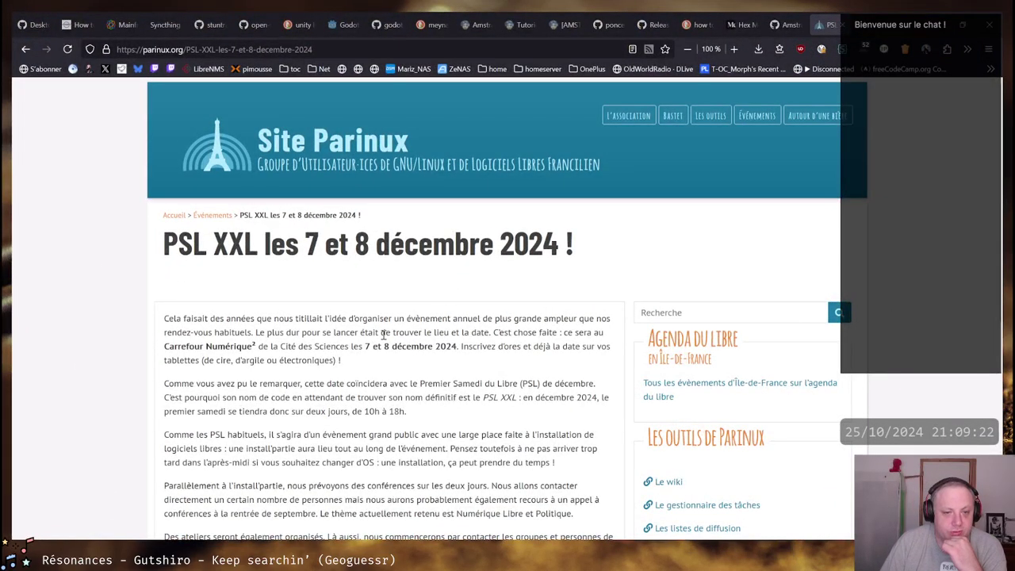
# Select and deselect the PSL XXL article title while scrolling the page
pyautogui.moveTo(167, 249); pyautogui.dragTo(587, 254)
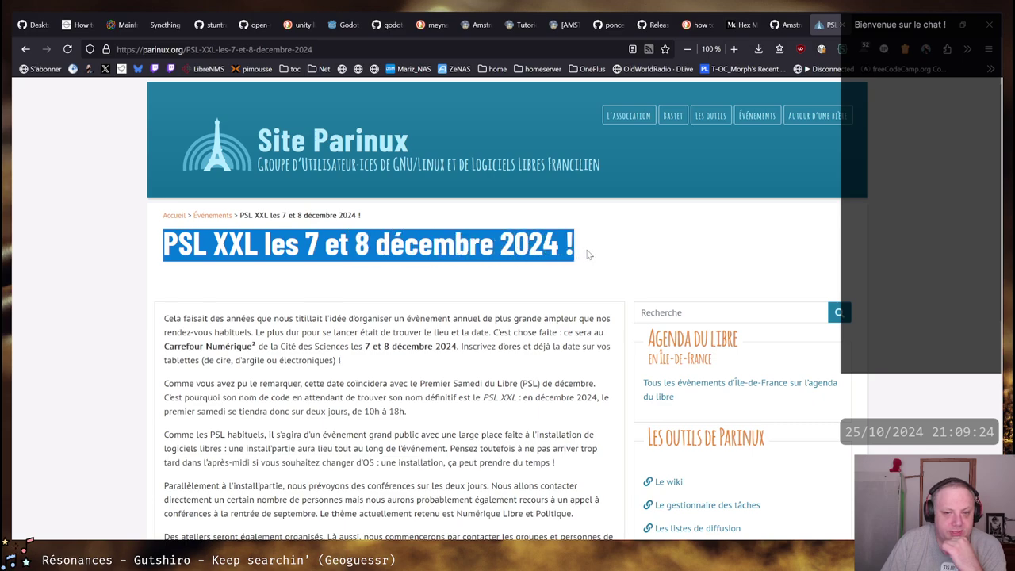
pyautogui.click(219, 246)
pyautogui.moveTo(167, 248)
pyautogui.mouseDown()
pyautogui.moveTo(595, 249)
pyautogui.moveTo(164, 246)
pyautogui.mouseUp()
pyautogui.click(565, 244)
pyautogui.click(167, 243)
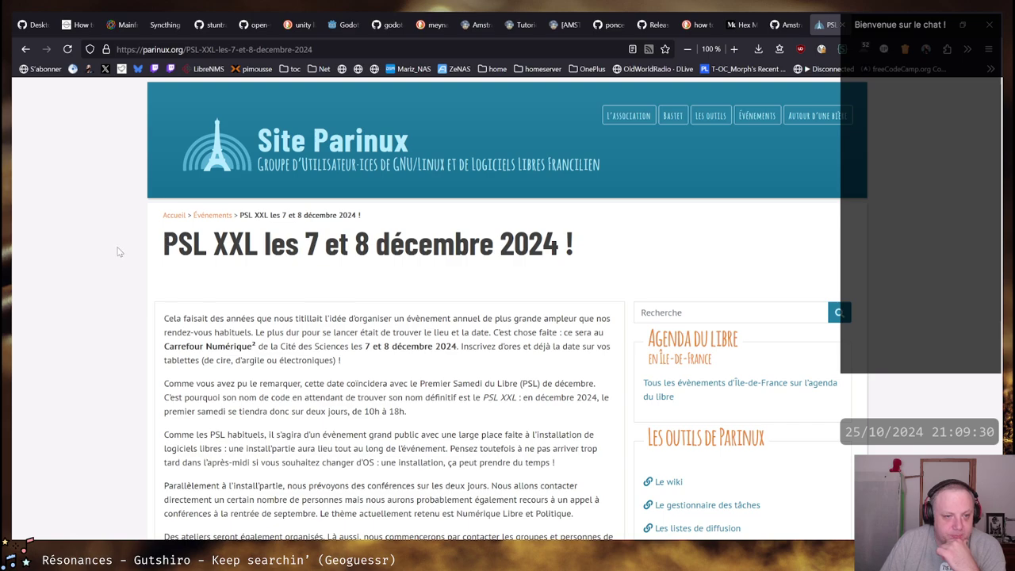
pyautogui.scroll(-2, 119, 253)
pyautogui.scroll(1, 274, 139)
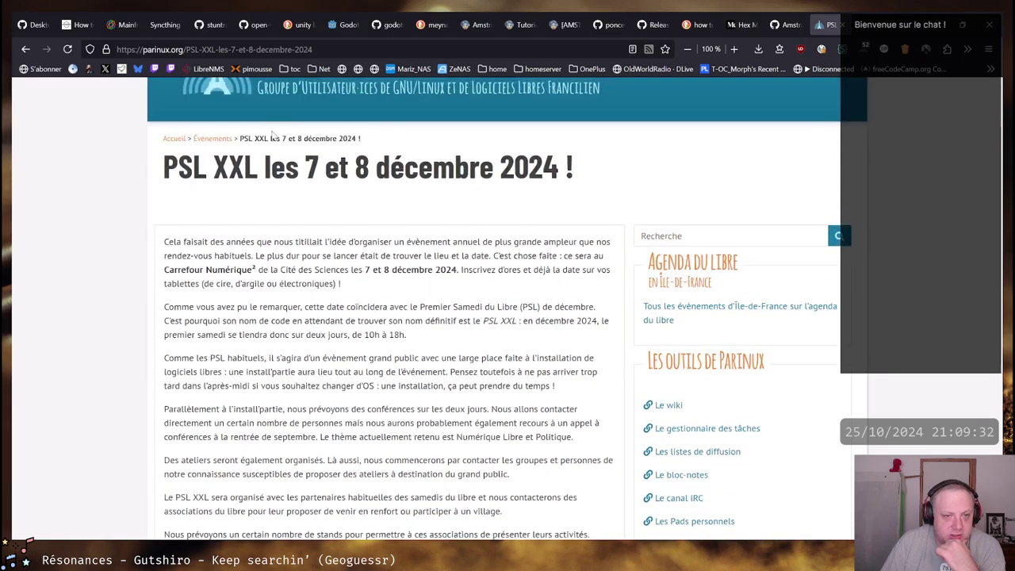
pyautogui.scroll(1, 358, 165)
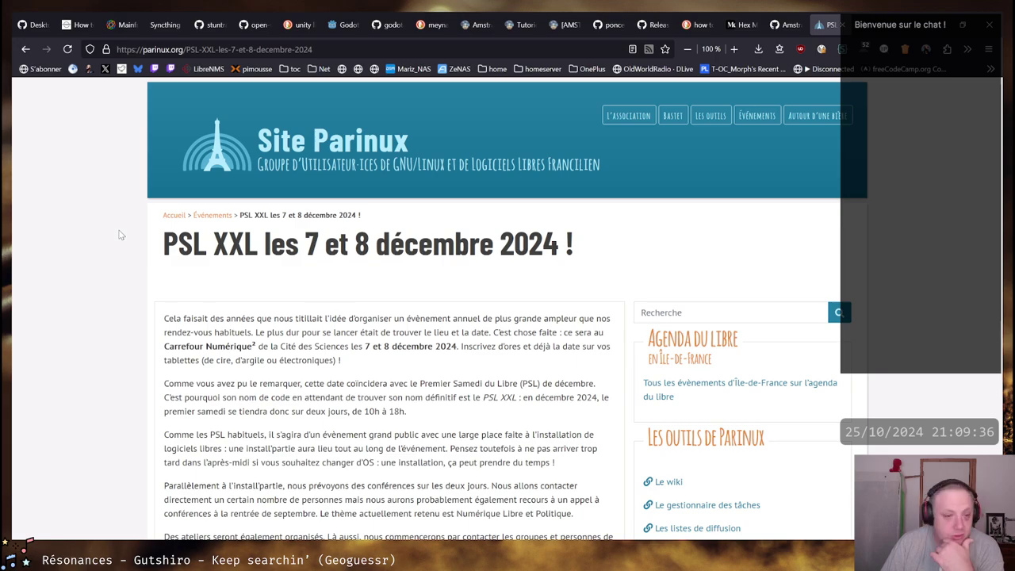
pyautogui.scroll(-4, 119, 235)
pyautogui.scroll(2, 119, 215)
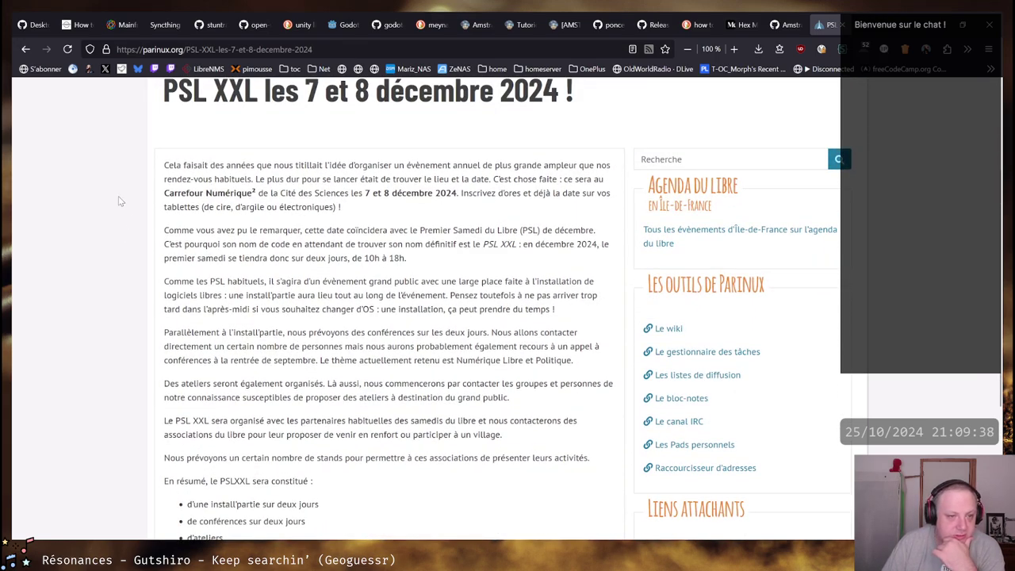
# Highlight the title's start and the word 'PSL', then scroll through the article
pyautogui.moveTo(164, 93); pyautogui.dragTo(211, 93)
pyautogui.click(196, 98)
pyautogui.scroll(1, 156, 177)
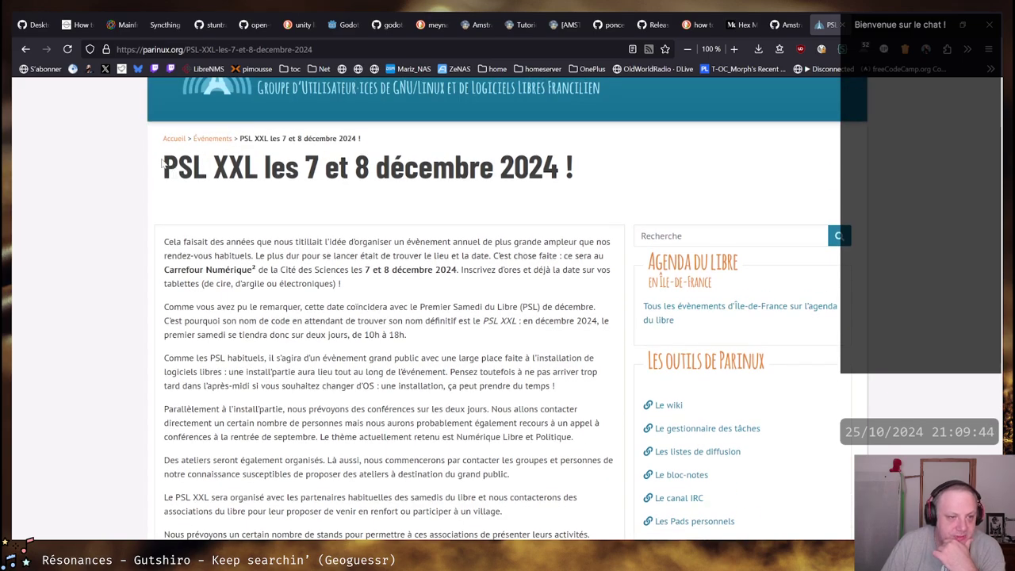
pyautogui.moveTo(163, 165); pyautogui.dragTo(205, 166)
pyautogui.click(205, 166)
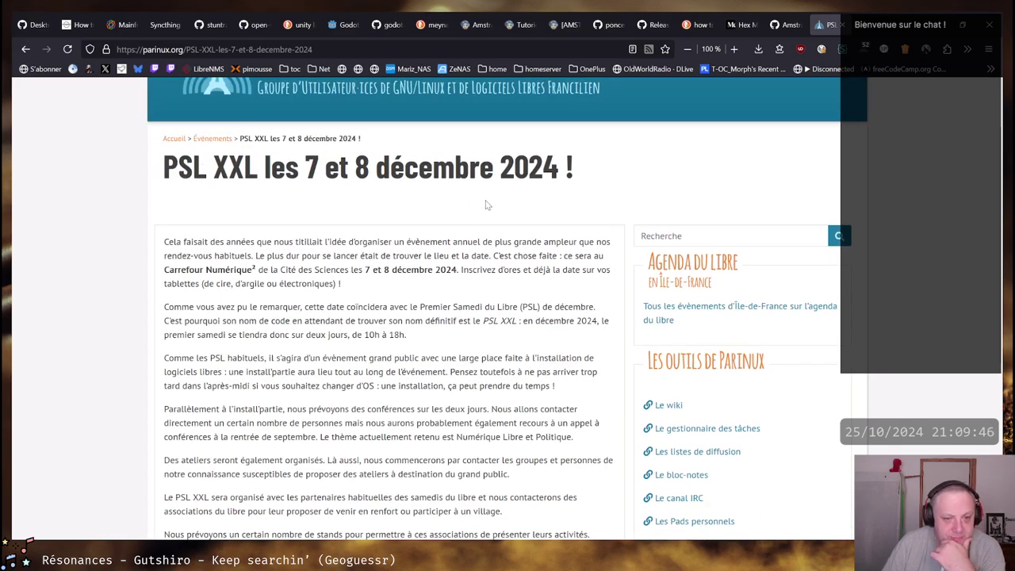
pyautogui.scroll(-1, 340, 240)
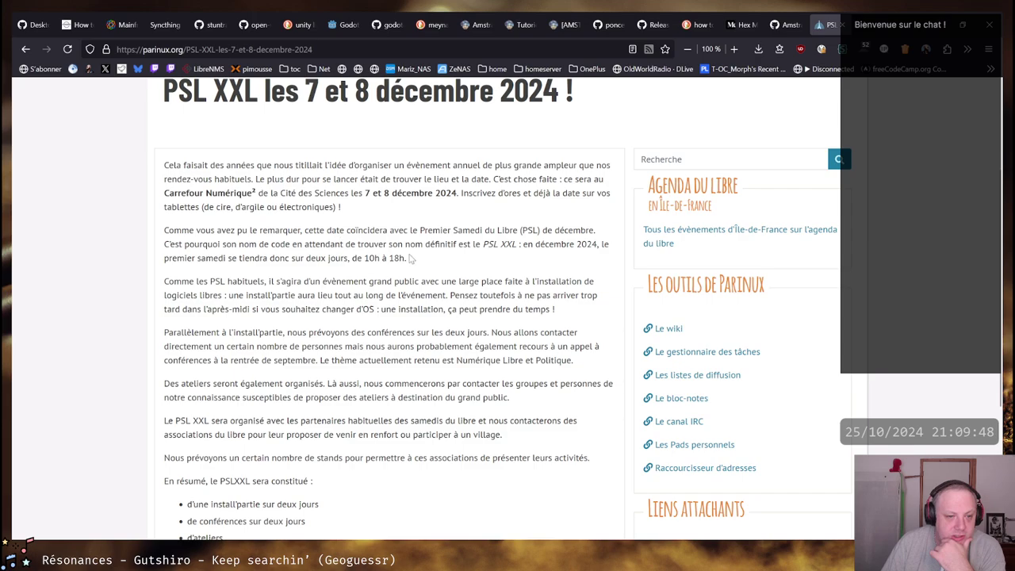
pyautogui.scroll(-1, 410, 255)
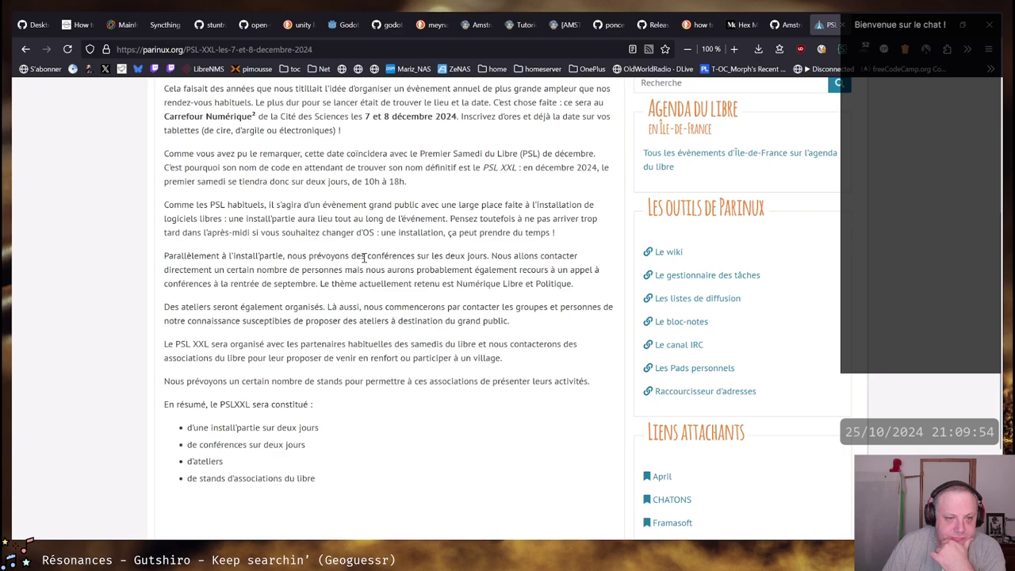
pyautogui.scroll(-2, 367, 260)
pyautogui.scroll(1, 367, 261)
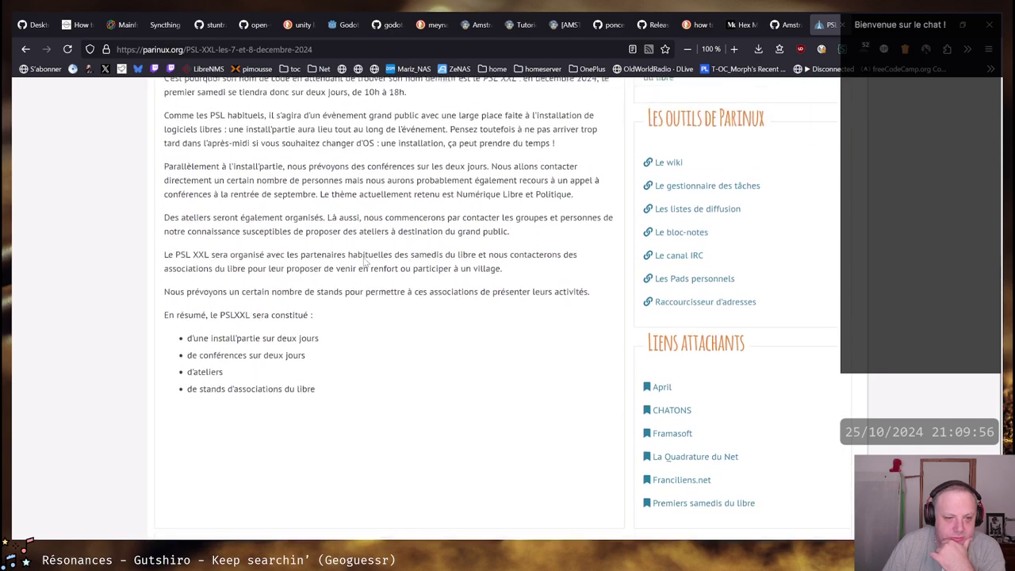
pyautogui.scroll(1, 364, 262)
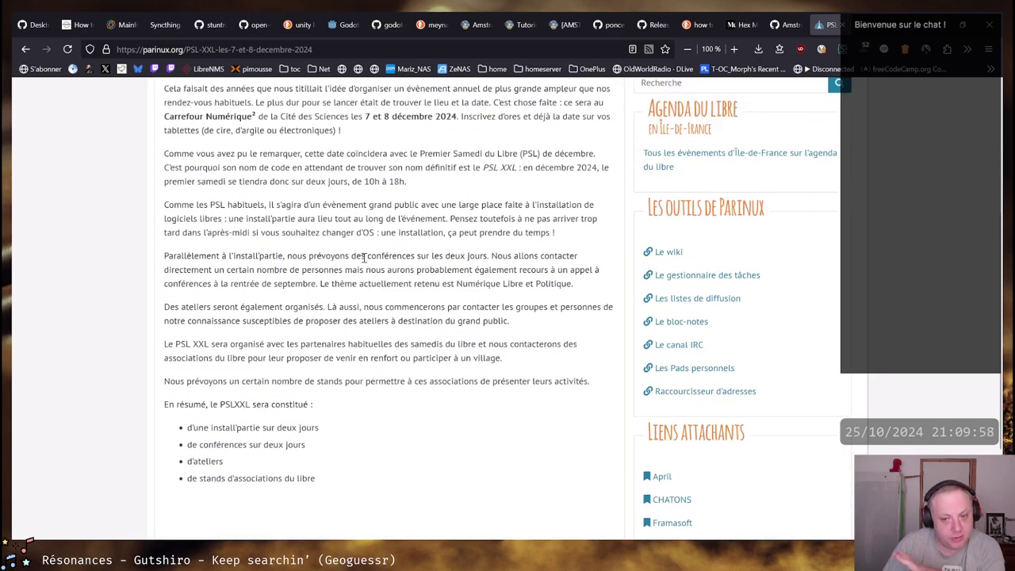
pyautogui.scroll(1, 364, 259)
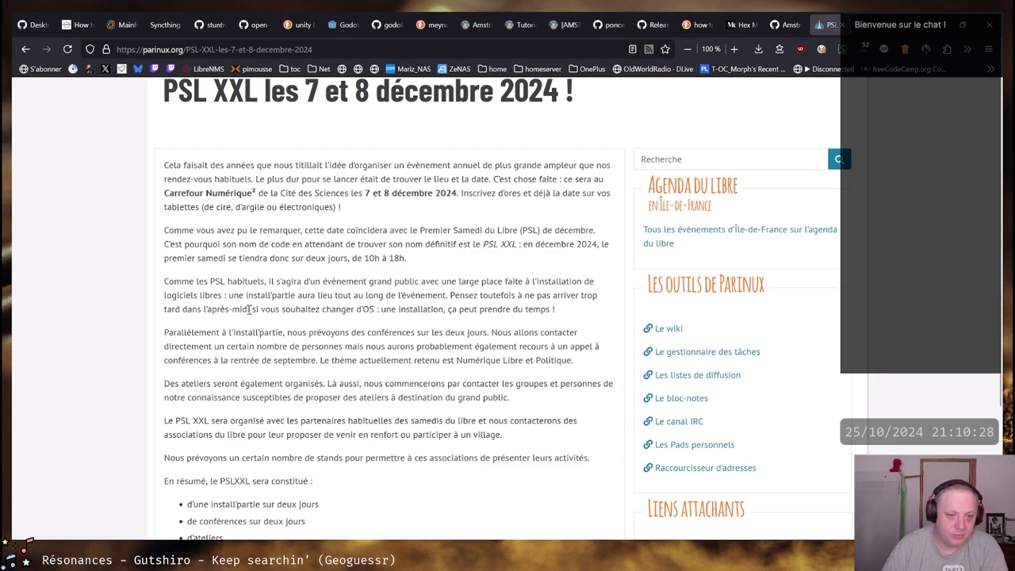
pyautogui.scroll(-1, 383, 305)
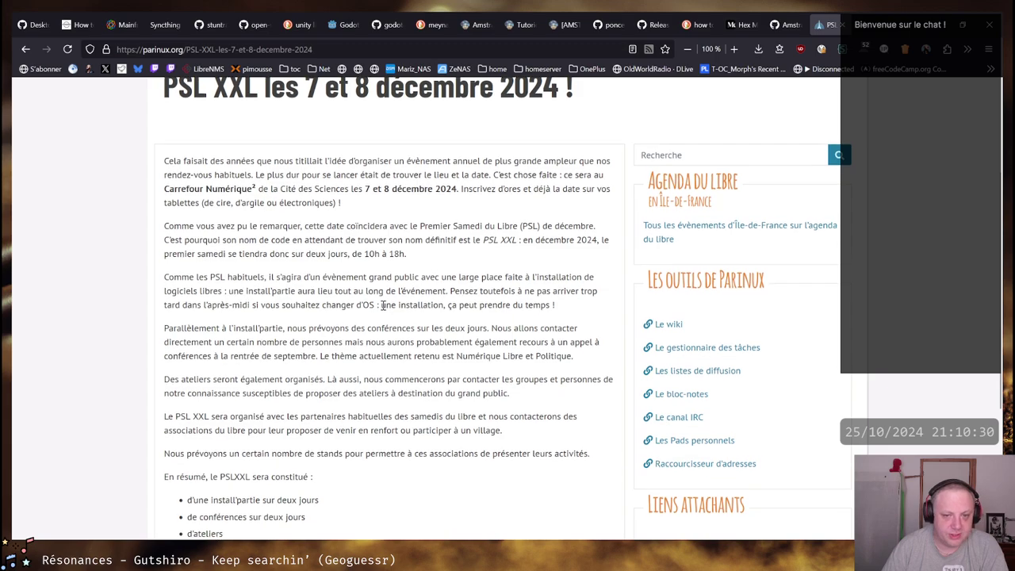
pyautogui.scroll(-3, 384, 309)
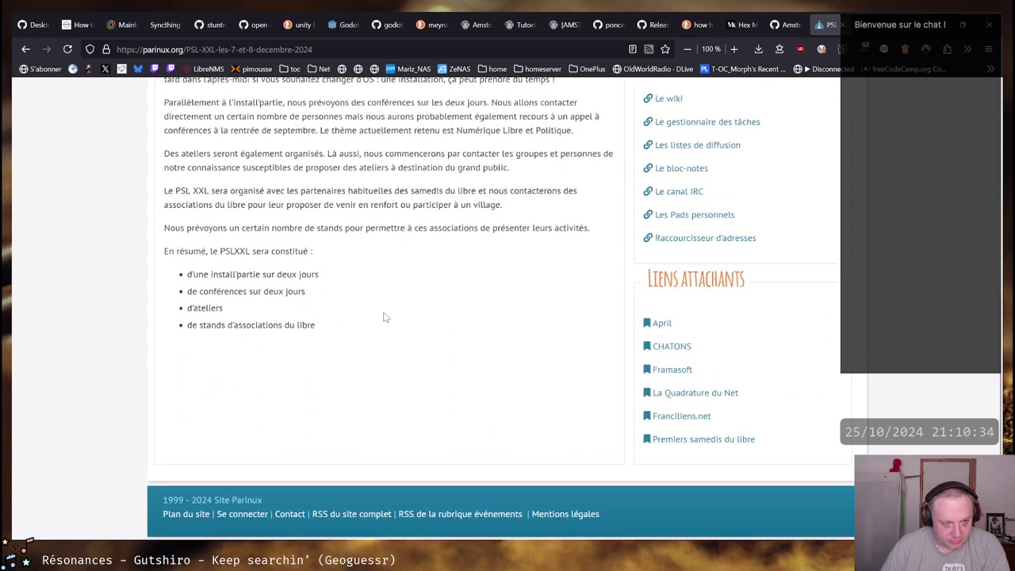
# Highlight the association stands bullet, the article title and 'Carrefour Numérique²' in the opening paragraph
pyautogui.moveTo(189, 325); pyautogui.dragTo(318, 327)
pyautogui.click(281, 337)
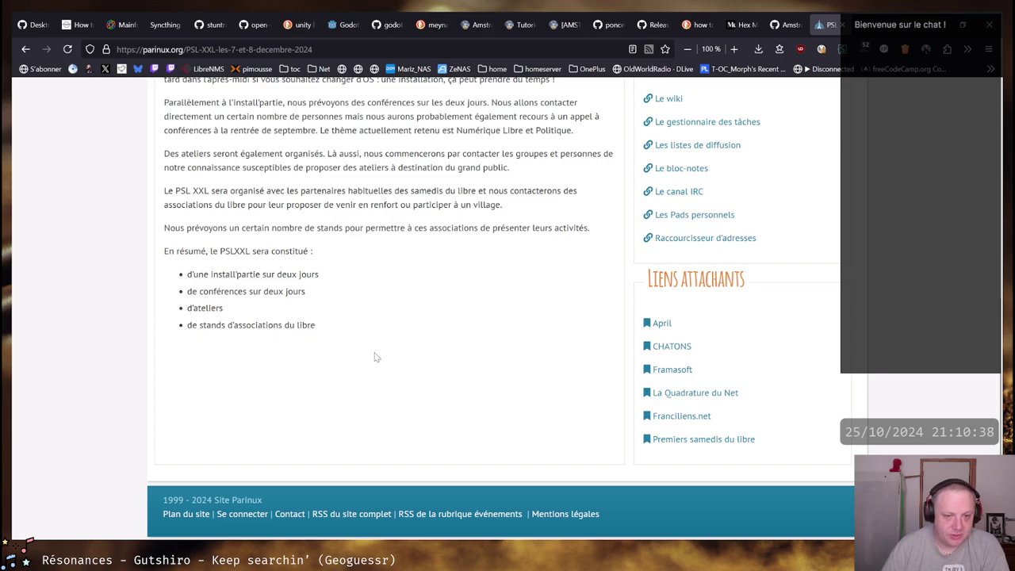
pyautogui.scroll(5, 391, 346)
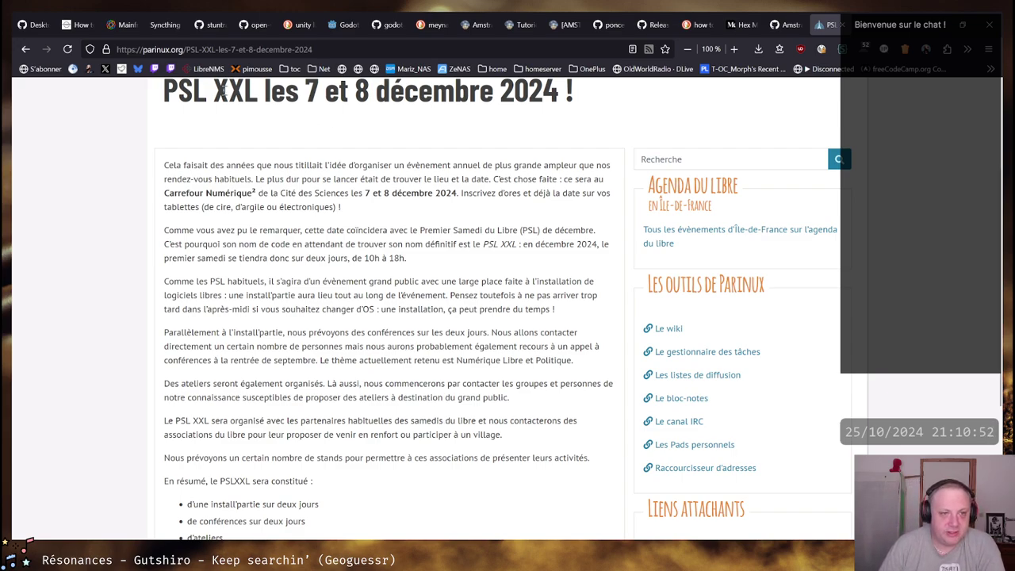
pyautogui.moveTo(164, 91); pyautogui.dragTo(212, 96)
pyautogui.click(167, 96)
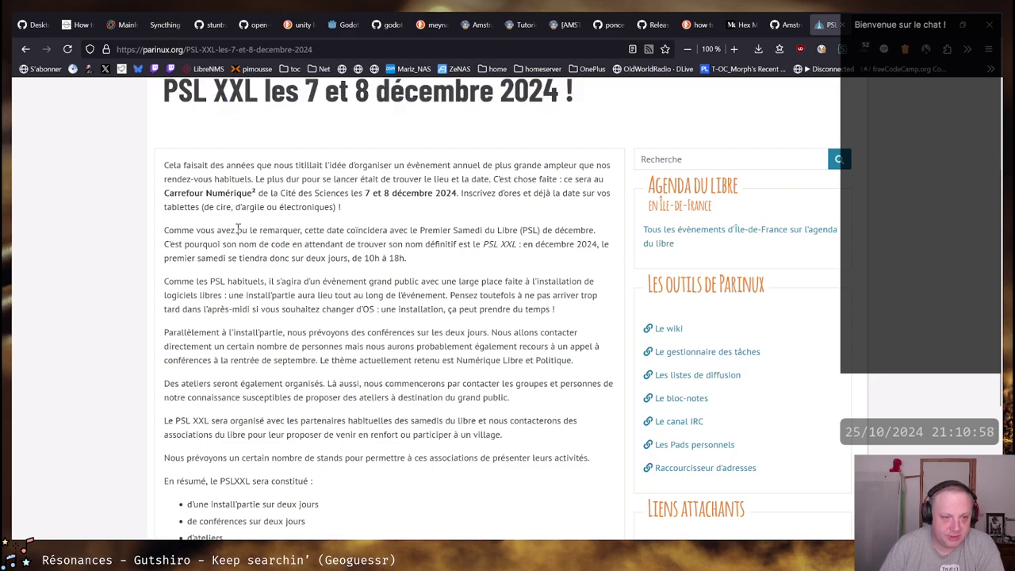
pyautogui.moveTo(165, 193); pyautogui.dragTo(259, 193)
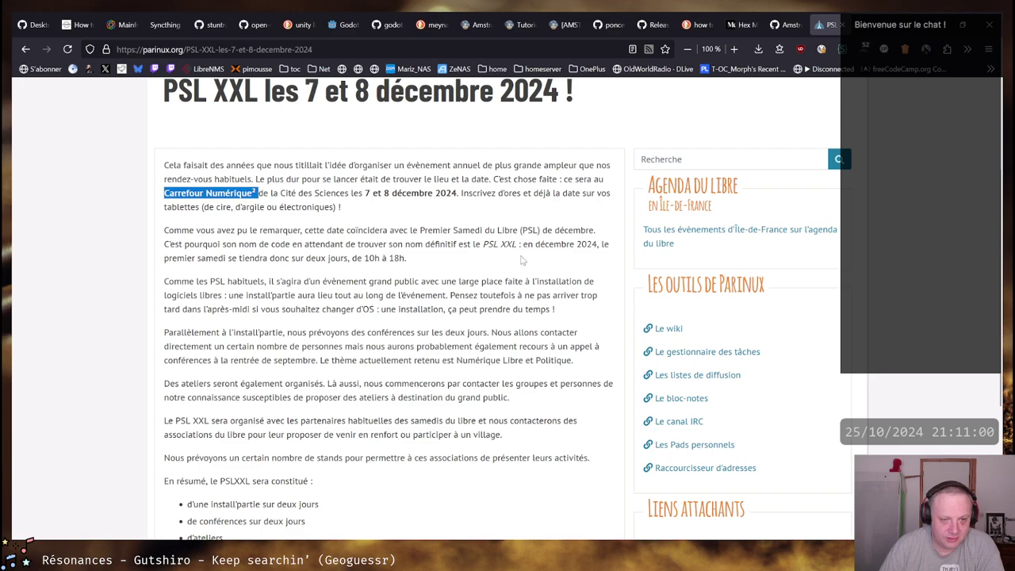
pyautogui.click(341, 193)
pyautogui.scroll(-3, 365, 319)
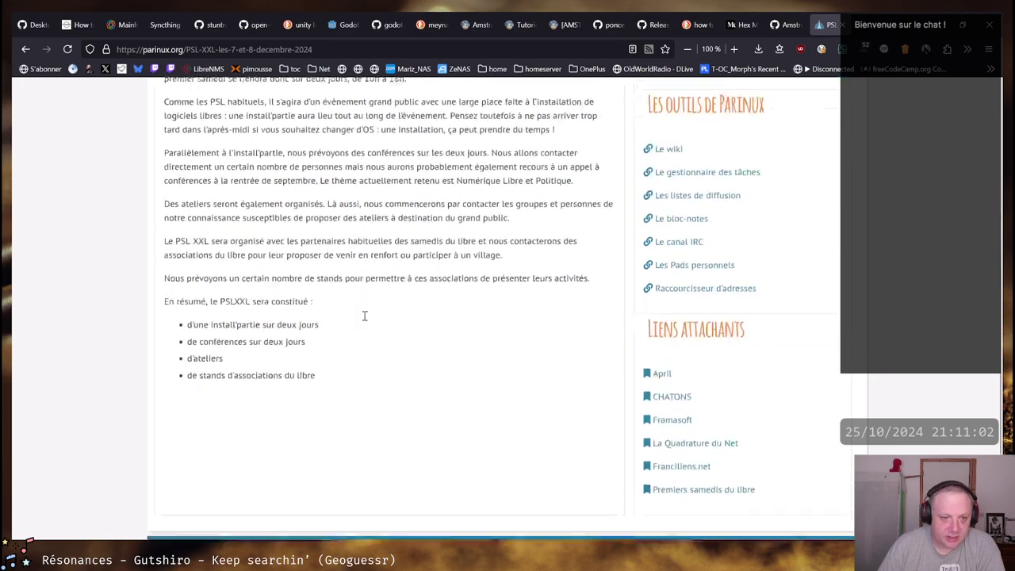
pyautogui.scroll(4, 365, 320)
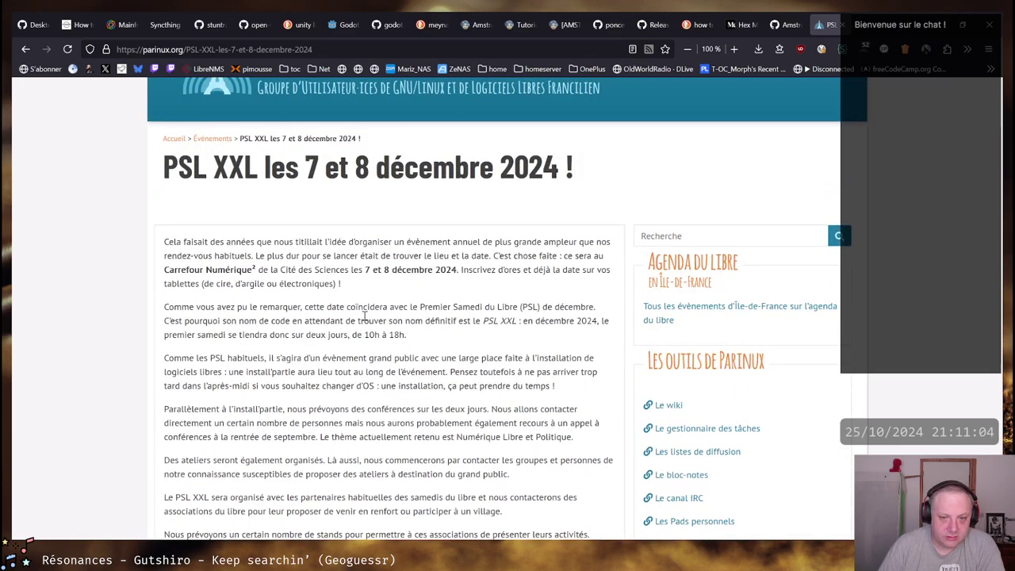
# Highlight the event hours '10h à 18h', the closing time '18h' and the opening paragraphs
pyautogui.moveTo(365, 335); pyautogui.dragTo(405, 336)
pyautogui.scroll(-2, 366, 346)
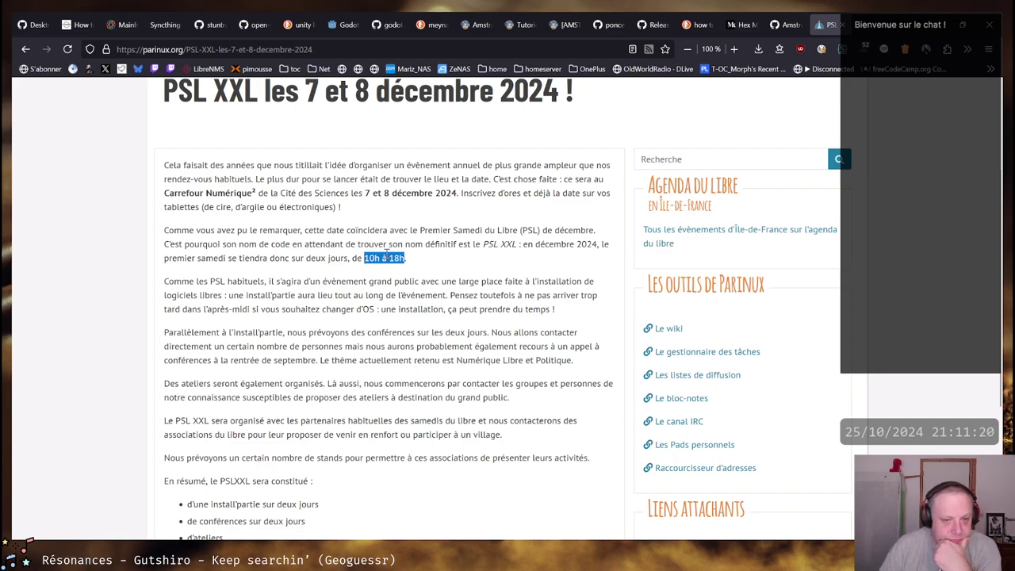
pyautogui.click(406, 258)
pyautogui.moveTo(406, 258); pyautogui.dragTo(389, 259)
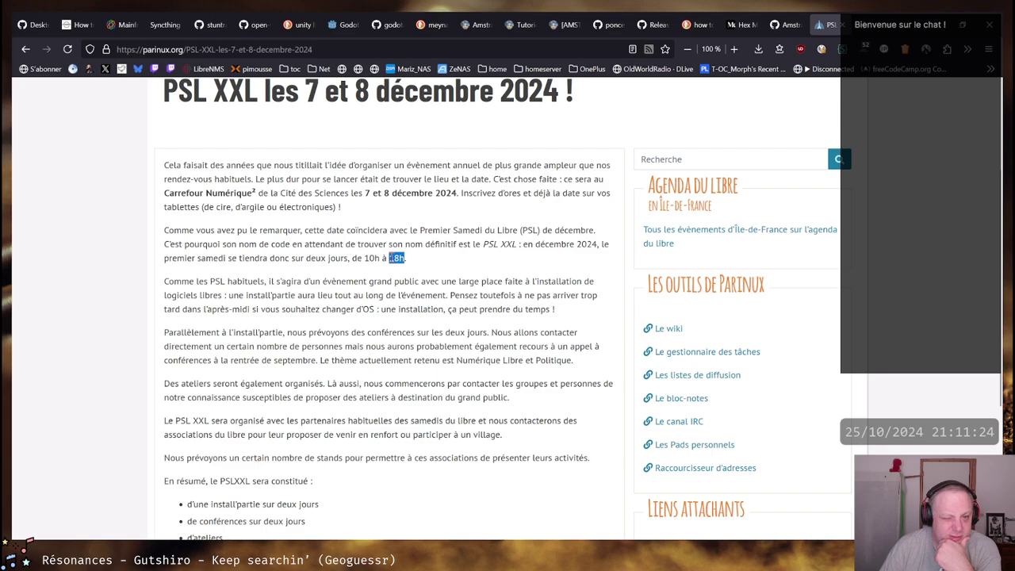
pyautogui.moveTo(388, 259); pyautogui.dragTo(406, 260)
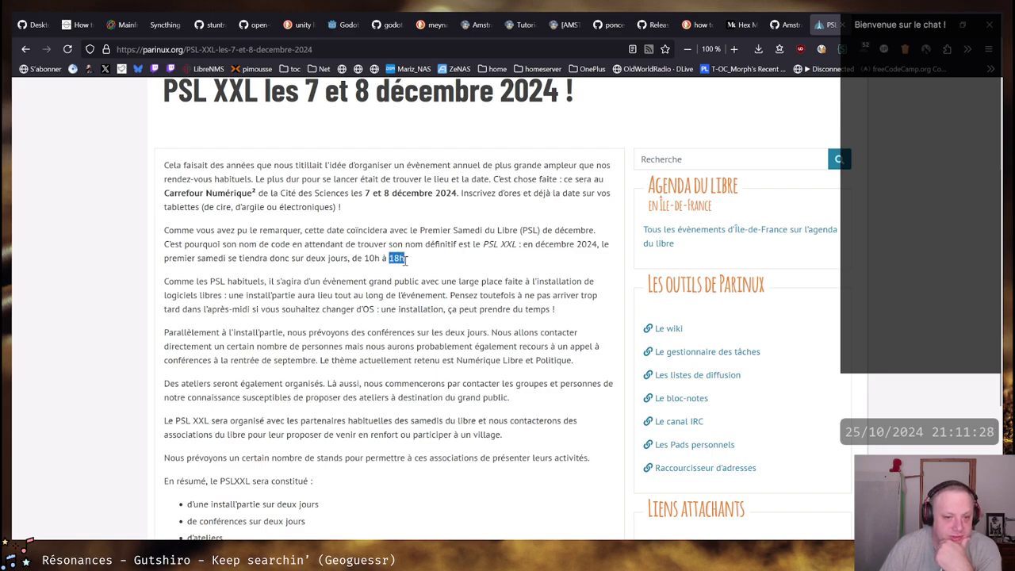
pyautogui.click(390, 257)
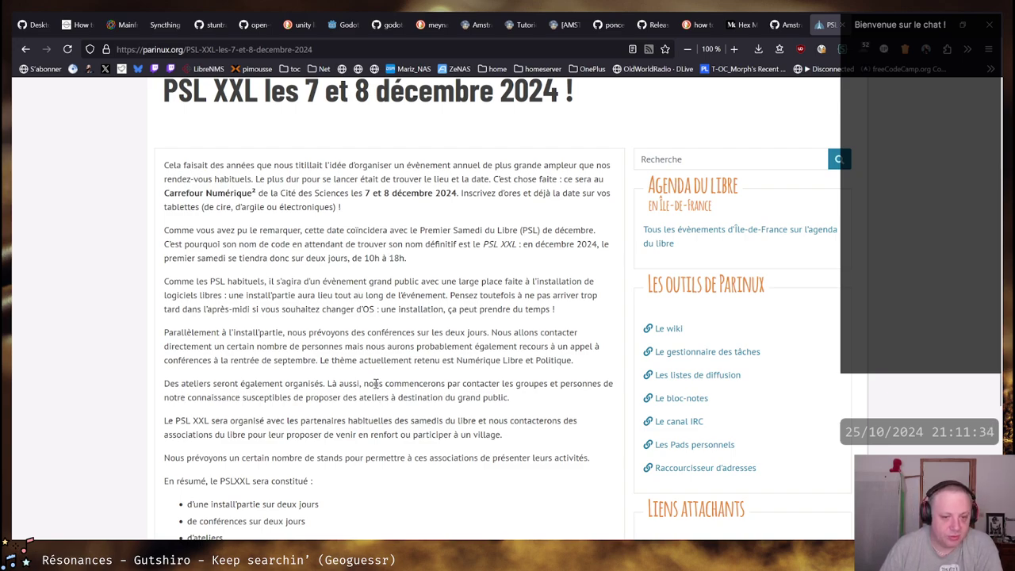
pyautogui.scroll(-3, 345, 340)
pyautogui.scroll(5, 396, 336)
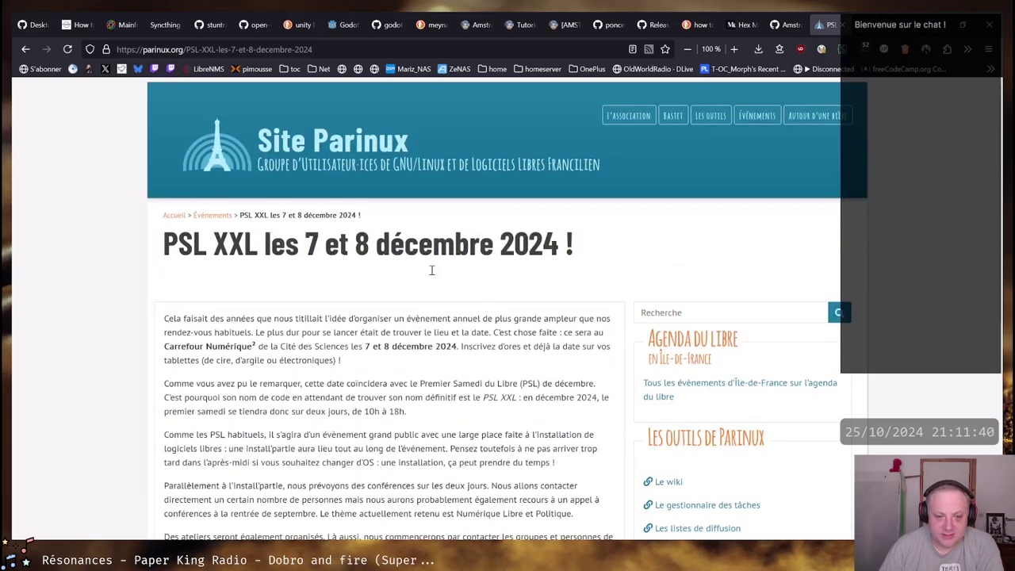
pyautogui.moveTo(174, 318); pyautogui.dragTo(493, 493)
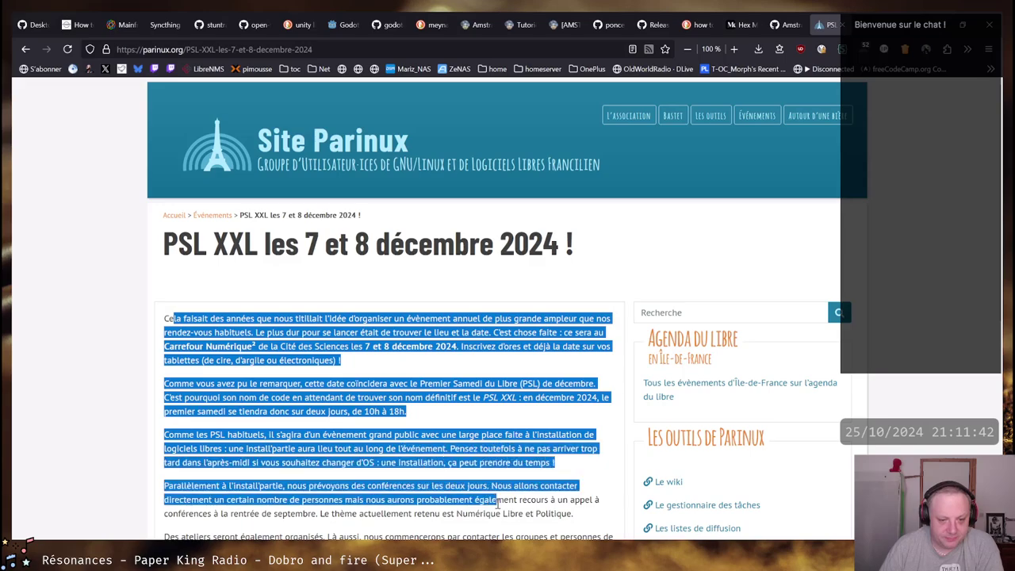
pyautogui.click(493, 493)
# Open the Twitch bookmark in a new tab from its context menu
pyautogui.scroll(-1, 520, 313)
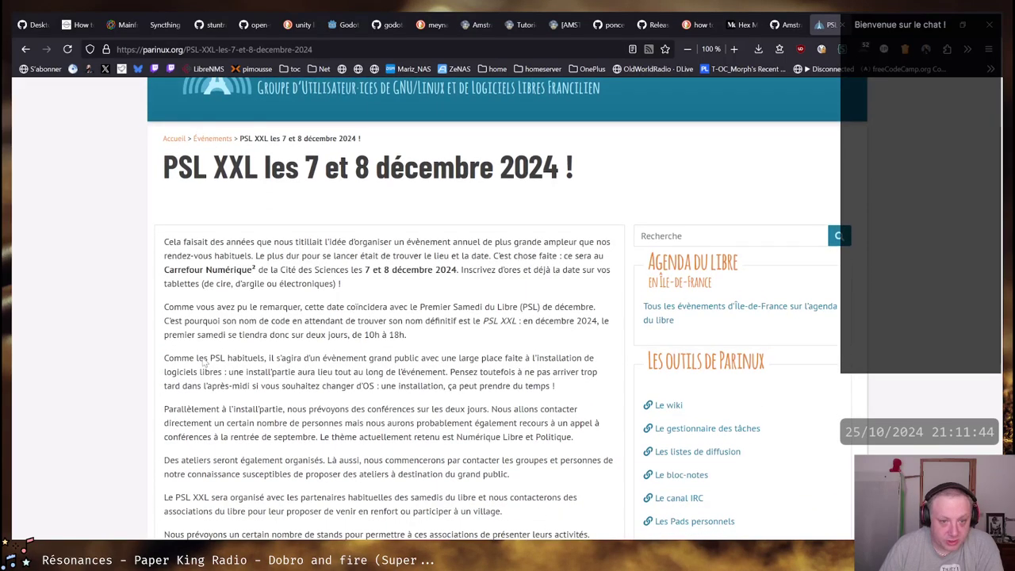
pyautogui.scroll(-1, 406, 331)
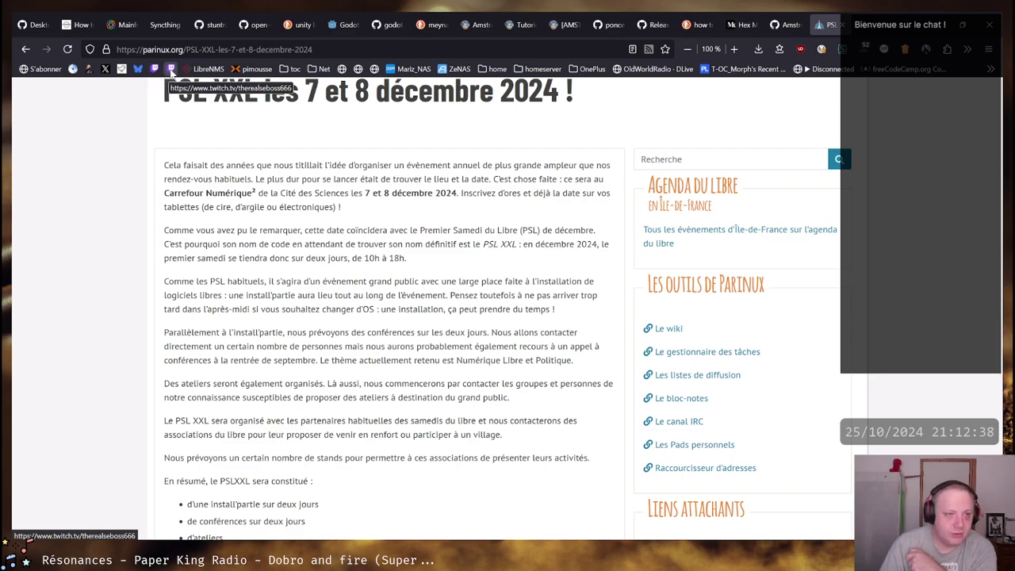
pyautogui.rightClick(172, 70)
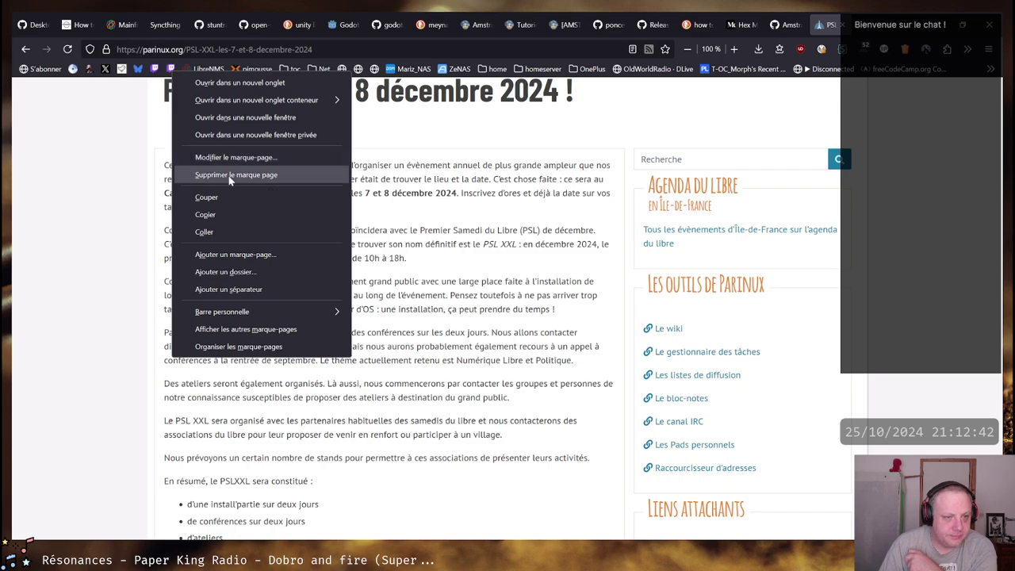
pyautogui.click(236, 174)
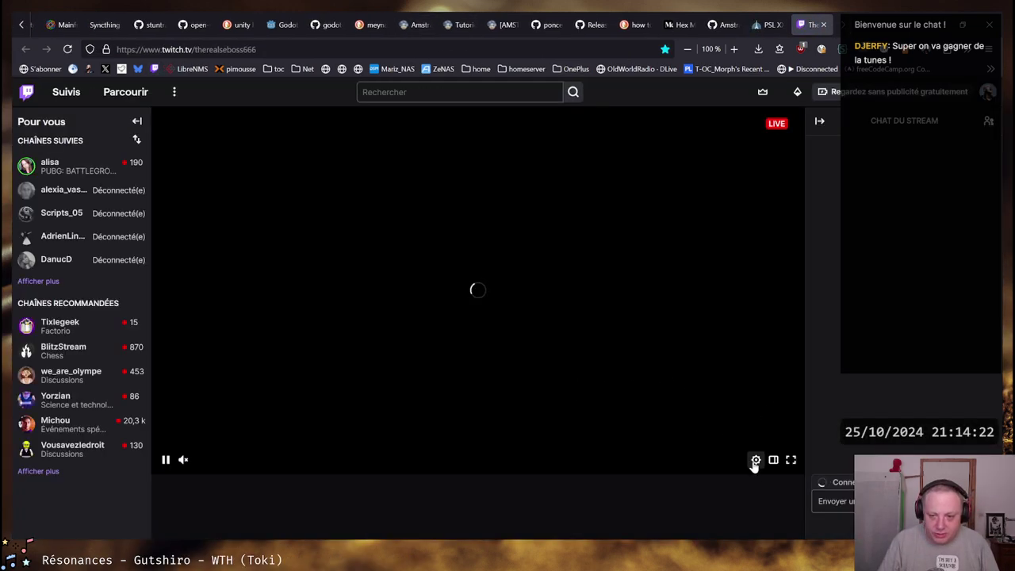
# Check that Twitch video quality is 1080p60 (Source), then close the player settings
pyautogui.click(756, 460)
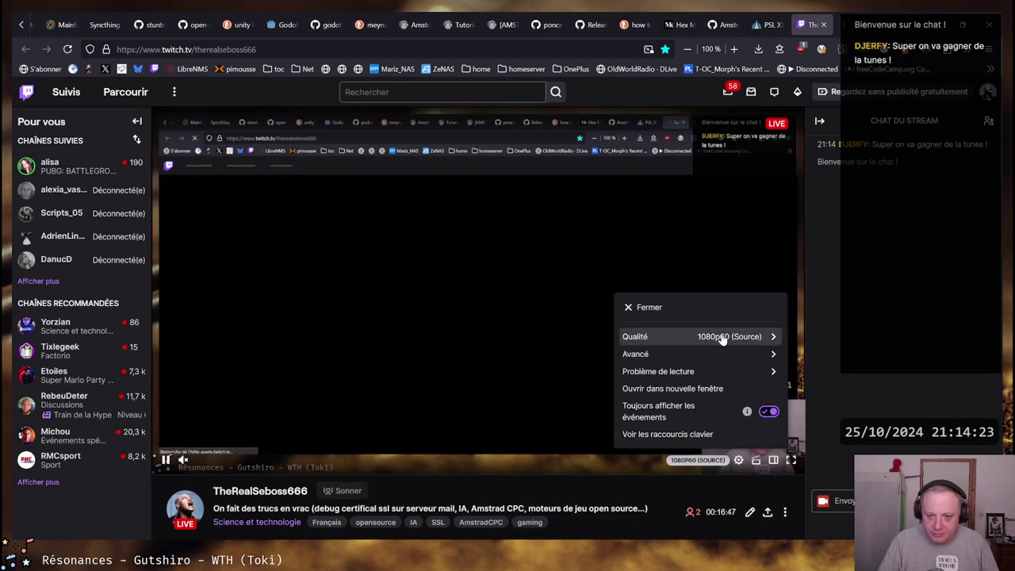
pyautogui.click(720, 335)
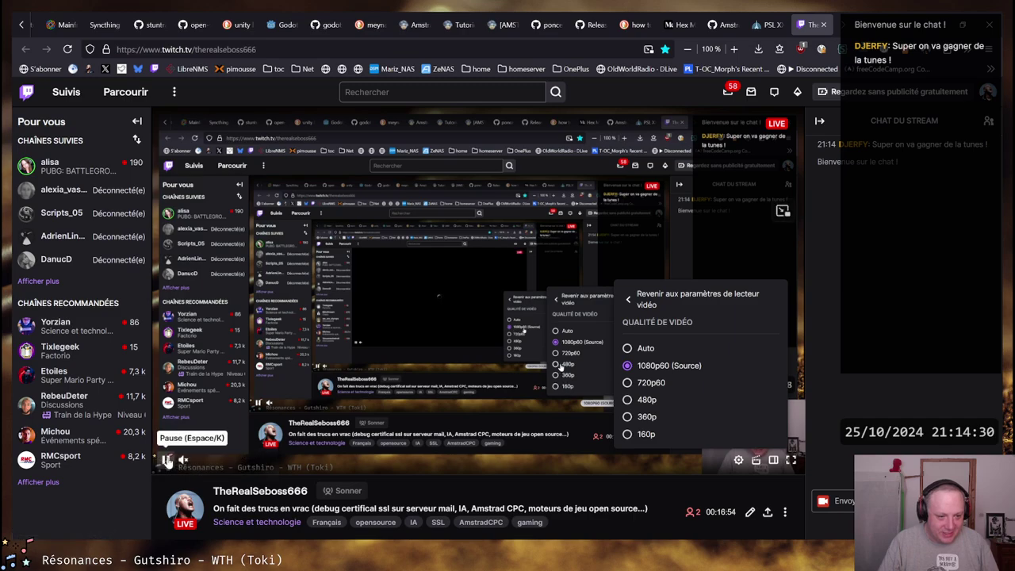
pyautogui.click(756, 460)
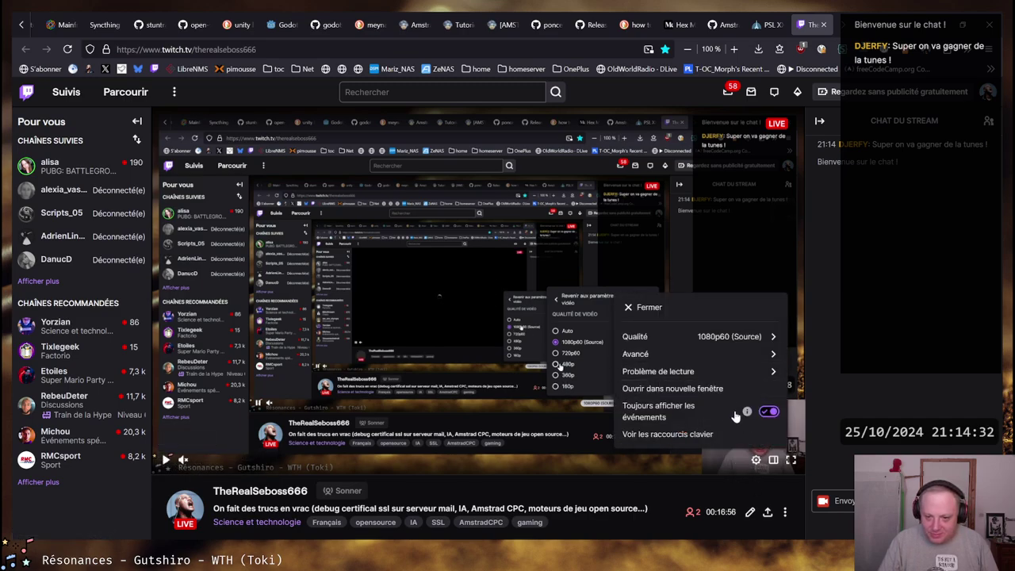
pyautogui.click(702, 340)
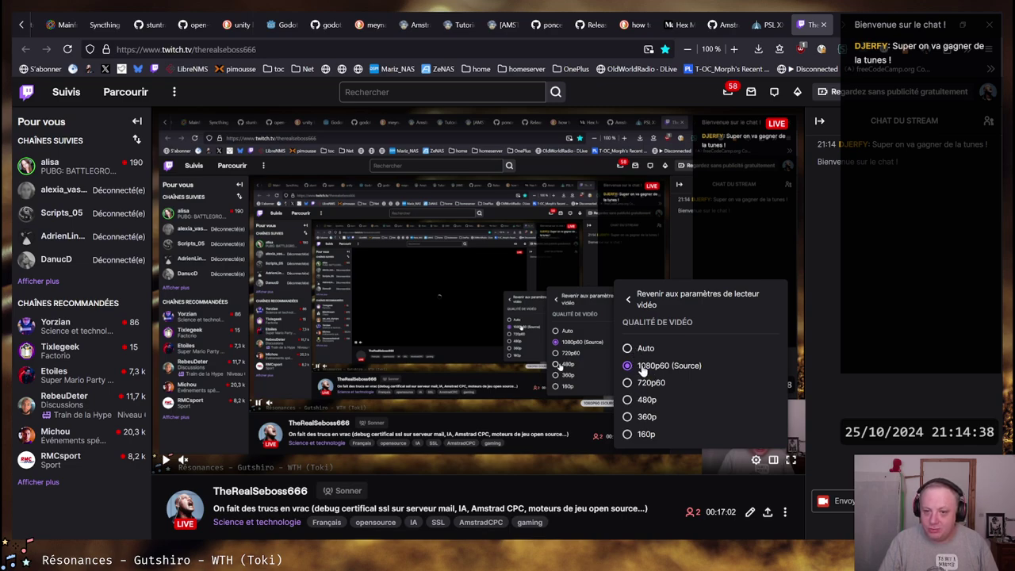
pyautogui.click(653, 300)
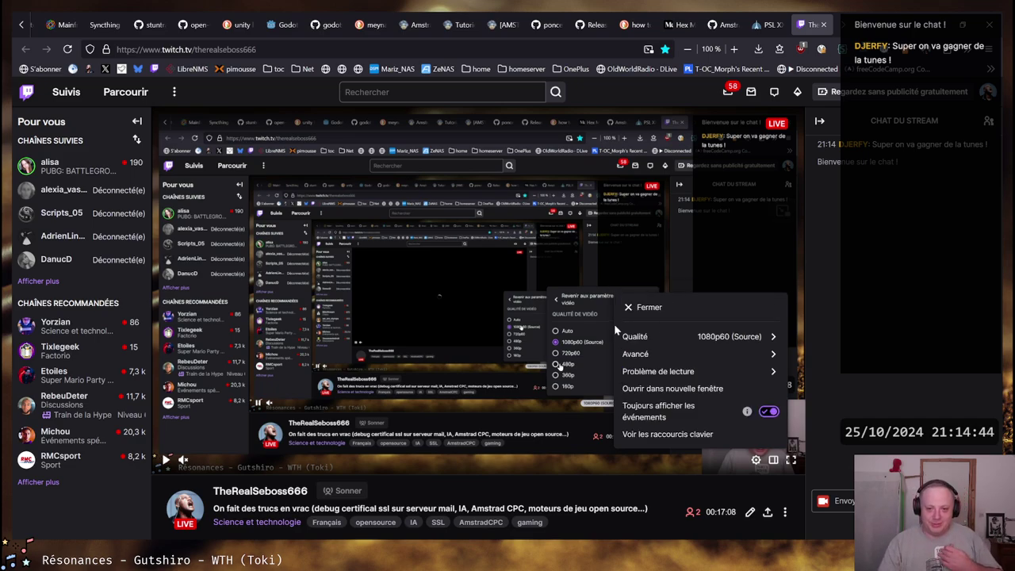
pyautogui.click(649, 307)
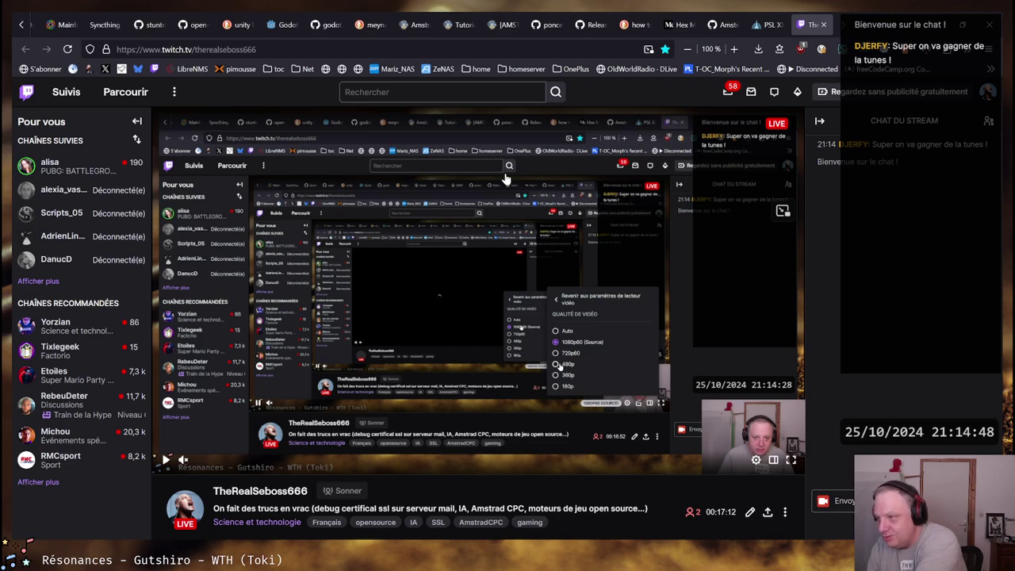
# Close the Twitch tab to return to the 'PSL XXL les 7 et 8 décembre 2024 !' article
pyautogui.click(824, 24)
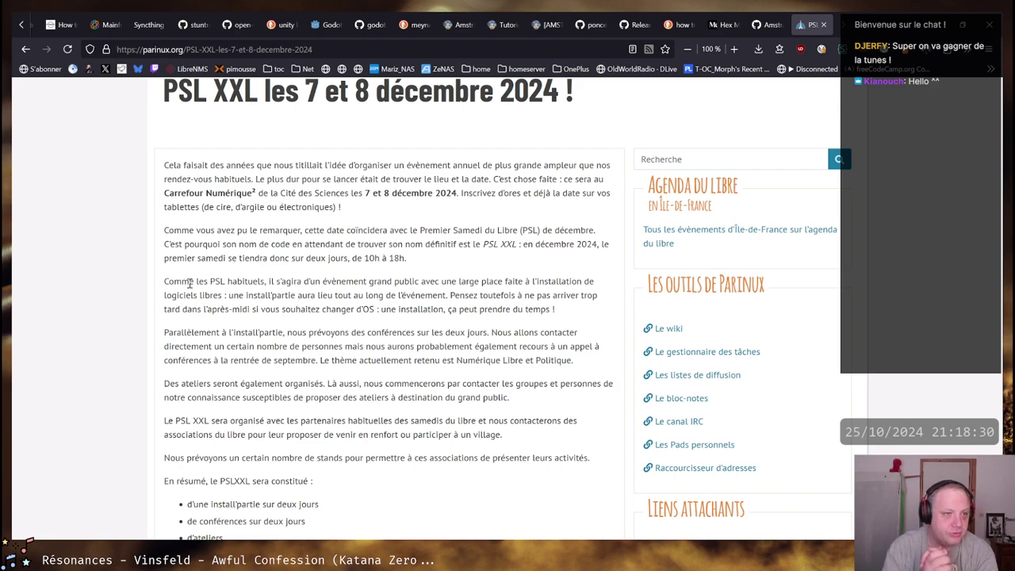
pyautogui.scroll(1, 157, 17)
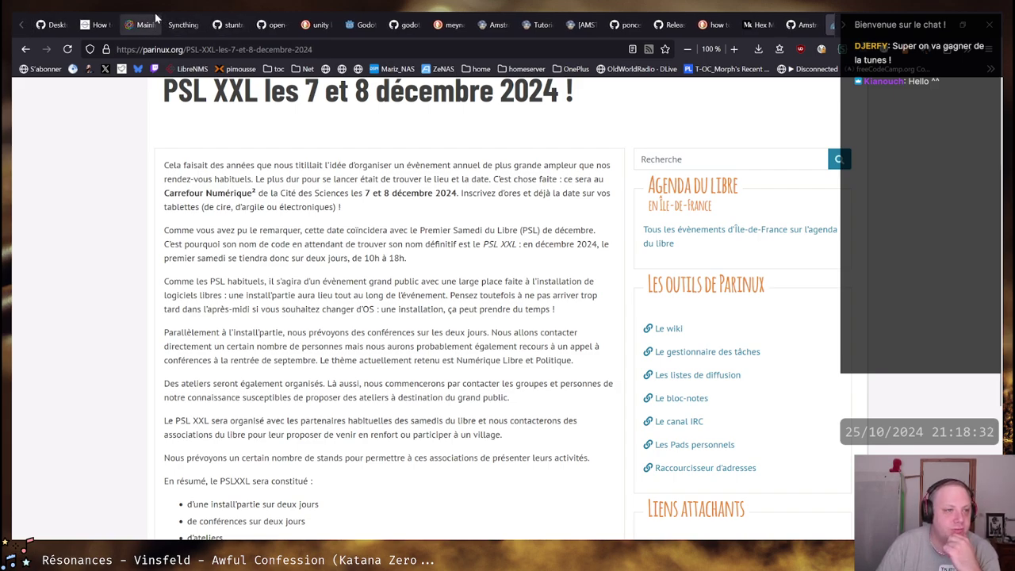
pyautogui.moveTo(49, 22)
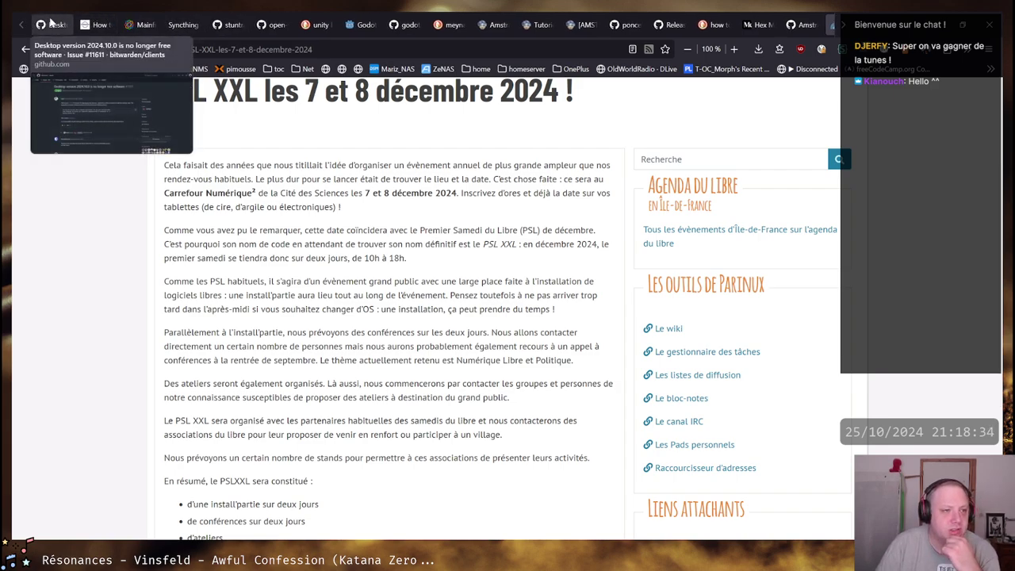
# Switch to Bitwarden issue #11611, scroll through its opening post and select its title
pyautogui.click(49, 22)
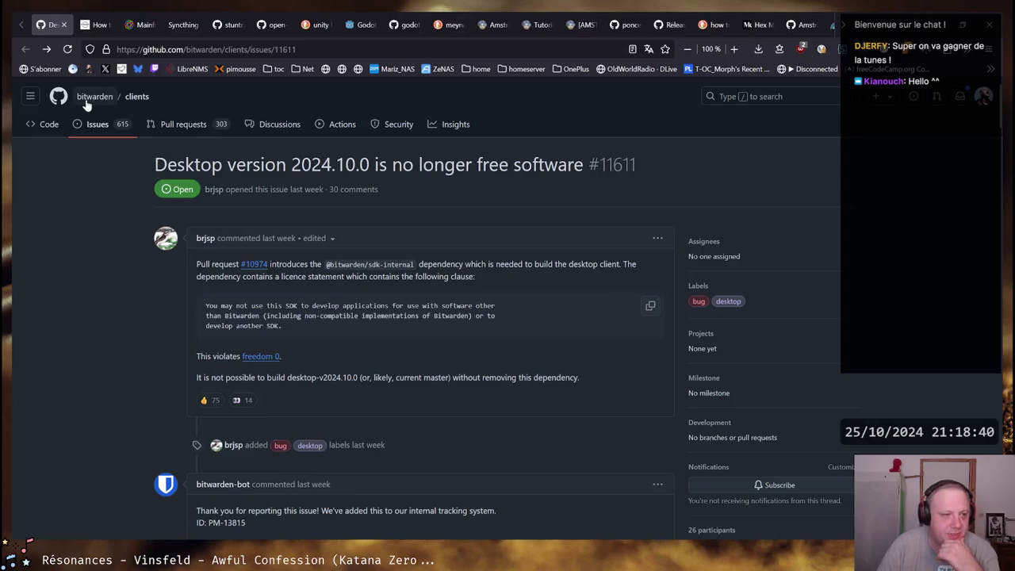
pyautogui.moveTo(94, 96)
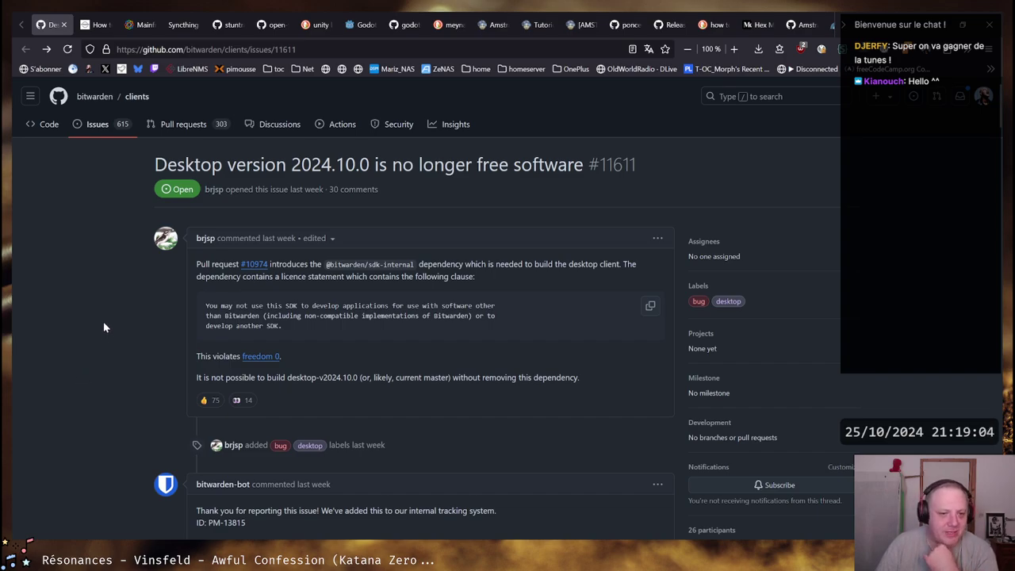
pyautogui.scroll(-4, 139, 313)
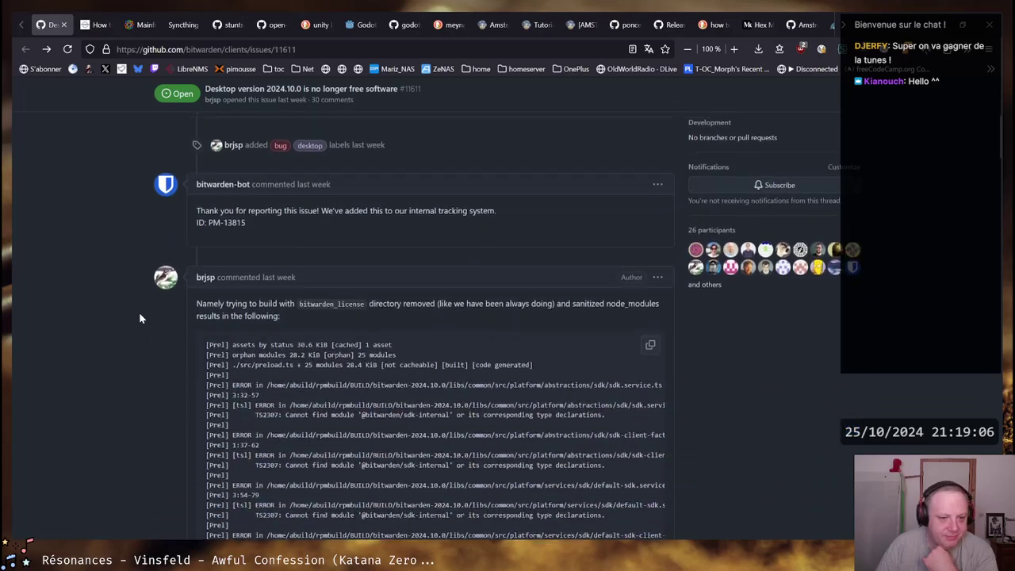
pyautogui.scroll(4, 140, 319)
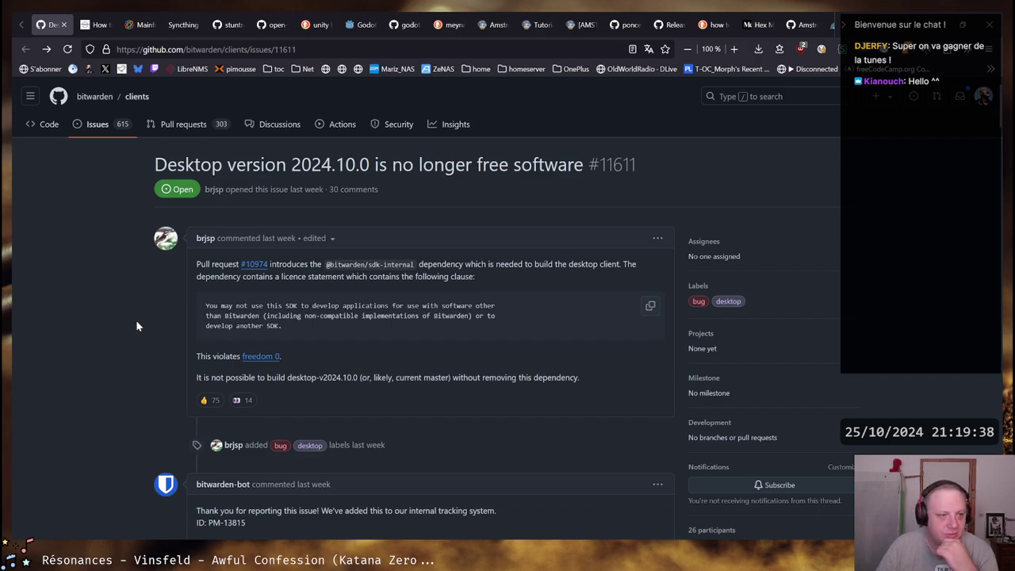
pyautogui.scroll(-4, 136, 311)
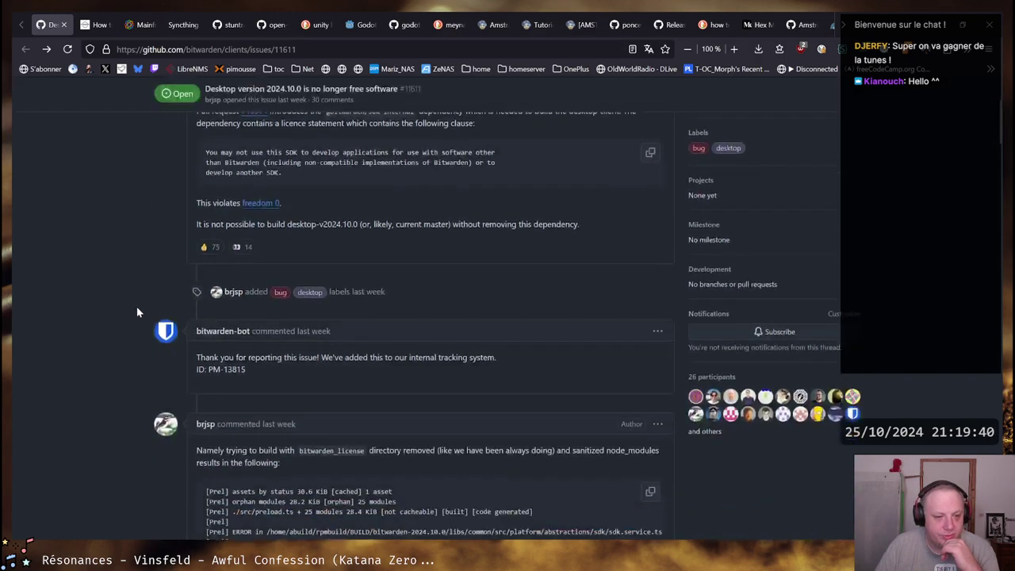
pyautogui.scroll(-1, 137, 312)
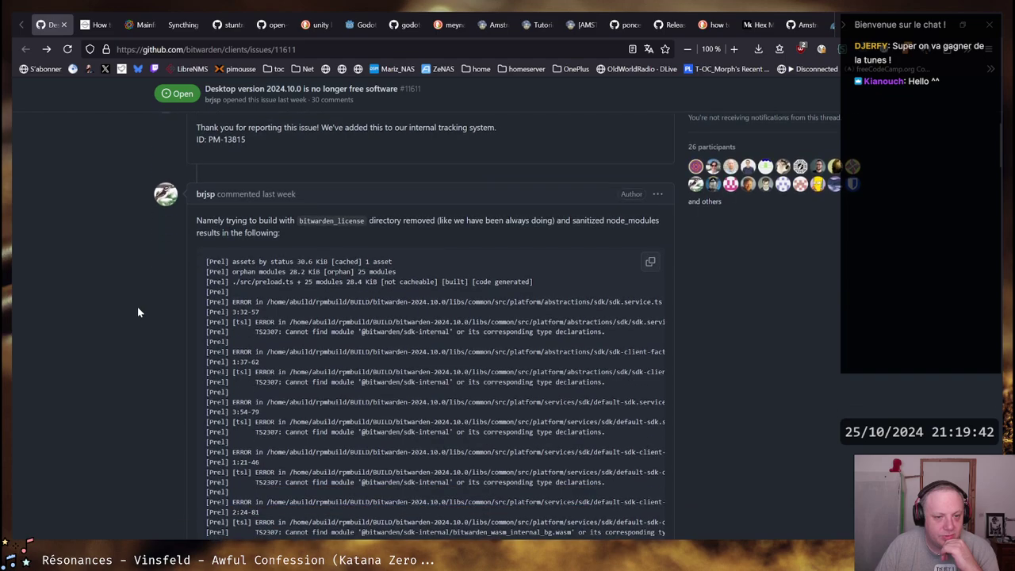
pyautogui.scroll(5, 137, 312)
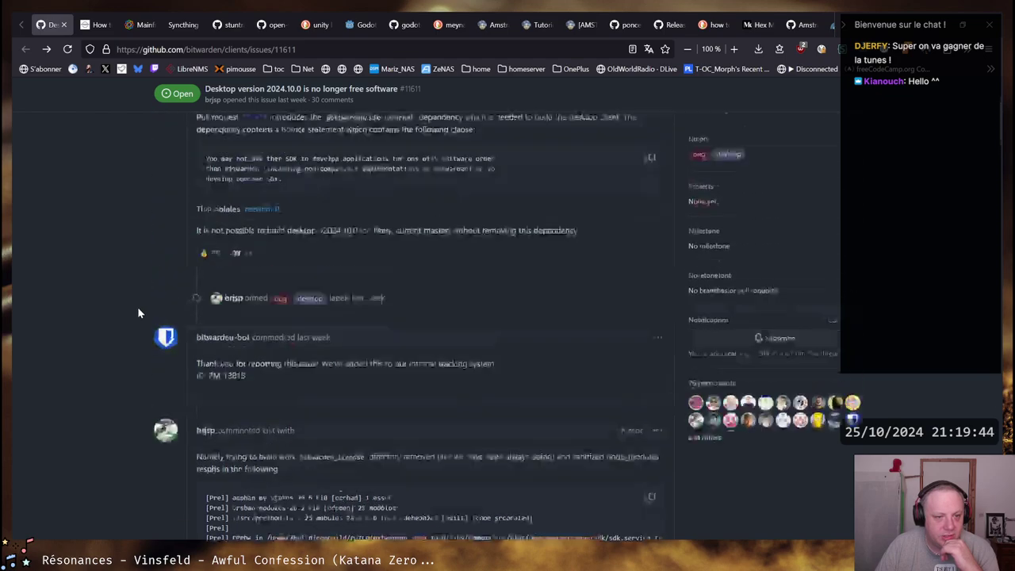
pyautogui.moveTo(155, 164); pyautogui.dragTo(584, 164)
pyautogui.click(144, 159)
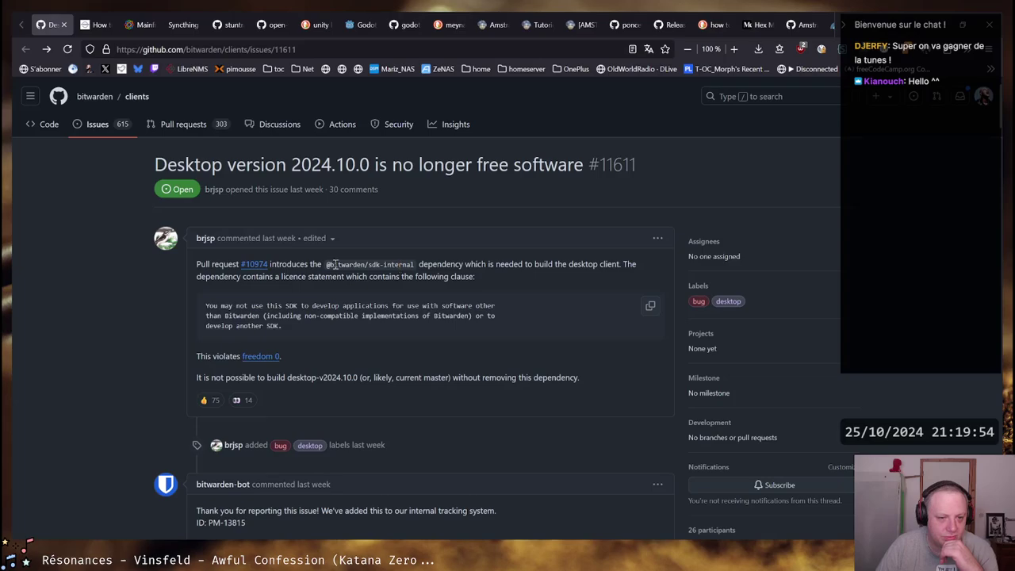
pyautogui.scroll(-3, 402, 262)
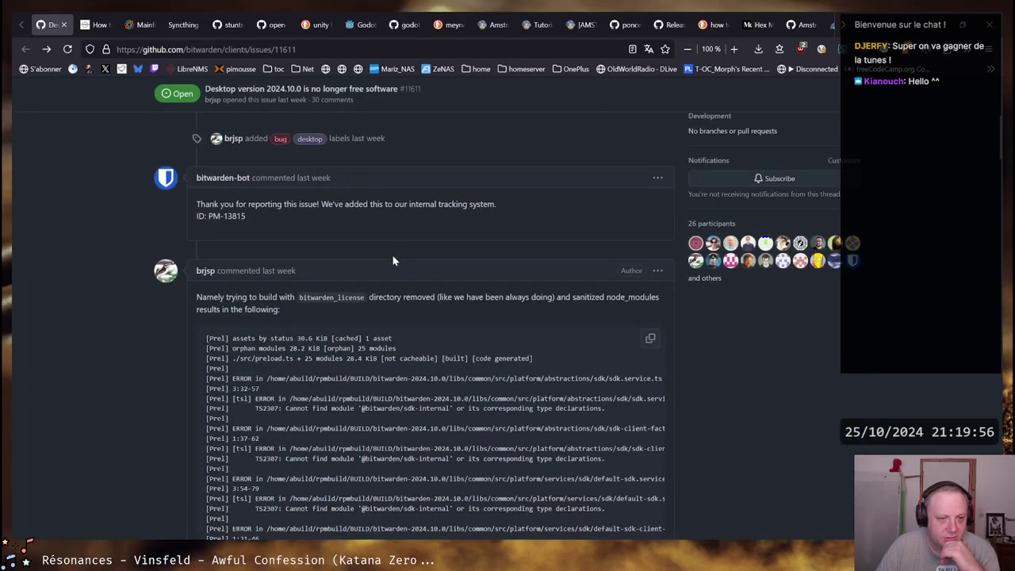
pyautogui.scroll(-1, 394, 254)
pyautogui.scroll(-5, 394, 246)
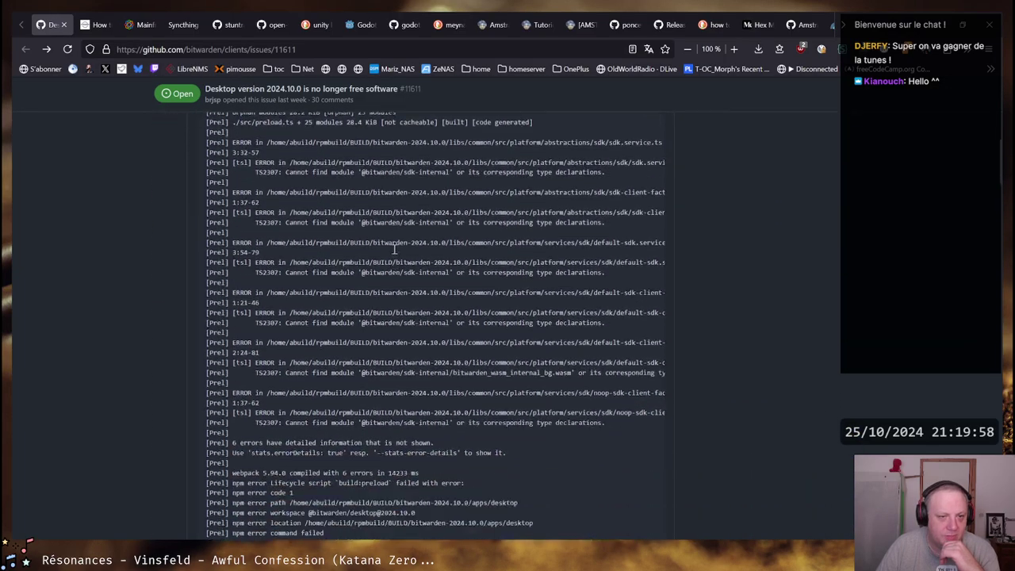
pyautogui.scroll(-3, 395, 251)
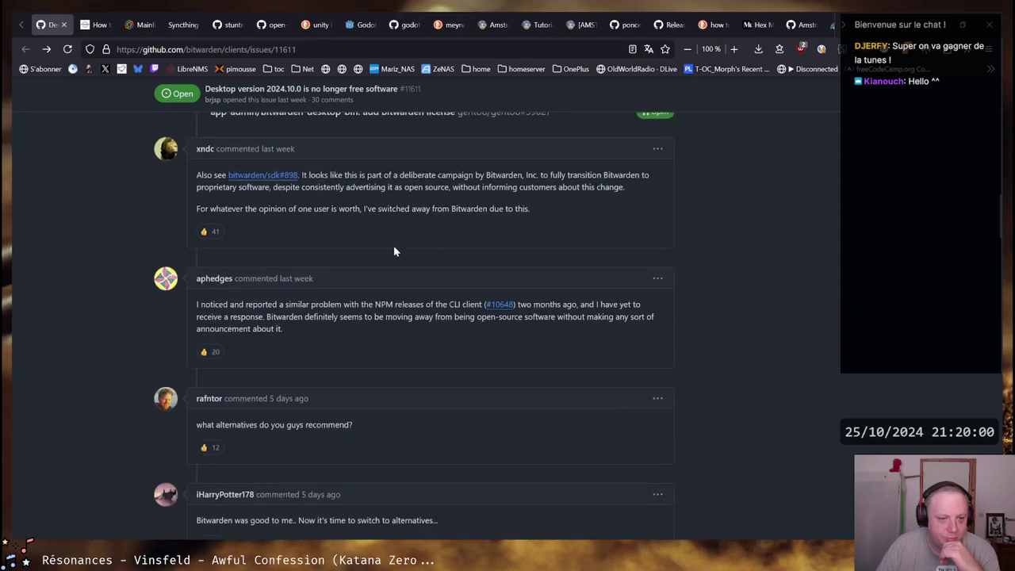
pyautogui.scroll(-1, 394, 243)
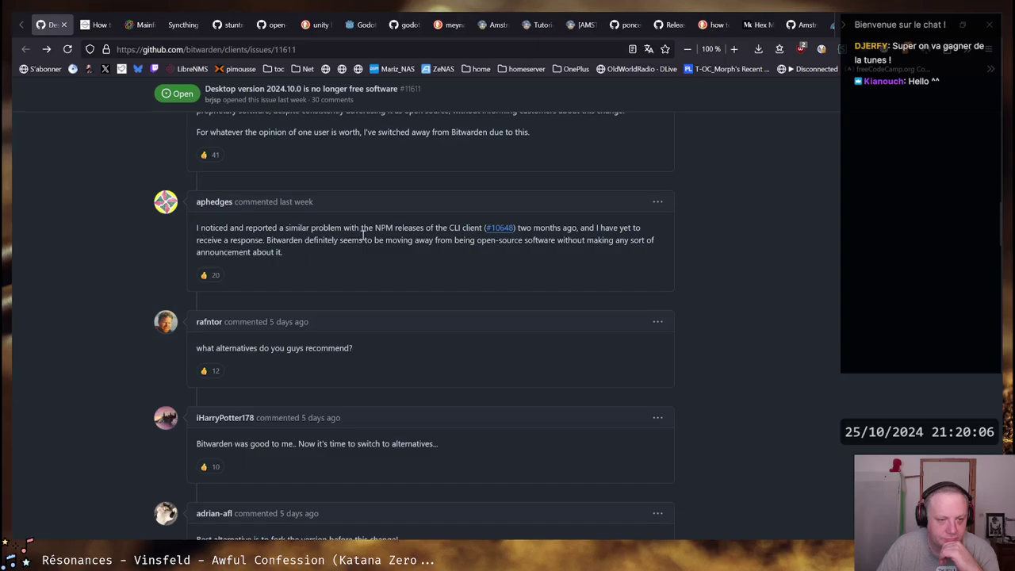
pyautogui.scroll(-4, 635, 244)
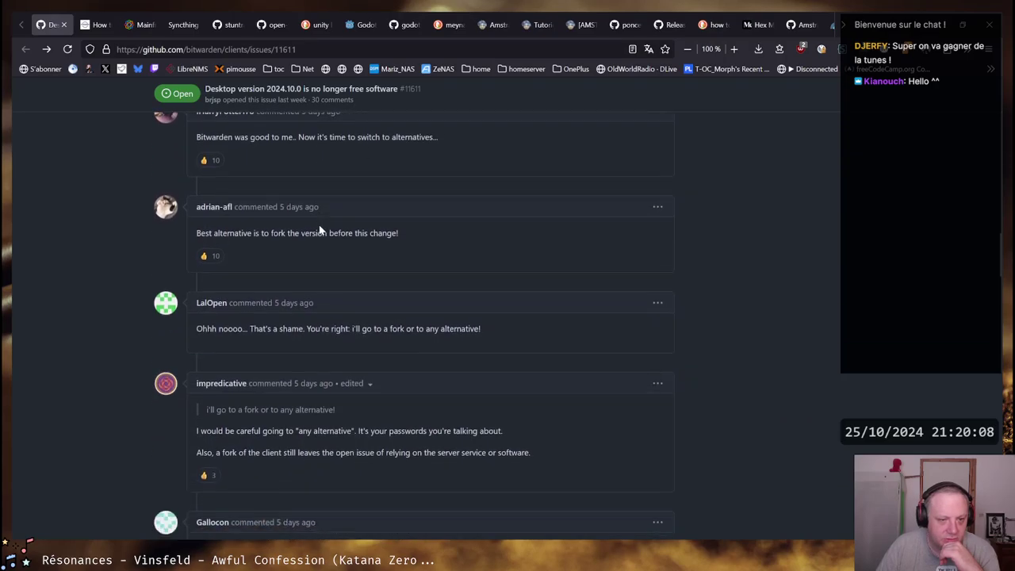
pyautogui.scroll(-3, 320, 230)
pyautogui.scroll(1, 503, 252)
pyautogui.scroll(-3, 387, 247)
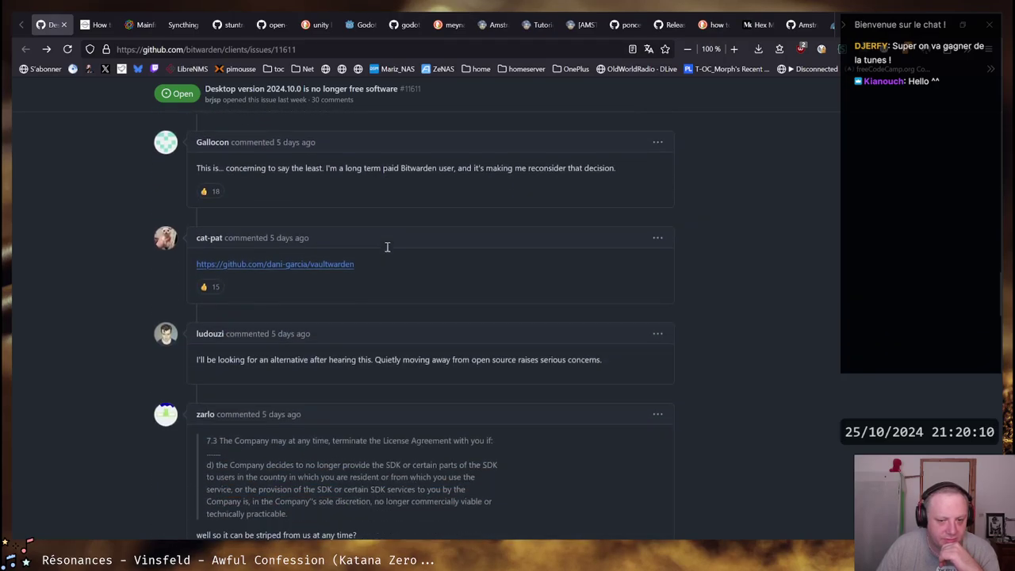
pyautogui.scroll(-1, 389, 276)
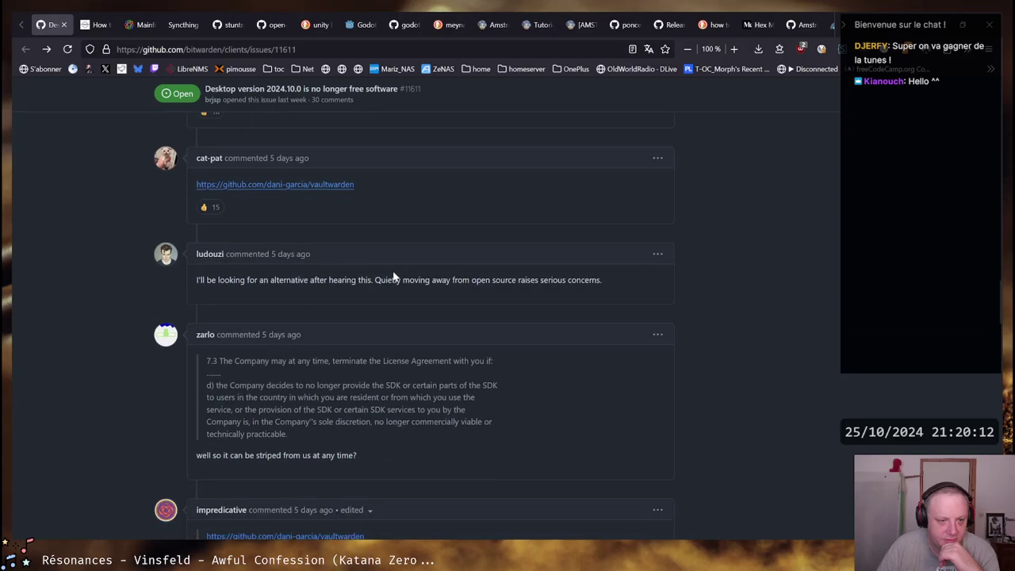
pyautogui.scroll(-3, 394, 276)
pyautogui.scroll(-3, 413, 251)
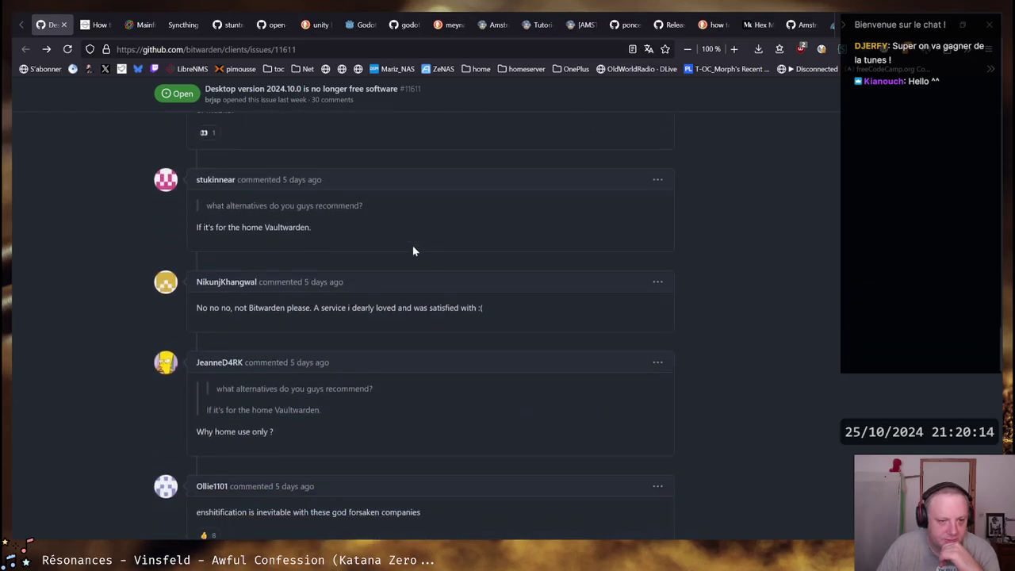
pyautogui.scroll(-1, 412, 250)
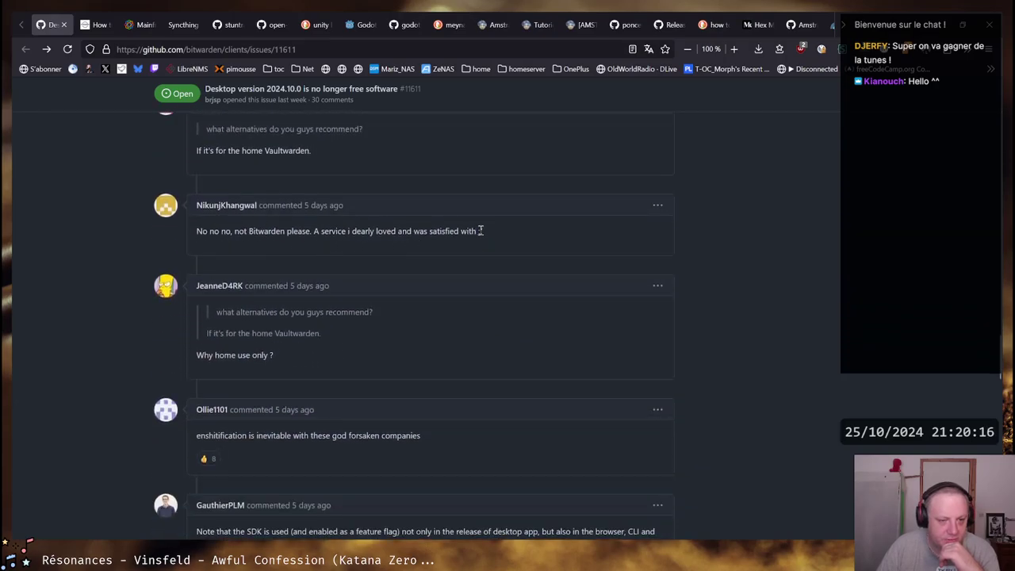
pyautogui.scroll(-2, 480, 231)
pyautogui.scroll(-8, 481, 232)
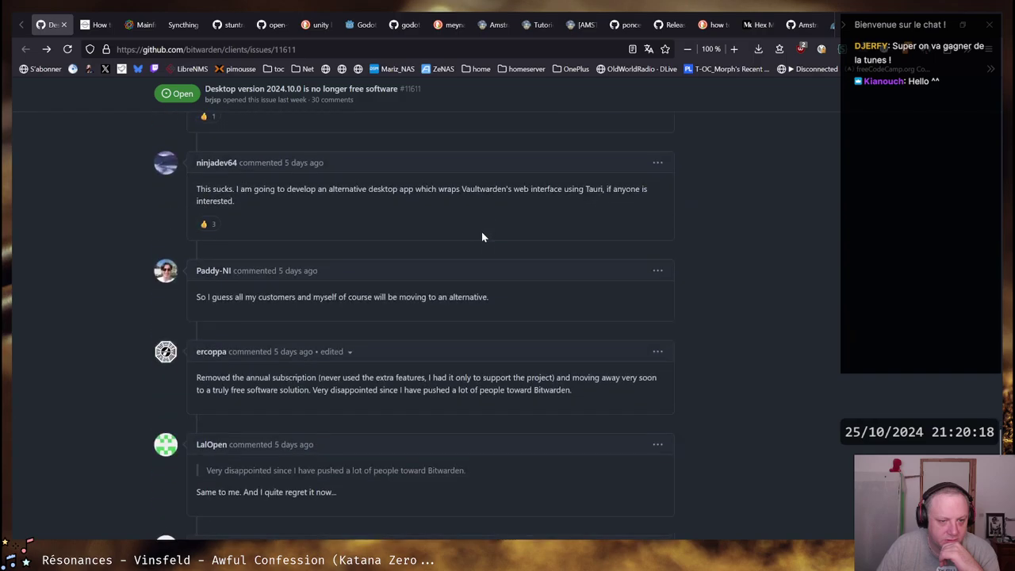
pyautogui.scroll(-5, 482, 234)
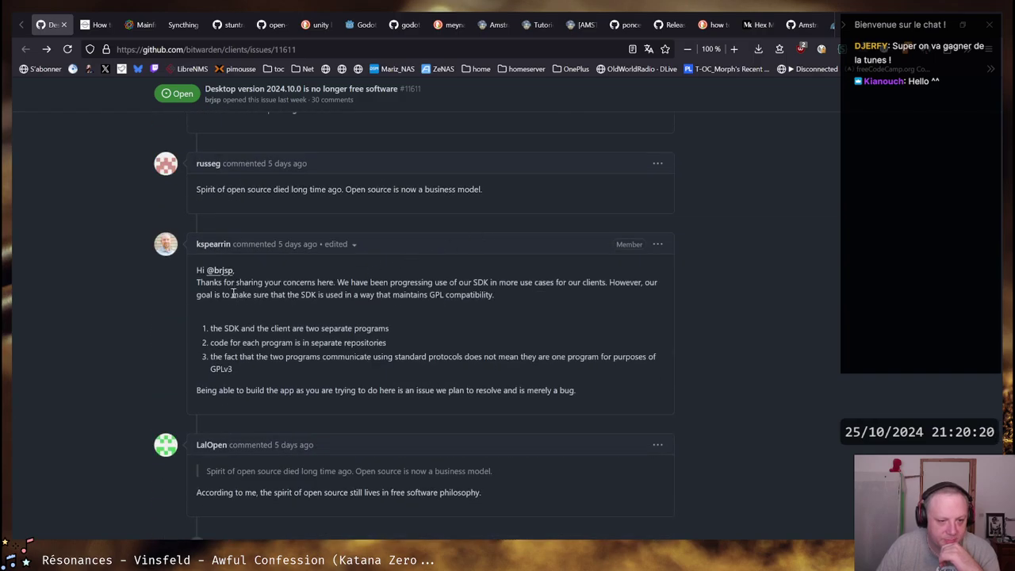
pyautogui.moveTo(570, 390)
pyautogui.mouseDown()
pyautogui.moveTo(190, 396)
pyautogui.moveTo(581, 391)
pyautogui.mouseUp()
pyautogui.click(228, 388)
pyautogui.click(575, 388)
pyautogui.click(195, 392)
pyautogui.click(581, 389)
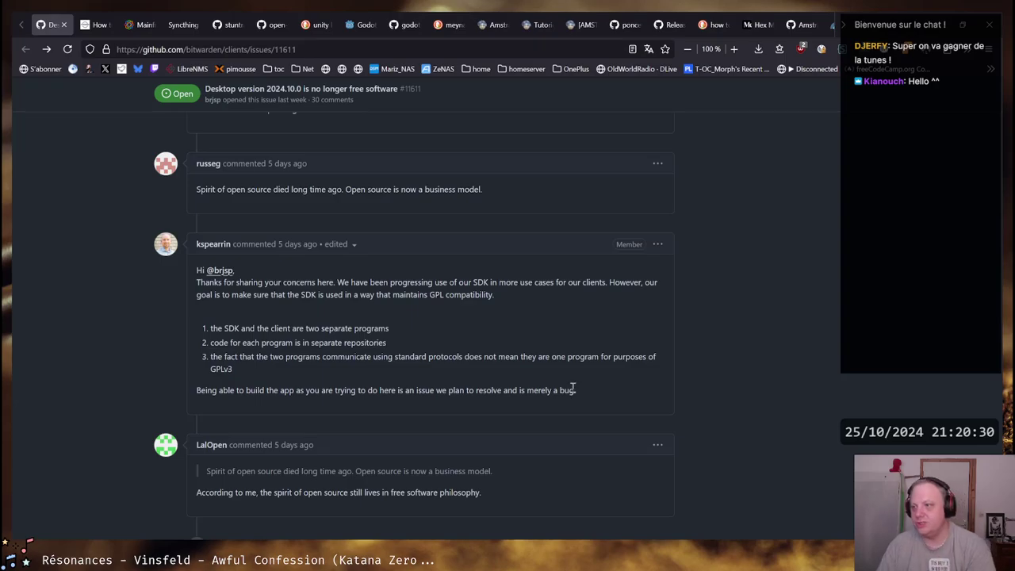
pyautogui.scroll(-2, 539, 381)
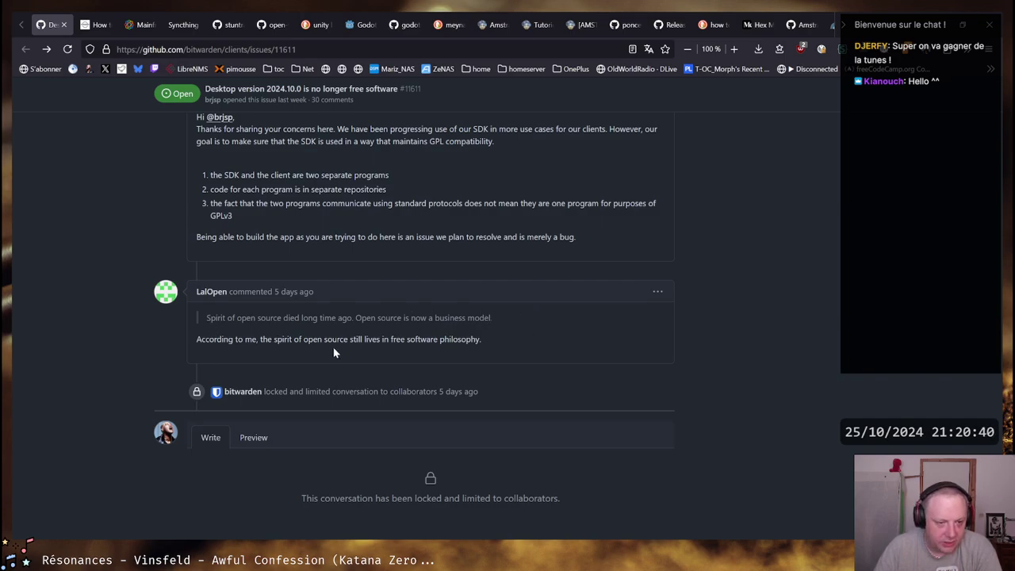
pyautogui.scroll(-1, 392, 357)
pyautogui.scroll(-1, 393, 357)
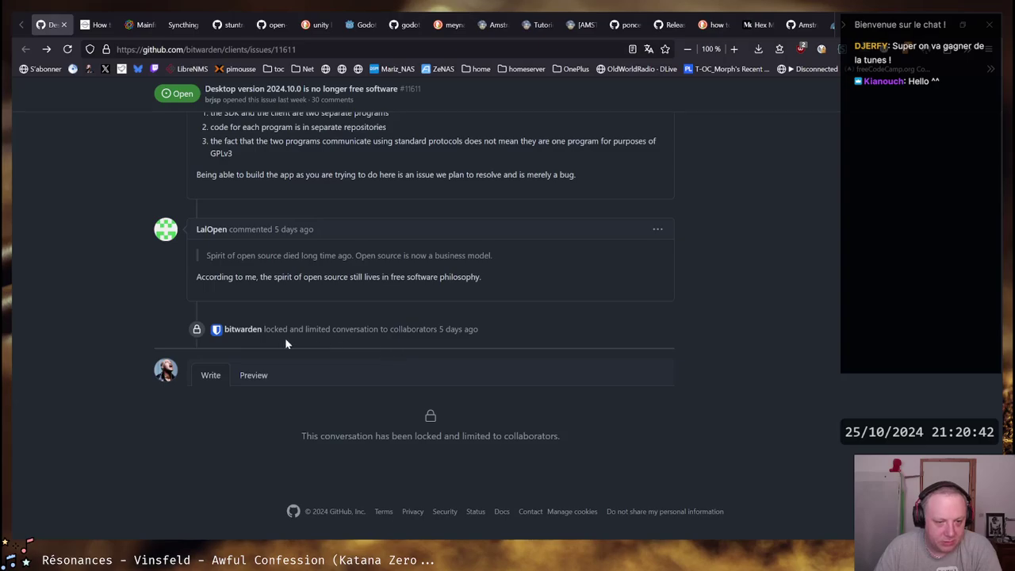
pyautogui.scroll(4, 355, 336)
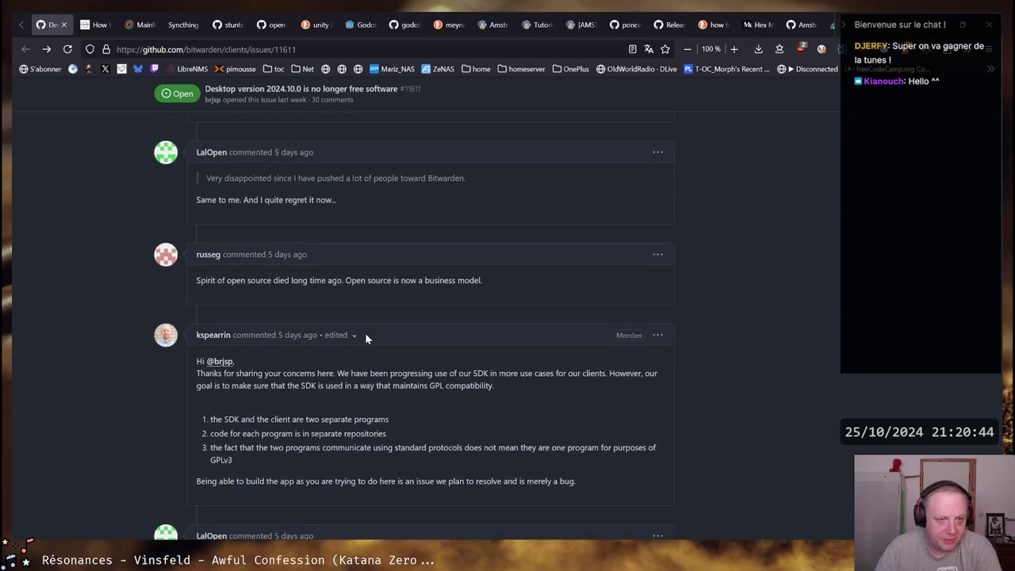
pyautogui.scroll(20, 365, 338)
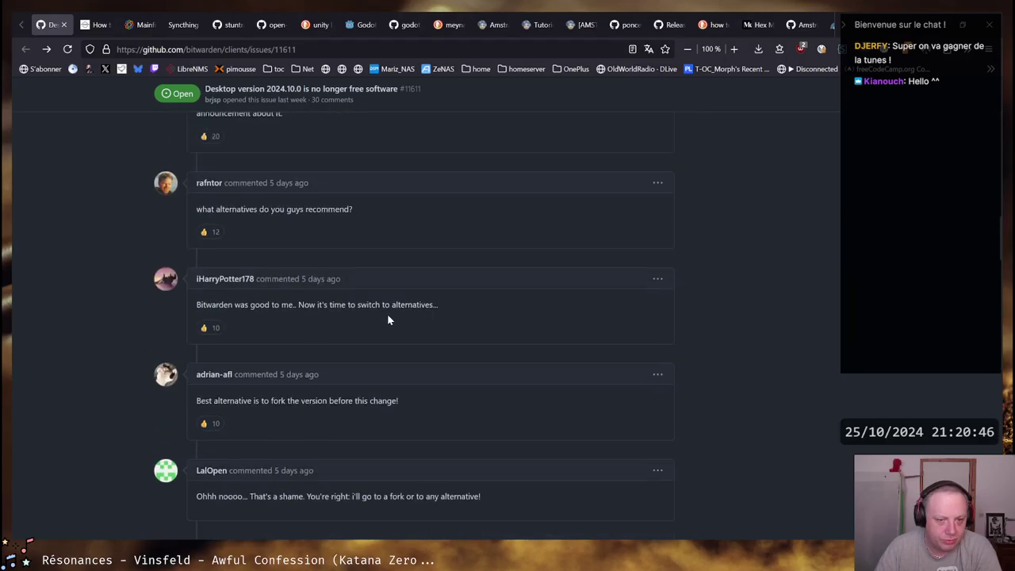
pyautogui.scroll(15, 389, 320)
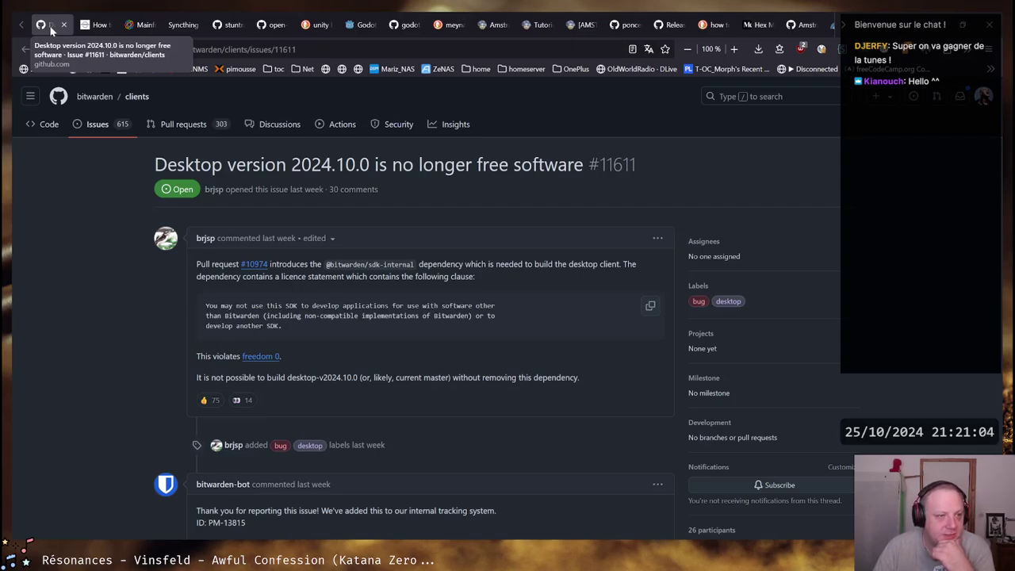
# Close the Bitwarden issue tab and scroll through the Downloader for Android TV article
pyautogui.middleClick(41, 25)
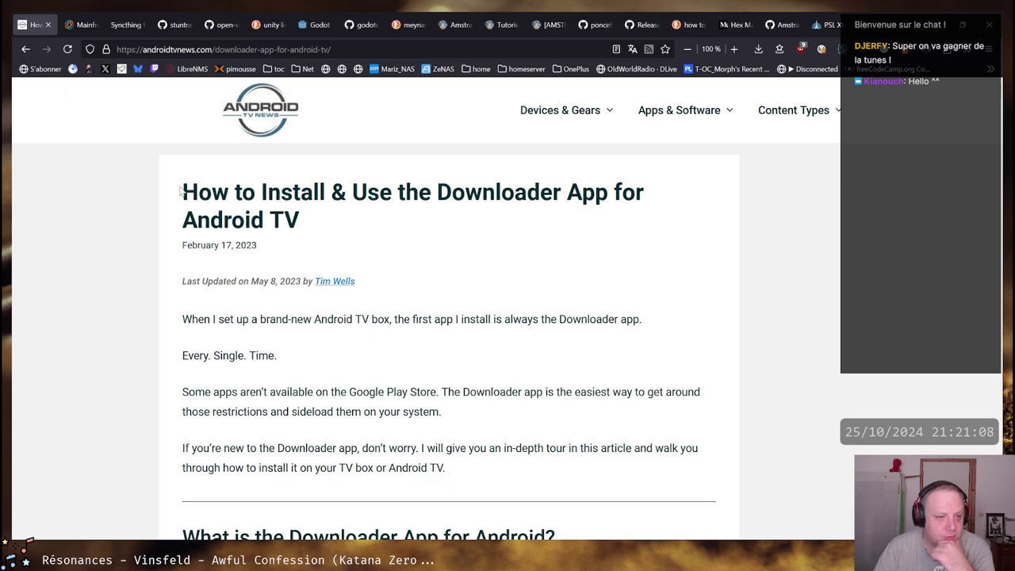
pyautogui.moveTo(181, 192); pyautogui.dragTo(563, 226)
pyautogui.click(564, 227)
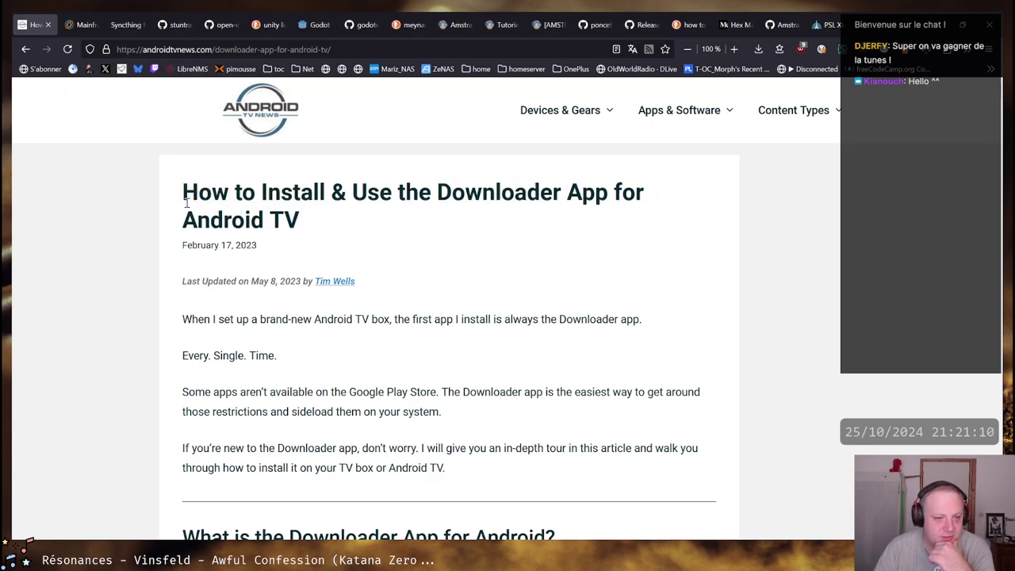
pyautogui.scroll(-4, 173, 218)
pyautogui.scroll(-5, 173, 219)
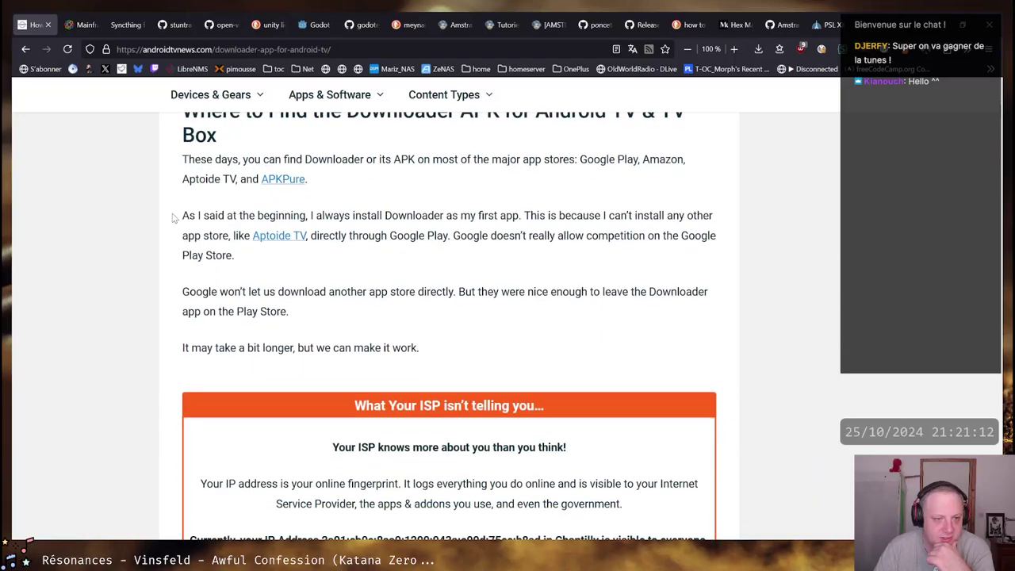
pyautogui.scroll(-1, 173, 208)
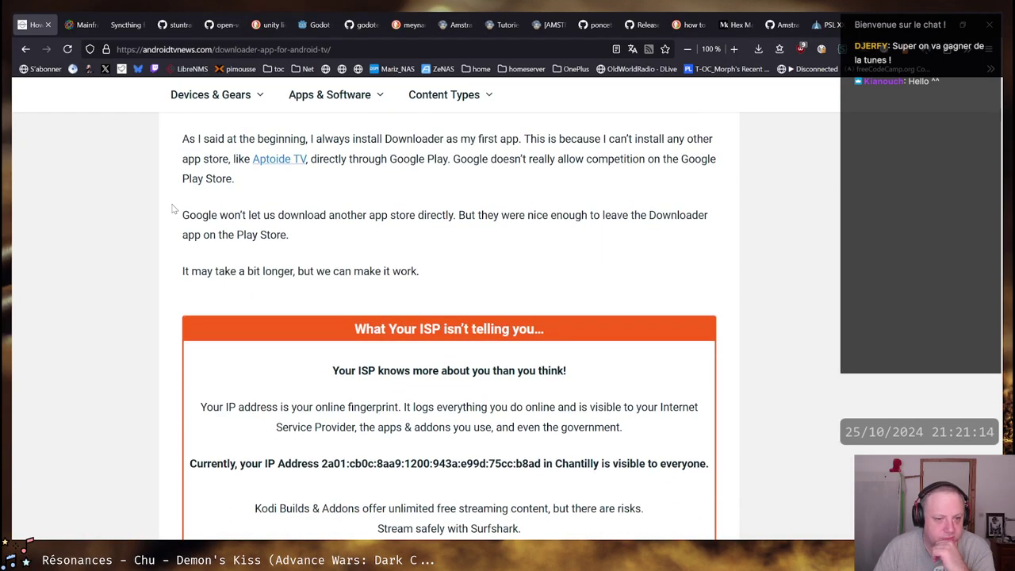
pyautogui.scroll(-3, 173, 209)
pyautogui.scroll(5, 173, 209)
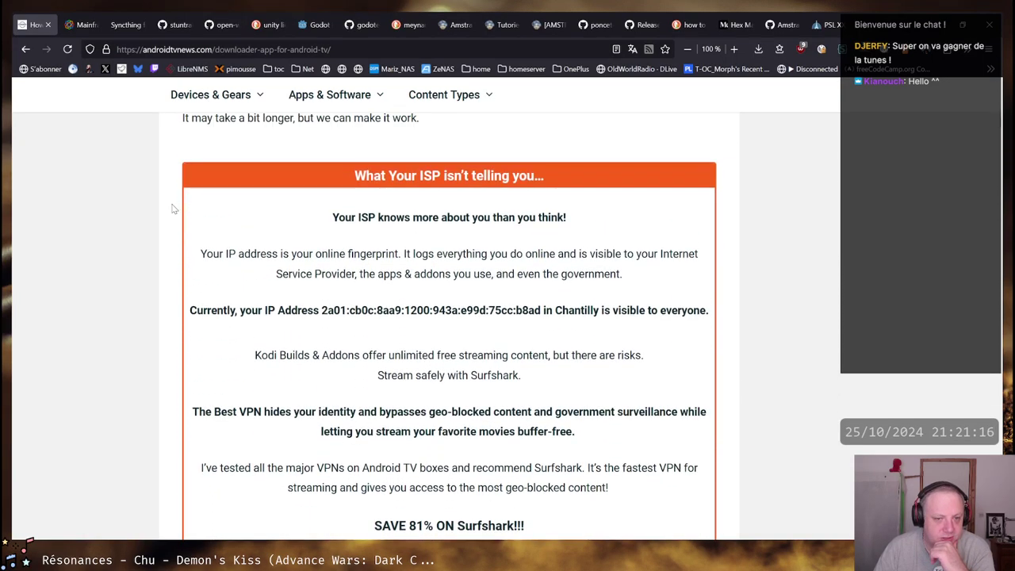
pyautogui.scroll(2, 173, 209)
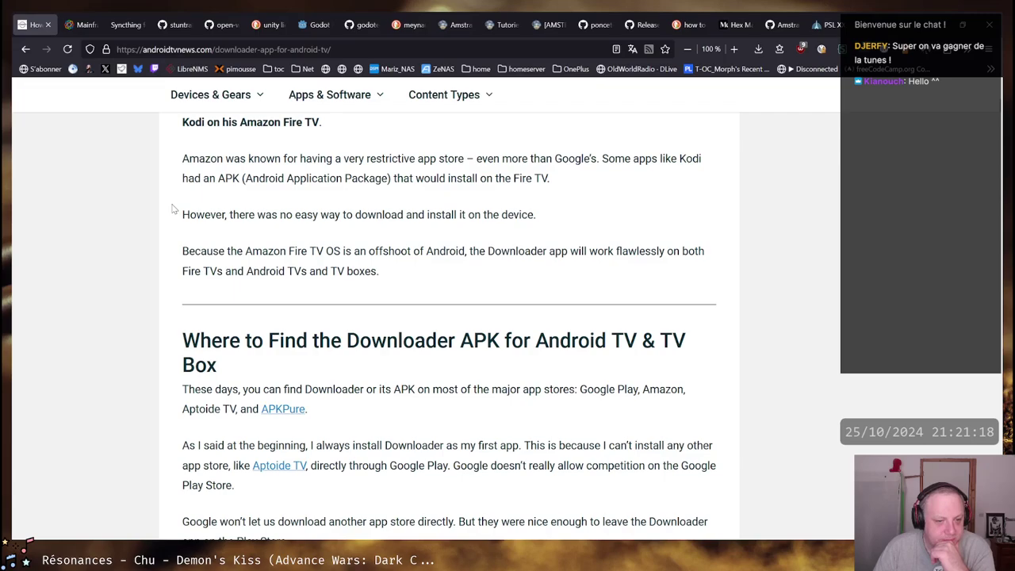
pyautogui.scroll(5, 173, 208)
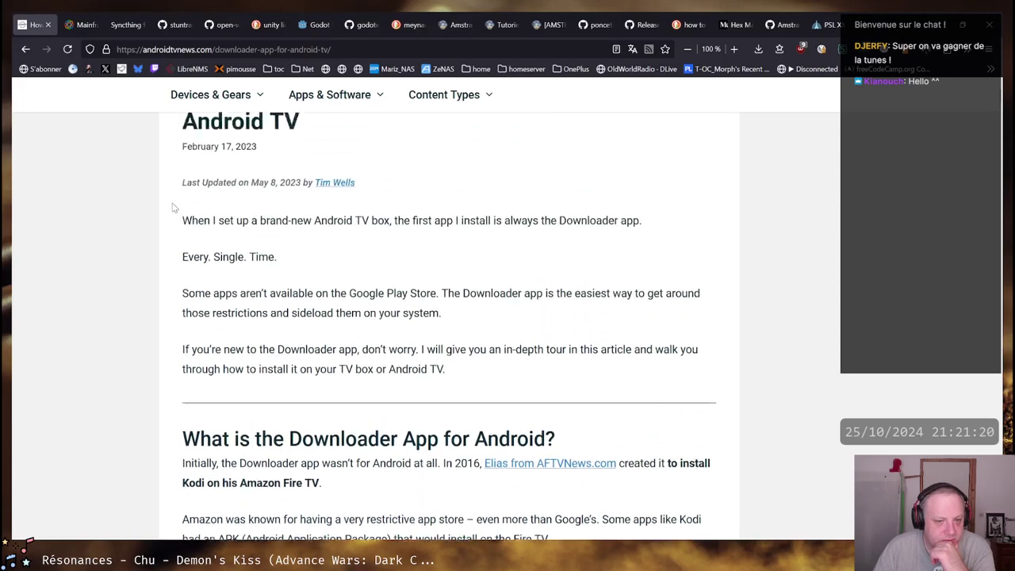
pyautogui.scroll(2, 173, 209)
# Highlight 'Downloader App' and 'Android TV' in the title, then read further down
pyautogui.moveTo(437, 192); pyautogui.dragTo(609, 192)
pyautogui.moveTo(183, 220); pyautogui.dragTo(300, 219)
pyautogui.click(295, 220)
pyautogui.moveTo(183, 220); pyautogui.dragTo(299, 220)
pyautogui.click(299, 220)
pyautogui.scroll(-1, 138, 244)
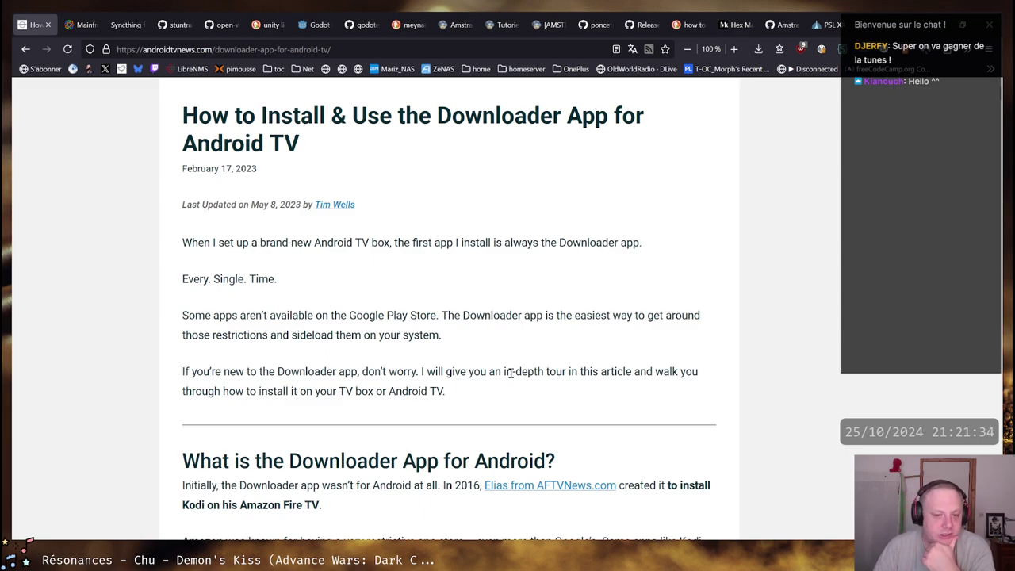
pyautogui.scroll(-1, 510, 373)
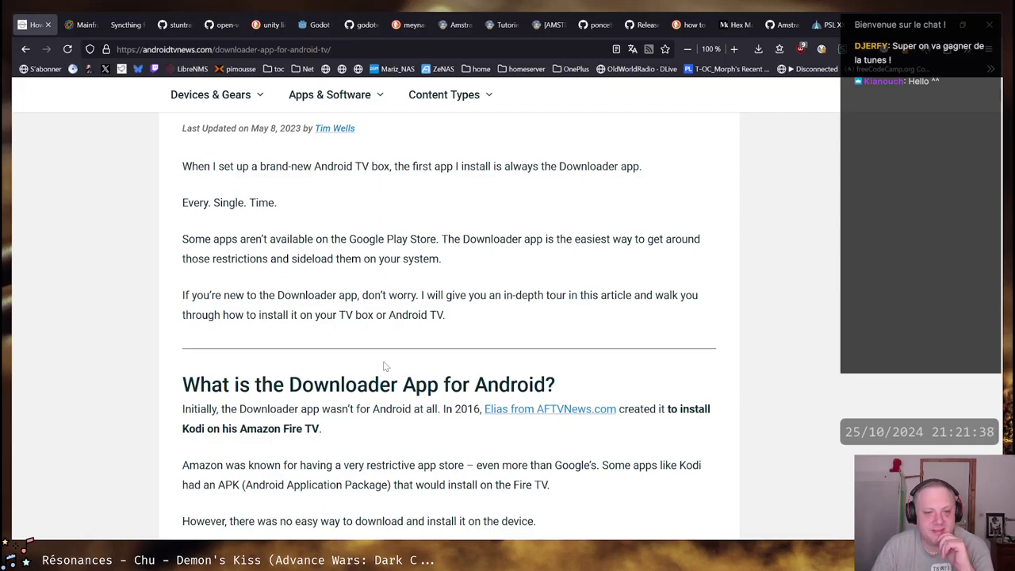
pyautogui.scroll(-1, 384, 365)
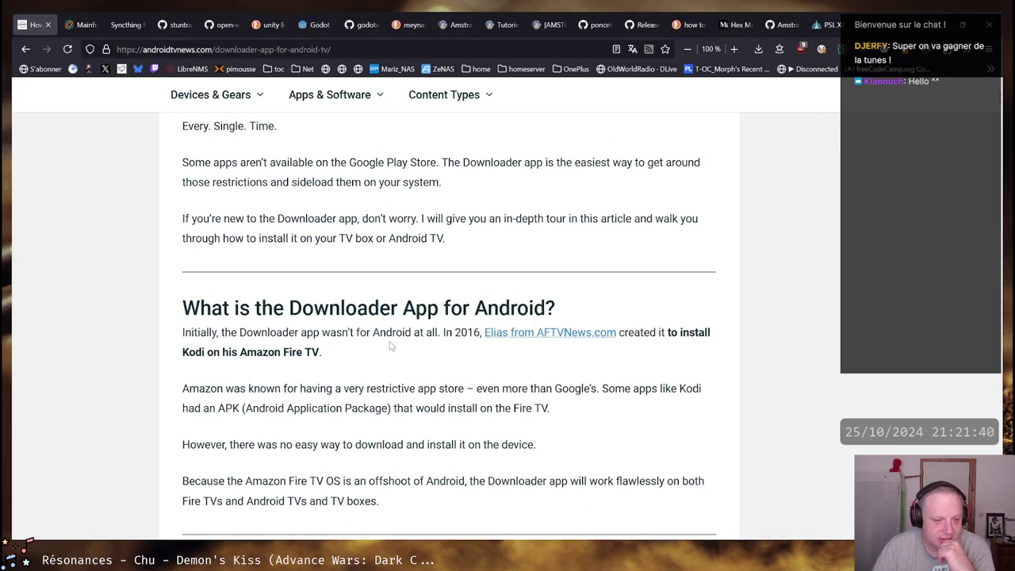
pyautogui.scroll(-2, 390, 346)
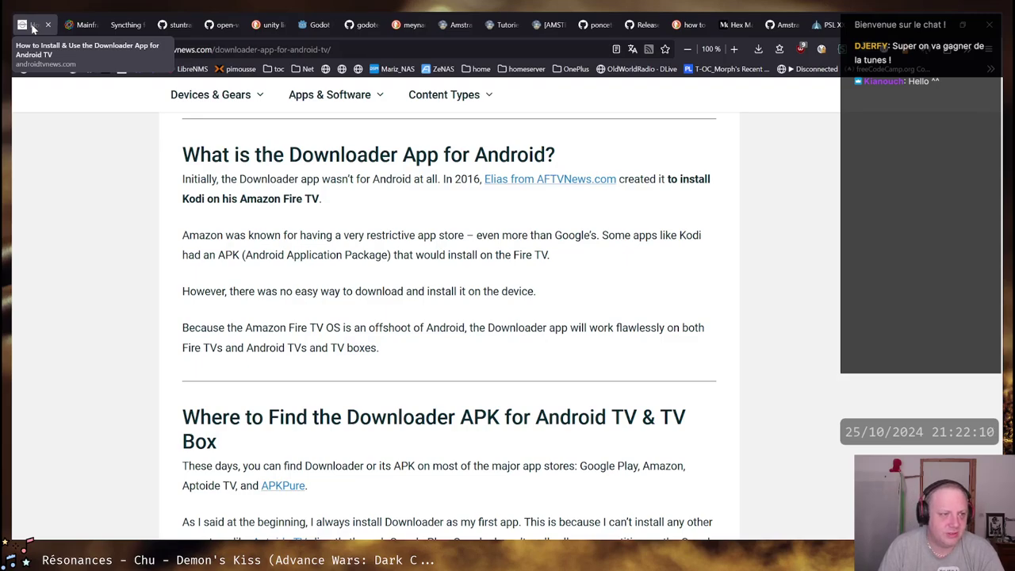
# Close the Downloader tab and highlight the Zorse article's opening line and the word 'Zorse'
pyautogui.middleClick(32, 28)
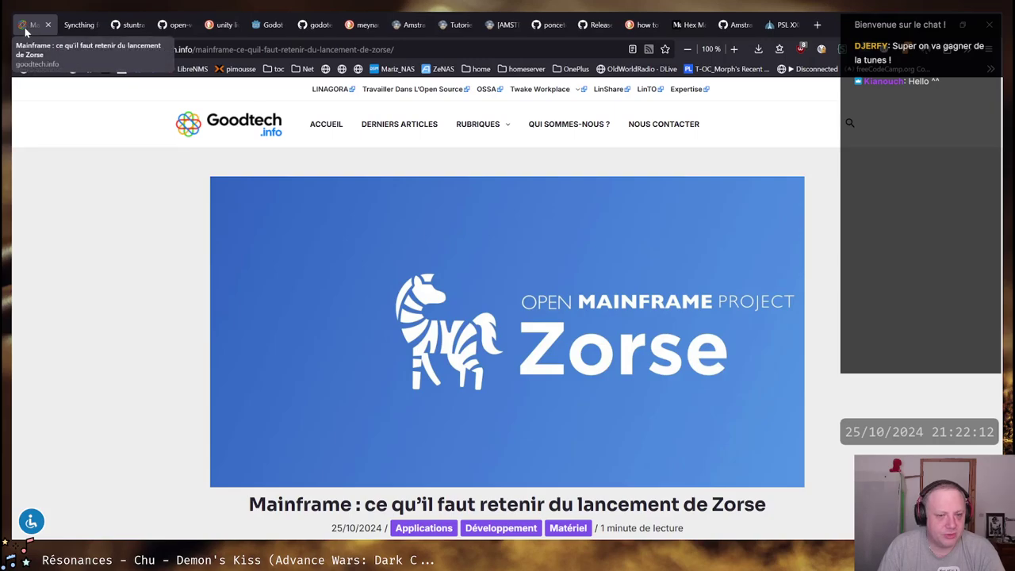
pyautogui.scroll(-4, 227, 327)
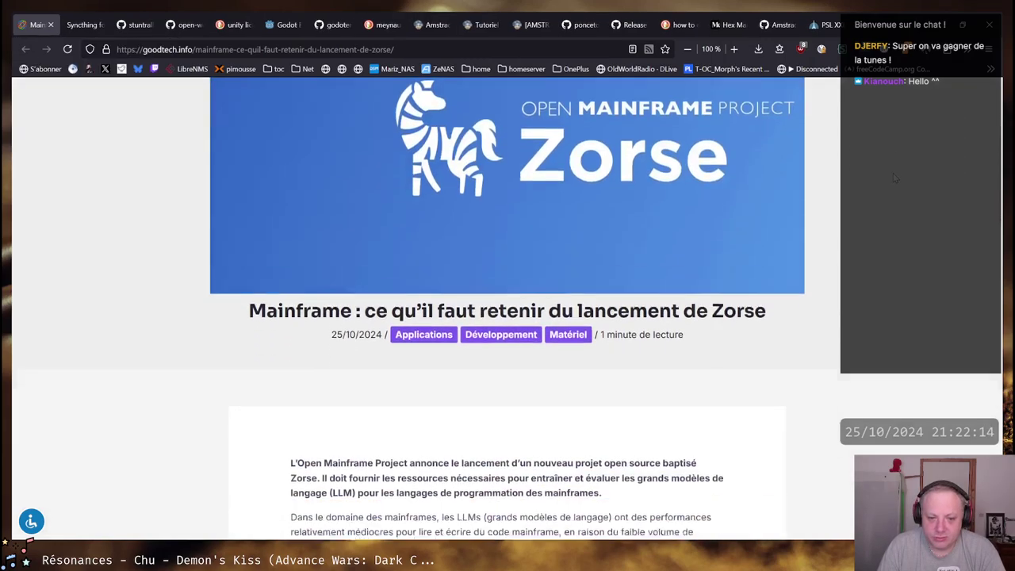
pyautogui.scroll(-2, 230, 325)
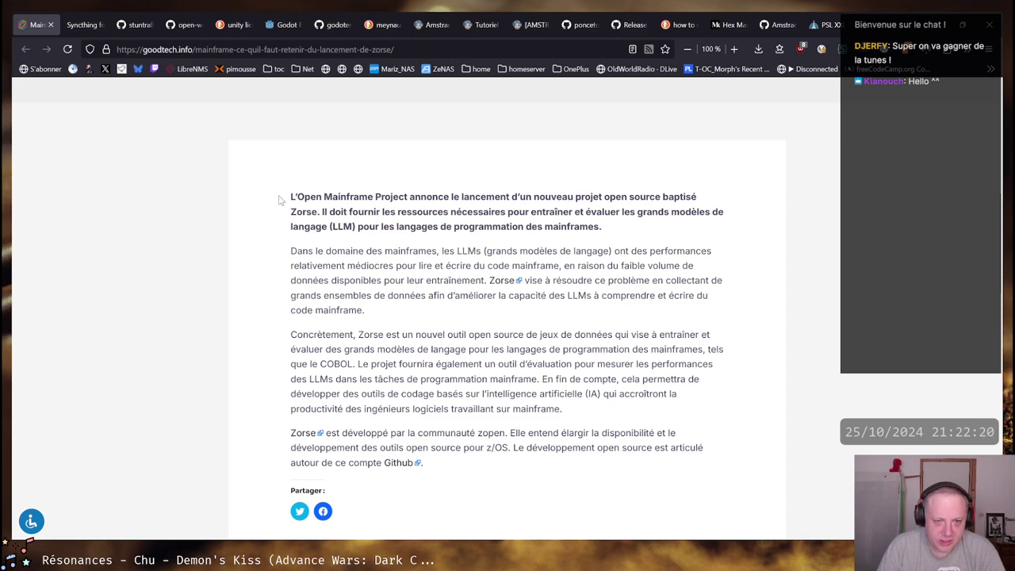
pyautogui.moveTo(280, 198); pyautogui.dragTo(572, 193)
pyautogui.click(571, 193)
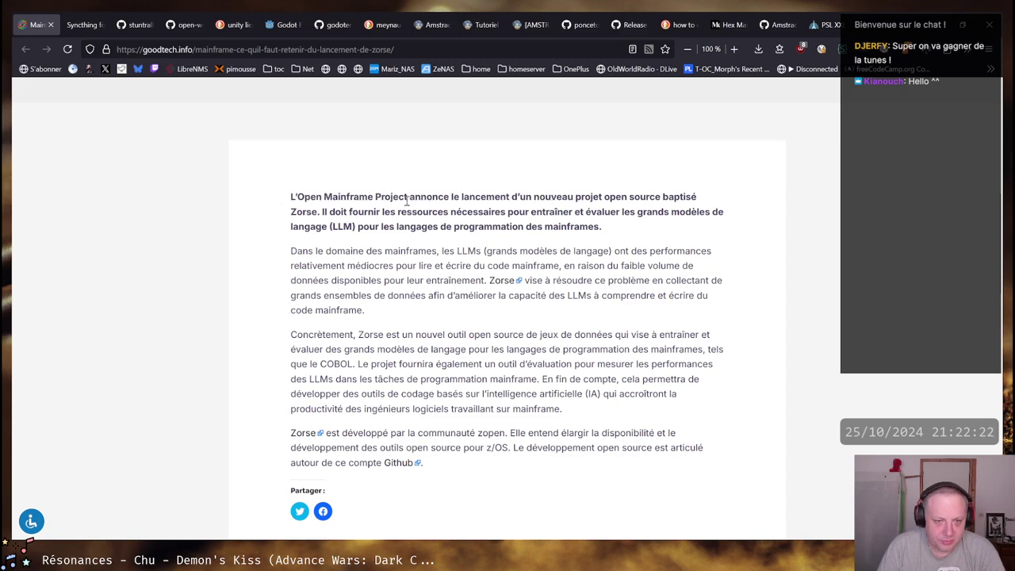
pyautogui.doubleClick(303, 212)
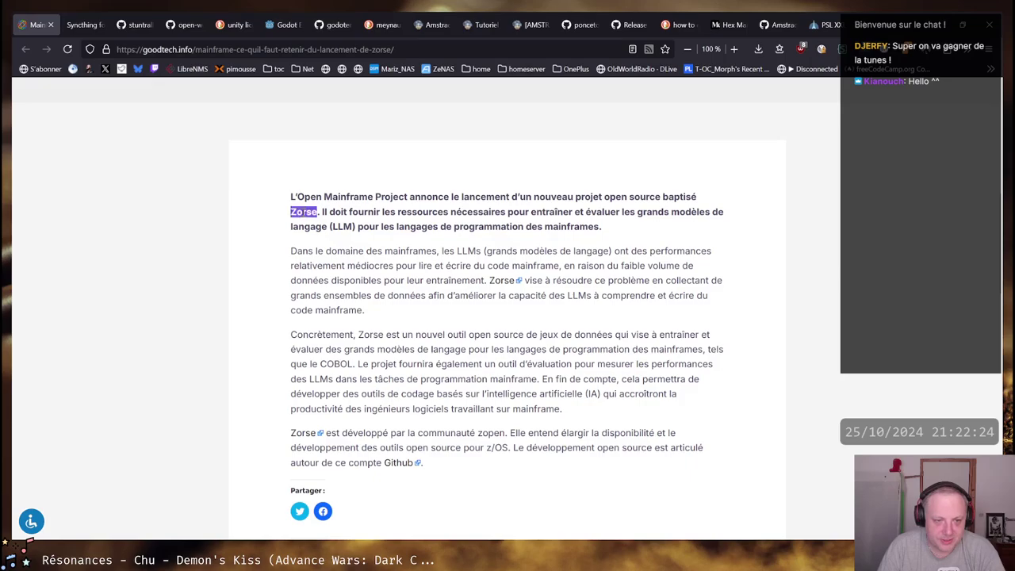
pyautogui.click(298, 212)
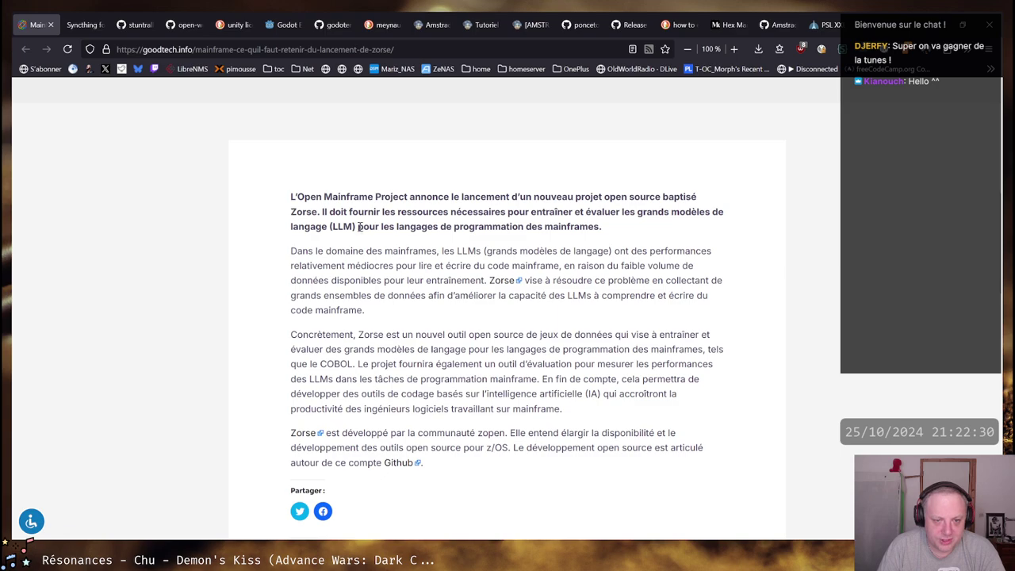
# Highlight the end of the introduction and the words 'COBOL' and 'LLMs'
pyautogui.moveTo(604, 227); pyautogui.dragTo(357, 228)
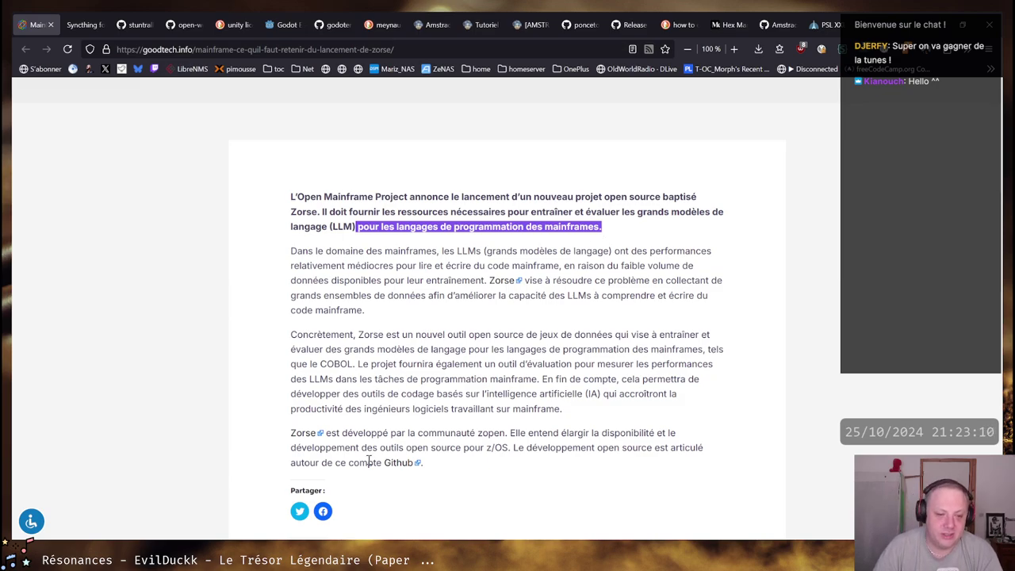
pyautogui.doubleClick(337, 363)
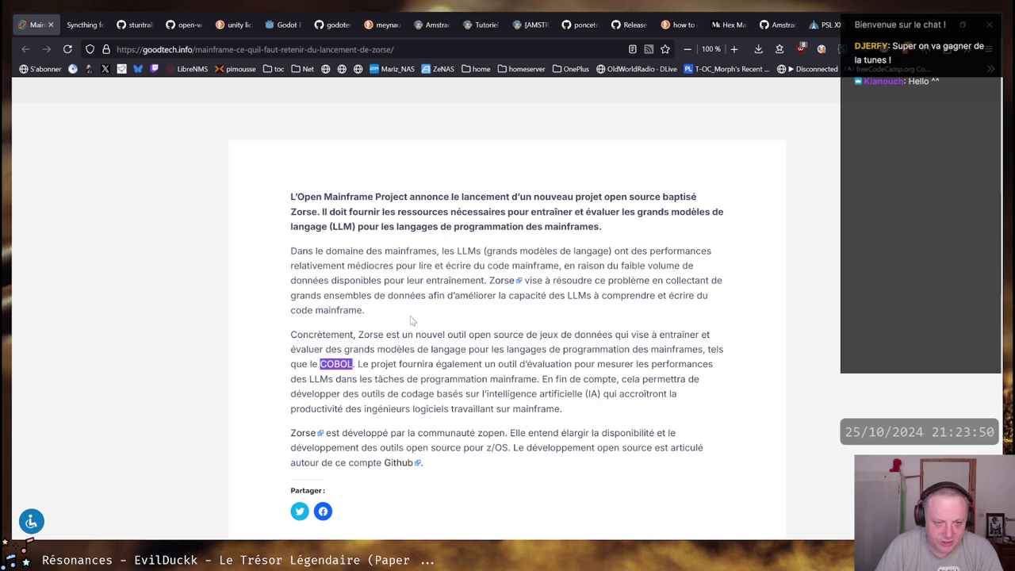
pyautogui.doubleClick(585, 295)
pyautogui.click(536, 326)
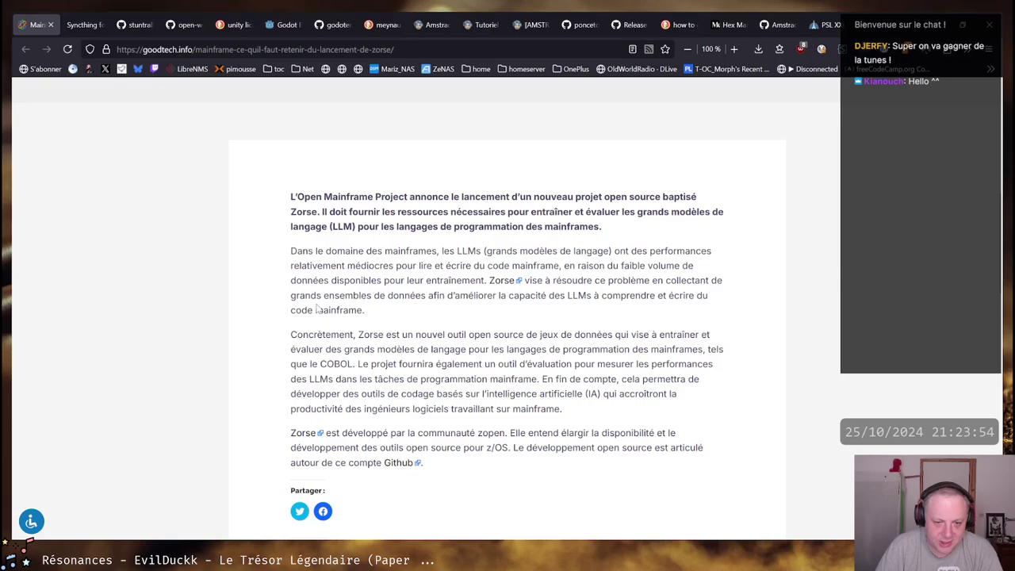
pyautogui.scroll(-2, 319, 308)
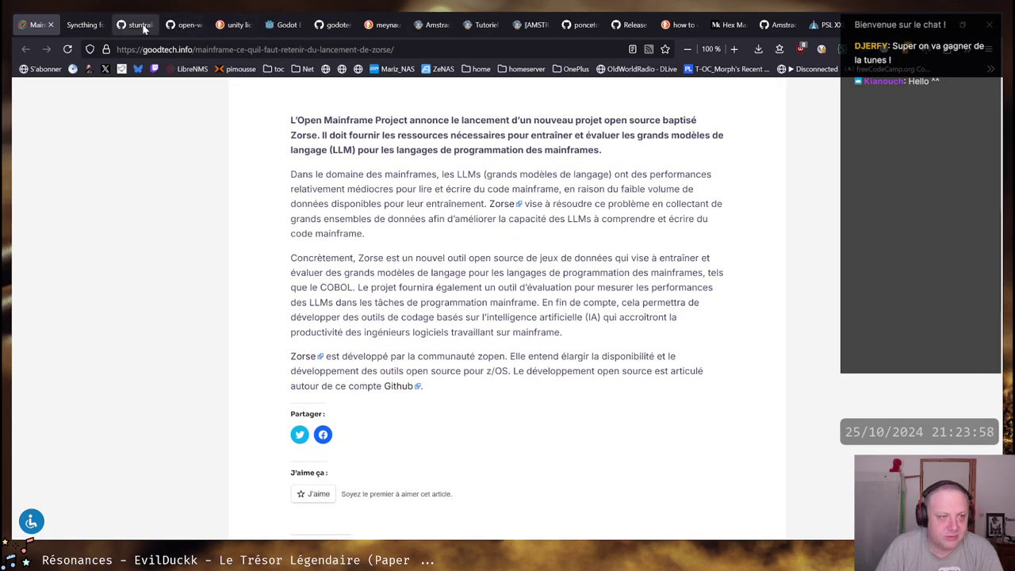
# Close the Zorse tab and highlight 'Android app' in the ghacks Syncthing article
pyautogui.middleClick(35, 28)
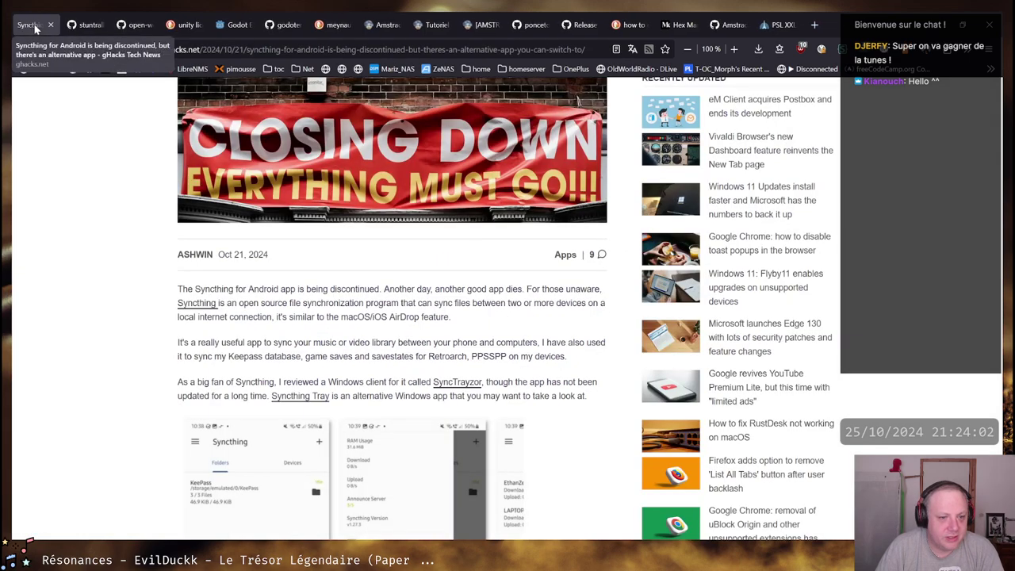
pyautogui.scroll(-2, 63, 209)
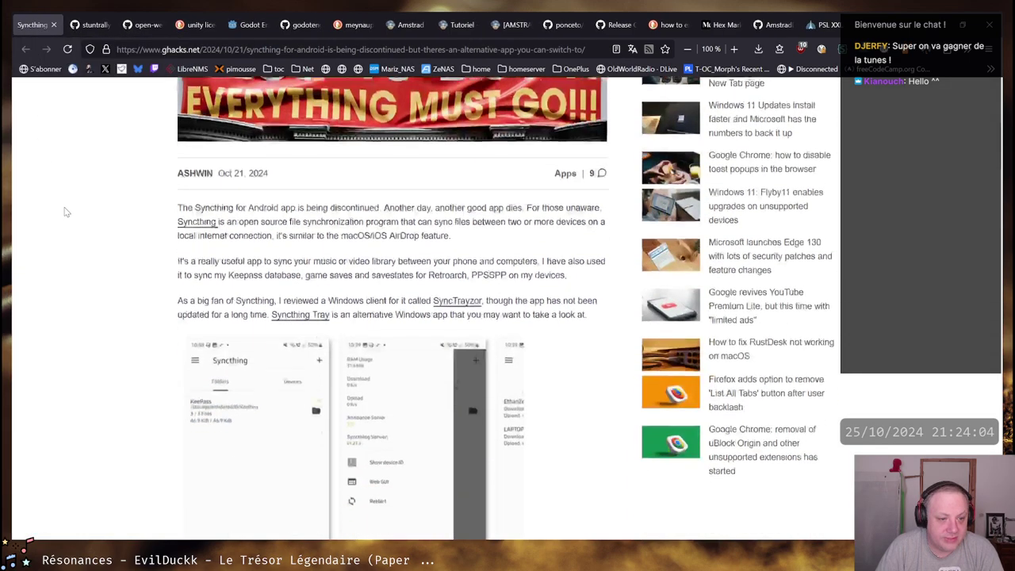
pyautogui.moveTo(179, 135); pyautogui.dragTo(591, 239)
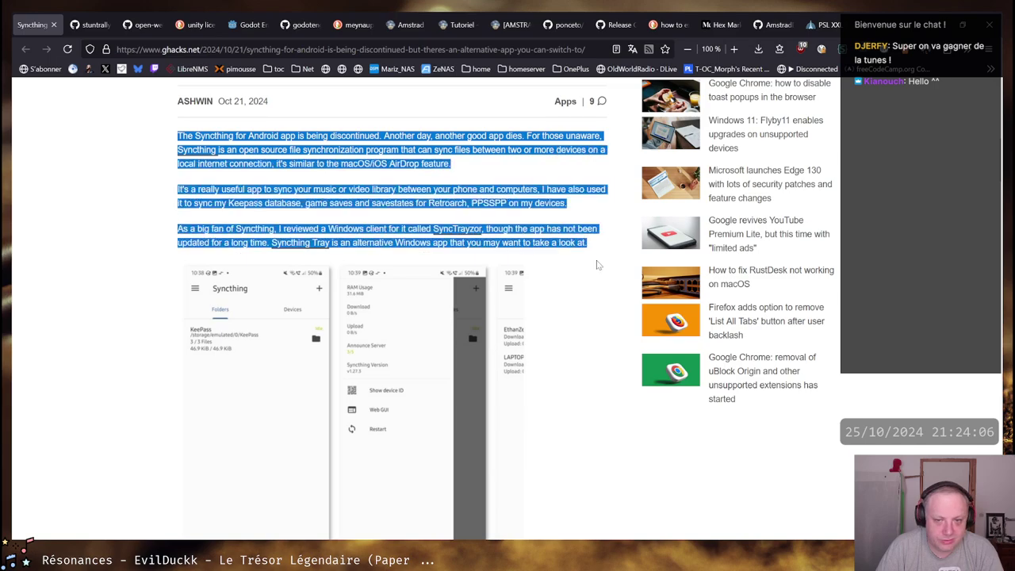
pyautogui.click(590, 235)
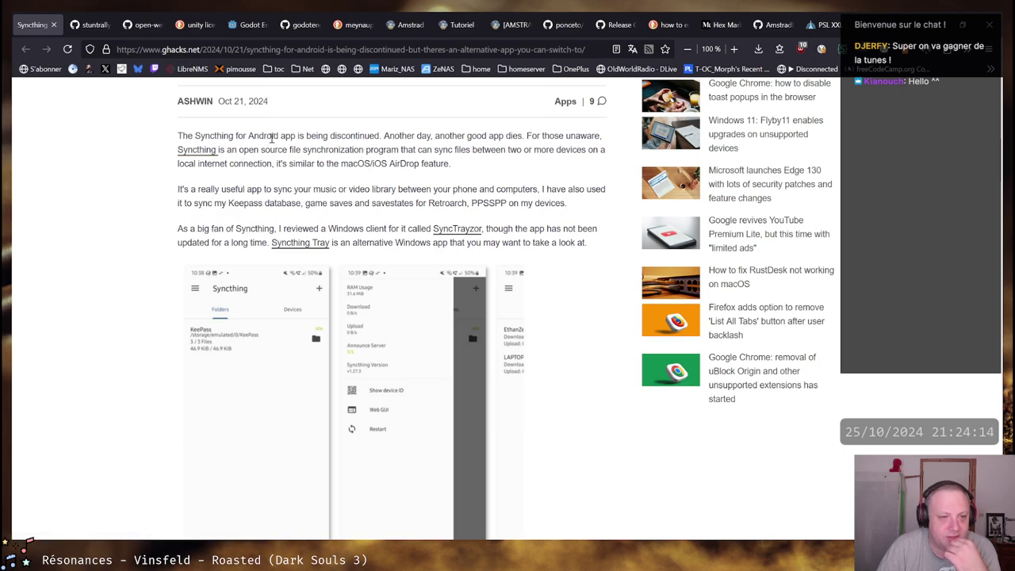
pyautogui.moveTo(296, 137); pyautogui.dragTo(253, 138)
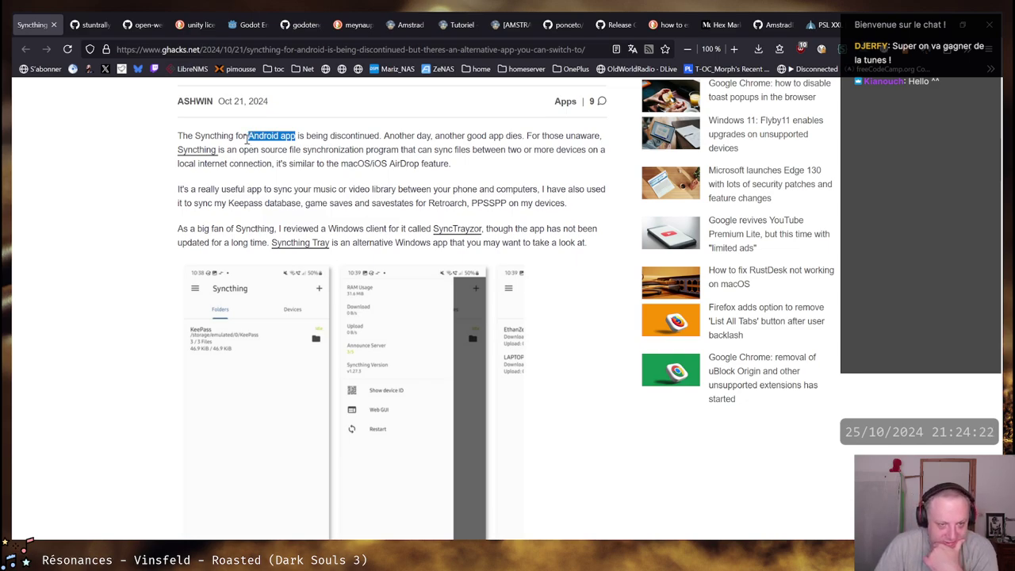
pyautogui.click(248, 136)
pyautogui.moveTo(248, 137); pyautogui.dragTo(295, 137)
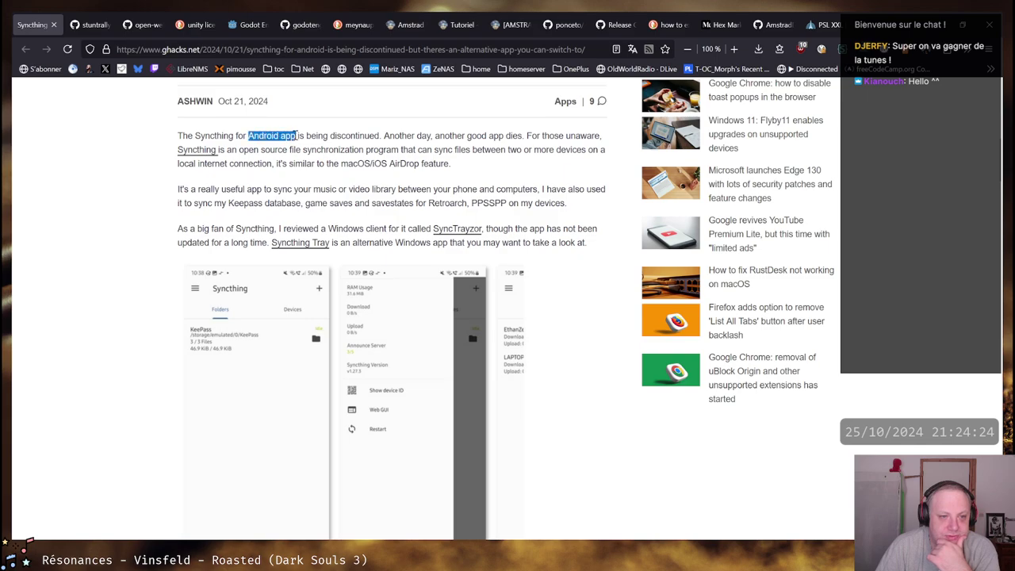
pyautogui.click(287, 137)
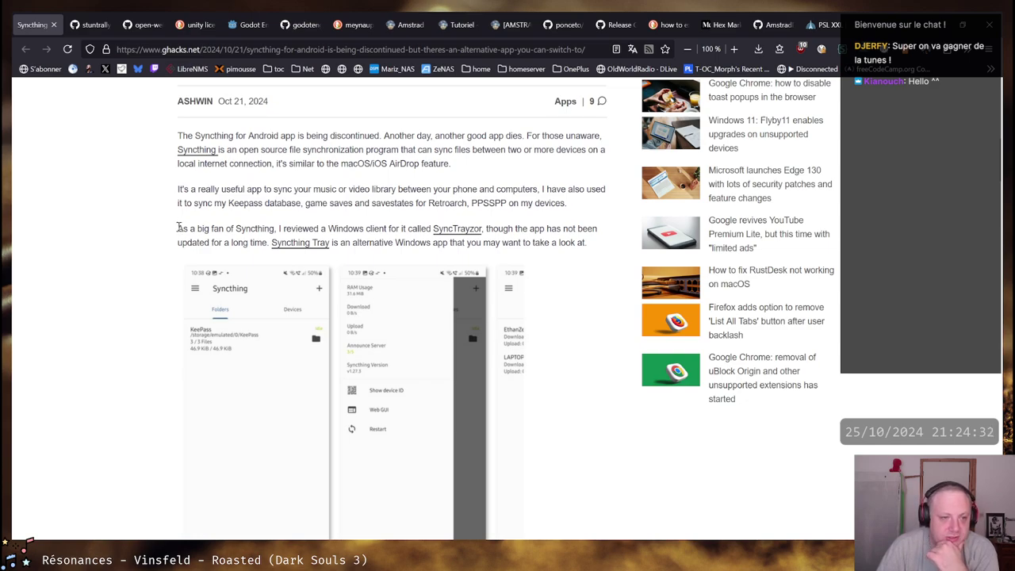
# Highlight the Windows client sentence, then show the hidden tray icons
pyautogui.moveTo(179, 229); pyautogui.dragTo(562, 230)
pyautogui.click(561, 230)
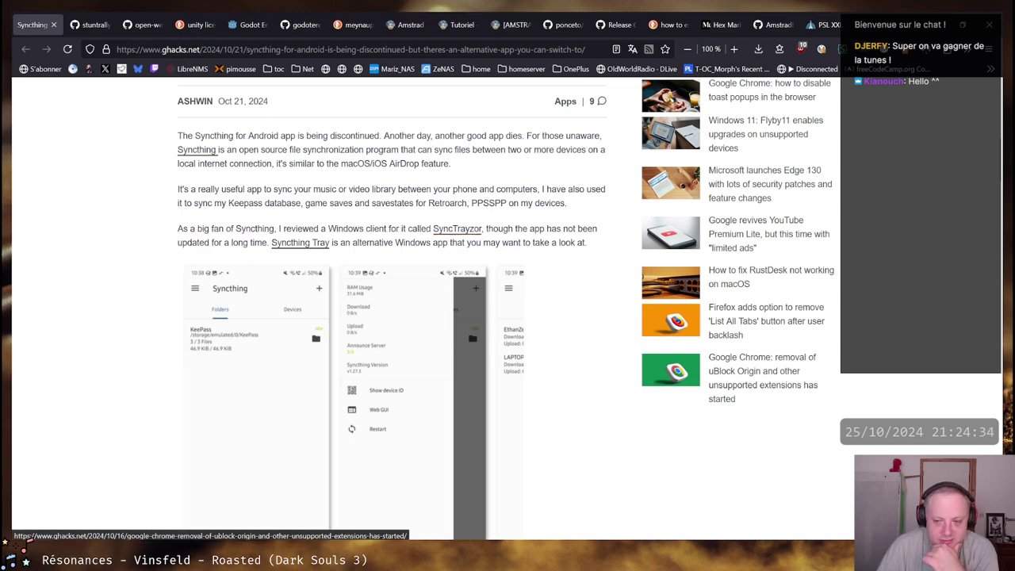
pyautogui.click(823, 559)
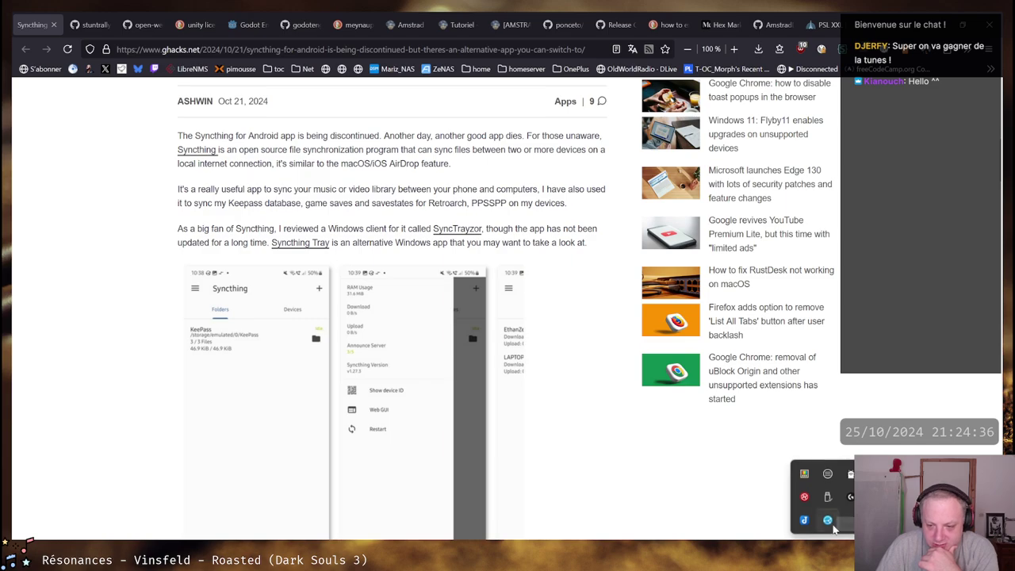
pyautogui.rightClick(829, 521)
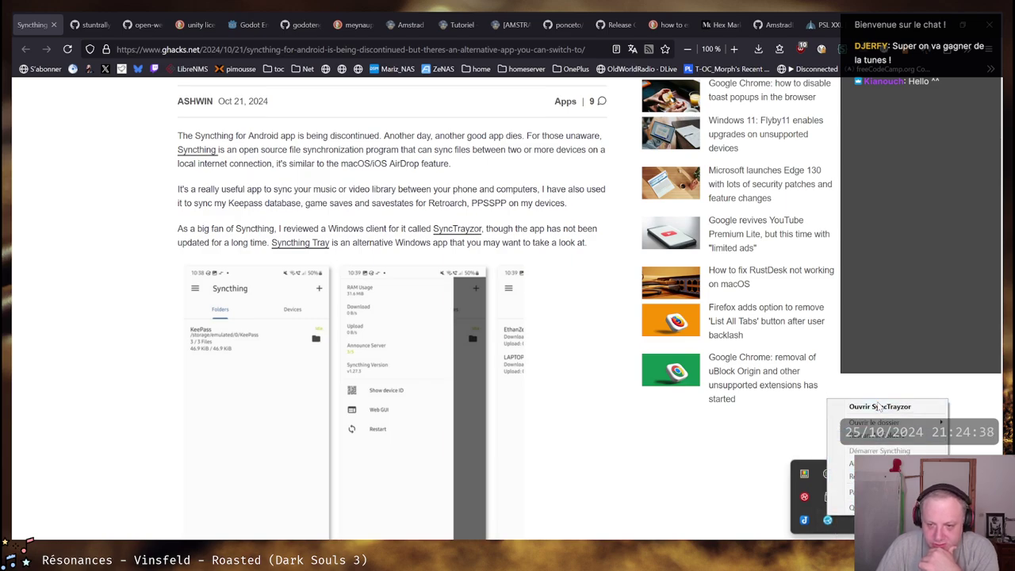
pyautogui.click(880, 406)
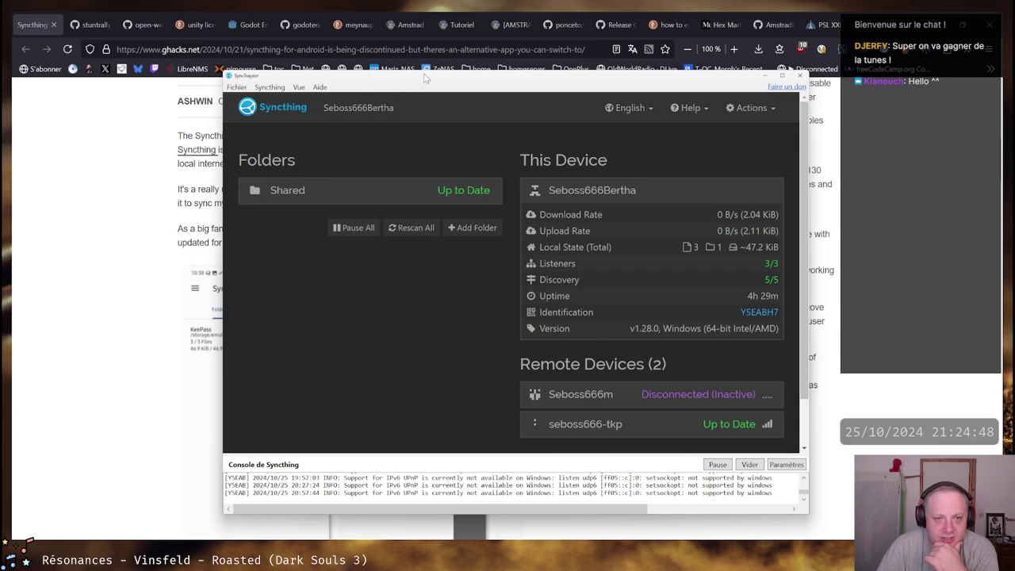
pyautogui.moveTo(425, 76); pyautogui.dragTo(303, 74)
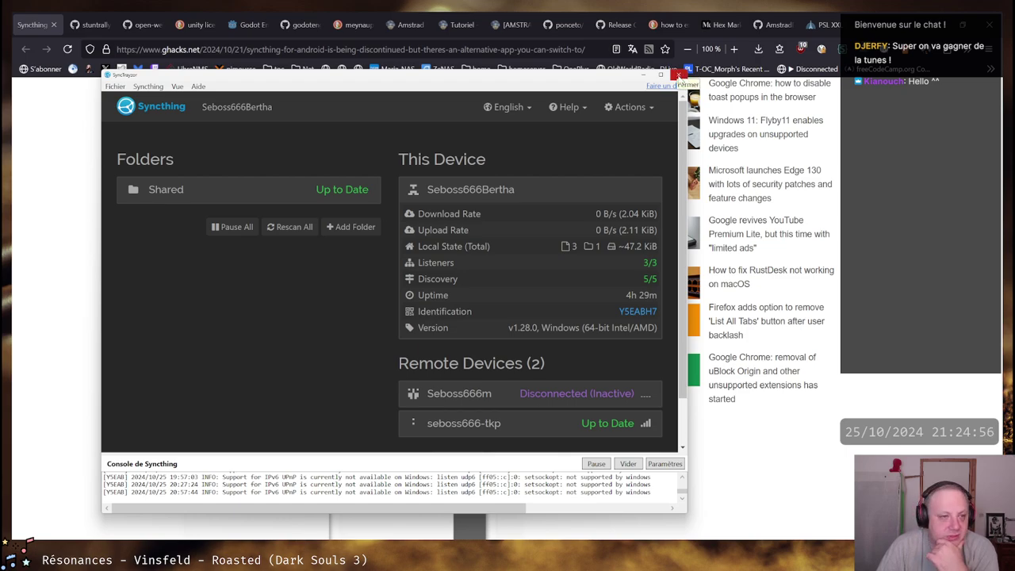
pyautogui.click(678, 76)
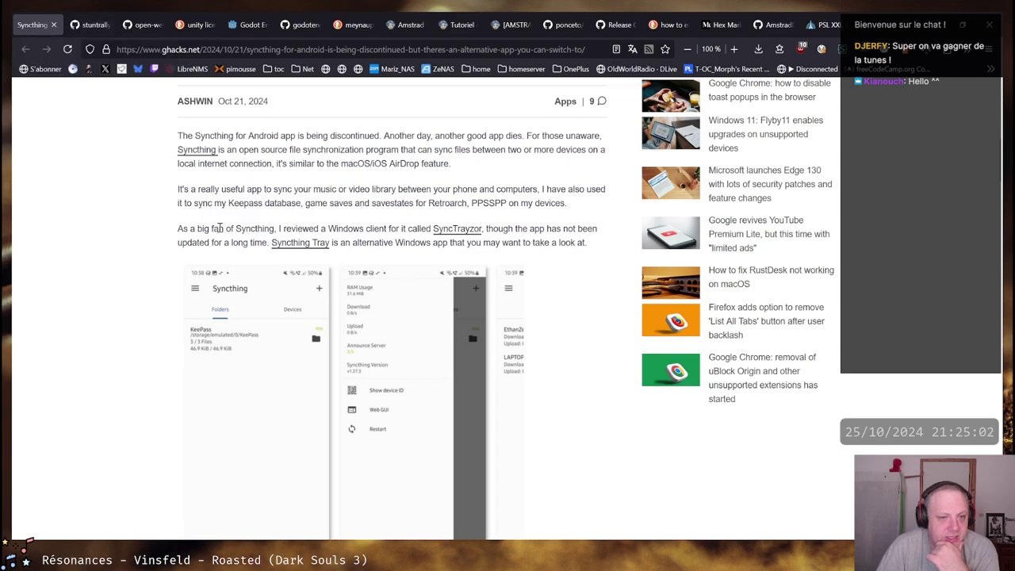
# Scroll the ghacks article and follow its Syncthing-Fork link
pyautogui.scroll(-7, 431, 254)
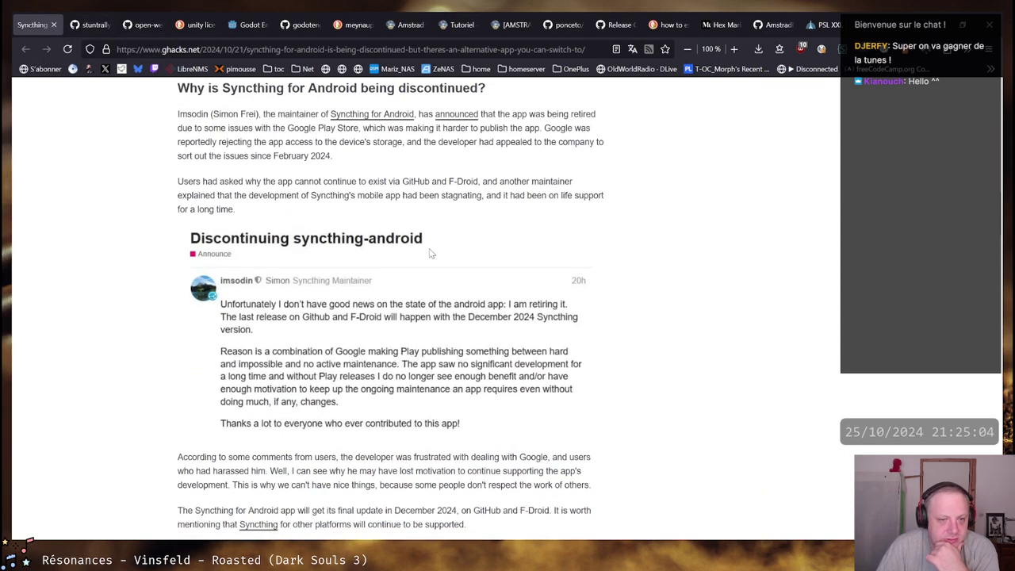
pyautogui.scroll(2, 431, 254)
pyautogui.scroll(-7, 396, 214)
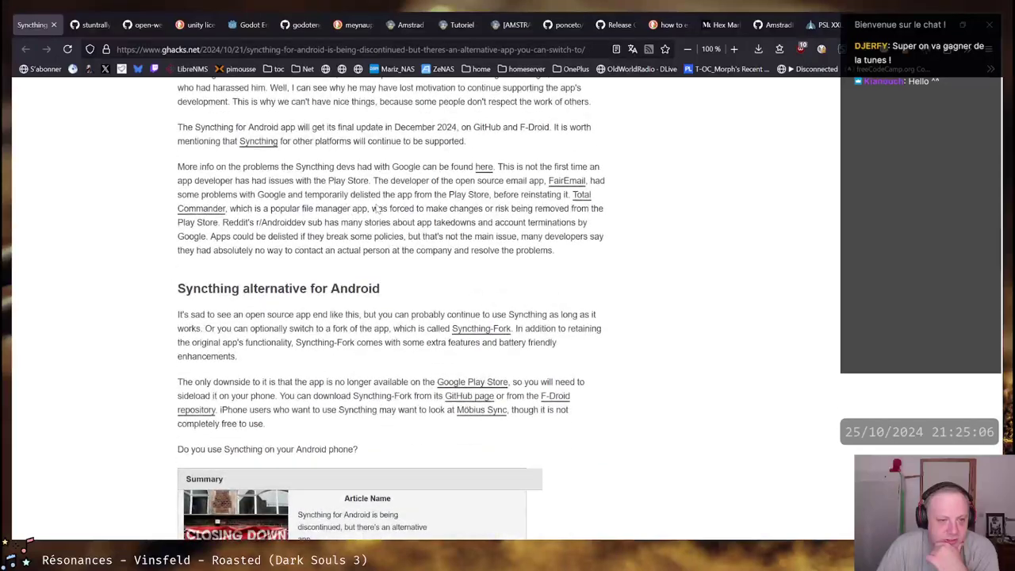
pyautogui.scroll(-2, 378, 209)
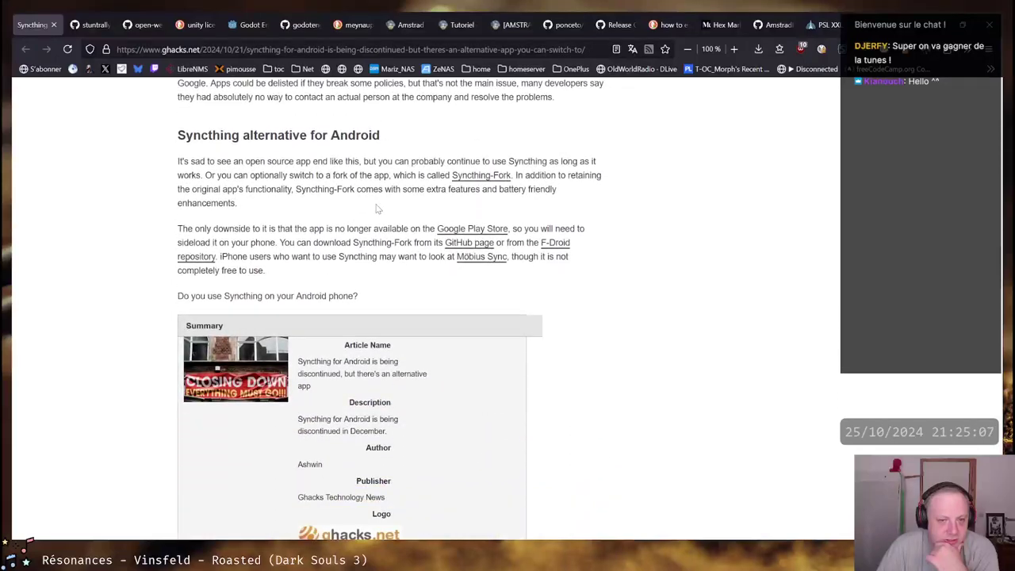
pyautogui.click(474, 184)
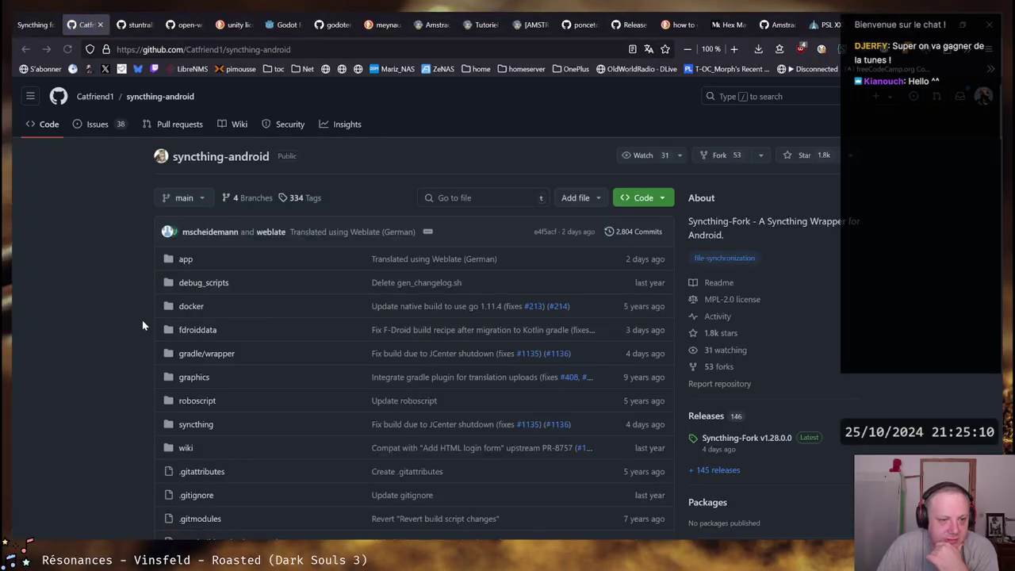
# Scroll through the Syncthing-Fork GitHub README, including the switching steps
pyautogui.scroll(-10, 107, 313)
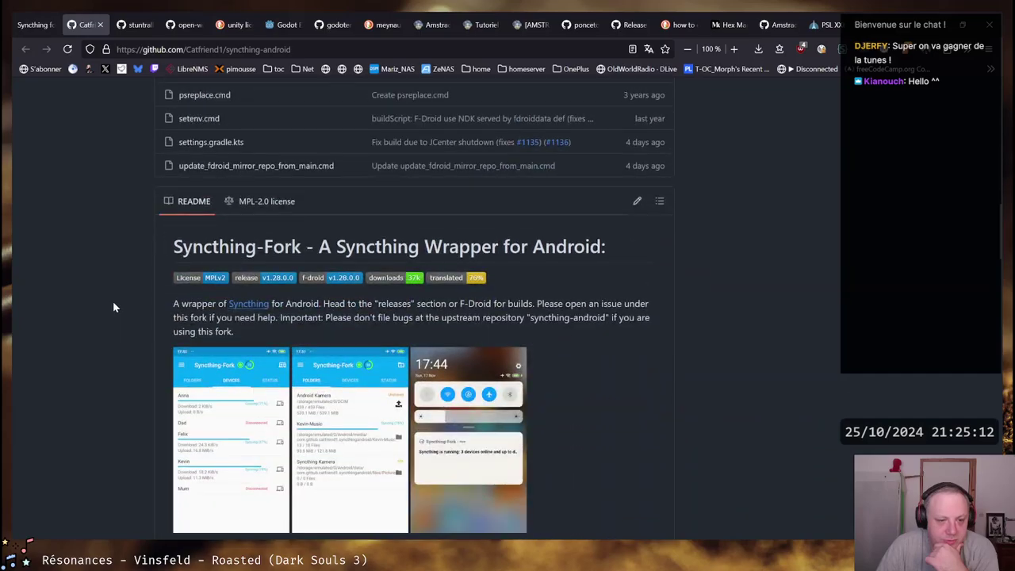
pyautogui.scroll(-3, 112, 302)
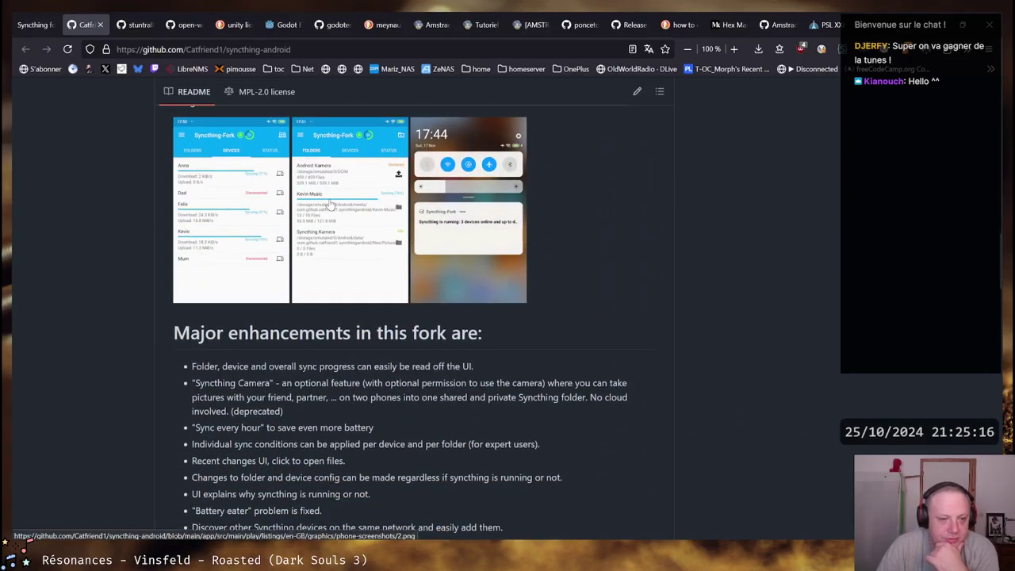
pyautogui.scroll(-3, 238, 219)
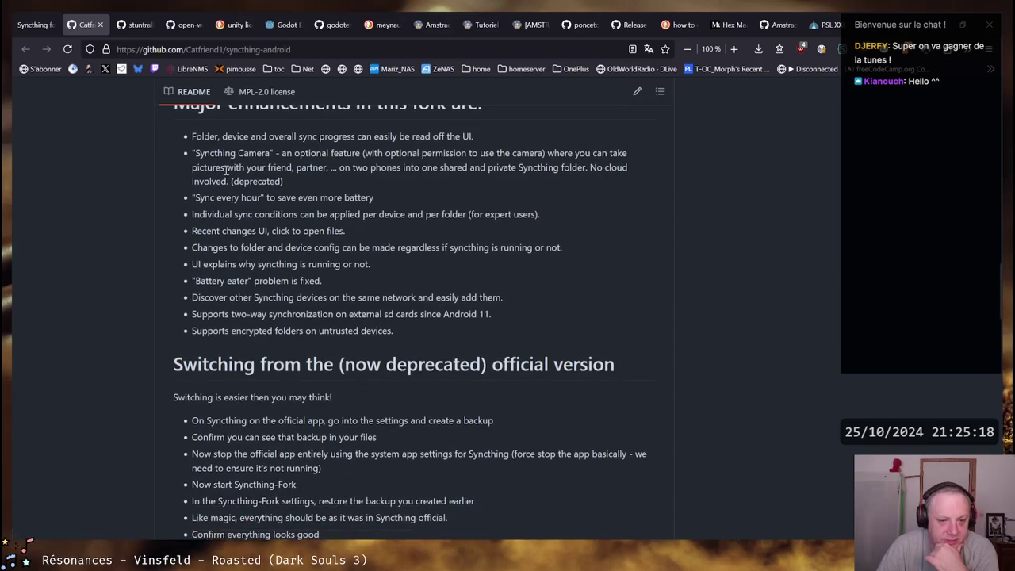
pyautogui.scroll(-3, 226, 169)
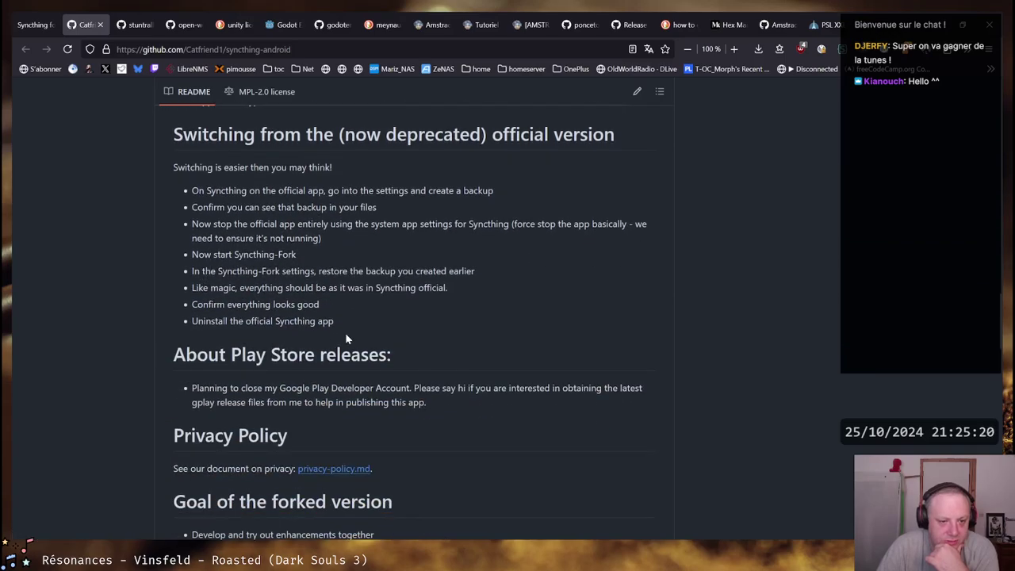
pyautogui.scroll(-3, 403, 313)
pyautogui.scroll(4, 311, 278)
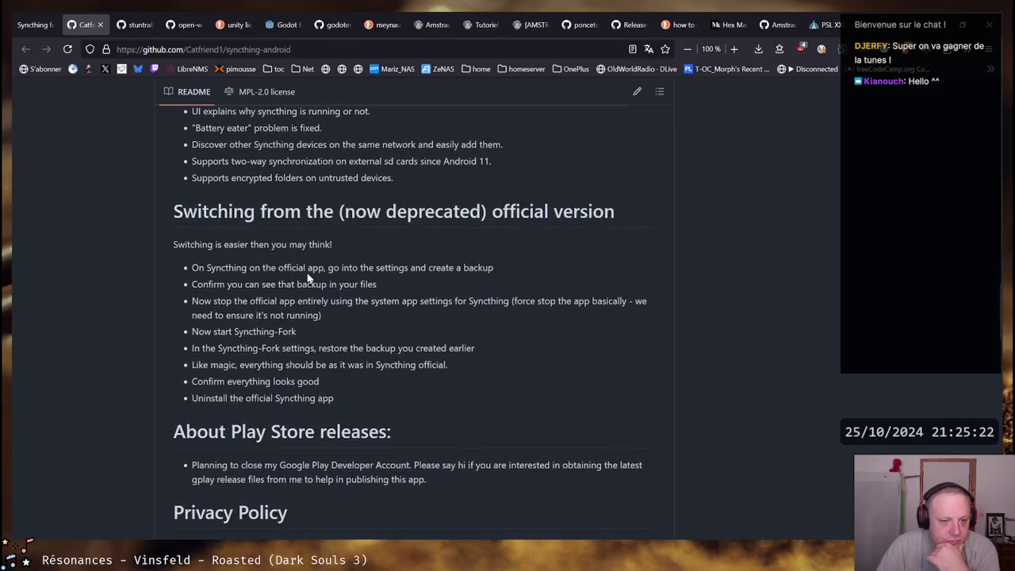
pyautogui.scroll(10, 310, 277)
# Close the GitHub tab and bring the Ubuntu-22.04 terminal forward from the taskbar
pyautogui.click(100, 24)
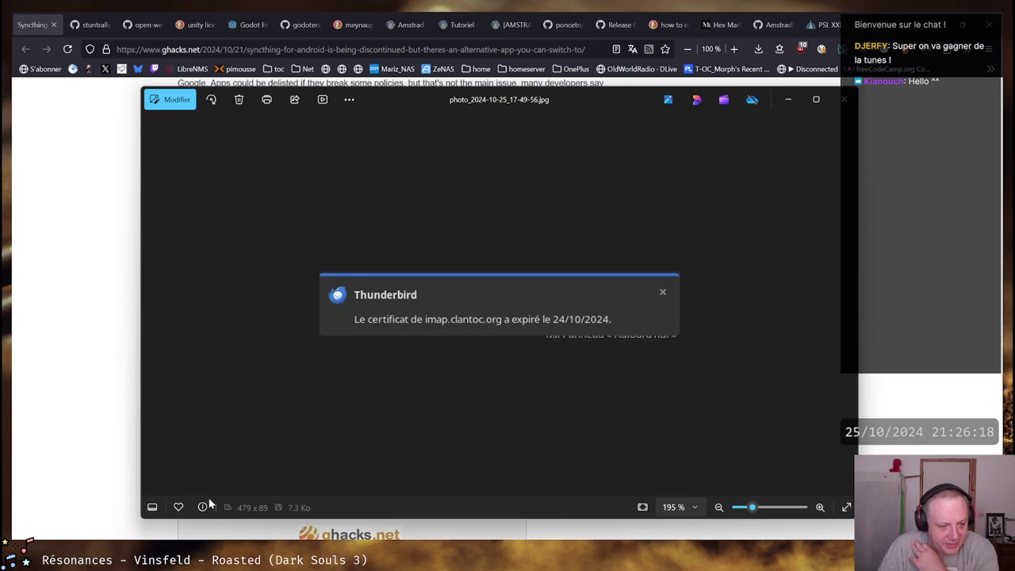
pyautogui.moveTo(107, 563)
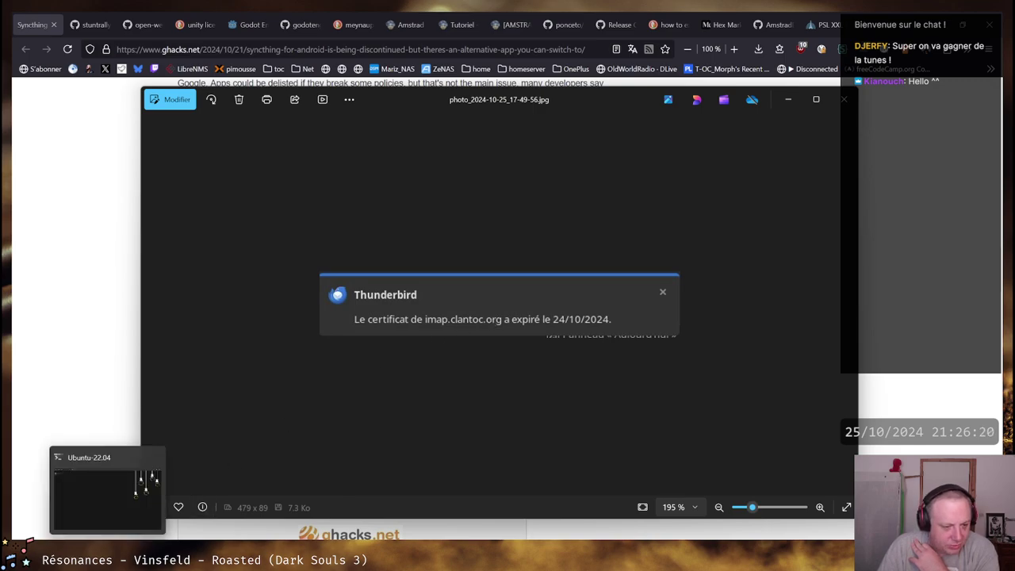
pyautogui.click(107, 496)
# Move and enlarge the Ubuntu-22.04 terminal window over the Photos image
pyautogui.moveTo(669, 32); pyautogui.dragTo(299, 137)
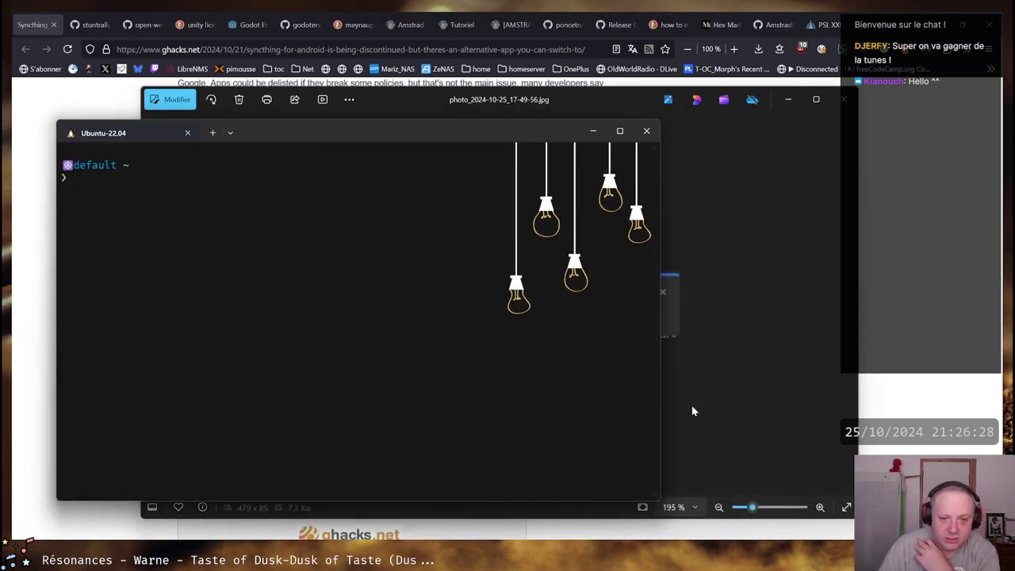
pyautogui.moveTo(658, 504); pyautogui.dragTo(737, 516)
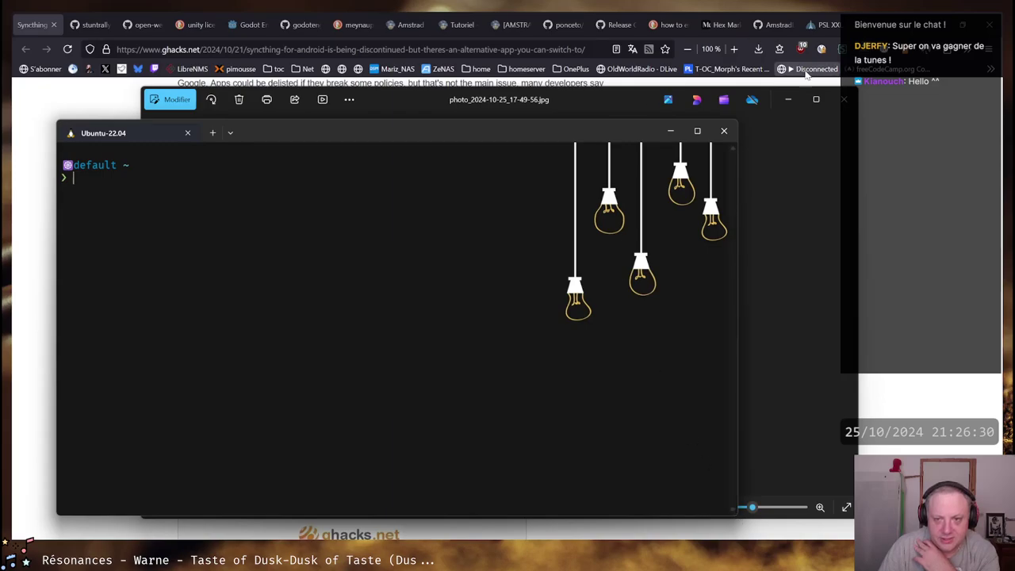
pyautogui.moveTo(378, 141); pyautogui.dragTo(421, 119)
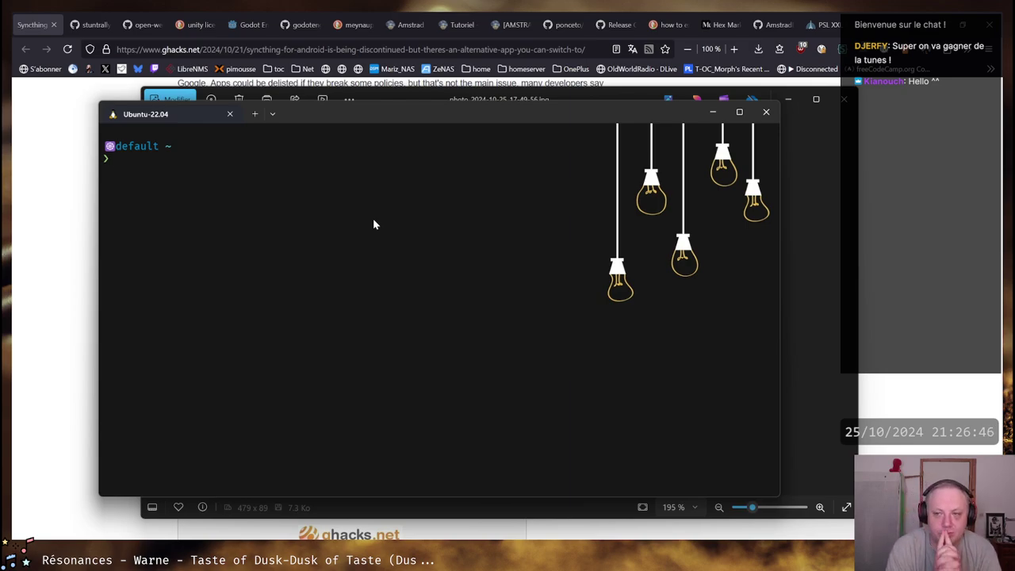
# Run 'echo QUIT | openssl s_client -connect imap.clantoc.org:993' piped to 'openssl x509 -noout -text | less'
pyautogui.write('openssl')
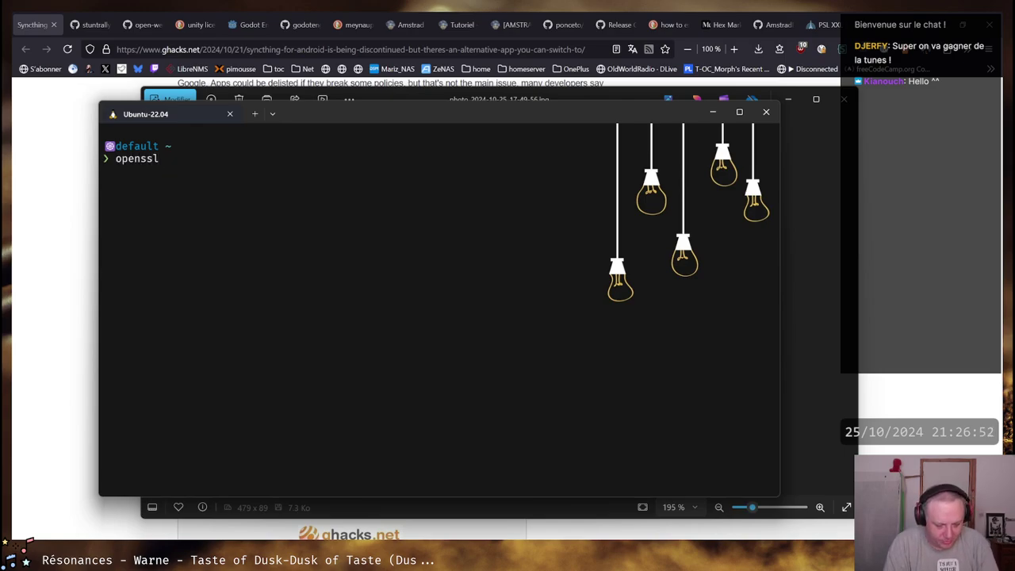
pyautogui.write(' s_client ')
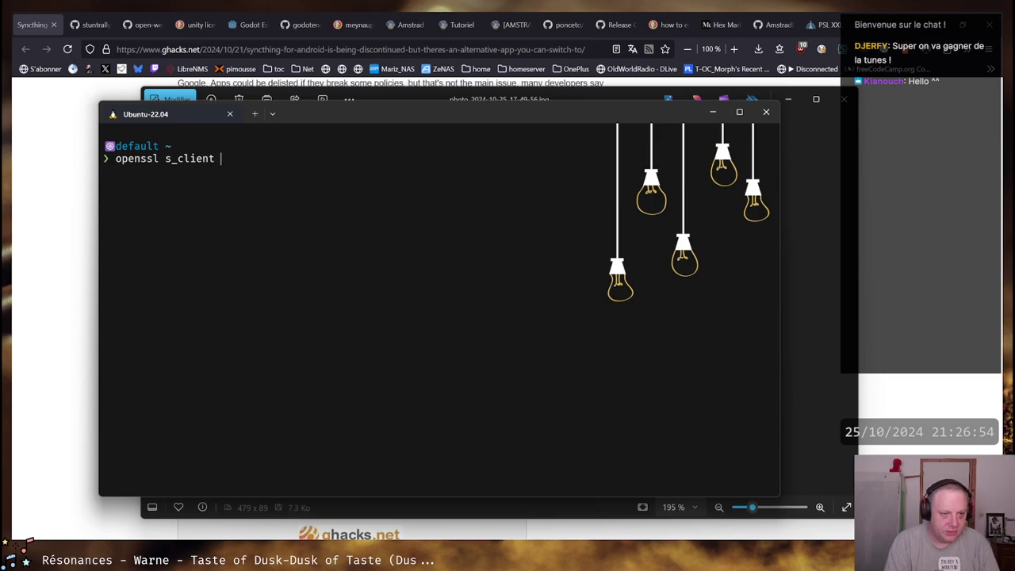
pyautogui.write('-connect ')
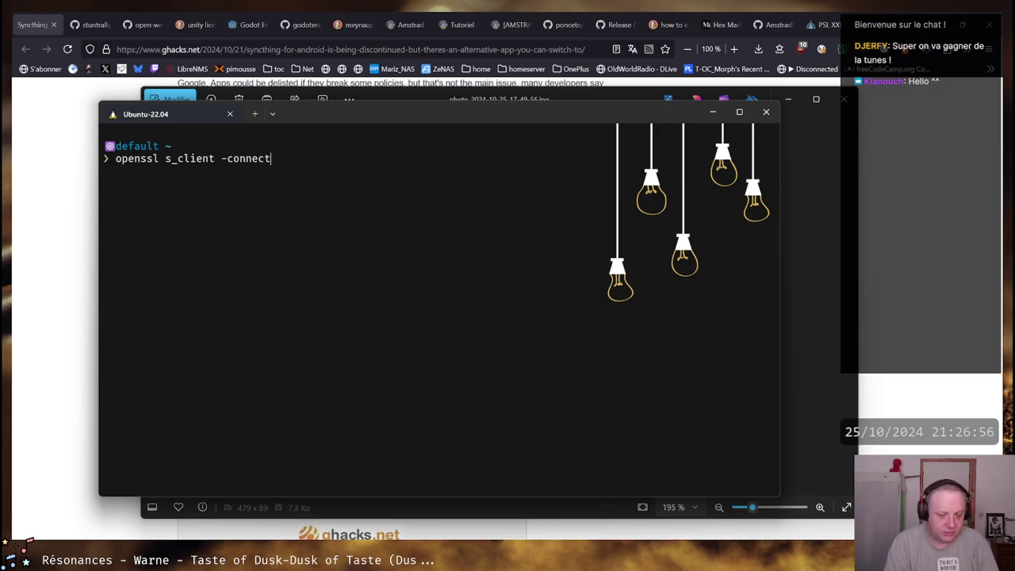
pyautogui.write('i')
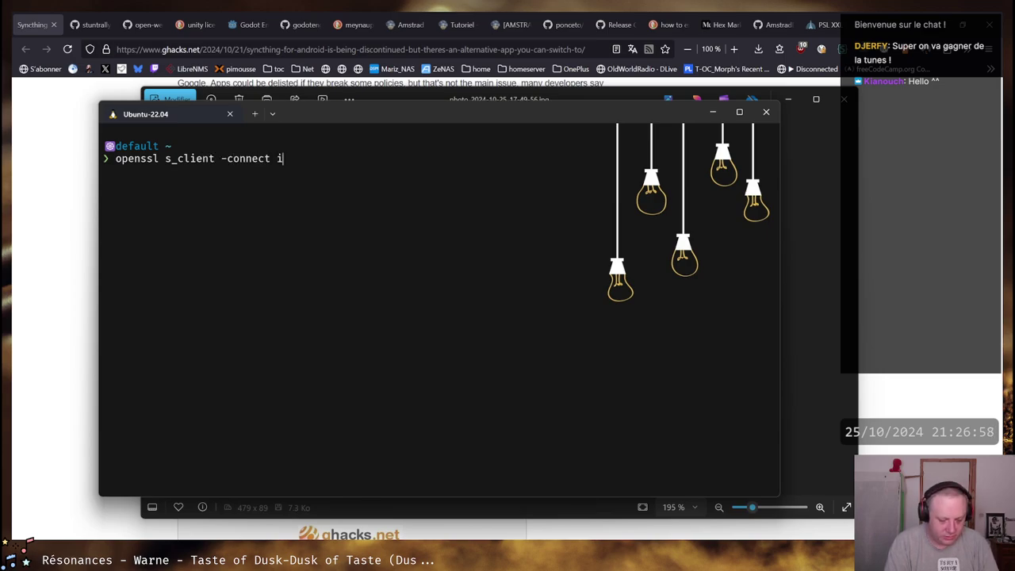
pyautogui.write('map.clantoc.')
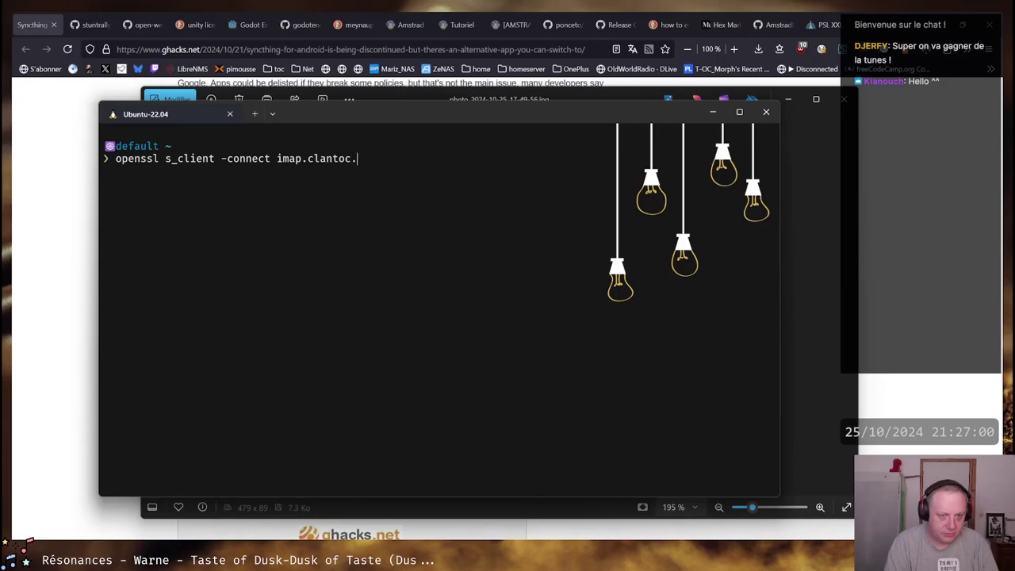
pyautogui.write('org')
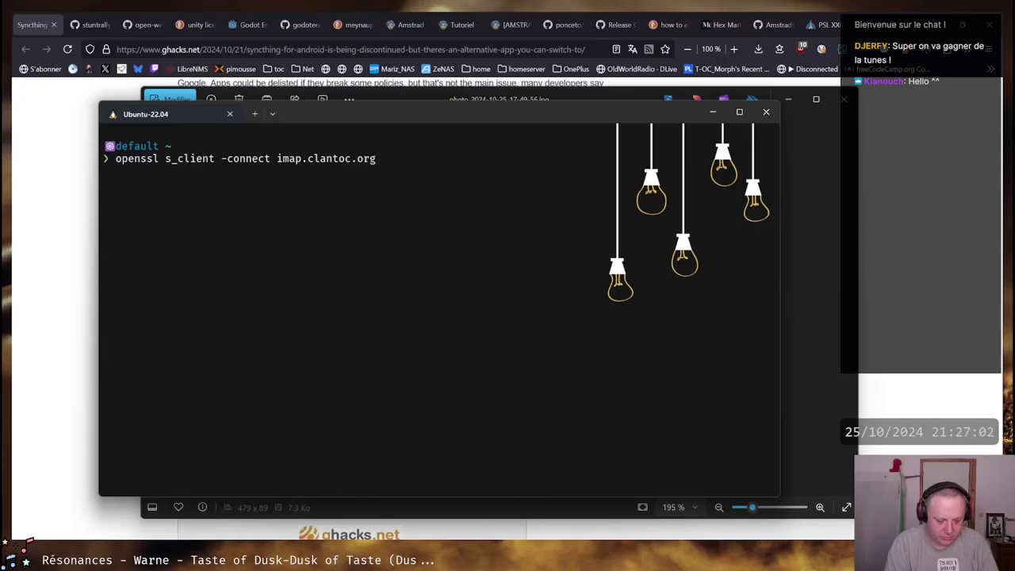
pyautogui.write(':993')
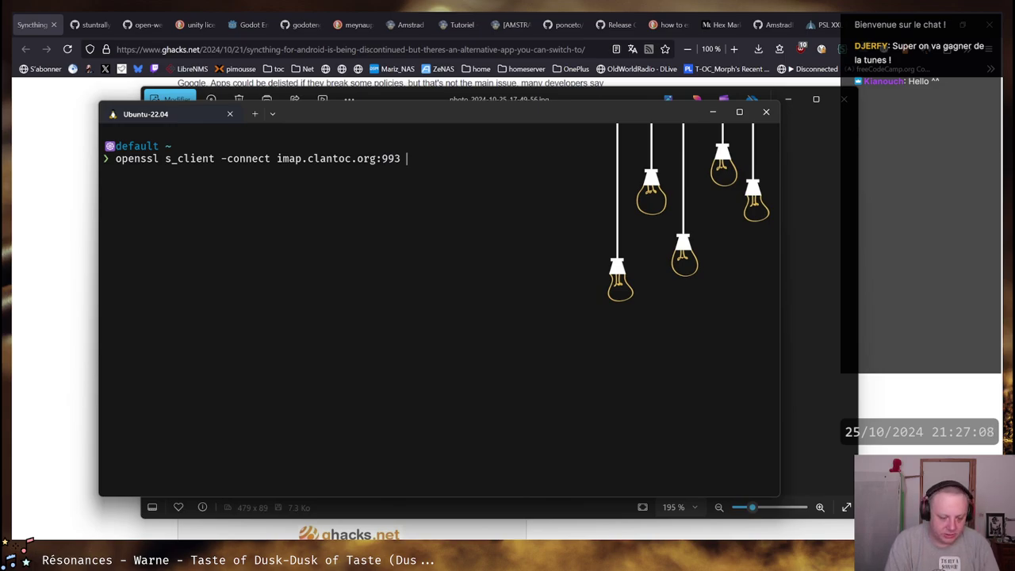
pyautogui.write('-servername')
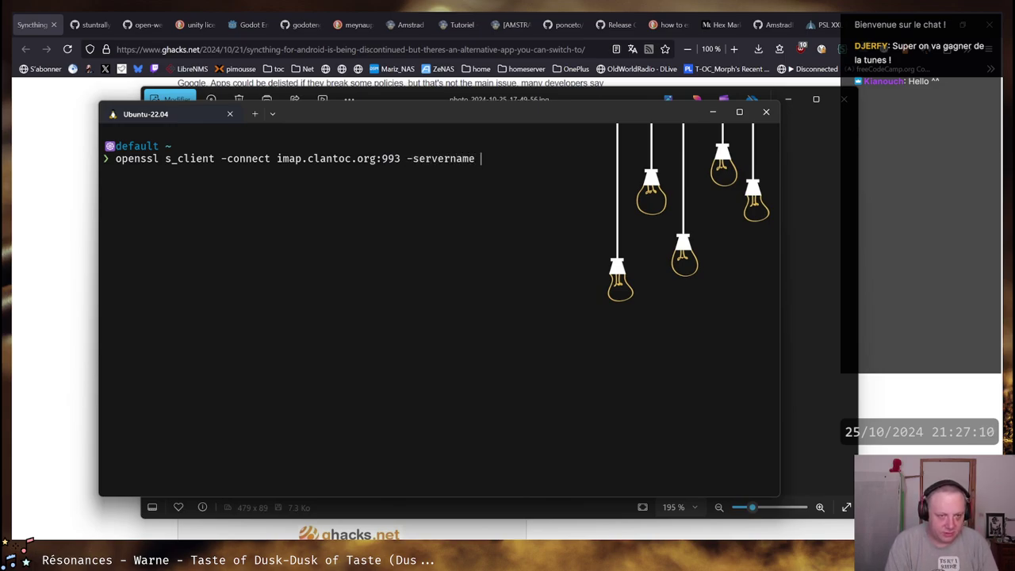
pyautogui.write(' imap.clantoc')
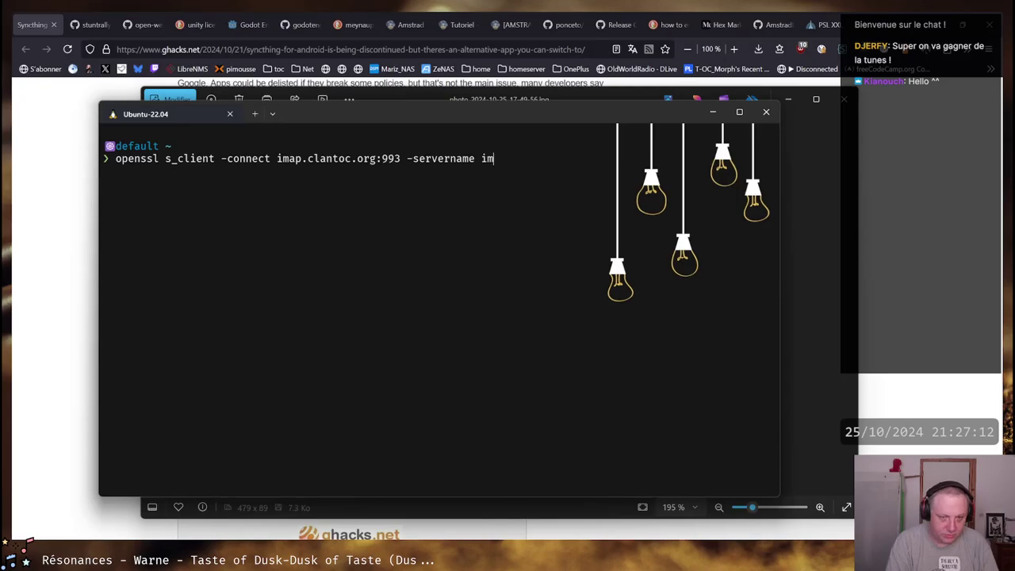
pyautogui.write('.org')
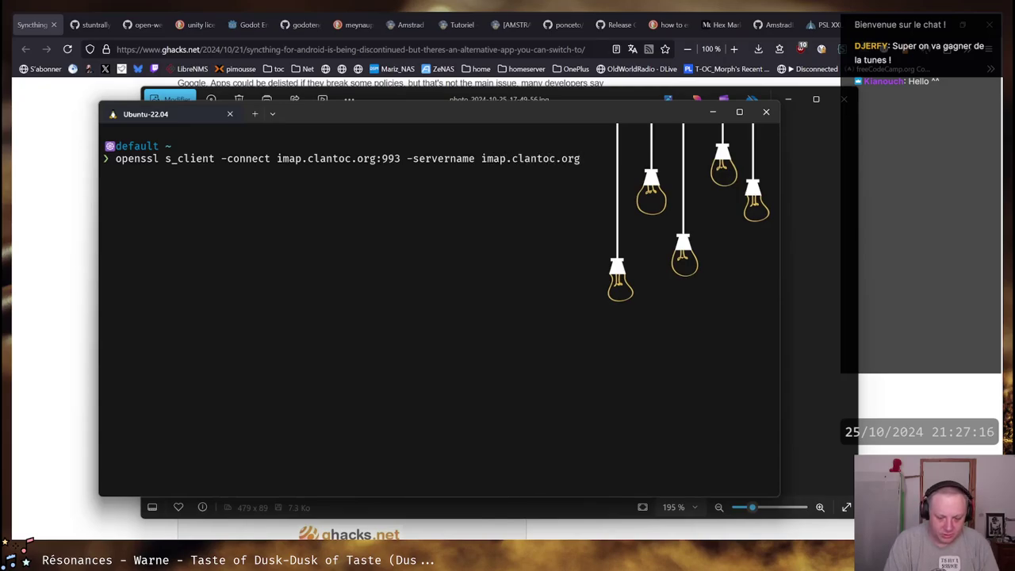
pyautogui.write('echo UQI')
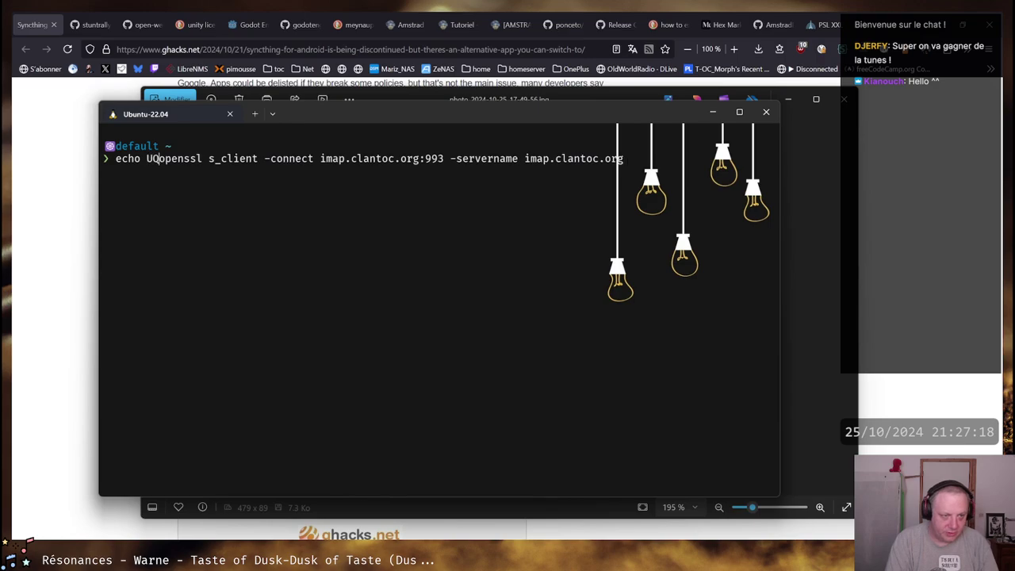
pyautogui.press('BackSpace')
pyautogui.press('BackSpace')
pyautogui.write('QUIT')
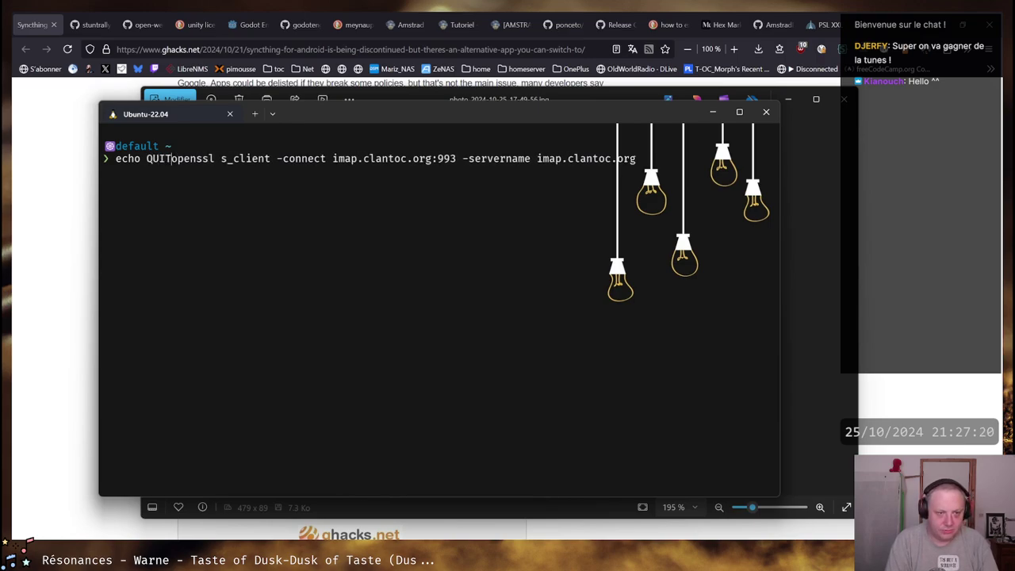
pyautogui.press('End')
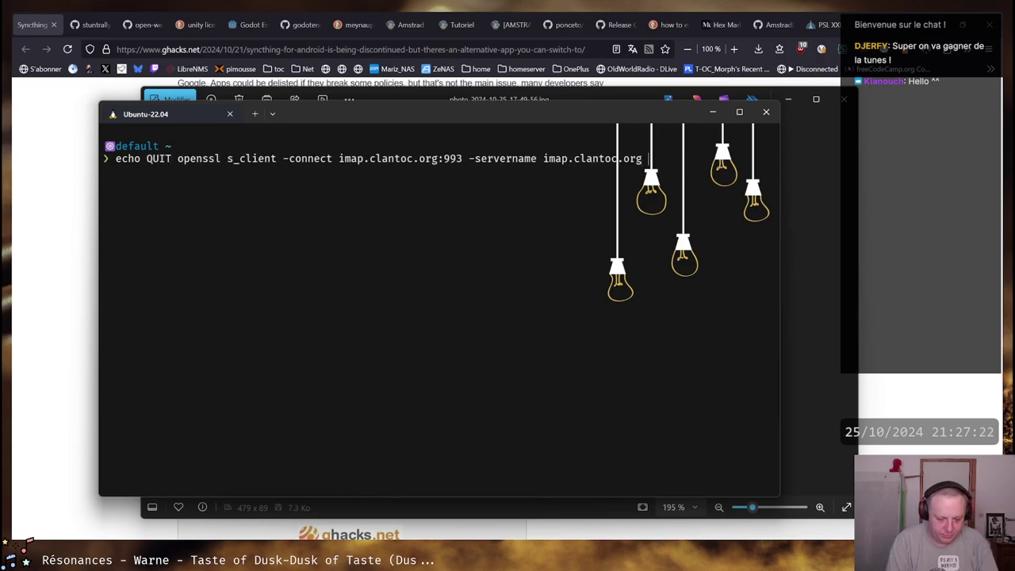
pyautogui.write('opens')
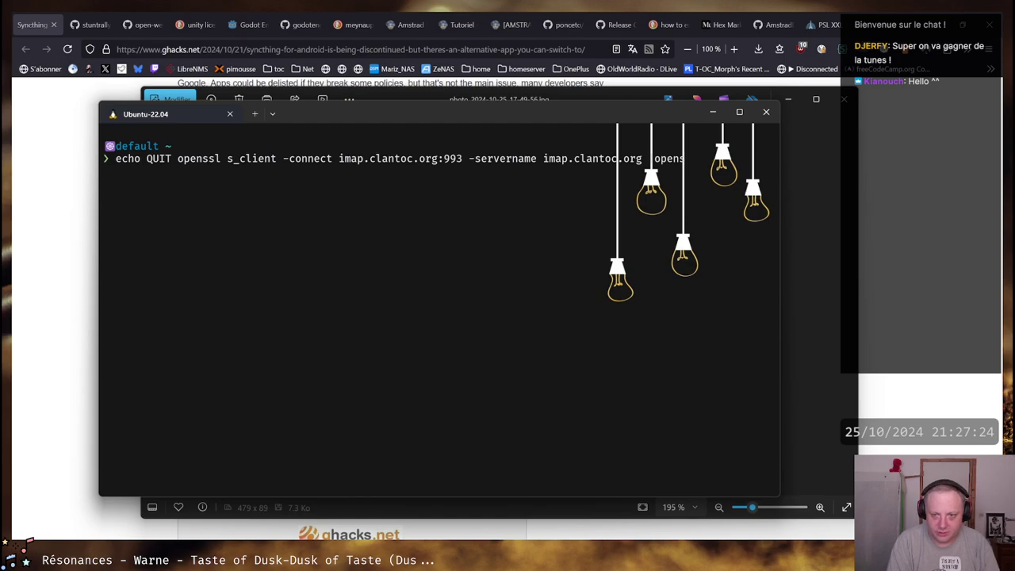
pyautogui.write('sl')
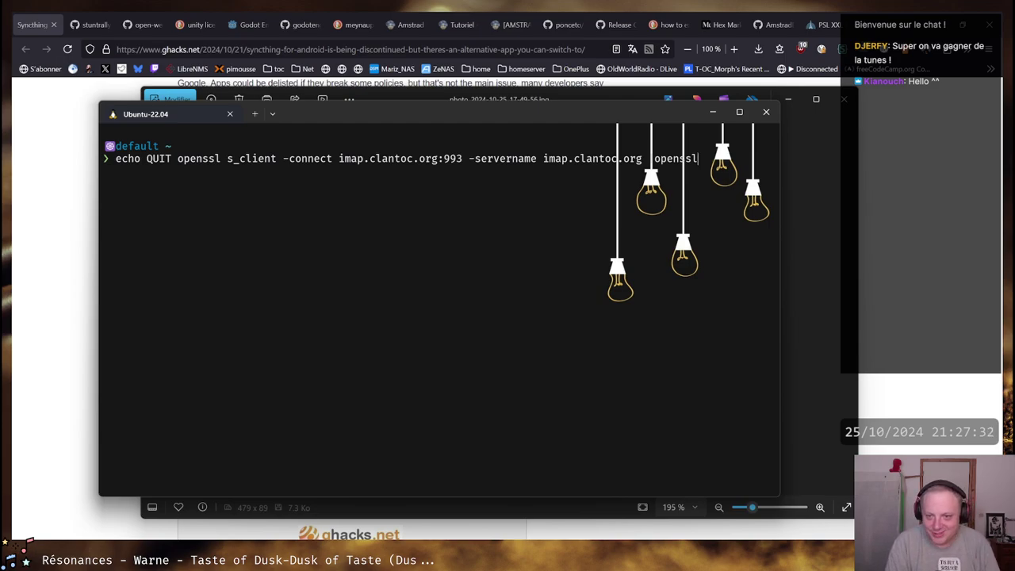
pyautogui.write('x509 -')
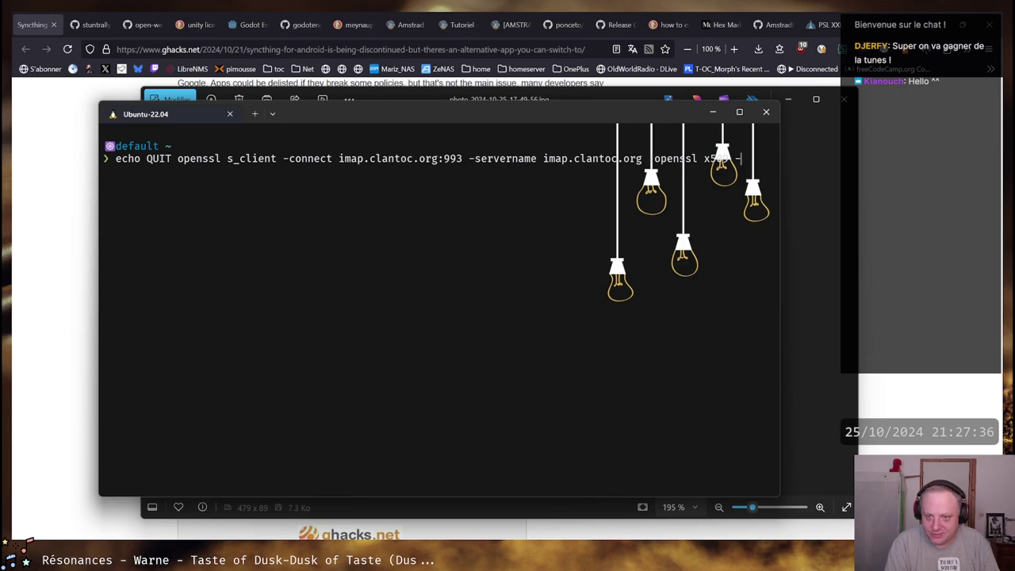
pyautogui.write('noout -tesx')
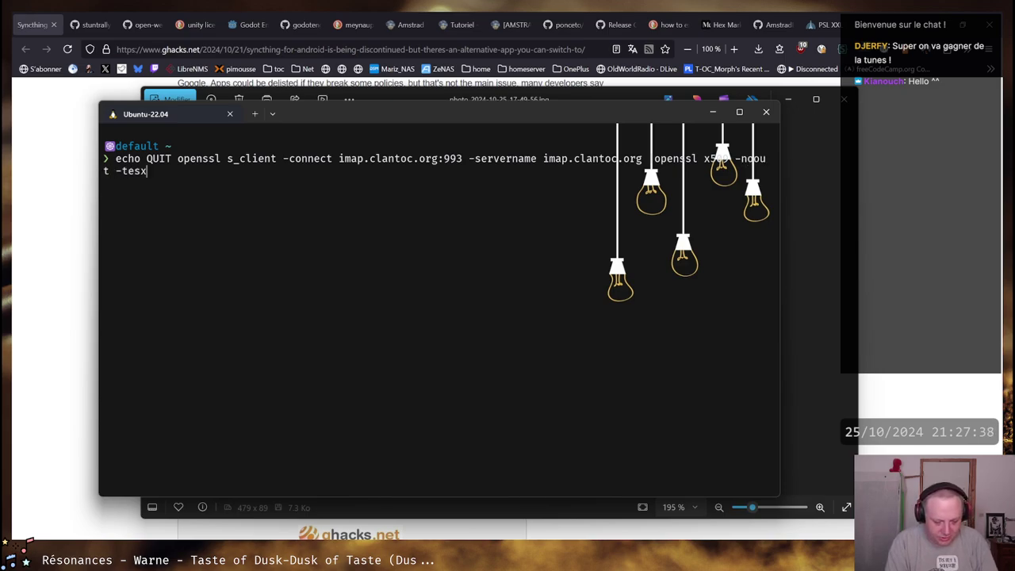
pyautogui.press('BackSpace')
pyautogui.press('BackSpace')
pyautogui.write('xt |')
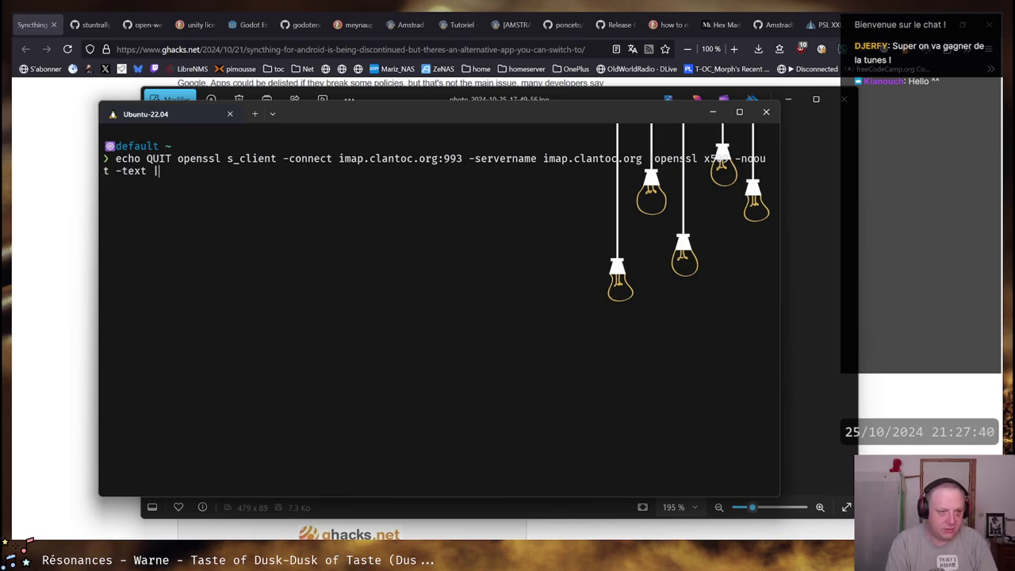
pyautogui.write('less')
pyautogui.press('Return')
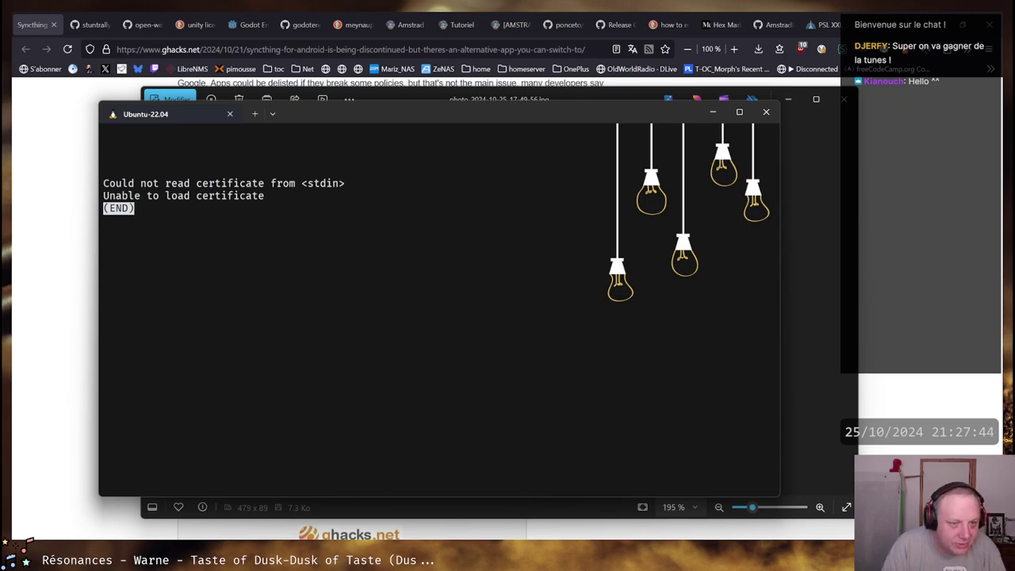
# Close the pager showing the load error and recall the openssl command to fix its missing pipe
pyautogui.press('q')
pyautogui.press('Up')
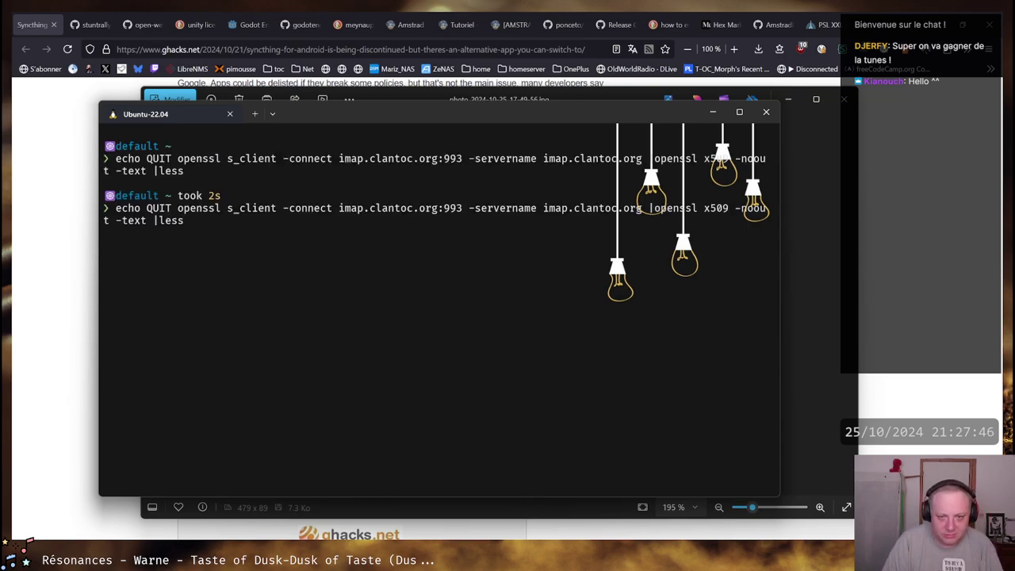
pyautogui.press('BackSpace')
pyautogui.press('BackSpace')
pyautogui.press('BackSpace')
pyautogui.press('BackSpace')
pyautogui.press('BackSpace')
pyautogui.press('BackSpace')
pyautogui.press('BackSpace')
pyautogui.press('BackSpace')
pyautogui.press('BackSpace')
pyautogui.press('BackSpace')
pyautogui.press('BackSpace')
pyautogui.press('BackSpace')
pyautogui.press('BackSpace')
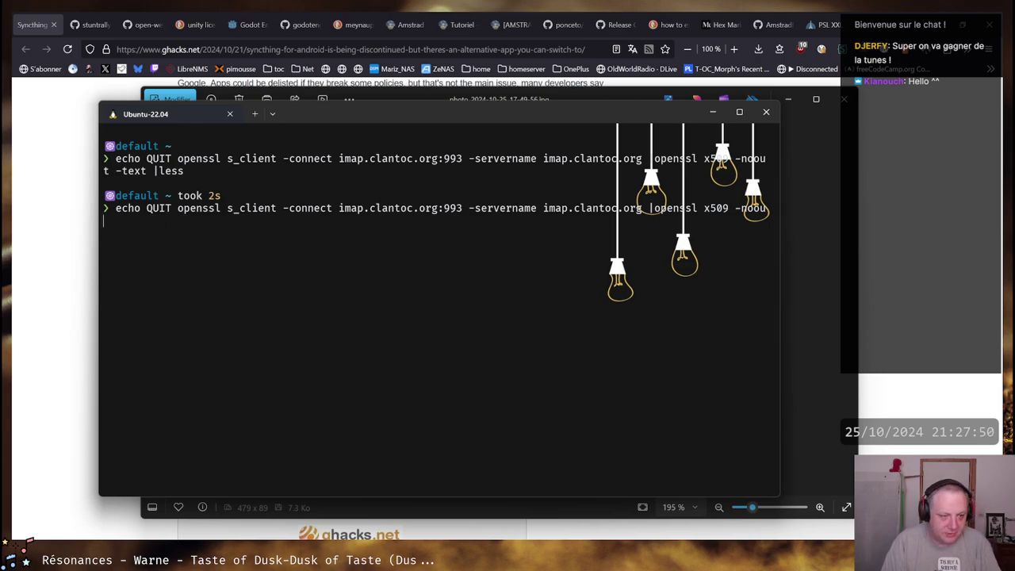
pyautogui.hotkey('ctrl', 'c')
pyautogui.press('Up')
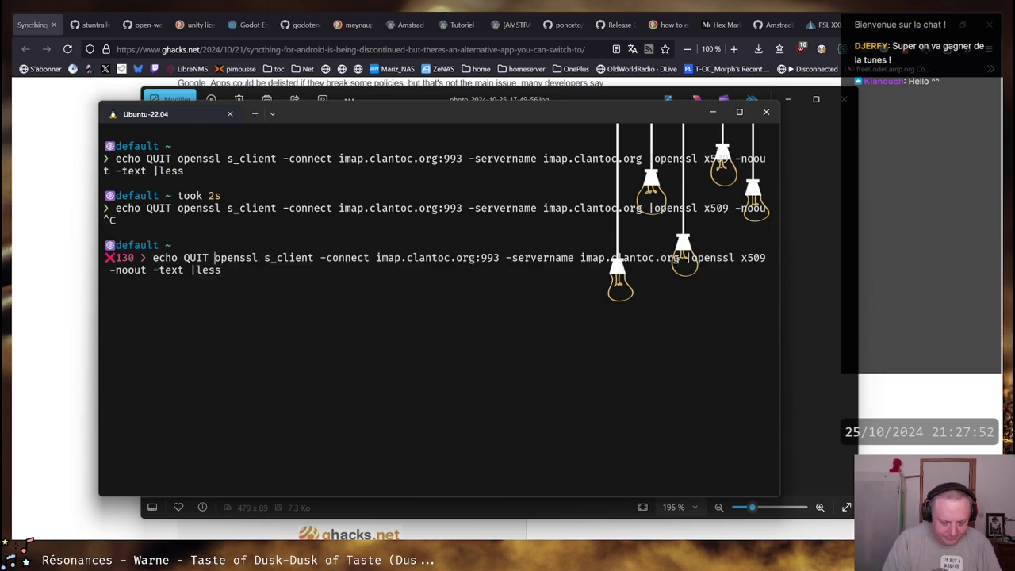
# Rerun the corrected pipeline and highlight the Let's Encrypt issuer and the Oct 24 2024 expiry date
pyautogui.write('|')
pyautogui.press('Return')
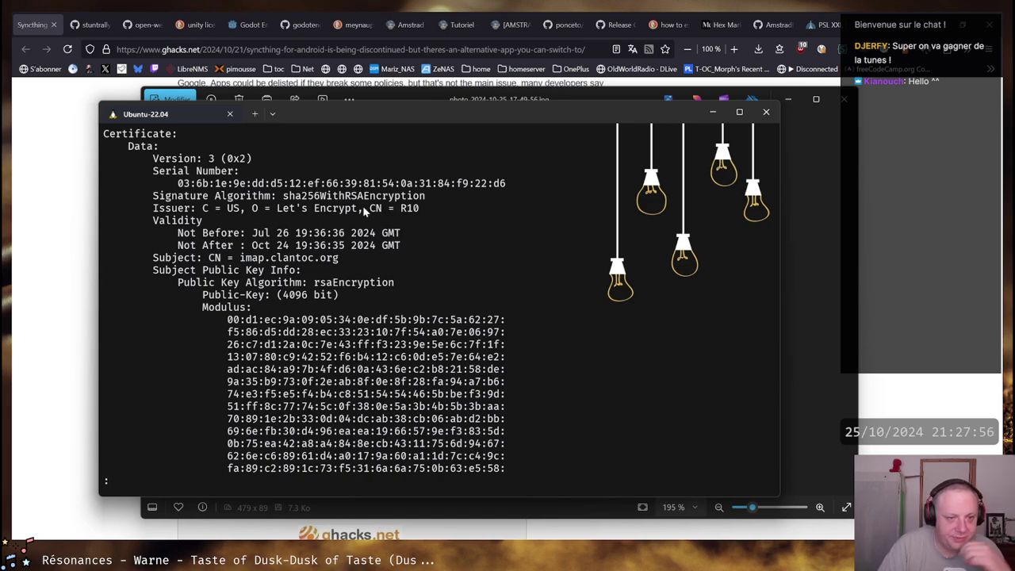
pyautogui.moveTo(278, 211); pyautogui.dragTo(421, 210)
pyautogui.moveTo(252, 246); pyautogui.dragTo(393, 247)
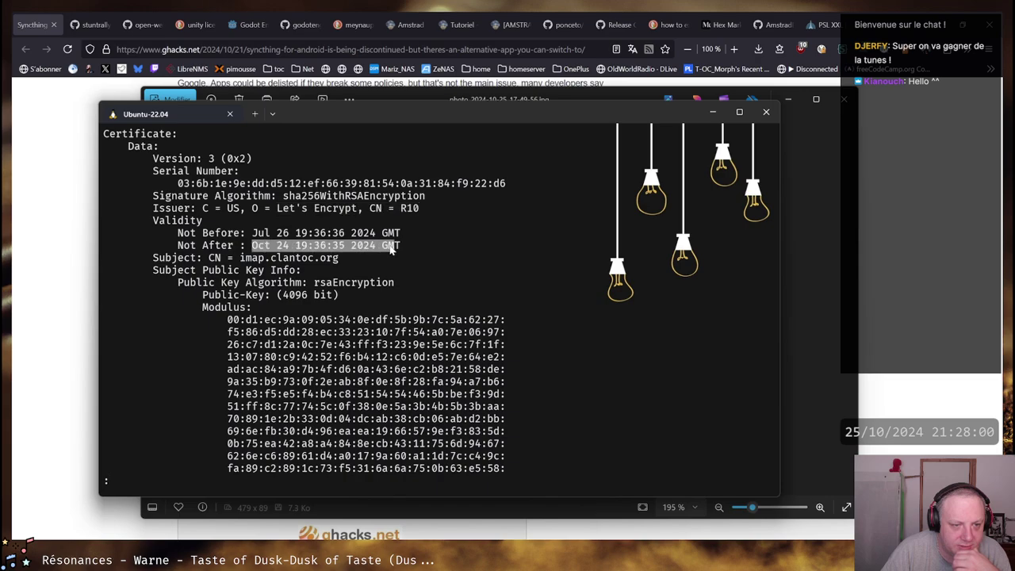
pyautogui.click(393, 247)
pyautogui.moveTo(252, 246); pyautogui.dragTo(396, 249)
pyautogui.click(396, 249)
# Scroll the certificate text and highlight the imap.clantoc.org subject name
pyautogui.scroll(-1, 448, 234)
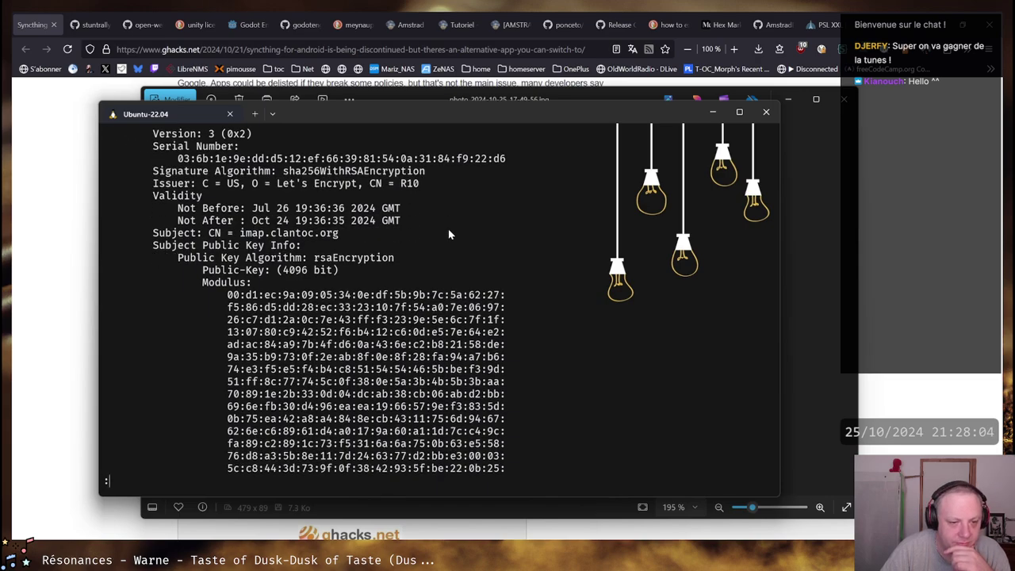
pyautogui.scroll(-5, 448, 234)
pyautogui.scroll(6, 444, 227)
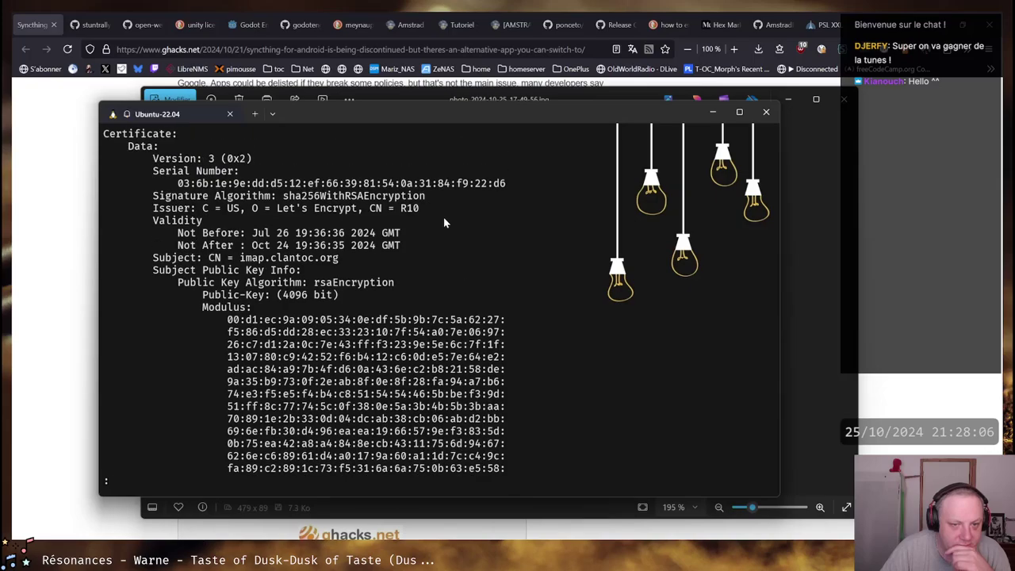
pyautogui.moveTo(228, 258); pyautogui.dragTo(343, 259)
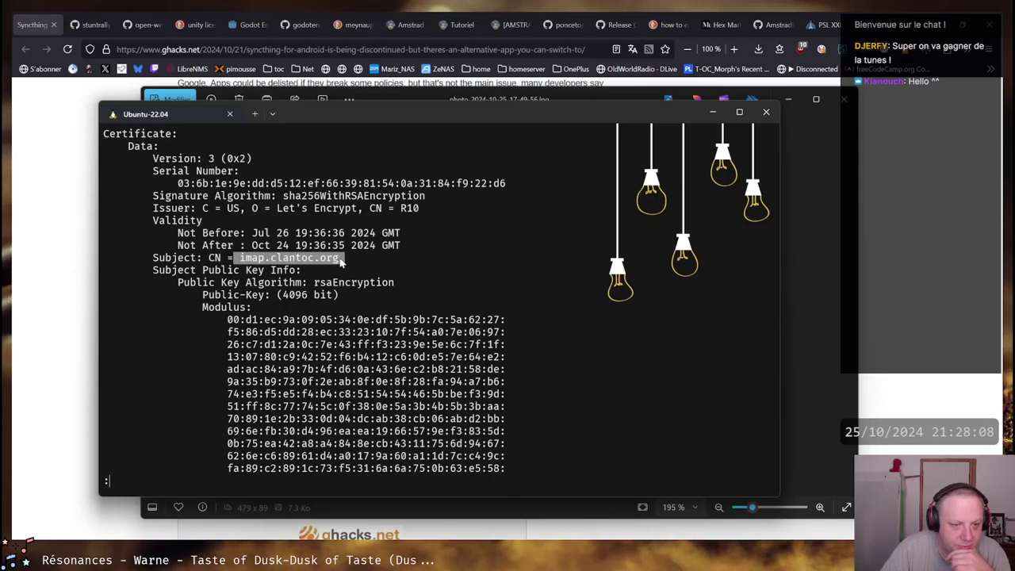
pyautogui.click(329, 260)
# Page down to the end of the certificate readout, pointing out the signature algorithm
pyautogui.scroll(-12, 465, 257)
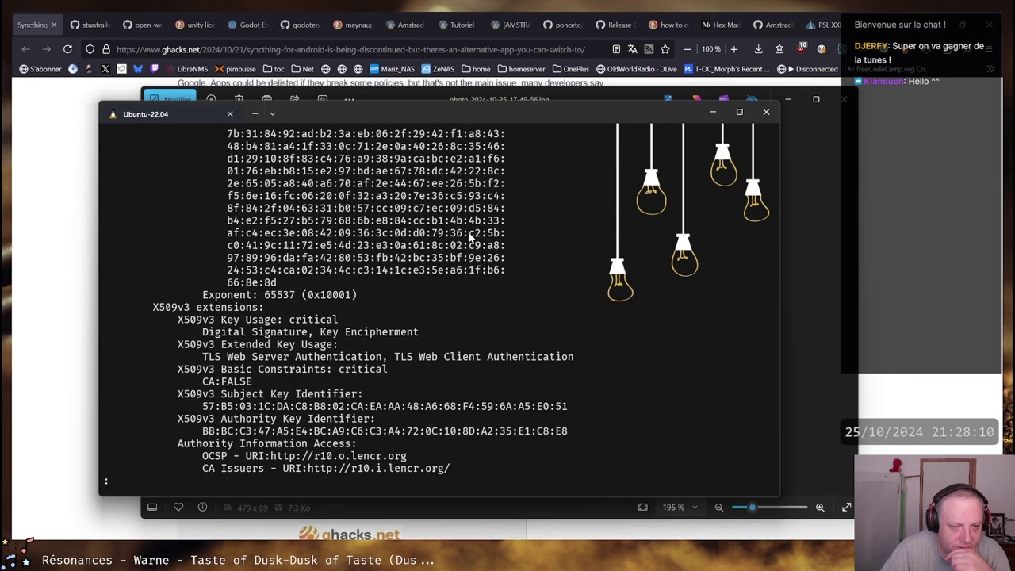
pyautogui.scroll(-3, 268, 294)
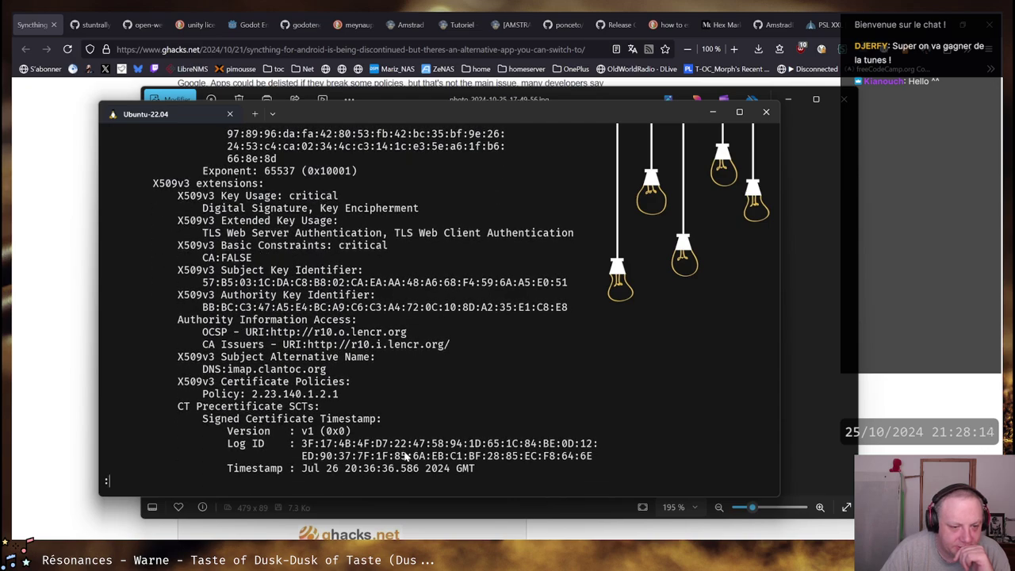
pyautogui.scroll(-5, 321, 337)
pyautogui.scroll(-1, 321, 337)
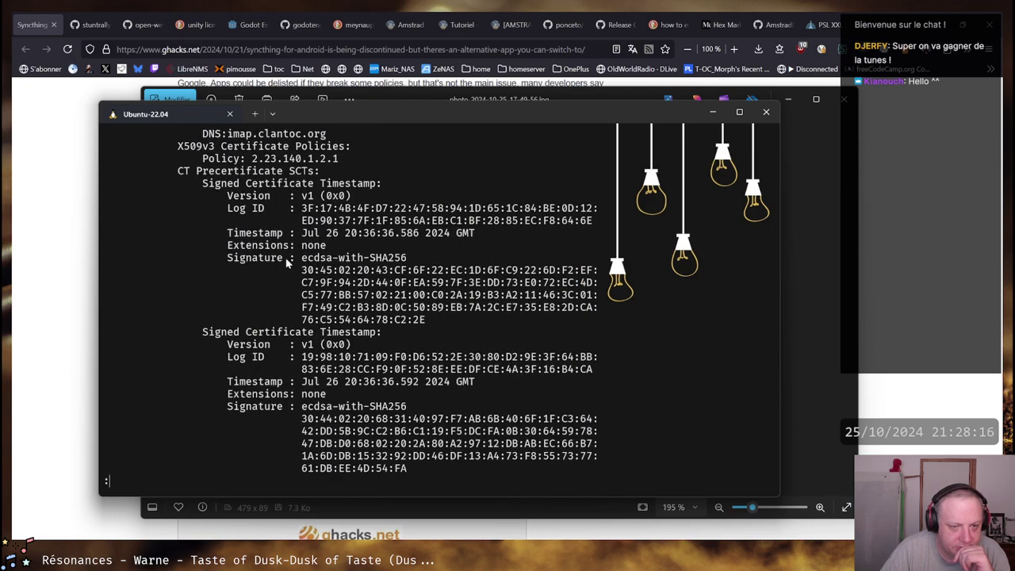
pyautogui.moveTo(302, 259); pyautogui.dragTo(395, 262)
pyautogui.click(394, 262)
pyautogui.scroll(-6, 349, 270)
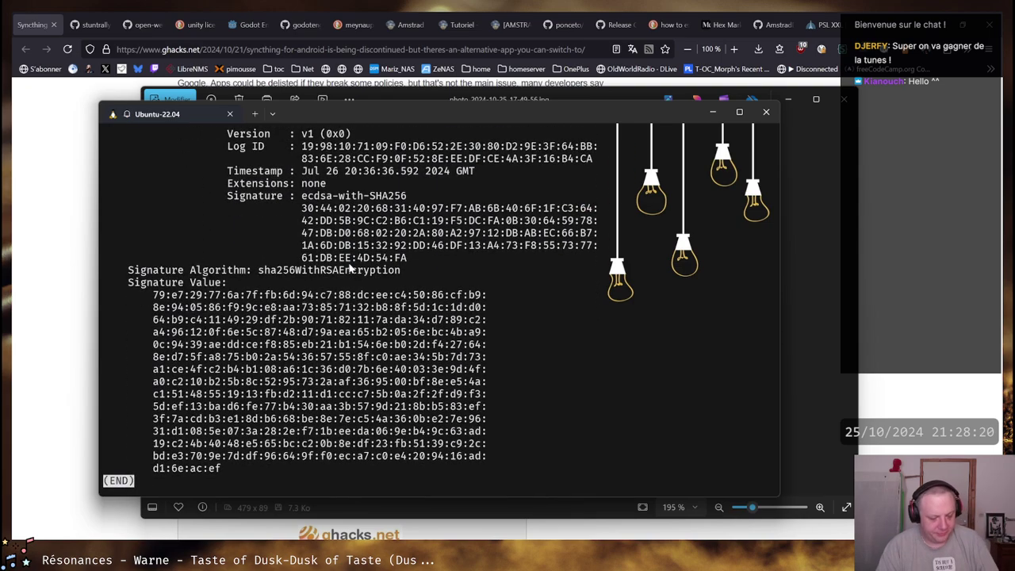
# Quit the certificate view, SSH to sion.clantoc.org, and list listening ports with ss -ntlp and netstat -ntpl
pyautogui.press('q')
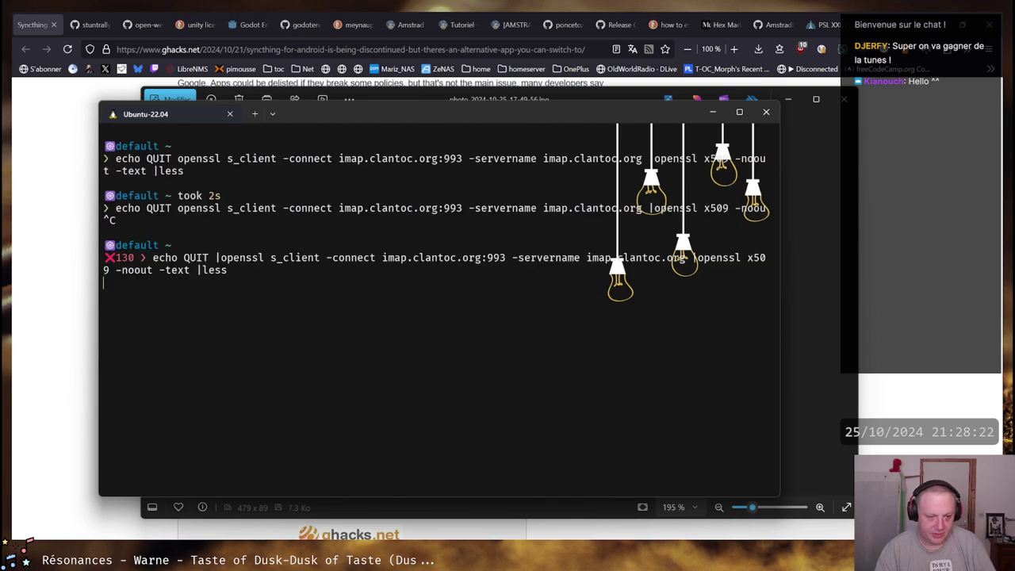
pyautogui.write('ssh ')
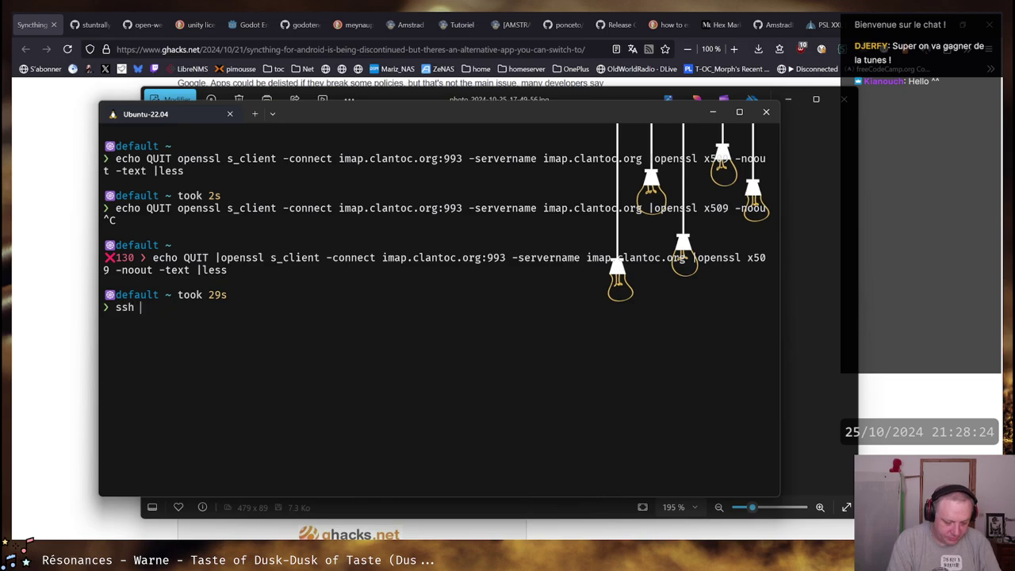
pyautogui.write('sion.clantoc.')
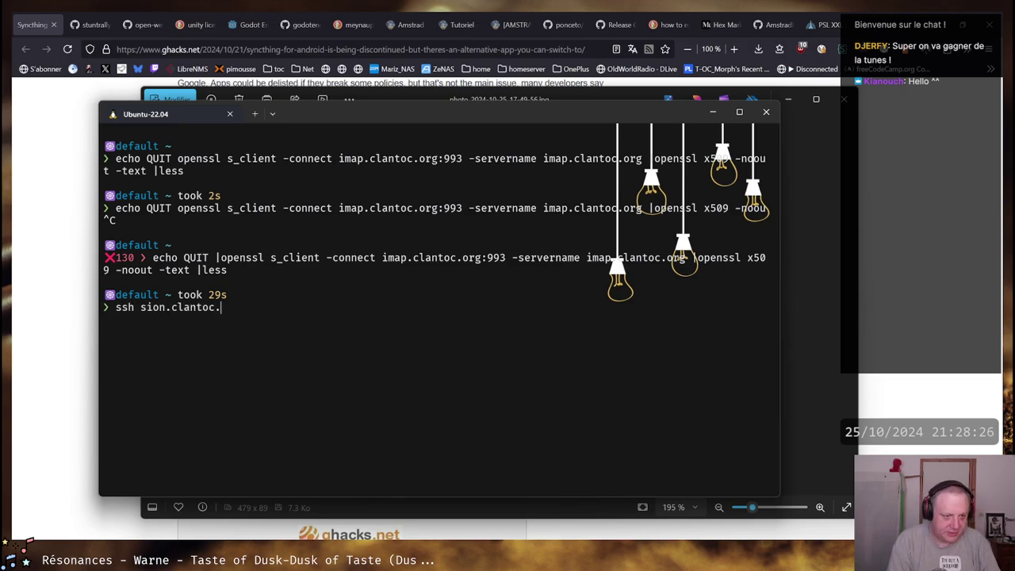
pyautogui.write('org')
pyautogui.press('BackSpace')
pyautogui.press('BackSpace')
pyautogui.write('vid')
pyautogui.press('BackSpace')
pyautogui.press('BackSpace')
pyautogui.press('BackSpace')
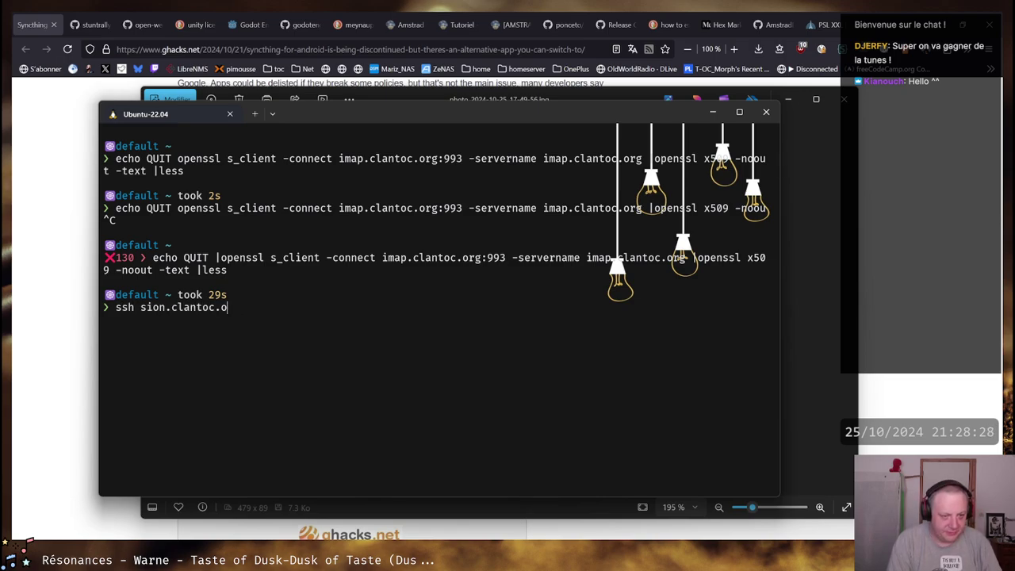
pyautogui.write('rg')
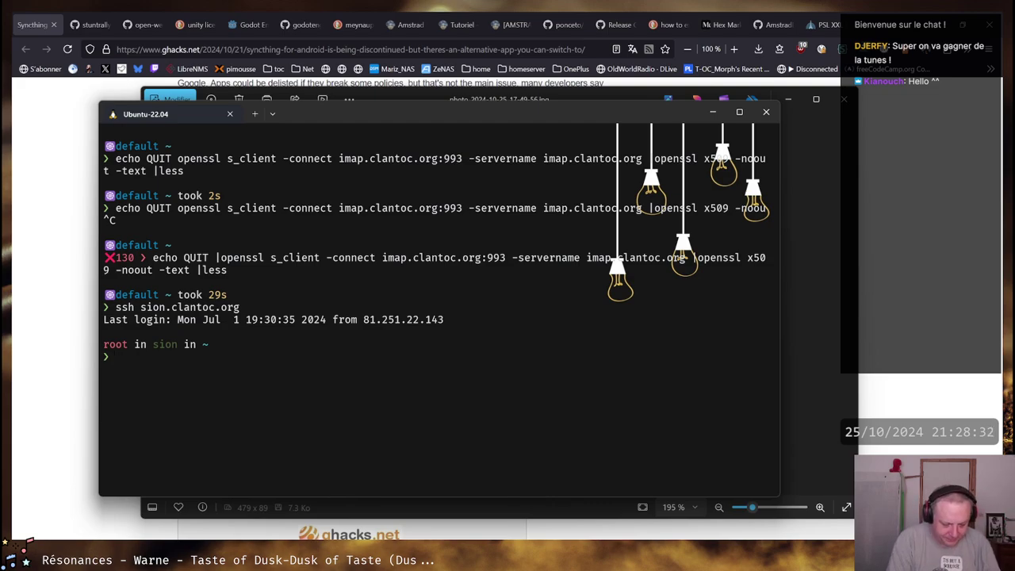
pyautogui.write('ss -ntlp')
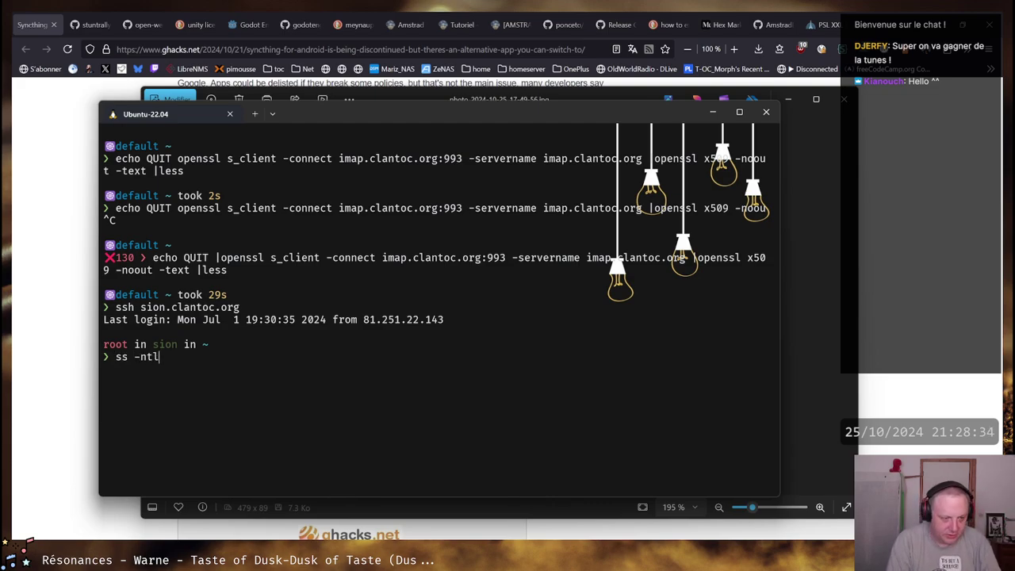
pyautogui.press('Return')
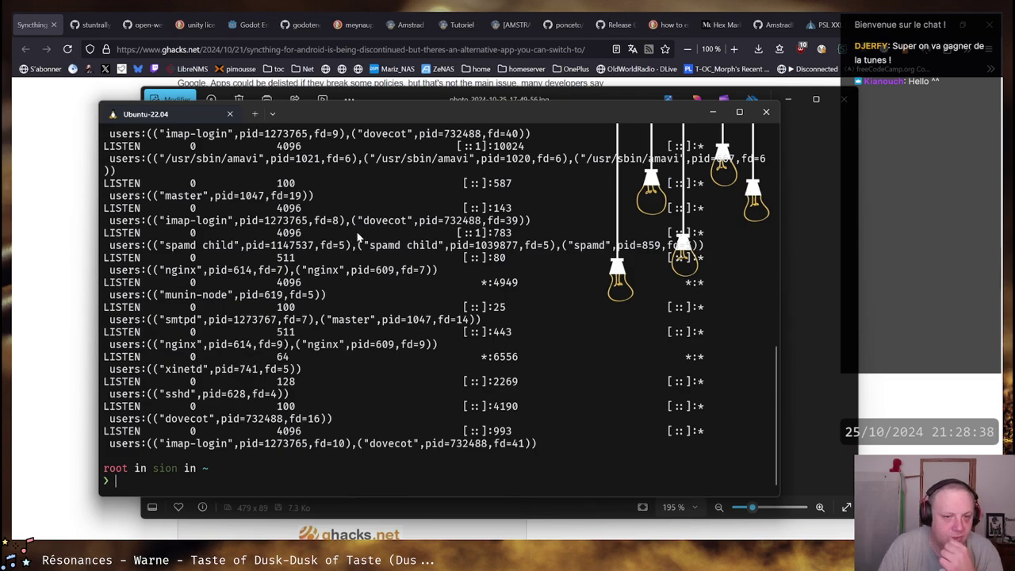
pyautogui.write('netstat -ntpl')
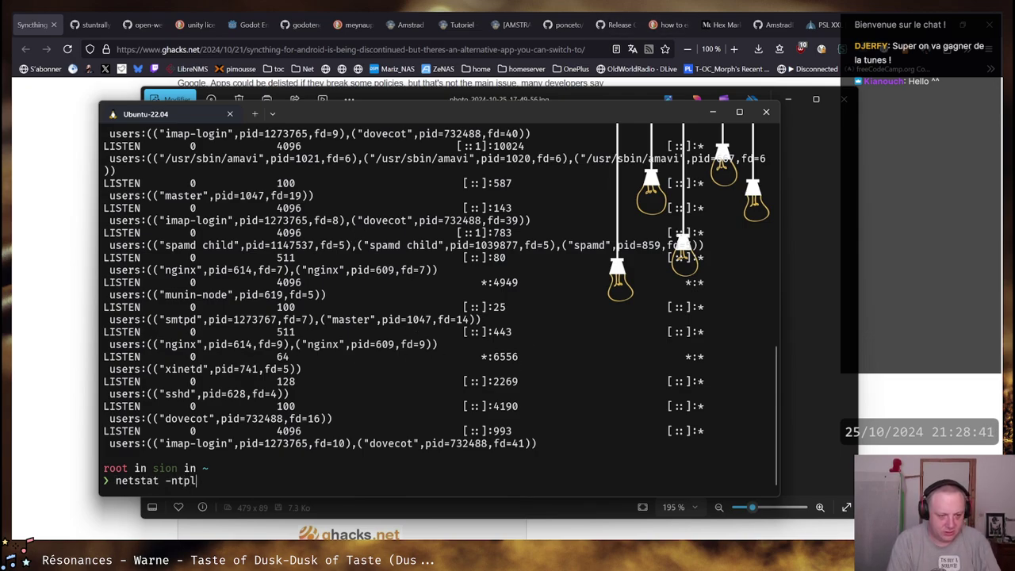
pyautogui.press('Return')
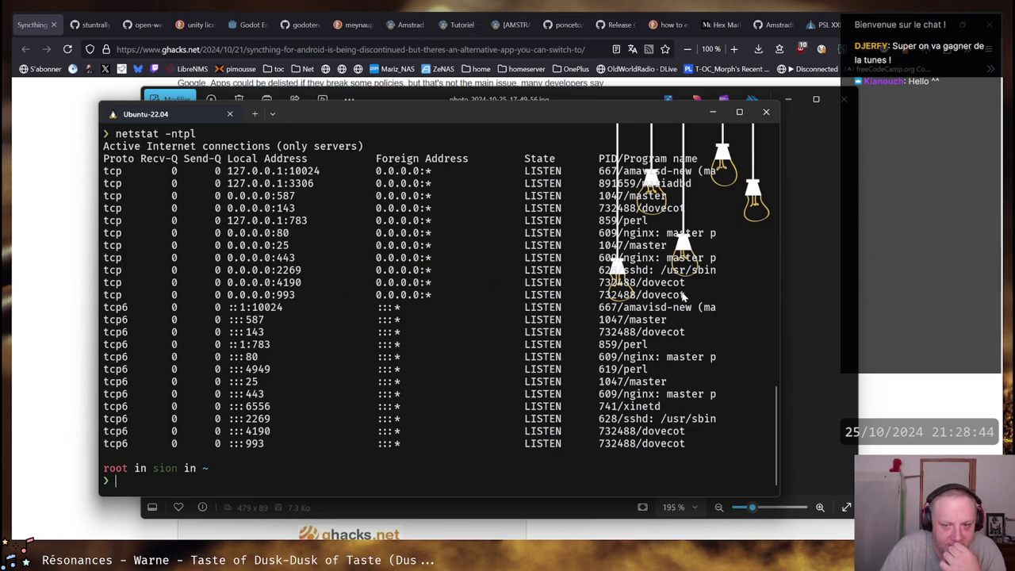
pyautogui.moveTo(686, 295); pyautogui.dragTo(104, 296)
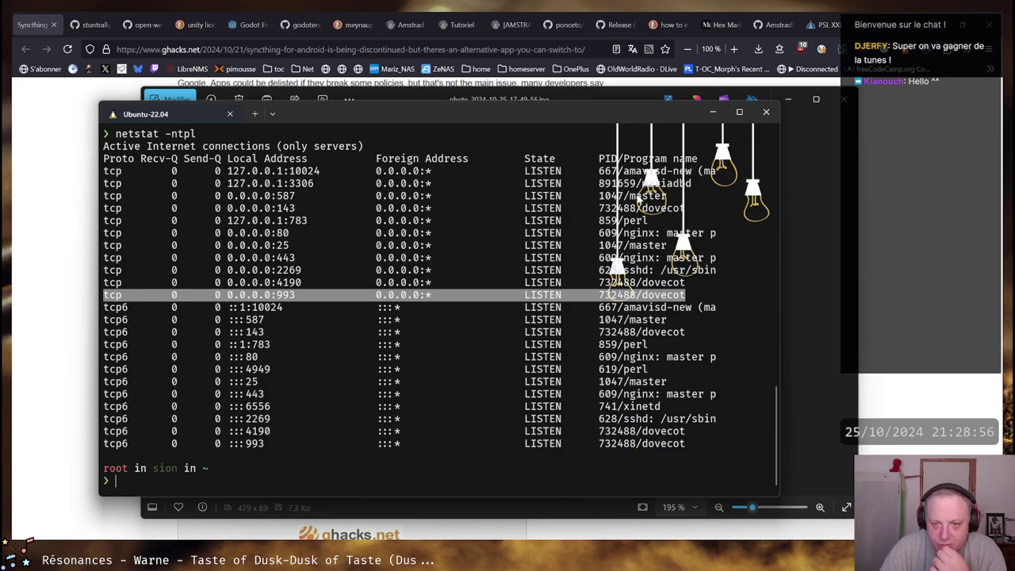
pyautogui.moveTo(692, 185); pyautogui.dragTo(601, 186)
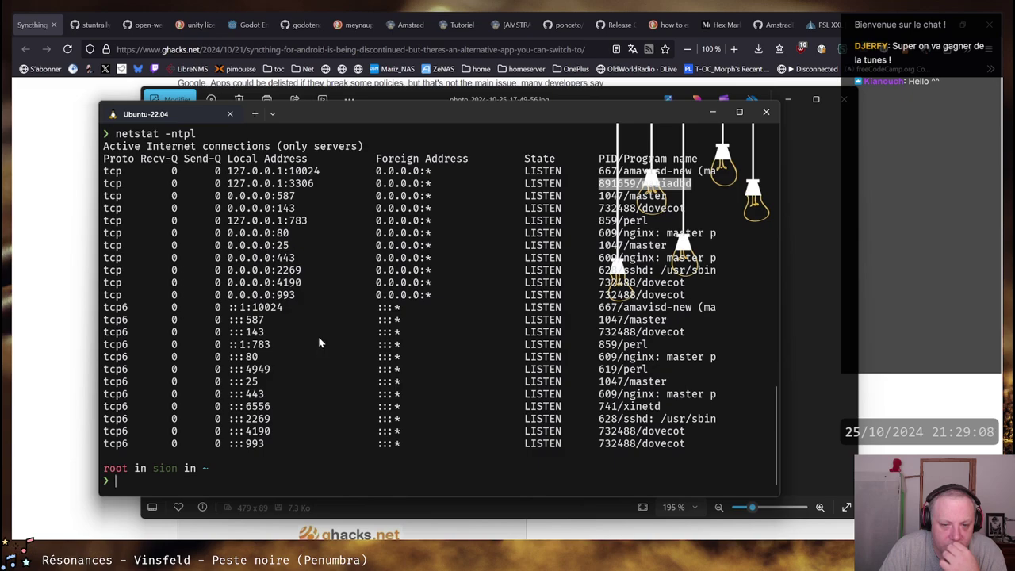
pyautogui.moveTo(271, 368); pyautogui.dragTo(234, 379)
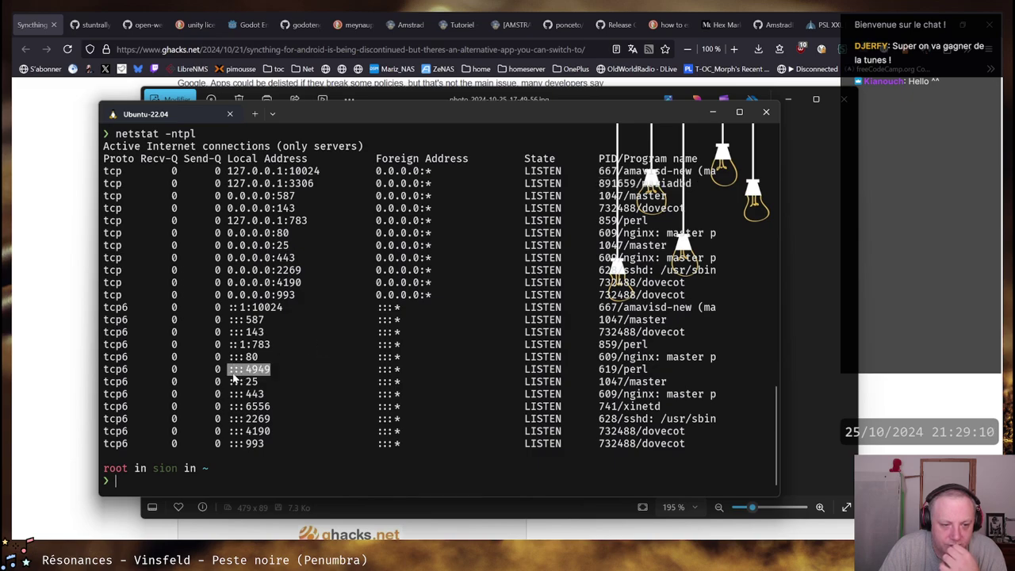
pyautogui.click(276, 341)
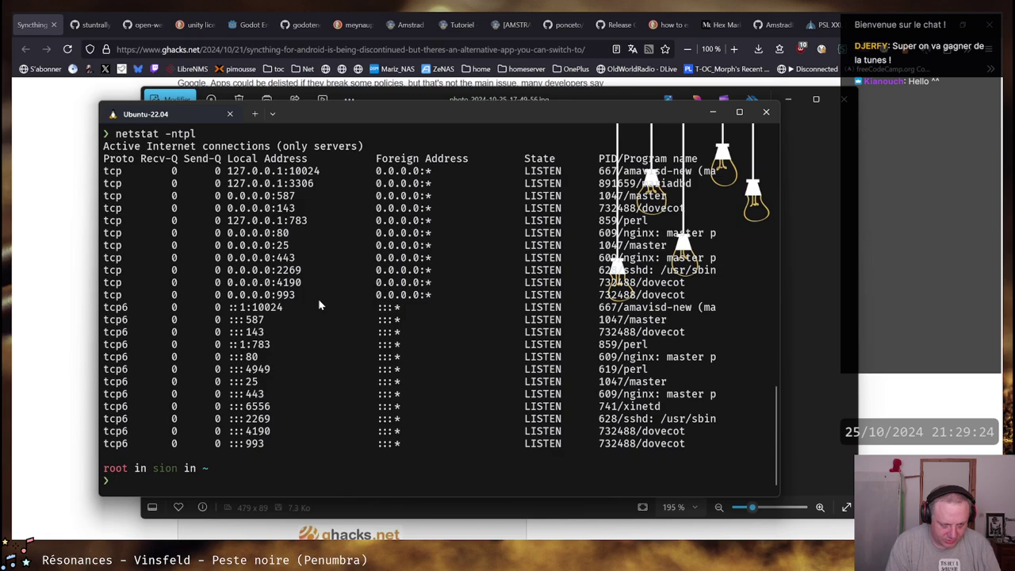
# Abandon the half-typed cd and run ls -la in root's home directory, scrolling back through it
pyautogui.write('cd .')
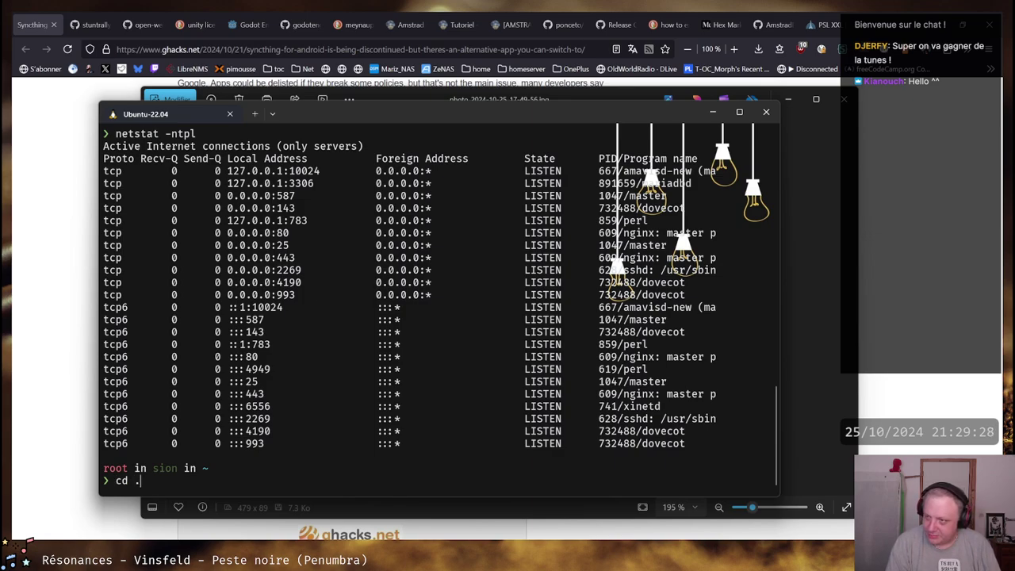
pyautogui.write('asdcer')
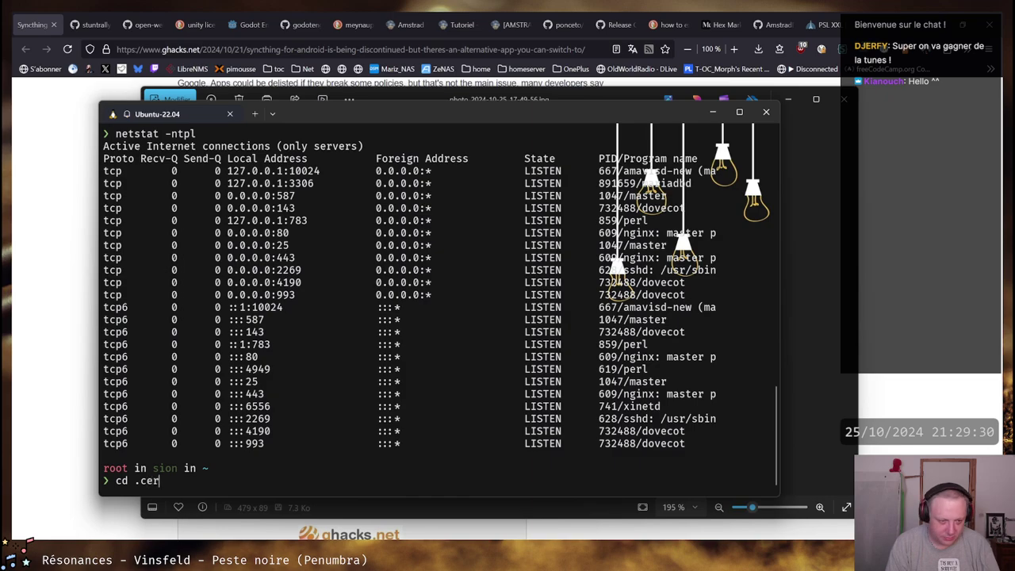
pyautogui.press('BackSpace')
pyautogui.press('BackSpace')
pyautogui.press('Tab')
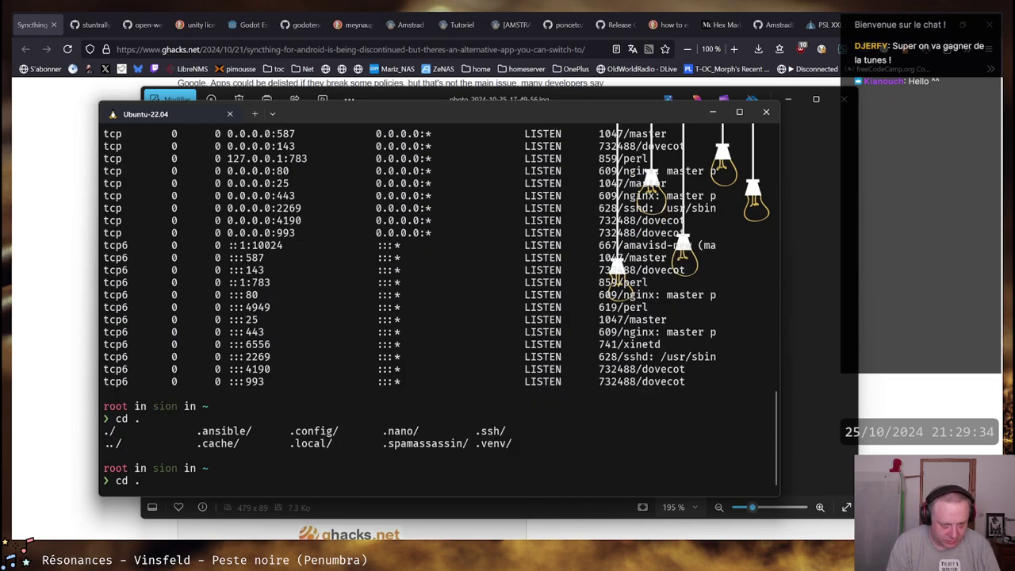
pyautogui.press('BackSpace')
pyautogui.press('BackSpace')
pyautogui.write('ls -la')
pyautogui.press('Return')
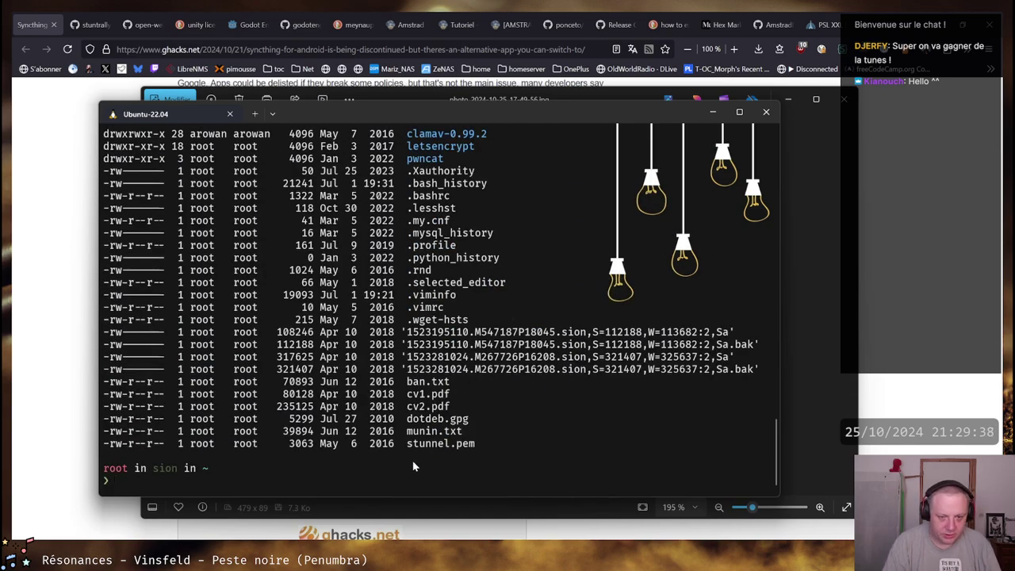
pyautogui.scroll(3, 428, 444)
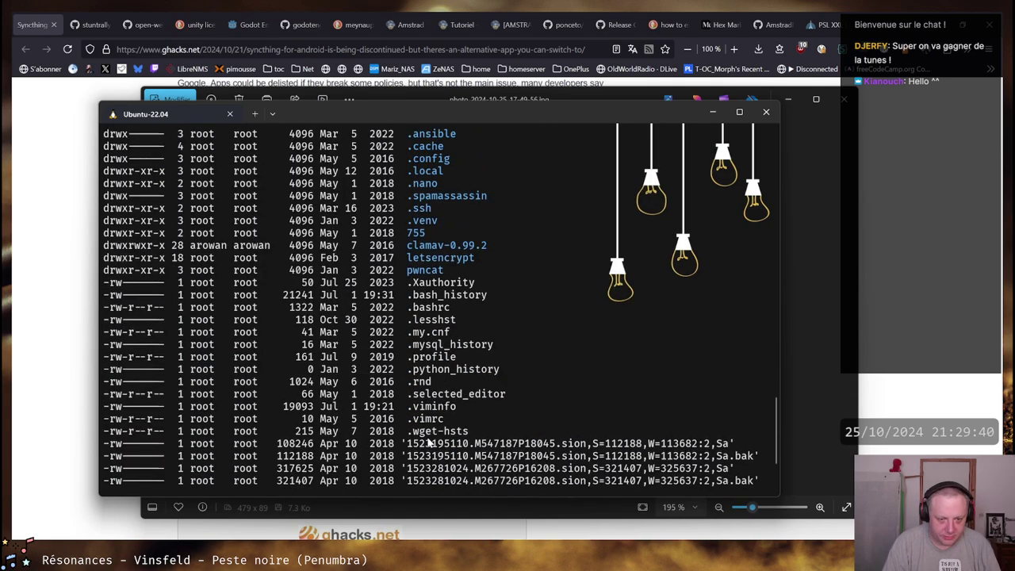
pyautogui.scroll(2, 431, 439)
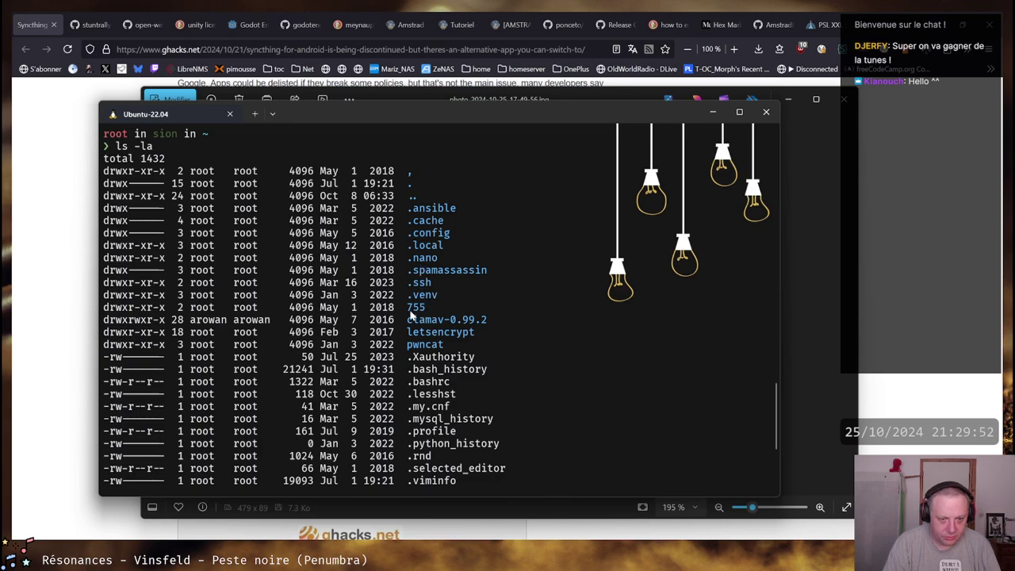
# Highlight the 755 entry and the .local folder name in the listing
pyautogui.moveTo(408, 312); pyautogui.dragTo(424, 315)
pyautogui.click(417, 311)
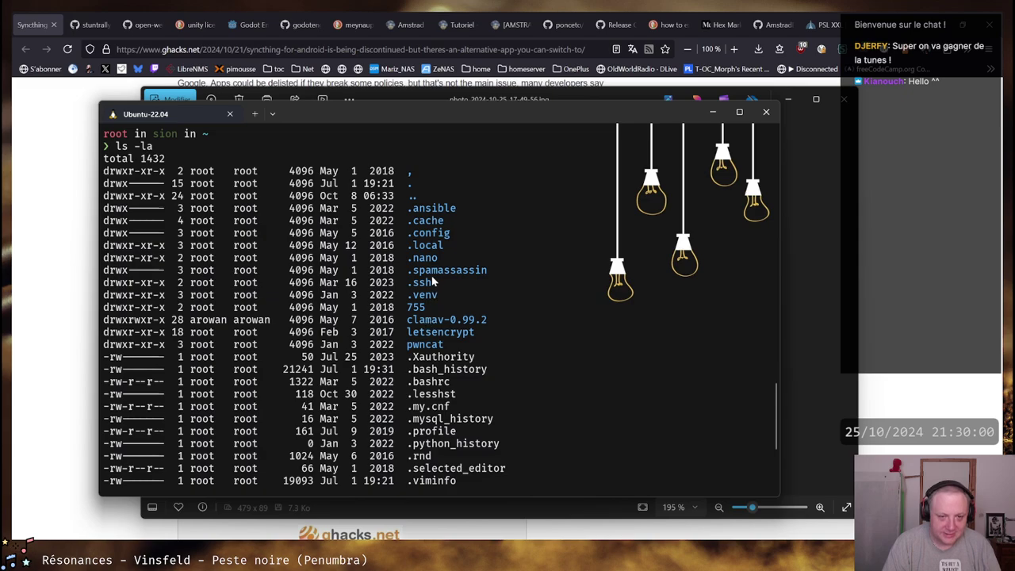
pyautogui.doubleClick(421, 308)
pyautogui.click(460, 297)
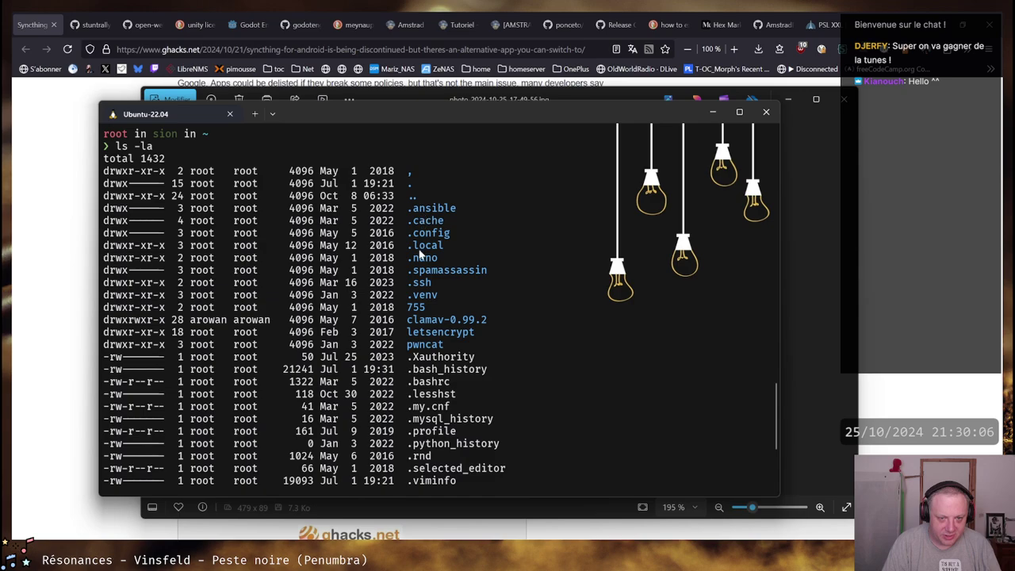
pyautogui.moveTo(410, 247); pyautogui.dragTo(441, 251)
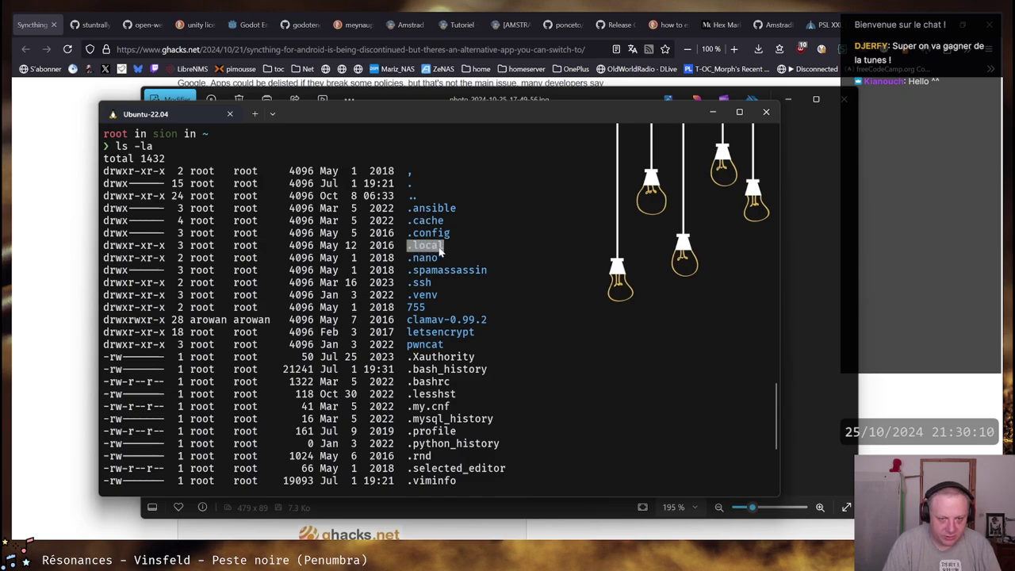
pyautogui.hotkey('ctrl', 'c')
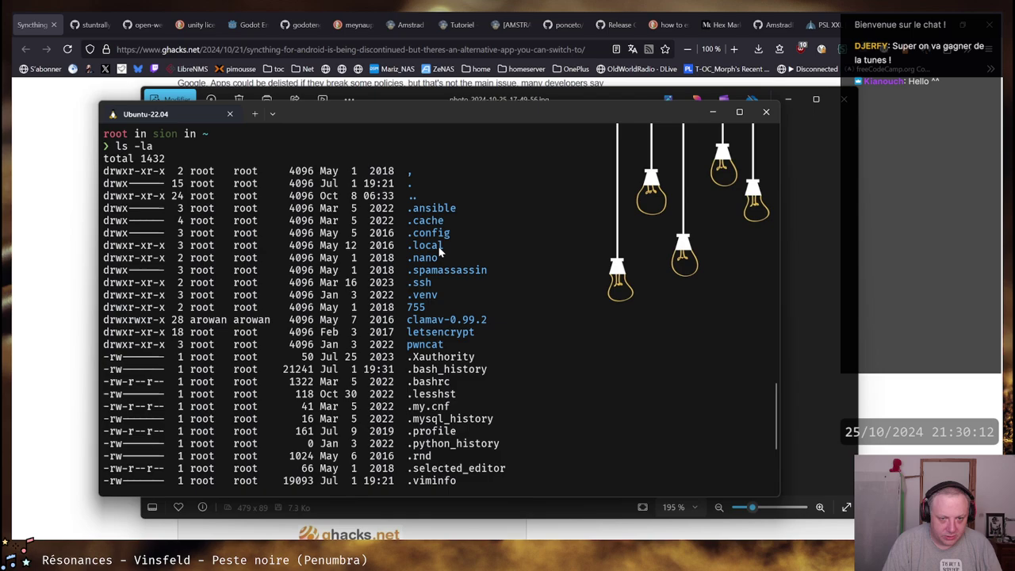
pyautogui.moveTo(442, 251); pyautogui.dragTo(409, 247)
pyautogui.hotkey('ctrl', 'c')
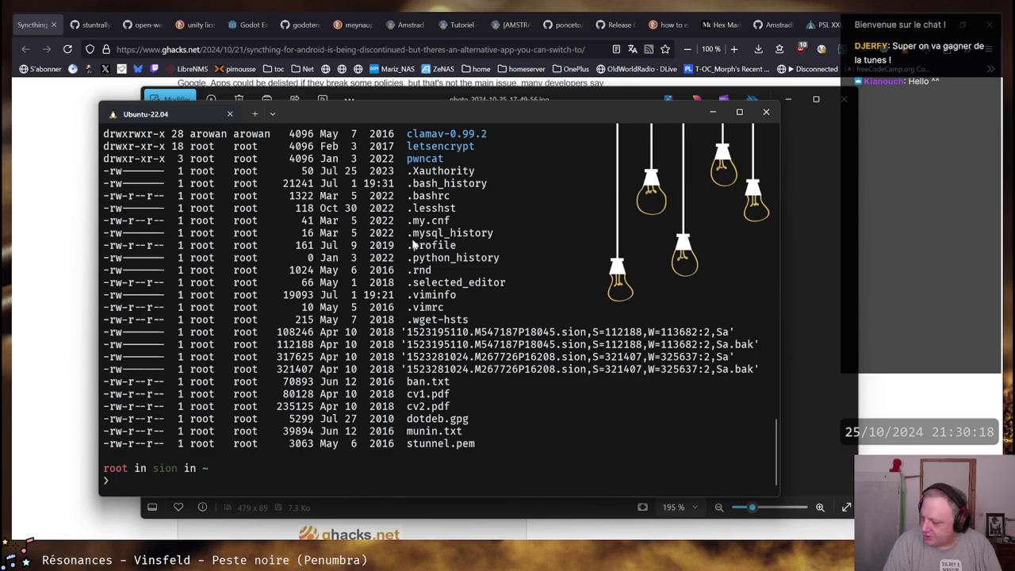
pyautogui.scroll(6, 428, 285)
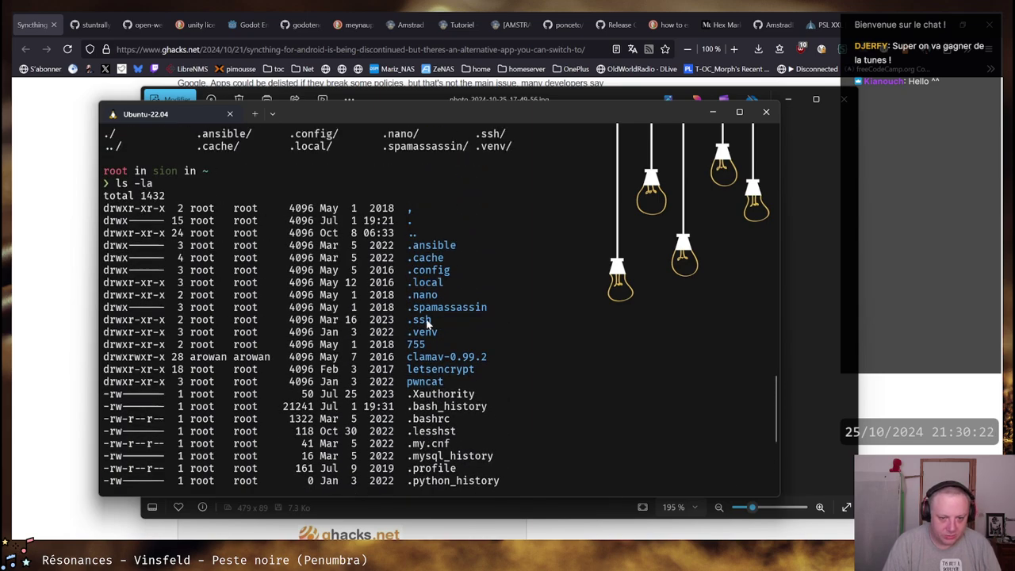
# Enter the letsencrypt folder and list its contents with ll
pyautogui.write('cd let')
pyautogui.press('Tab')
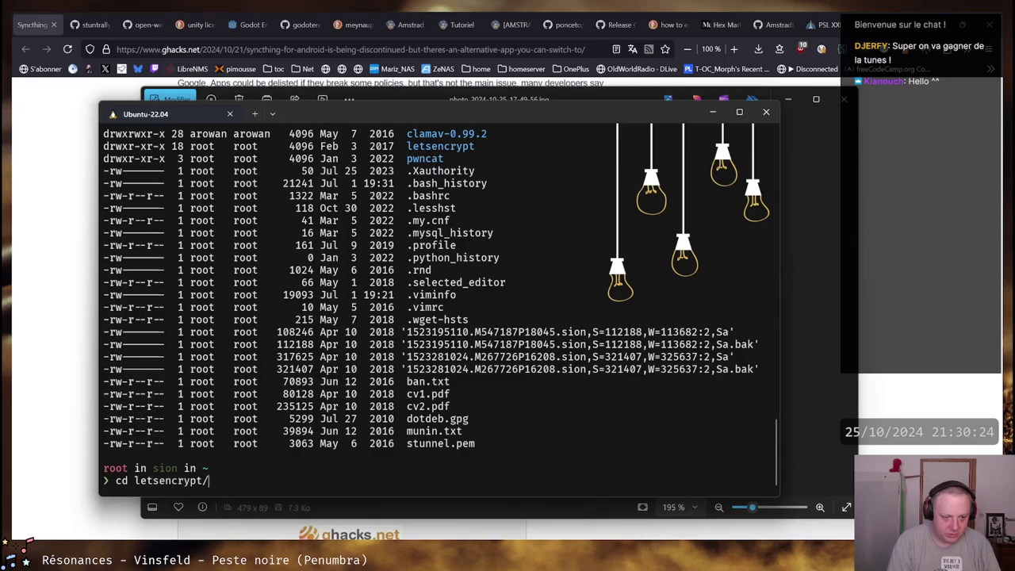
pyautogui.press('Return')
pyautogui.write('ll')
pyautogui.press('Return')
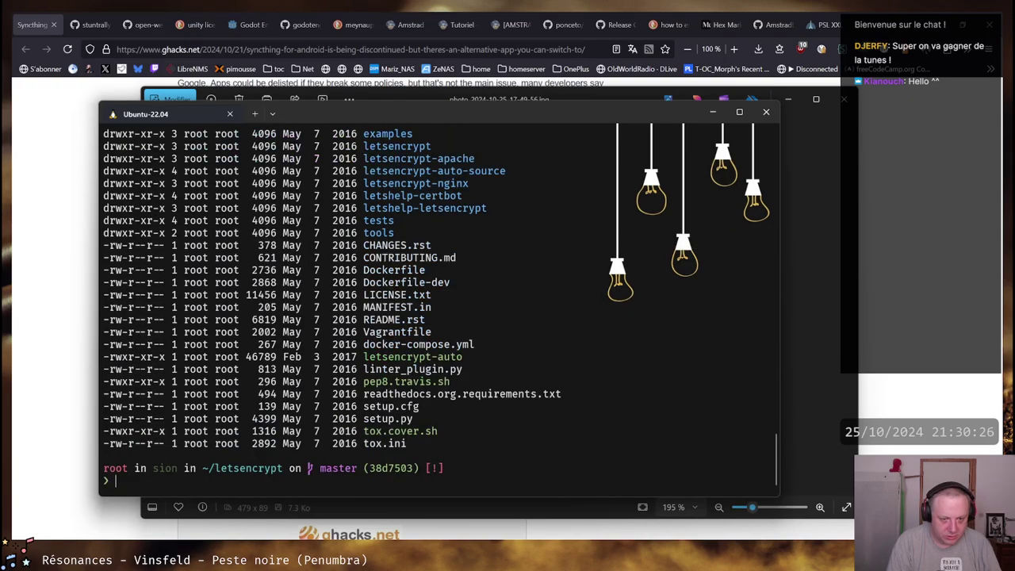
pyautogui.scroll(4, 559, 419)
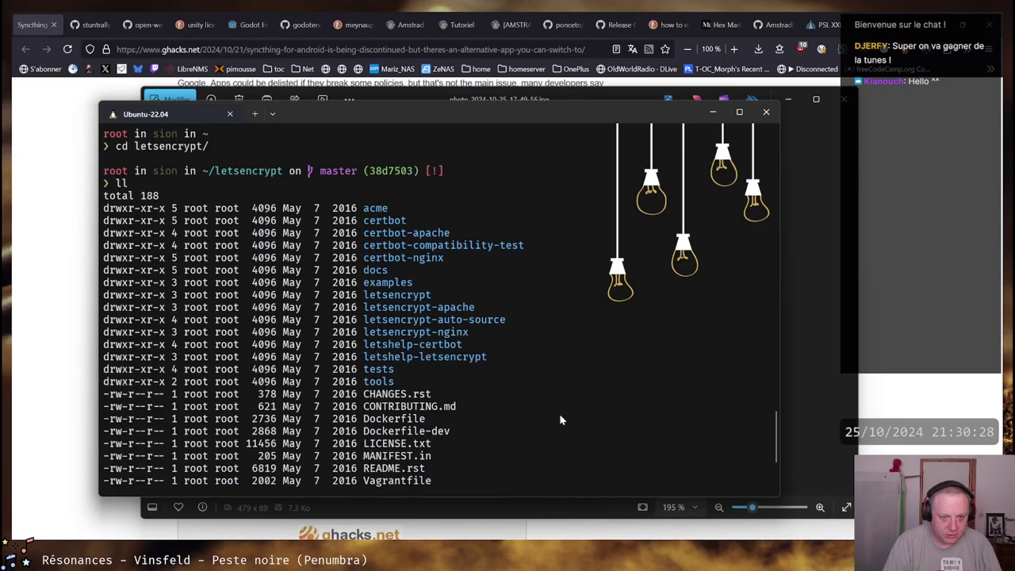
pyautogui.scroll(-4, 476, 236)
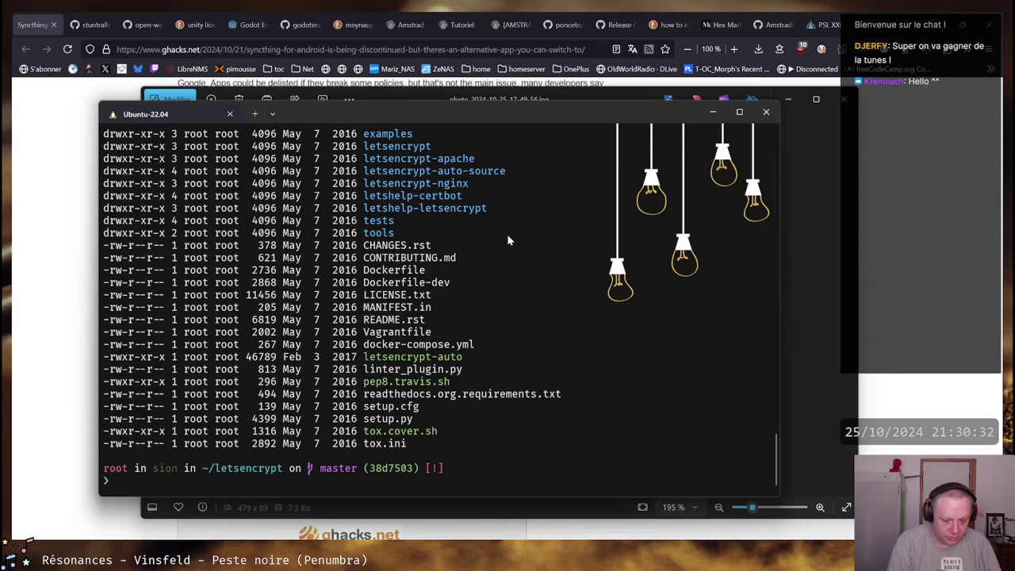
# Show the distribution release details with lsb_release -a
pyautogui.write('ls')
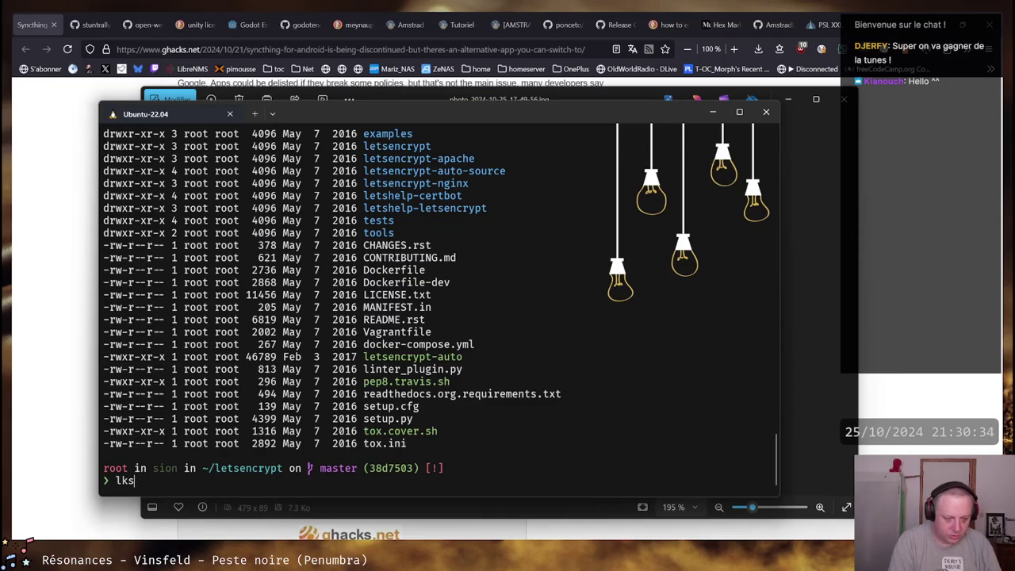
pyautogui.press('BackSpace')
pyautogui.press('BackSpace')
pyautogui.write('lsb_re')
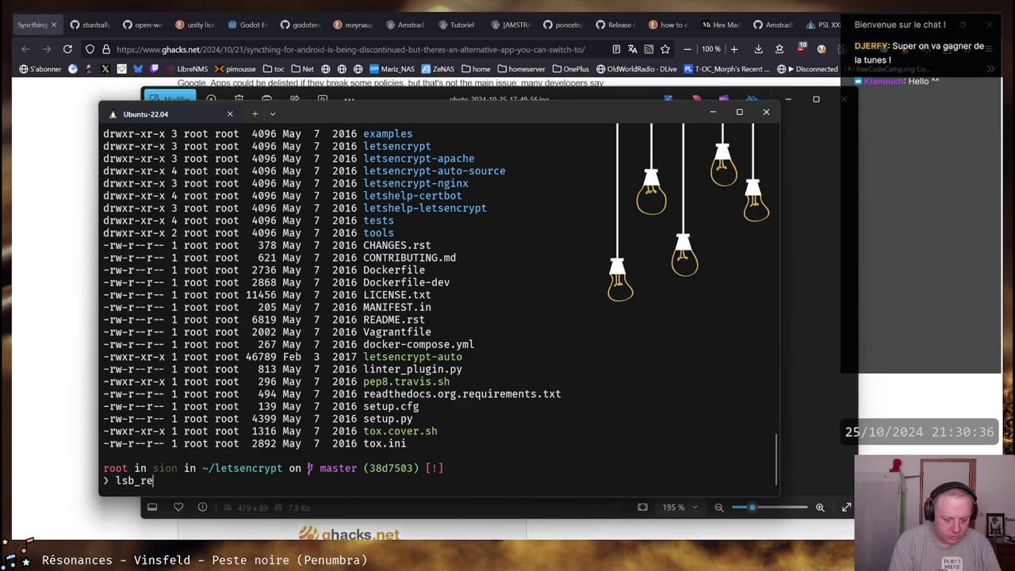
pyautogui.write('lease -a')
pyautogui.press('Return')
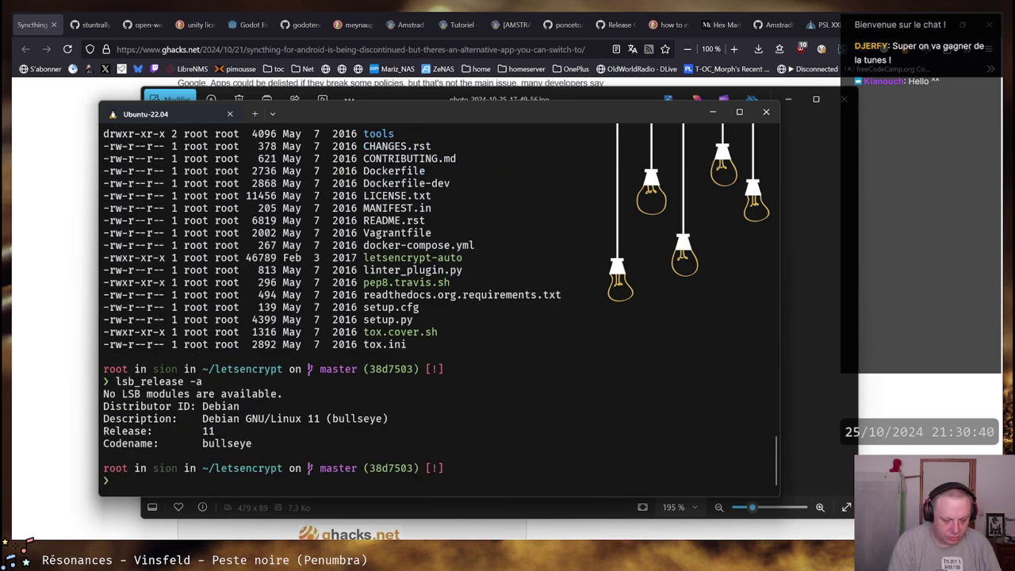
# Open root's crontab with crontab -e and quit vim with :q without changes
pyautogui.write('cd /e')
pyautogui.press('BackSpace')
pyautogui.press('BackSpace')
pyautogui.press('BackSpace')
pyautogui.press('BackSpace')
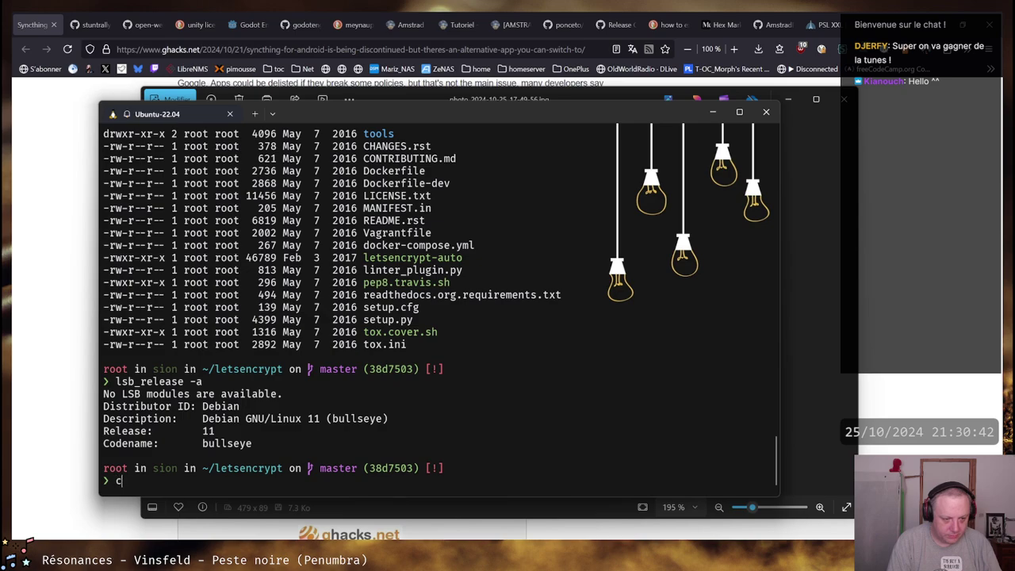
pyautogui.write('rontab -e')
pyautogui.press('Return')
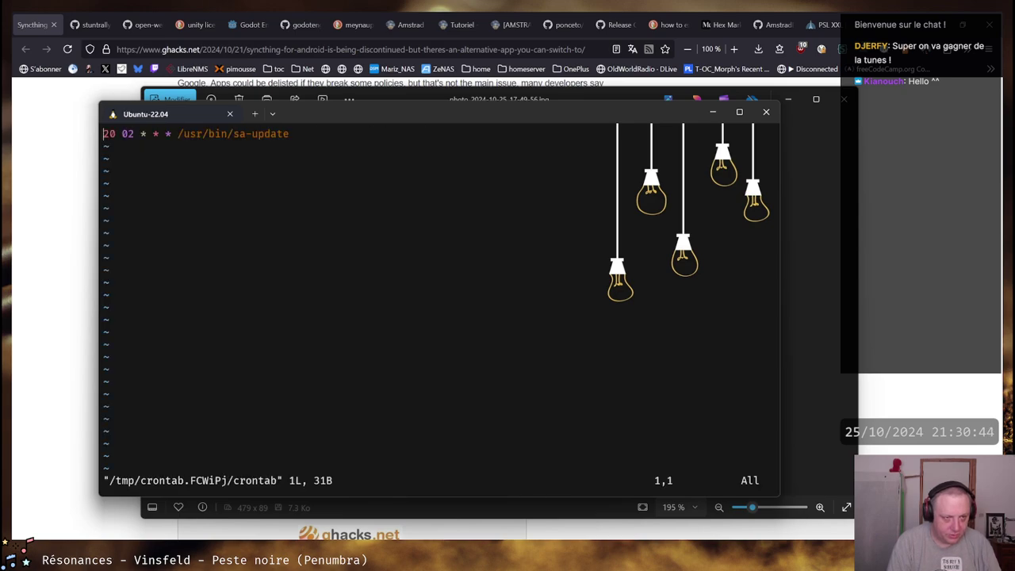
pyautogui.write(':q')
pyautogui.press('Return')
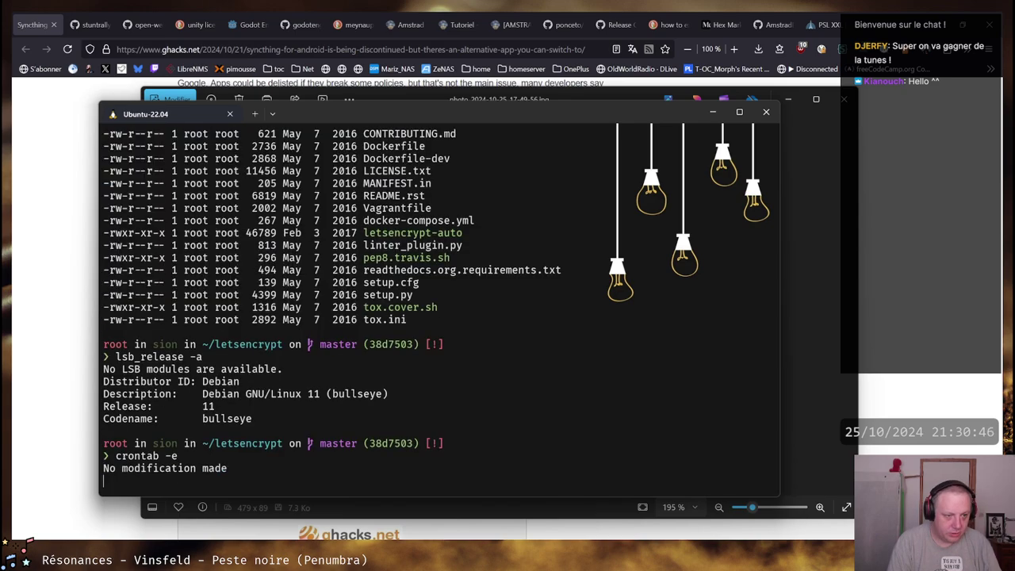
# Change into /etc/cron.d and list its contents
pyautogui.write('cd /§e')
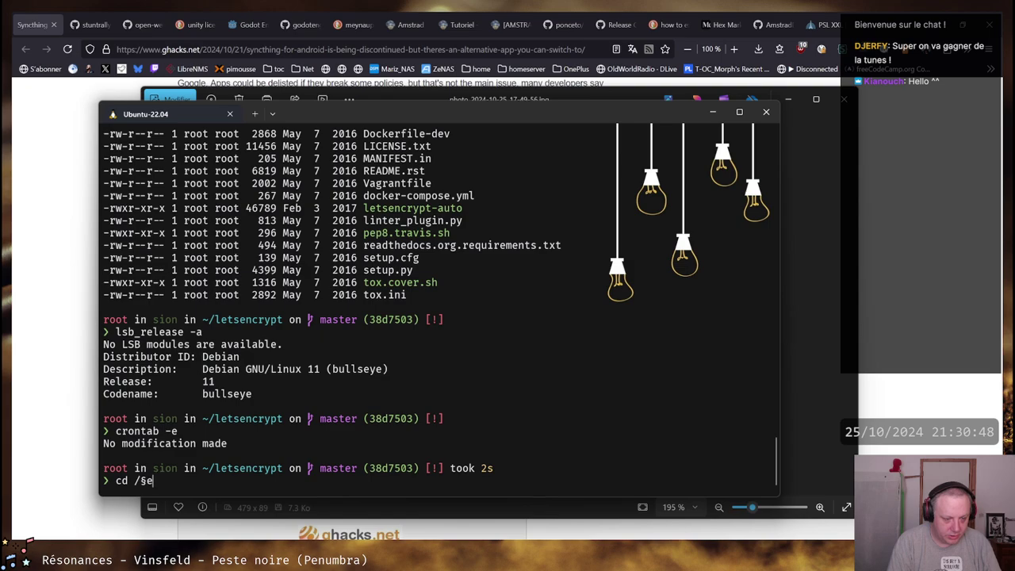
pyautogui.press('BackSpace')
pyautogui.press('BackSpace')
pyautogui.write('etc/cron.')
pyautogui.press('Return')
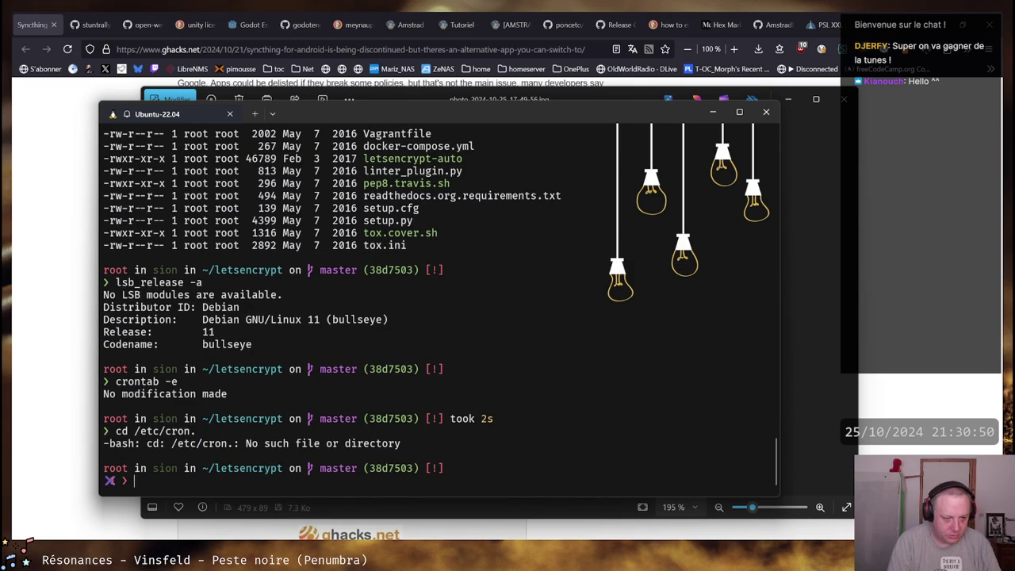
pyautogui.press('Up')
pyautogui.press('Tab')
pyautogui.press('Tab')
pyautogui.write('d')
pyautogui.press('Return')
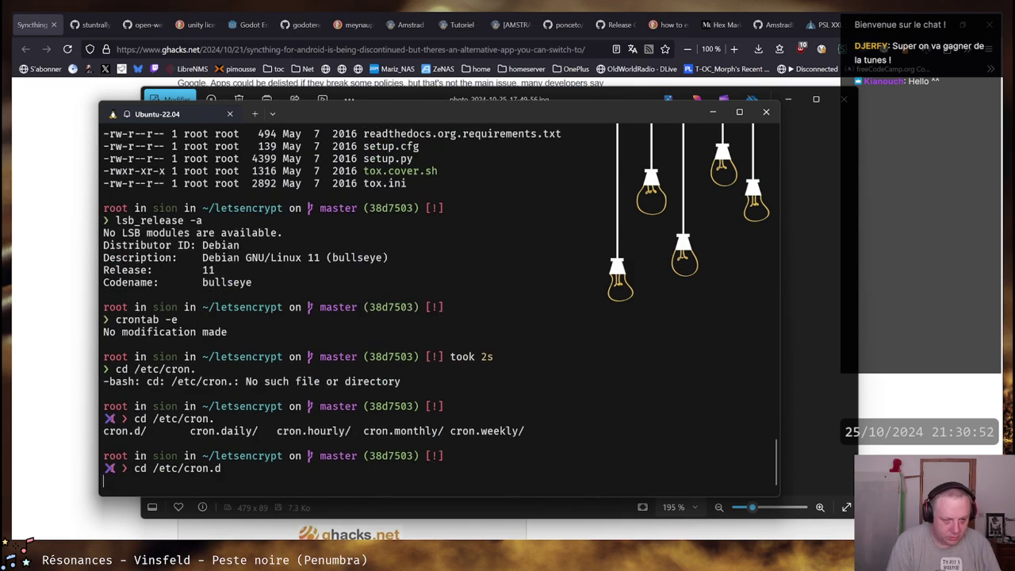
pyautogui.write('ll')
pyautogui.press('Return')
# Read the certbot cron file, highlighting /usr/bin/certbot and the certbot renew command, then exit
pyautogui.write('less ')
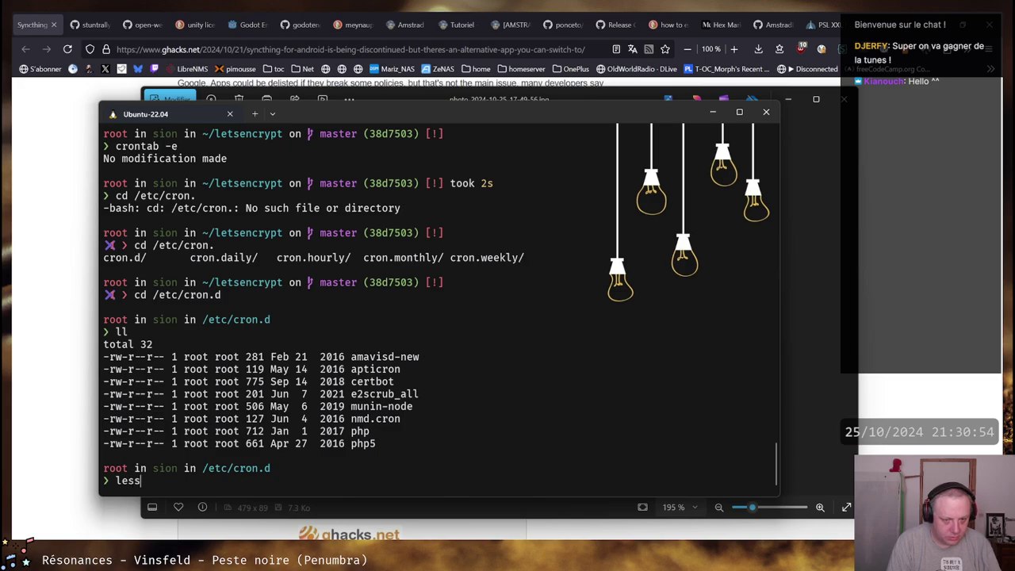
pyautogui.write('ce')
pyautogui.press('Tab')
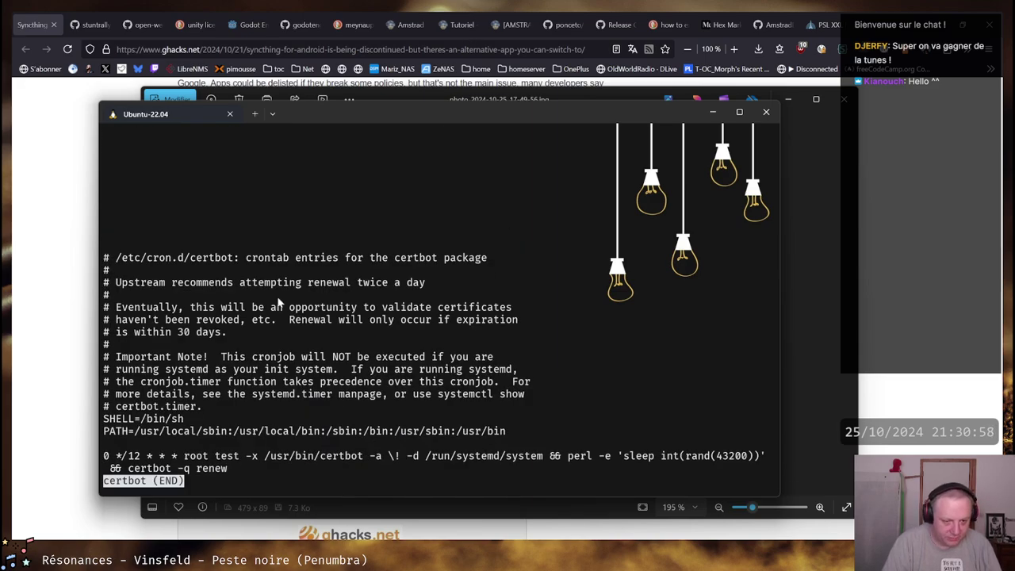
pyautogui.moveTo(268, 458); pyautogui.dragTo(363, 458)
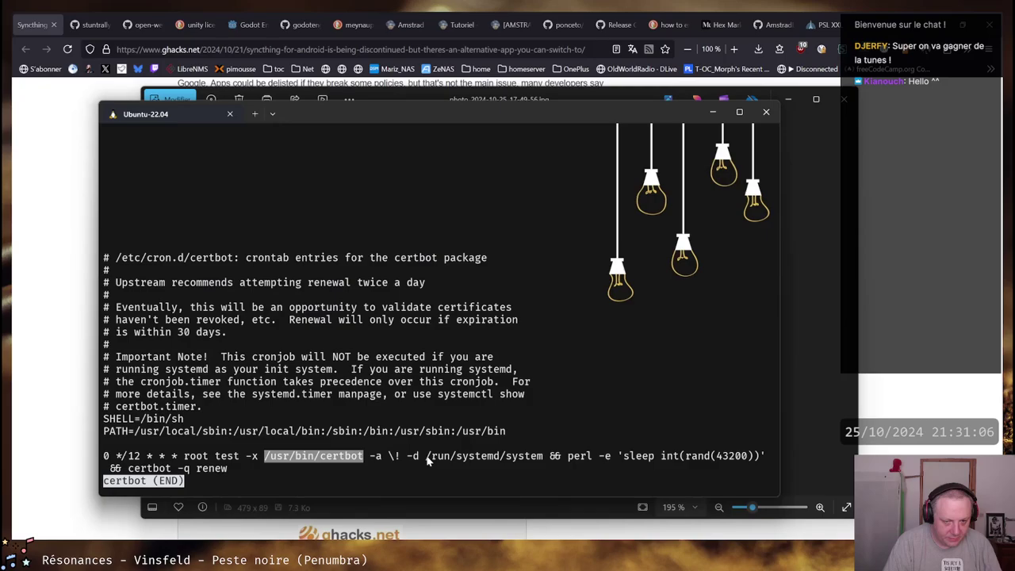
pyautogui.moveTo(128, 469); pyautogui.dragTo(187, 469)
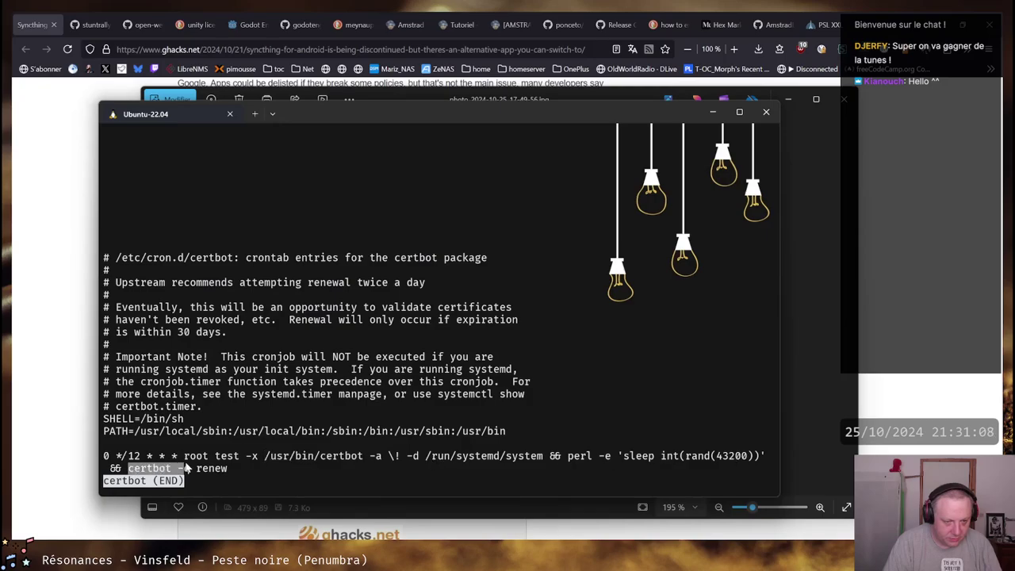
pyautogui.hotkey('ctrl', 'c')
pyautogui.write('q')
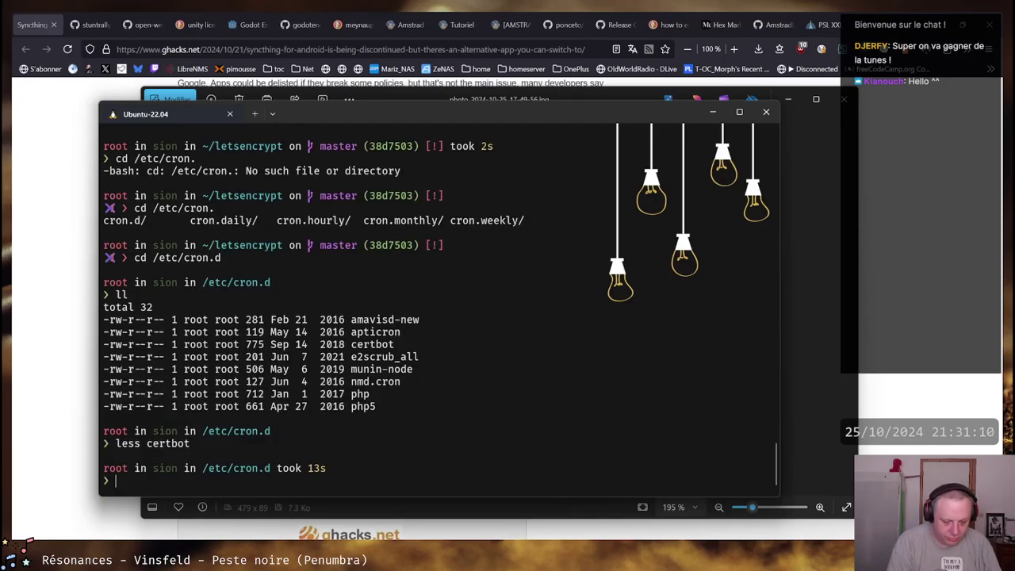
pyautogui.write('which certbot')
# Locate certbot with which, show /usr/bin/certbot details with ls -l, and page through the script in less
pyautogui.press('Return')
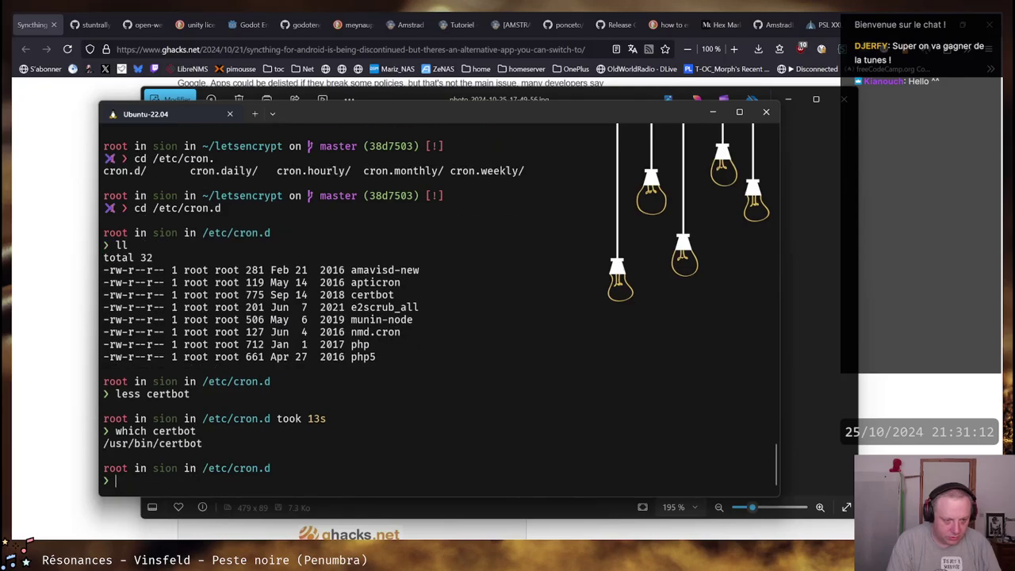
pyautogui.write('l')
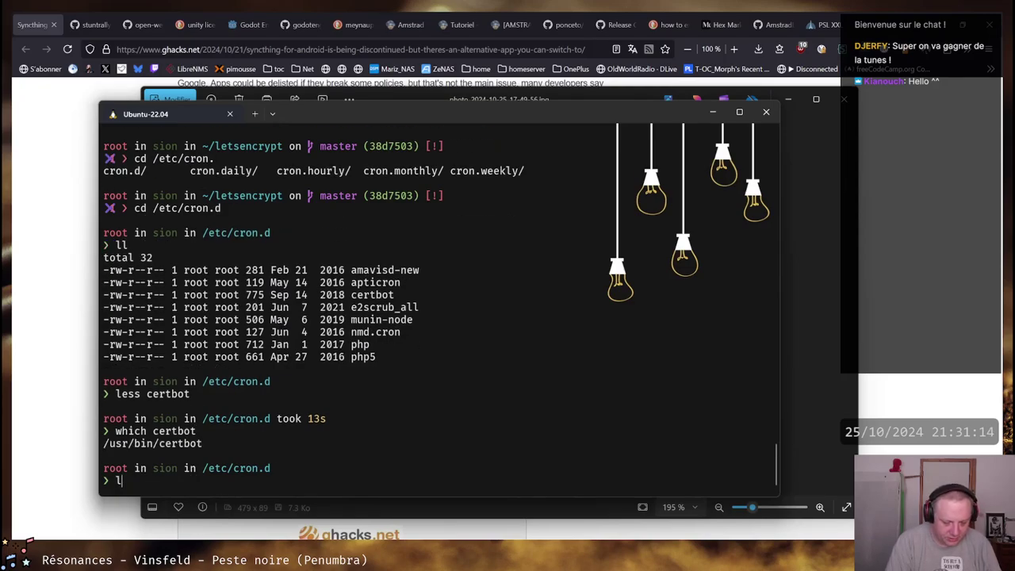
pyautogui.write('s -l /usr/bin/certbot')
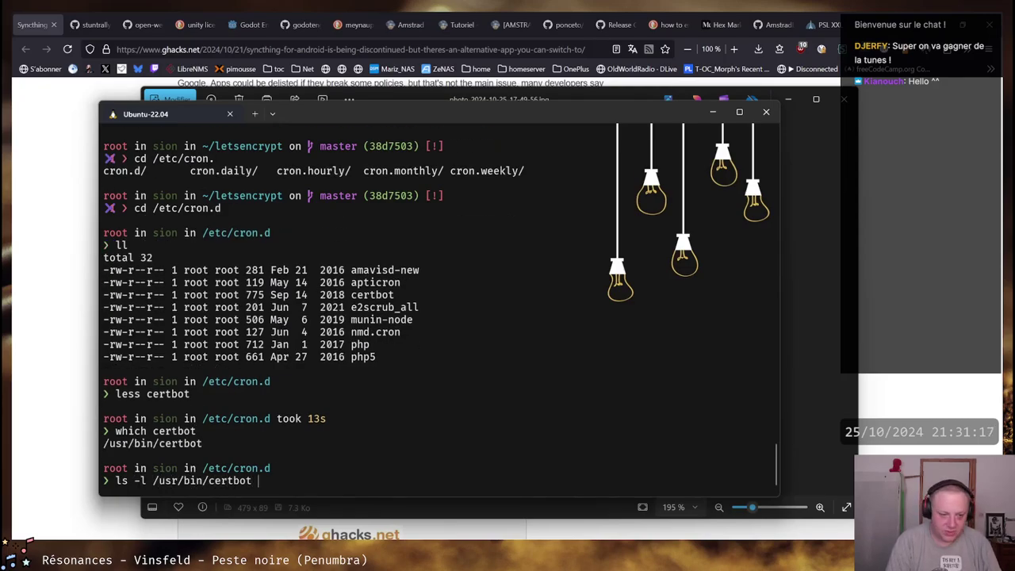
pyautogui.press('Return')
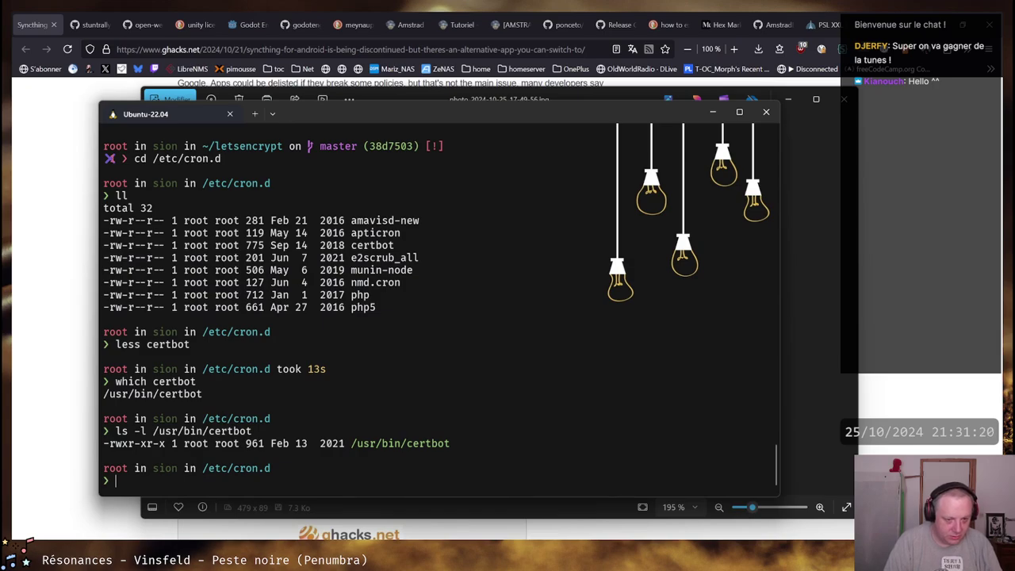
pyautogui.write('less /')
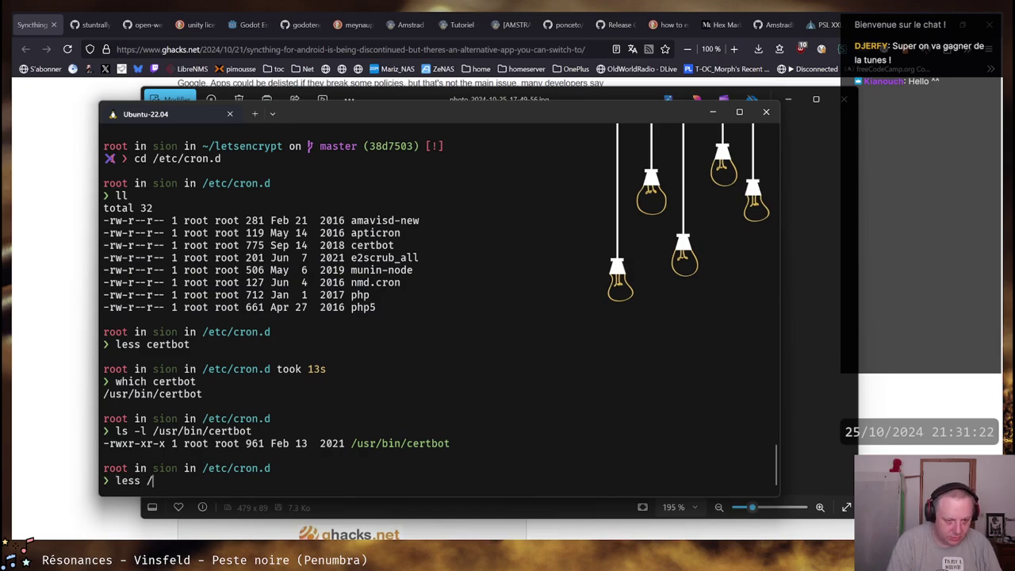
pyautogui.press('Right')
pyautogui.press('Return')
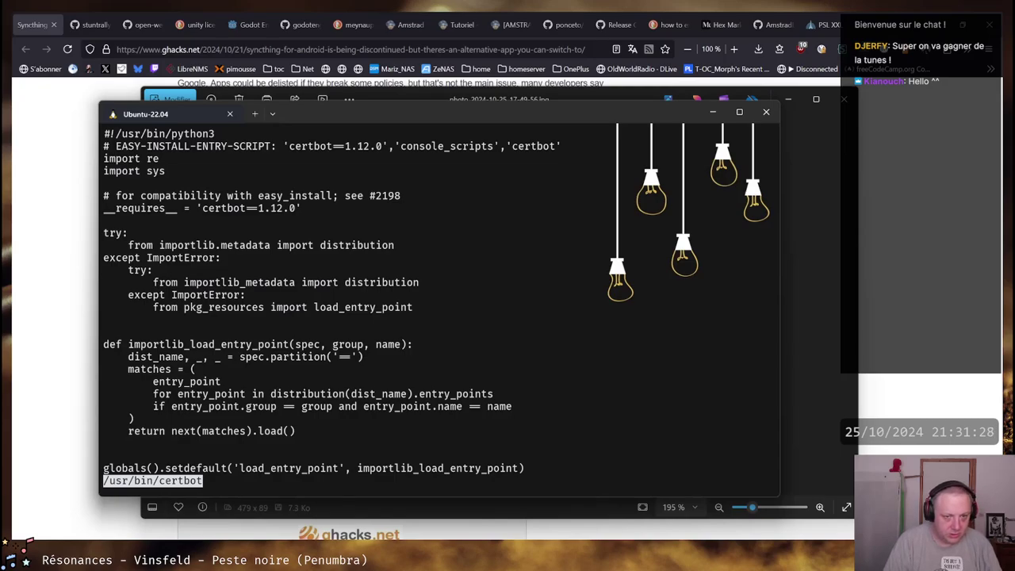
pyautogui.press('space')
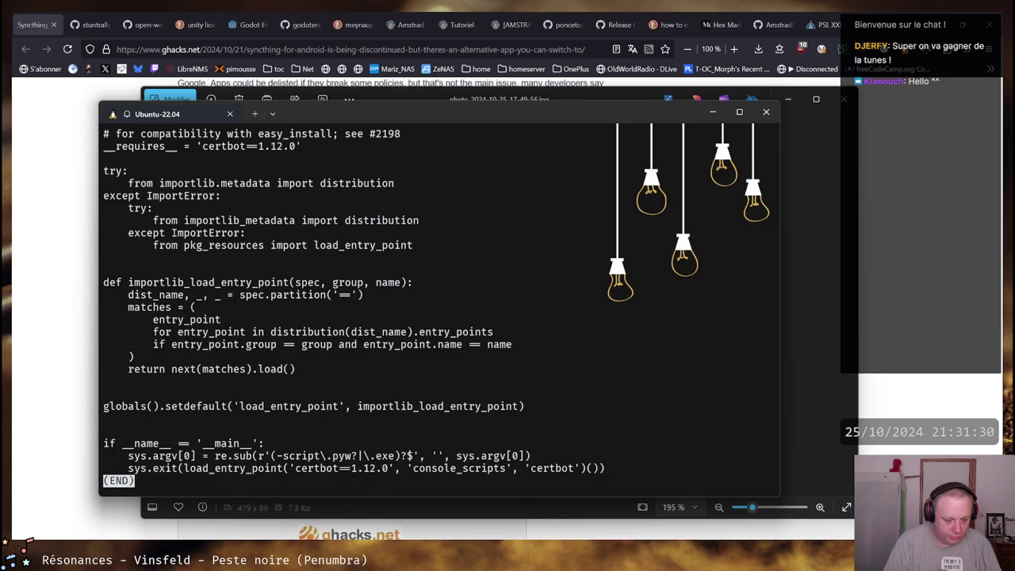
pyautogui.write('bqcd /.etc/')
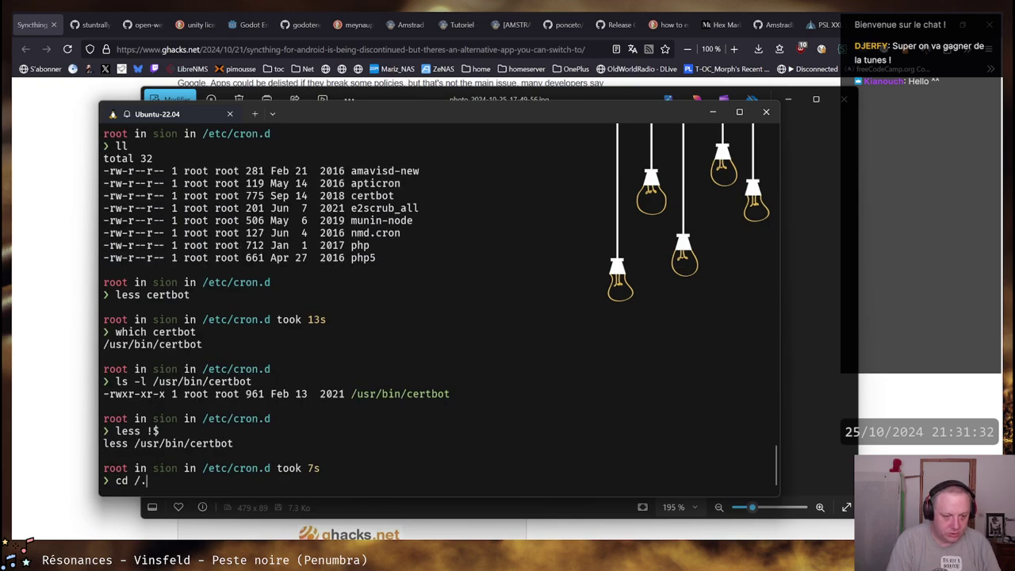
# Enter /etc/letsencrypt and list it, picking out the keys folder and its Sep date
pyautogui.press('BackSpace')
pyautogui.press('BackSpace')
pyautogui.press('BackSpace')
pyautogui.press('BackSpace')
pyautogui.press('BackSpace')
pyautogui.write('etc/le')
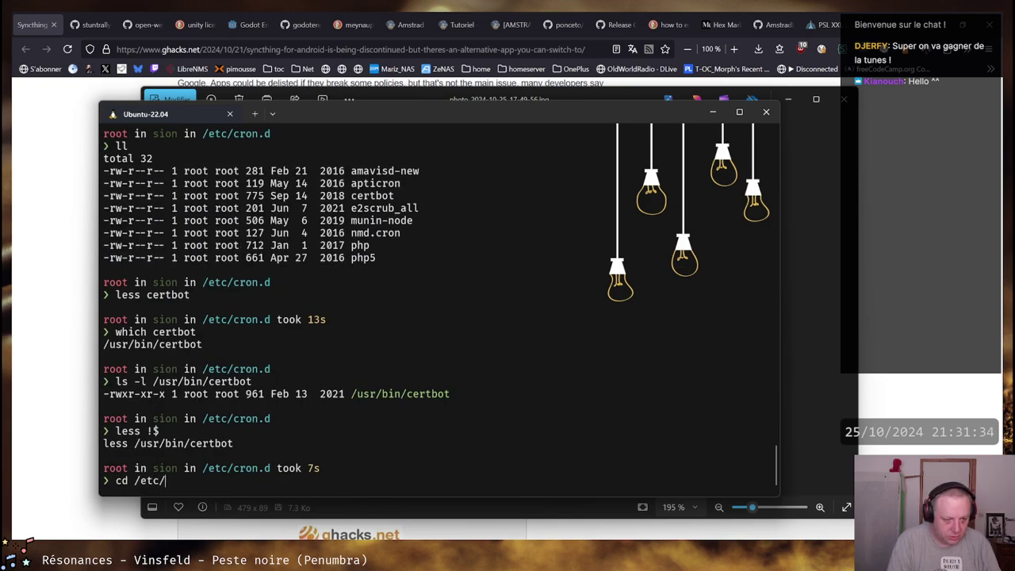
pyautogui.press('Tab')
pyautogui.press('Return')
pyautogui.write('ll')
pyautogui.press('Return')
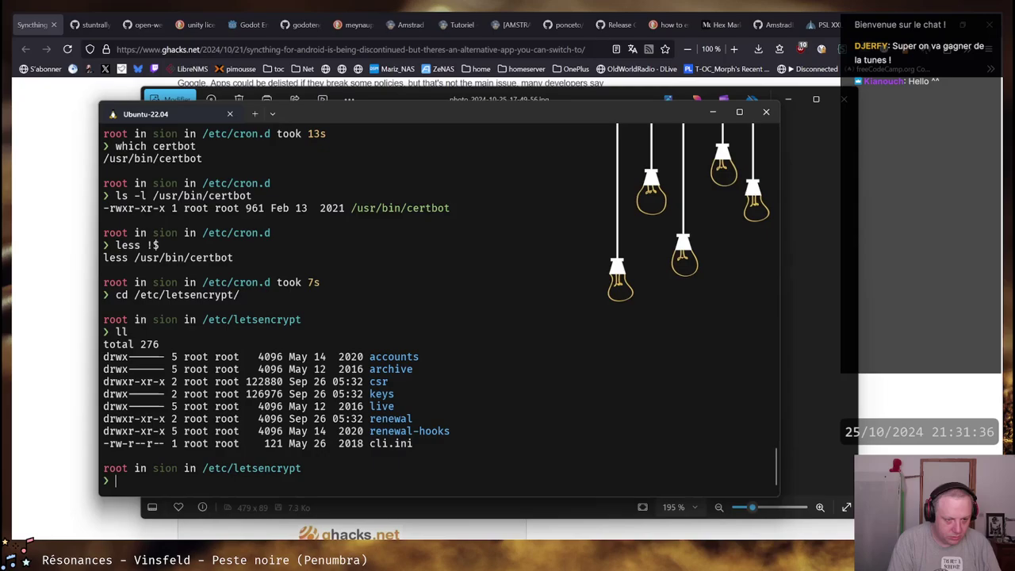
pyautogui.write('cd li')
pyautogui.press('Tab')
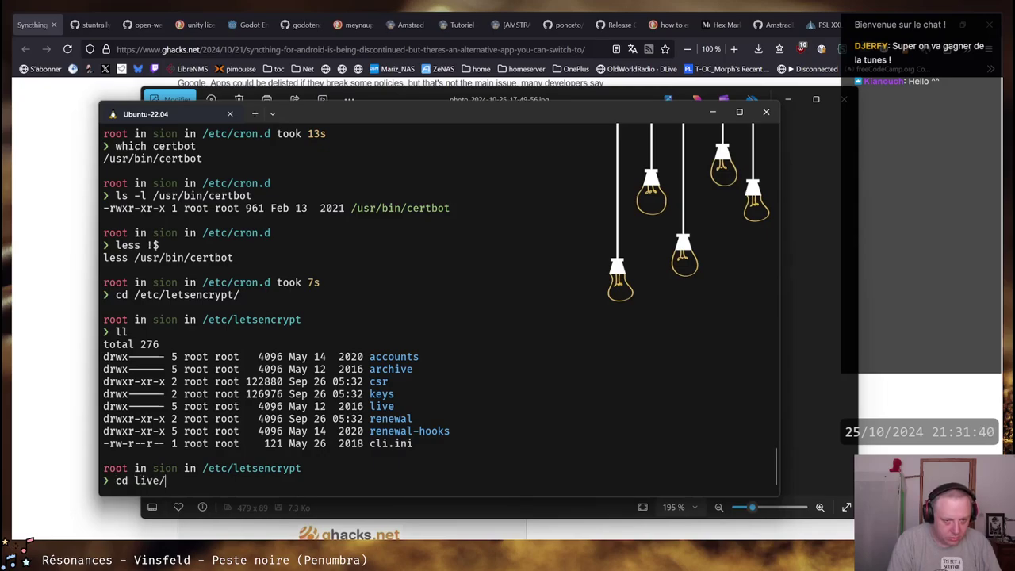
pyautogui.press('BackSpace')
pyautogui.press('BackSpace')
pyautogui.press('BackSpace')
pyautogui.press('BackSpace')
pyautogui.press('BackSpace')
pyautogui.press('BackSpace')
pyautogui.press('BackSpace')
pyautogui.press('BackSpace')
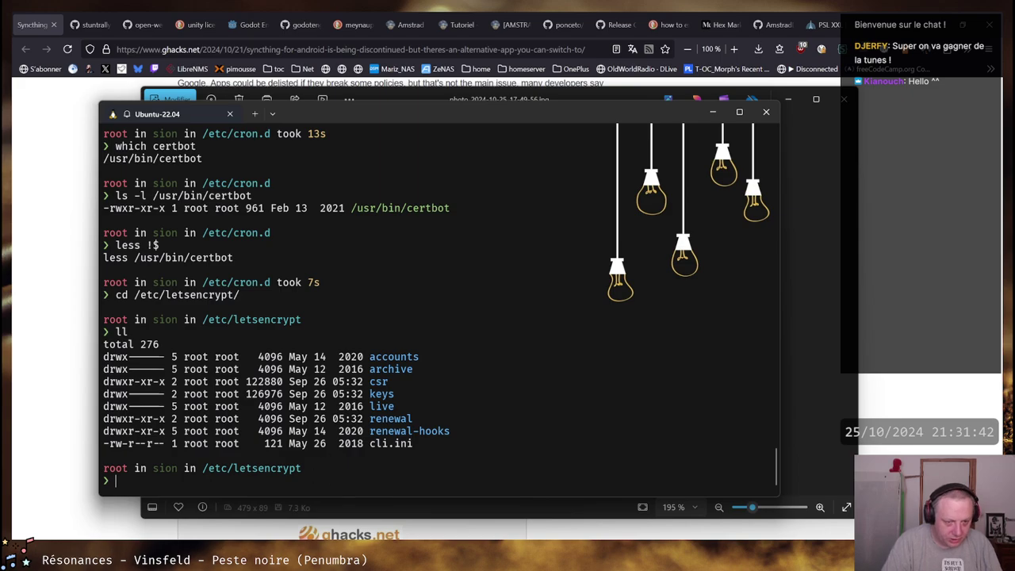
pyautogui.doubleClick(384, 394)
pyautogui.doubleClick(298, 394)
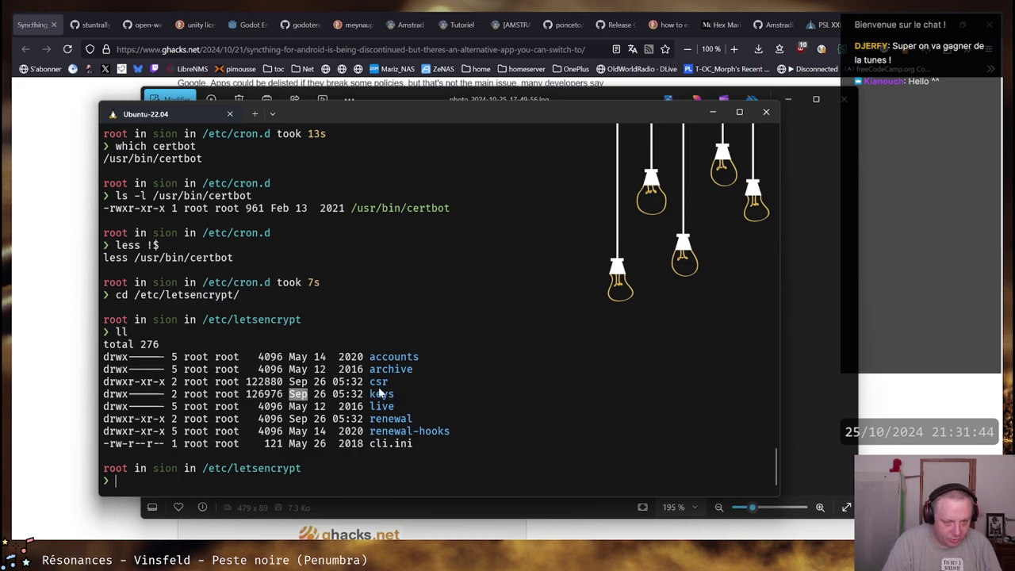
pyautogui.click(381, 394)
# Move into live/imap.clantoc.org and list its certificate files
pyautogui.write('cd l')
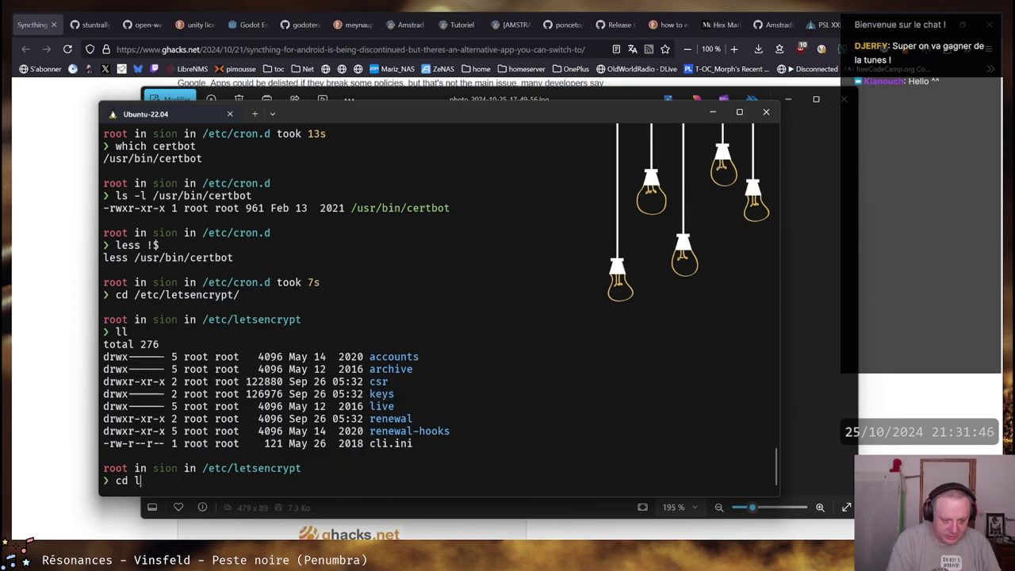
pyautogui.press('Tab')
pyautogui.press('Return')
pyautogui.write('ll')
pyautogui.press('Return')
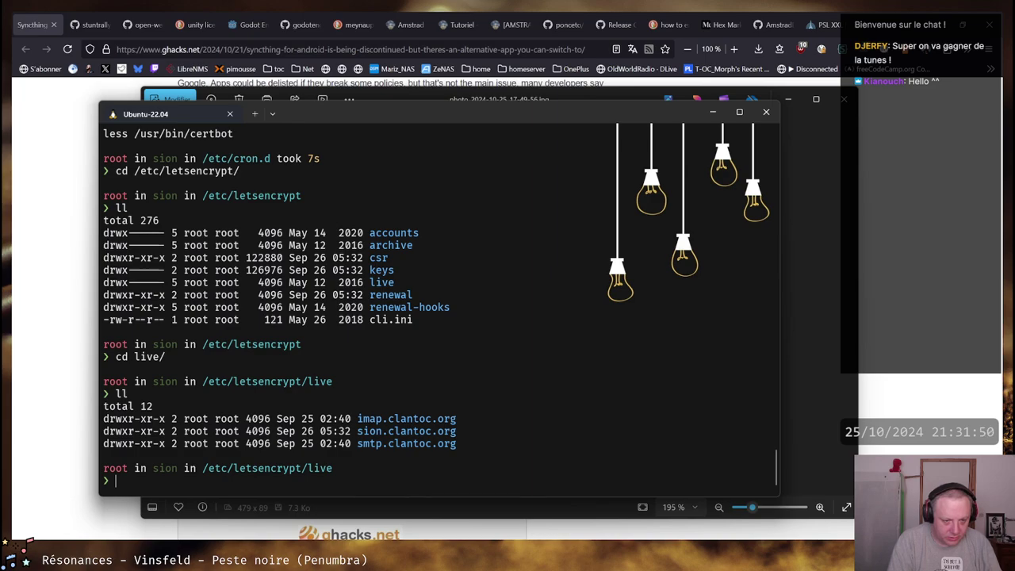
pyautogui.write('cd i')
pyautogui.press('Tab')
pyautogui.press('Return')
pyautogui.write('ll')
pyautogui.press('Return')
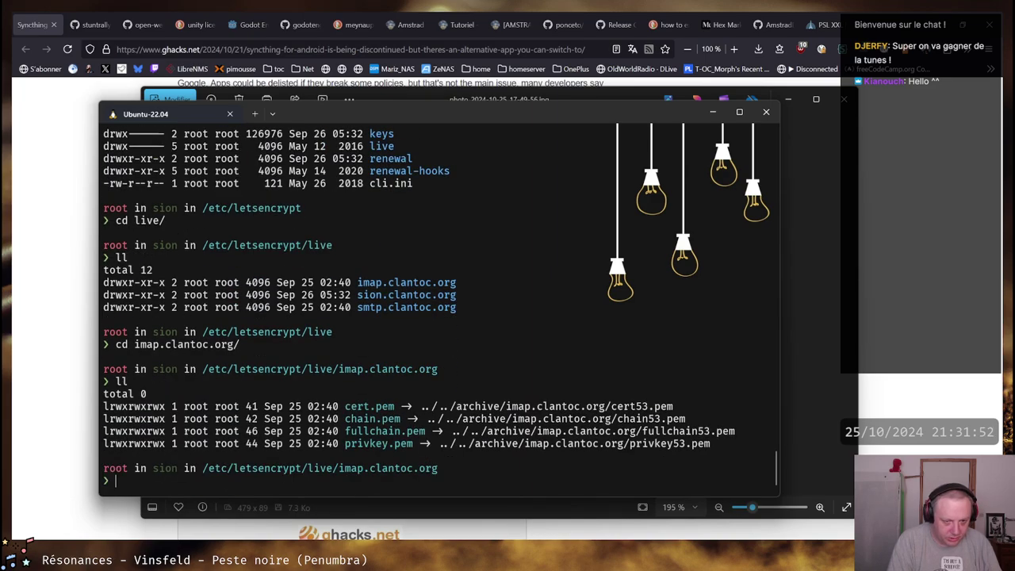
# Print fullchain.pem's validity dates with openssl x509 -noout -dates: Sep 24 to Dec 23 2024
pyautogui.write('openssl ')
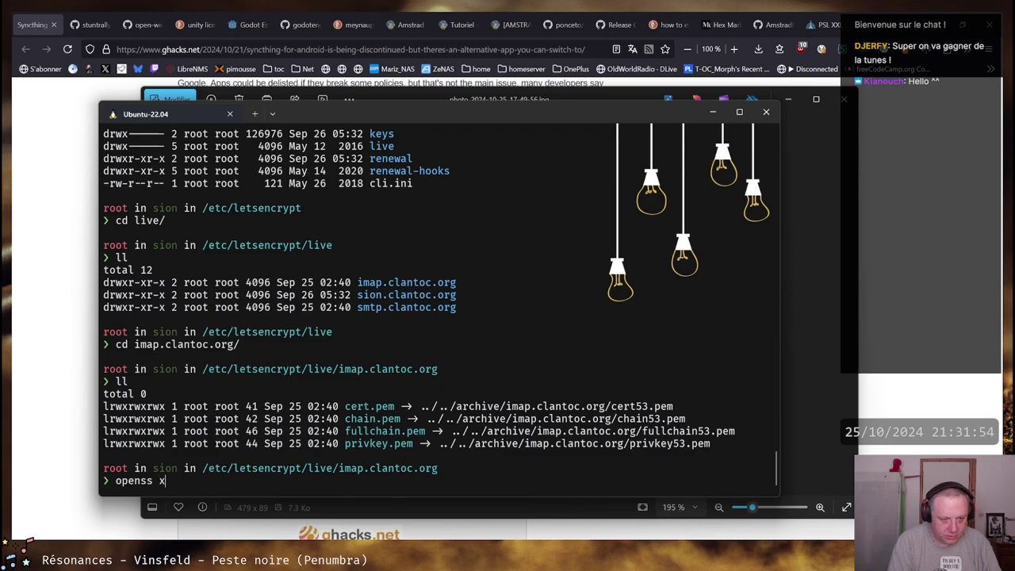
pyautogui.write('x509 -in ')
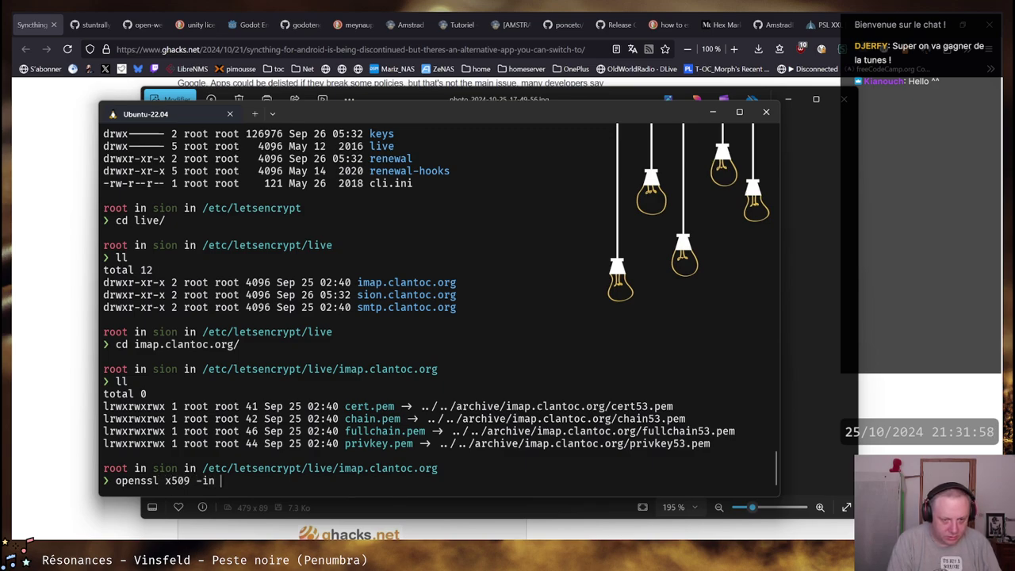
pyautogui.write('full')
pyautogui.press('BackSpace')
pyautogui.press('BackSpace')
pyautogui.press('Tab')
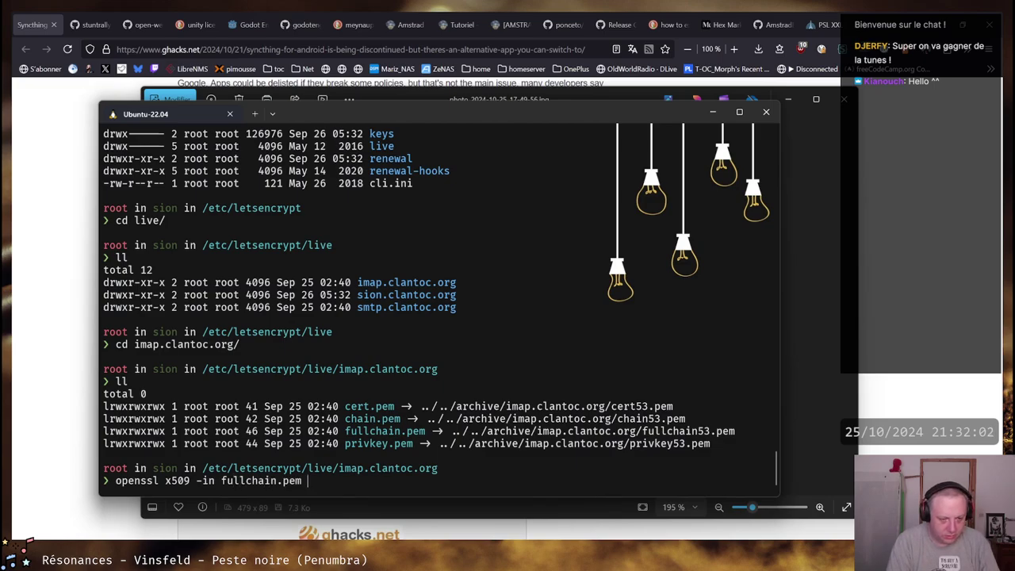
pyautogui.write('-noout -te')
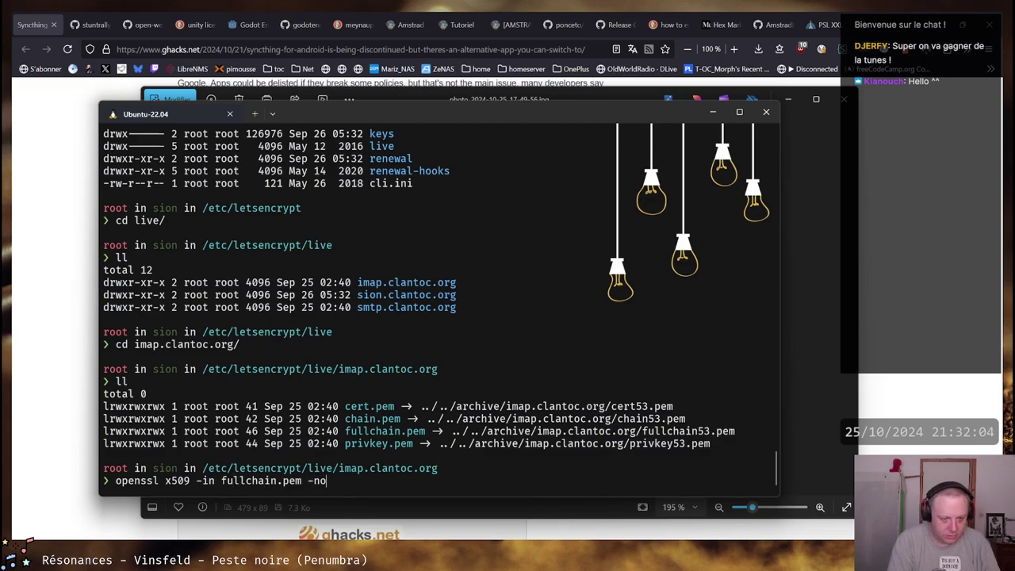
pyautogui.press('BackSpace')
pyautogui.press('BackSpace')
pyautogui.write('dates')
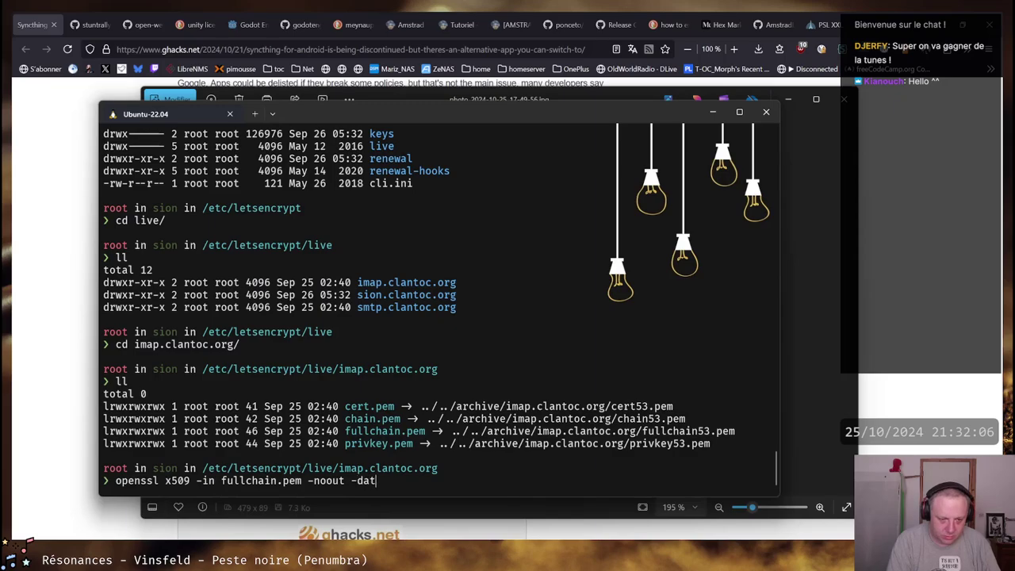
pyautogui.press('Return')
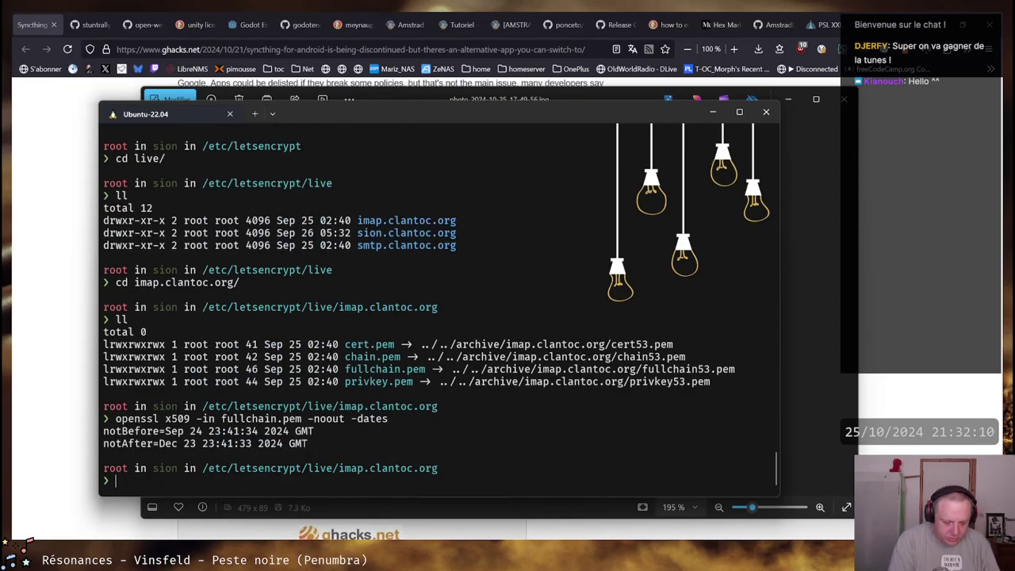
pyautogui.write('cd /etc/dovecot/')
pyautogui.press('Return')
pyautogui.write('l')
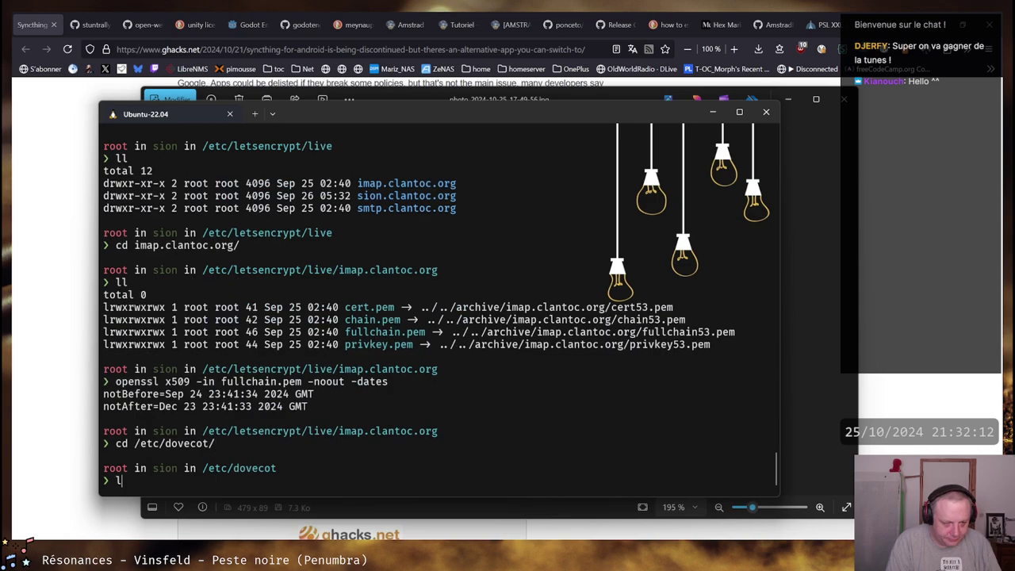
pyautogui.write('l')
pyautogui.press('Return')
pyautogui.write('vim dovecot')
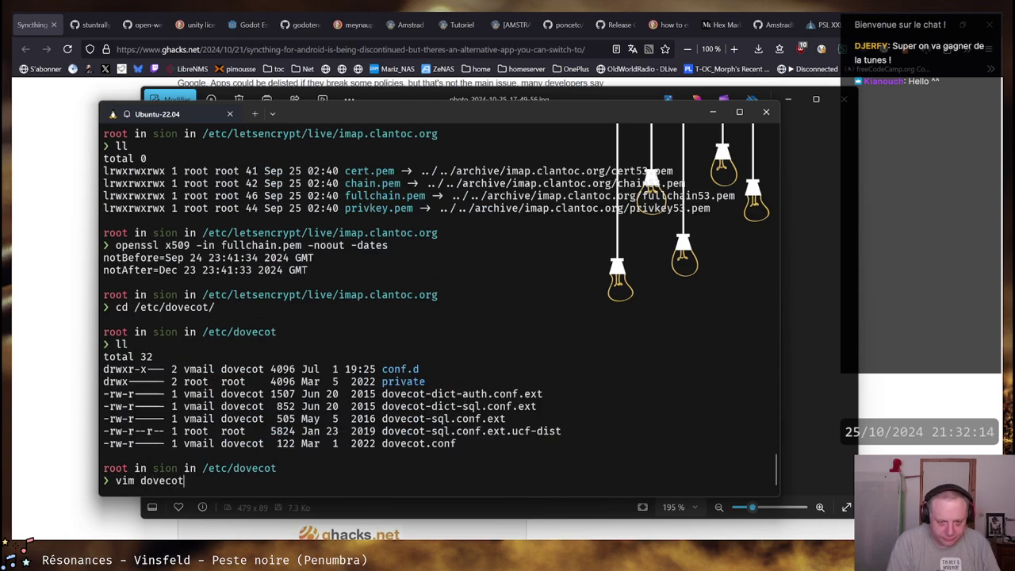
pyautogui.write('.conf')
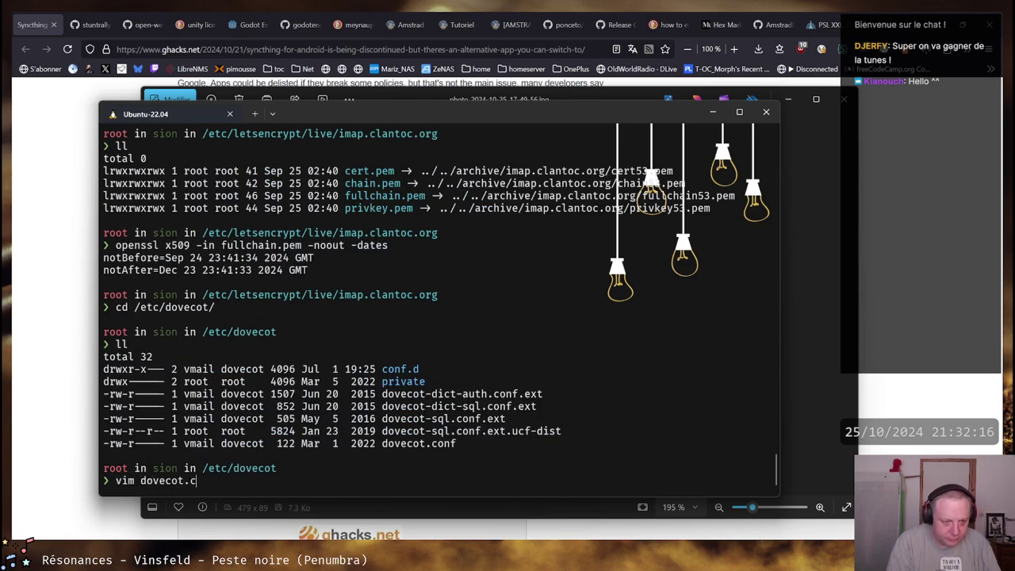
pyautogui.press('Return')
pyautogui.press('Up')
pyautogui.press('Up')
pyautogui.press('Up')
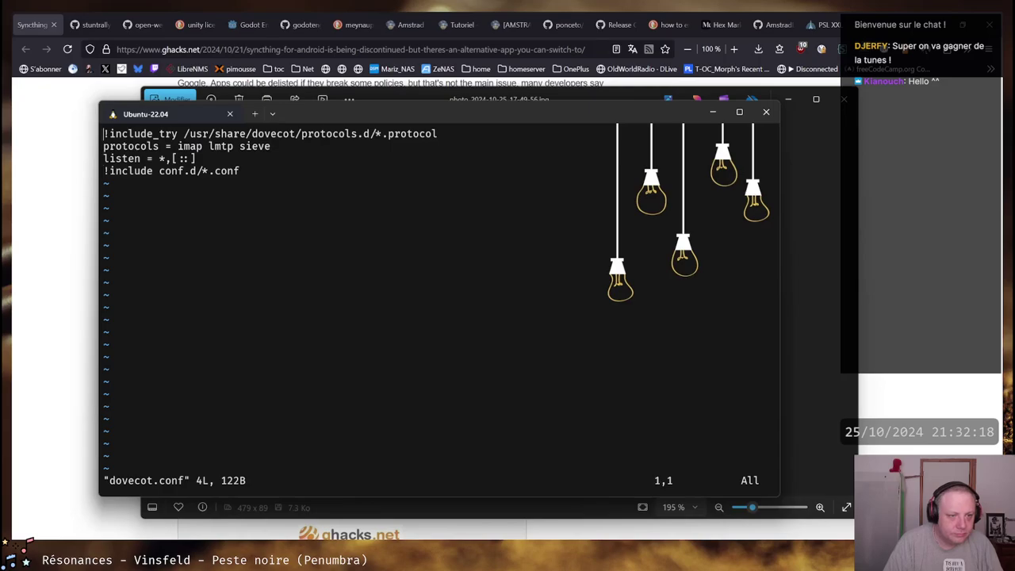
pyautogui.write(':q')
pyautogui.press('Return')
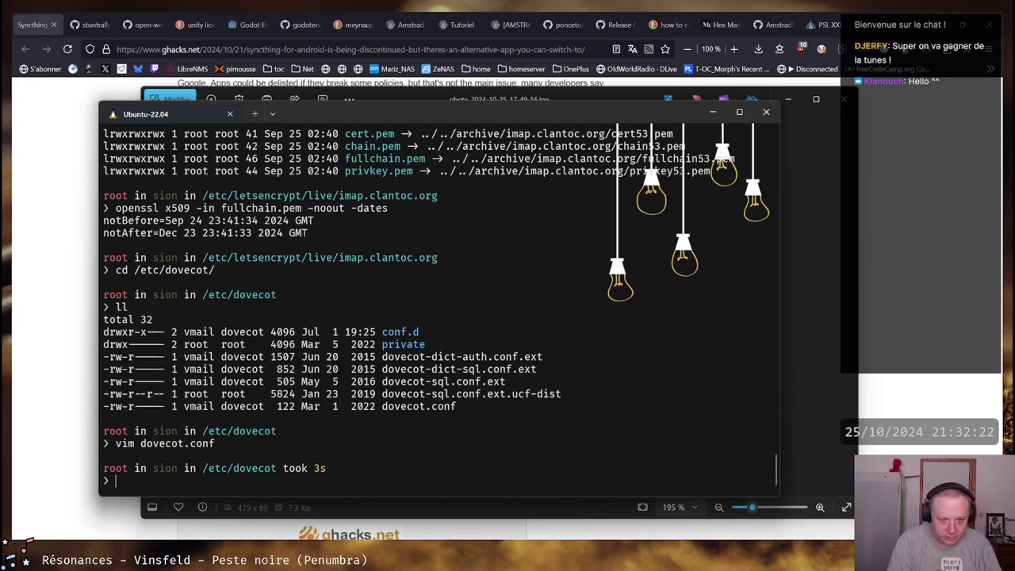
pyautogui.write('cd confd')
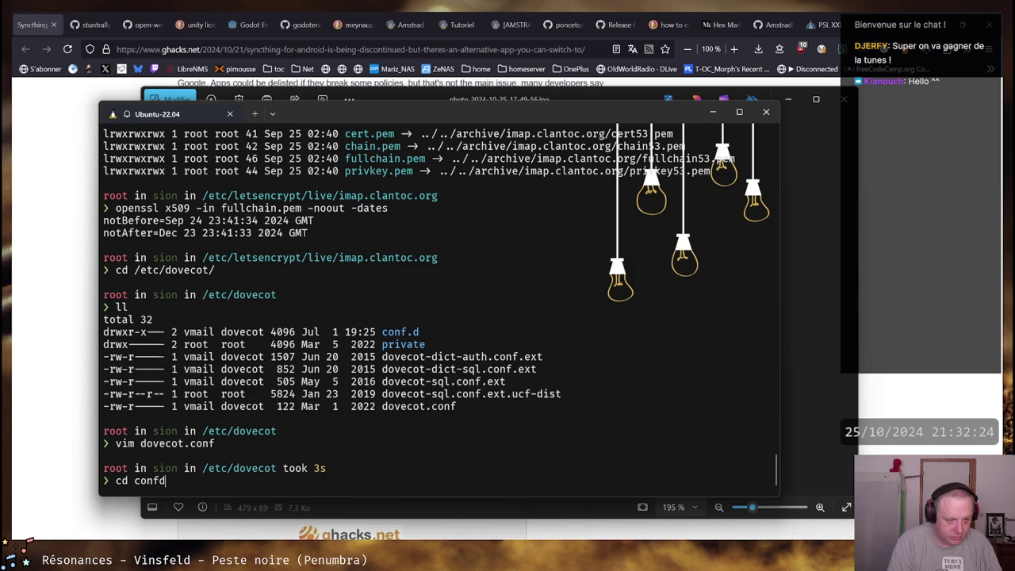
pyautogui.press('Tab')
pyautogui.press('Return')
pyautogui.write('ll')
pyautogui.press('Return')
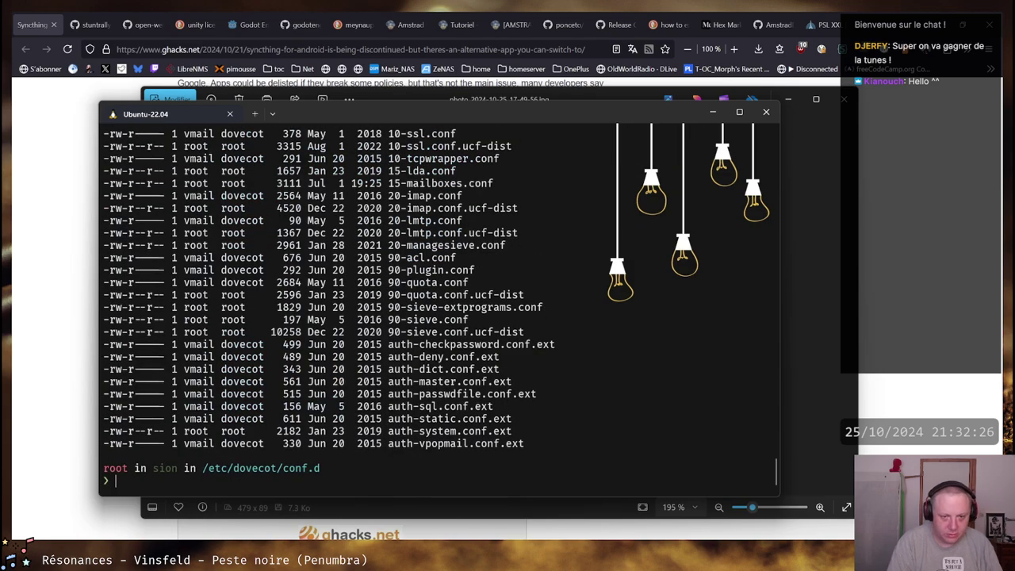
pyautogui.scroll(7, 450, 342)
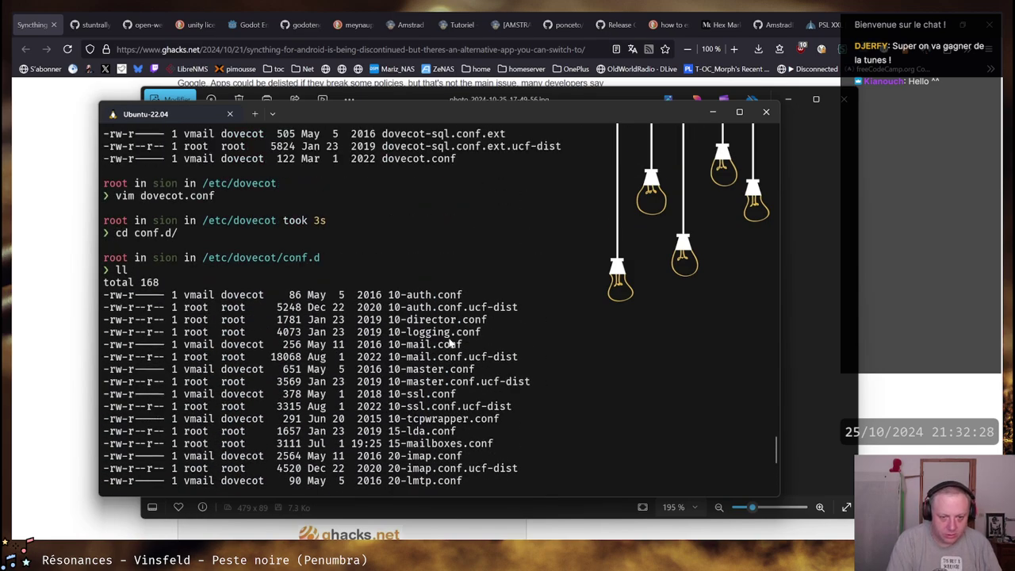
pyautogui.write('vim 120')
pyautogui.press('BackSpace')
pyautogui.press('BackSpace')
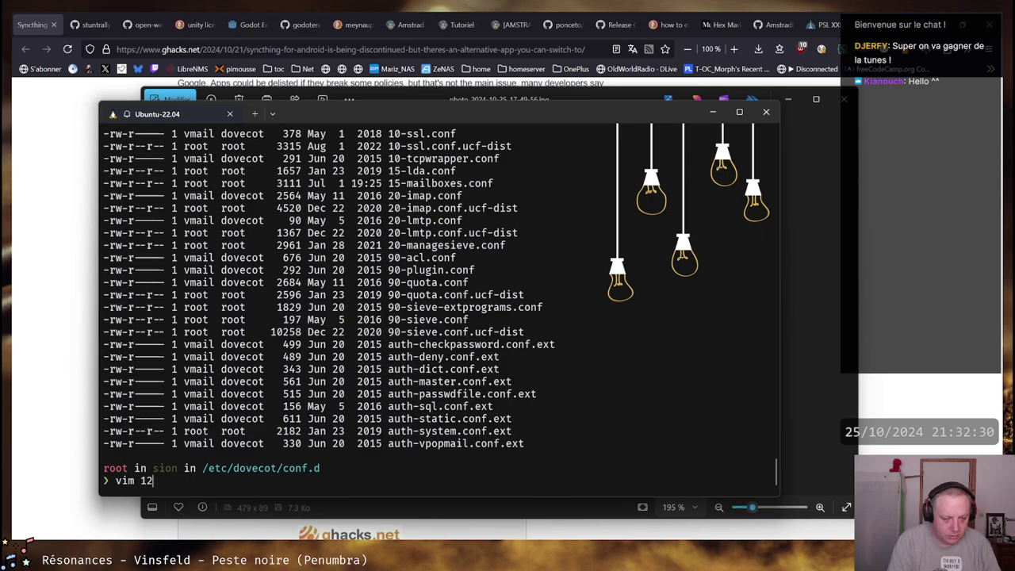
pyautogui.write('0-')
pyautogui.press('Tab')
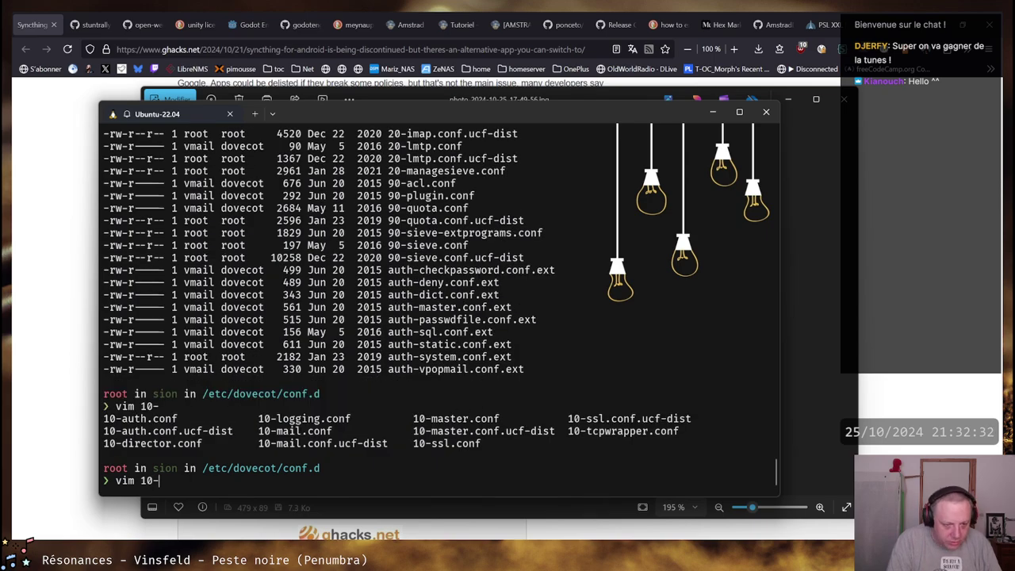
pyautogui.write('ss')
pyautogui.press('Tab')
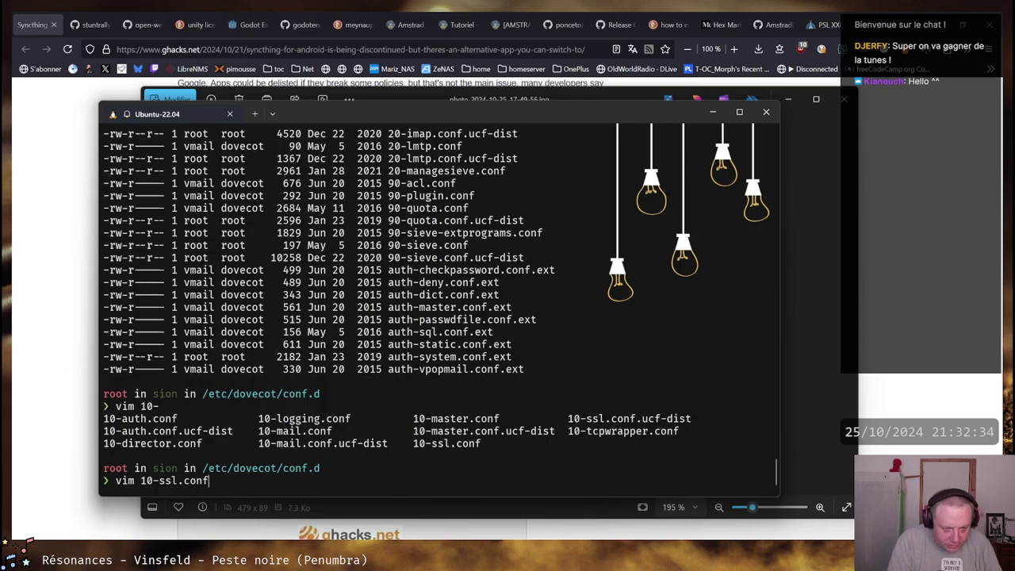
pyautogui.press('Return')
pyautogui.press('Down')
pyautogui.press('Down')
pyautogui.press('Right')
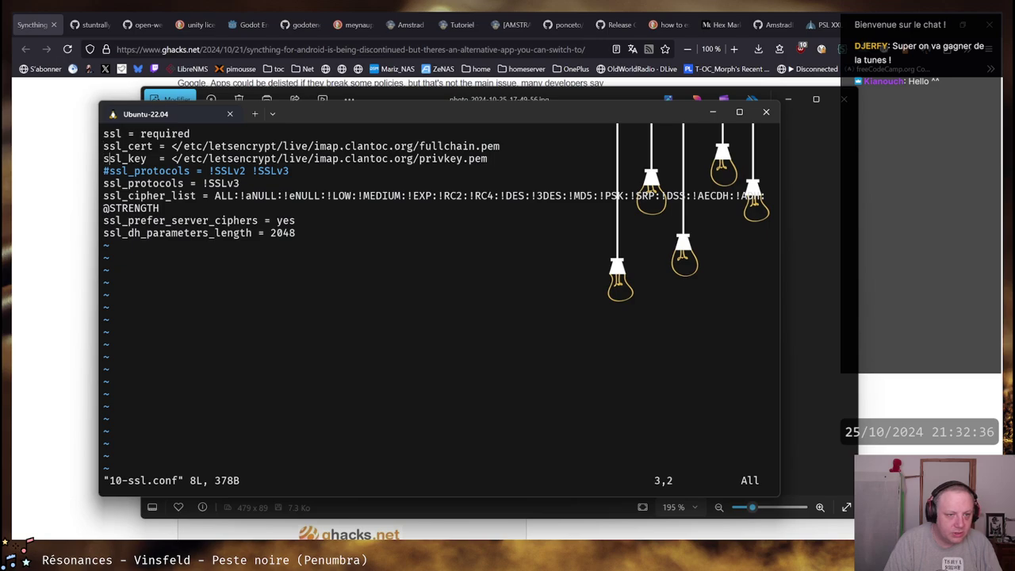
pyautogui.press('Right')
pyautogui.press('Right')
pyautogui.press('Right')
pyautogui.press('Right')
pyautogui.press('Right')
pyautogui.press('Right')
pyautogui.press('Right')
pyautogui.press('Right')
pyautogui.press('Right')
pyautogui.press('Right')
pyautogui.press('Right')
pyautogui.press('Up')
pyautogui.press('Right')
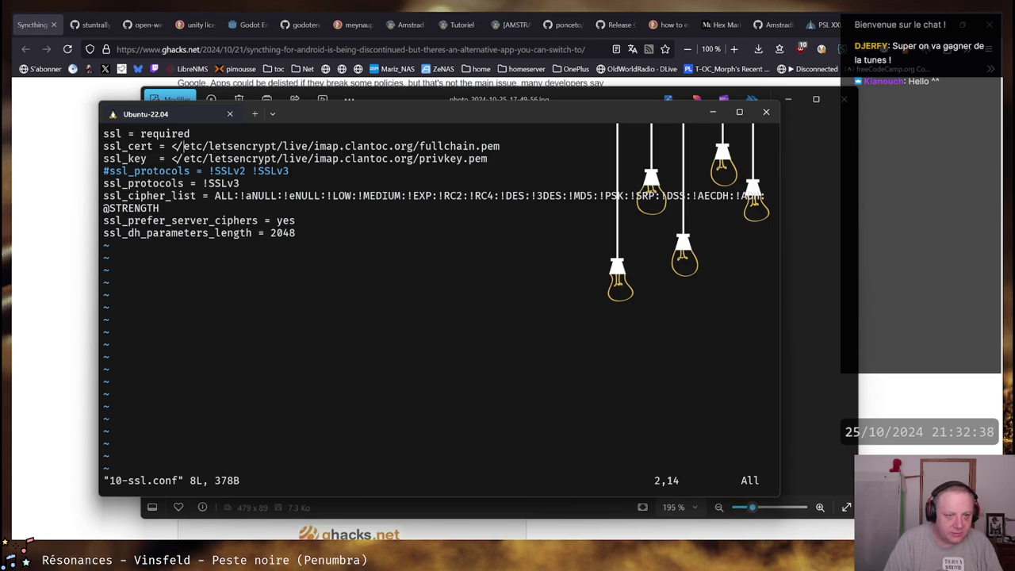
pyautogui.press('Right')
pyautogui.press('Right')
pyautogui.press('Right')
pyautogui.press('Right')
pyautogui.press('Right')
pyautogui.press('Right')
pyautogui.press('Right')
pyautogui.press('Right')
pyautogui.press('Right')
pyautogui.press('Right')
pyautogui.press('Right')
pyautogui.press('Right')
pyautogui.press('Right')
pyautogui.press('Right')
pyautogui.press('Right')
pyautogui.press('Right')
pyautogui.press('Right')
pyautogui.press('Right')
pyautogui.press('Right')
pyautogui.press('Right')
pyautogui.press('Right')
pyautogui.press('Right')
pyautogui.press('Right')
pyautogui.press('Right')
pyautogui.press('Right')
pyautogui.press('Right')
pyautogui.press('Right')
pyautogui.press('Right')
pyautogui.press('Right')
pyautogui.press('Right')
pyautogui.press('Right')
pyautogui.press('Right')
pyautogui.press('Right')
pyautogui.press('Right')
pyautogui.press('Down')
pyautogui.press('Left')
pyautogui.press('Left')
pyautogui.press('Left')
pyautogui.press('Left')
pyautogui.press('Left')
pyautogui.press('Left')
pyautogui.press('Left')
pyautogui.press('Left')
pyautogui.press('Left')
pyautogui.press('Left')
pyautogui.press('Left')
pyautogui.press('Left')
pyautogui.press('Left')
pyautogui.press('Left')
pyautogui.press('Left')
pyautogui.press('Left')
pyautogui.press('Left')
pyautogui.press('Left')
pyautogui.press('Left')
pyautogui.press('Left')
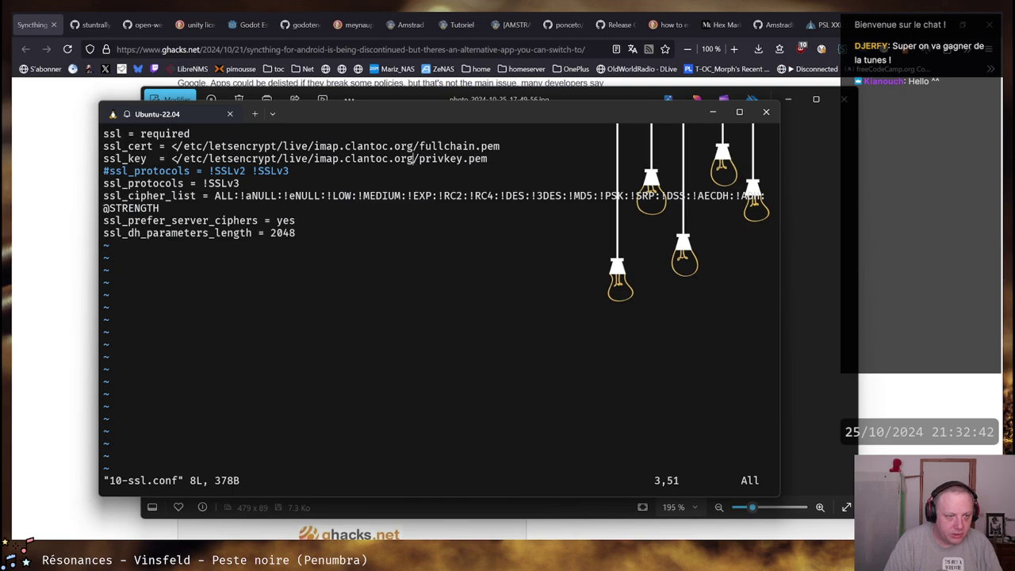
pyautogui.press('Left')
pyautogui.press('Left')
pyautogui.press('Left')
pyautogui.press('Left')
pyautogui.press('Left')
pyautogui.press('Left')
pyautogui.press('Left')
pyautogui.press('Left')
pyautogui.press('Left')
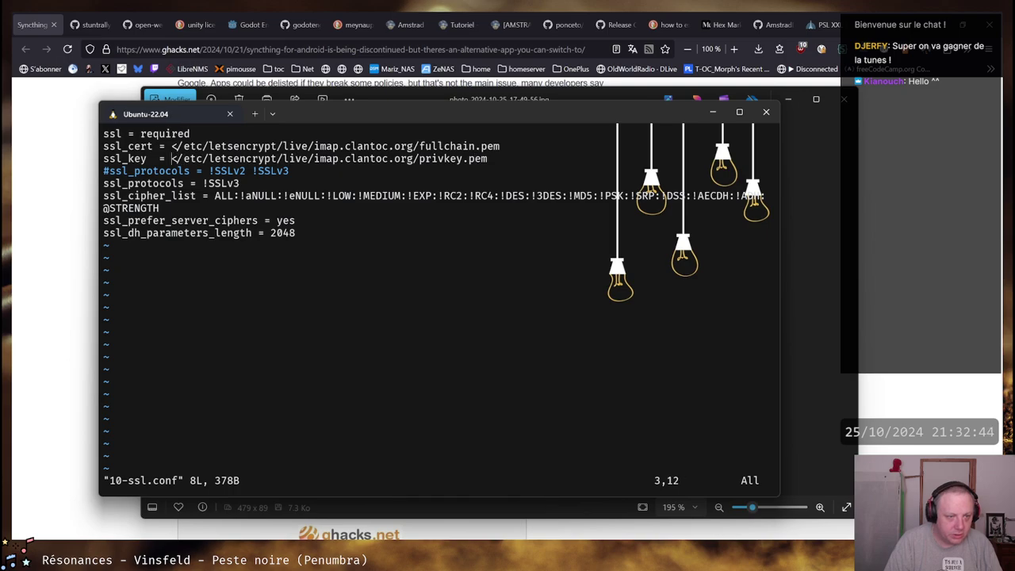
pyautogui.write(':q')
pyautogui.press('Return')
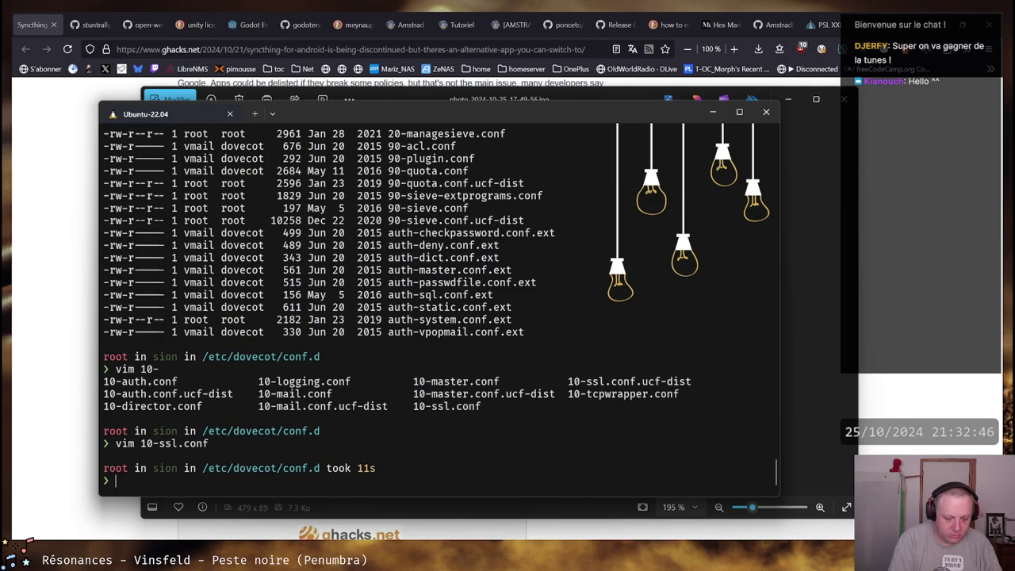
# List dovecot processes with 'ps aux |grep dovecot', then run 'systemctl restart dovecot'
pyautogui.write('ps aux |grep dove')
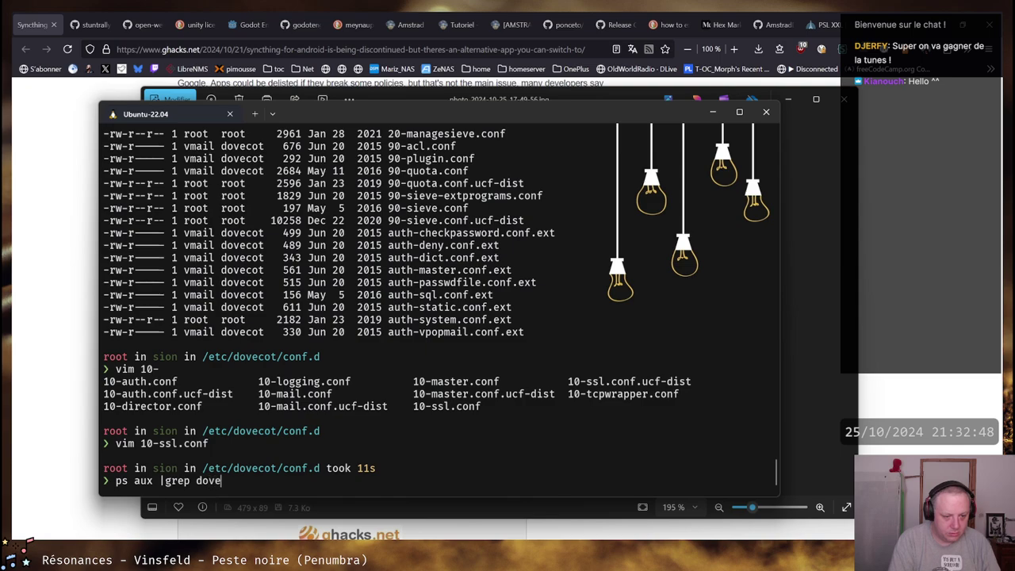
pyautogui.write('cot')
pyautogui.press('Return')
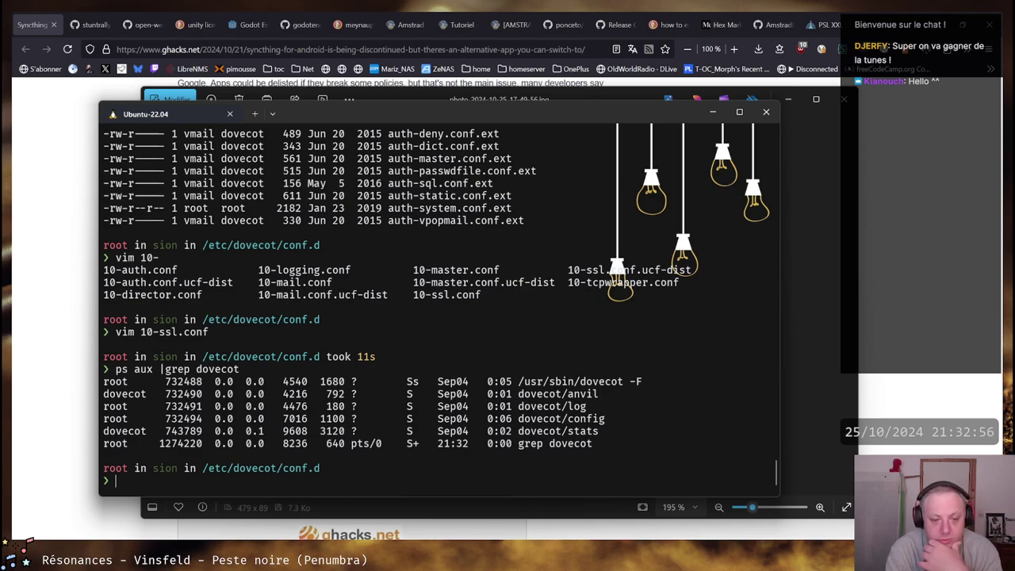
pyautogui.write('systemctlk')
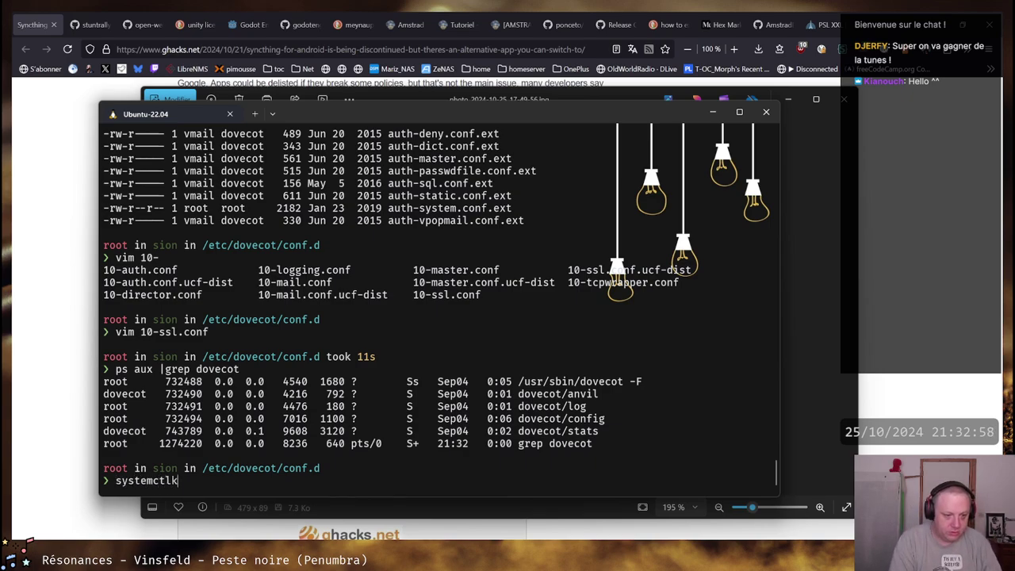
pyautogui.press('BackSpace')
pyautogui.press('BackSpace')
pyautogui.press('BackSpace')
pyautogui.write('tl ')
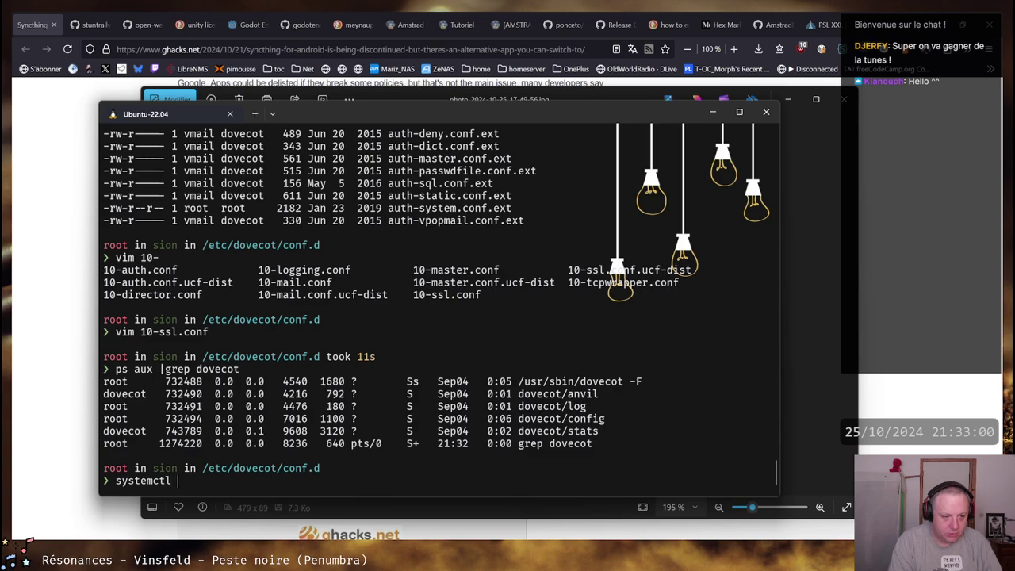
pyautogui.write('restart doveco')
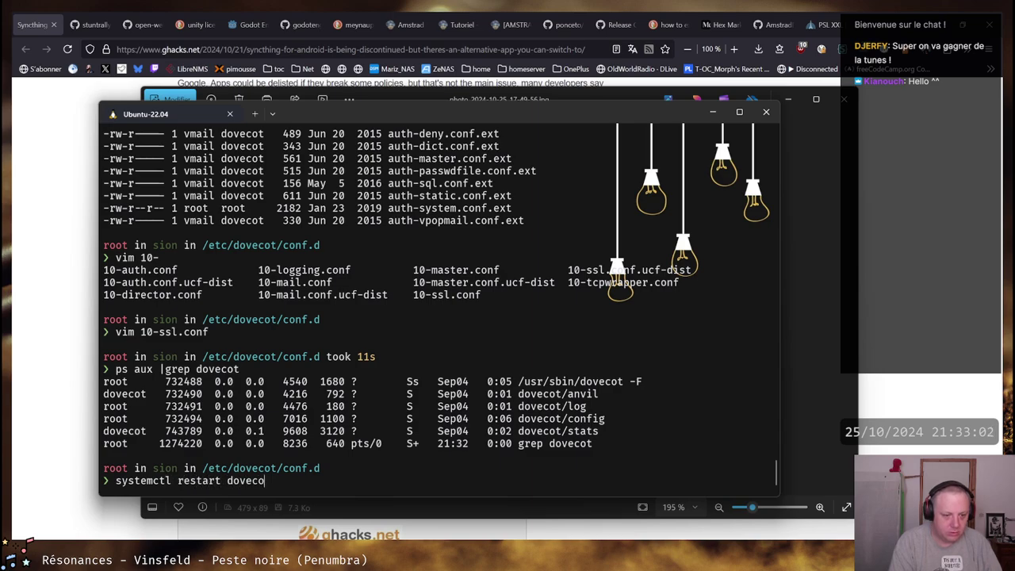
pyautogui.write('t')
pyautogui.press('Return')
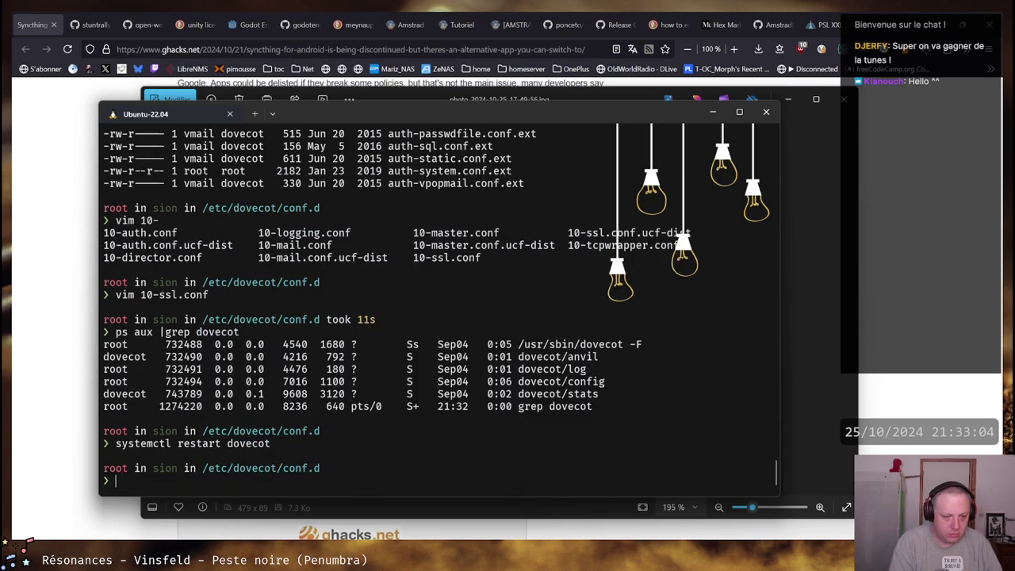
# Read the latest journalctl -u dovecot entries: restart at 21:33:06 as v2.3.13, only obsolete 10-ssl.conf warnings
pyautogui.write('journalt')
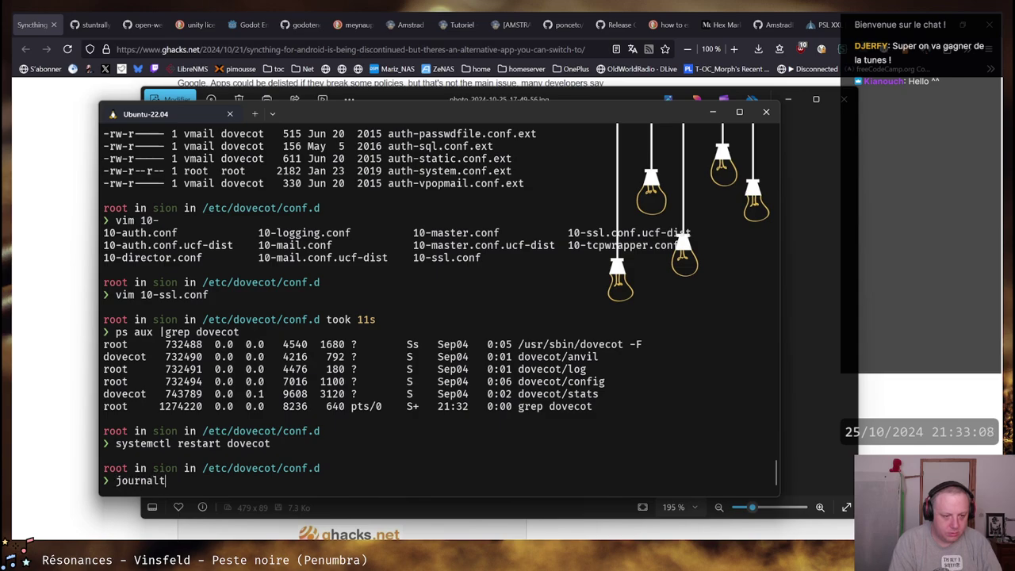
pyautogui.press('BackSpace')
pyautogui.write('ct')
pyautogui.write('l -u dovecot')
pyautogui.press('Return')
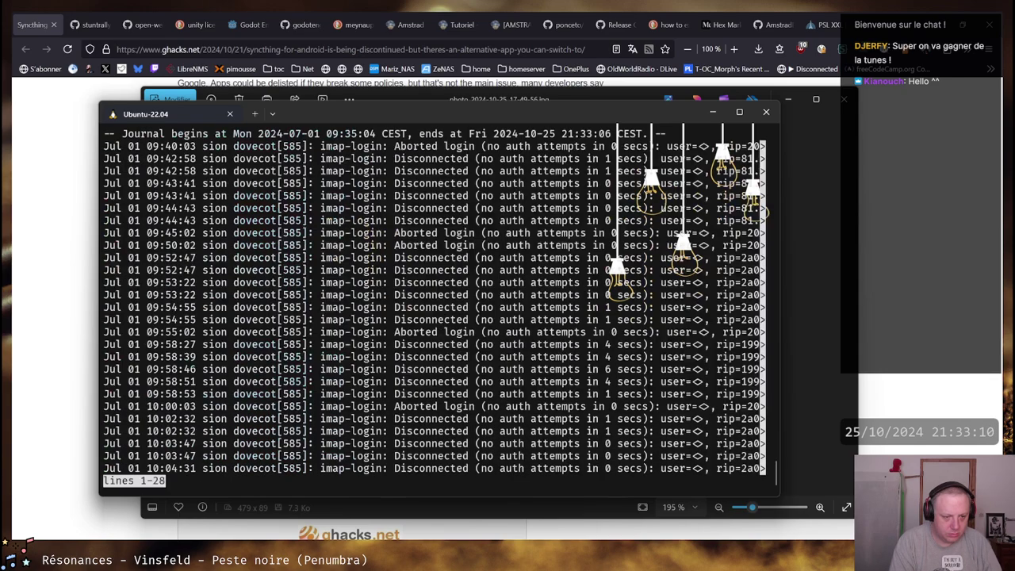
pyautogui.hotkey('shift', 'g')
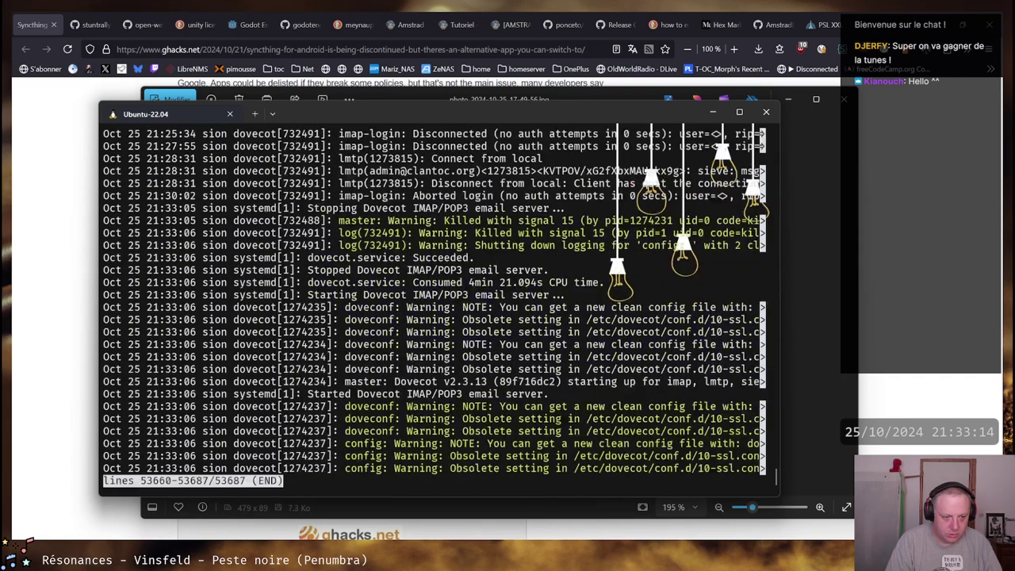
pyautogui.press('Right')
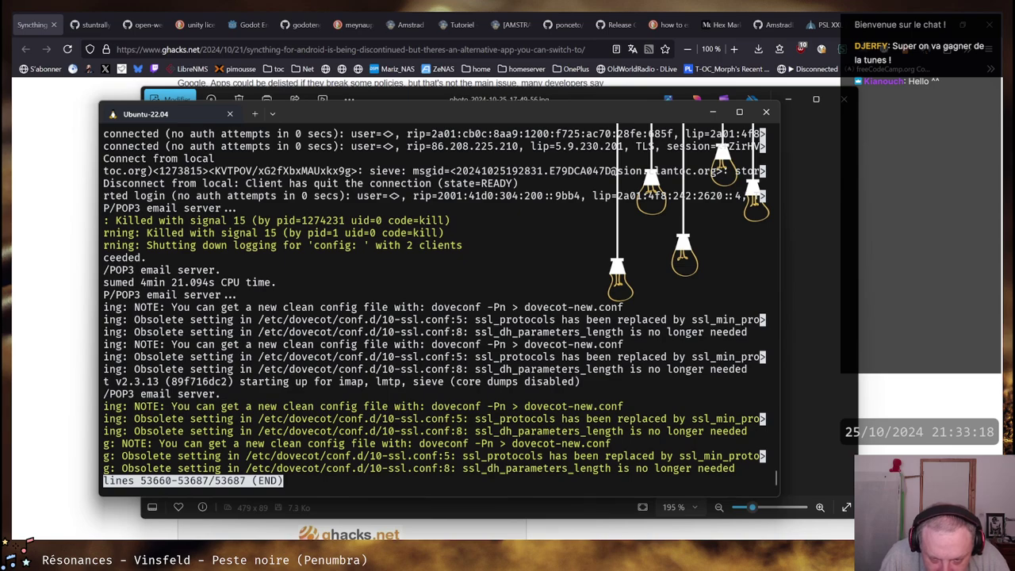
pyautogui.press('Right')
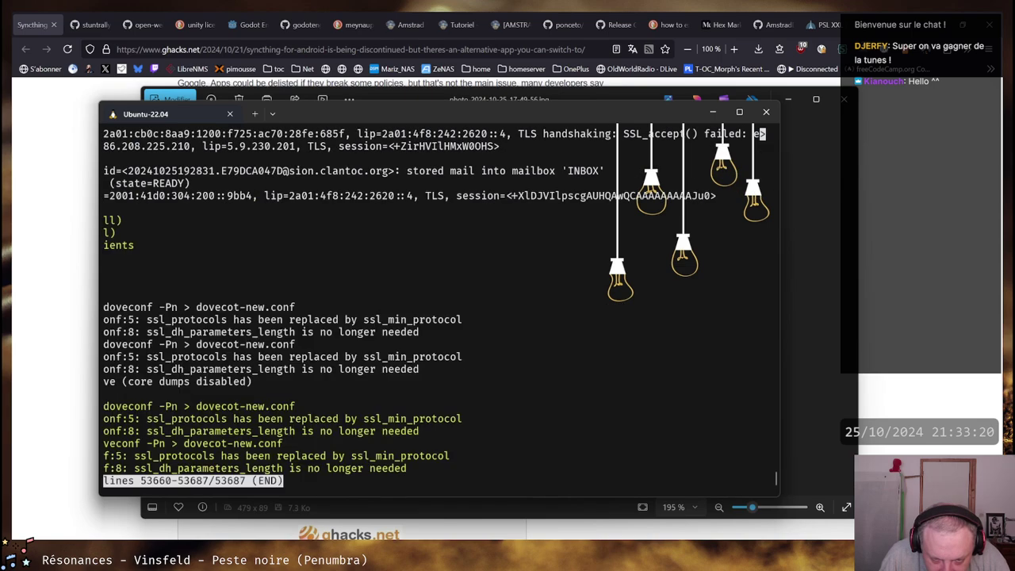
pyautogui.press('Left')
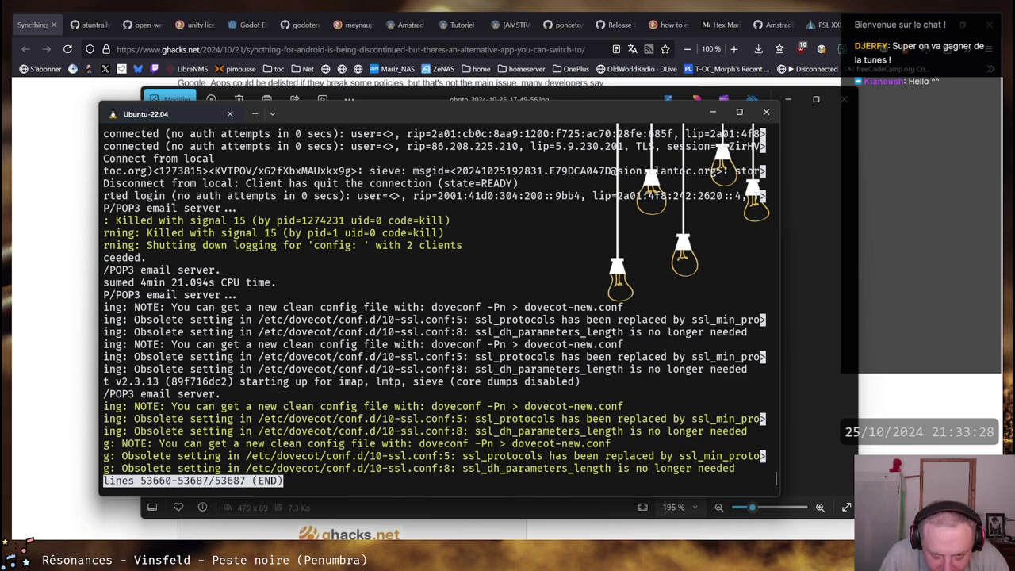
pyautogui.press('Left')
pyautogui.press('Left')
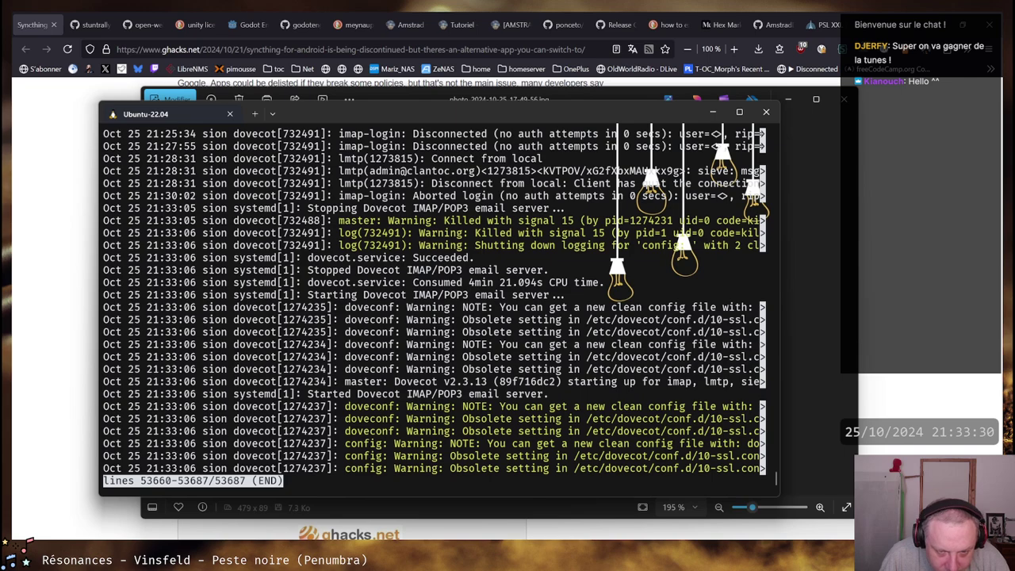
pyautogui.press('Left')
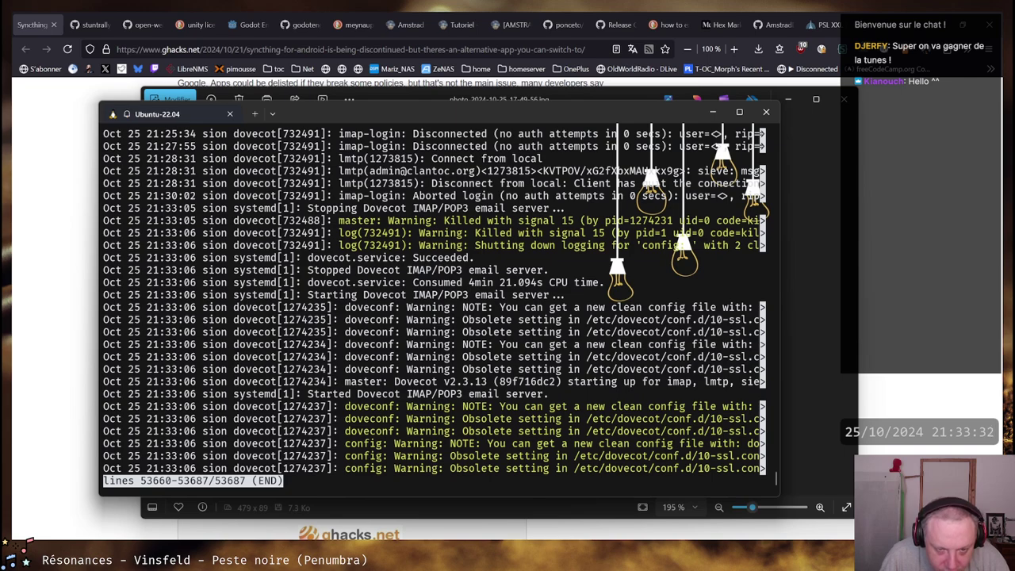
# Log out and re-run the openssl check: imap.clantoc.org:993 serves the R11 certificate, valid Sep 24 to Dec 23 2024
pyautogui.press('q')
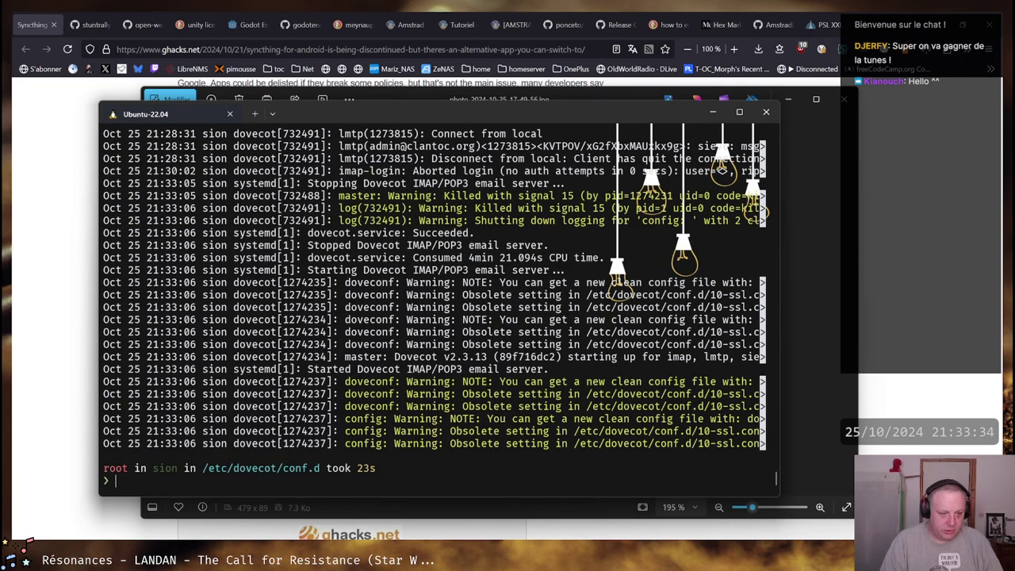
pyautogui.hotkey('ctrl', 'd')
pyautogui.press('Up')
pyautogui.press('Up')
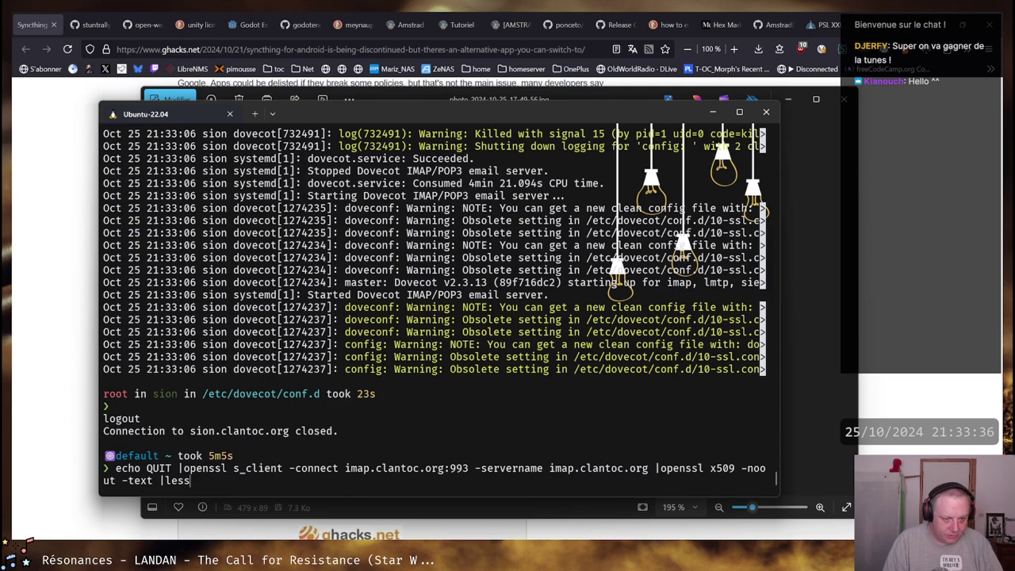
pyautogui.press('Return')
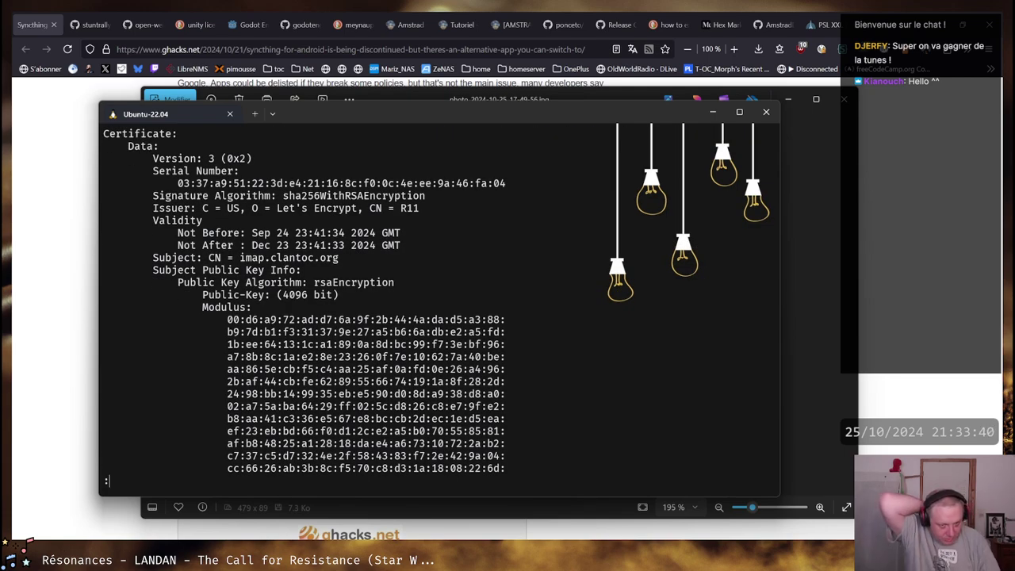
pyautogui.press('q')
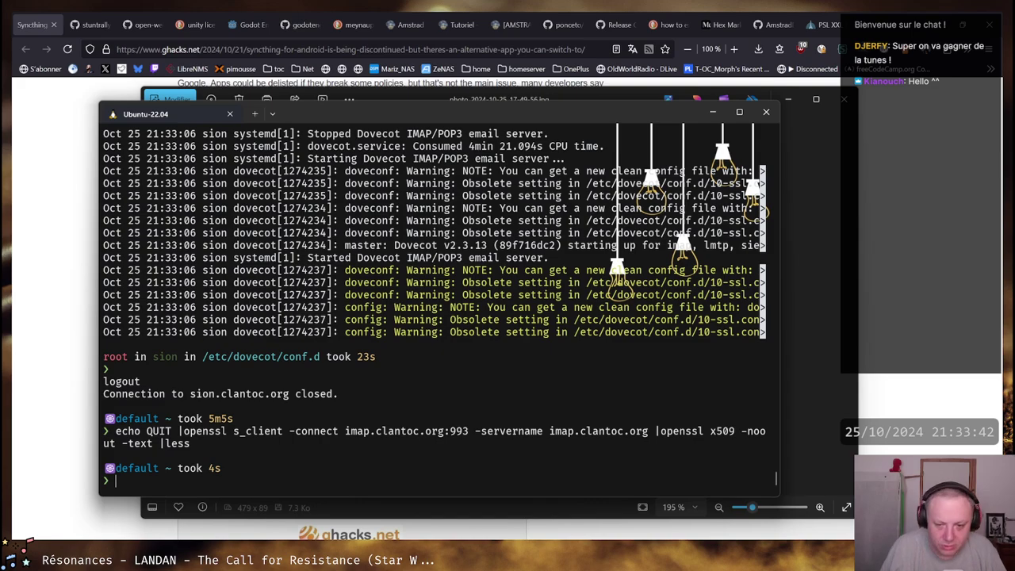
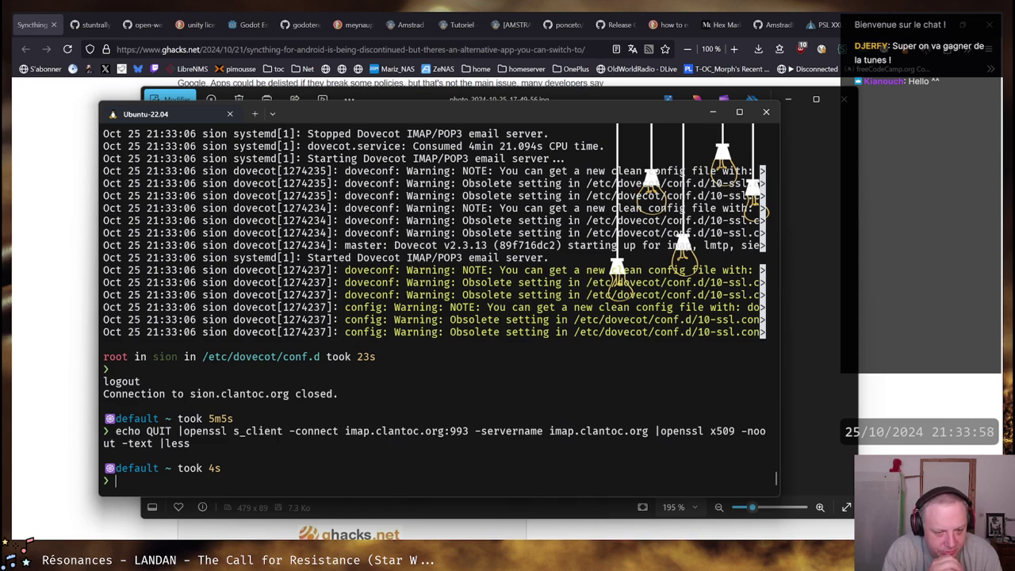
# Log back into the sion server by rerunning the earlier ssh command
pyautogui.write('cd ')
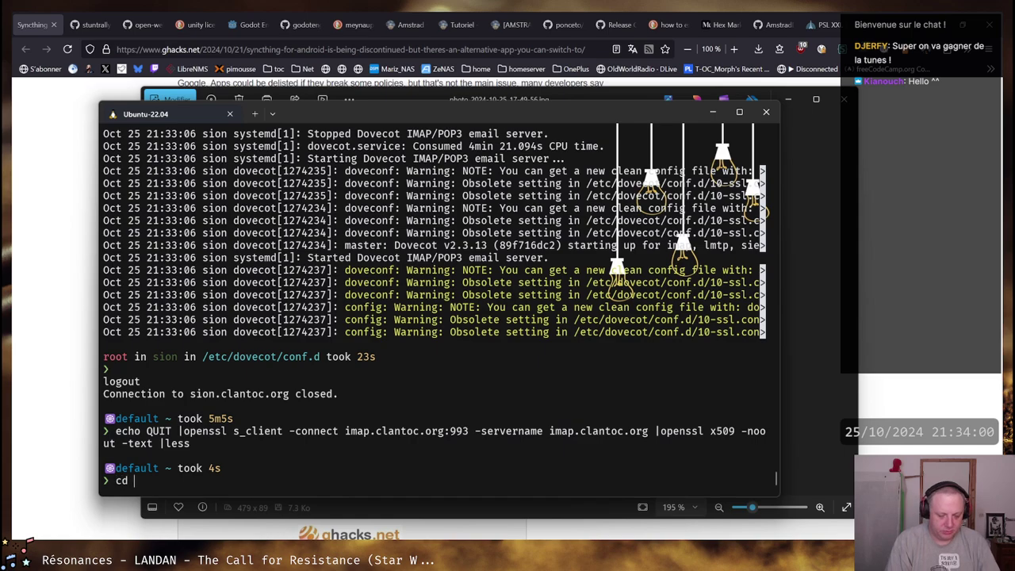
pyautogui.write('/et')
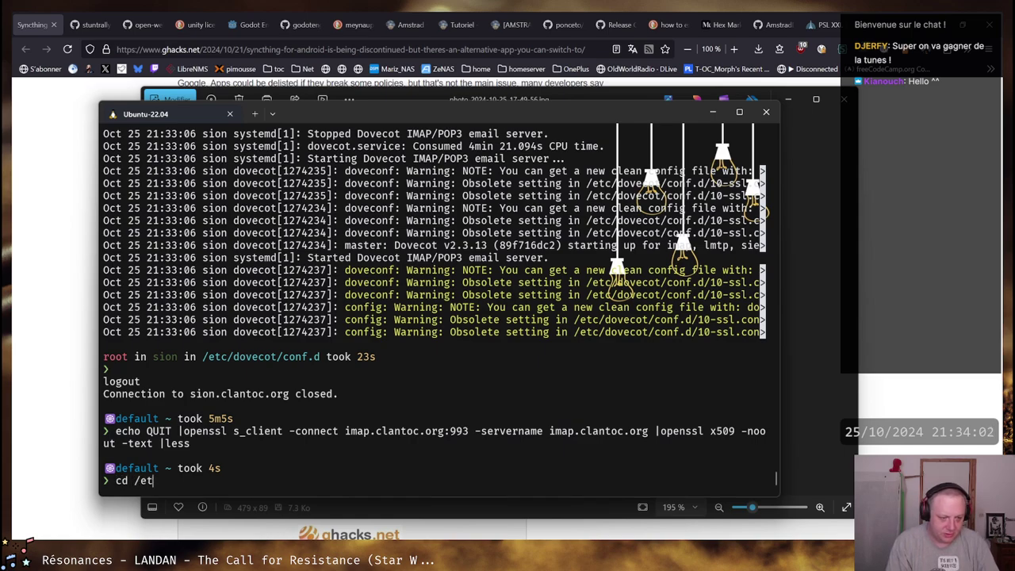
pyautogui.write('c/lets')
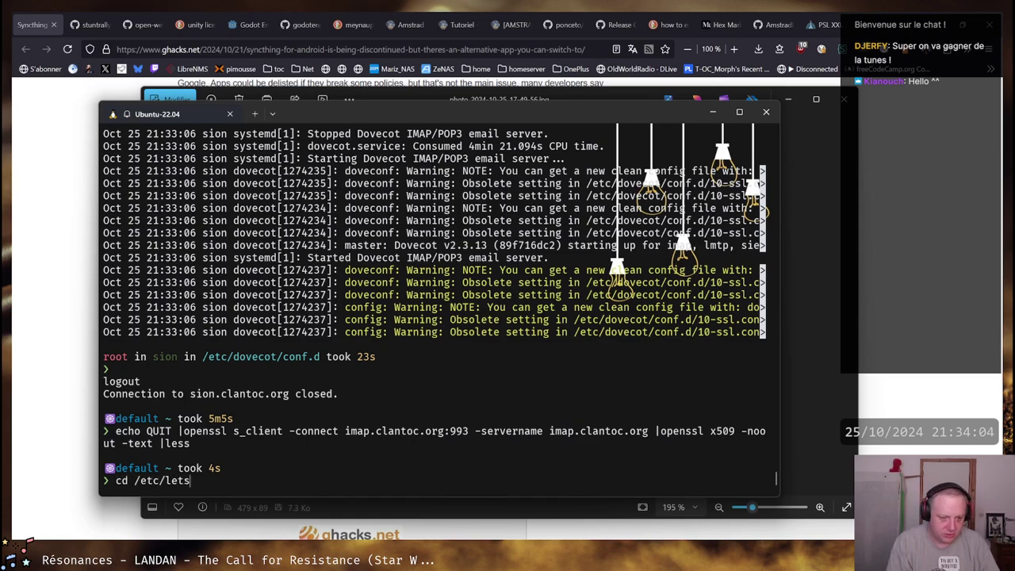
pyautogui.press('BackSpace')
pyautogui.press('BackSpace')
pyautogui.press('BackSpace')
pyautogui.press('BackSpace')
pyautogui.press('BackSpace')
pyautogui.press('BackSpace')
pyautogui.press('BackSpace')
pyautogui.press('BackSpace')
pyautogui.press('BackSpace')
pyautogui.press('BackSpace')
pyautogui.press('BackSpace')
pyautogui.press('BackSpace')
pyautogui.press('Up')
pyautogui.press('Up')
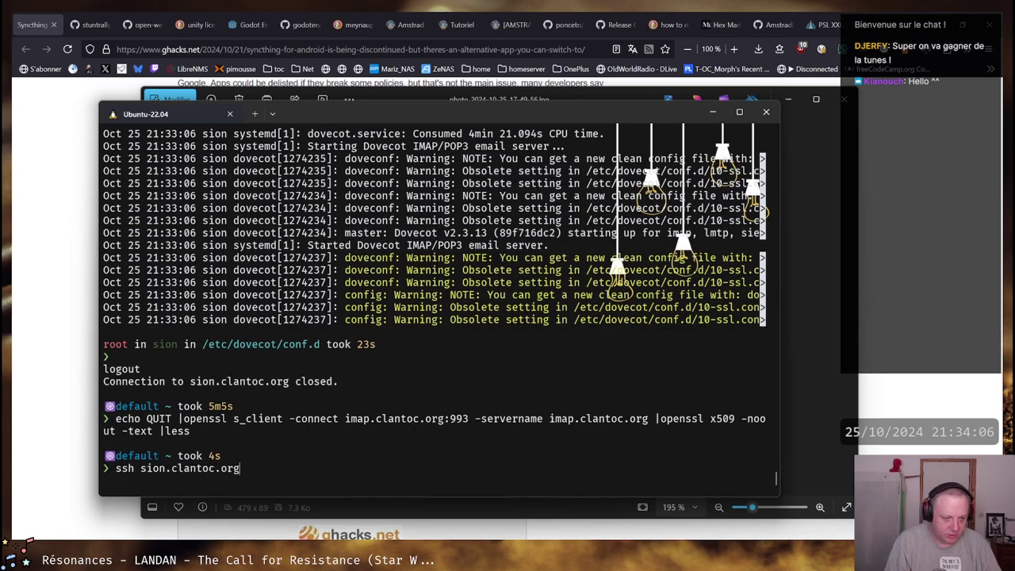
pyautogui.press('Return')
# List /etc/letsencrypt and then the renewal configuration files in /etc/letsencrypt/renewal
pyautogui.write('cd /etc/letsencrypt/')
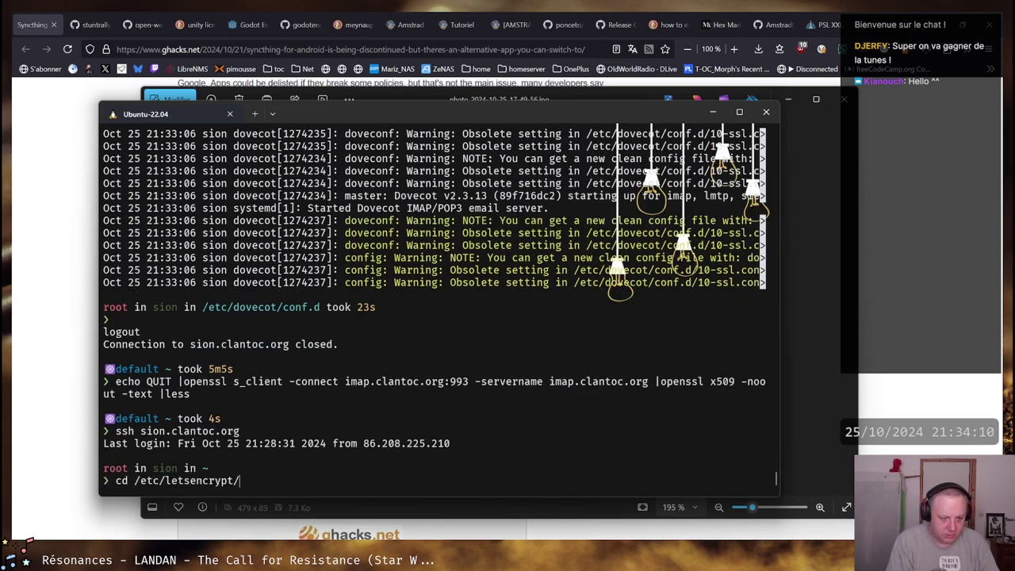
pyautogui.press('Return')
pyautogui.write('ll')
pyautogui.press('Return')
pyautogui.write('cd renewal')
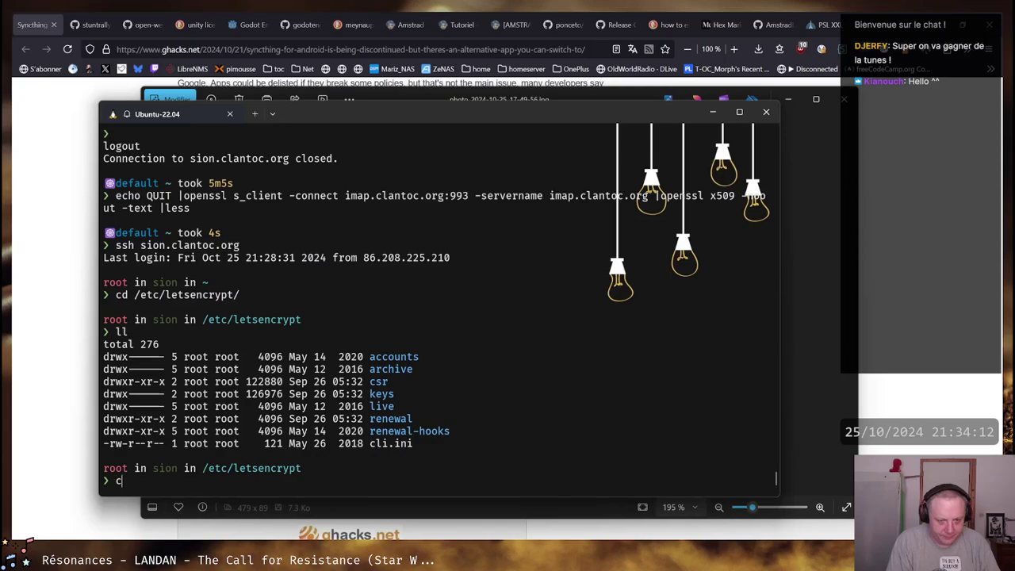
pyautogui.press('Return')
pyautogui.write('ll')
pyautogui.press('Return')
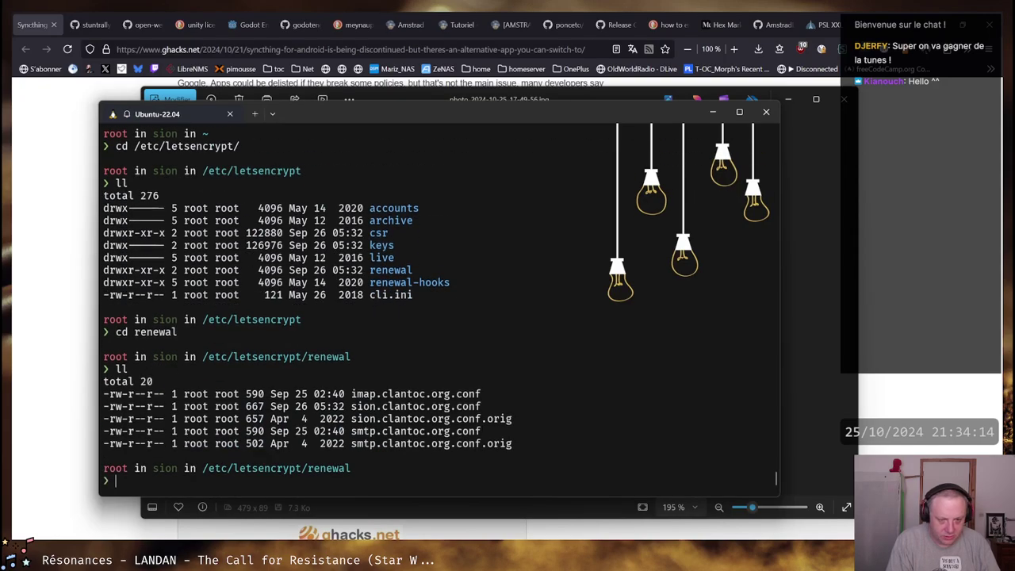
# Read imap.clantoc.org.conf in vim, including renewalparams and webroot_map, then quit with :q
pyautogui.write('vim imap.clantoc.org.conf')
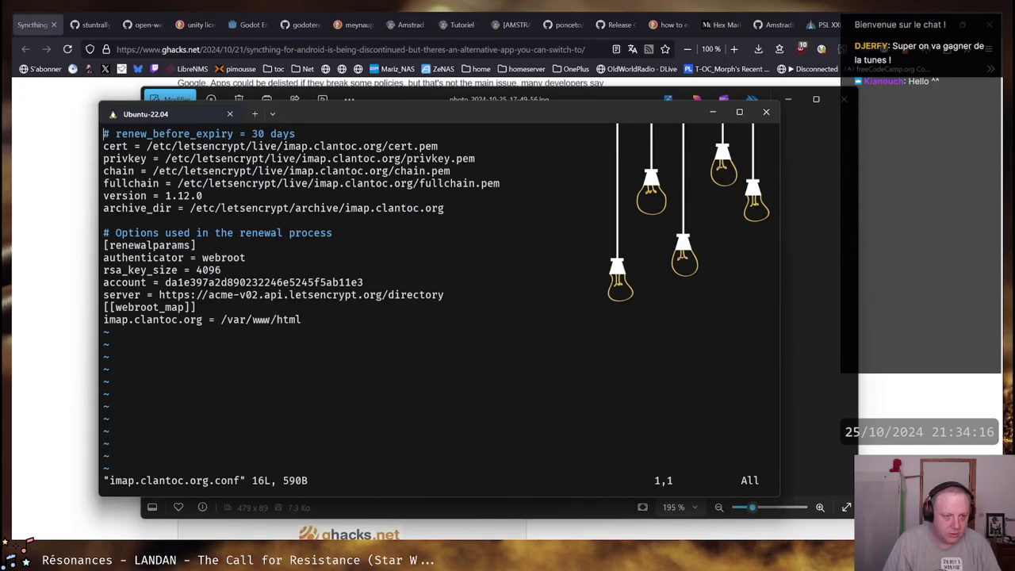
pyautogui.press('Down')
pyautogui.press('Down')
pyautogui.press('Down')
pyautogui.press('Down')
pyautogui.press('Down')
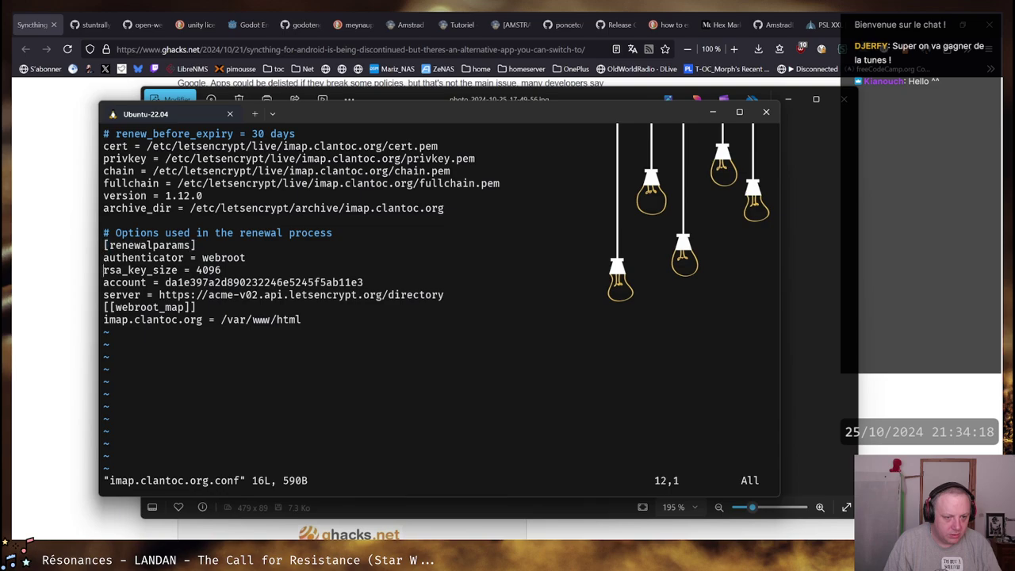
pyautogui.press('Down')
pyautogui.press('Down')
pyautogui.press('Down')
pyautogui.press('Up')
pyautogui.press('Up')
pyautogui.press('Up')
pyautogui.press('Up')
pyautogui.press('Up')
pyautogui.press('Up')
pyautogui.press('Down')
pyautogui.press('Down')
pyautogui.press('Down')
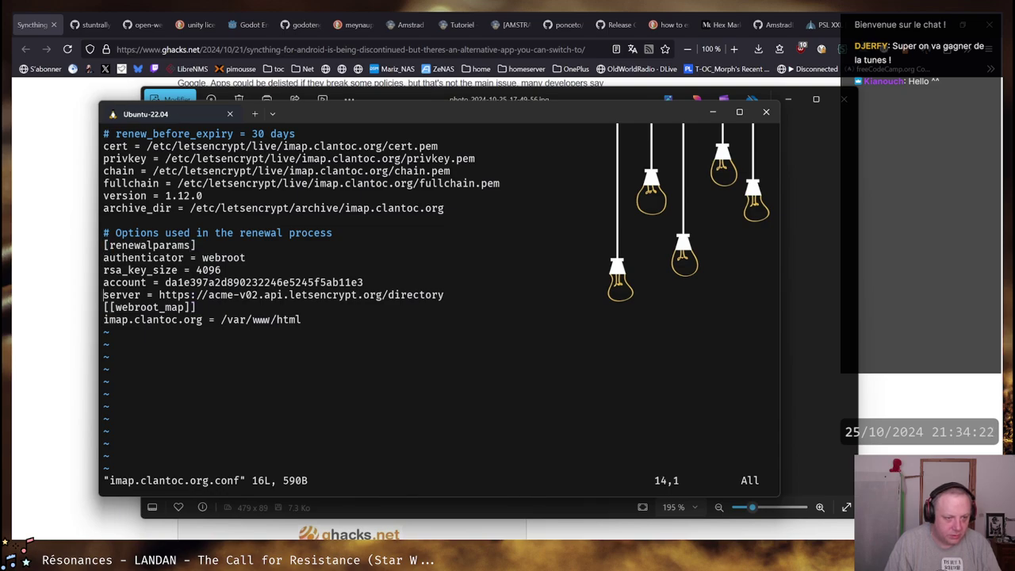
pyautogui.press('Down')
pyautogui.press('Down')
pyautogui.press('Up')
pyautogui.press('Up')
pyautogui.press('Up')
pyautogui.press('Up')
pyautogui.press('Up')
pyautogui.press('Up')
pyautogui.press('Up')
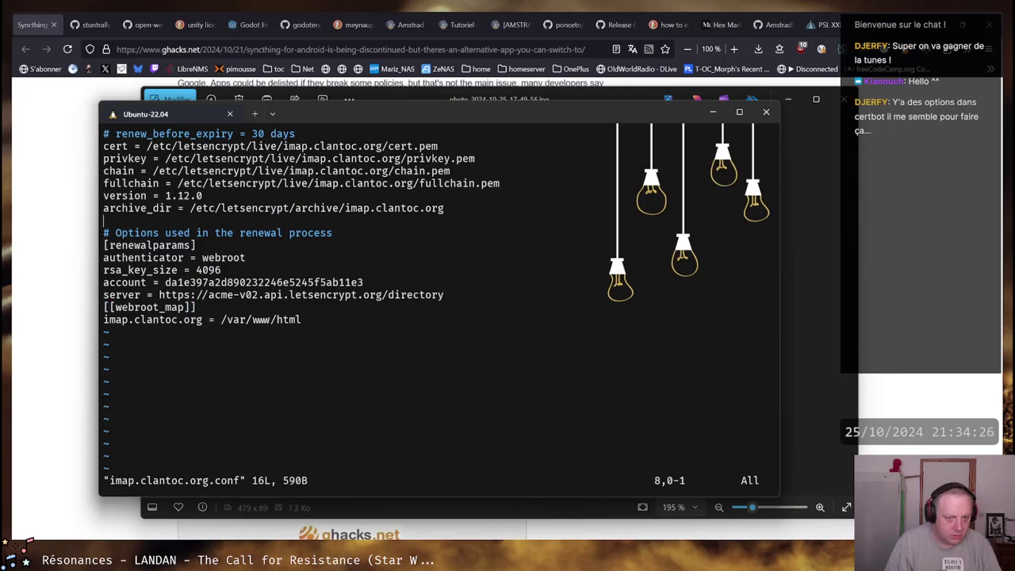
pyautogui.press('Up')
pyautogui.write(':q')
pyautogui.press('Return')
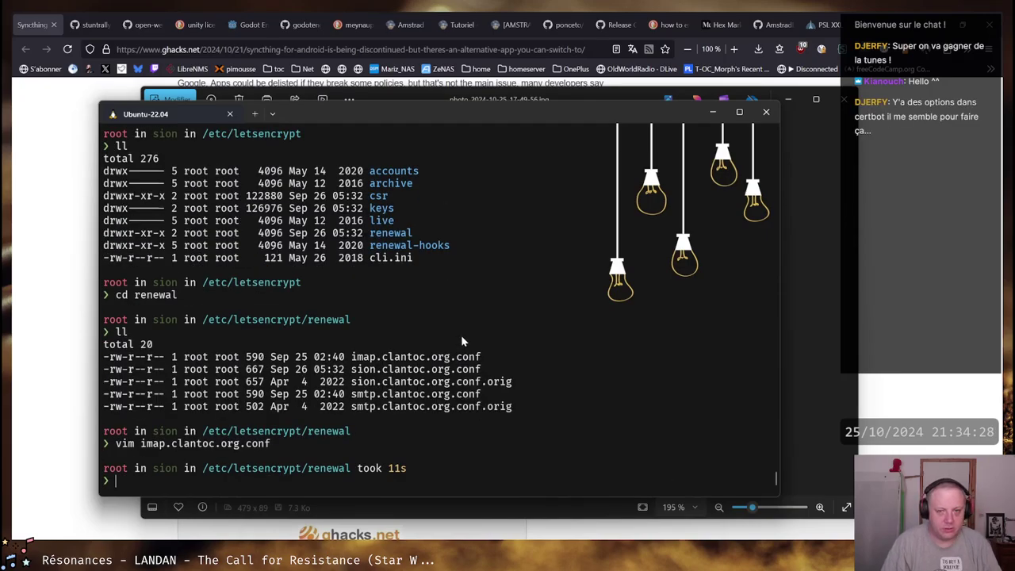
# Search a new tab for 'certbot config restart service' and view the Server Fault result
pyautogui.click(847, 24)
pyautogui.write('certbot config')
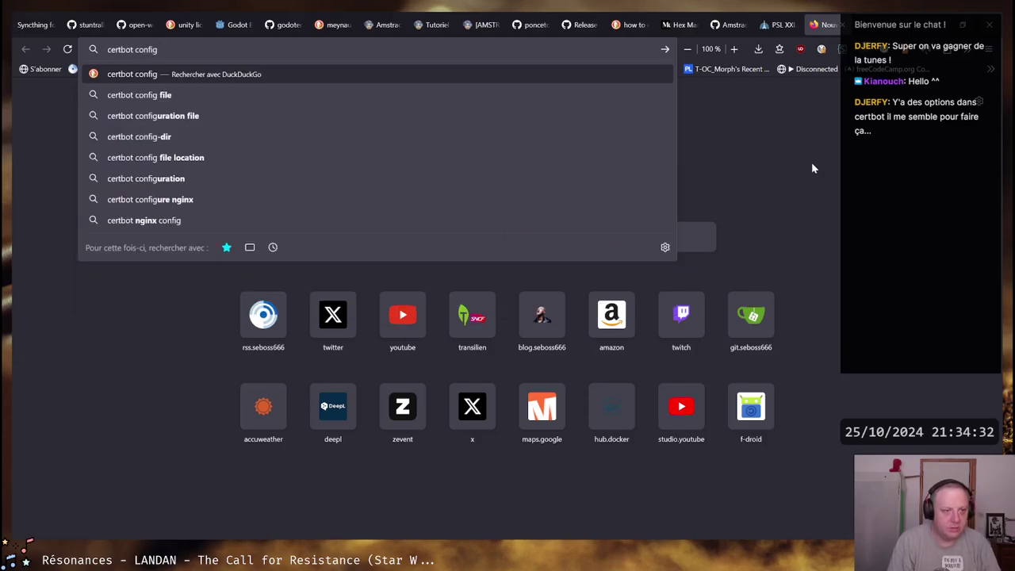
pyautogui.write(' restart cer')
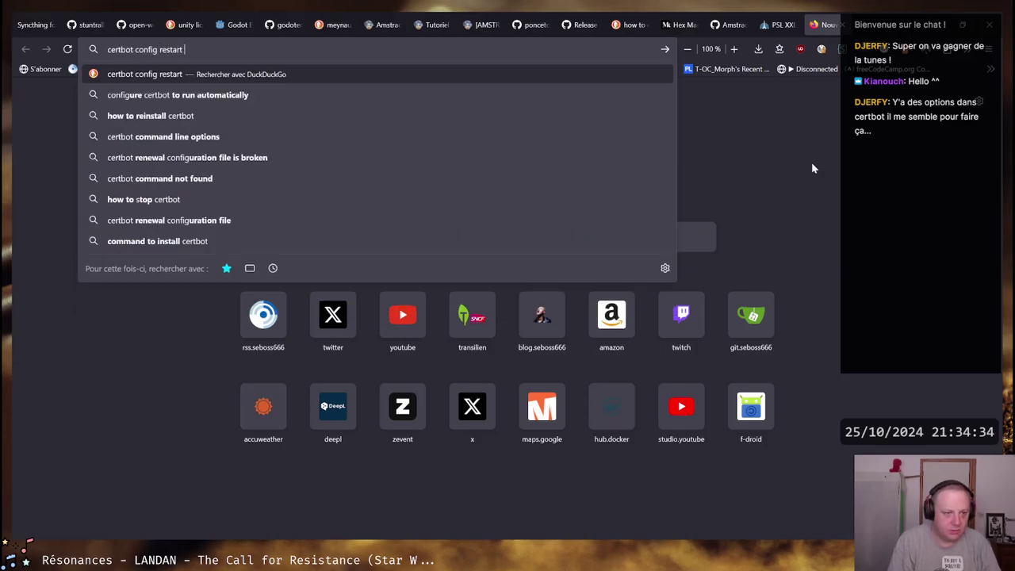
pyautogui.press('BackSpace')
pyautogui.press('BackSpace')
pyautogui.press('BackSpace')
pyautogui.write('service')
pyautogui.press('Return')
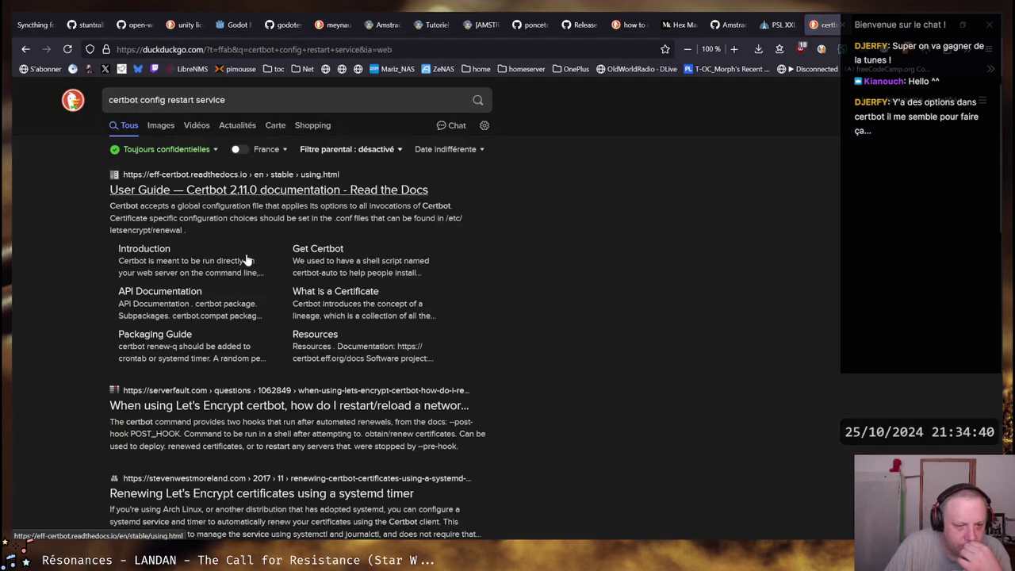
pyautogui.middleClick(243, 419)
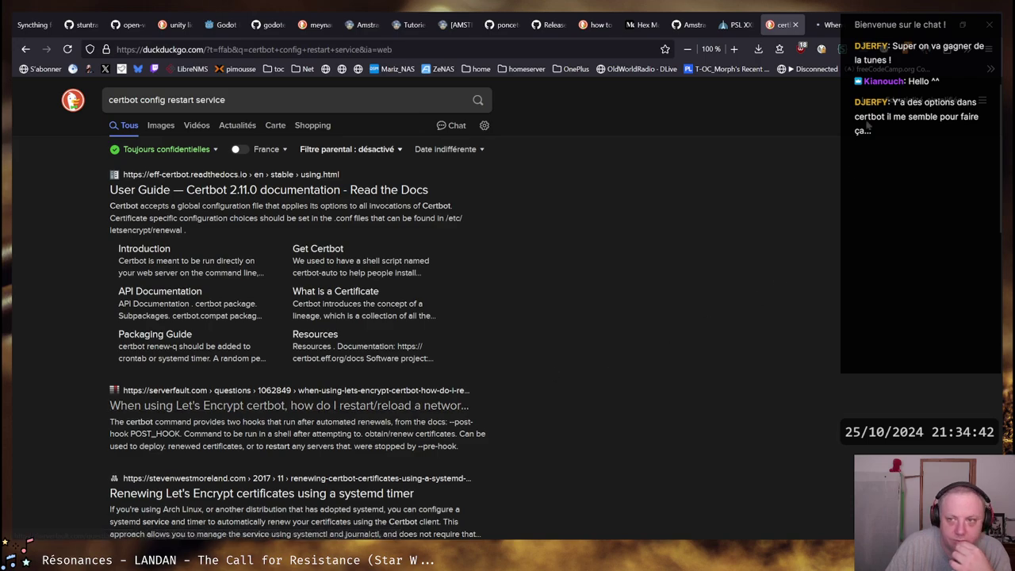
pyautogui.click(833, 26)
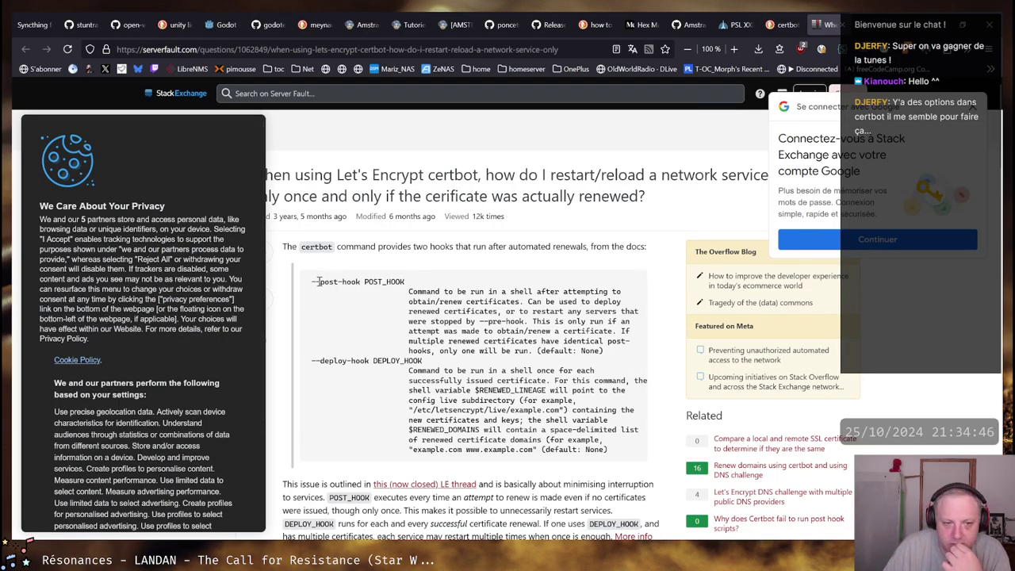
# Highlight the --post-hook option in the quoted docs and scroll down the answer
pyautogui.moveTo(311, 281); pyautogui.dragTo(361, 280)
pyautogui.scroll(-3, 515, 365)
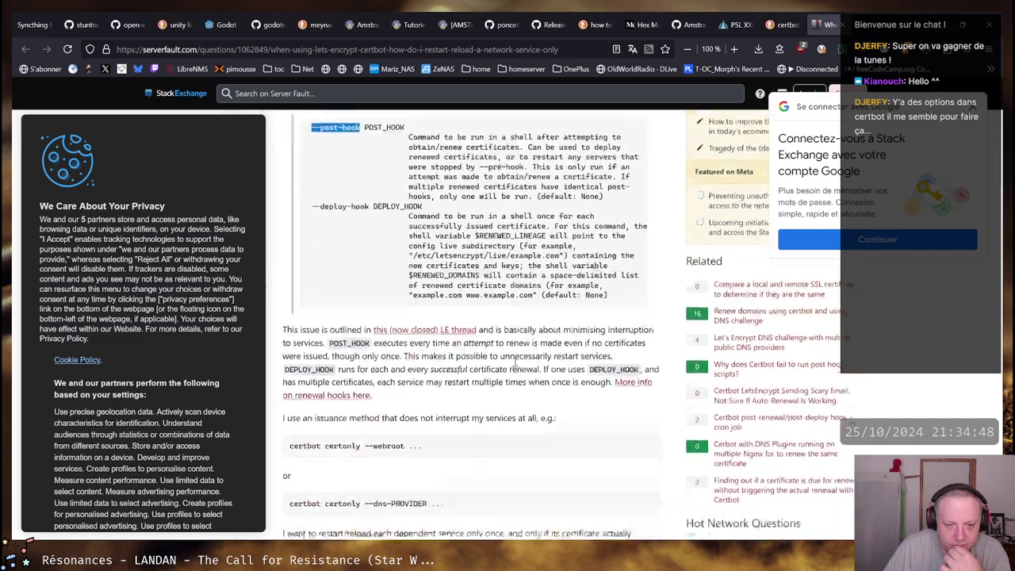
pyautogui.scroll(1, 515, 365)
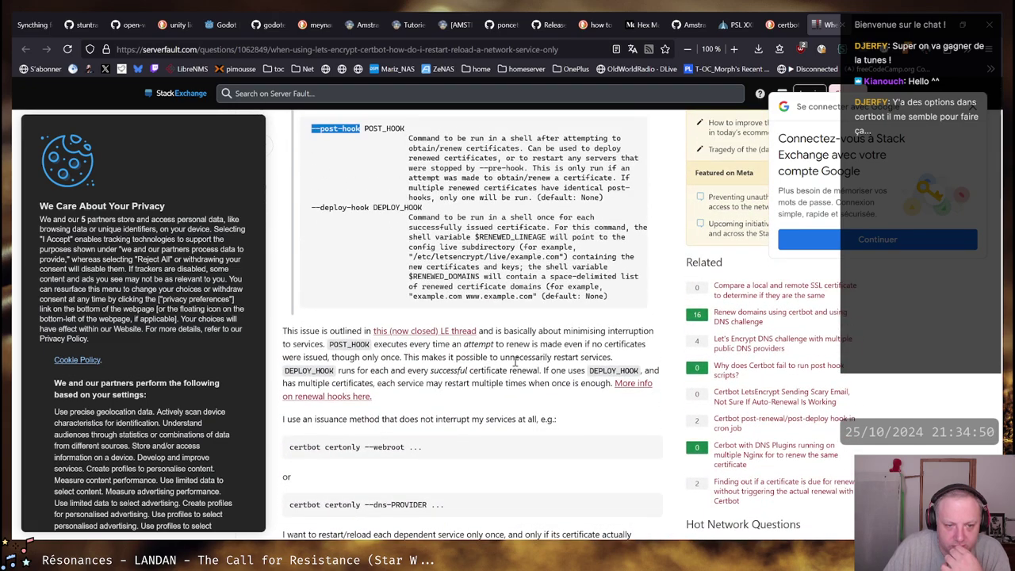
pyautogui.scroll(1, 515, 362)
pyautogui.scroll(-2, 515, 362)
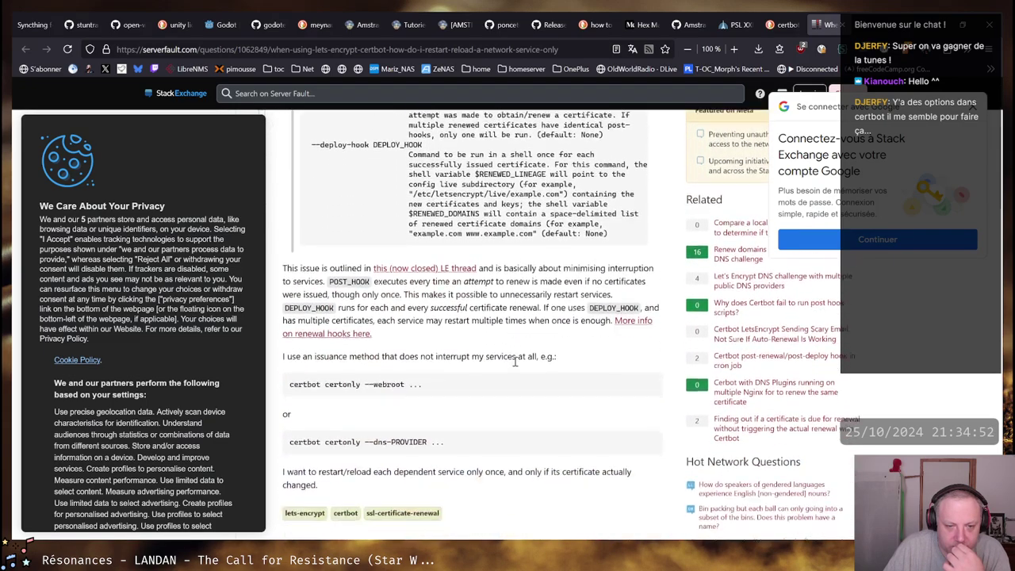
pyautogui.scroll(-2, 515, 362)
pyautogui.scroll(-2, 515, 366)
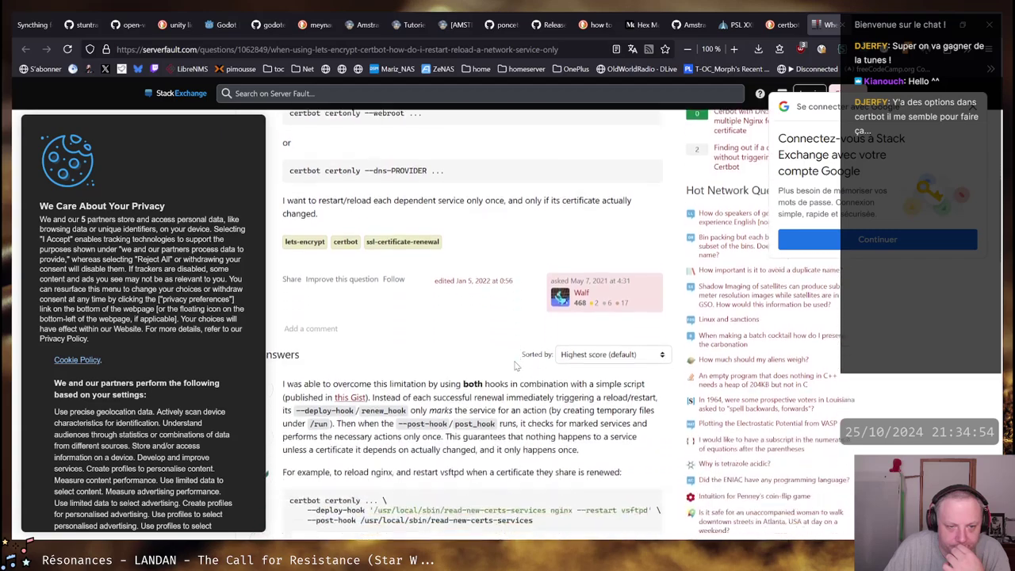
pyautogui.scroll(-2, 456, 334)
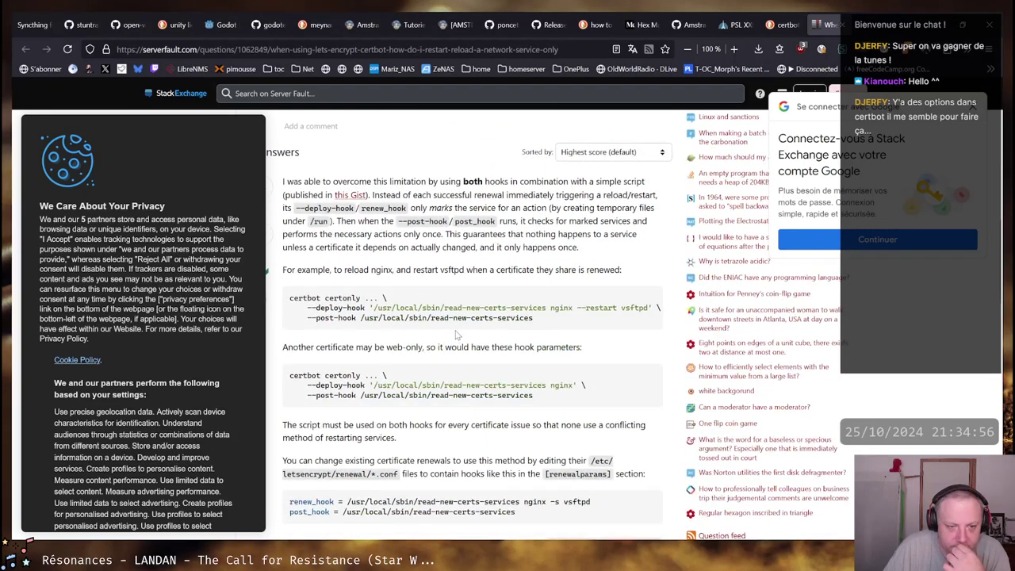
pyautogui.scroll(-2, 456, 334)
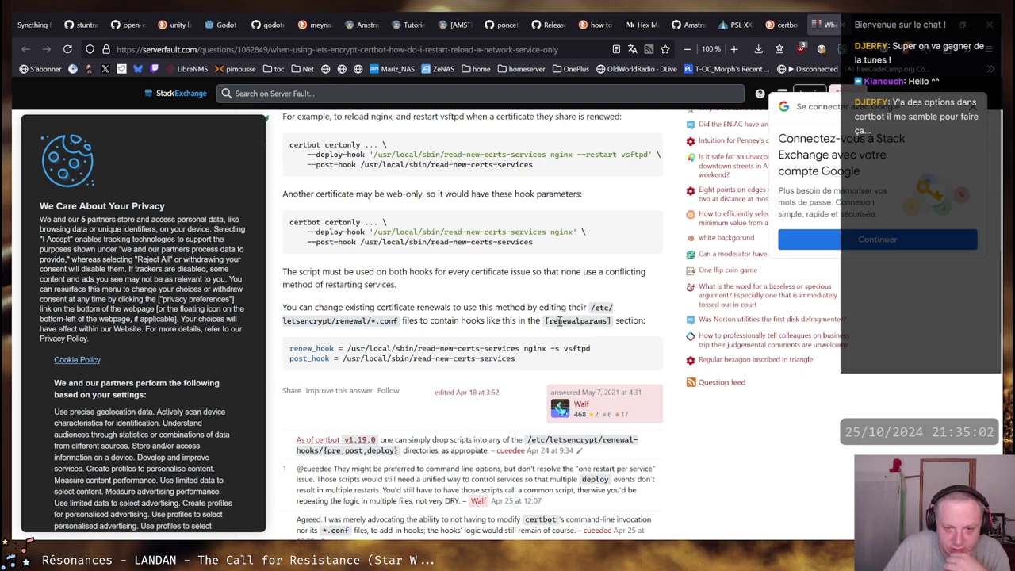
# Read the [renewalparams] renew_hook example and script path, and allow only necessary cookies
pyautogui.moveTo(544, 320); pyautogui.dragTo(622, 321)
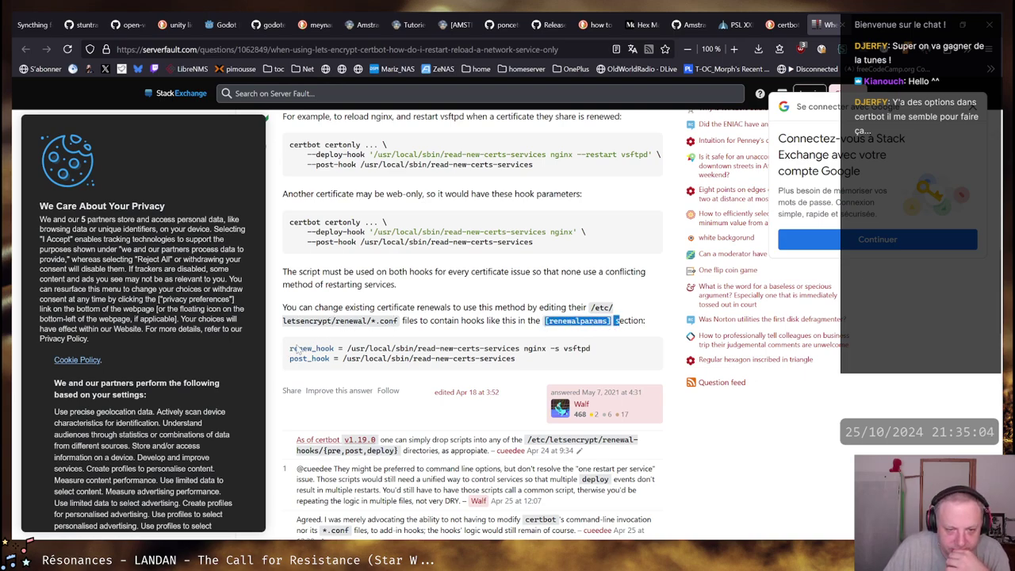
pyautogui.moveTo(291, 349); pyautogui.dragTo(591, 347)
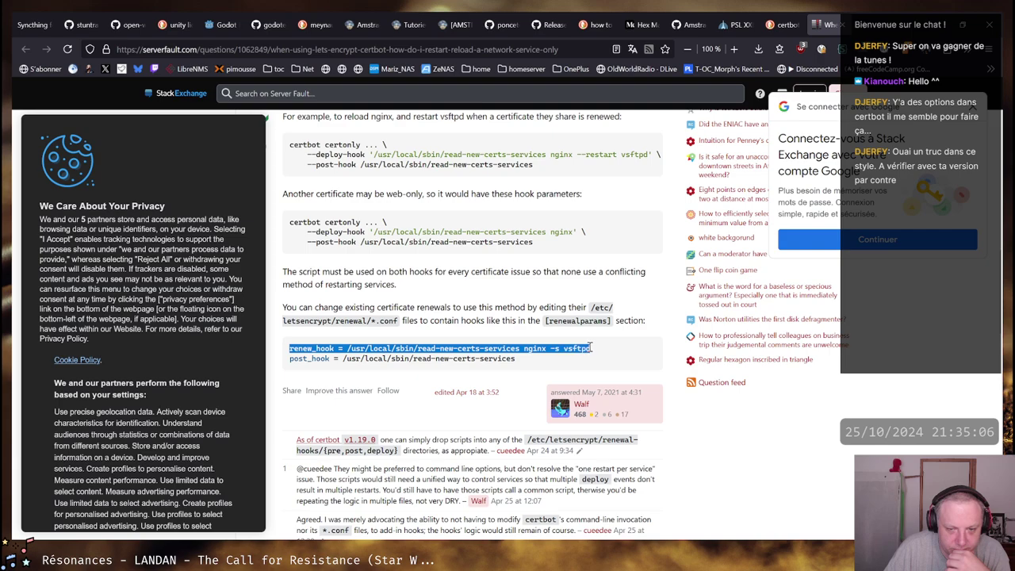
pyautogui.click(391, 349)
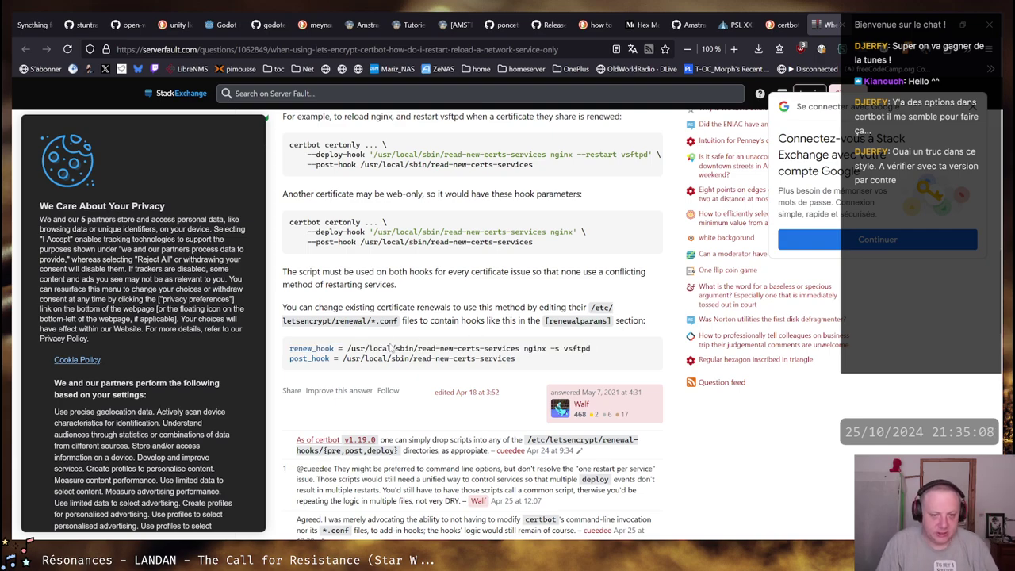
pyautogui.moveTo(520, 349); pyautogui.dragTo(331, 358)
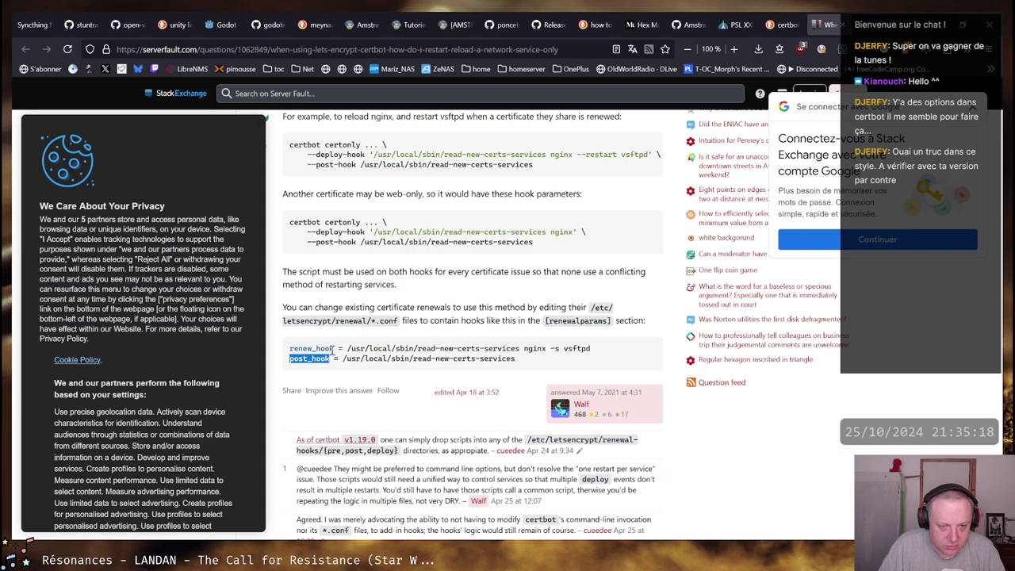
pyautogui.scroll(5, 420, 304)
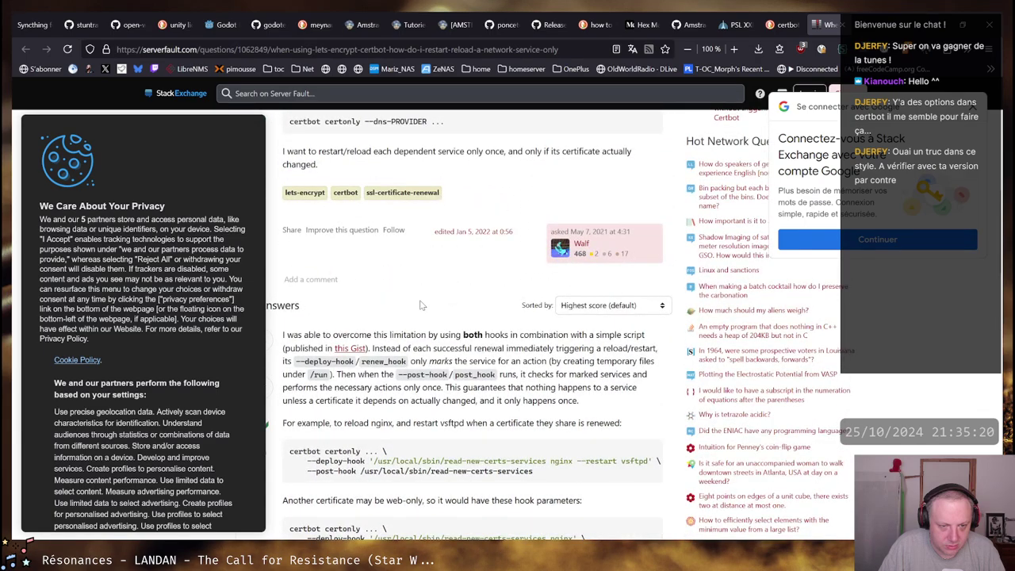
pyautogui.scroll(-4, 421, 304)
pyautogui.scroll(-3, 180, 346)
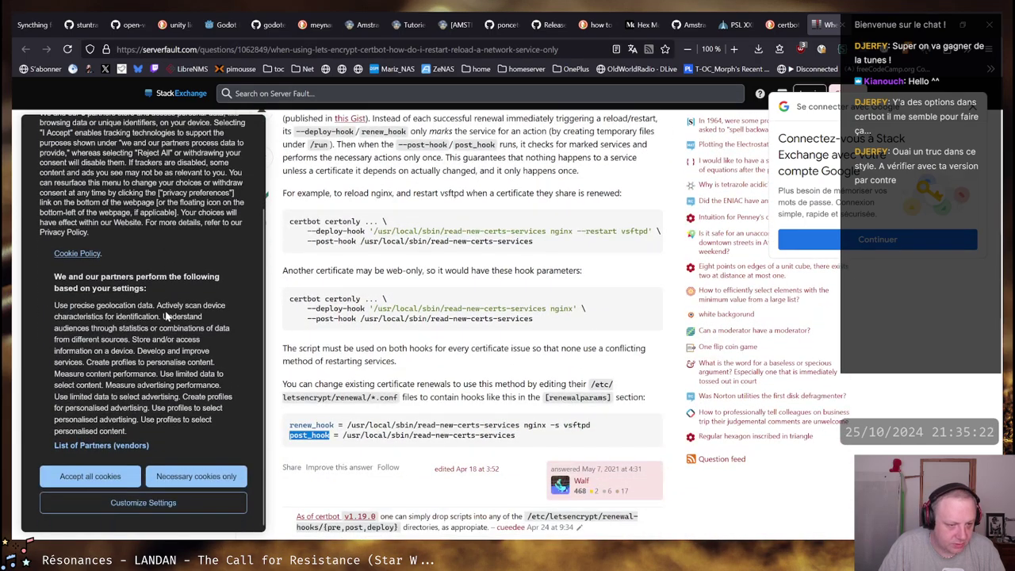
pyautogui.click(197, 477)
pyautogui.scroll(-3, 429, 266)
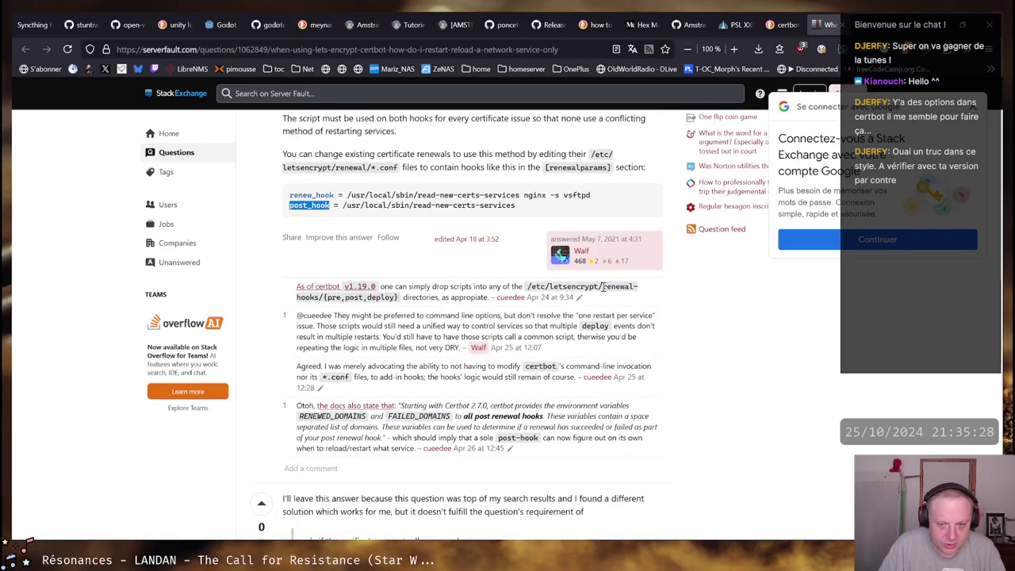
# In the terminal, list ../renewal-hooks to find the deploy, post and pre folders
pyautogui.hotkey('alt', 'Tab')
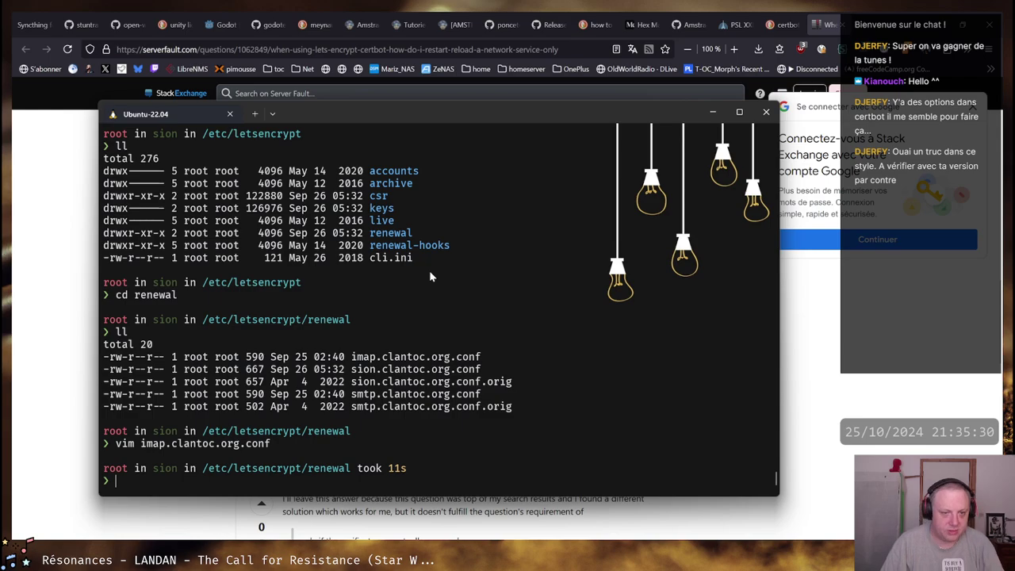
pyautogui.write('cd ../renewal')
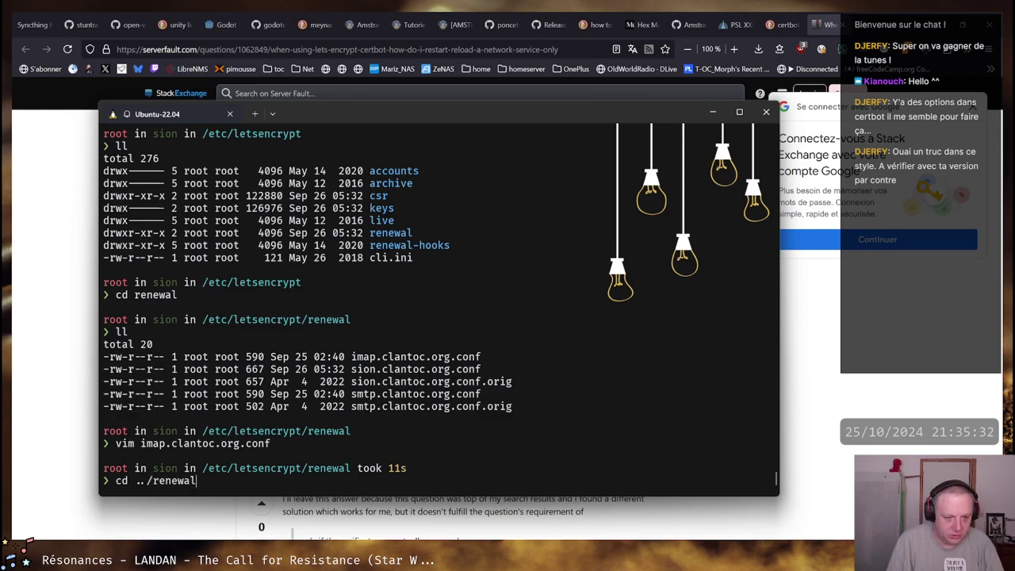
pyautogui.write('-')
pyautogui.press('Tab')
pyautogui.press('Return')
pyautogui.write('ll')
pyautogui.press('Return')
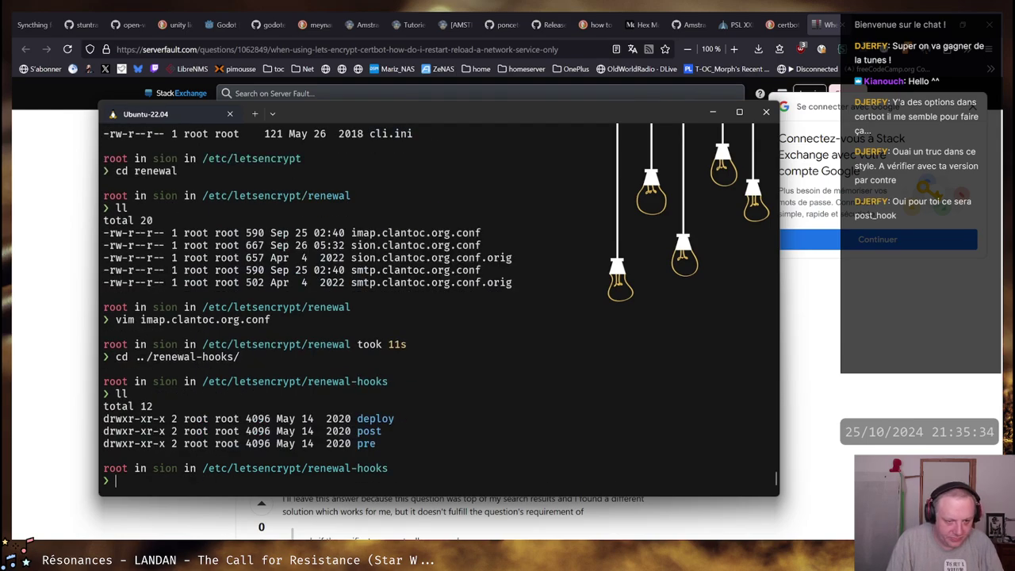
# Confirm the post hooks folder is empty, then go back to the Server Fault page
pyautogui.write('cd po')
pyautogui.press('Tab')
pyautogui.press('Return')
pyautogui.write('ll')
pyautogui.press('Return')
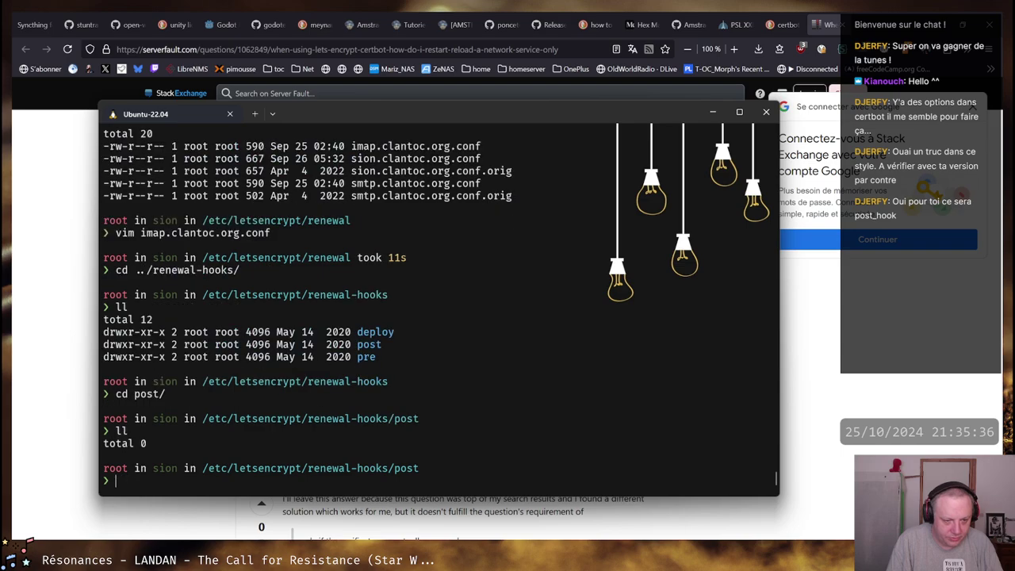
pyautogui.hotkey('alt', 'Tab')
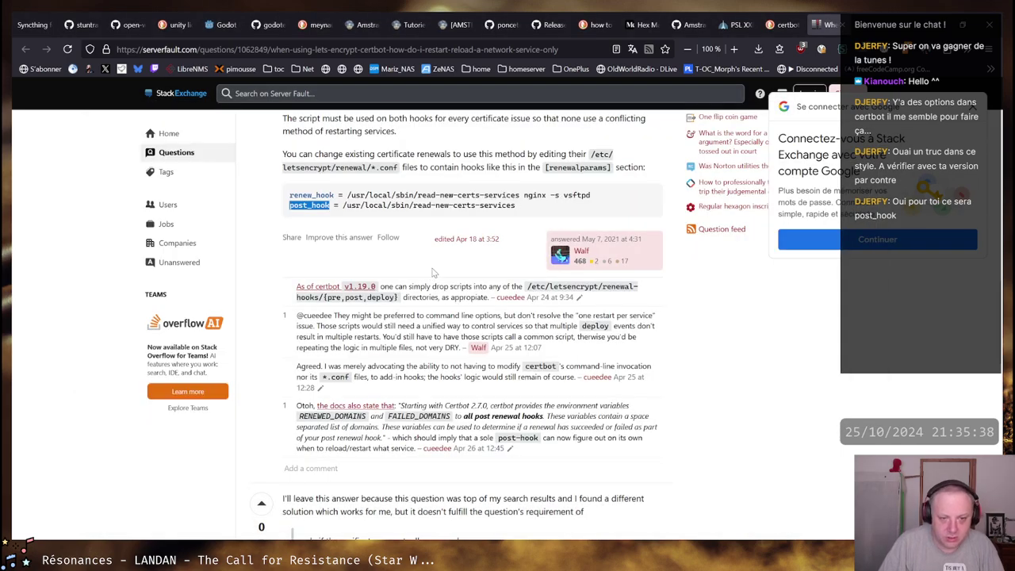
# Read the comment about hook directories and calling a common restart script
pyautogui.moveTo(412, 298); pyautogui.dragTo(481, 294)
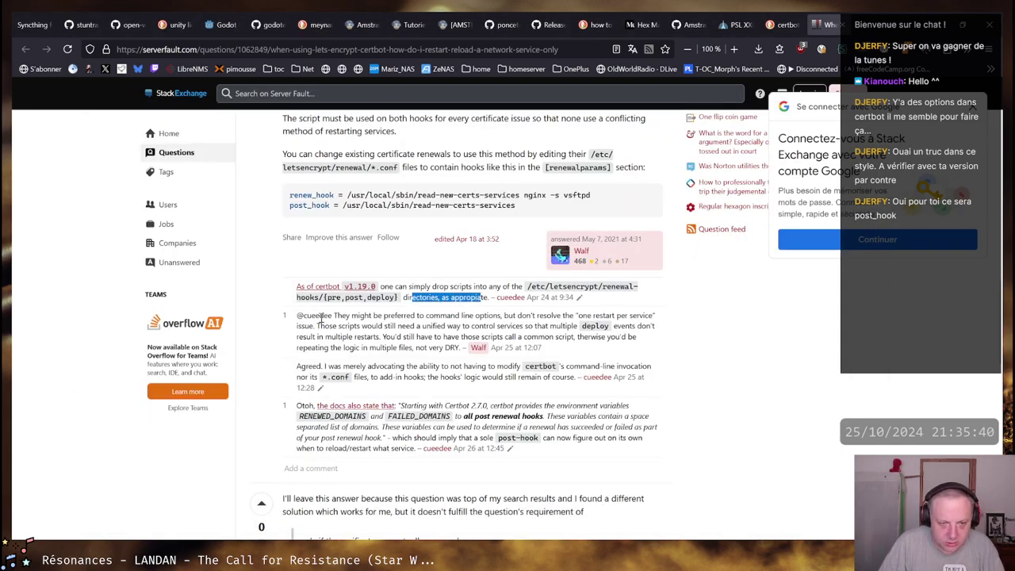
pyautogui.moveTo(333, 316); pyautogui.dragTo(514, 316)
pyautogui.click(546, 321)
pyautogui.click(517, 317)
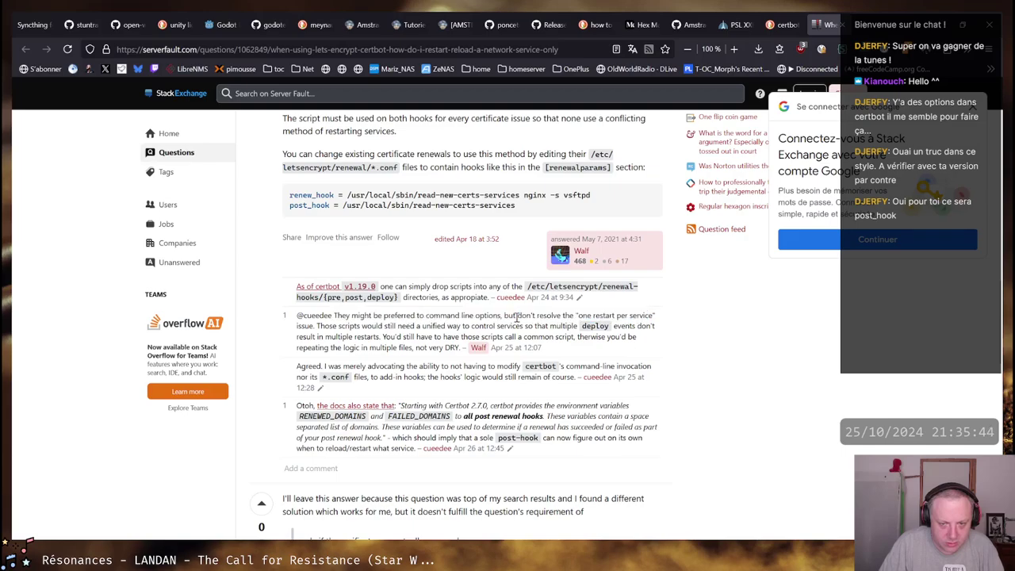
pyautogui.moveTo(299, 327); pyautogui.dragTo(577, 326)
pyautogui.click(574, 326)
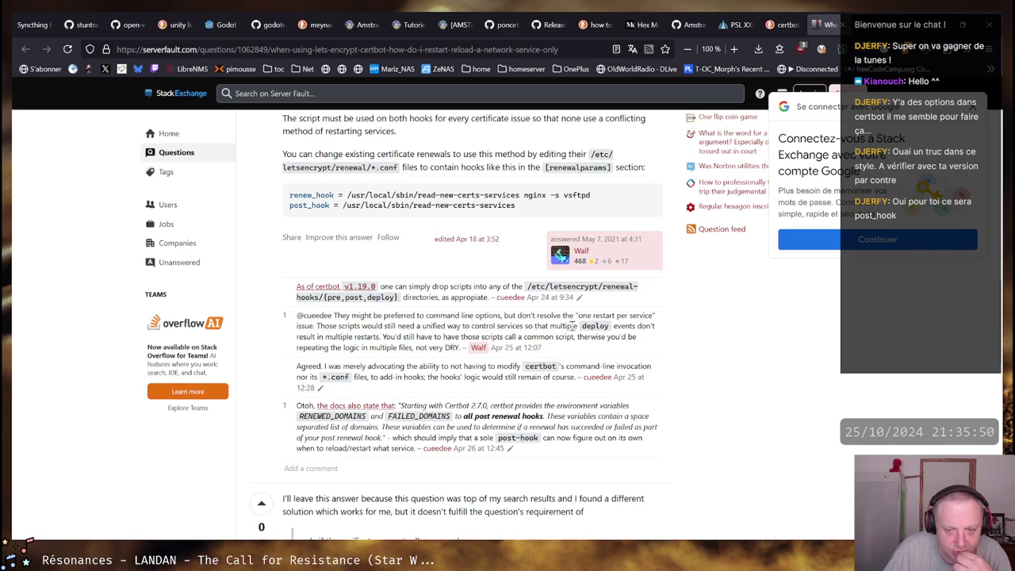
pyautogui.moveTo(304, 337); pyautogui.dragTo(631, 337)
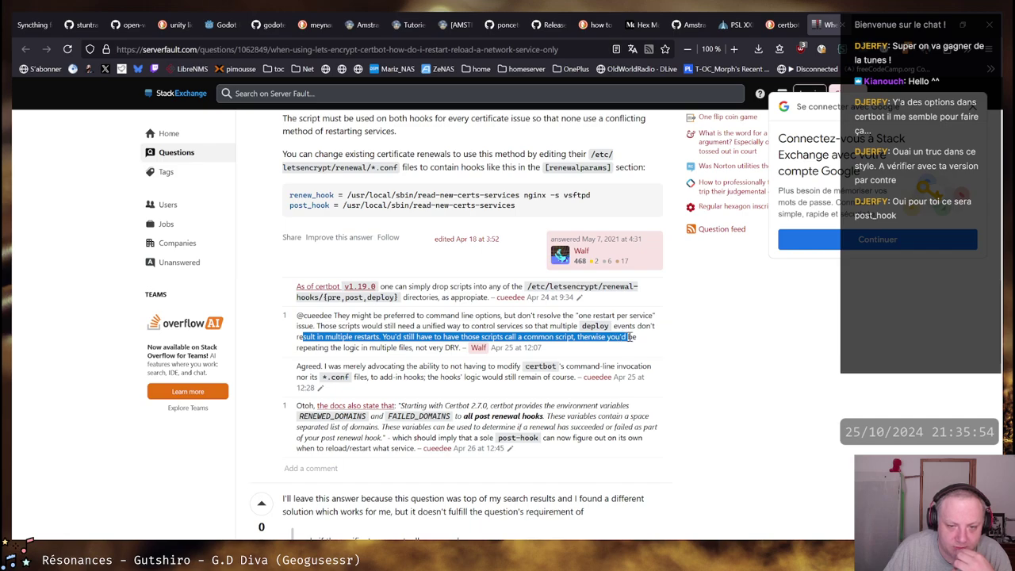
pyautogui.click(631, 338)
pyautogui.moveTo(380, 336); pyautogui.dragTo(629, 337)
pyautogui.click(631, 337)
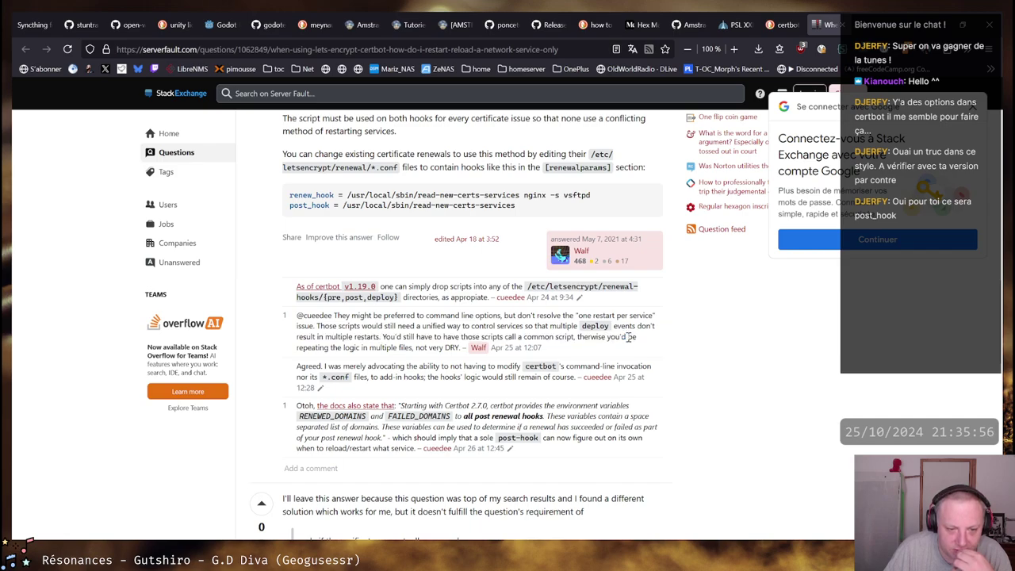
# Read the replies on hook logic and Certbot 2.7.0 passing variables to all post renewal hooks
pyautogui.moveTo(308, 366); pyautogui.dragTo(517, 367)
pyautogui.click(515, 366)
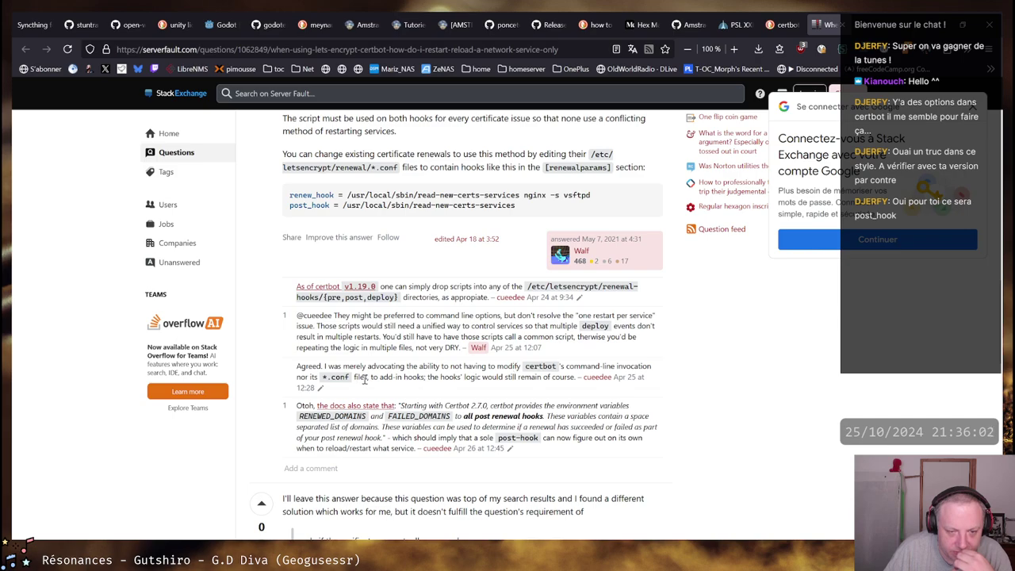
pyautogui.moveTo(363, 379); pyautogui.dragTo(558, 379)
pyautogui.click(469, 380)
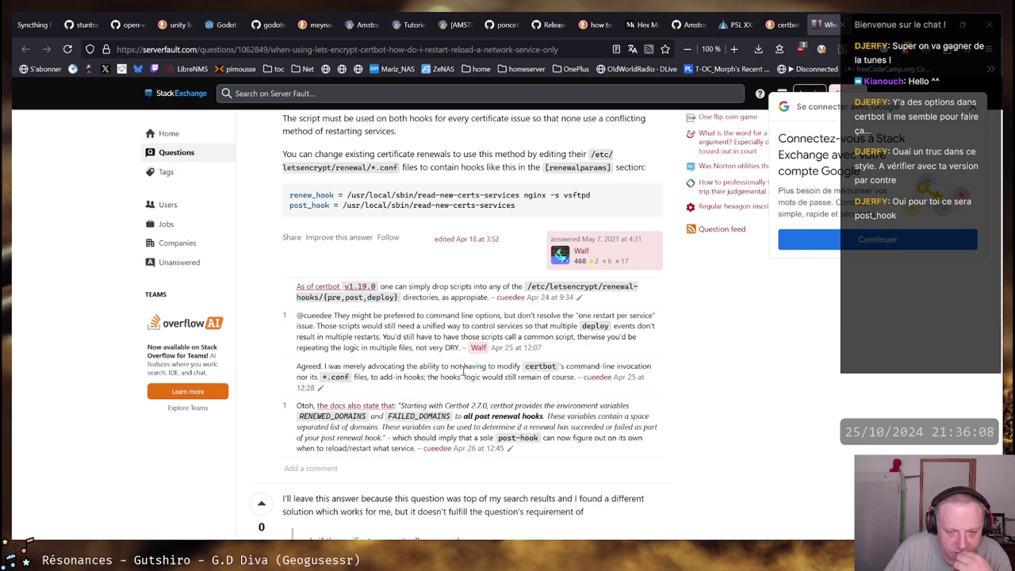
pyautogui.scroll(-1, 464, 372)
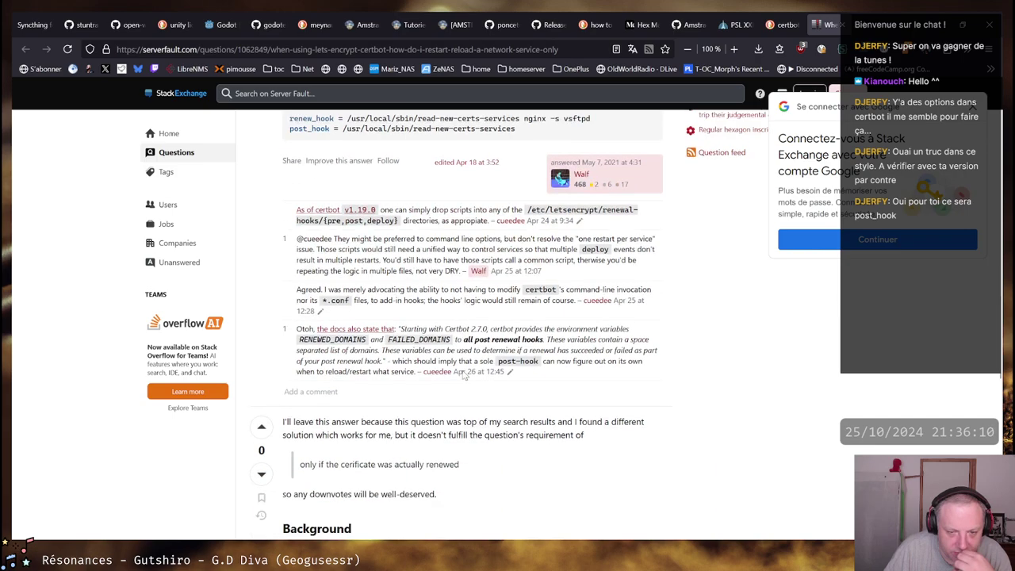
pyautogui.moveTo(464, 339); pyautogui.dragTo(650, 341)
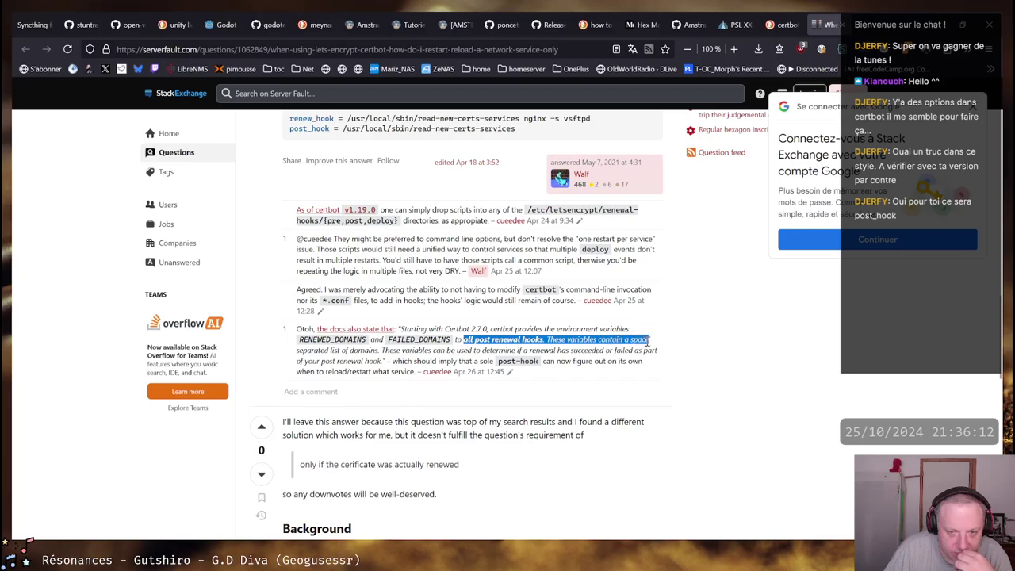
pyautogui.click(483, 341)
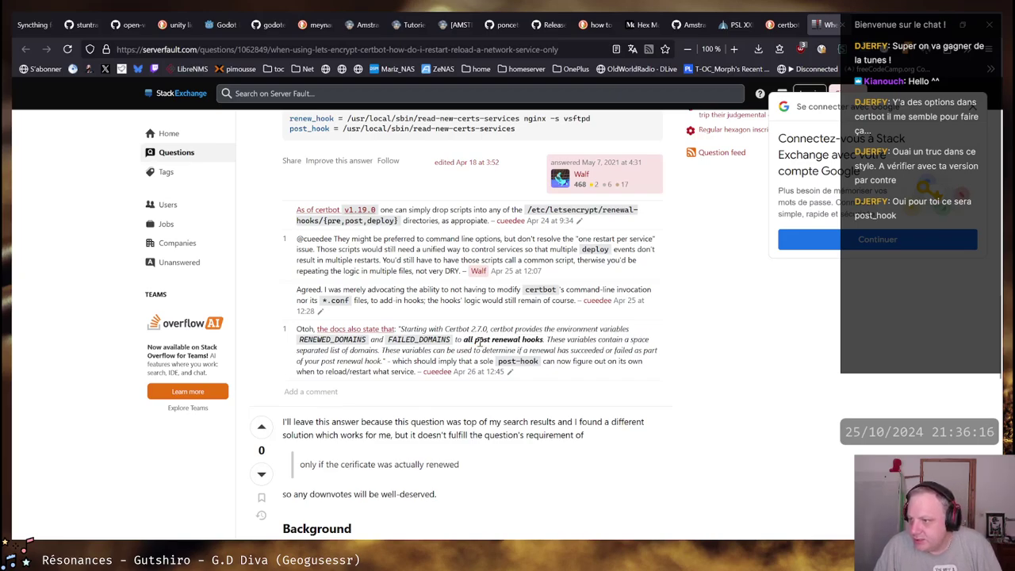
# Check the installed certbot version with certbot --version, which reports 1.12.0
pyautogui.hotkey('alt', 'Tab')
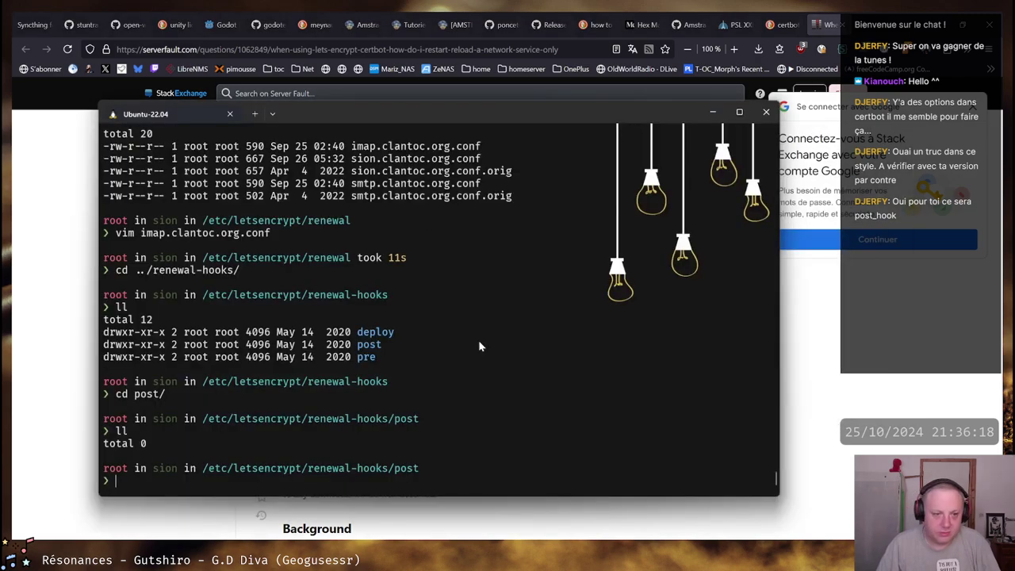
pyautogui.write('cert')
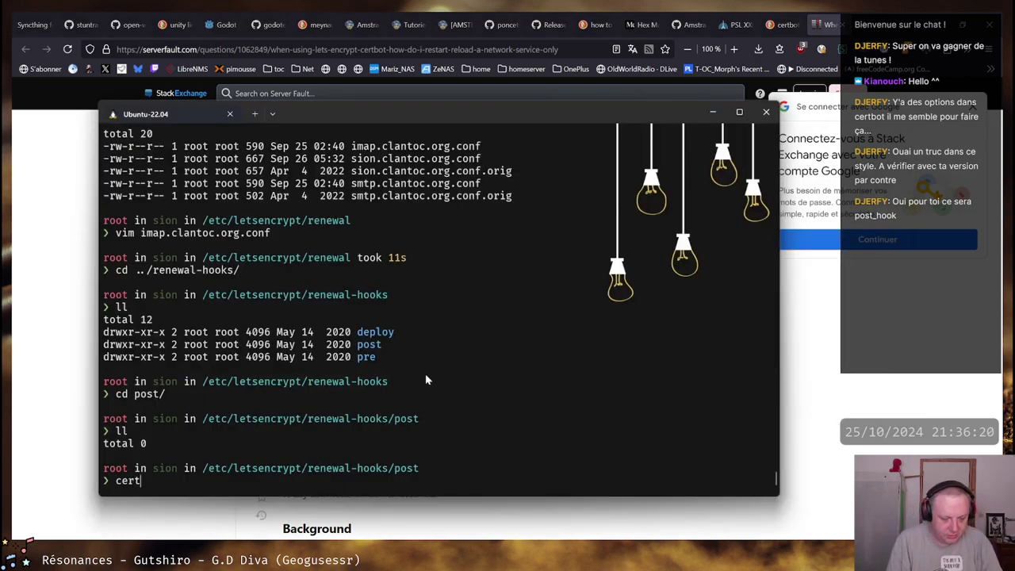
pyautogui.write('bot versio')
pyautogui.press('BackSpace')
pyautogui.press('BackSpace')
pyautogui.press('BackSpace')
pyautogui.press('BackSpace')
pyautogui.press('BackSpace')
pyautogui.press('BackSpace')
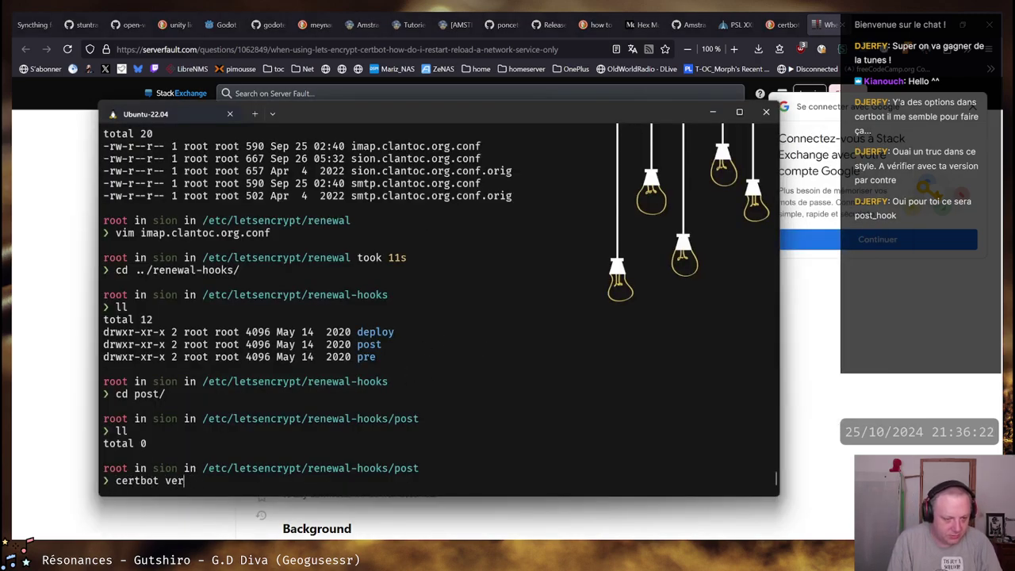
pyautogui.write('--version')
pyautogui.press('Return')
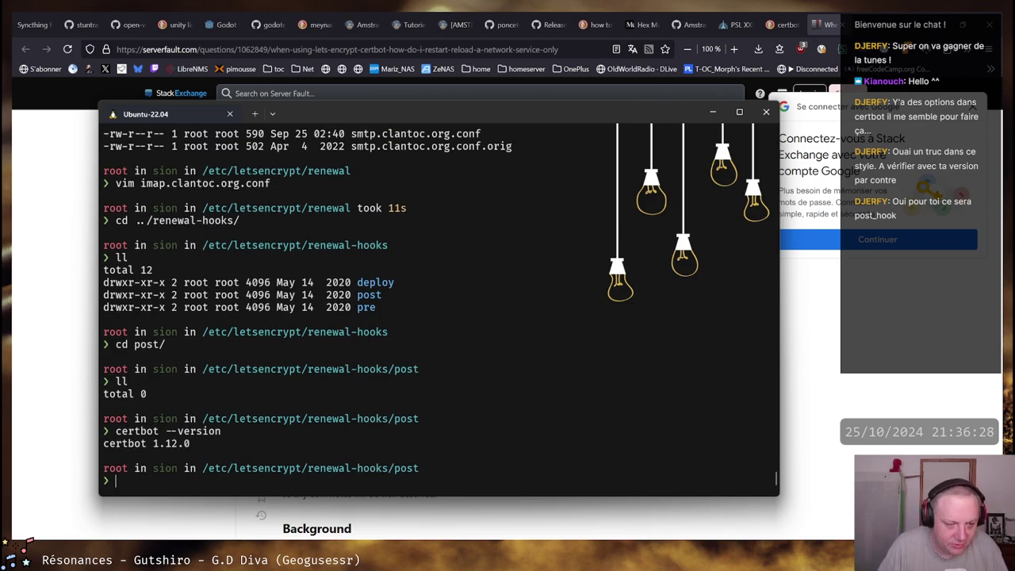
pyautogui.scroll(5, 401, 323)
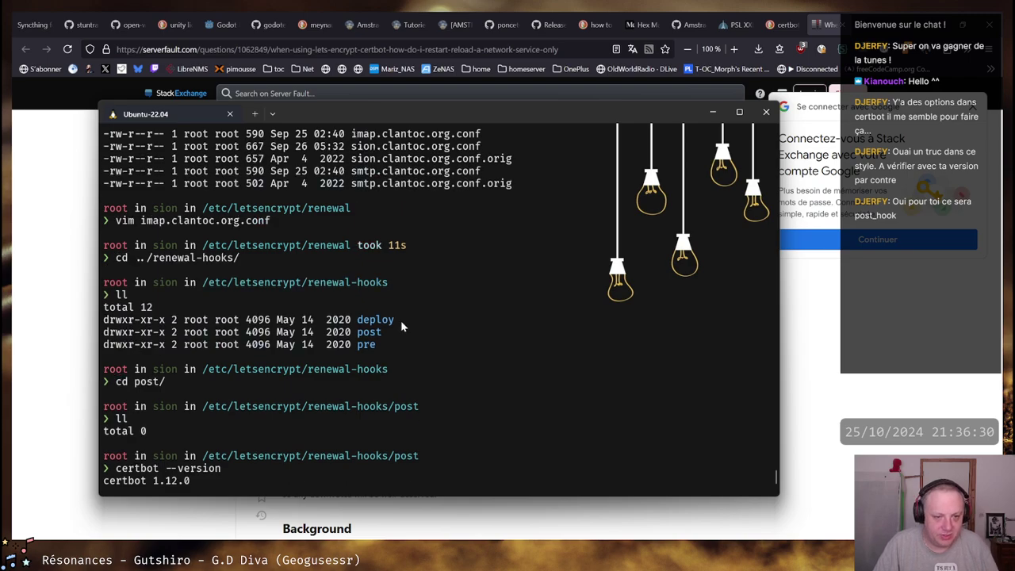
pyautogui.scroll(-5, 401, 324)
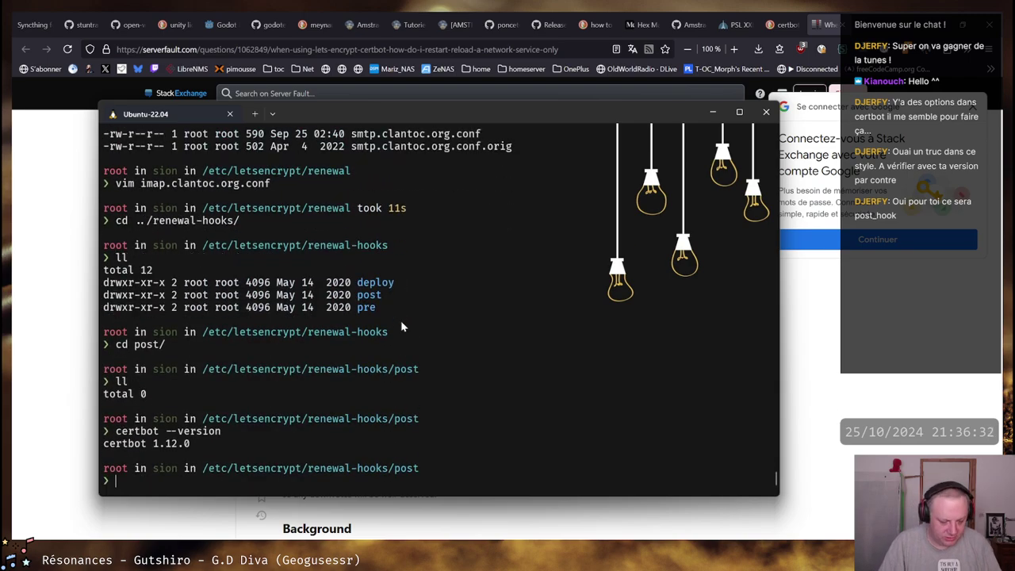
# Run certbot --help and scroll through its full output back to the prompt
pyautogui.write('certbot')
pyautogui.press('BackSpace')
pyautogui.press('BackSpace')
pyautogui.write('n')
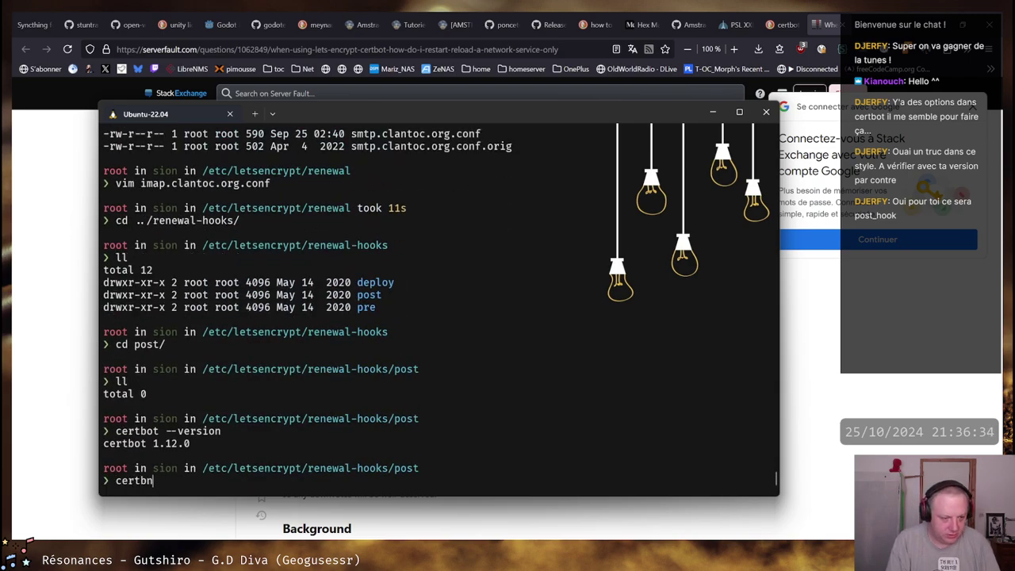
pyautogui.press('BackSpace')
pyautogui.write('ot --help')
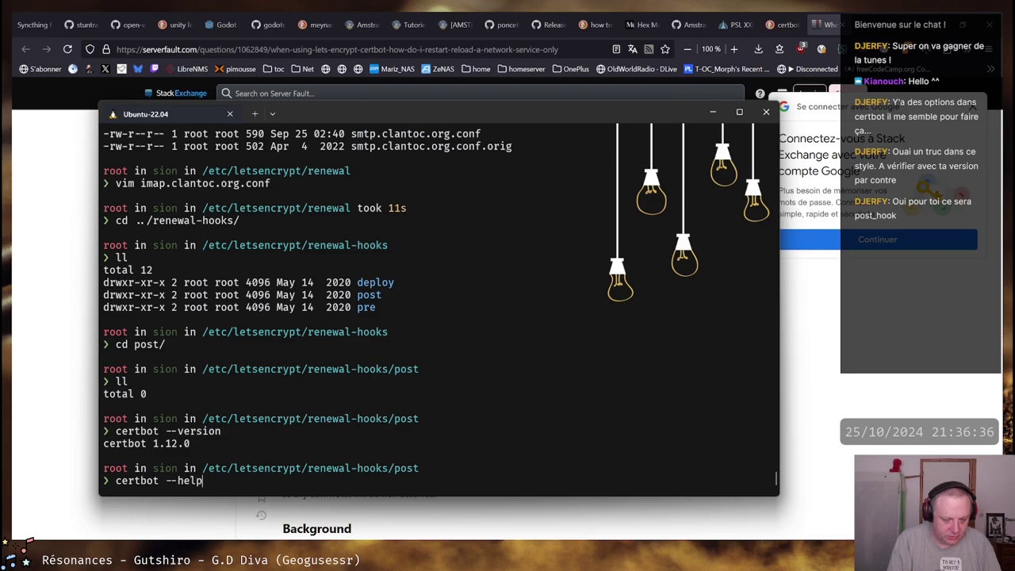
pyautogui.press('Return')
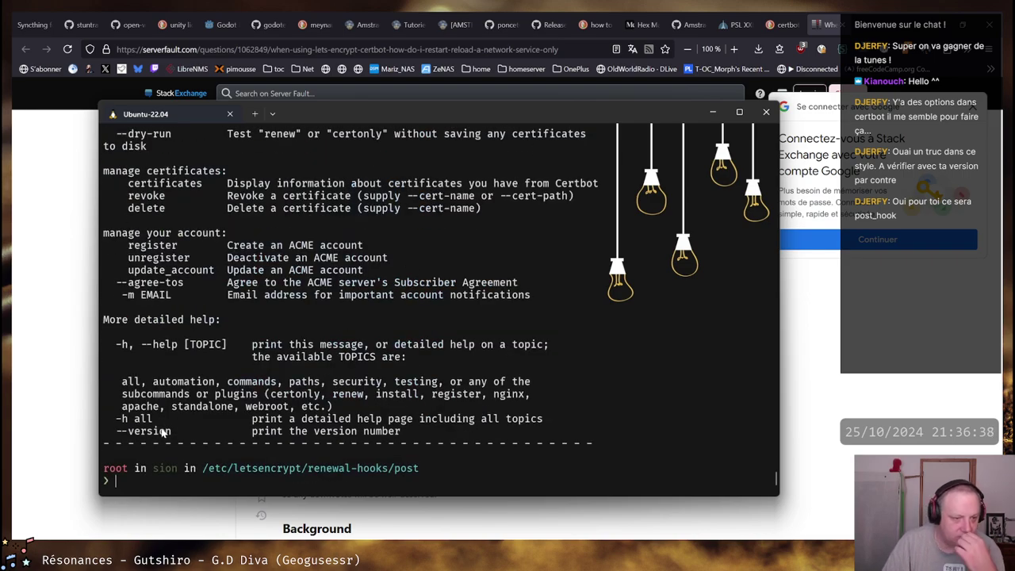
pyautogui.scroll(2, 165, 430)
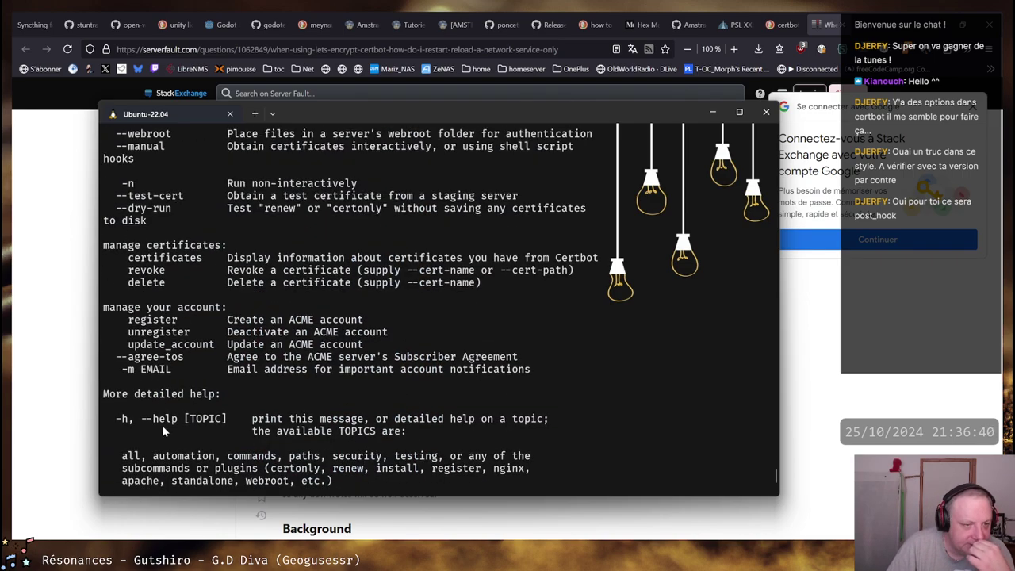
pyautogui.scroll(1, 132, 355)
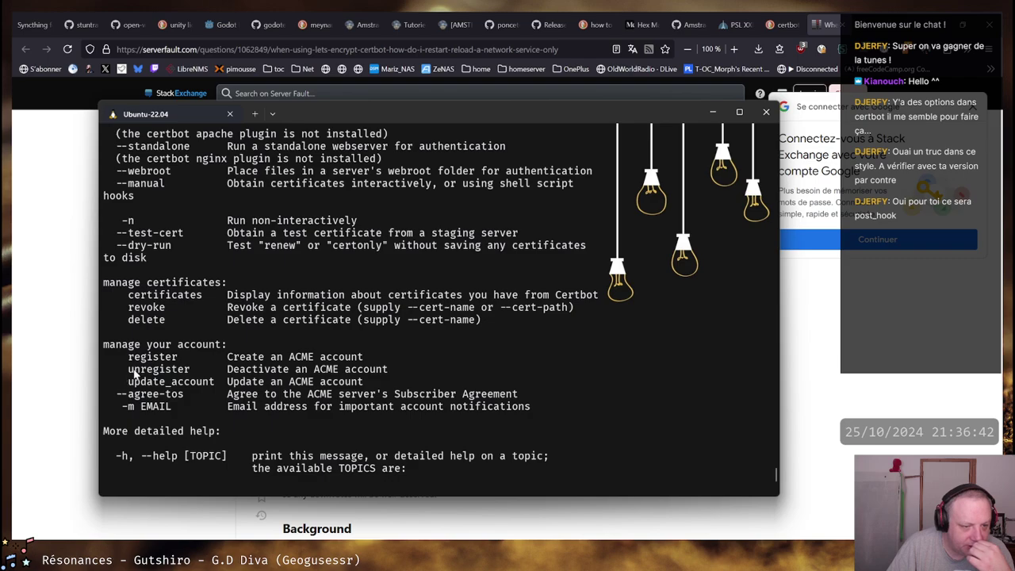
pyautogui.scroll(1, 131, 380)
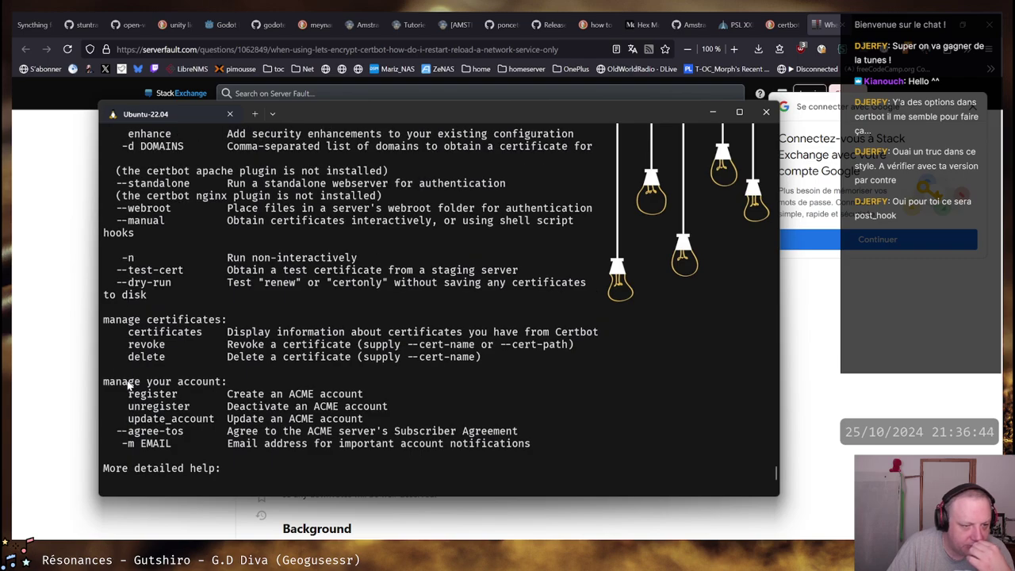
pyautogui.scroll(2, 129, 384)
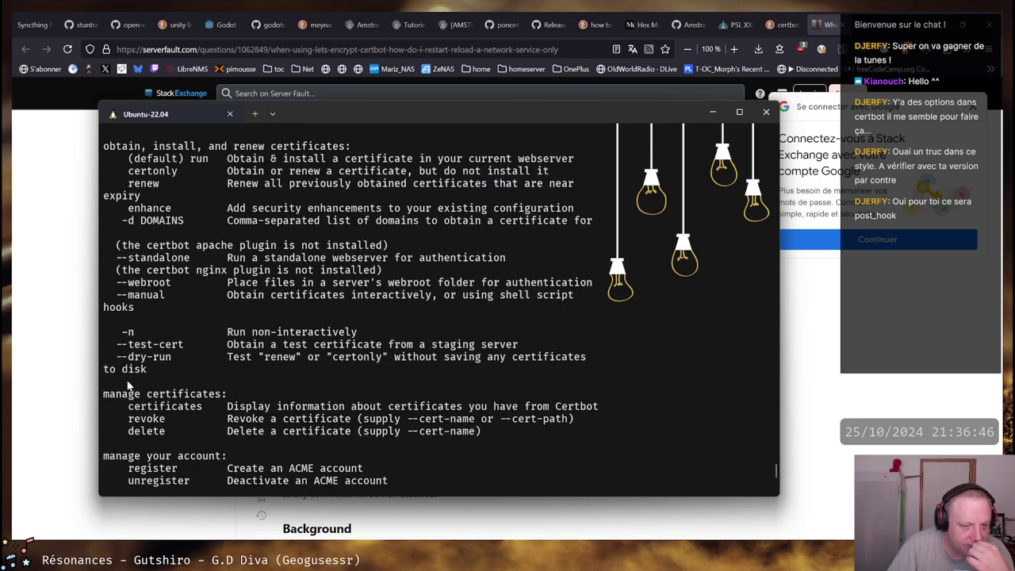
pyautogui.scroll(1, 129, 384)
pyautogui.scroll(2, 137, 394)
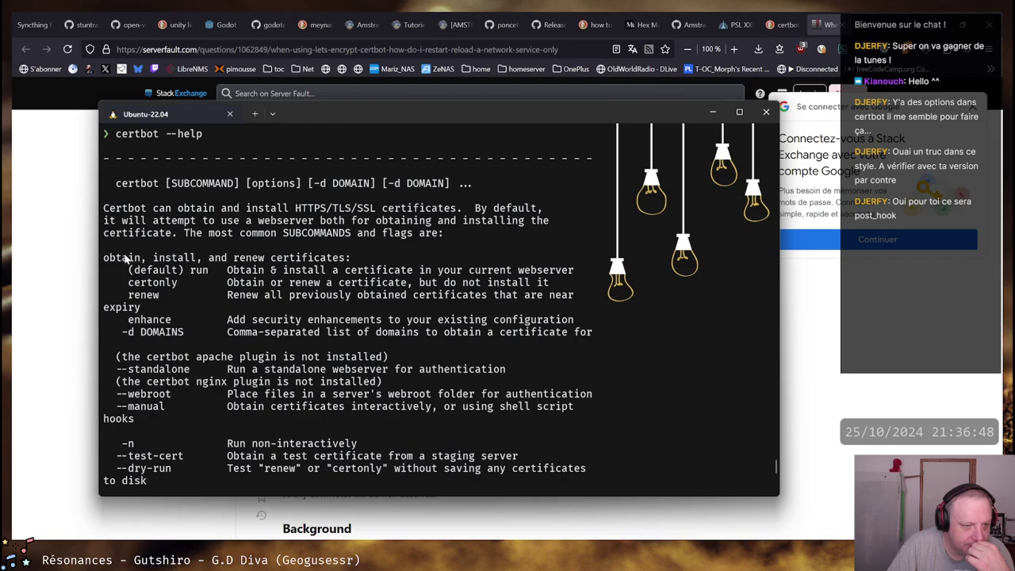
pyautogui.scroll(1, 127, 414)
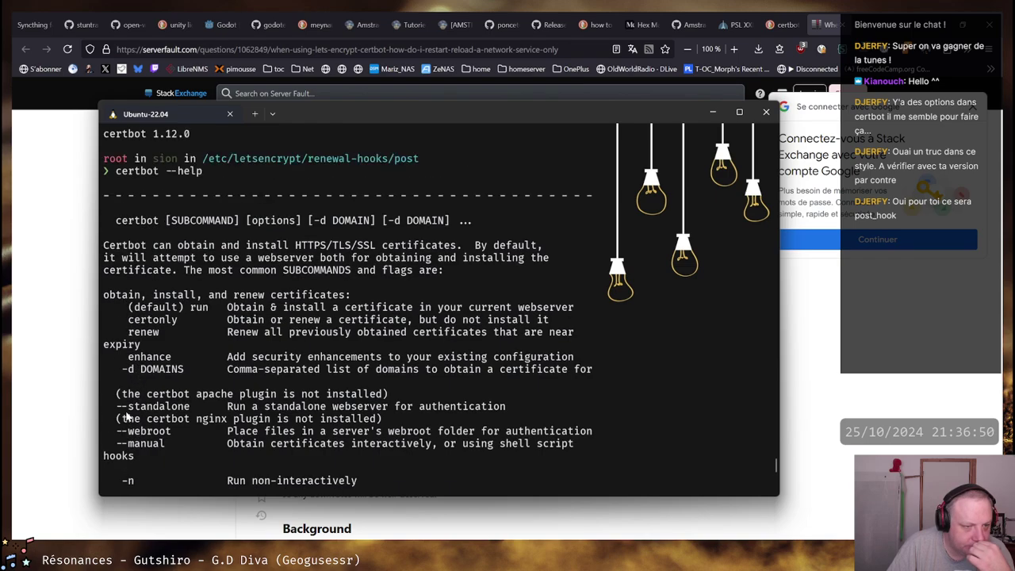
pyautogui.scroll(3, 125, 415)
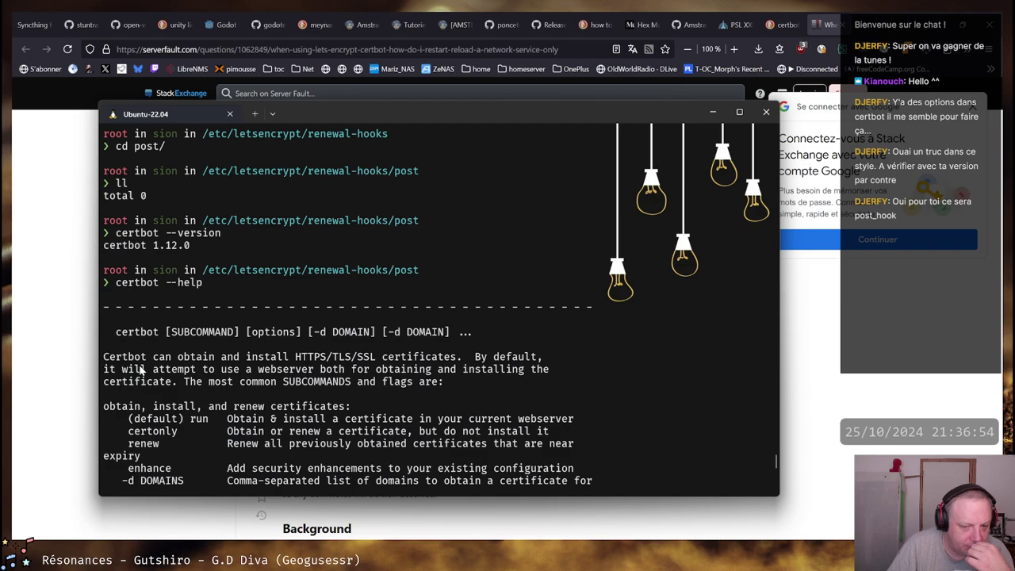
pyautogui.scroll(-13, 141, 370)
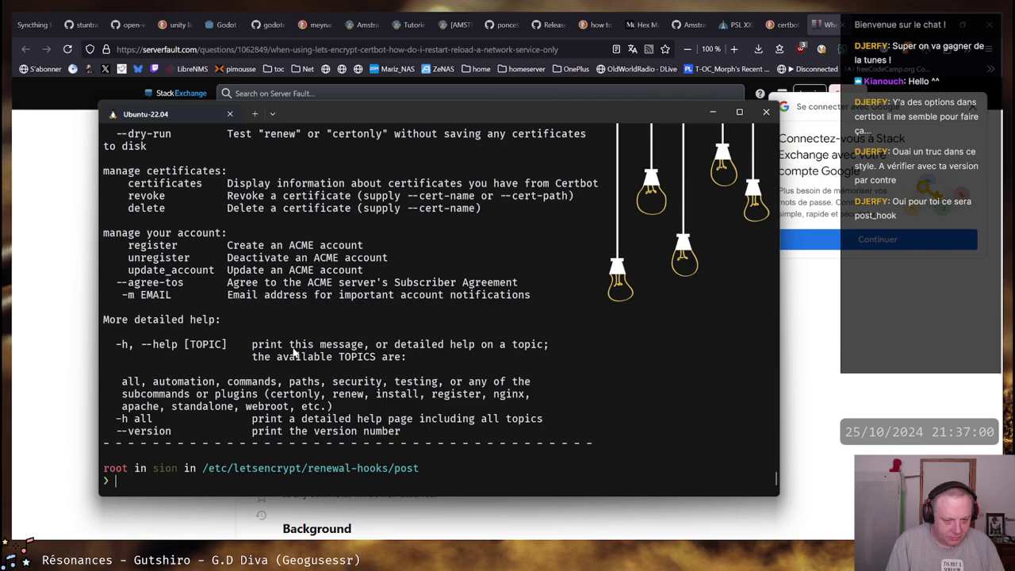
pyautogui.hotkey('alt', 'Tab')
pyautogui.hotkey('alt', 'Tab')
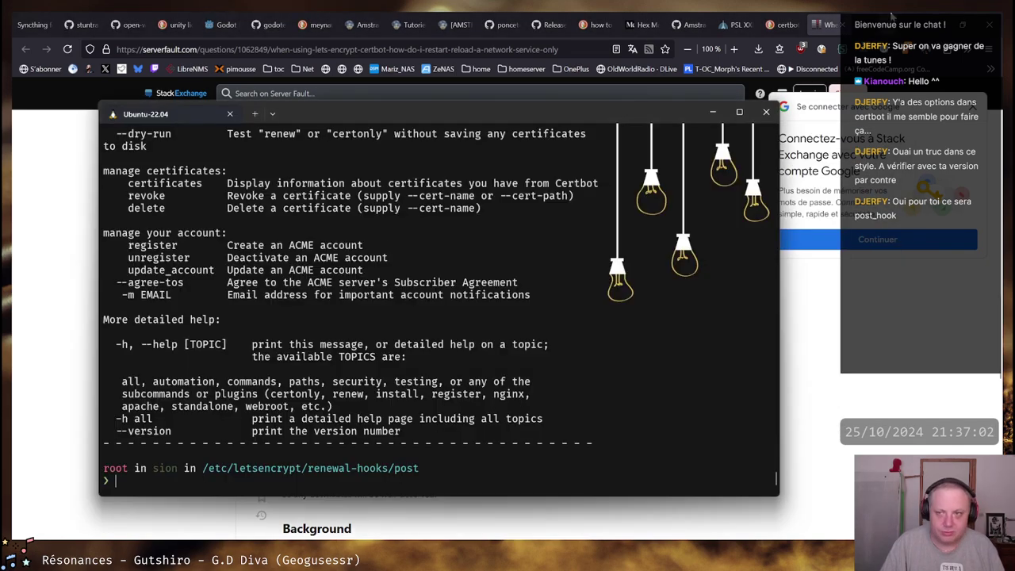
# Search DuckDuckGo for 'certbot renewal-hooks' and open the 'User Guide — Certbot' result in a new tab
pyautogui.click(781, 25)
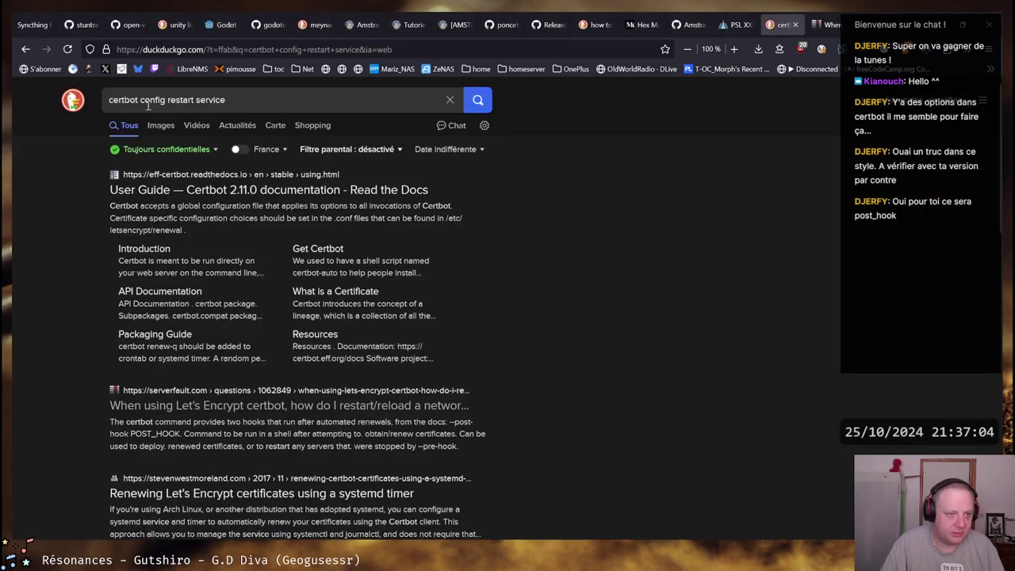
pyautogui.moveTo(139, 100); pyautogui.dragTo(278, 100)
pyautogui.write('rene')
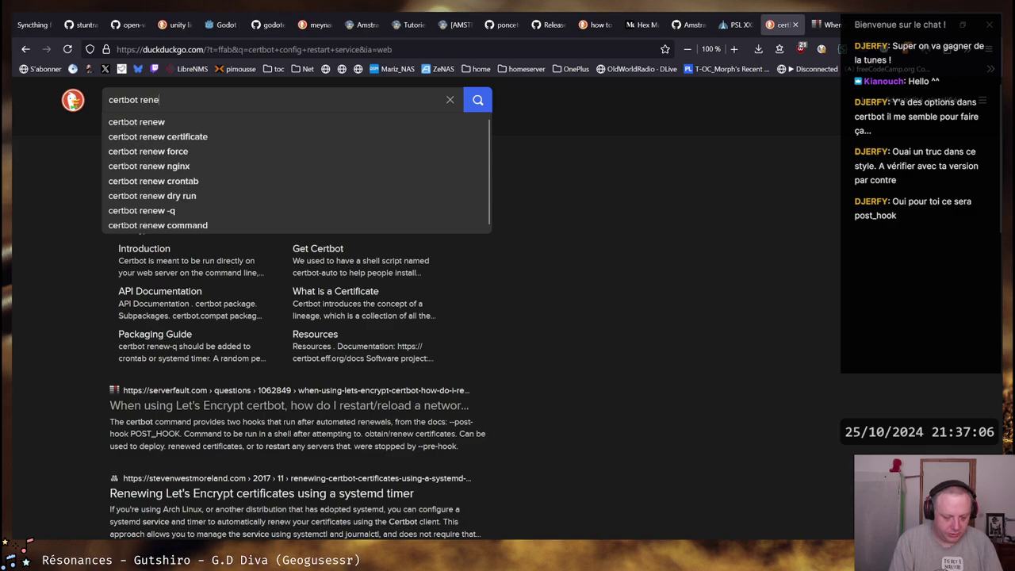
pyautogui.write('wal-hooks')
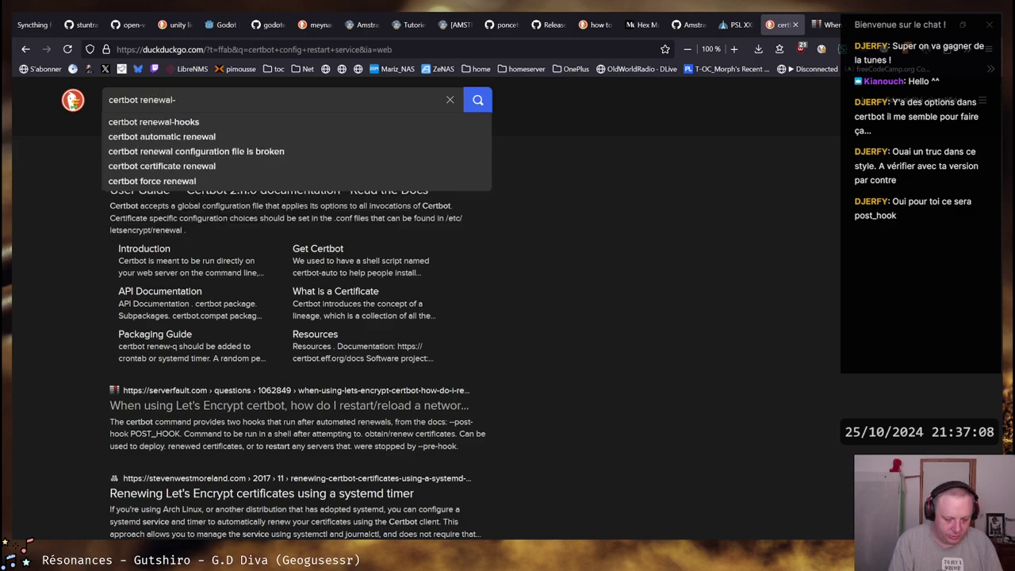
pyautogui.press('Return')
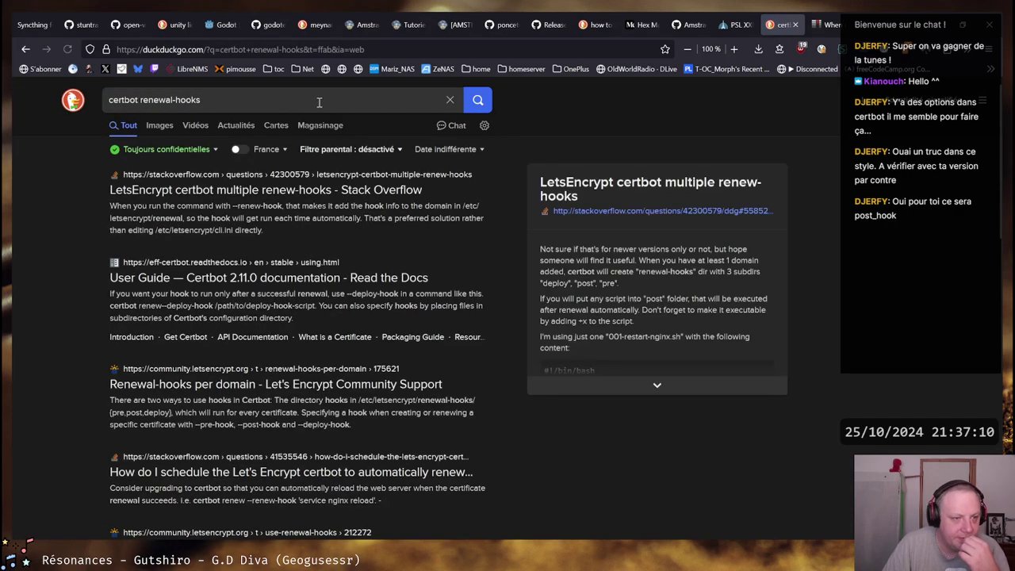
pyautogui.middleClick(237, 279)
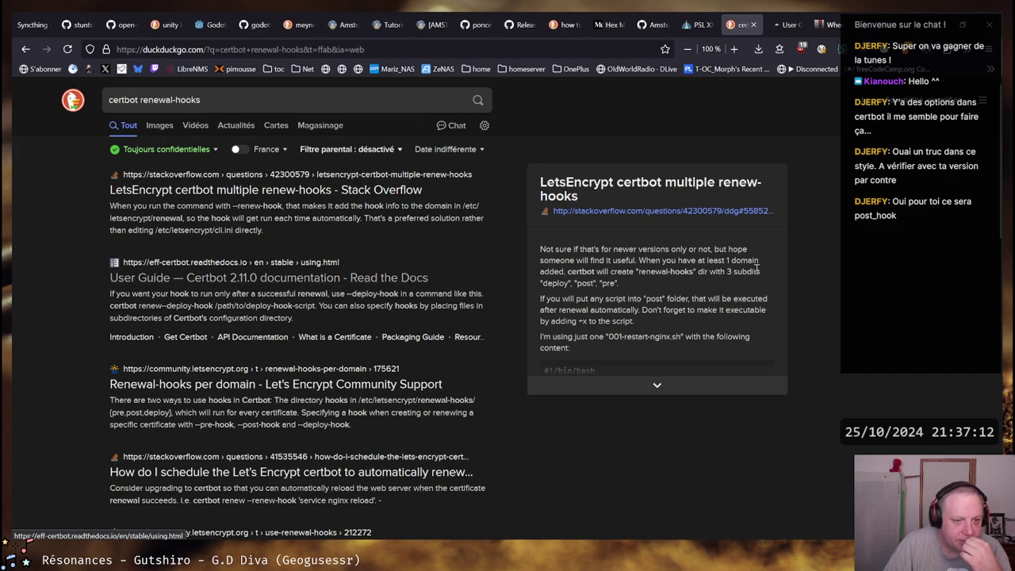
# In the Certbot User Guide, find 'hooks' and jump to the Pre and Post Validation Hooks section
pyautogui.hotkey('ctrl', 'Tab')
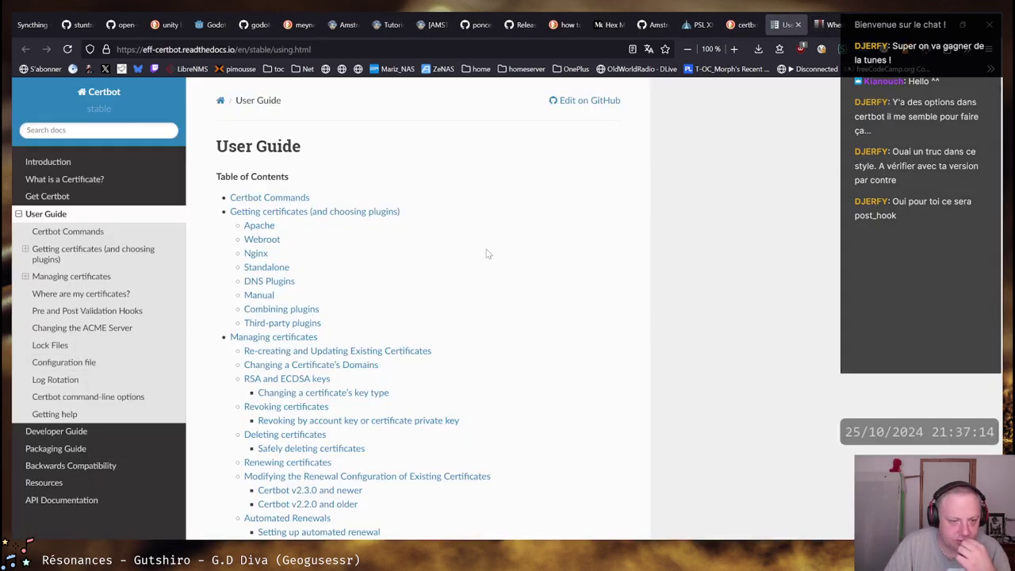
pyautogui.hotkey('ctrl', 'f')
pyautogui.write('hook')
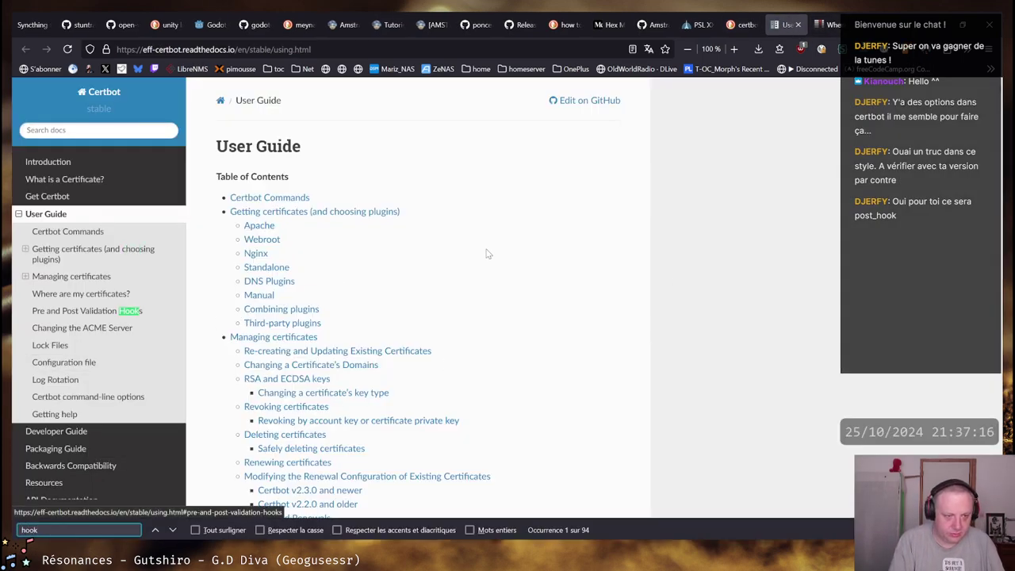
pyautogui.write('s')
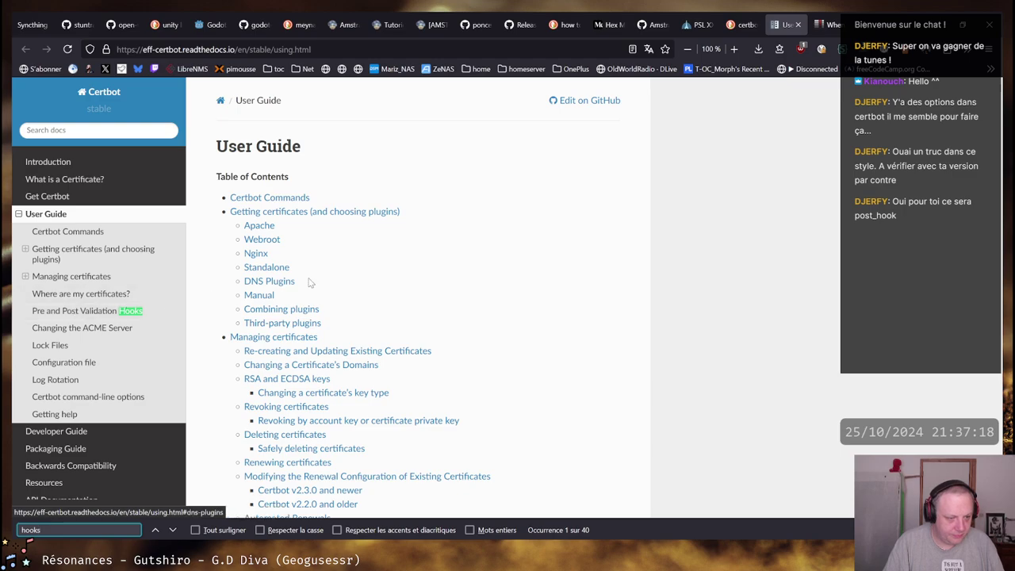
pyautogui.press('Return')
pyautogui.click(282, 298)
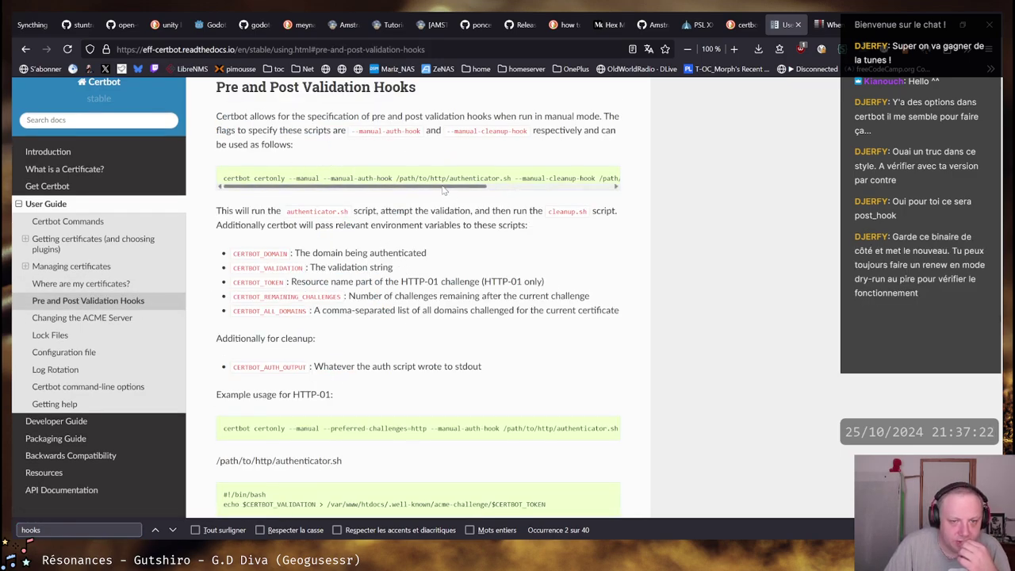
pyautogui.moveTo(449, 191); pyautogui.dragTo(420, 195)
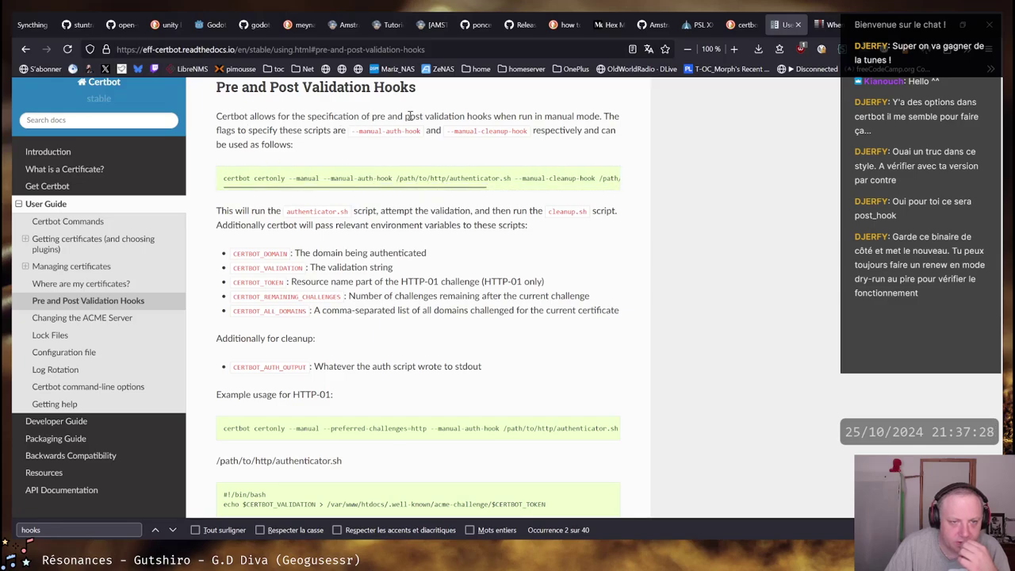
pyautogui.scroll(10, 410, 115)
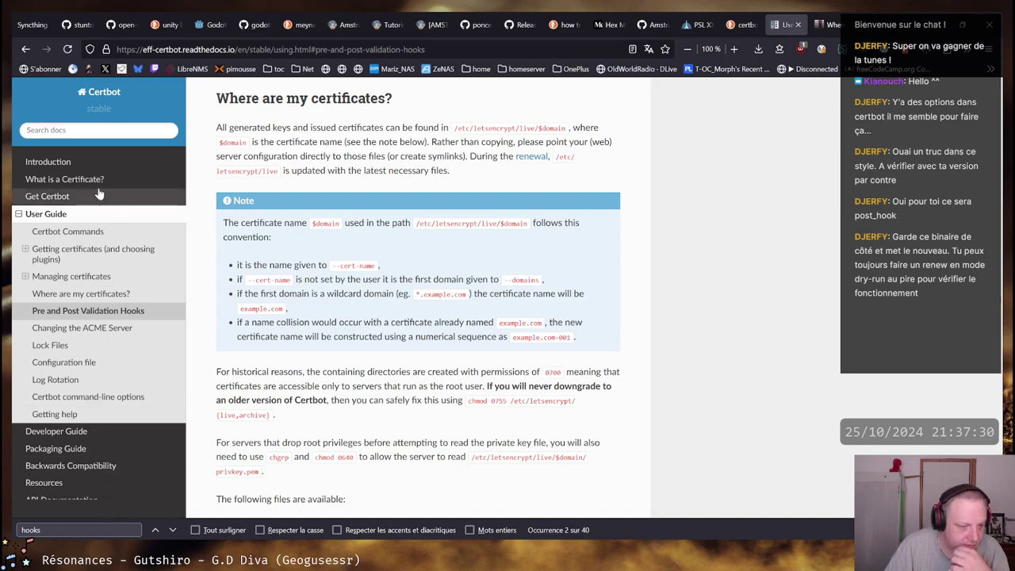
pyautogui.scroll(-1, 472, 193)
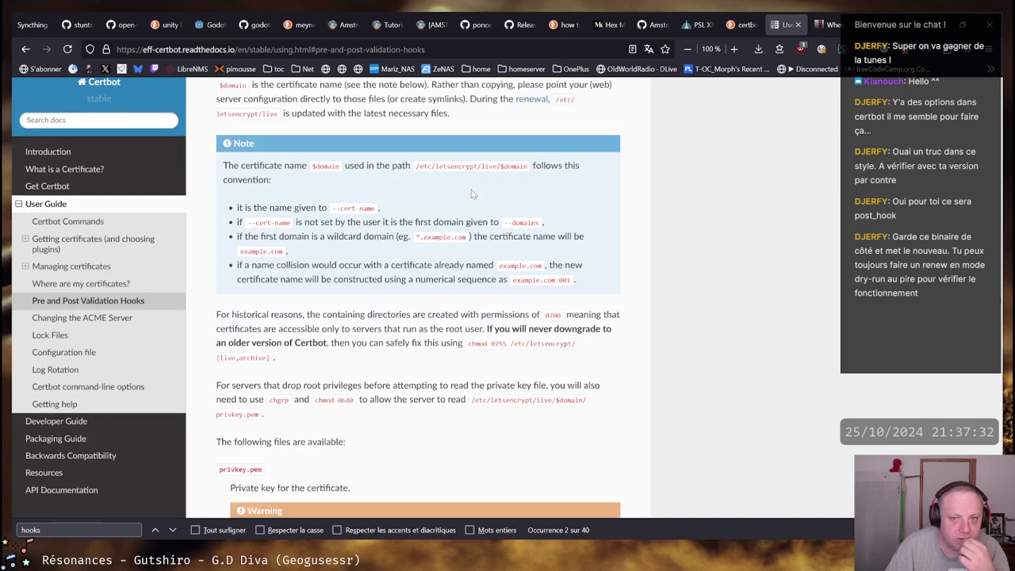
pyautogui.scroll(-10, 471, 194)
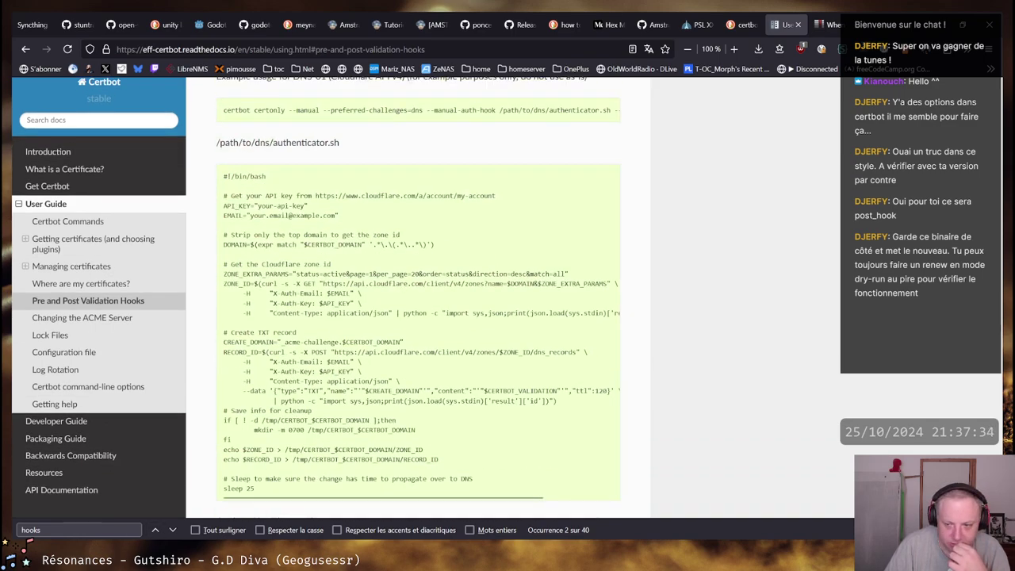
pyautogui.press('Escape')
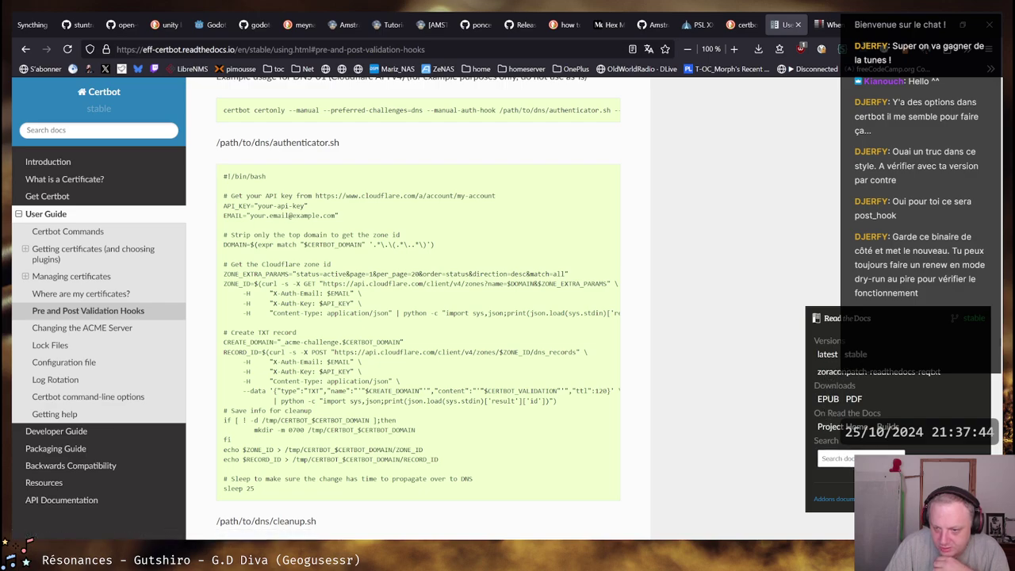
# Scroll through the Pre and Post Validation Hooks example scripts
pyautogui.scroll(-2, 50, 502)
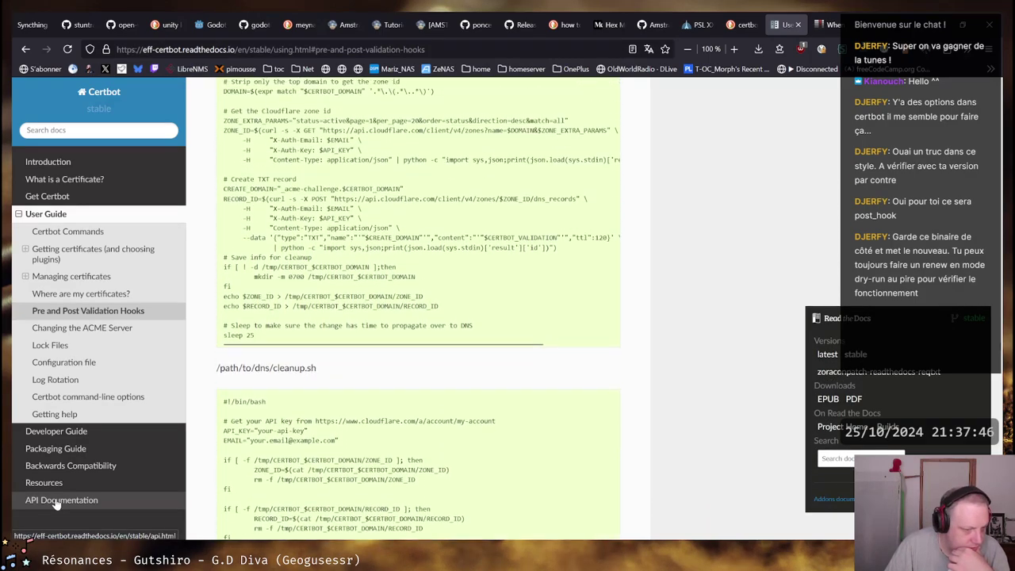
pyautogui.scroll(-3, 465, 305)
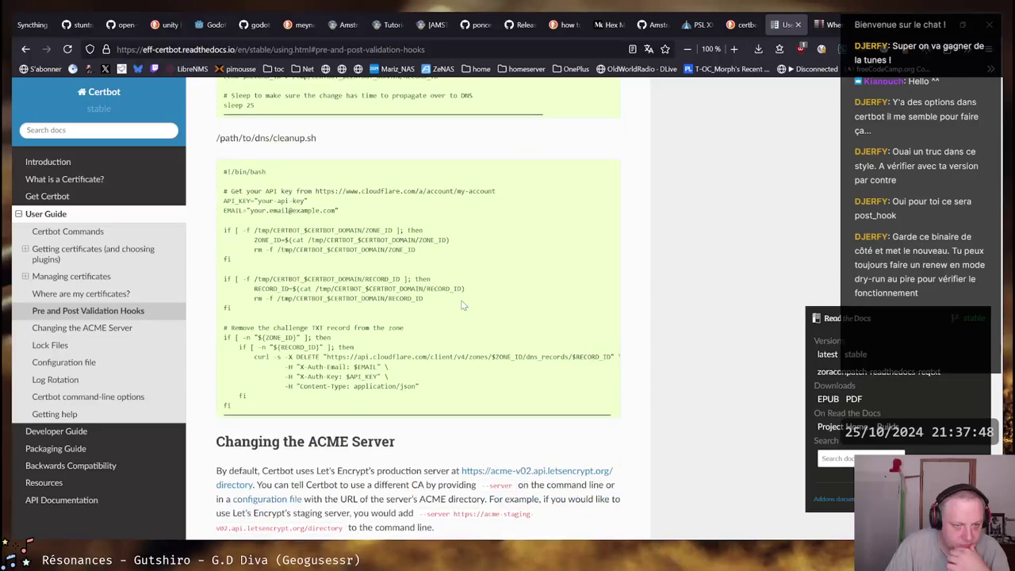
pyautogui.scroll(9, 464, 305)
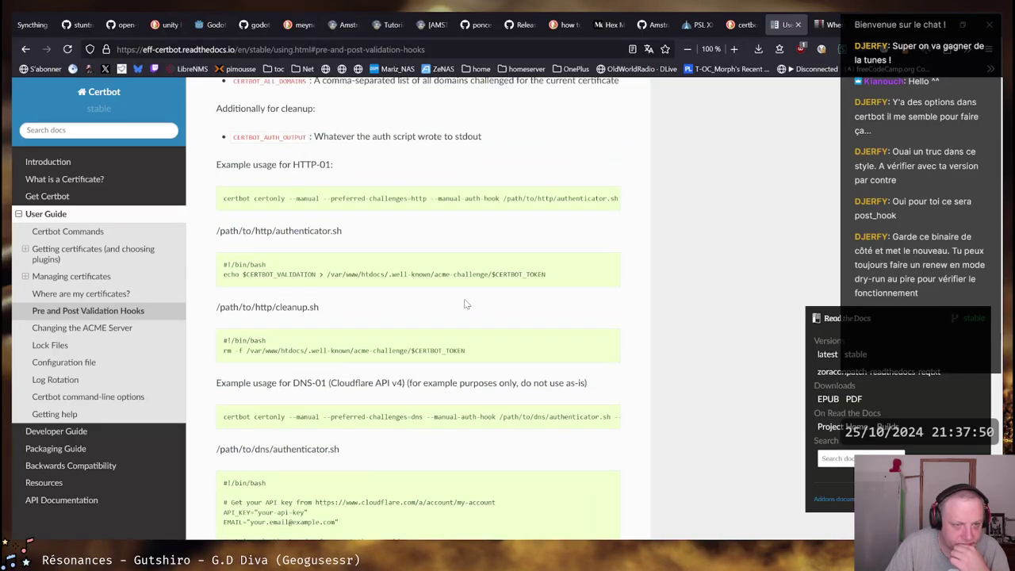
pyautogui.scroll(-2, 467, 305)
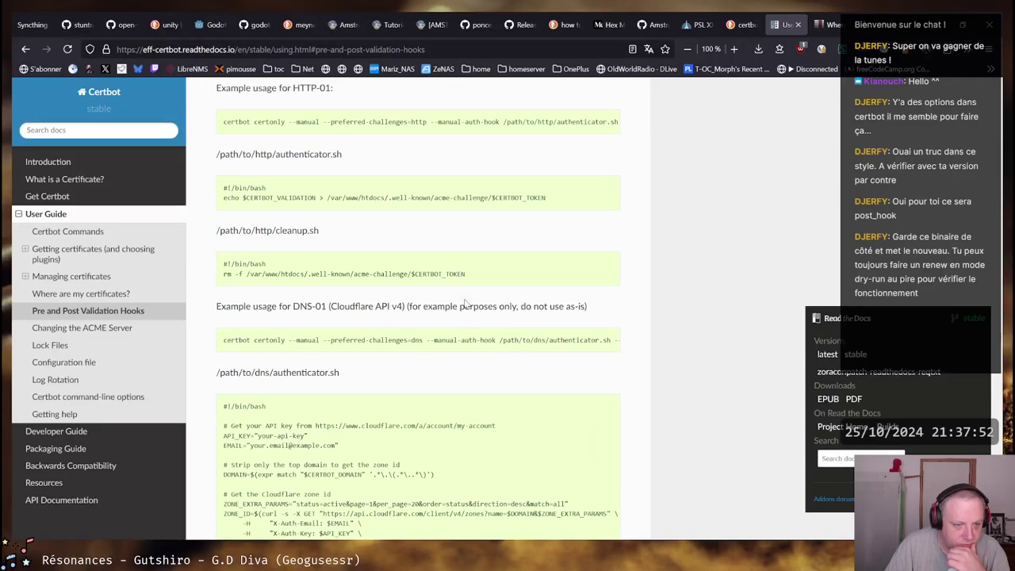
pyautogui.scroll(-1, 467, 305)
pyautogui.scroll(-14, 467, 305)
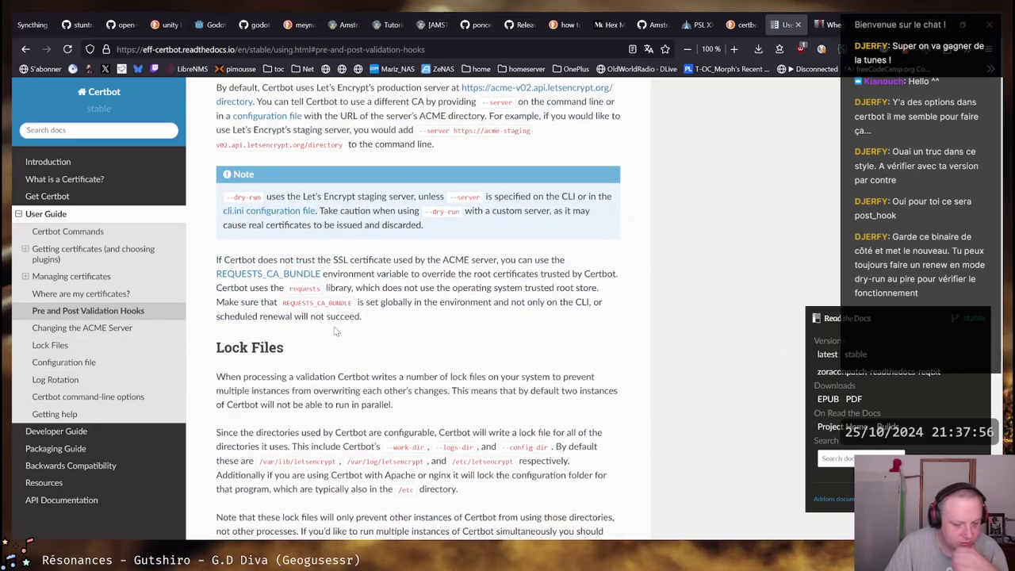
pyautogui.scroll(20, 308, 276)
# Step through further 'hooks' matches down to the renewal-hooks/post path passage
pyautogui.press('Return')
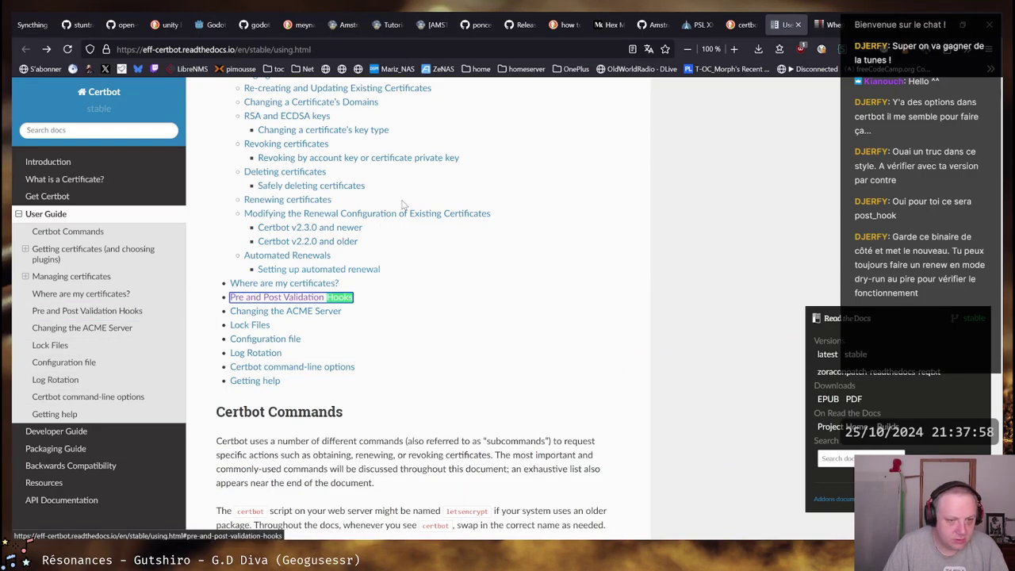
pyautogui.press('Return')
pyautogui.press('Return')
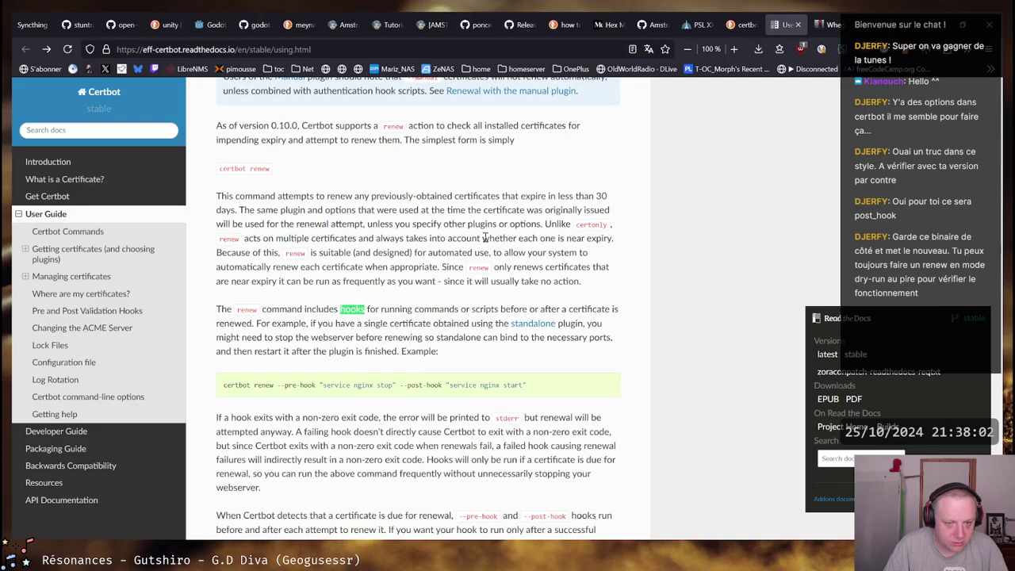
pyautogui.press('Return')
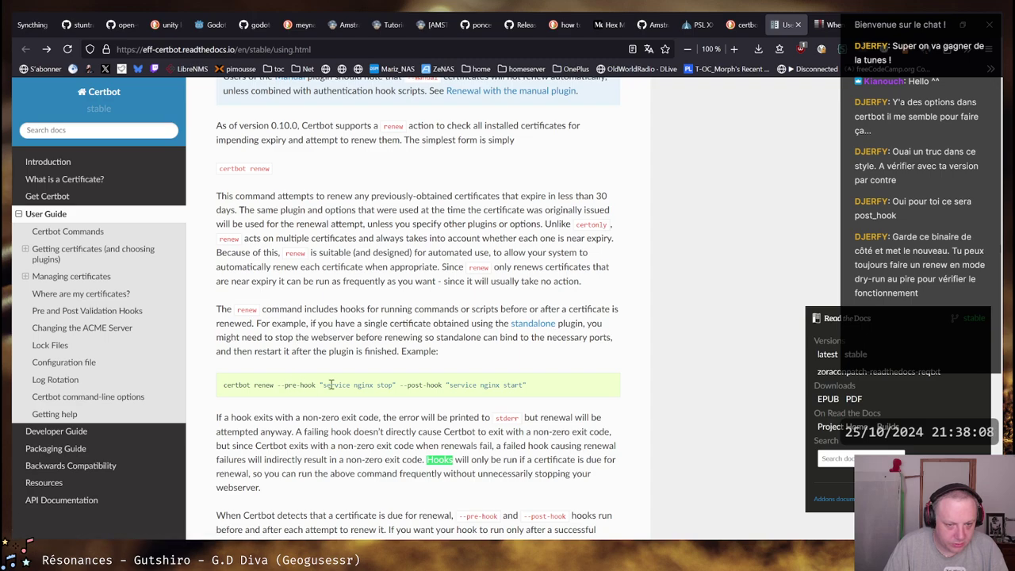
pyautogui.press('Return')
pyautogui.scroll(-1, 460, 369)
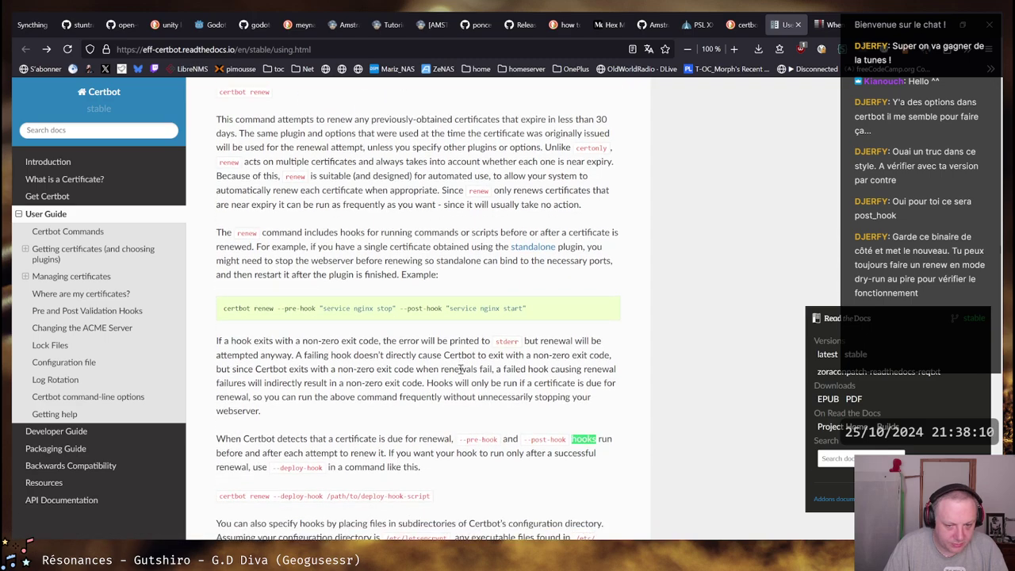
pyautogui.scroll(-1, 460, 369)
pyautogui.scroll(-1, 332, 377)
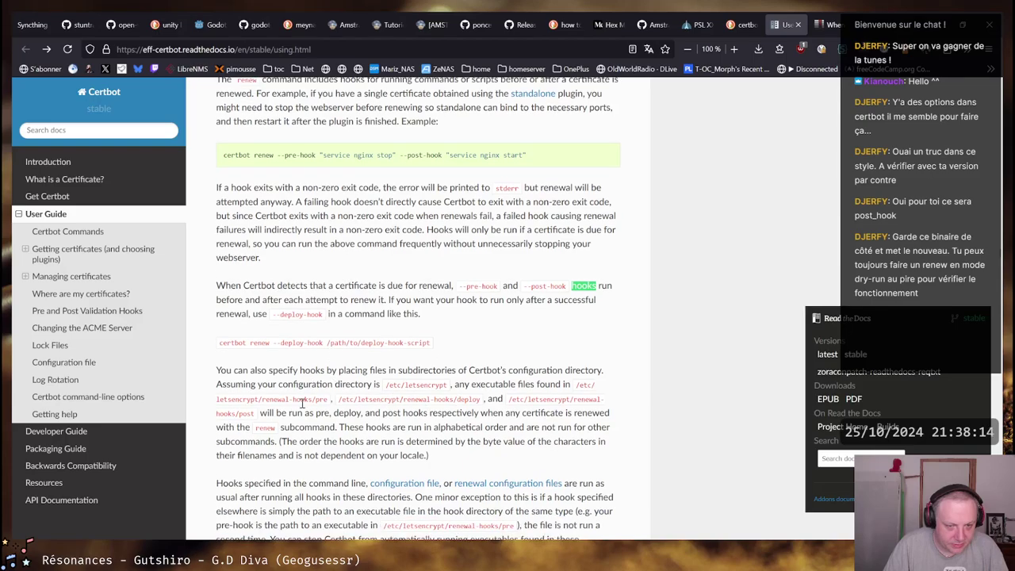
pyautogui.press('Return')
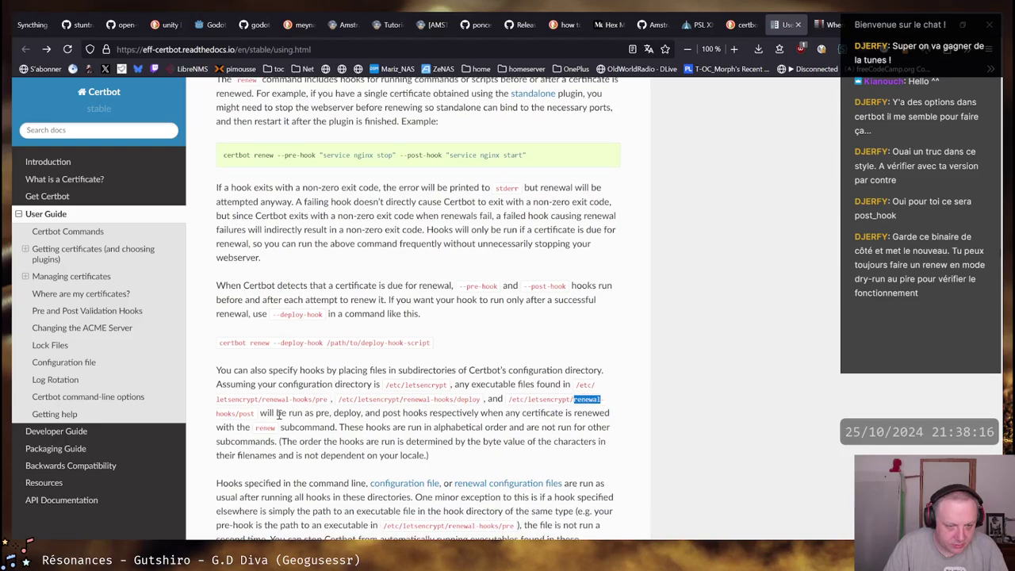
# Read how any executable files in the renewal-hooks directories are run, then return to the terminal
pyautogui.moveTo(268, 414); pyautogui.dragTo(597, 412)
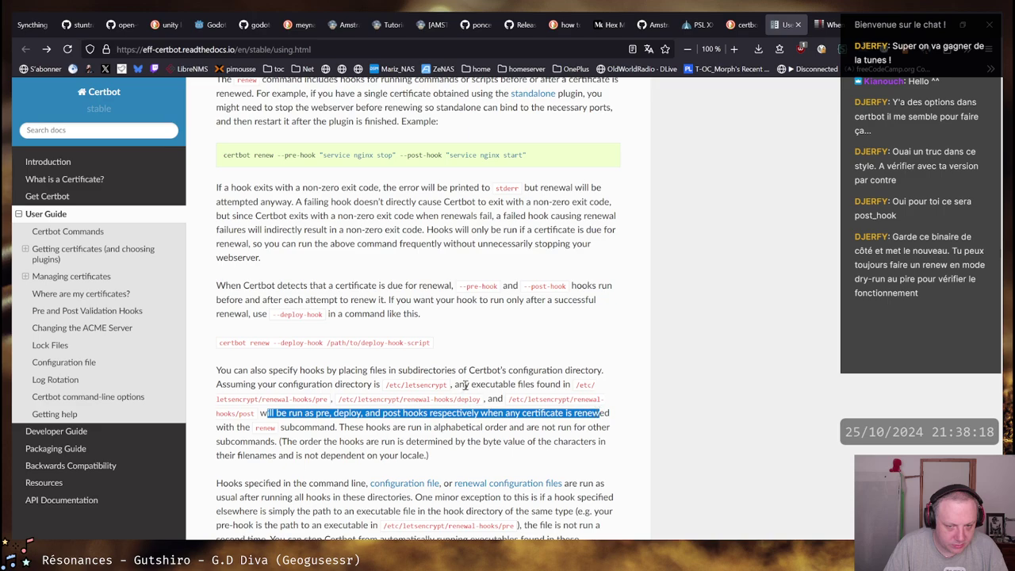
pyautogui.moveTo(454, 384); pyautogui.dragTo(541, 385)
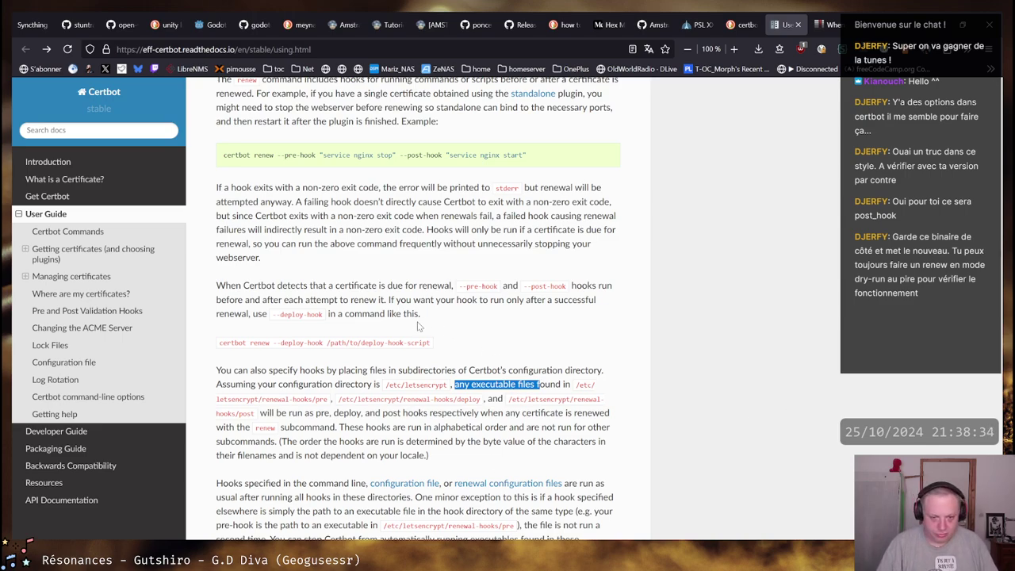
pyautogui.scroll(-10, 419, 326)
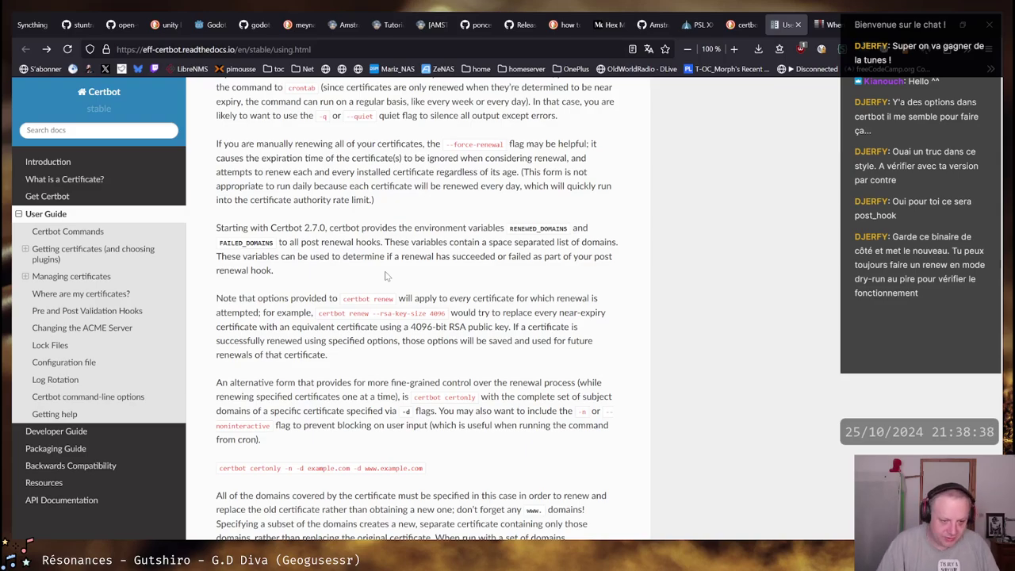
pyautogui.scroll(-7, 387, 276)
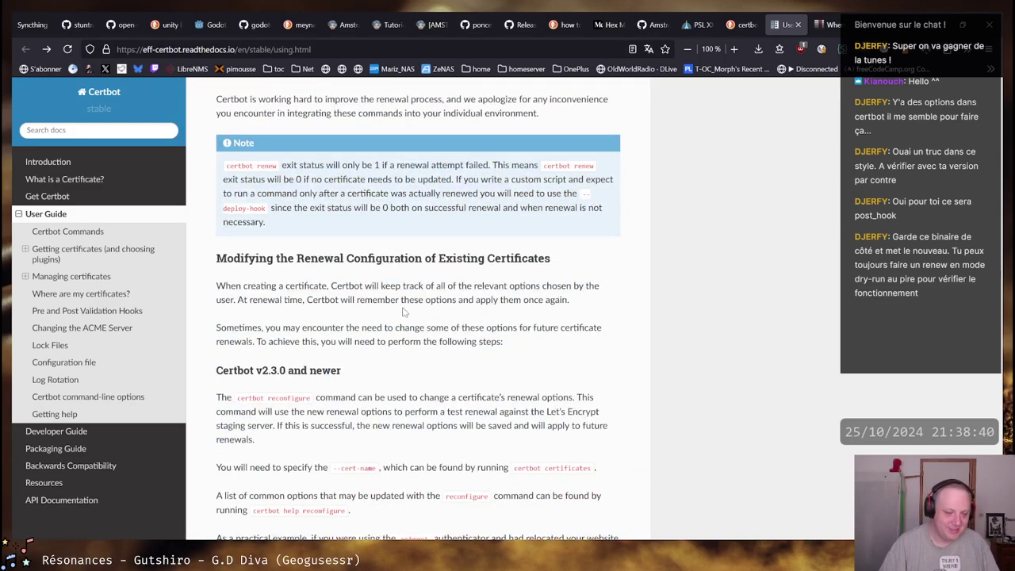
pyautogui.hotkey('alt', 'Tab')
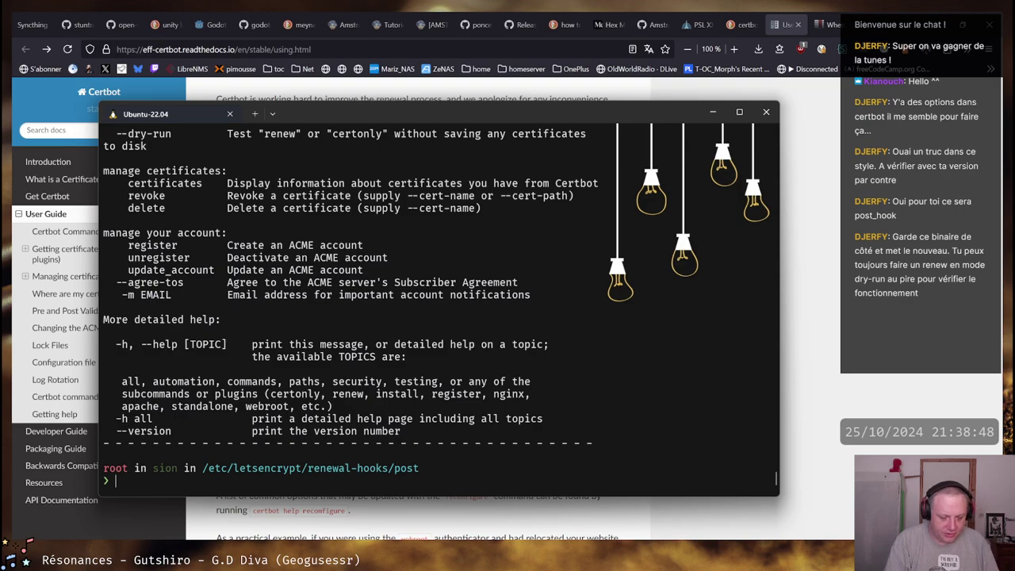
# Cancel the netstat history search and list the empty post-renewal hooks folder
pyautogui.hotkey('ctrl', 'r')
pyautogui.write('netstat')
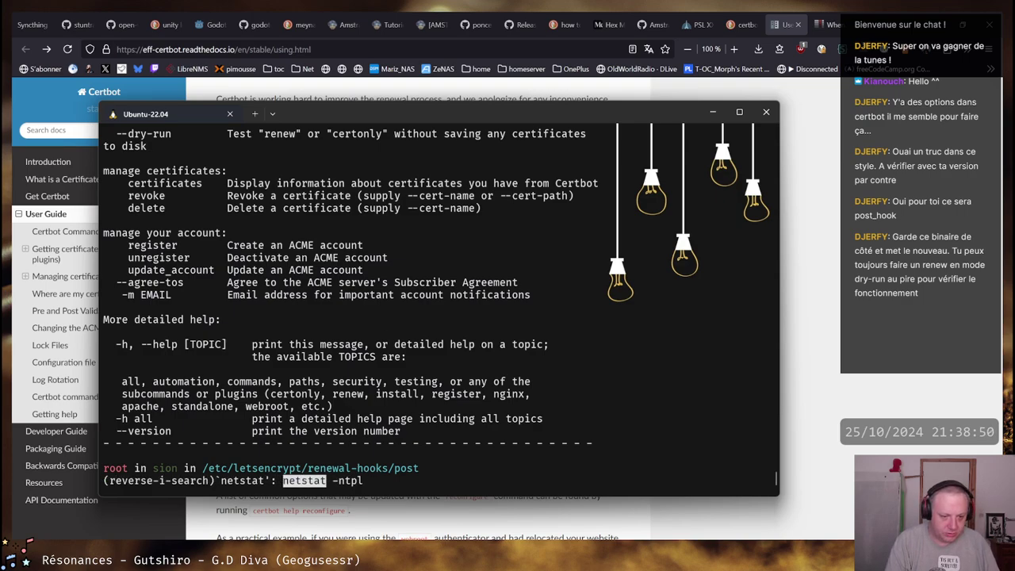
pyautogui.hotkey('ctrl', 'c')
pyautogui.write('ll')
pyautogui.press('Return')
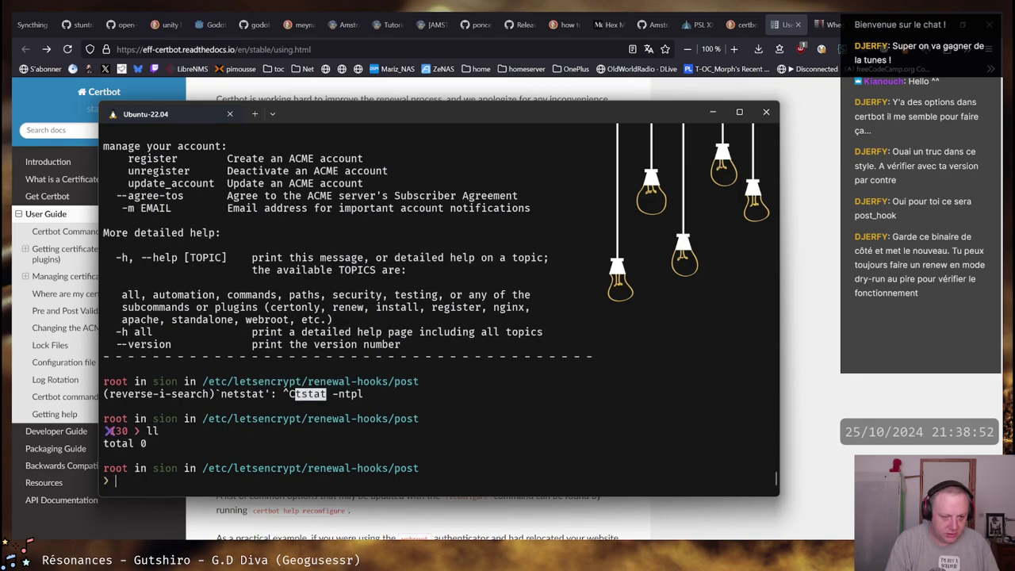
# List /etc/letsencrypt and its live certificates for imap, sion and smtp.clantoc.org
pyautogui.write('cd ../../')
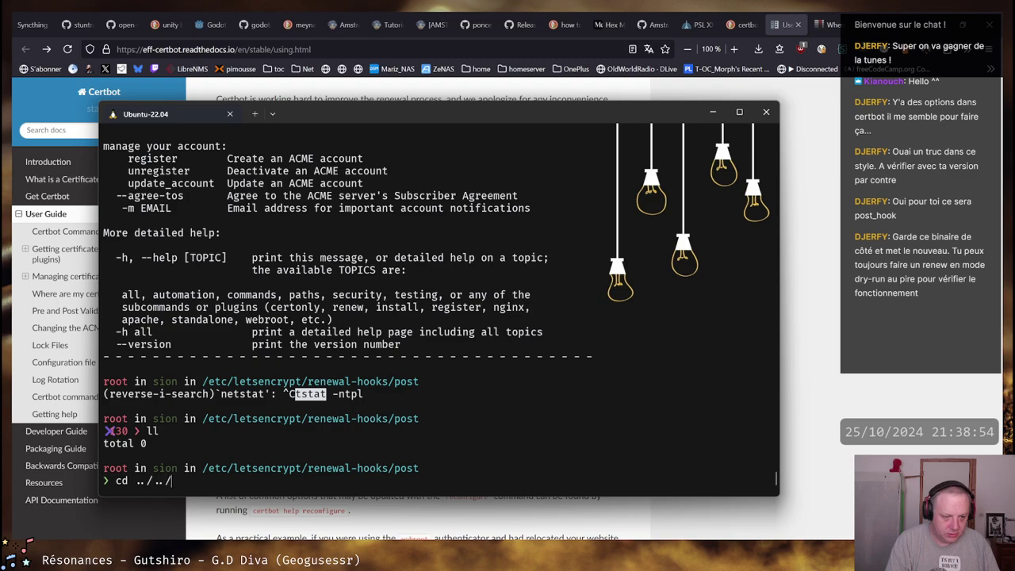
pyautogui.press('Return')
pyautogui.write('ll')
pyautogui.press('Return')
pyautogui.write('cd')
pyautogui.press('BackSpace')
pyautogui.press('BackSpace')
pyautogui.write('ls')
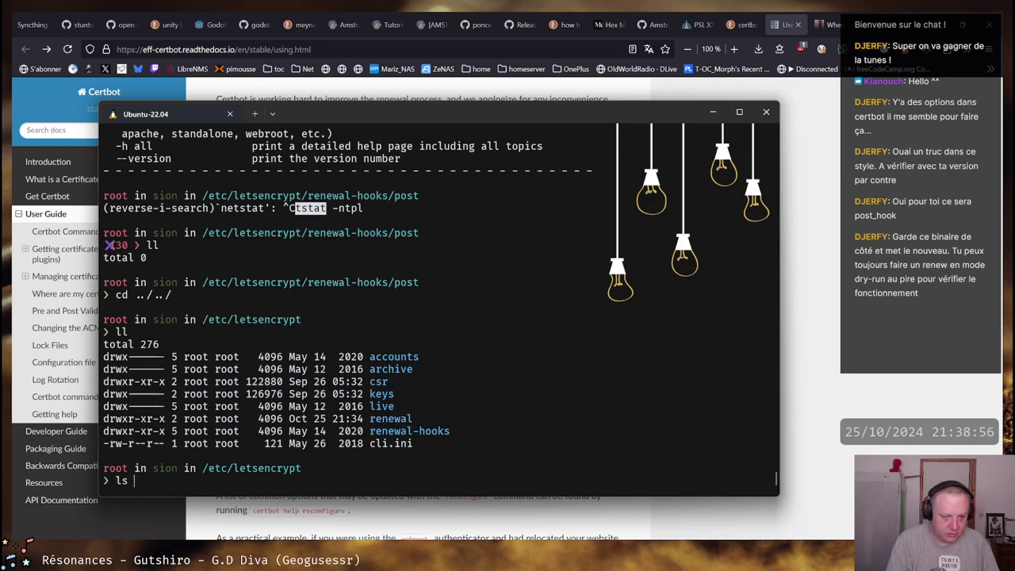
pyautogui.press('BackSpace')
pyautogui.press('BackSpace')
pyautogui.write('l live/')
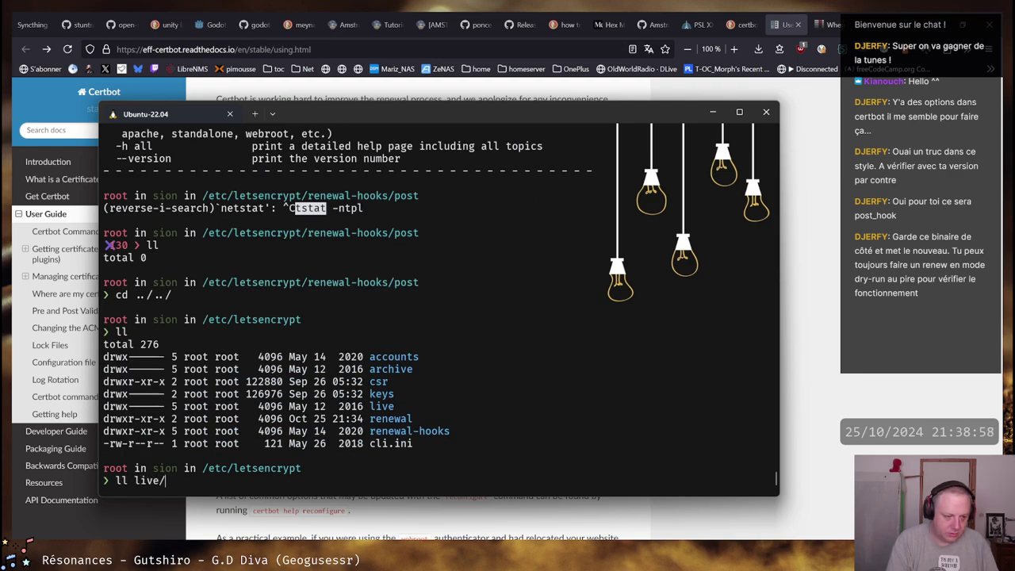
pyautogui.press('Return')
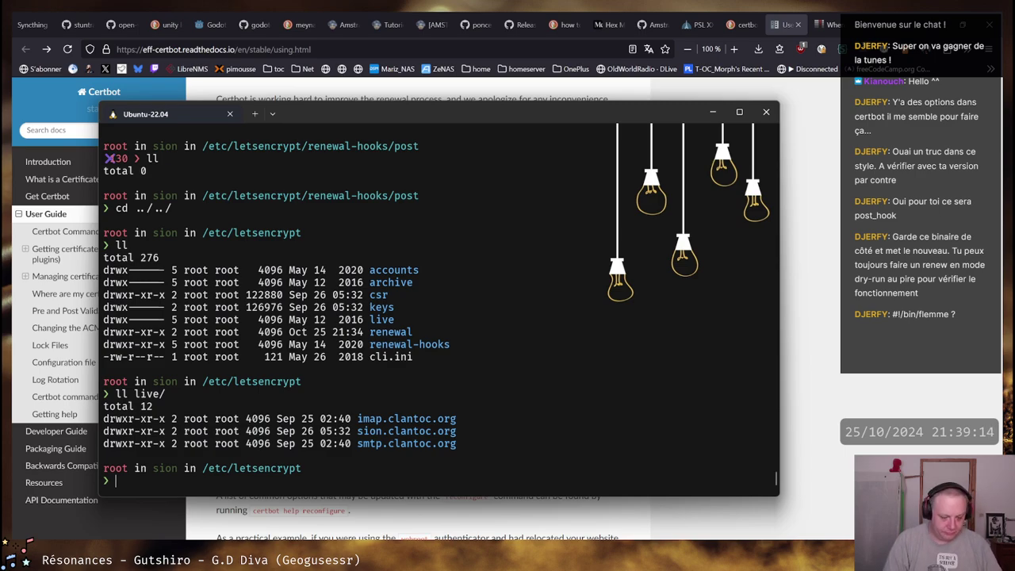
# List installed certbot packages with dpkg -l | grep certbot, showing version 1.12.0-2
pyautogui.write('cd /')
pyautogui.press('BackSpace')
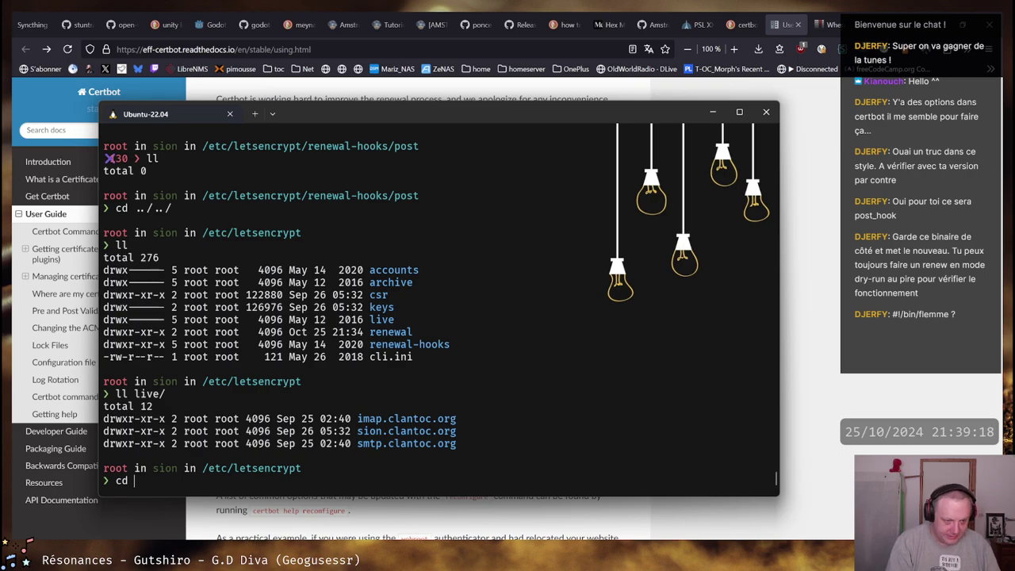
pyautogui.press('BackSpace')
pyautogui.press('BackSpace')
pyautogui.press('BackSpace')
pyautogui.write('cd im')
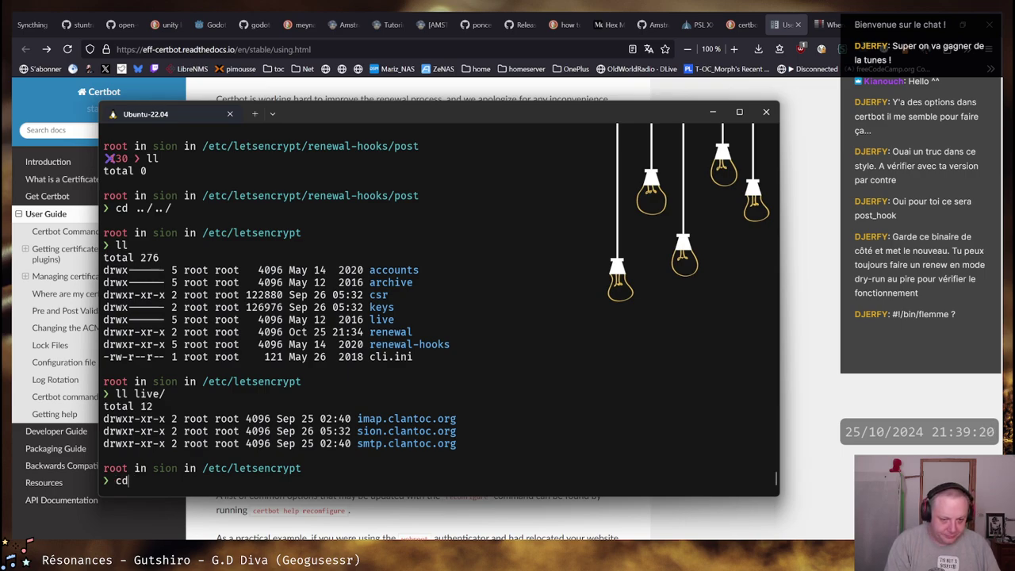
pyautogui.press('BackSpace')
pyautogui.press('BackSpace')
pyautogui.press('BackSpace')
pyautogui.press('BackSpace')
pyautogui.press('BackSpace')
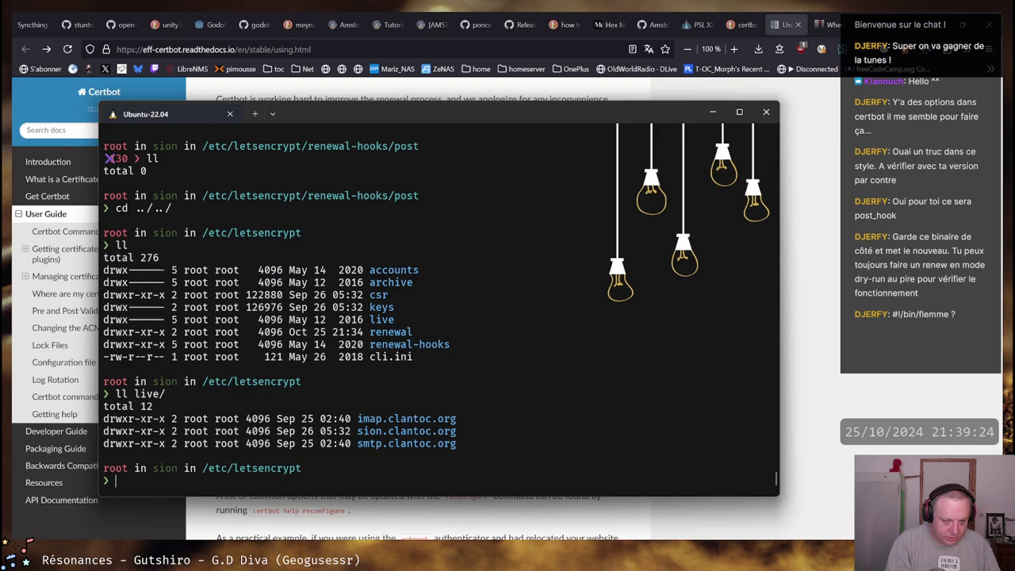
pyautogui.write('dpkg -lh')
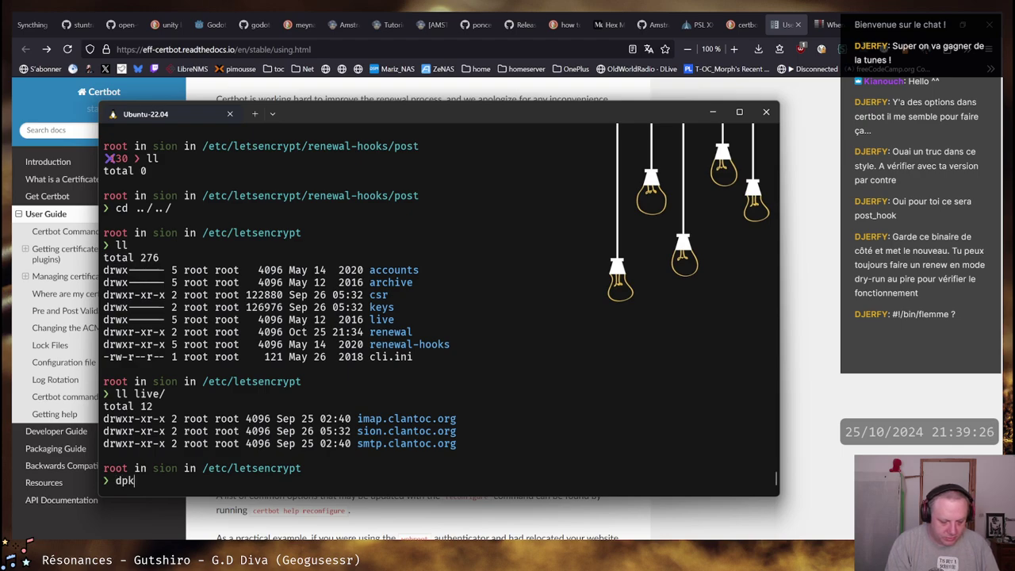
pyautogui.press('BackSpace')
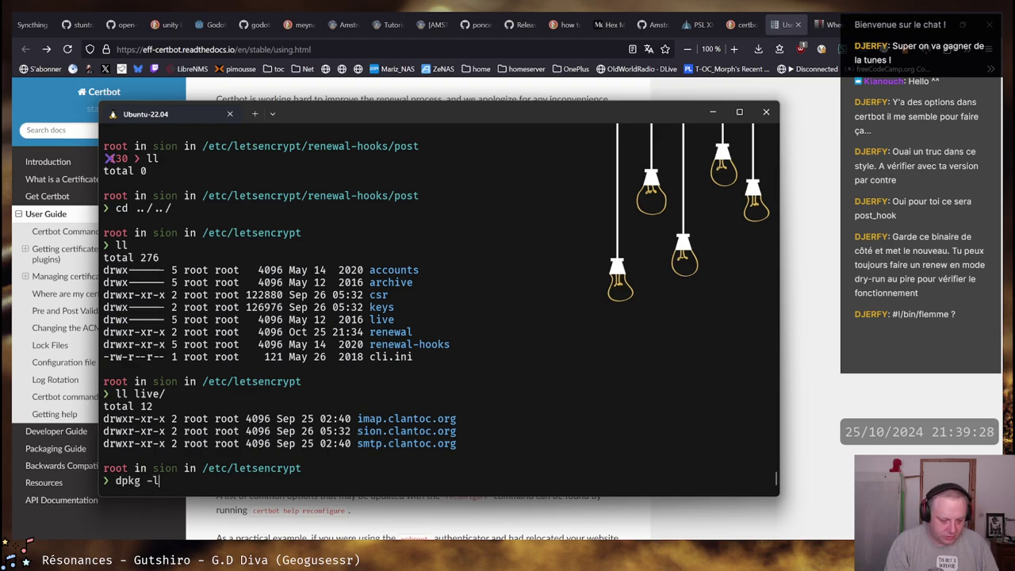
pyautogui.write('|grep certbo')
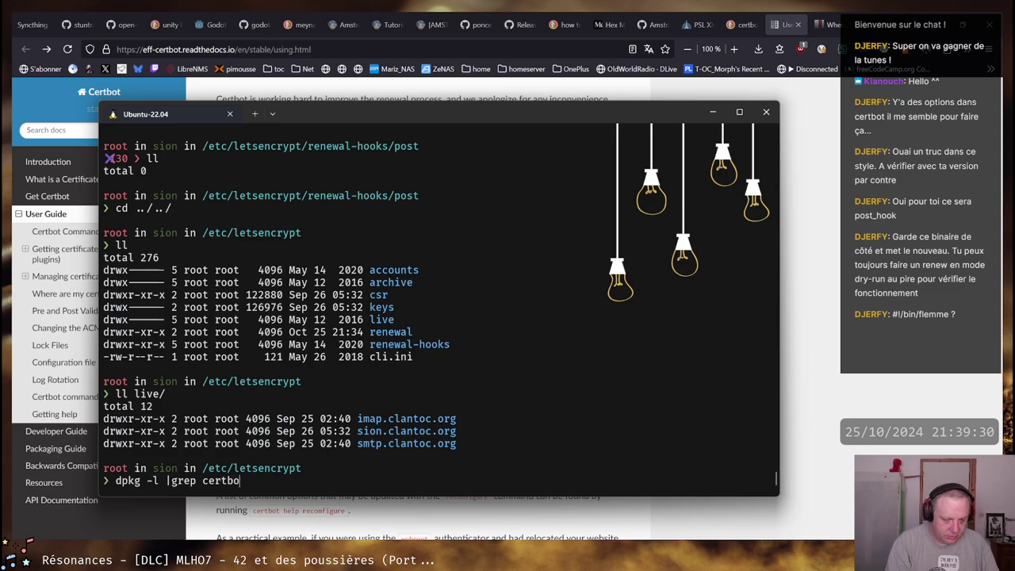
pyautogui.write('t')
pyautogui.press('Return')
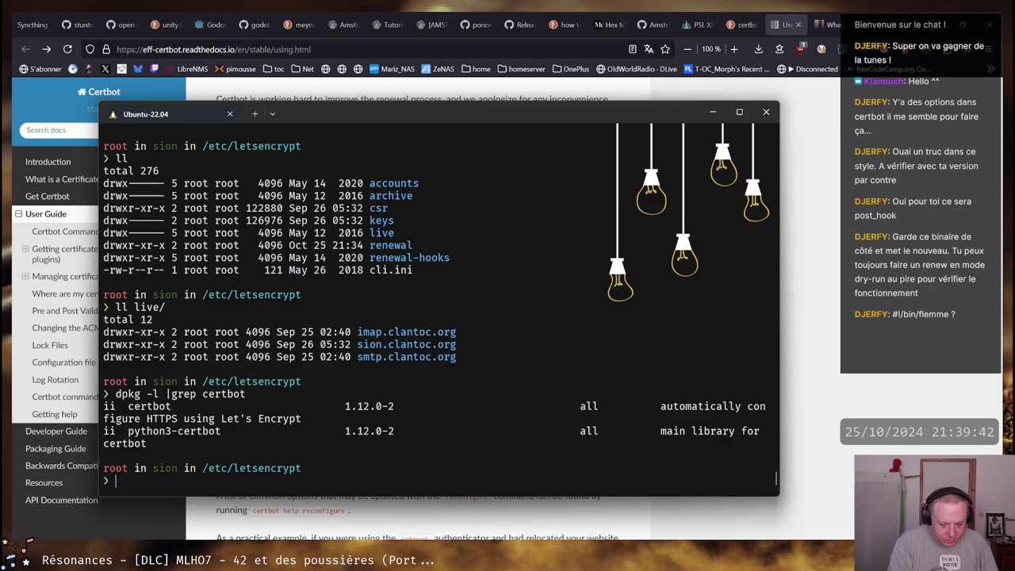
pyautogui.write('apt show')
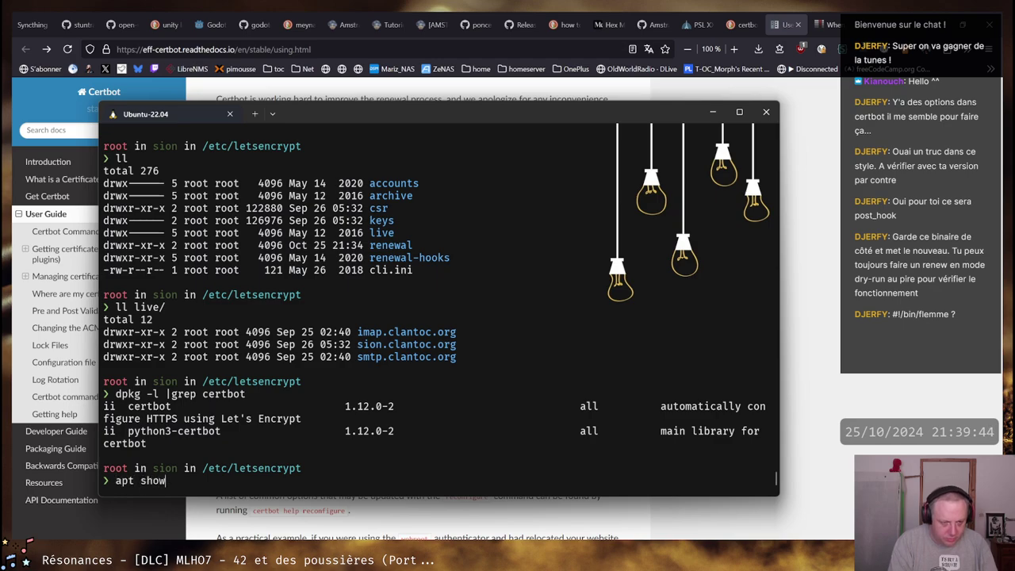
pyautogui.write(' certbot')
# Show the certbot package details and select the python-certbot source name
pyautogui.press('Return')
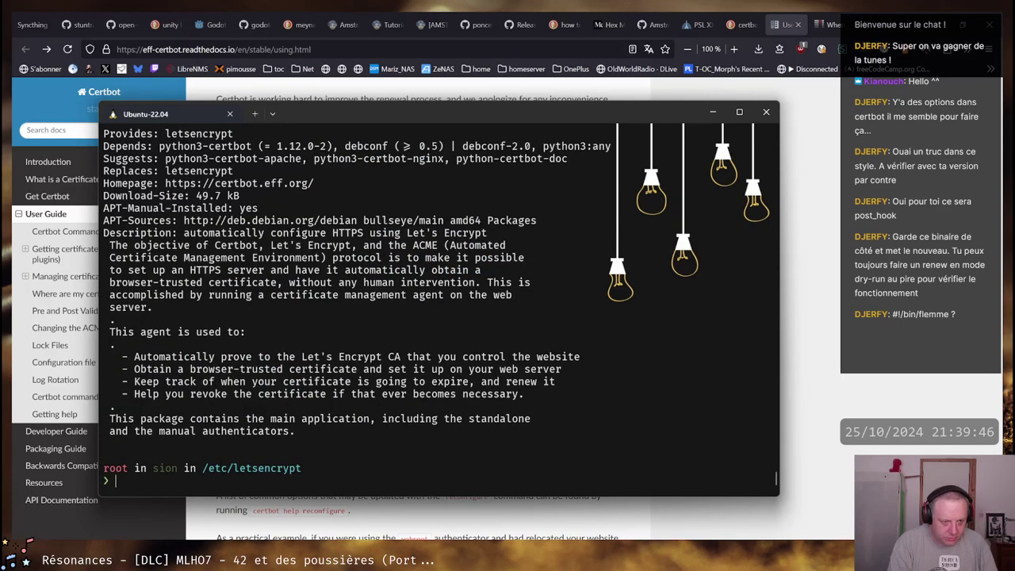
pyautogui.scroll(4, 256, 331)
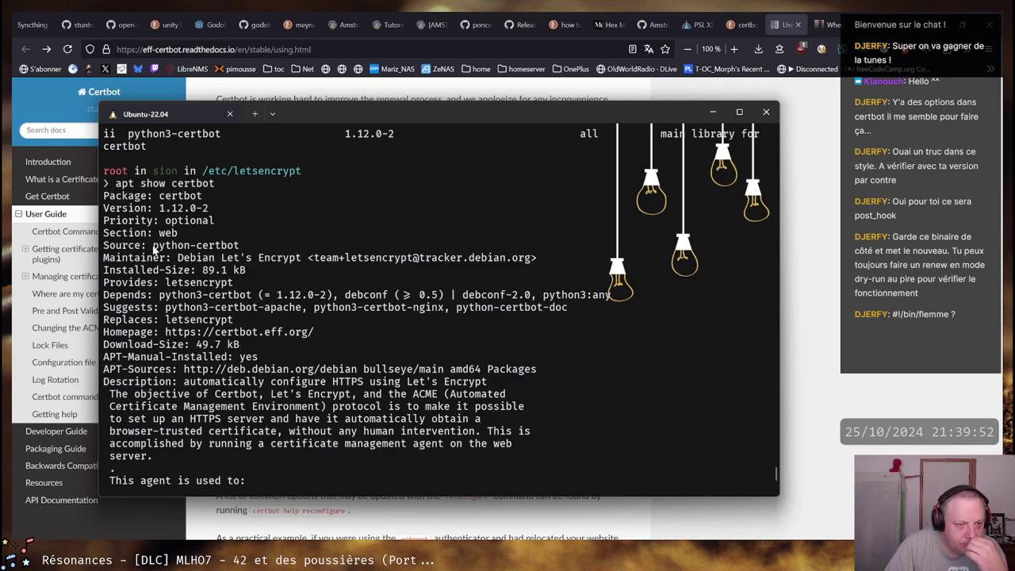
pyautogui.moveTo(154, 248); pyautogui.dragTo(244, 249)
pyautogui.click(243, 249)
pyautogui.moveTo(154, 247); pyautogui.dragTo(238, 247)
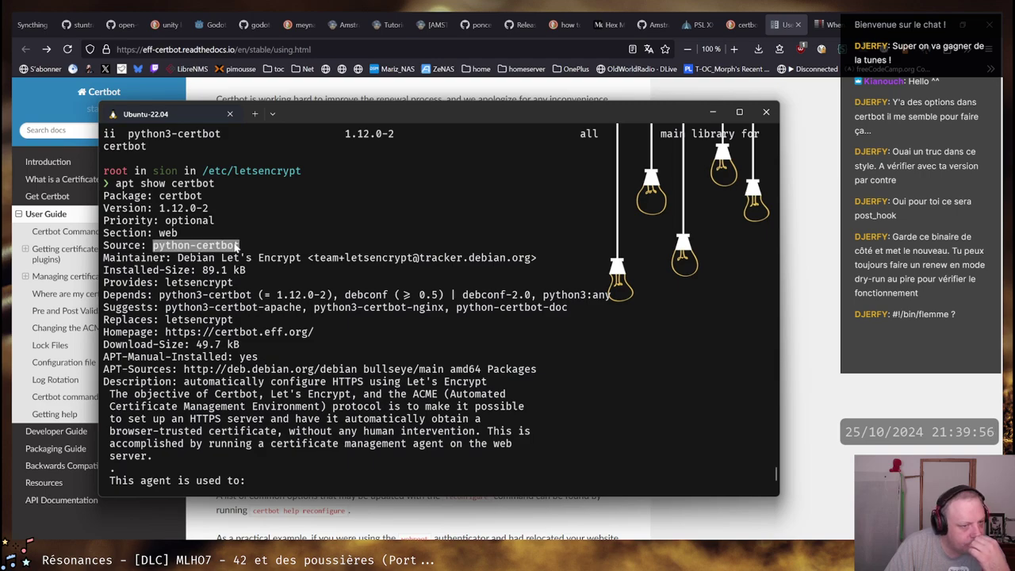
# Scroll through the certbot details, selecting the APT-Sources line for Debian bullseye main
pyautogui.scroll(-3, 236, 247)
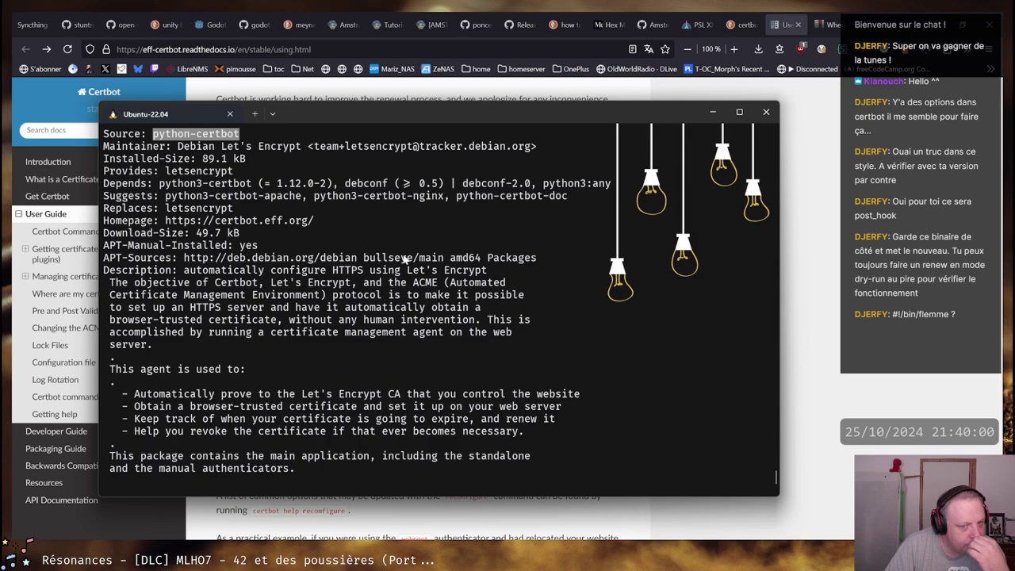
pyautogui.tripleClick(524, 258)
pyautogui.click(158, 260)
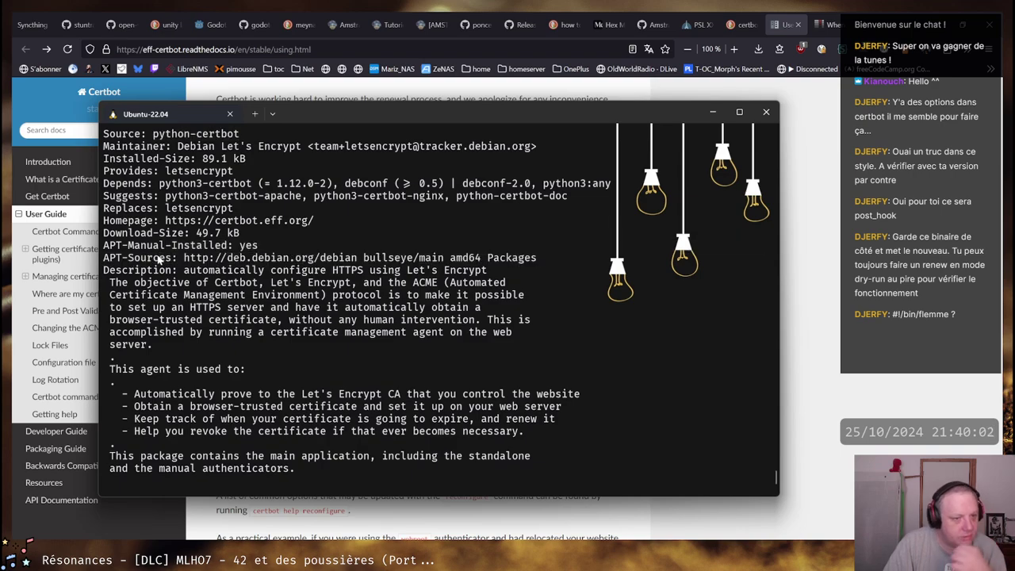
pyautogui.scroll(-1, 347, 315)
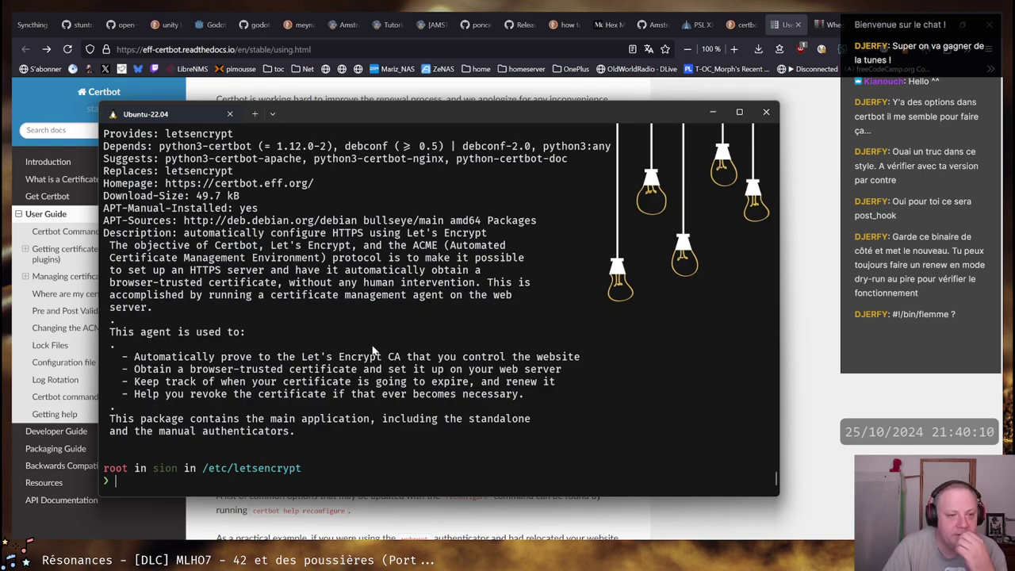
pyautogui.scroll(1, 367, 348)
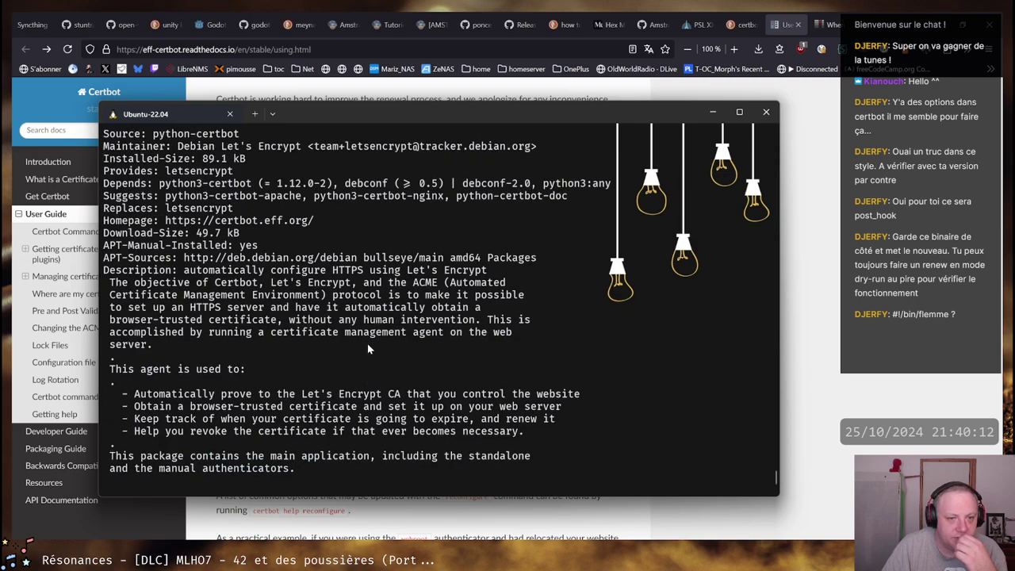
pyautogui.scroll(1, 367, 347)
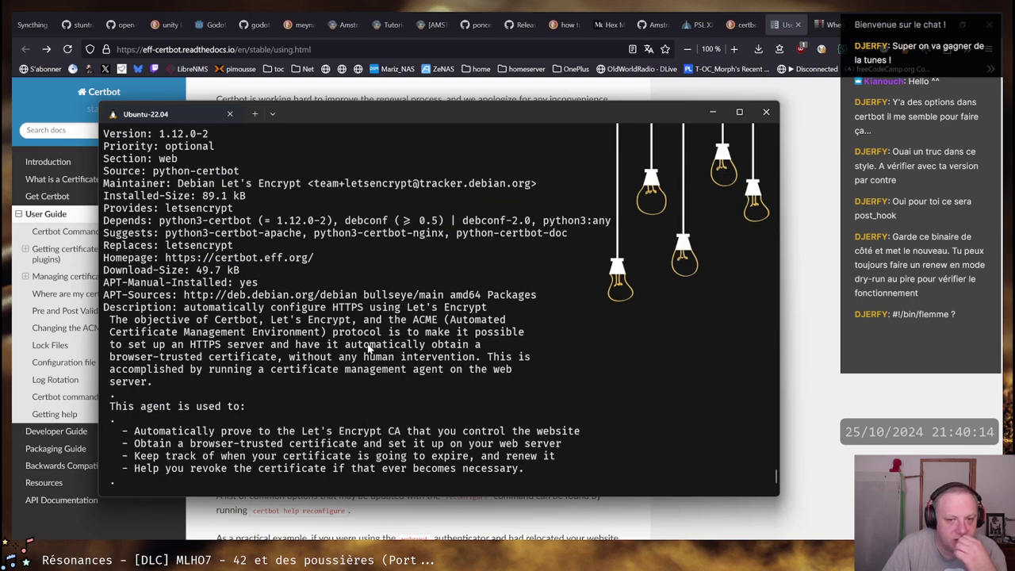
pyautogui.scroll(1, 367, 347)
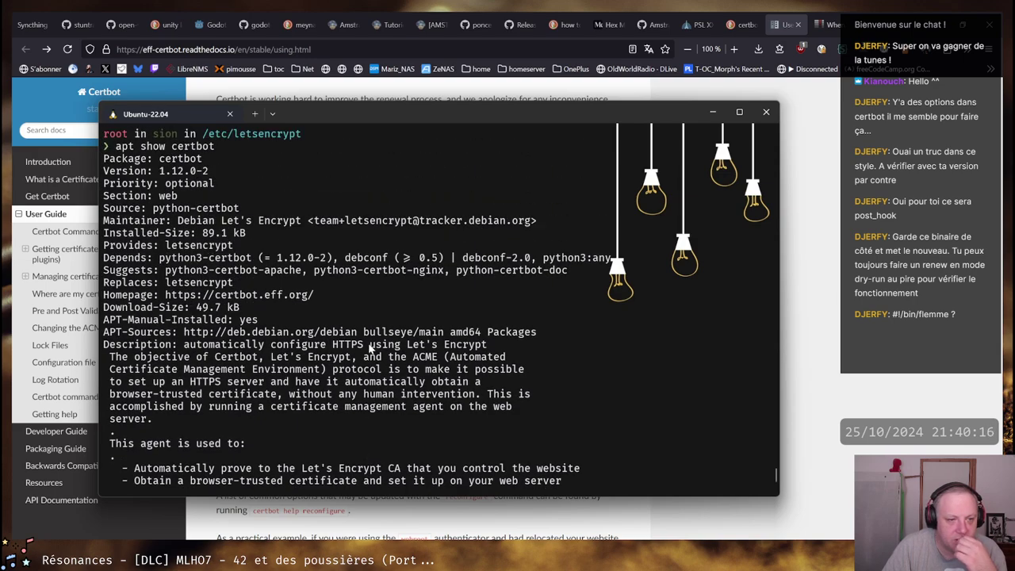
pyautogui.scroll(2, 368, 347)
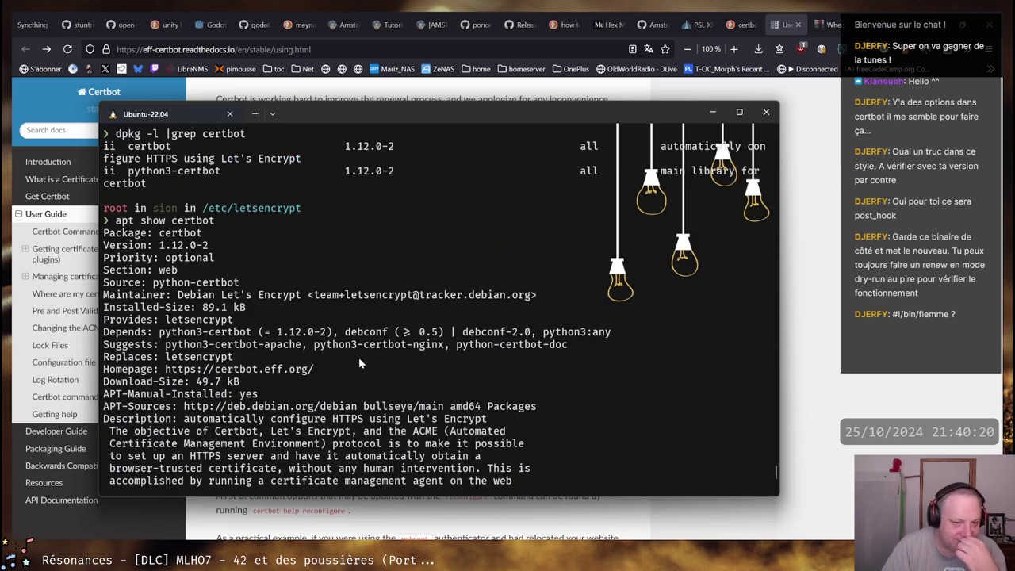
pyautogui.scroll(-5, 359, 360)
# Run apt update and apt upgrade for nginx and distro-info-data, then list /etc/letsencrypt
pyautogui.write('a')
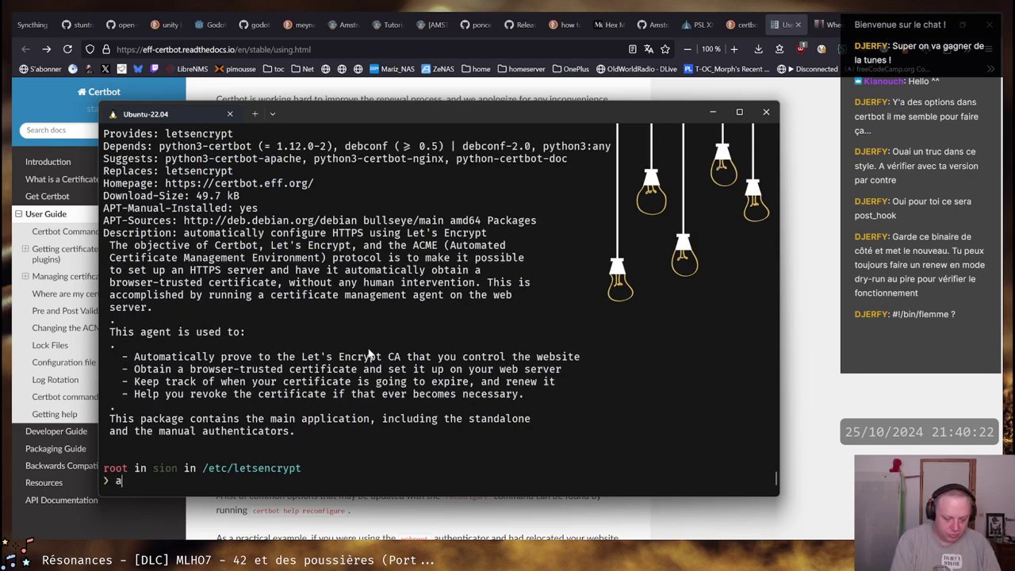
pyautogui.write('pt update')
pyautogui.press('Return')
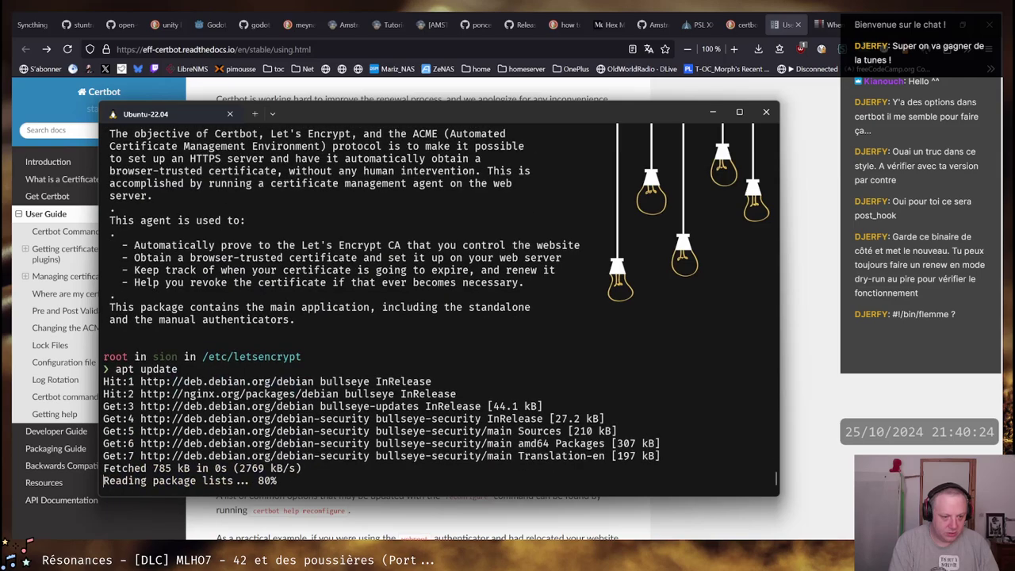
pyautogui.write('apt upgrade')
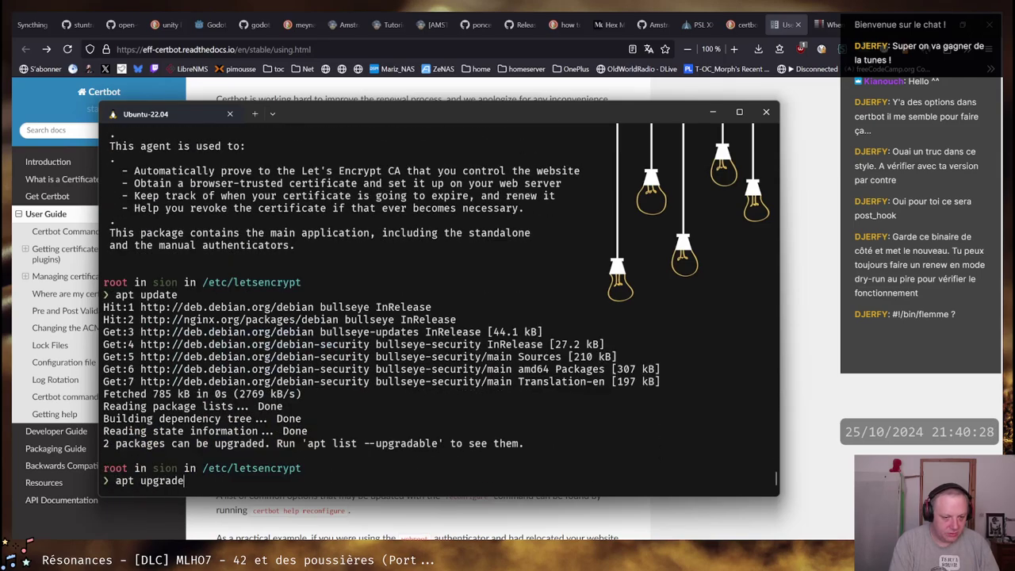
pyautogui.press('Return')
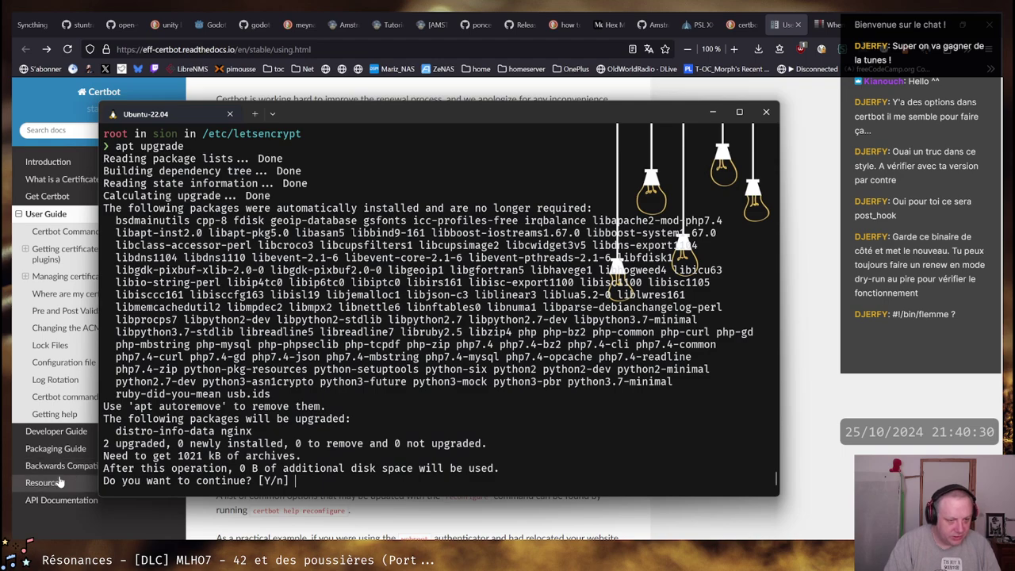
pyautogui.moveTo(117, 432); pyautogui.dragTo(247, 431)
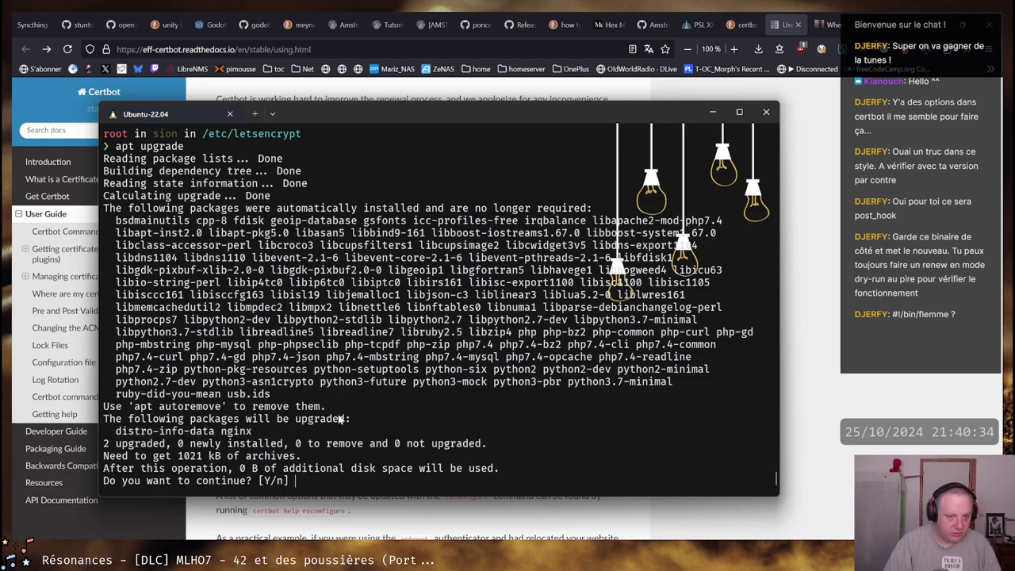
pyautogui.press('Return')
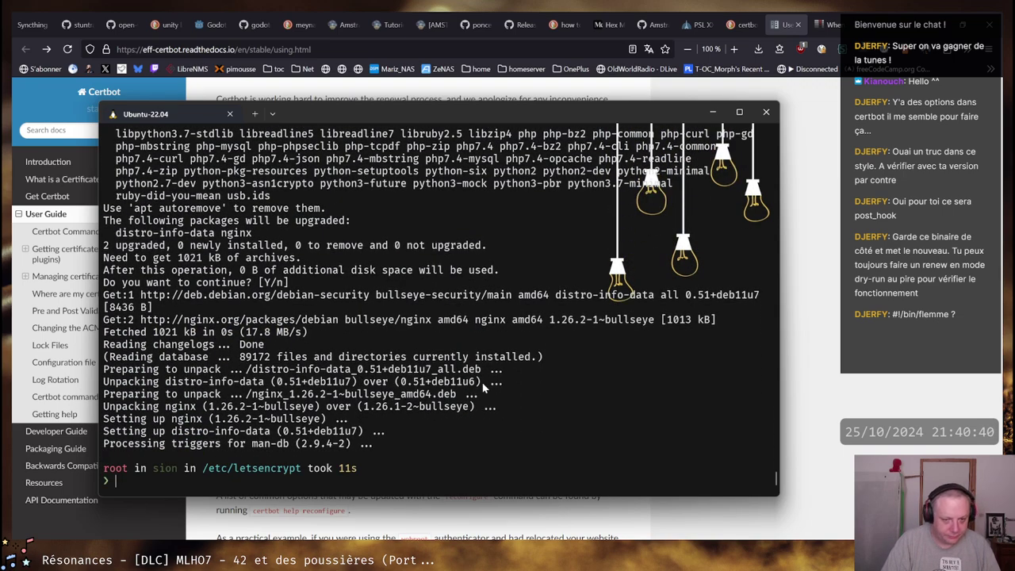
pyautogui.write('ll')
pyautogui.press('Return')
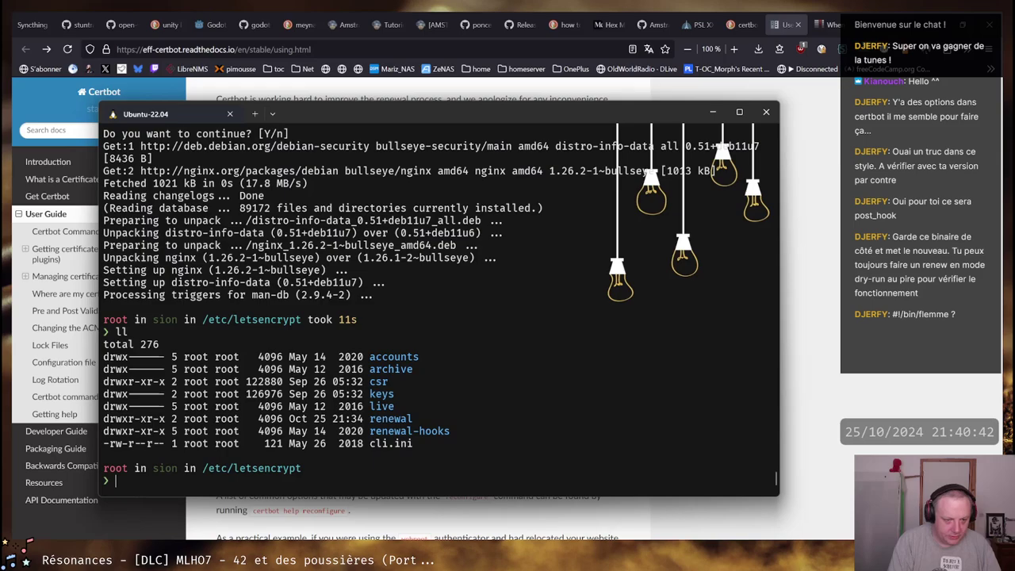
# Go into renewal-hooks/post and list its empty contents
pyautogui.write('cd renewal-h')
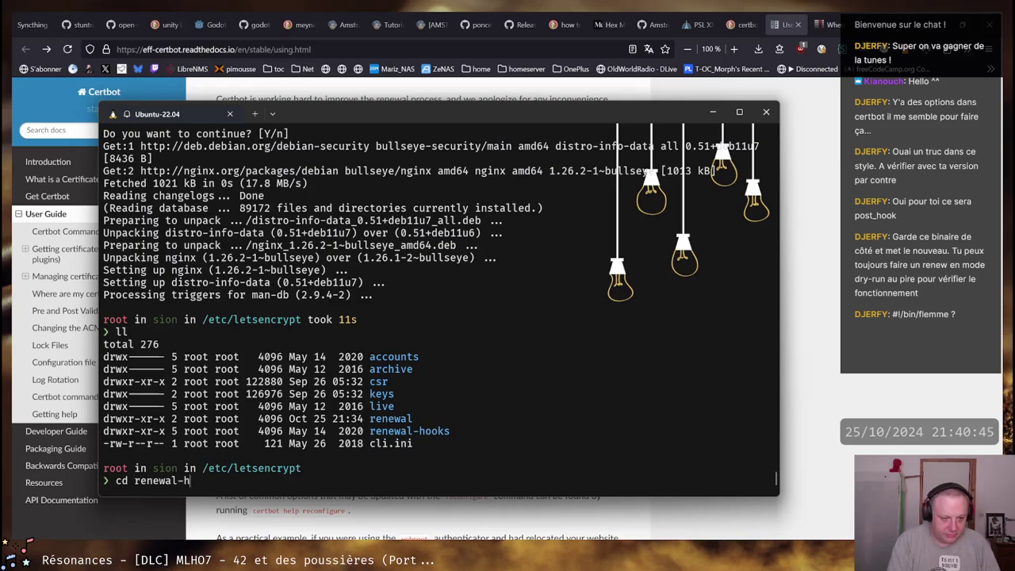
pyautogui.press('Tab')
pyautogui.press('Return')
pyautogui.write('ll')
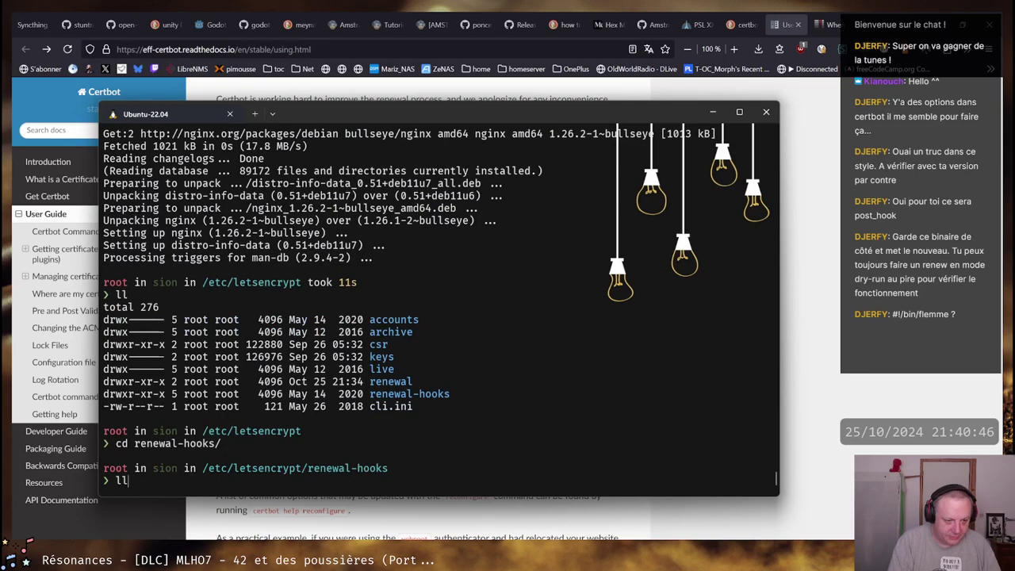
pyautogui.press('Return')
pyautogui.write('cd po')
pyautogui.press('Tab')
pyautogui.press('Return')
pyautogui.write('ll')
pyautogui.press('Return')
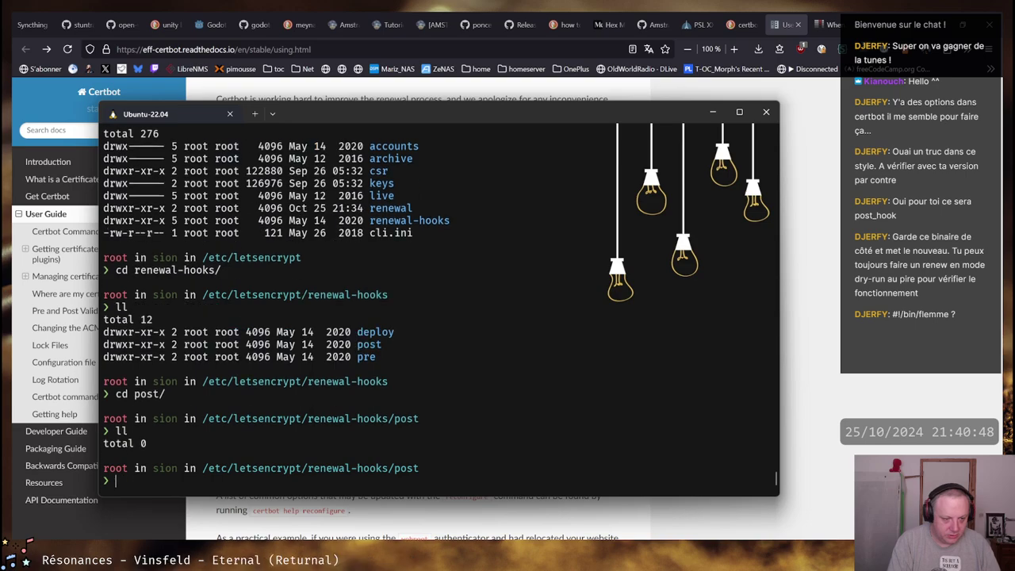
# Create restart-services.sh in vim with paste mode and a #!/bin/bash shebang
pyautogui.write('vim ')
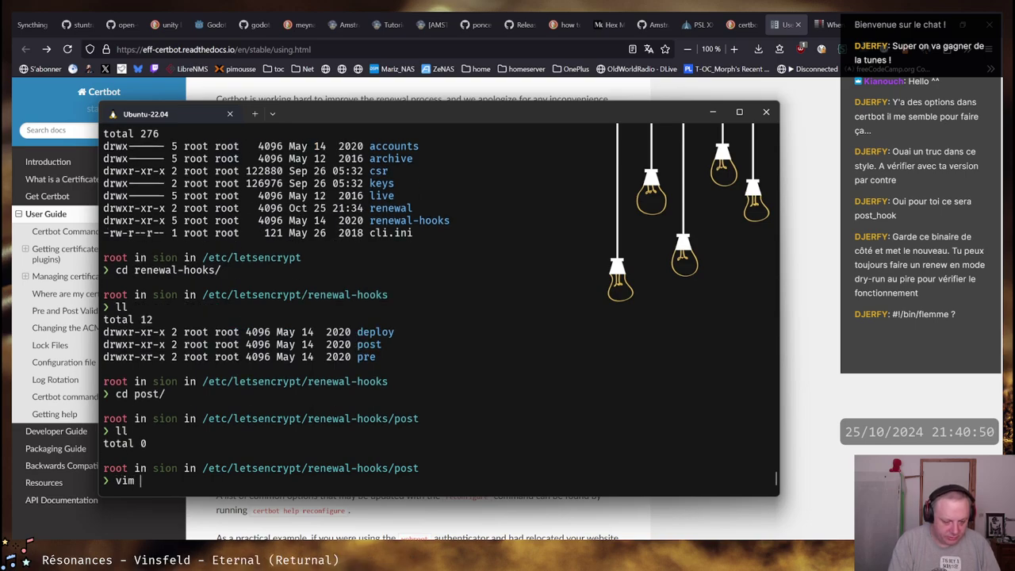
pyautogui.write('restart-')
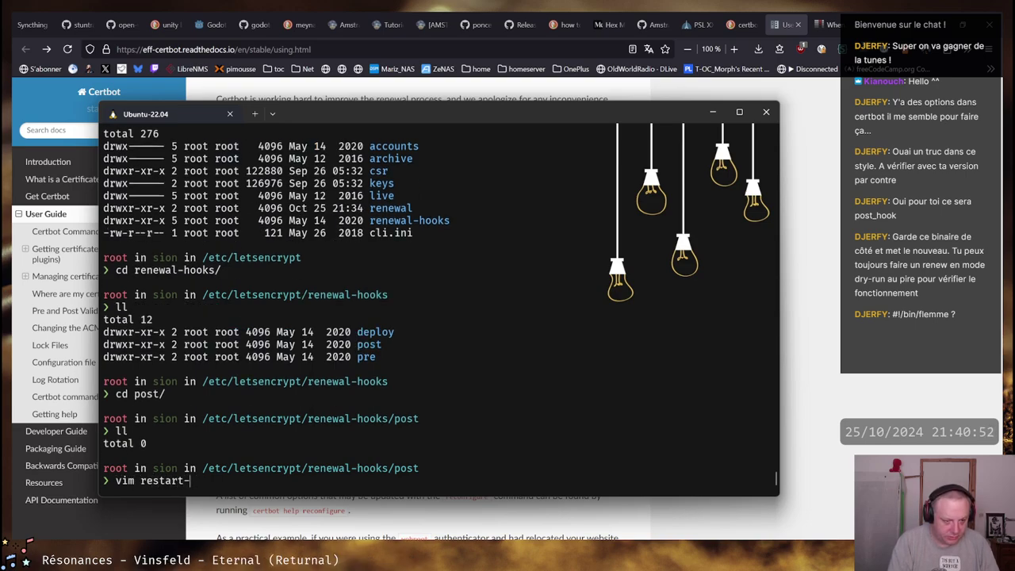
pyautogui.write('services.sh')
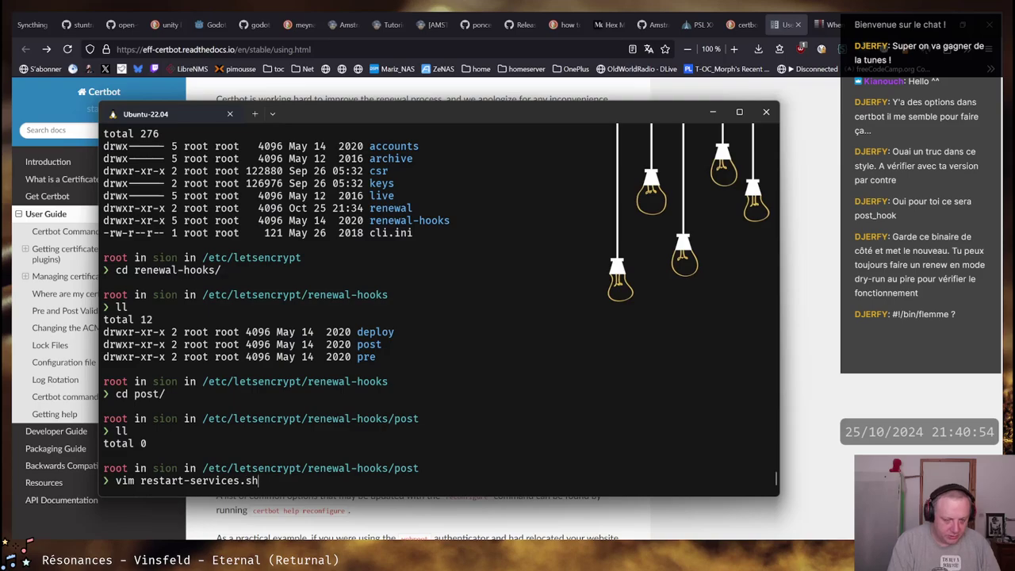
pyautogui.press('Return')
pyautogui.write('paste')
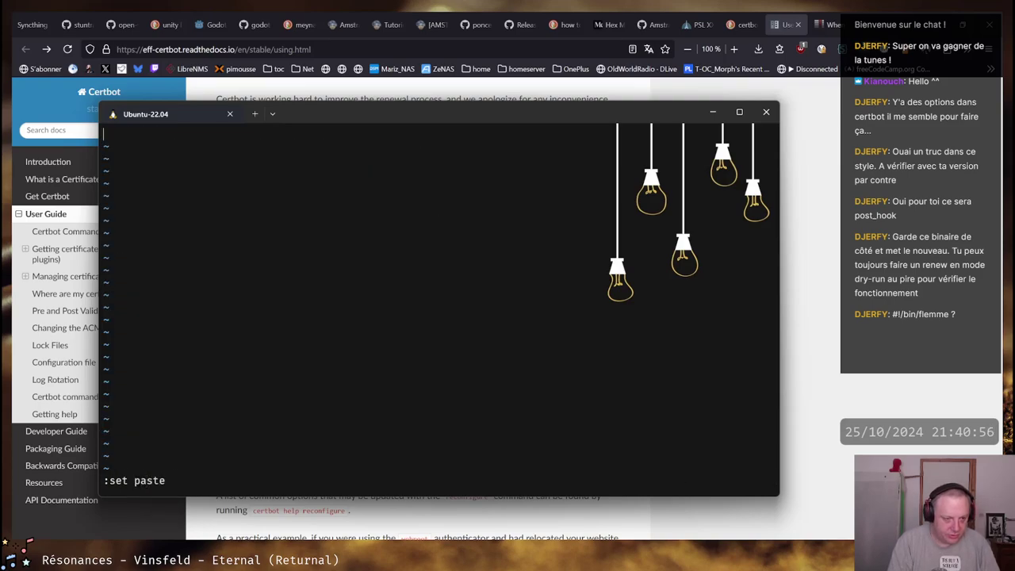
pyautogui.press('Return')
pyautogui.write('i#!/bin/Bas')
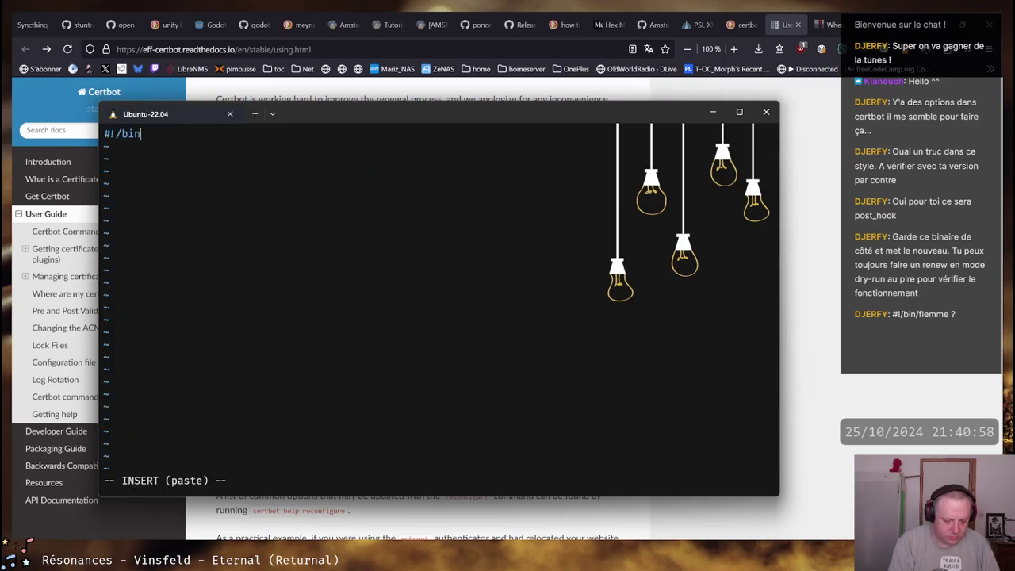
pyautogui.press('BackSpace')
pyautogui.press('BackSpace')
pyautogui.press('BackSpace')
pyautogui.write('bash')
pyautogui.press('Return')
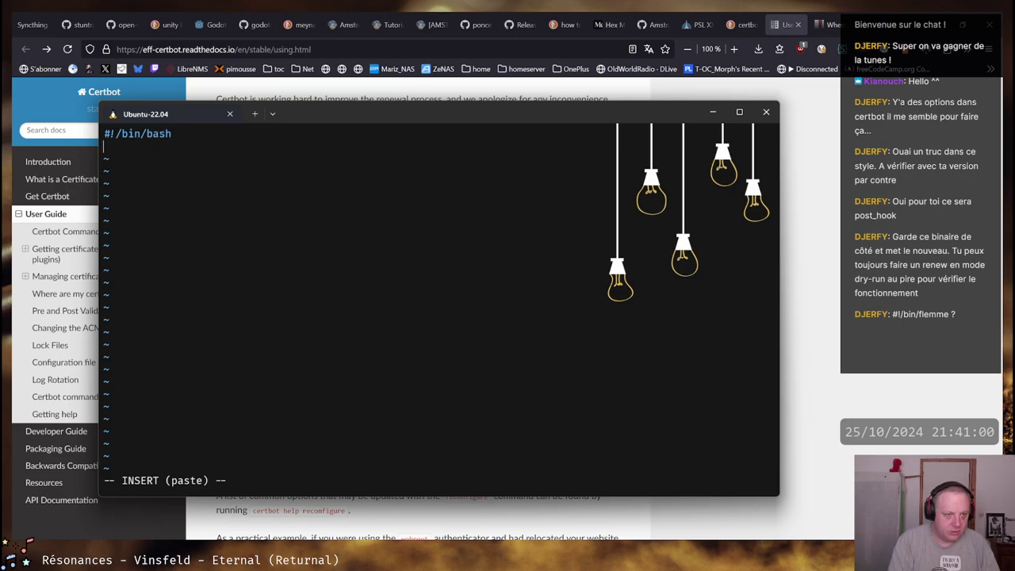
pyautogui.press('Return')
# Add 'systemctl restart dovecot' and 'systemctl reload nginx' lines to the script
pyautogui.write('sy')
pyautogui.press('BackSpace')
pyautogui.write('yst')
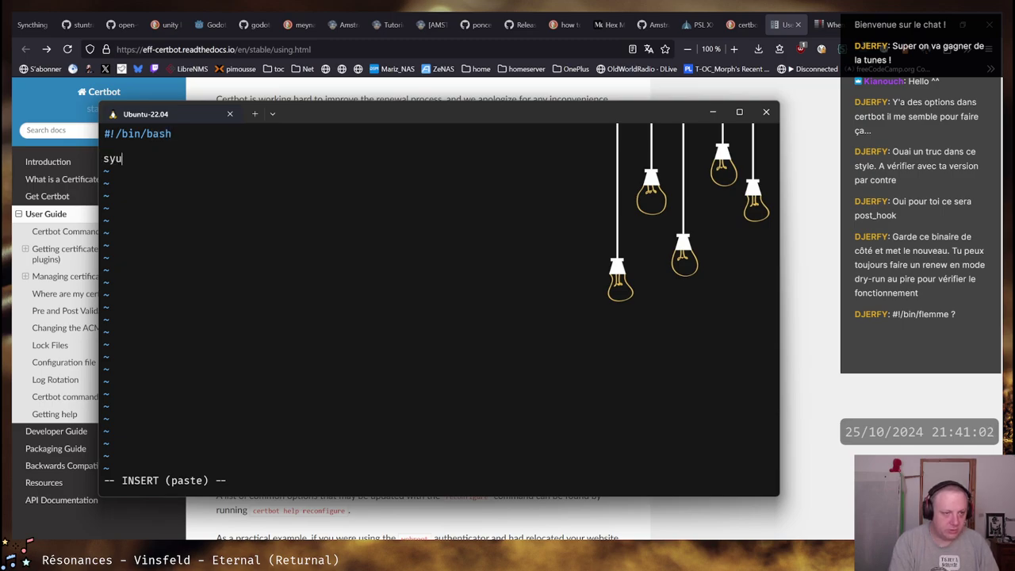
pyautogui.press('BackSpace')
pyautogui.press('BackSpace')
pyautogui.press('BackSpace')
pyautogui.write('ystemc')
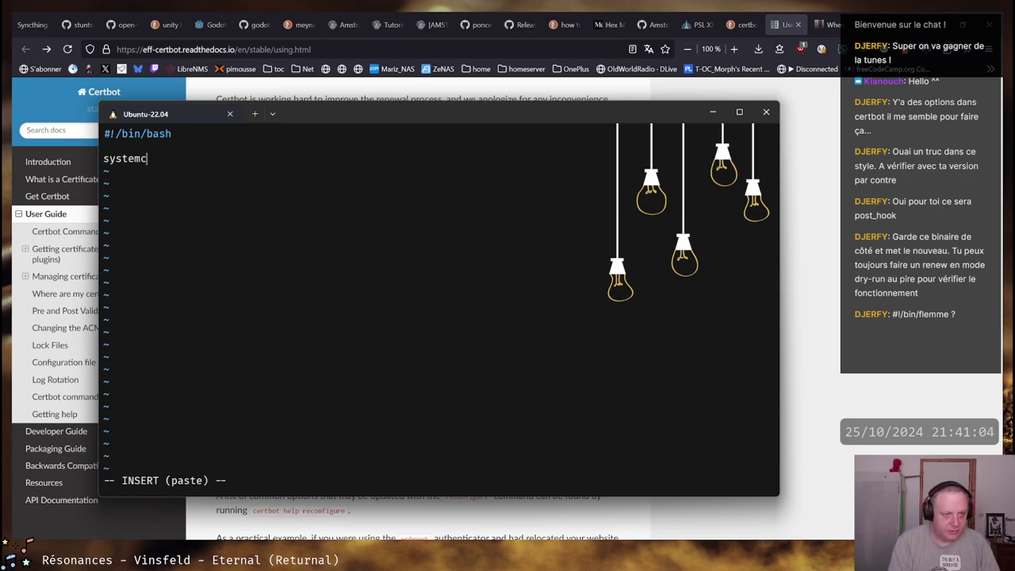
pyautogui.write('tl restart ')
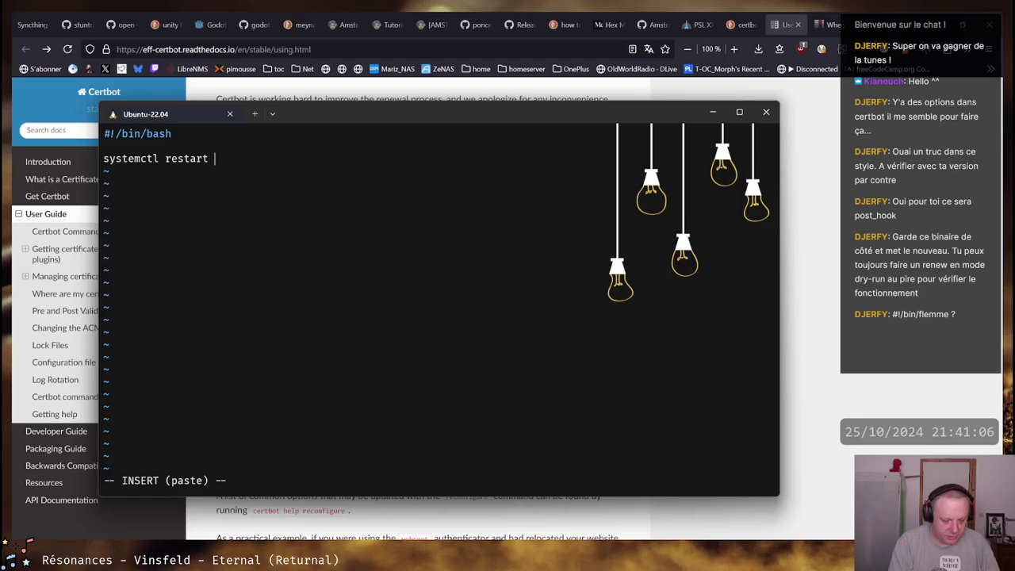
pyautogui.write('dovecot')
pyautogui.press('Return')
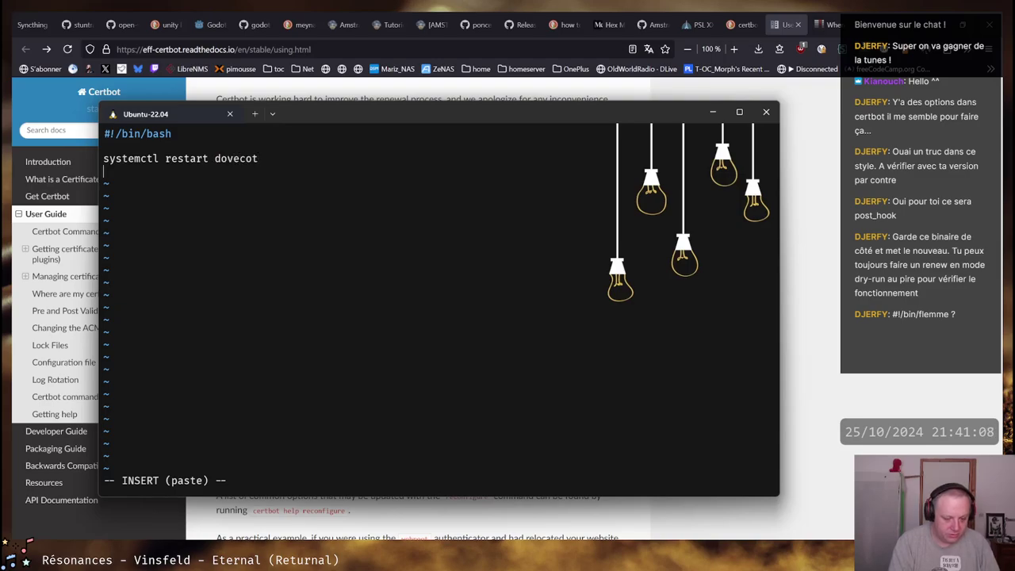
pyautogui.write('systemctl rel')
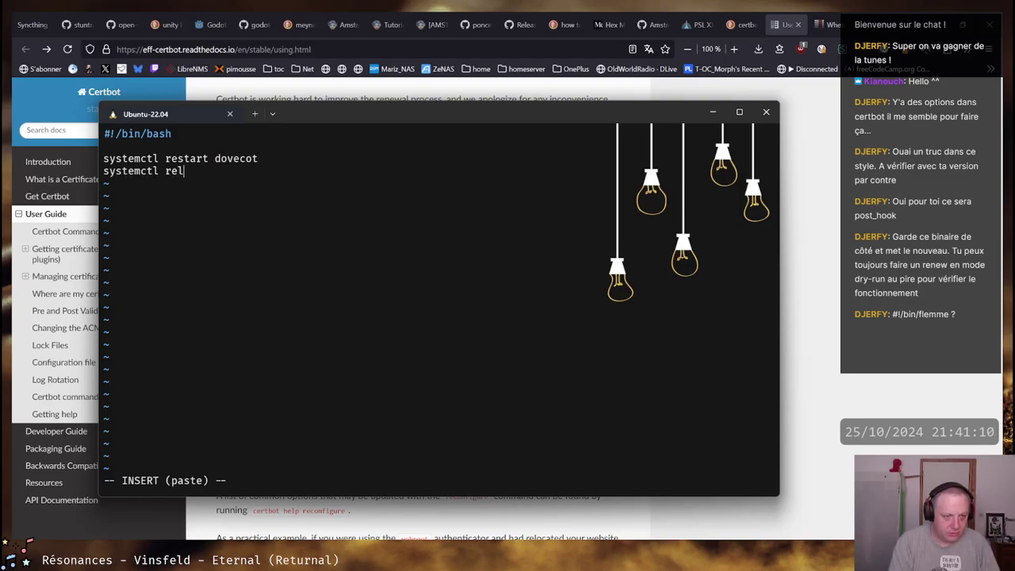
pyautogui.write('oad nginx')
pyautogui.press('Return')
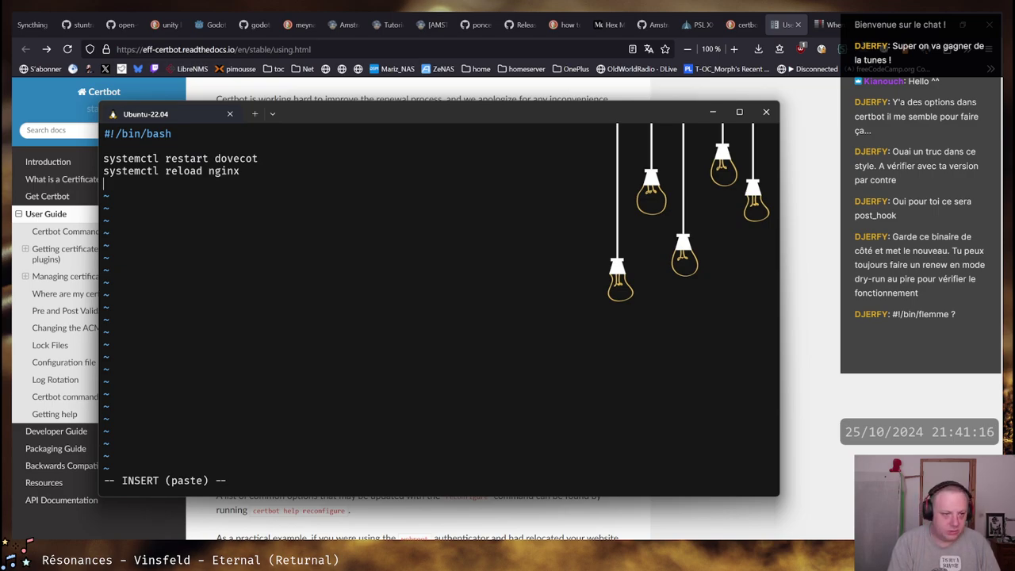
pyautogui.press('Escape')
# Save restart-services.sh and make it executable with chmod +x
pyautogui.write(':wq')
pyautogui.press('Return')
pyautogui.write('c')
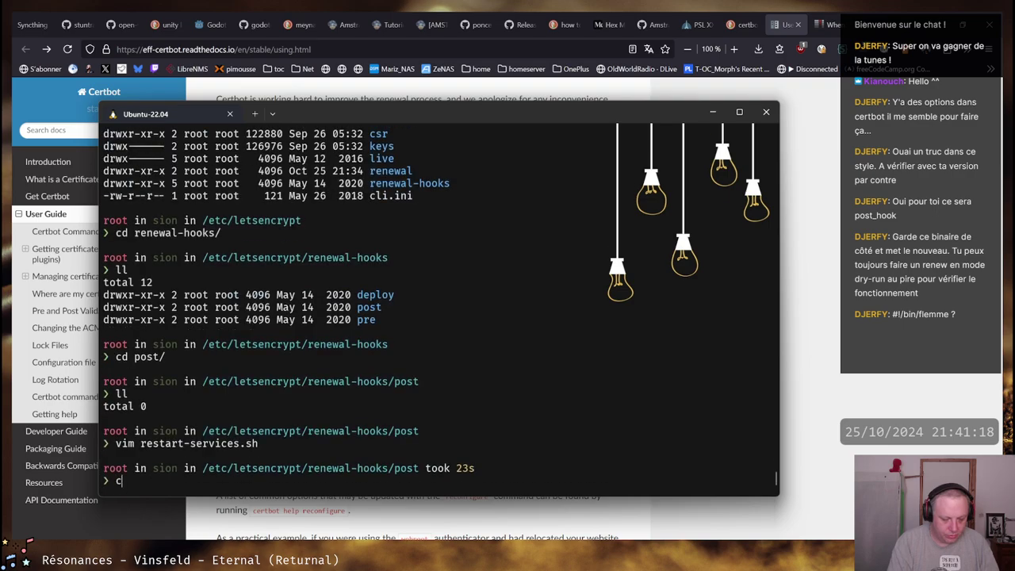
pyautogui.write('hmod +x !$')
pyautogui.press('Return')
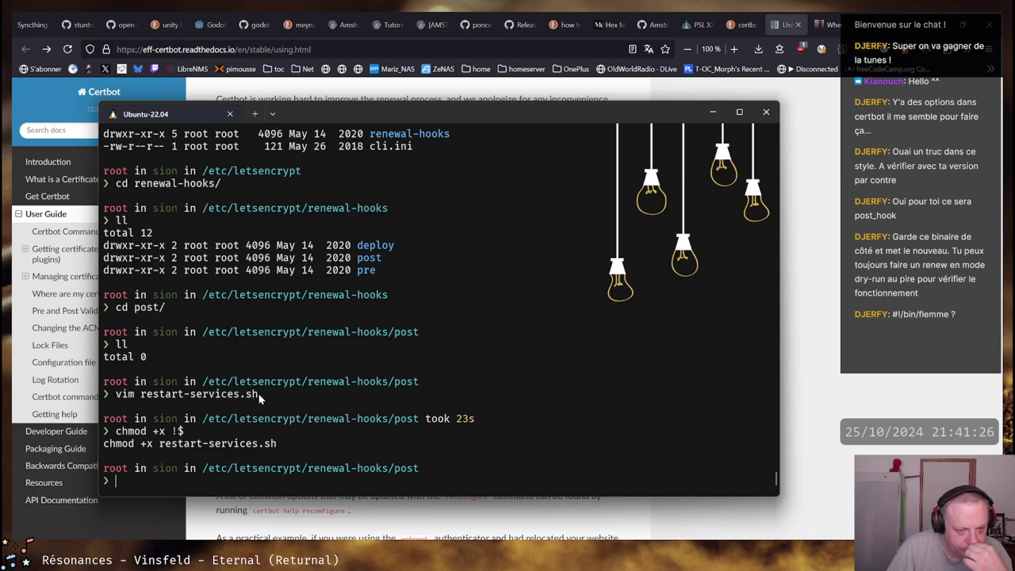
# Recall and run netstat -ntpl to list listening ports, including xinetd on 6556
pyautogui.hotkey('ctrl', 'r')
pyautogui.write('nets')
pyautogui.press('Return')
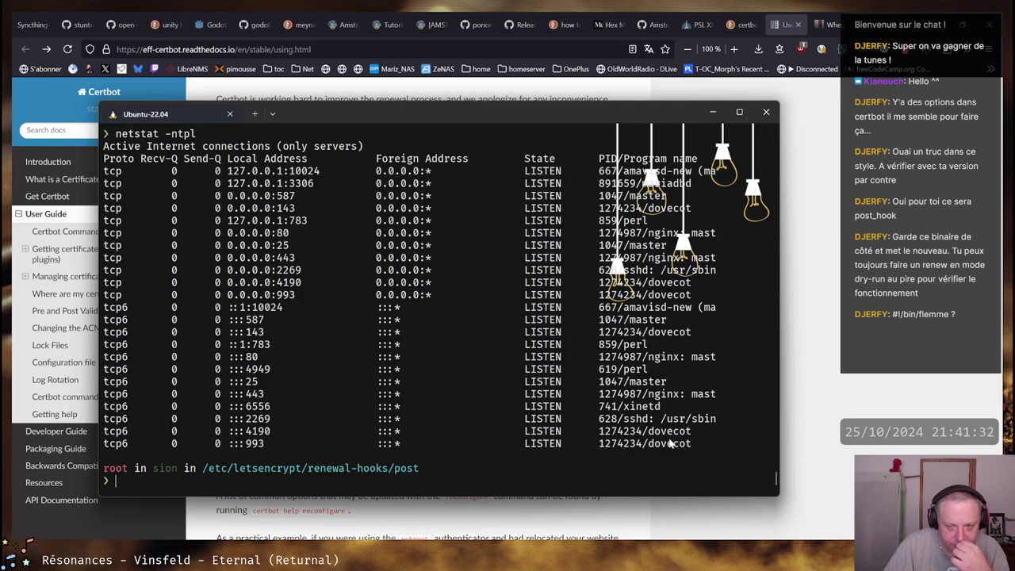
# Browse /etc/postfix in vim's directory view, then quit it
pyautogui.scroll(1, 670, 445)
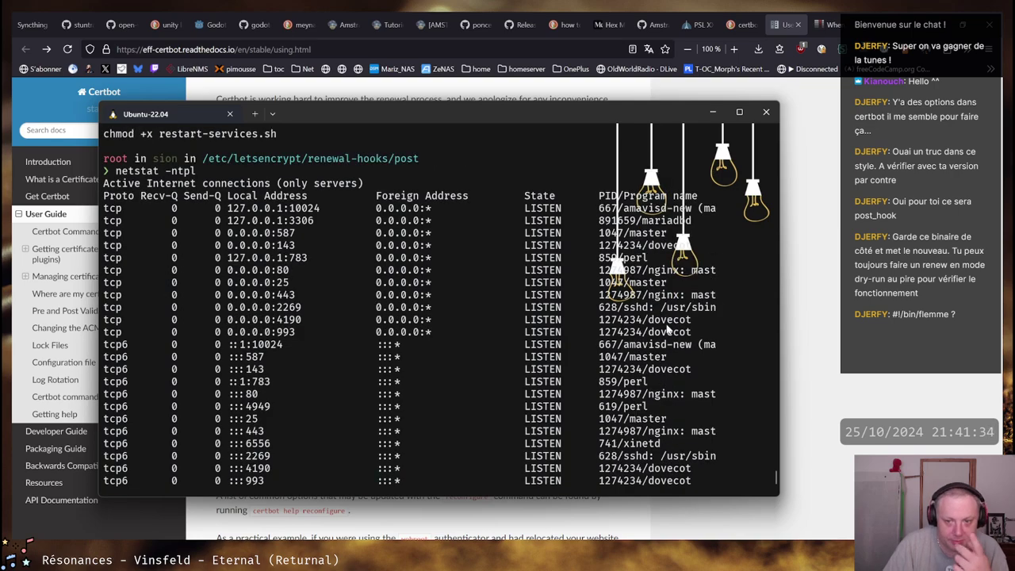
pyautogui.scroll(-1, 627, 238)
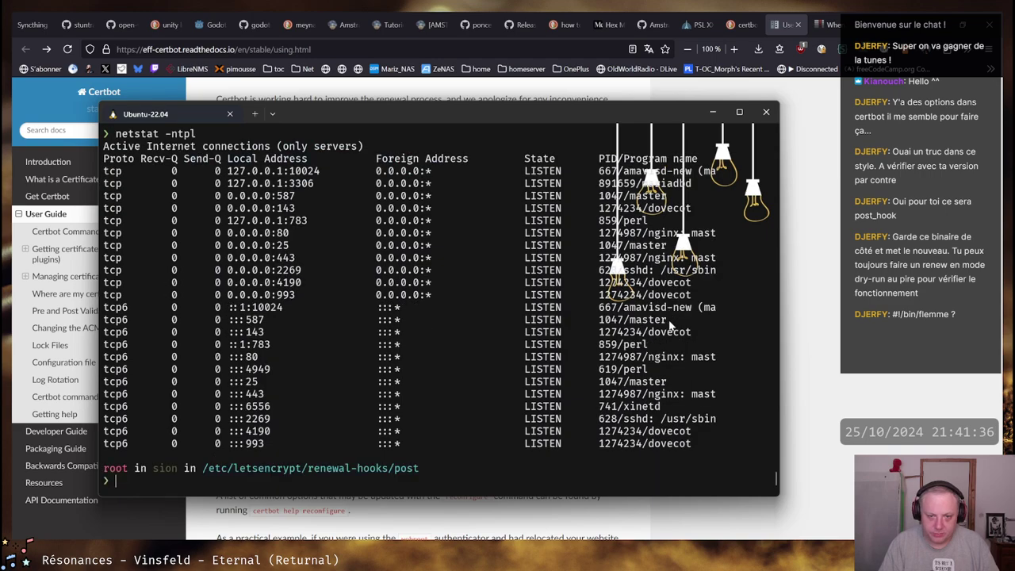
pyautogui.write('vim /etc/postfix/')
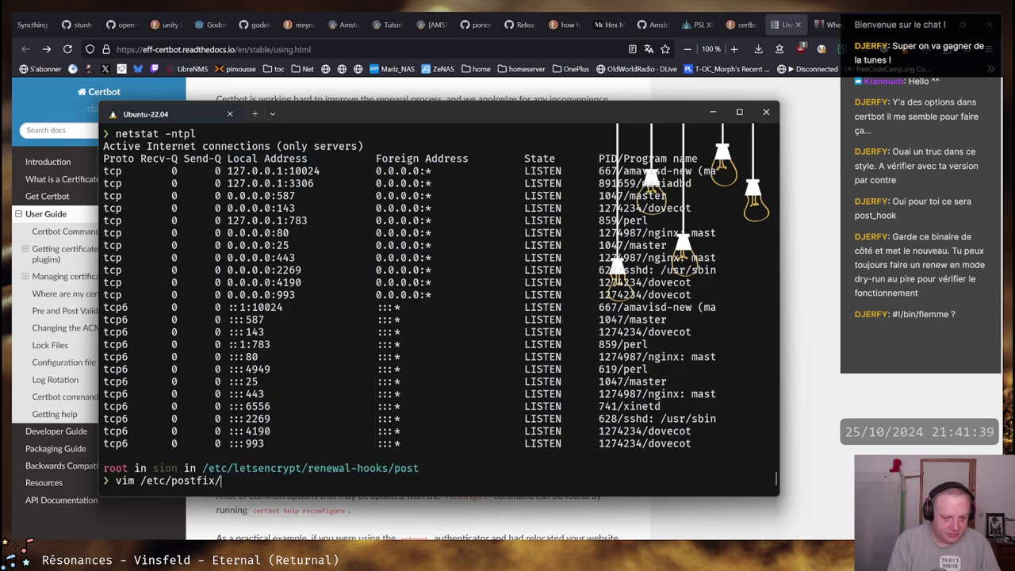
pyautogui.press('Return')
pyautogui.press('-')
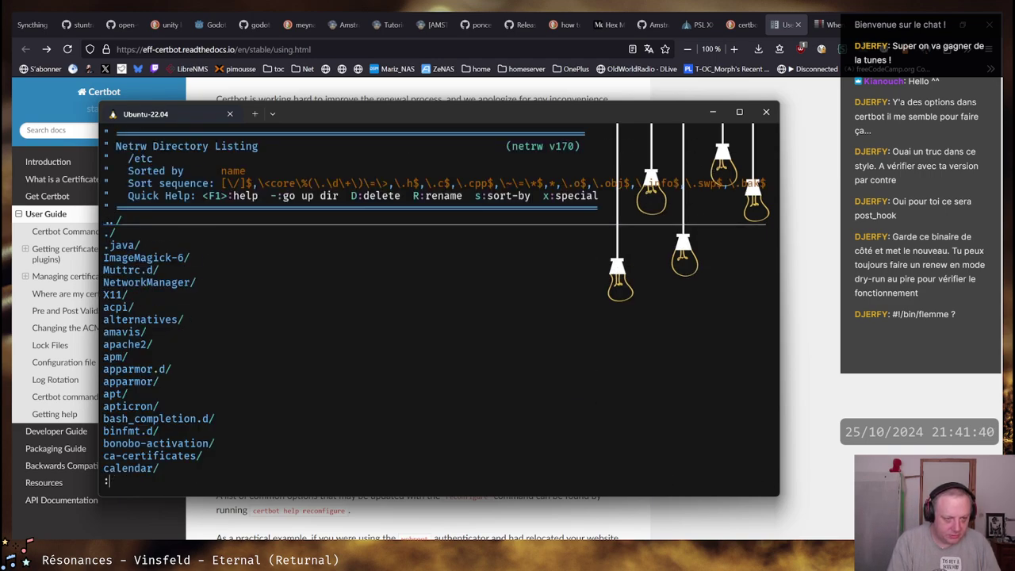
pyautogui.write(':q')
pyautogui.press('Return')
# Change into /etc/postfix and list its configuration files
pyautogui.write('cd /etc/post')
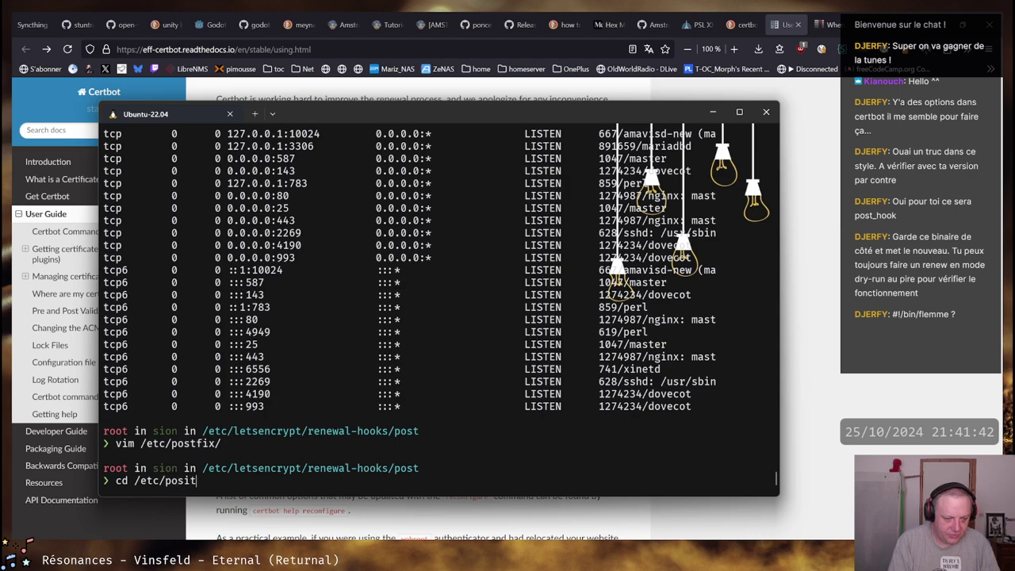
pyautogui.press('Tab')
pyautogui.press('Return')
pyautogui.write('ll')
pyautogui.press('Return')
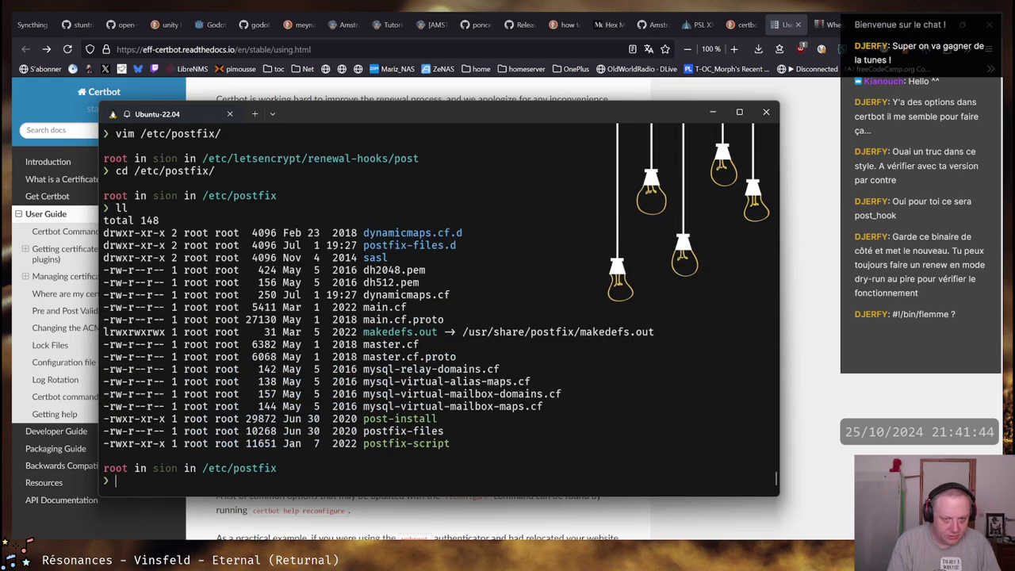
# Open main.cf and read the myhostname and outgoing SMTP TLS settings
pyautogui.write('vim main.cf')
pyautogui.press('Return')
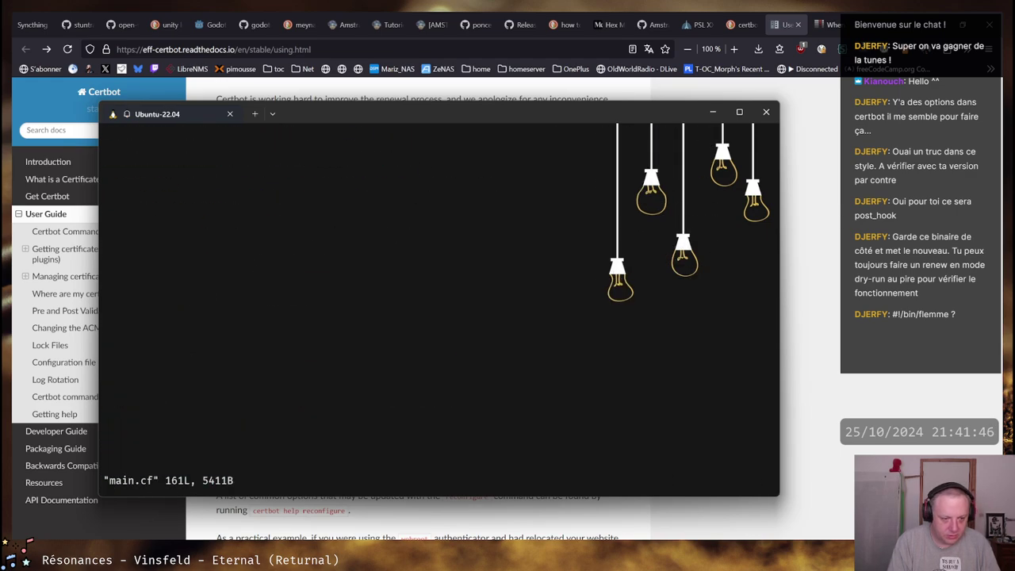
pyautogui.press('Down')
pyautogui.press('Down')
pyautogui.press('Down')
pyautogui.press('Down')
pyautogui.press('Down')
pyautogui.press('Down')
pyautogui.press('Down')
pyautogui.press('Down')
pyautogui.press('Down')
pyautogui.press('Down')
pyautogui.press('Down')
pyautogui.press('Down')
pyautogui.press('Down')
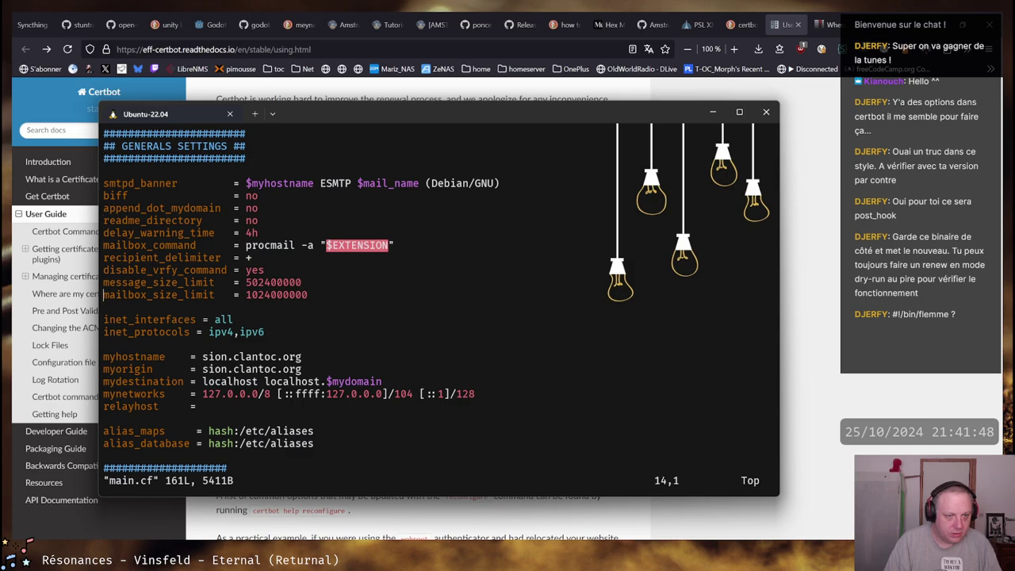
pyautogui.press('Down')
pyautogui.press('Down')
pyautogui.press('Down')
pyautogui.press('Down')
pyautogui.press('Down')
pyautogui.press('Down')
pyautogui.press('Down')
pyautogui.press('Down')
pyautogui.press('Down')
pyautogui.press('Down')
pyautogui.press('Down')
pyautogui.press('Down')
pyautogui.press('Down')
pyautogui.press('Down')
pyautogui.press('Down')
pyautogui.press('Down')
pyautogui.press('Down')
pyautogui.press('Down')
pyautogui.press('Down')
pyautogui.press('Down')
pyautogui.press('Up')
pyautogui.press('Up')
pyautogui.press('Up')
pyautogui.press('Up')
pyautogui.press('Up')
pyautogui.press('Up')
pyautogui.press('Up')
pyautogui.press('Up')
pyautogui.press('Up')
pyautogui.press('Up')
pyautogui.press('Up')
pyautogui.press('Up')
pyautogui.press('Up')
pyautogui.press('Up')
pyautogui.press('Up')
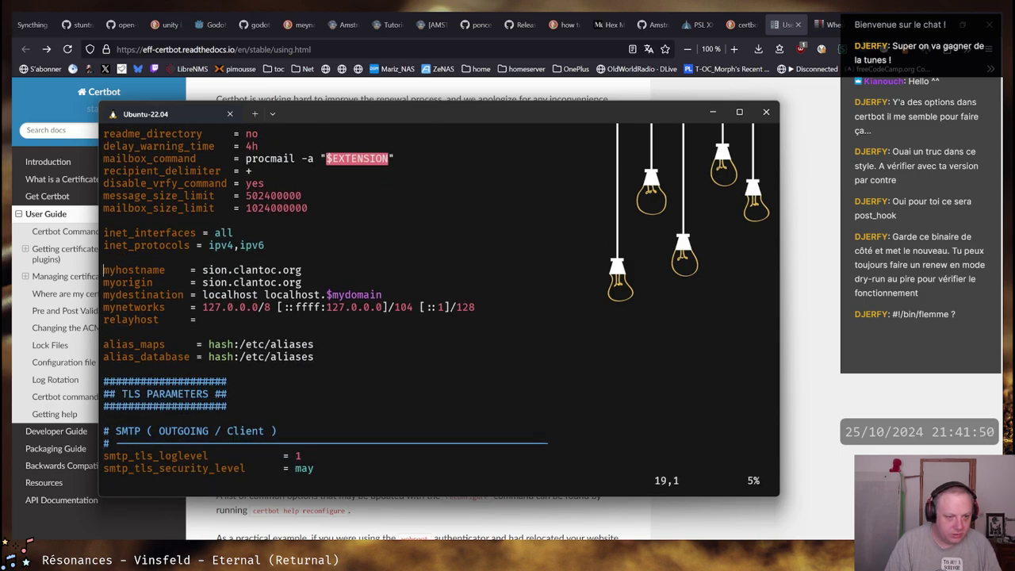
pyautogui.press('Down')
pyautogui.press('Down')
pyautogui.press('Down')
pyautogui.press('Down')
pyautogui.press('Down')
pyautogui.press('Down')
pyautogui.press('Down')
pyautogui.press('Down')
pyautogui.press('Down')
pyautogui.press('Down')
pyautogui.press('Down')
pyautogui.press('Down')
pyautogui.press('Down')
pyautogui.press('Down')
pyautogui.press('Down')
pyautogui.press('Down')
pyautogui.press('Down')
pyautogui.press('Down')
pyautogui.press('Down')
pyautogui.press('Down')
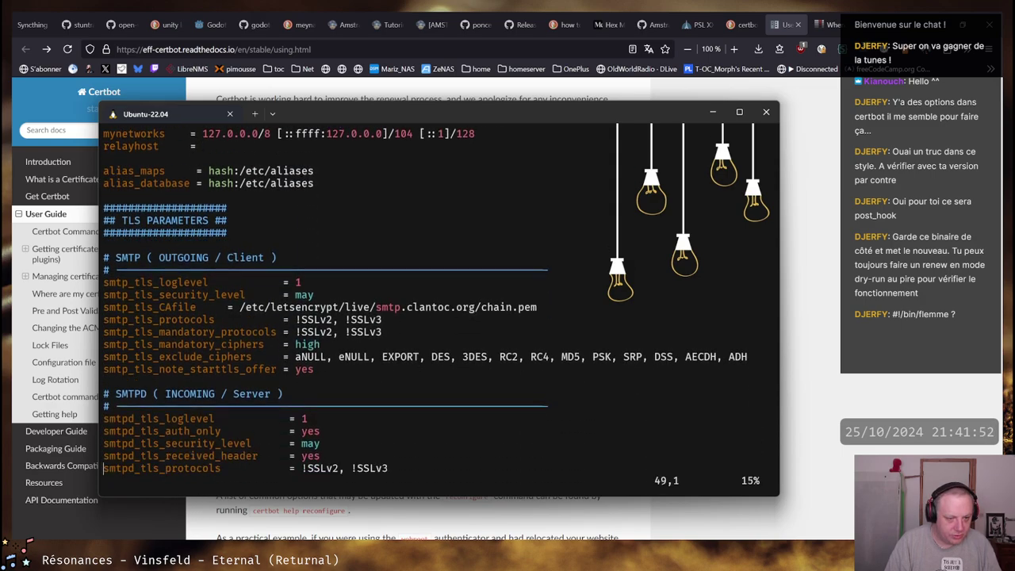
pyautogui.press('Up')
pyautogui.press('Up')
pyautogui.press('Up')
pyautogui.press('Up')
pyautogui.press('Up')
pyautogui.press('Up')
pyautogui.press('Up')
pyautogui.press('Up')
pyautogui.press('Up')
pyautogui.press('Up')
pyautogui.press('Up')
pyautogui.press('Up')
pyautogui.press('Up')
pyautogui.press('Up')
pyautogui.press('Up')
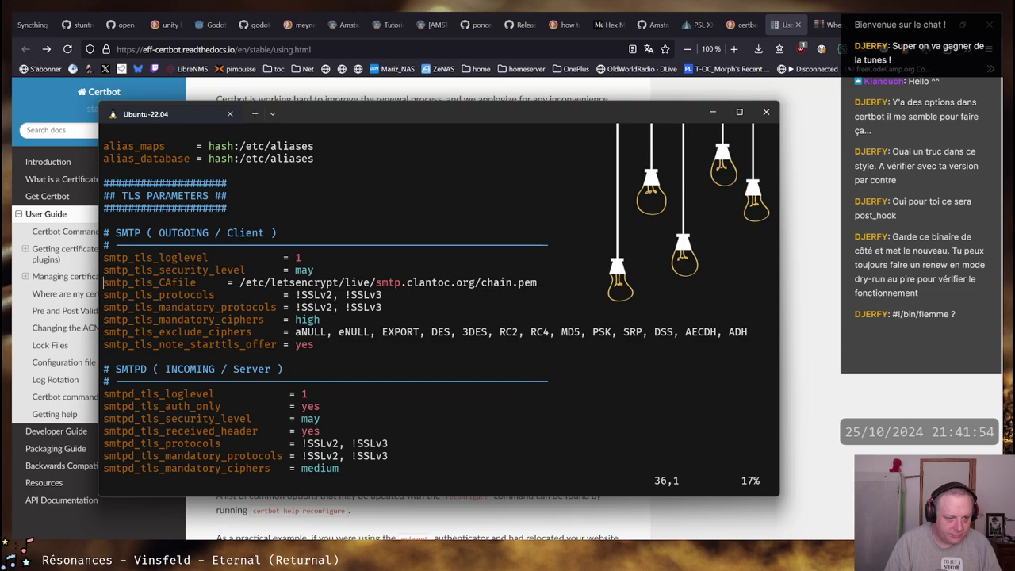
pyautogui.press('Down')
pyautogui.press('Down')
pyautogui.press('Down')
pyautogui.press('Down')
pyautogui.press('Up')
pyautogui.press('Up')
pyautogui.press('Up')
pyautogui.press('Up')
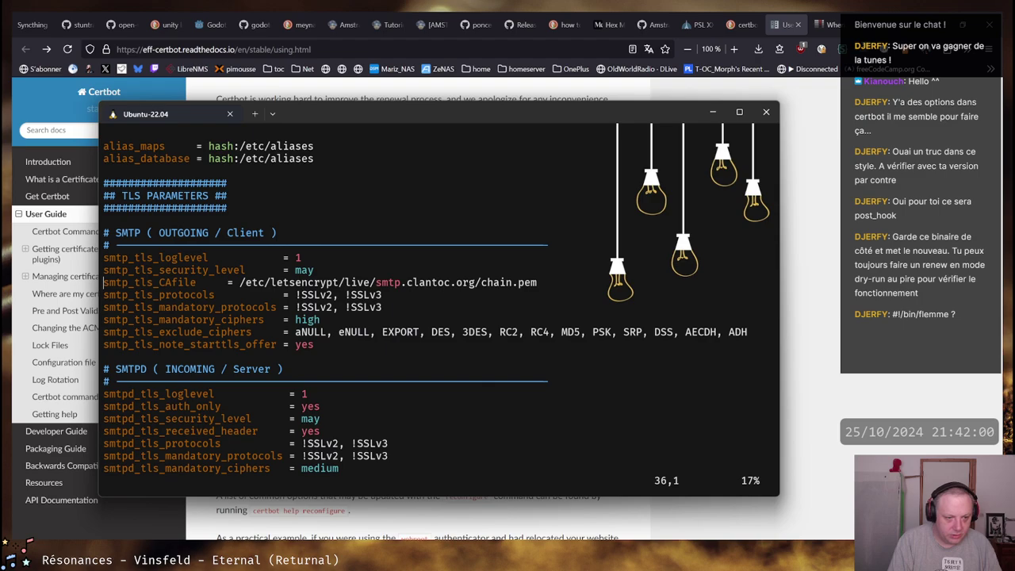
# Read the certificate file and SASL parameters, then quit main.cf with :q
pyautogui.press('Down')
pyautogui.press('Down')
pyautogui.press('Down')
pyautogui.press('Down')
pyautogui.press('Down')
pyautogui.press('Down')
pyautogui.press('Down')
pyautogui.press('Down')
pyautogui.press('Down')
pyautogui.press('Down')
pyautogui.press('Down')
pyautogui.press('Down')
pyautogui.press('Down')
pyautogui.press('Down')
pyautogui.press('Down')
pyautogui.press('Down')
pyautogui.press('Down')
pyautogui.press('Down')
pyautogui.press('Down')
pyautogui.press('Down')
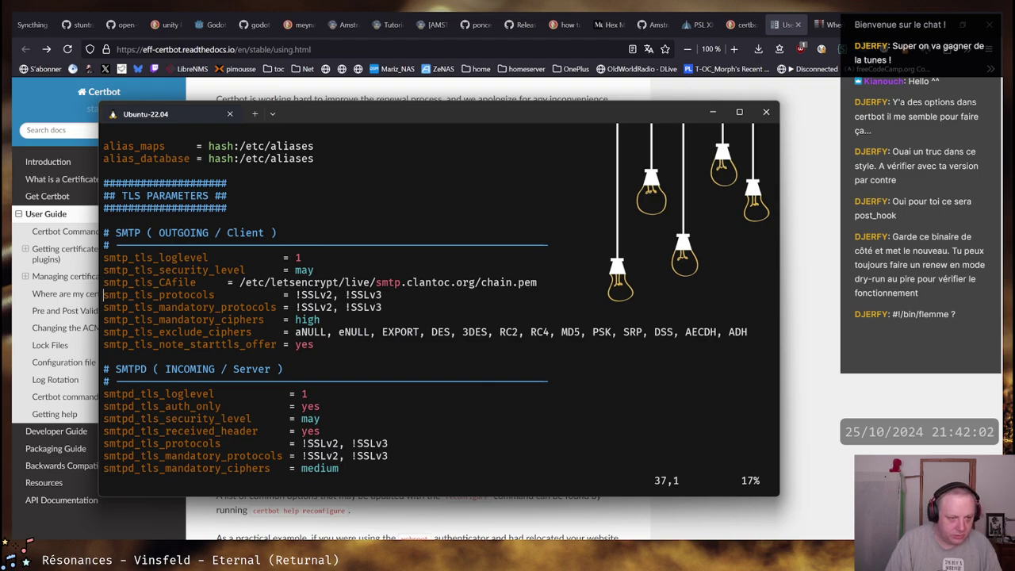
pyautogui.press('Down')
pyautogui.press('Down')
pyautogui.press('Down')
pyautogui.press('Down')
pyautogui.press('Down')
pyautogui.press('Down')
pyautogui.press('Down')
pyautogui.press('Down')
pyautogui.press('Down')
pyautogui.press('Down')
pyautogui.press('Down')
pyautogui.press('Down')
pyautogui.press('Down')
pyautogui.press('Down')
pyautogui.press('Down')
pyautogui.press('Down')
pyautogui.press('Down')
pyautogui.press('Down')
pyautogui.press('Down')
pyautogui.press('Down')
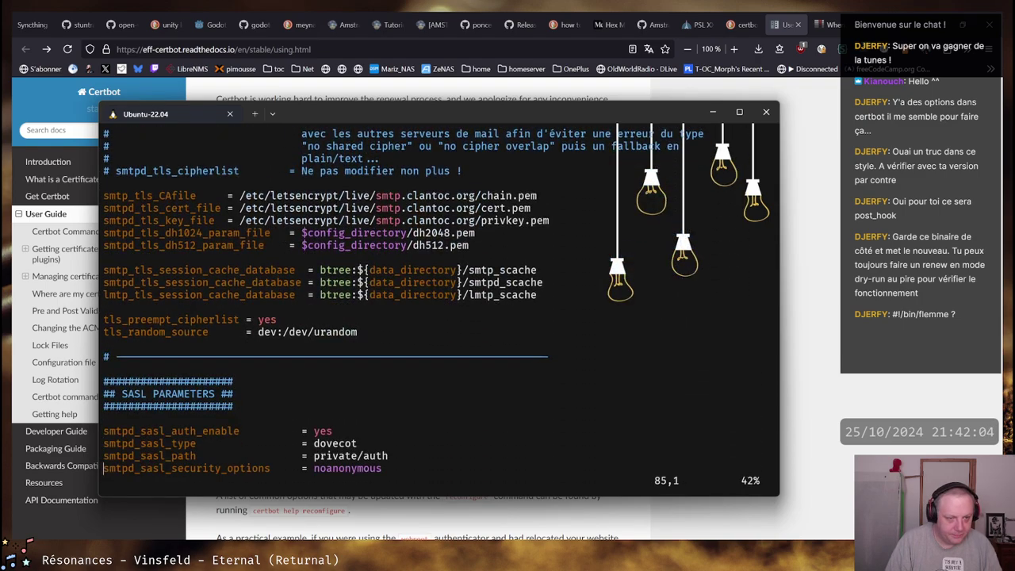
pyautogui.press('Up')
pyautogui.press('Up')
pyautogui.press('Up')
pyautogui.press('Up')
pyautogui.press('Up')
pyautogui.press('Up')
pyautogui.press('Up')
pyautogui.press('Up')
pyautogui.press('Up')
pyautogui.press('Up')
pyautogui.press('Up')
pyautogui.press('Up')
pyautogui.press('Up')
pyautogui.press('Up')
pyautogui.press('Up')
pyautogui.press('Up')
pyautogui.press('Up')
pyautogui.press('Up')
pyautogui.press('Up')
pyautogui.press('Up')
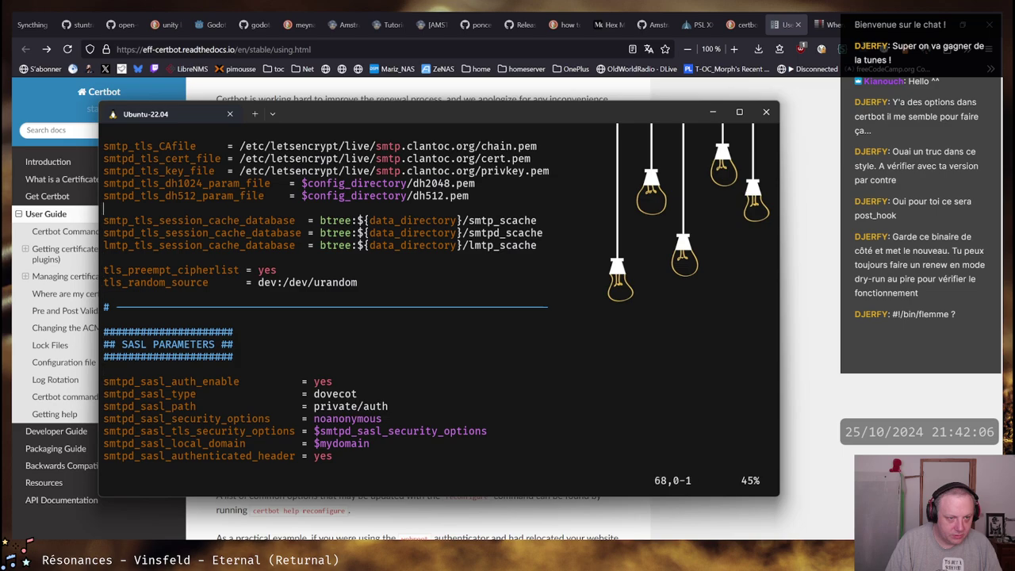
pyautogui.press('Down')
pyautogui.press('Down')
pyautogui.press('Down')
pyautogui.press('Down')
pyautogui.press('Down')
pyautogui.press('Down')
pyautogui.press('Down')
pyautogui.press('Down')
pyautogui.press('Down')
pyautogui.press('Down')
pyautogui.press('Down')
pyautogui.press('Down')
pyautogui.press('Down')
pyautogui.press('Down')
pyautogui.press('Down')
pyautogui.press('Down')
pyautogui.press('Down')
pyautogui.press('Down')
pyautogui.press('Down')
pyautogui.press('Down')
pyautogui.press('Down')
pyautogui.press('Down')
pyautogui.press('Down')
pyautogui.press('Down')
pyautogui.press('Down')
pyautogui.press('Down')
pyautogui.press('Down')
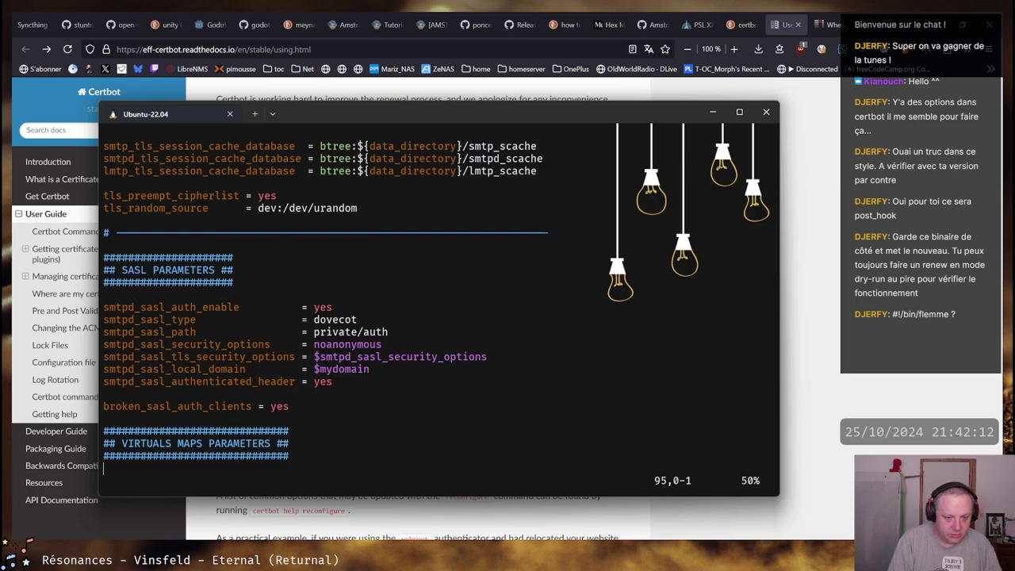
pyautogui.press('Up')
pyautogui.press('Up')
pyautogui.press('Up')
pyautogui.press('Up')
pyautogui.press('Up')
pyautogui.press('Up')
pyautogui.press('Up')
pyautogui.press('Up')
pyautogui.press('Up')
pyautogui.press('Up')
pyautogui.press('Up')
pyautogui.press('Up')
pyautogui.press('Up')
pyautogui.press('Up')
pyautogui.press('Up')
pyautogui.press('Up')
pyautogui.press('Up')
pyautogui.press('Up')
pyautogui.press('Up')
pyautogui.press('Up')
pyautogui.press('Up')
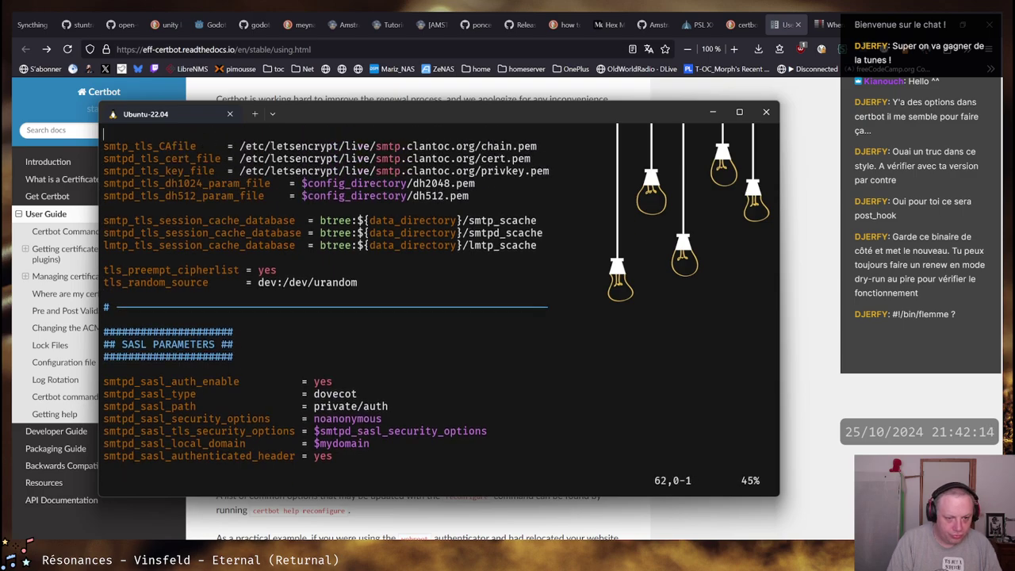
pyautogui.press('Up')
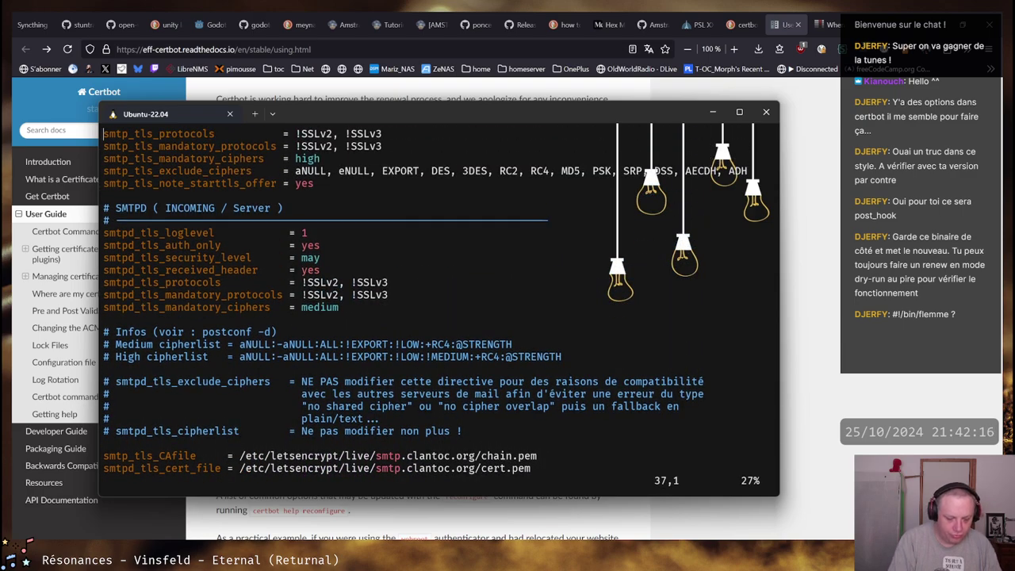
pyautogui.write(':q')
pyautogui.press('Return')
# Return to the post hooks folder with cd - and quit an accidentally opened empty main.cf
pyautogui.write('ll')
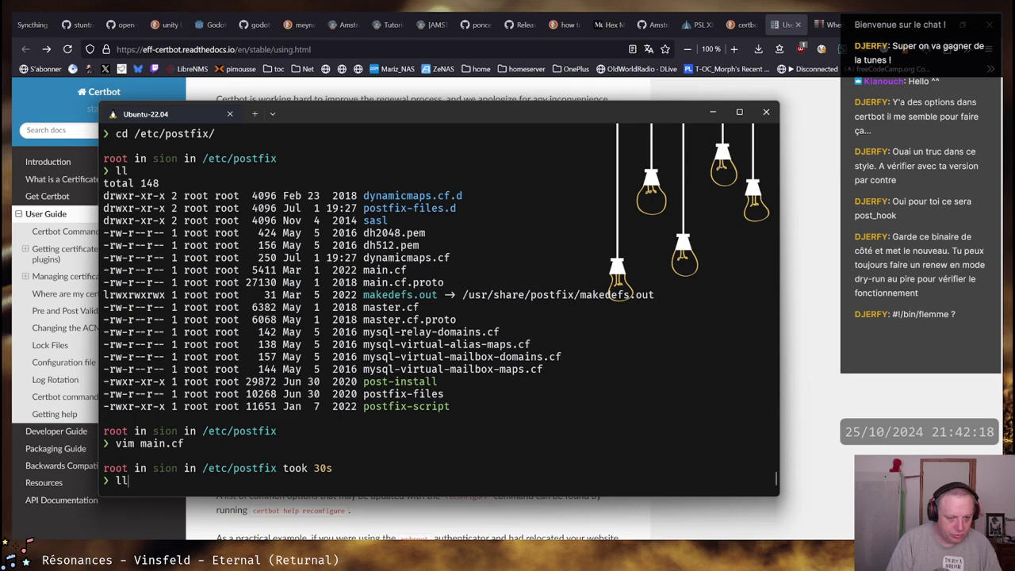
pyautogui.press('BackSpace')
pyautogui.press('BackSpace')
pyautogui.write('cd -')
pyautogui.press('Return')
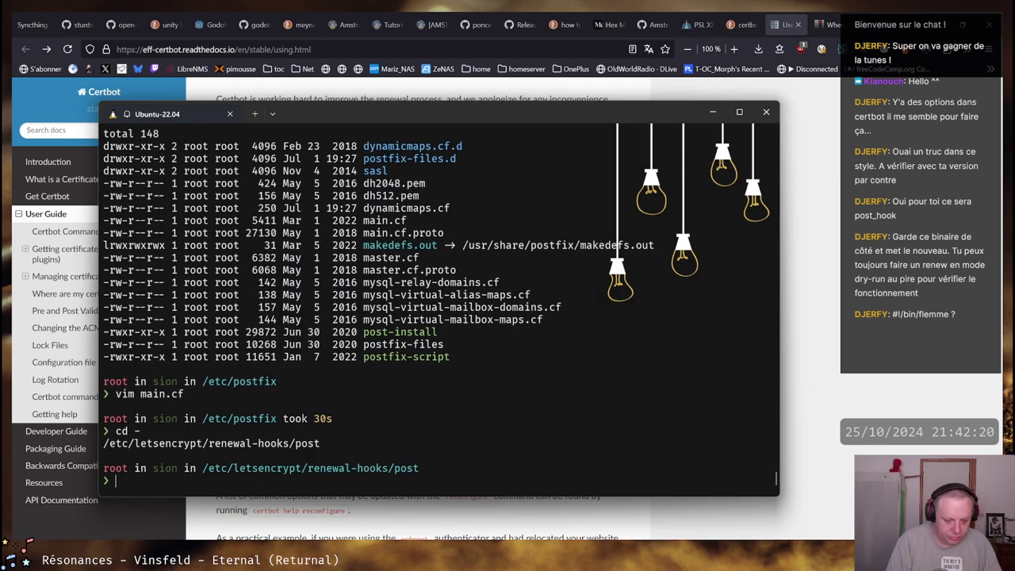
pyautogui.hotkey('ctrl', 'r')
pyautogui.write('vim')
pyautogui.press('Return')
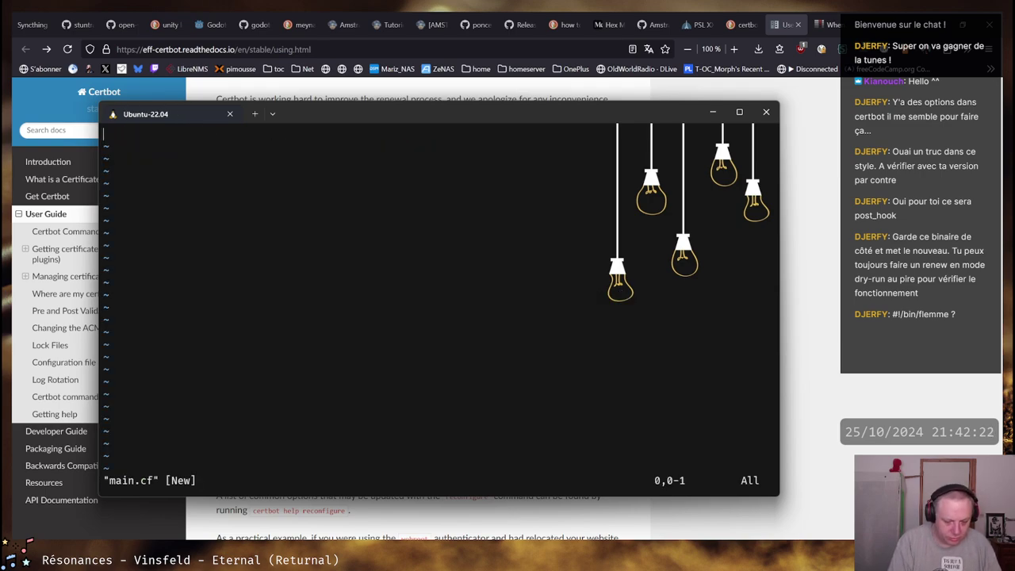
pyautogui.write(':q')
pyautogui.press('Return')
# Reopen restart-services.sh in vim from command history and go to its empty last line
pyautogui.hotkey('ctrl', 'r')
pyautogui.write('vbim')
pyautogui.hotkey('ctrl', 'c')
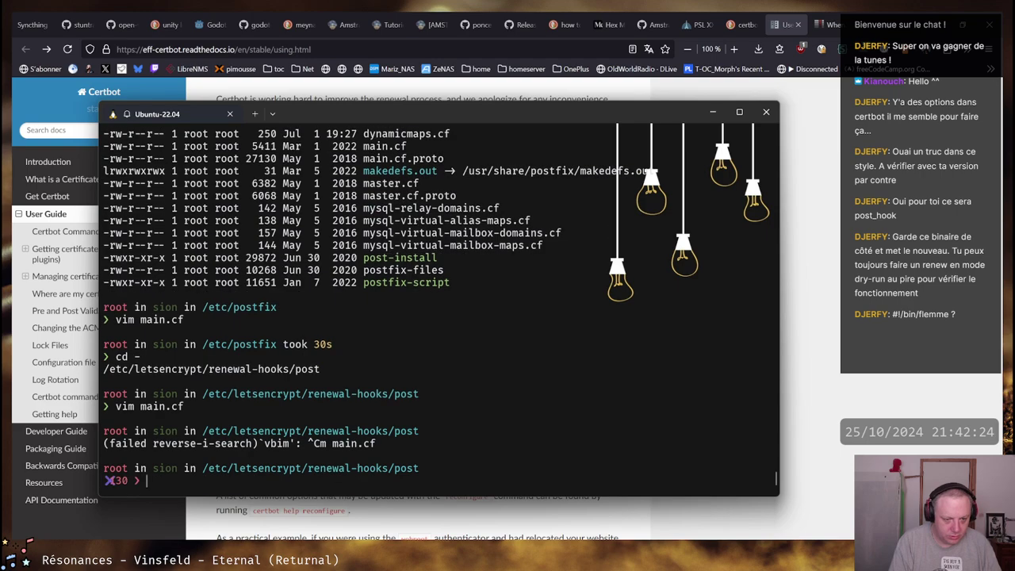
pyautogui.hotkey('ctrl', 'r')
pyautogui.write('vim')
pyautogui.hotkey('ctrl', 'r')
pyautogui.hotkey('ctrl', 'r')
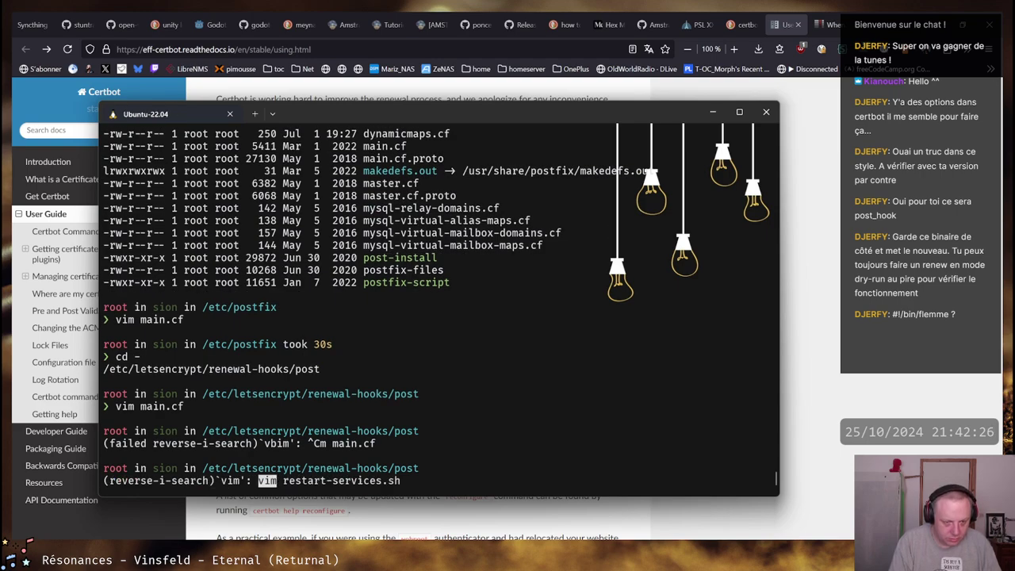
pyautogui.press('Return')
pyautogui.press('Down')
pyautogui.press('Down')
pyautogui.press('Down')
pyautogui.press('Down')
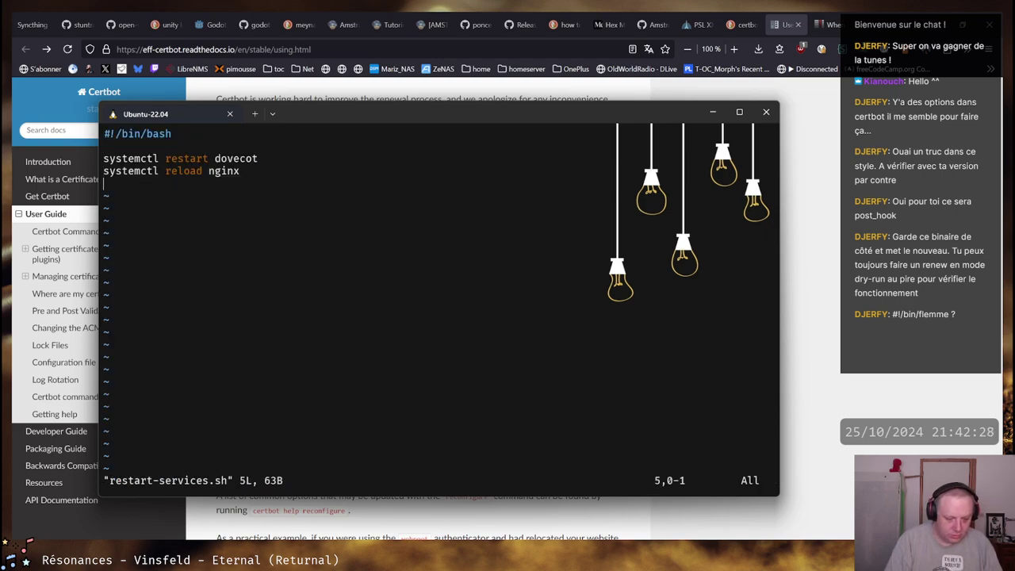
# Append 'systemctl restart postfix' to restart-services.sh and save with :wq
pyautogui.write('isy')
pyautogui.press('BackSpace')
pyautogui.press('BackSpace')
pyautogui.write('sy')
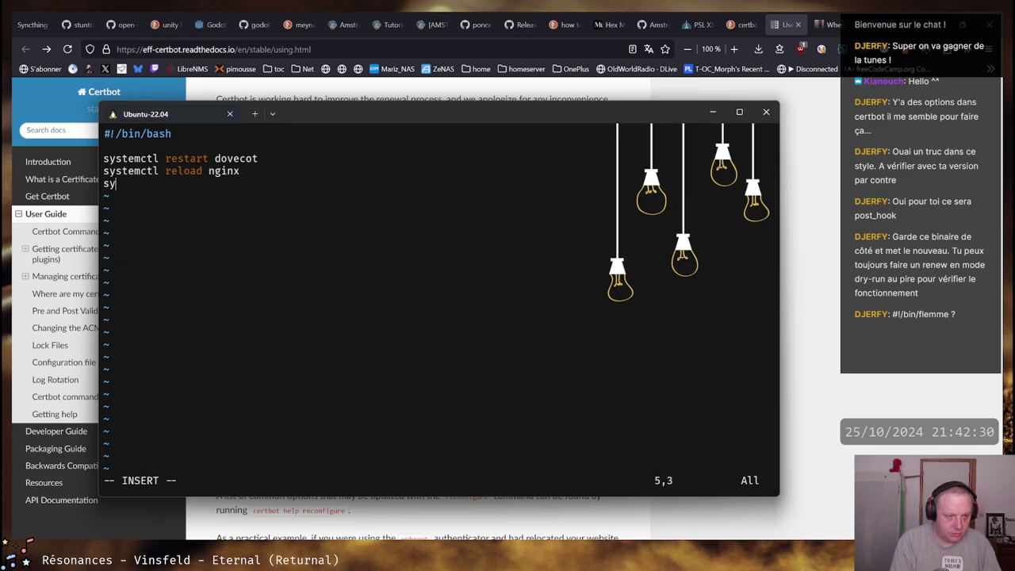
pyautogui.write('ste')
pyautogui.press('BackSpace')
pyautogui.press('BackSpace')
pyautogui.write('temctl')
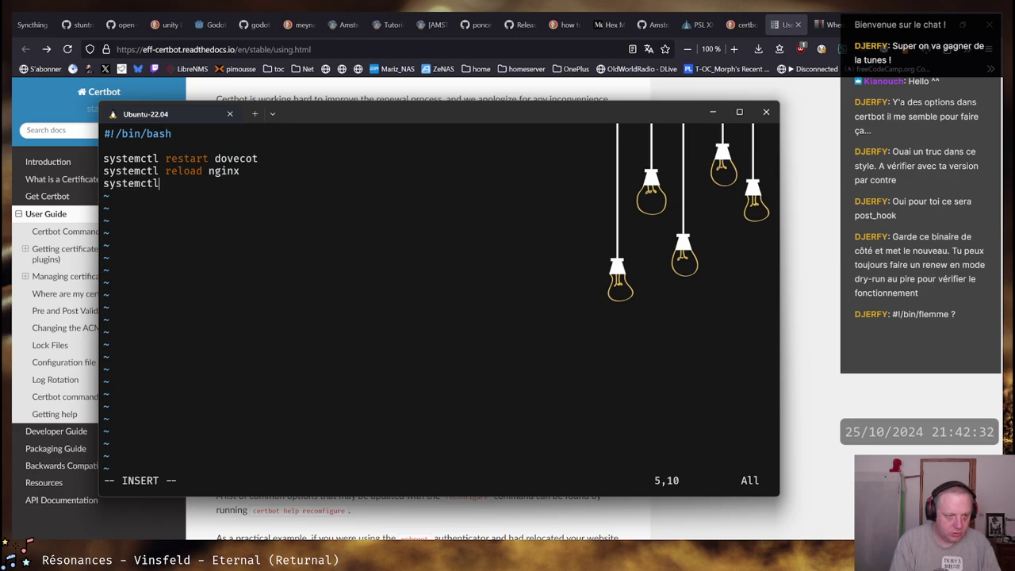
pyautogui.write(' restart postfix')
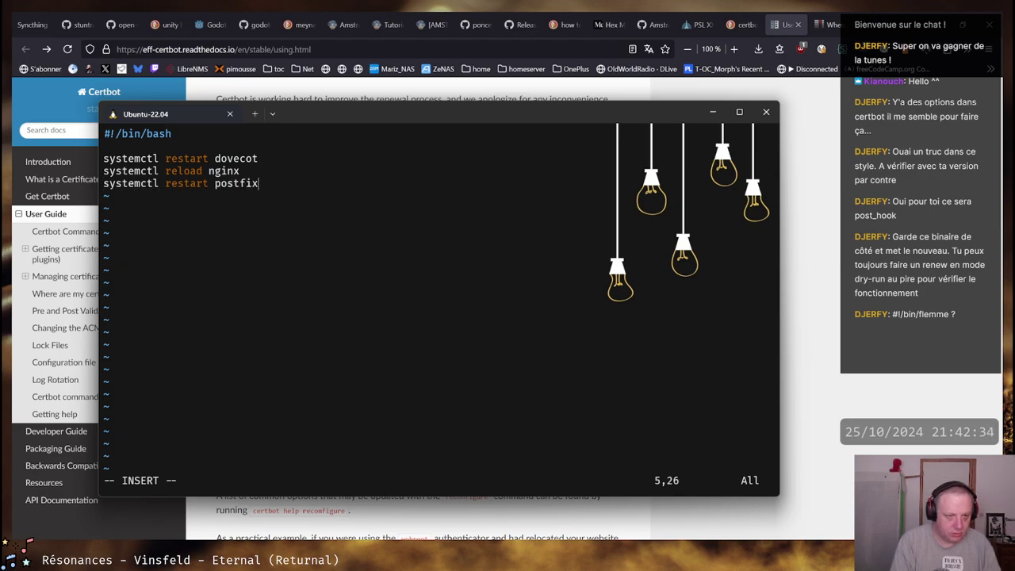
pyautogui.press('Escape')
pyautogui.write(':wq')
pyautogui.press('Return')
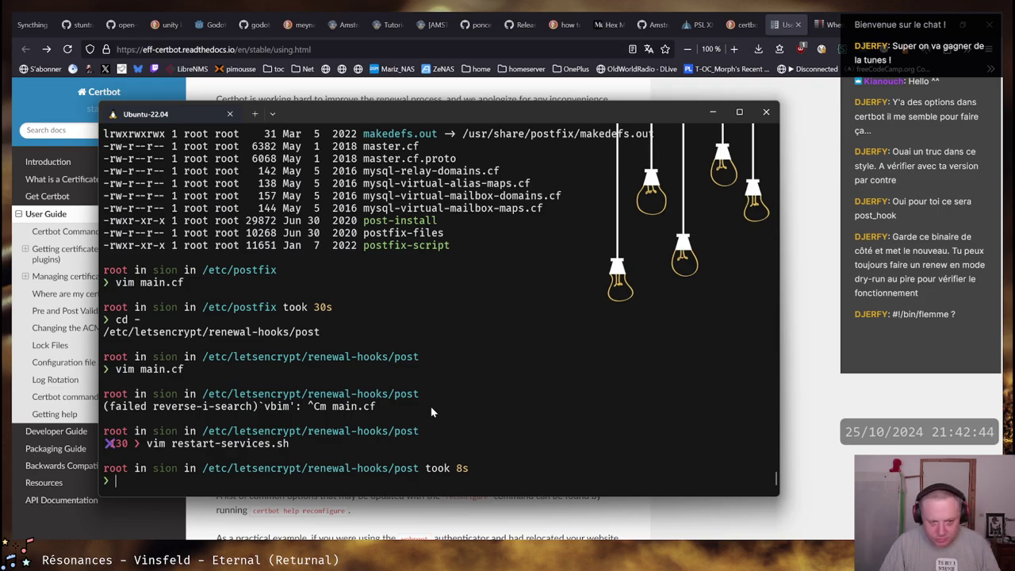
# Browse the scrollback, then start a reverse history search for the openssl x509 -dates command
pyautogui.scroll(10, 363, 203)
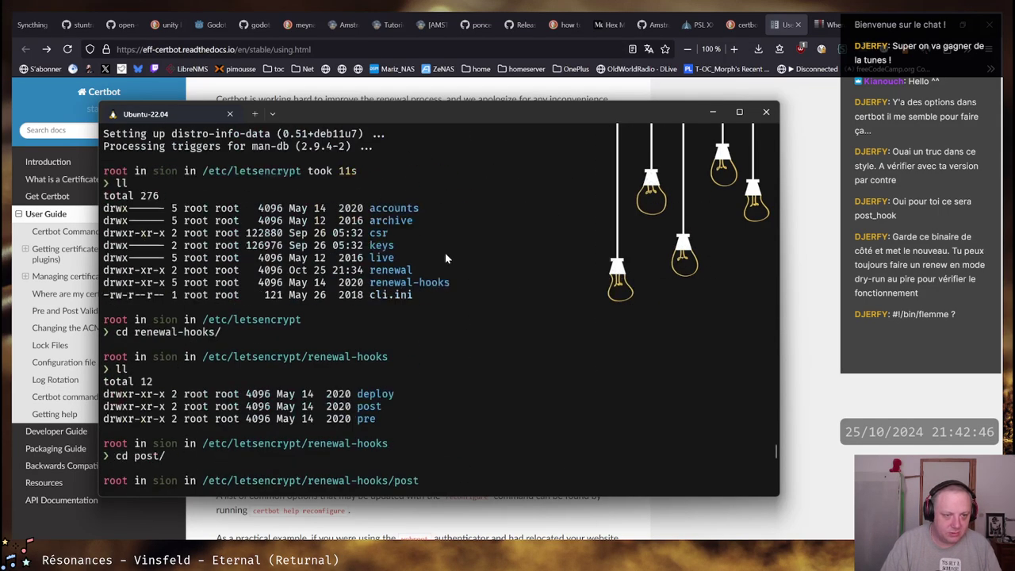
pyautogui.scroll(15, 440, 246)
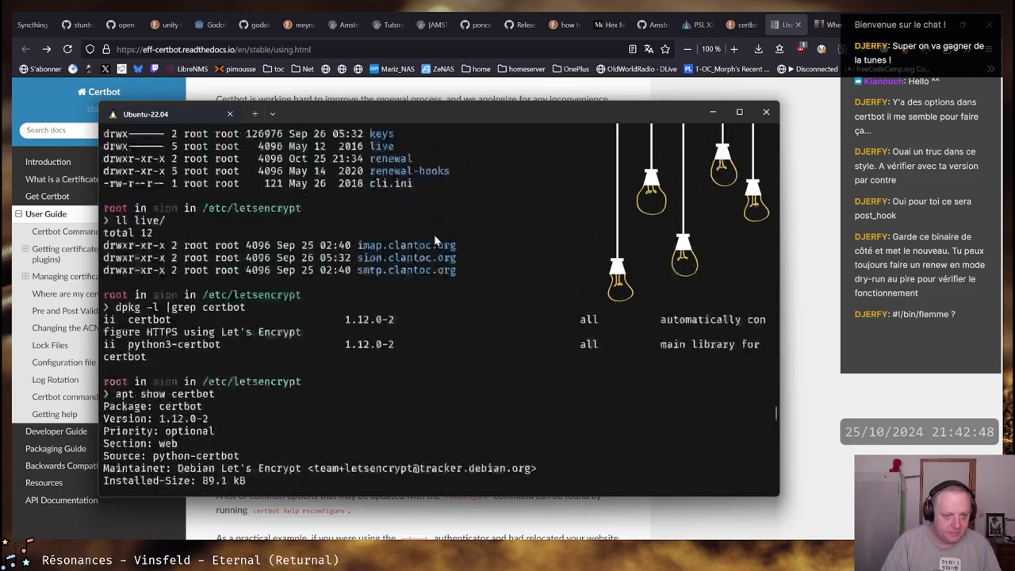
pyautogui.scroll(15, 434, 234)
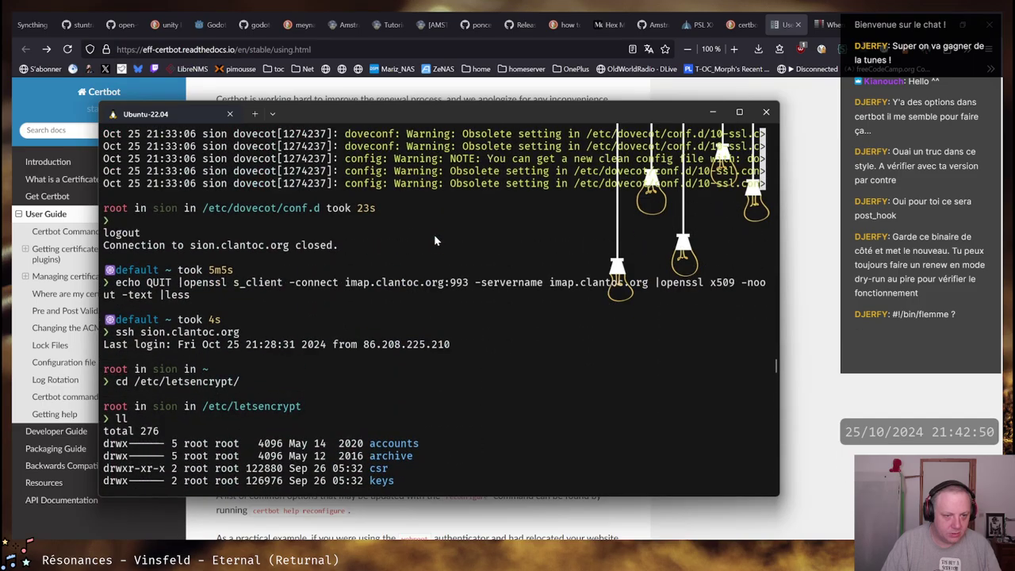
pyautogui.scroll(8, 434, 236)
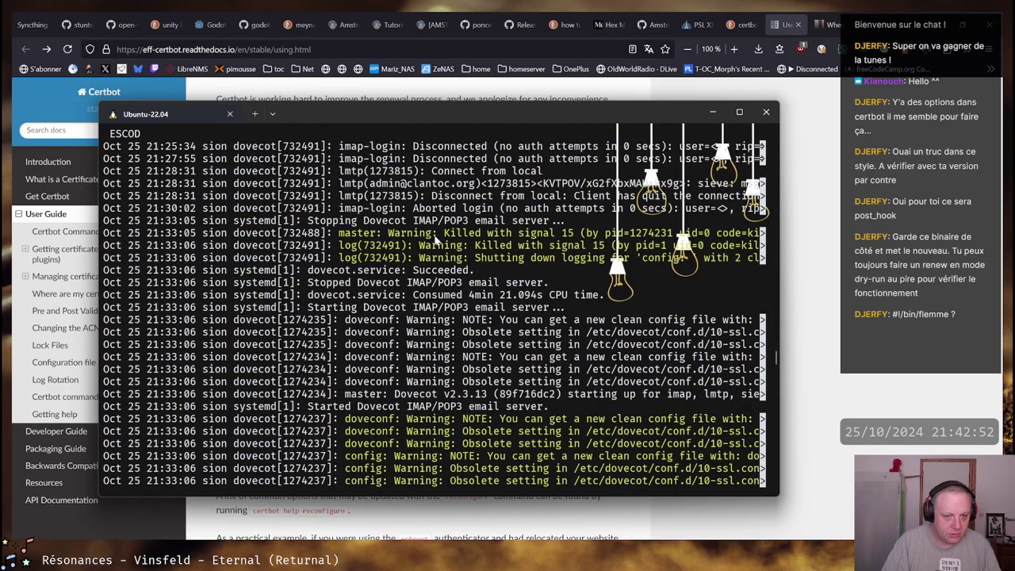
pyautogui.scroll(-20, 435, 235)
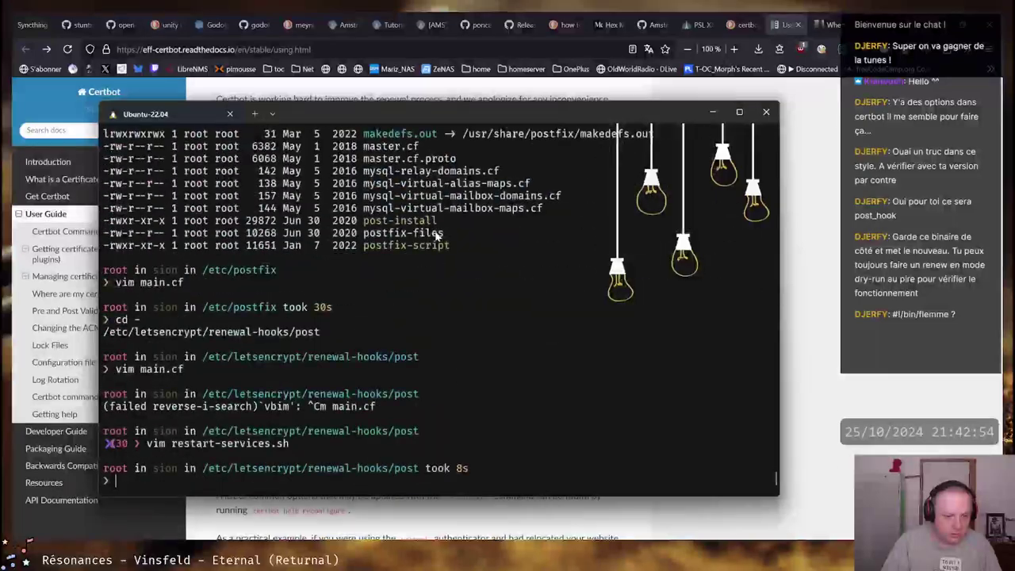
pyautogui.hotkey('ctrl', 'r')
# Show the validity dates of /etc/letsencrypt/live/imap.clantoc.org/fullchain.pem with openssl x509 -noout -dates
pyautogui.write('openss')
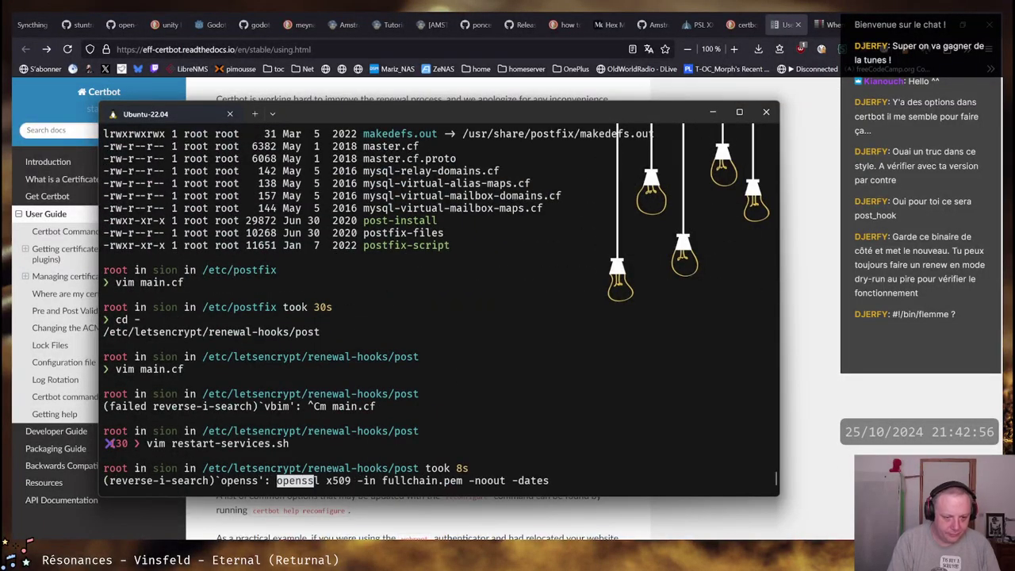
pyautogui.press('Right')
pyautogui.hotkey('ctrl', 'Left')
pyautogui.hotkey('ctrl', 'Left')
pyautogui.hotkey('ctrl', 'Left')
pyautogui.hotkey('ctrl', 'Left')
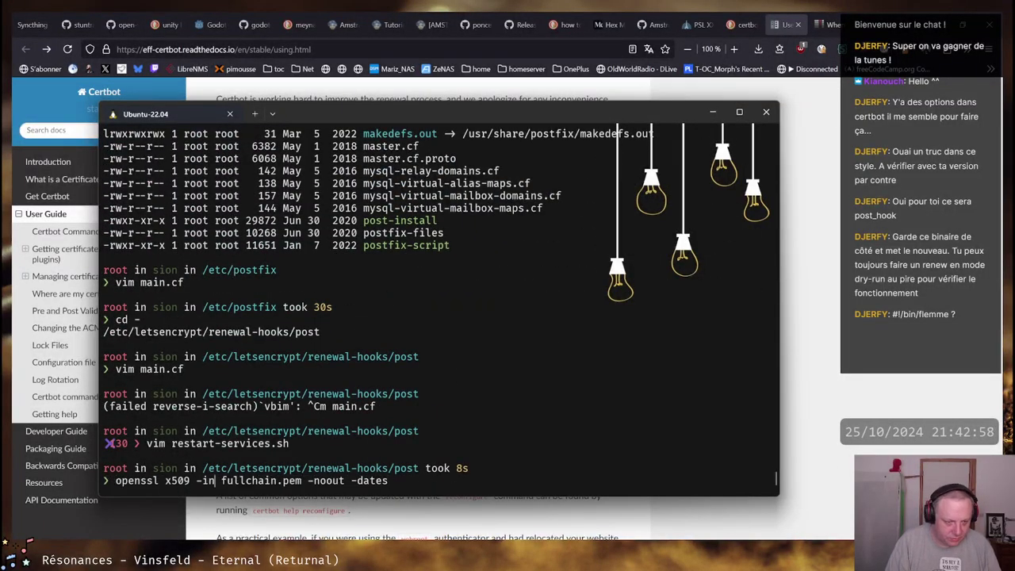
pyautogui.write('/etC/let')
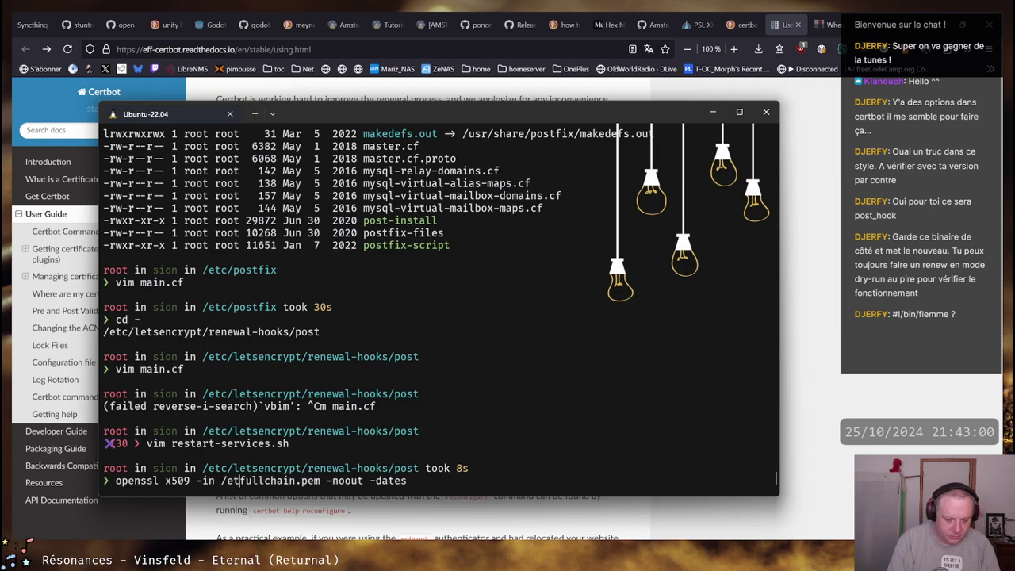
pyautogui.press('BackSpace')
pyautogui.press('BackSpace')
pyautogui.press('BackSpace')
pyautogui.press('BackSpace')
pyautogui.press('BackSpace')
pyautogui.write('c/l')
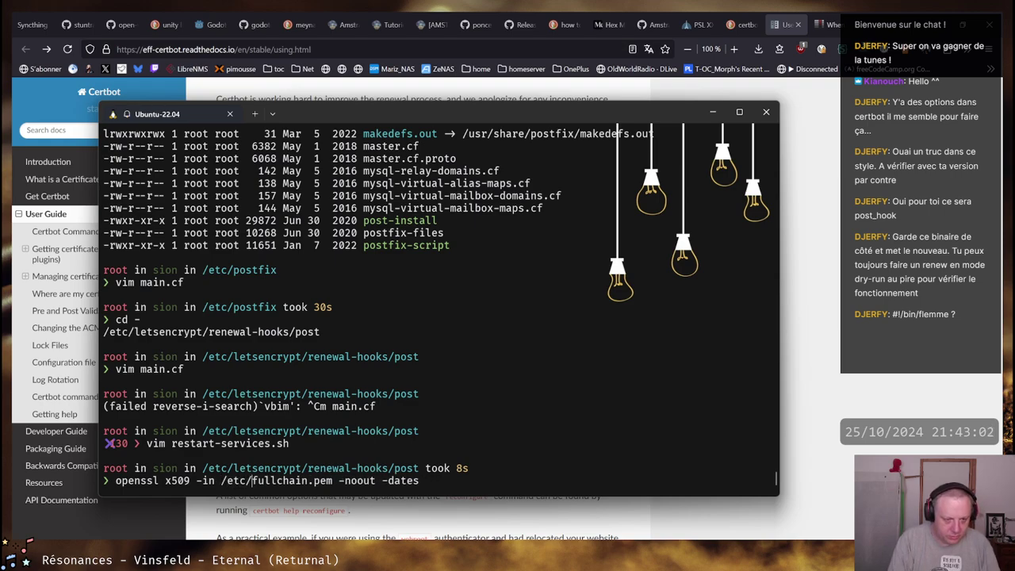
pyautogui.write('etsencrypt/live/')
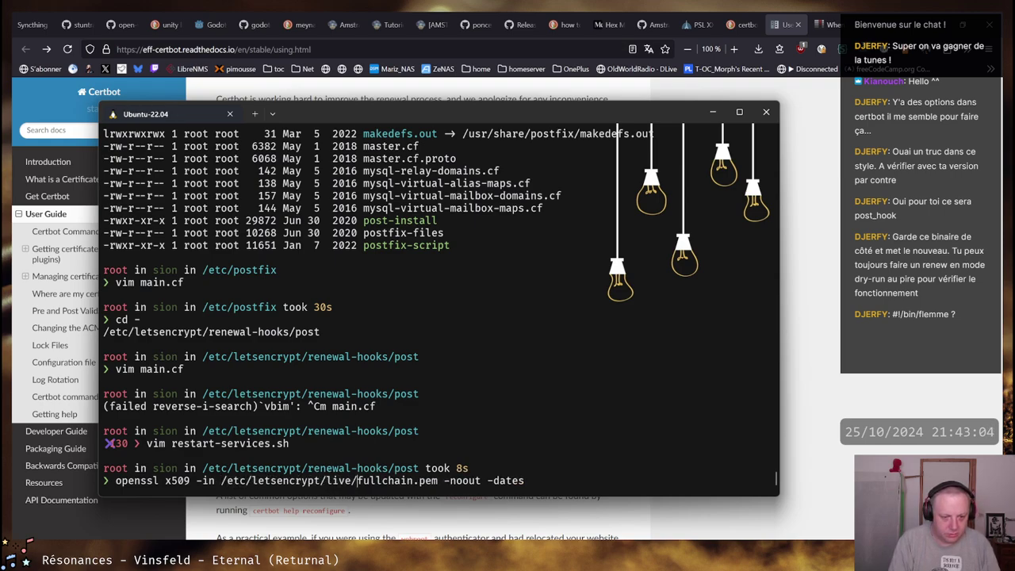
pyautogui.write('i')
pyautogui.press('Tab')
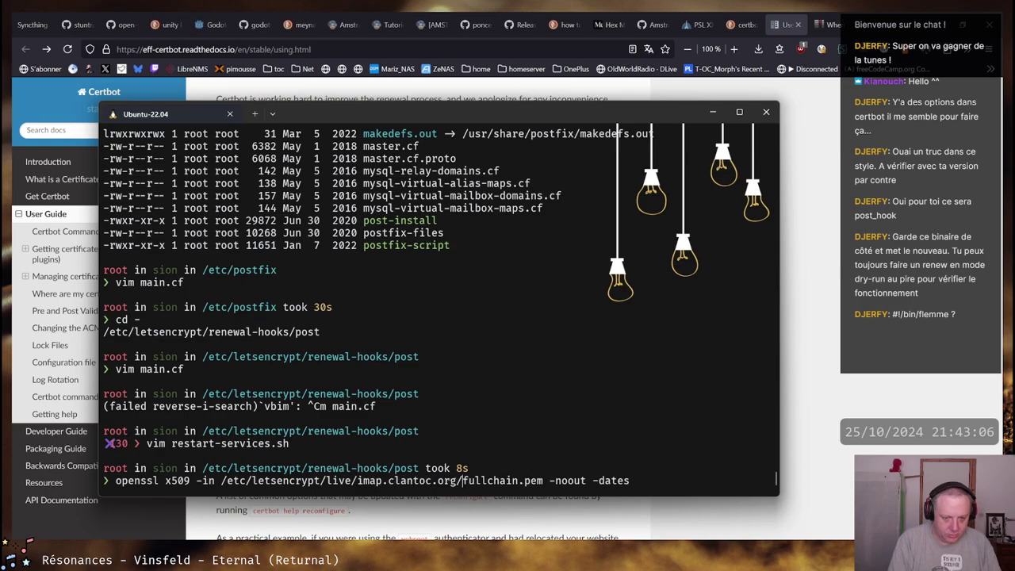
pyautogui.press('Return')
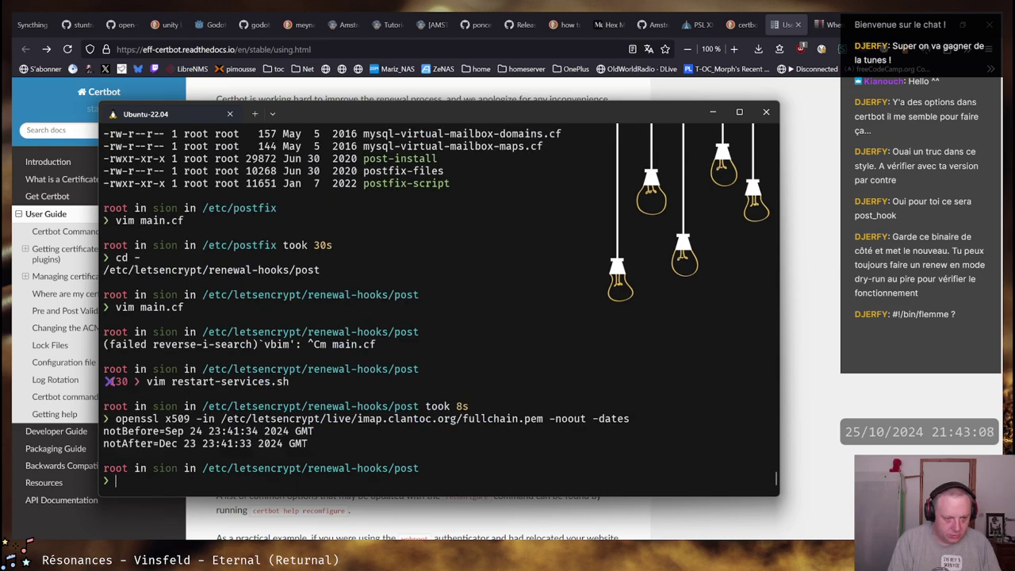
# Rerun the same date check on the smtp.clantoc.org certificate
pyautogui.press('Up')
pyautogui.press('Left')
pyautogui.press('Left')
pyautogui.press('Left')
pyautogui.press('Left')
pyautogui.press('Left')
pyautogui.press('Left')
pyautogui.press('Left')
pyautogui.press('Left')
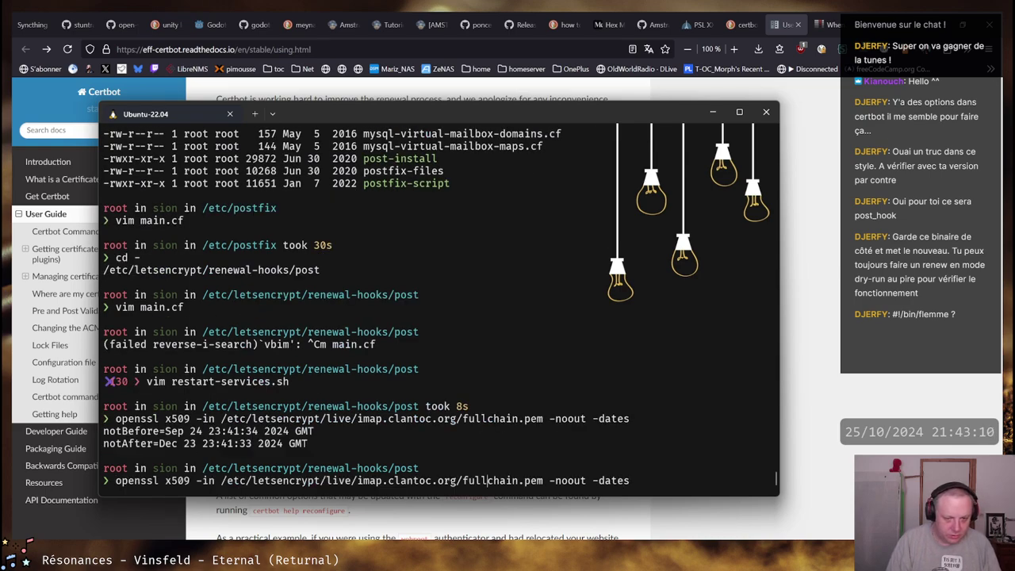
pyautogui.press('Left')
pyautogui.press('Left')
pyautogui.press('Left')
pyautogui.press('Left')
pyautogui.press('Left')
pyautogui.press('Left')
pyautogui.press('Left')
pyautogui.press('Left')
pyautogui.press('Left')
pyautogui.press('Left')
pyautogui.press('Left')
pyautogui.press('Left')
pyautogui.press('Left')
pyautogui.press('Left')
pyautogui.press('Left')
pyautogui.press('BackSpace')
pyautogui.press('BackSpace')
pyautogui.press('BackSpace')
pyautogui.press('BackSpace')
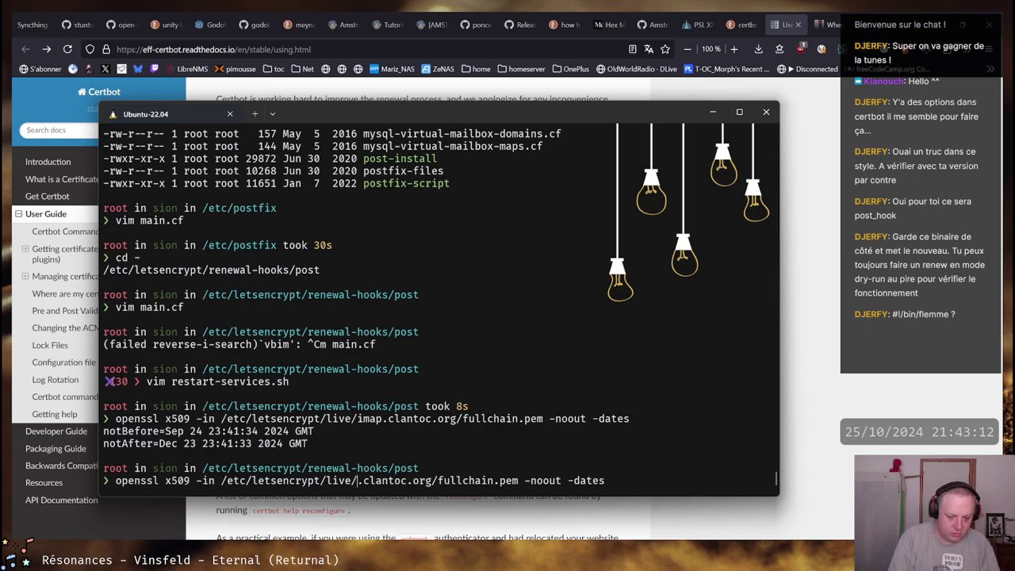
pyautogui.write('smtp')
pyautogui.press('Return')
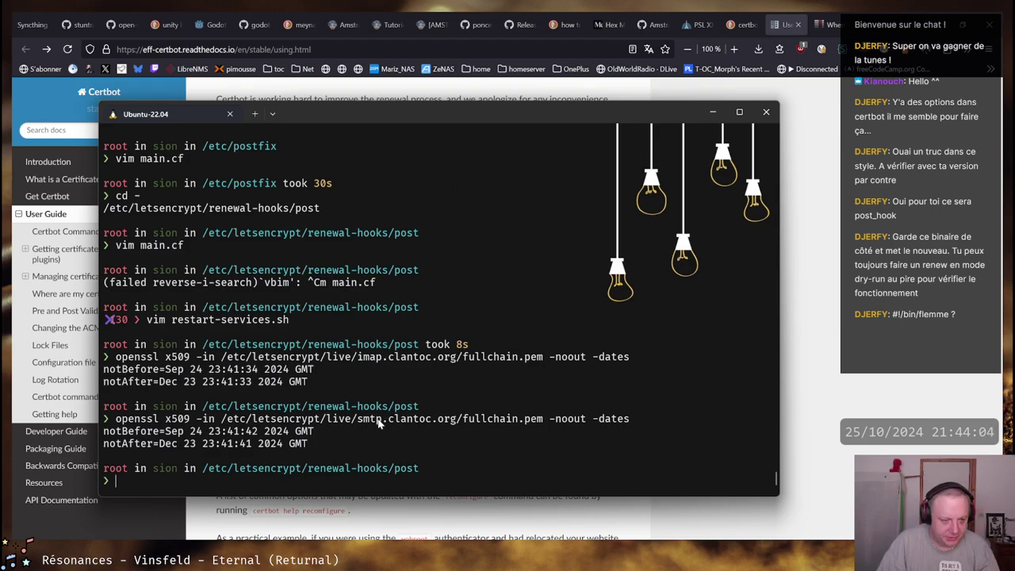
pyautogui.scroll(7, 378, 425)
pyautogui.scroll(6, 377, 424)
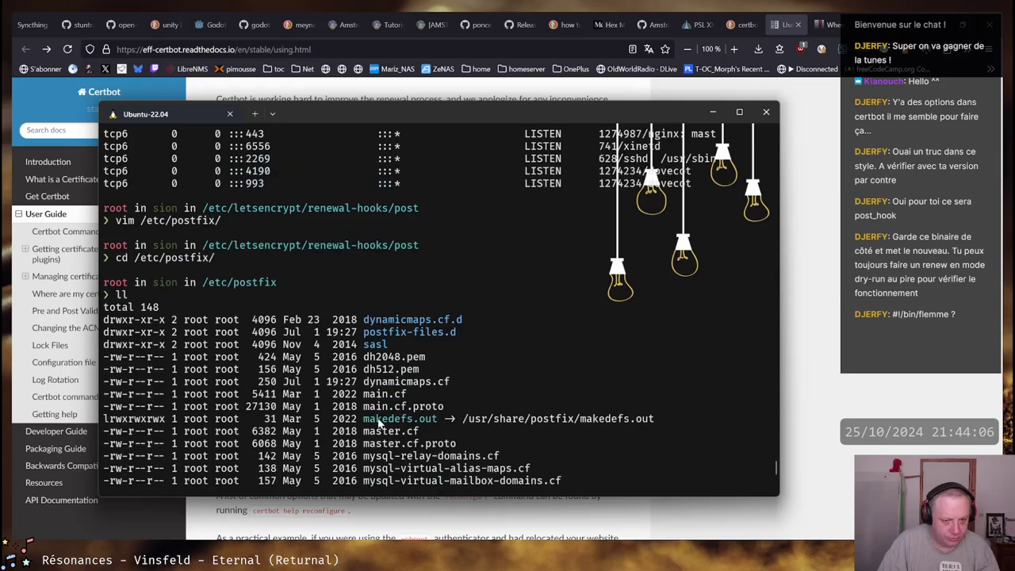
pyautogui.scroll(-4, 380, 426)
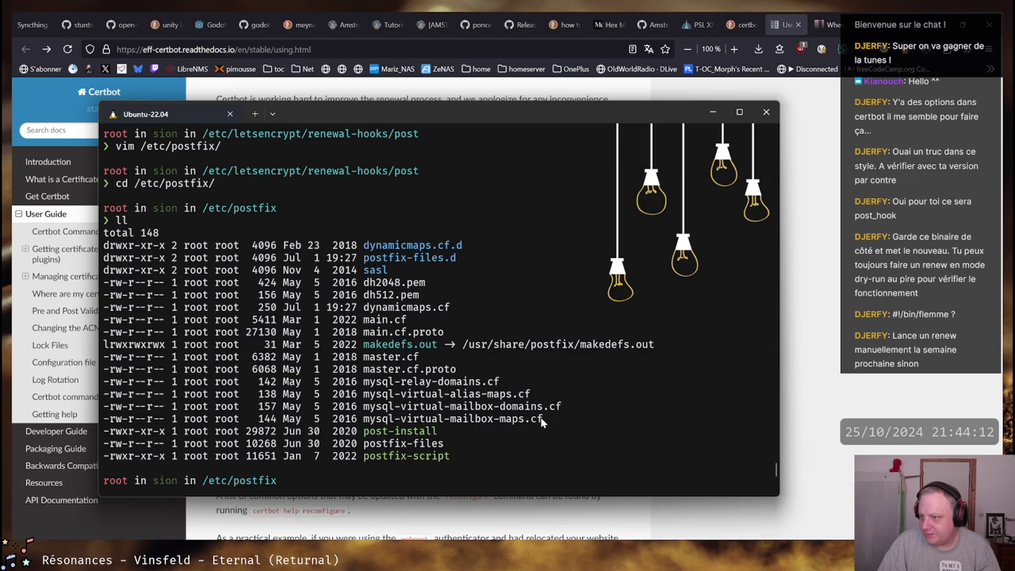
pyautogui.scroll(-9, 542, 421)
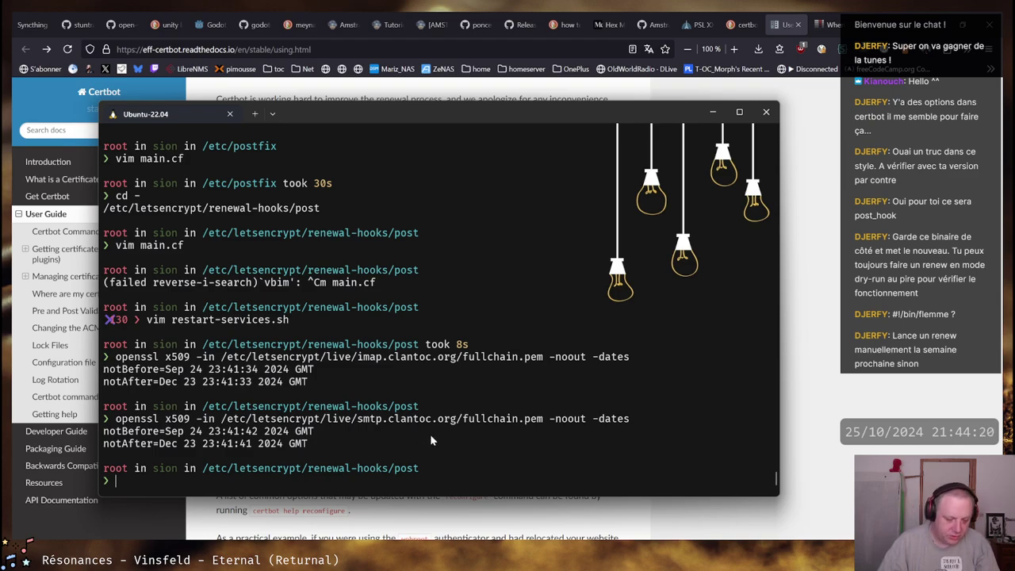
# Run certbot renew with the corrected --force-renewal option after --force is rejected
pyautogui.write('certbot ')
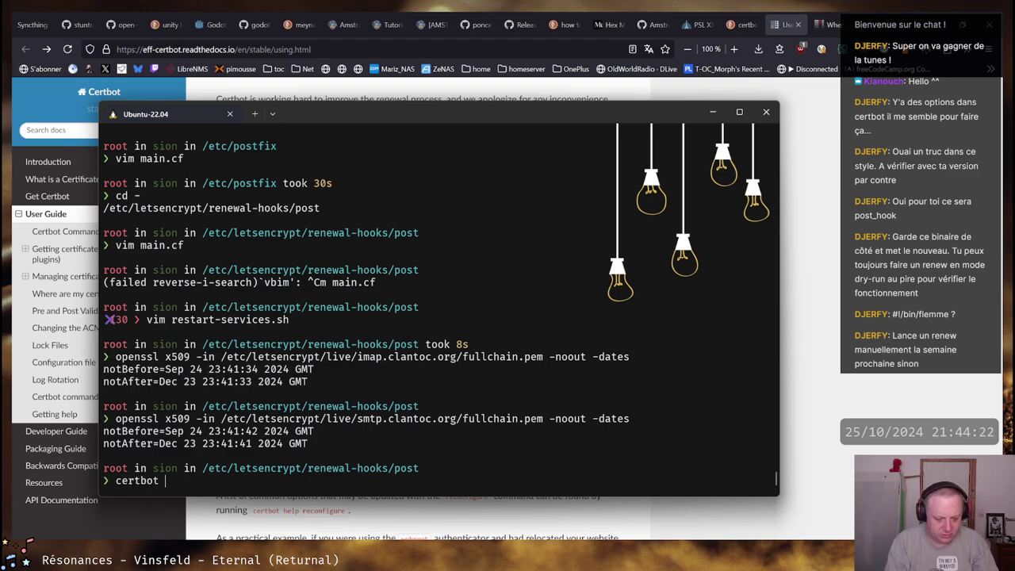
pyautogui.write('renew --force')
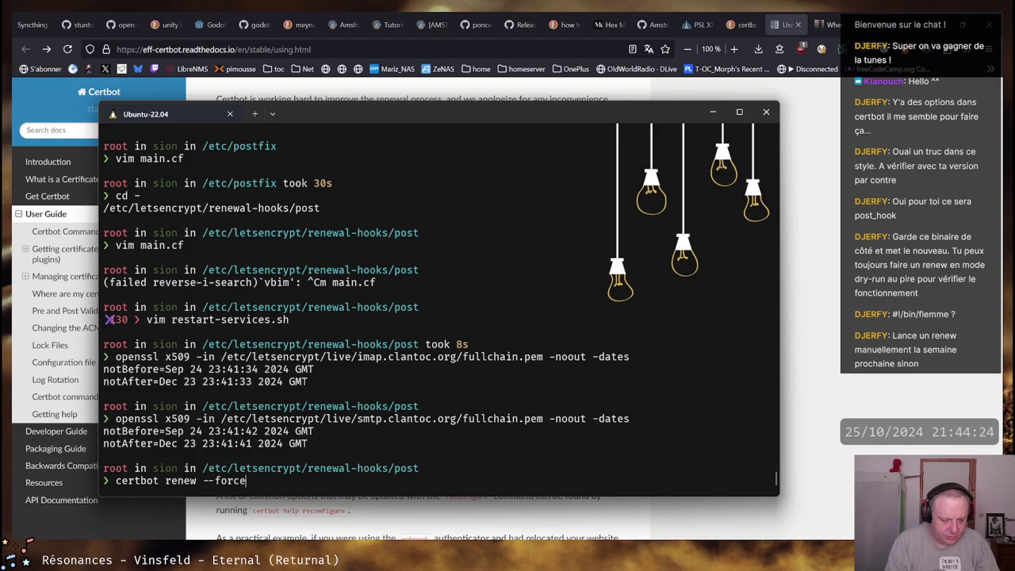
pyautogui.press('Return')
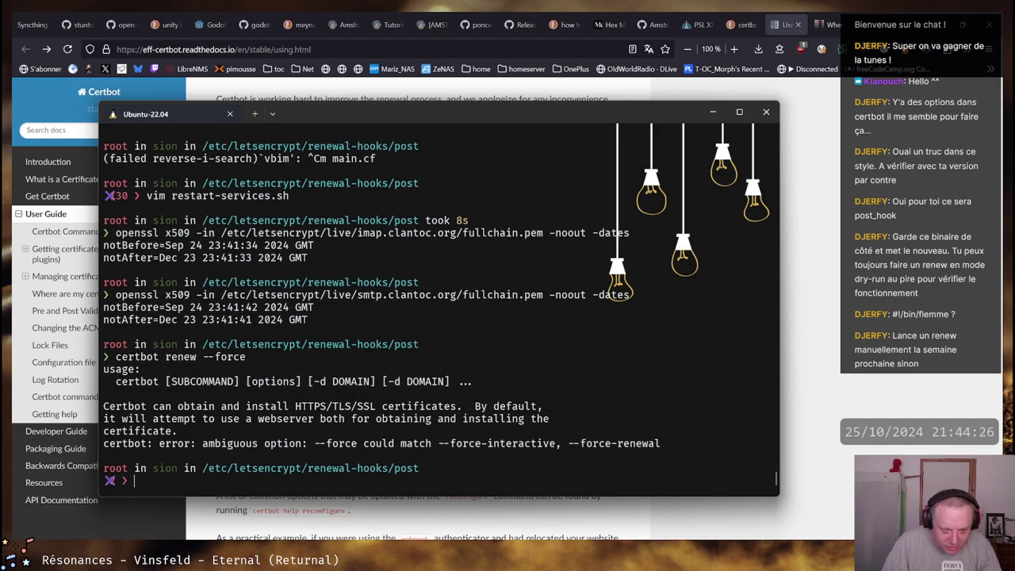
pyautogui.press('Up')
pyautogui.write('-')
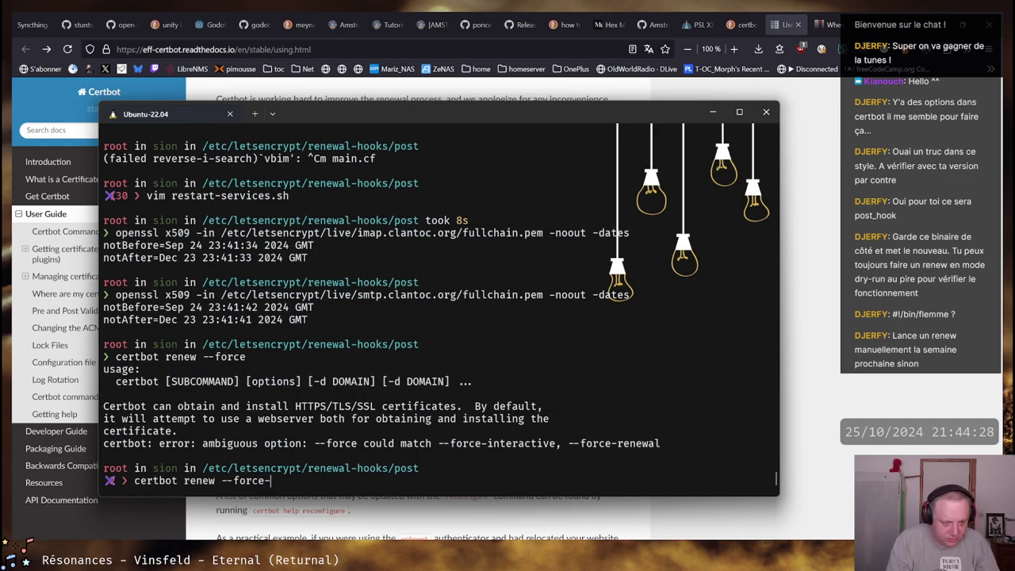
pyautogui.write('renewal')
pyautogui.press('Return')
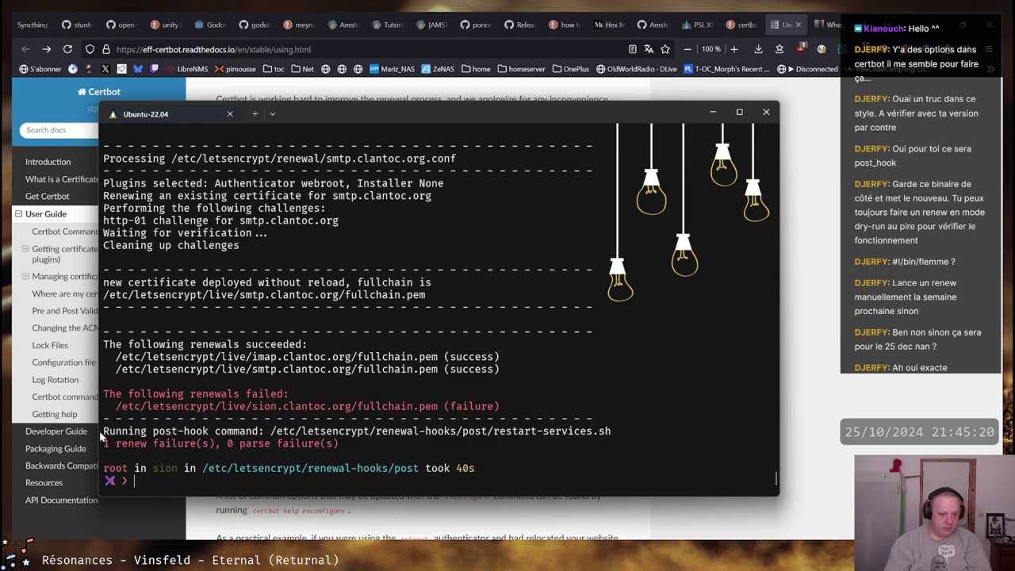
pyautogui.moveTo(104, 431); pyautogui.dragTo(613, 431)
pyautogui.scroll(10, 438, 354)
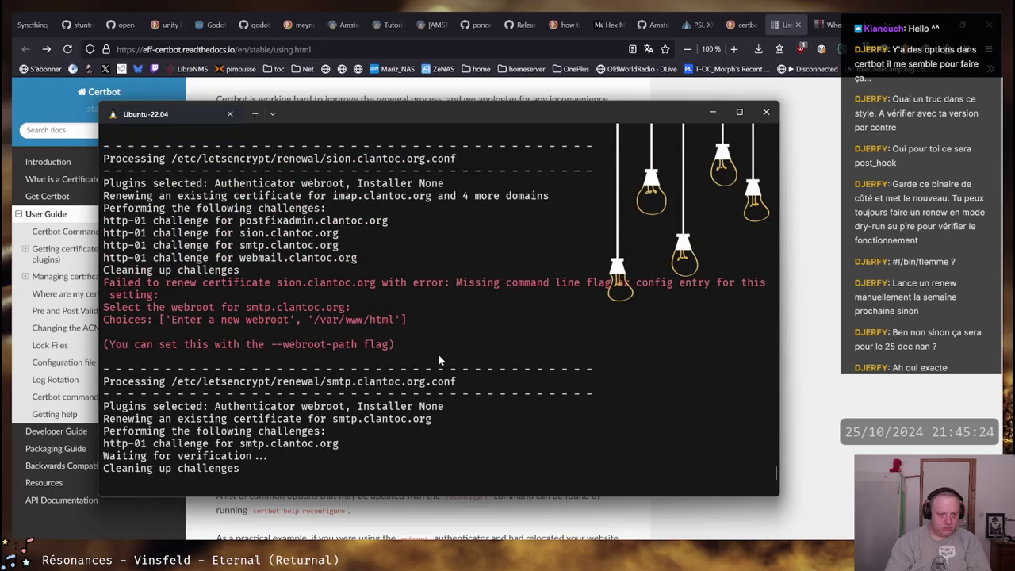
pyautogui.scroll(6, 438, 361)
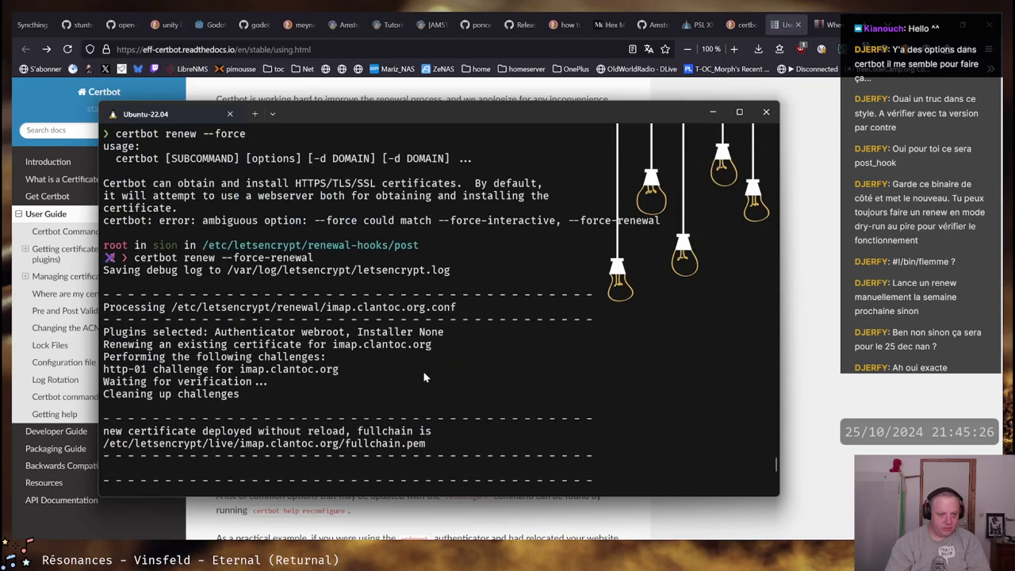
pyautogui.scroll(5, 403, 361)
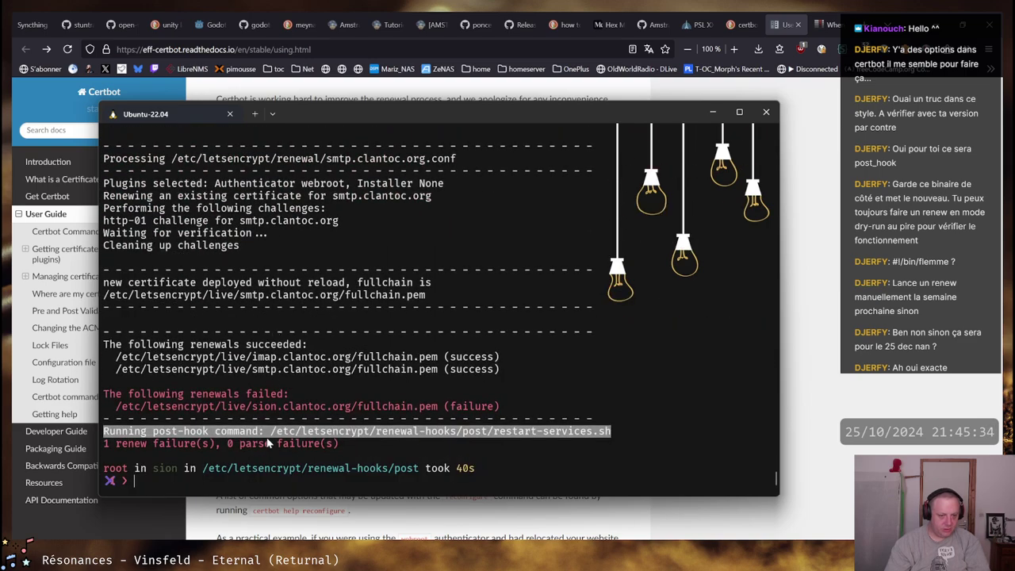
pyautogui.click(341, 432)
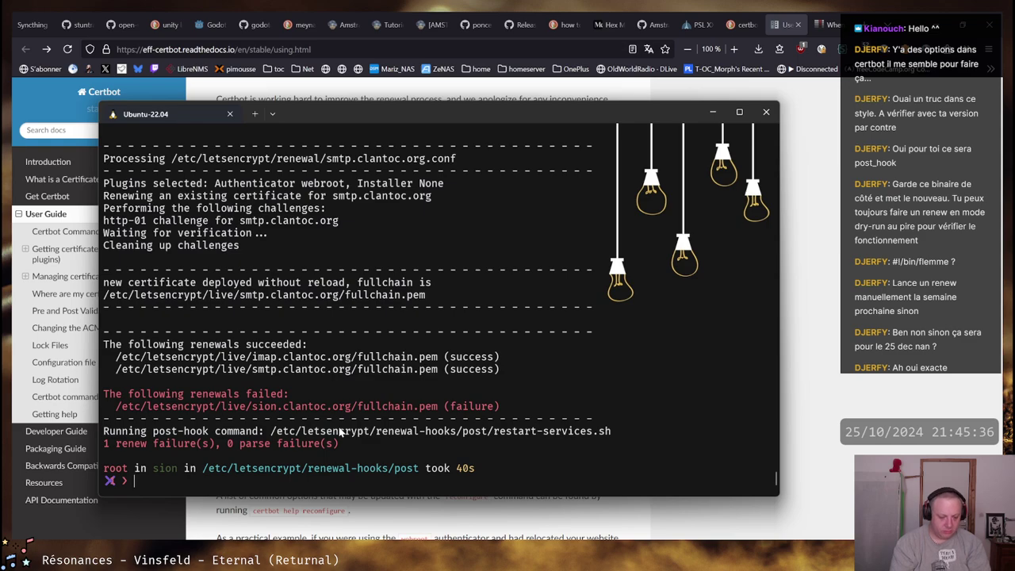
# Run systemctl status postfix, fixing typos in the command along the way
pyautogui.write('systa')
pyautogui.press('BackSpace')
pyautogui.write('emctl')
pyautogui.press('BackSpace')
pyautogui.press('BackSpace')
pyautogui.press('BackSpace')
pyautogui.press('BackSpace')
pyautogui.press('BackSpace')
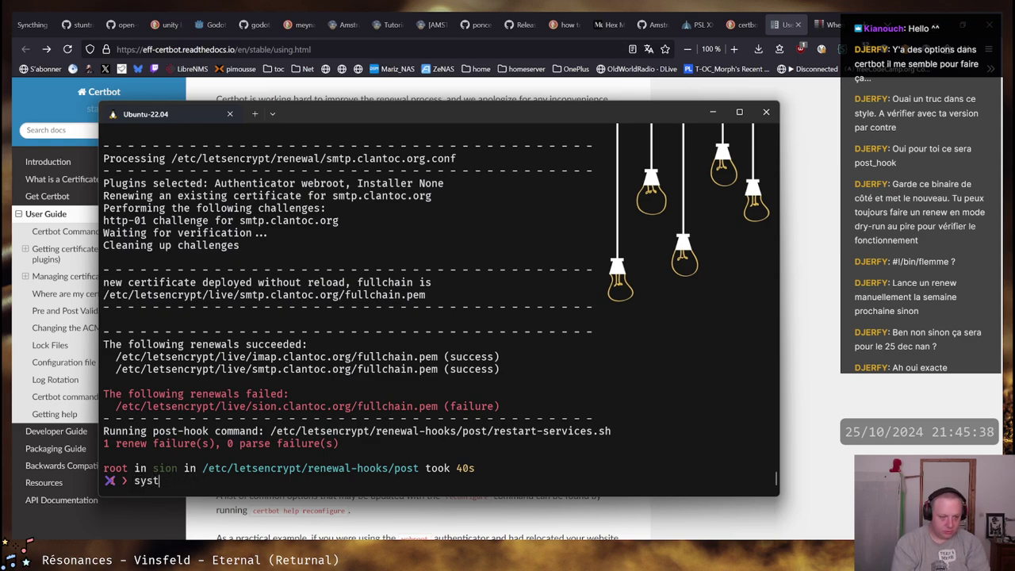
pyautogui.write('emctl status')
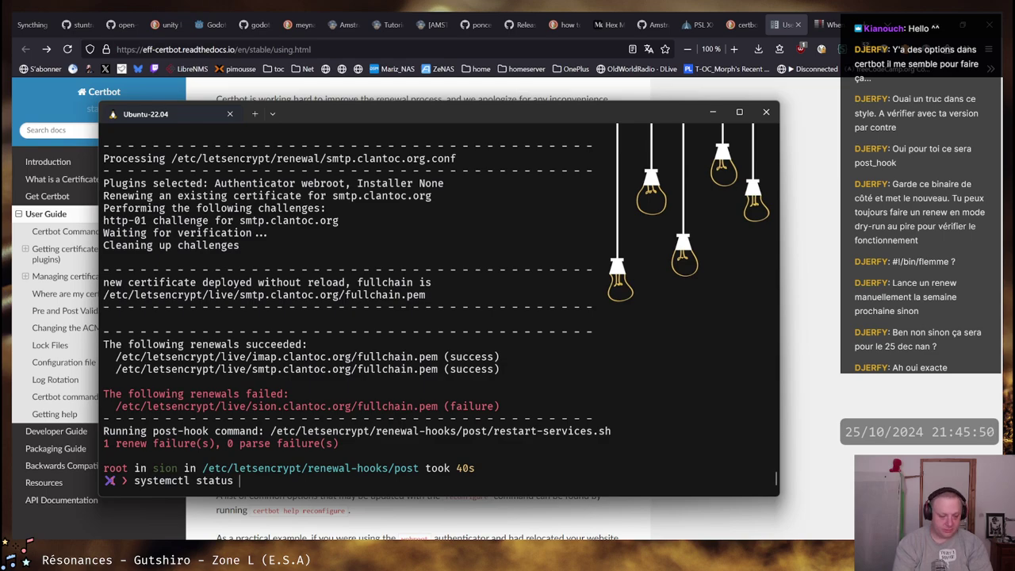
pyautogui.write('/etc/')
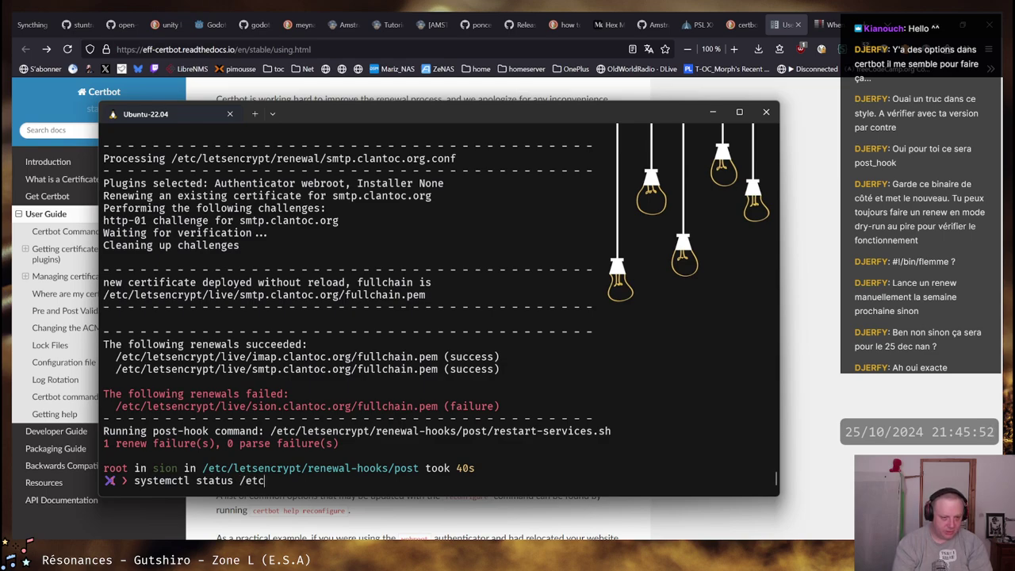
pyautogui.press('BackSpace')
pyautogui.press('BackSpace')
pyautogui.press('BackSpace')
pyautogui.press('BackSpace')
pyautogui.press('BackSpace')
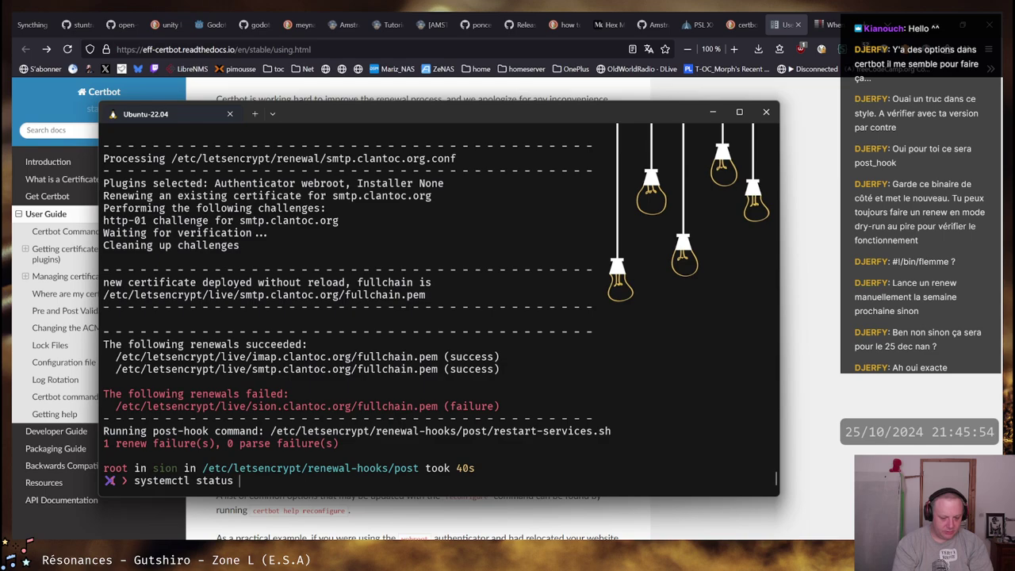
pyautogui.write('postfix')
pyautogui.press('Return')
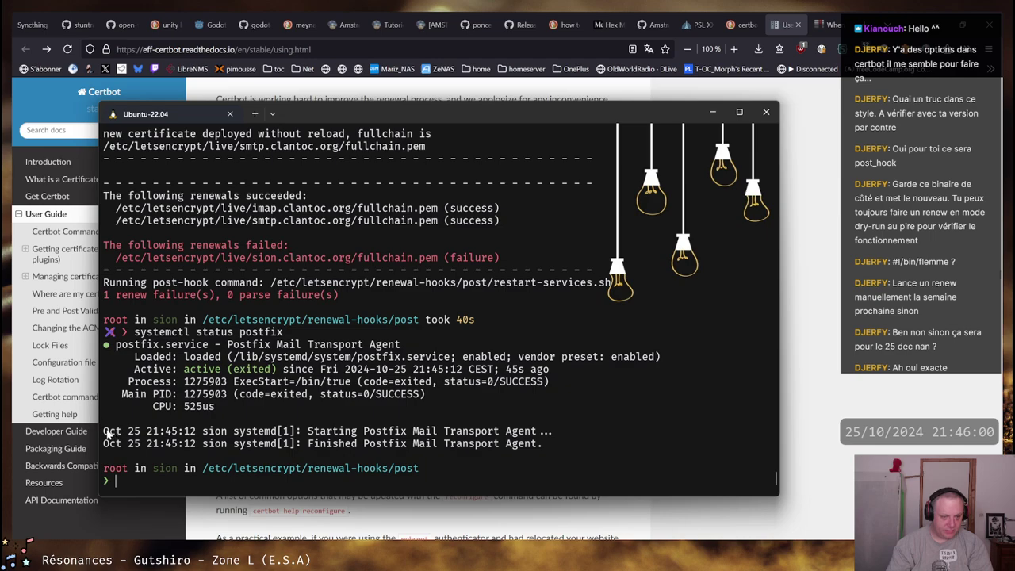
# Copy the two postfix startup log lines from the status output
pyautogui.moveTo(105, 433); pyautogui.dragTo(538, 448)
pyautogui.rightClick(538, 448)
pyautogui.write('ps aux')
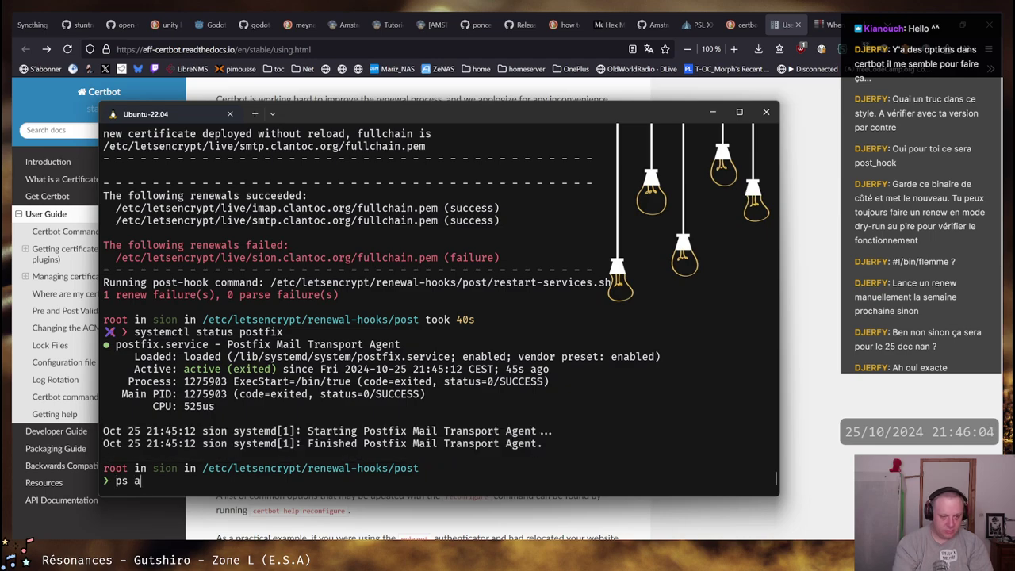
pyautogui.press('BackSpace')
pyautogui.press('BackSpace')
pyautogui.press('BackSpace')
pyautogui.press('BackSpace')
pyautogui.press('BackSpace')
pyautogui.press('BackSpace')
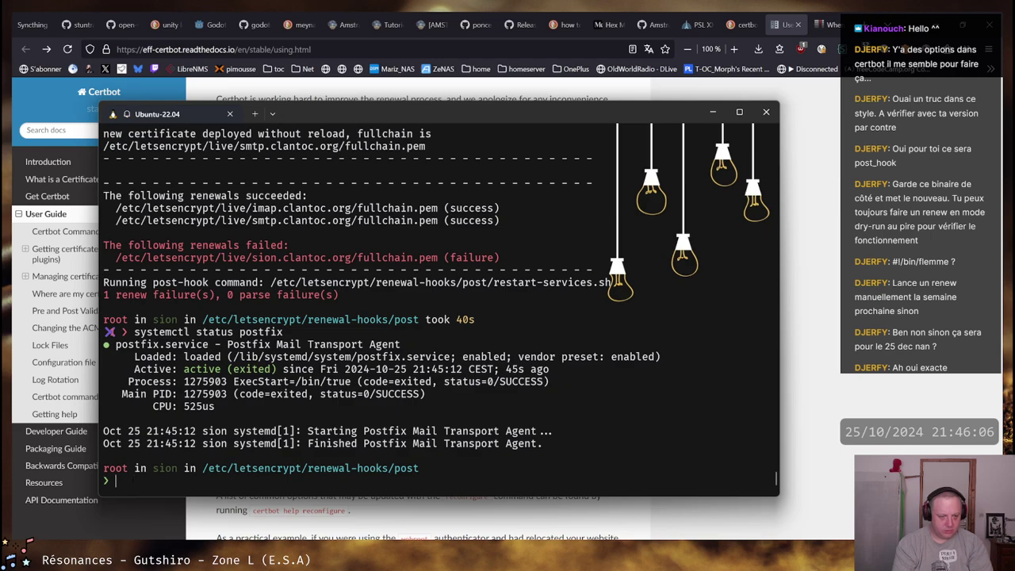
pyautogui.hotkey('ctrl', 'r')
pyautogui.write('net')
pyautogui.press('Return')
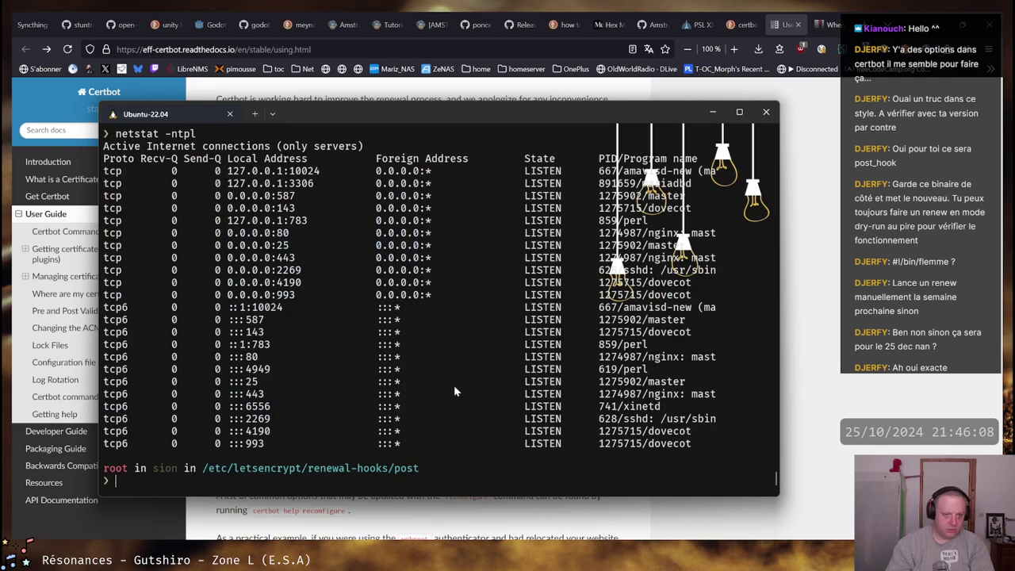
pyautogui.moveTo(230, 385); pyautogui.dragTo(676, 389)
pyautogui.rightClick(676, 388)
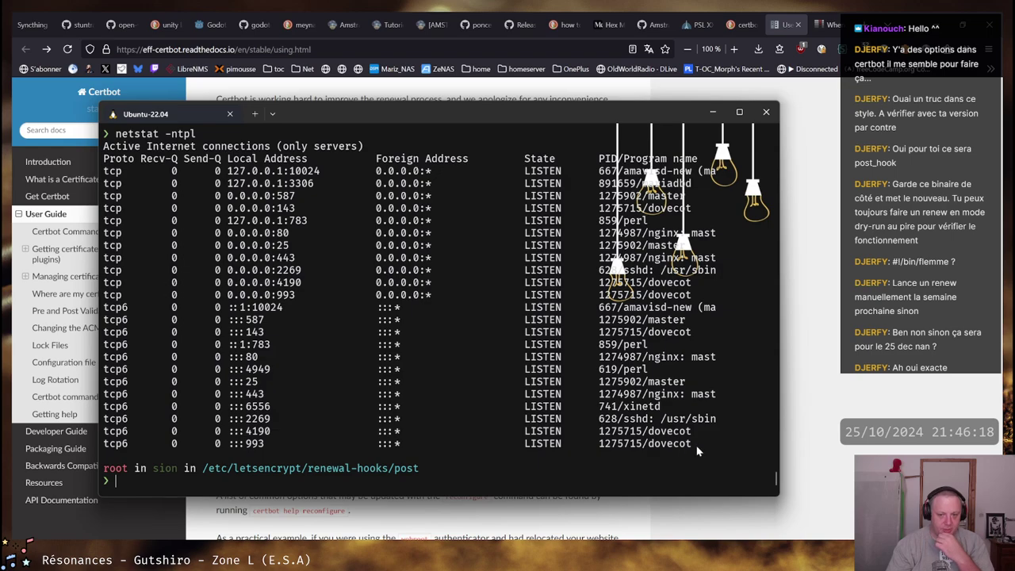
pyautogui.moveTo(721, 443); pyautogui.dragTo(275, 227)
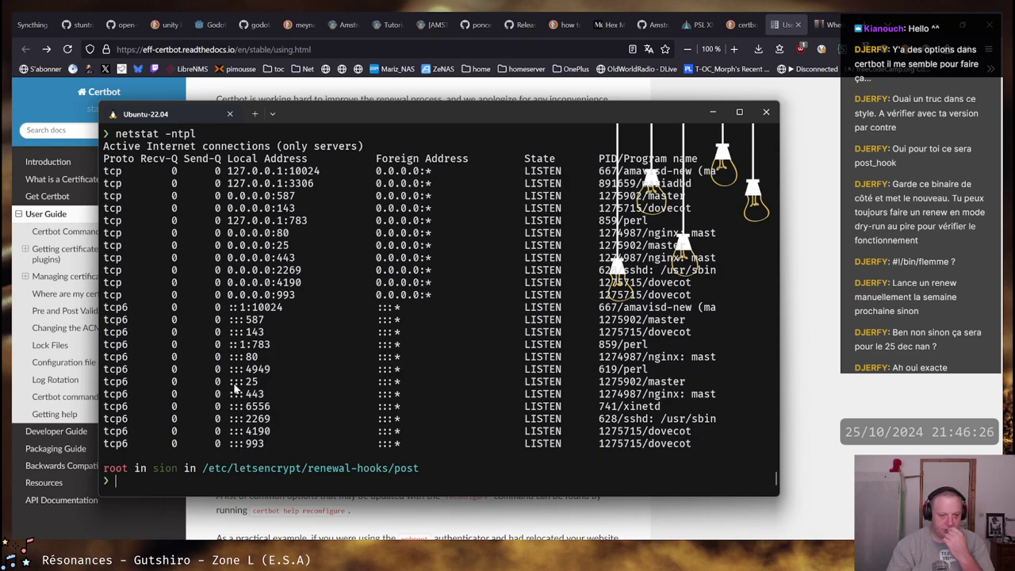
pyautogui.moveTo(228, 383); pyautogui.dragTo(257, 384)
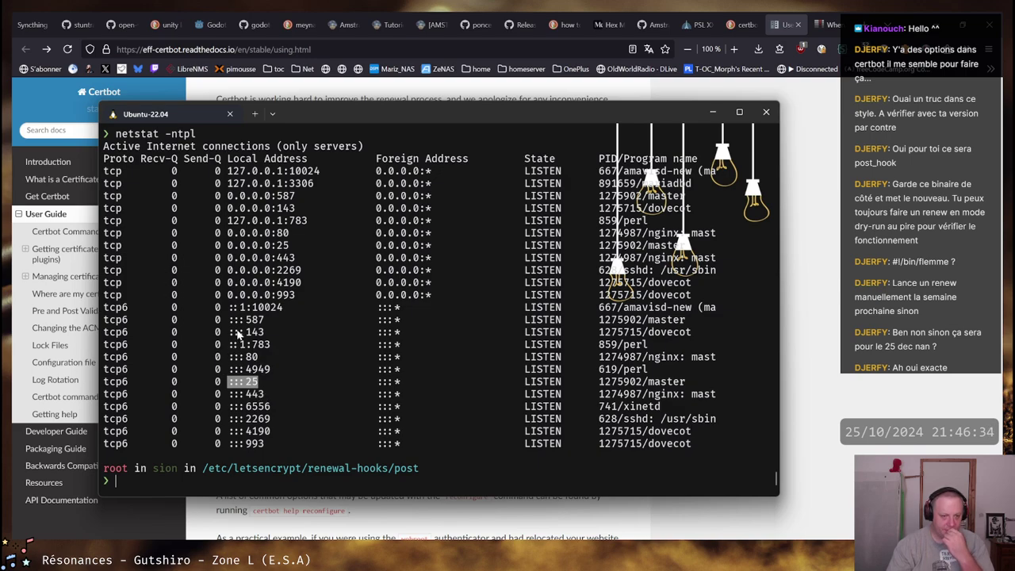
pyautogui.moveTo(233, 332); pyautogui.dragTo(265, 333)
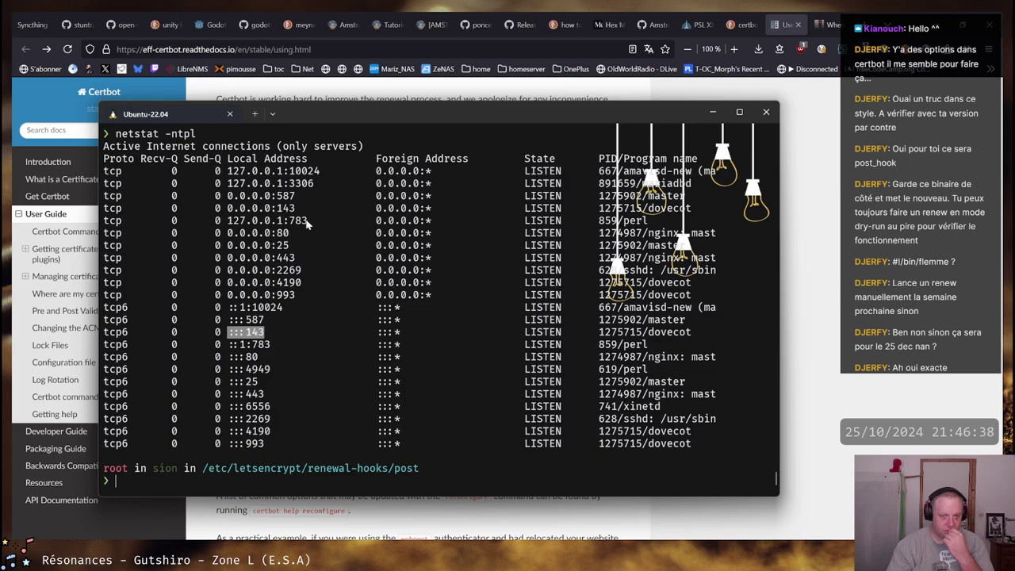
pyautogui.moveTo(274, 295); pyautogui.dragTo(303, 284)
pyautogui.click(290, 299)
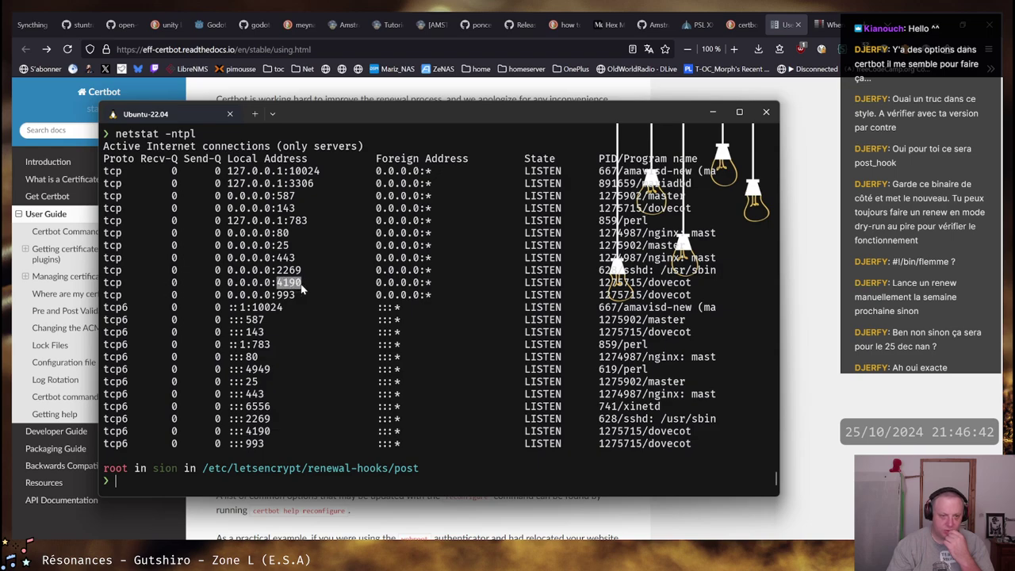
pyautogui.click(290, 285)
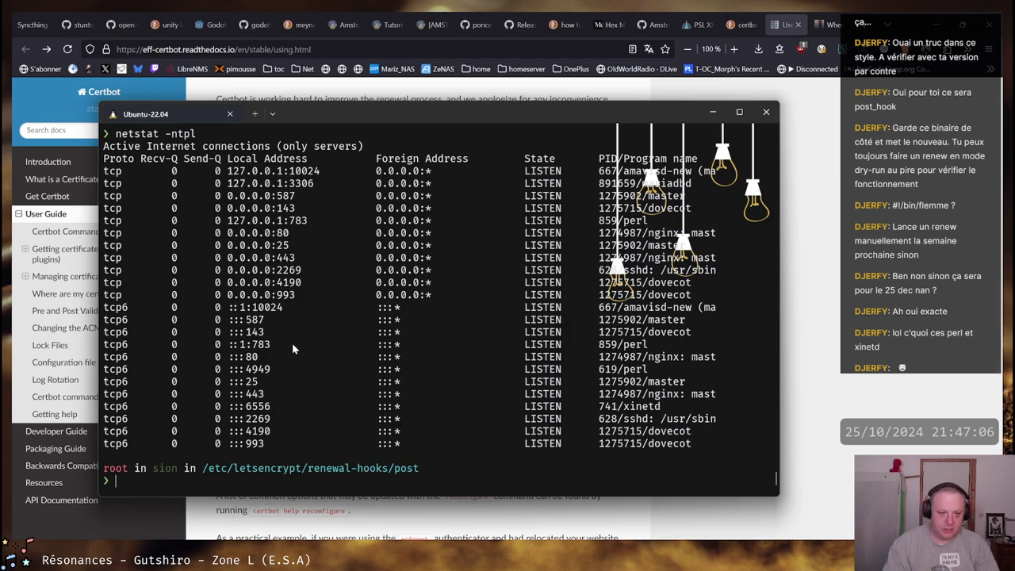
pyautogui.moveTo(229, 370); pyautogui.dragTo(270, 370)
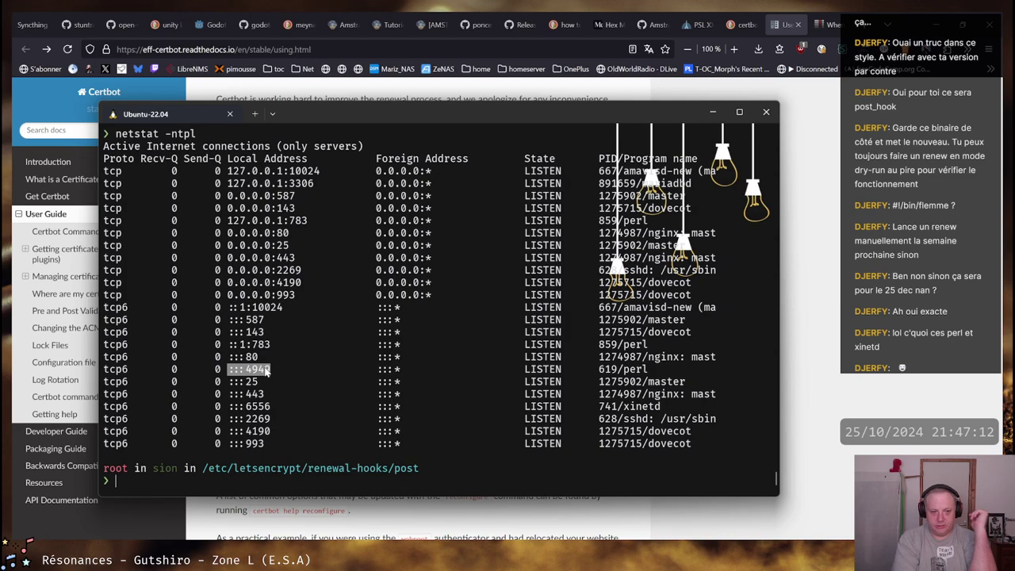
# Look up PID 859 with ps aux |grep 859 and copy the amavisd-new listening row
pyautogui.write('ps aux |grep')
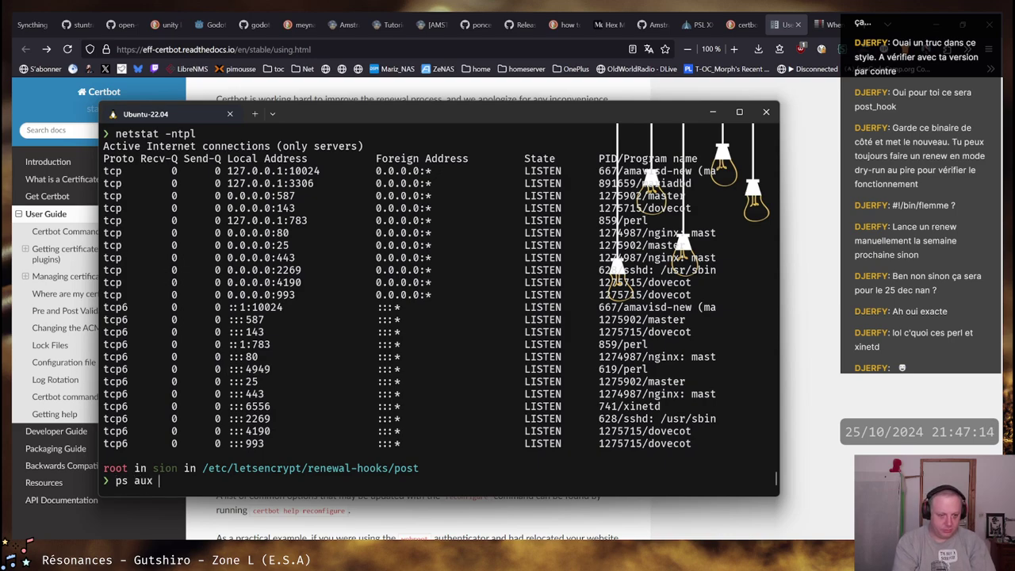
pyautogui.write(' 859')
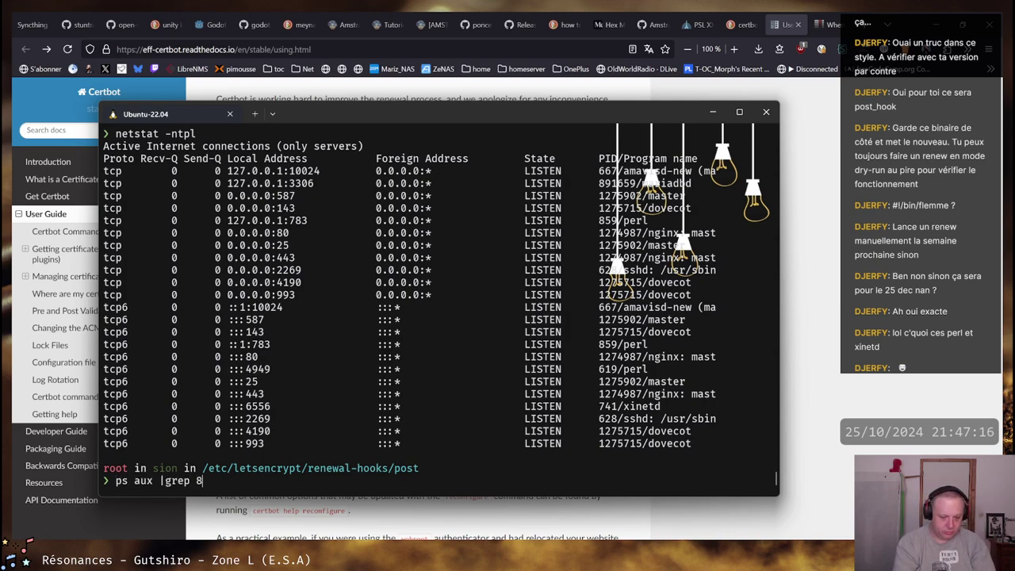
pyautogui.press('Return')
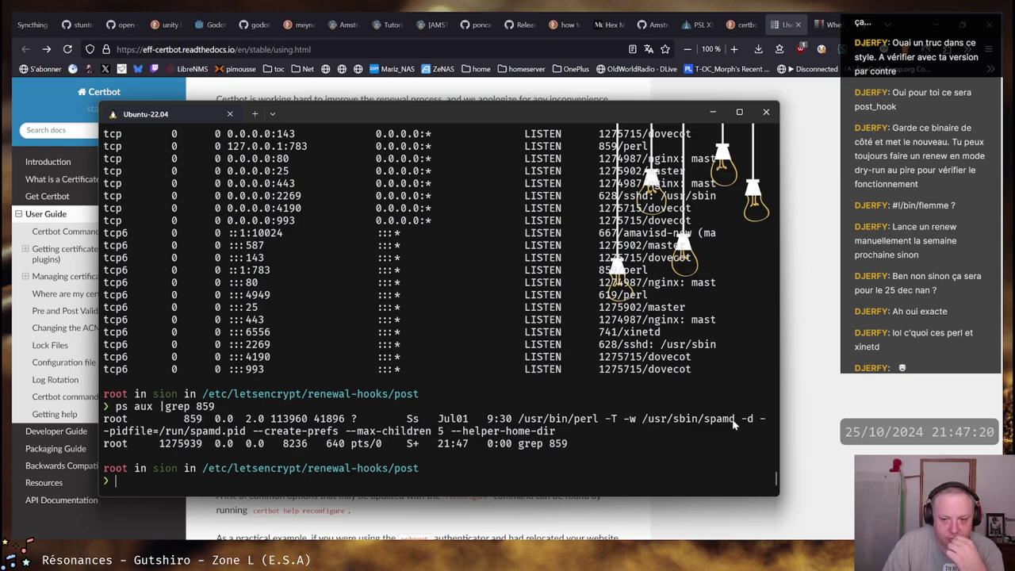
pyautogui.moveTo(734, 422); pyautogui.dragTo(643, 426)
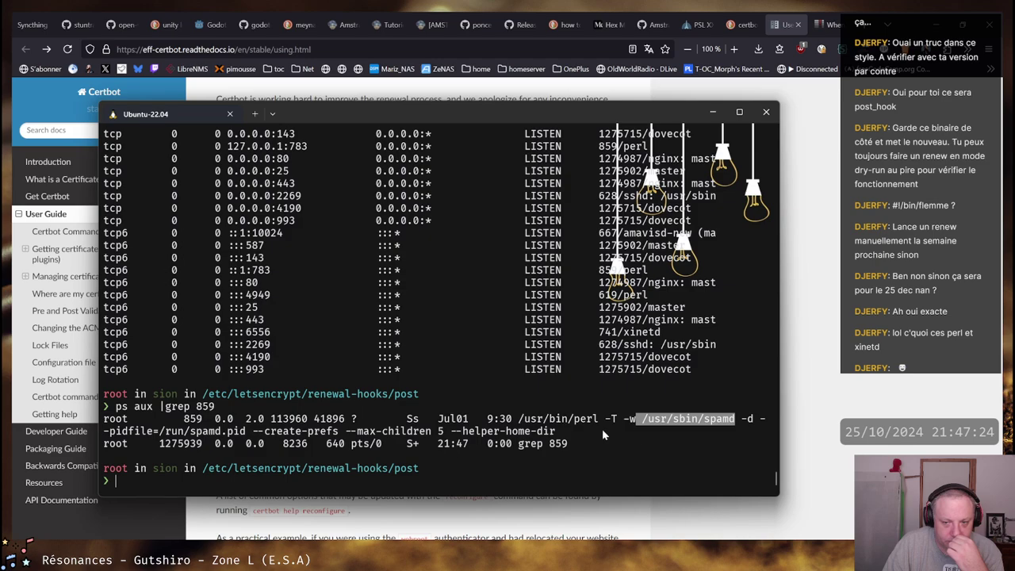
pyautogui.scroll(3, 555, 373)
pyautogui.moveTo(612, 210); pyautogui.dragTo(690, 210)
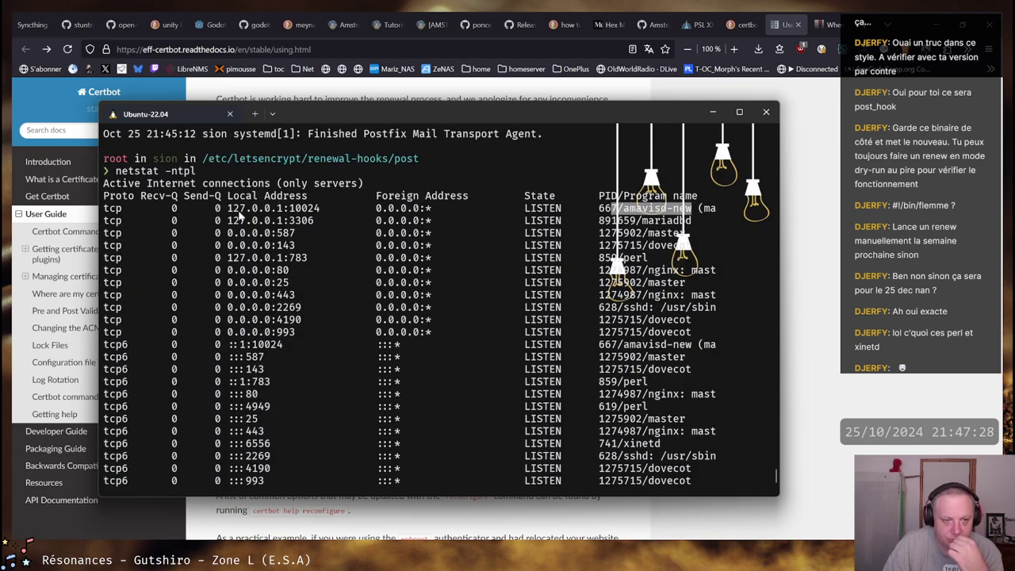
pyautogui.moveTo(228, 209); pyautogui.dragTo(690, 209)
pyautogui.hotkey('ctrl', 'c')
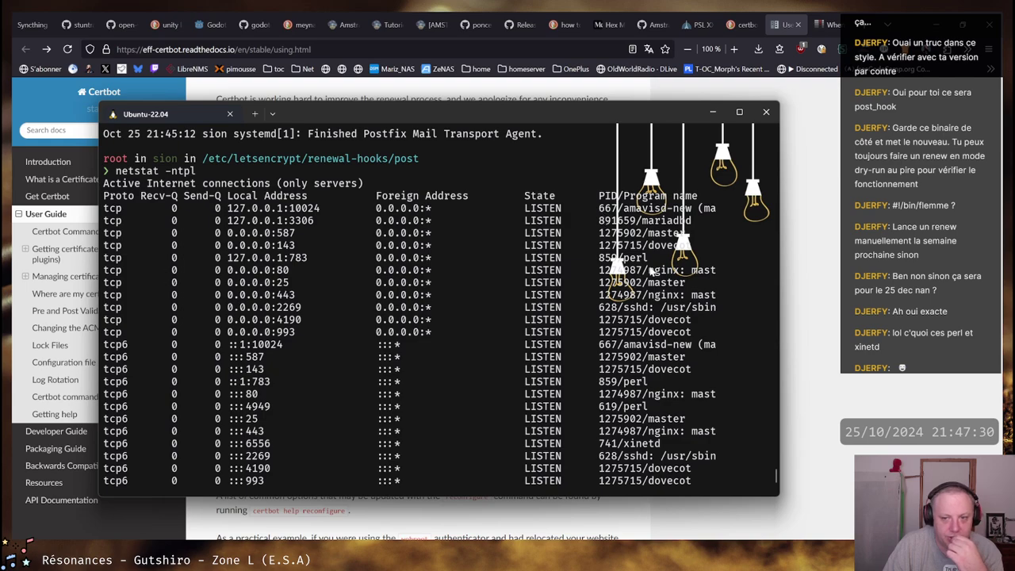
# Rerun ps aux |grep 859 and begin changing into /etc/xinetd.d
pyautogui.write('ps aux |grep 859')
pyautogui.press('Return')
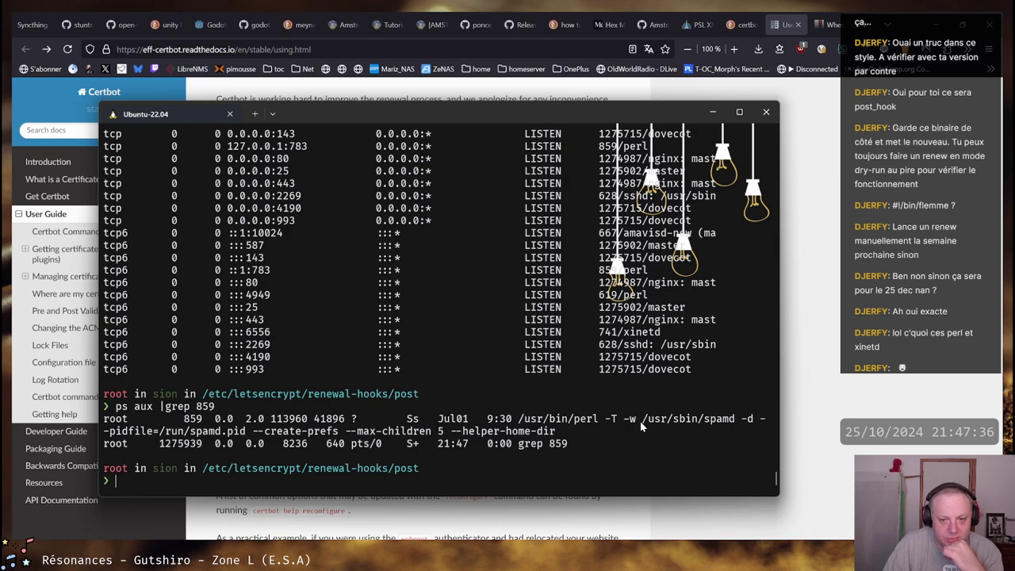
pyautogui.scroll(3, 638, 205)
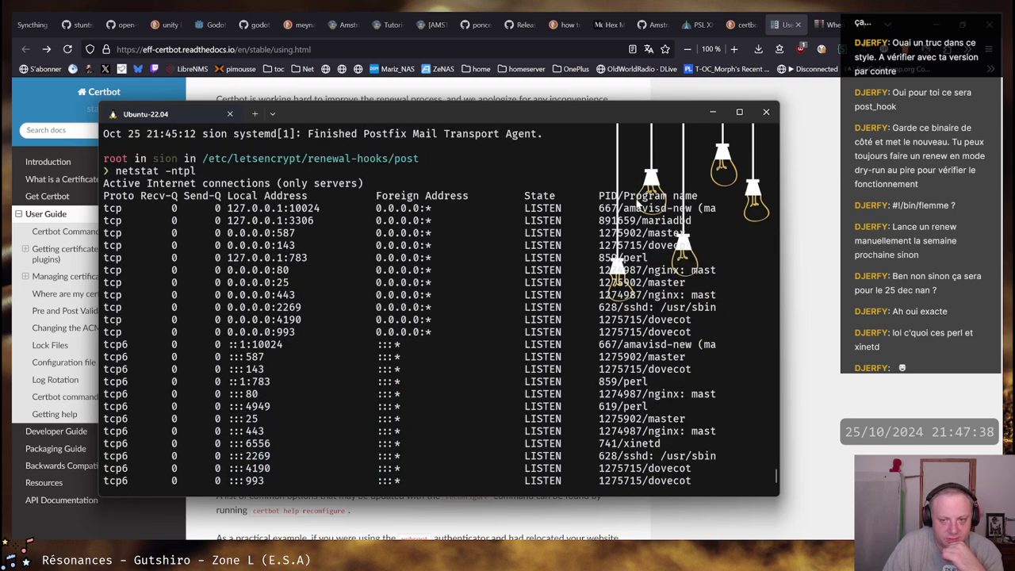
pyautogui.scroll(-3, 607, 334)
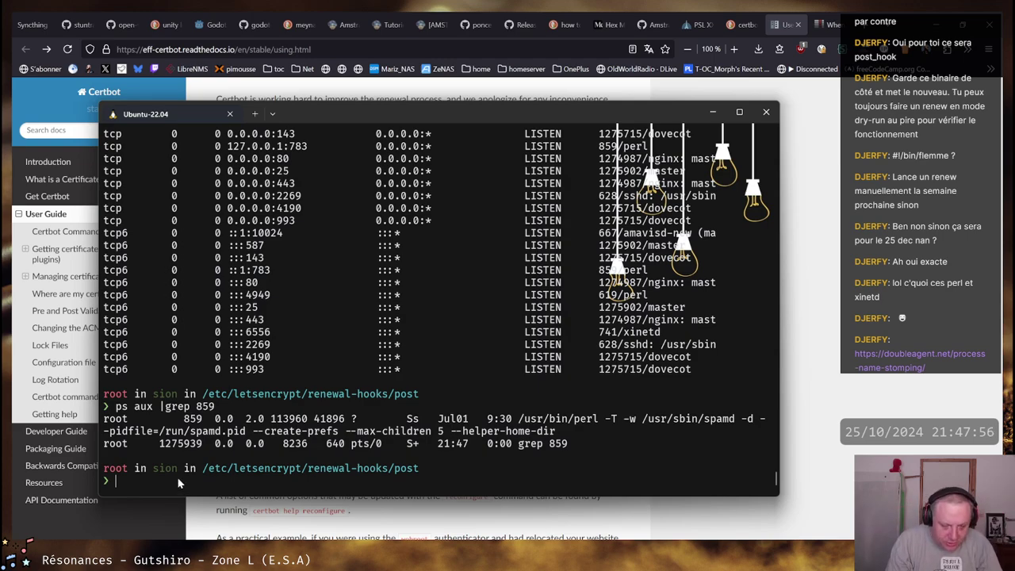
pyautogui.write('cd /etc/')
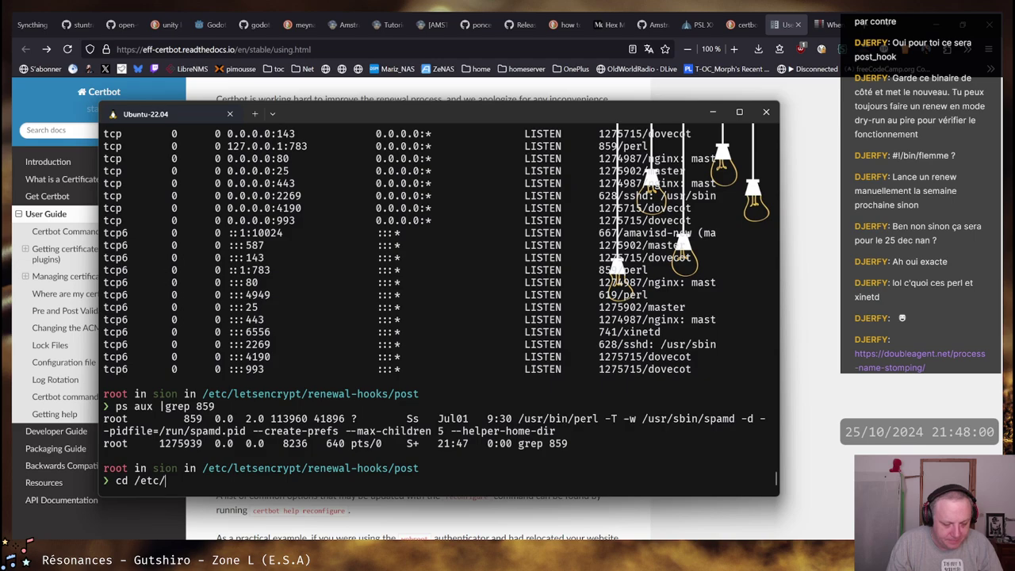
pyautogui.write('x')
# Move into /etc/xinetd.d and list its files with ll
pyautogui.press('Tab')
pyautogui.press('Tab')
pyautogui.write('i')
pyautogui.press('Tab')
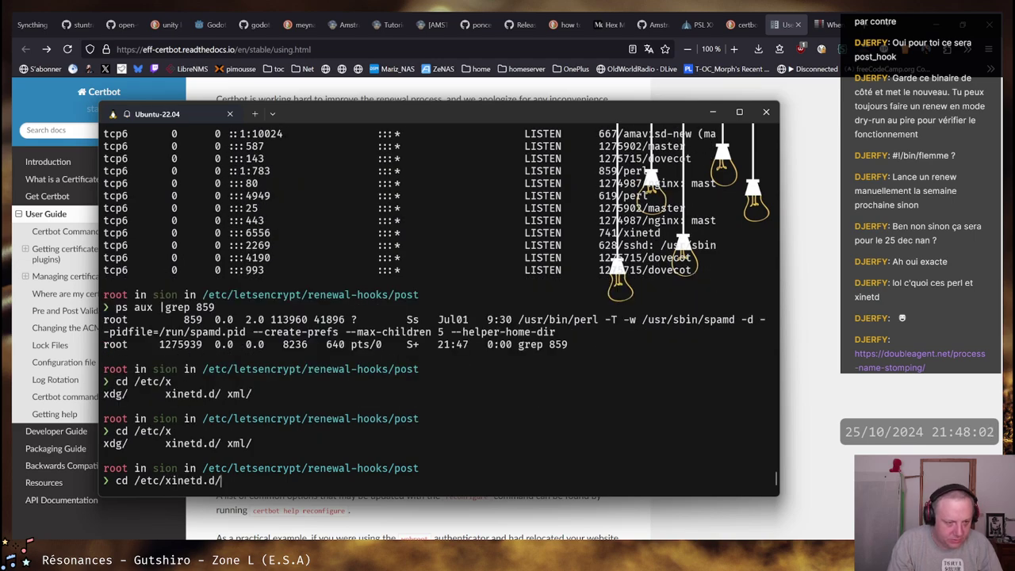
pyautogui.press('Return')
pyautogui.write('ll')
pyautogui.press('Return')
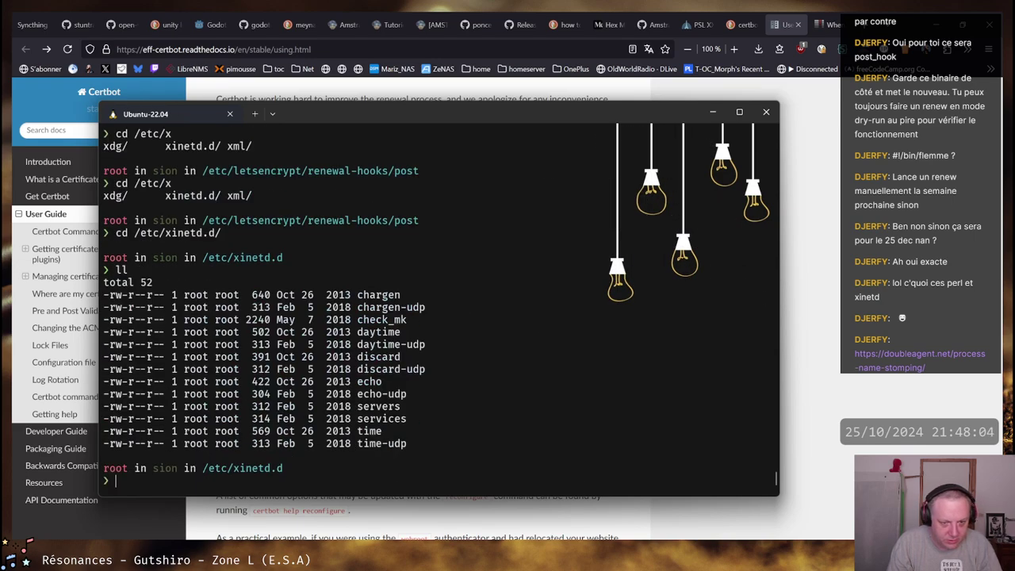
# Search all xinetd files for 6556 and copy the matching check_mk file name
pyautogui.write('grep 6556')
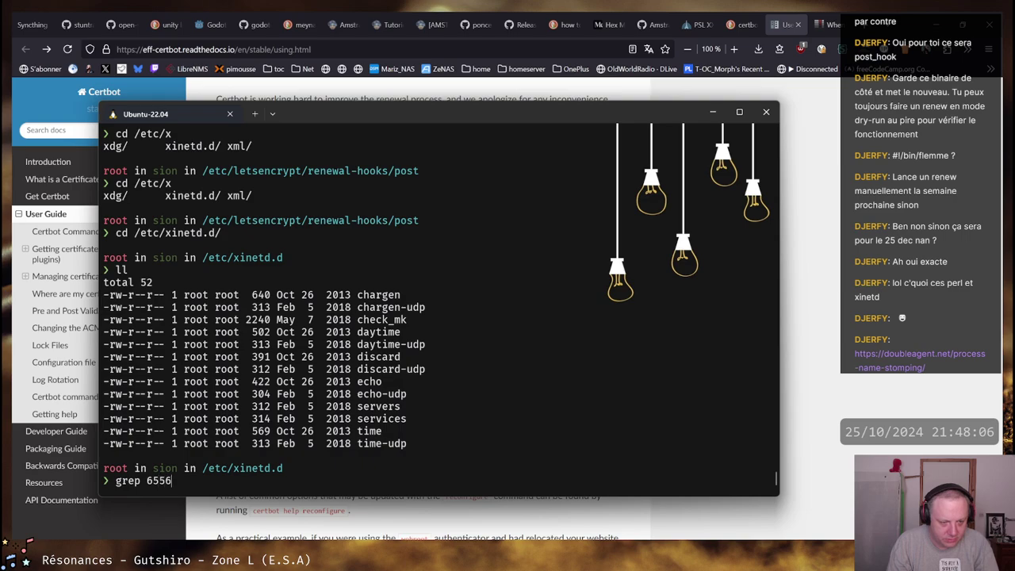
pyautogui.write(' *')
pyautogui.press('Return')
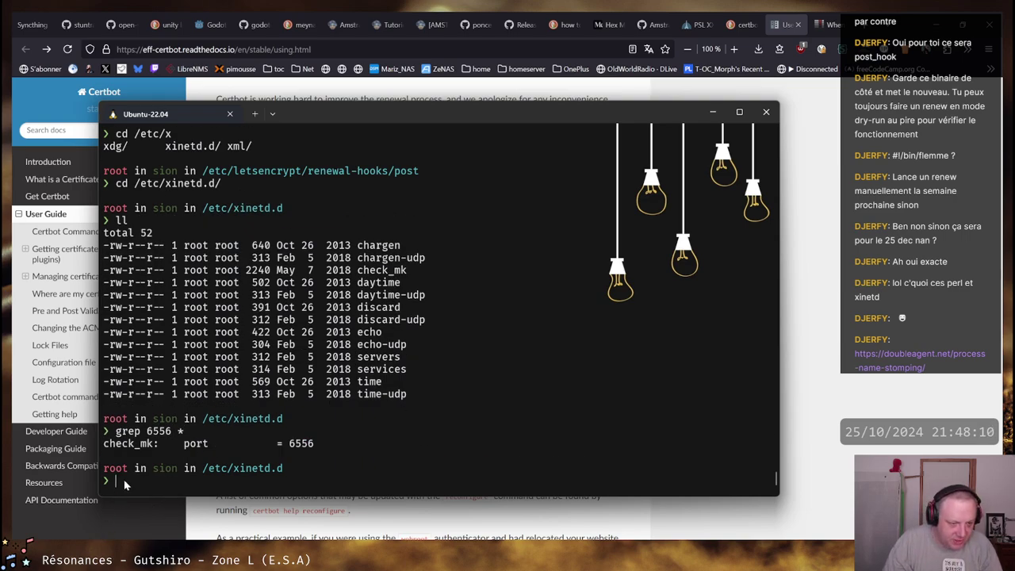
pyautogui.moveTo(153, 447); pyautogui.dragTo(108, 446)
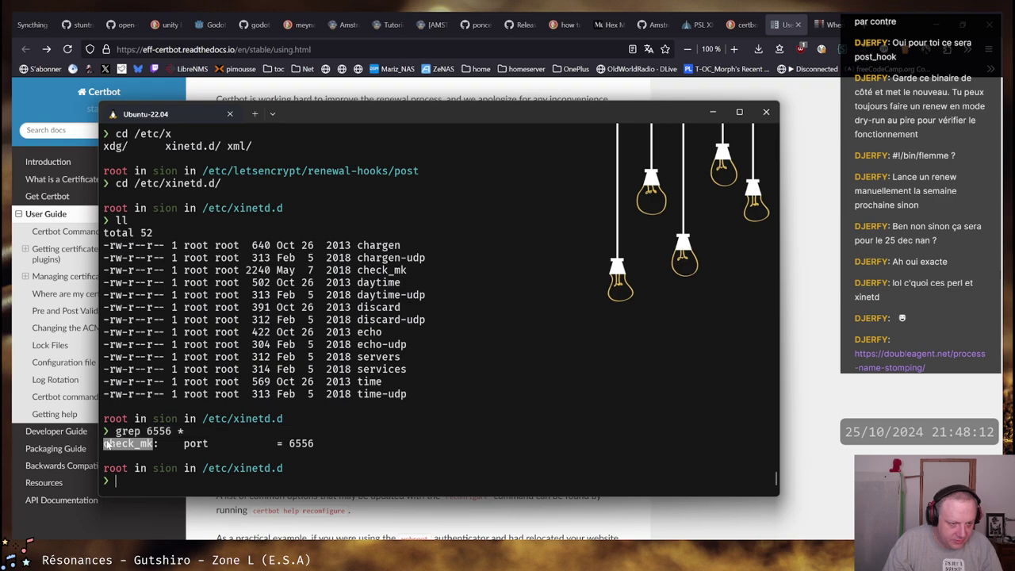
pyautogui.rightClick(125, 450)
# Search the web for check_mk in a new Firefox tab
pyautogui.hotkey('alt', 'Tab')
pyautogui.hotkey('ctrl', 't')
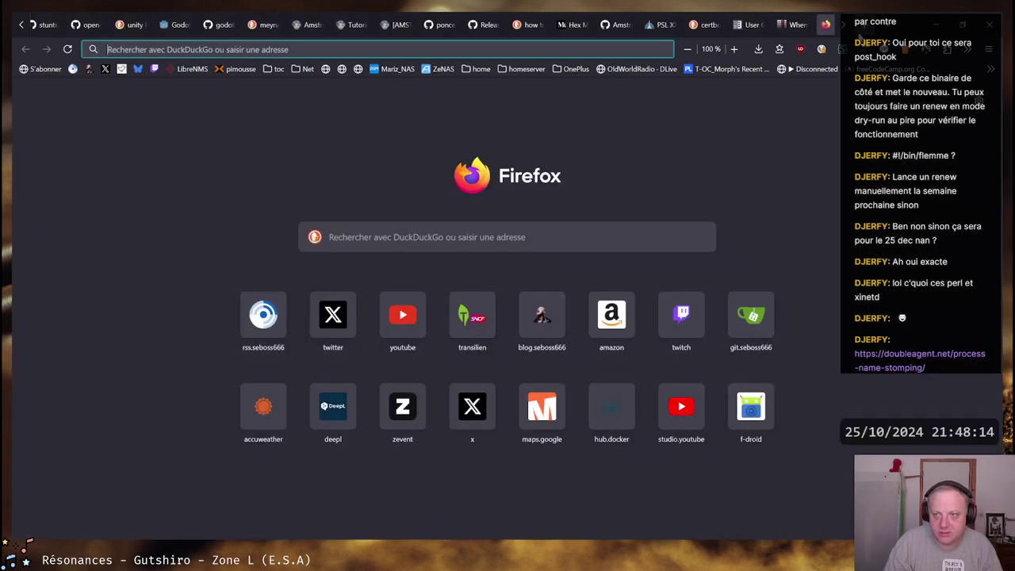
pyautogui.hotkey('ctrl', 'v')
pyautogui.press('Return')
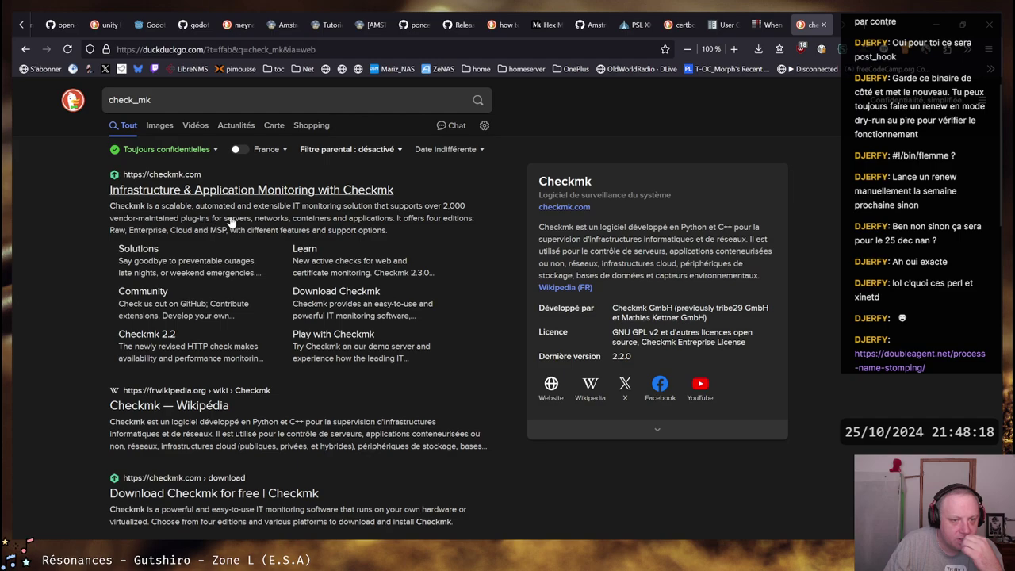
pyautogui.scroll(-5, 231, 223)
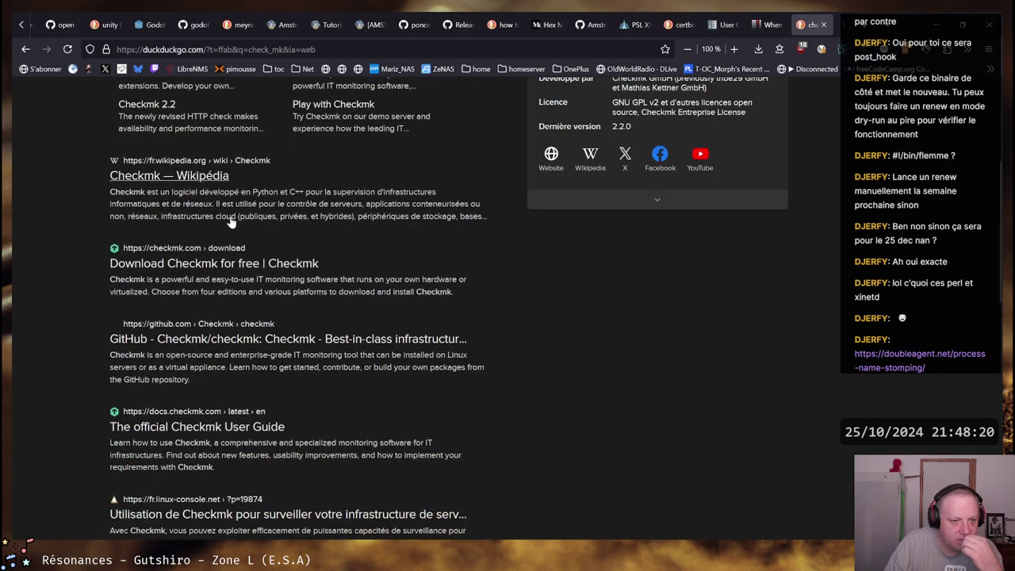
pyautogui.scroll(5, 230, 223)
# Refine the query to 'check_mk 6556' and open the 'Ports used by Checkmk' result in a new tab
pyautogui.click(203, 100)
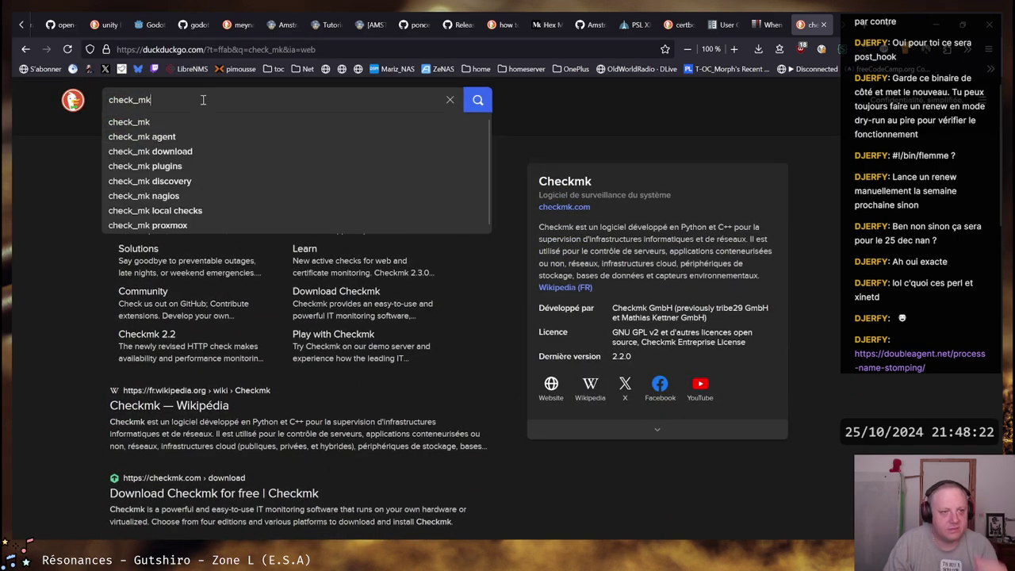
pyautogui.write('6556')
pyautogui.press('Return')
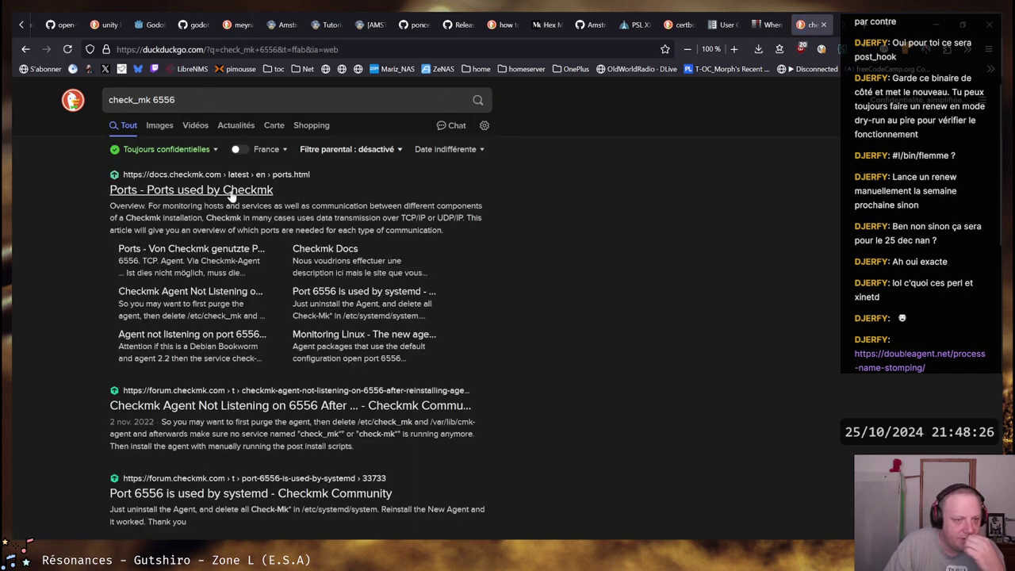
pyautogui.middleClick(230, 191)
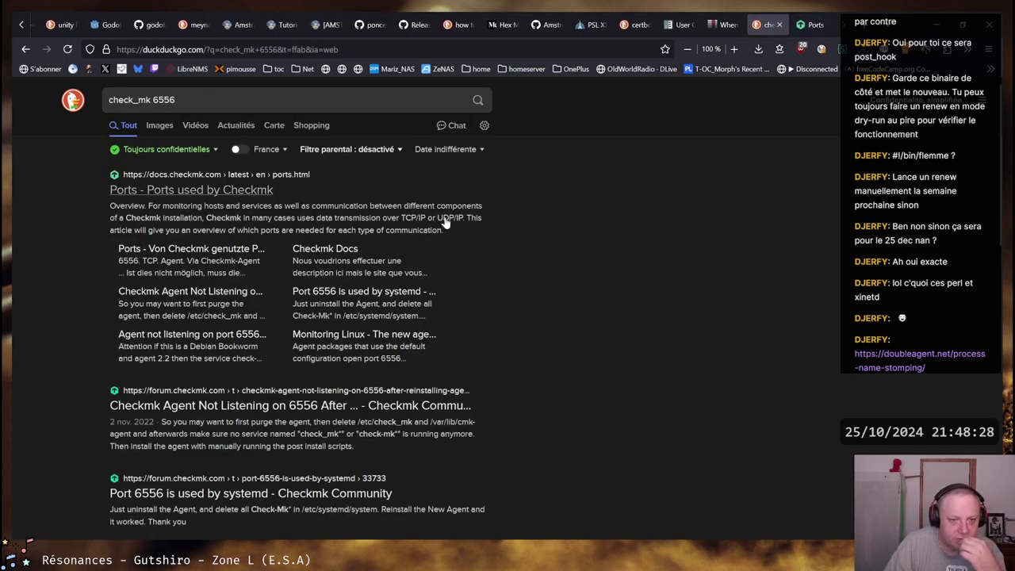
# On the Checkmk Ports page, highlight the monitored-host row describing TCP 6556 as the agent port
pyautogui.click(807, 26)
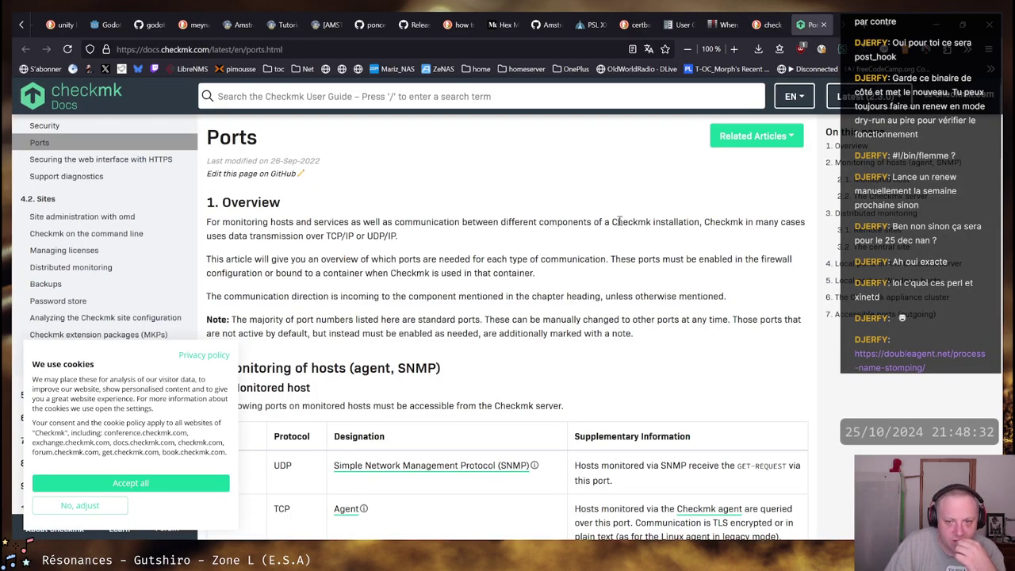
pyautogui.moveTo(617, 222); pyautogui.dragTo(805, 226)
pyautogui.click(594, 247)
pyautogui.scroll(-2, 487, 254)
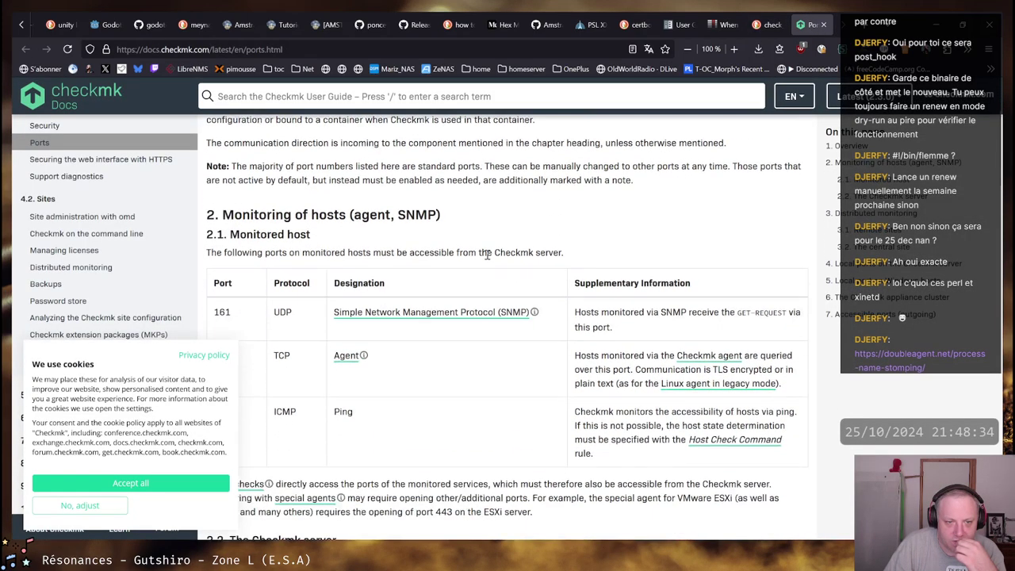
pyautogui.scroll(-2, 487, 254)
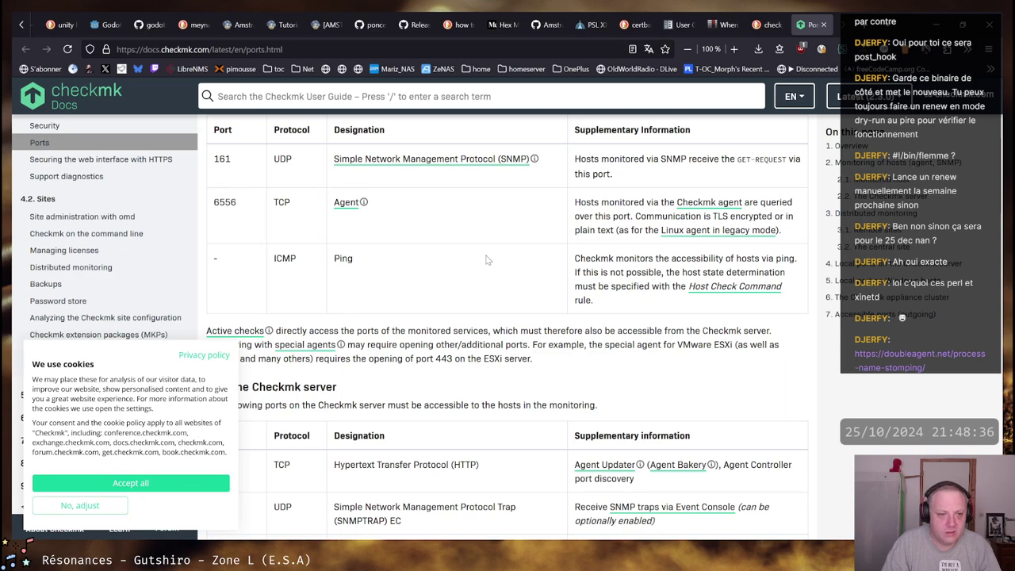
pyautogui.scroll(1, 487, 259)
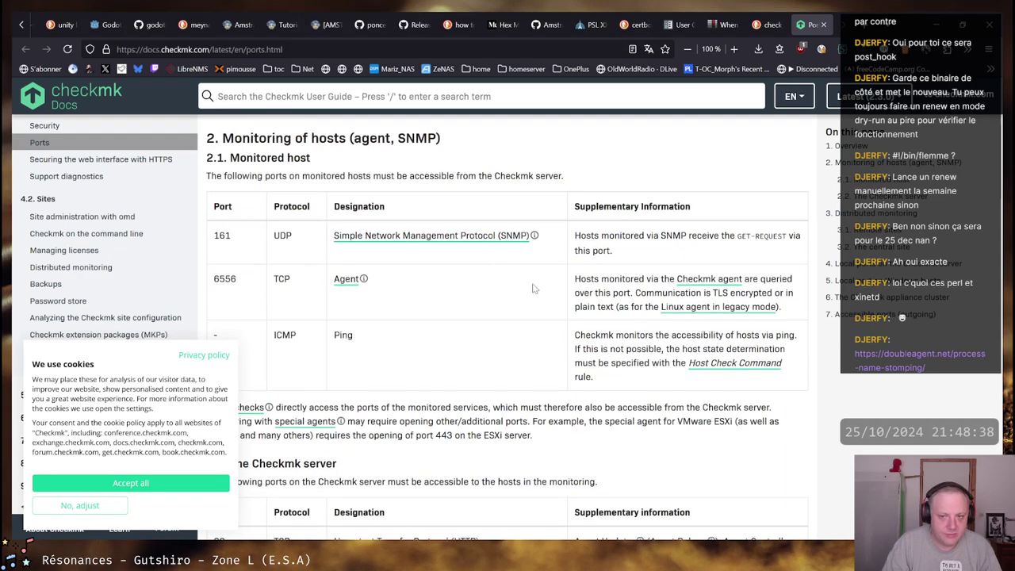
pyautogui.moveTo(576, 279); pyautogui.dragTo(793, 292)
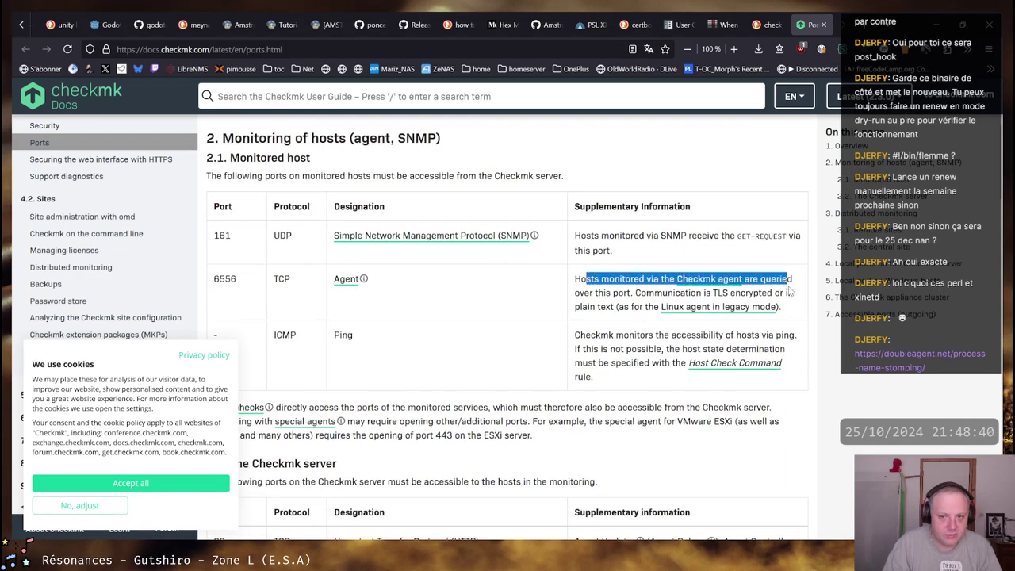
pyautogui.click(791, 308)
pyautogui.hotkey('alt', 'Tab')
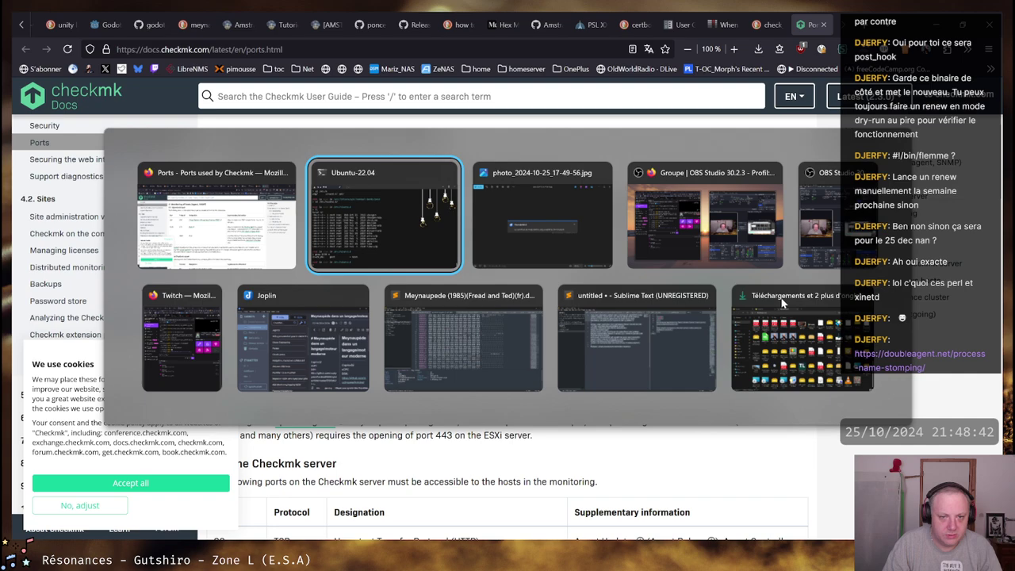
# Run dpkg -l |grep check, then launch htop and step down through the process list
pyautogui.write('dpkg ')
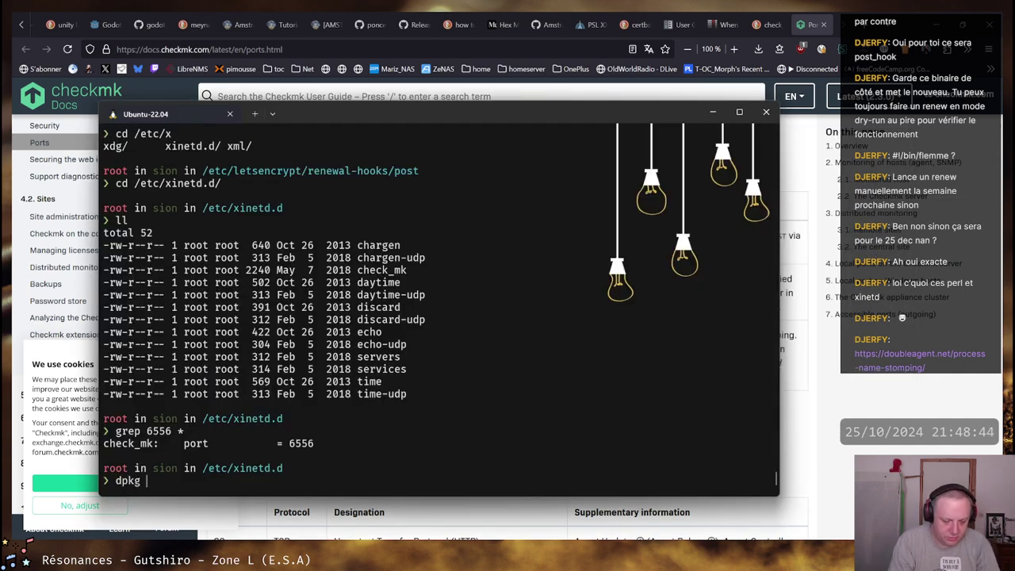
pyautogui.write('-l |grep check')
pyautogui.press('Return')
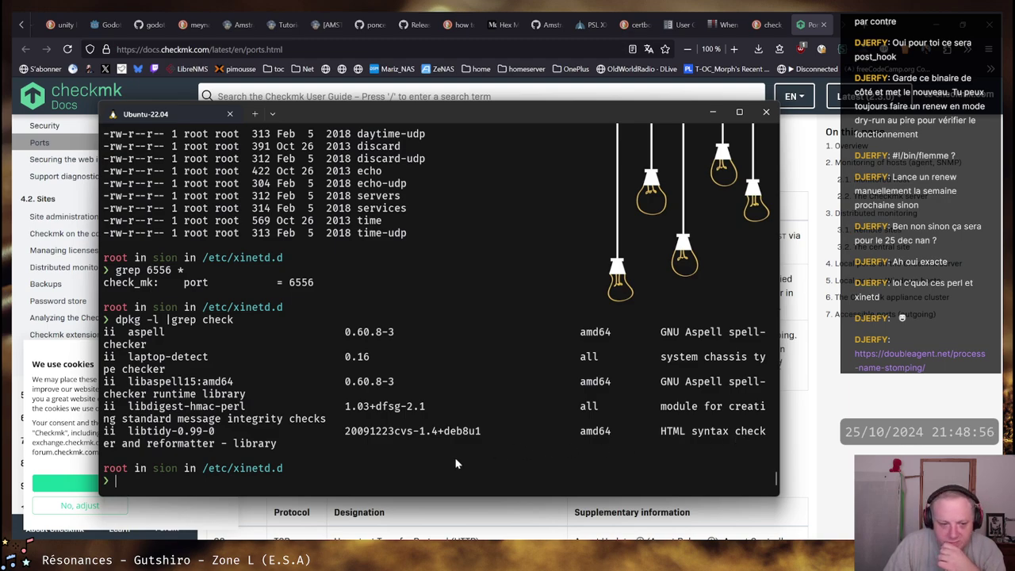
pyautogui.write('htop')
pyautogui.press('Return')
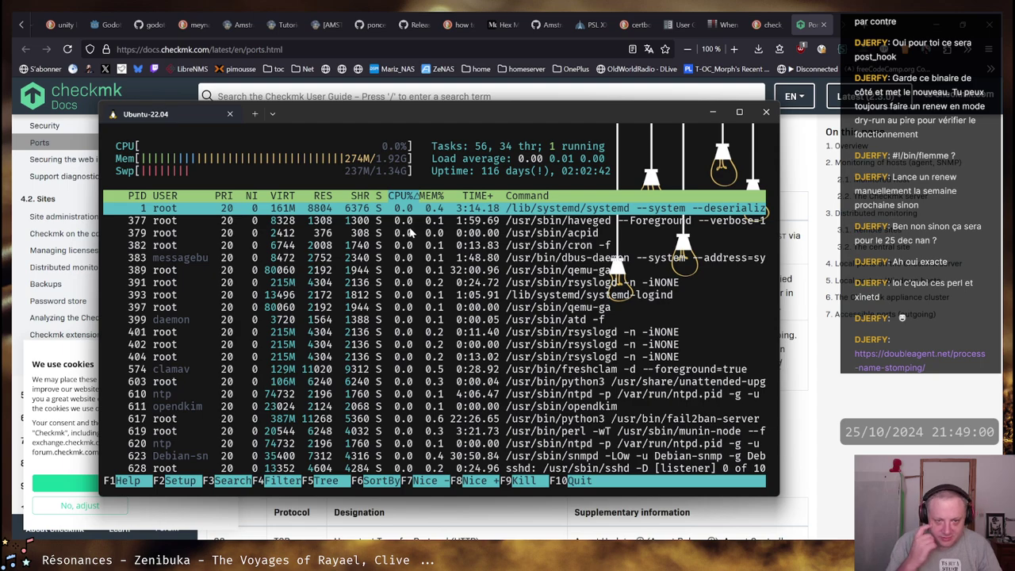
pyautogui.press('Down')
pyautogui.press('Down')
pyautogui.press('Down')
pyautogui.press('Down')
pyautogui.press('Down')
pyautogui.press('Down')
pyautogui.press('Down')
pyautogui.press('Down')
pyautogui.press('Down')
pyautogui.press('Down')
pyautogui.press('Down')
pyautogui.press('Down')
pyautogui.press('Down')
pyautogui.press('Down')
pyautogui.press('Down')
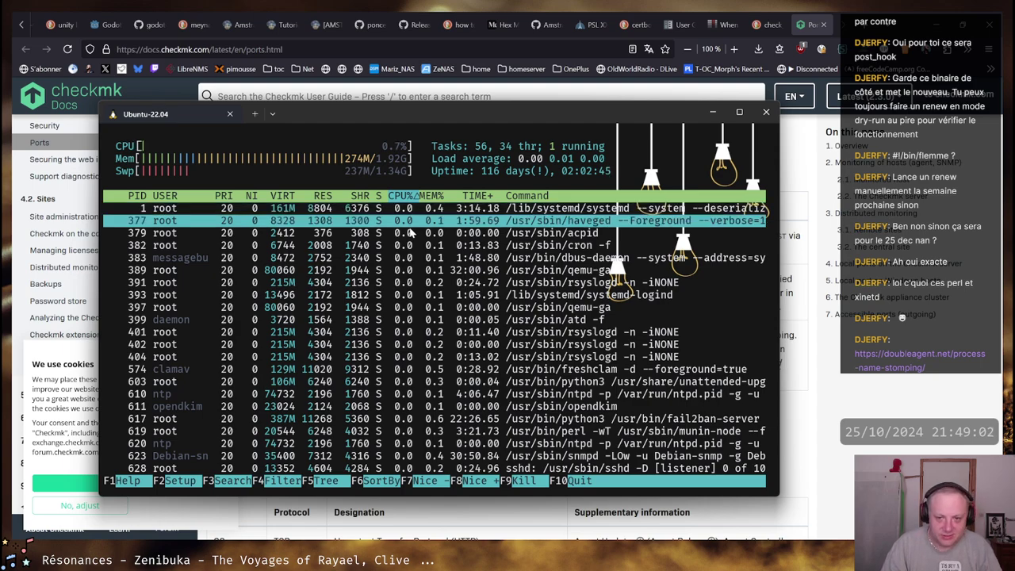
# Quit htop, run ps aux |grep inet, and copy the xinetd process line
pyautogui.write('q')
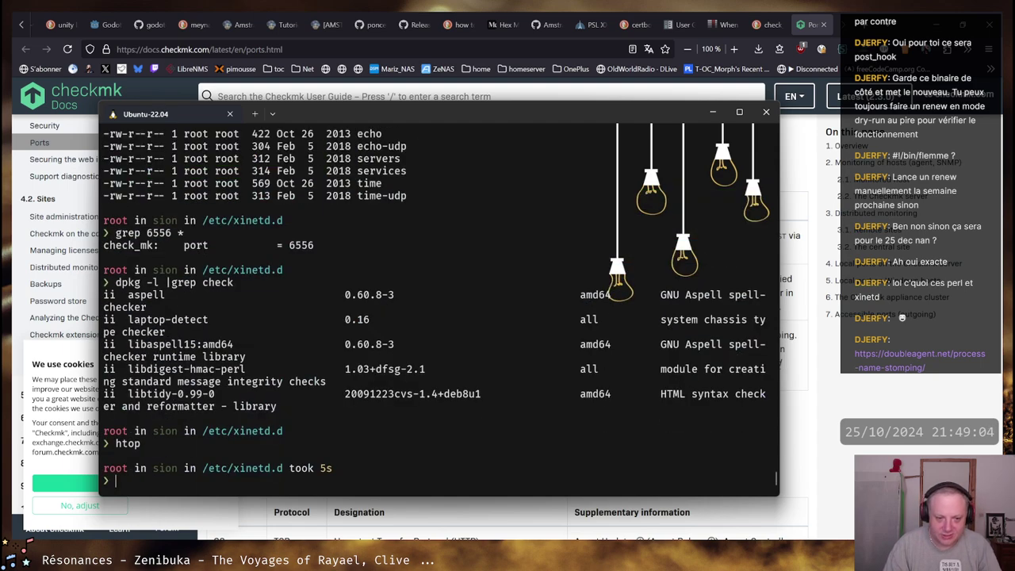
pyautogui.write('ps aux |grep inet')
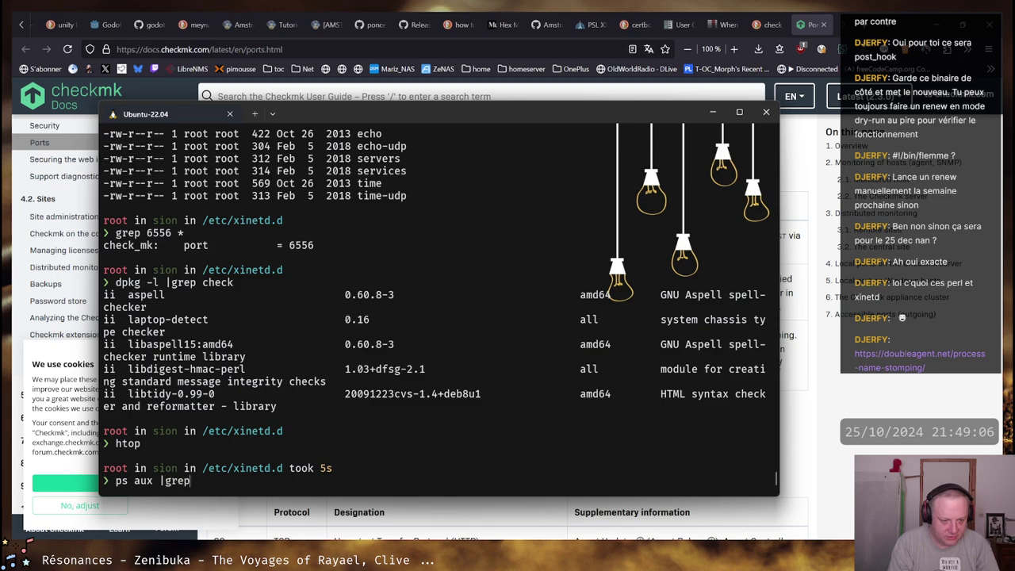
pyautogui.press('Return')
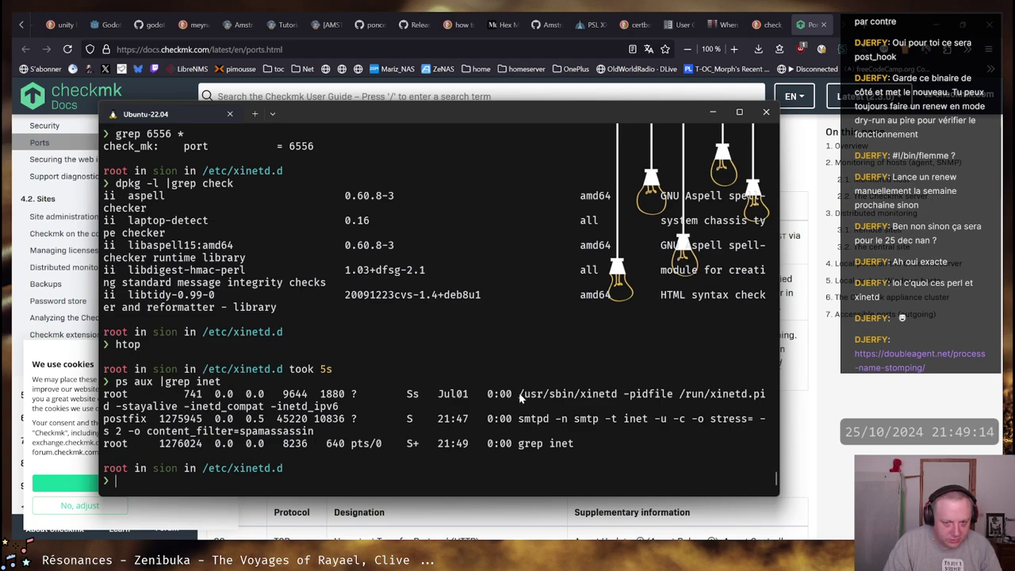
pyautogui.moveTo(519, 394); pyautogui.dragTo(767, 394)
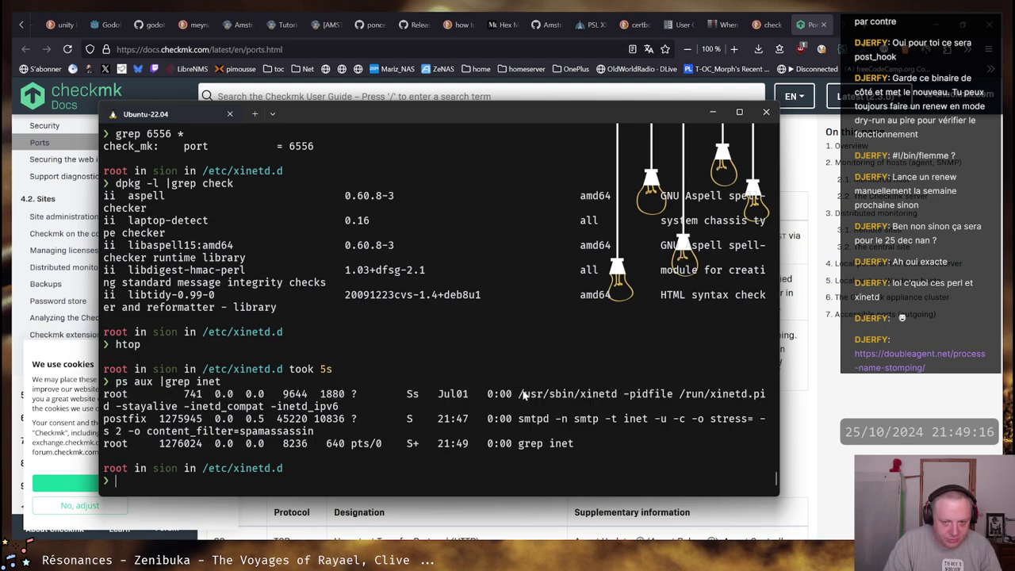
pyautogui.moveTo(518, 394); pyautogui.dragTo(340, 406)
pyautogui.rightClick(339, 406)
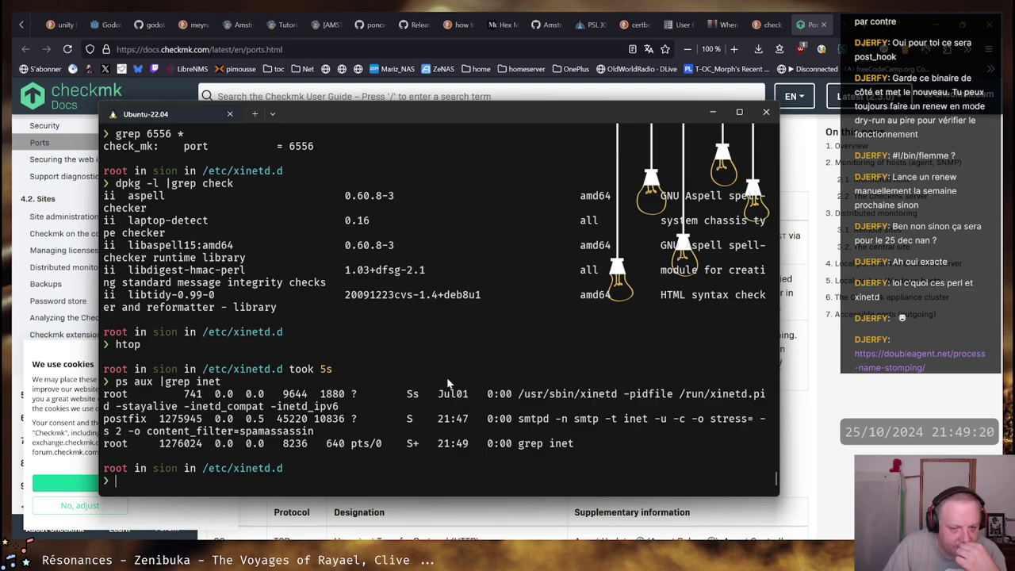
pyautogui.scroll(1, 522, 399)
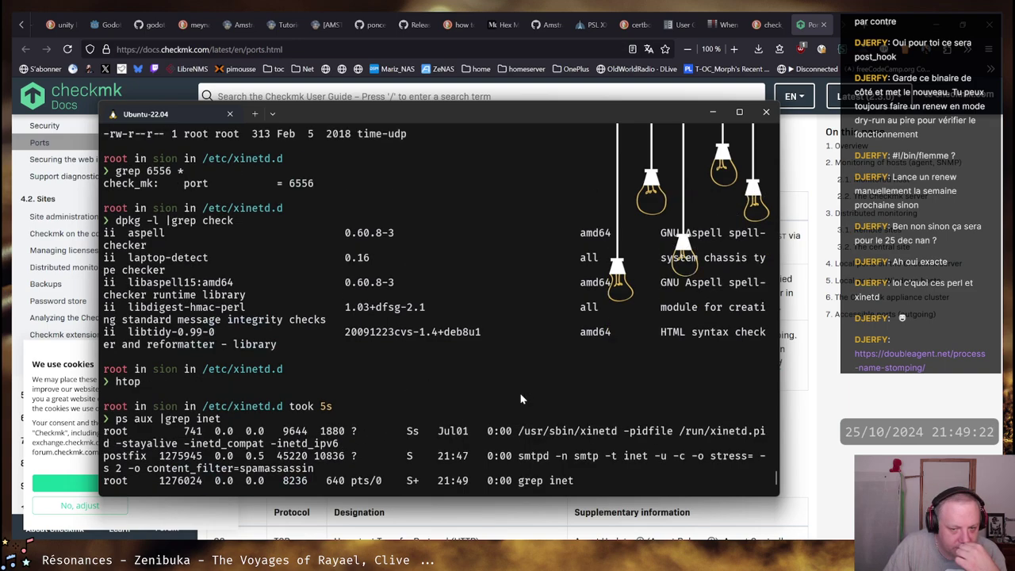
pyautogui.scroll(-1, 522, 400)
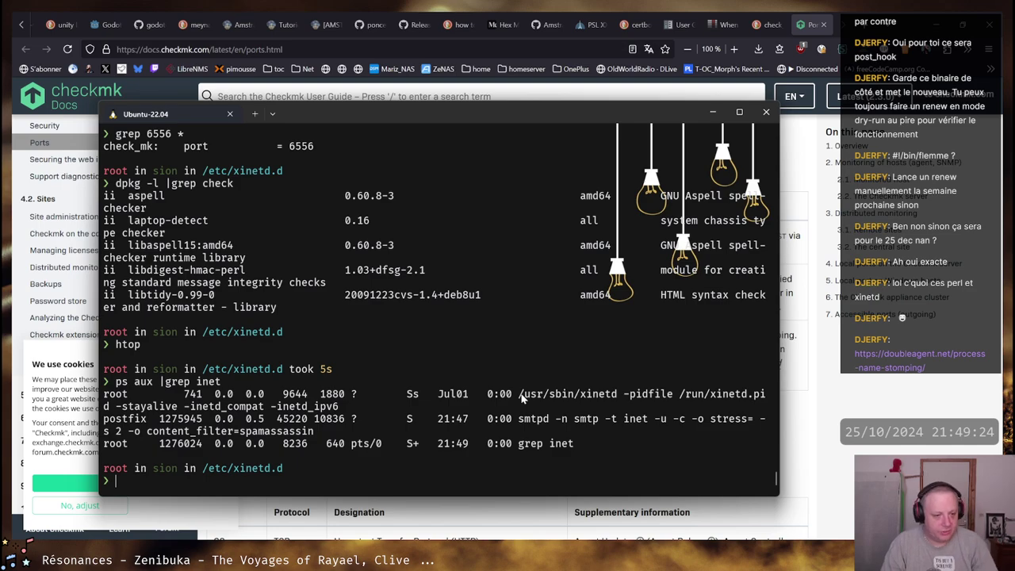
# Rerun dpkg -l |grep check, correcting the misspelled search word
pyautogui.write('d')
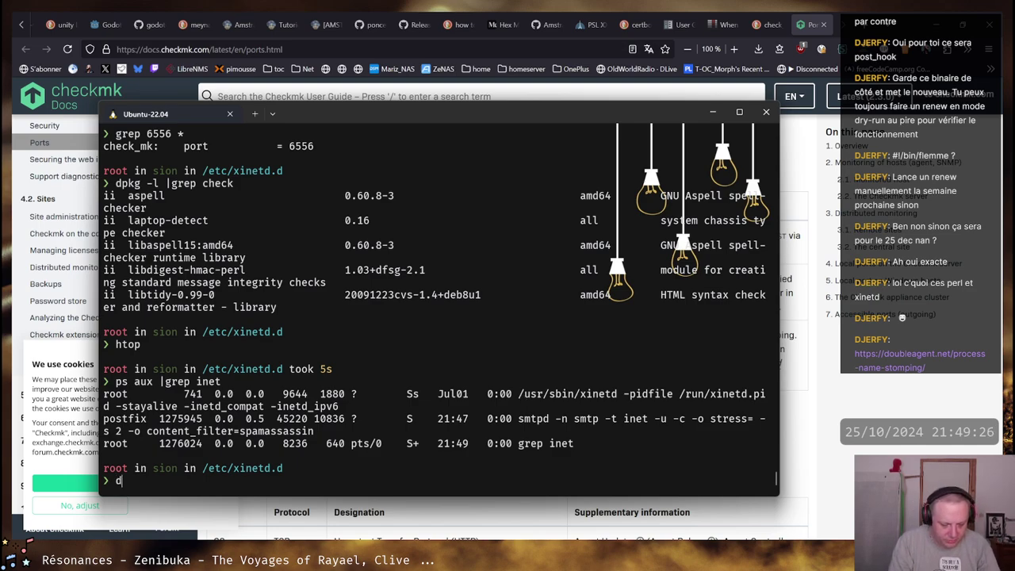
pyautogui.write('pkg -l |grep ')
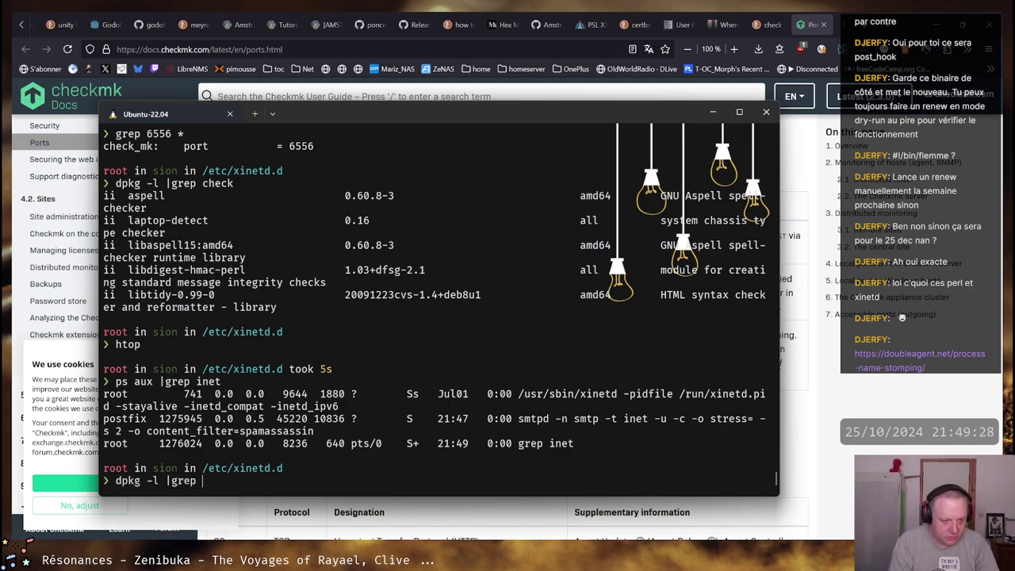
pyautogui.write('ckeck')
pyautogui.press('Return')
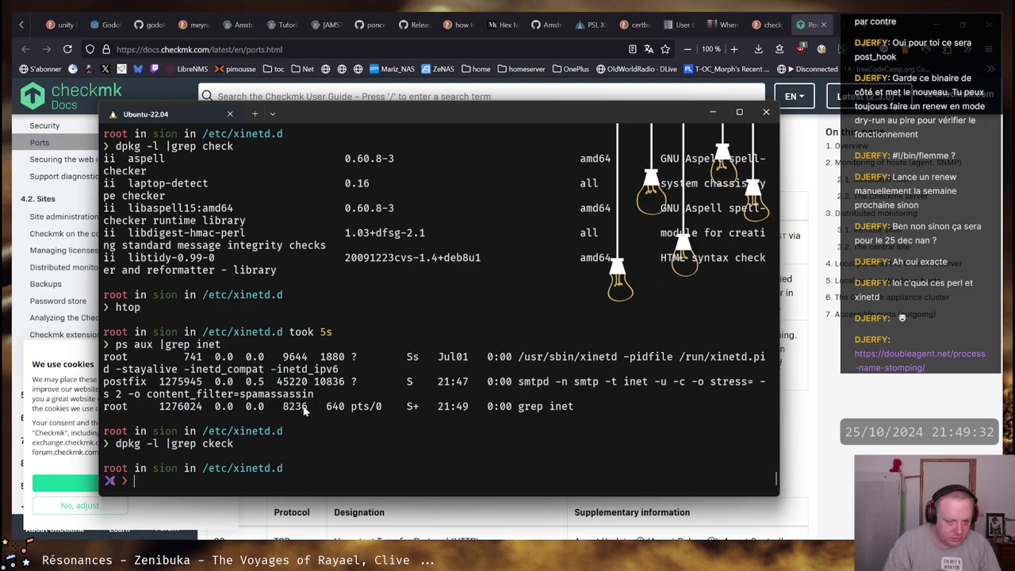
pyautogui.press('Up')
pyautogui.press('Left')
pyautogui.press('Left')
pyautogui.press('Left')
pyautogui.press('Left')
pyautogui.press('Left')
pyautogui.press('BackSpace')
pyautogui.write('hj')
pyautogui.press('Return')
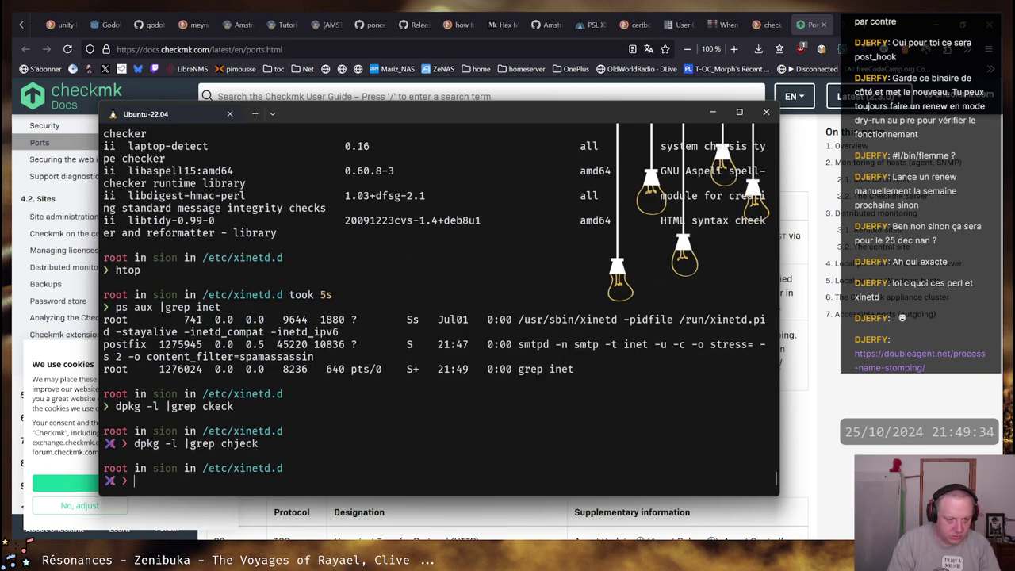
pyautogui.press('Up')
pyautogui.press('Left')
pyautogui.press('Left')
pyautogui.press('Left')
pyautogui.press('Left')
pyautogui.press('Delete')
pyautogui.press('Return')
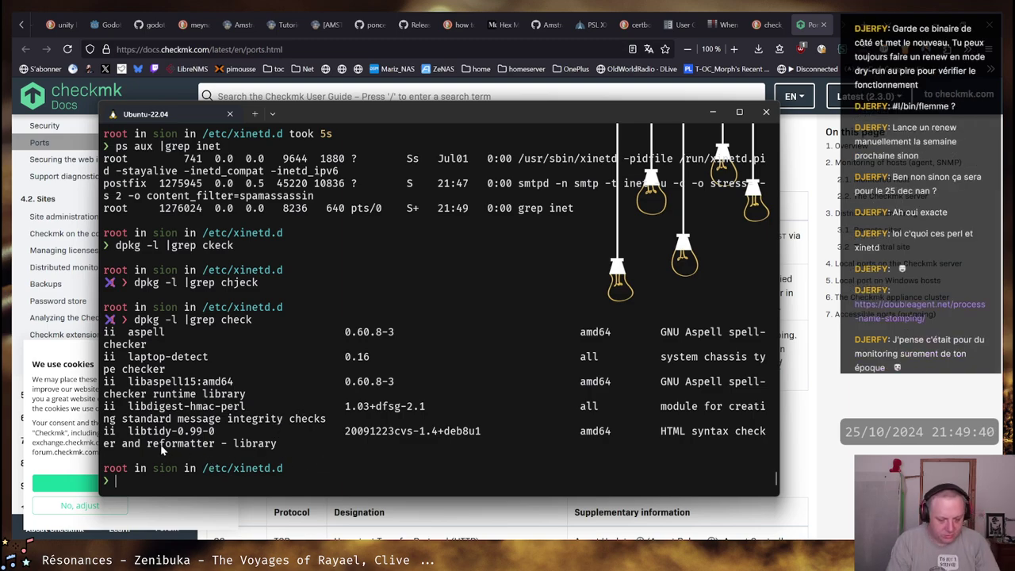
# Start a filesystem search with find / -name check
pyautogui.write('which')
pyautogui.press('BackSpace')
pyautogui.press('BackSpace')
pyautogui.press('BackSpace')
pyautogui.press('BackSpace')
pyautogui.press('BackSpace')
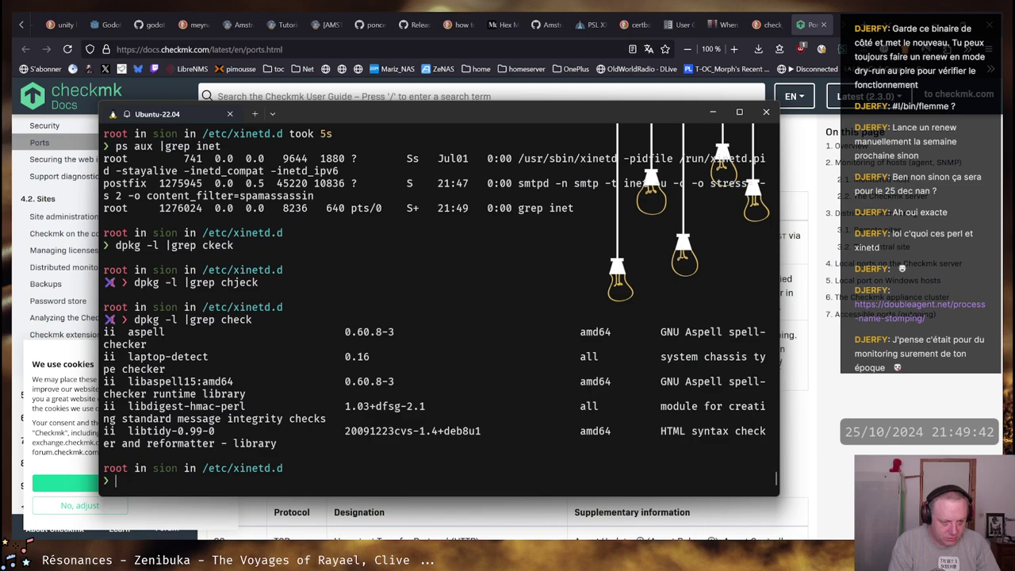
pyautogui.write('find / ')
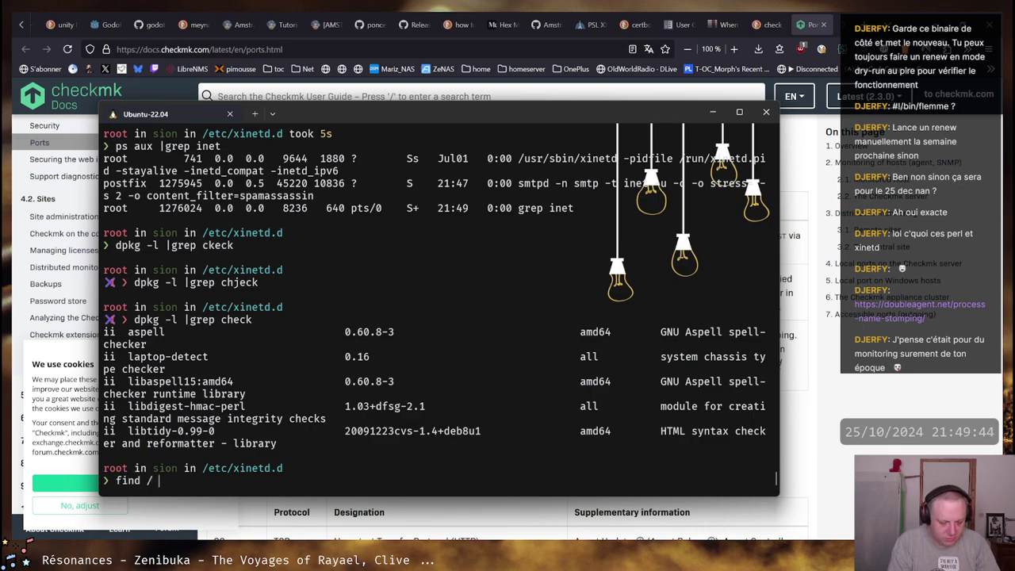
pyautogui.write('-name ')
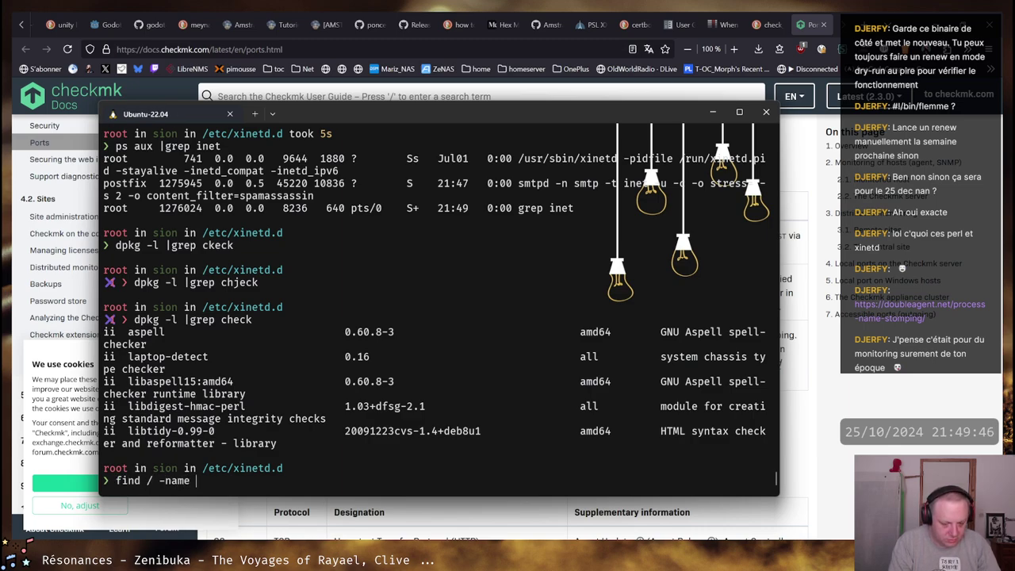
pyautogui.write('check')
# Rerun the search as 'find / -iname check' (no matches), then select libtidy's name and '+deb8u1' version text
pyautogui.press('Return')
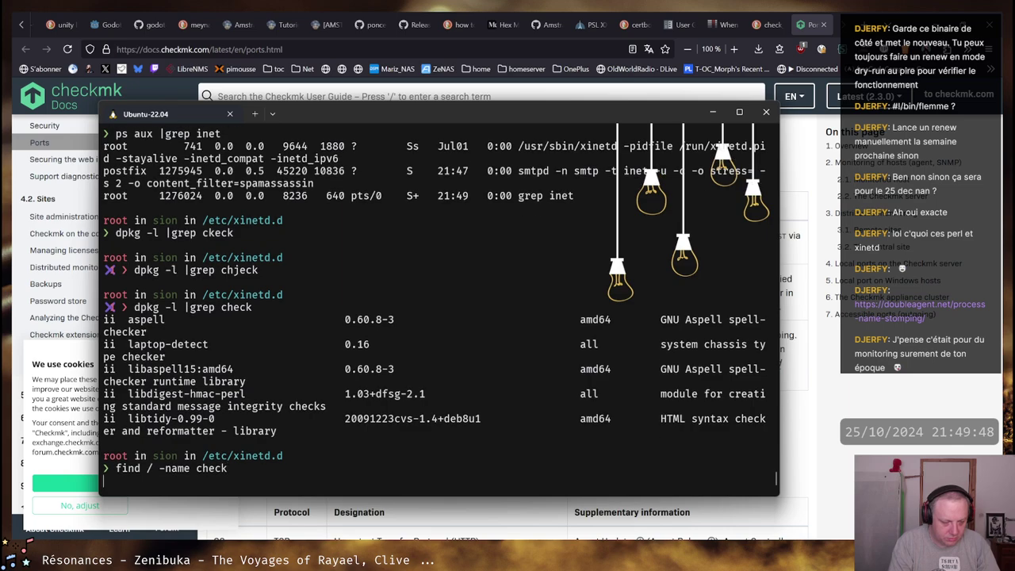
pyautogui.hotkey('ctrl', 'c')
pyautogui.press('Up')
pyautogui.hotkey('ctrl', 'Left')
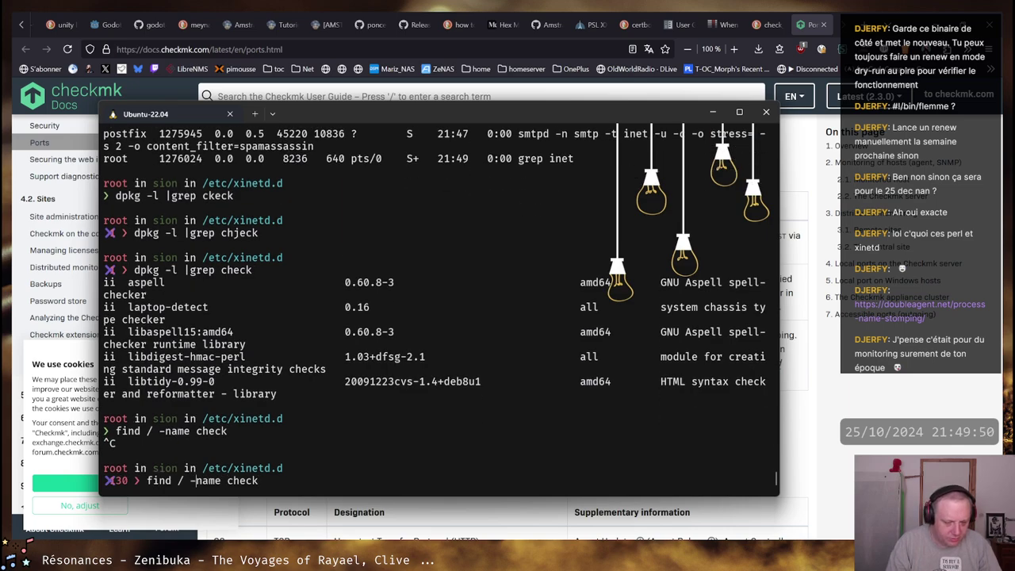
pyautogui.write('i')
pyautogui.press('Return')
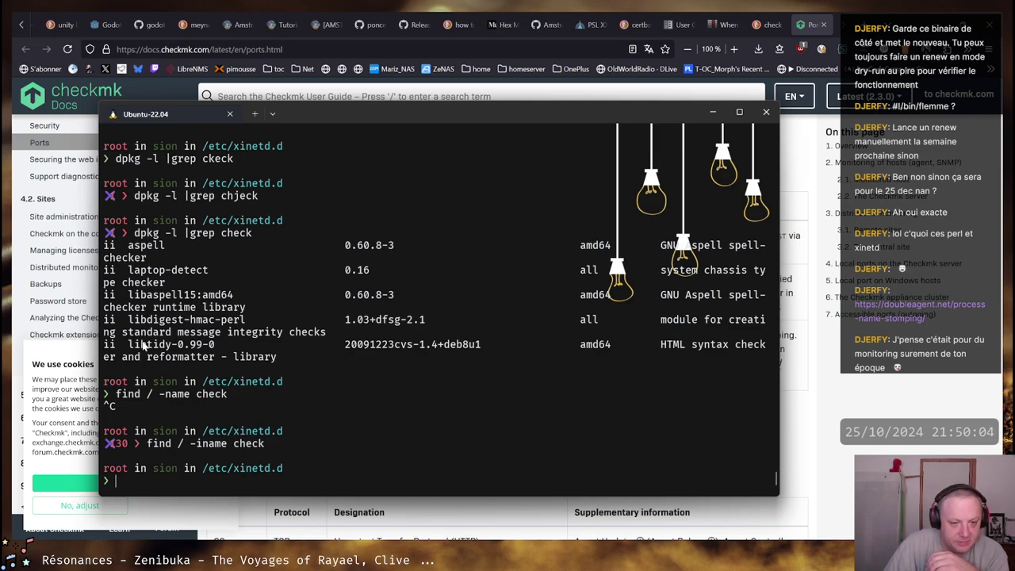
pyautogui.moveTo(129, 347); pyautogui.dragTo(216, 349)
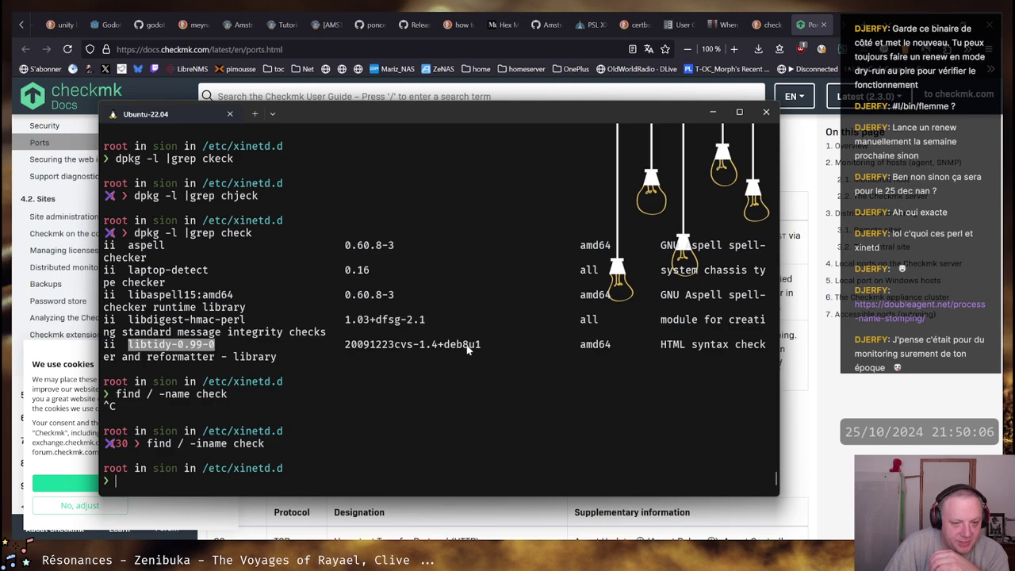
pyautogui.moveTo(485, 346); pyautogui.dragTo(438, 350)
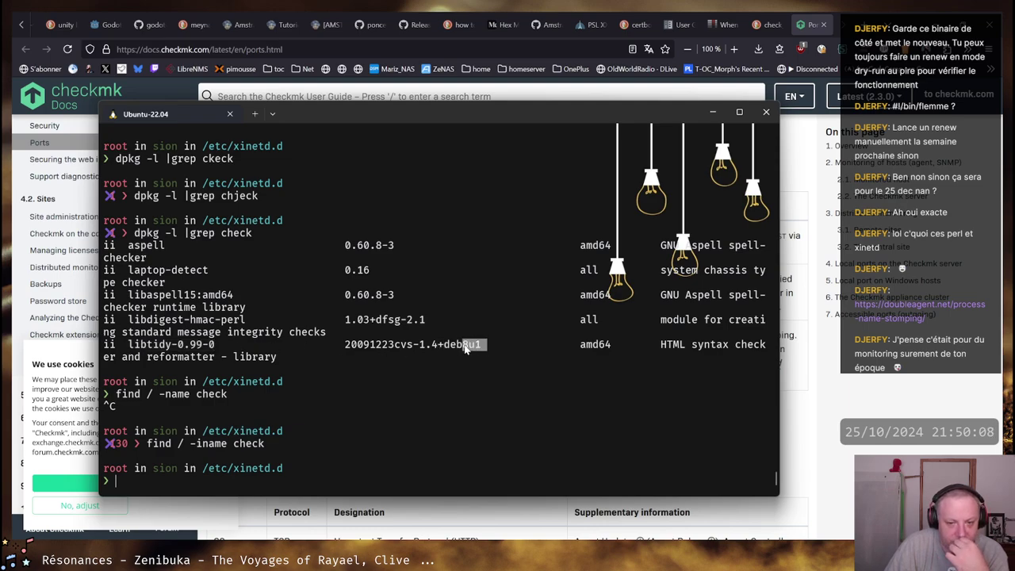
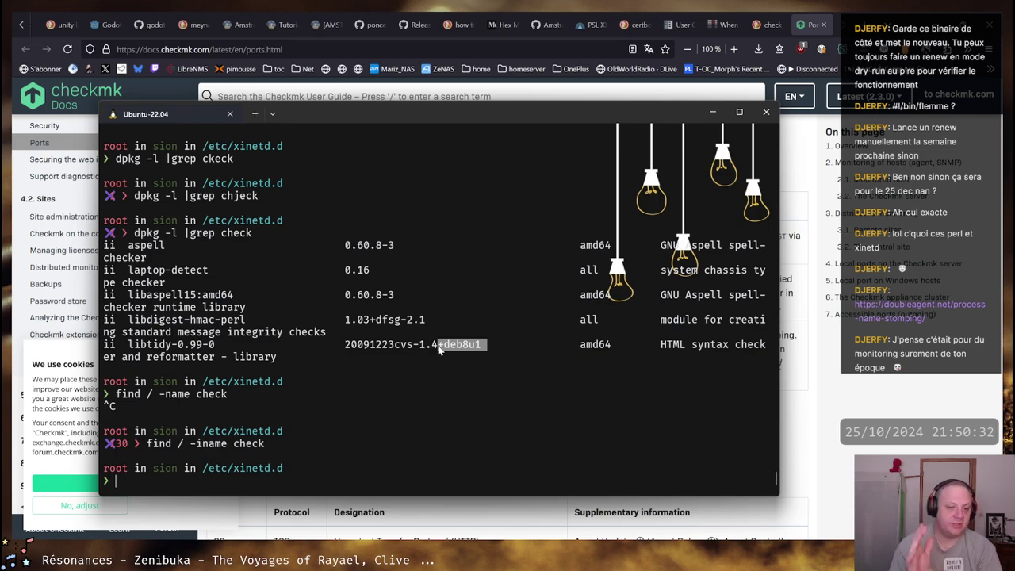
# Show the xinetd service status with systemctl status xinetd
pyautogui.write('systemctl s')
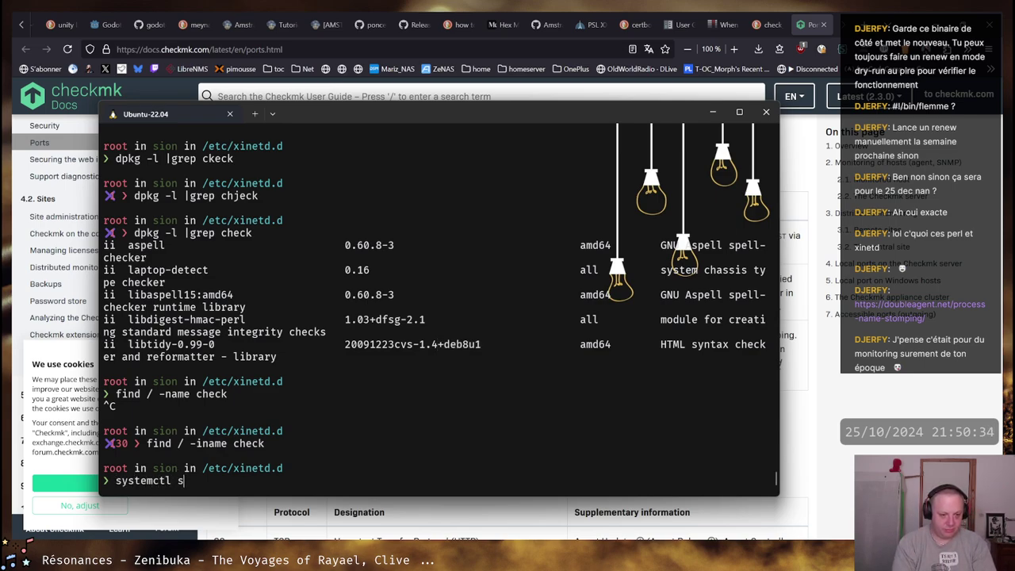
pyautogui.write('tatus xinec')
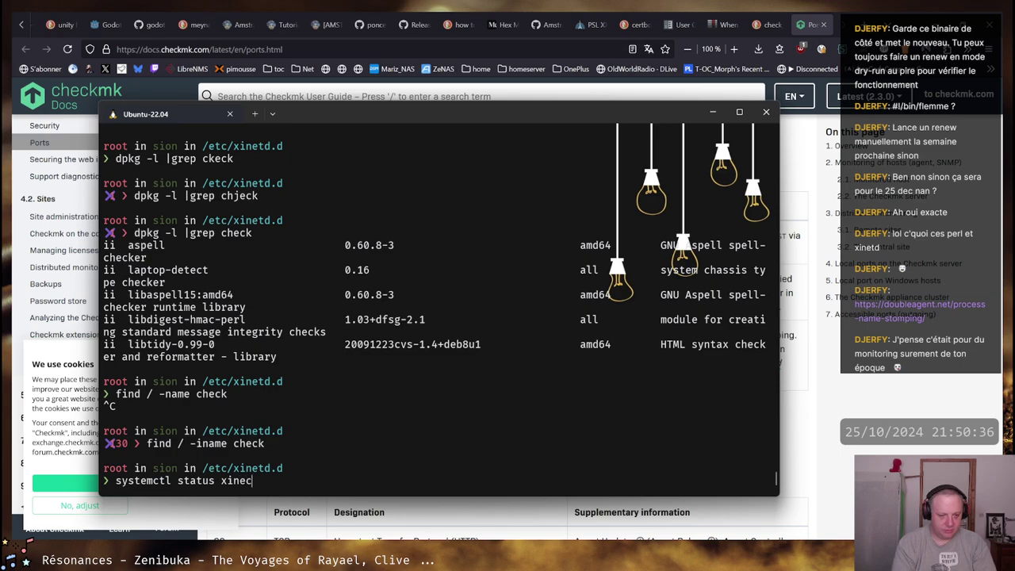
pyautogui.press('BackSpace')
pyautogui.write('td')
pyautogui.press('Return')
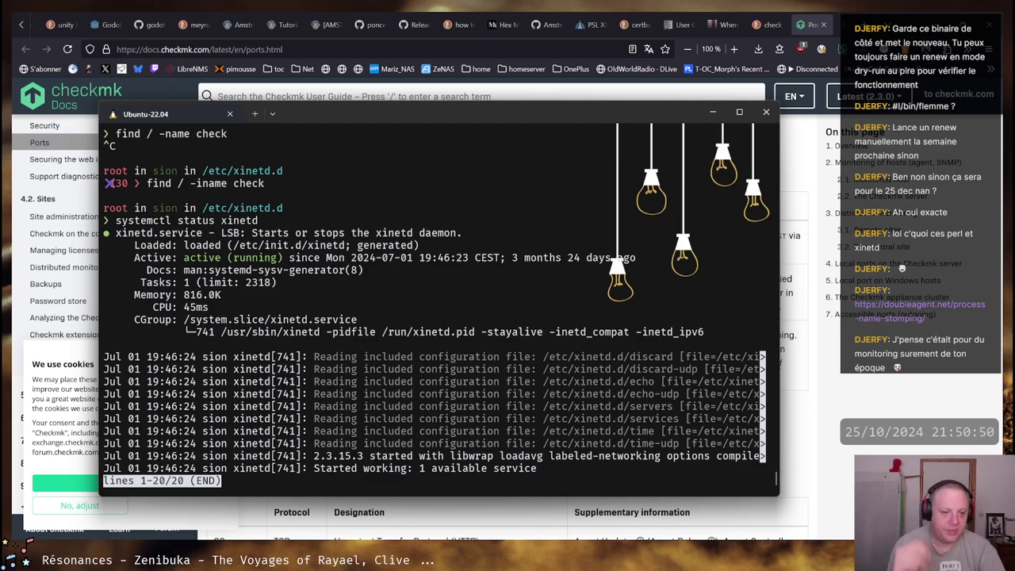
# Disable and stop xinetd immediately with systemctl disable --now xinetd
pyautogui.press('q')
pyautogui.press('Up')
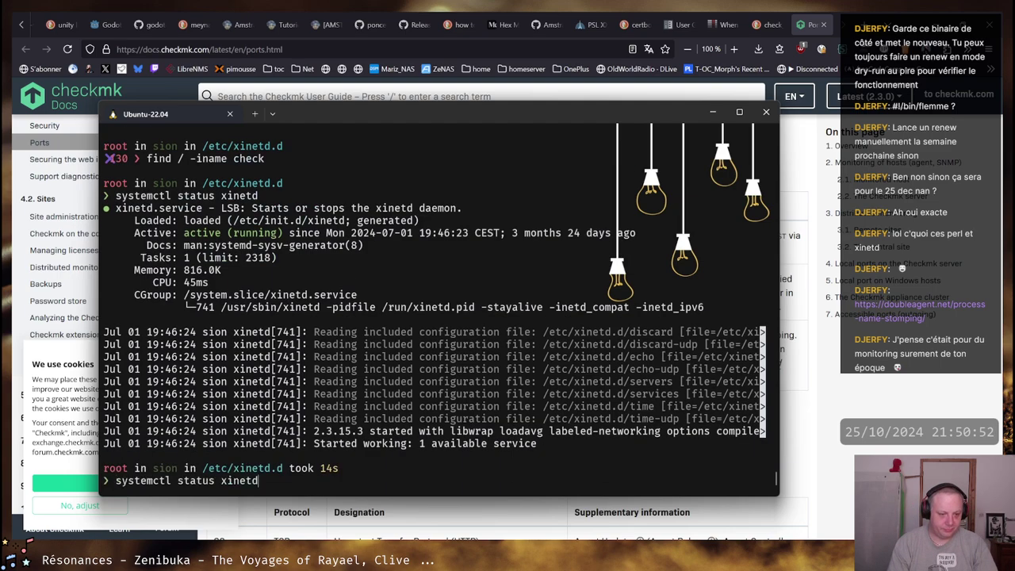
pyautogui.press('Home')
pyautogui.hotkey('ctrl', 'Right')
pyautogui.hotkey('ctrl', 'Right')
pyautogui.hotkey('ctrl', 'w')
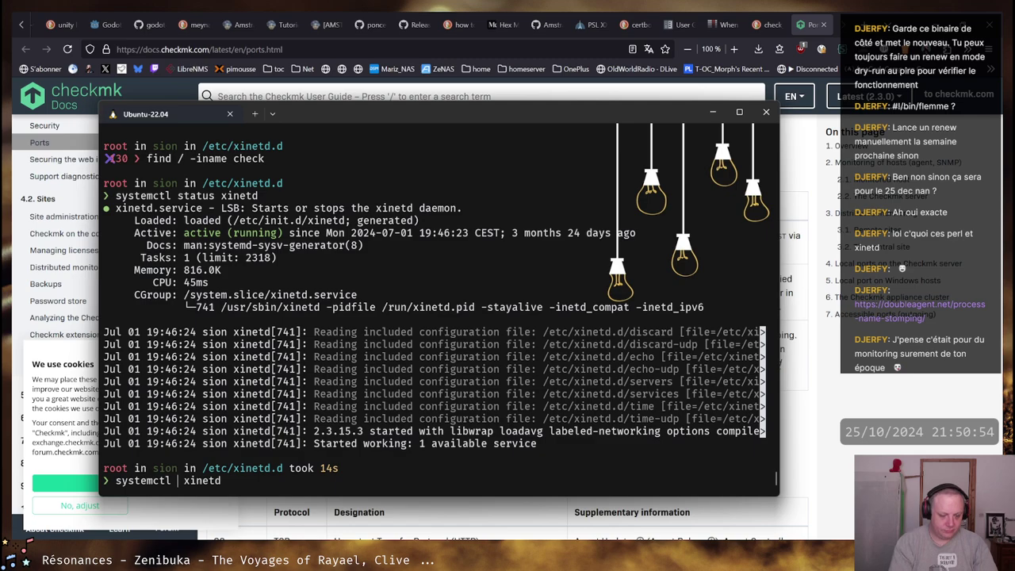
pyautogui.write('disable')
pyautogui.write('--now')
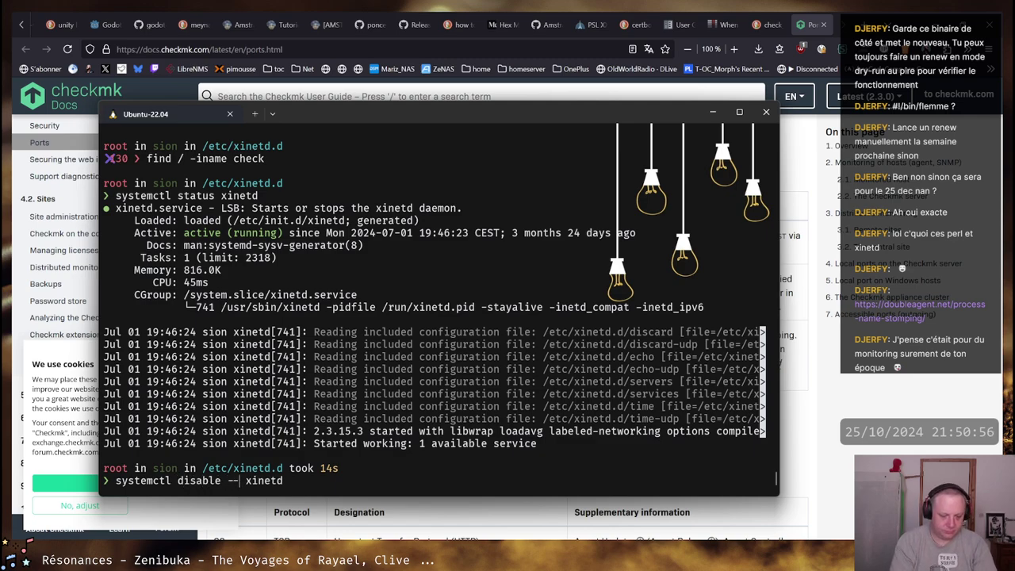
pyautogui.press('Return')
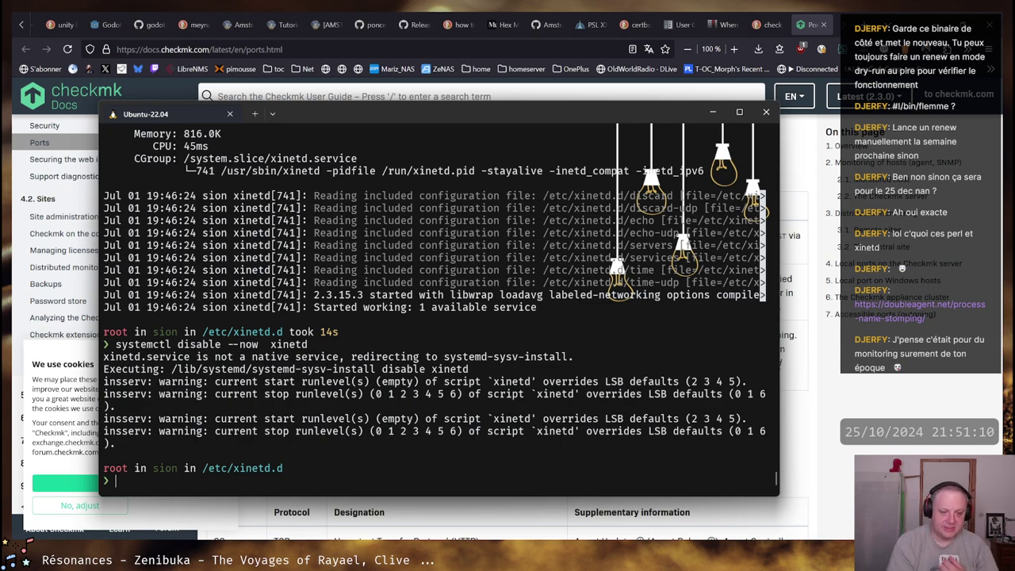
# Rerun netstat -ntpl from history to list the listening ports
pyautogui.hotkey('ctrl', 'r')
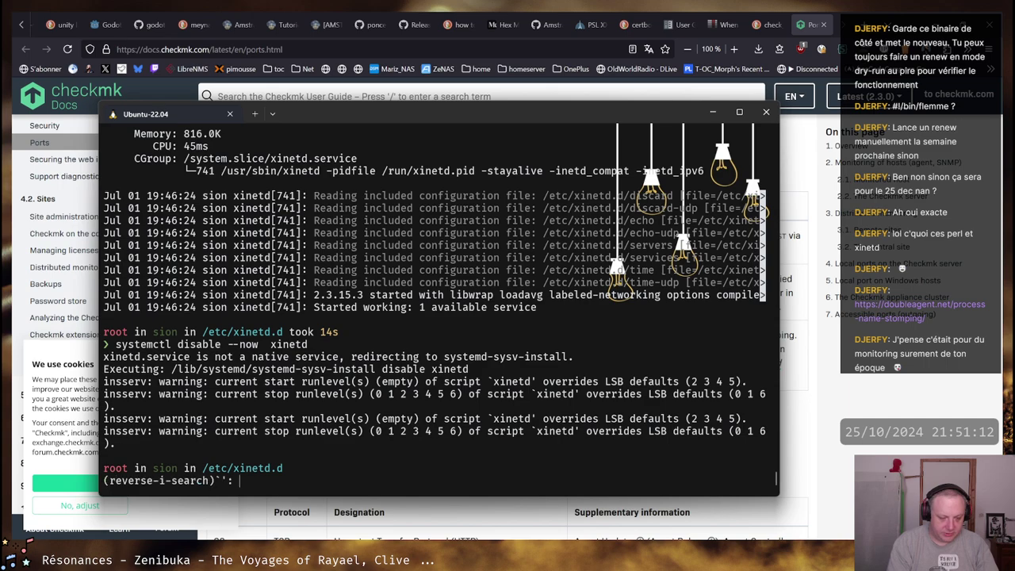
pyautogui.write('netst')
pyautogui.press('Return')
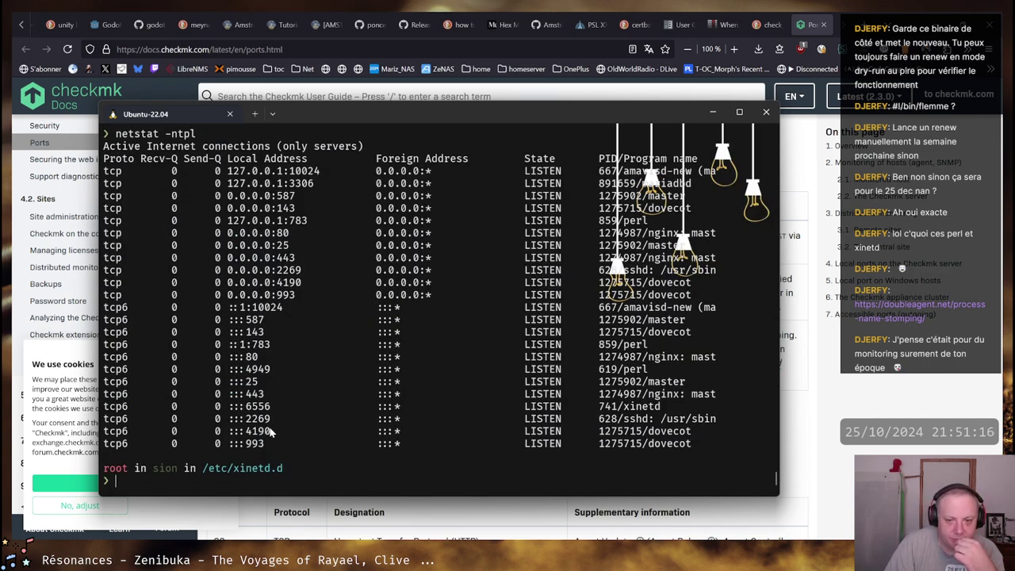
# Stop the xinetd service with systemctl stop xinetd and list the listening ports again
pyautogui.moveTo(231, 347); pyautogui.dragTo(637, 354)
pyautogui.click(545, 361)
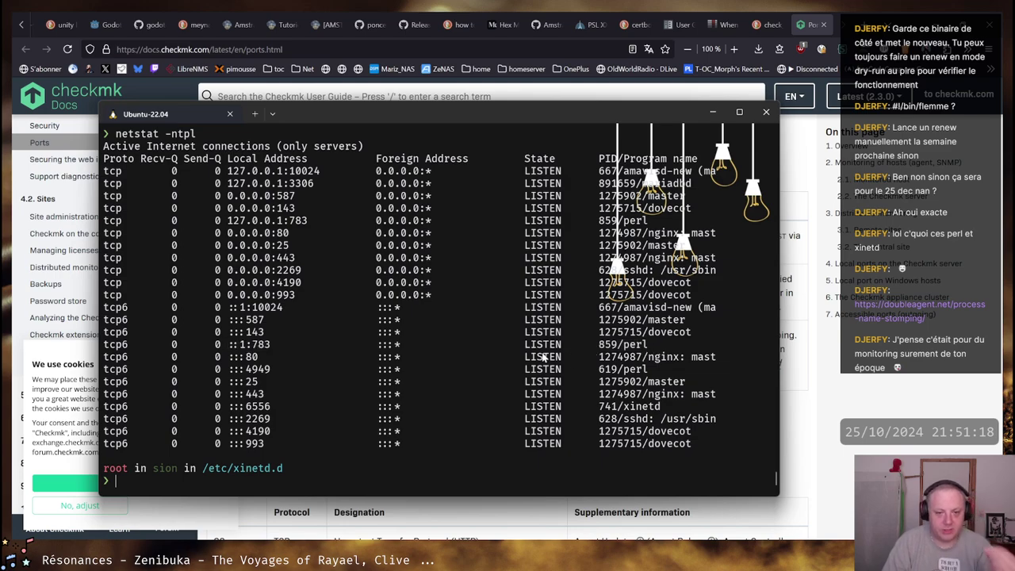
pyautogui.write('systemctl')
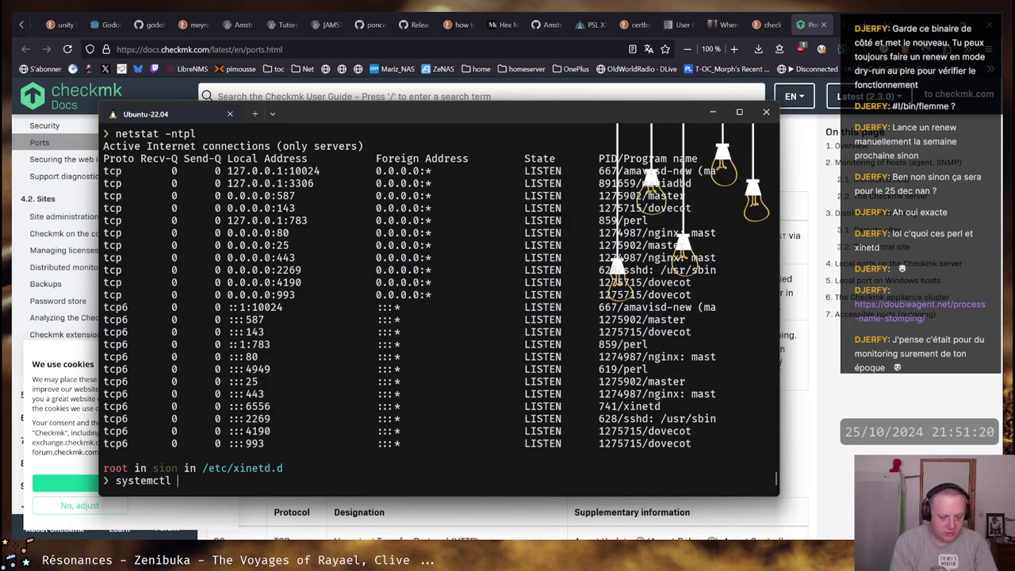
pyautogui.press('BackSpace')
pyautogui.press('BackSpace')
pyautogui.press('BackSpace')
pyautogui.press('BackSpace')
pyautogui.press('BackSpace')
pyautogui.press('BackSpace')
pyautogui.press('BackSpace')
pyautogui.press('BackSpace')
pyautogui.press('BackSpace')
pyautogui.press('BackSpace')
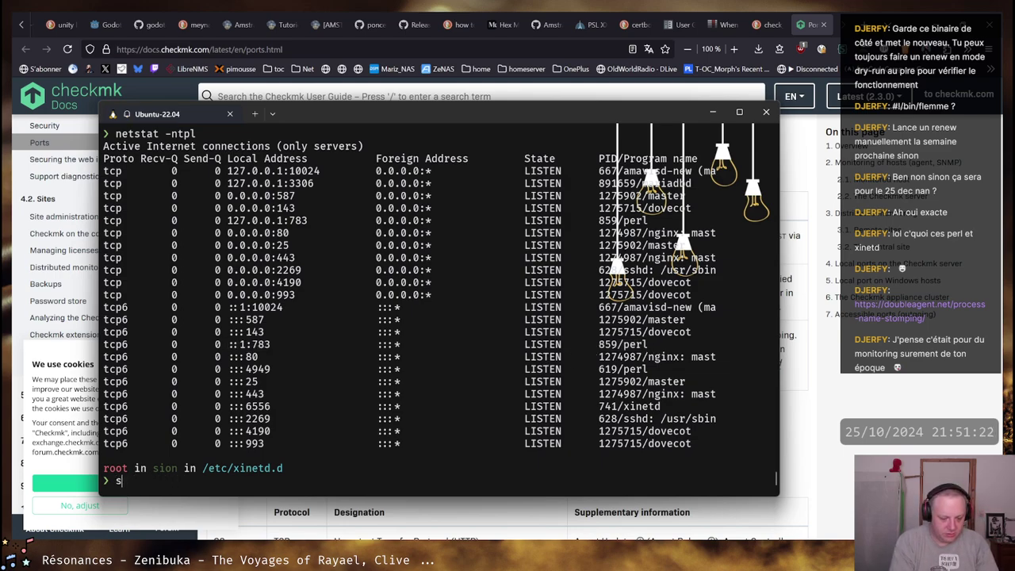
pyautogui.write('systemctl stop ')
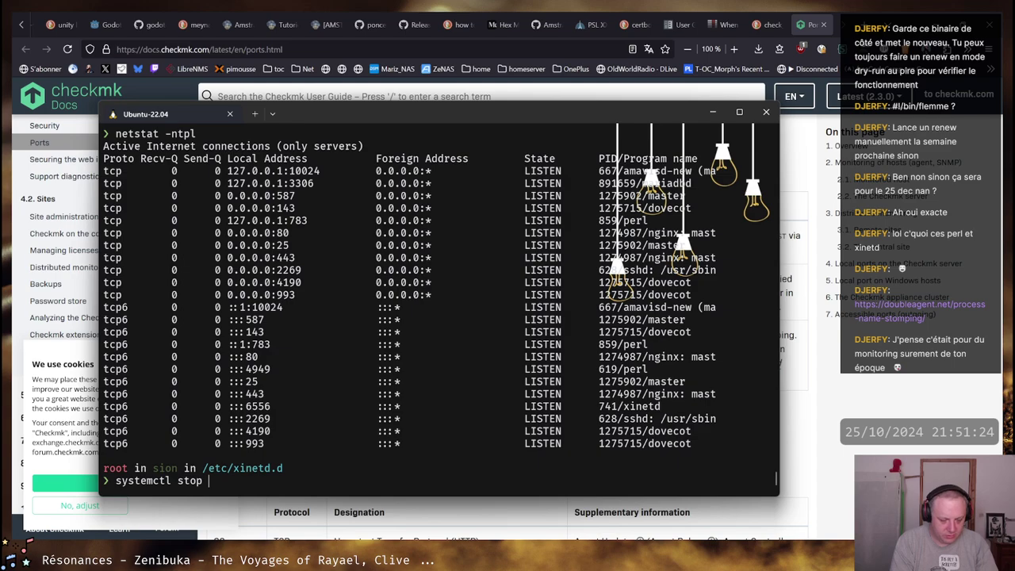
pyautogui.write('xinetd')
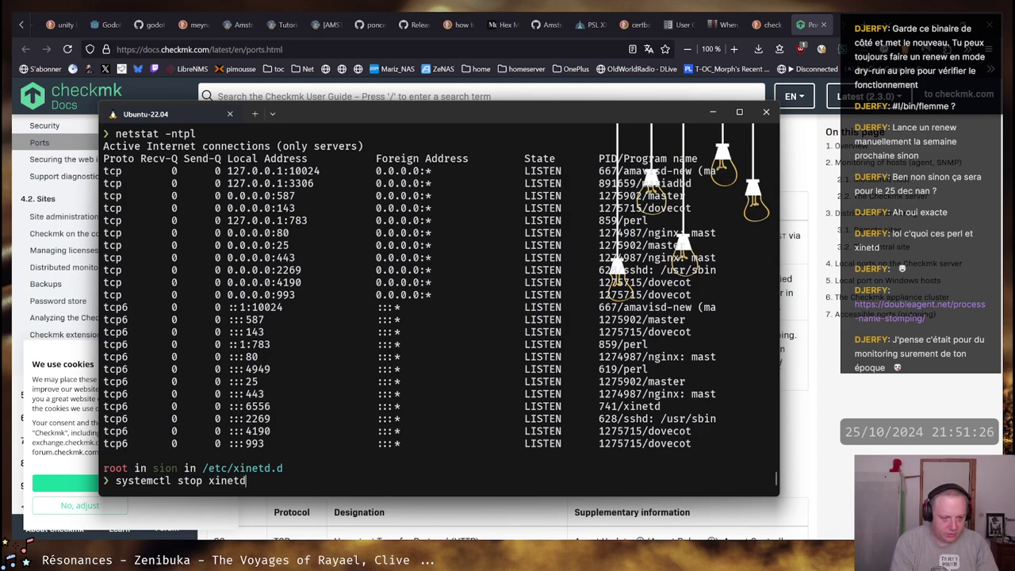
pyautogui.press('Return')
pyautogui.press('Up')
pyautogui.press('Up')
pyautogui.press('Return')
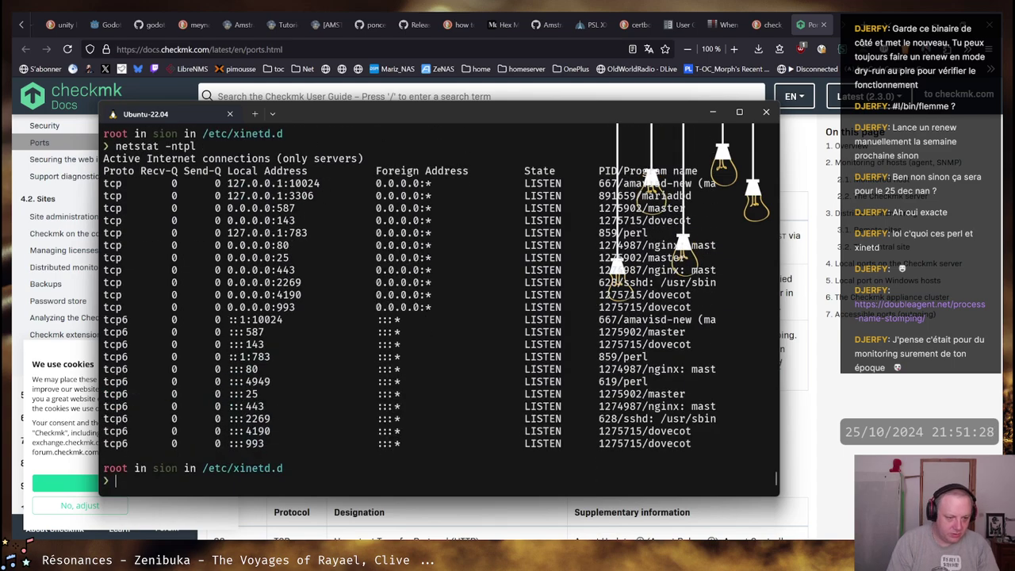
# Confirm with ps aux |grep xinetd that no xinetd process remains, checking port 4190 in the list
pyautogui.write('ps aux |grep xinetd')
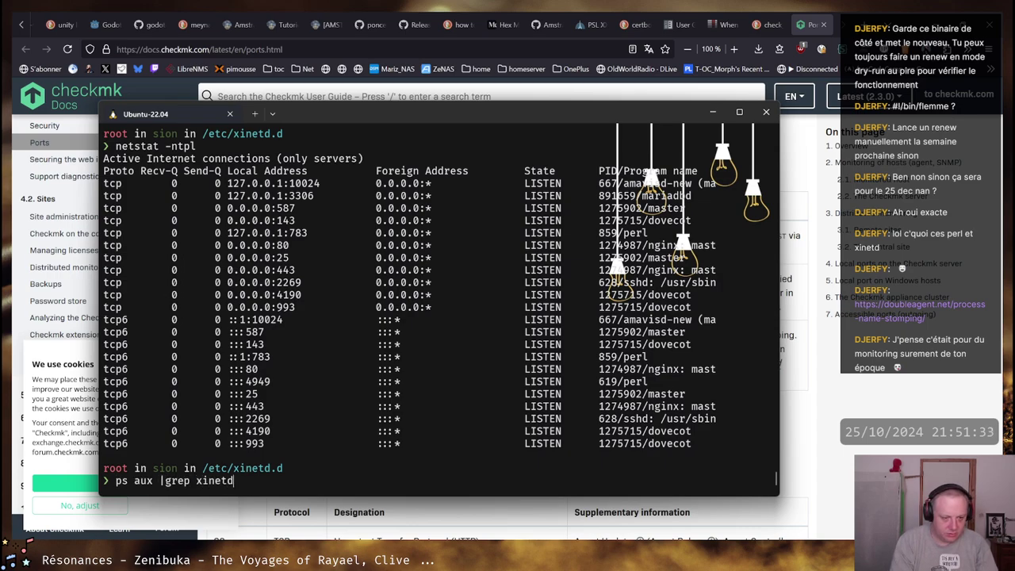
pyautogui.press('Return')
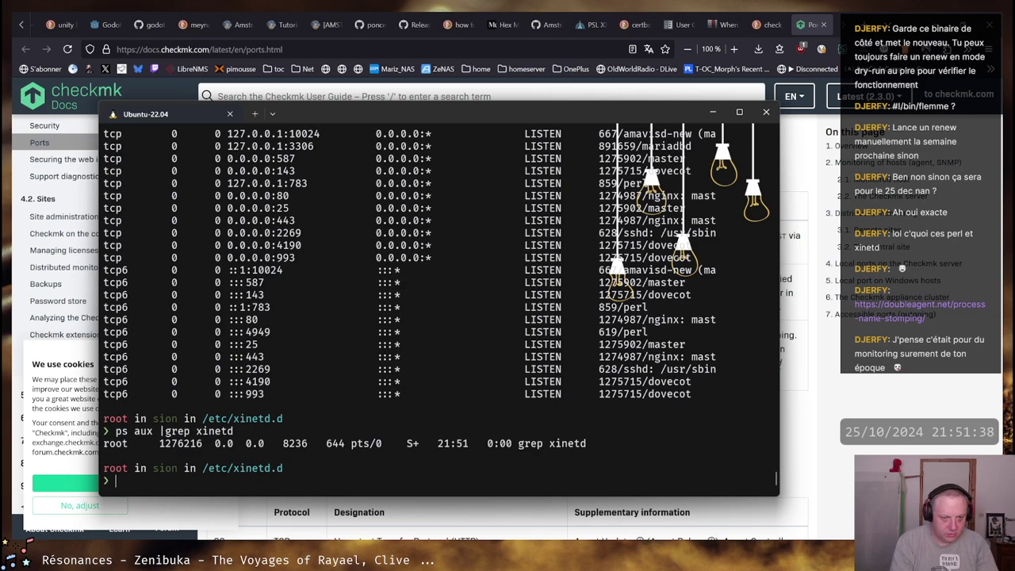
pyautogui.moveTo(646, 311); pyautogui.dragTo(228, 311)
pyautogui.click(264, 320)
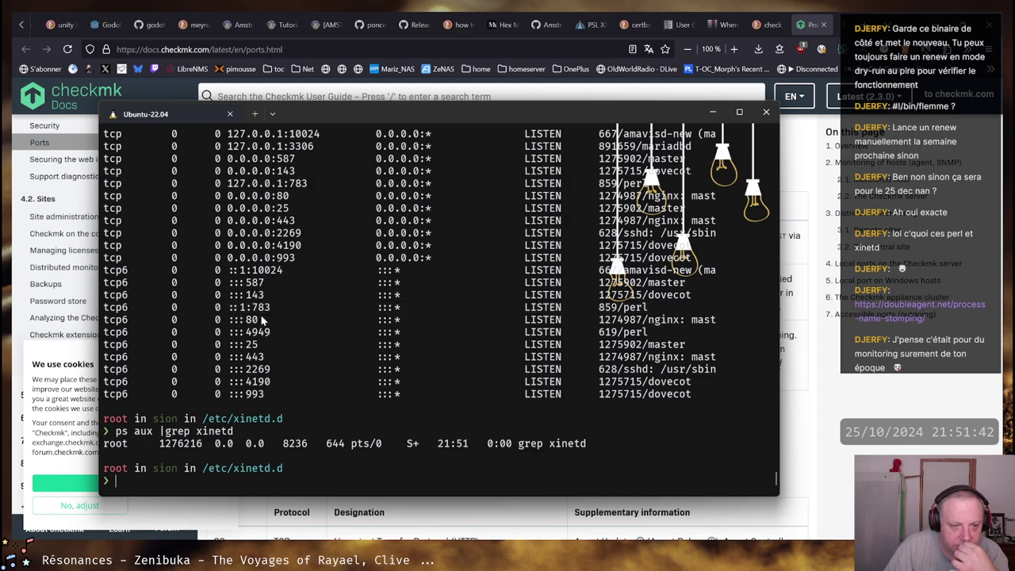
pyautogui.rightClick(265, 320)
pyautogui.scroll(8, 379, 382)
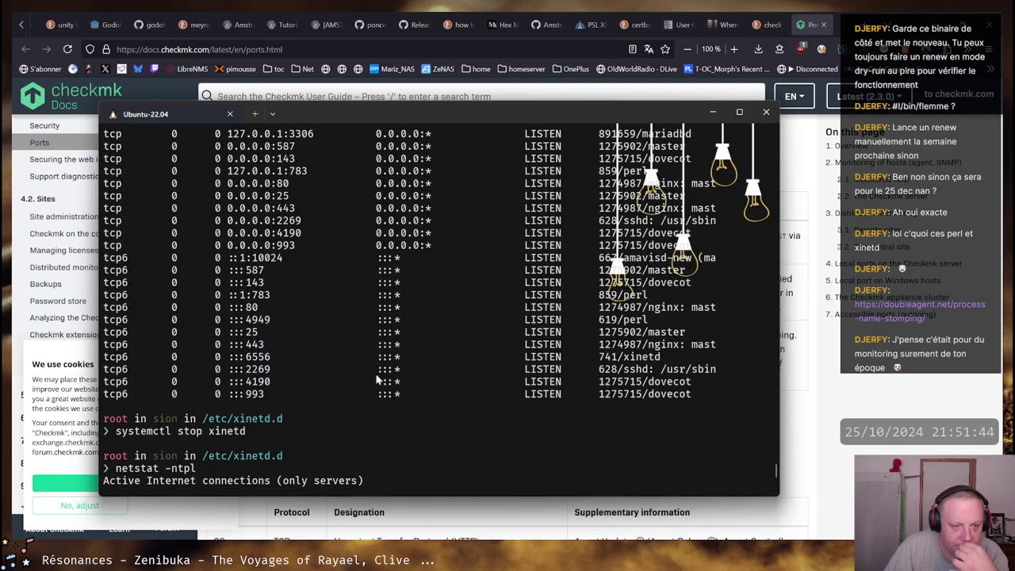
pyautogui.scroll(-15, 378, 381)
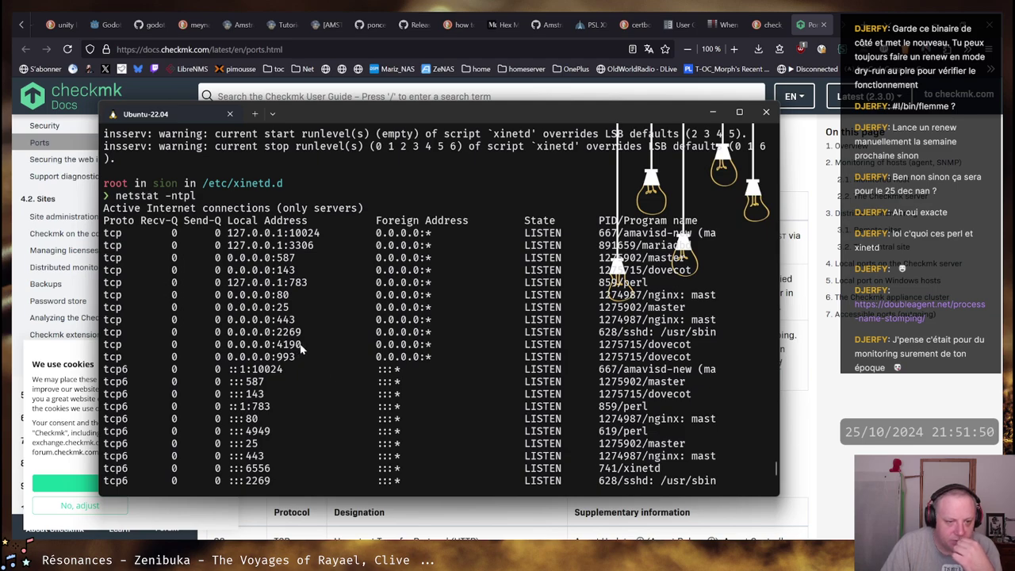
pyautogui.moveTo(303, 349); pyautogui.dragTo(278, 349)
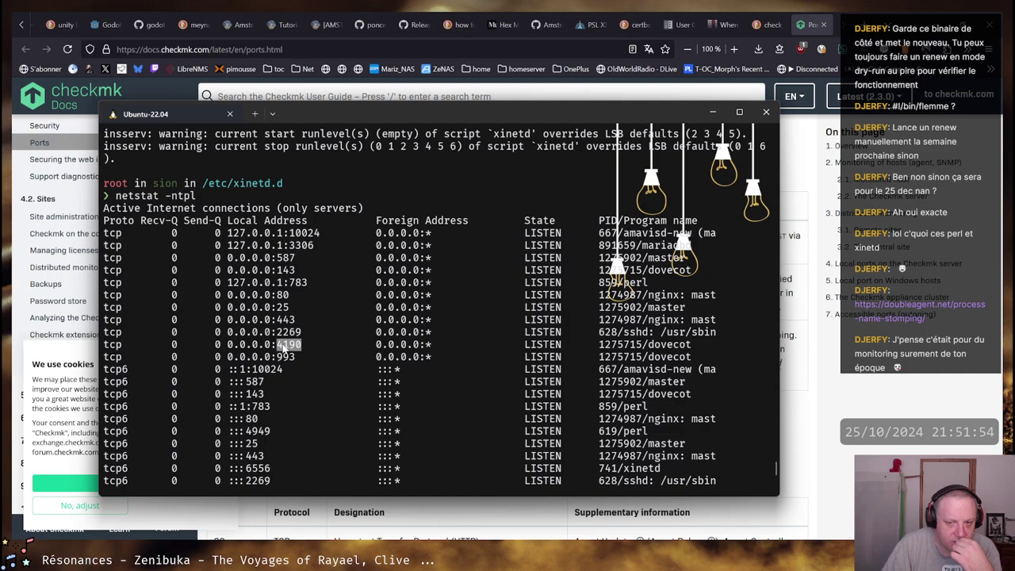
pyautogui.scroll(-1, 422, 353)
pyautogui.write('ps aux |grep xinetd')
pyautogui.press('Return')
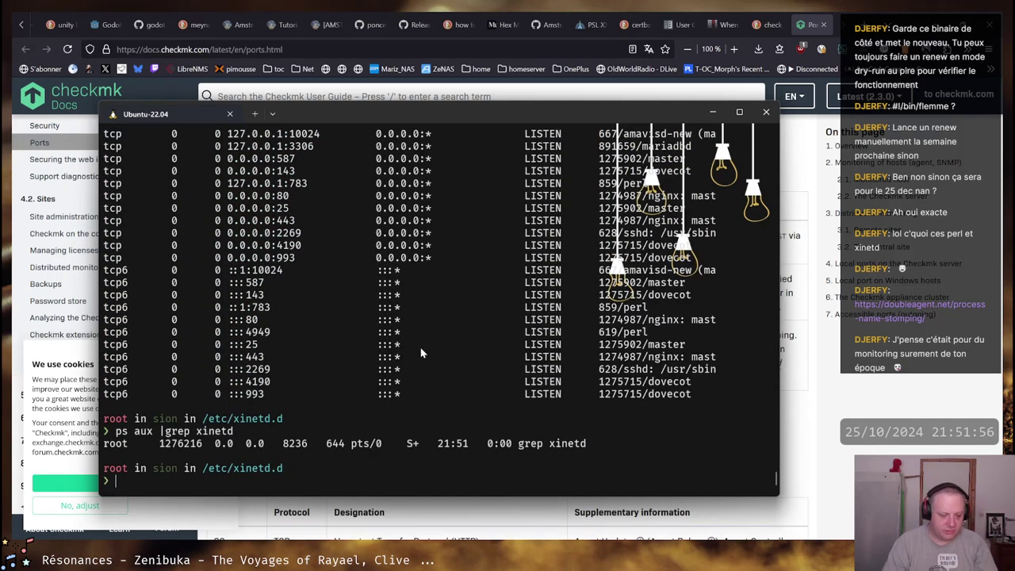
# Search /etc/dovecot recursively for 4190, finding it in the managesieve config file
pyautogui.write('cd /etc/dovecot/')
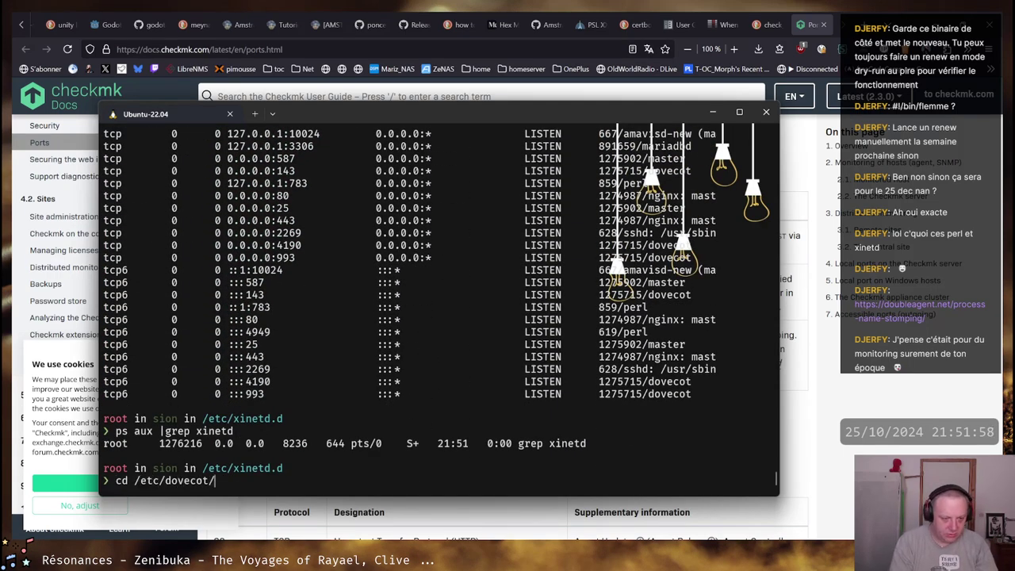
pyautogui.press('Return')
pyautogui.write('ll')
pyautogui.press('Return')
pyautogui.write('grep ')
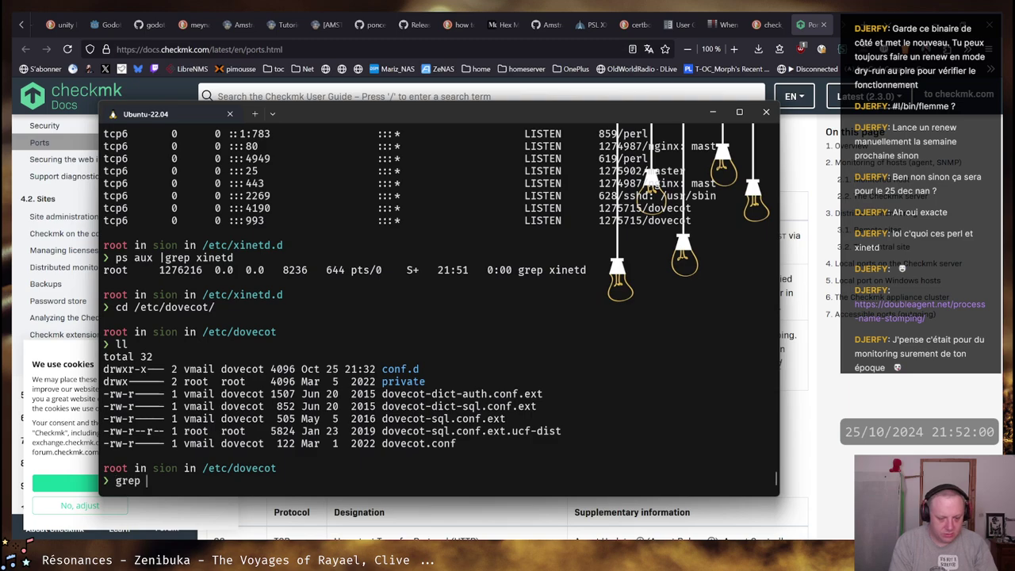
pyautogui.write('4190')
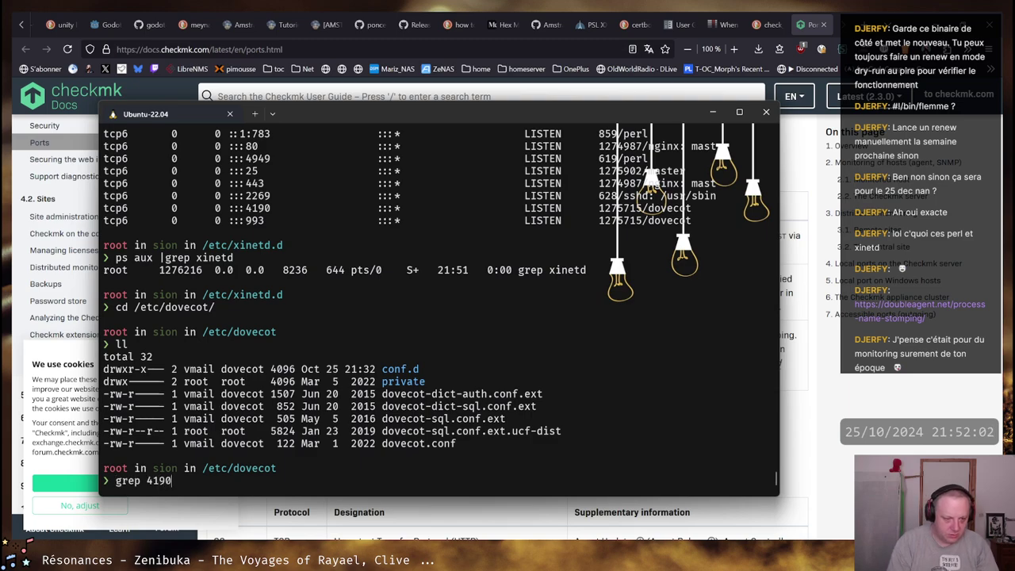
pyautogui.write('-R')
pyautogui.press('End')
pyautogui.write('*')
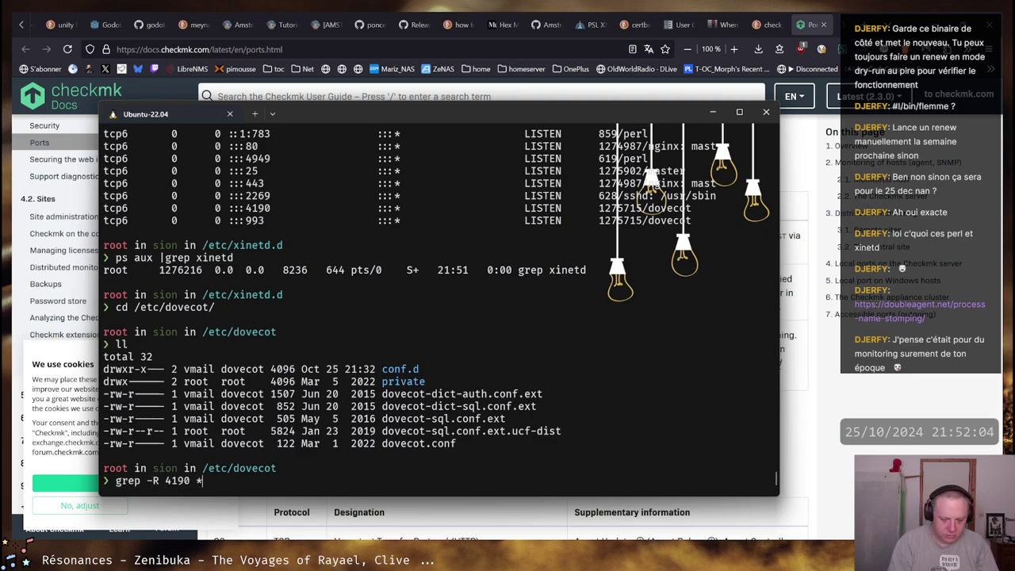
pyautogui.press('Return')
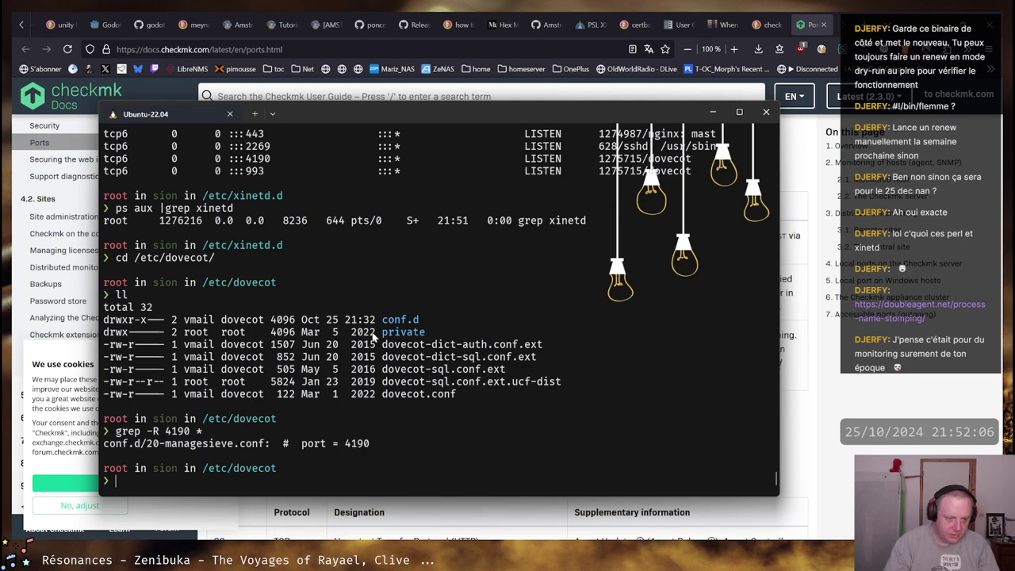
pyautogui.moveTo(234, 446); pyautogui.dragTo(197, 447)
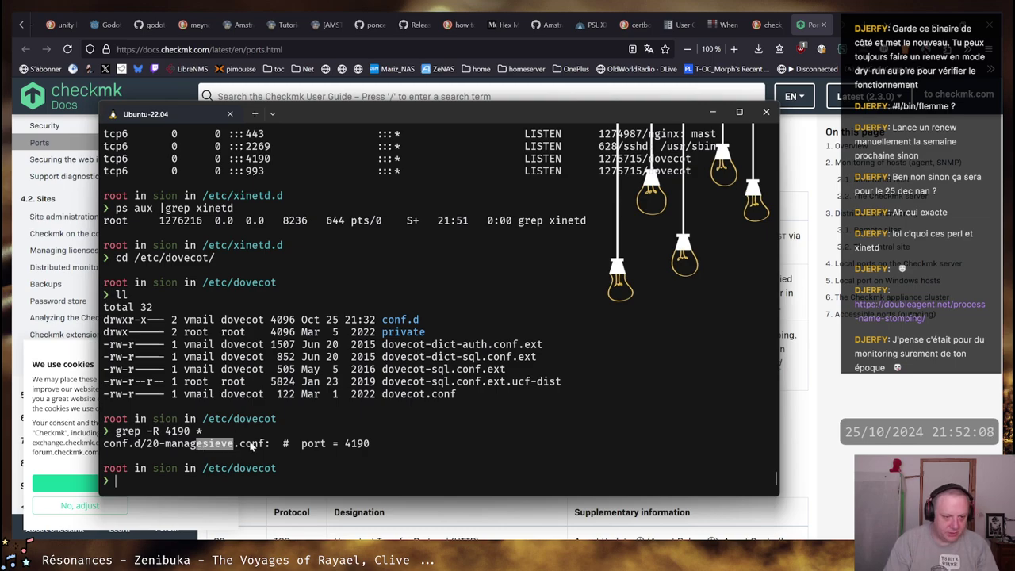
pyautogui.click(861, 32)
# Search DuckDuckGo for 'sieve', then refine the query to 'dovecot sieve'
pyautogui.write('s')
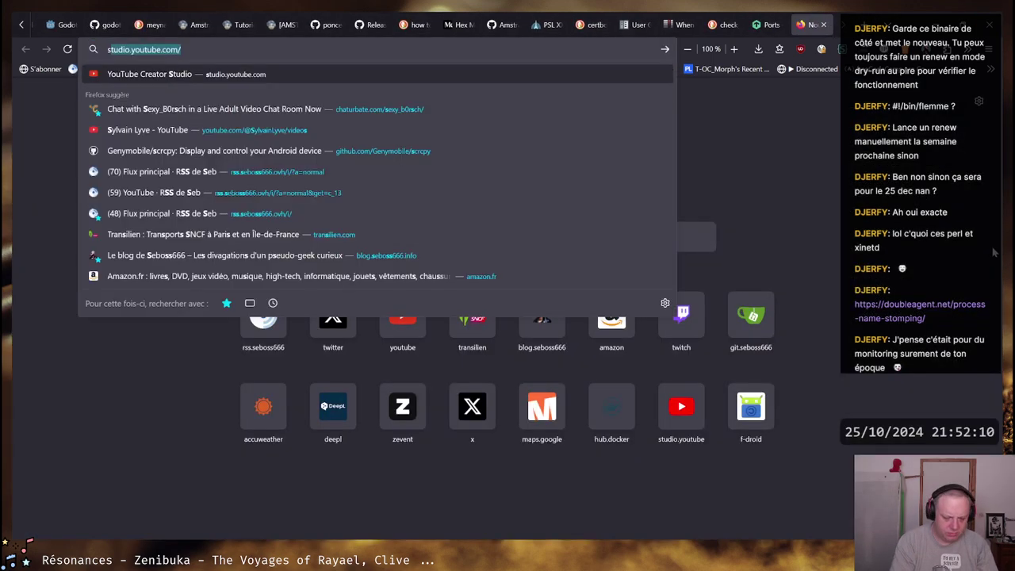
pyautogui.write('ieve')
pyautogui.press('Return')
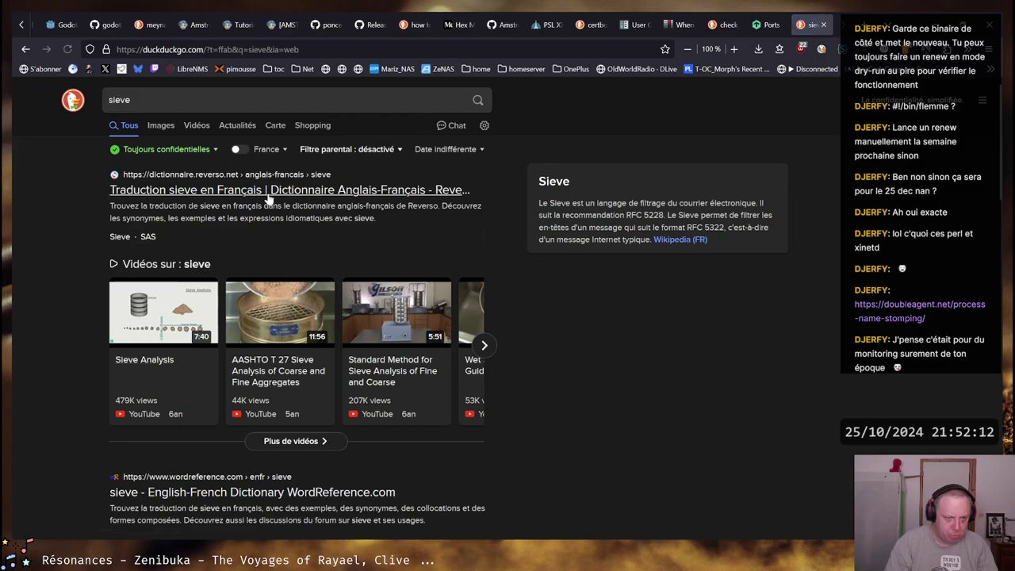
pyautogui.scroll(-2, 268, 199)
pyautogui.scroll(2, 238, 183)
pyautogui.click(153, 95)
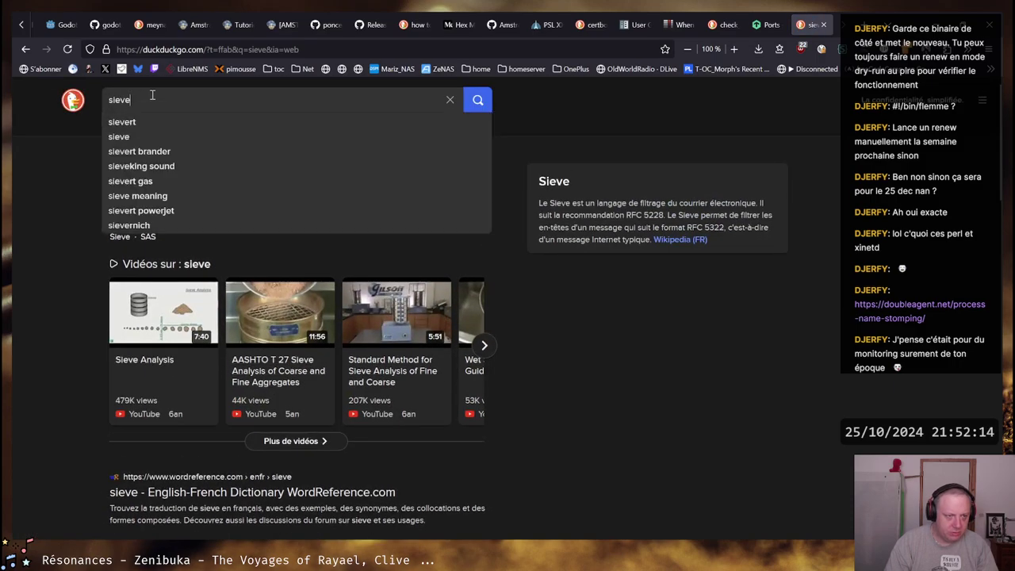
pyautogui.press('Home')
pyautogui.write('dovecot')
pyautogui.press('Return')
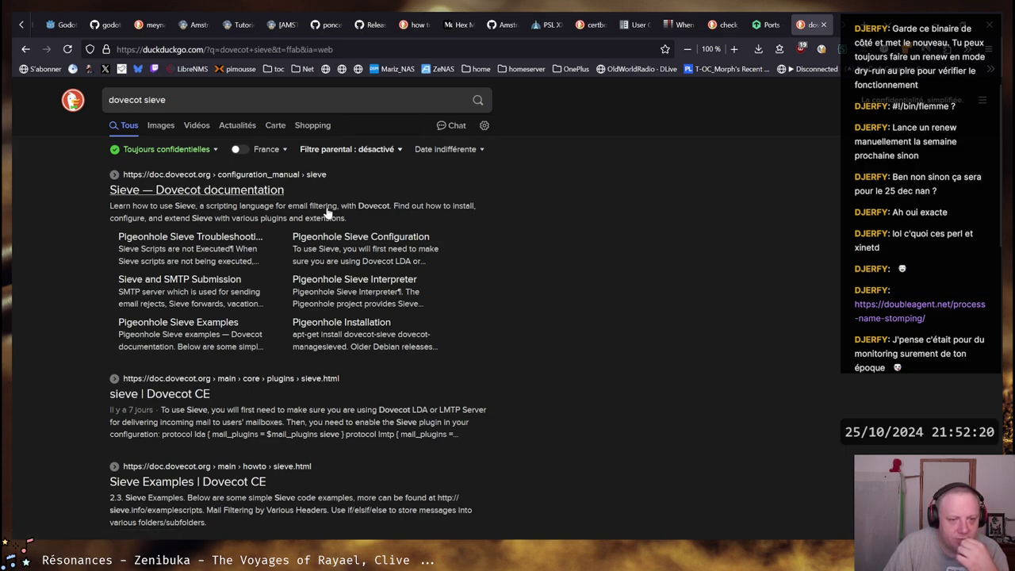
# Close the dovecot sieve results and Checkmk ports tabs and return to the Ubuntu terminal
pyautogui.click(824, 25)
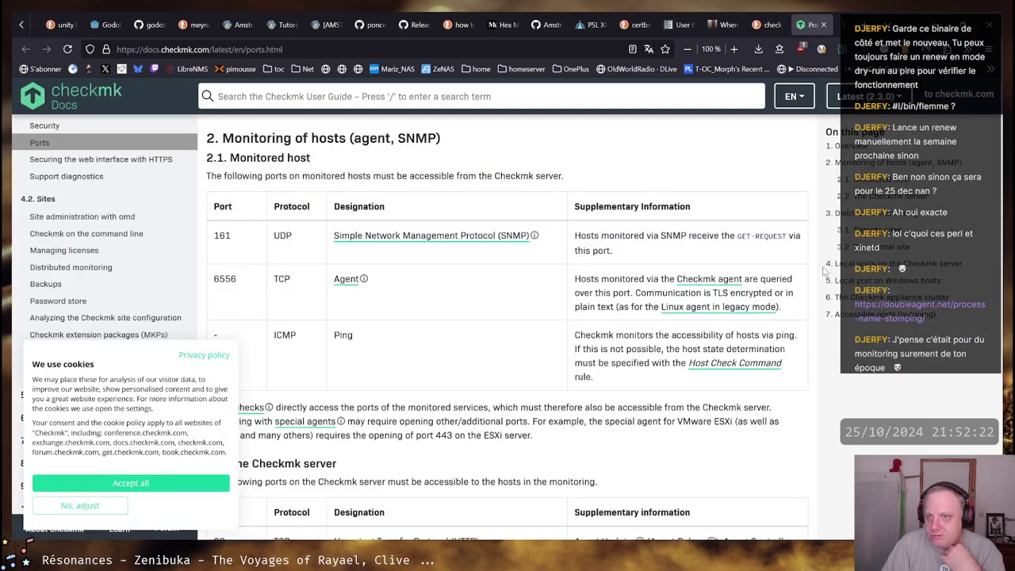
pyautogui.click(826, 24)
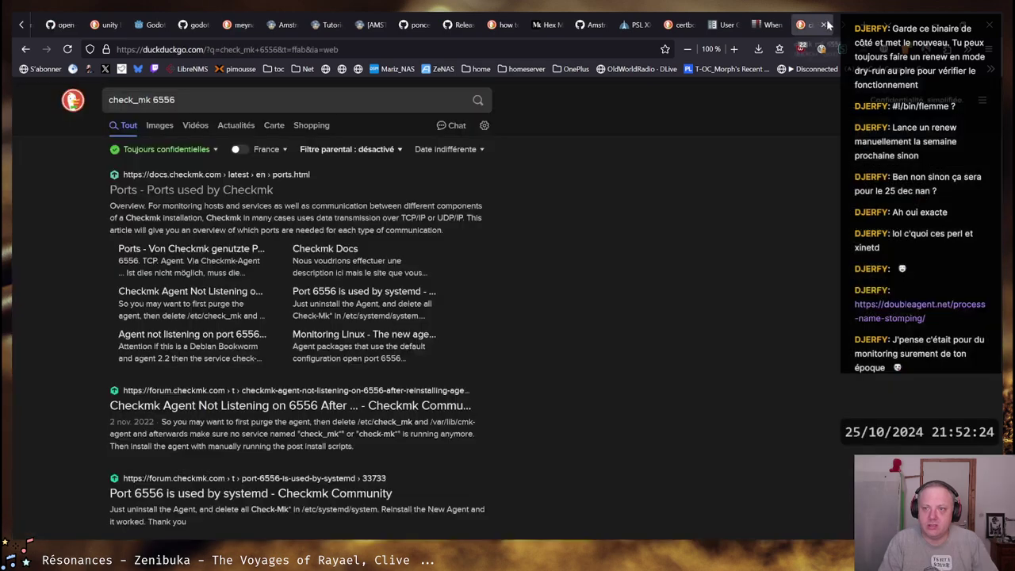
pyautogui.hotkey('alt', 'Tab')
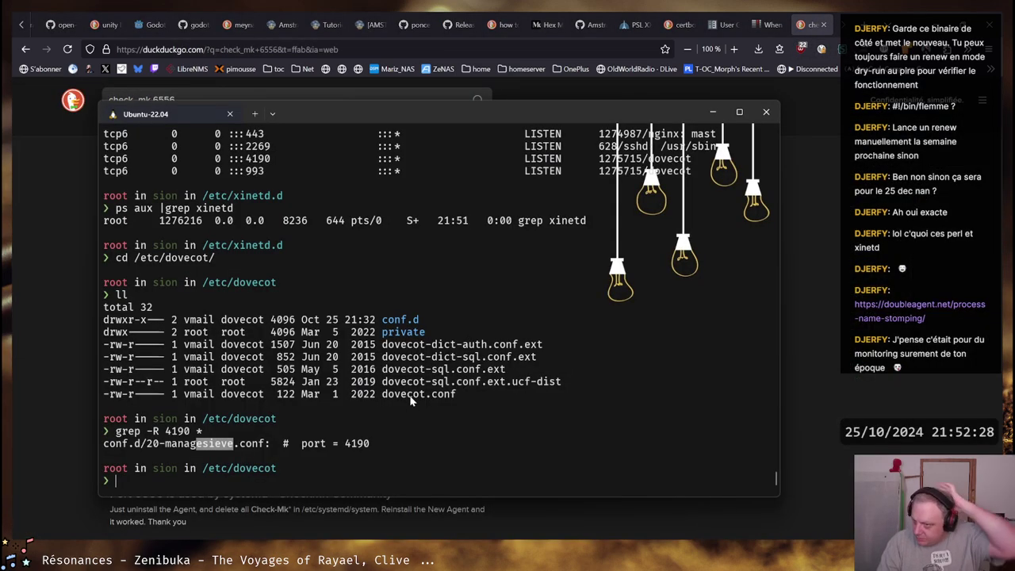
# Copy the grep 4190 command and its result, then scroll back to the earlier netstat output
pyautogui.moveTo(370, 442); pyautogui.dragTo(111, 431)
pyautogui.rightClick(111, 431)
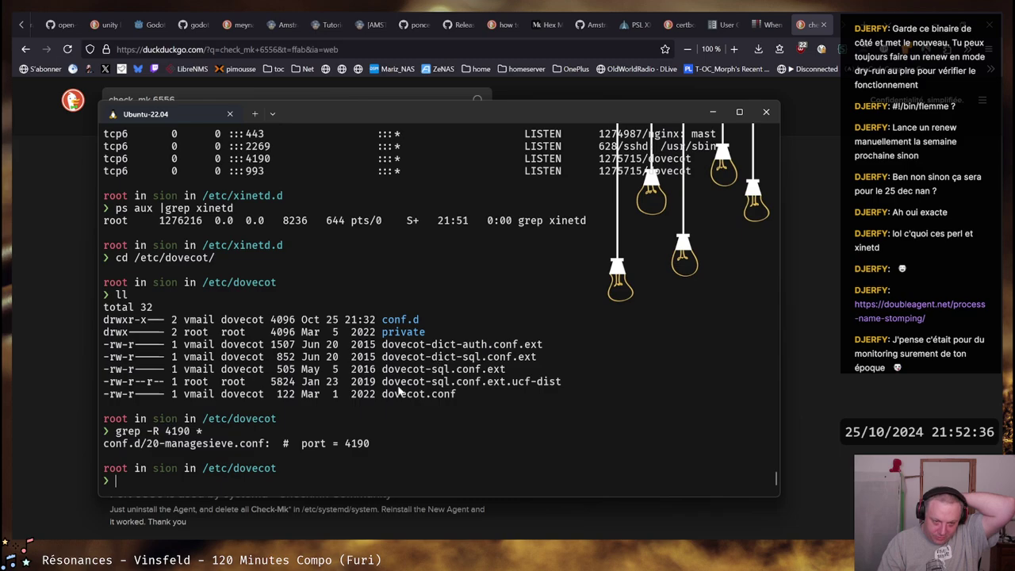
pyautogui.scroll(2, 414, 422)
pyautogui.scroll(5, 413, 422)
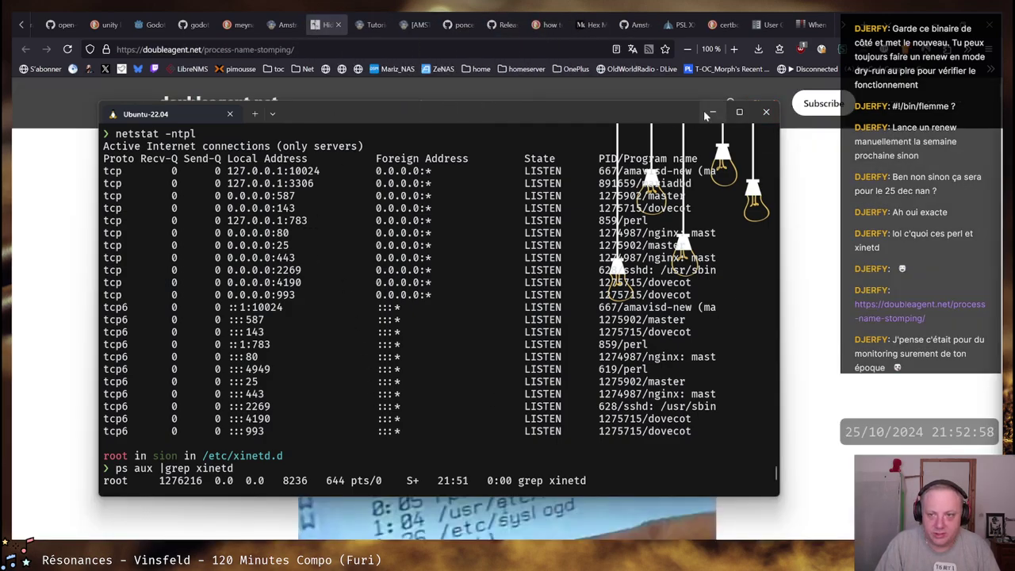
# Minimize the terminal and read the article's opening, selecting its title and the strcpy code line
pyautogui.click(711, 113)
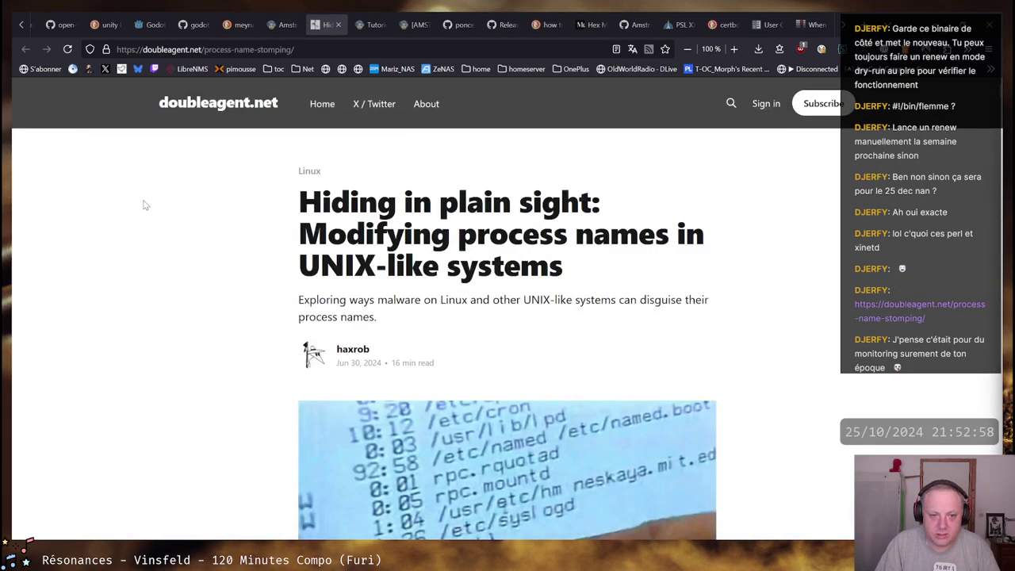
pyautogui.moveTo(315, 200); pyautogui.dragTo(704, 236)
pyautogui.click(393, 281)
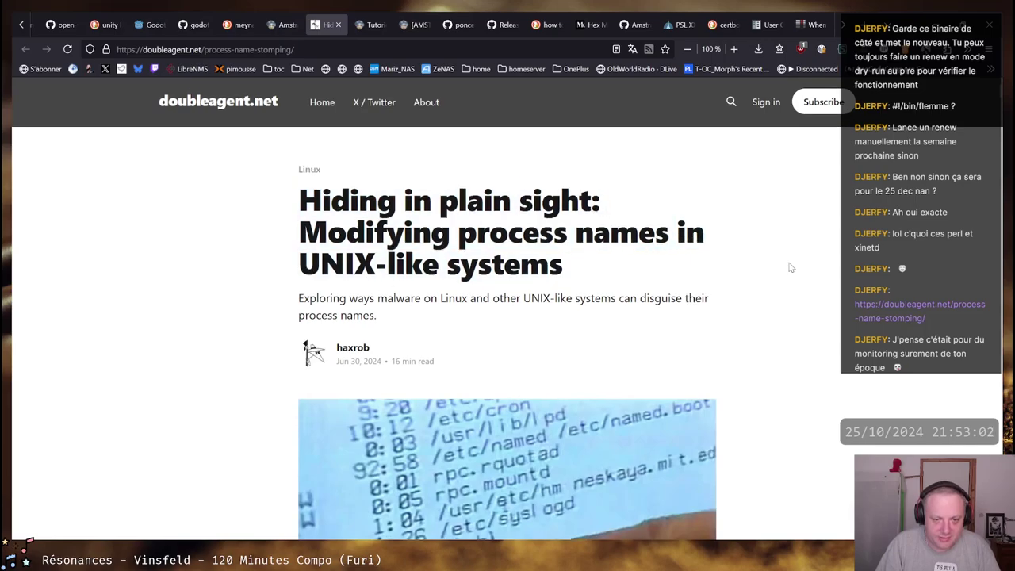
pyautogui.scroll(-4, 788, 267)
pyautogui.scroll(-3, 749, 268)
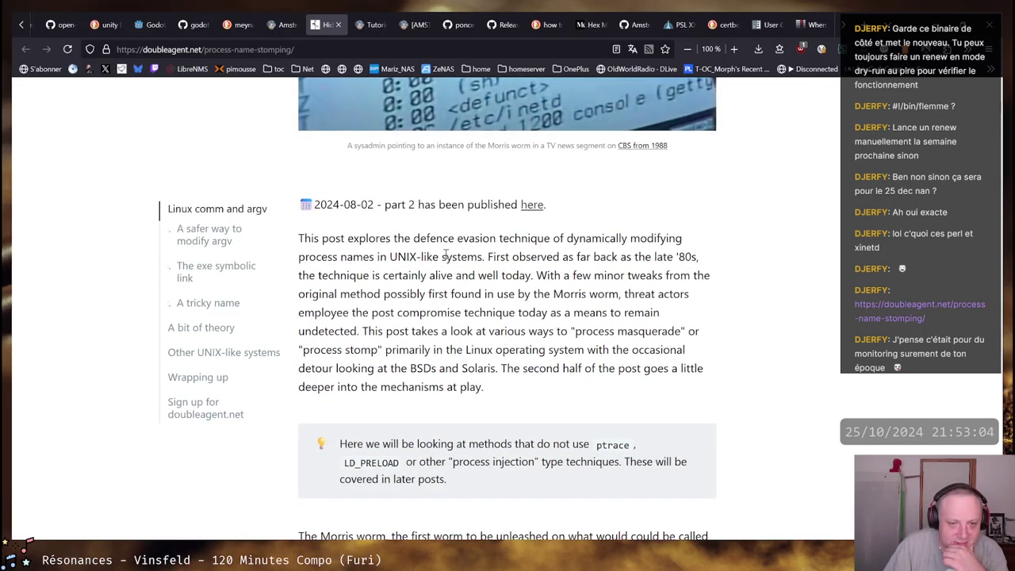
pyautogui.scroll(-5, 452, 262)
pyautogui.scroll(-2, 451, 262)
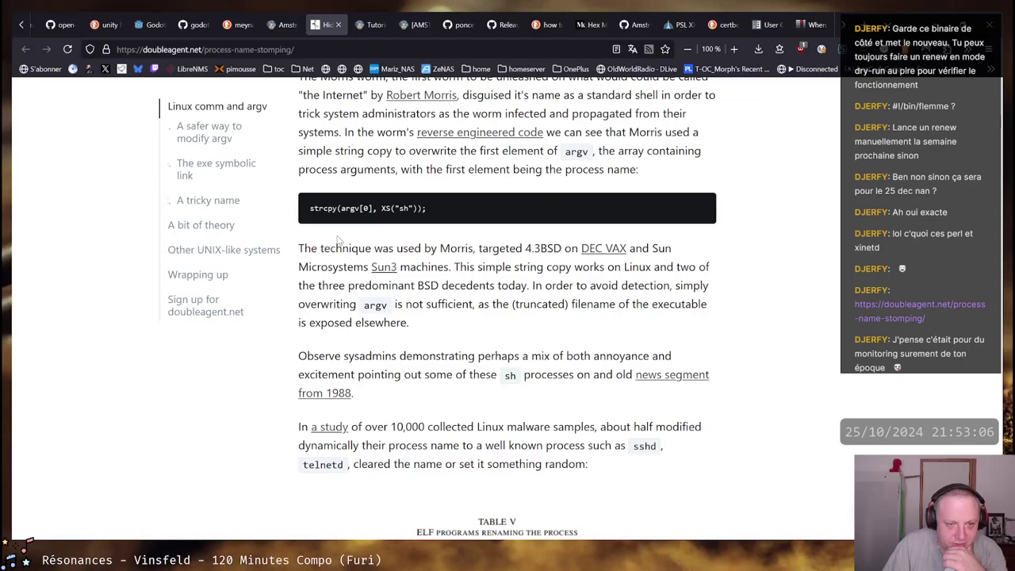
pyautogui.moveTo(309, 208); pyautogui.dragTo(442, 212)
pyautogui.click(553, 301)
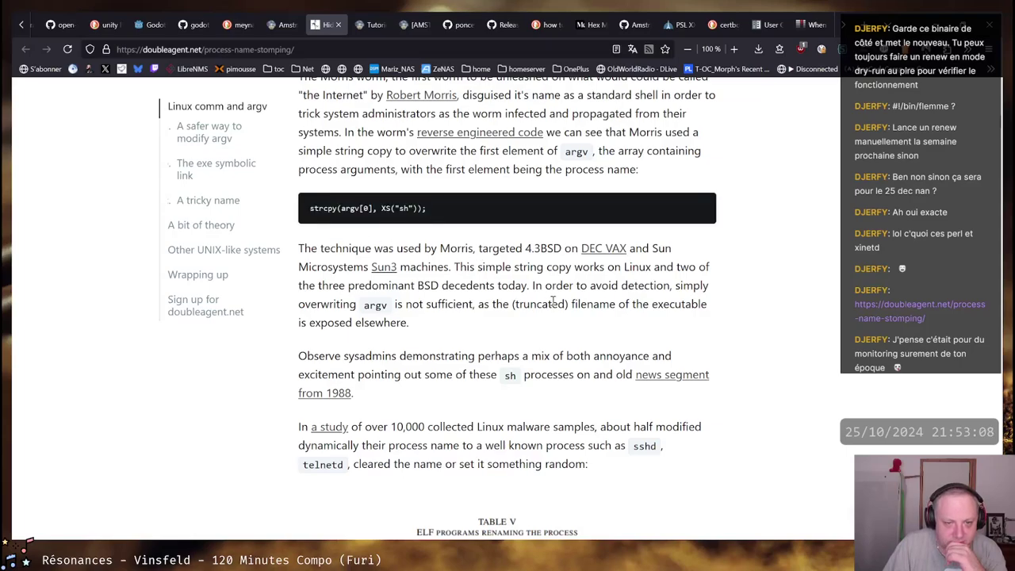
# Read on from the Morris worm example to the comm discussion in 'A bit of theory'
pyautogui.scroll(2, 503, 303)
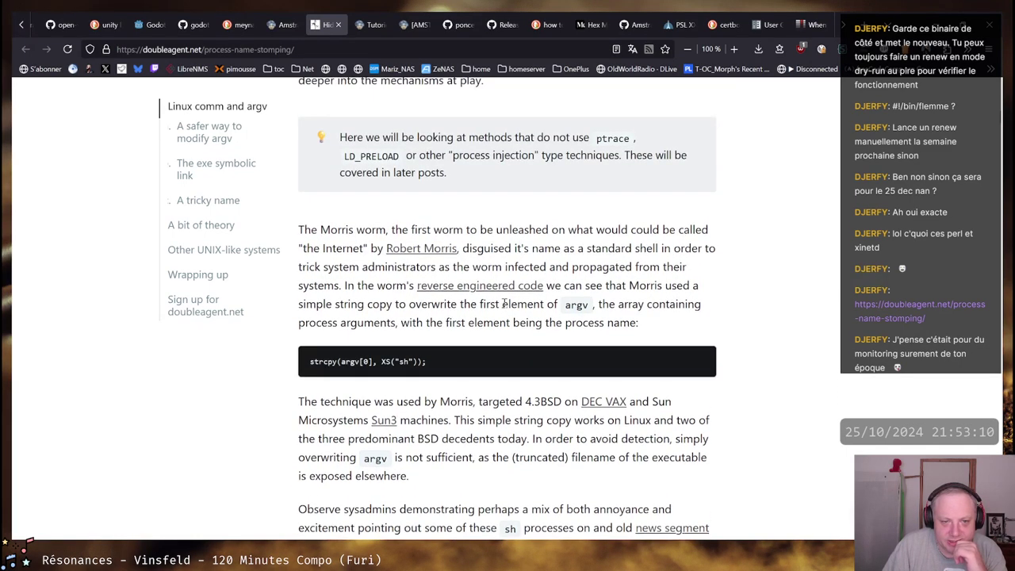
pyautogui.scroll(-5, 503, 303)
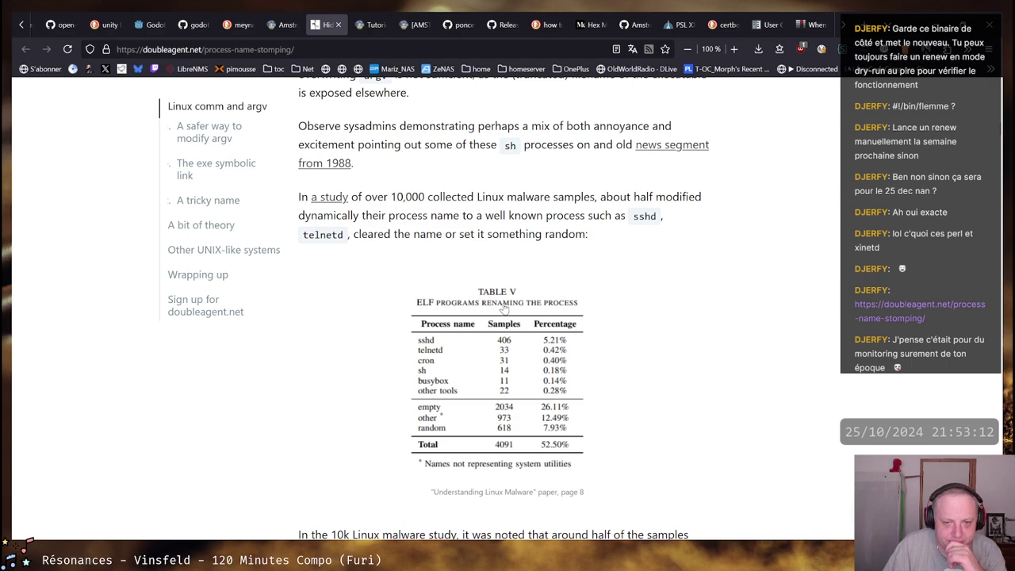
pyautogui.scroll(3, 503, 308)
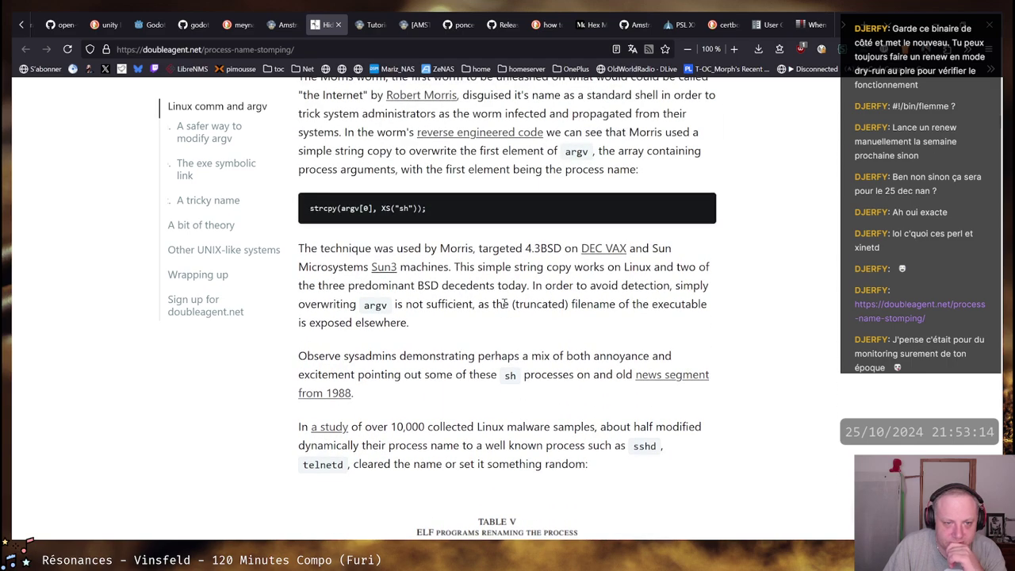
pyautogui.scroll(-3, 503, 303)
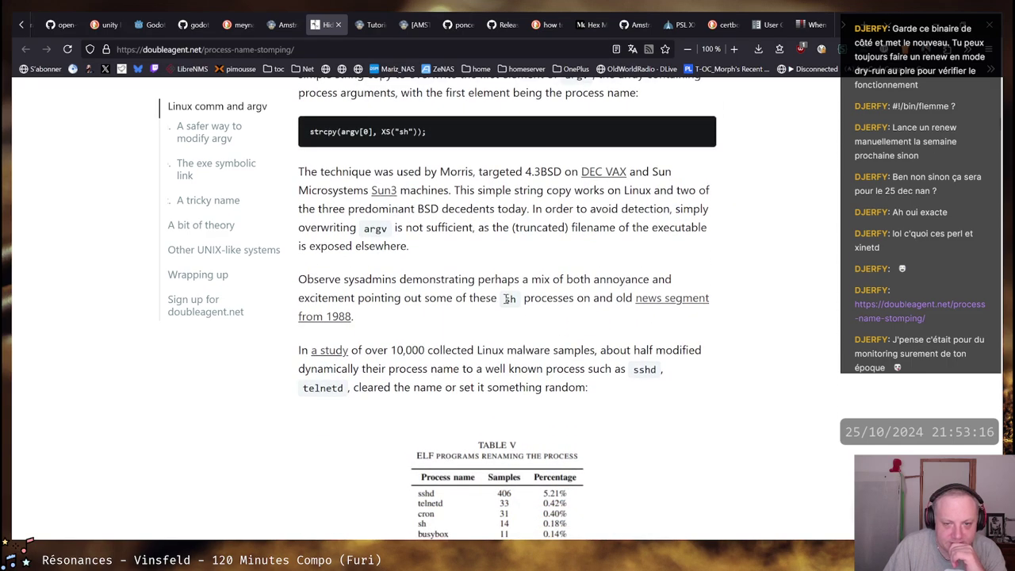
pyautogui.scroll(-7, 503, 301)
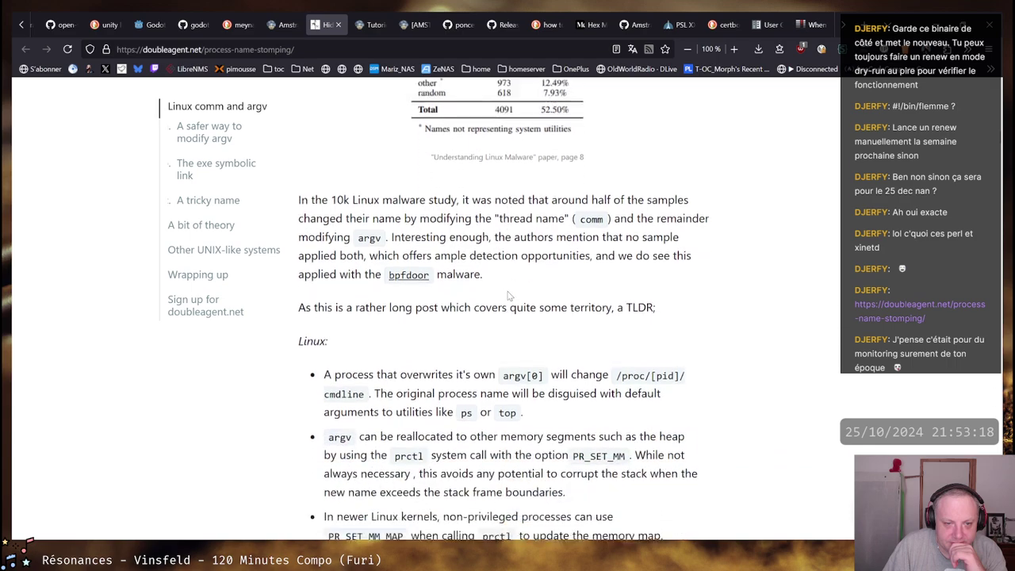
pyautogui.scroll(-9, 508, 295)
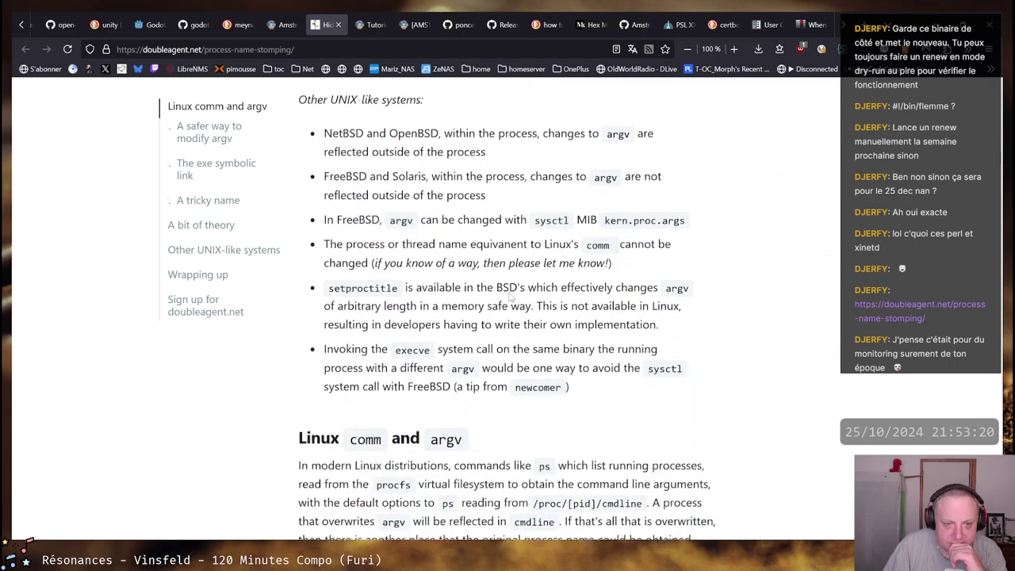
pyautogui.scroll(-10, 510, 293)
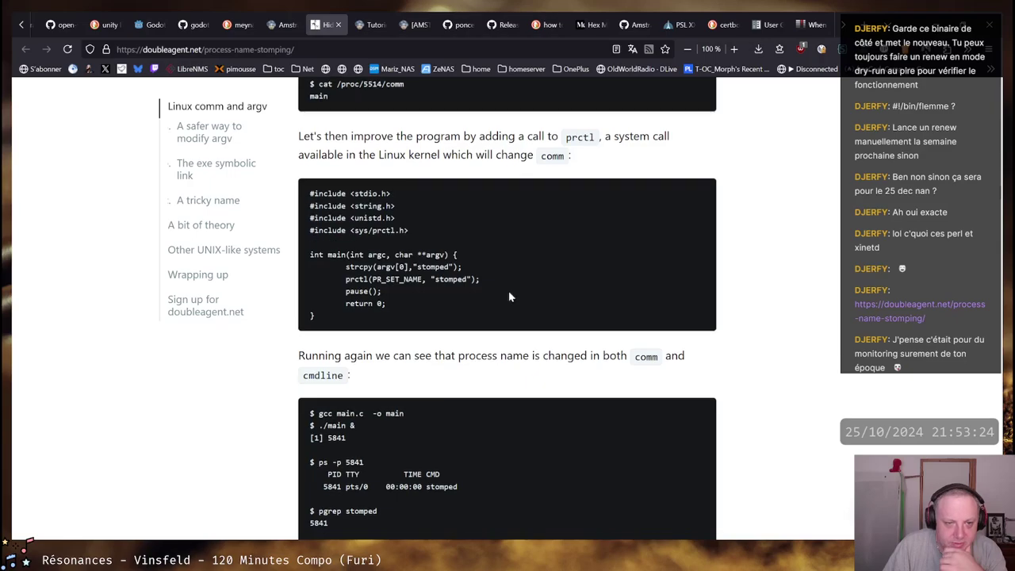
pyautogui.scroll(-3, 510, 294)
pyautogui.scroll(-3, 510, 296)
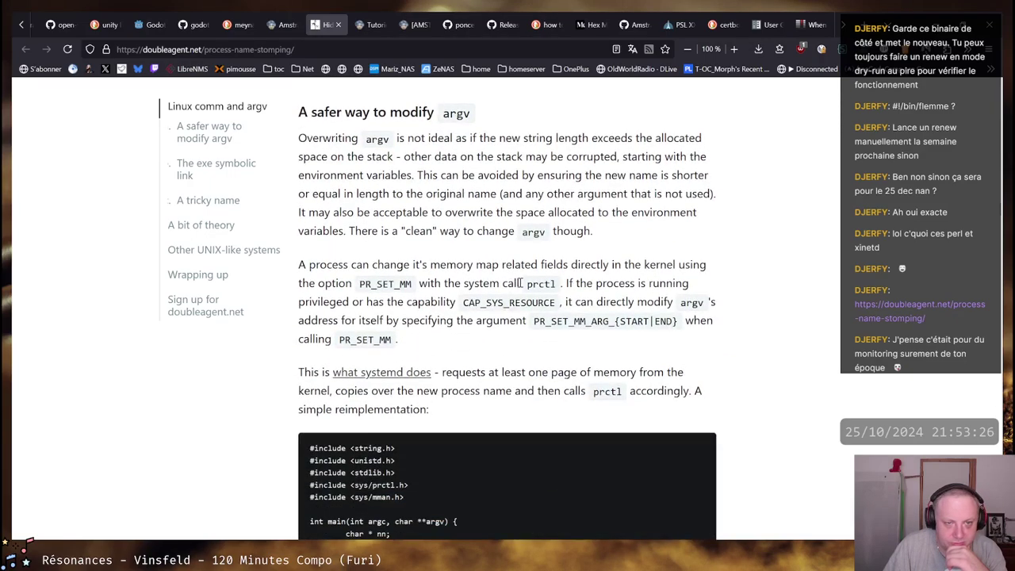
pyautogui.scroll(-6, 521, 282)
pyautogui.scroll(-3, 521, 280)
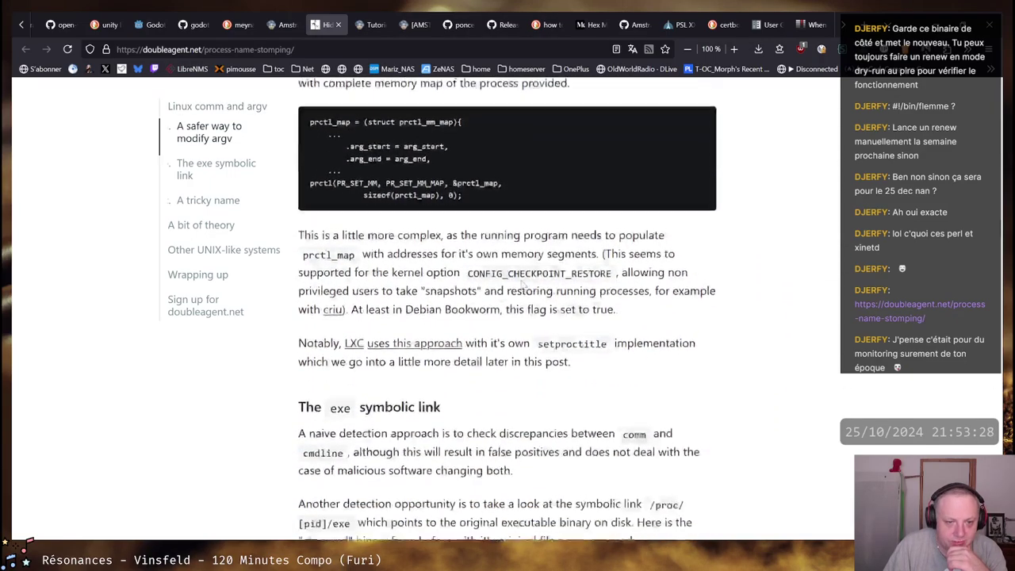
pyautogui.scroll(-9, 521, 280)
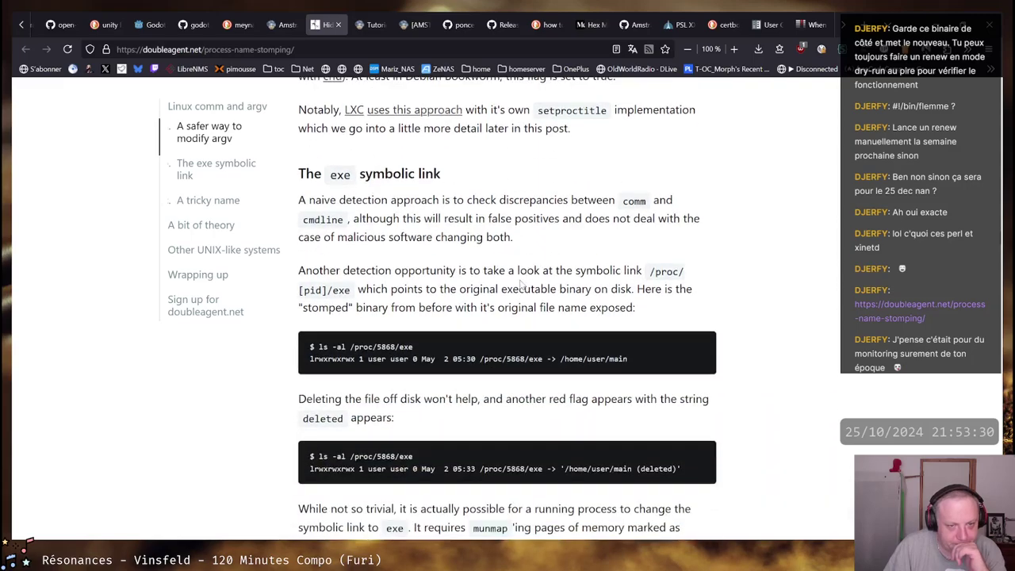
pyautogui.scroll(-10, 522, 280)
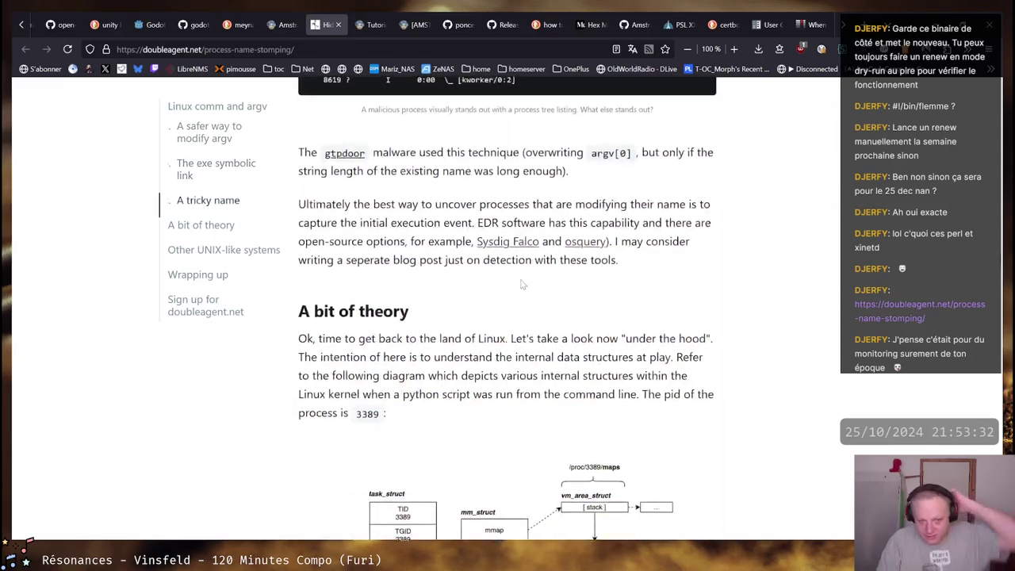
pyautogui.scroll(-5, 521, 283)
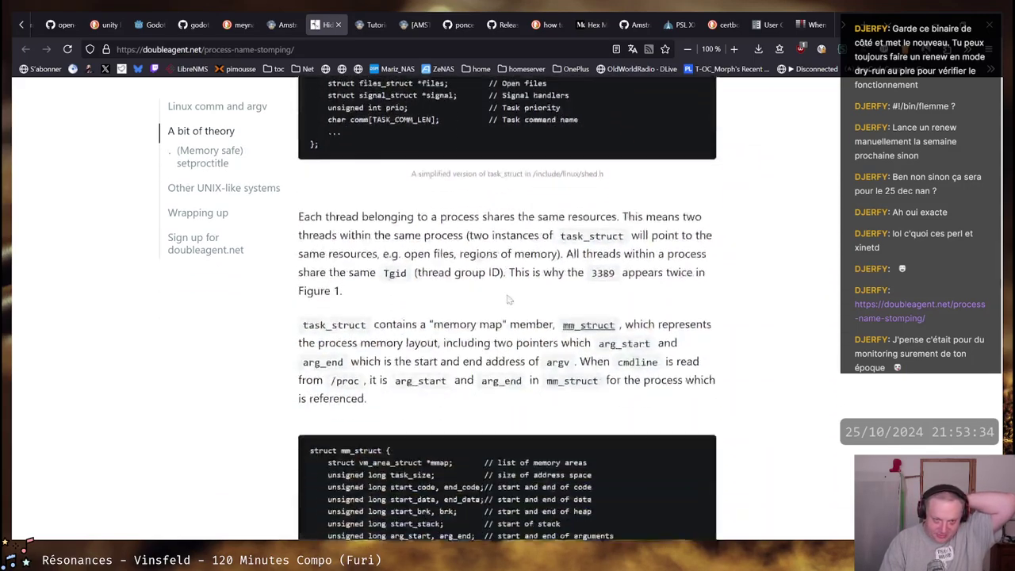
pyautogui.scroll(-8, 509, 299)
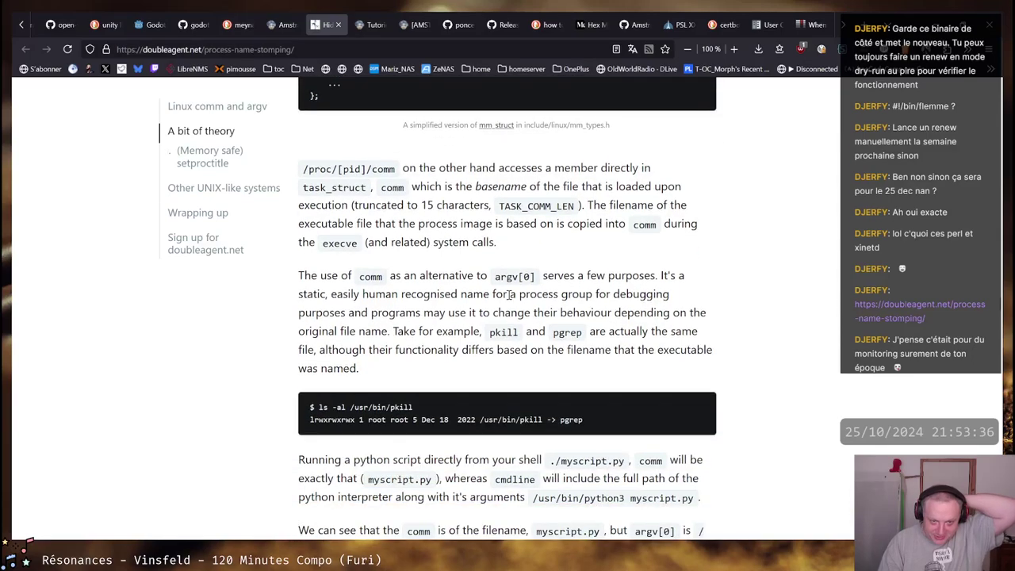
# Close the process-name article, Server Fault certbot, Certbot guide, renewal-hooks search and PSL XXL tabs
pyautogui.middleClick(327, 26)
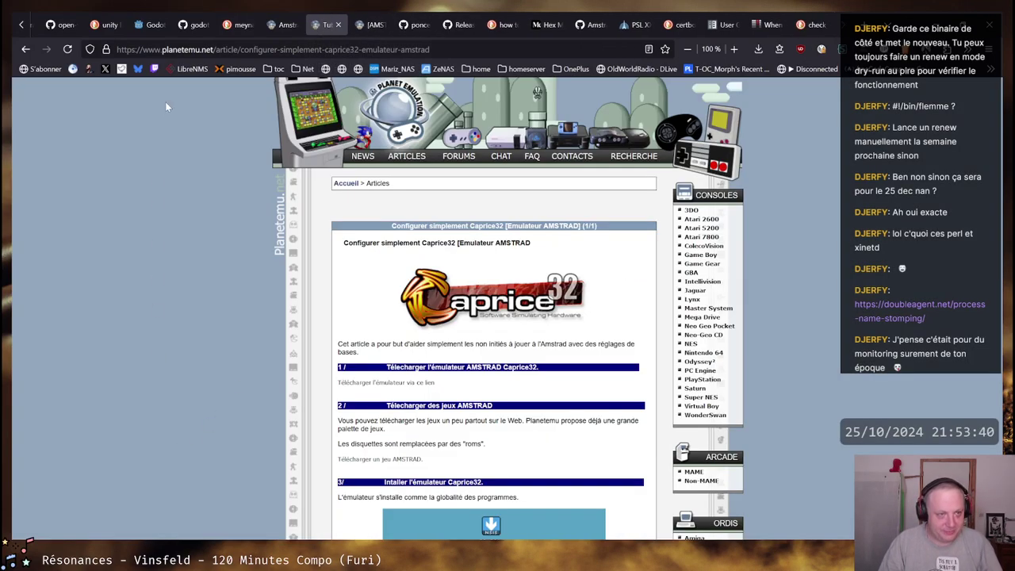
pyautogui.scroll(2, 135, 26)
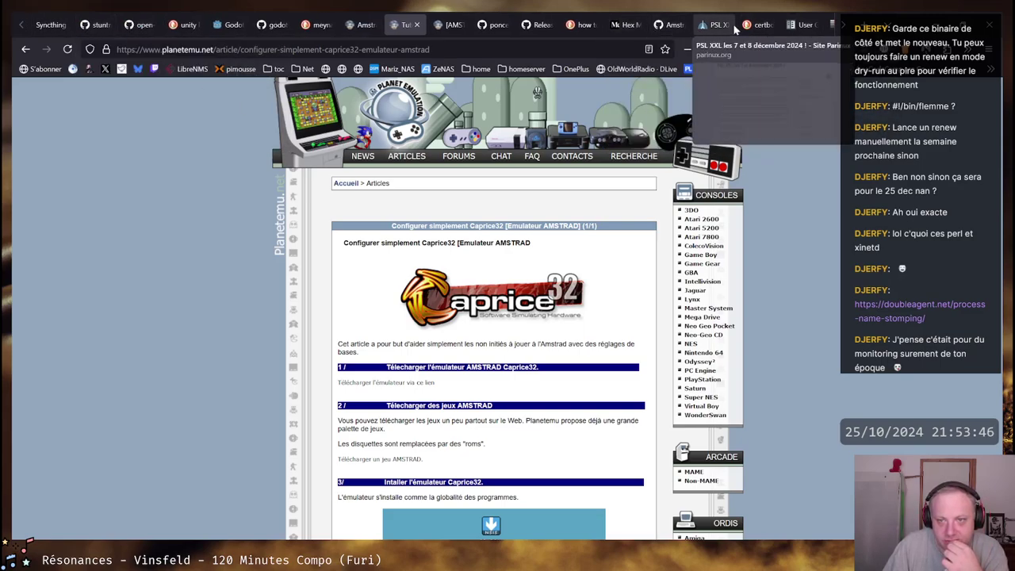
pyautogui.scroll(-1, 786, 27)
pyautogui.scroll(-1, 788, 26)
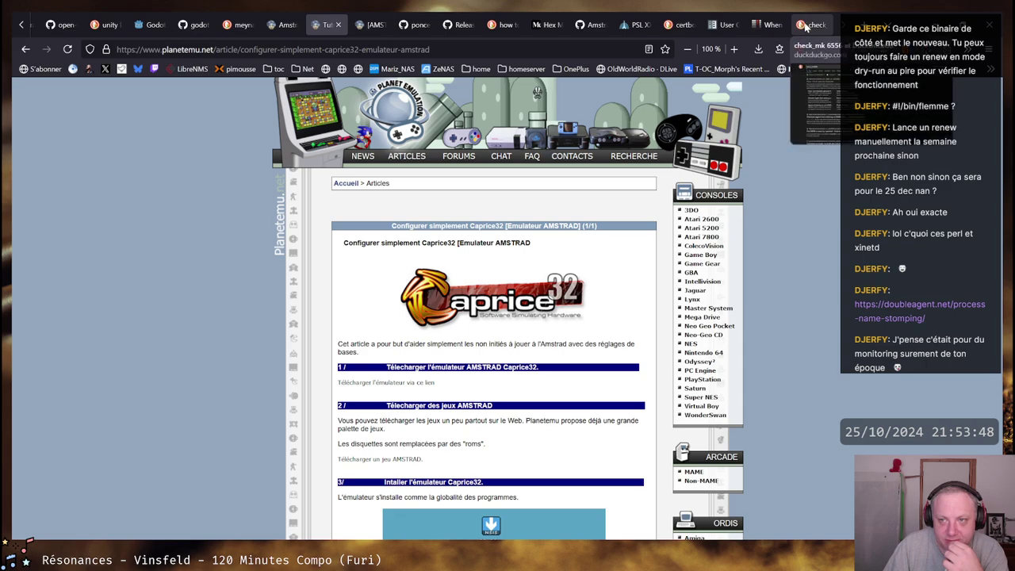
pyautogui.click(817, 27)
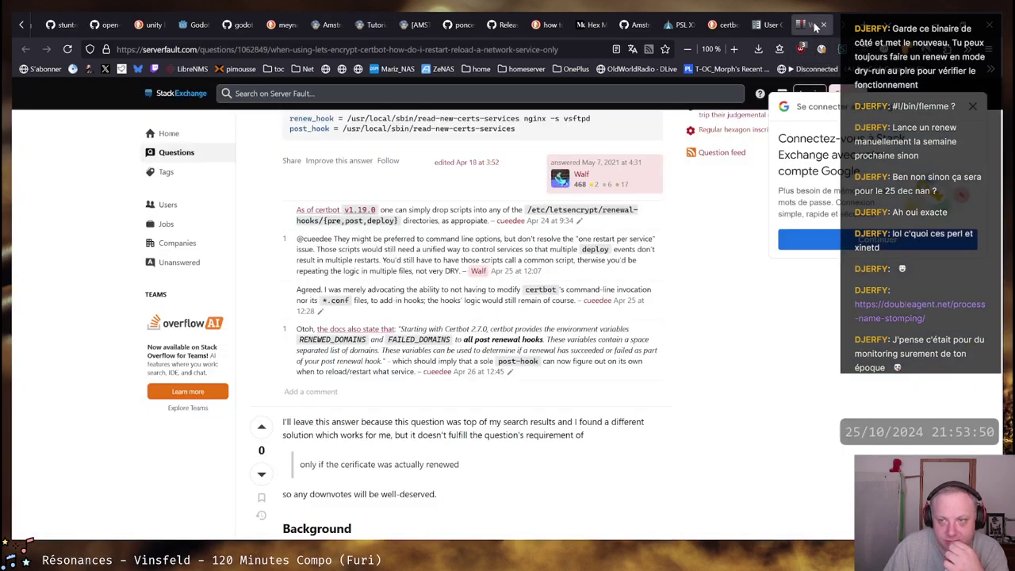
pyautogui.middleClick(817, 27)
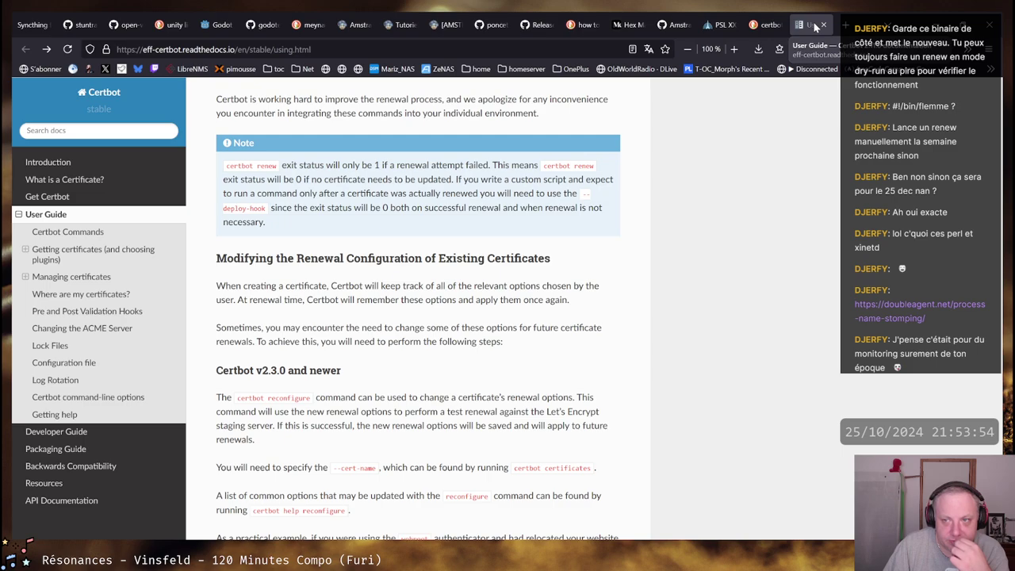
pyautogui.middleClick(817, 27)
pyautogui.middleClick(814, 27)
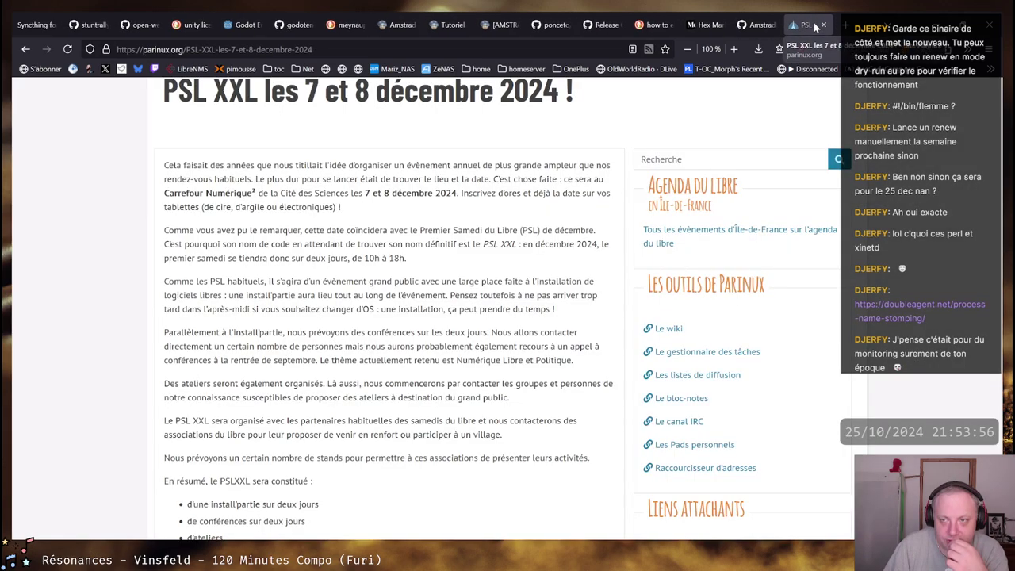
pyautogui.middleClick(815, 27)
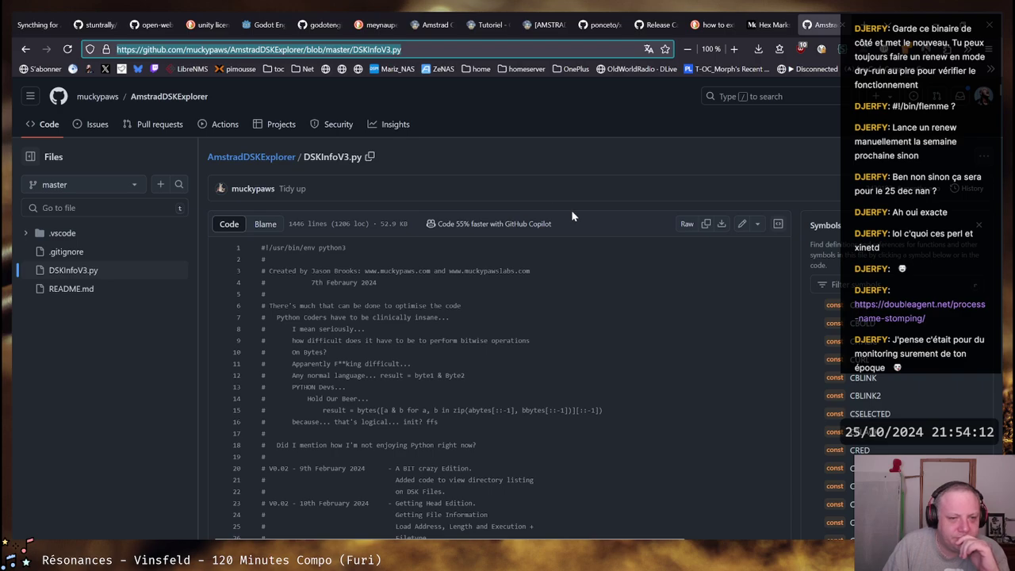
# Browse the stuntrally3 README and open its Ogre-Next link in a background tab
pyautogui.click(93, 25)
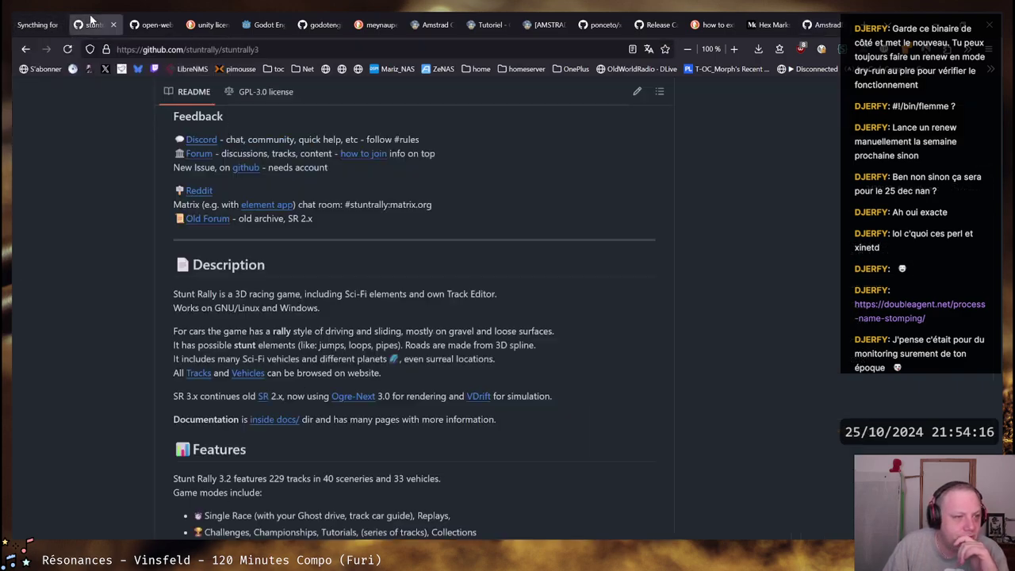
pyautogui.scroll(3, 135, 259)
pyautogui.scroll(10, 130, 261)
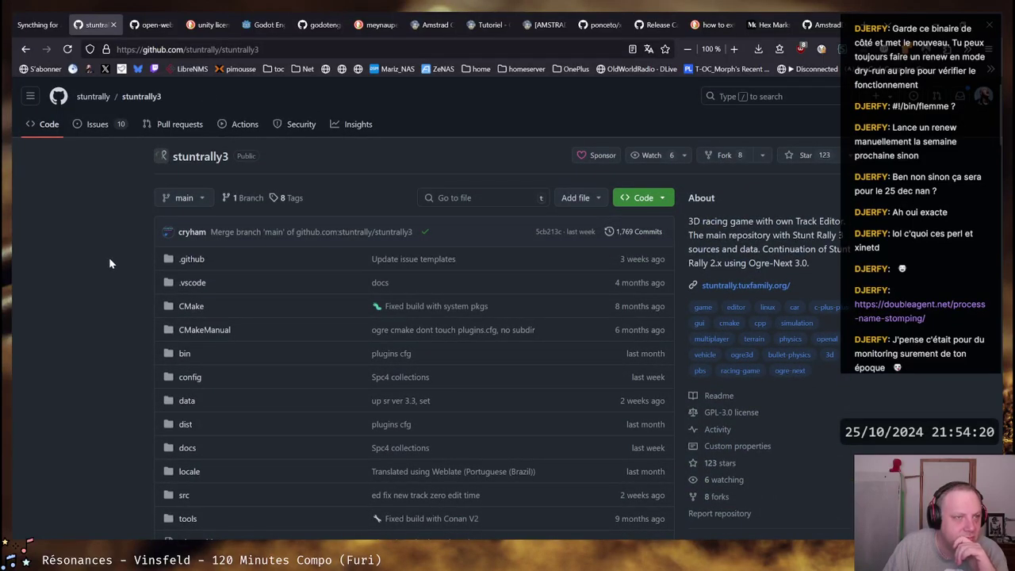
pyautogui.scroll(-6, 110, 259)
pyautogui.scroll(-5, 109, 257)
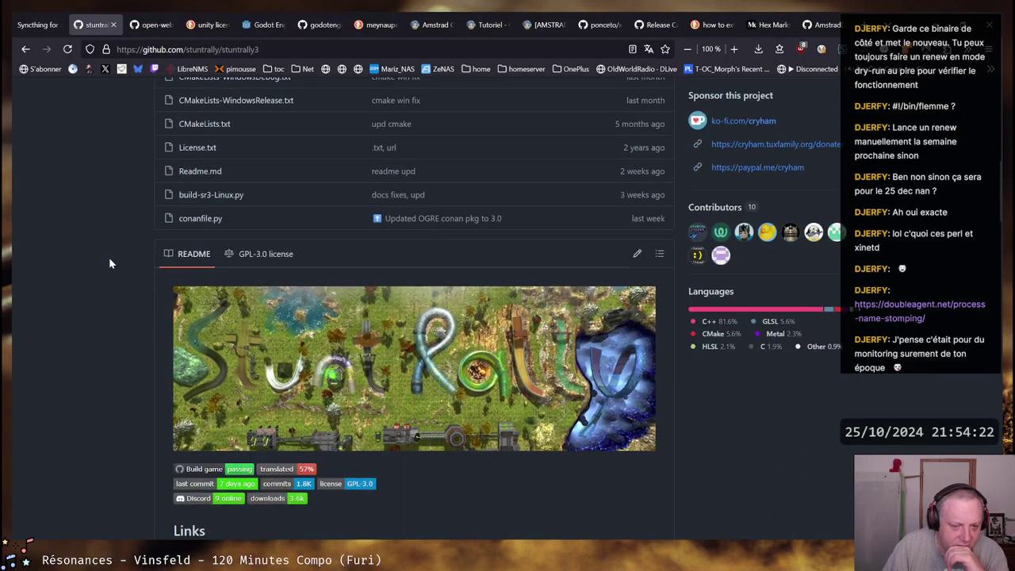
pyautogui.scroll(-5, 109, 257)
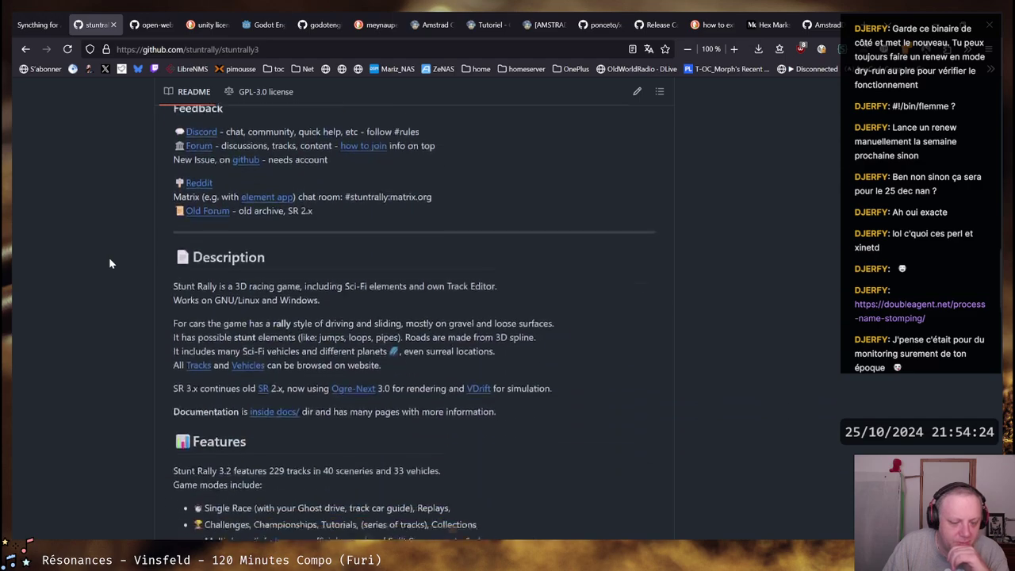
pyautogui.scroll(1, 109, 263)
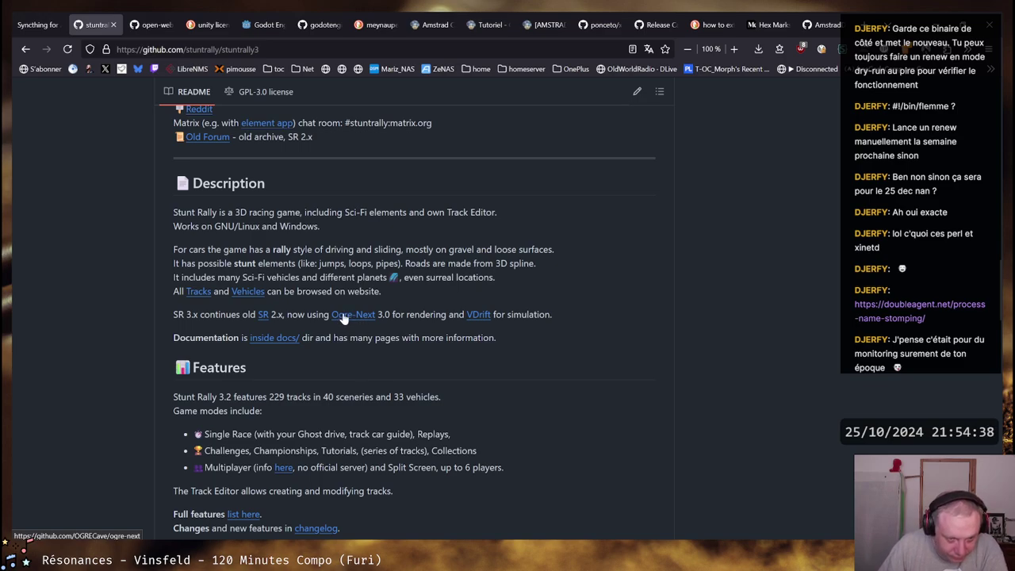
pyautogui.middleClick(343, 315)
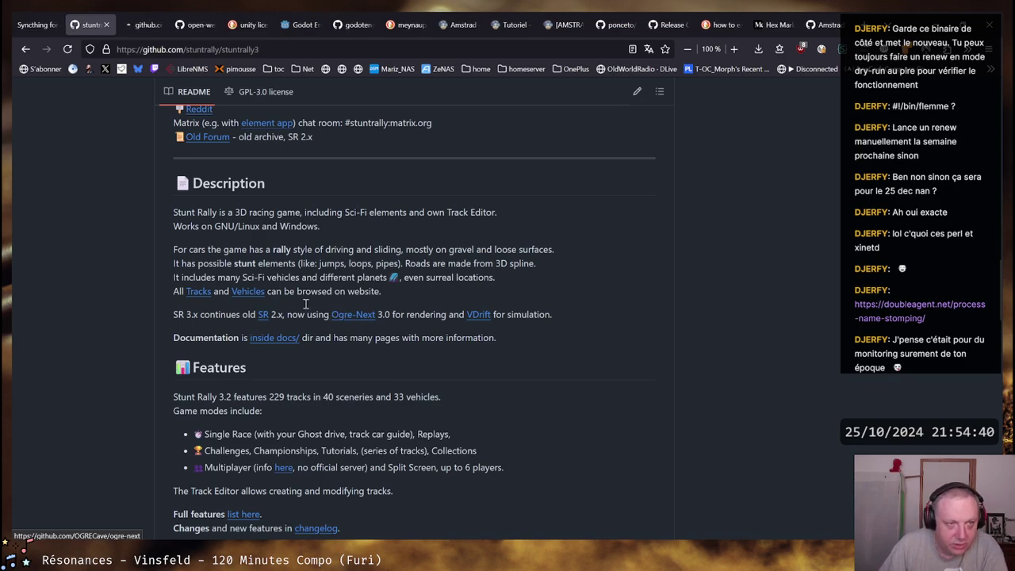
pyautogui.click(143, 25)
pyautogui.scroll(-15, 85, 278)
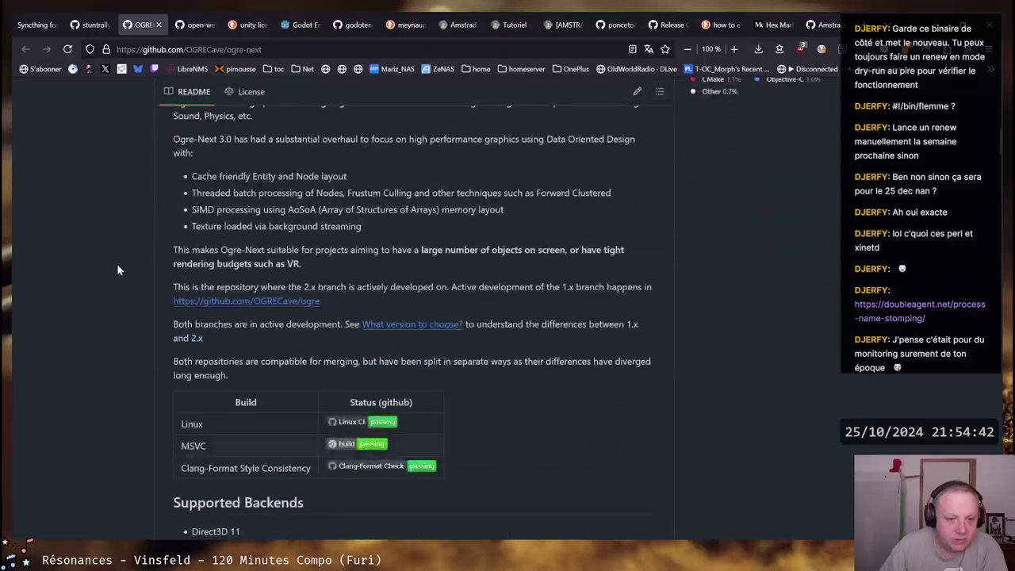
pyautogui.scroll(3, 116, 270)
pyautogui.moveTo(201, 276); pyautogui.dragTo(381, 300)
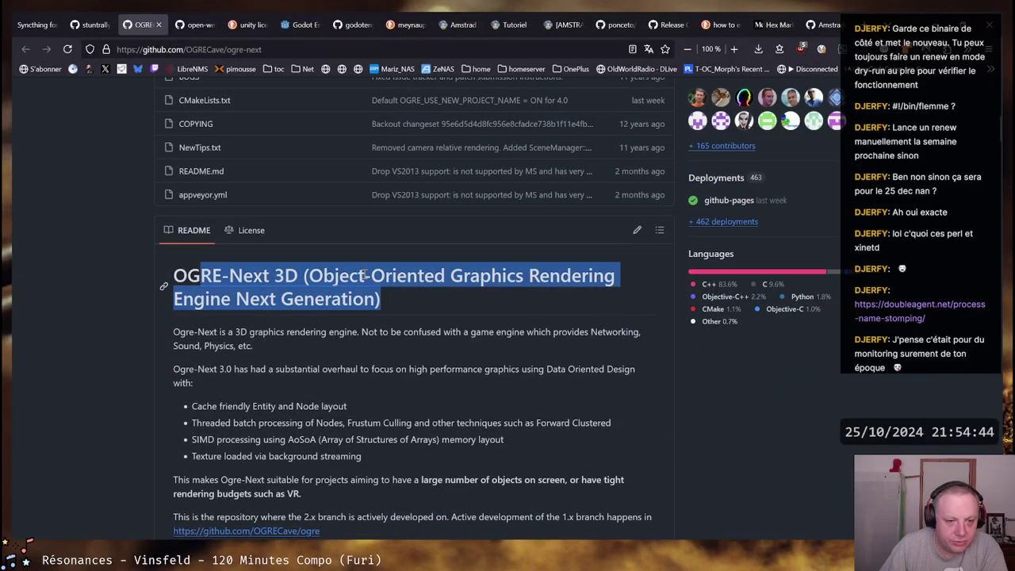
pyautogui.click(460, 275)
pyautogui.scroll(-20, 460, 275)
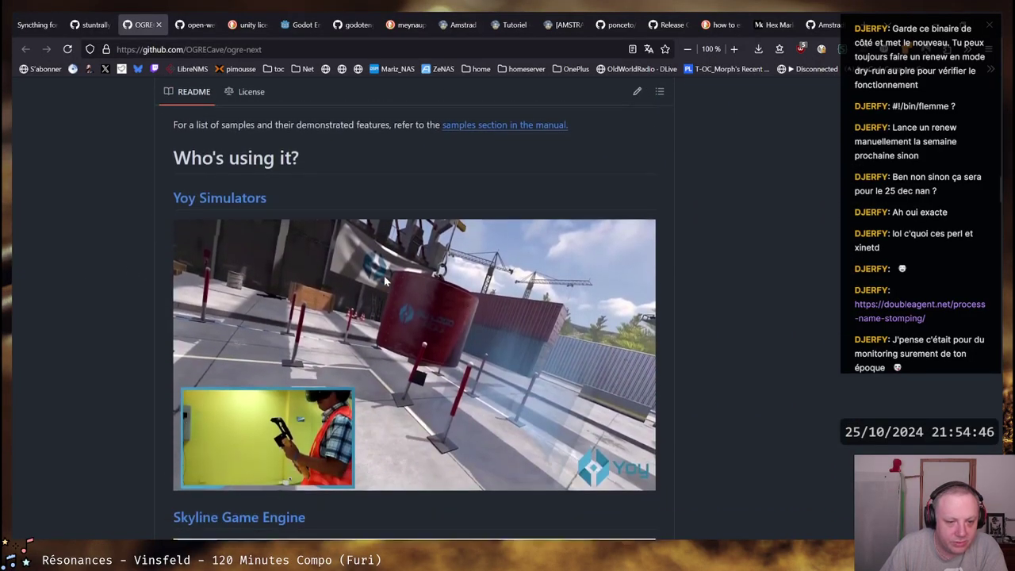
pyautogui.scroll(-10, 384, 275)
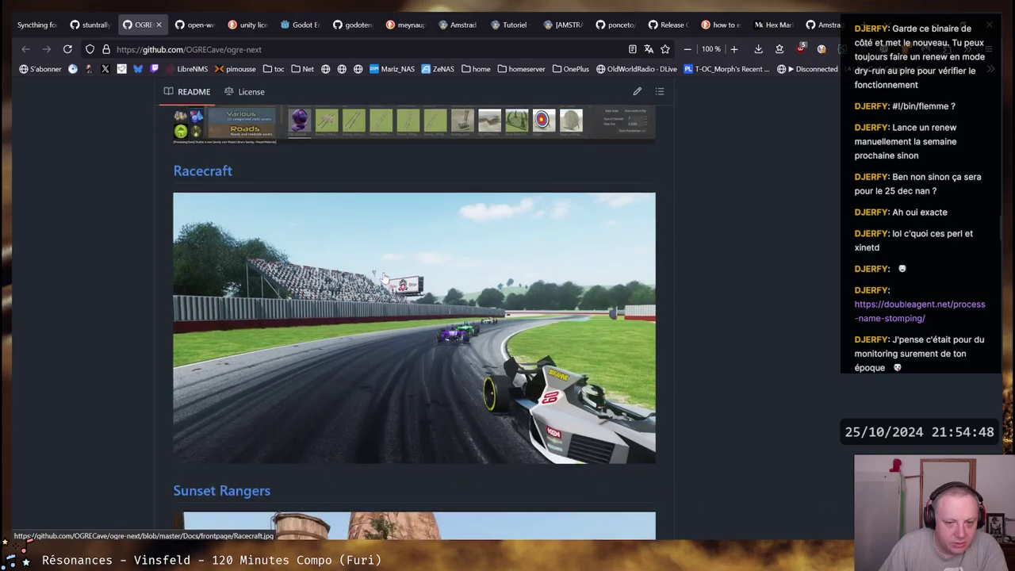
pyautogui.scroll(-6, 384, 278)
pyautogui.scroll(2, 384, 277)
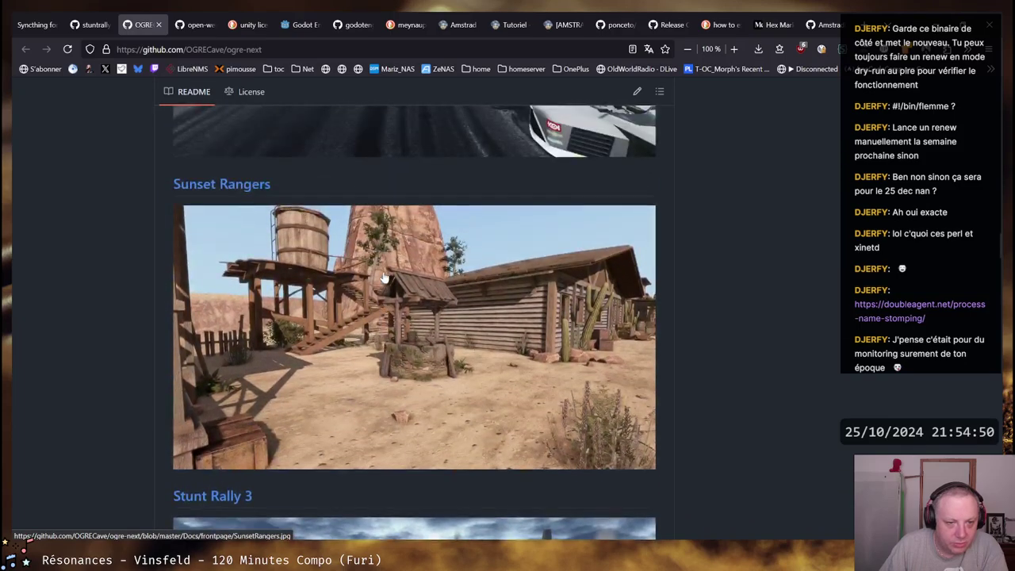
pyautogui.scroll(-4, 384, 278)
pyautogui.scroll(-1, 384, 277)
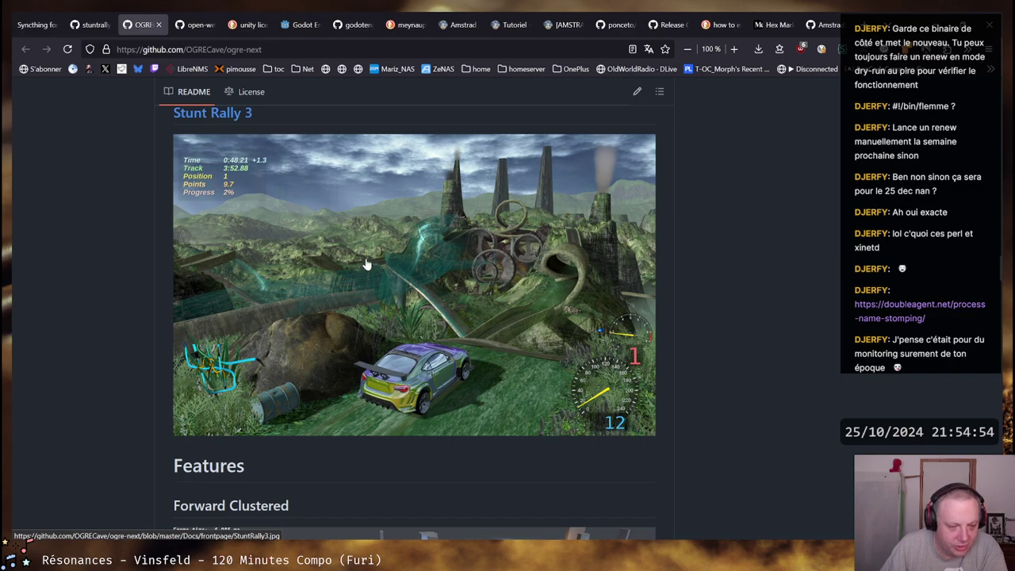
pyautogui.click(87, 25)
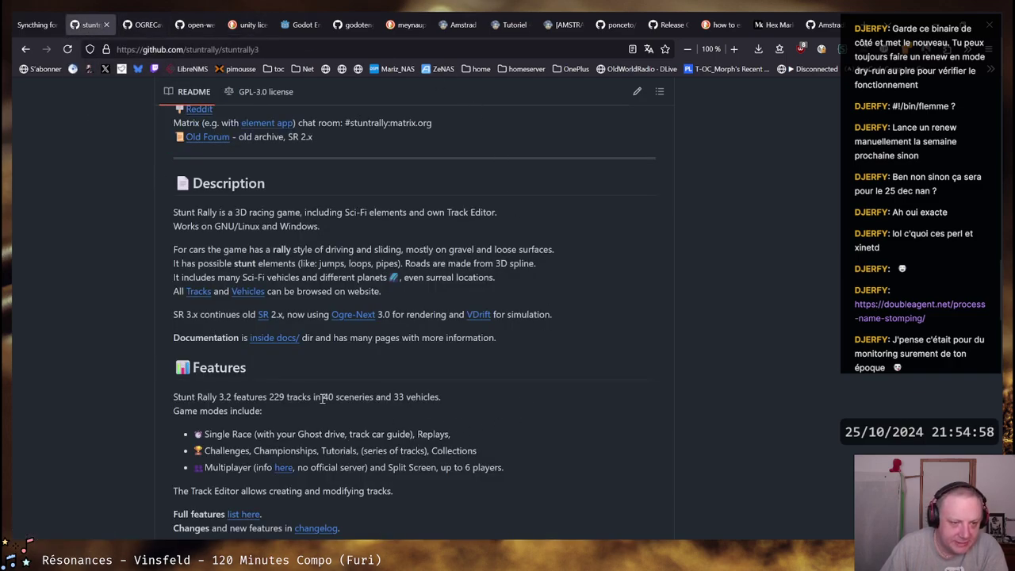
pyautogui.scroll(3, 321, 399)
pyautogui.moveTo(170, 444); pyautogui.dragTo(496, 443)
pyautogui.click(328, 458)
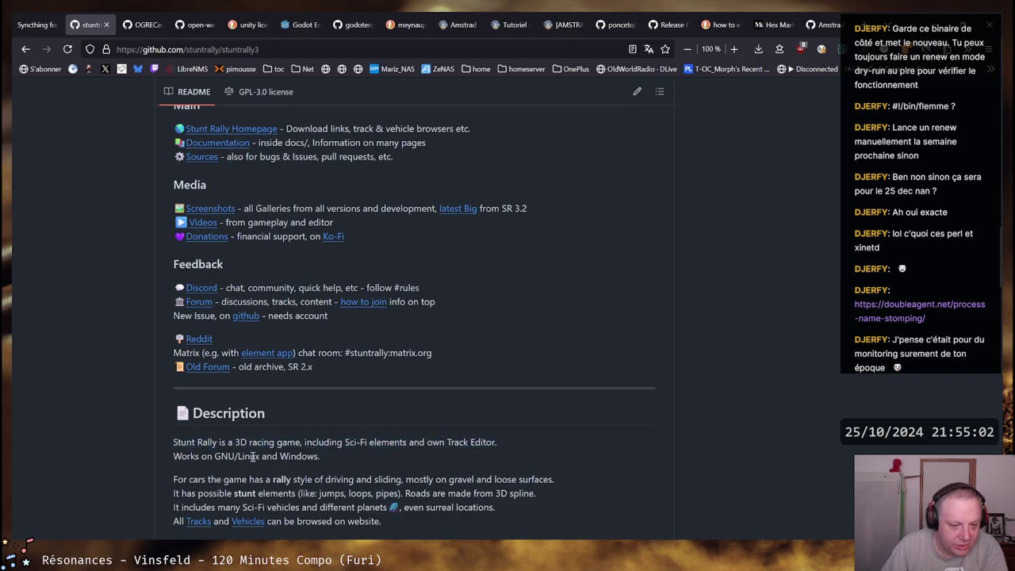
pyautogui.scroll(-2, 476, 472)
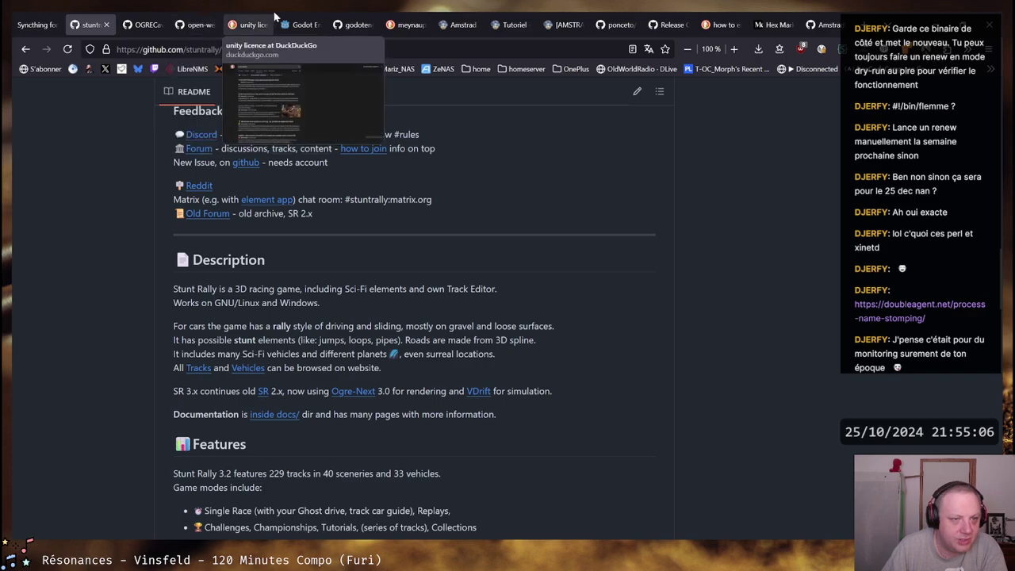
# Close the 'unity licence' DuckDuckGo results and scroll the Godot homepage back to the top
pyautogui.click(249, 24)
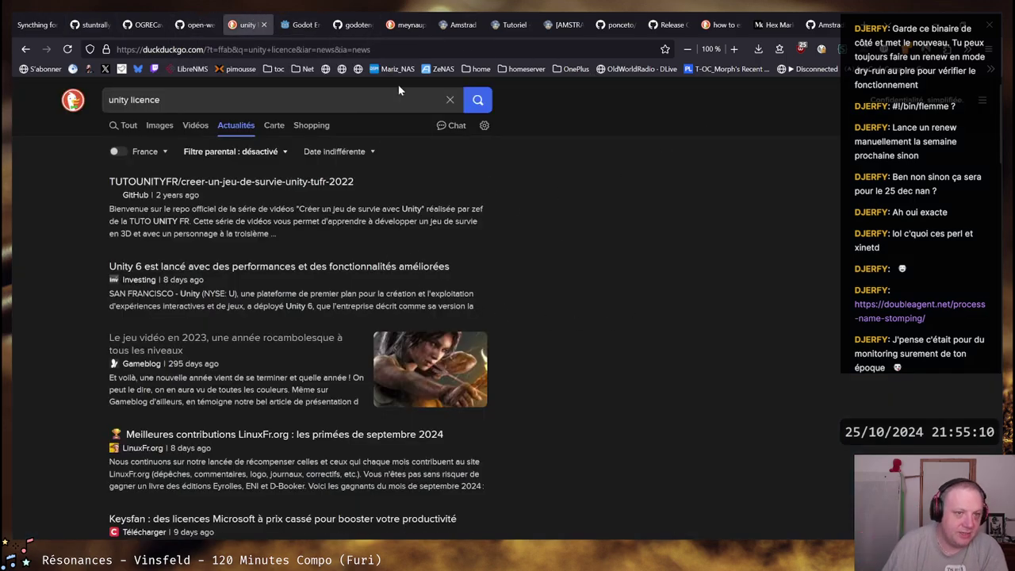
pyautogui.middleClick(244, 31)
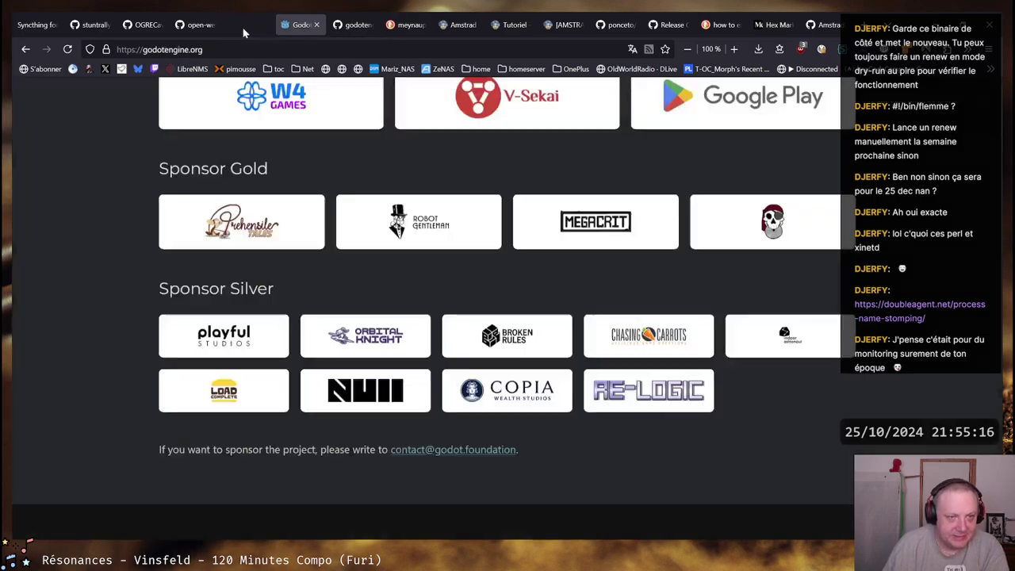
pyautogui.scroll(7, 622, 285)
pyautogui.scroll(15, 623, 285)
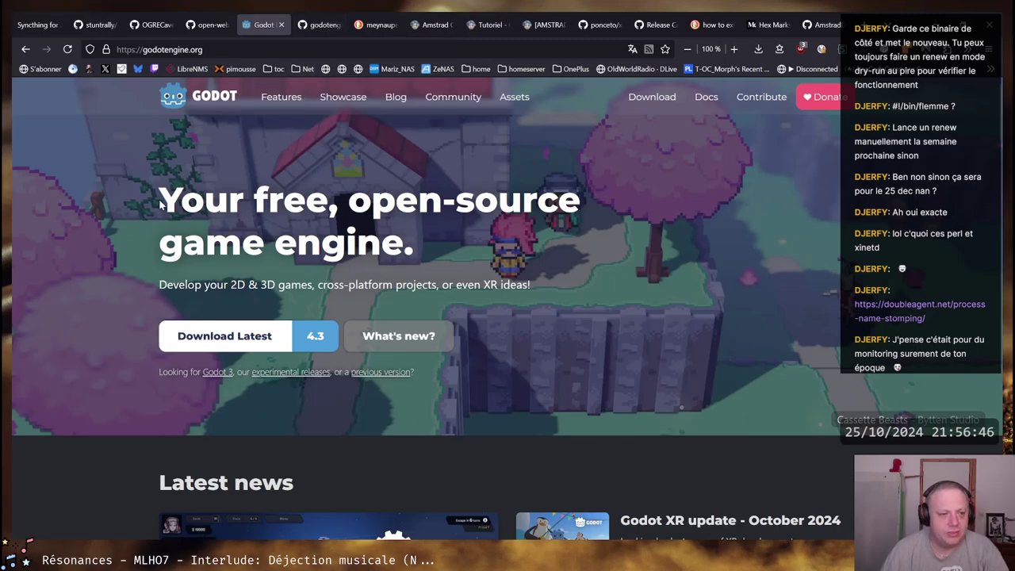
pyautogui.moveTo(161, 205)
pyautogui.mouseDown()
pyautogui.moveTo(462, 177)
pyautogui.moveTo(591, 198)
pyautogui.moveTo(171, 210)
pyautogui.mouseUp()
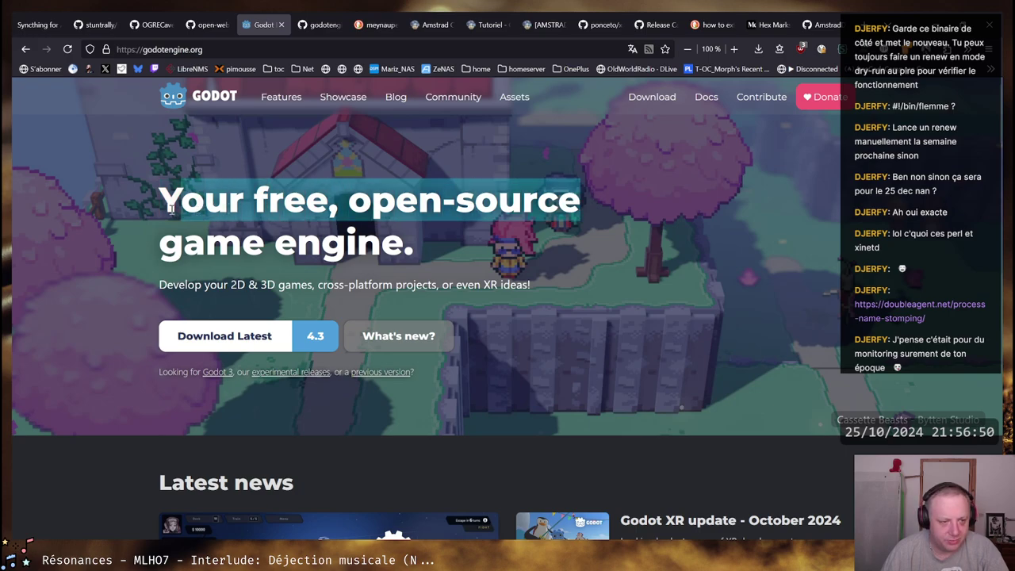
pyautogui.click(171, 210)
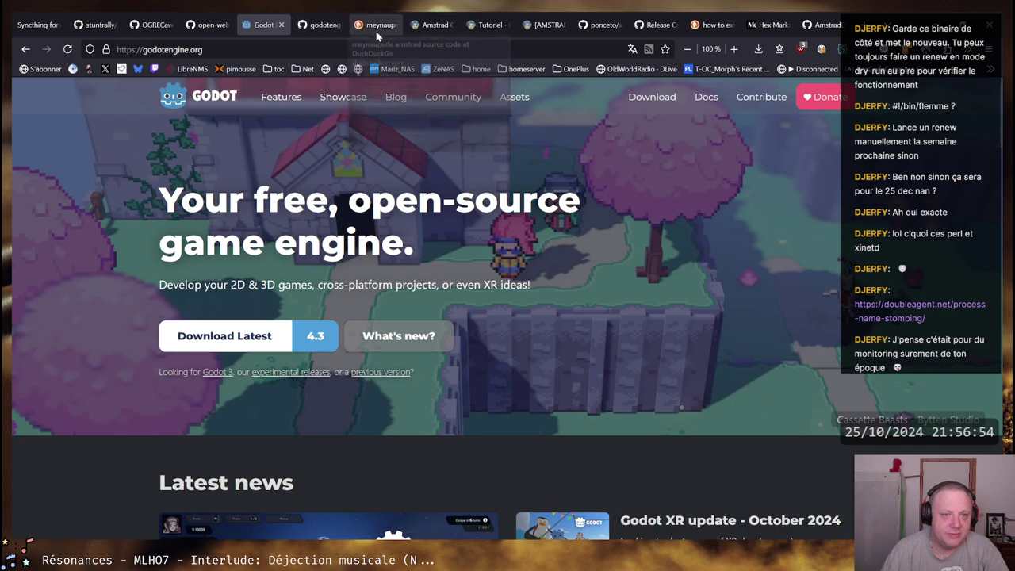
pyautogui.moveTo(416, 18)
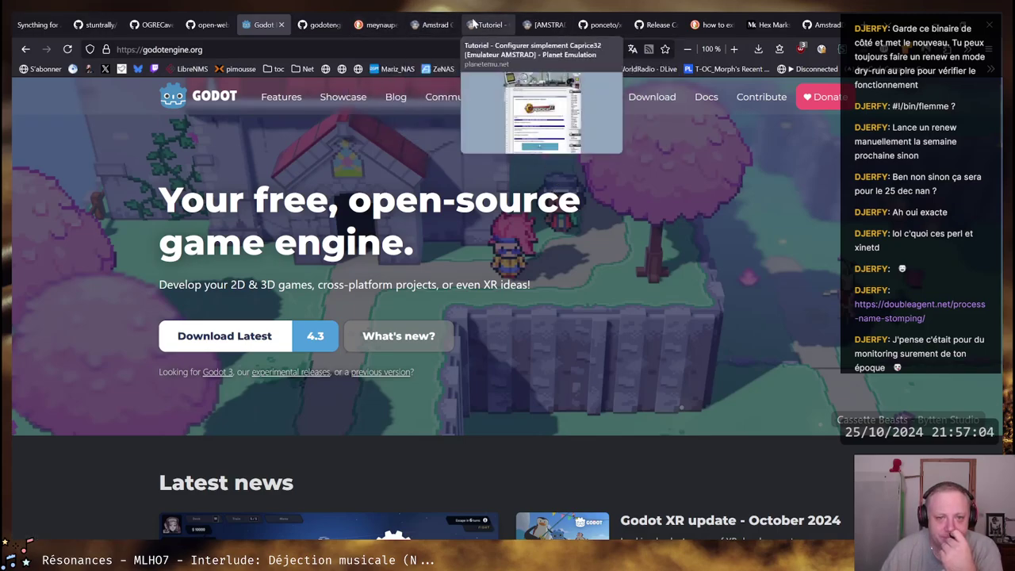
# From the AMSTRAD CPC Meynaupede thread, open the Planetemu review and read it to 'En conclusion'
pyautogui.click(537, 25)
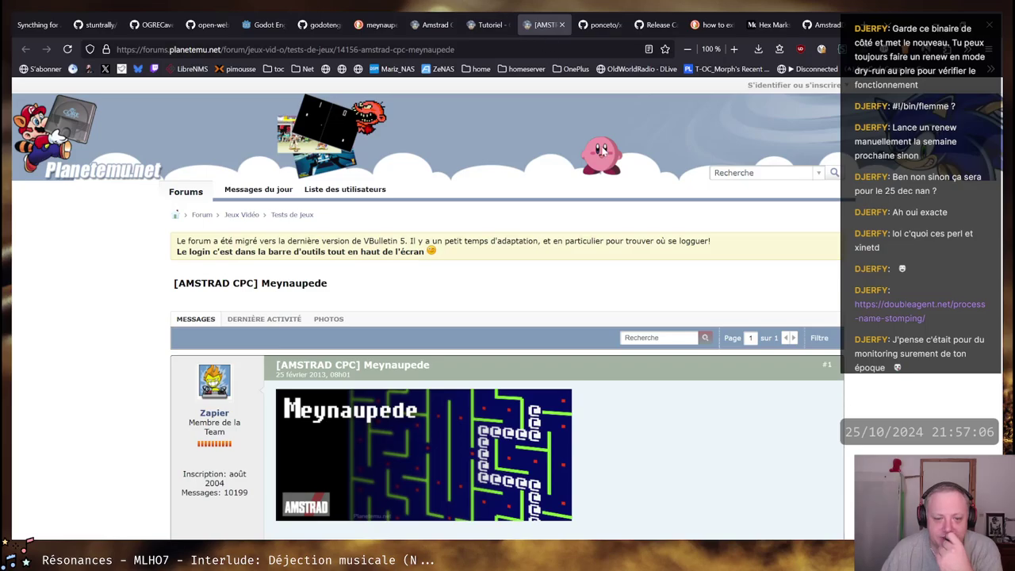
pyautogui.scroll(-10, 633, 235)
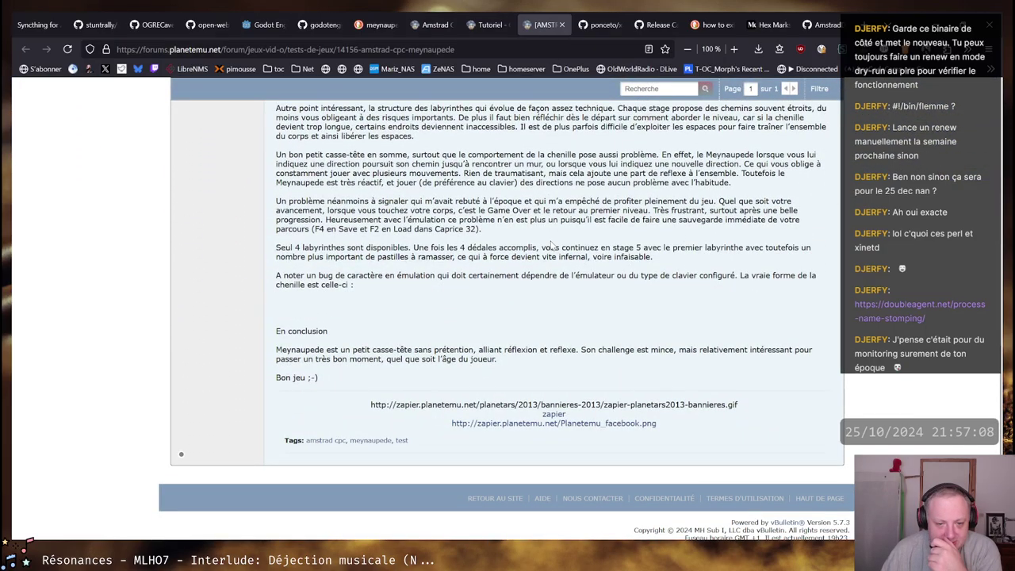
pyautogui.scroll(5, 409, 173)
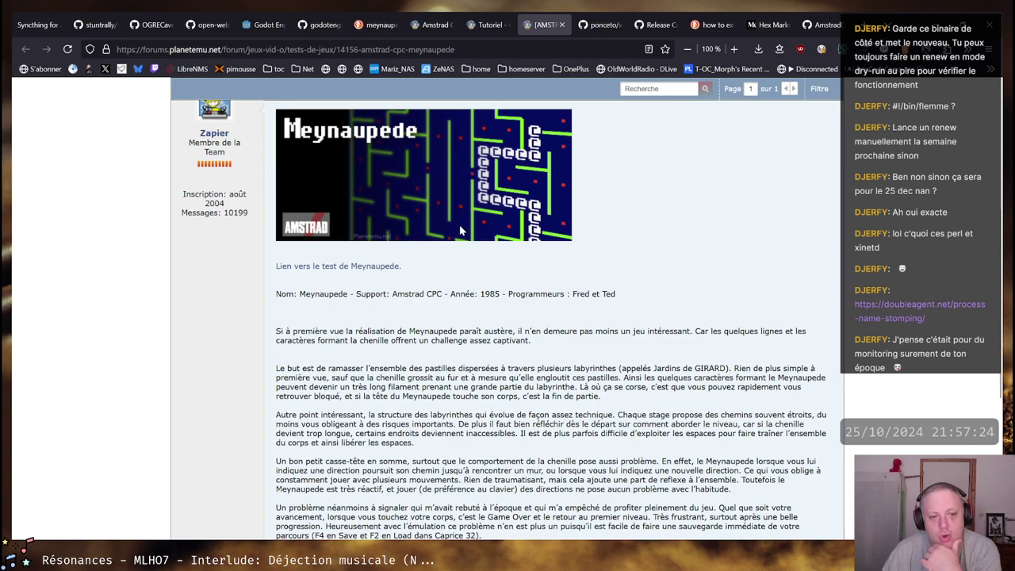
pyautogui.click(389, 266)
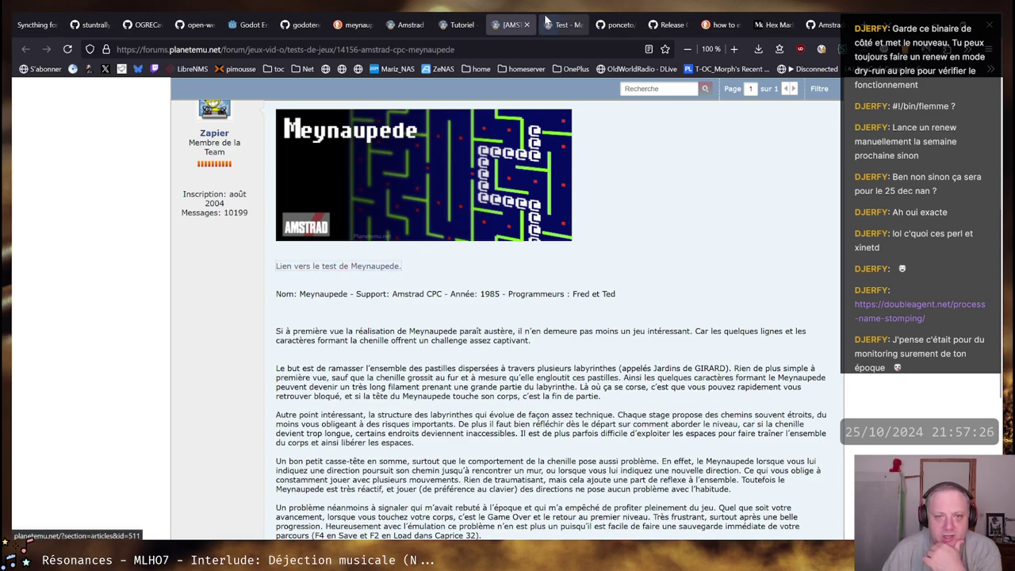
pyautogui.scroll(-7, 438, 302)
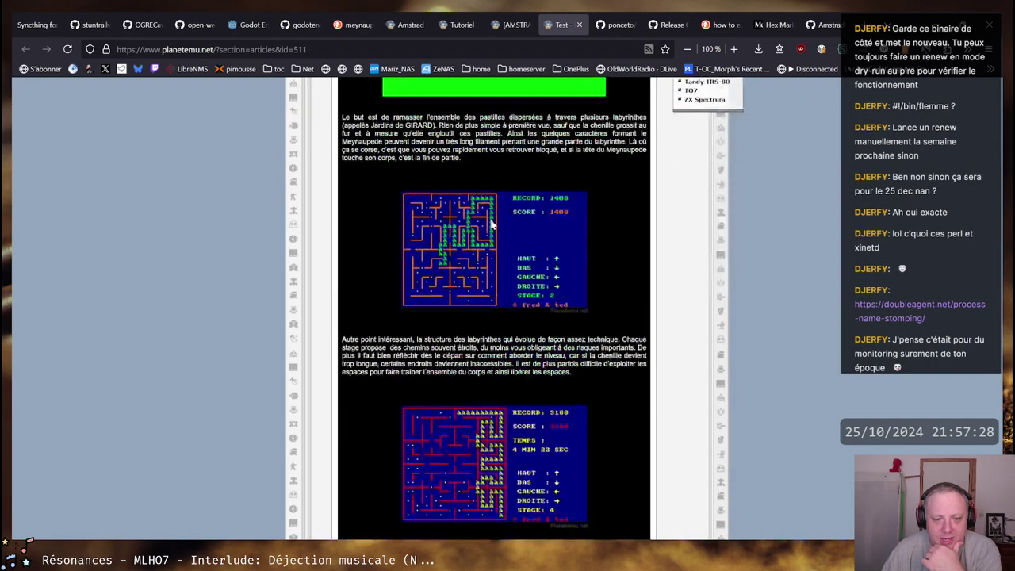
pyautogui.scroll(-1, 470, 233)
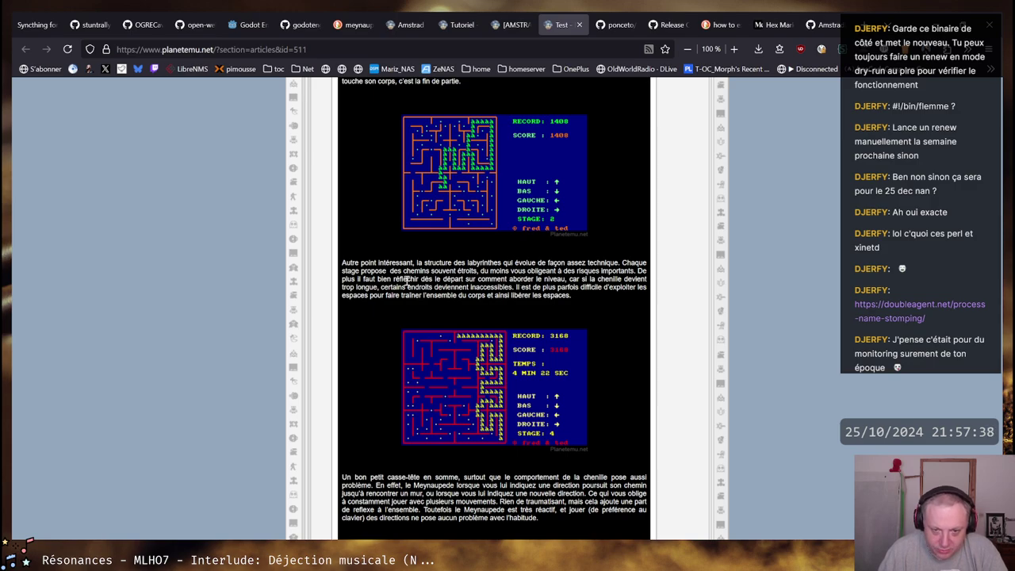
pyautogui.scroll(5, 372, 261)
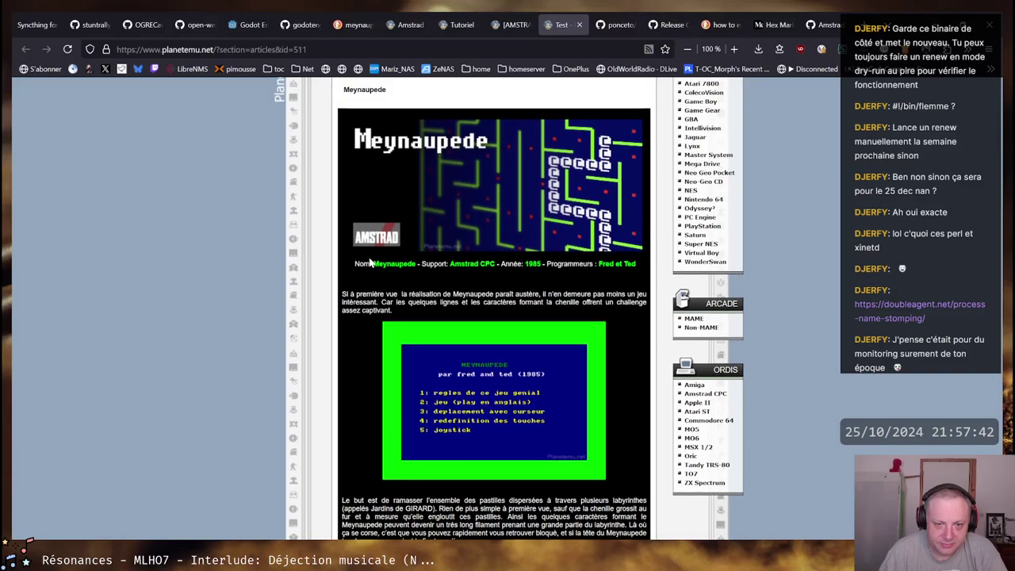
pyautogui.scroll(-3, 368, 262)
pyautogui.scroll(-3, 365, 271)
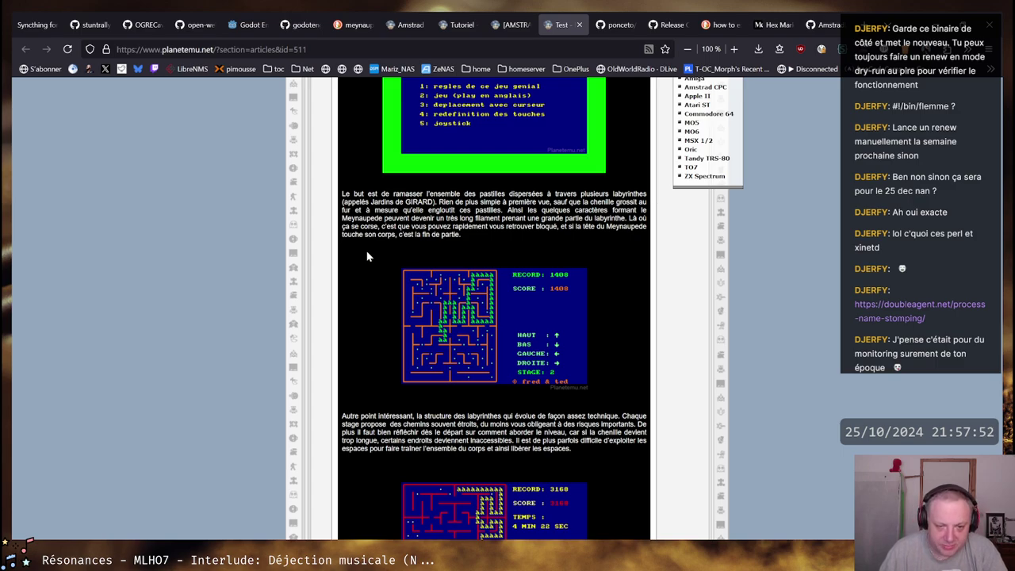
pyautogui.scroll(-8, 366, 252)
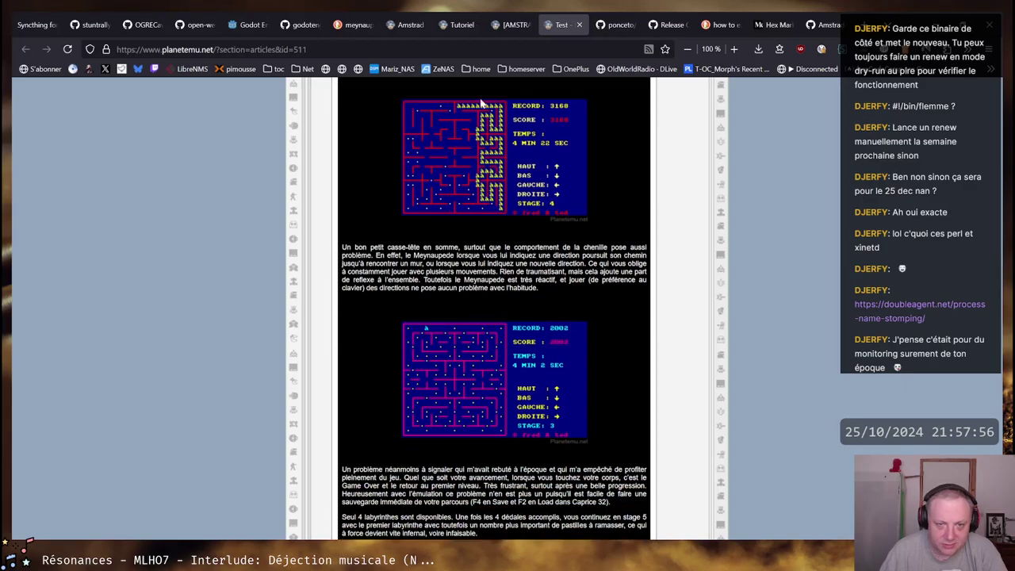
pyautogui.scroll(-10, 505, 117)
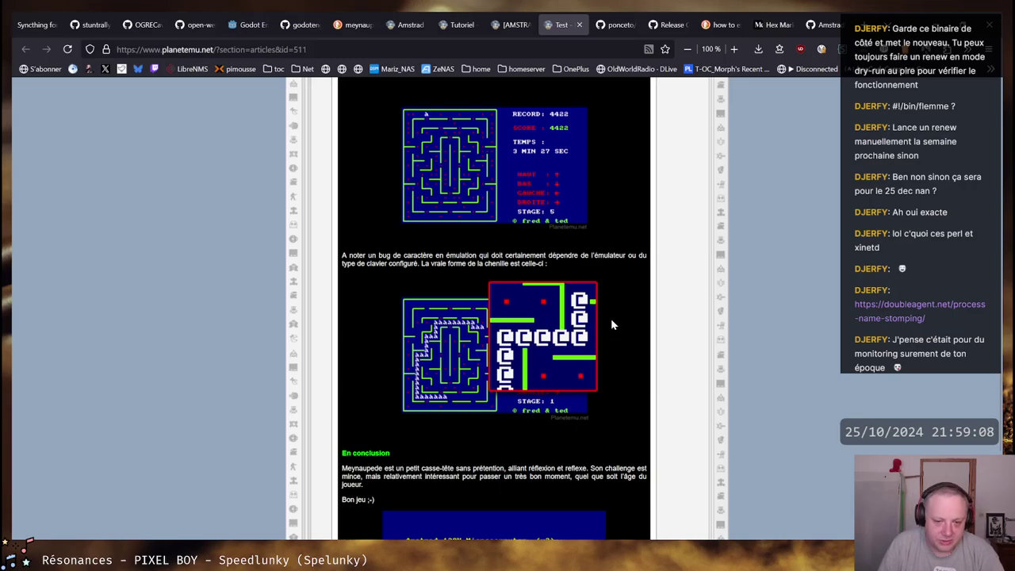
# Scroll to the review's bottom for the download and Caprice32 links, then back up to its title
pyautogui.scroll(-2, 612, 322)
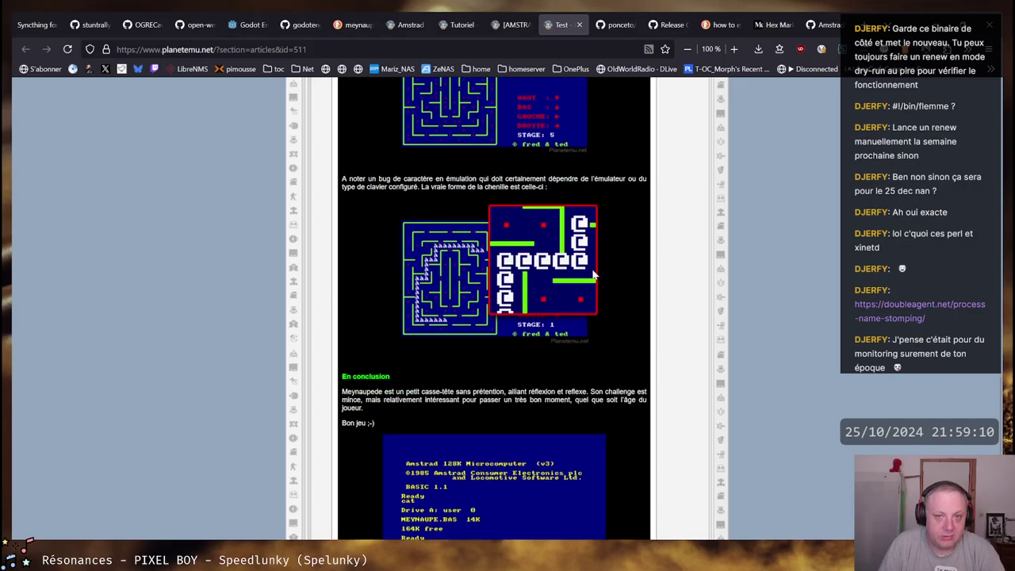
pyautogui.scroll(-2, 418, 331)
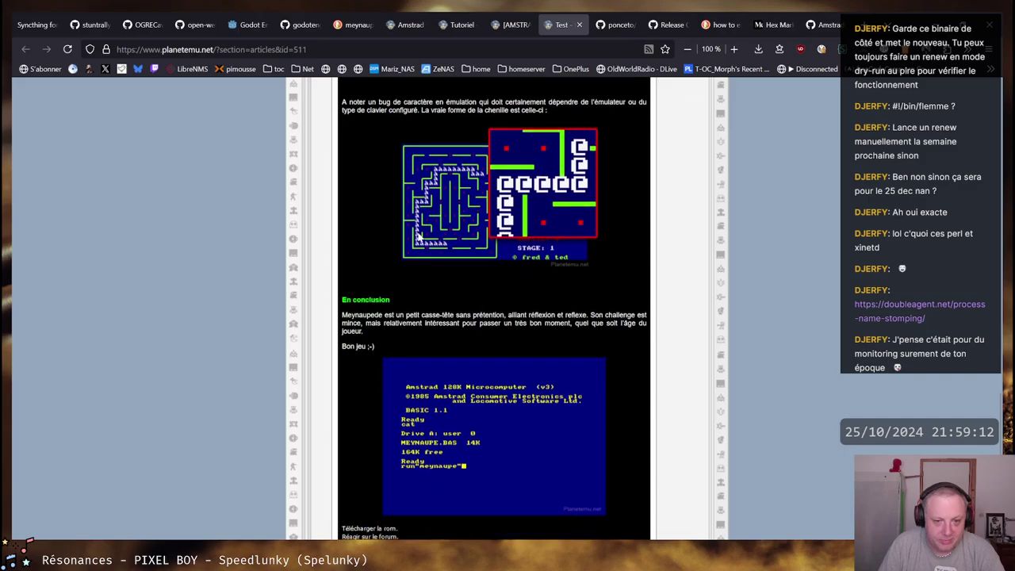
pyautogui.scroll(-2, 501, 295)
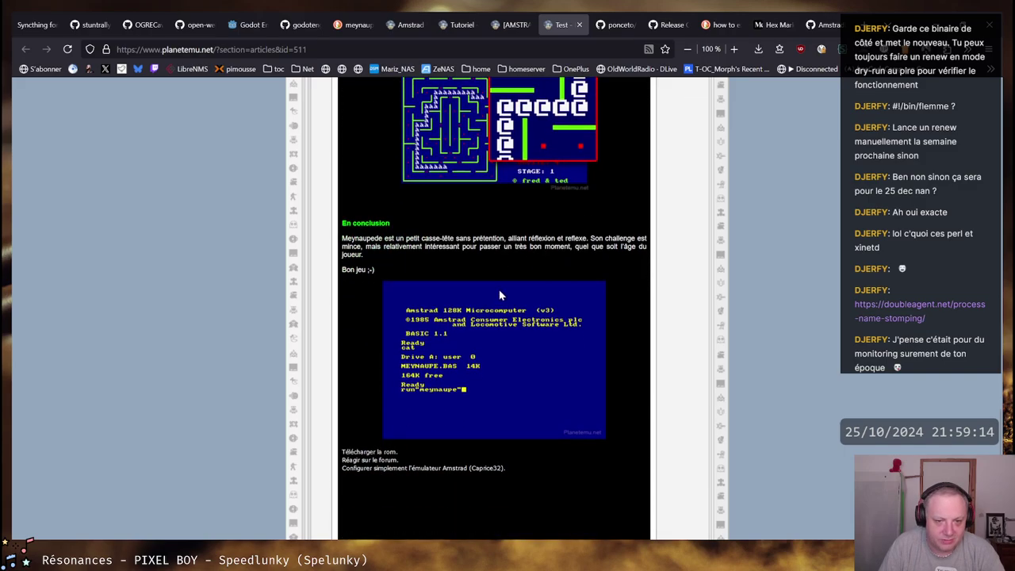
pyautogui.scroll(-4, 620, 248)
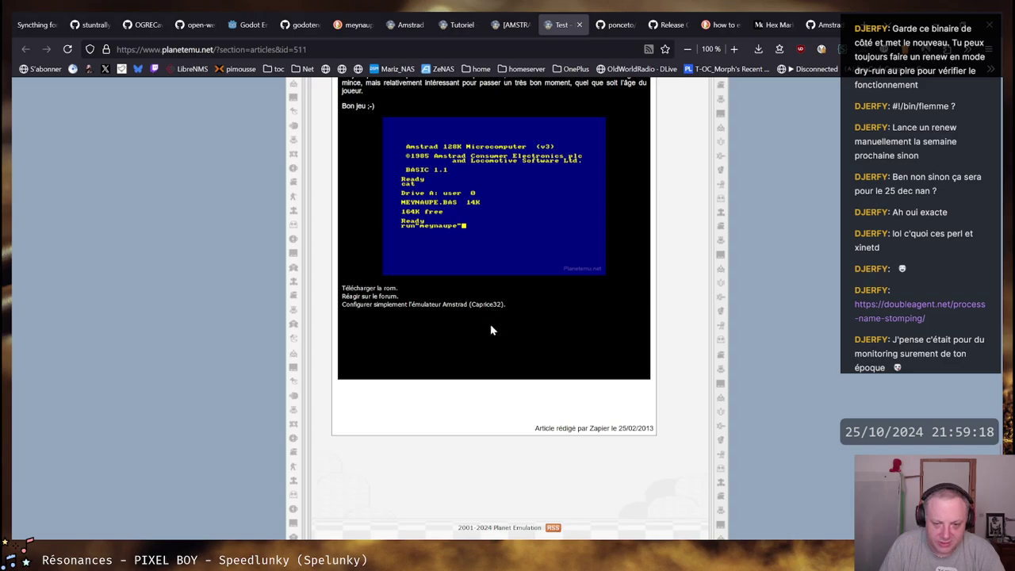
pyautogui.scroll(6, 476, 331)
pyautogui.scroll(10, 476, 333)
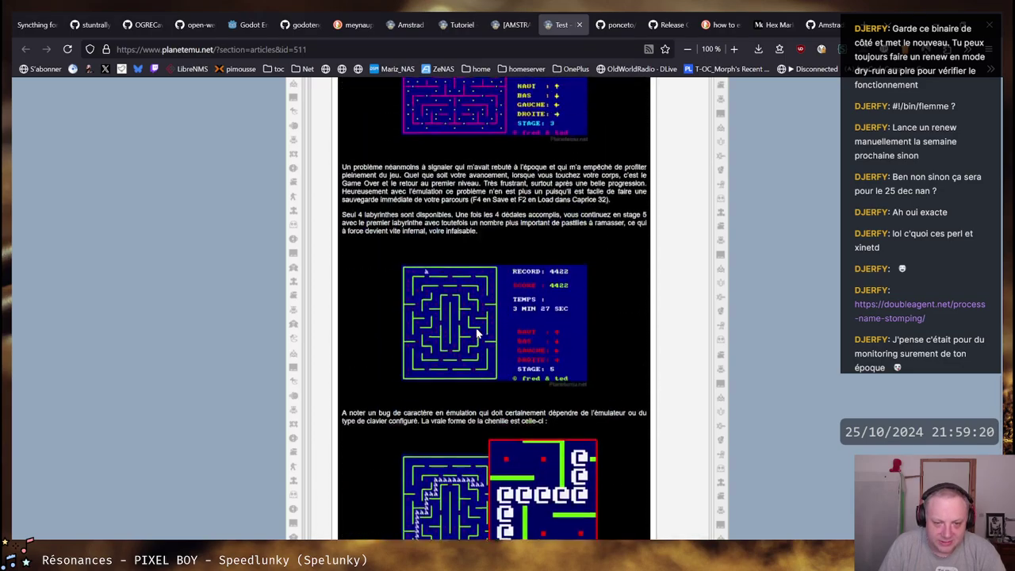
pyautogui.scroll(8, 494, 325)
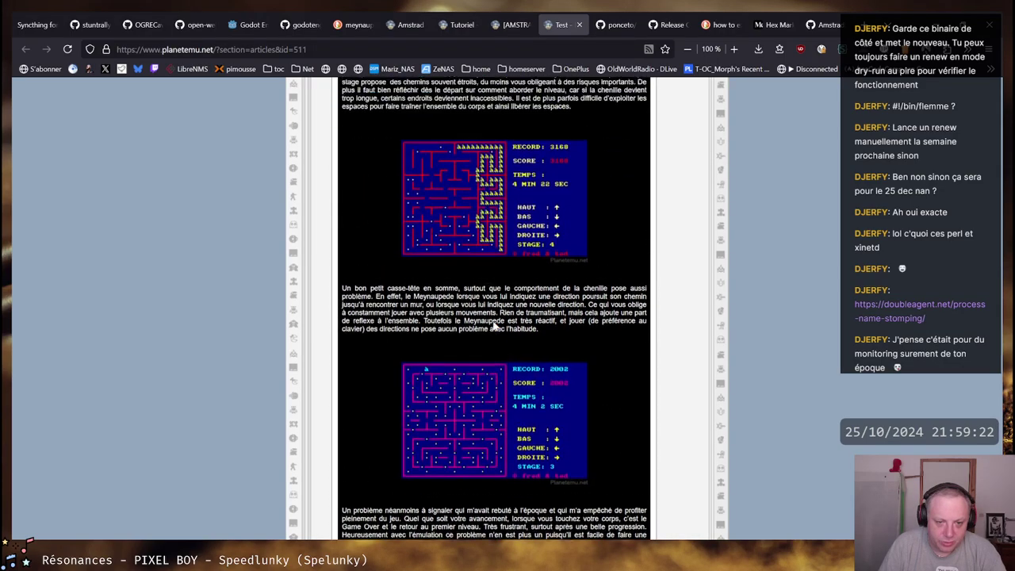
pyautogui.scroll(3, 494, 326)
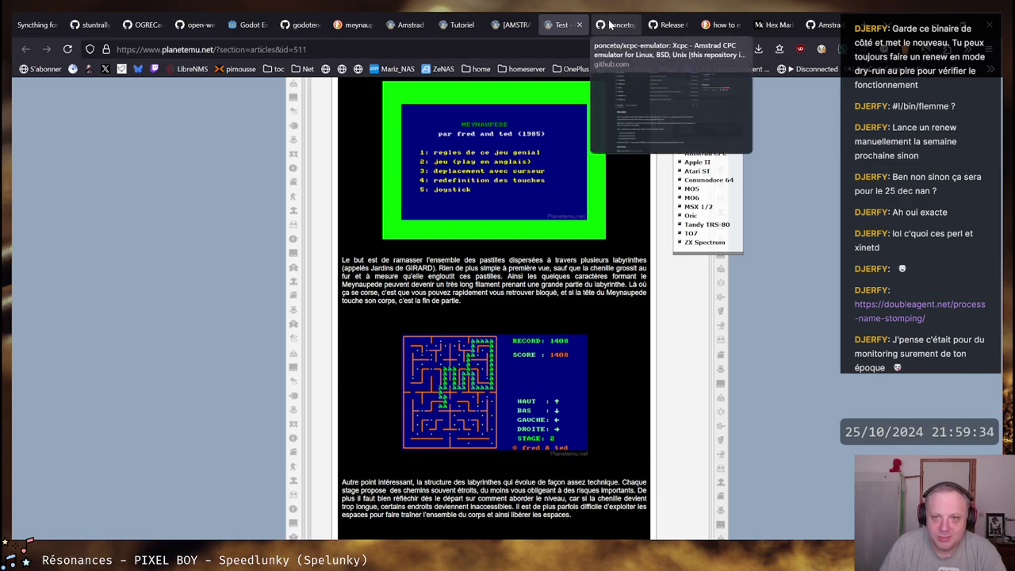
pyautogui.scroll(2, 538, 328)
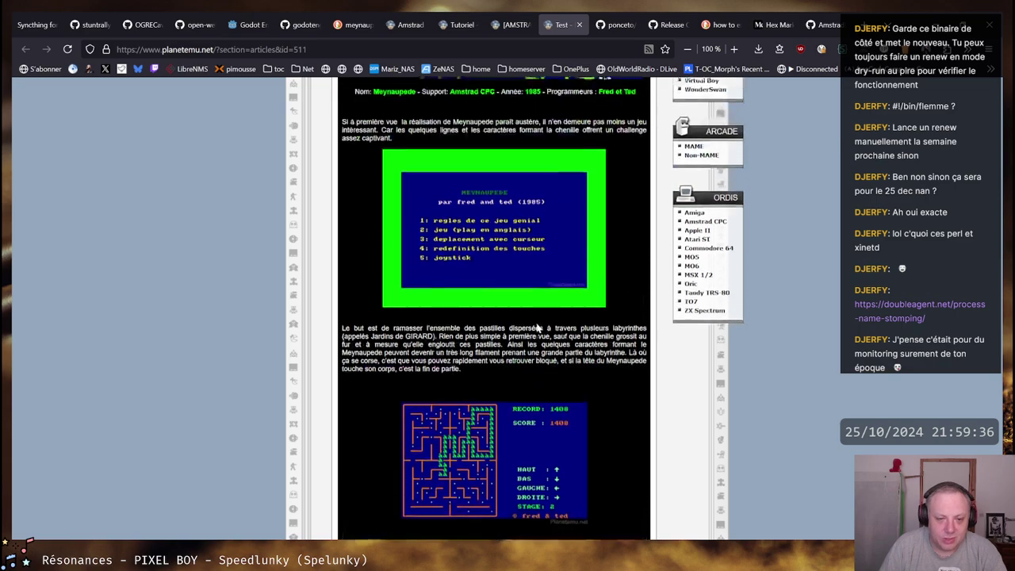
pyautogui.scroll(2, 538, 328)
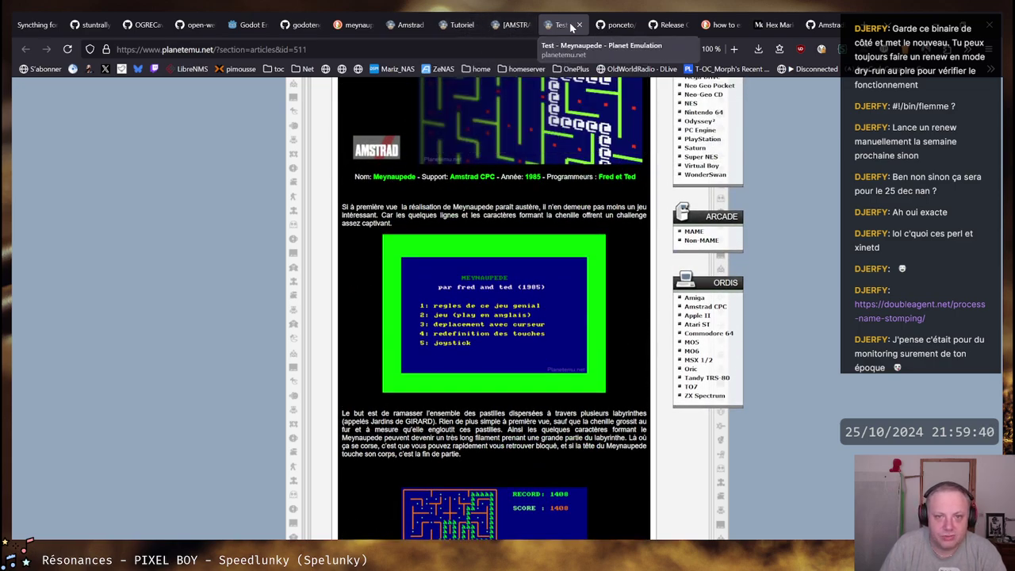
pyautogui.scroll(6, 505, 269)
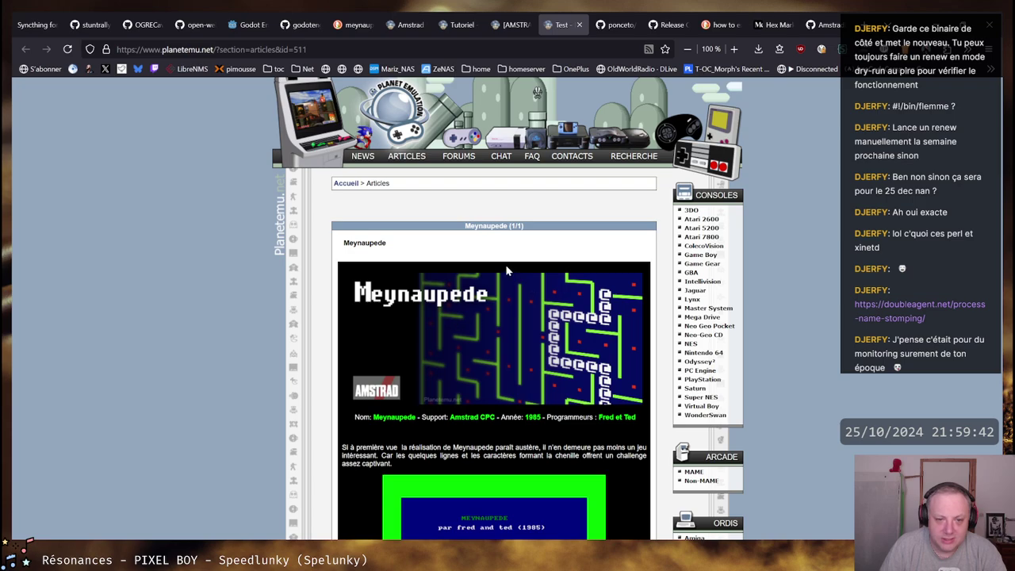
pyautogui.scroll(-4, 505, 270)
pyautogui.scroll(-2, 505, 270)
pyautogui.scroll(3, 476, 268)
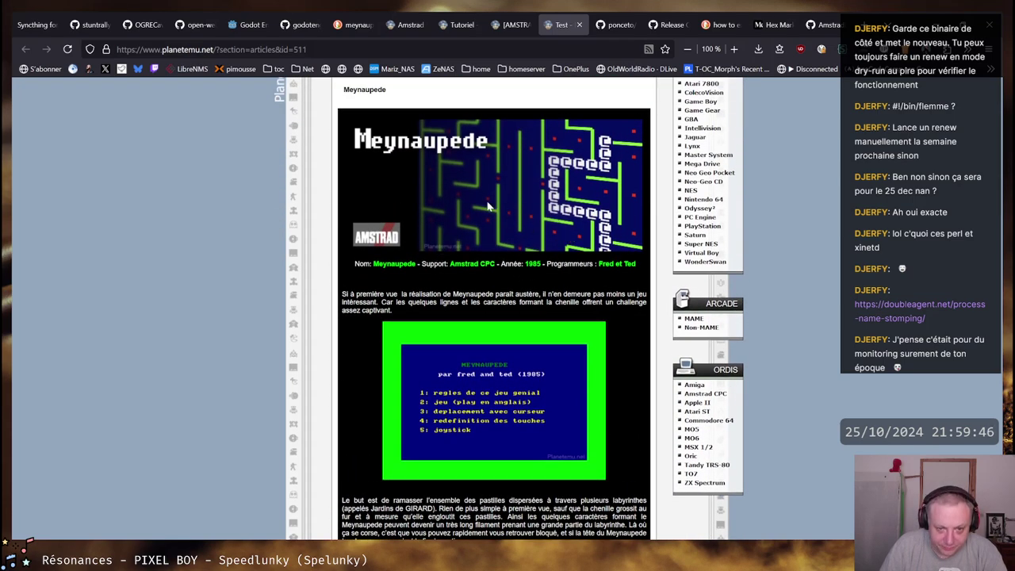
pyautogui.scroll(2, 489, 205)
# Bring Sublime Text's Meynaupede disk image hex view window back to the front
pyautogui.moveTo(259, 565)
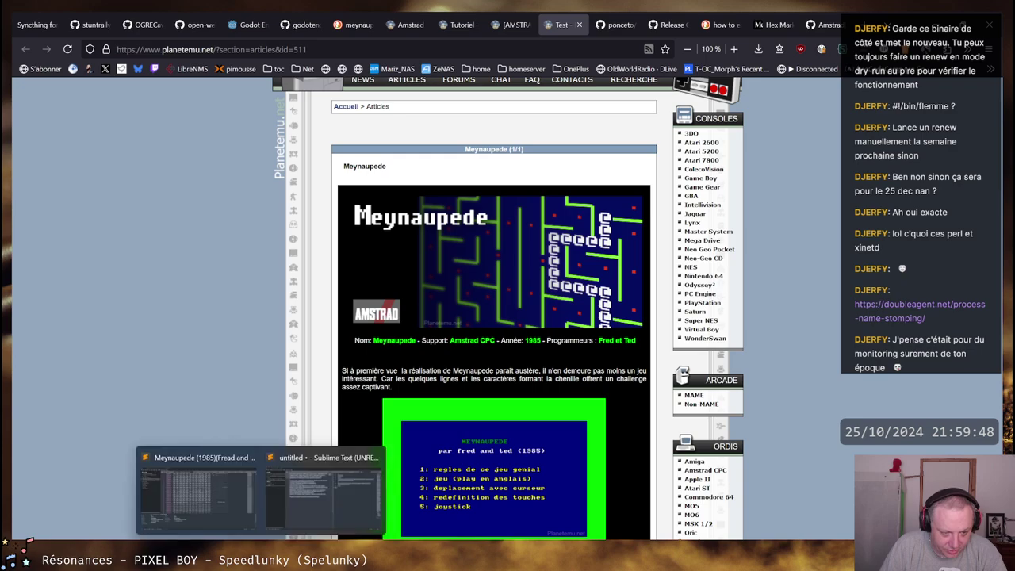
pyautogui.click(198, 486)
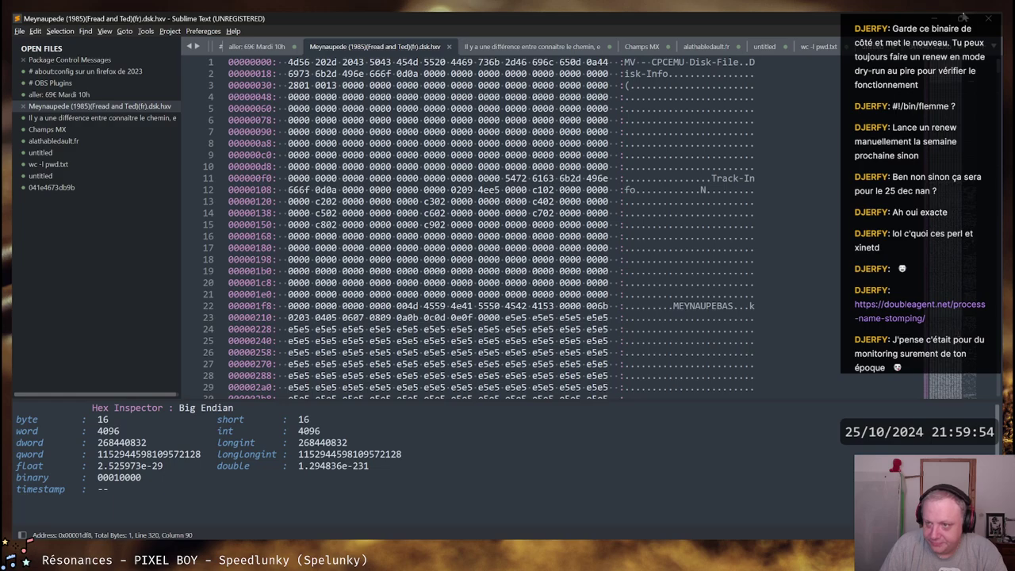
pyautogui.scroll(-5, 476, 222)
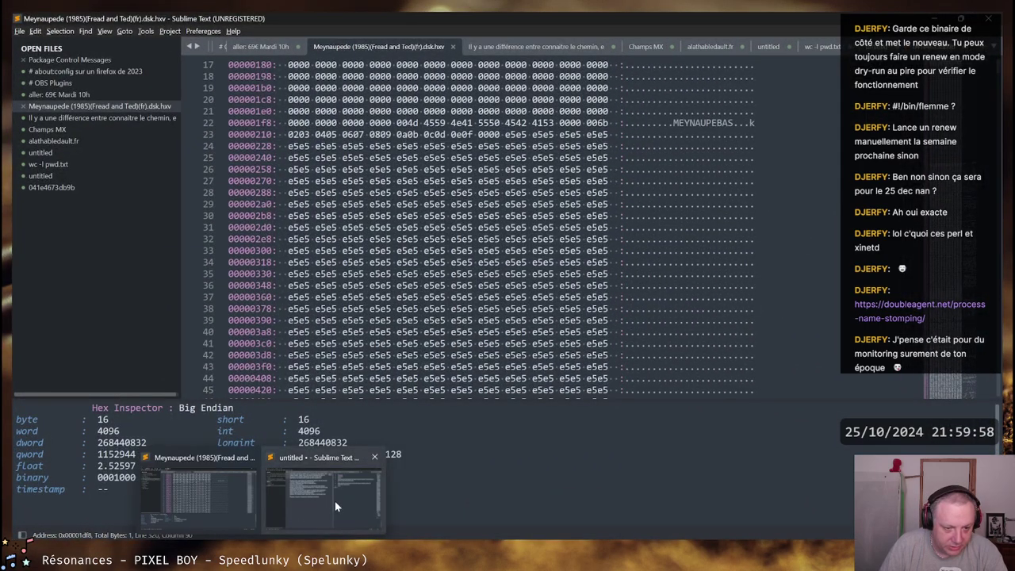
pyautogui.click(335, 501)
pyautogui.hotkey('alt', 'Tab')
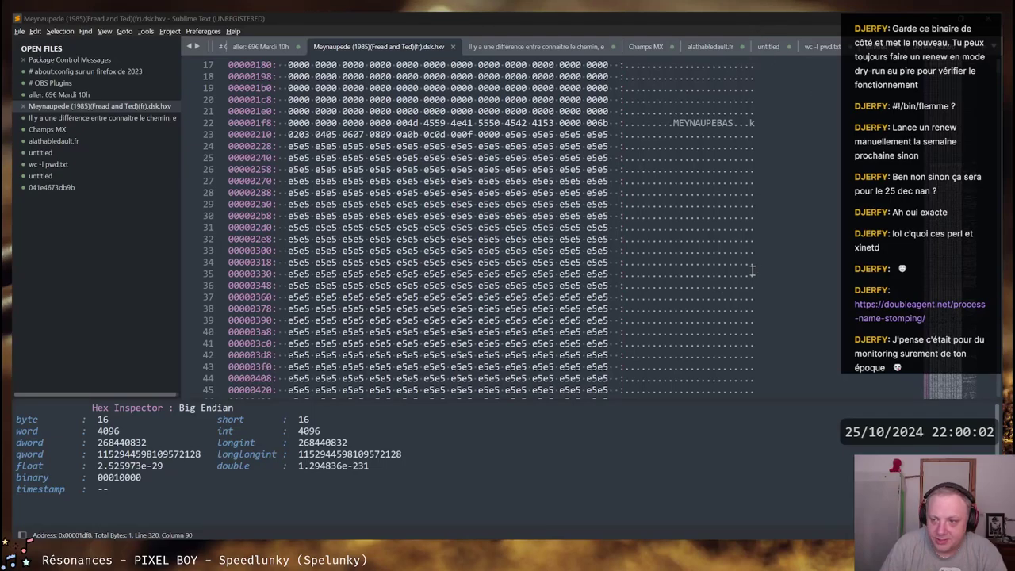
# Exit Sublime Text through the File menu and relaunch it with subl
pyautogui.click(20, 32)
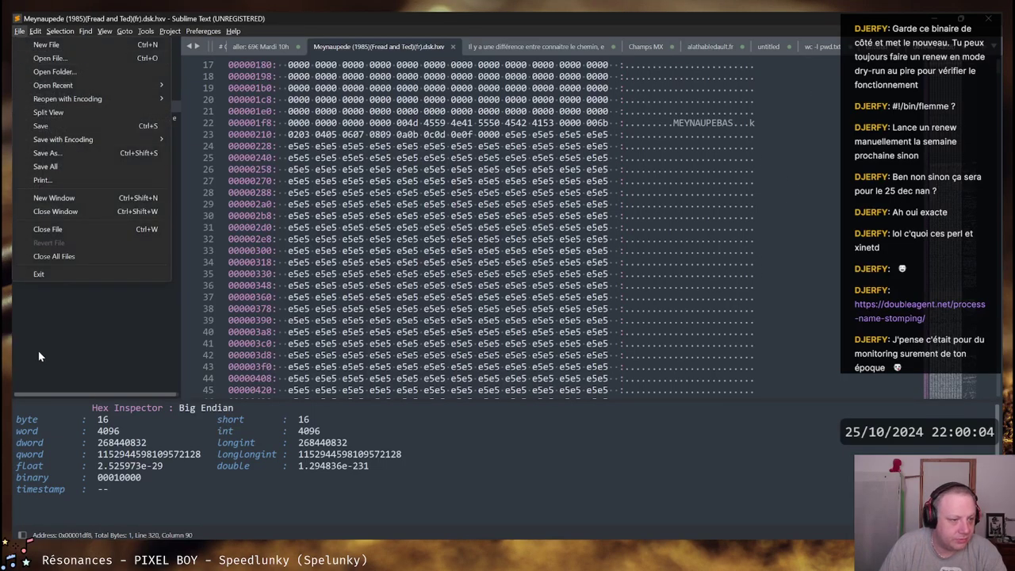
pyautogui.click(38, 273)
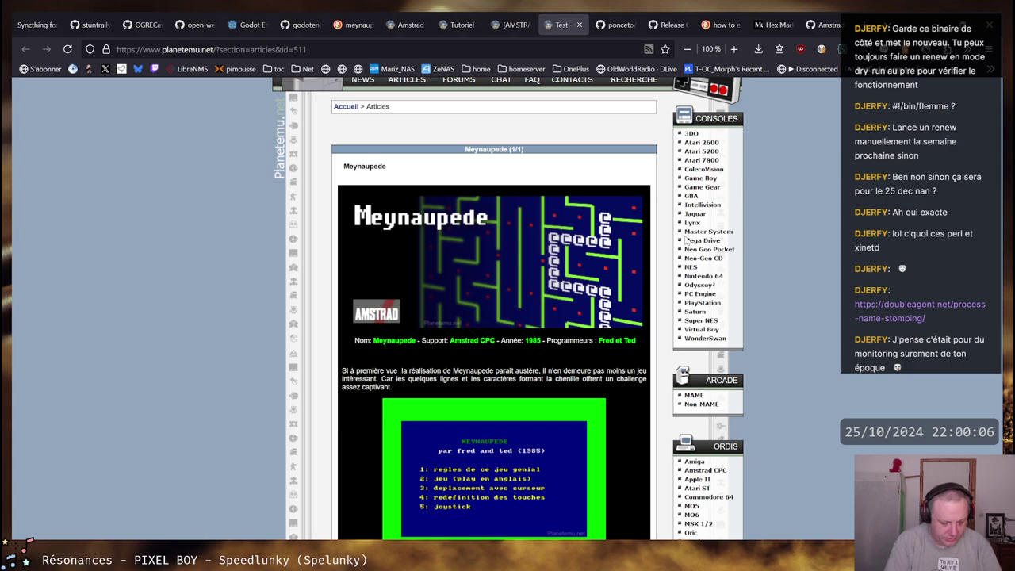
pyautogui.press('super')
pyautogui.write('subl')
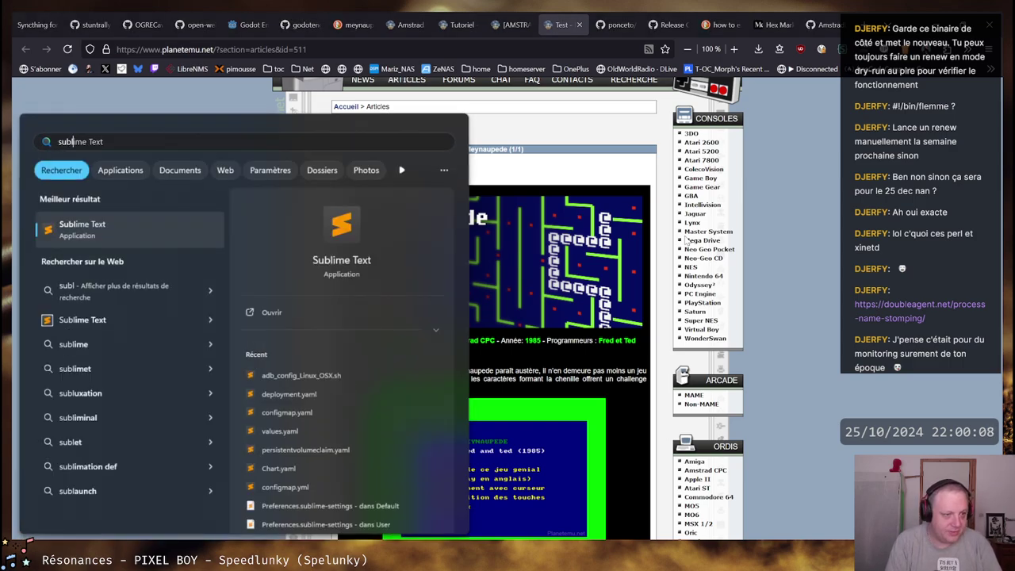
pyautogui.press('Return')
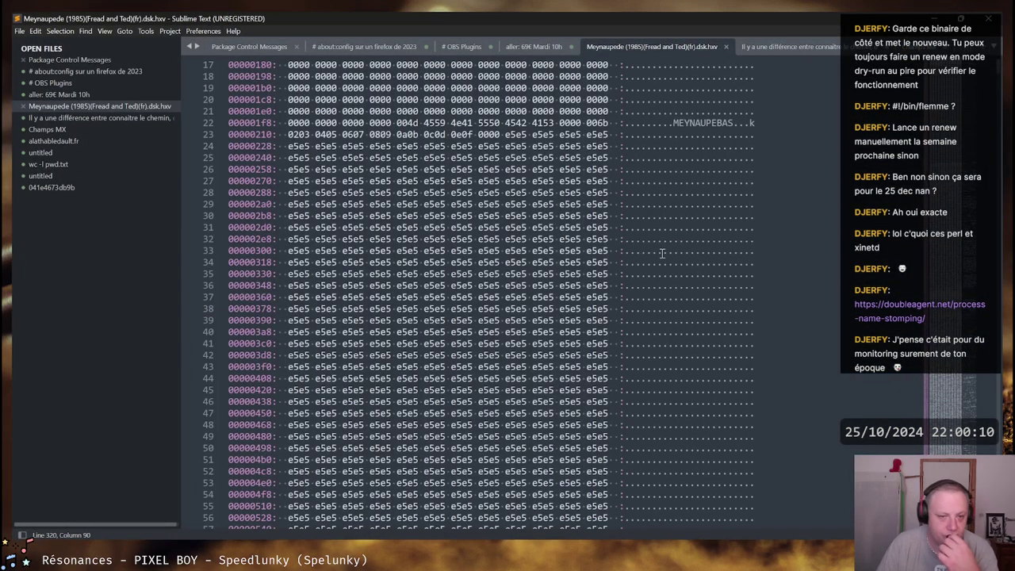
# Drag the minimap to line 1 of the .dsk.hxv dump, showing the MV - CPCEMU Disk-File header
pyautogui.scroll(5, 963, 83)
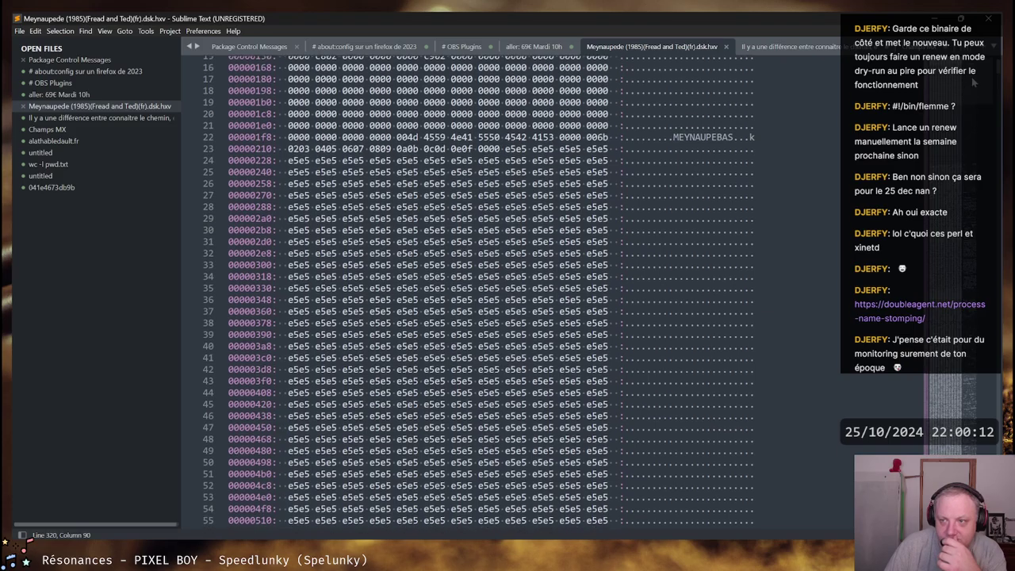
pyautogui.scroll(-20, 964, 82)
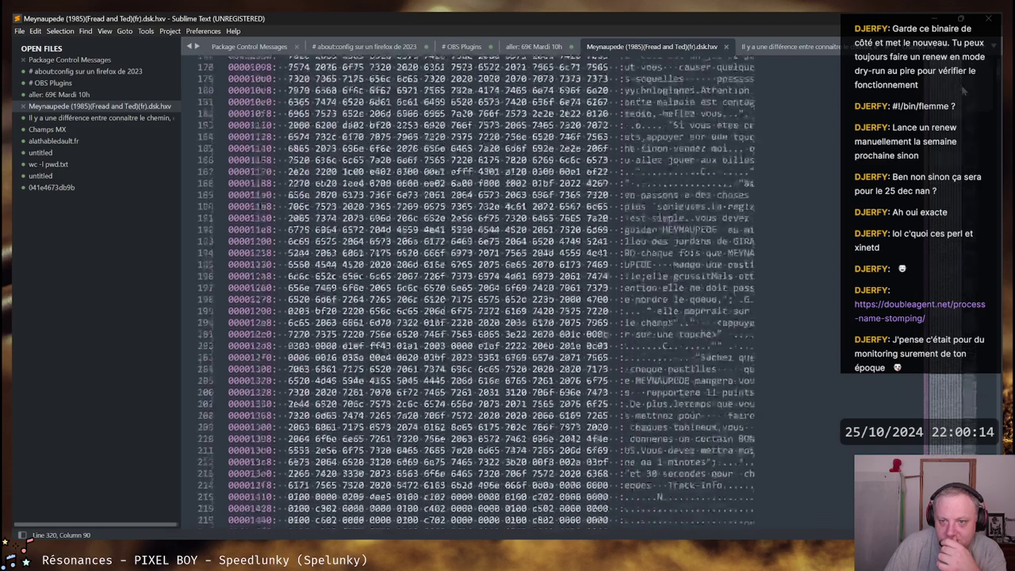
pyautogui.scroll(13, 724, 141)
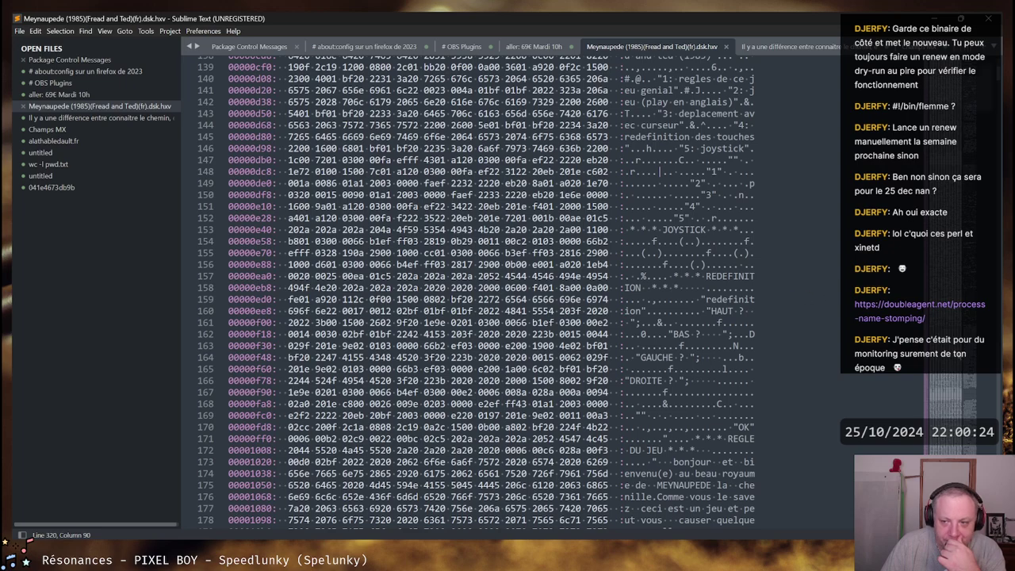
pyautogui.click(965, 81)
pyautogui.scroll(14, 964, 80)
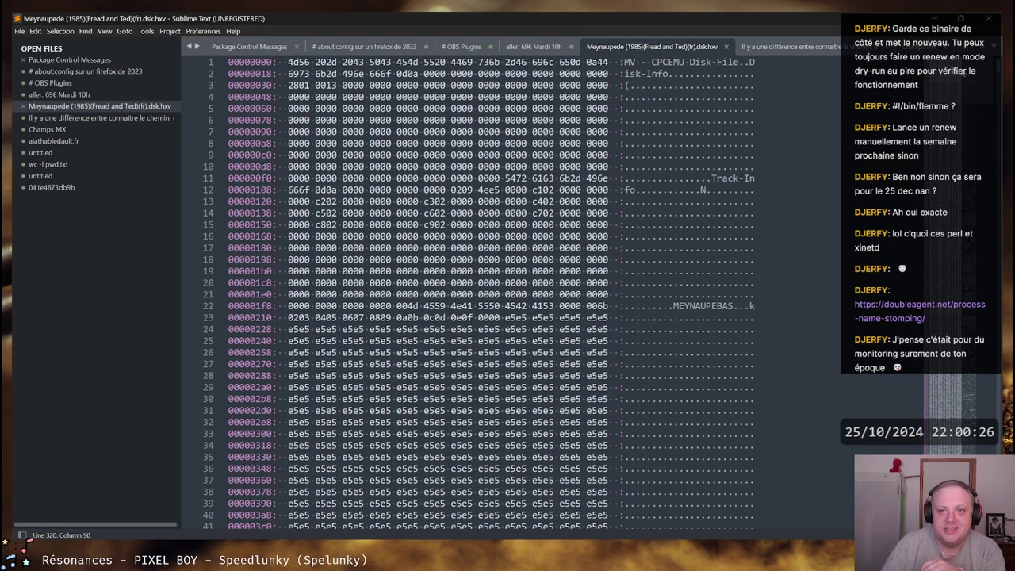
pyautogui.scroll(-5, 966, 74)
pyautogui.scroll(5, 968, 71)
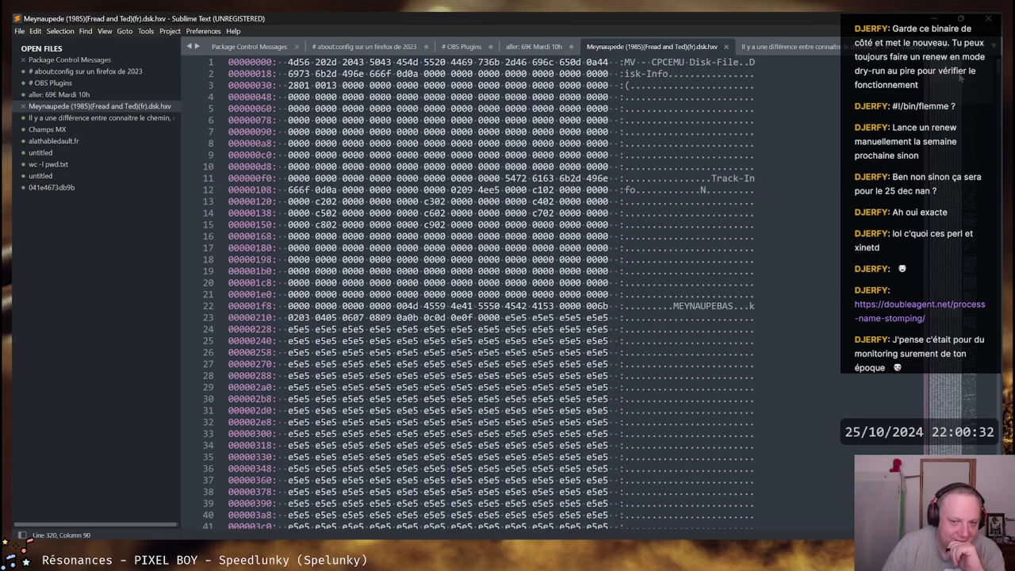
pyautogui.scroll(-15, 962, 77)
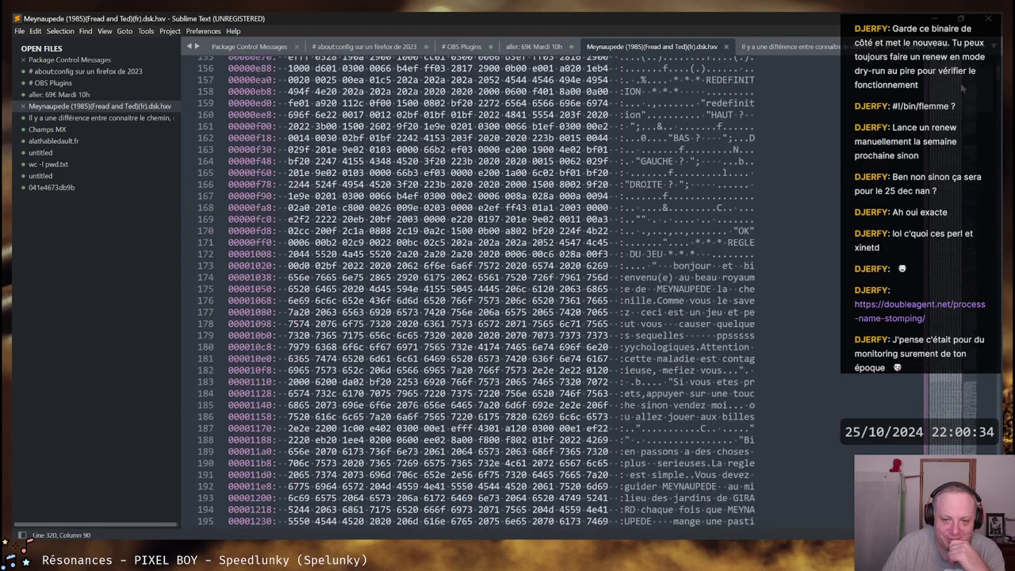
pyautogui.scroll(-20, 962, 89)
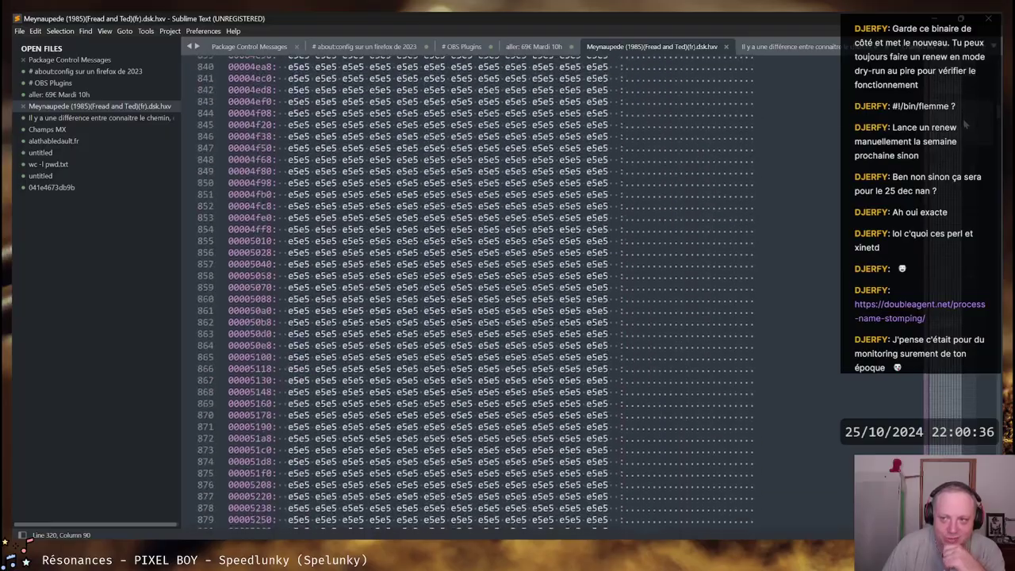
pyautogui.moveTo(967, 123); pyautogui.dragTo(939, 518)
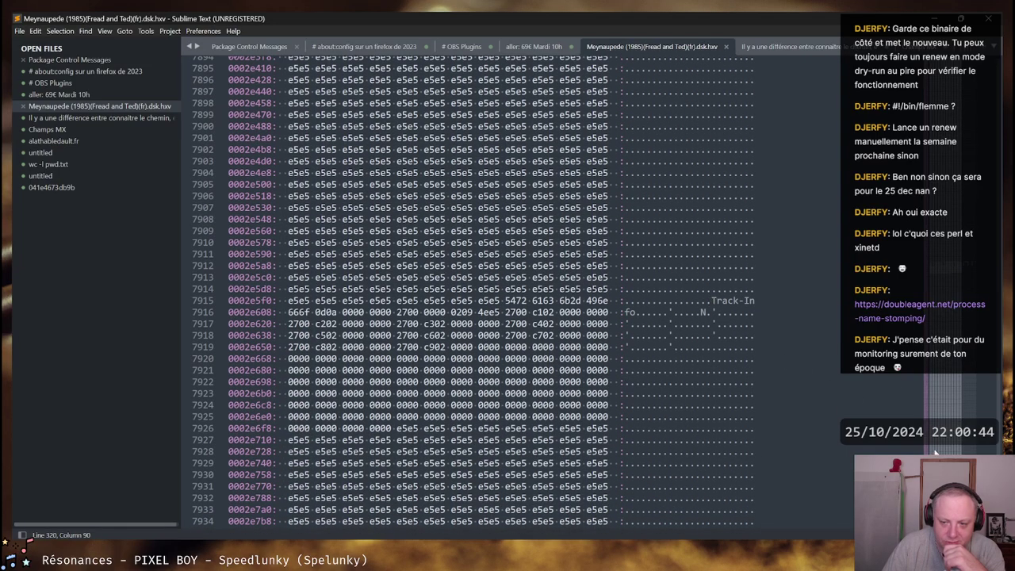
pyautogui.click(962, 258)
pyautogui.moveTo(963, 257); pyautogui.dragTo(808, 137)
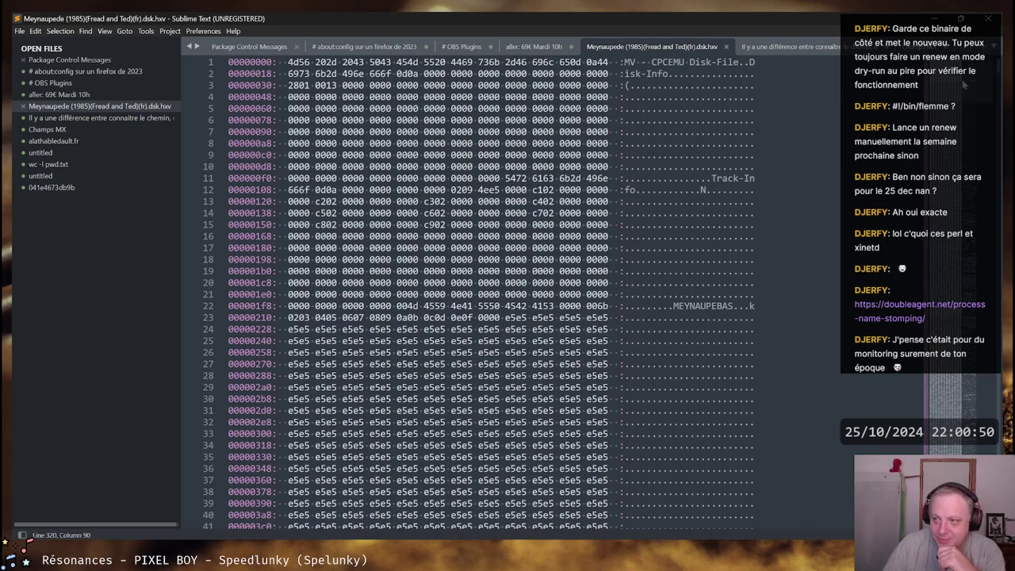
# Scroll through the hex dump's French game text strings and back up to the top
pyautogui.scroll(-20, 966, 85)
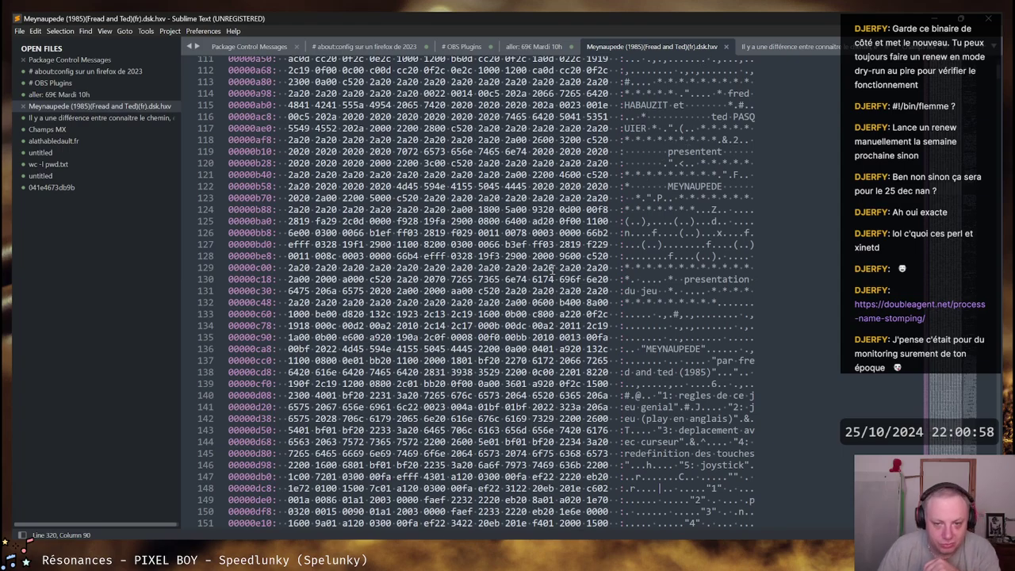
pyautogui.scroll(-10, 553, 269)
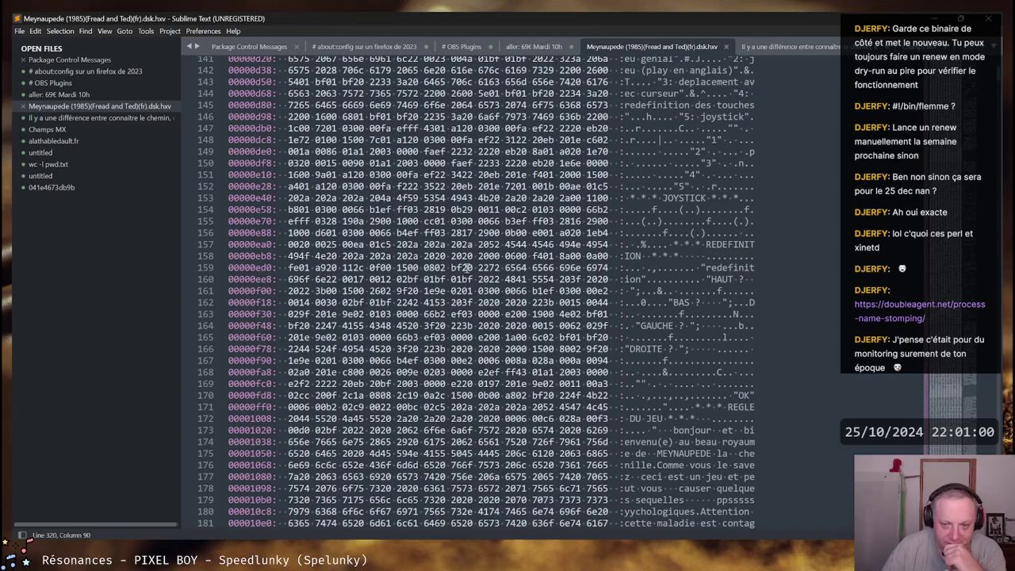
pyautogui.scroll(-15, 468, 268)
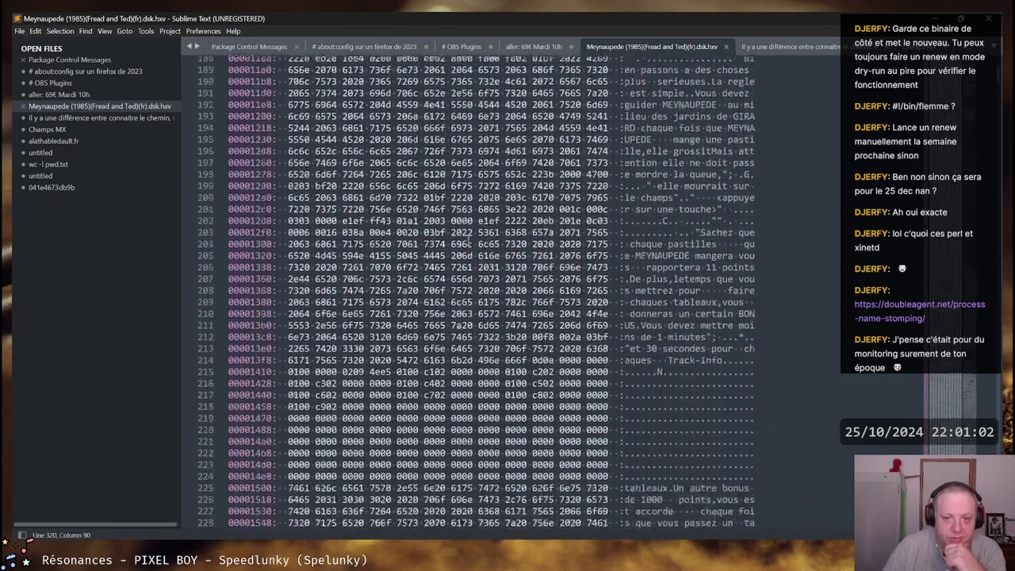
pyautogui.scroll(-4, 470, 237)
pyautogui.scroll(-1, 363, 197)
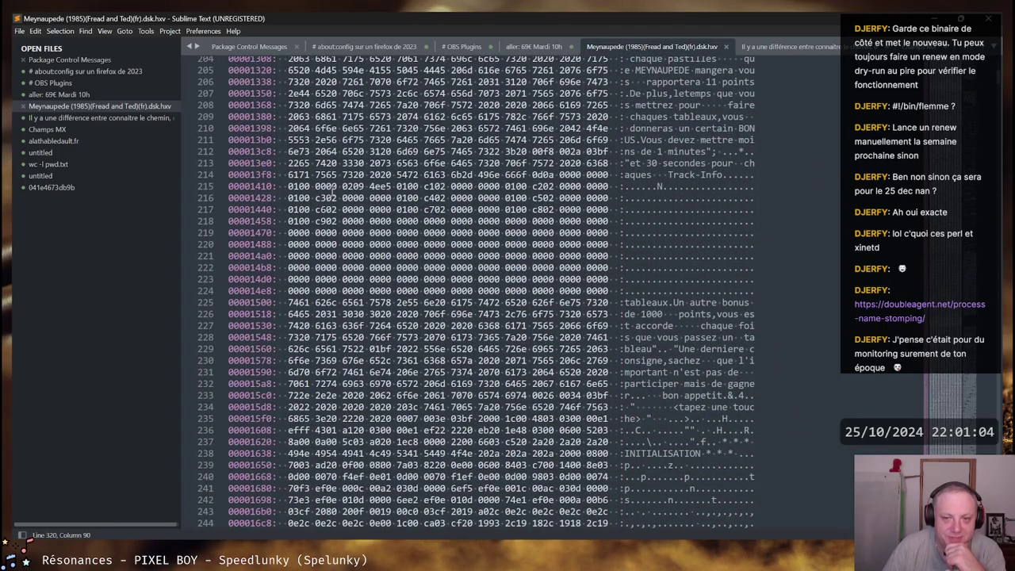
pyautogui.scroll(-5, 349, 197)
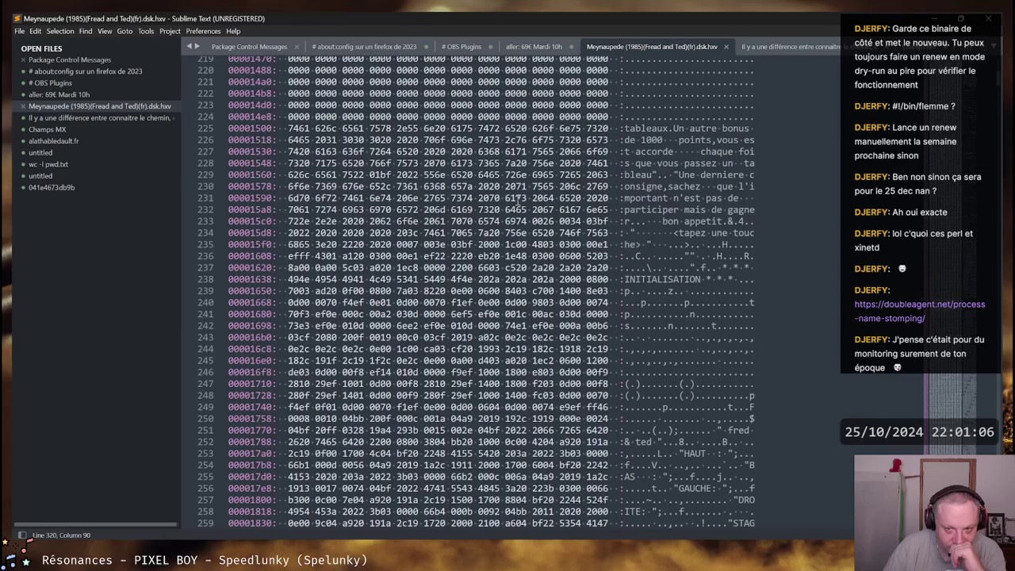
pyautogui.scroll(-10, 516, 200)
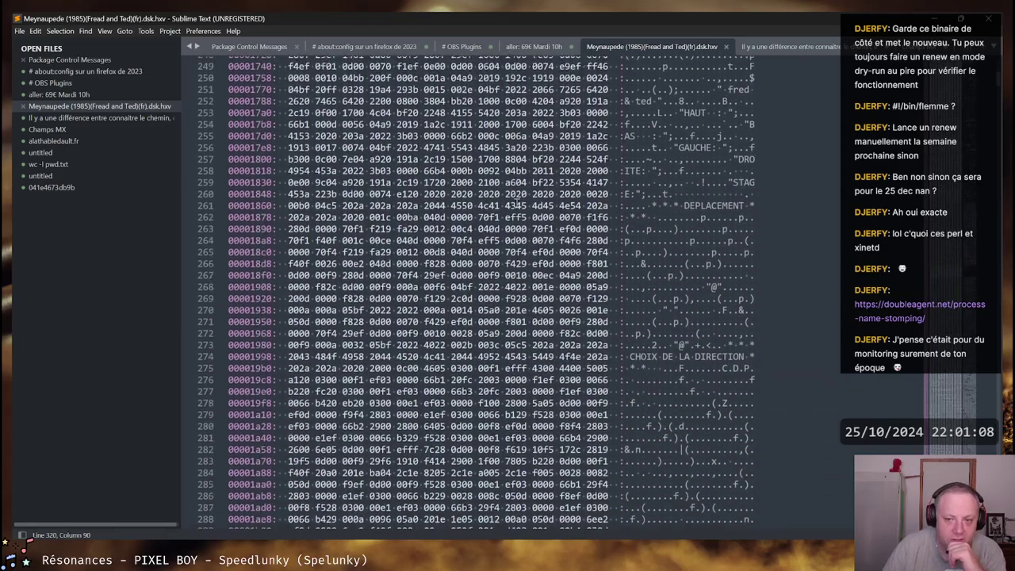
pyautogui.scroll(-15, 517, 202)
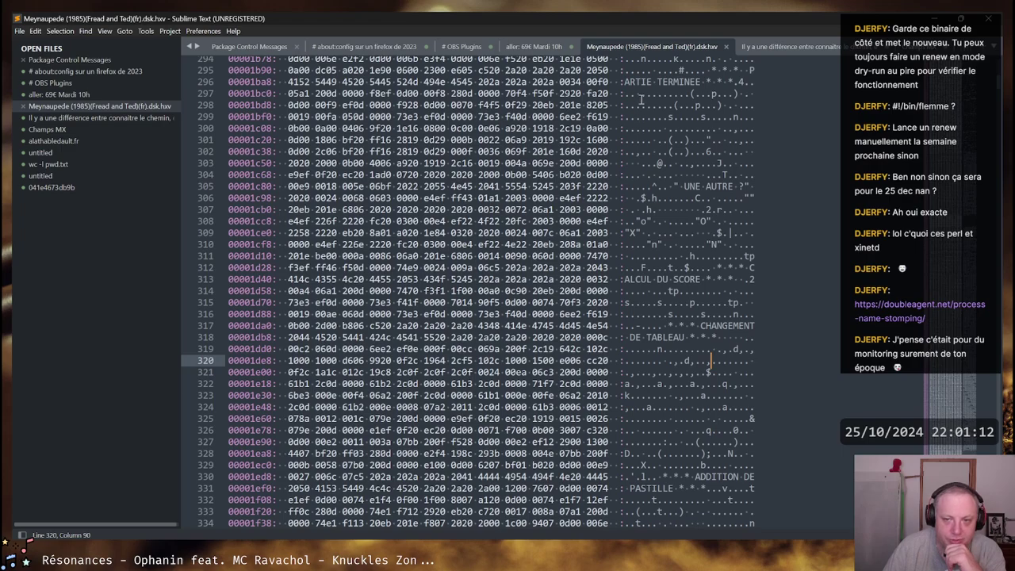
pyautogui.scroll(-7, 672, 233)
pyautogui.scroll(8, 671, 232)
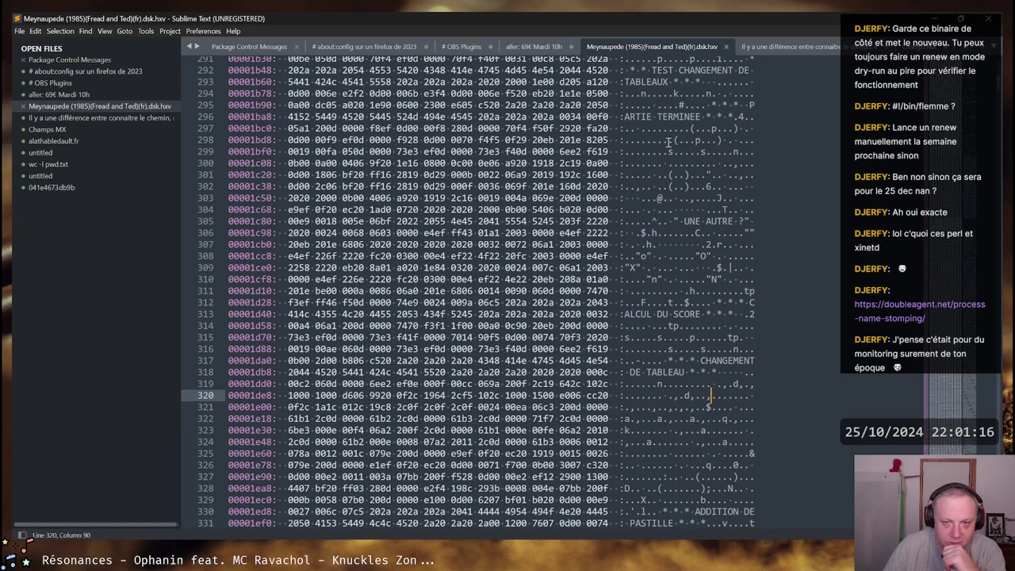
pyautogui.scroll(3, 669, 142)
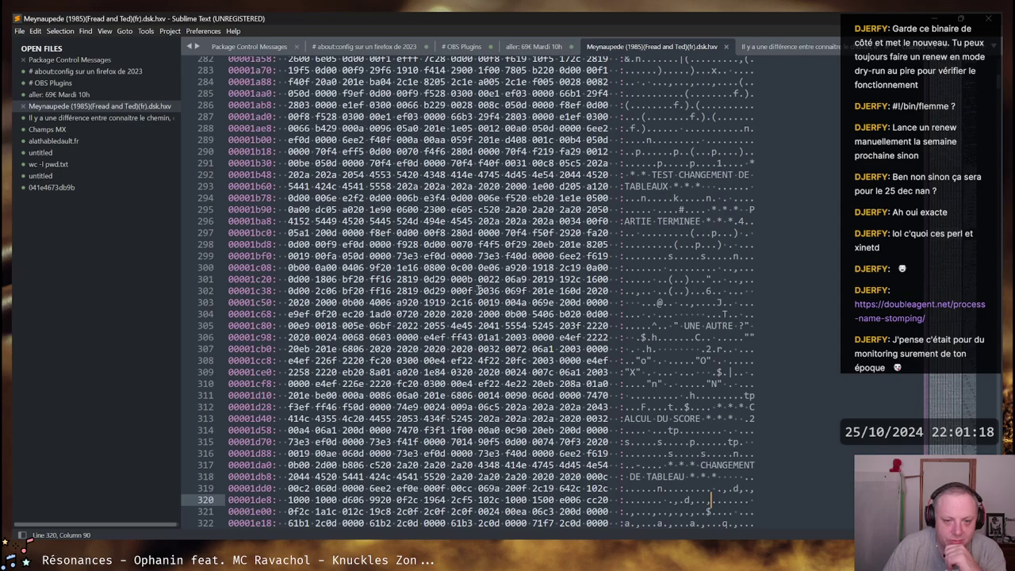
pyautogui.scroll(19, 518, 284)
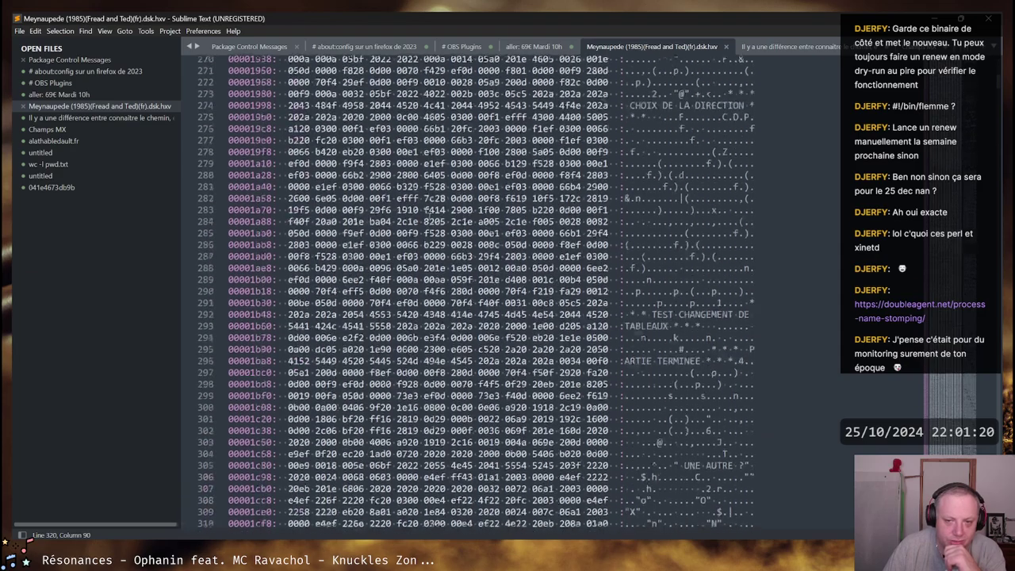
pyautogui.scroll(20, 481, 238)
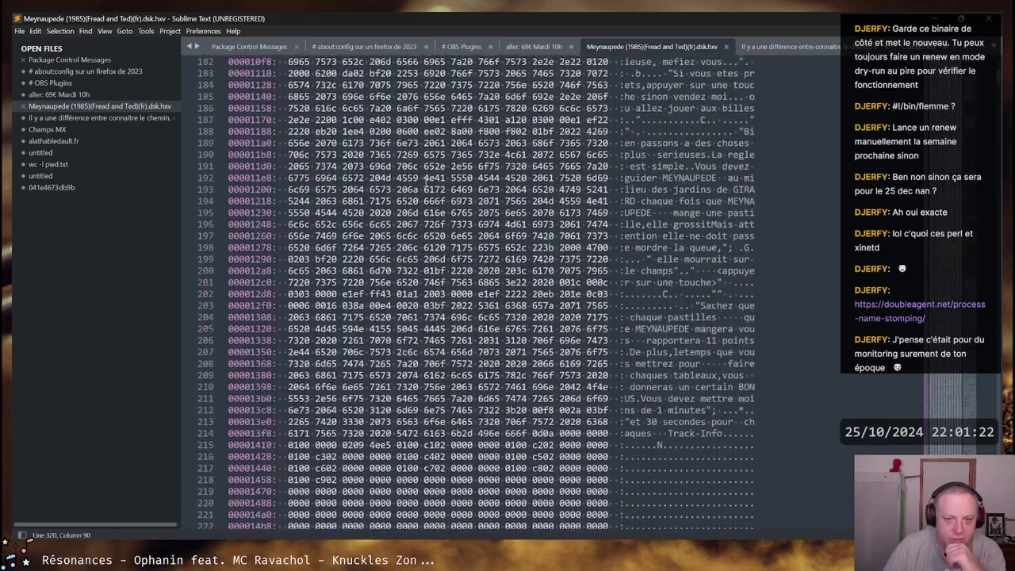
pyautogui.scroll(20, 508, 294)
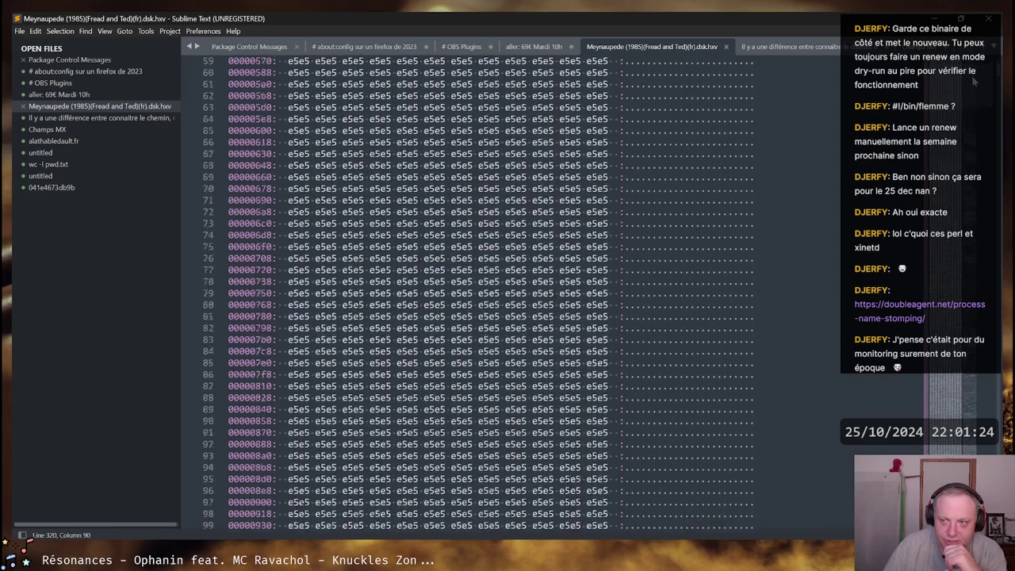
pyautogui.scroll(-19, 562, 90)
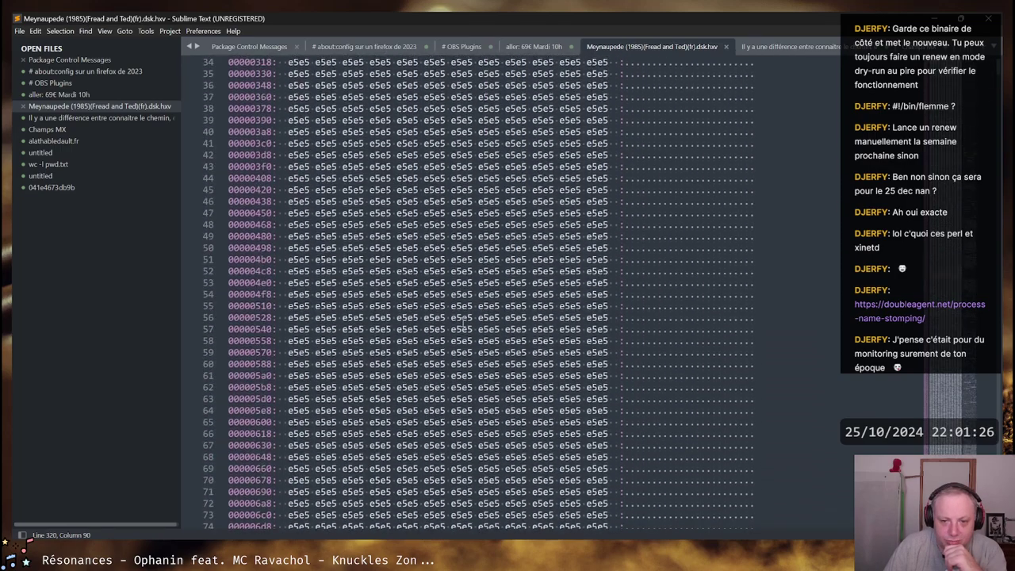
pyautogui.scroll(19, 579, 269)
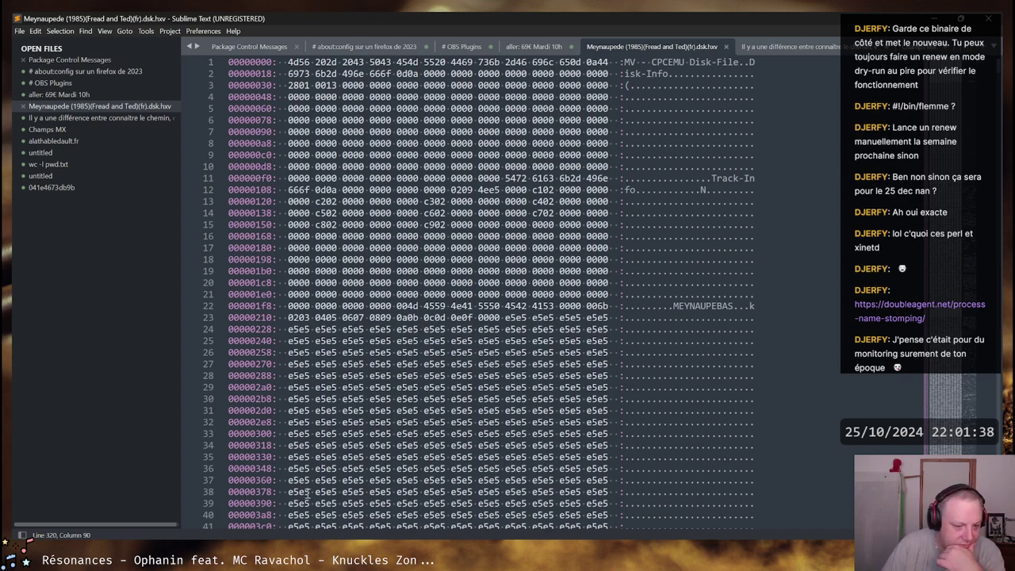
# Bring Firefox back with Planetemu's Meynaupede article from the taskbar preview
pyautogui.moveTo(310, 570)
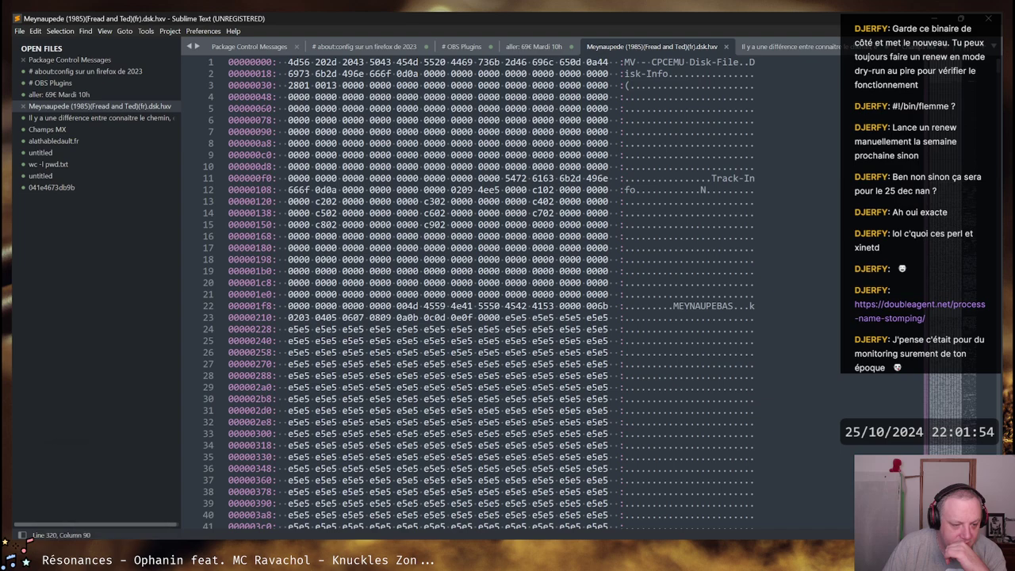
pyautogui.moveTo(170, 559)
pyautogui.click(213, 489)
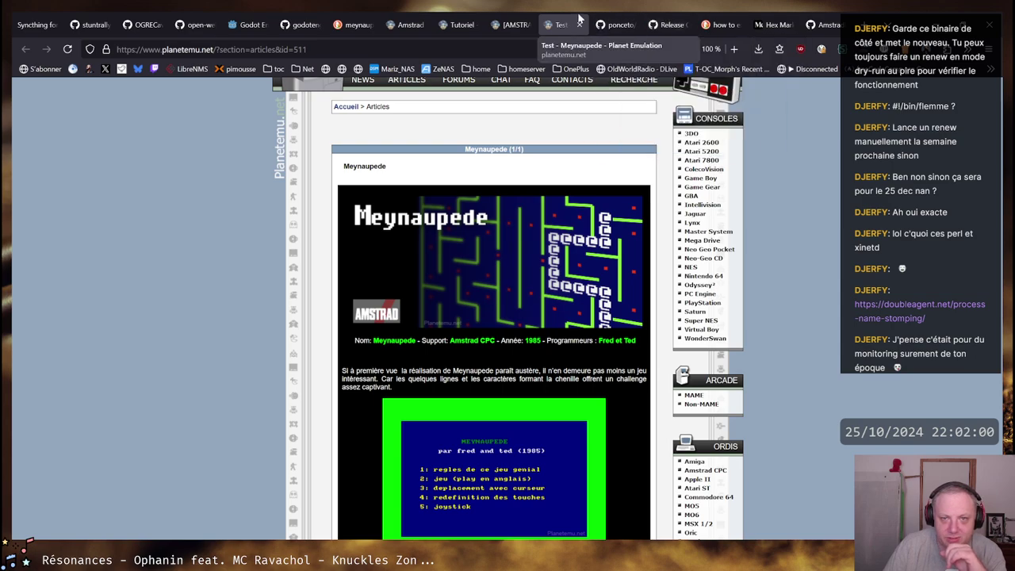
# Switch to the xcpc-emulator GitHub tab and scroll down to its README
pyautogui.click(613, 24)
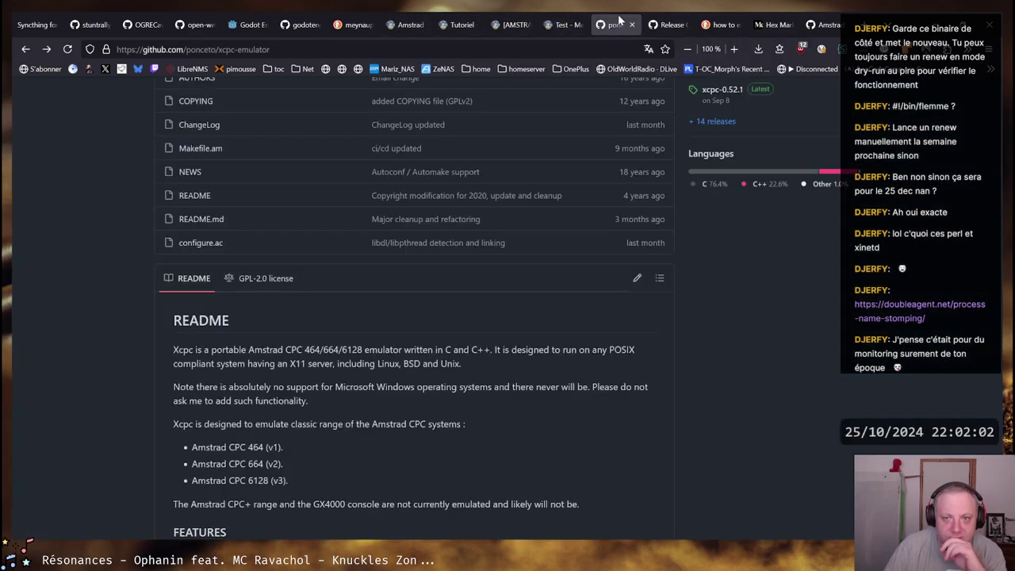
pyautogui.scroll(10, 156, 300)
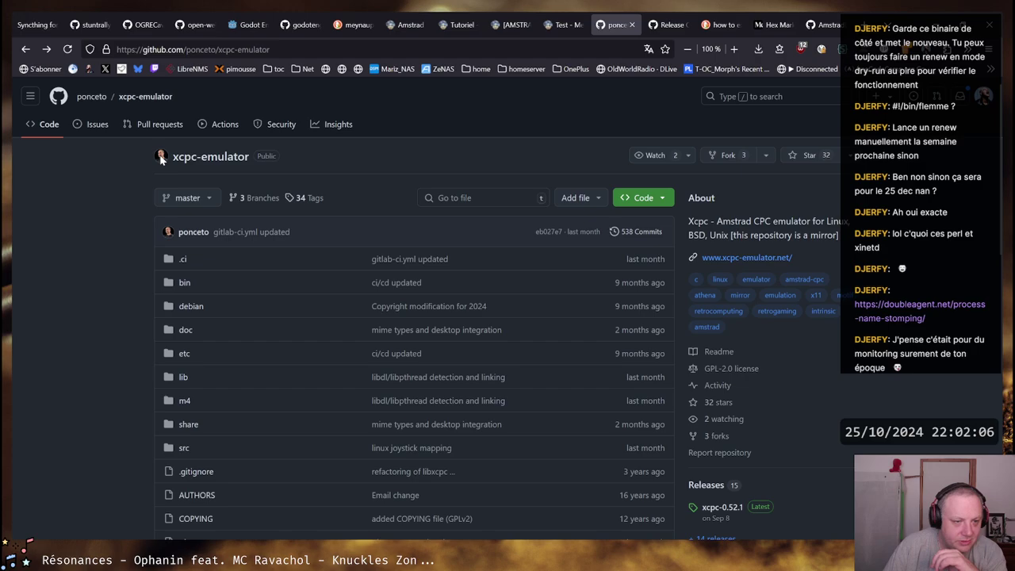
pyautogui.moveTo(196, 236)
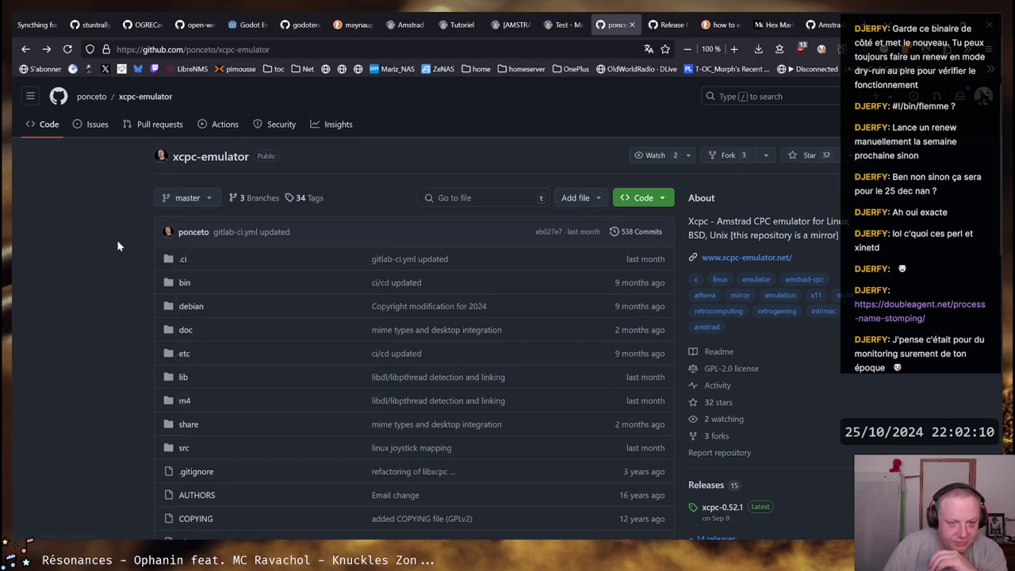
pyautogui.scroll(-6, 116, 246)
pyautogui.scroll(-2, 117, 246)
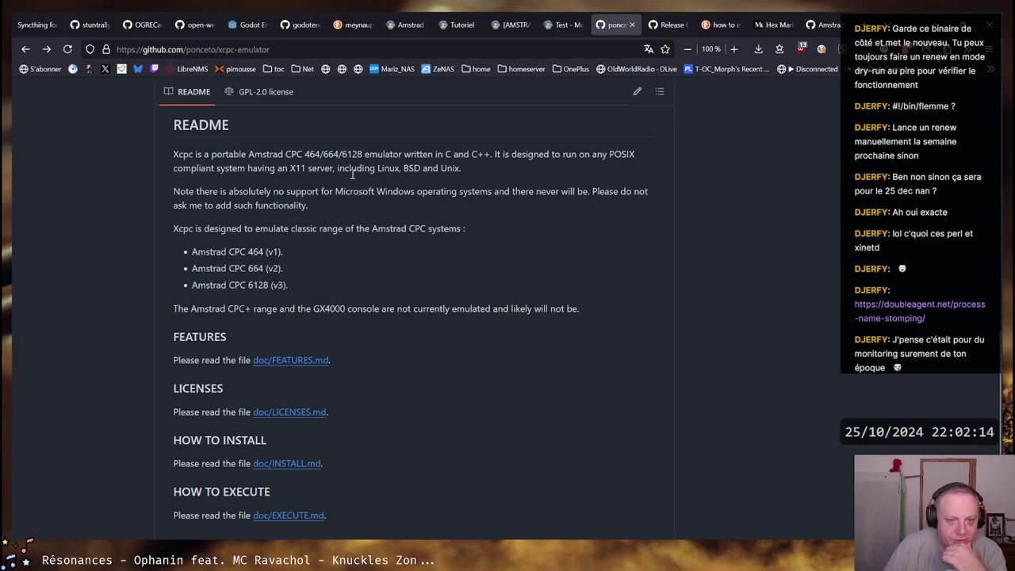
# Highlight the README sentence naming Amstrad CPC 464/664/6128 support on X11 systems
pyautogui.moveTo(338, 168); pyautogui.dragTo(461, 168)
pyautogui.click(230, 169)
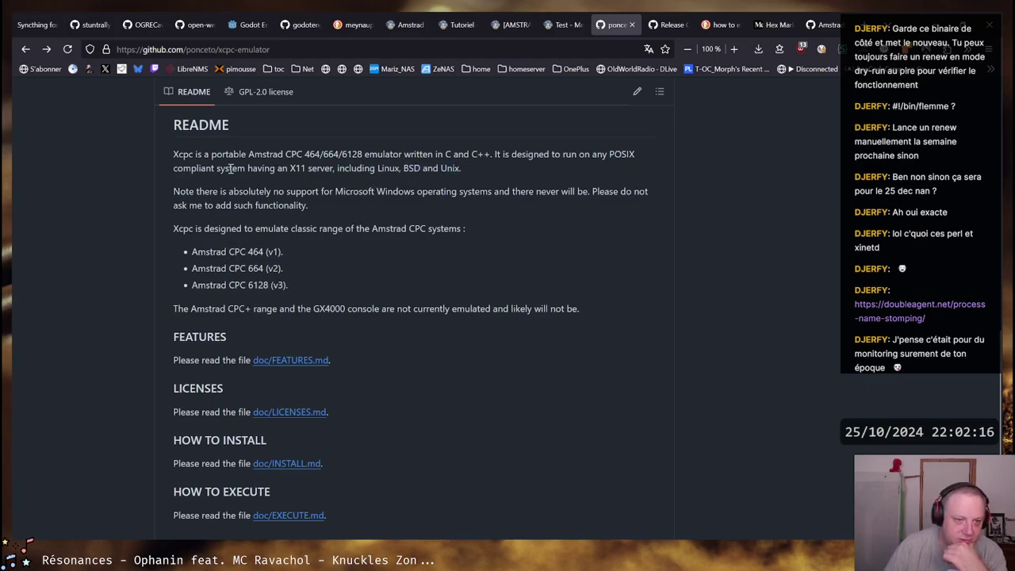
pyautogui.moveTo(230, 169); pyautogui.dragTo(461, 168)
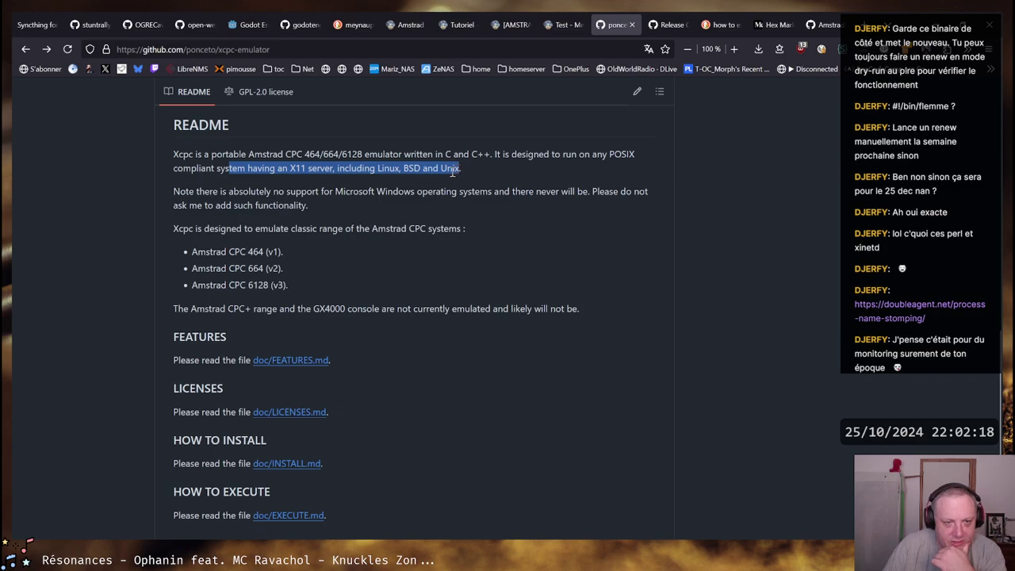
pyautogui.click(370, 175)
pyautogui.moveTo(176, 165); pyautogui.dragTo(461, 168)
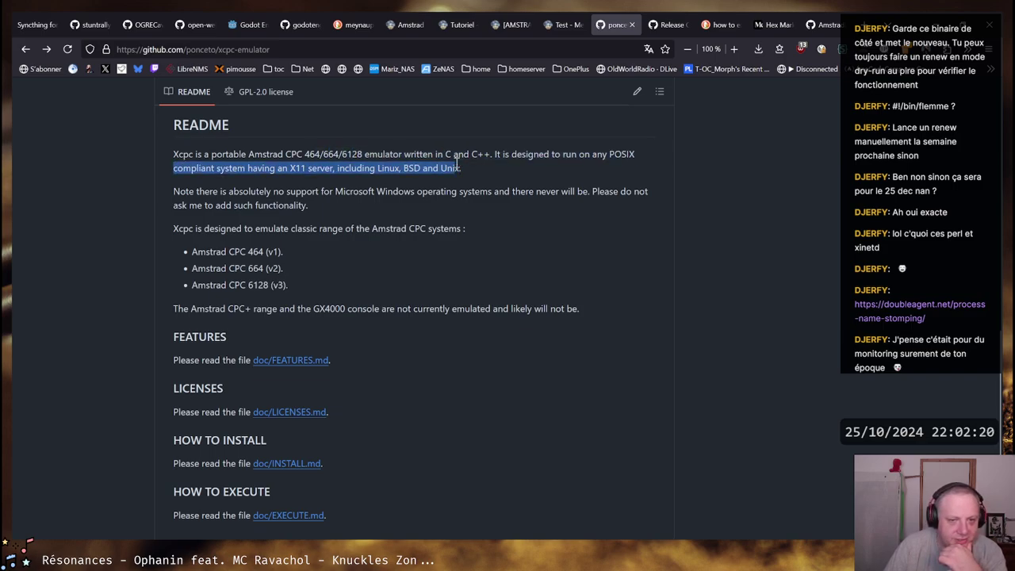
pyautogui.click(452, 182)
pyautogui.scroll(-2, 462, 276)
pyautogui.scroll(10, 463, 276)
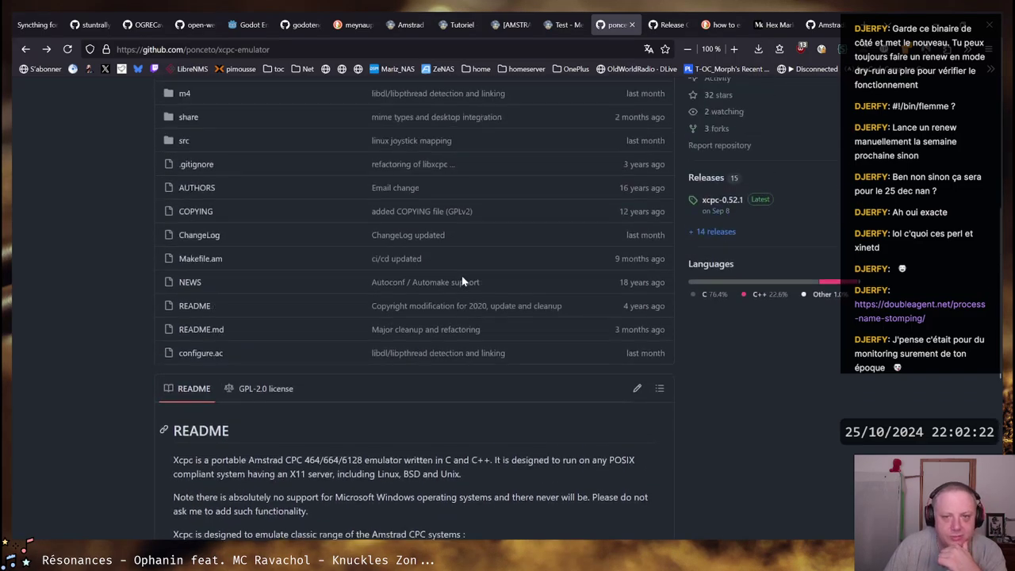
# Open the Caprice32 latest release page and highlight its heading and description
pyautogui.click(666, 25)
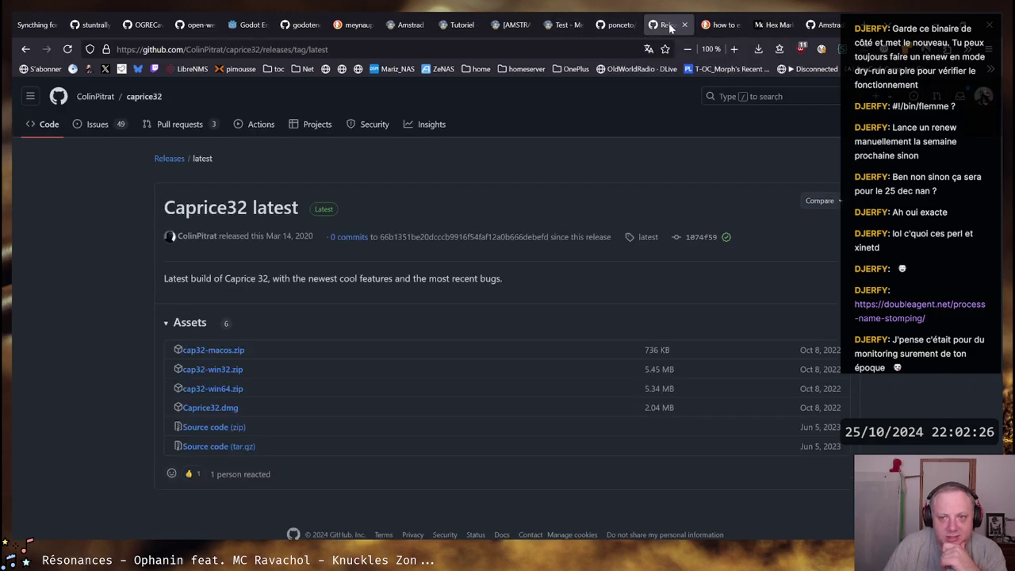
pyautogui.moveTo(165, 208); pyautogui.dragTo(478, 188)
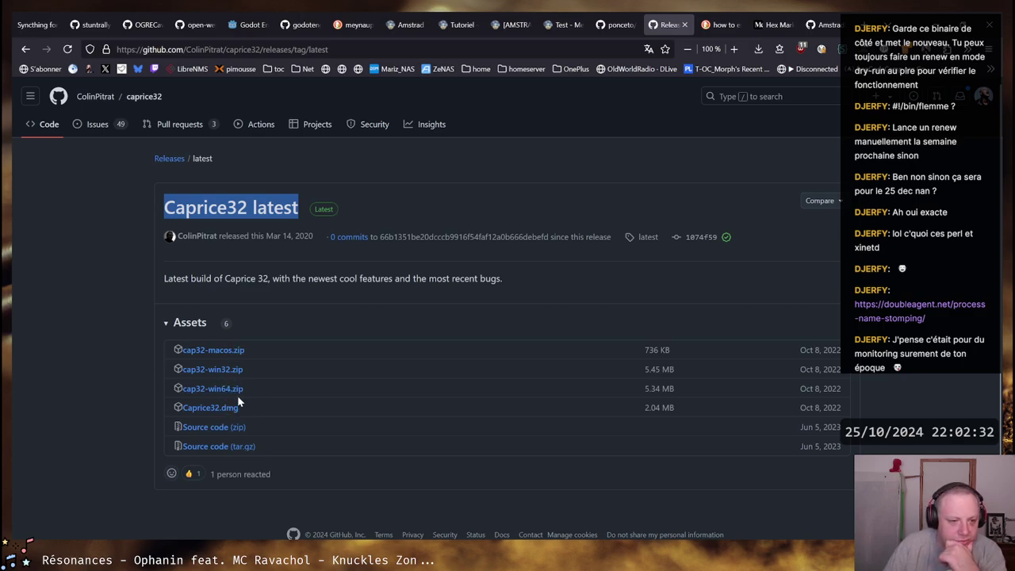
pyautogui.moveTo(226, 277); pyautogui.dragTo(261, 276)
pyautogui.click(260, 277)
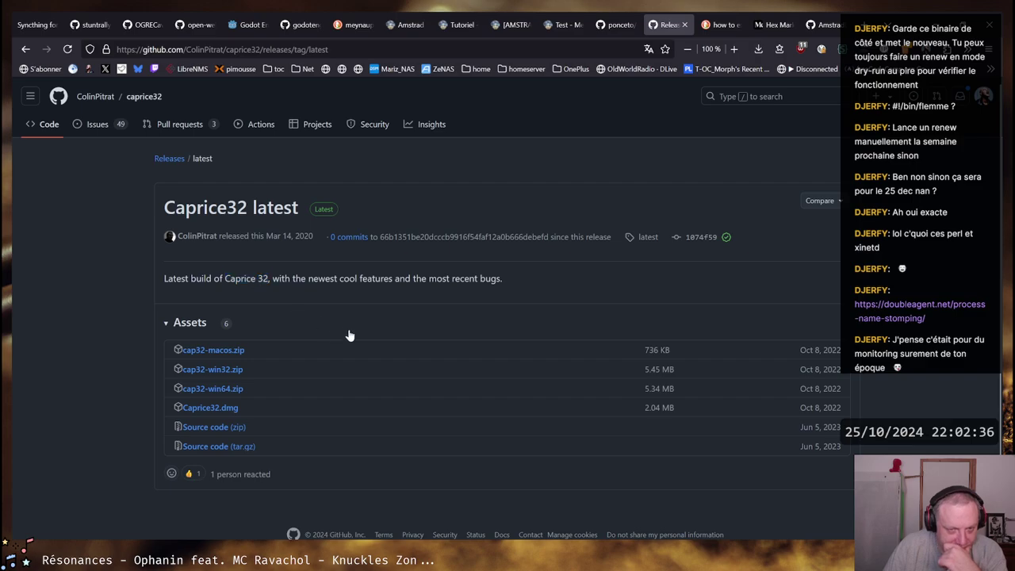
pyautogui.moveTo(413, 279); pyautogui.dragTo(505, 279)
pyautogui.click(288, 370)
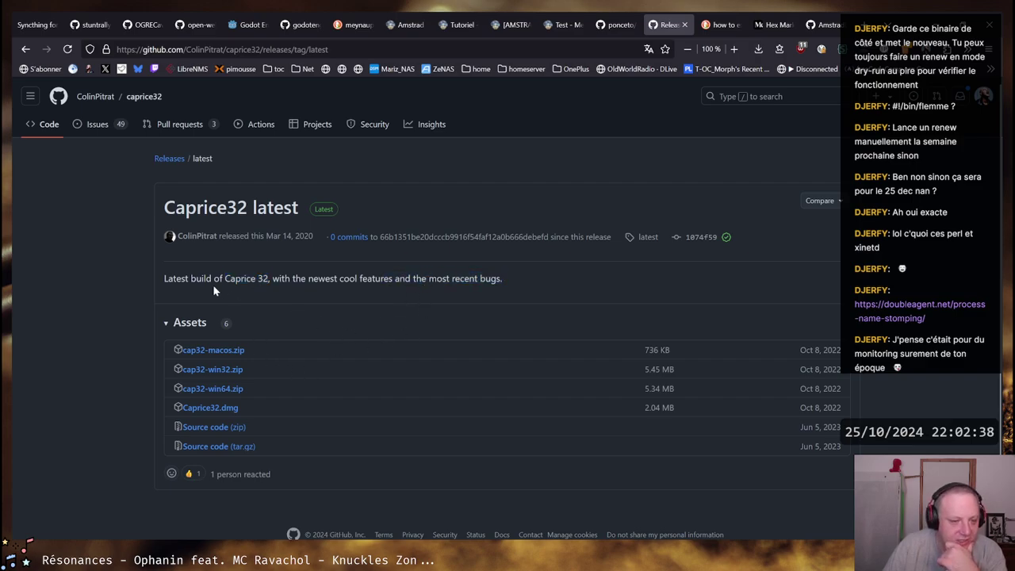
# Highlight 'Latest build of Caprice 32', then switch to the DSKInfoV3.py tab
pyautogui.moveTo(165, 277); pyautogui.dragTo(271, 278)
pyautogui.click(270, 277)
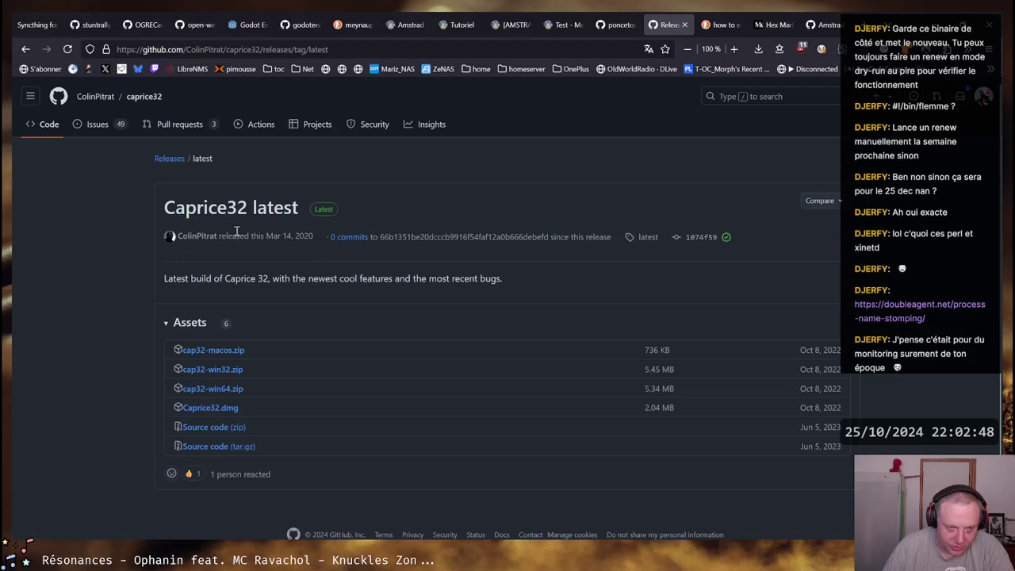
pyautogui.moveTo(304, 234)
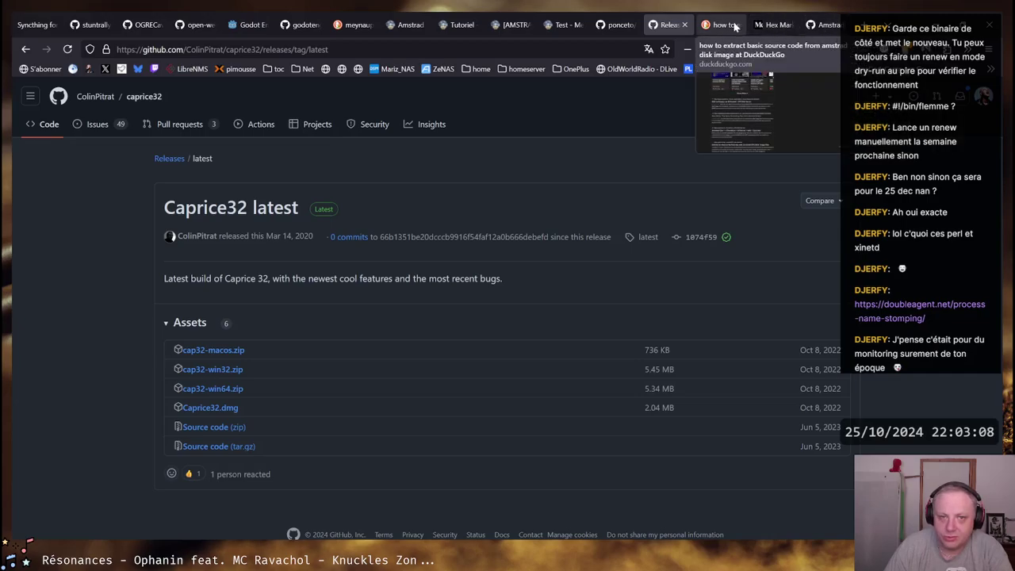
pyautogui.click(821, 25)
# Scroll into DSKInfoV3.py and look up where sectorTable is referenced
pyautogui.scroll(-15, 542, 302)
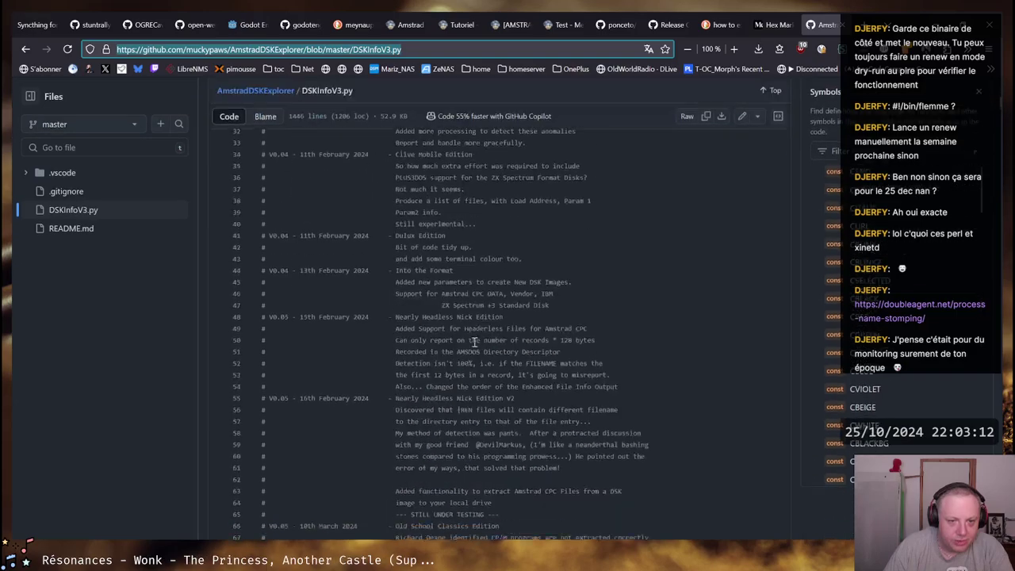
pyautogui.scroll(-20, 475, 339)
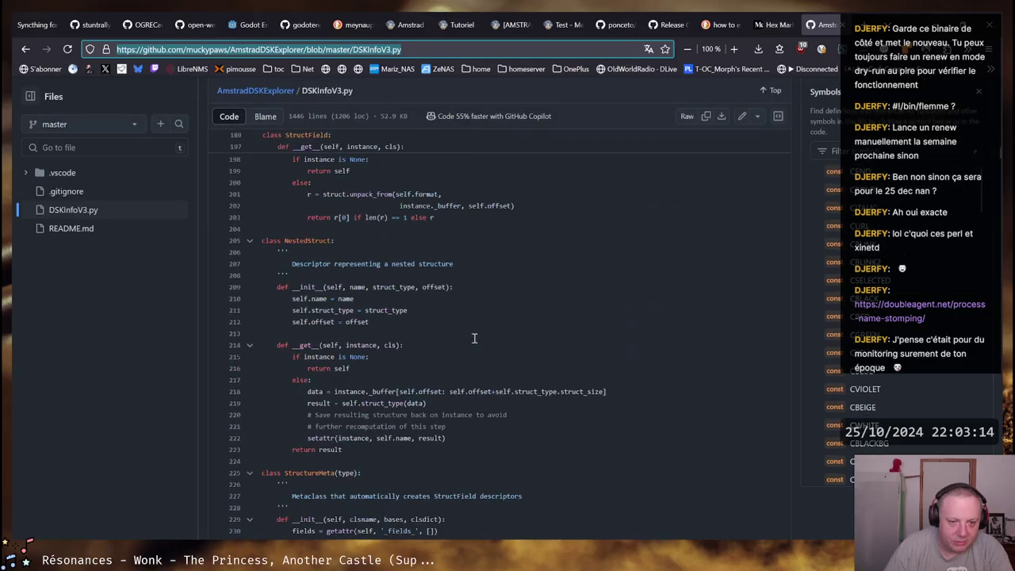
pyautogui.scroll(-2, 474, 333)
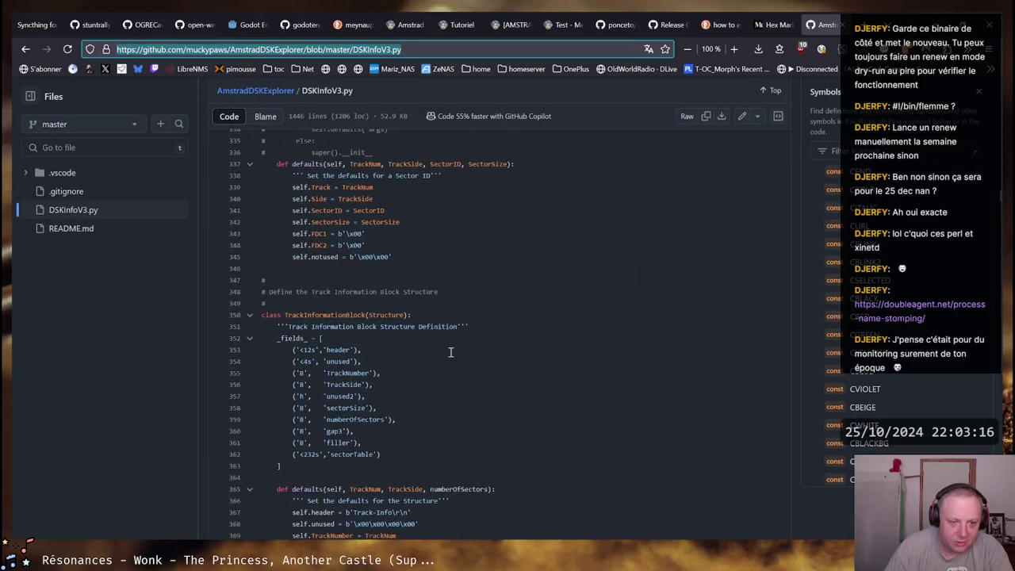
pyautogui.moveTo(327, 350); pyautogui.dragTo(362, 449)
pyautogui.click(362, 454)
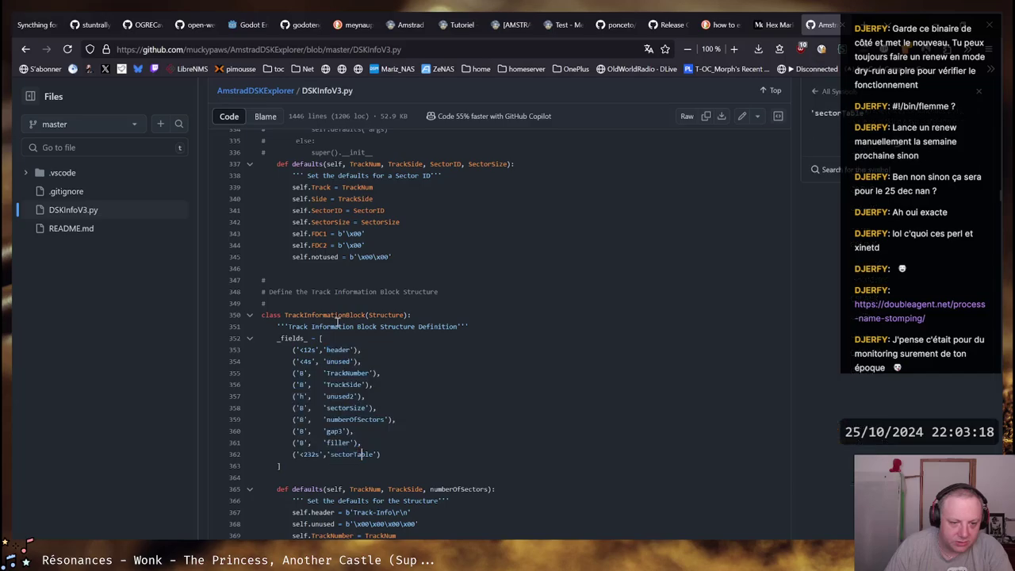
# Skim further down the DSKInfoV3.py source and scroll back up
pyautogui.scroll(-5, 338, 323)
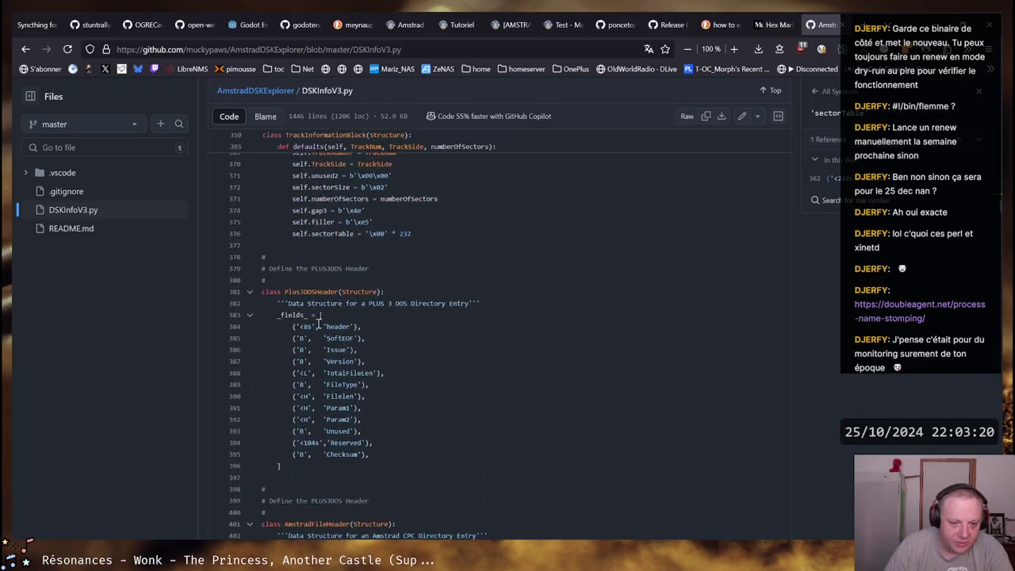
pyautogui.scroll(-8, 394, 331)
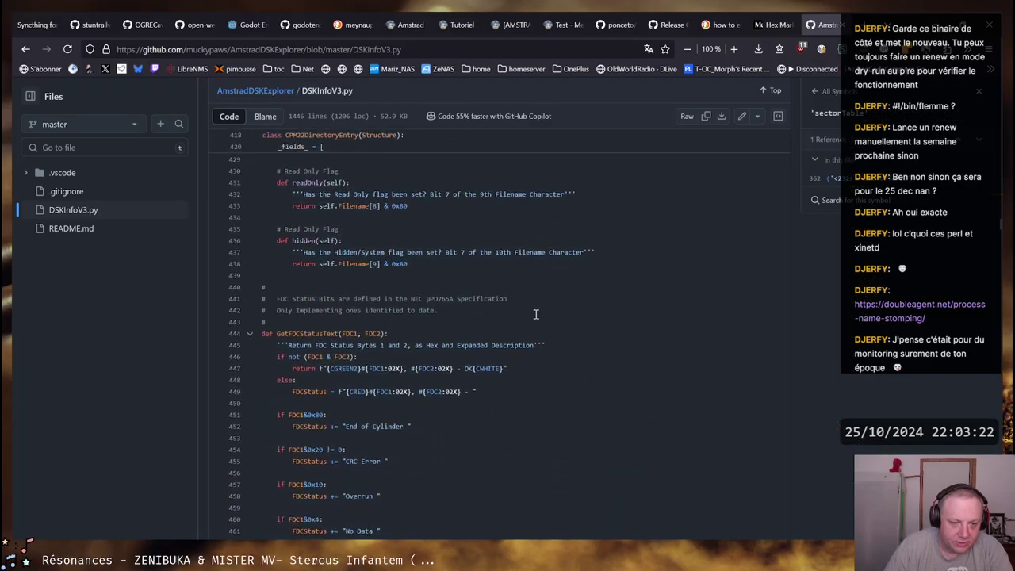
pyautogui.scroll(-14, 537, 315)
pyautogui.scroll(-20, 536, 315)
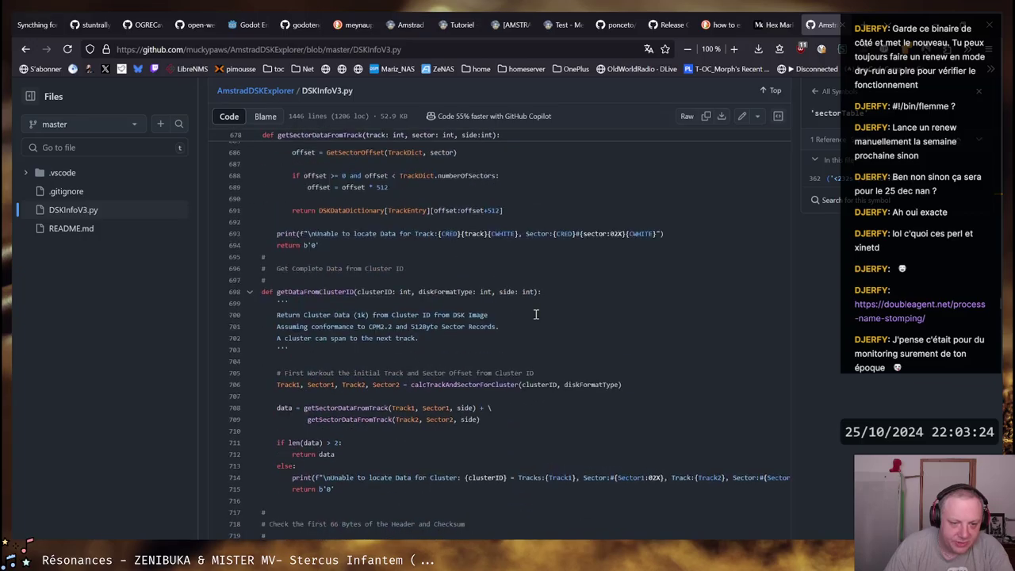
pyautogui.scroll(-20, 536, 315)
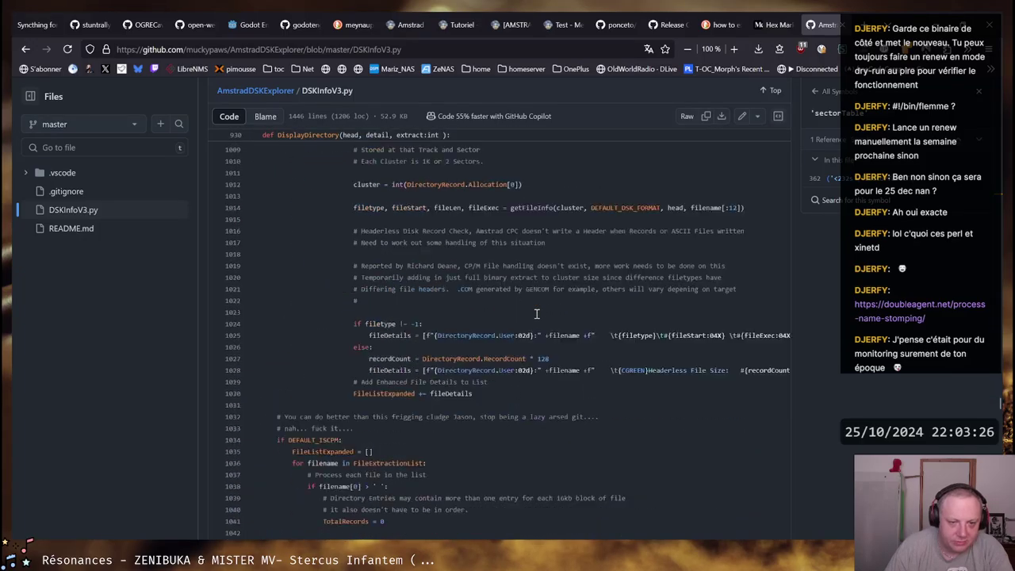
pyautogui.scroll(-20, 537, 315)
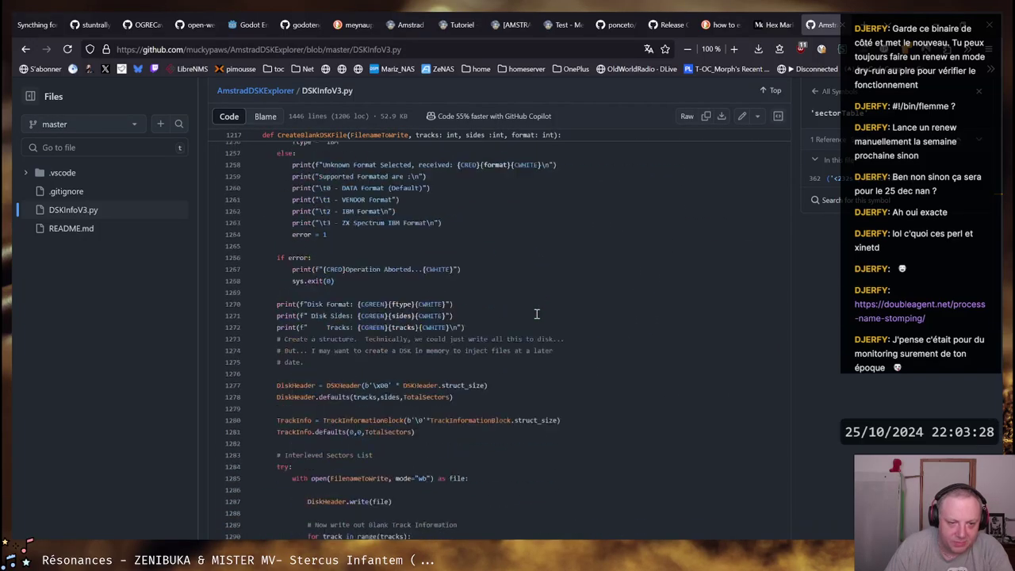
pyautogui.scroll(-4, 538, 310)
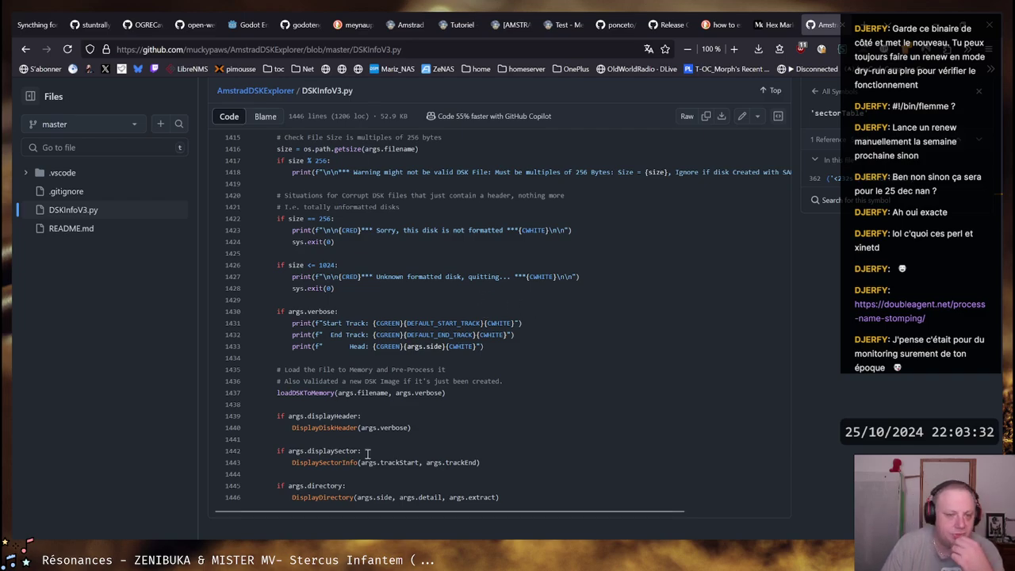
pyautogui.scroll(14, 441, 271)
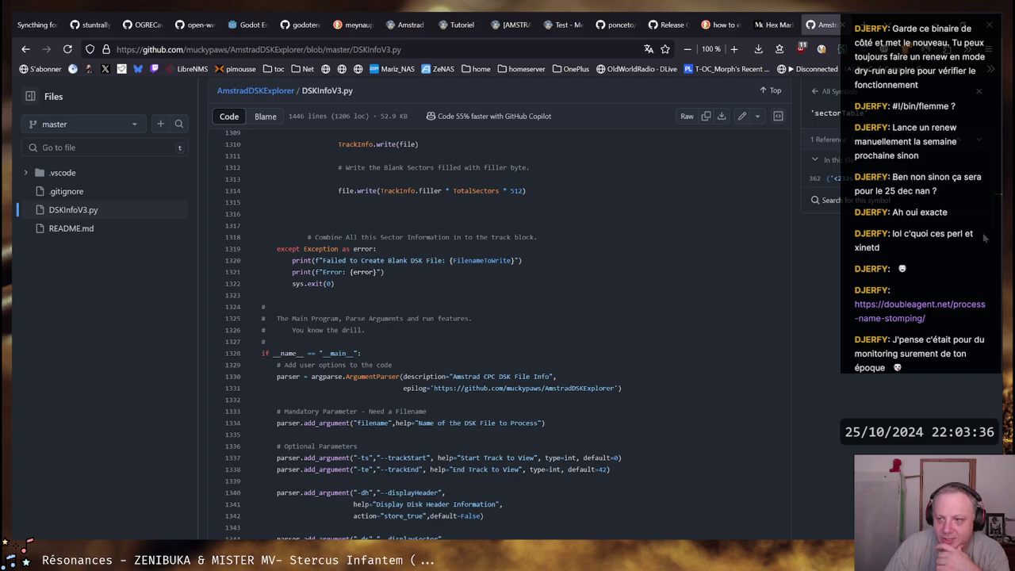
pyautogui.scroll(20, 616, 293)
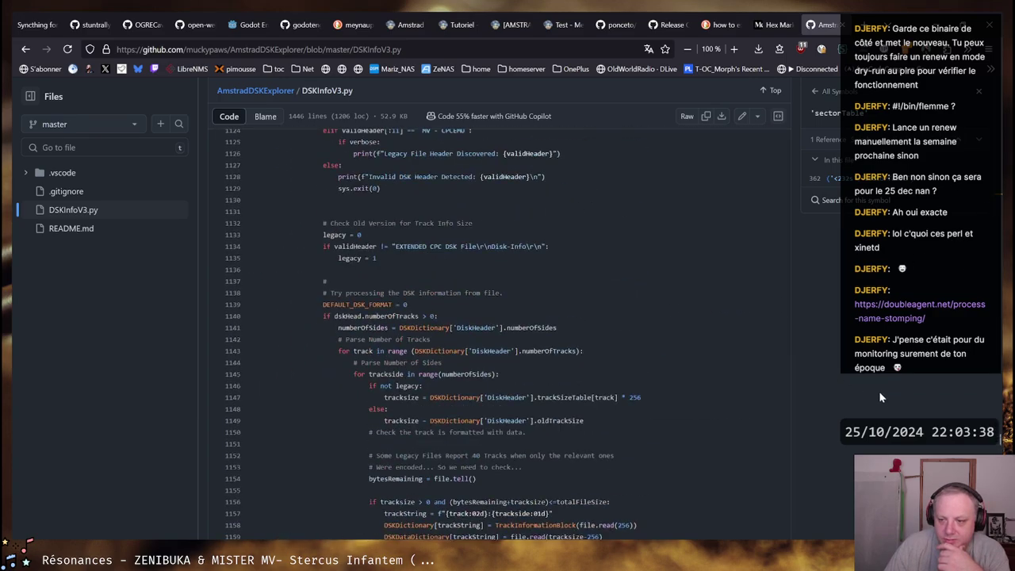
# Copy the repository address up to AmstradDSKExplorer/ and switch to the Ubuntu terminal
pyautogui.hotkey('ctrl', 'Home')
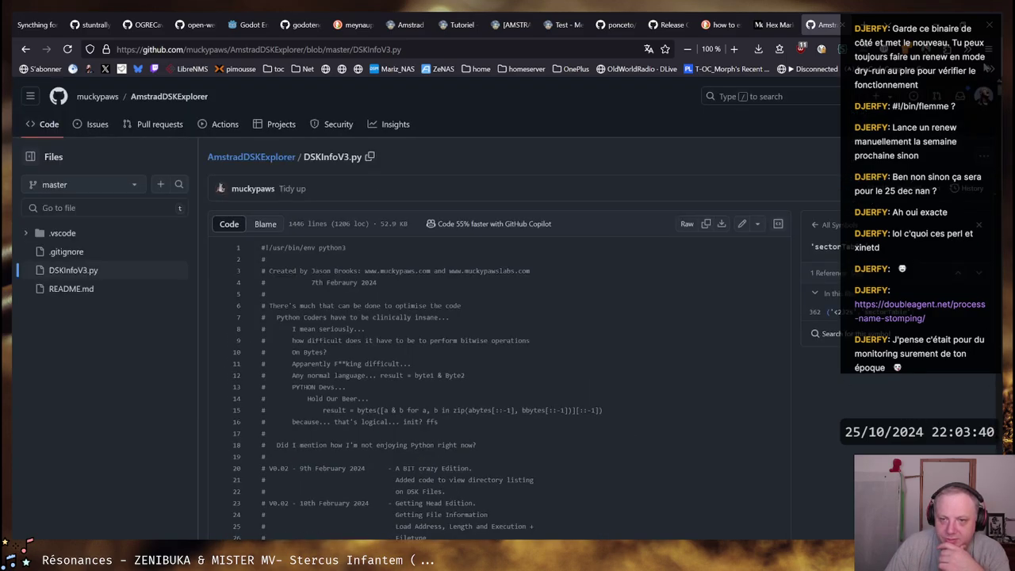
pyautogui.rightClick(428, 47)
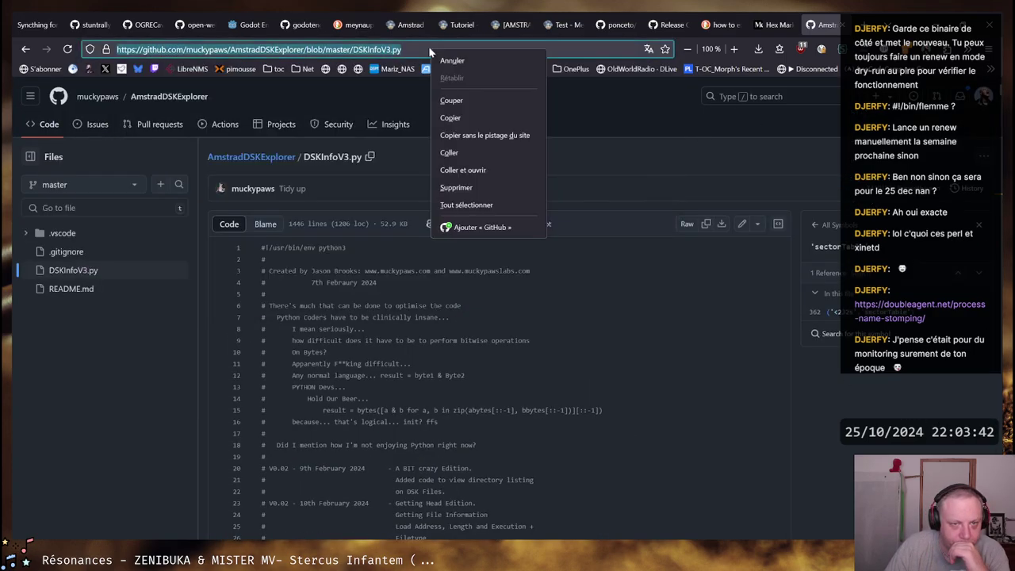
pyautogui.click(485, 133)
pyautogui.moveTo(107, 565)
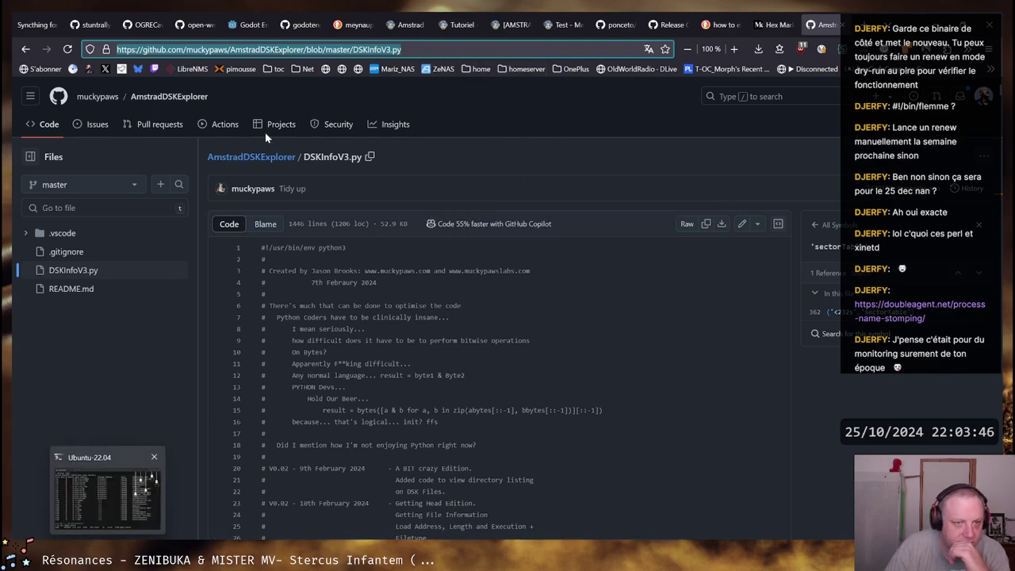
pyautogui.click(304, 49)
pyautogui.click(304, 49)
pyautogui.moveTo(307, 49); pyautogui.dragTo(116, 49)
pyautogui.hotkey('ctrl', 'c')
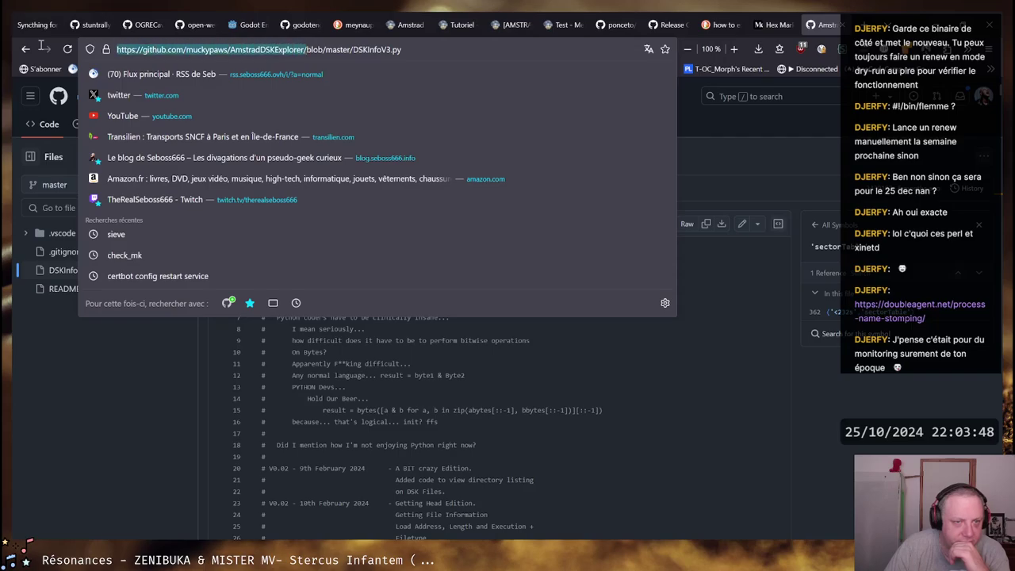
pyautogui.rightClick(136, 51)
pyautogui.click(180, 124)
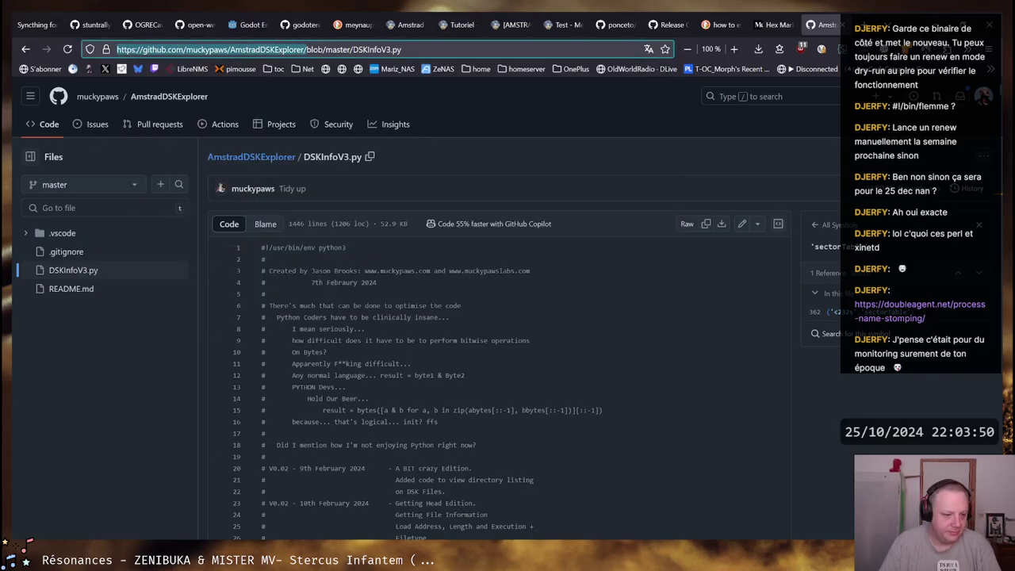
pyautogui.hotkey('alt', 'Tab')
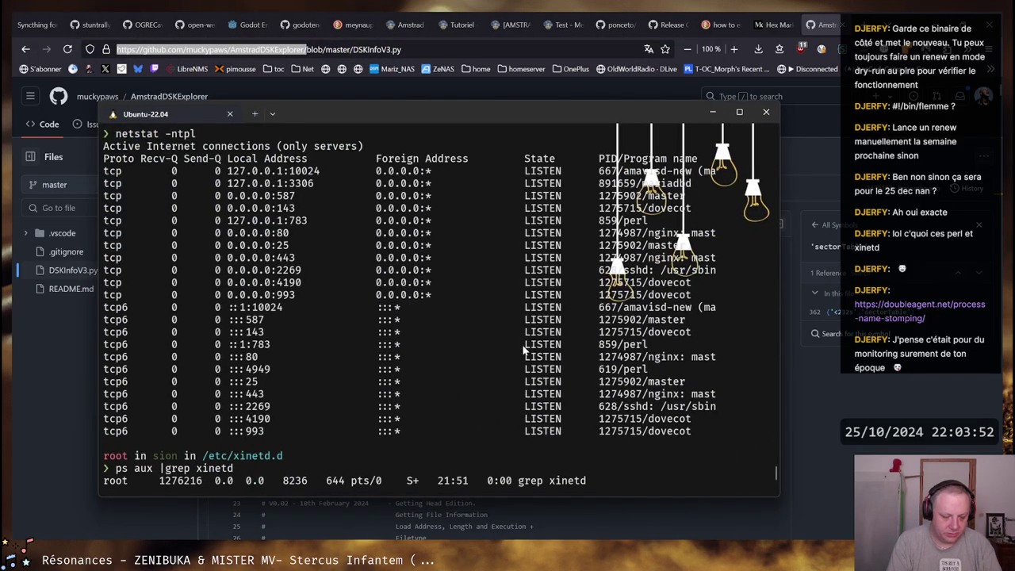
# Clear the terminal and change into git/github.com/
pyautogui.scroll(-9, 524, 349)
pyautogui.hotkey('ctrl', 'l')
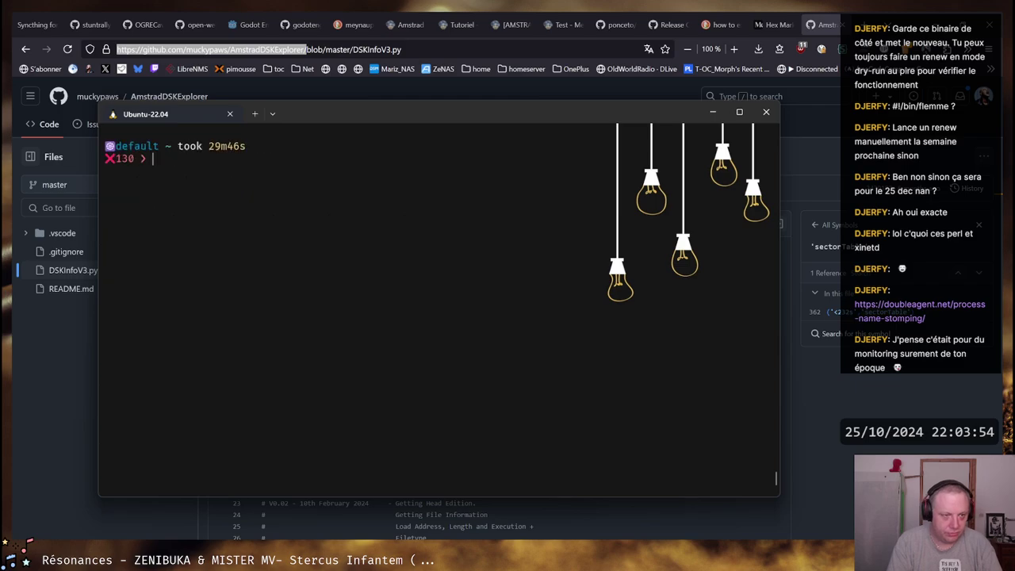
pyautogui.write('cd gi')
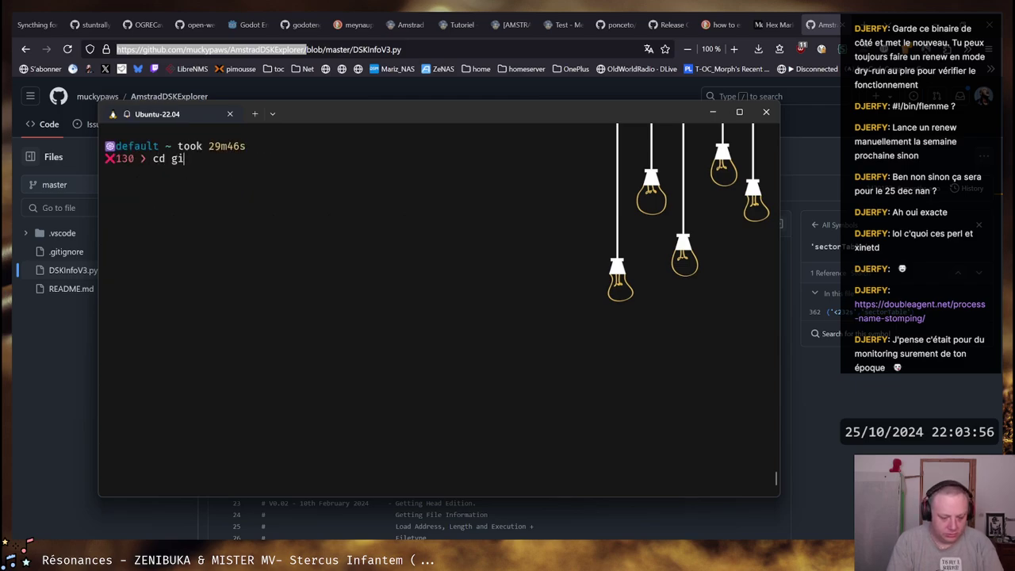
pyautogui.write('t/g')
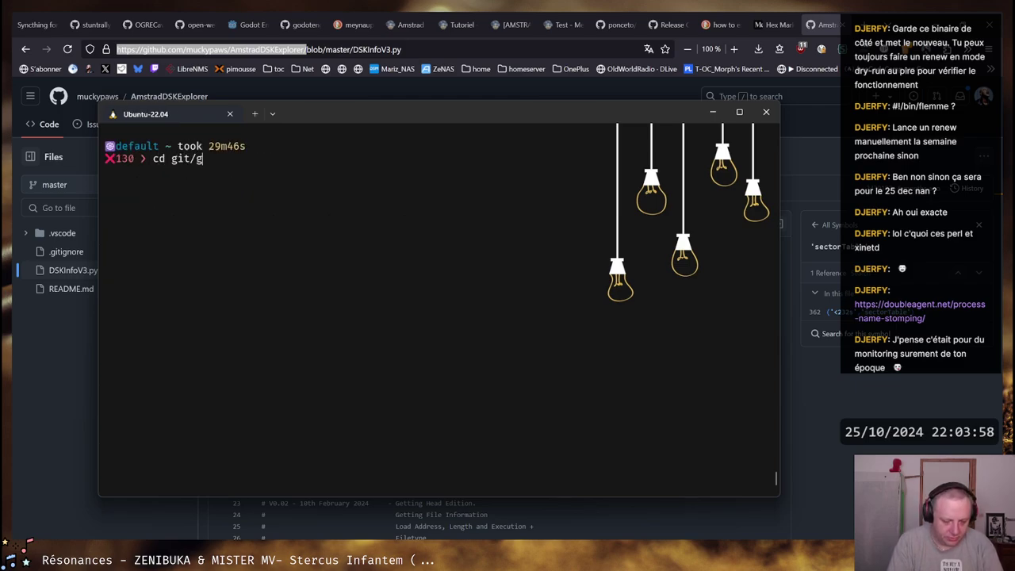
pyautogui.write('ithub.com/')
pyautogui.press('Return')
# Run git clone with the pasted AmstradDSKExplorer repository URL
pyautogui.write('git lco')
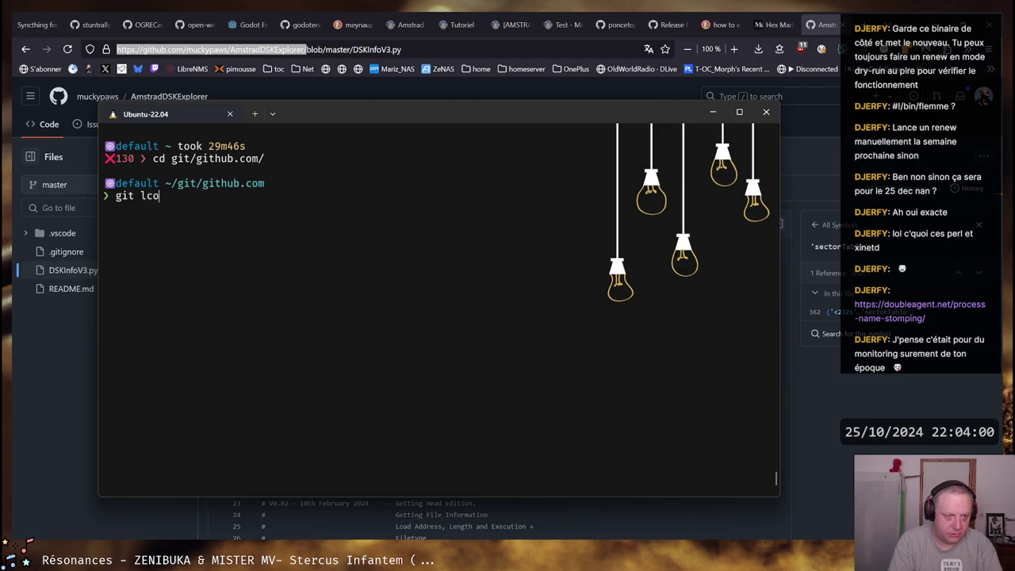
pyautogui.write('ne')
pyautogui.press('BackSpace')
pyautogui.press('BackSpace')
pyautogui.press('BackSpace')
pyautogui.press('BackSpace')
pyautogui.press('BackSpace')
pyautogui.write('cleoin')
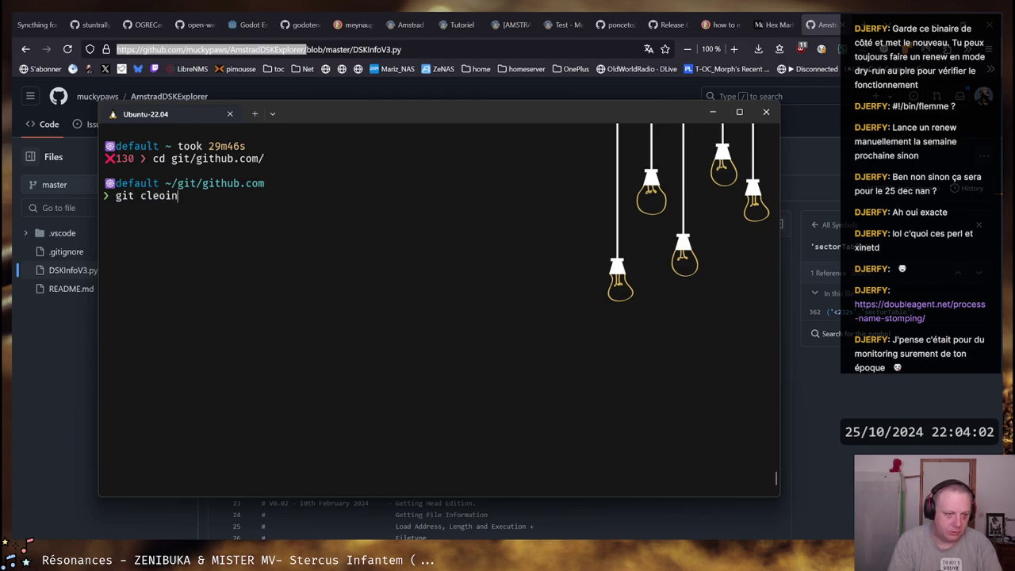
pyautogui.press('BackSpace')
pyautogui.press('BackSpace')
pyautogui.press('BackSpace')
pyautogui.press('BackSpace')
pyautogui.write('one')
pyautogui.hotkey('ctrl', 'v')
pyautogui.press('Return')
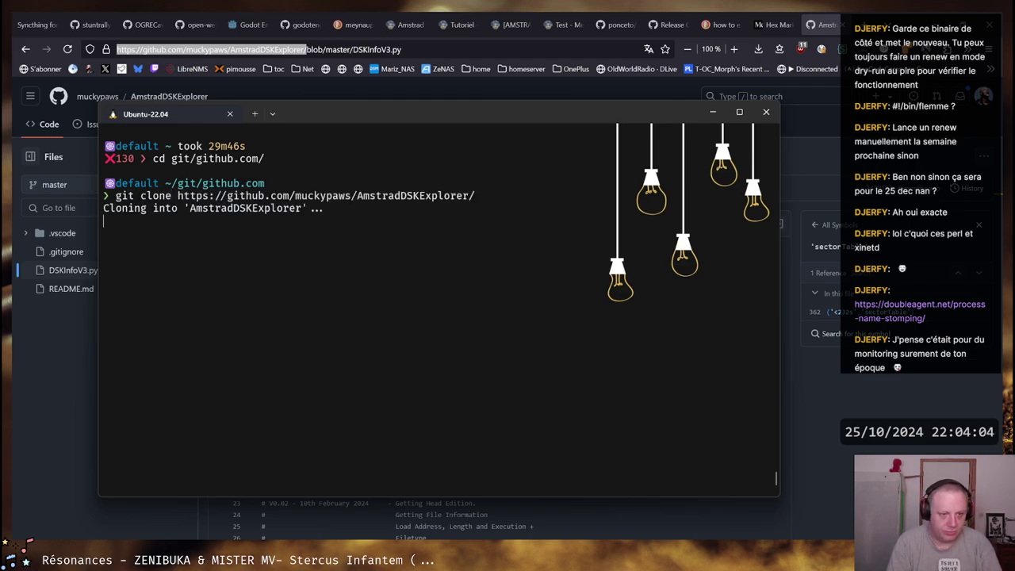
# Enter AmstradDSKExplorer/ and list its files with ll
pyautogui.write('cd ')
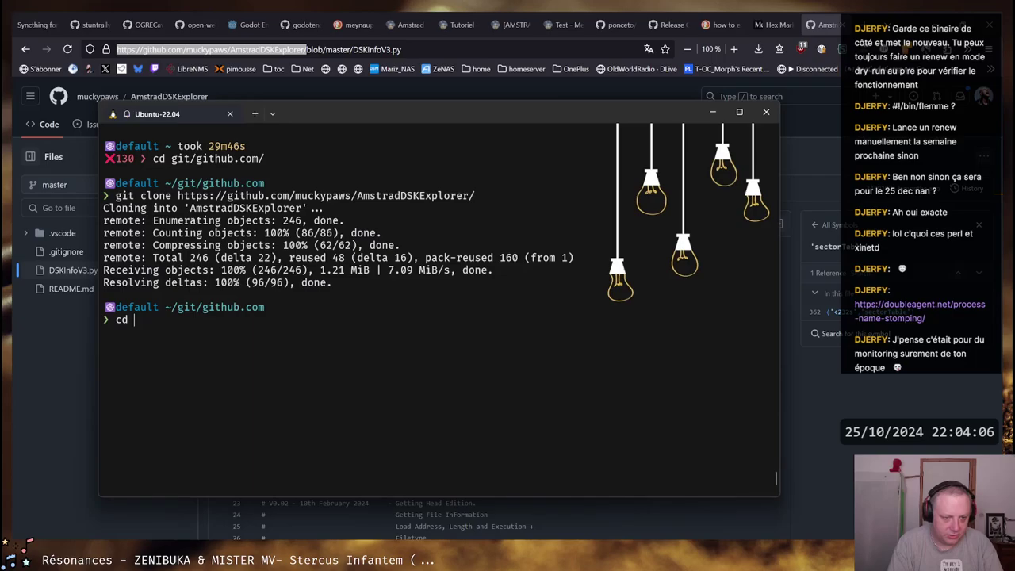
pyautogui.write('AmstradDSKExplorer/')
pyautogui.press('Return')
pyautogui.write('ll')
pyautogui.press('Return')
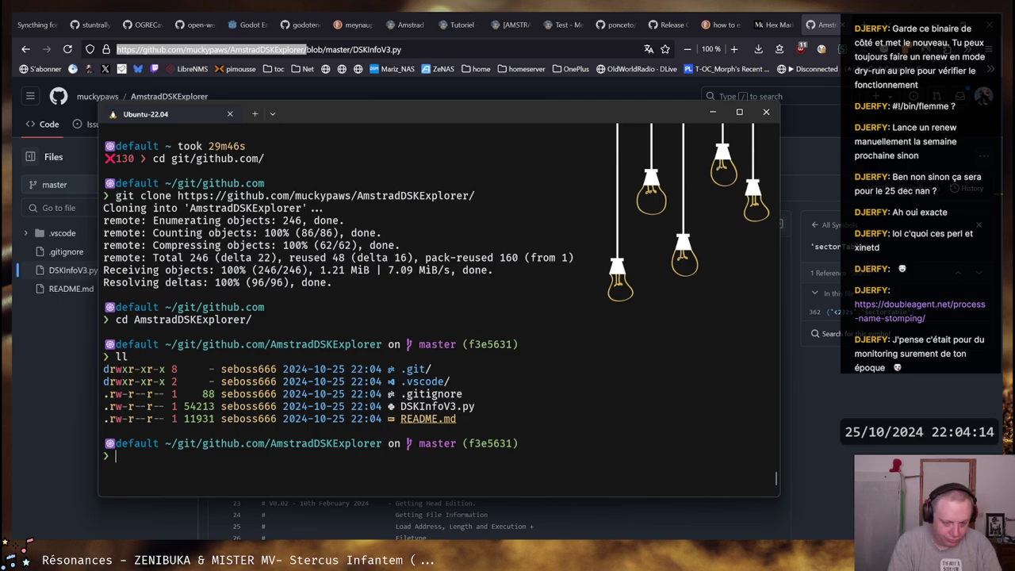
# Start typing a python3 command, checking the available python executables
pyautogui.write('python3')
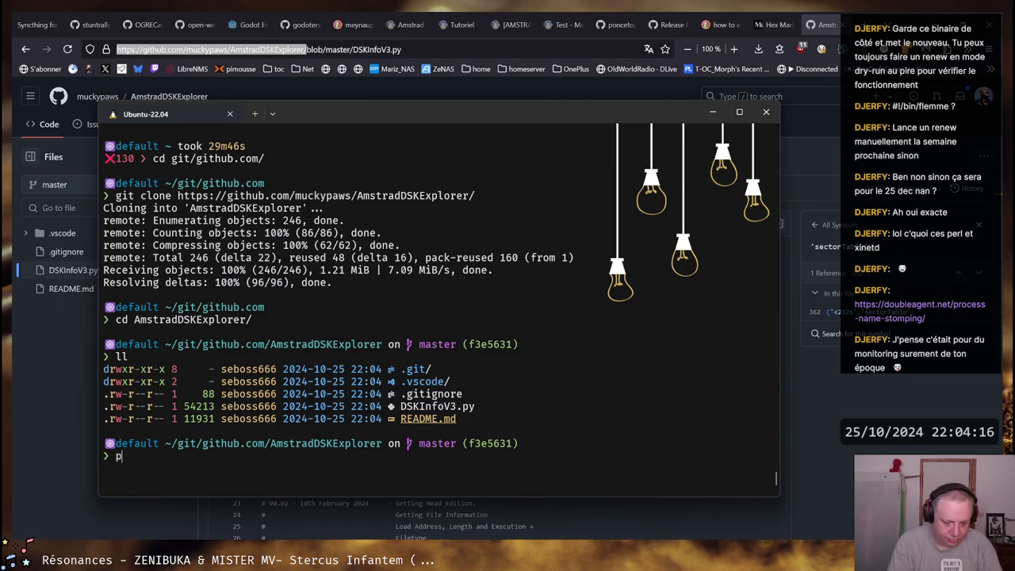
pyautogui.press('BackSpace')
pyautogui.press('Tab')
pyautogui.press('Tab')
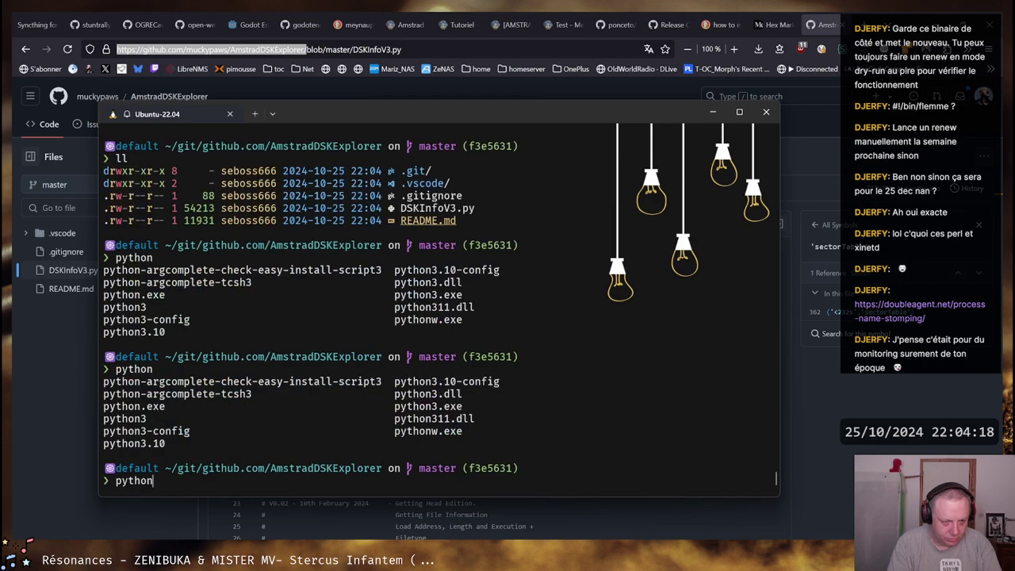
pyautogui.write('3')
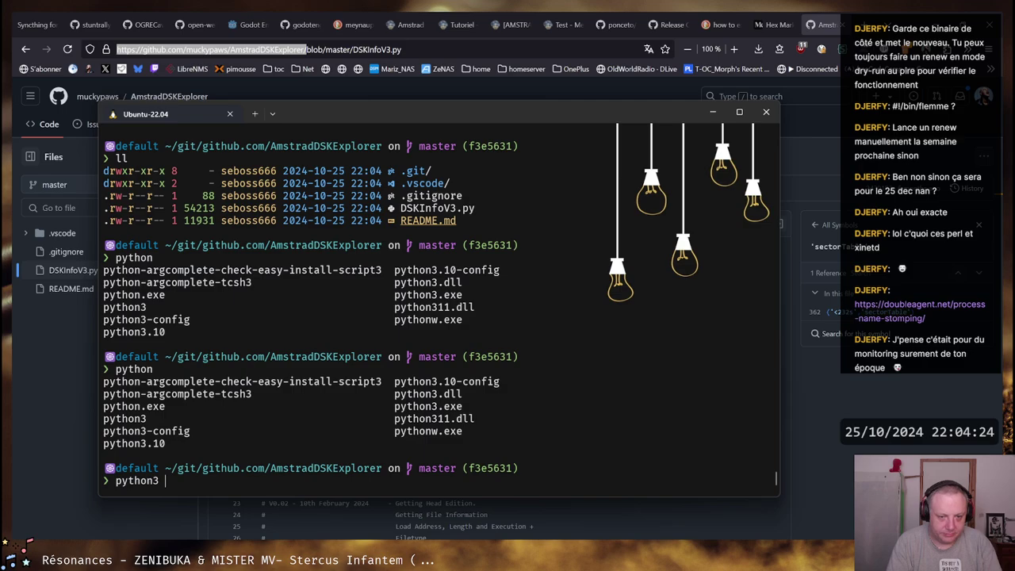
# Run python3 ./DSKInfoV3.py without arguments
pyautogui.write('./D')
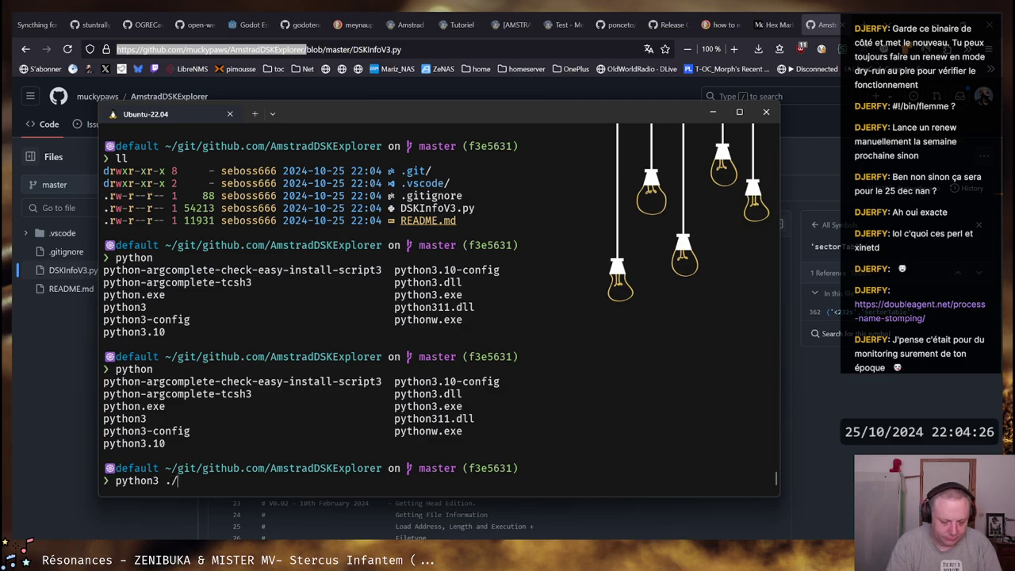
pyautogui.press('Tab')
pyautogui.press('Return')
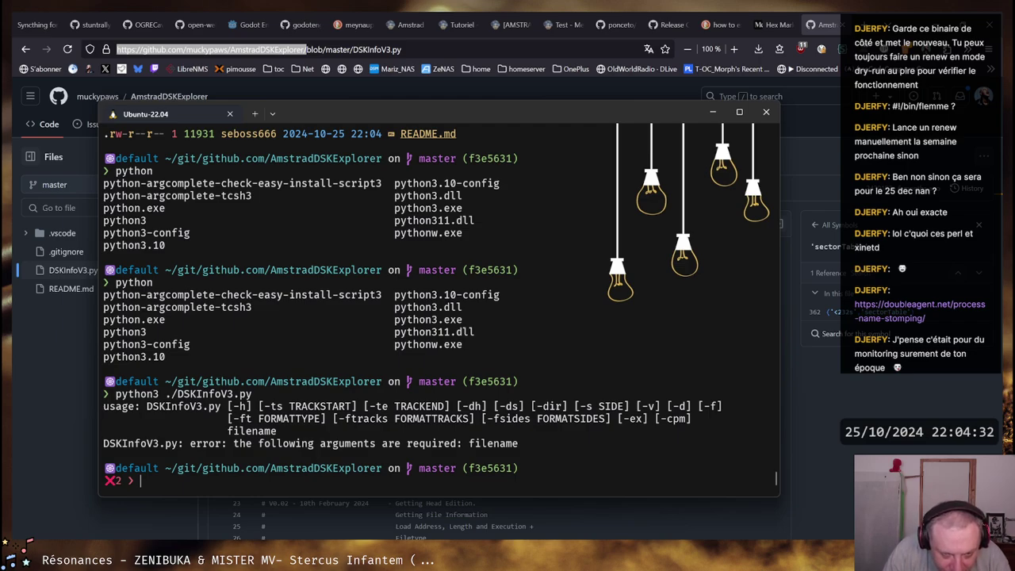
# Move the Meynaupede .dsk image from Downloads into the current folder and list it
pyautogui.write('m')
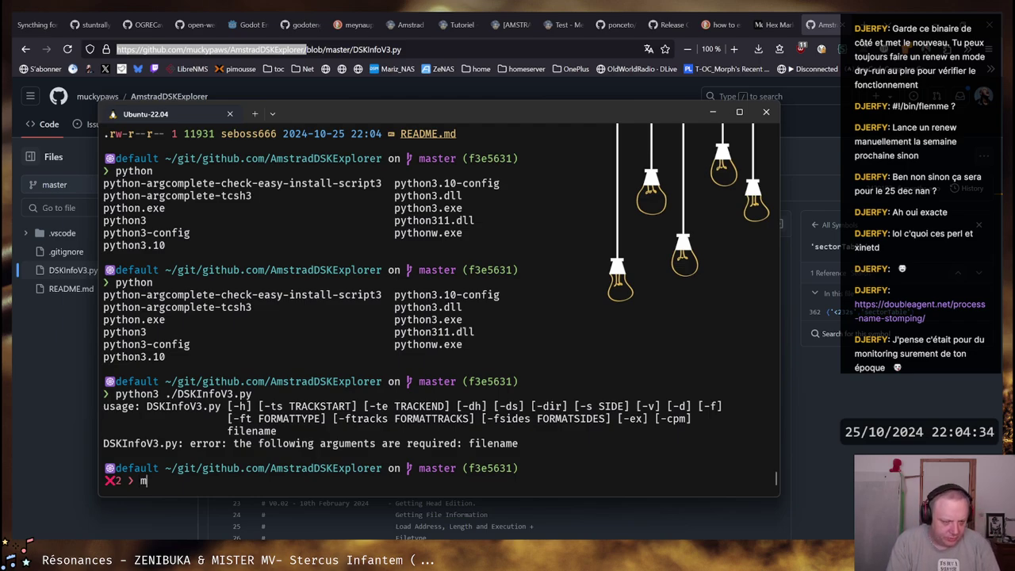
pyautogui.write('v /mn')
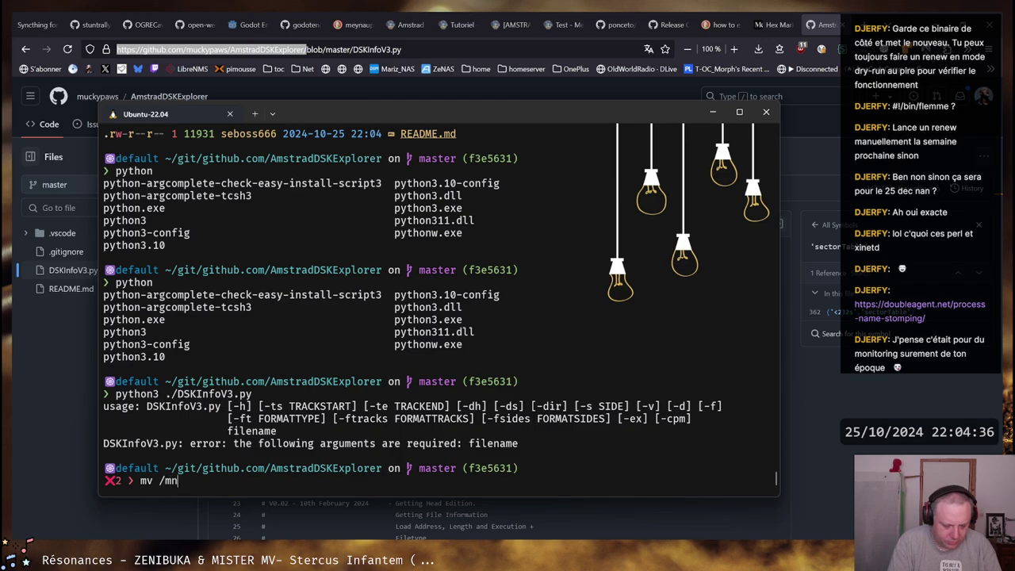
pyautogui.write('t/c/Users/')
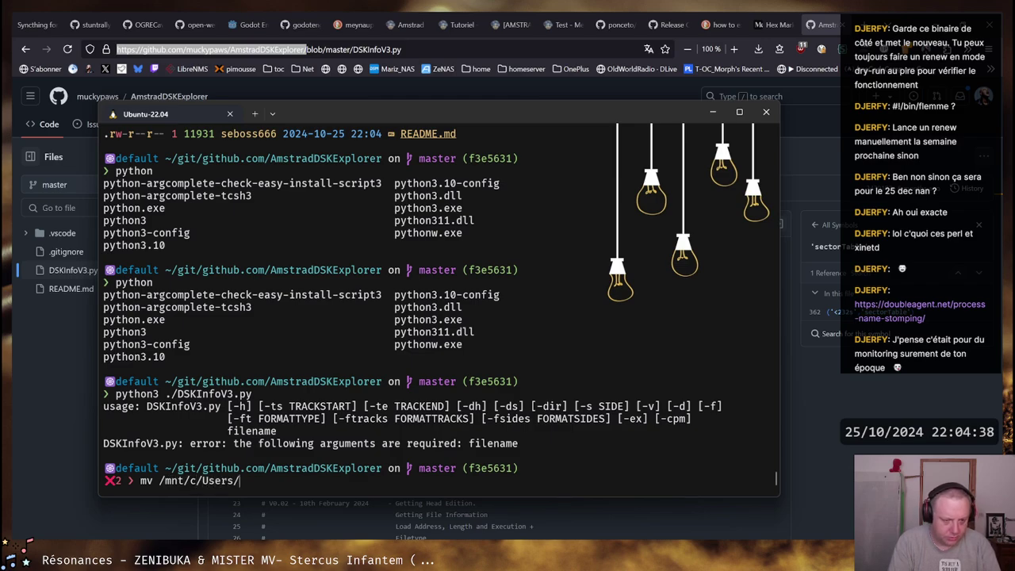
pyautogui.write('Seboss666/Downloads/')
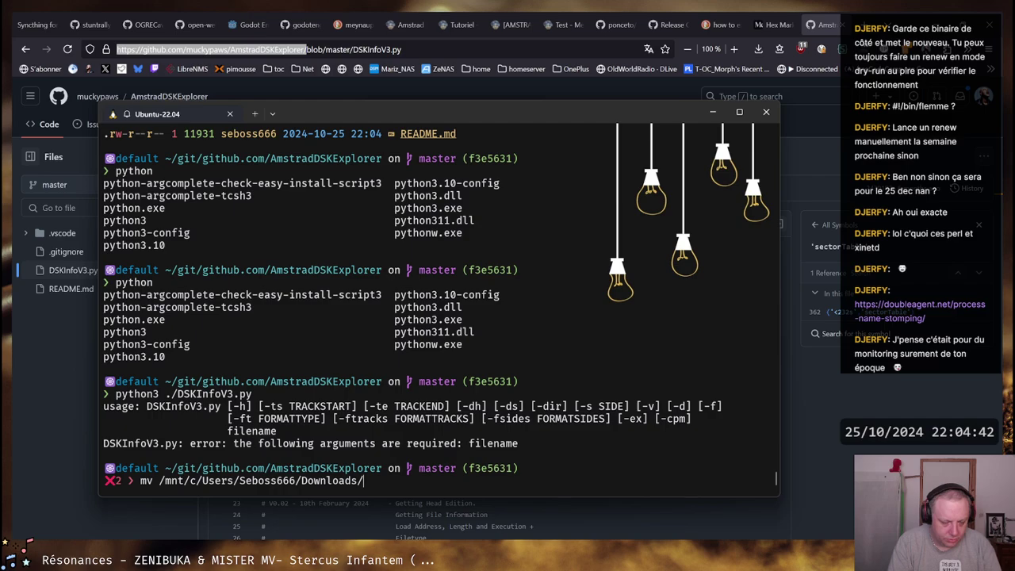
pyautogui.press('Tab')
pyautogui.press('Tab')
pyautogui.write('n')
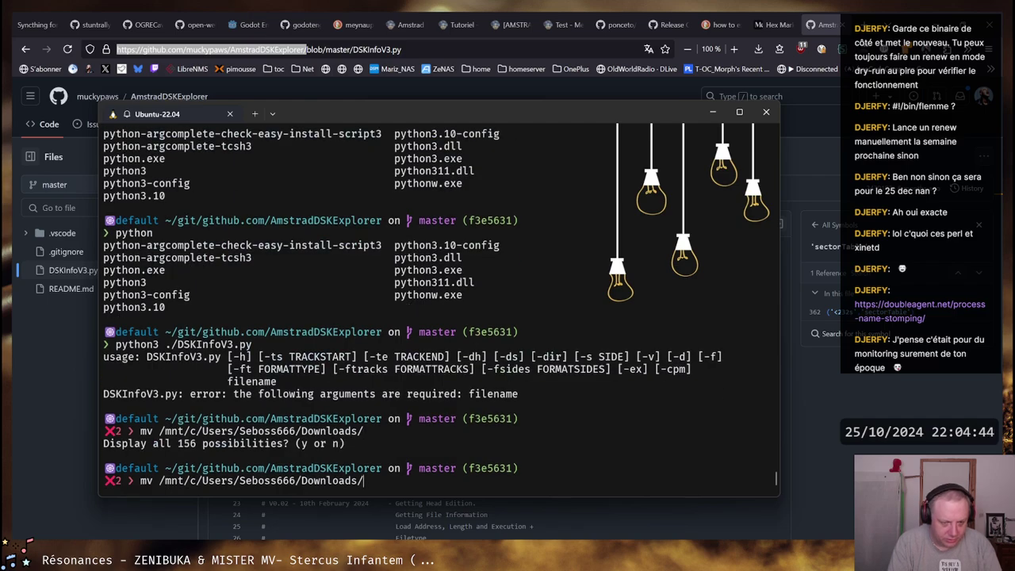
pyautogui.write('M')
pyautogui.press('Tab')
pyautogui.press('Tab')
pyautogui.press('Tab')
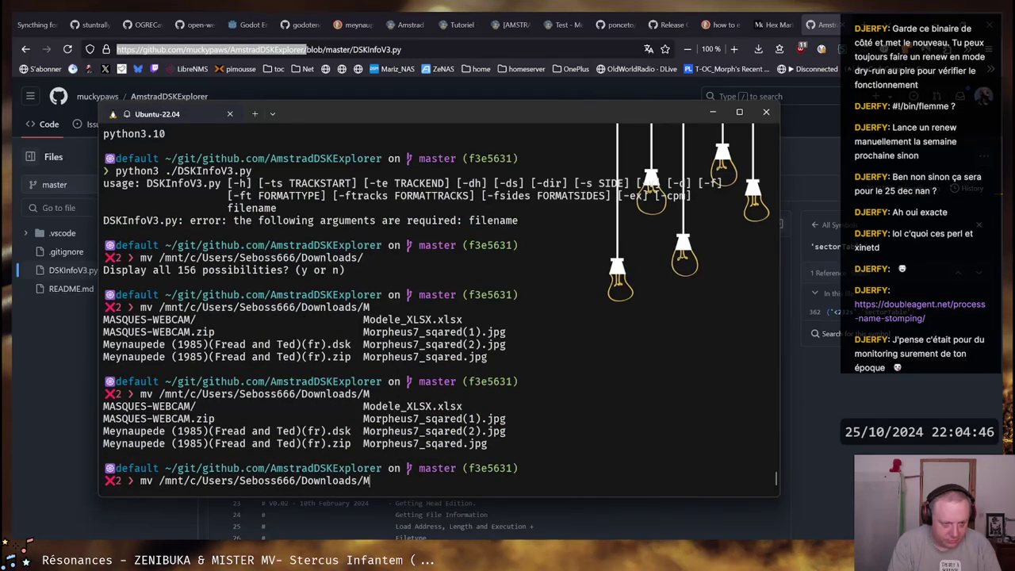
pyautogui.write('e')
pyautogui.press('Tab')
pyautogui.write('d')
pyautogui.press('Tab')
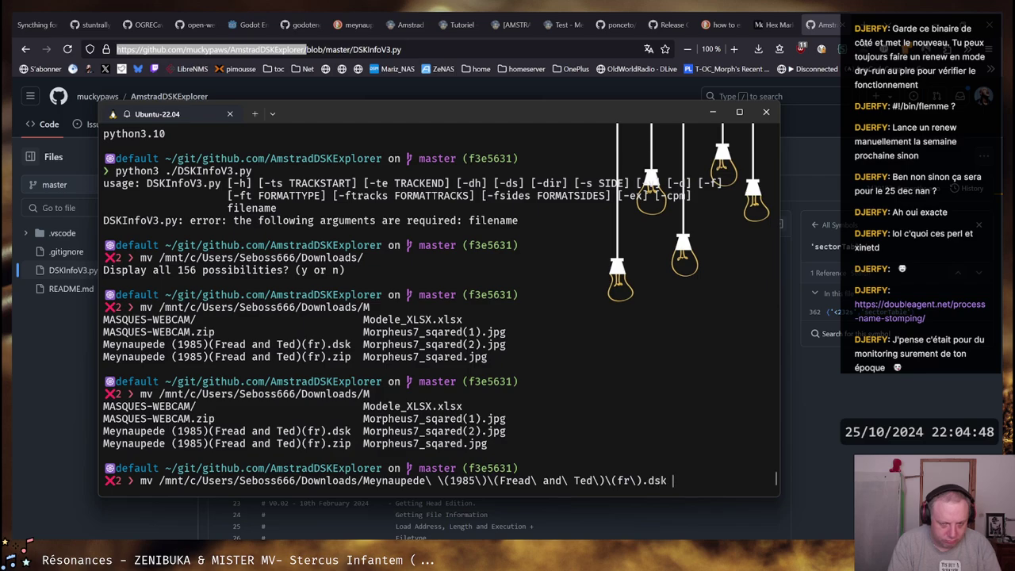
pyautogui.write('.')
pyautogui.press('Return')
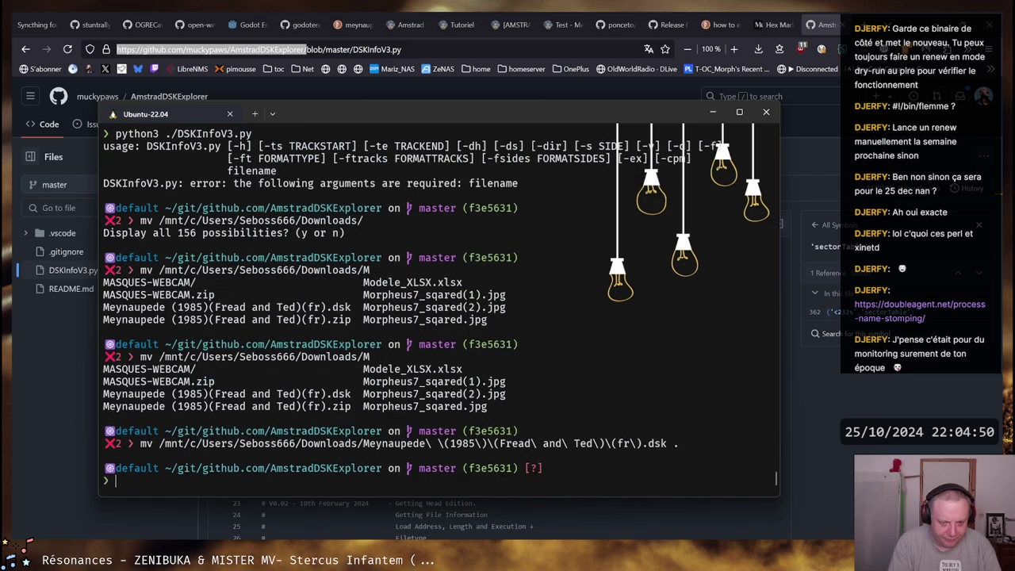
pyautogui.write('ll')
pyautogui.press('Return')
# Set the disk image's permissions to 644 and verify with ll
pyautogui.write('ch')
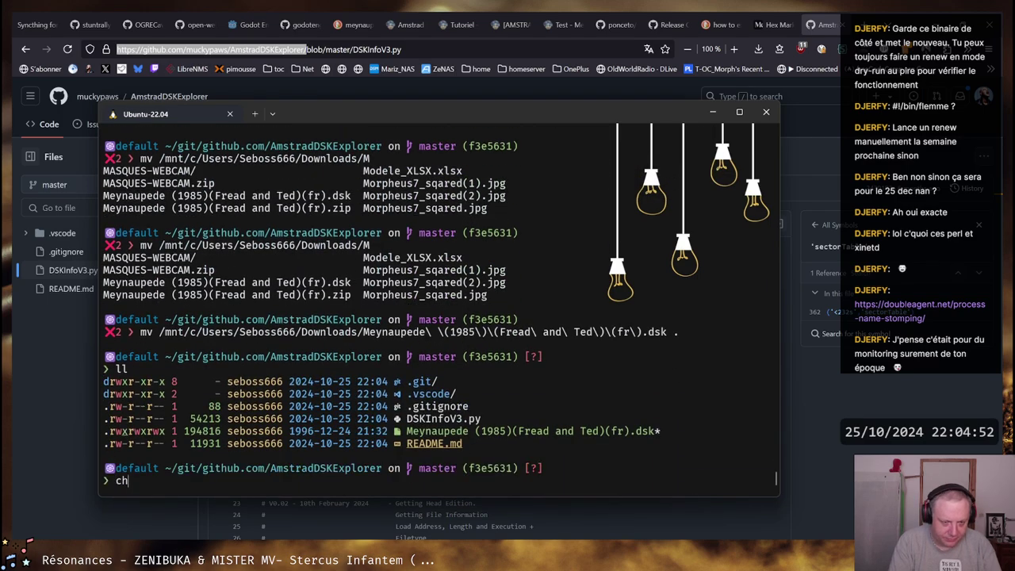
pyautogui.write('mod 644 ')
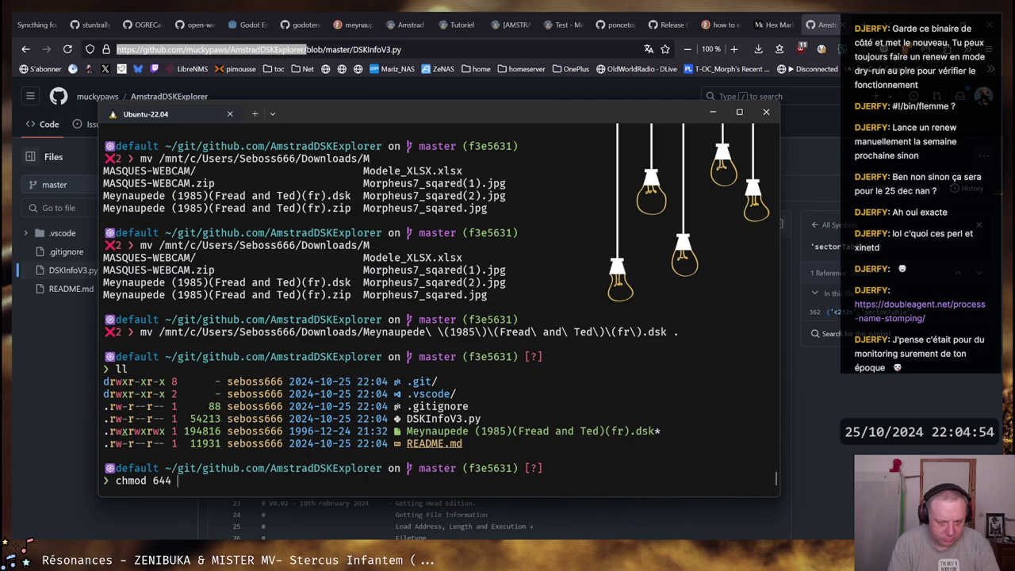
pyautogui.write('M')
pyautogui.press('Tab')
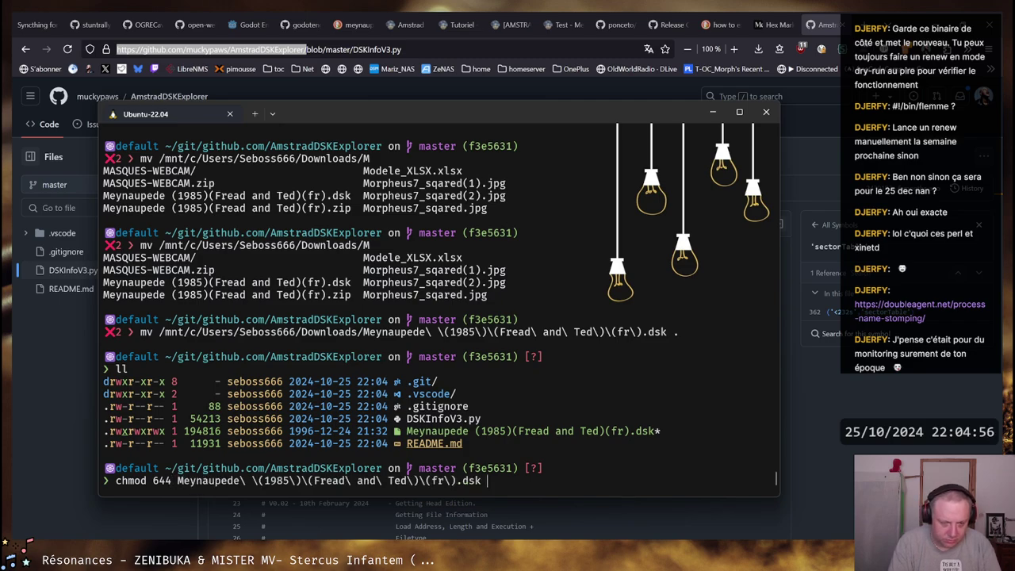
pyautogui.press('Return')
pyautogui.write('ll')
pyautogui.press('Return')
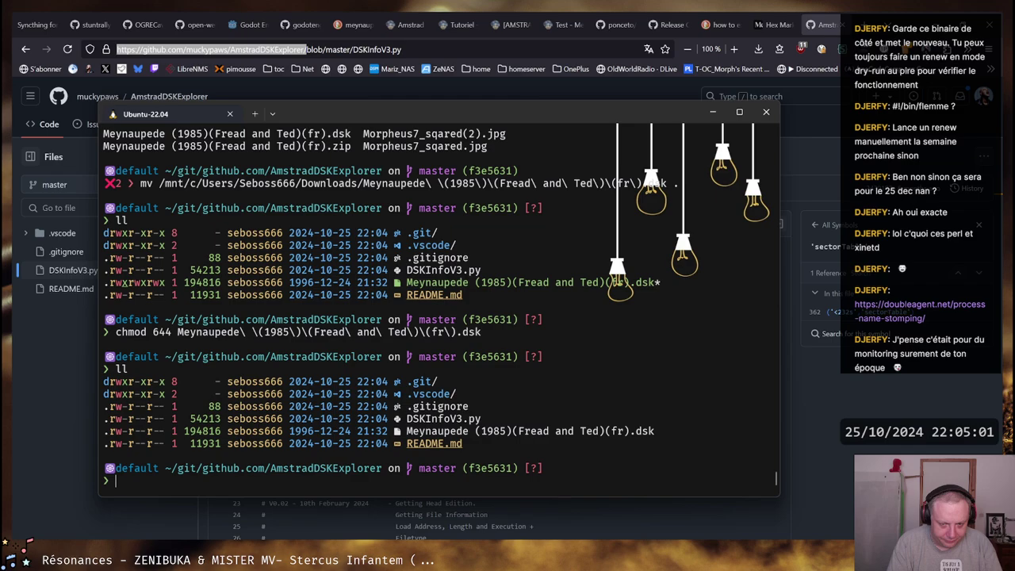
# Rename the disk image to Meynaupede.dsk
pyautogui.write('mv Me')
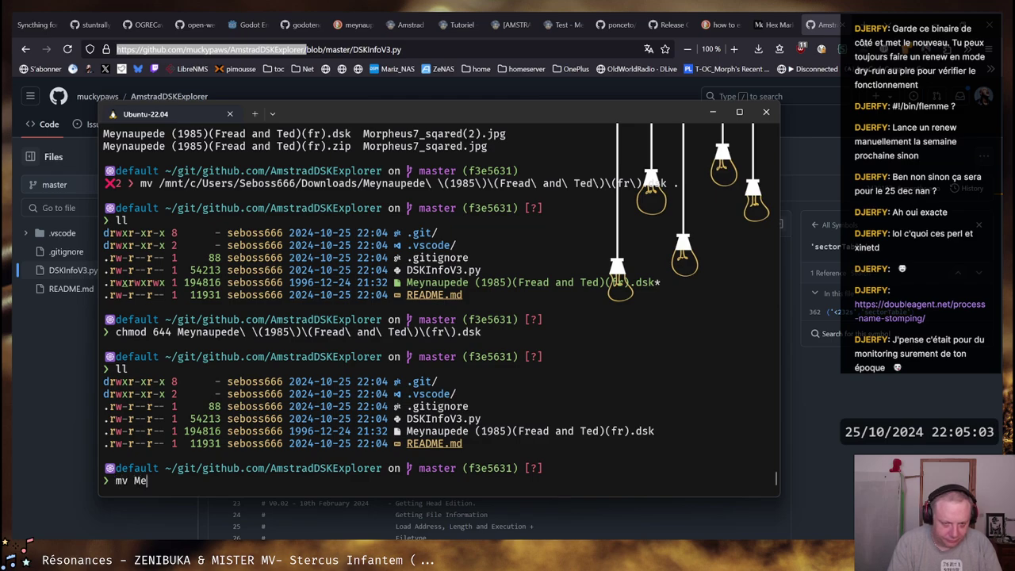
pyautogui.press('Tab')
pyautogui.write('M')
pyautogui.press('Tab')
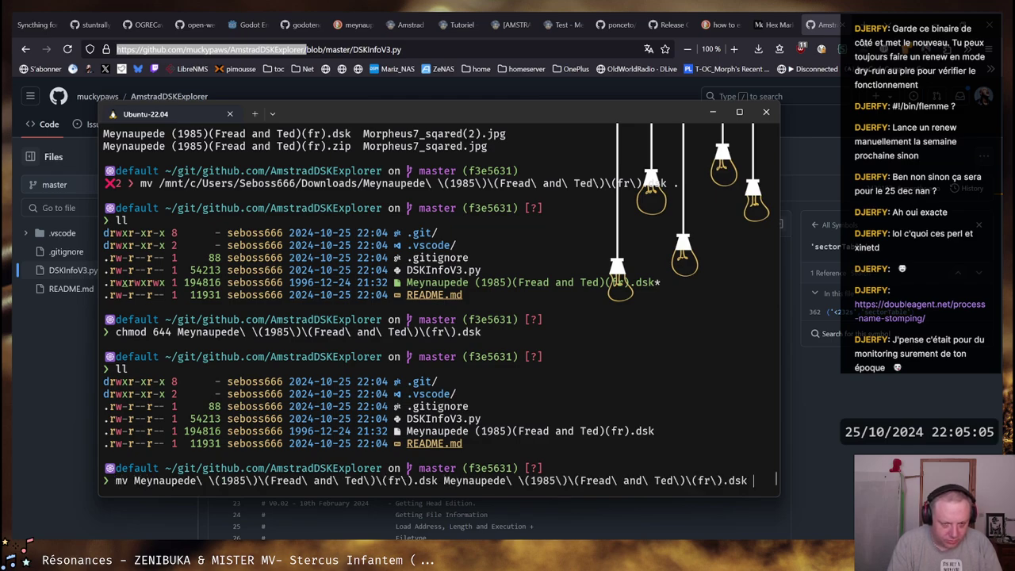
pyautogui.press('BackSpace')
pyautogui.press('BackSpace')
pyautogui.press('BackSpace')
pyautogui.press('BackSpace')
pyautogui.press('BackSpace')
pyautogui.press('BackSpace')
pyautogui.press('BackSpace')
pyautogui.press('BackSpace')
pyautogui.press('BackSpace')
pyautogui.press('BackSpace')
pyautogui.press('BackSpace')
pyautogui.press('BackSpace')
pyautogui.press('BackSpace')
pyautogui.press('BackSpace')
pyautogui.press('BackSpace')
pyautogui.press('BackSpace')
pyautogui.press('BackSpace')
pyautogui.press('BackSpace')
pyautogui.press('BackSpace')
pyautogui.press('BackSpace')
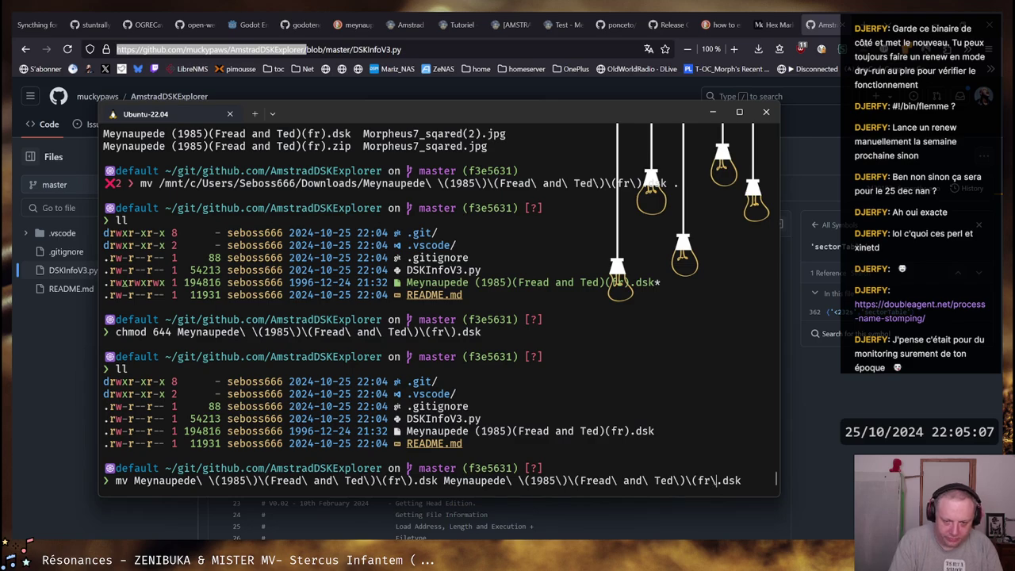
pyautogui.press('BackSpace')
pyautogui.press('BackSpace')
pyautogui.press('BackSpace')
pyautogui.press('BackSpace')
pyautogui.press('BackSpace')
pyautogui.press('BackSpace')
pyautogui.press('BackSpace')
pyautogui.press('BackSpace')
pyautogui.press('Return')
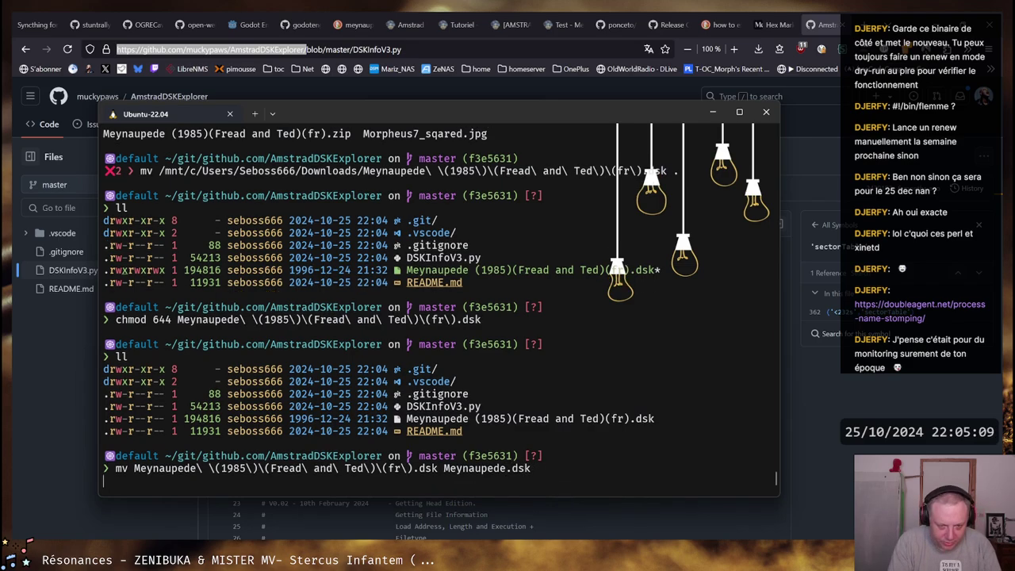
# Recall the earlier python3 DSKInfoV3.py command from history
pyautogui.write('ll')
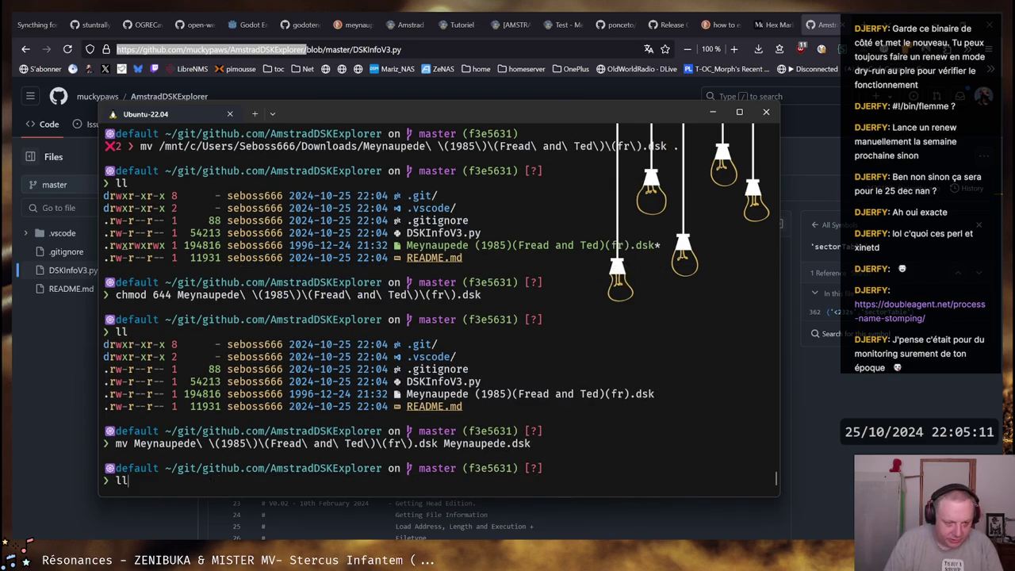
pyautogui.press('BackSpace')
pyautogui.press('BackSpace')
pyautogui.write('p')
pyautogui.press('Right')
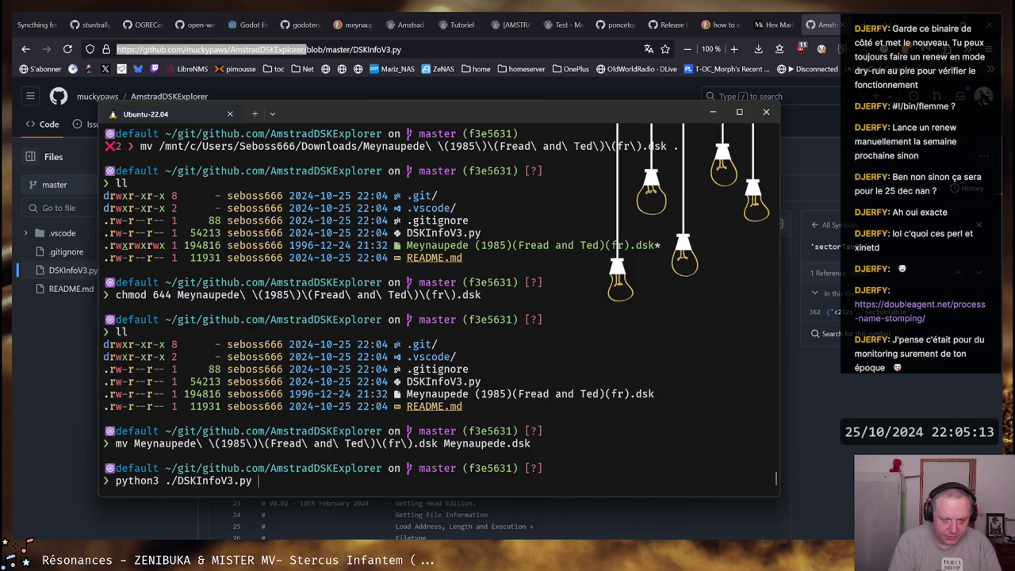
# Run DSKInfoV3.py on Meynaupede.dsk to confirm a valid DATA disk, then list the folder with ll
pyautogui.write('Me')
pyautogui.press('Tab')
pyautogui.press('Return')
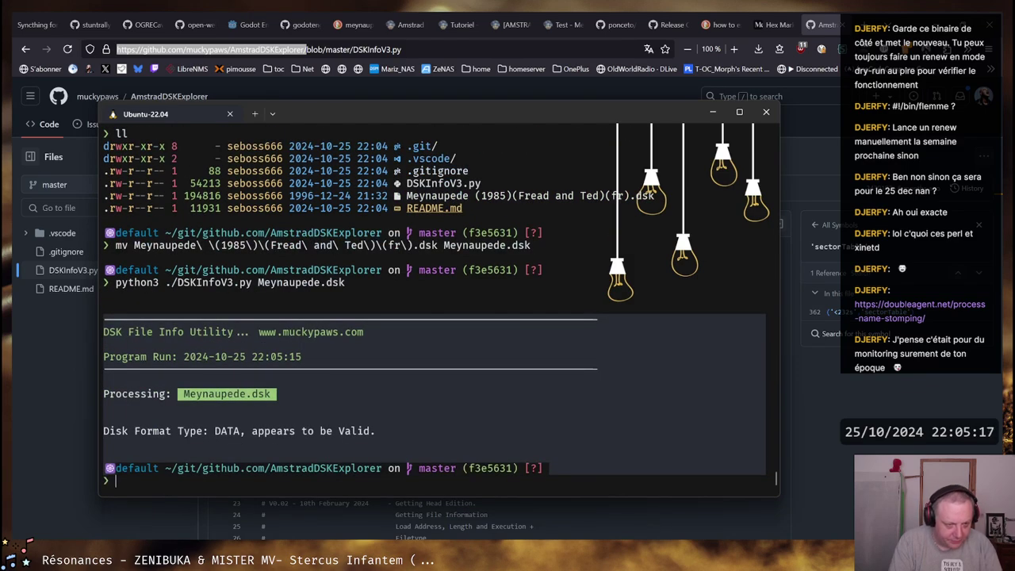
pyautogui.write('ll')
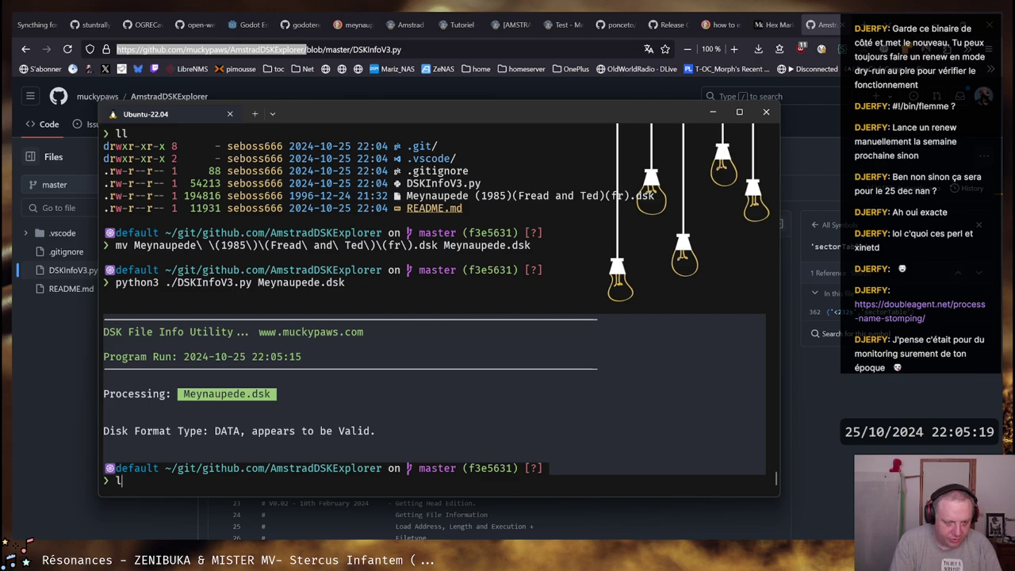
pyautogui.press('Return')
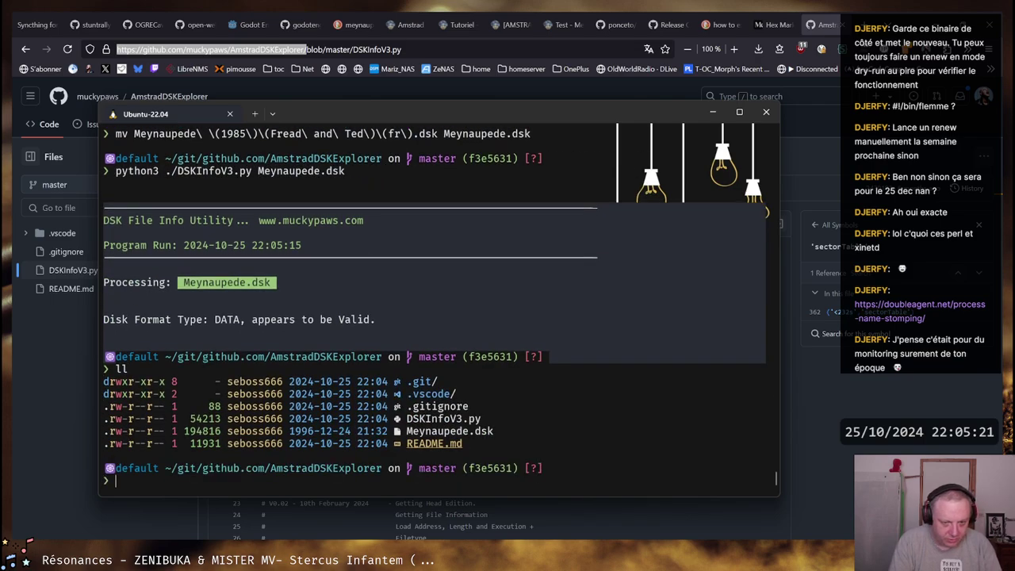
# Rerun the analysis with -h to display the script's options, such as -dir, -ex and -f
pyautogui.scroll(15, 321, 287)
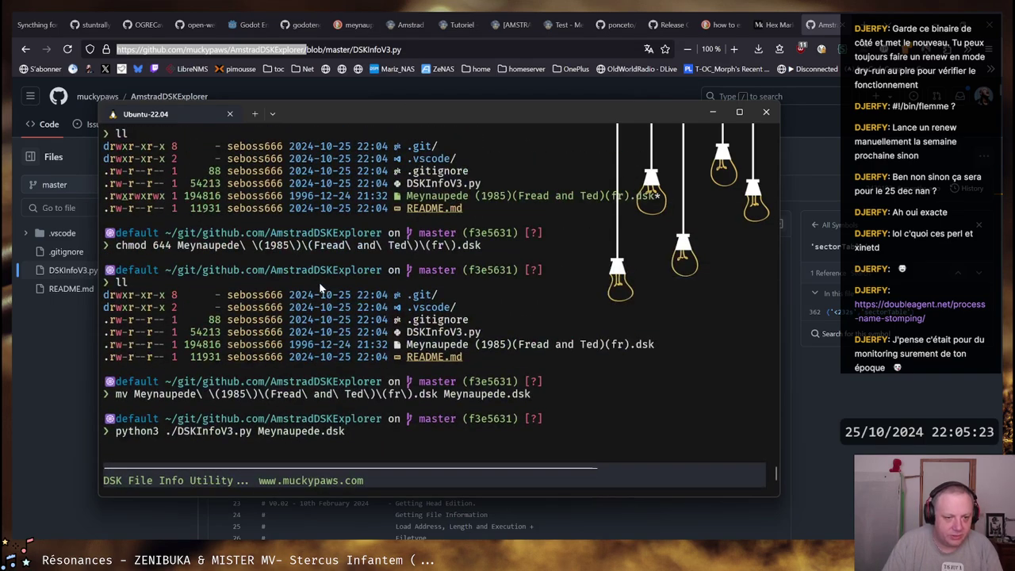
pyautogui.scroll(7, 321, 287)
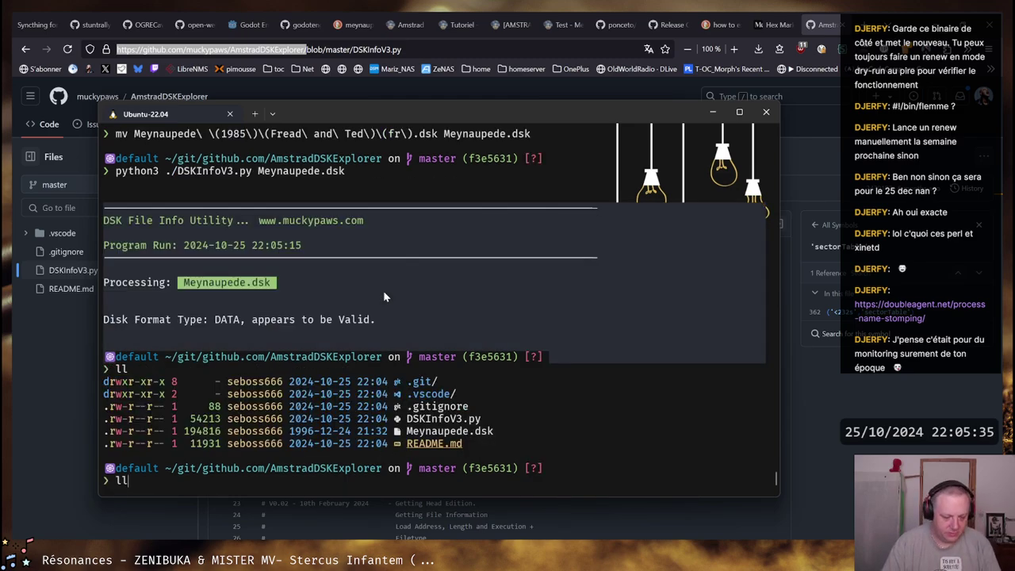
pyautogui.press('Up')
pyautogui.write('-h')
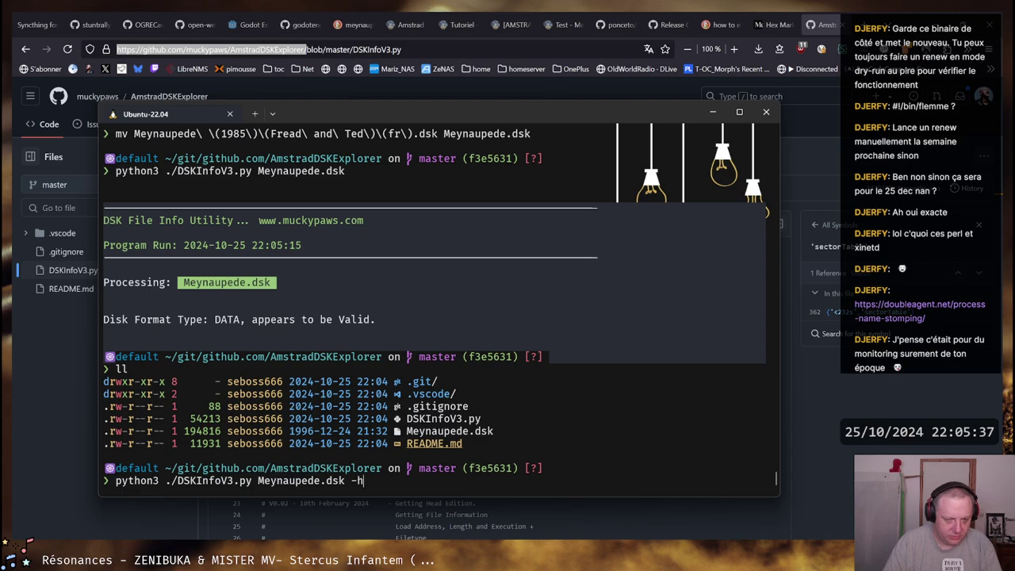
pyautogui.press('Return')
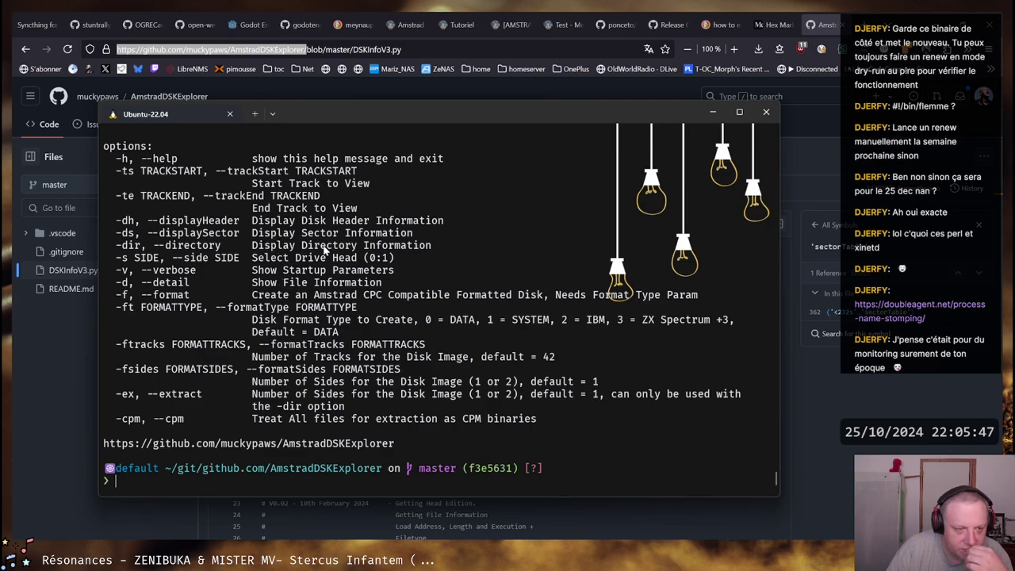
# List the files stored on Meynaupede.dsk with -dir and select the MEYNAUPE.BAS name
pyautogui.press('Up')
pyautogui.press('BackSpace')
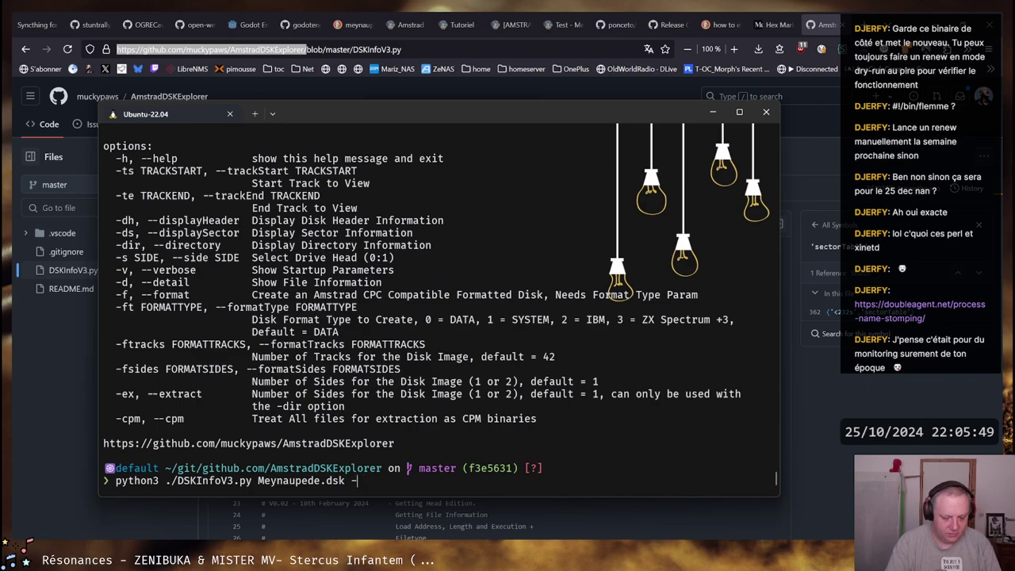
pyautogui.write('dir')
pyautogui.press('Return')
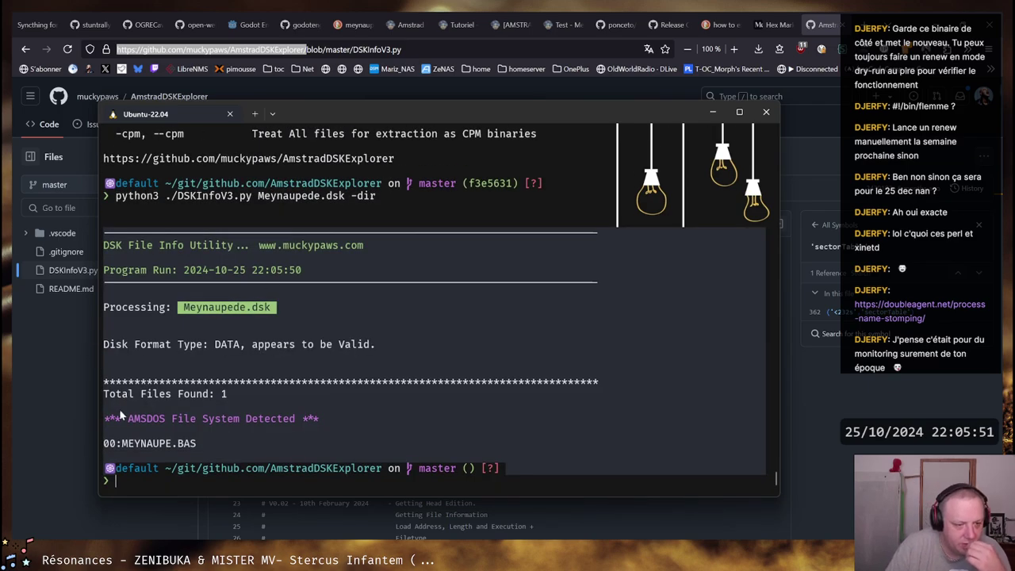
pyautogui.moveTo(197, 446); pyautogui.dragTo(125, 450)
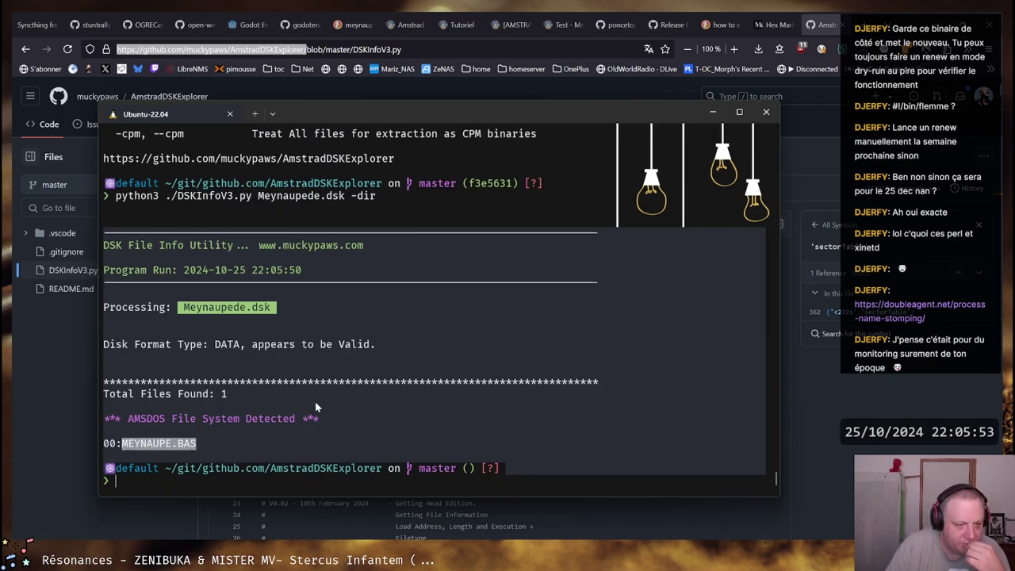
# Extract the disk's files with -ex and list the folder to confirm 00-MEYNAUPE.BAS
pyautogui.press('Up')
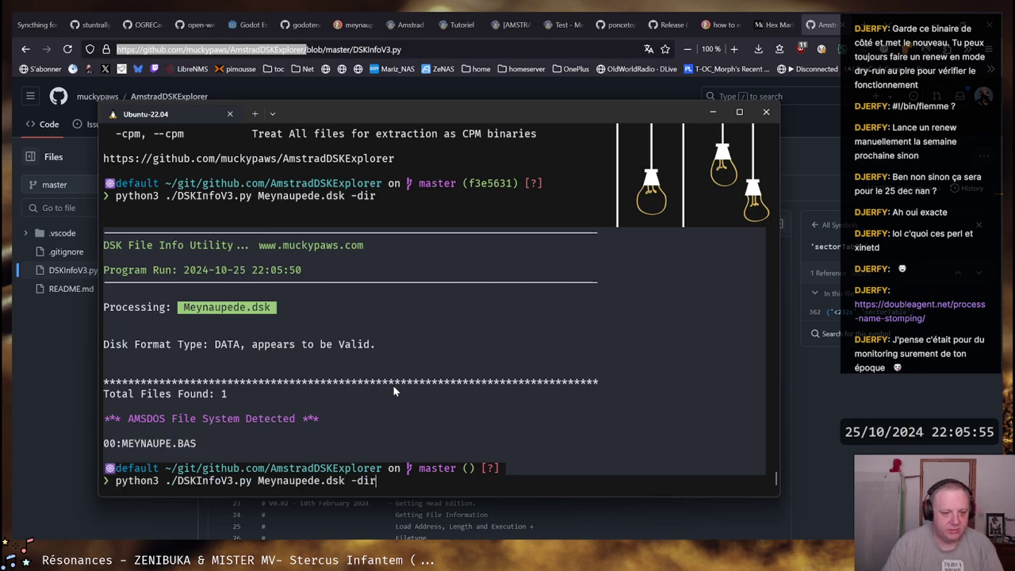
pyautogui.write('-ex')
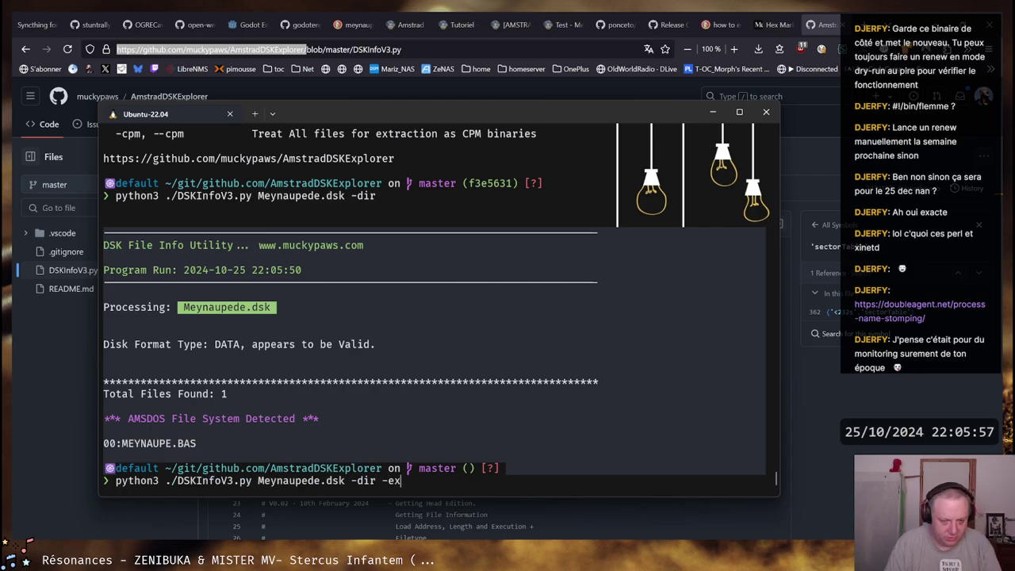
pyautogui.press('Return')
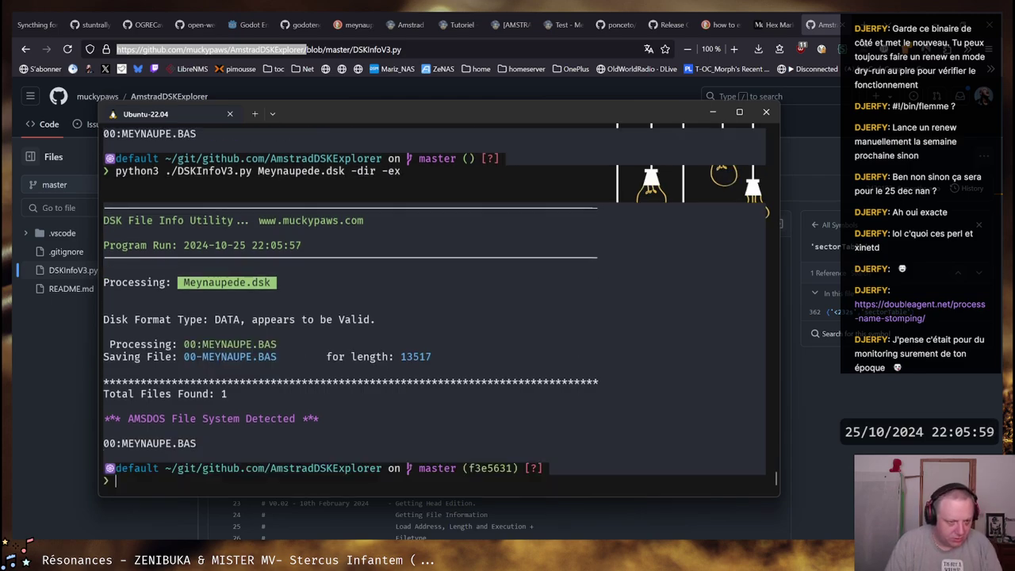
pyautogui.write('ll')
pyautogui.press('Return')
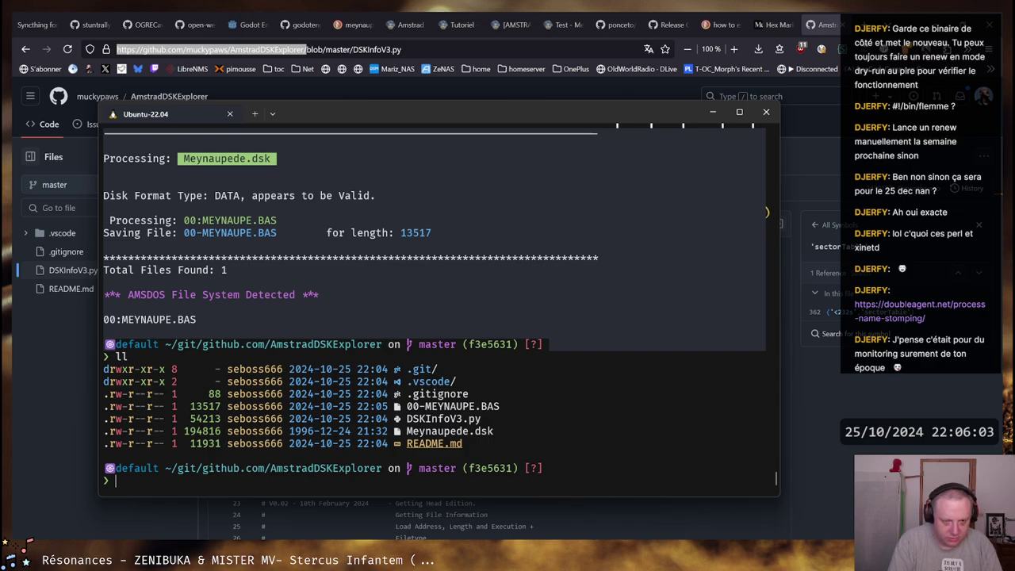
# View 00-MEYNAUPE.BAS in vim, then quit back to the shell
pyautogui.write('vim 00')
pyautogui.press('Tab')
pyautogui.press('Return')
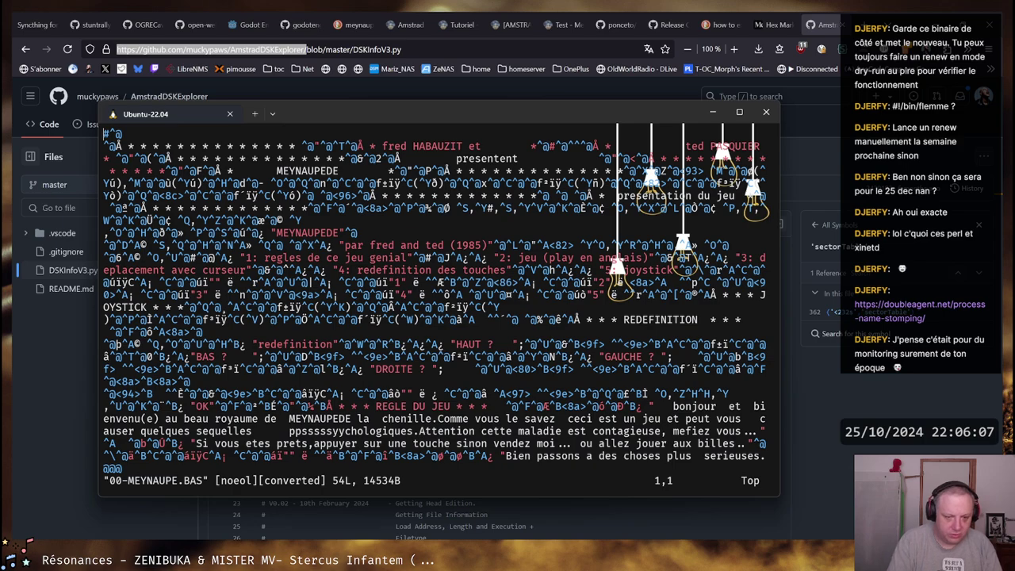
pyautogui.write(':q')
pyautogui.press('Return')
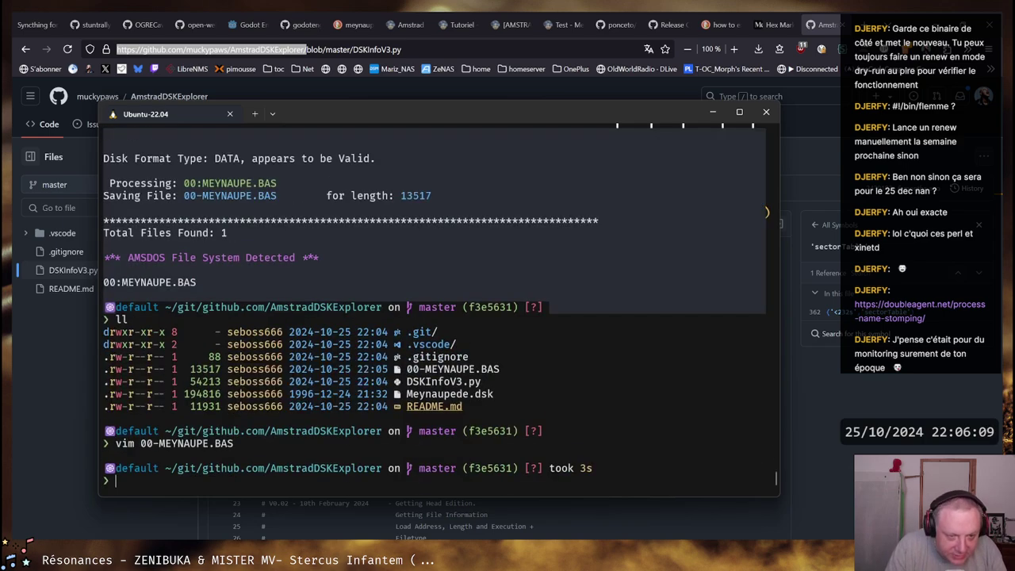
# Scroll back up through the terminal output to review the earlier help listing
pyautogui.scroll(15, 384, 331)
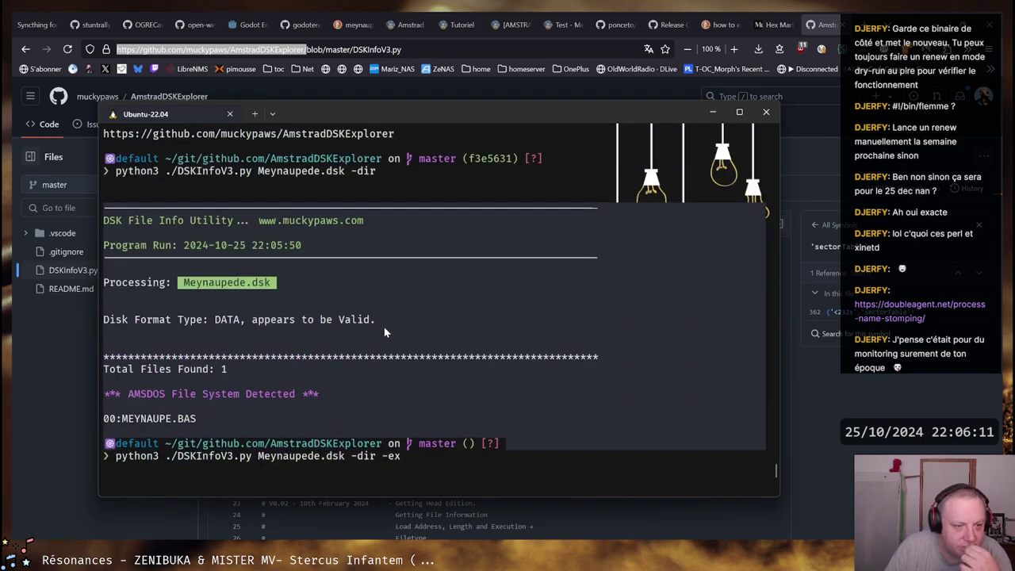
pyautogui.scroll(3, 384, 332)
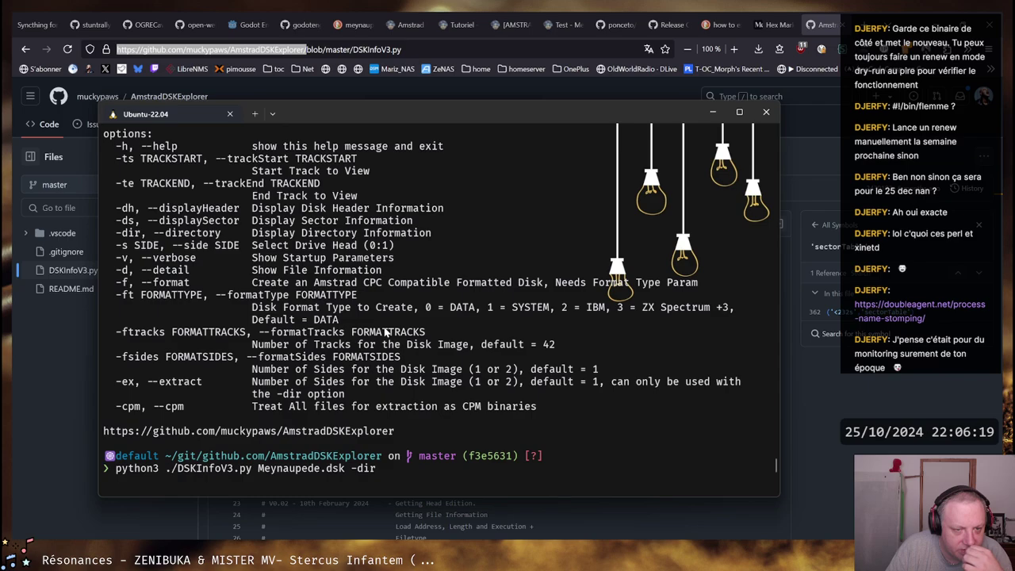
pyautogui.scroll(2, 384, 332)
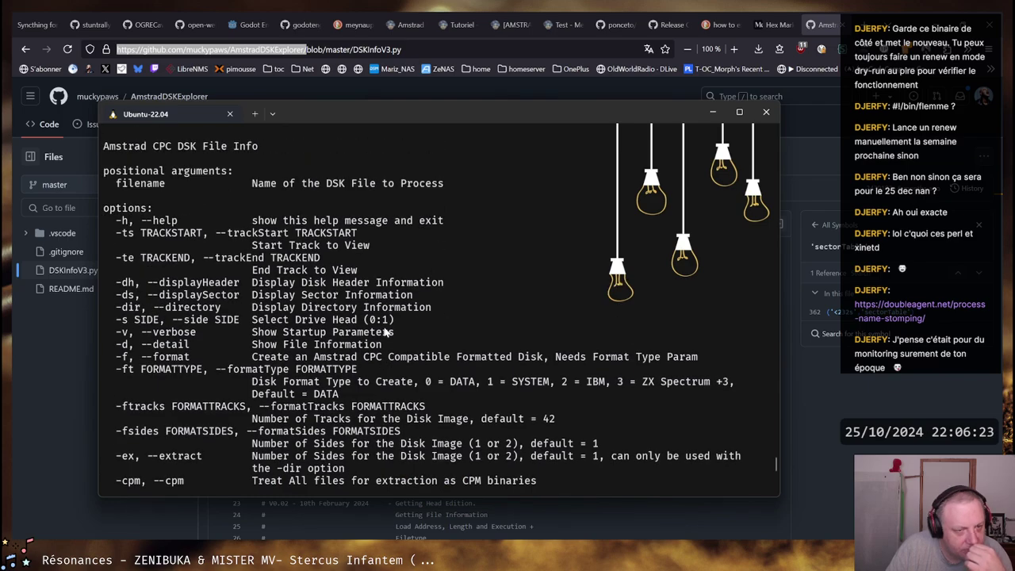
pyautogui.scroll(-6, 384, 331)
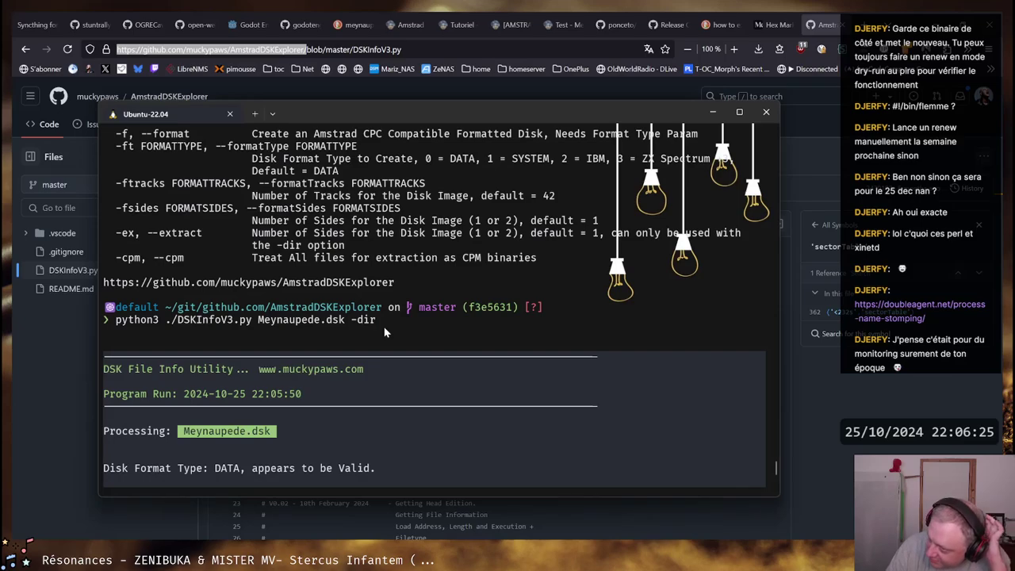
pyautogui.hotkey('alt', 'Tab')
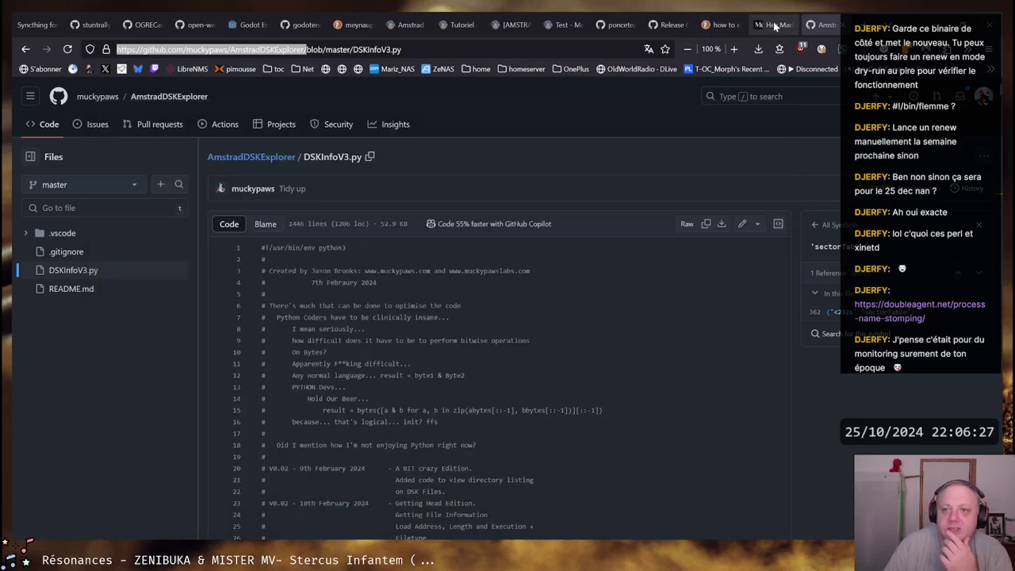
pyautogui.scroll(-3, 423, 381)
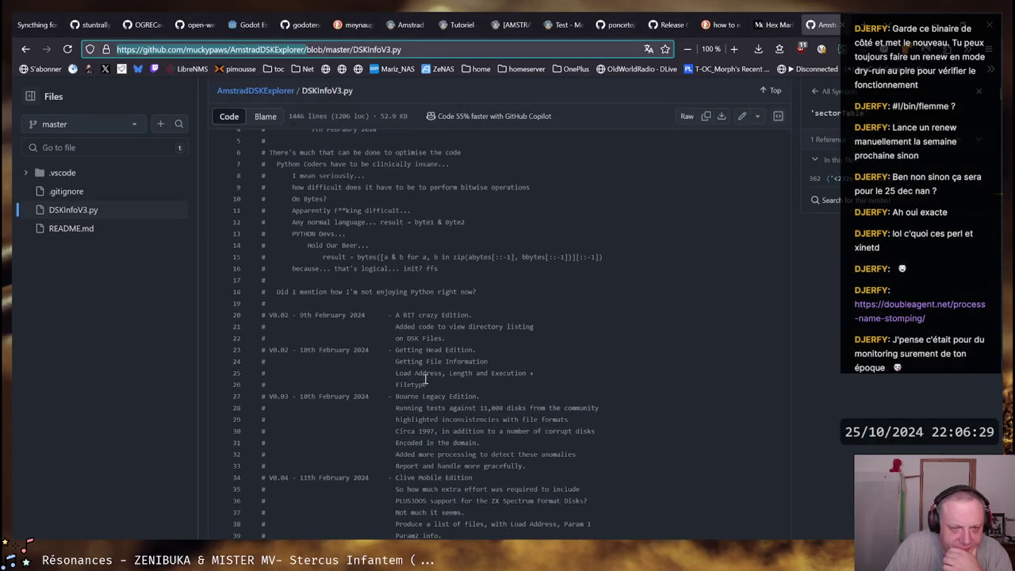
pyautogui.moveTo(318, 222); pyautogui.dragTo(438, 268)
pyautogui.click(439, 268)
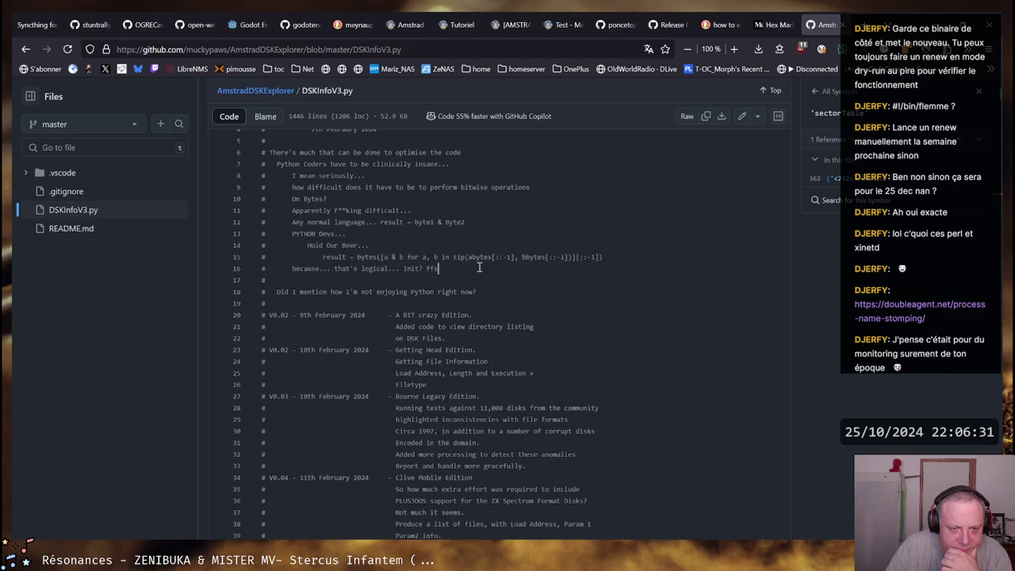
pyautogui.moveTo(300, 222); pyautogui.dragTo(465, 223)
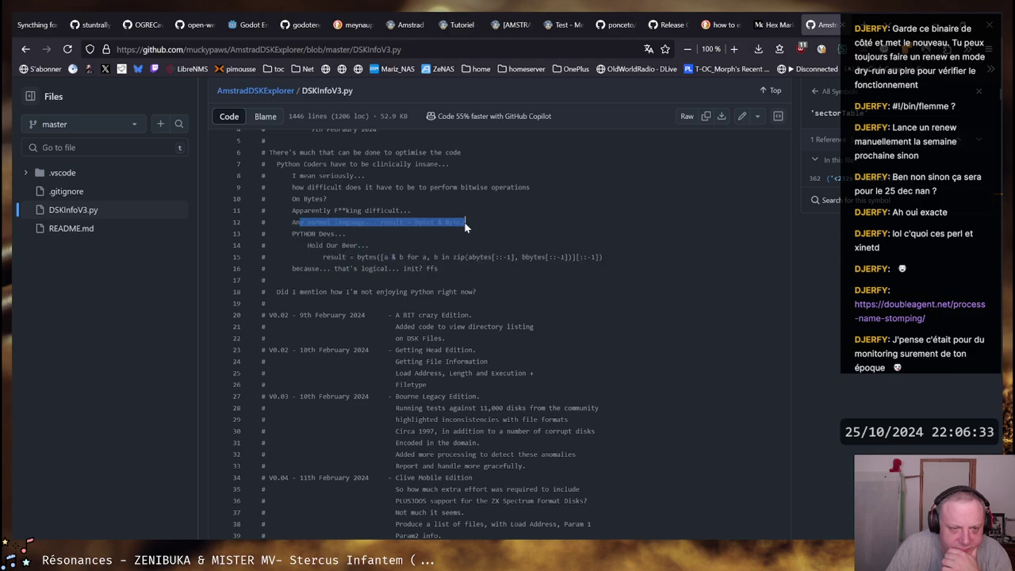
pyautogui.click(464, 225)
pyautogui.scroll(-10, 464, 222)
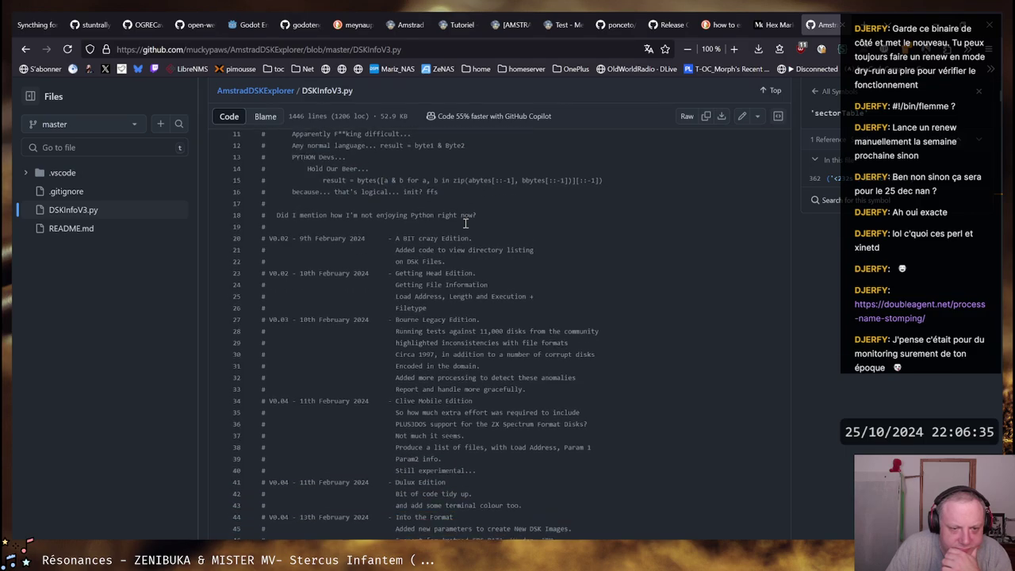
pyautogui.scroll(-7, 465, 225)
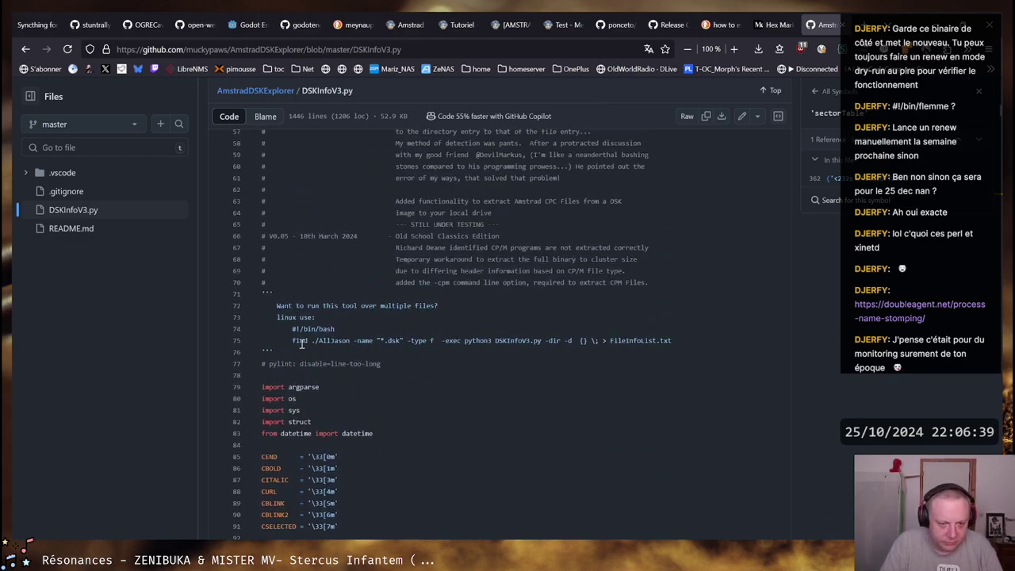
pyautogui.moveTo(299, 341); pyautogui.dragTo(671, 342)
pyautogui.click(663, 342)
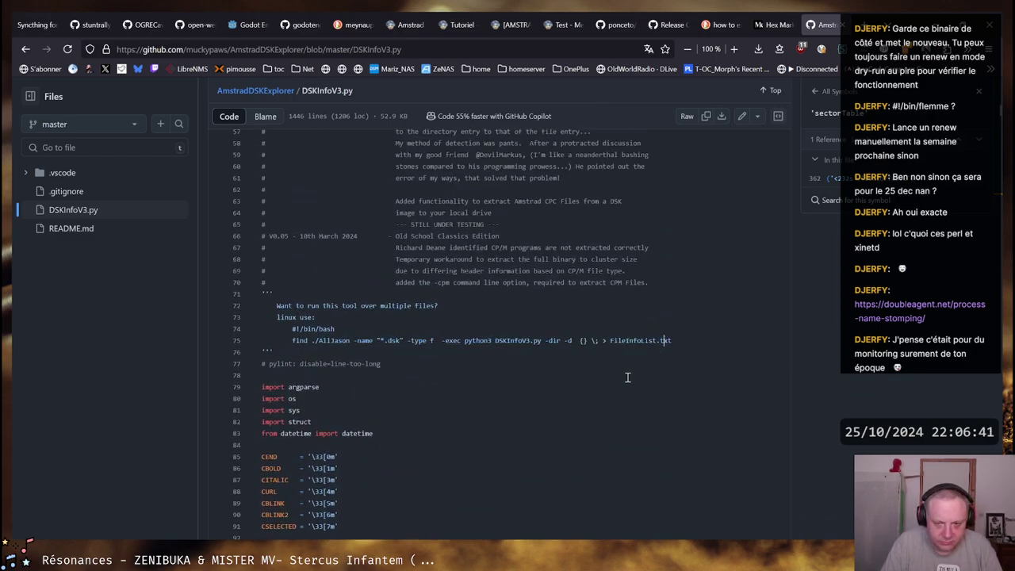
pyautogui.click(627, 378)
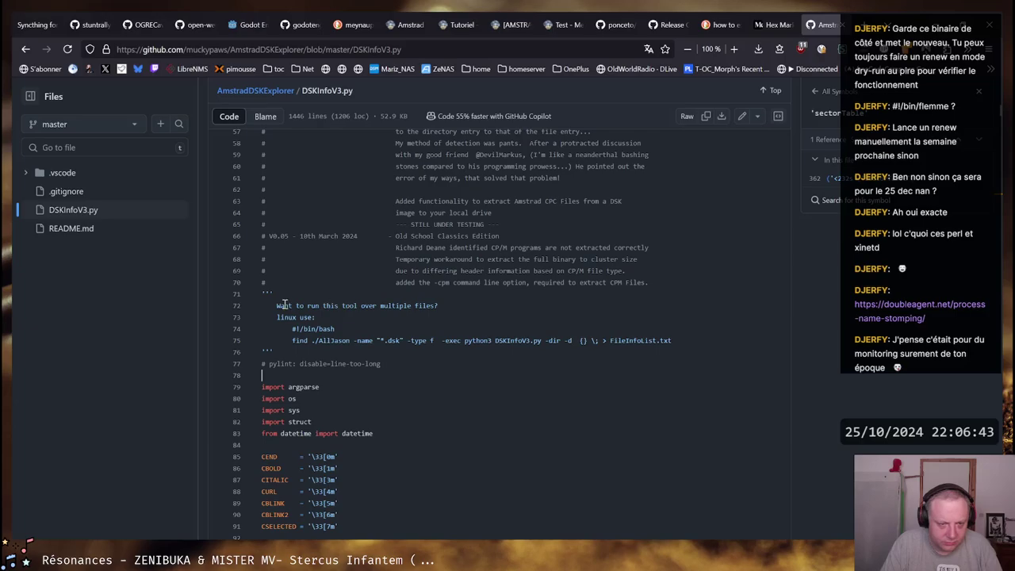
pyautogui.click(426, 305)
pyautogui.scroll(-3, 456, 333)
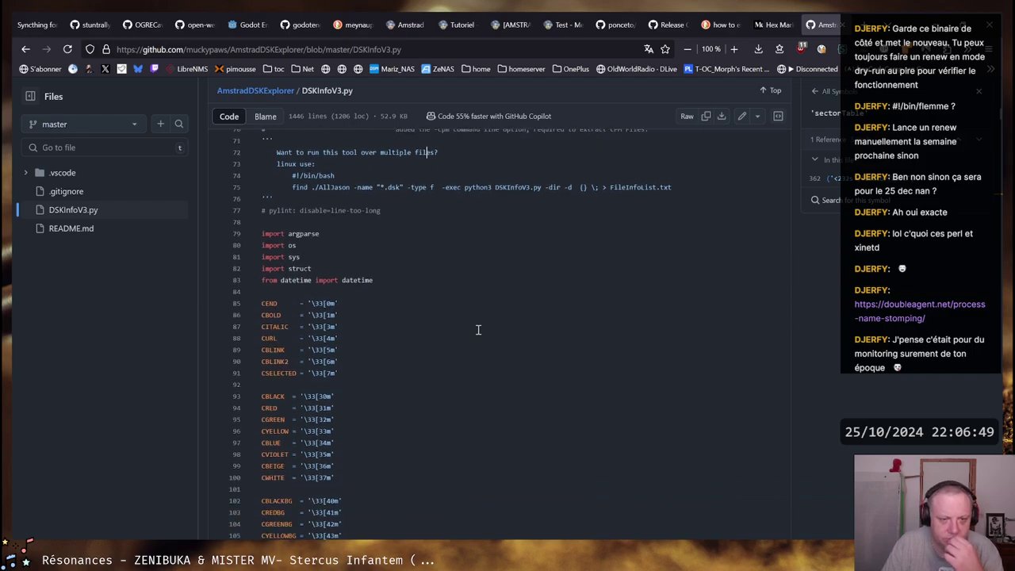
pyautogui.scroll(7, 482, 303)
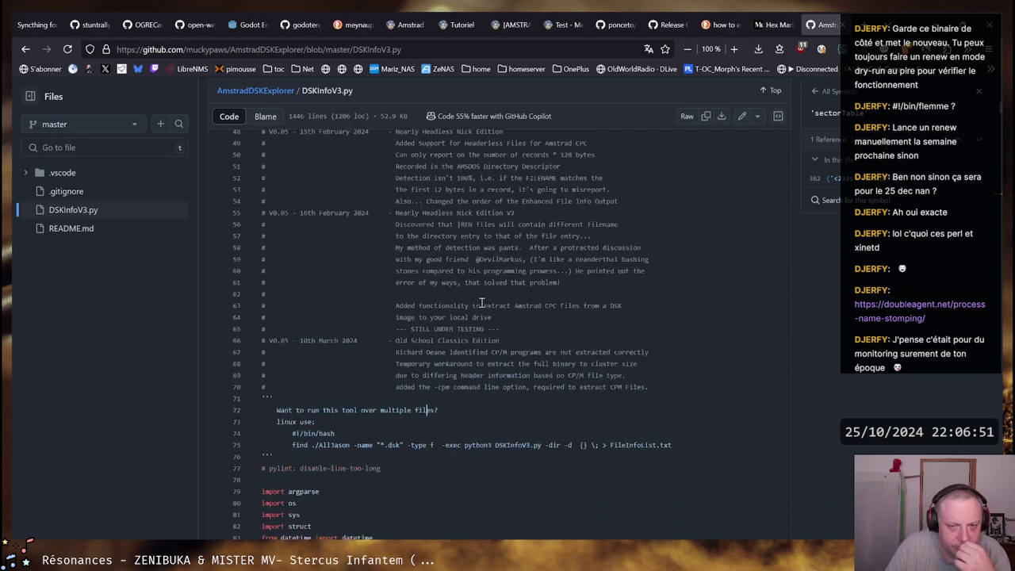
pyautogui.scroll(-2, 482, 303)
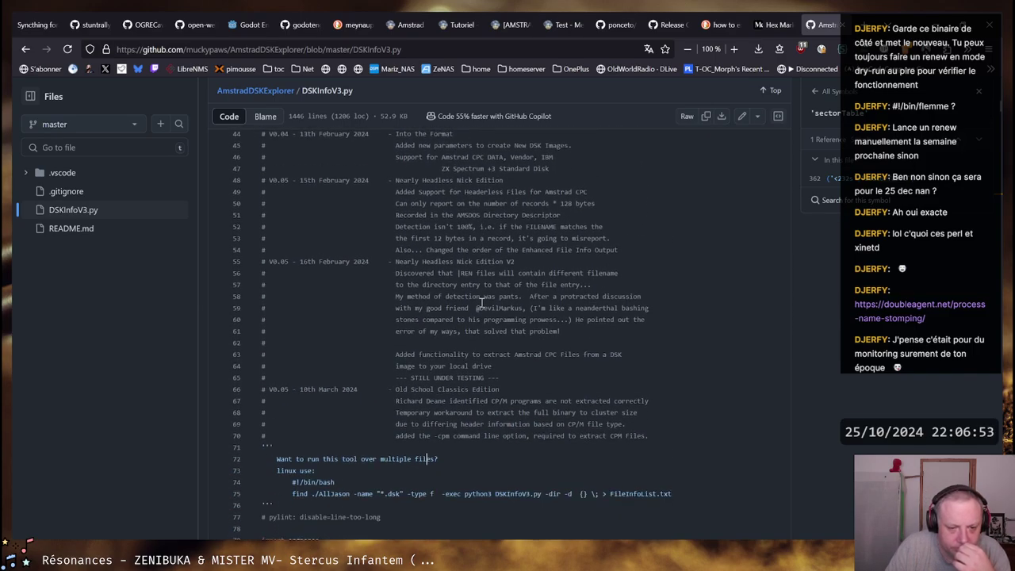
pyautogui.moveTo(400, 407)
pyautogui.mouseDown()
pyautogui.moveTo(627, 436)
pyautogui.moveTo(460, 436)
pyautogui.moveTo(401, 402)
pyautogui.mouseUp()
pyautogui.click(639, 436)
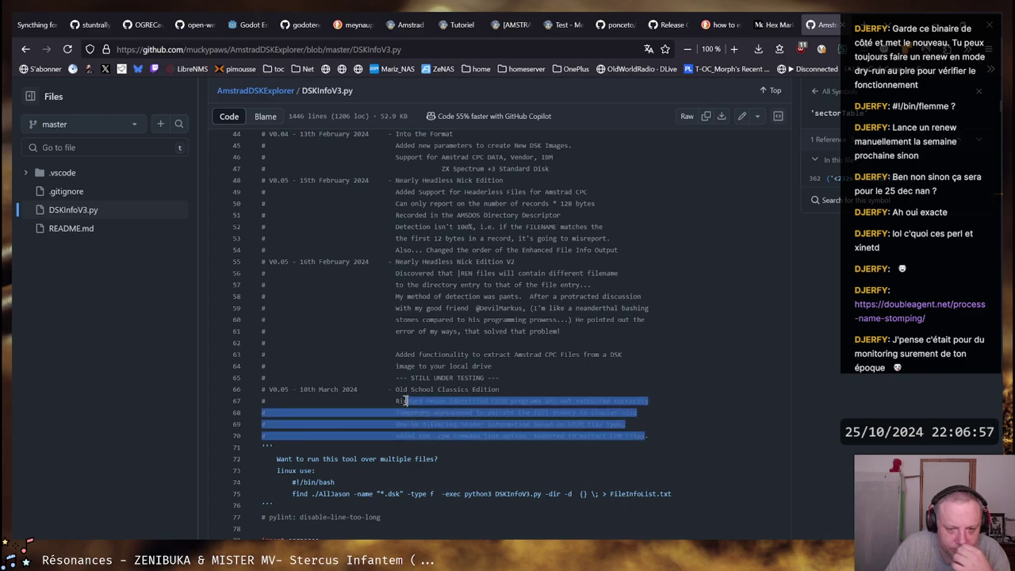
pyautogui.click(403, 401)
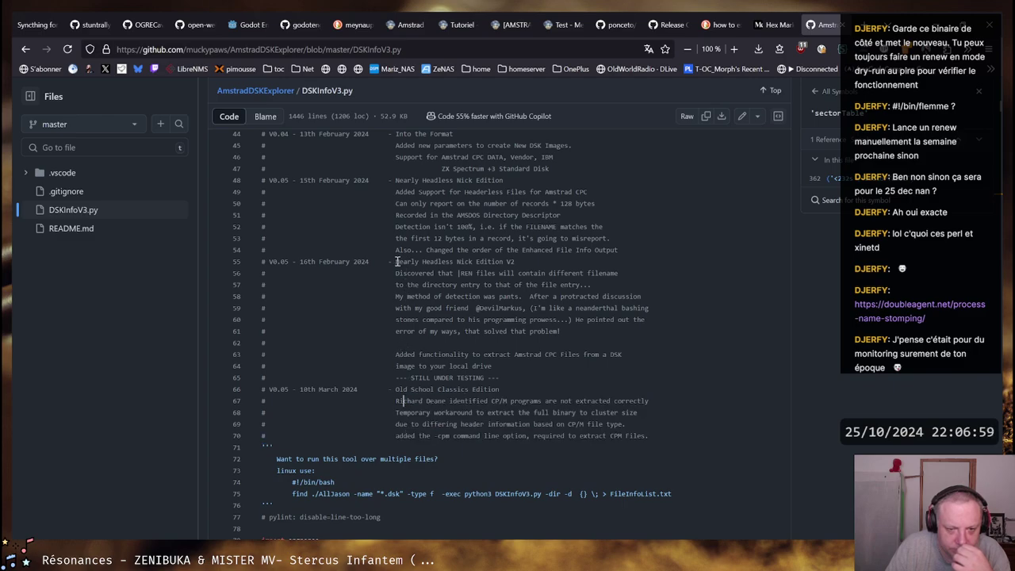
pyautogui.moveTo(395, 272); pyautogui.dragTo(604, 328)
pyautogui.click(604, 329)
pyautogui.moveTo(509, 273); pyautogui.dragTo(612, 273)
pyautogui.click(612, 273)
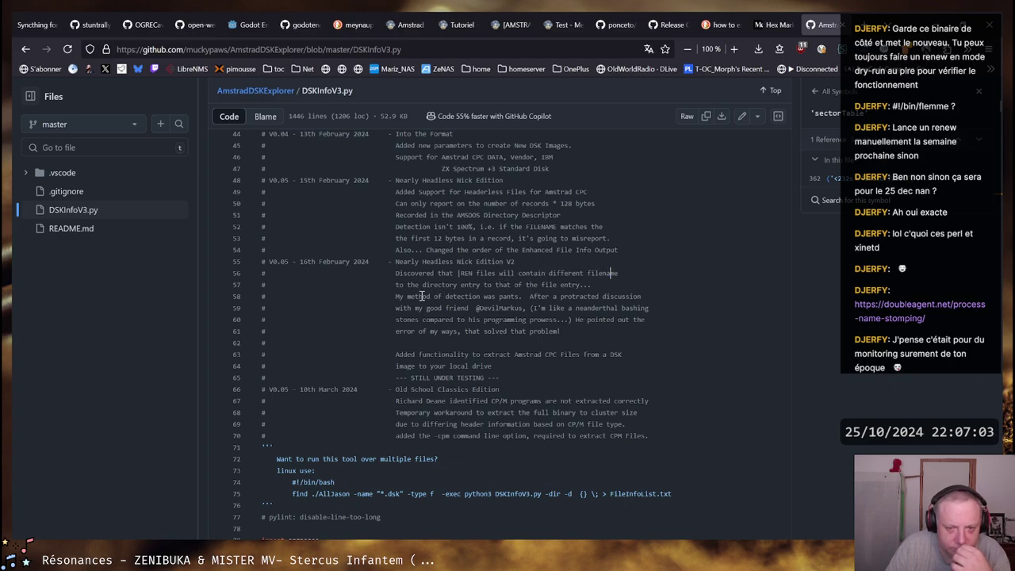
pyautogui.moveTo(395, 284); pyautogui.dragTo(574, 284)
pyautogui.click(577, 284)
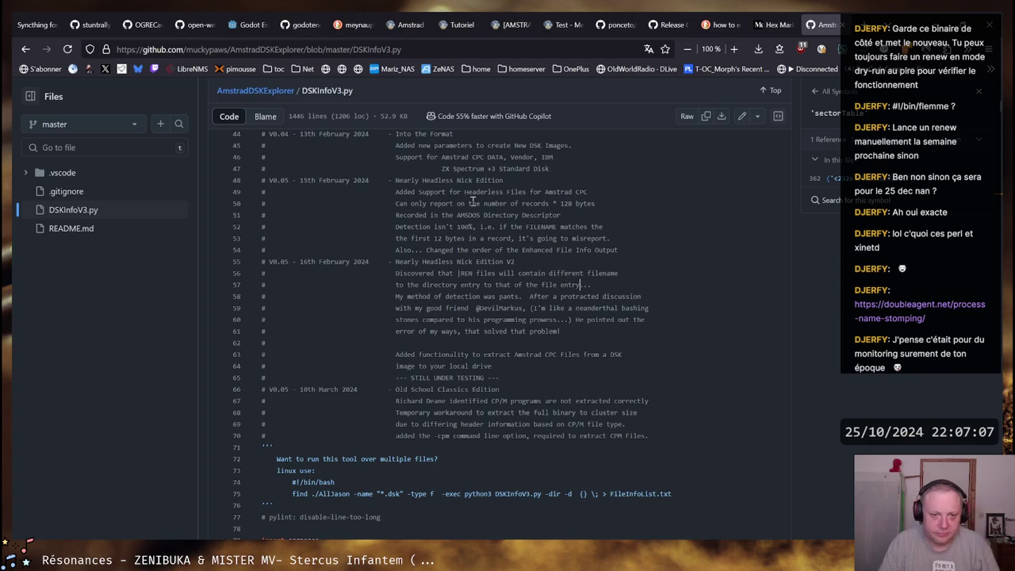
pyautogui.scroll(-10, 512, 228)
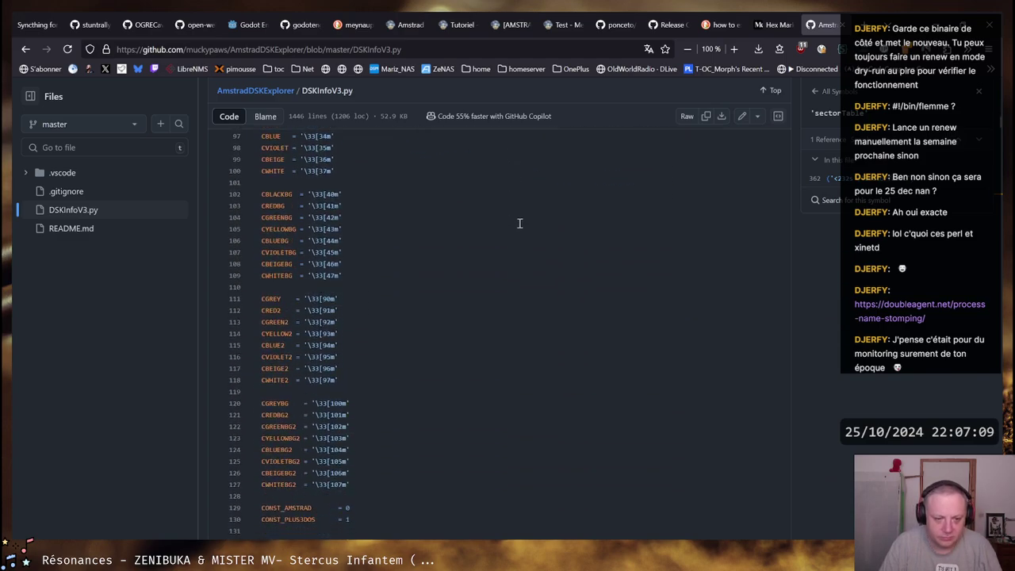
pyautogui.scroll(-20, 519, 223)
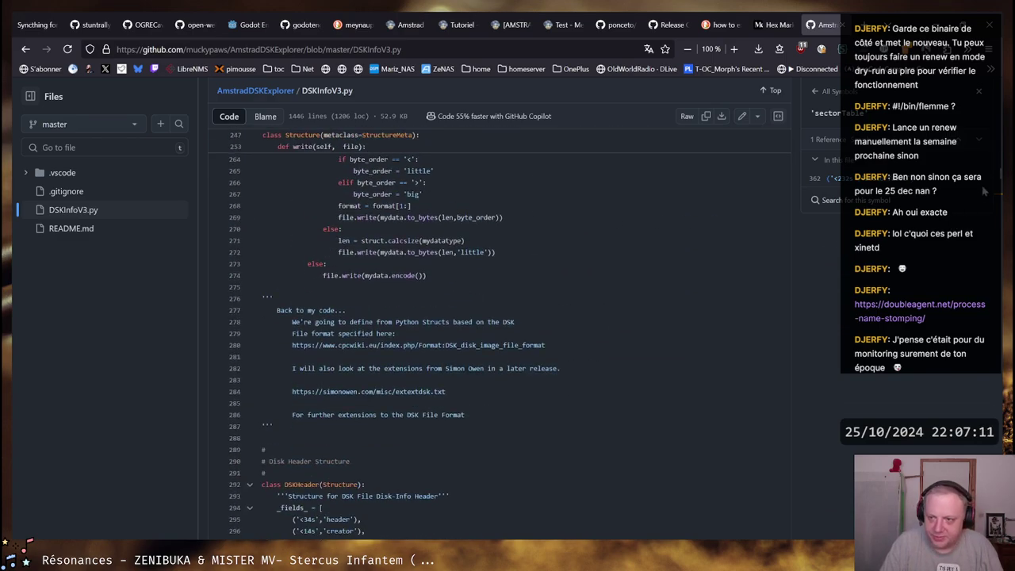
pyautogui.click(410, 393)
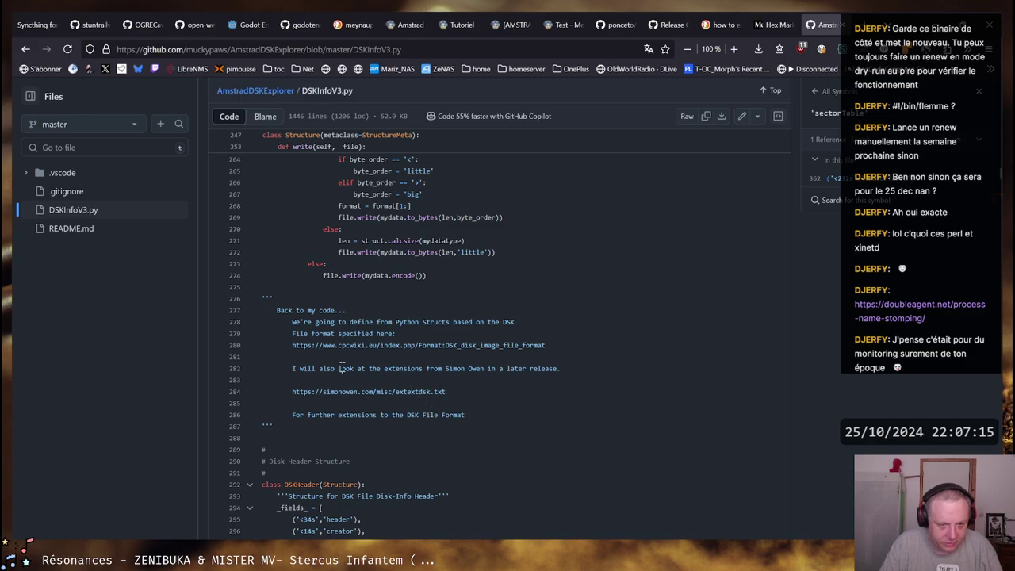
pyautogui.scroll(-8, 408, 324)
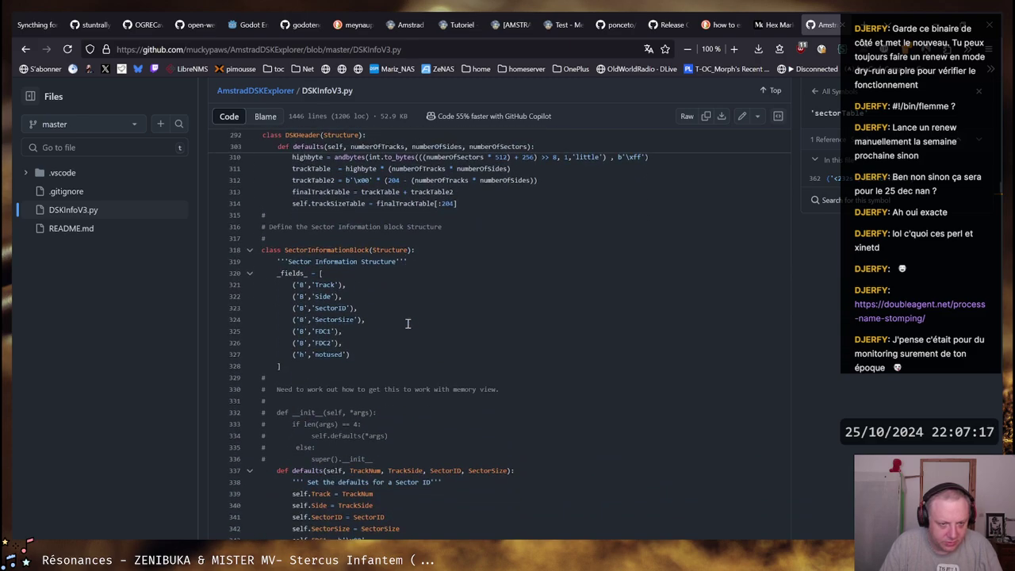
pyautogui.hotkey('alt', 'Tab')
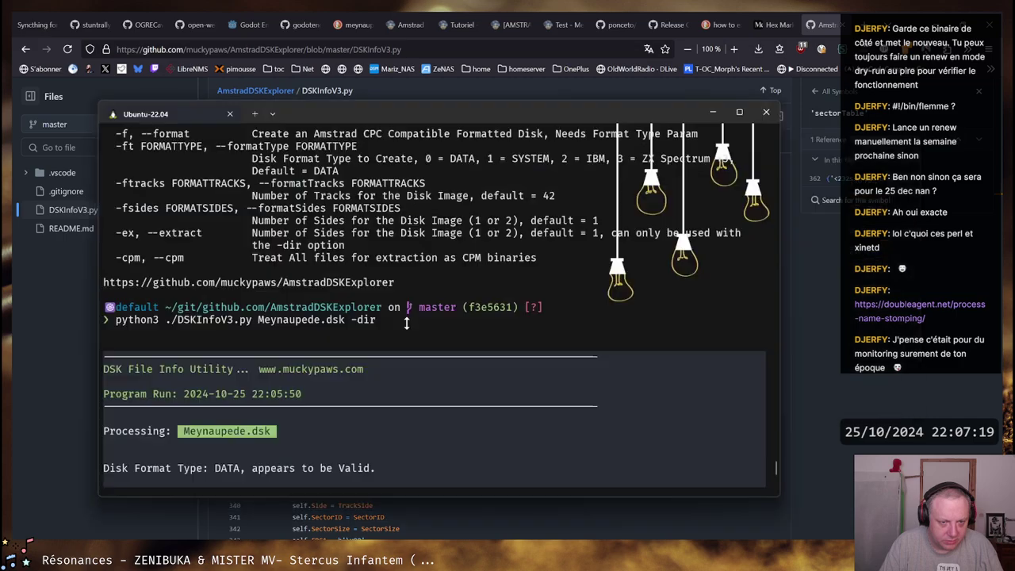
pyautogui.scroll(7, 380, 317)
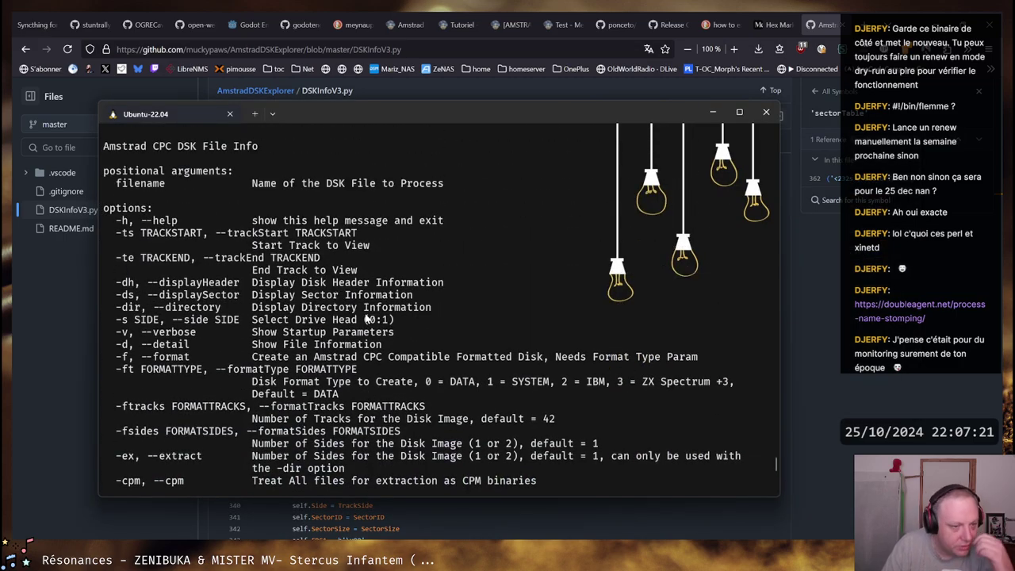
pyautogui.scroll(6, 367, 318)
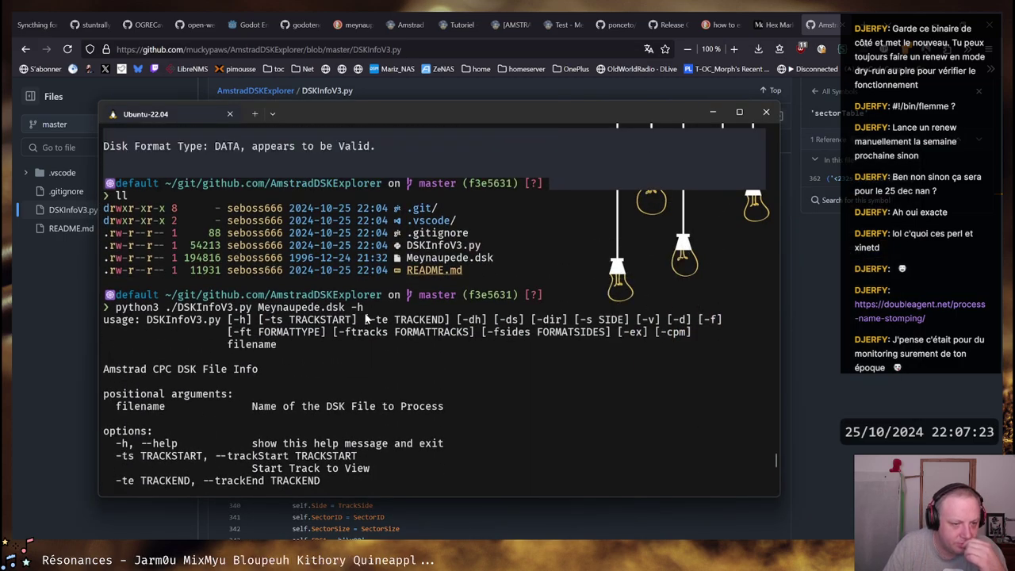
pyautogui.scroll(-2, 367, 317)
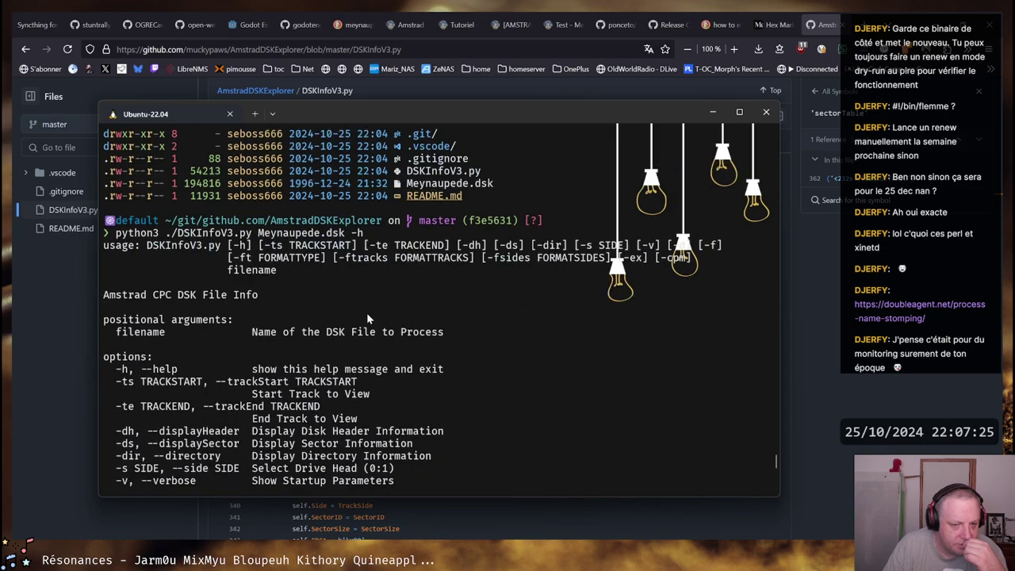
pyautogui.scroll(-2, 367, 313)
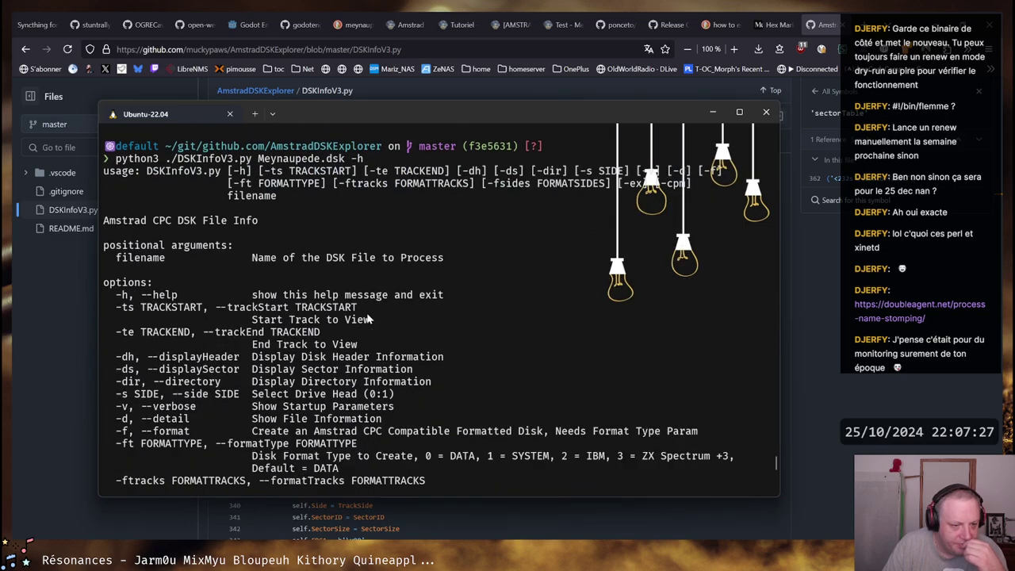
pyautogui.scroll(-3, 367, 317)
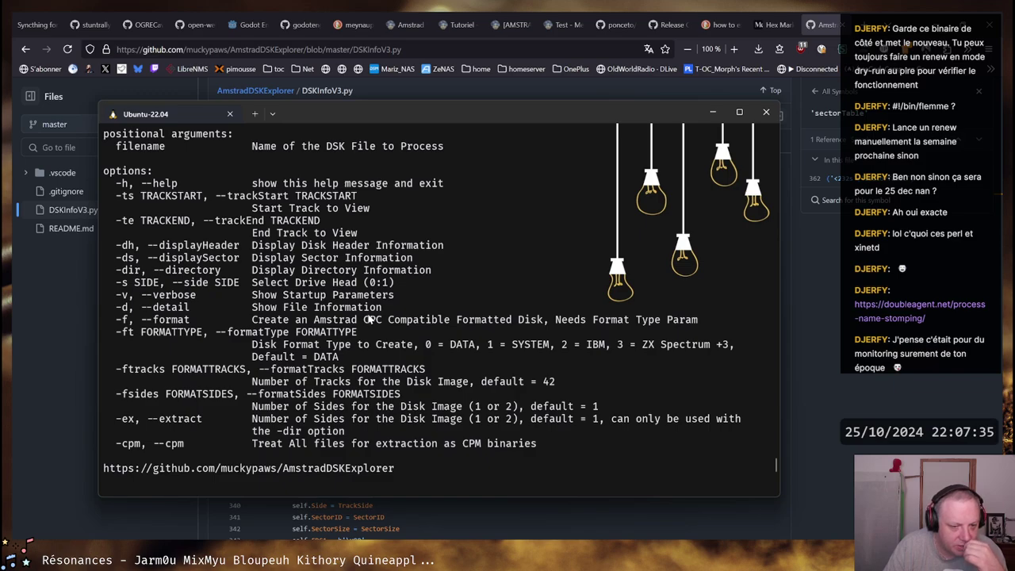
pyautogui.press('Up')
pyautogui.press('Return')
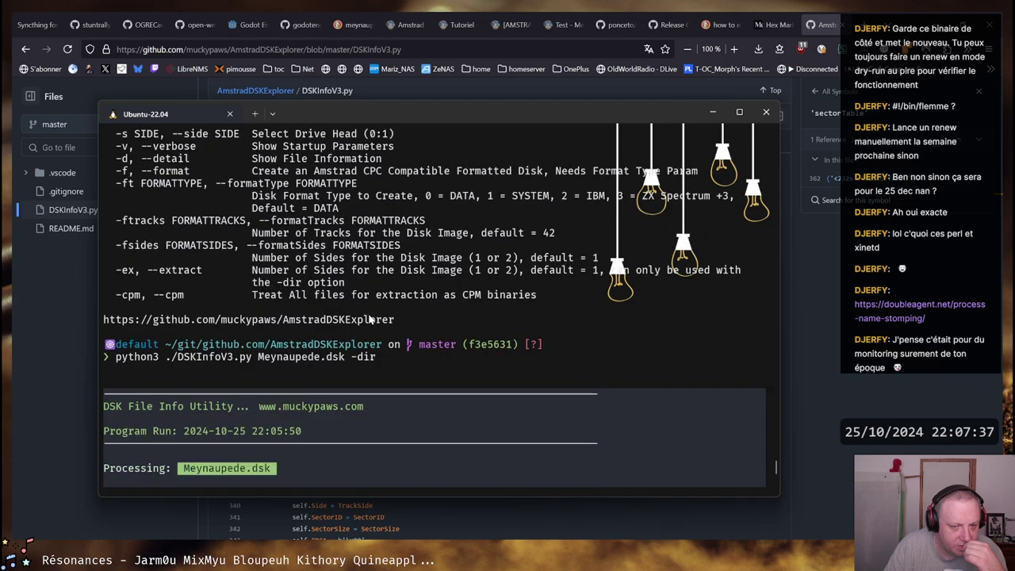
pyautogui.scroll(-15, 370, 318)
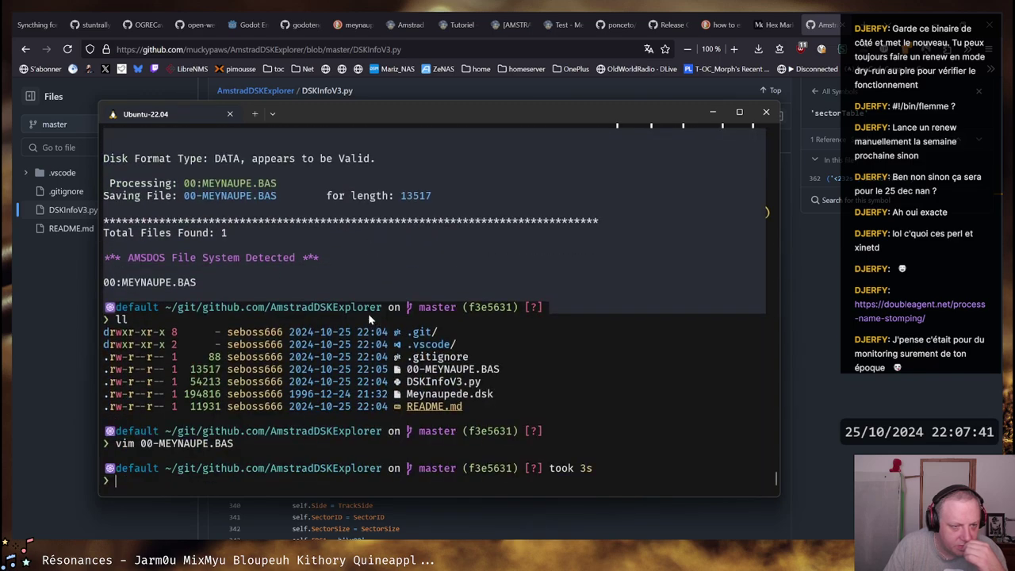
pyautogui.scroll(2, 368, 314)
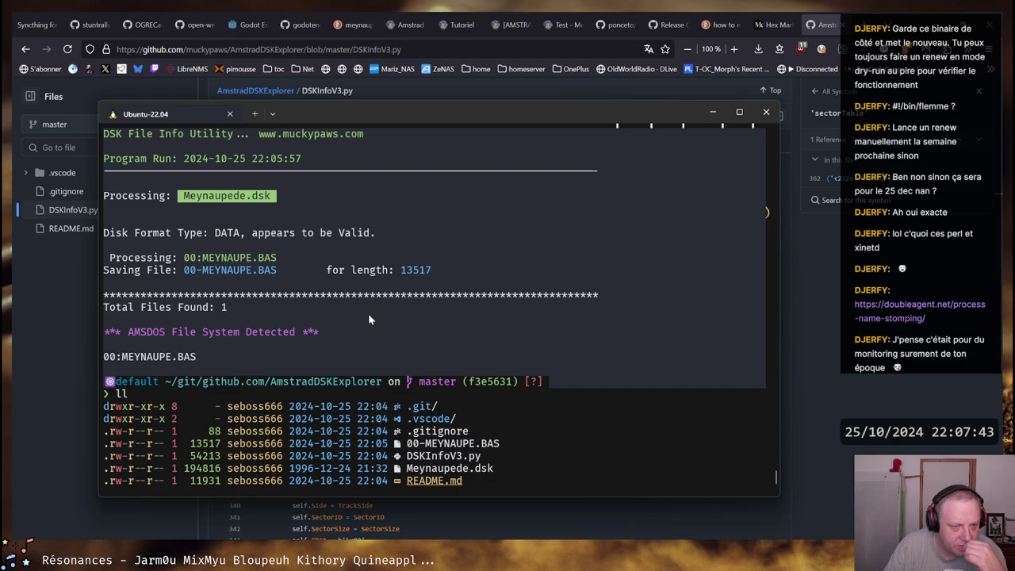
pyautogui.scroll(1, 369, 313)
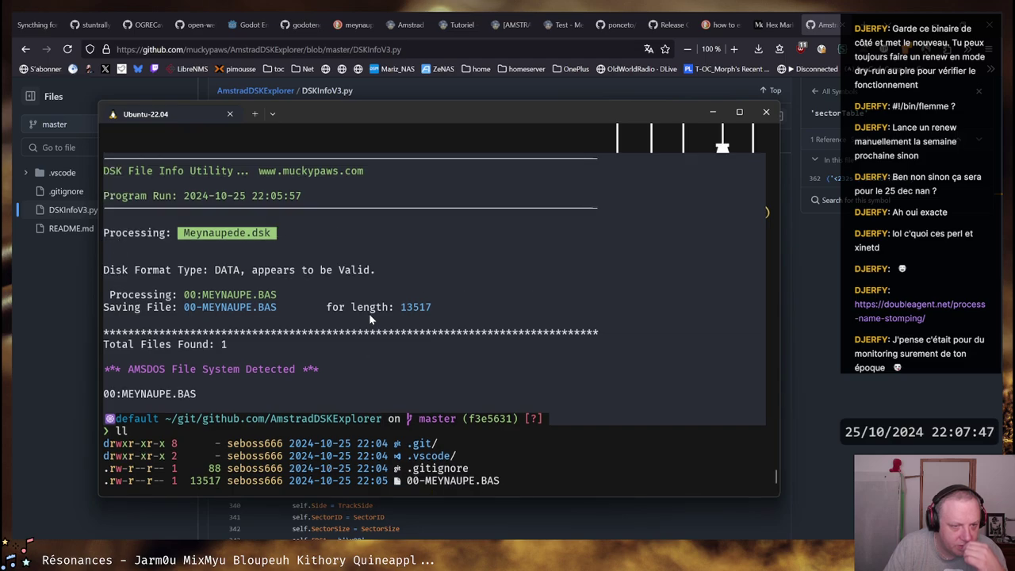
pyautogui.scroll(-1, 368, 313)
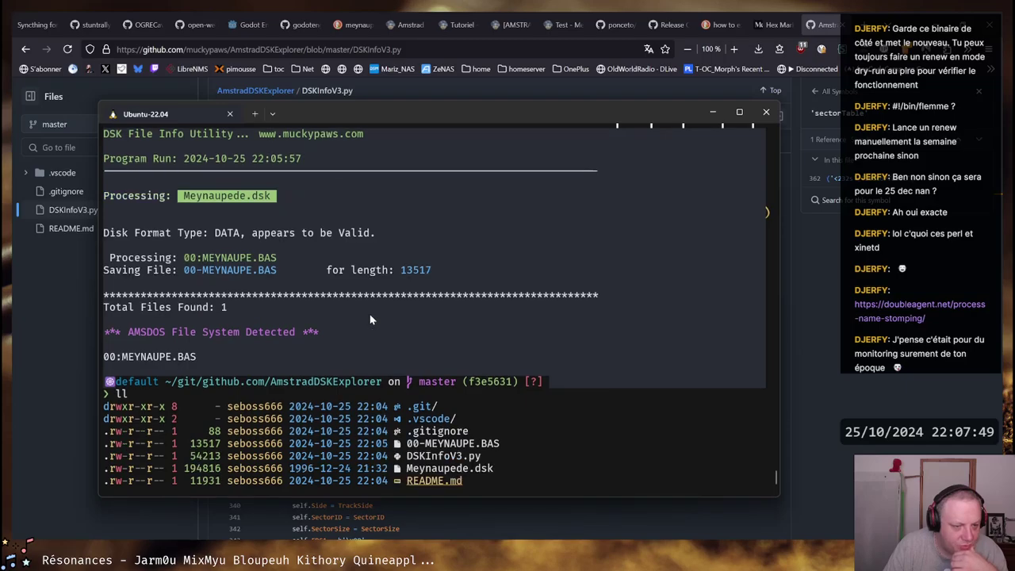
pyautogui.write('vim 00-MEYNAUPE.BAS')
pyautogui.press('Return')
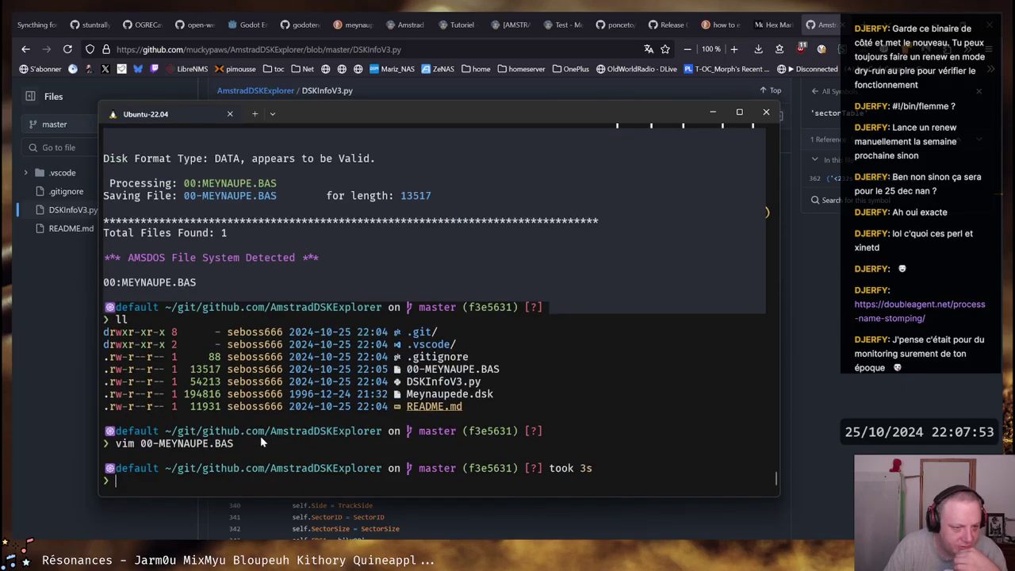
pyautogui.scroll(2, 261, 436)
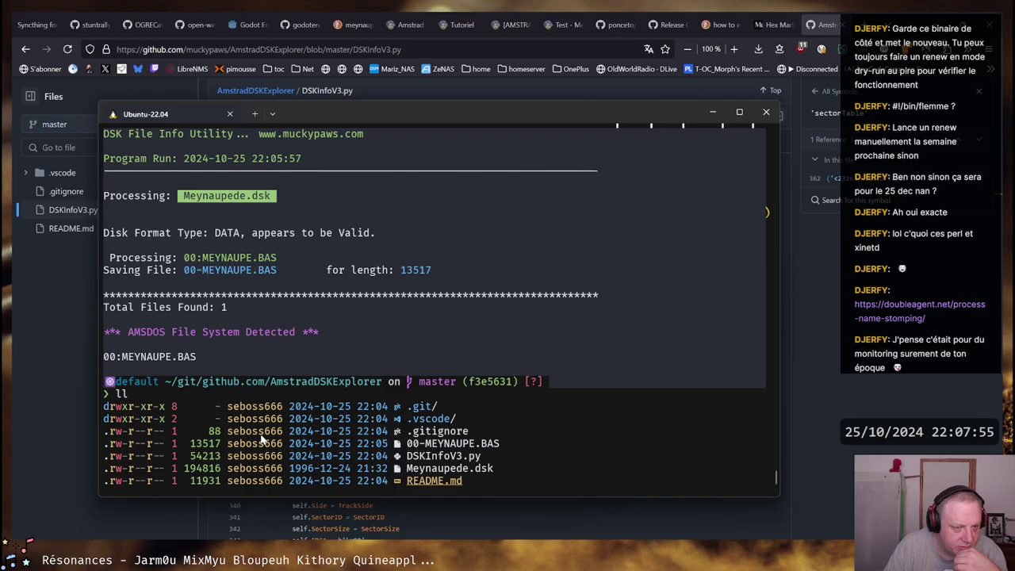
pyautogui.scroll(-2, 260, 440)
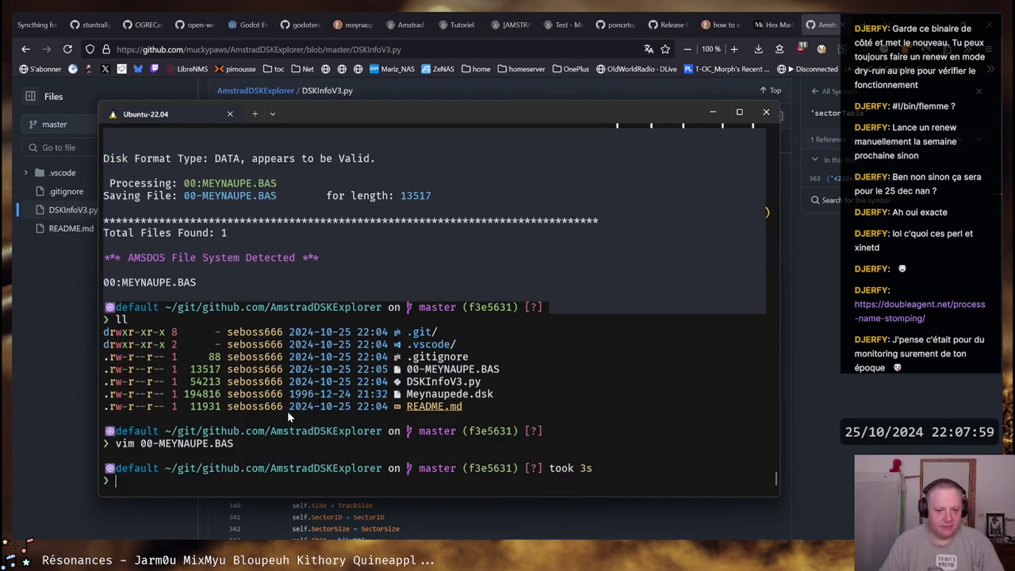
pyautogui.write('les')
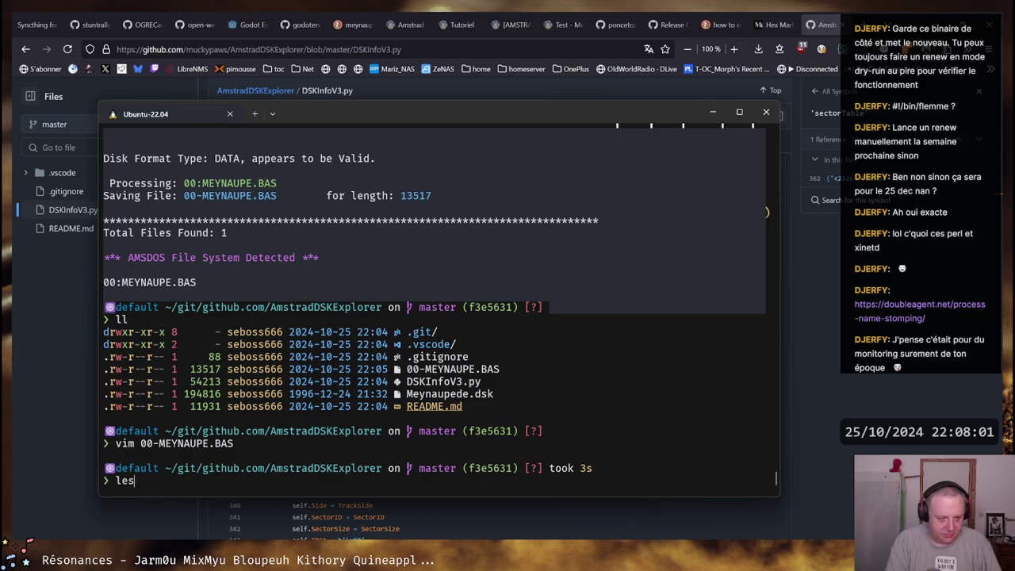
pyautogui.write('s')
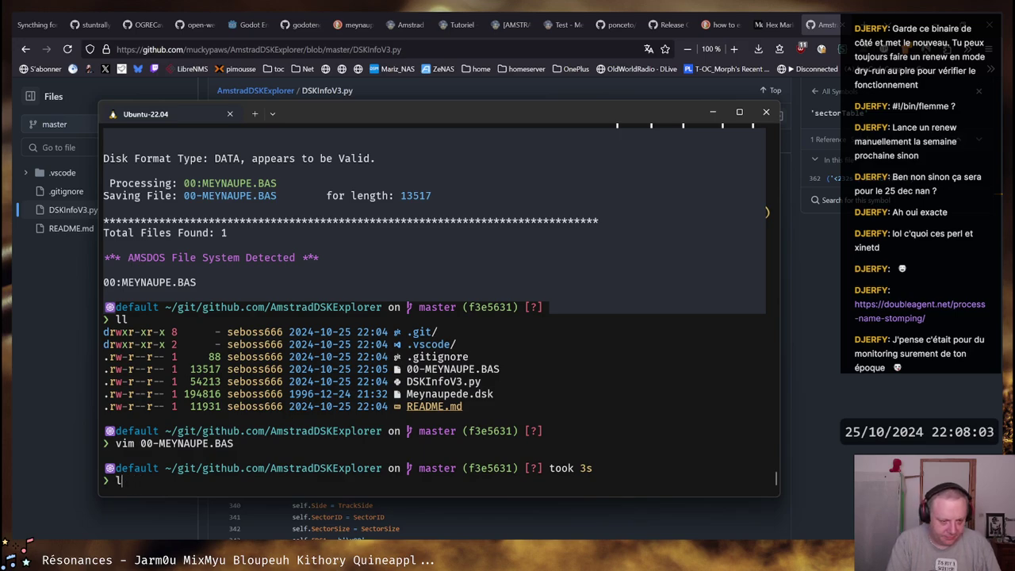
pyautogui.press('BackSpace')
# Reopen 00-MEYNAUPE.BAS in vim and scroll through the listing, then quit and return to Firefox
pyautogui.press('Up')
pyautogui.press('Return')
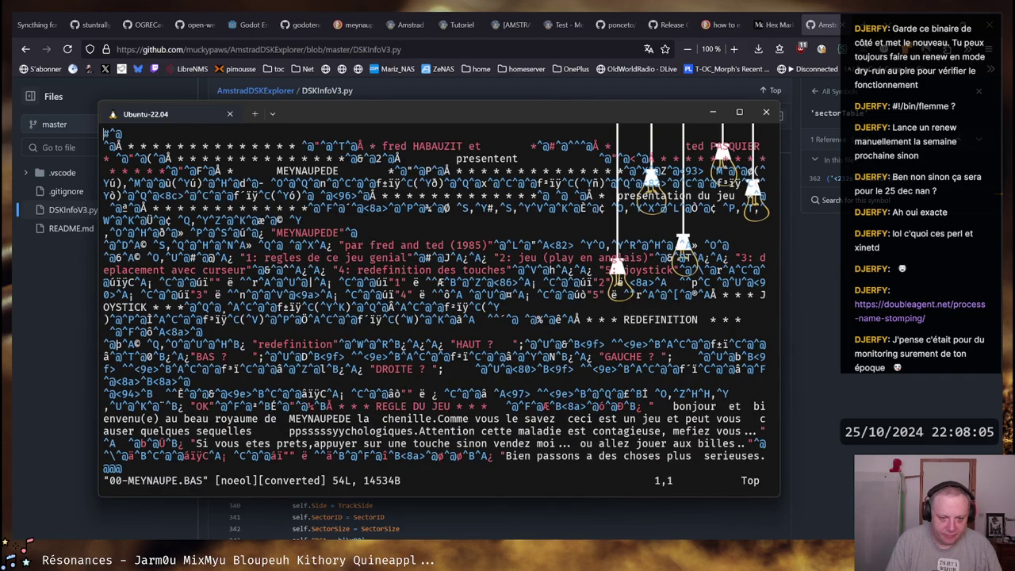
pyautogui.scroll(-3, 119, 171)
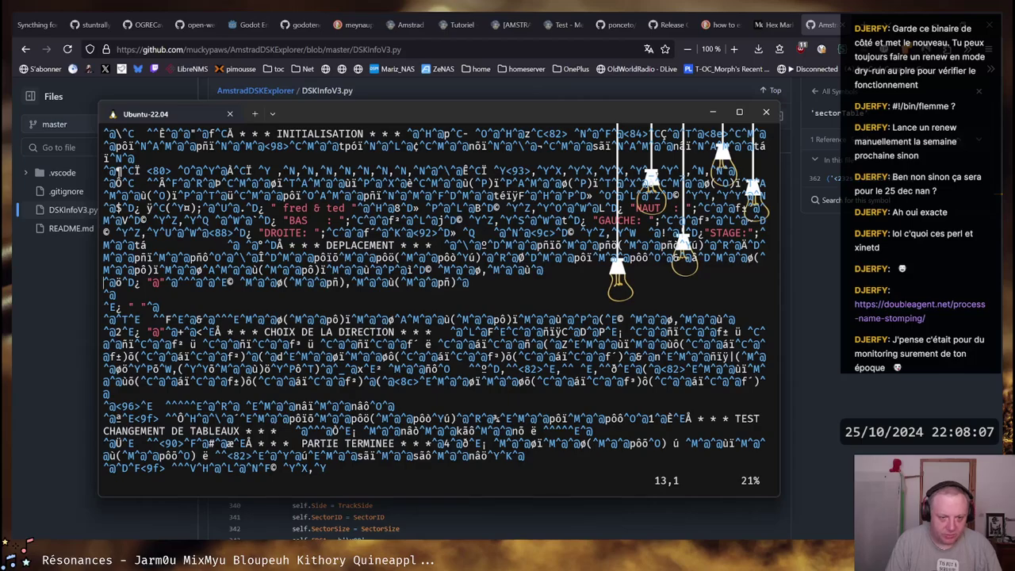
pyautogui.scroll(-10, 119, 171)
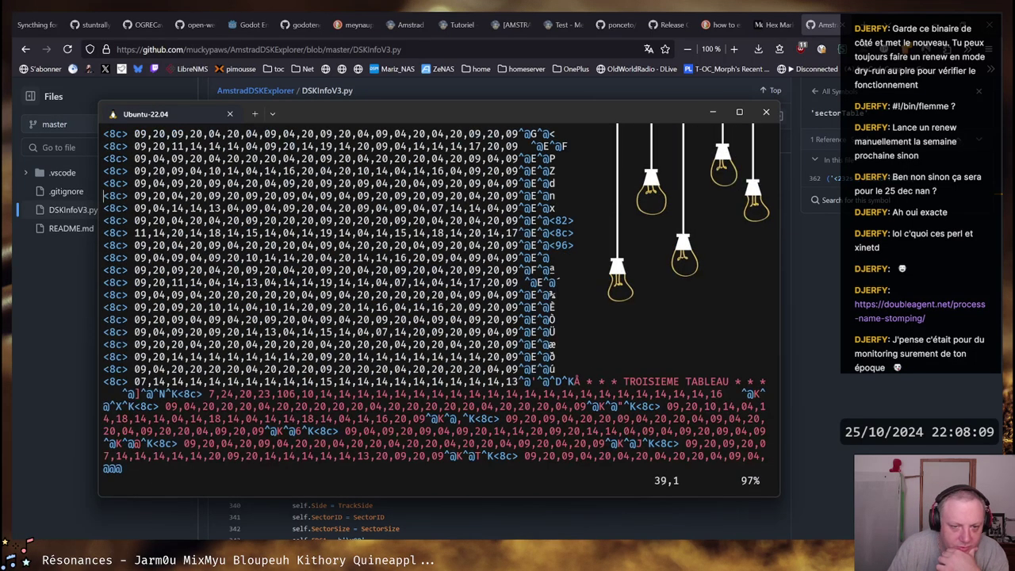
pyautogui.scroll(-5, 119, 172)
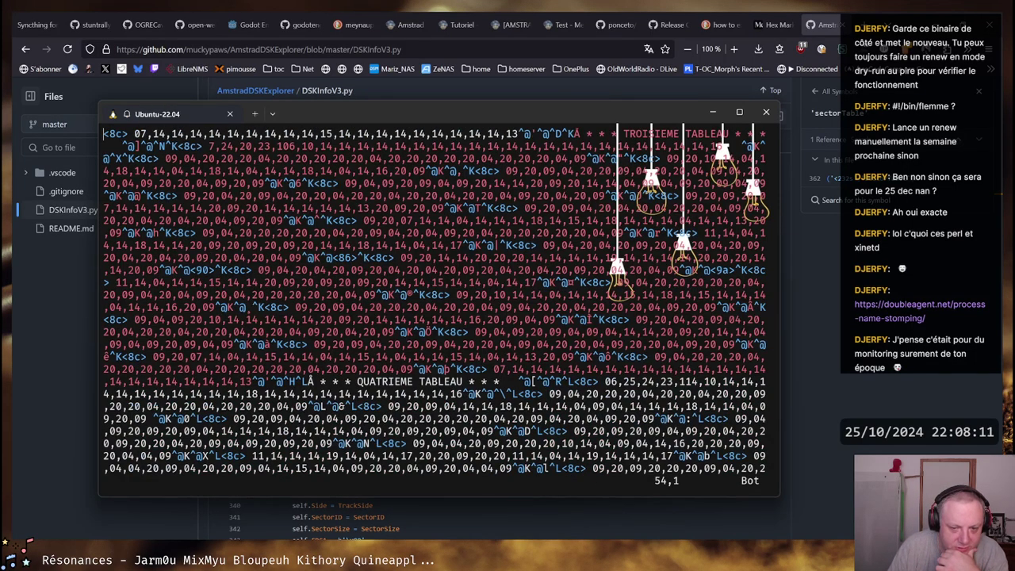
pyautogui.scroll(15, 435, 302)
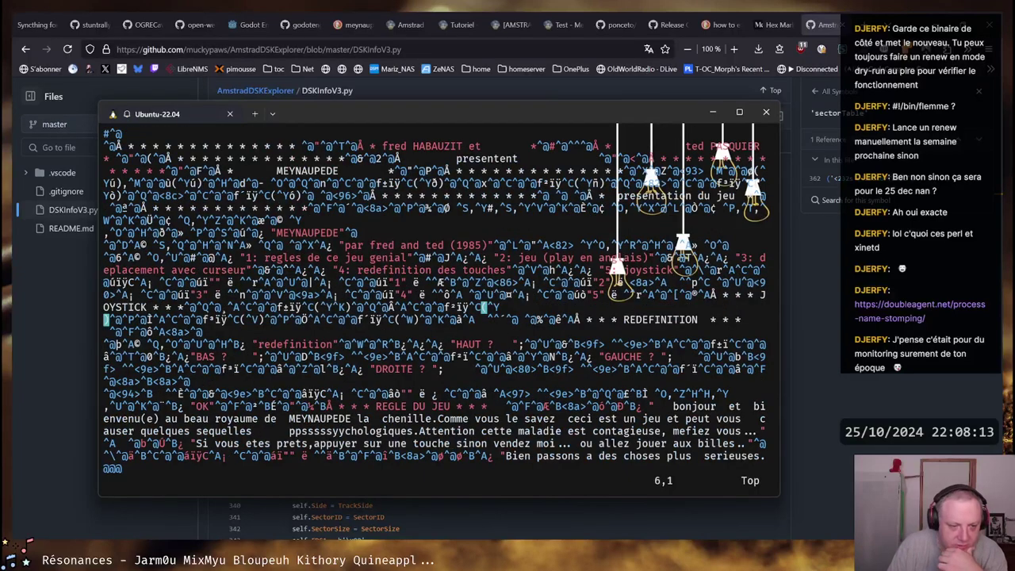
pyautogui.write(':q')
pyautogui.press('Return')
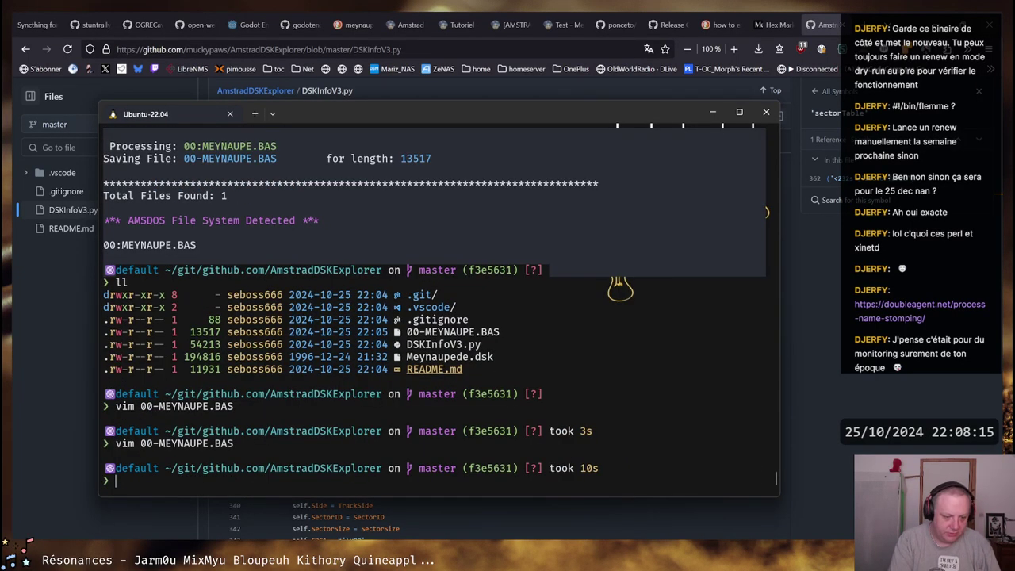
pyautogui.write('vim')
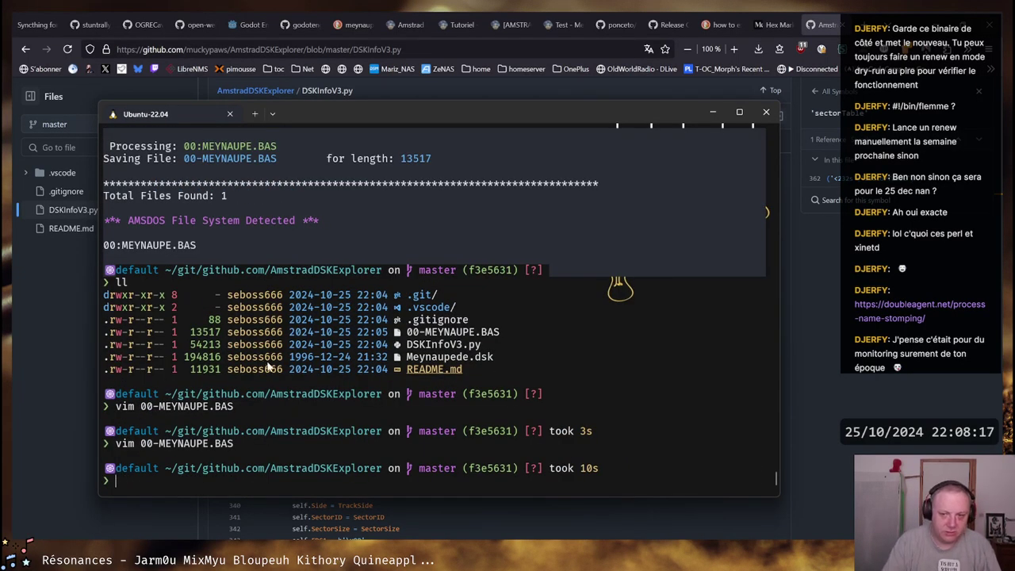
pyautogui.hotkey('alt', 'Tab')
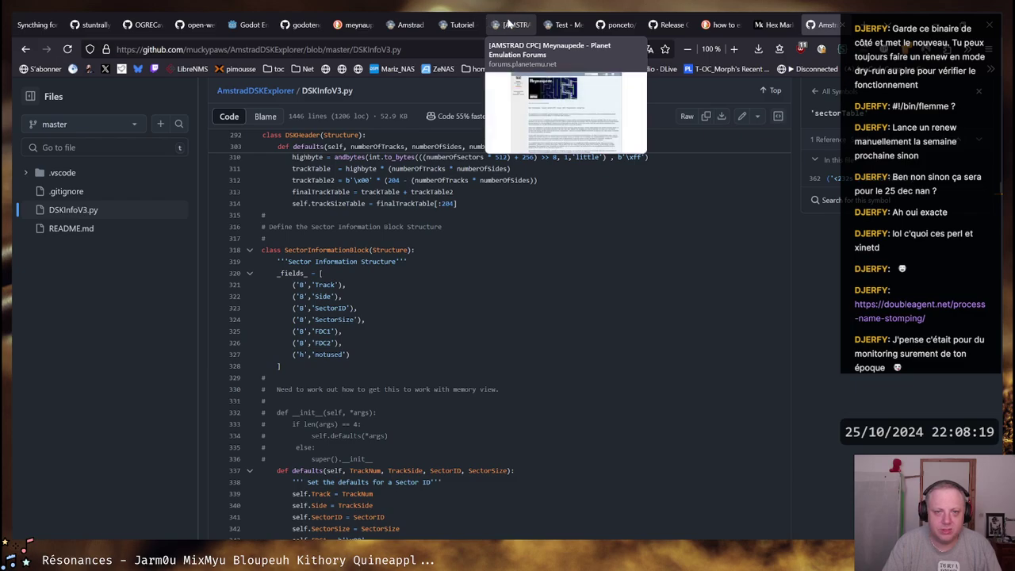
# Show the Caprice32 latest release page, then reveal the downloaded Meynaupede zip in its folder
pyautogui.click(667, 25)
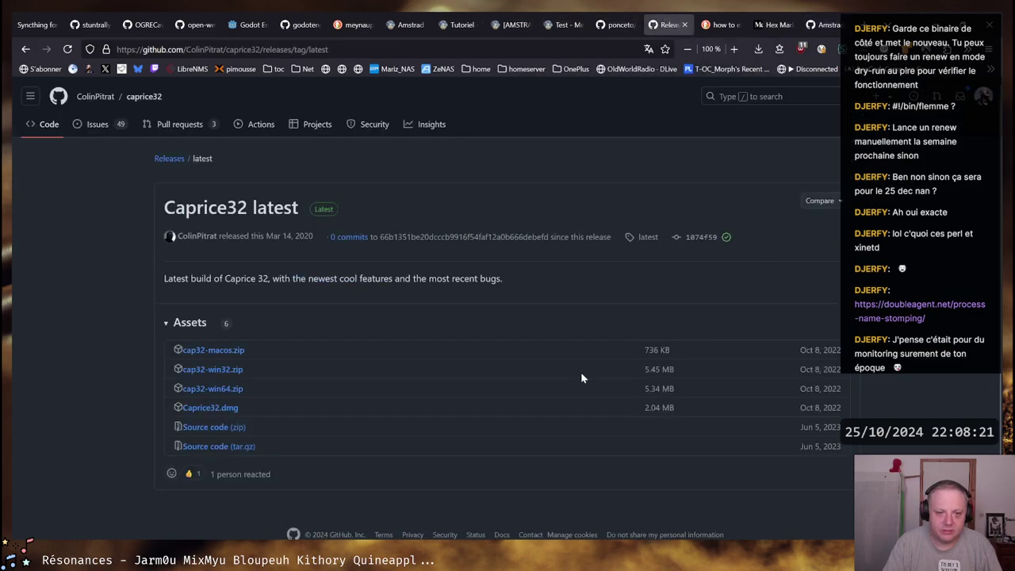
pyautogui.click(212, 389)
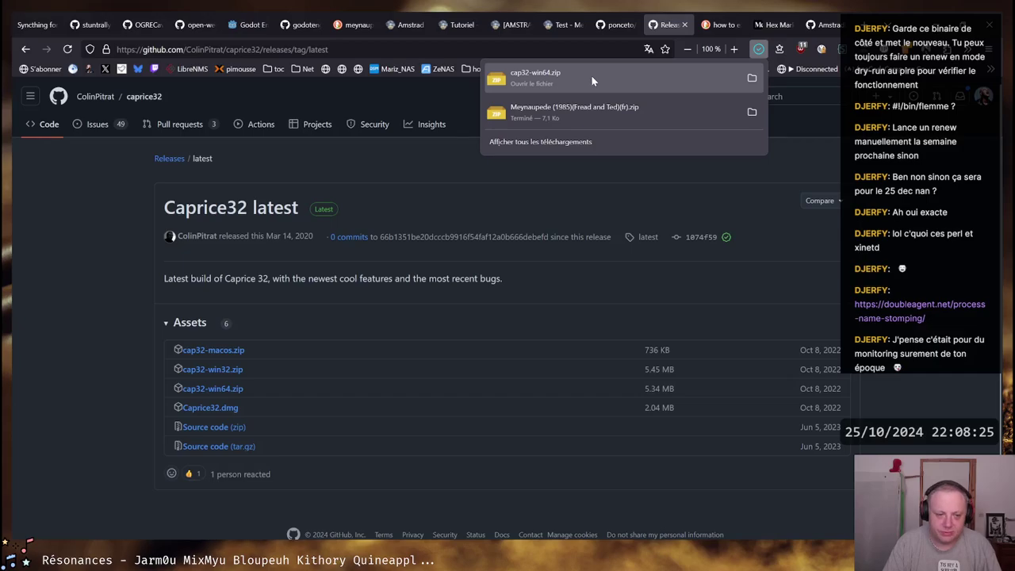
pyautogui.click(752, 112)
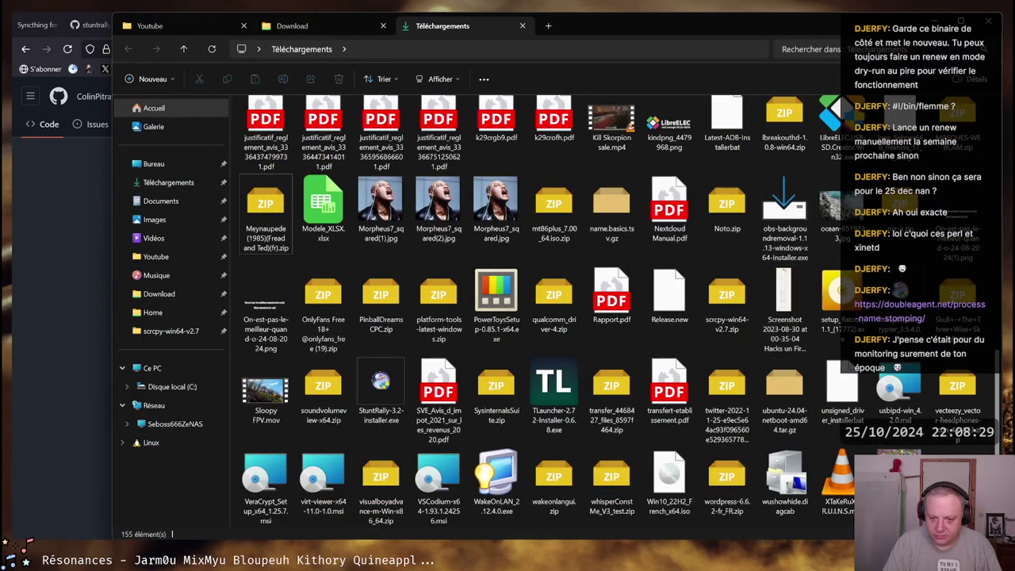
# Reload Téléchargements from the sidebar and close the Youtube and Download tabs
pyautogui.click(169, 182)
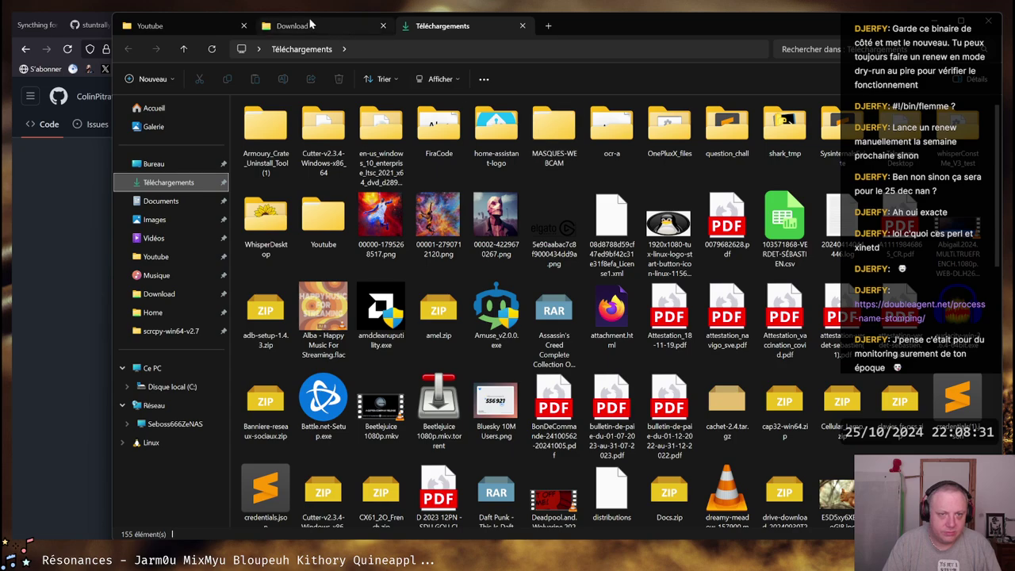
pyautogui.click(244, 26)
pyautogui.click(243, 26)
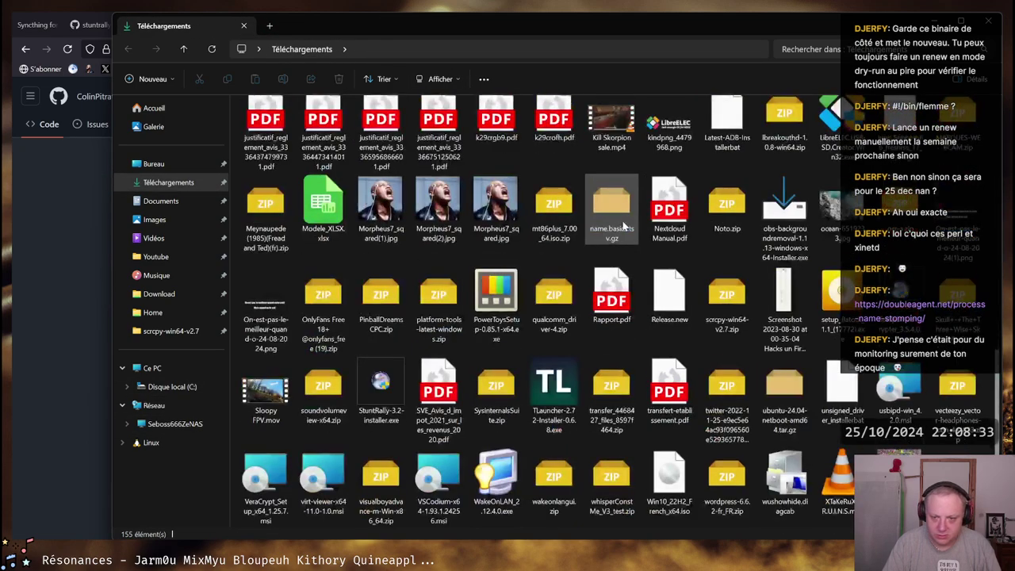
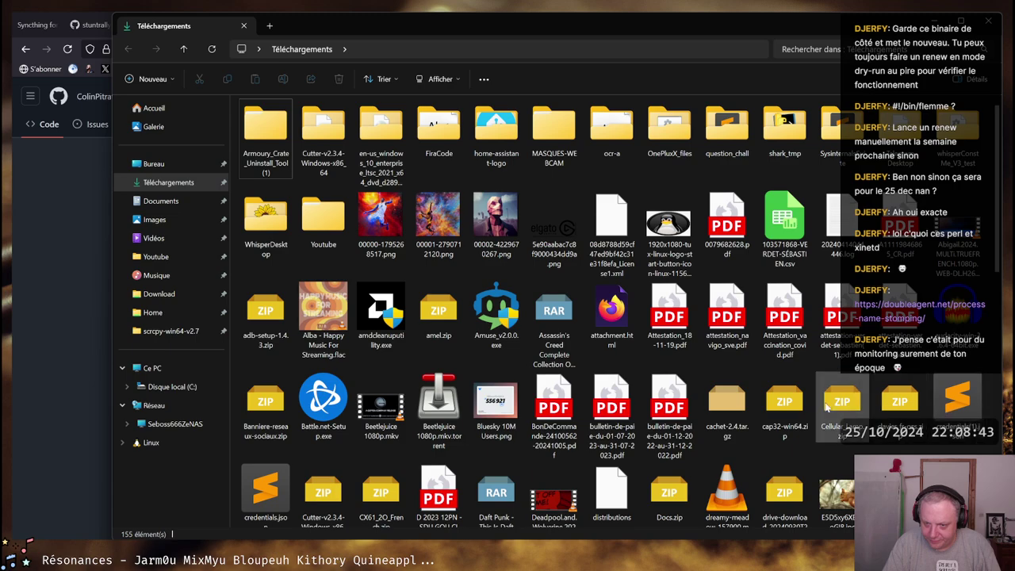
# Extract cap32-win64.zip into its own new folder with PeaZip
pyautogui.rightClick(784, 404)
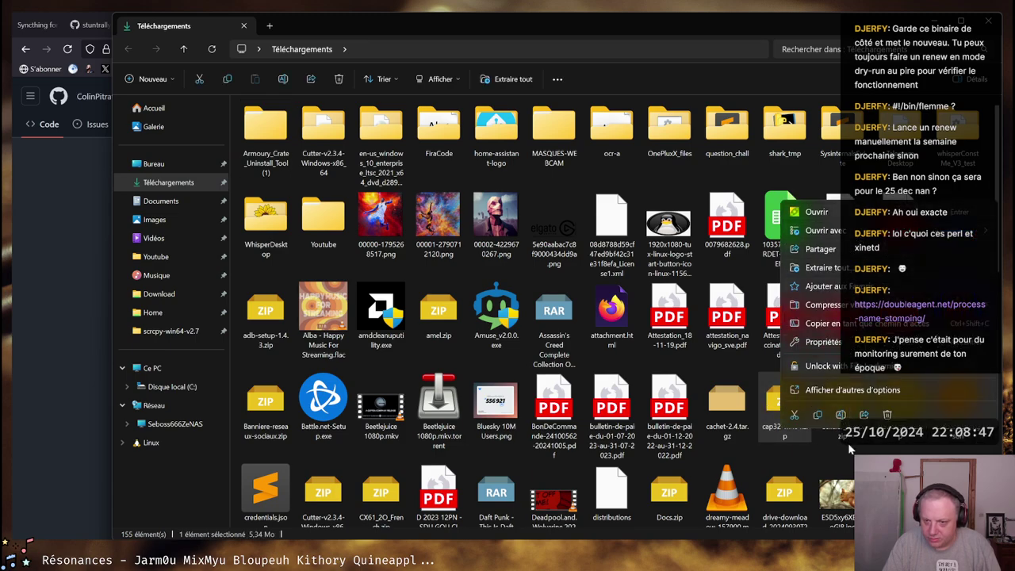
pyautogui.click(853, 390)
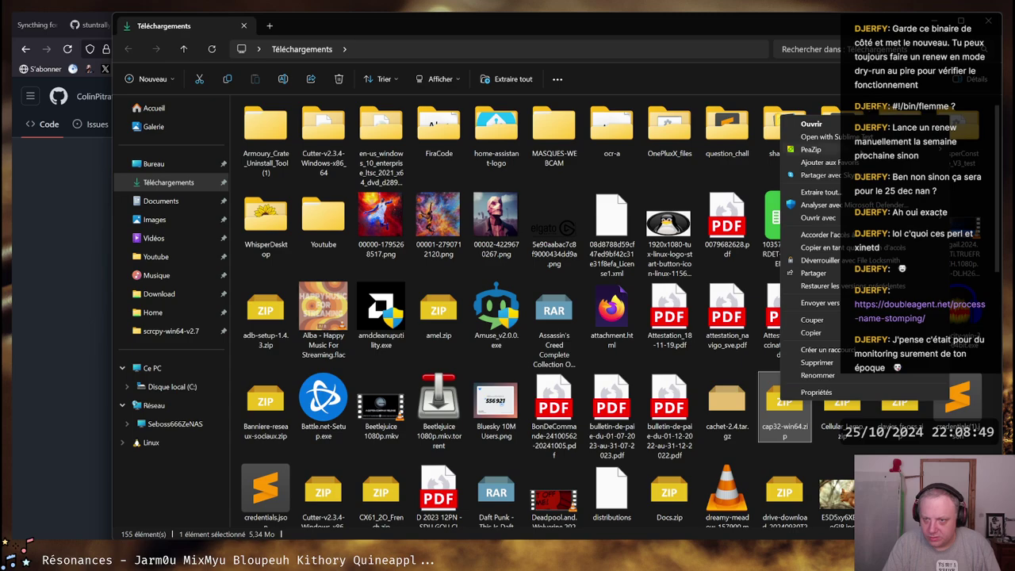
pyautogui.moveTo(811, 149)
pyautogui.click(701, 190)
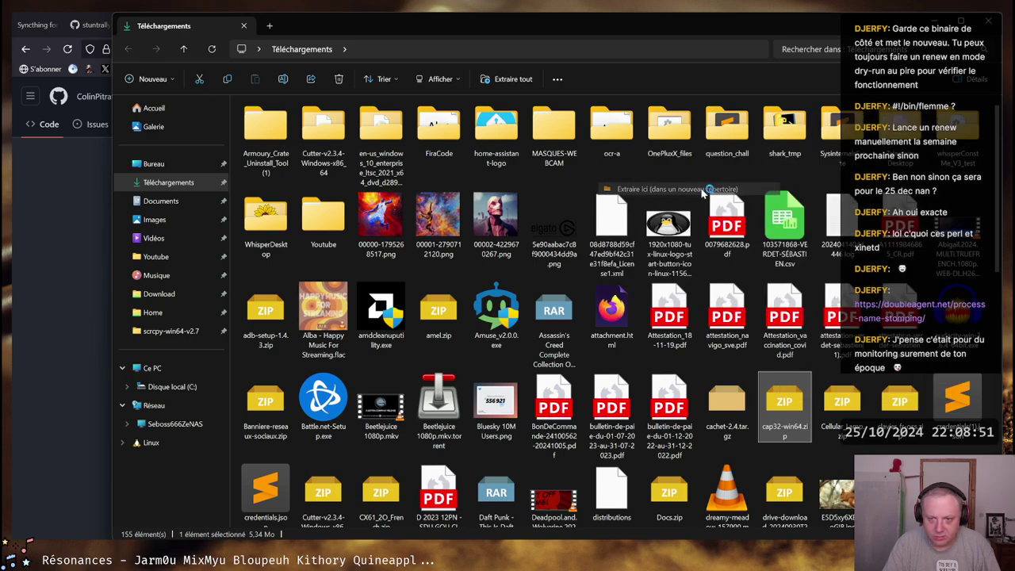
# Open the extracted release > cap32-win64 folder of emulator files
pyautogui.scroll(-10, 745, 366)
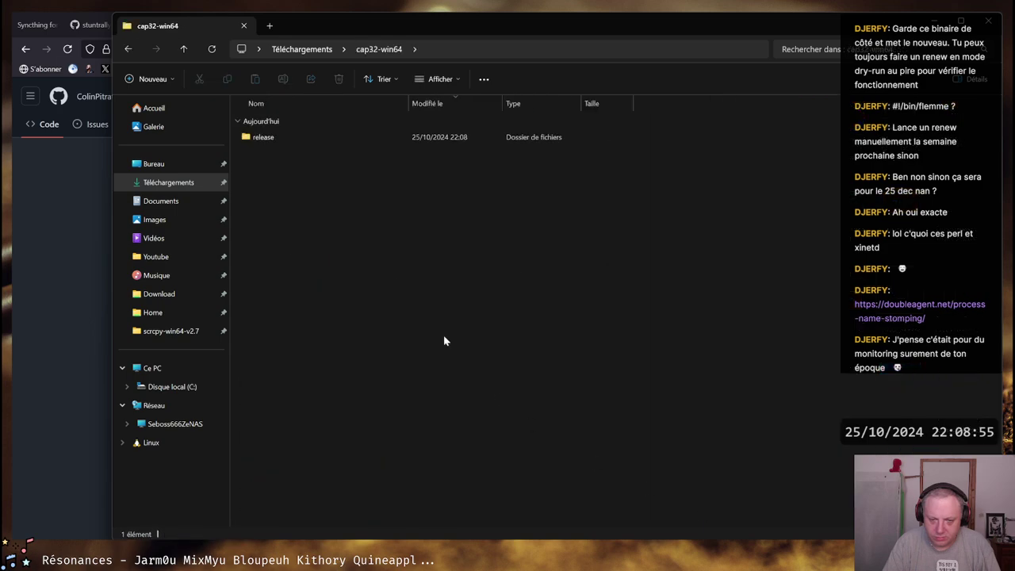
pyautogui.doubleClick(265, 137)
pyautogui.doubleClick(286, 140)
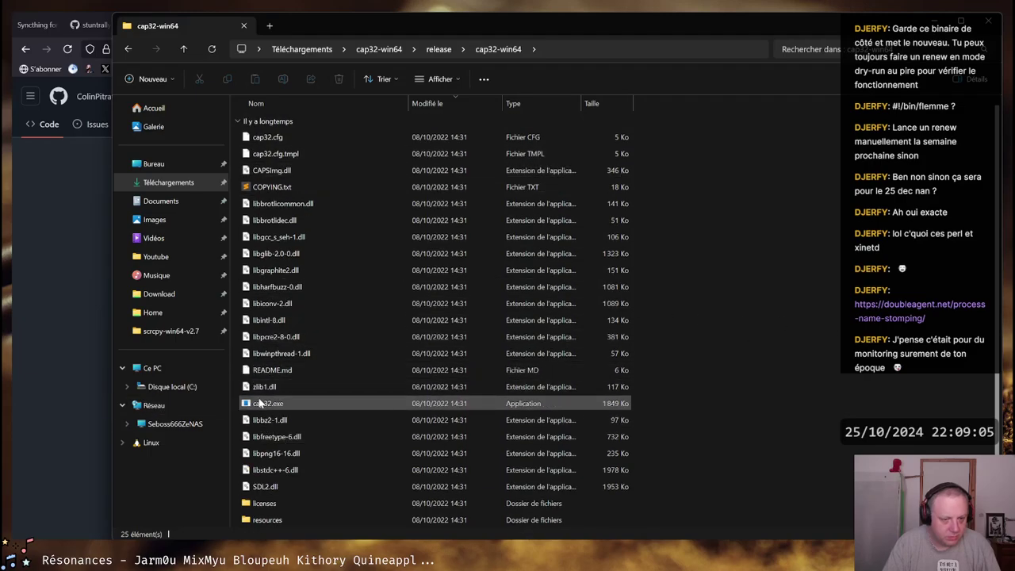
# Launch cap32.exe past the unrecognised-app warning and reposition the emulator window
pyautogui.doubleClick(263, 405)
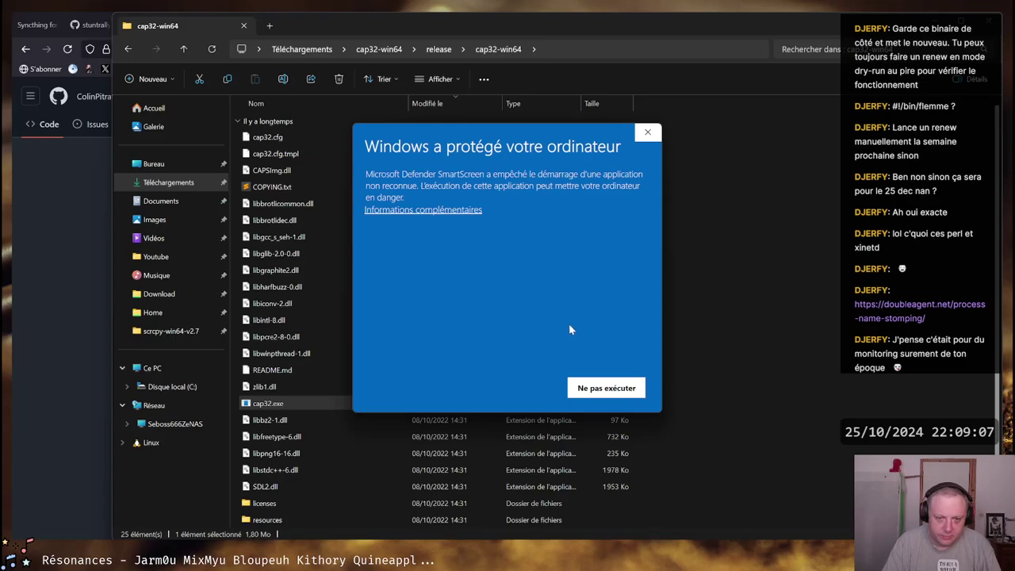
pyautogui.click(408, 210)
pyautogui.click(508, 388)
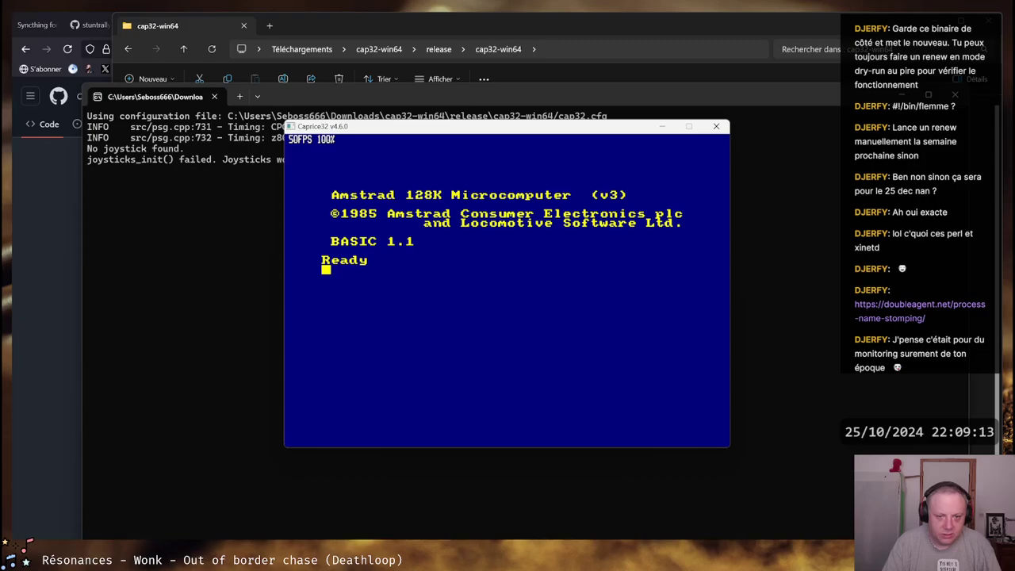
pyautogui.moveTo(361, 128); pyautogui.dragTo(480, 187)
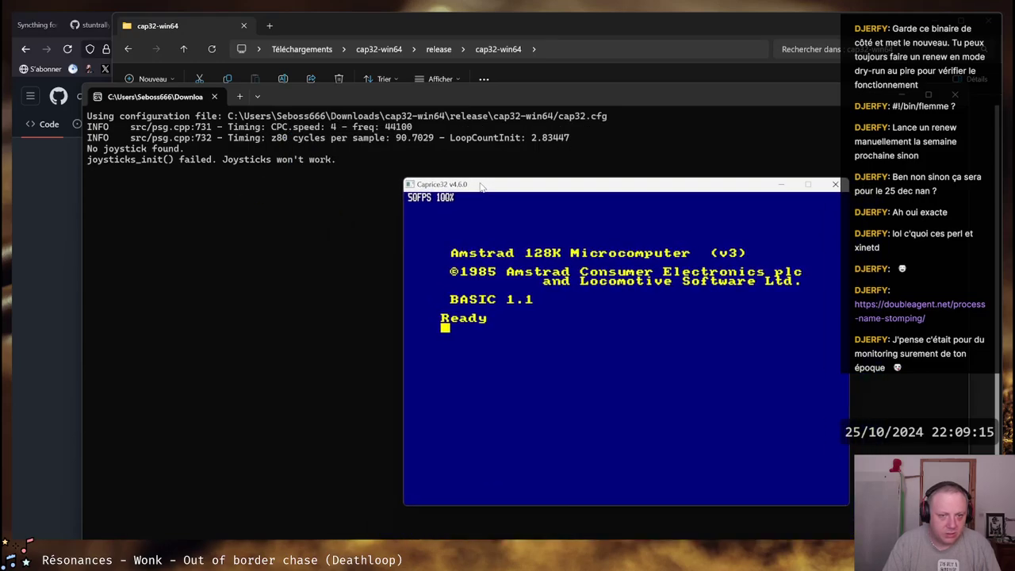
pyautogui.rightClick(480, 186)
pyautogui.click(458, 188)
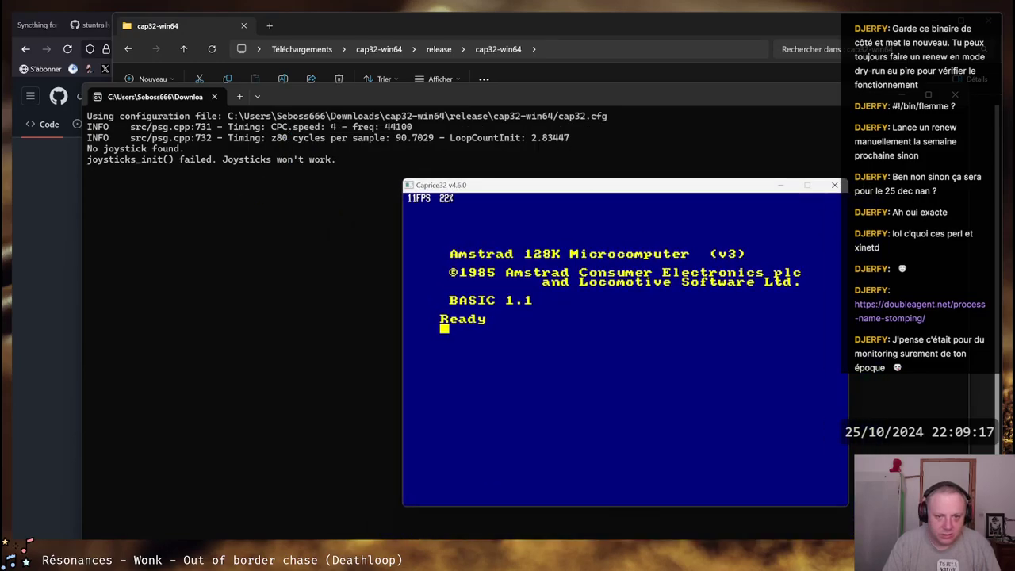
# Try dir and cat at the BASIC prompt, cancelling the disc missing prompt with C
pyautogui.press('Escape')
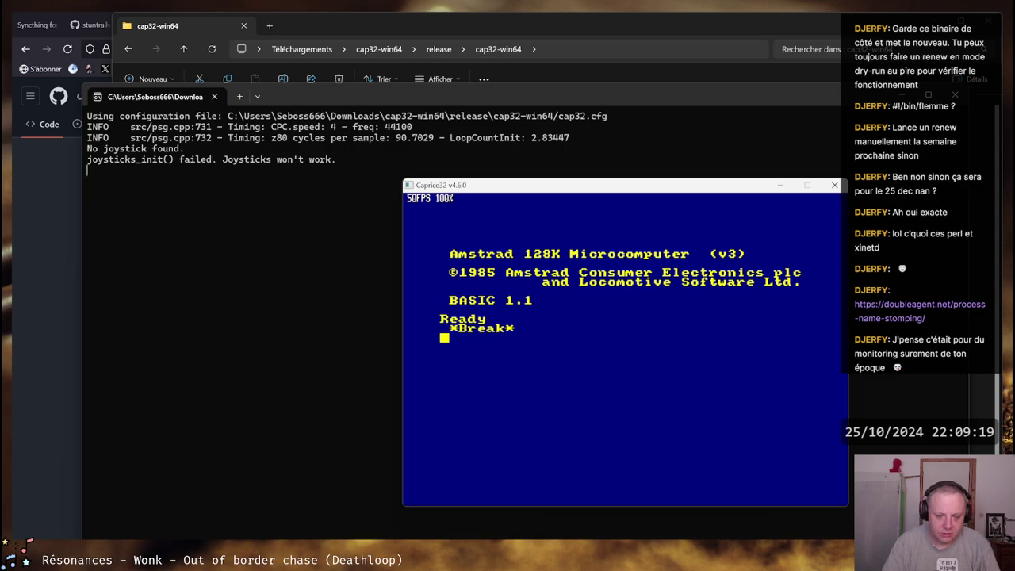
pyautogui.write('dir')
pyautogui.press('Return')
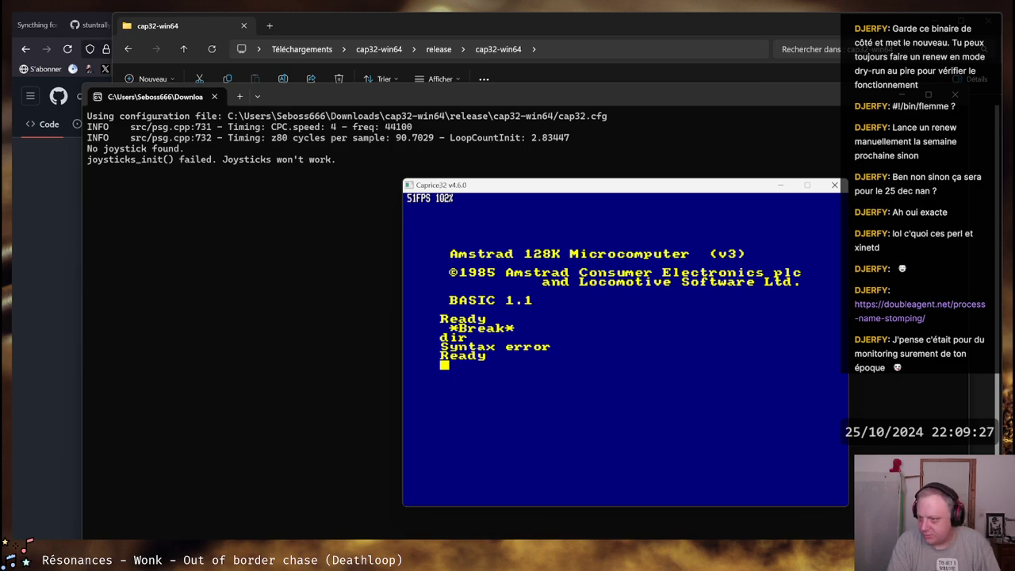
pyautogui.write('dir')
pyautogui.press('Return')
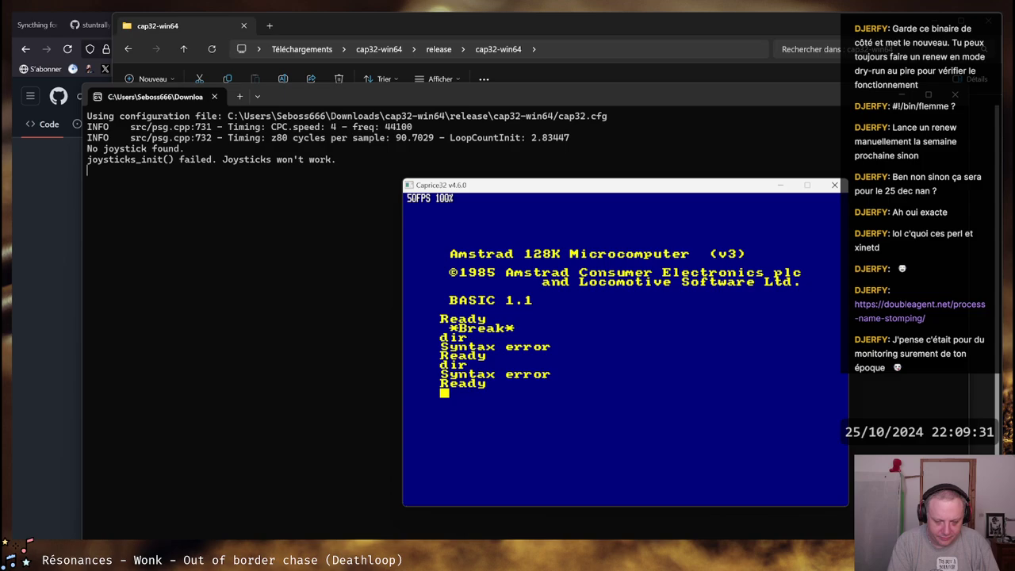
pyautogui.write('cat')
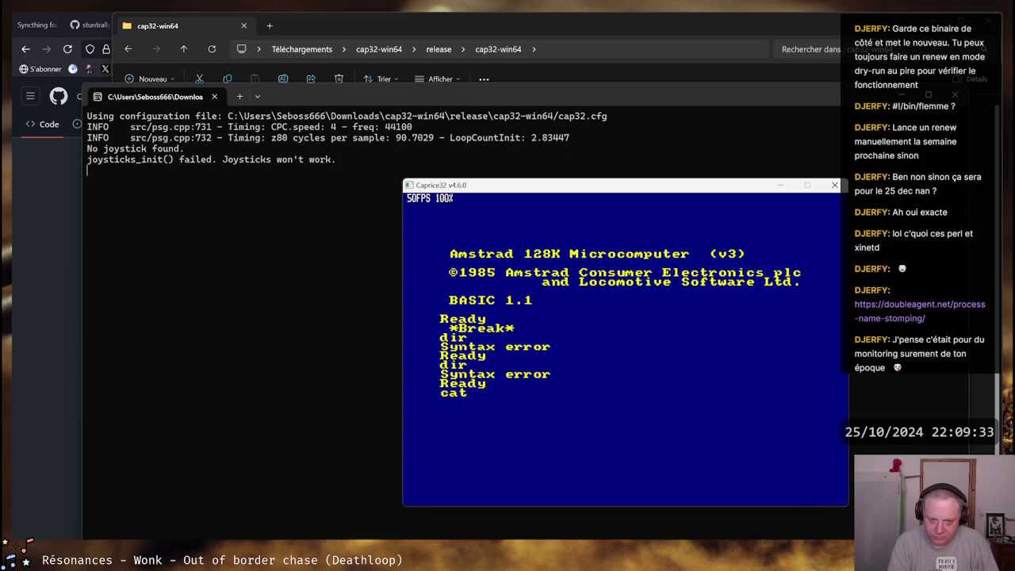
pyautogui.press('Return')
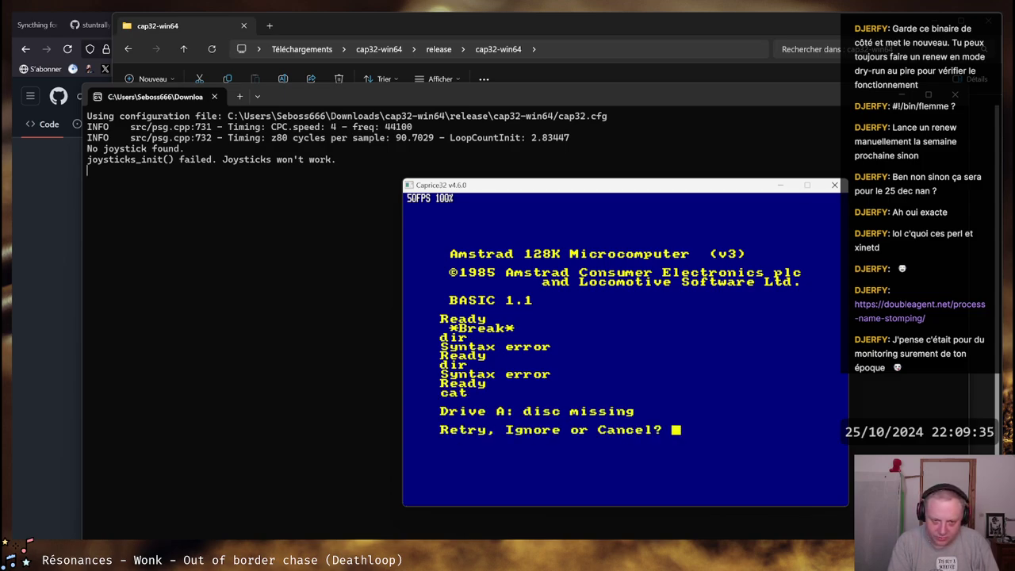
pyautogui.press('c')
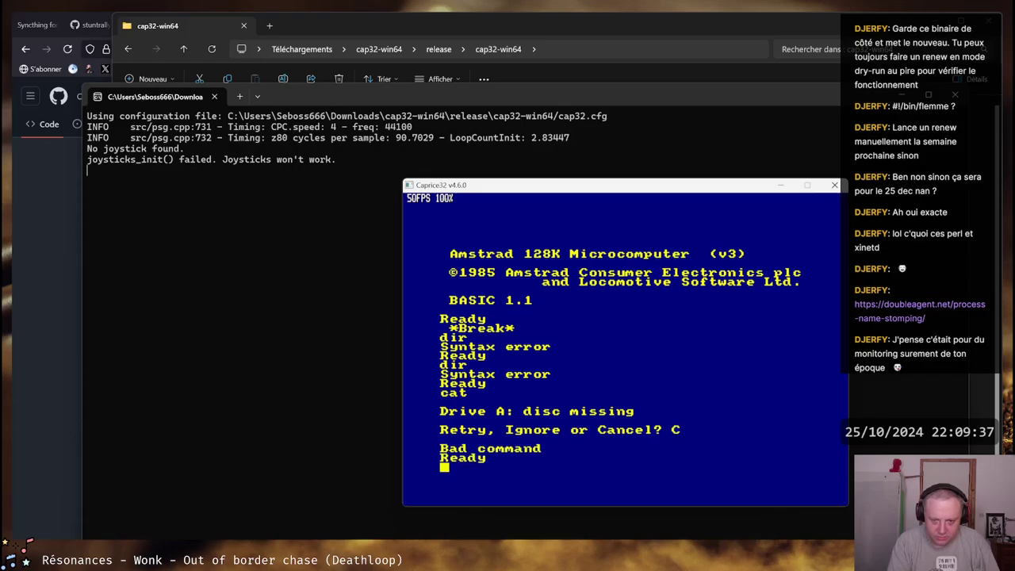
# Break back to a Ready prompt and quit the emulator with F10
pyautogui.rightClick(578, 191)
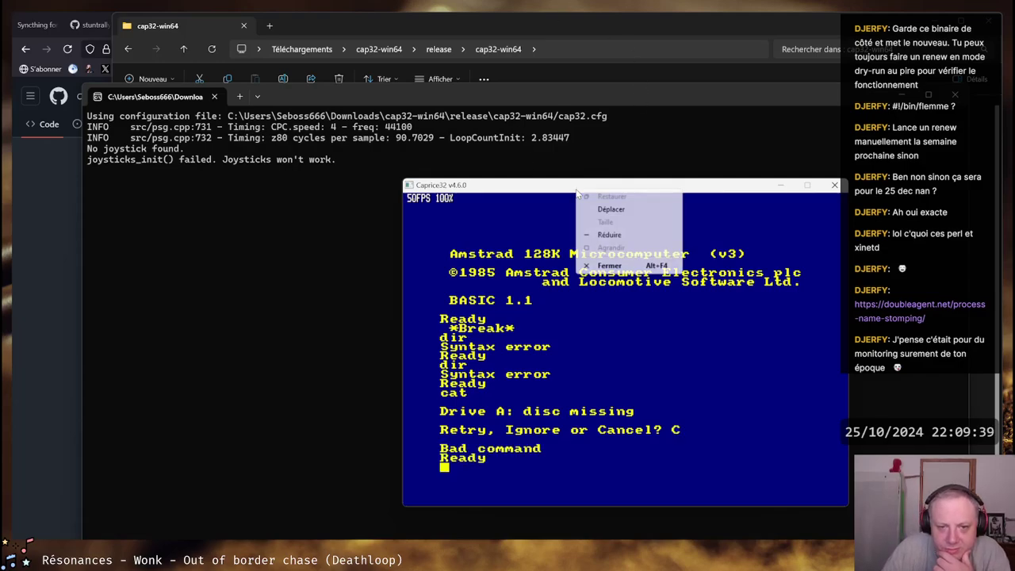
pyautogui.press('Escape')
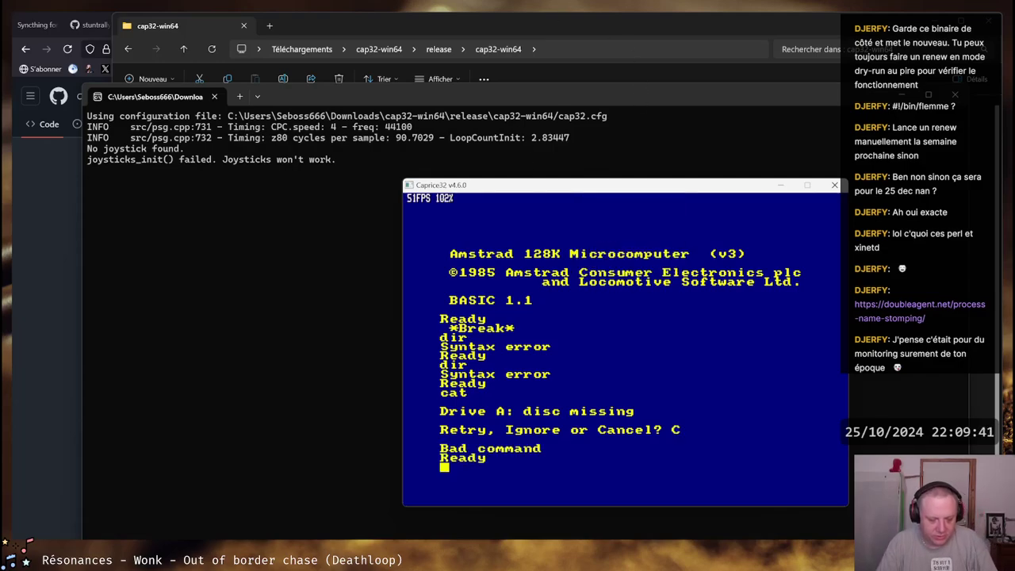
pyautogui.press('Escape')
pyautogui.press('Escape')
pyautogui.press('Escape')
pyautogui.press('Escape')
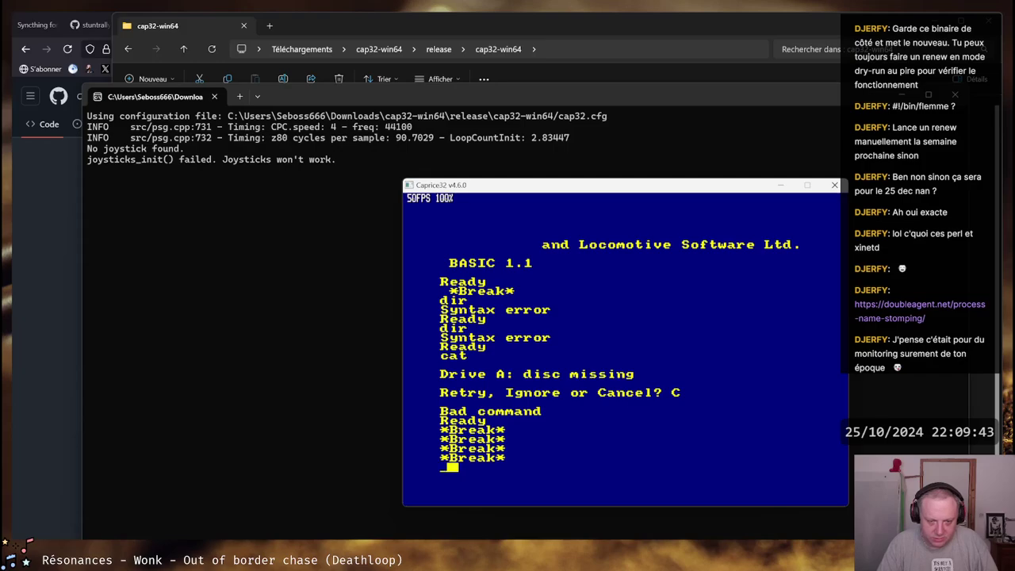
pyautogui.press('Return')
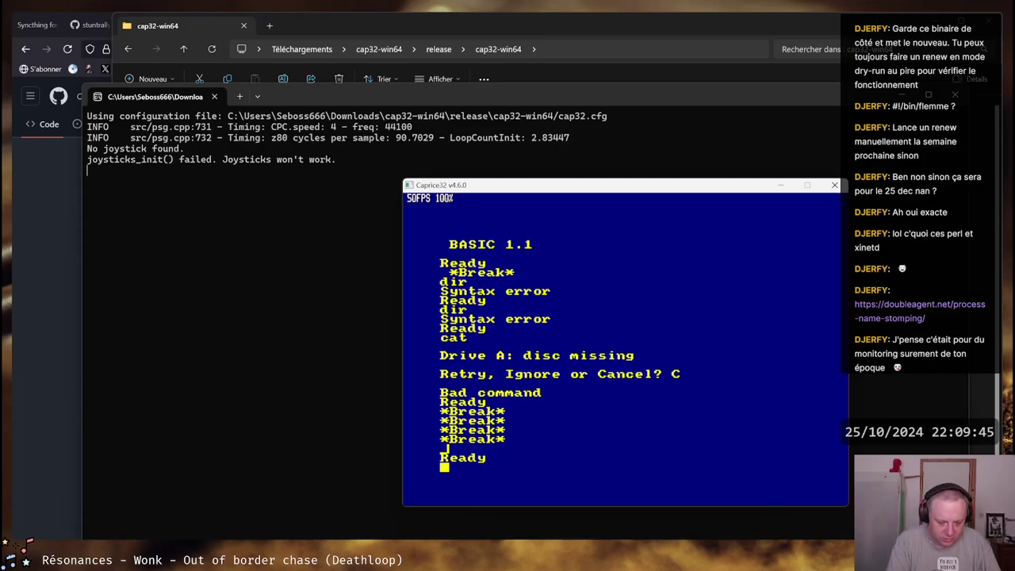
pyautogui.hotkey('alt', 'space')
pyautogui.press('Escape')
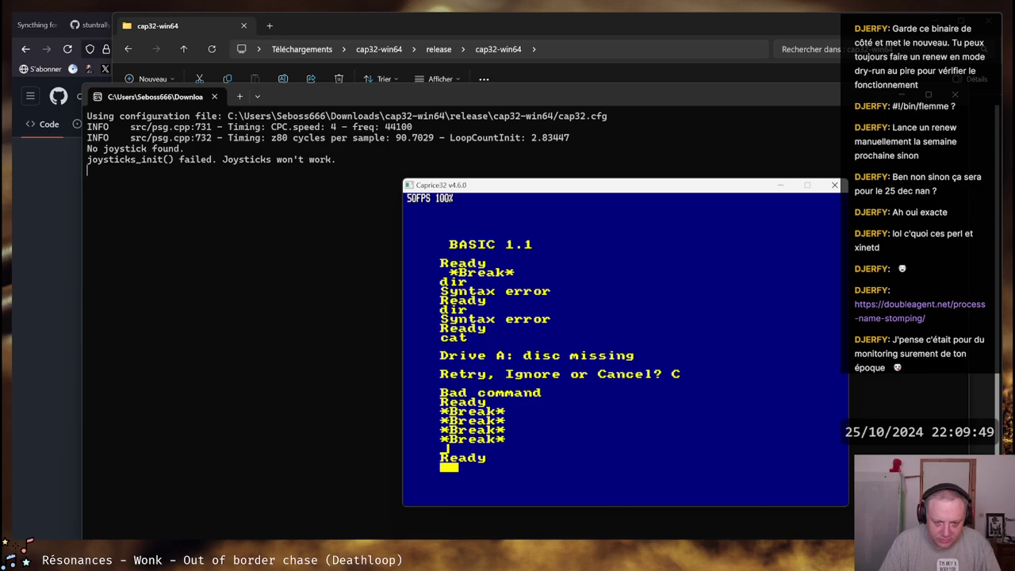
pyautogui.press('F10')
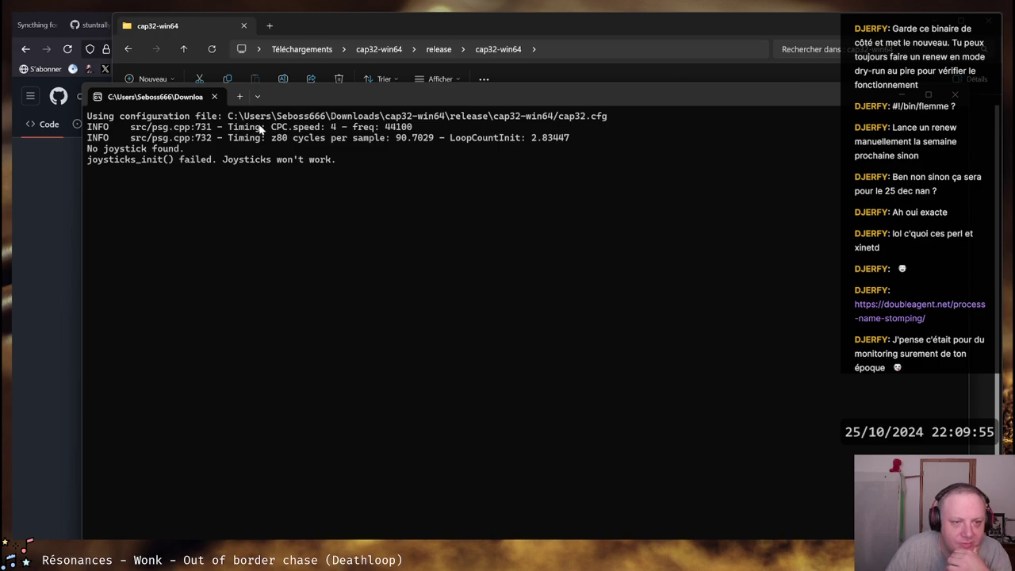
# Copy the cap32.cfg path from the console and rearrange the Explorer and terminal windows
pyautogui.moveTo(607, 116); pyautogui.dragTo(495, 116)
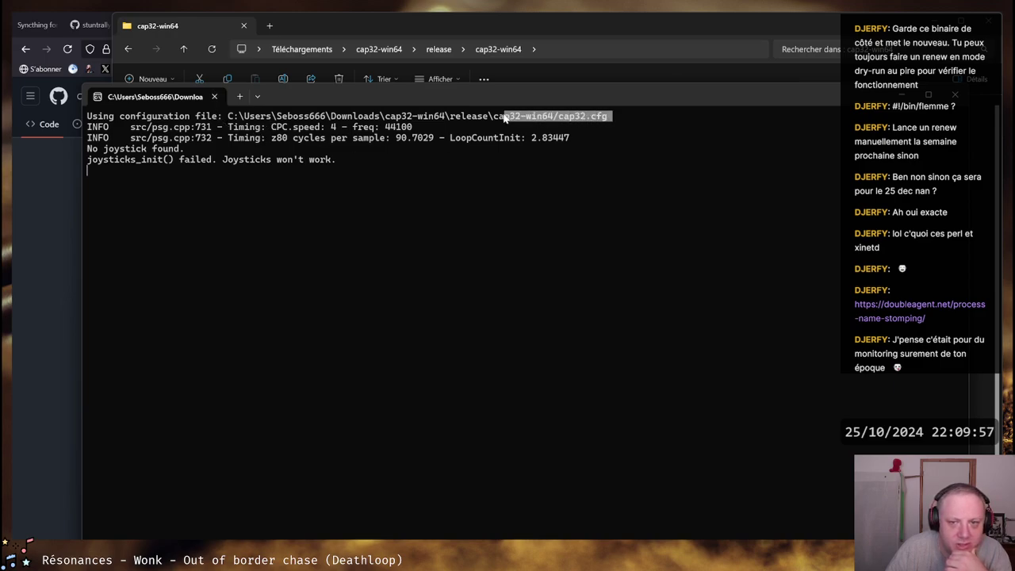
pyautogui.hotkey('ctrl', 'c')
pyautogui.click(191, 24)
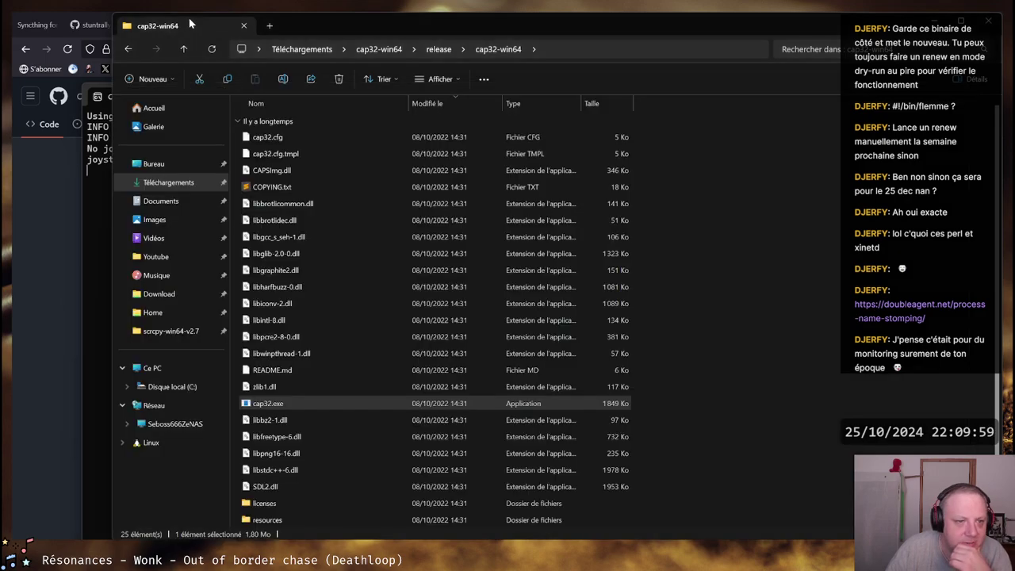
pyautogui.scroll(-1, 331, 217)
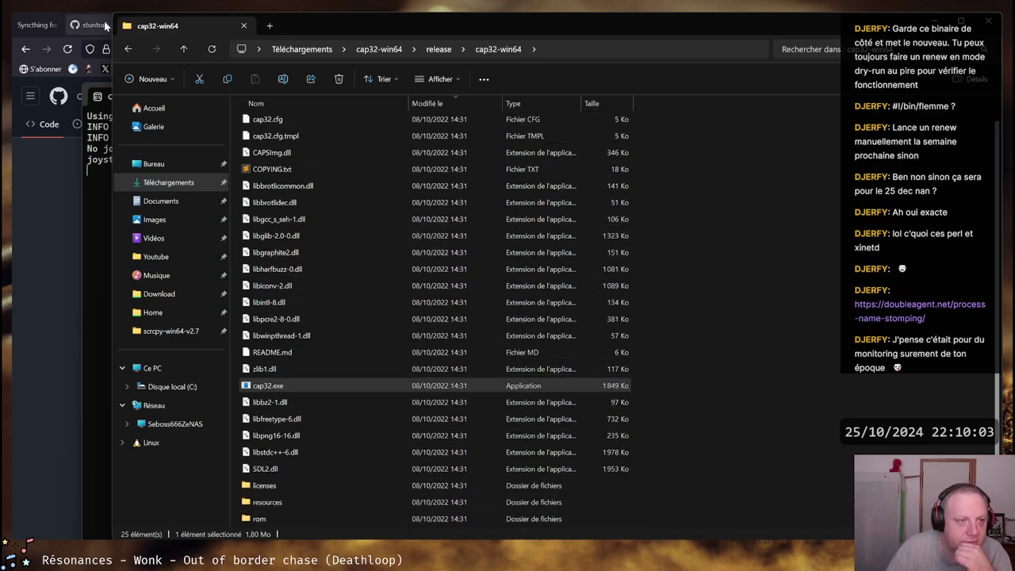
pyautogui.click(938, 24)
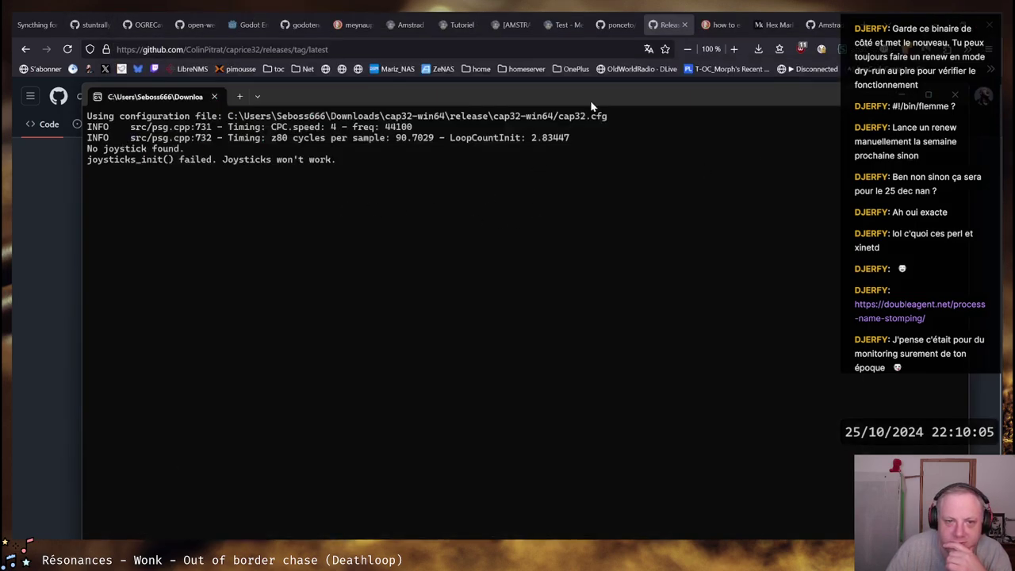
pyautogui.moveTo(595, 107); pyautogui.dragTo(667, 400)
# From the caprice32 repository README, open the manual page in a new tab
pyautogui.click(330, 161)
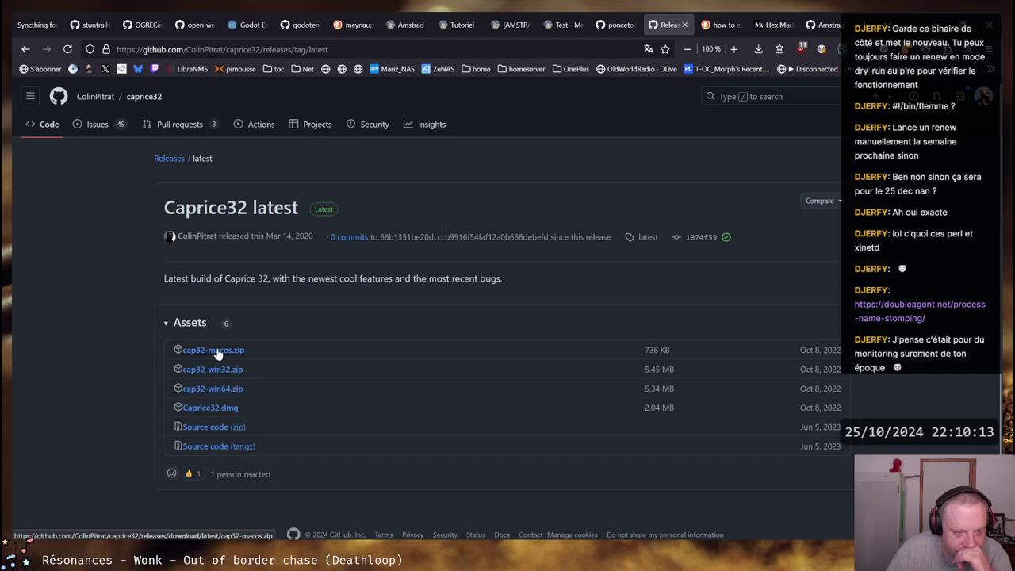
pyautogui.hotkey('alt', 'Left')
pyautogui.scroll(-15, 442, 274)
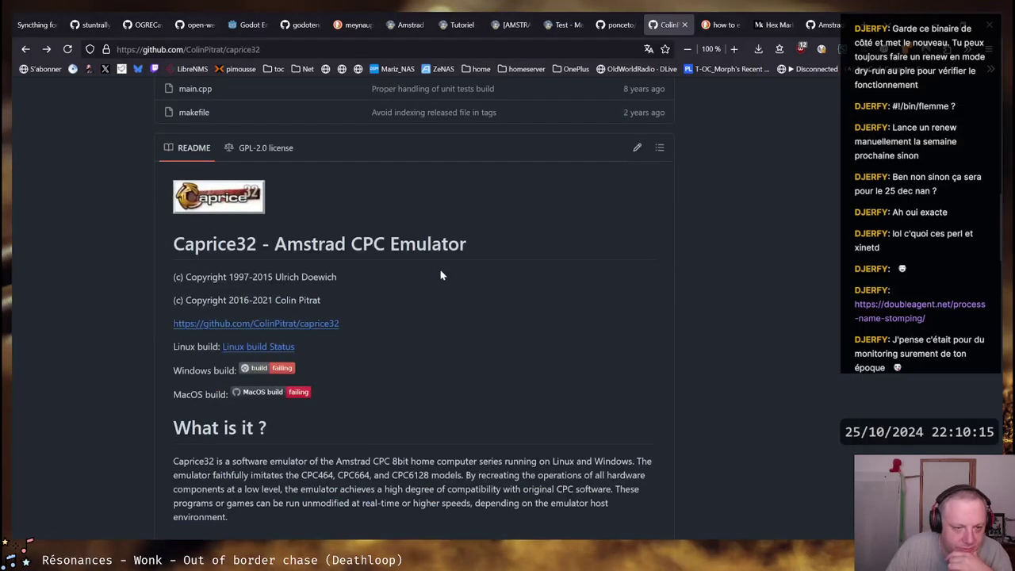
pyautogui.scroll(-7, 442, 270)
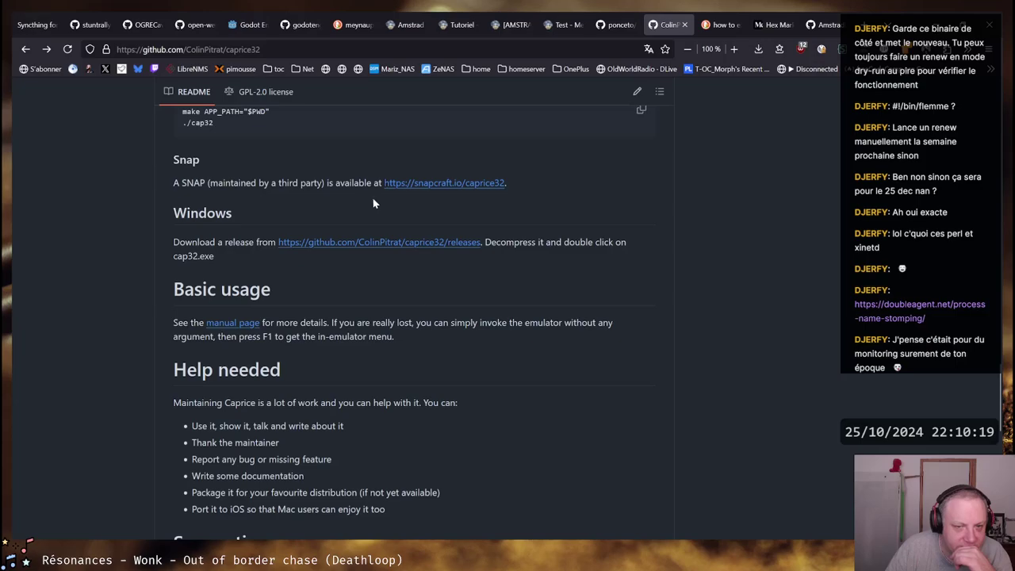
pyautogui.scroll(-2, 603, 238)
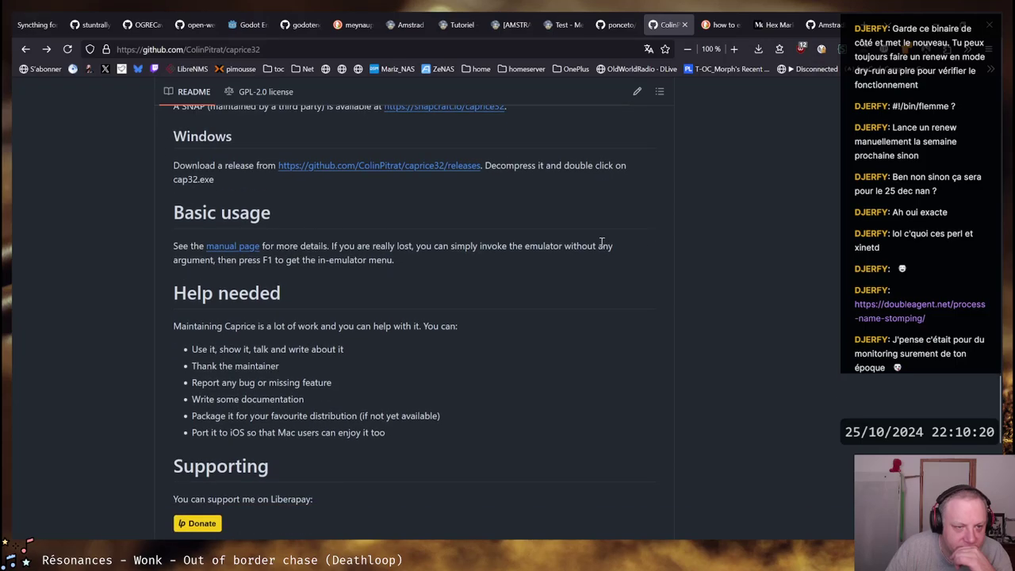
pyautogui.doubleClick(191, 176)
pyautogui.middleClick(238, 246)
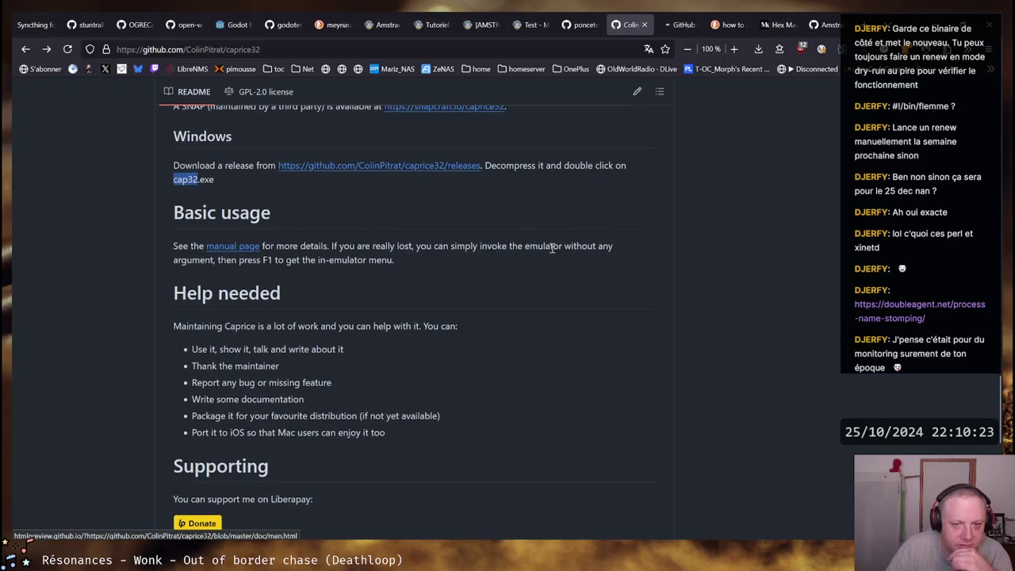
pyautogui.hotkey('ctrl', 'Tab')
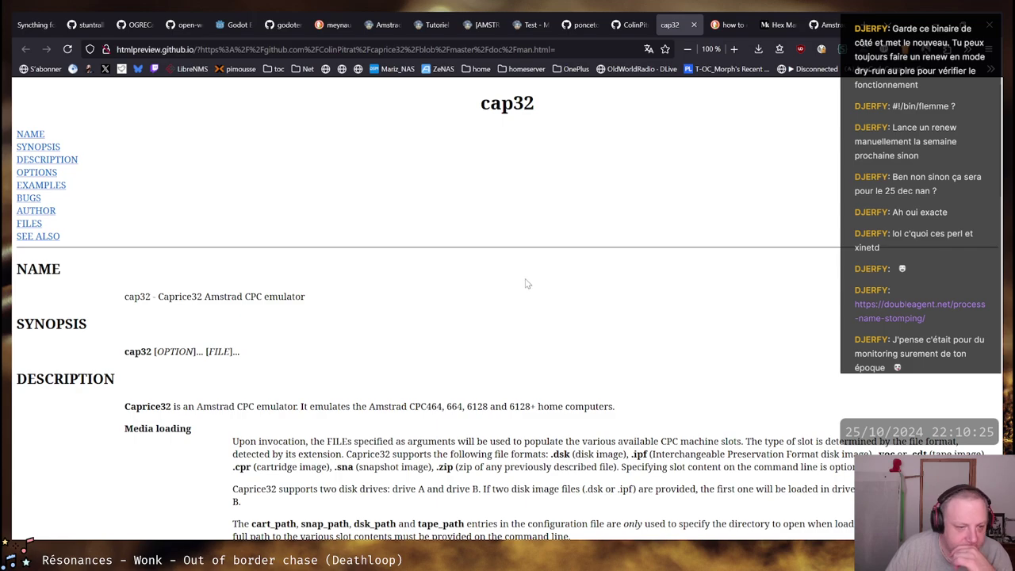
# Read the manual's supported file formats and configuration sections, then switch windows
pyautogui.scroll(-5, 528, 284)
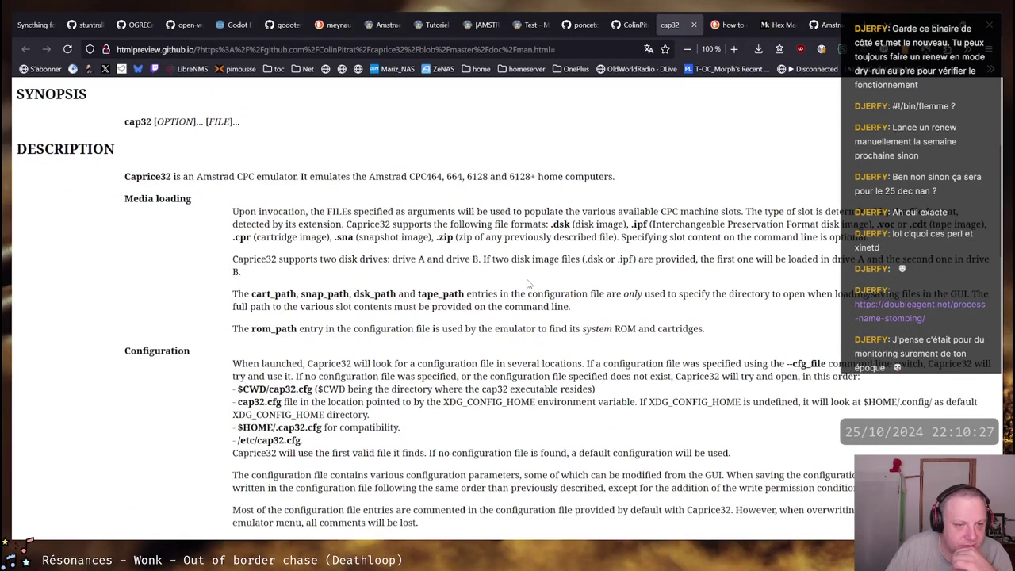
pyautogui.moveTo(242, 214); pyautogui.dragTo(345, 230)
pyautogui.click(337, 221)
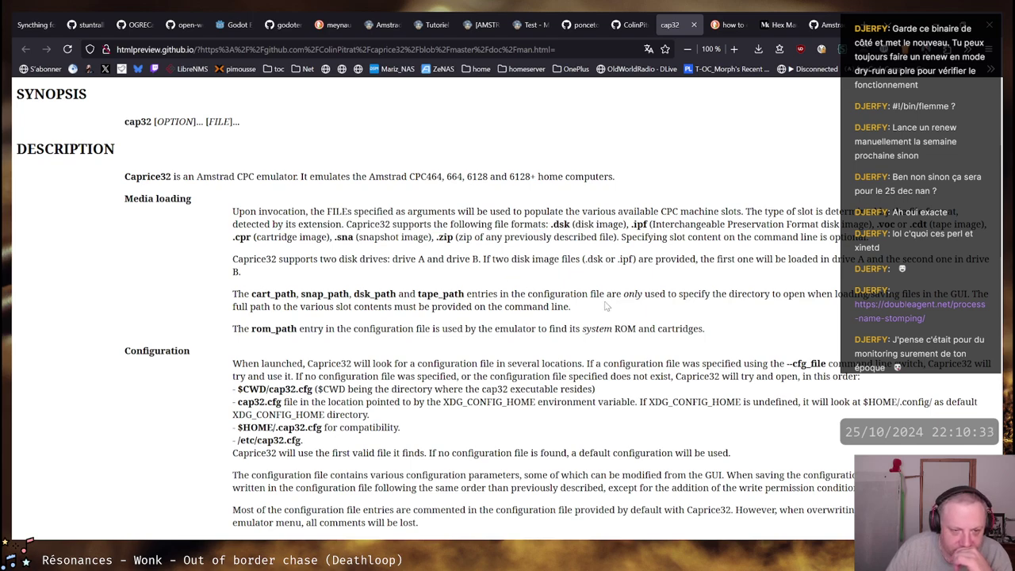
pyautogui.scroll(-2, 607, 305)
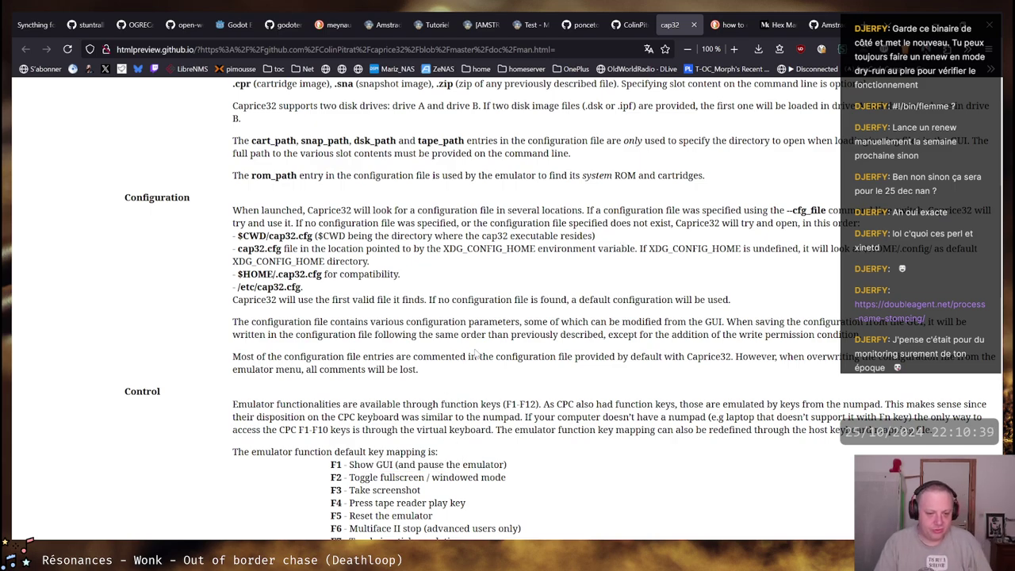
pyautogui.hotkey('alt', 'Tab')
pyautogui.hotkey('alt', 'Tab')
pyautogui.hotkey('alt', 'Tab')
# Check the Load / Save dialog's file list, cancel it, then bring the console forward
pyautogui.press('F1')
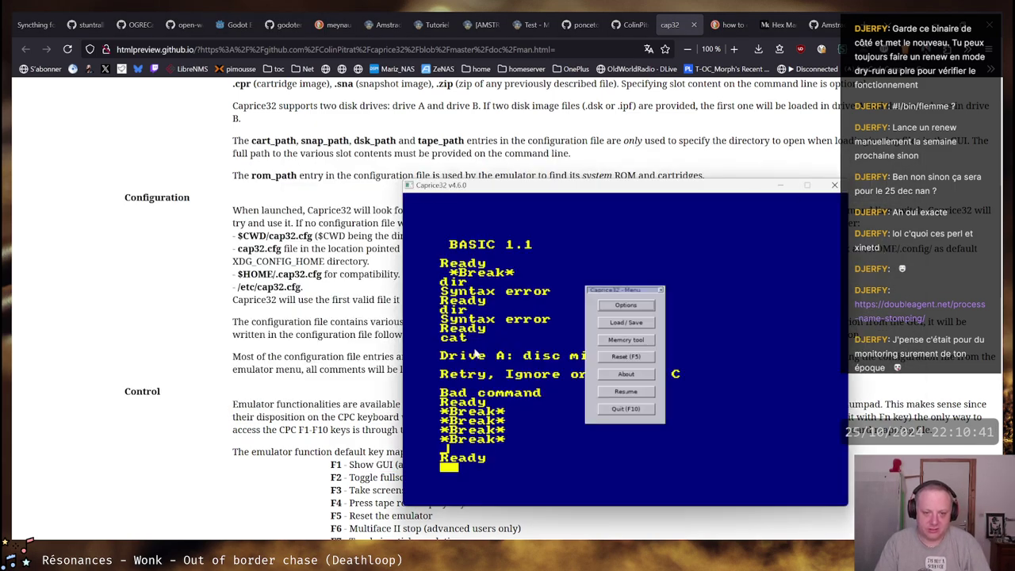
pyautogui.click(626, 323)
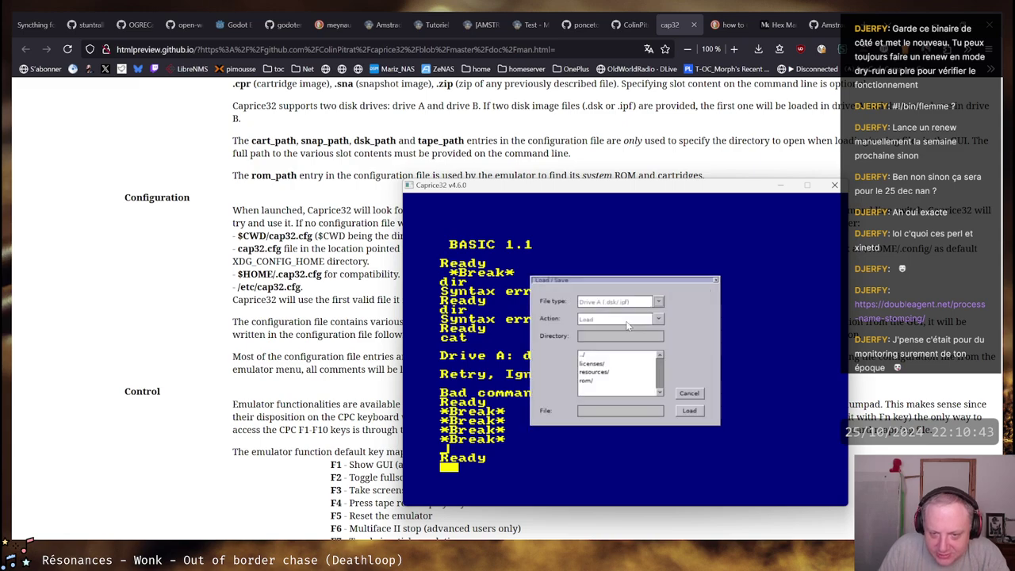
pyautogui.click(689, 394)
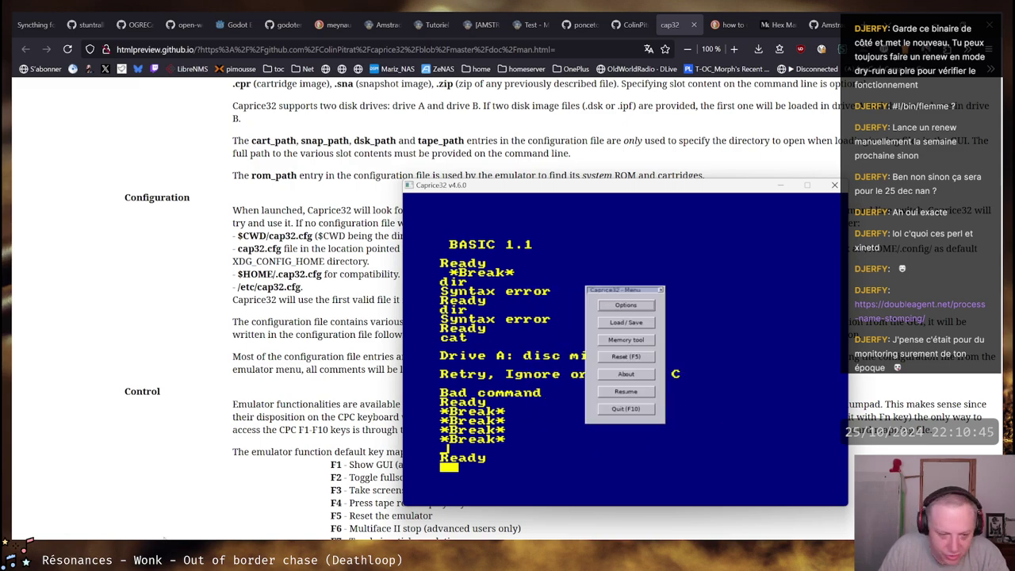
pyautogui.click(184, 504)
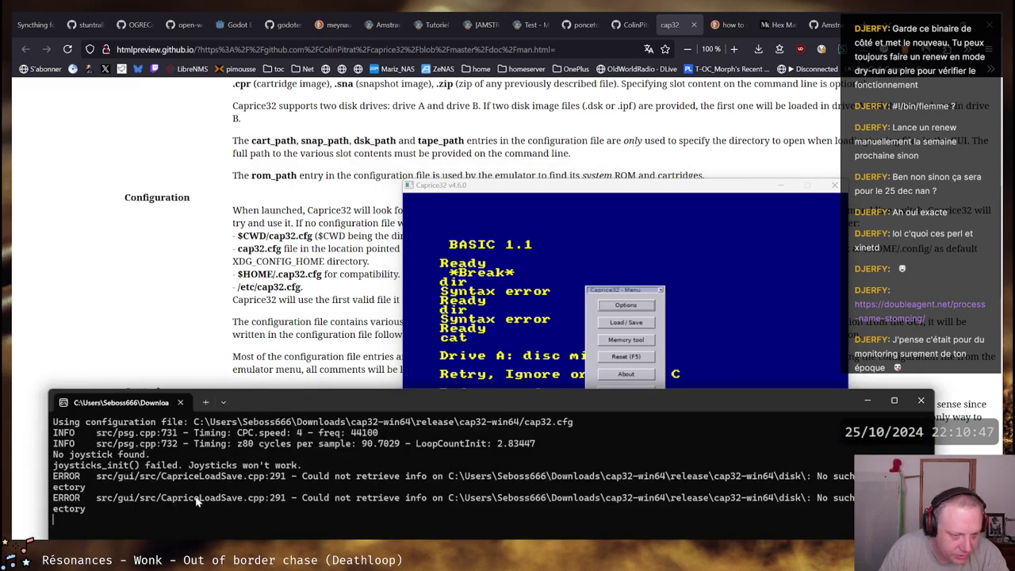
# Start an mv command for Meynaupede.dsk, tab-completing the path to the Windows user's home folder
pyautogui.click(58, 498)
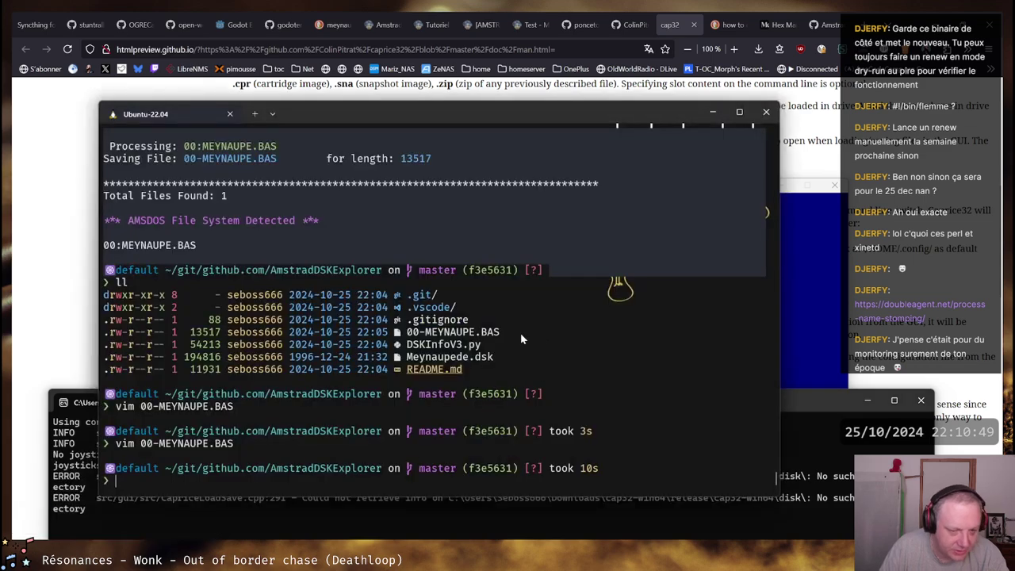
pyautogui.write('mv')
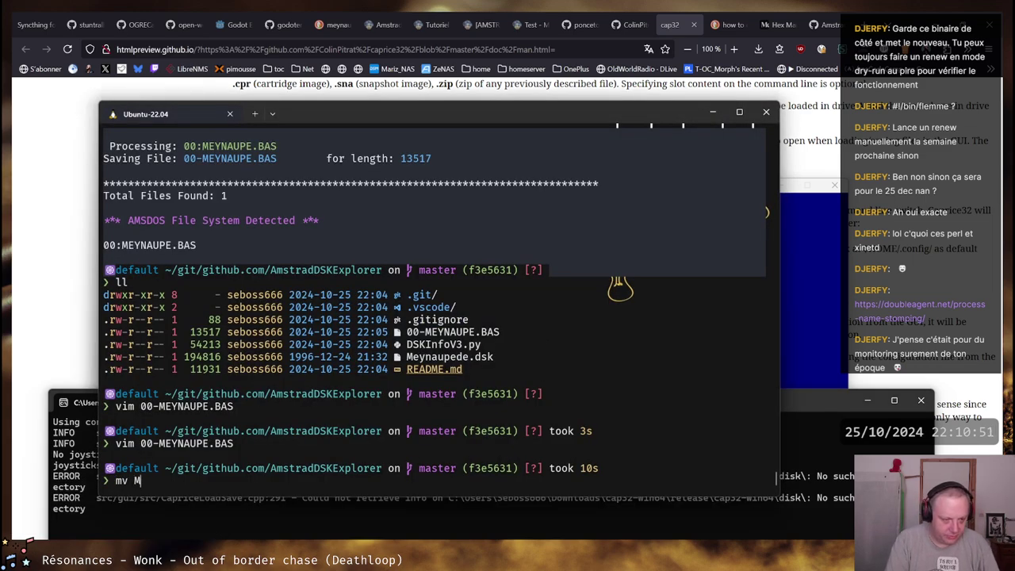
pyautogui.write(' me')
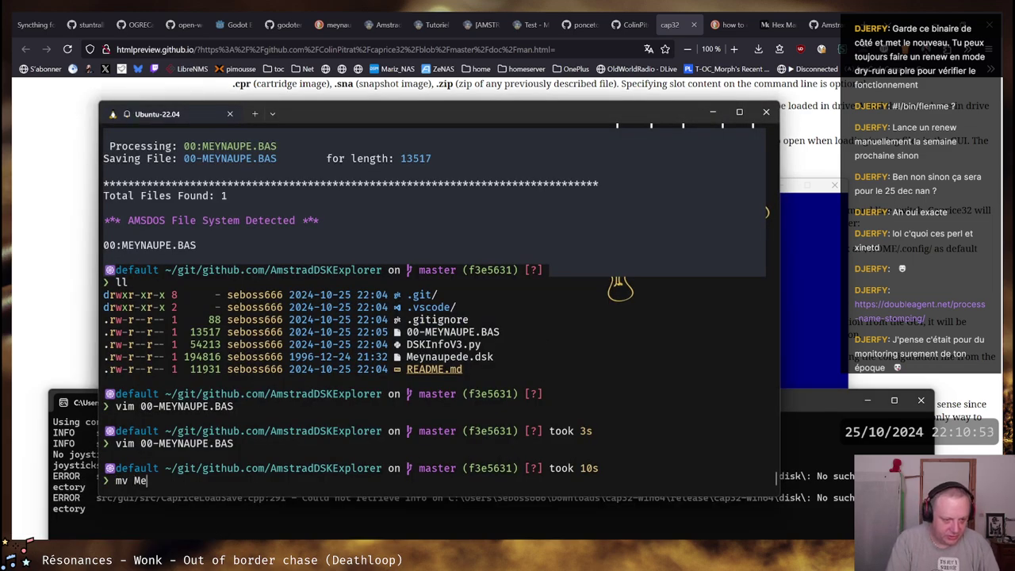
pyautogui.press('Tab')
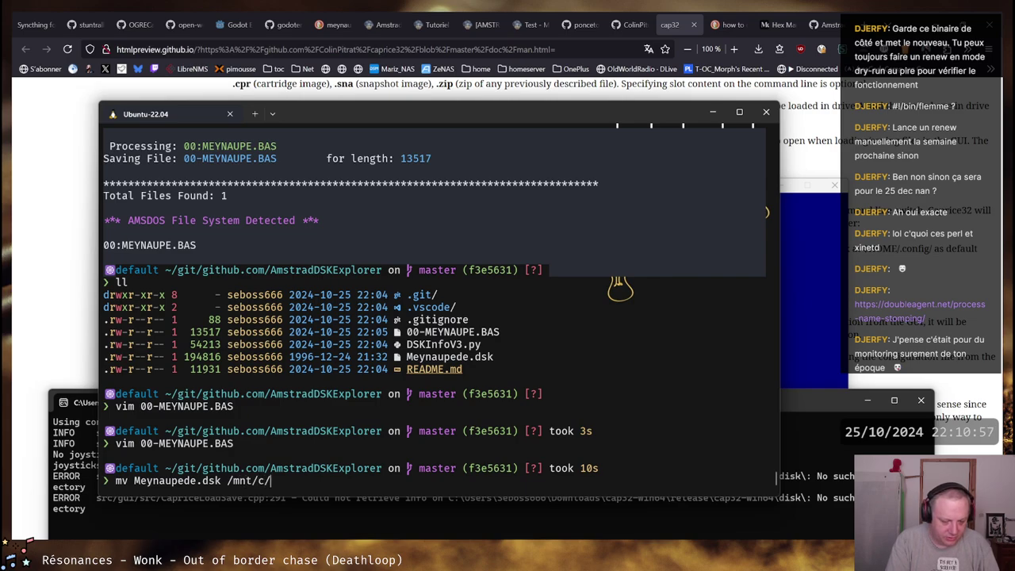
pyautogui.write('Users/')
pyautogui.press('Tab')
pyautogui.press('Tab')
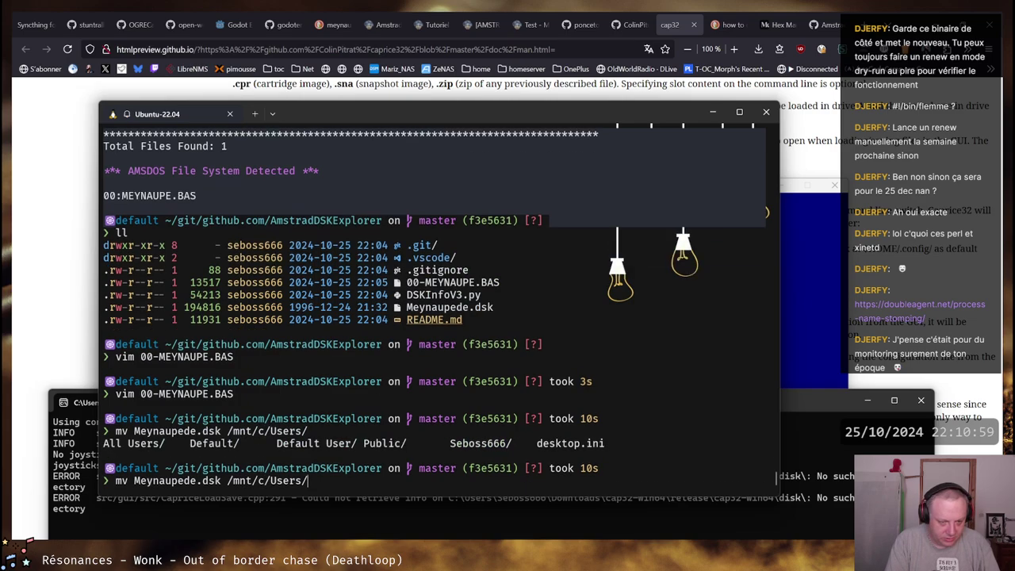
pyautogui.write('S')
pyautogui.press('Tab')
pyautogui.write('D')
pyautogui.press('BackSpace')
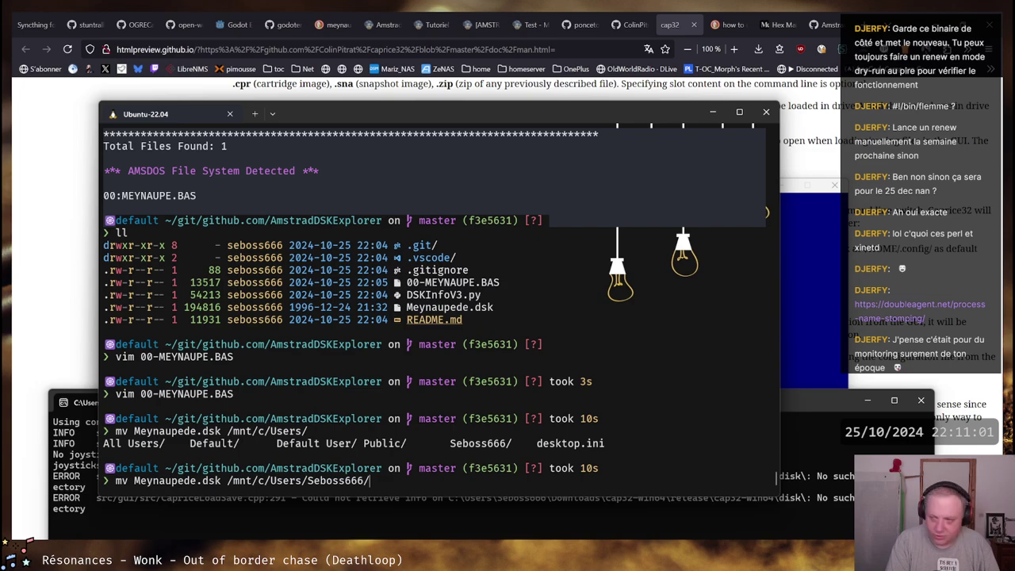
pyautogui.press('Tab')
pyautogui.press('Tab')
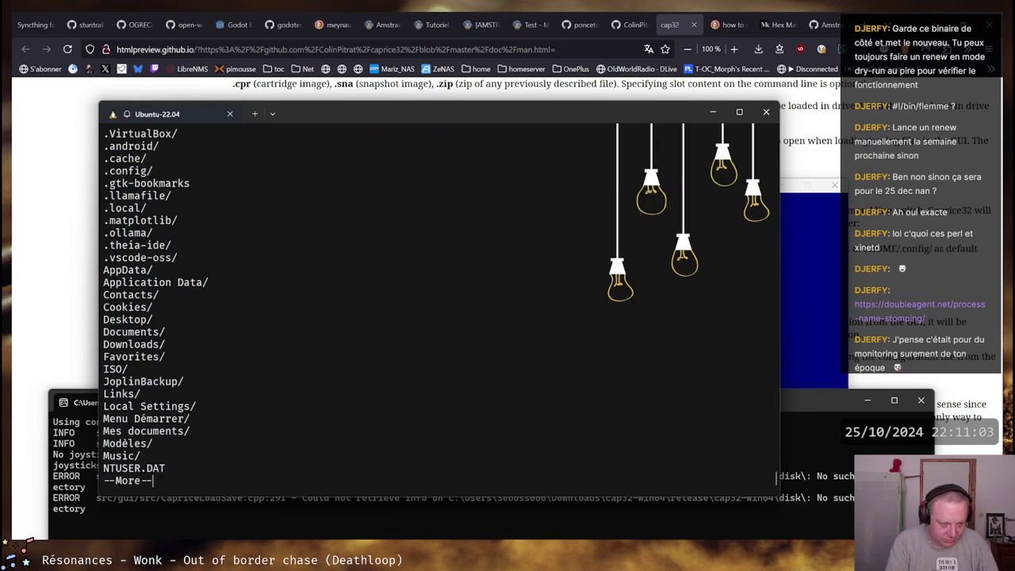
pyautogui.press('q')
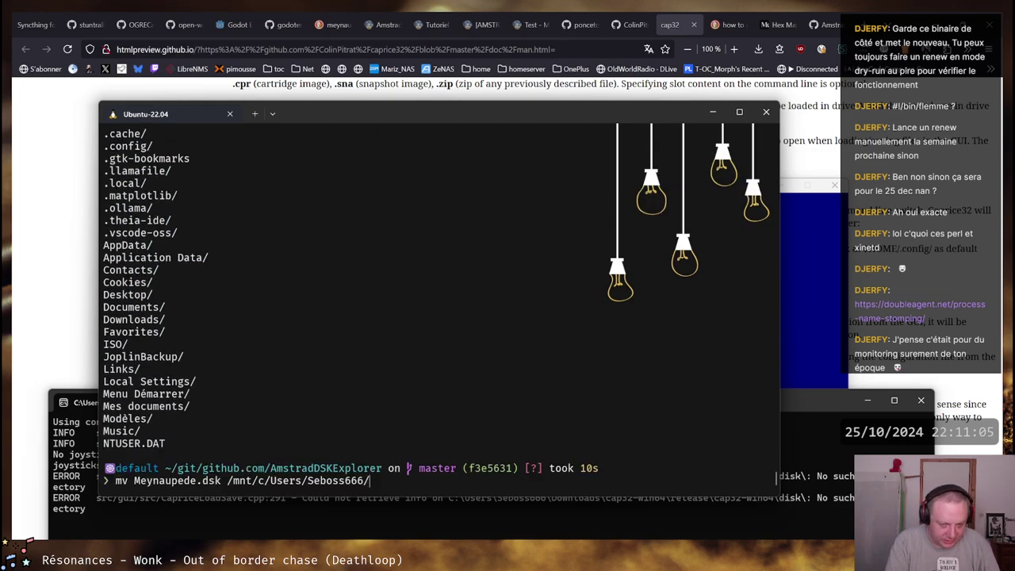
# Complete the target Downloads/cap32-win64/release/cap32-win64/, run the move, and return to the emulator menu
pyautogui.write('Downloads/Ca')
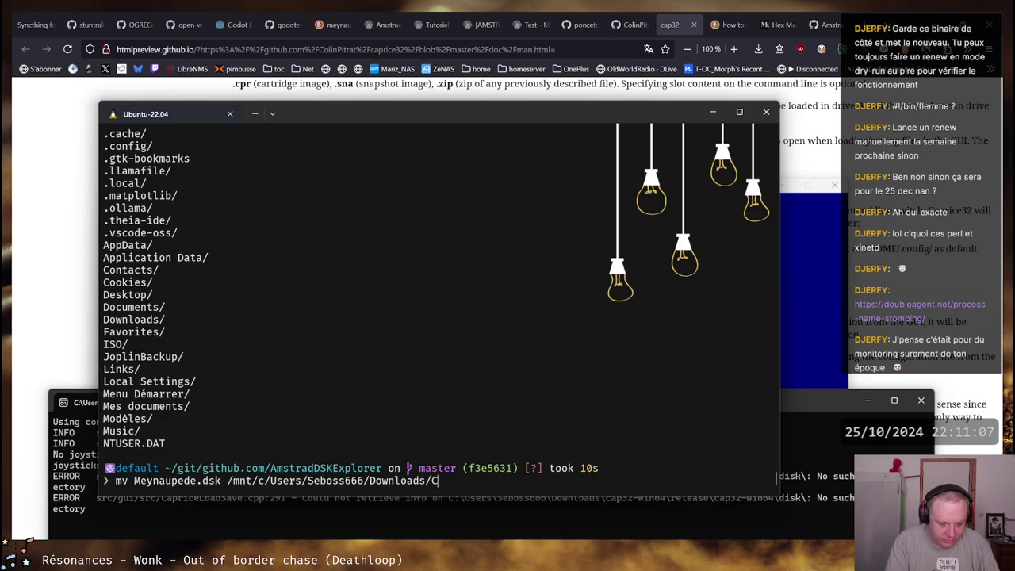
pyautogui.press('BackSpace')
pyautogui.press('BackSpace')
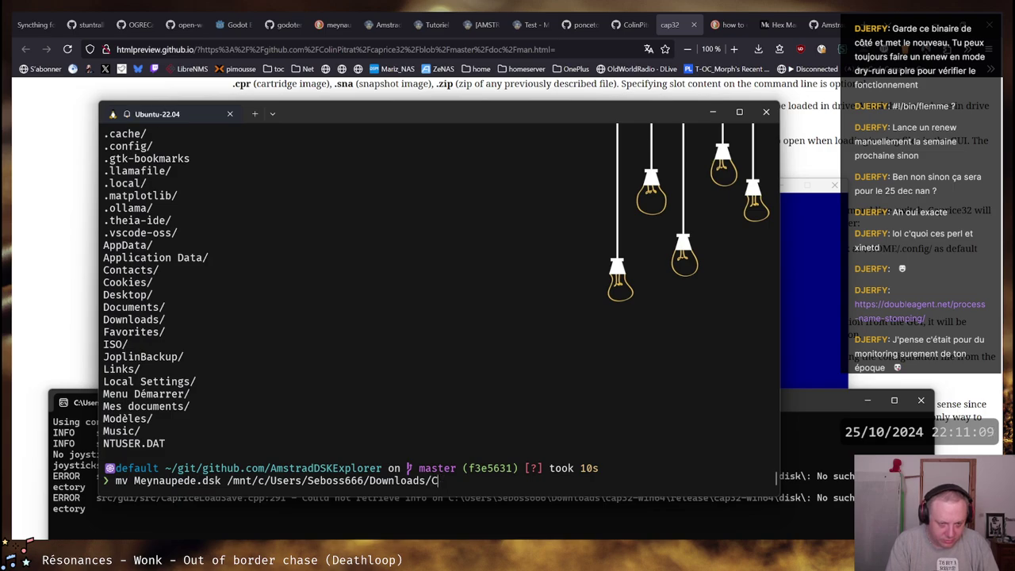
pyautogui.write('c')
pyautogui.press('Tab')
pyautogui.press('Tab')
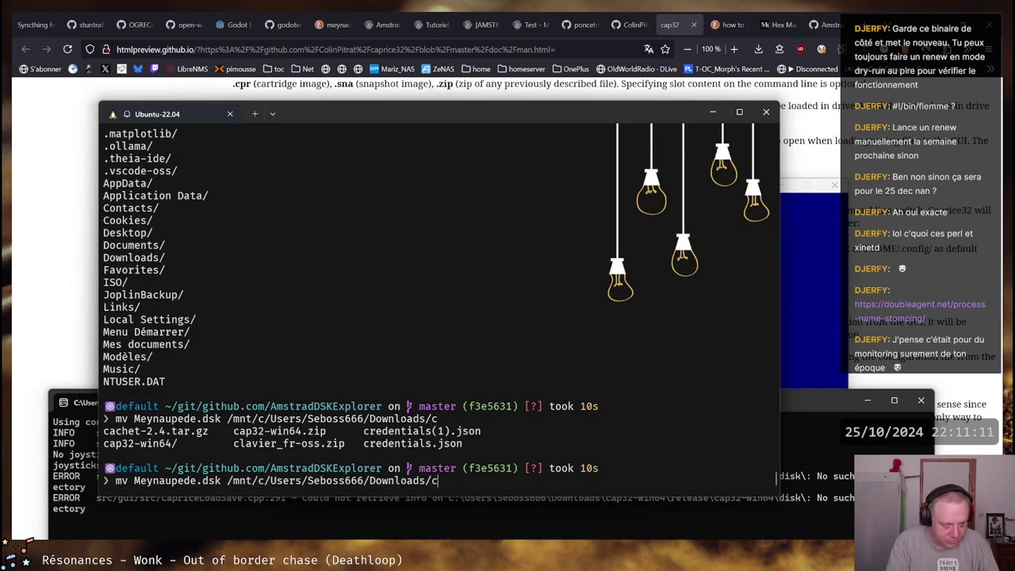
pyautogui.write('a')
pyautogui.write('p')
pyautogui.press('Tab')
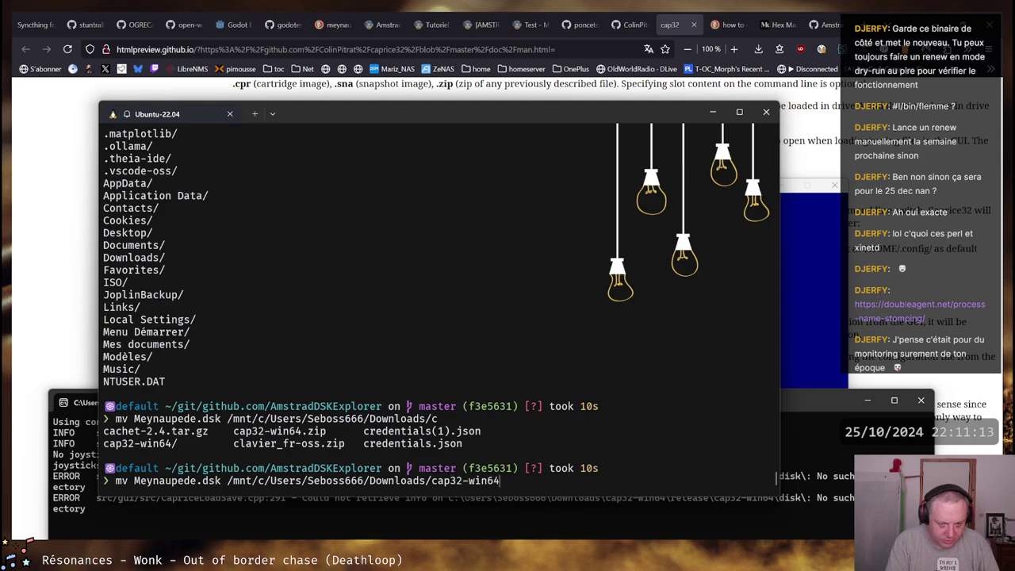
pyautogui.write('/')
pyautogui.press('Tab')
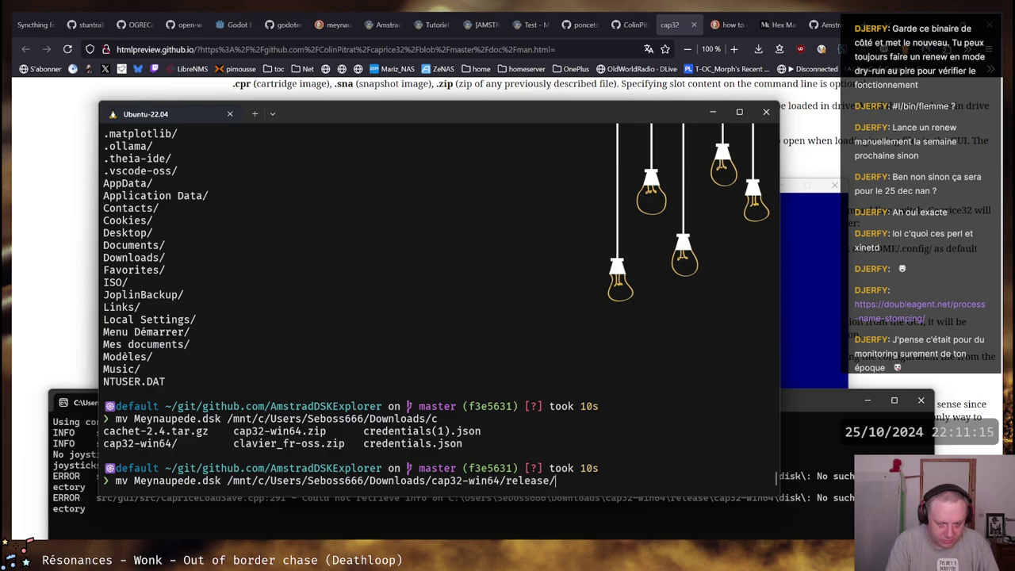
pyautogui.press('Tab')
pyautogui.press('Tab')
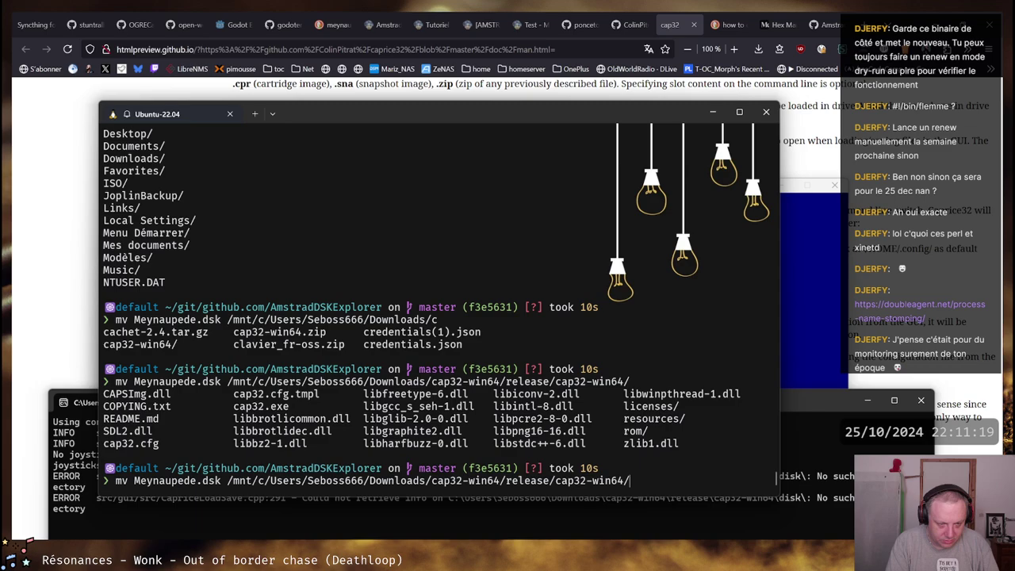
pyautogui.press('Return')
pyautogui.hotkey('alt', 'Tab')
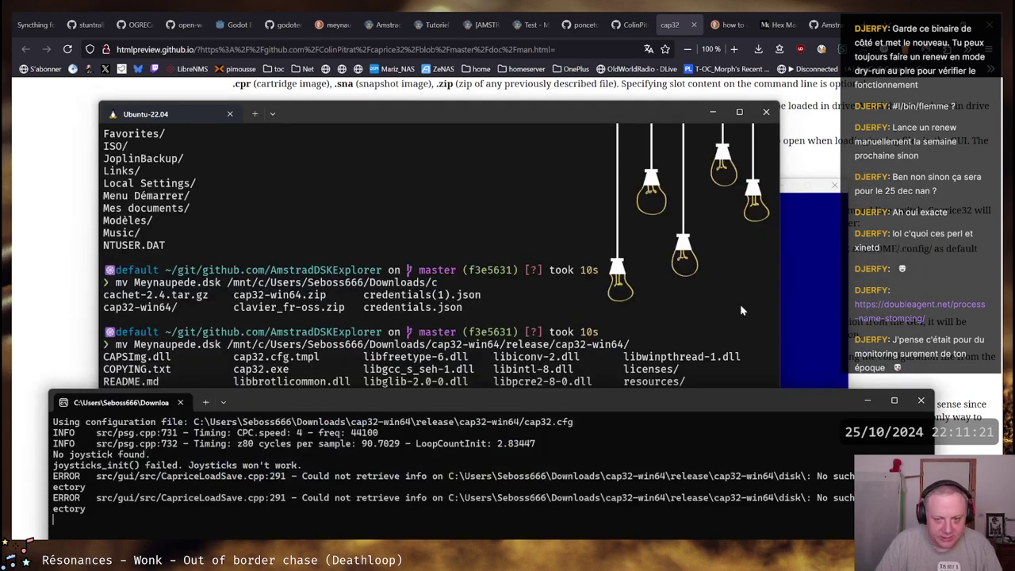
pyautogui.hotkey('alt', 'Tab')
pyautogui.press('F1')
# Load Meynaupede.dsk into drive A via Load/Save and resume emulation
pyautogui.click(607, 321)
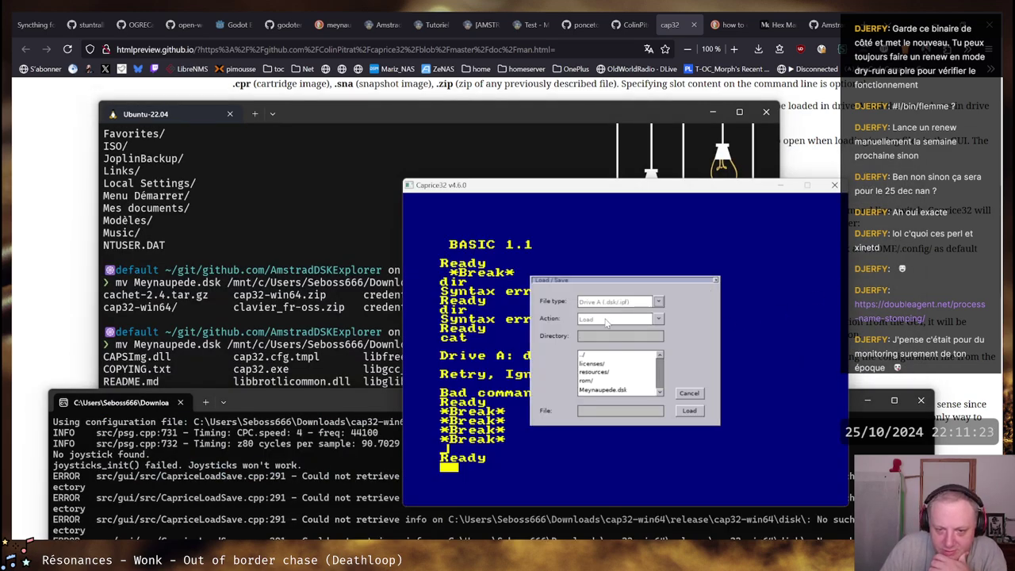
pyautogui.click(659, 302)
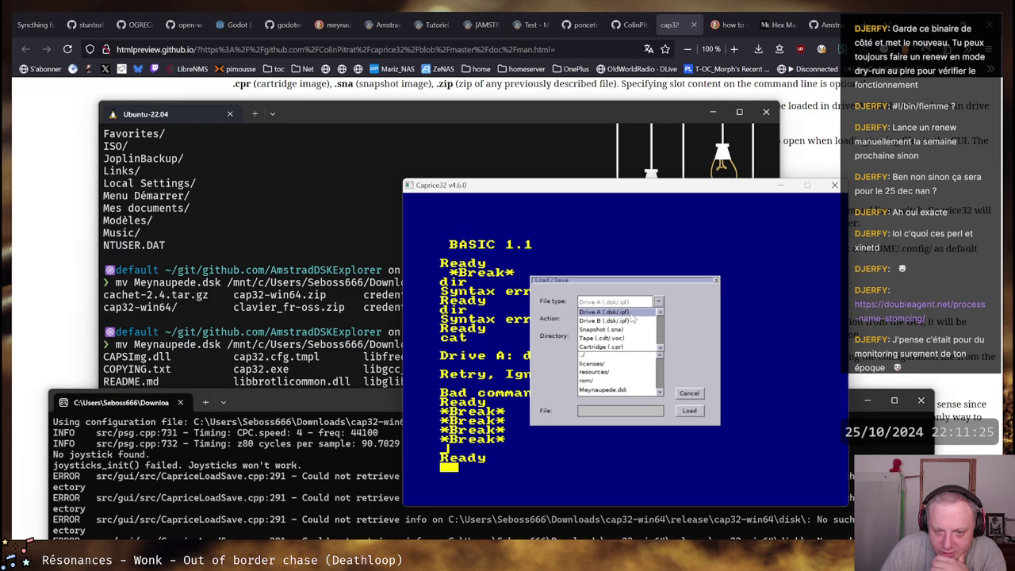
pyautogui.click(631, 312)
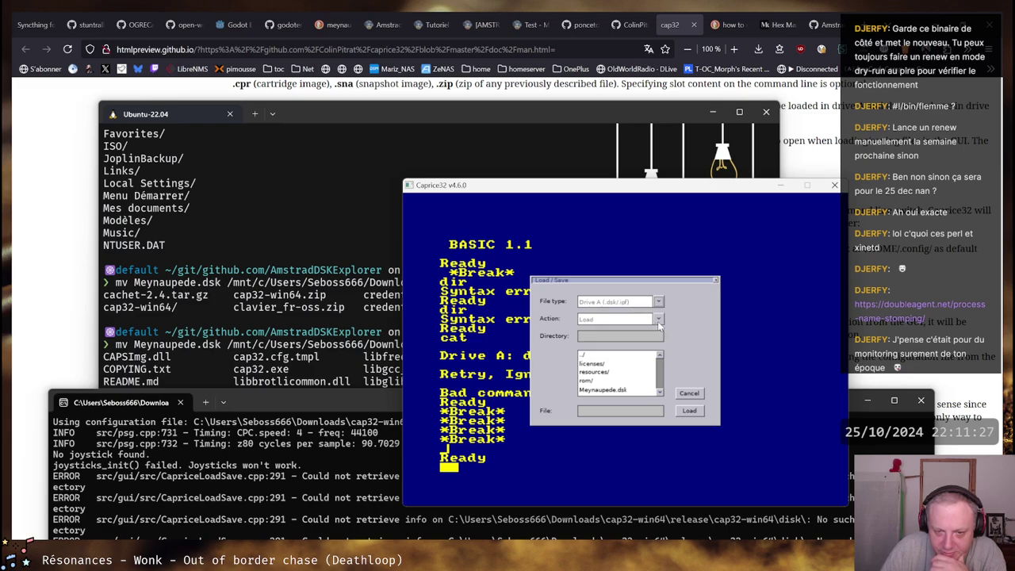
pyautogui.click(658, 319)
pyautogui.click(633, 328)
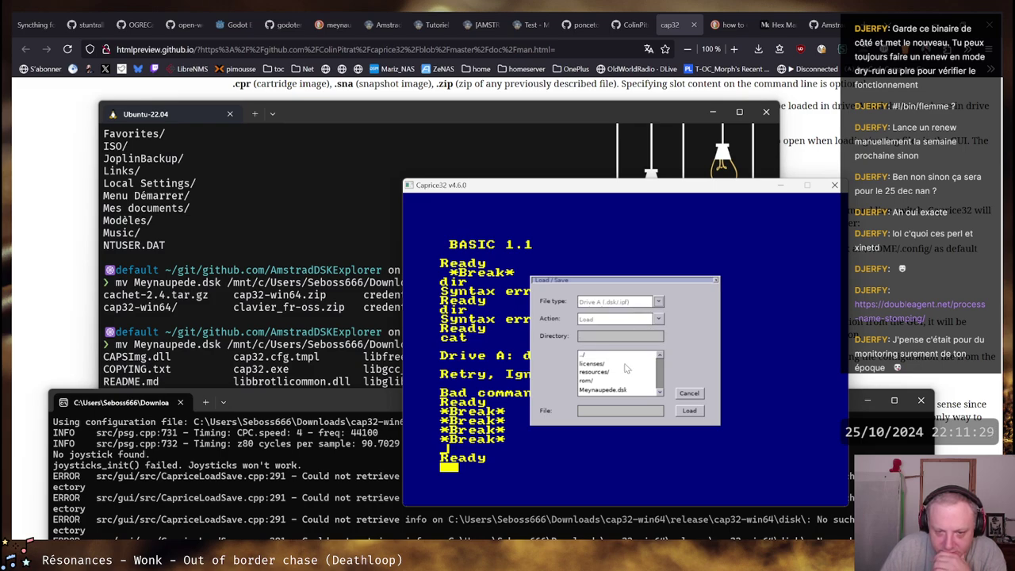
pyautogui.click(607, 391)
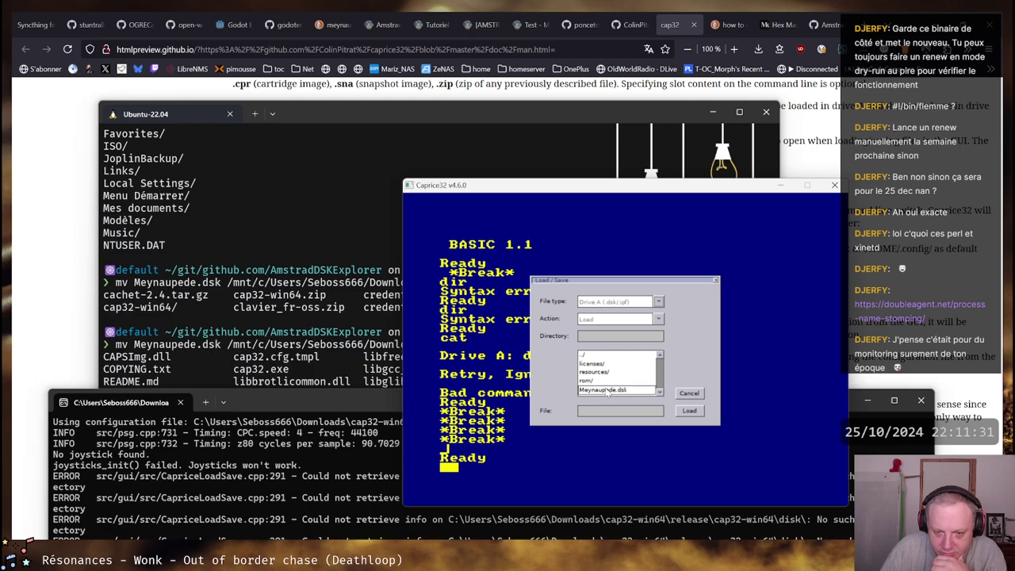
pyautogui.click(635, 392)
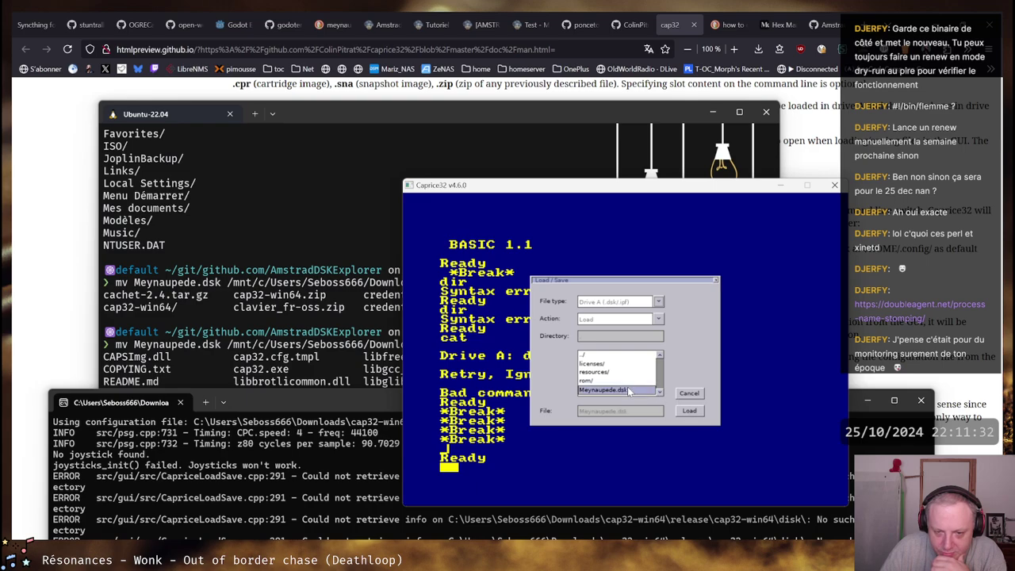
pyautogui.click(687, 412)
pyautogui.click(689, 412)
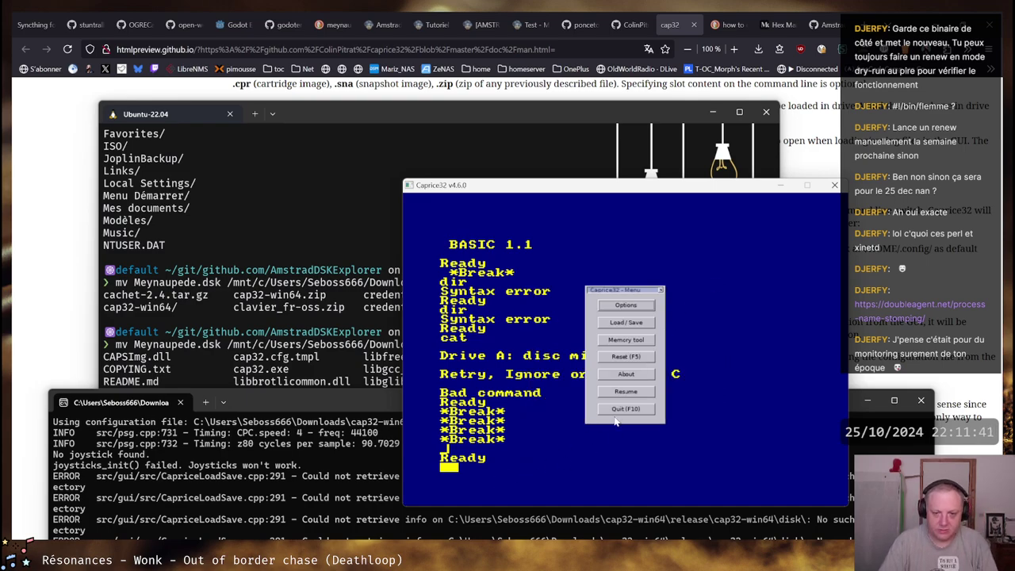
pyautogui.click(626, 392)
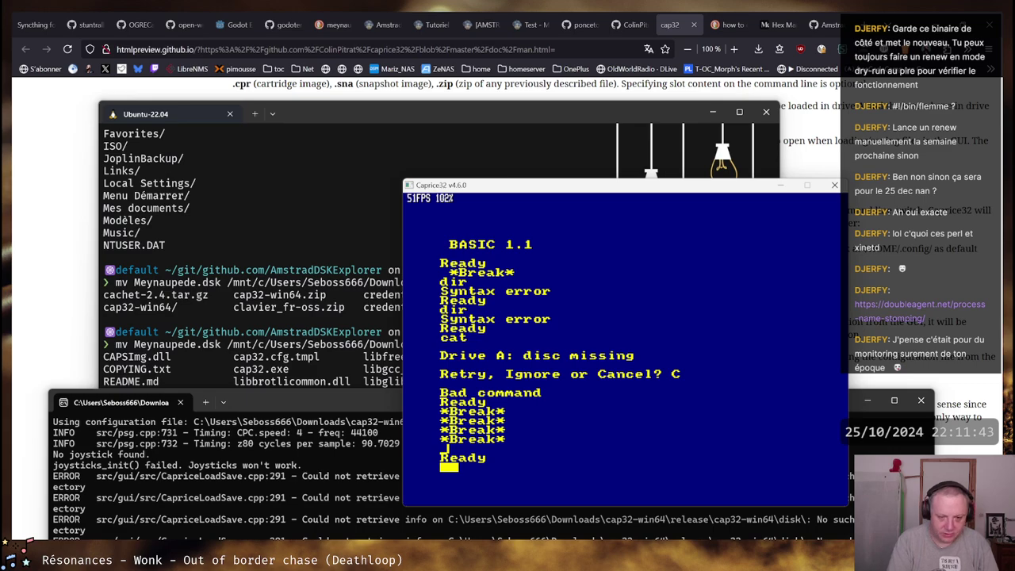
# Test with cat, then reload Meynaupede.dsk into drive A and resume
pyautogui.write('cat')
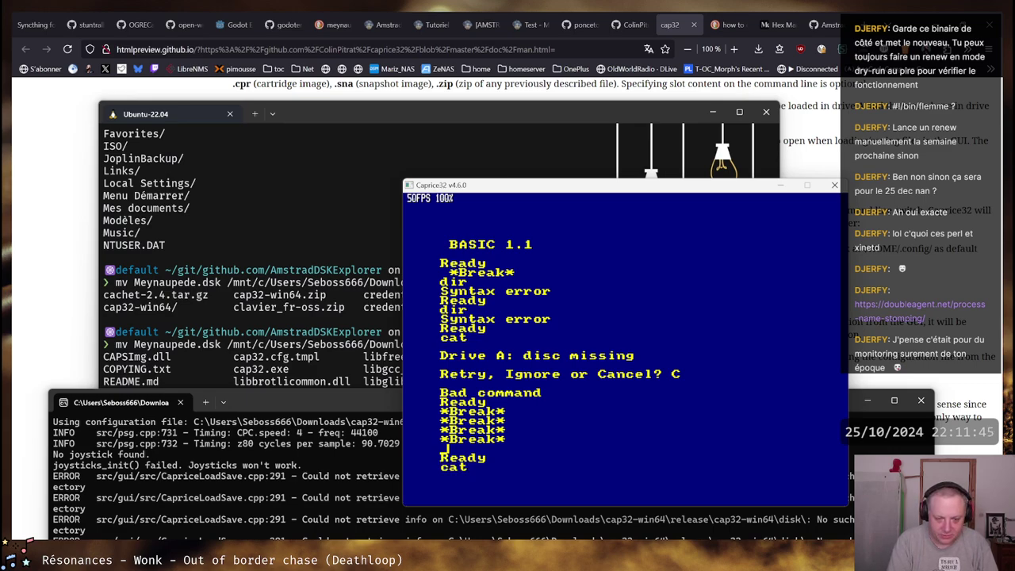
pyautogui.press('Return')
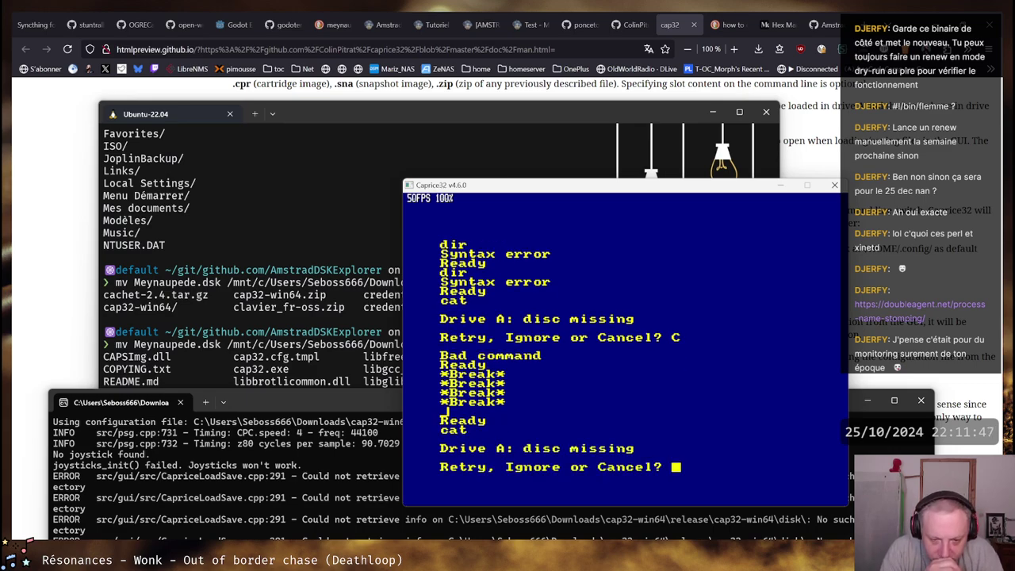
pyautogui.press('c')
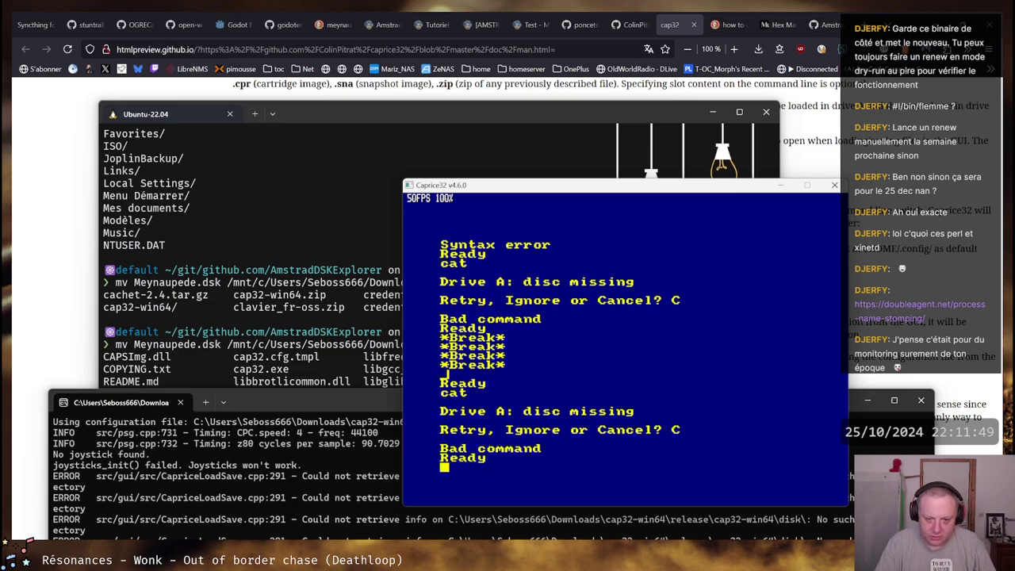
pyautogui.press('F1')
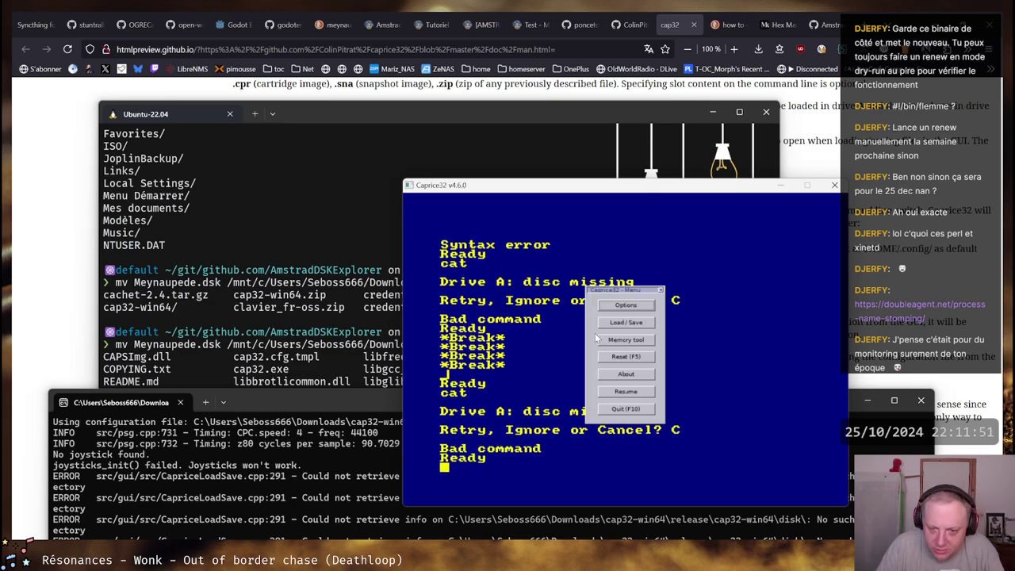
pyautogui.click(627, 323)
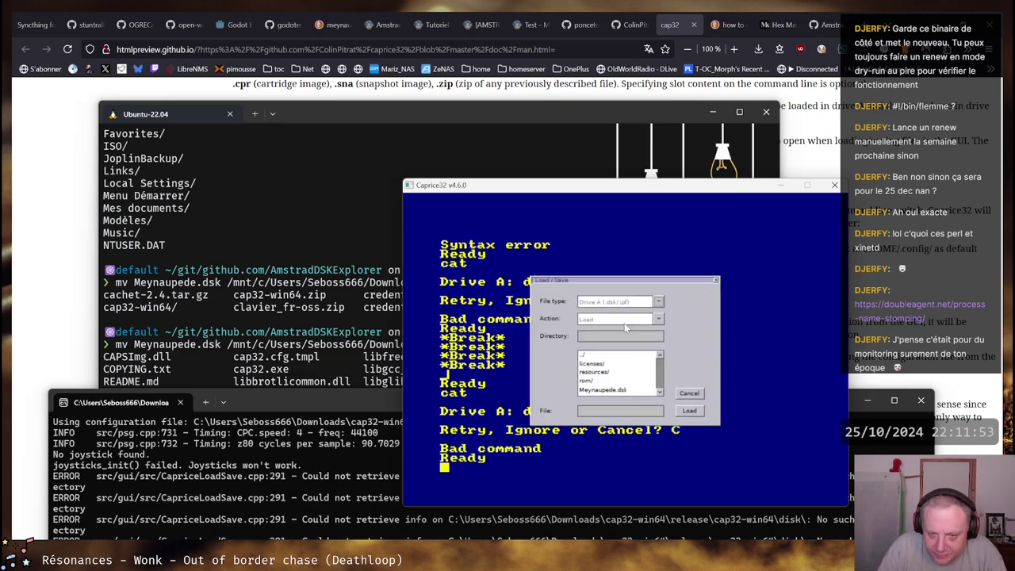
pyautogui.click(613, 391)
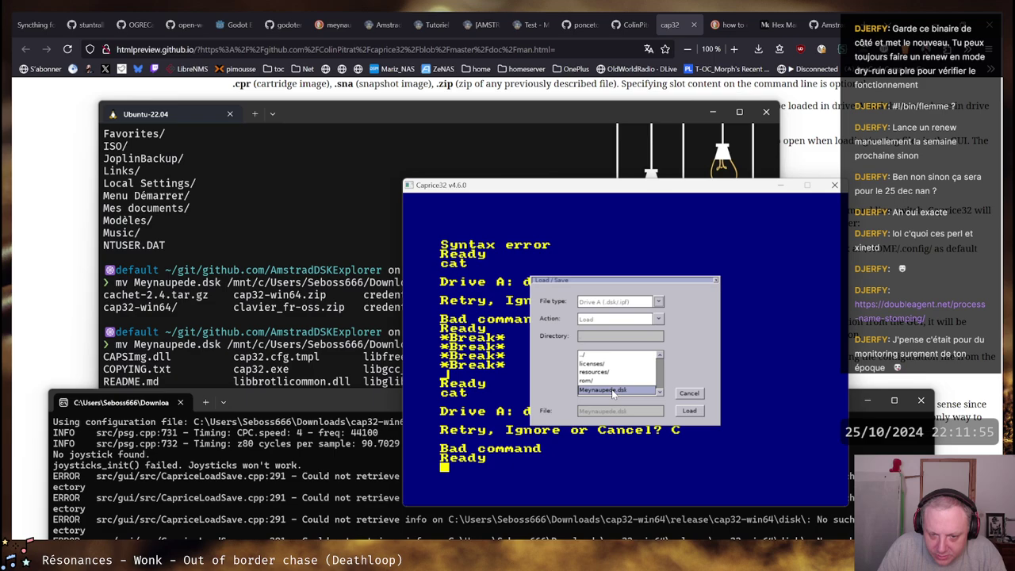
pyautogui.click(695, 412)
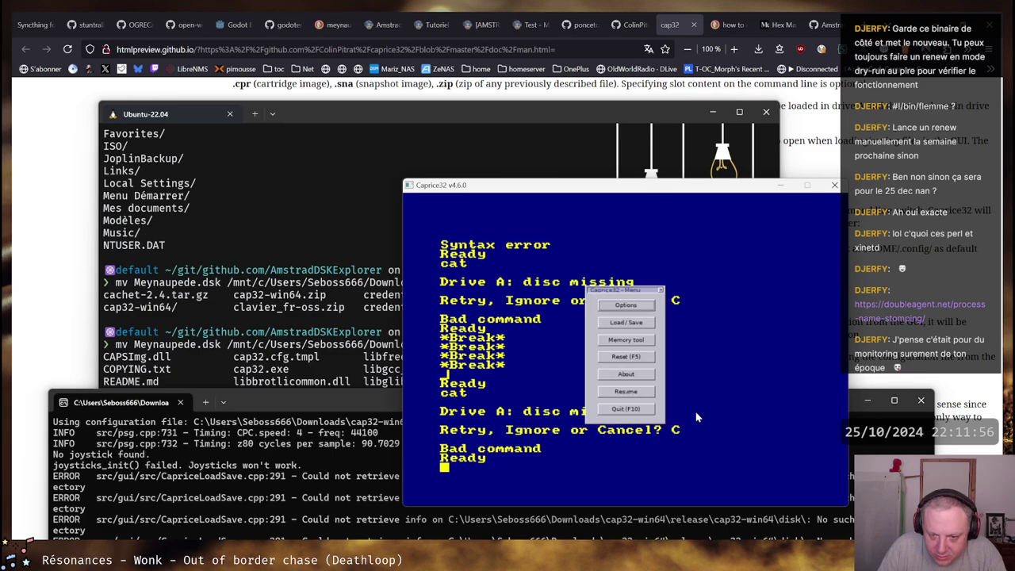
pyautogui.click(635, 392)
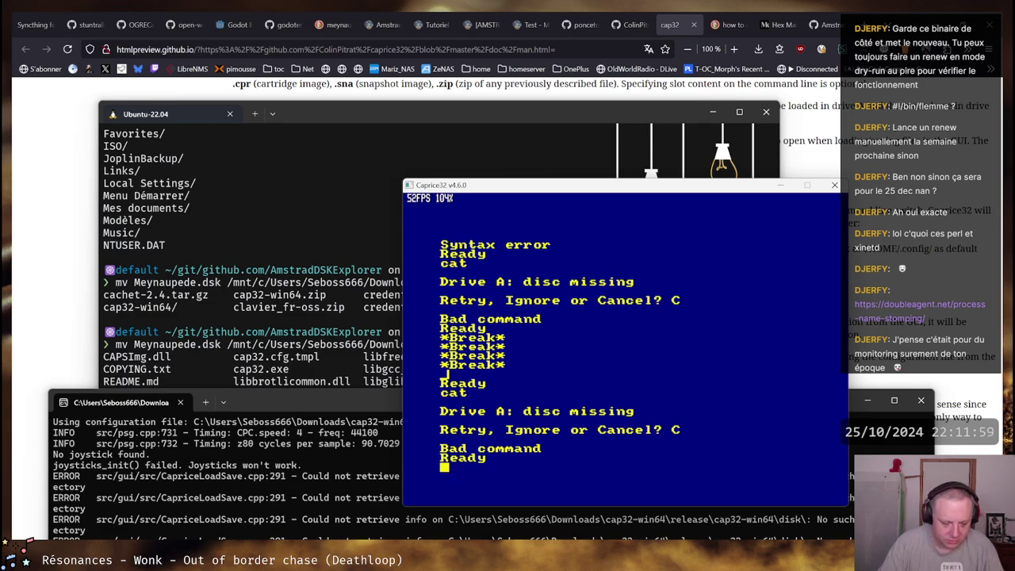
# Catalogue drive A with cat, then type load at the Ready prompt, correcting typos
pyautogui.write('cat')
pyautogui.press('Return')
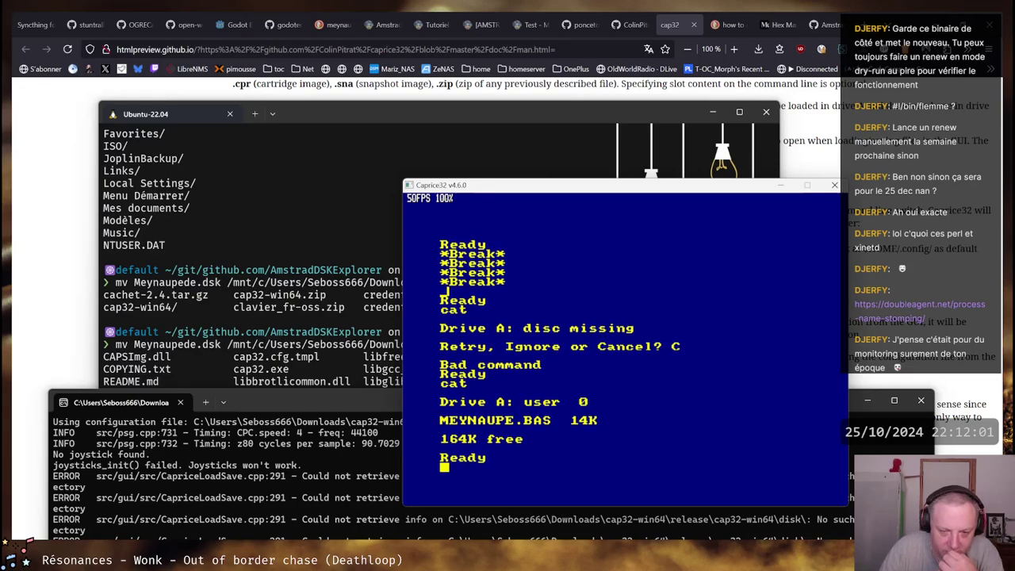
pyautogui.write('load43')
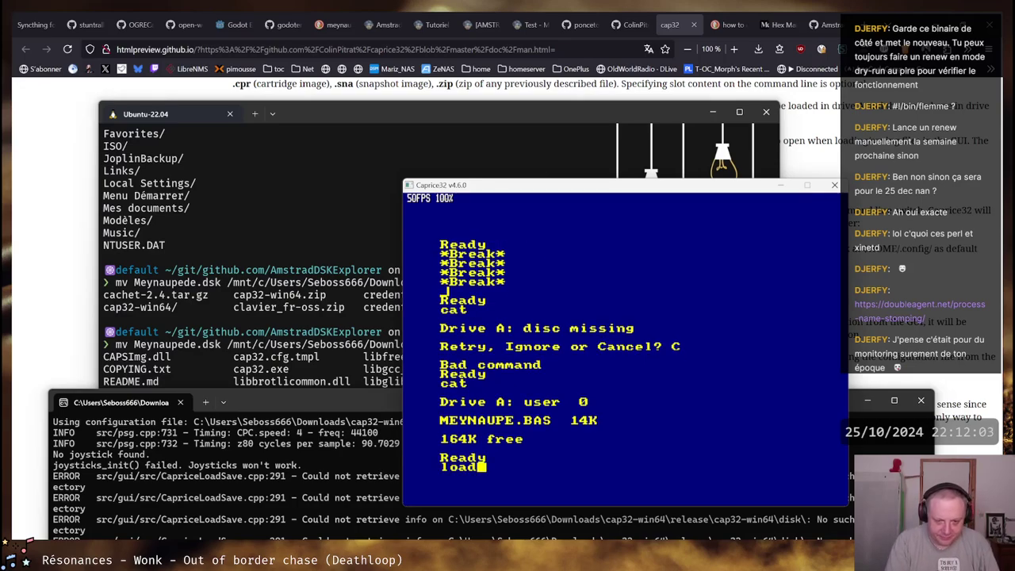
pyautogui.press('BackSpace')
pyautogui.press('BackSpace')
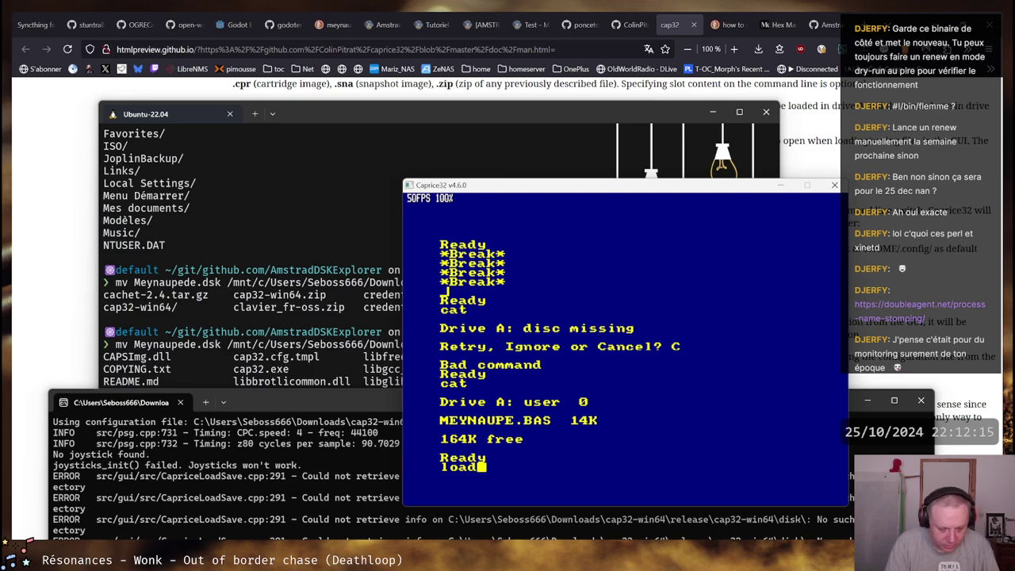
pyautogui.press('BackSpace')
pyautogui.press('BackSpace')
pyautogui.write('aa')
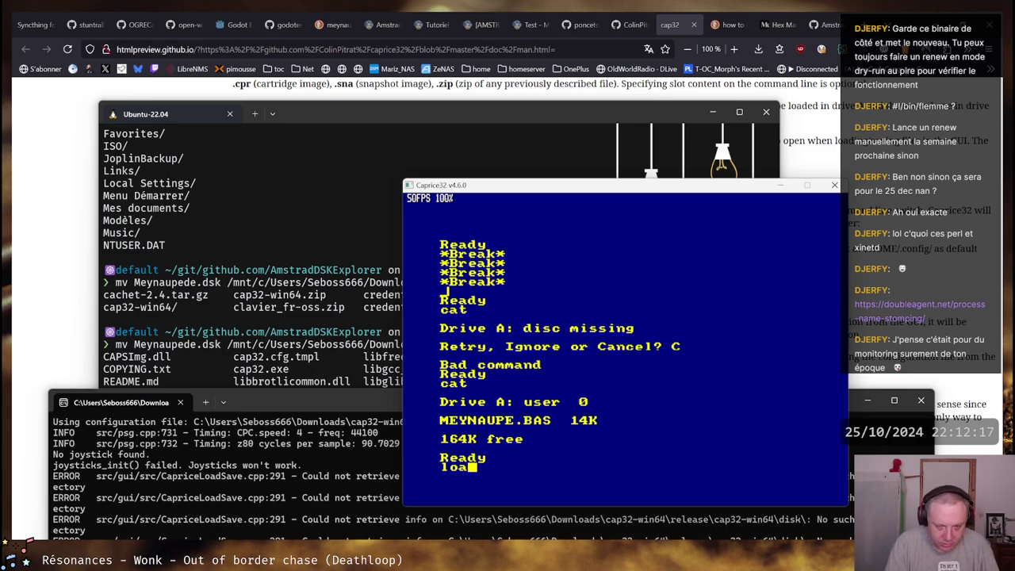
pyautogui.press('BackSpace')
pyautogui.write('d')
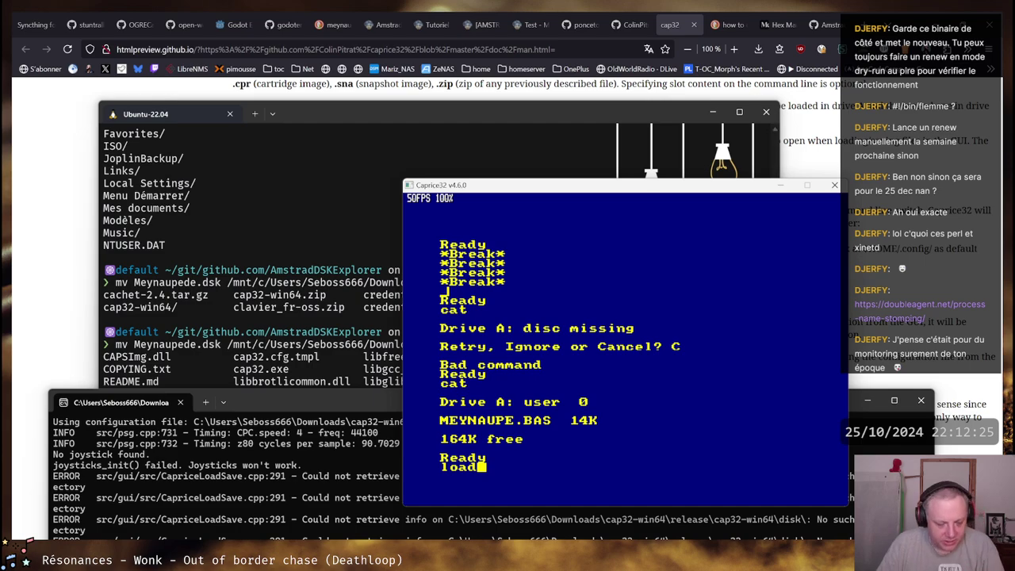
pyautogui.press('F1')
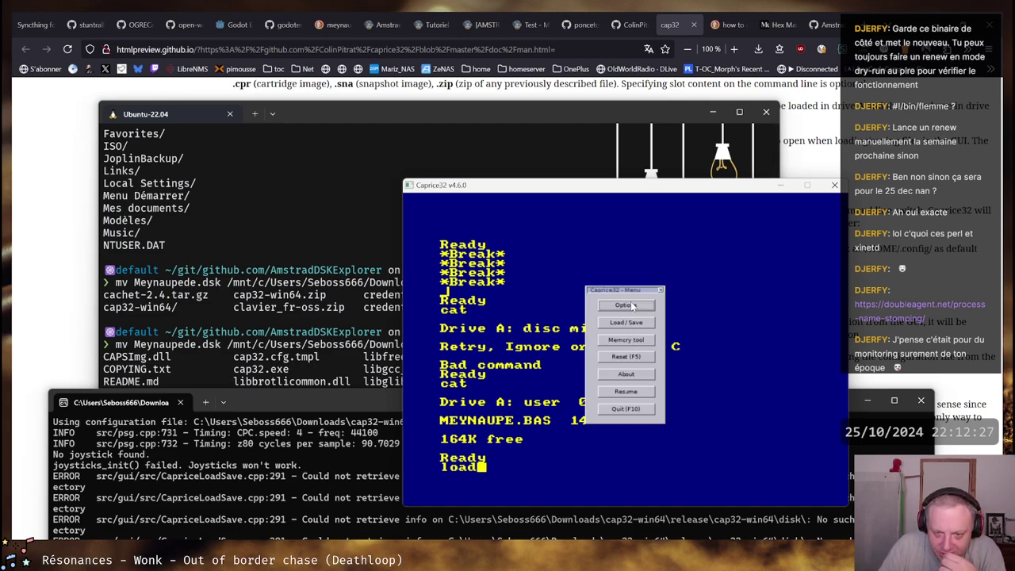
# Set CPC language to French CPC and keyboard to keymap_fr_win.map, save, and restart
pyautogui.click(634, 307)
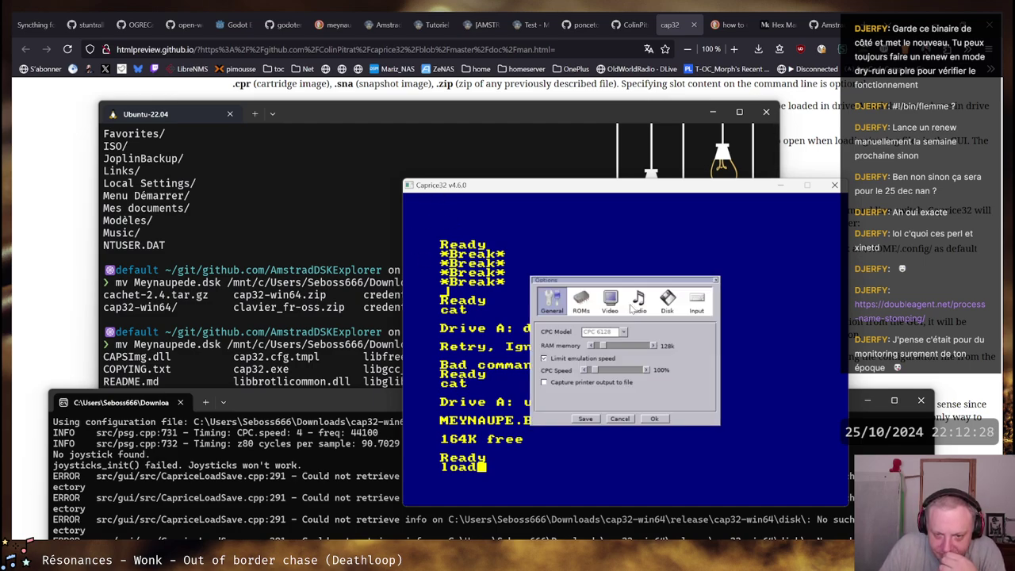
pyautogui.click(709, 305)
pyautogui.click(687, 334)
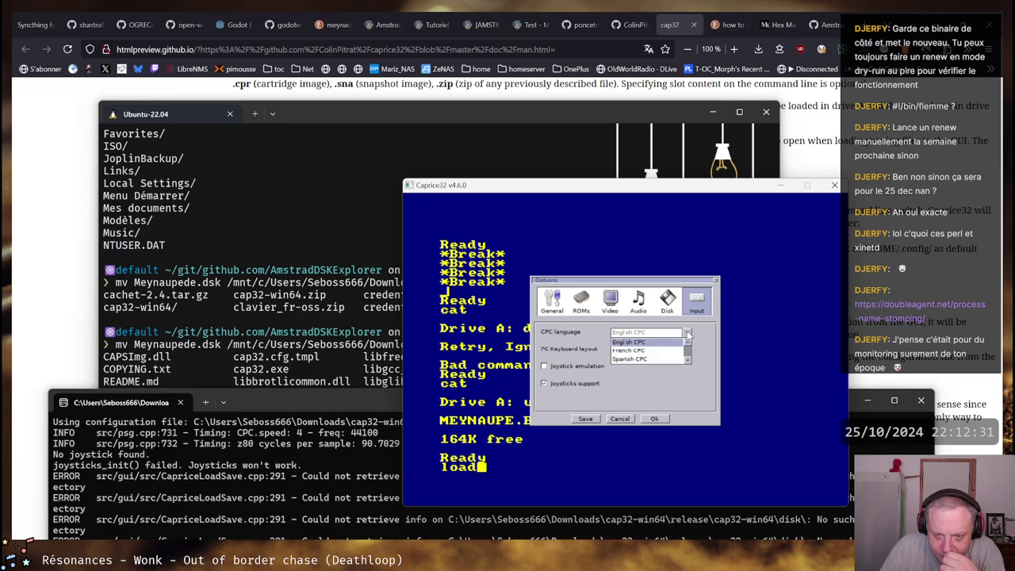
pyautogui.click(651, 351)
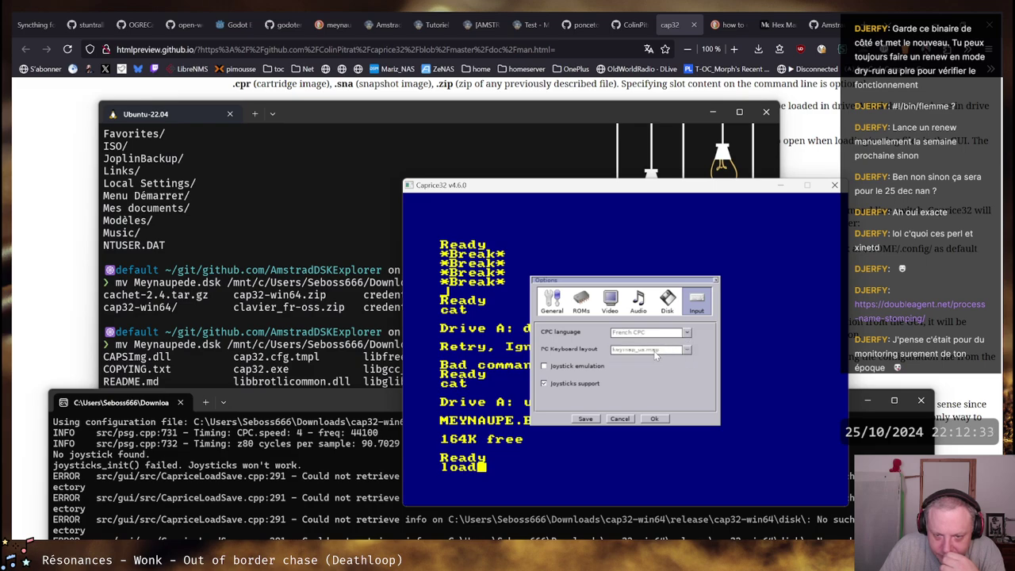
pyautogui.click(689, 352)
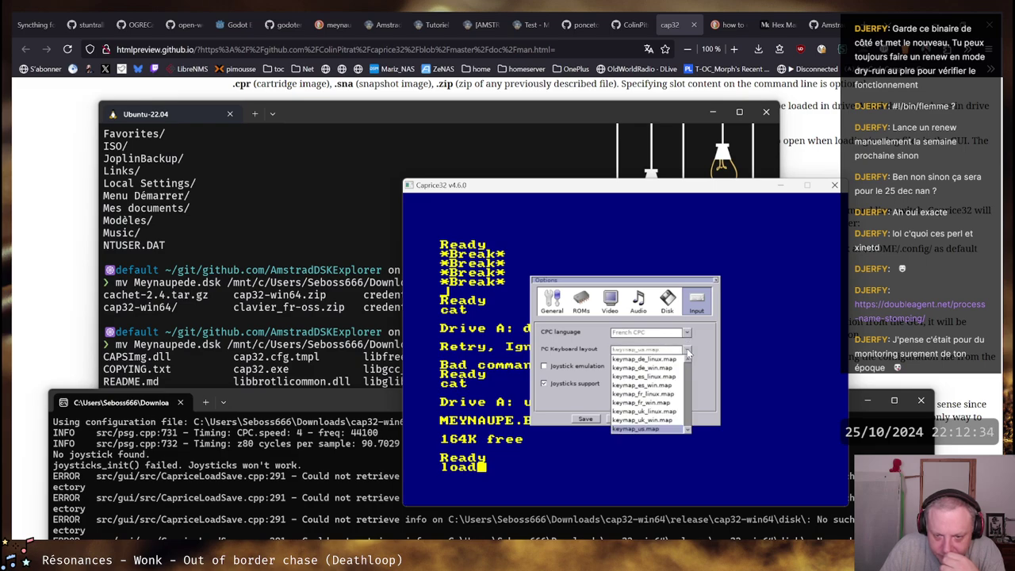
pyautogui.click(642, 402)
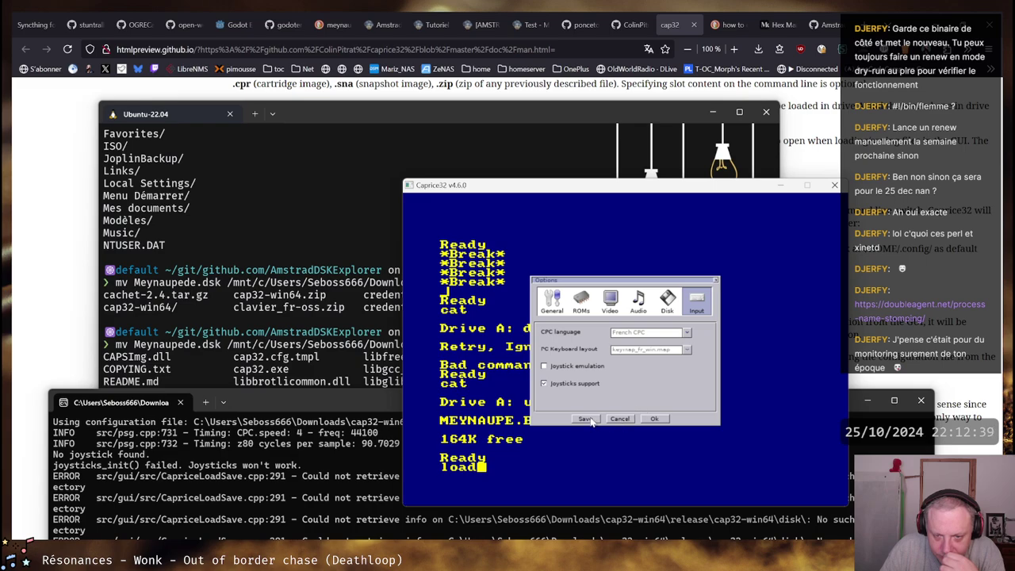
pyautogui.click(587, 419)
pyautogui.click(615, 395)
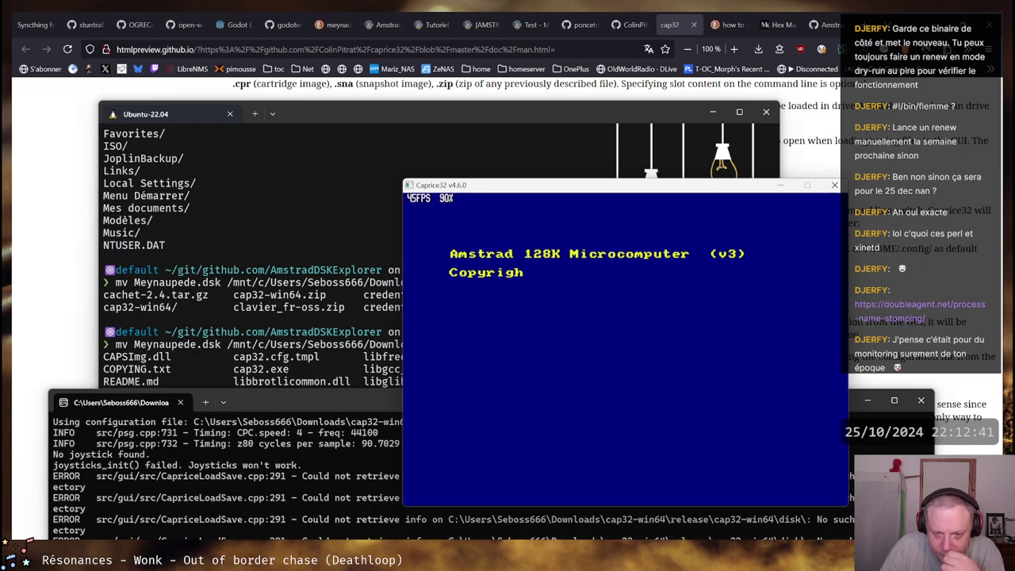
# Test typing at the prompt, getting a Syntax error for "cqt", then close Load/Save
pyautogui.write('cqt')
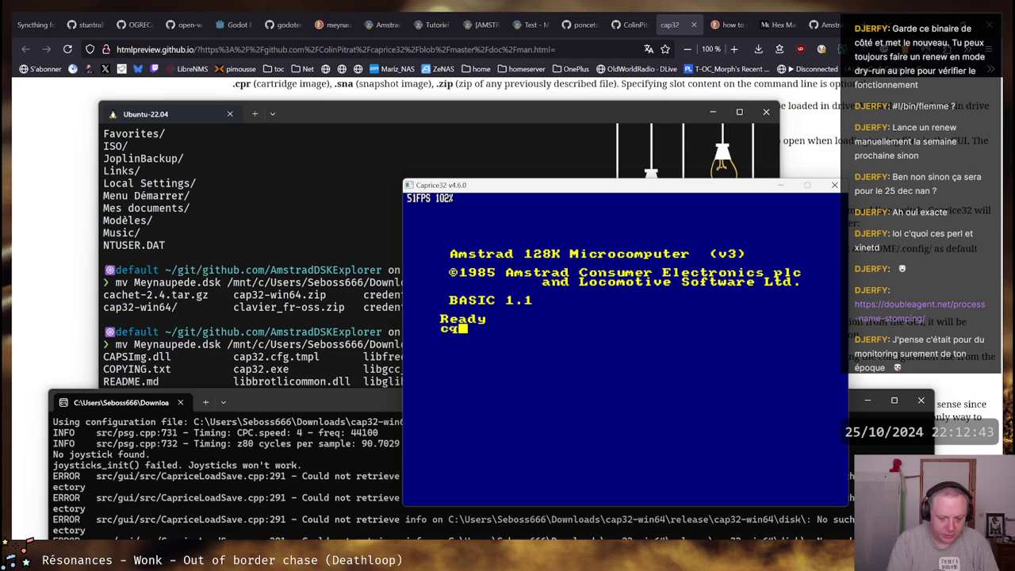
pyautogui.press('Return')
pyautogui.write('qqqq')
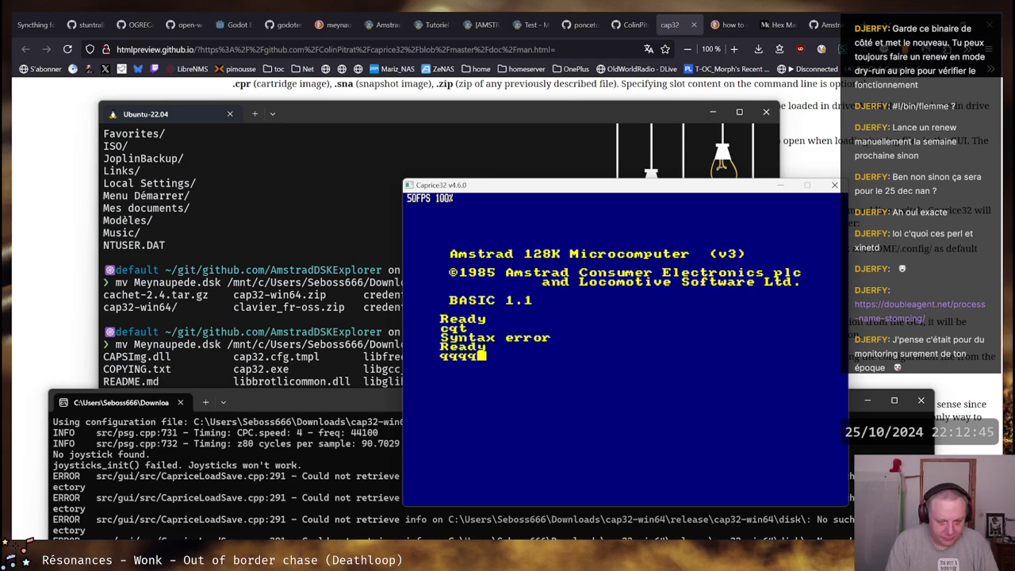
pyautogui.press('BackSpace')
pyautogui.press('BackSpace')
pyautogui.press('BackSpace')
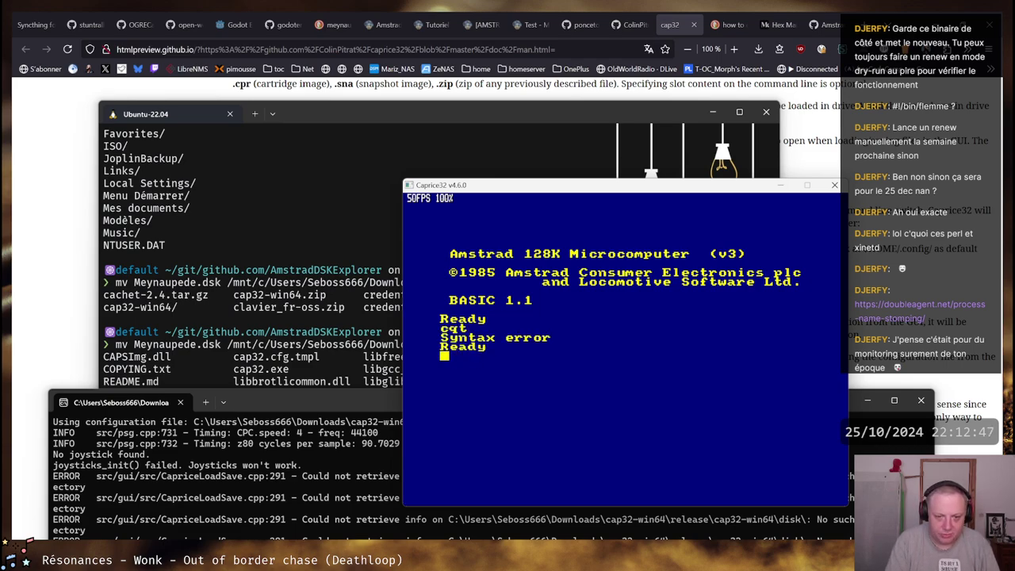
pyautogui.press('F1')
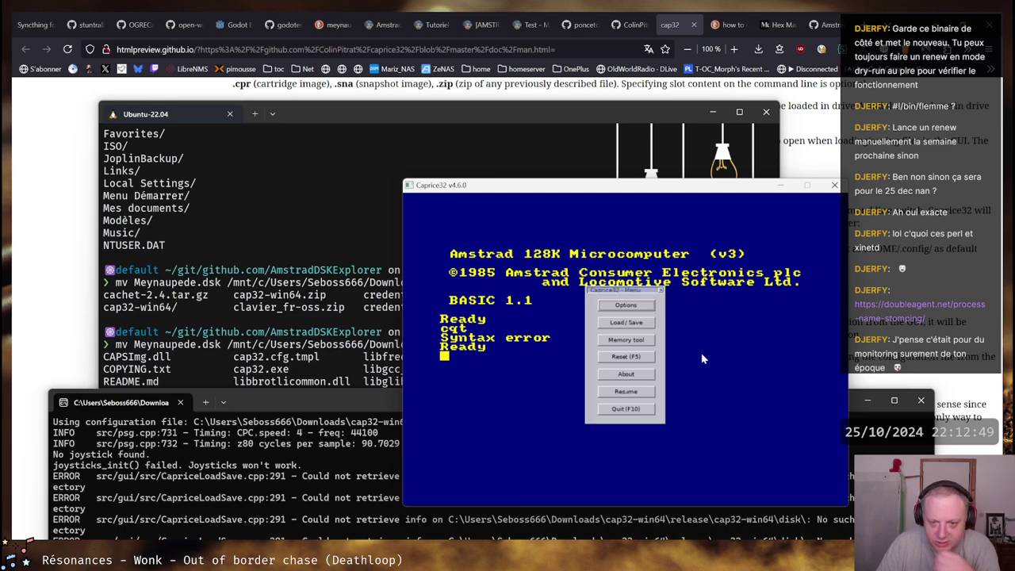
pyautogui.click(623, 323)
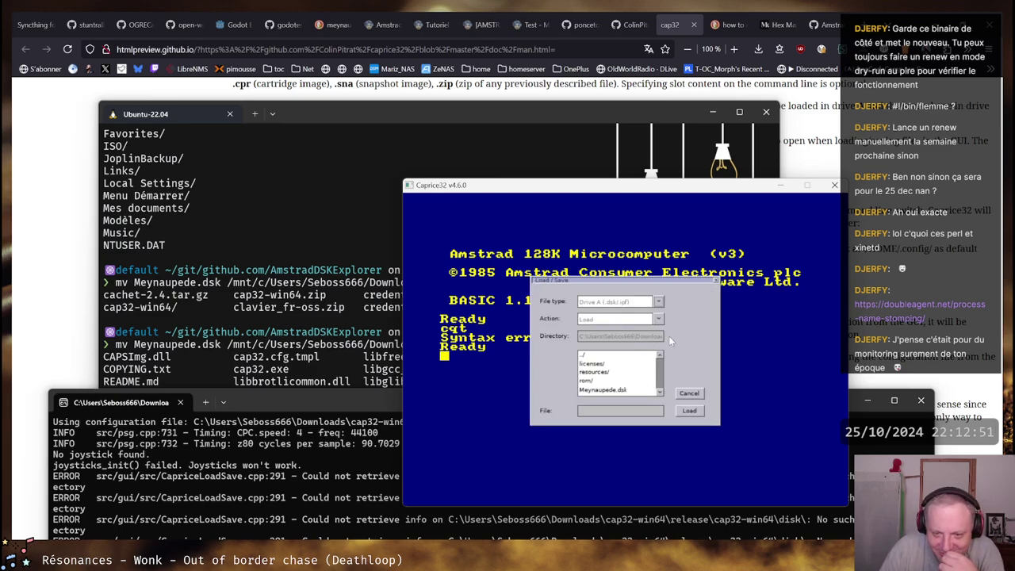
pyautogui.click(698, 394)
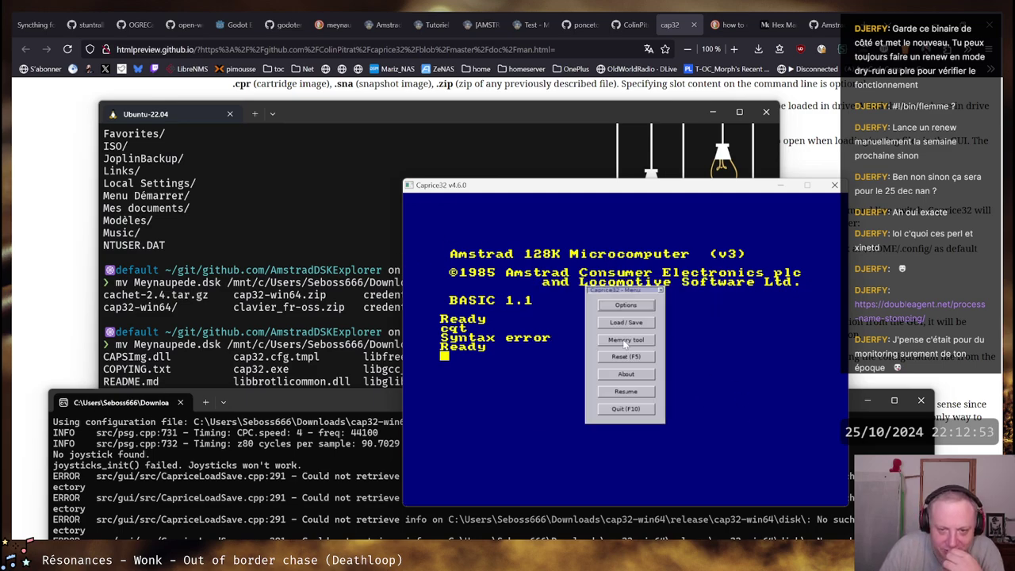
# Change the PC keyboard layout to keymap_uk_win.map in Input options and save
pyautogui.click(627, 305)
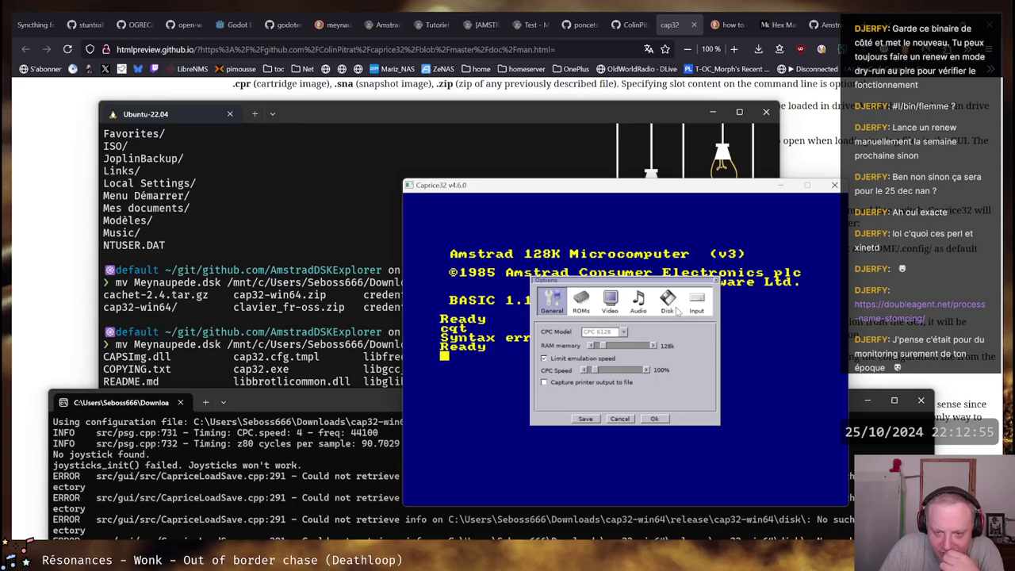
pyautogui.click(697, 303)
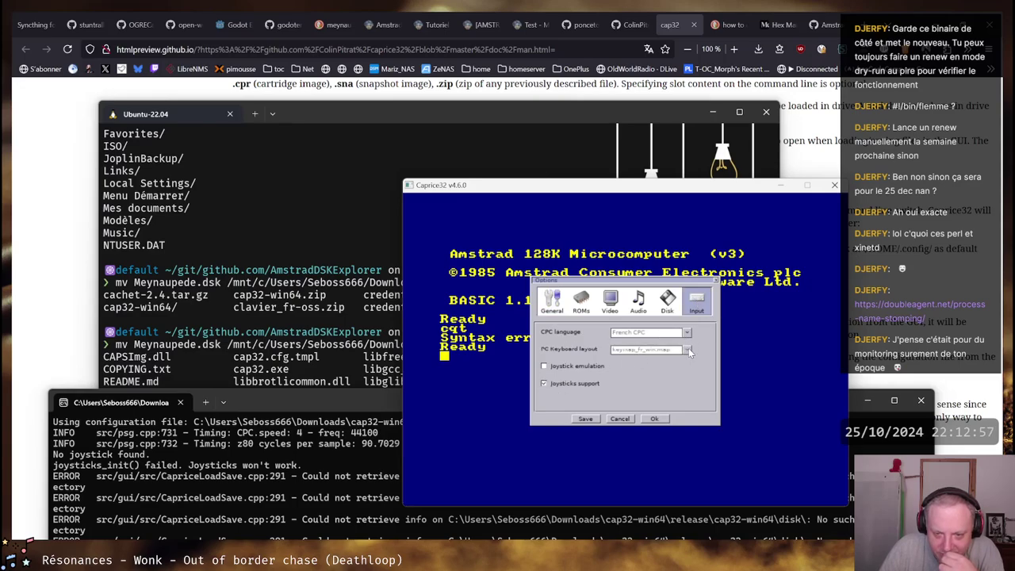
pyautogui.click(689, 350)
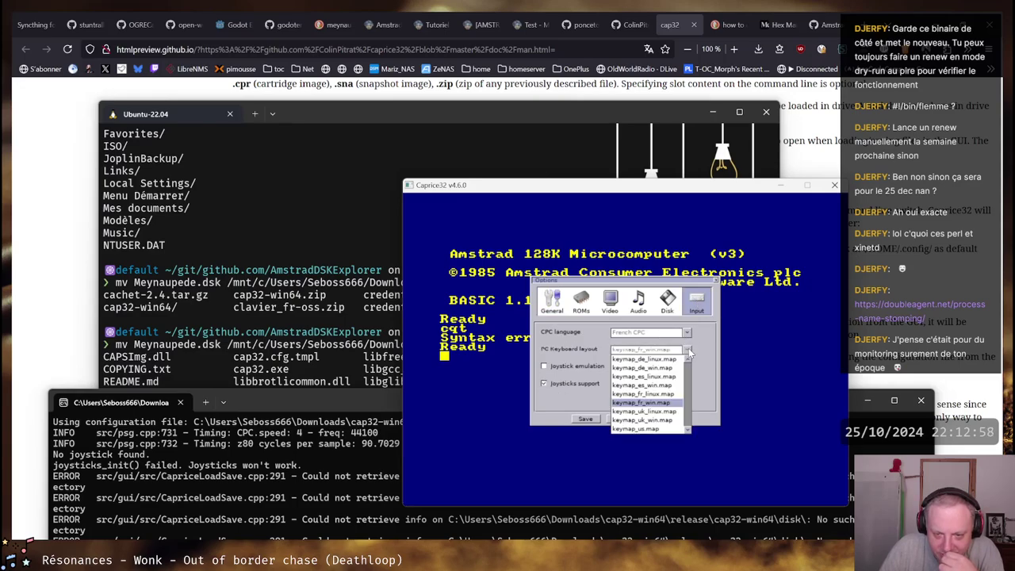
pyautogui.click(641, 421)
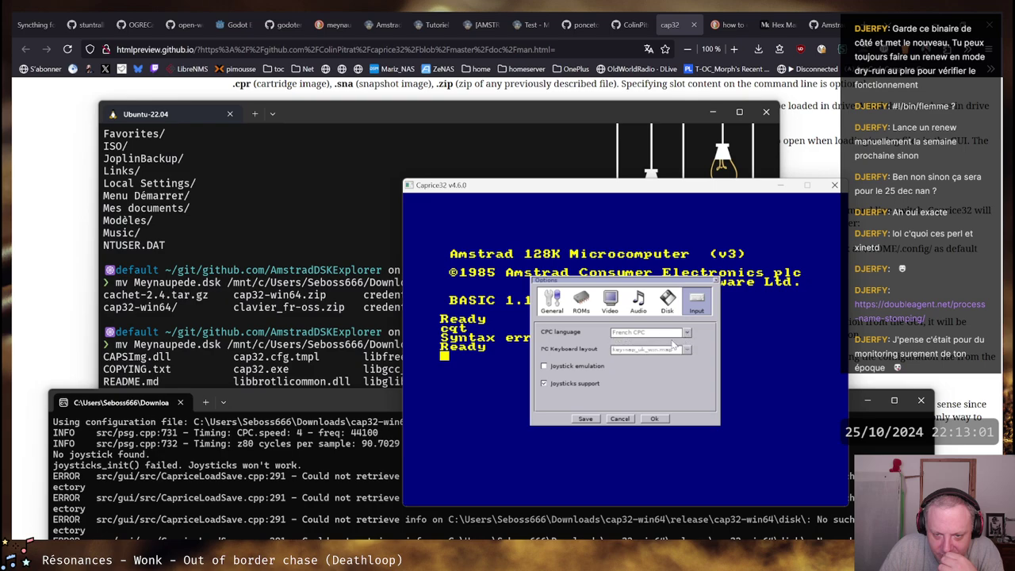
pyautogui.click(588, 421)
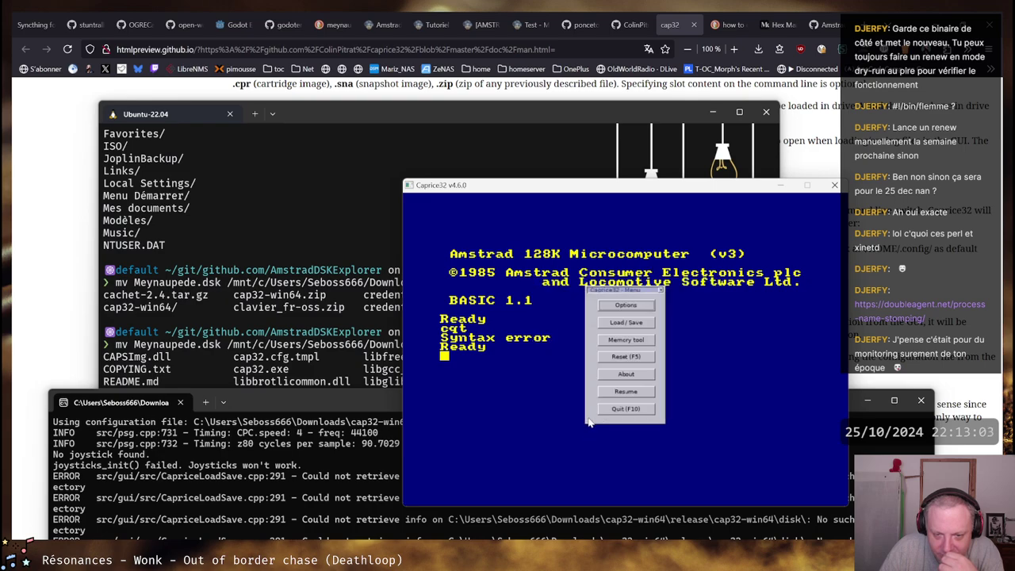
# Return to the emulated Amstrad, test which characters the keys produce, and erase them
pyautogui.click(632, 392)
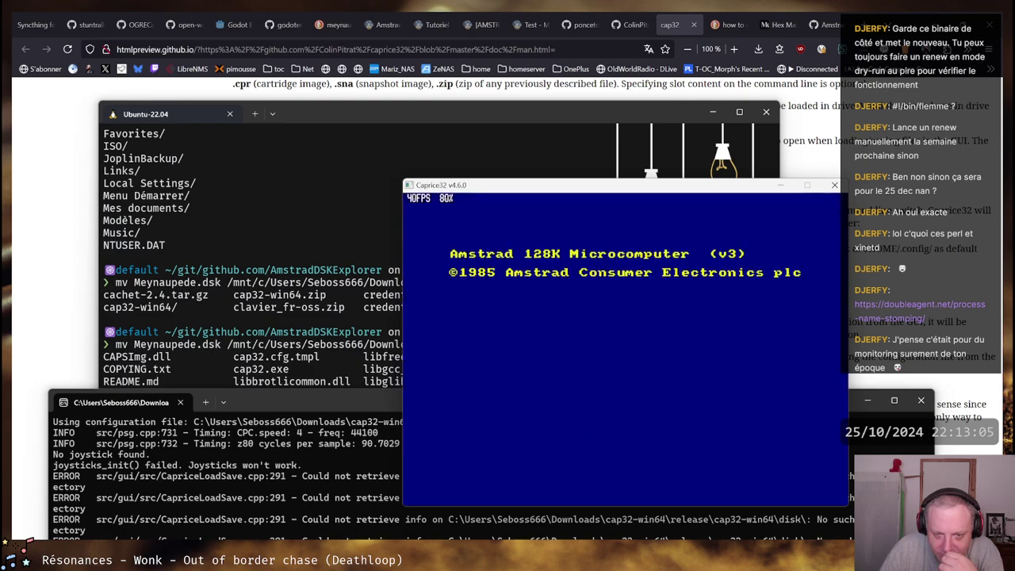
pyautogui.write('a')
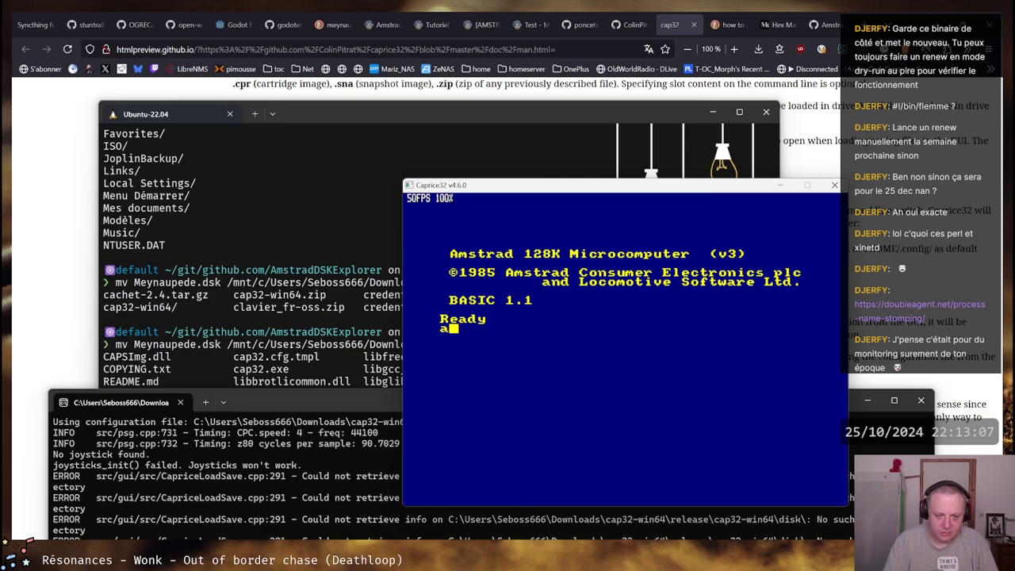
pyautogui.press('BackSpace')
pyautogui.write('3')
pyautogui.press('F2')
pyautogui.press('F2')
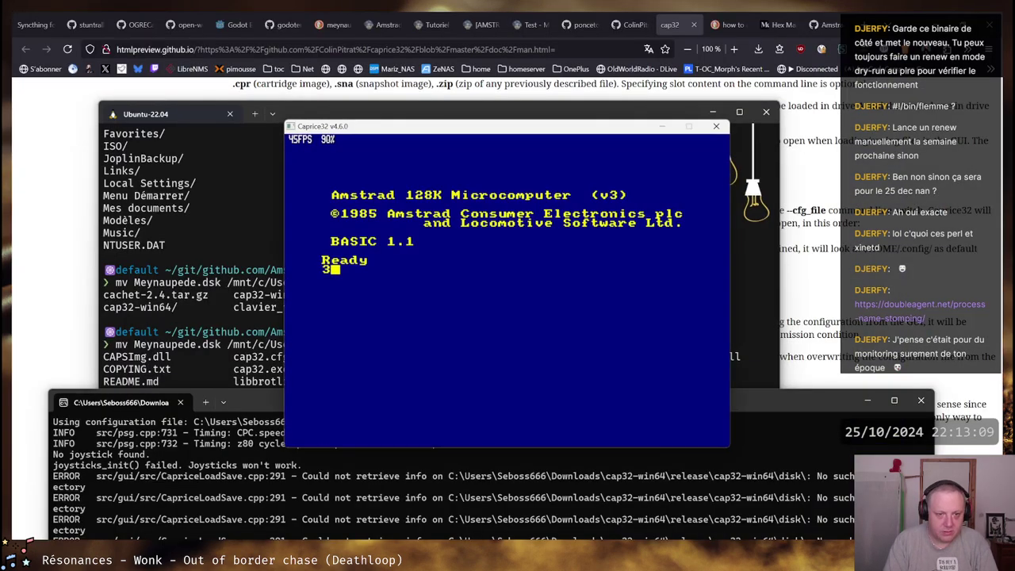
pyautogui.write('32')
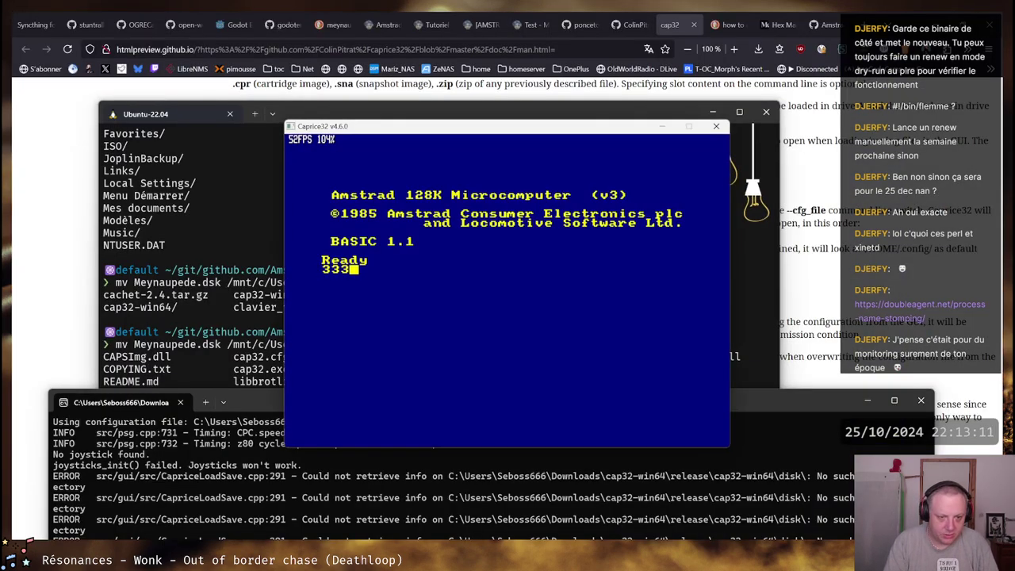
pyautogui.press('BackSpace')
pyautogui.press('BackSpace')
pyautogui.press('BackSpace')
pyautogui.write('32')
pyautogui.press('BackSpace')
pyautogui.press('BackSpace')
pyautogui.write('"')
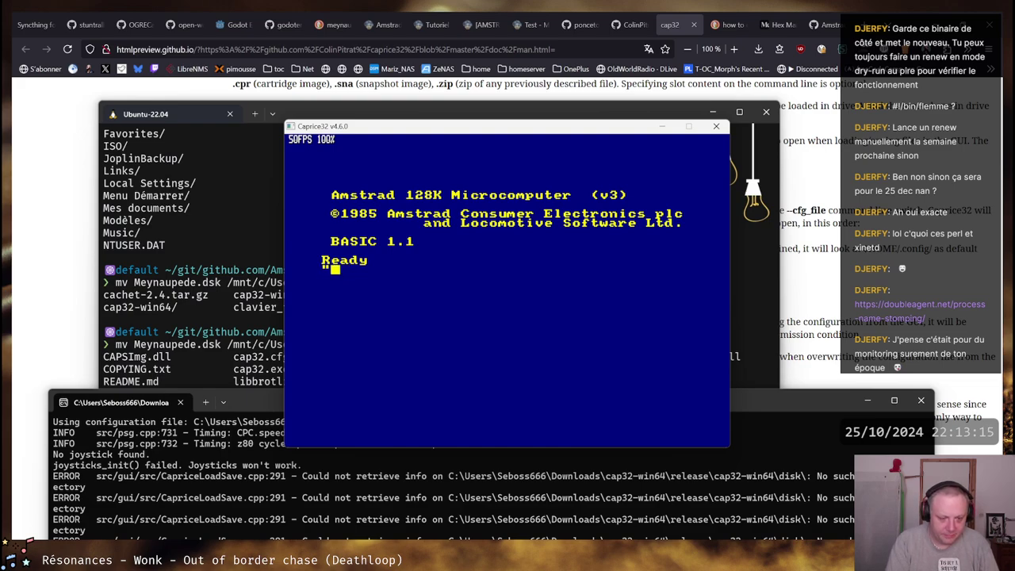
pyautogui.press('BackSpace')
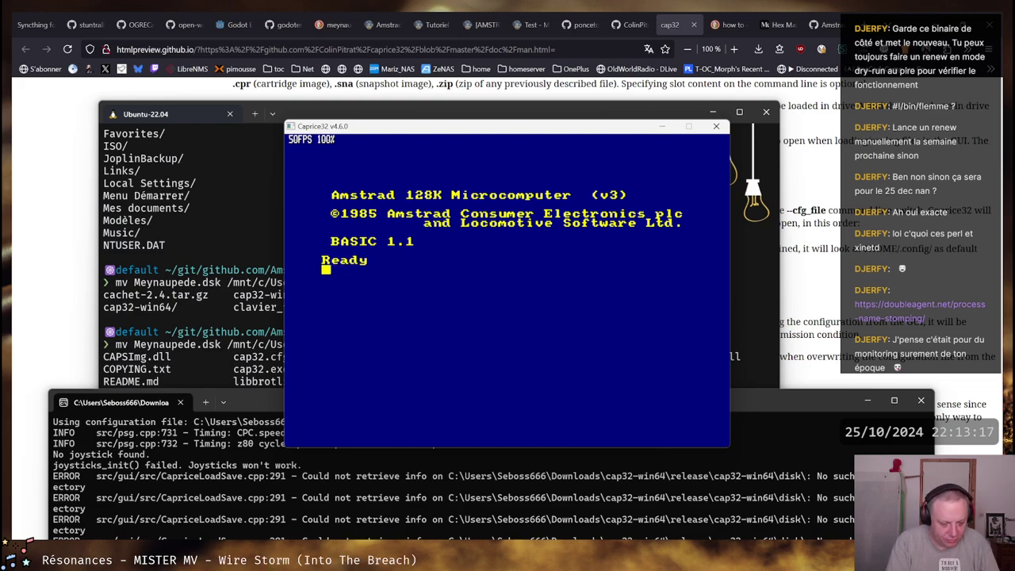
# List the disk with cat, then load the program with load"MEYNAUPE
pyautogui.write('cat')
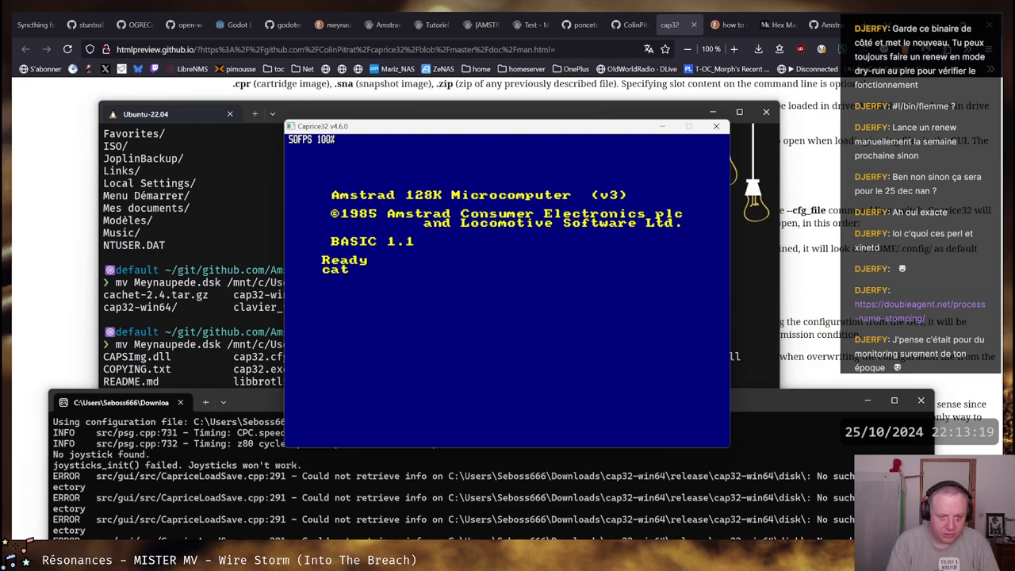
pyautogui.press('Return')
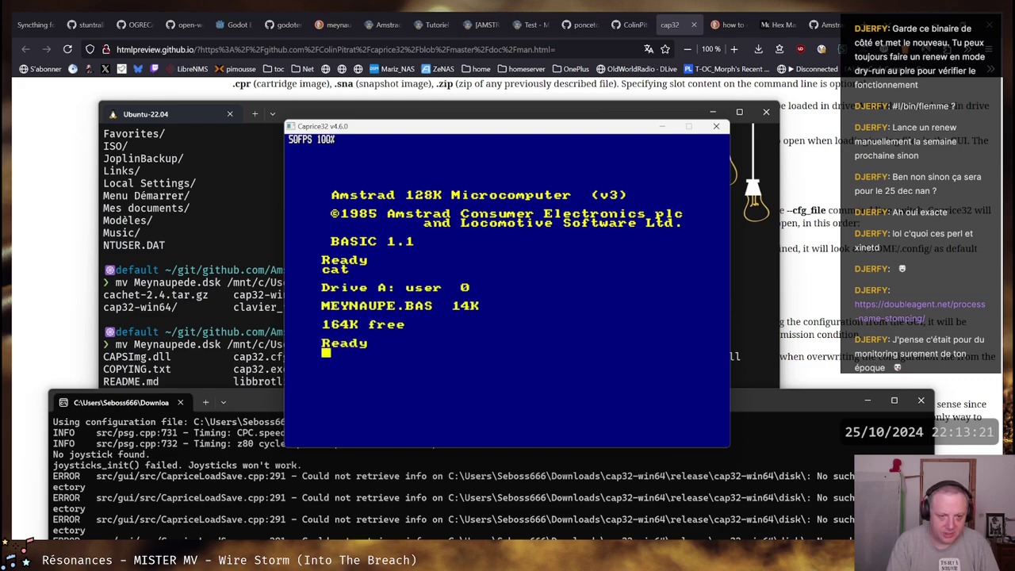
pyautogui.write('load"')
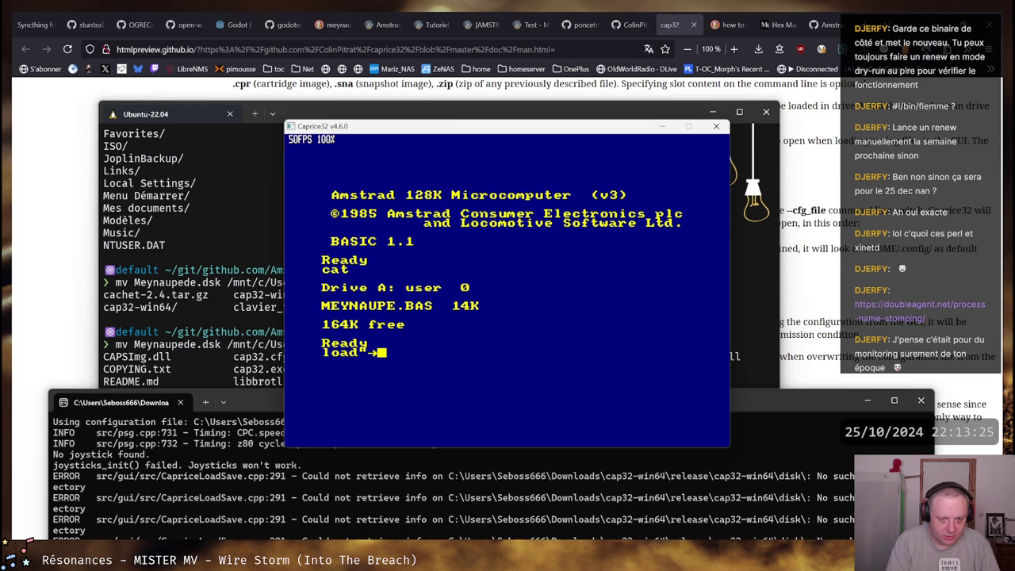
pyautogui.write('M')
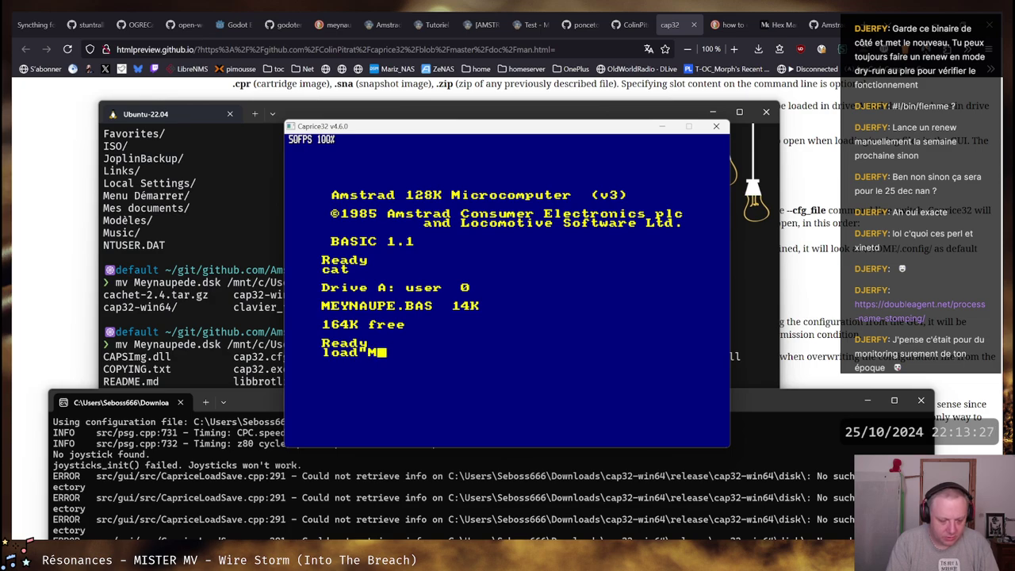
pyautogui.write('EU')
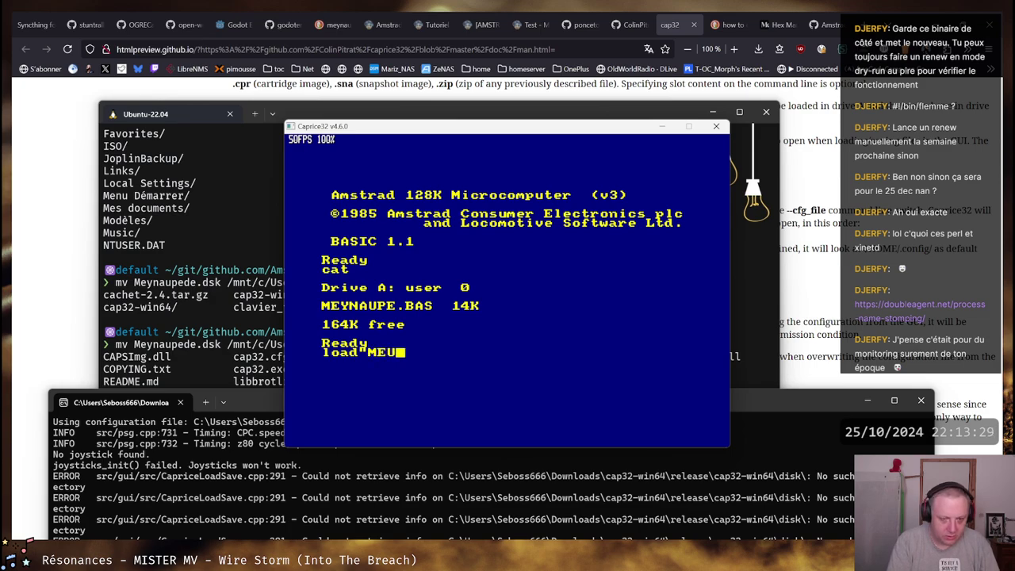
pyautogui.press('BackSpace')
pyautogui.write('e')
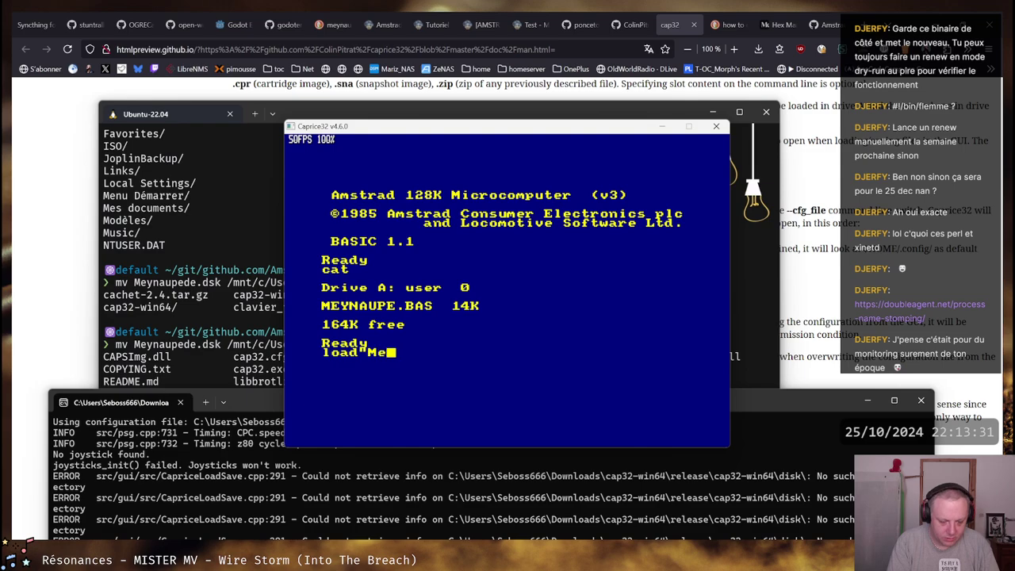
pyautogui.press('BackSpace')
pyautogui.write('UE')
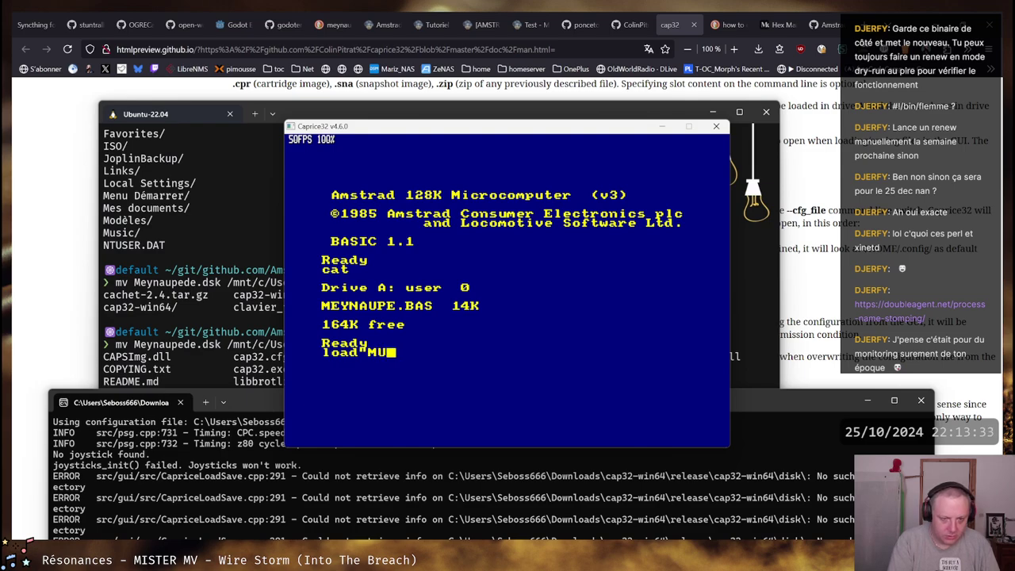
pyautogui.press('BackSpace')
pyautogui.press('BackSpace')
pyautogui.write('EY')
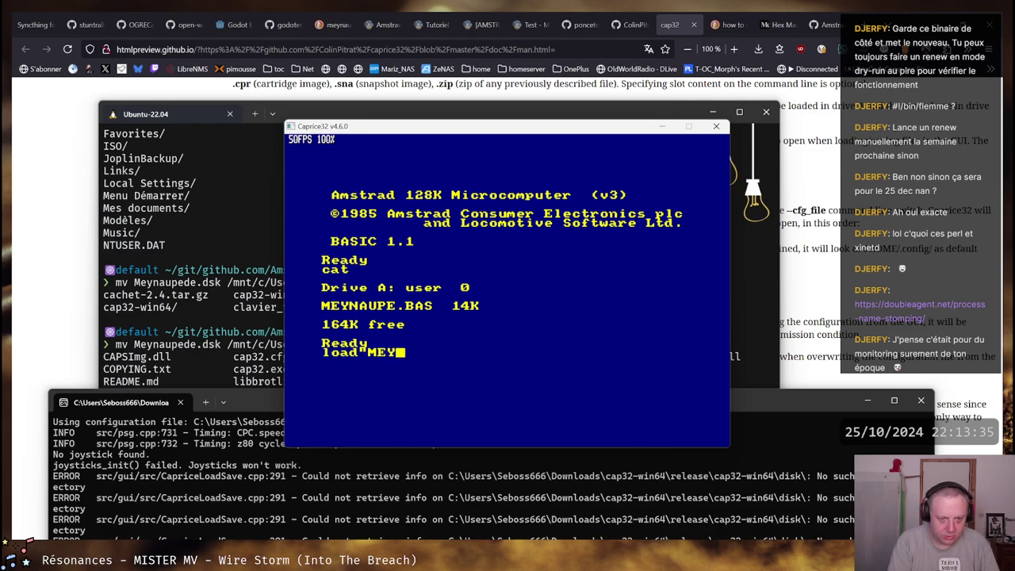
pyautogui.write('NAUPE')
pyautogui.press('Return')
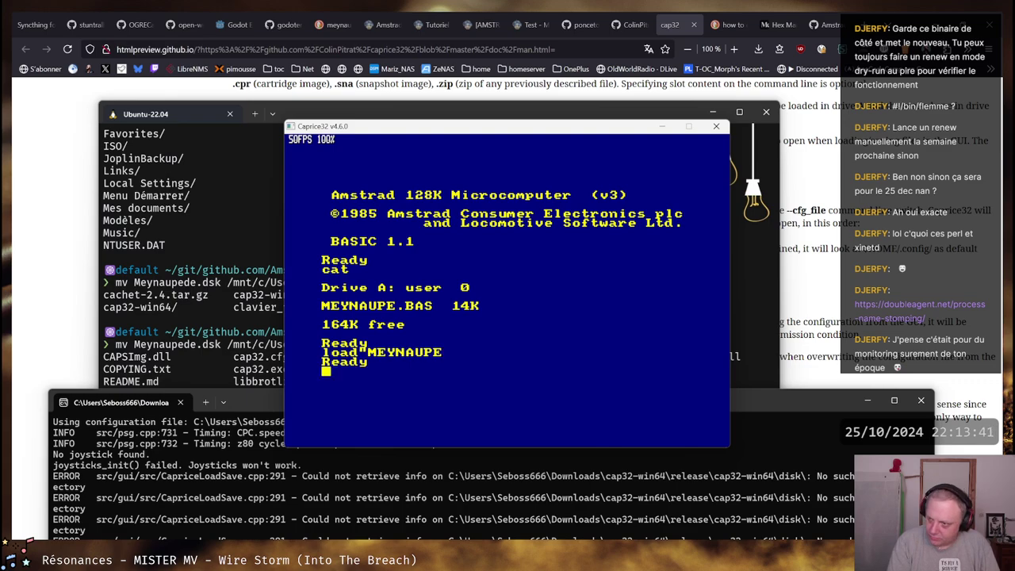
# Use edit 10 to open MEYNAUPE's line 10, its REM line of asterisks, then leave it
pyautogui.write('edit')
pyautogui.press('Return')
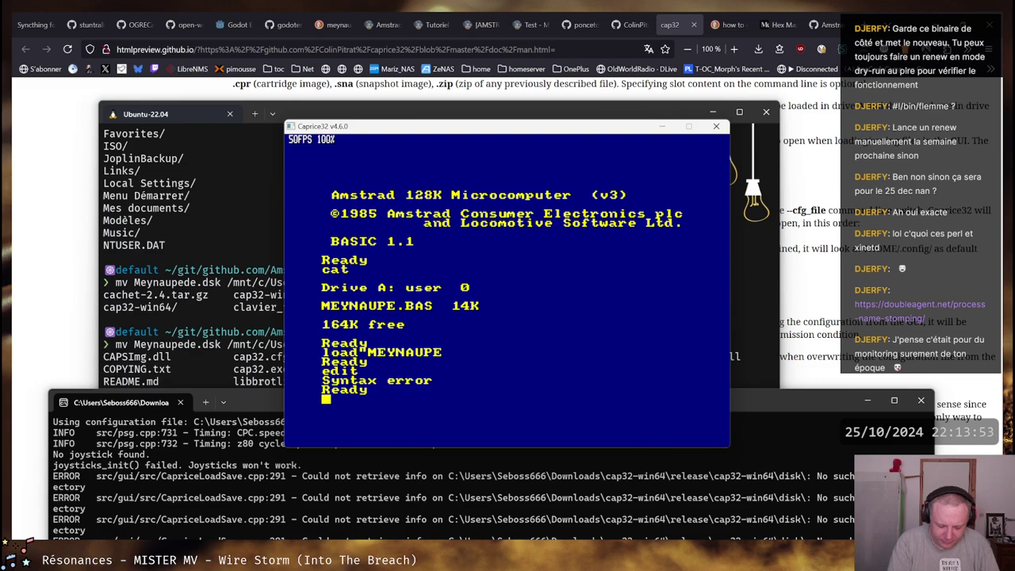
pyautogui.write('edit ')
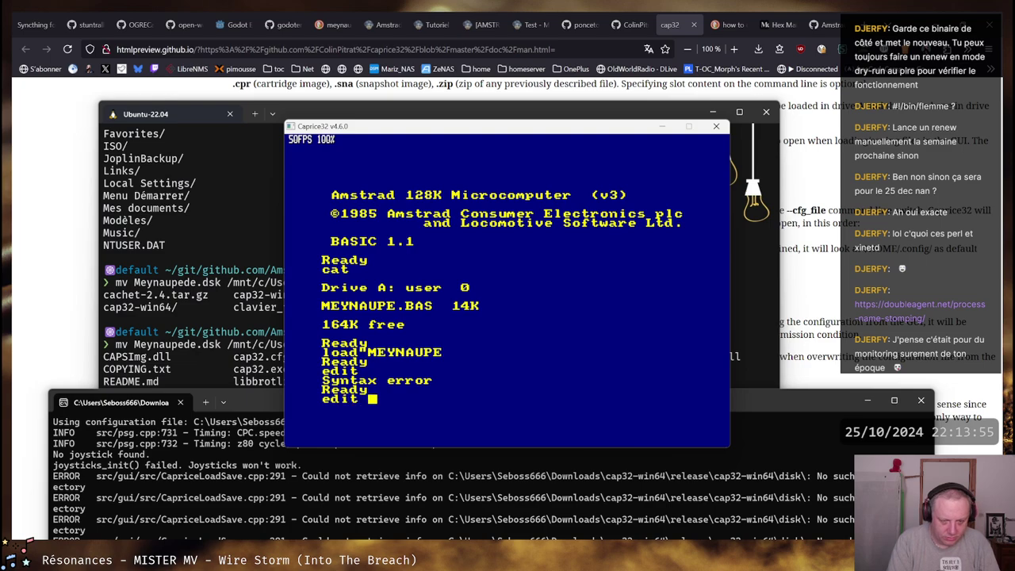
pyautogui.write('10')
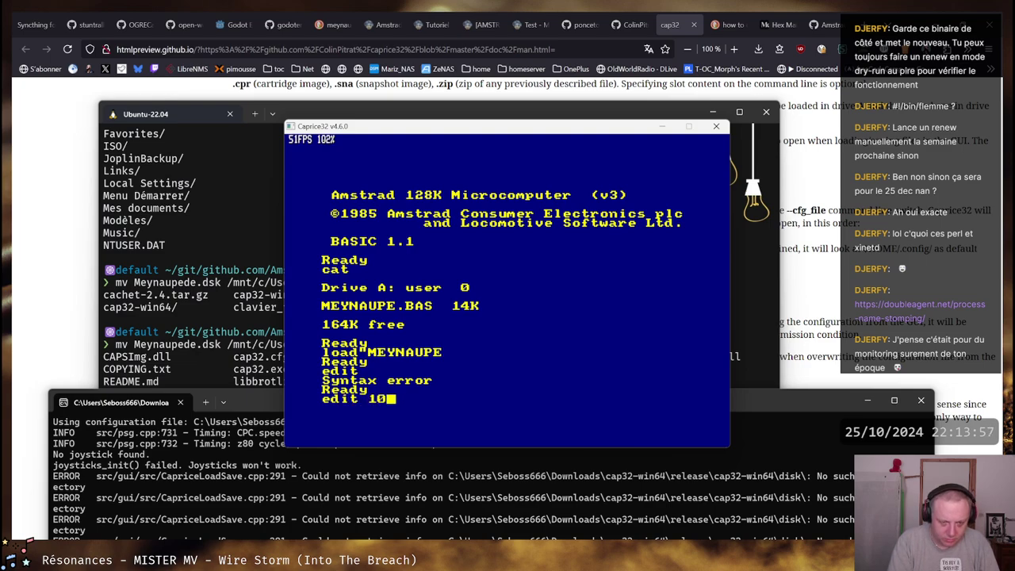
pyautogui.press('Return')
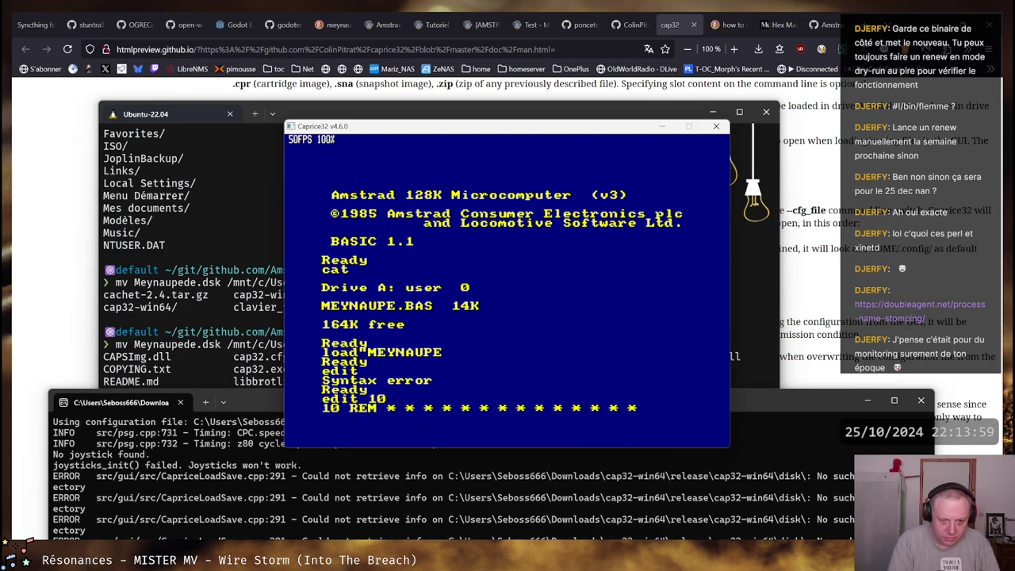
pyautogui.press('Return')
pyautogui.press('Return')
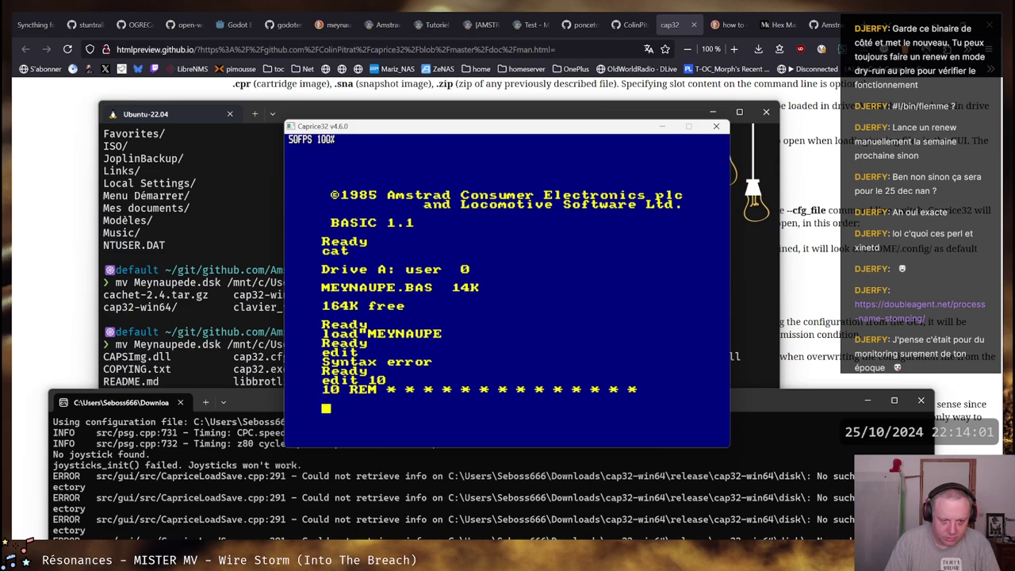
pyautogui.hotkey('shift', 'Up')
pyautogui.hotkey('shift', 'Up')
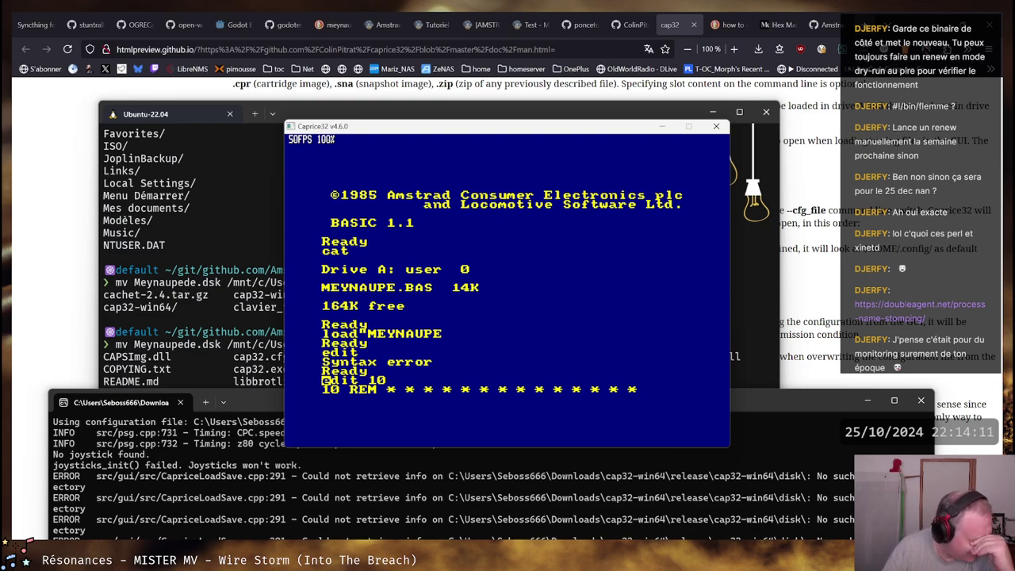
pyautogui.press('Return')
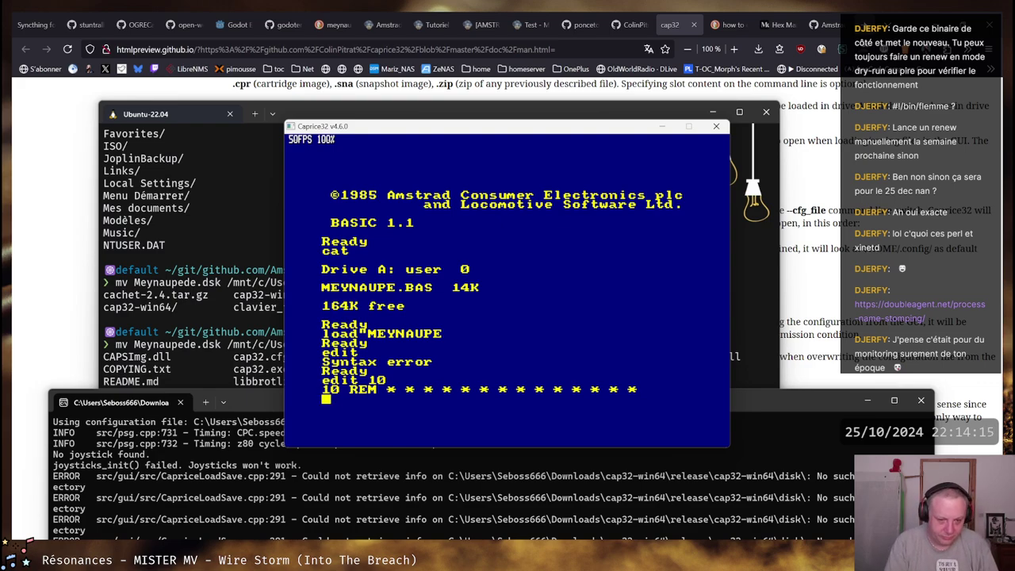
# In a new Firefox tab, search DuckDuckGo for 'amstrad show complete code'
pyautogui.click(872, 16)
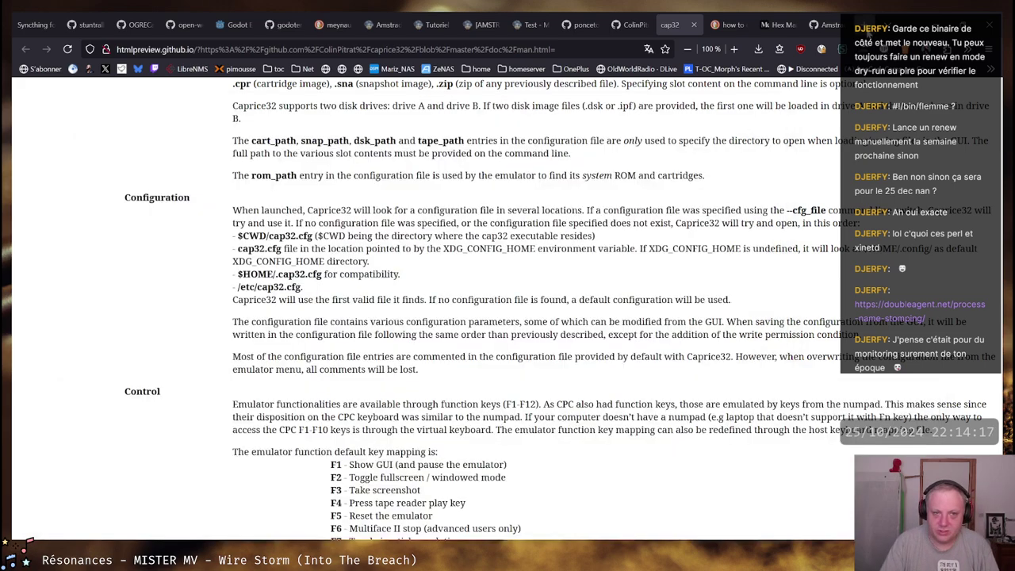
pyautogui.click(861, 22)
pyautogui.write('amstra')
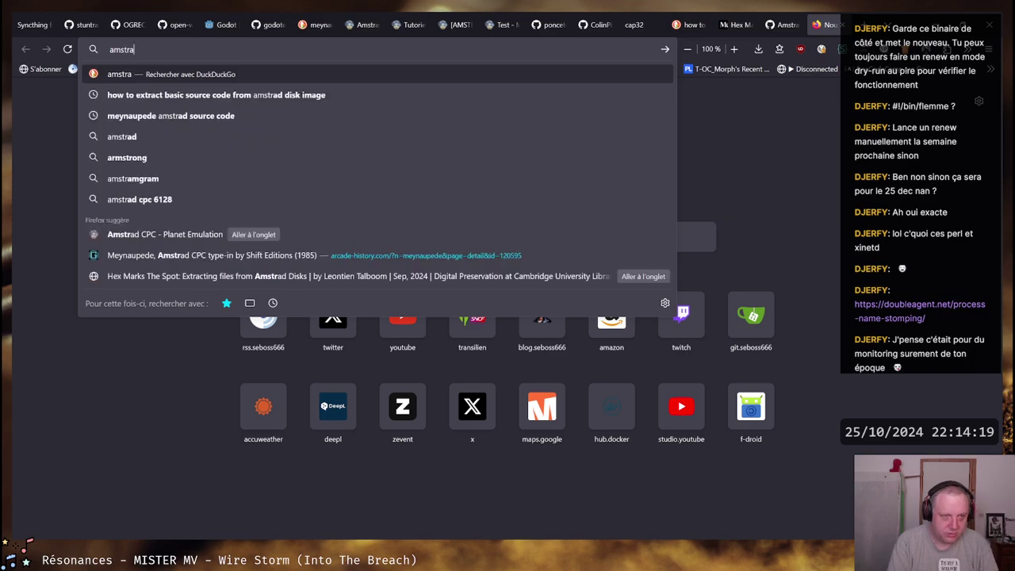
pyautogui.write('d show complet')
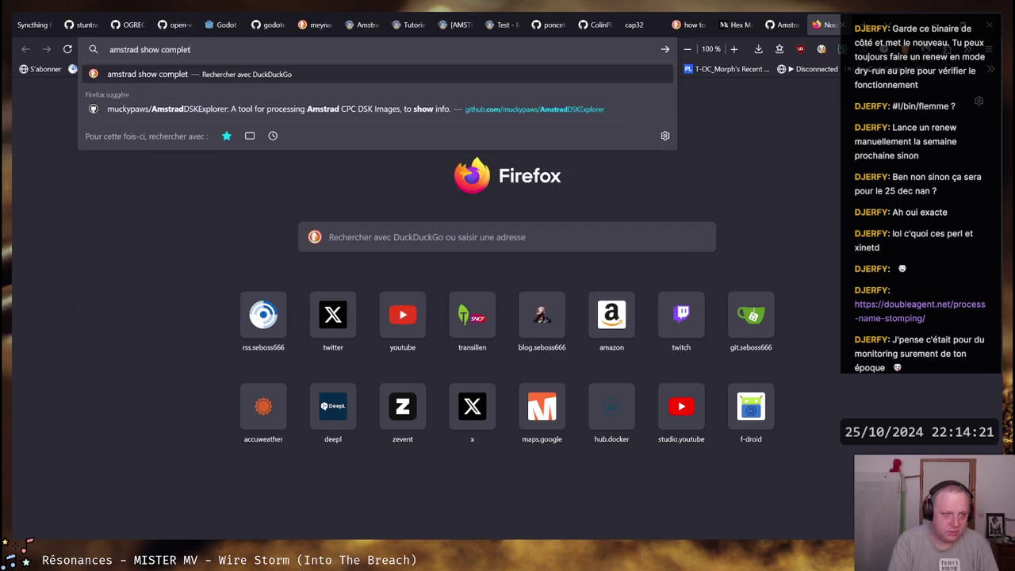
pyautogui.write('e source of')
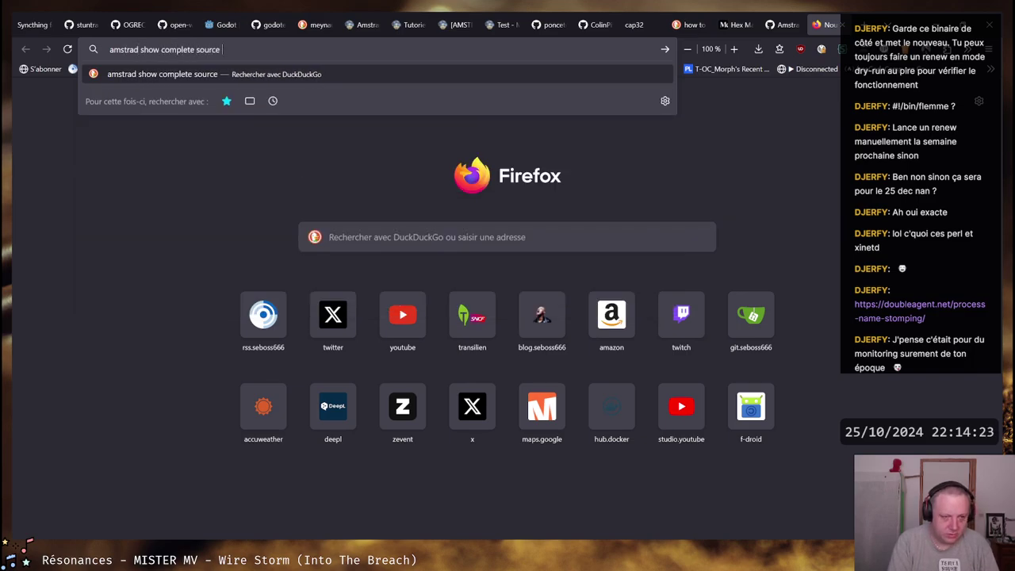
pyautogui.press('BackSpace')
pyautogui.press('BackSpace')
pyautogui.press('BackSpace')
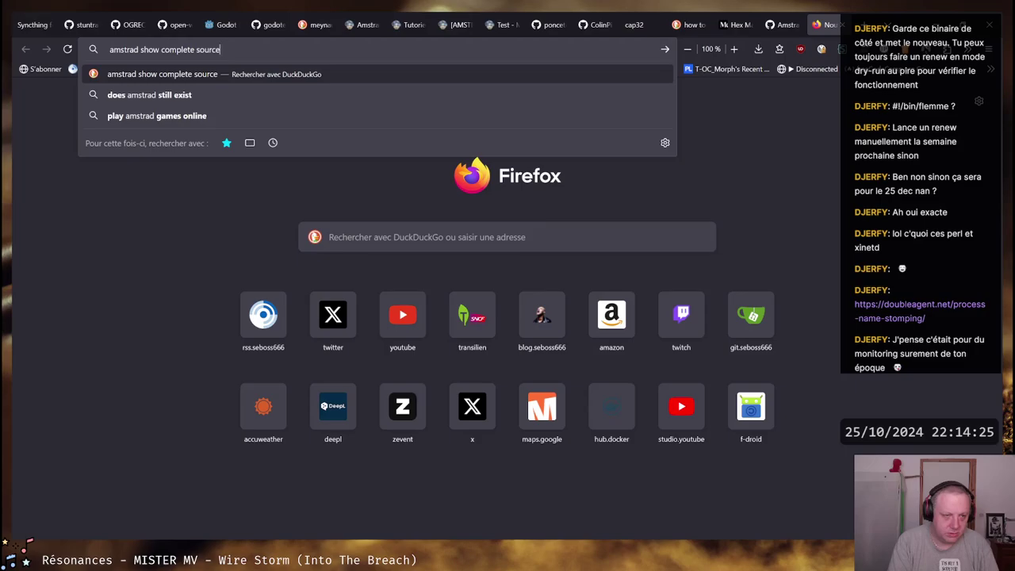
pyautogui.press('BackSpace')
pyautogui.press('BackSpace')
pyautogui.press('BackSpace')
pyautogui.press('BackSpace')
pyautogui.press('BackSpace')
pyautogui.press('BackSpace')
pyautogui.write('code')
pyautogui.press('Return')
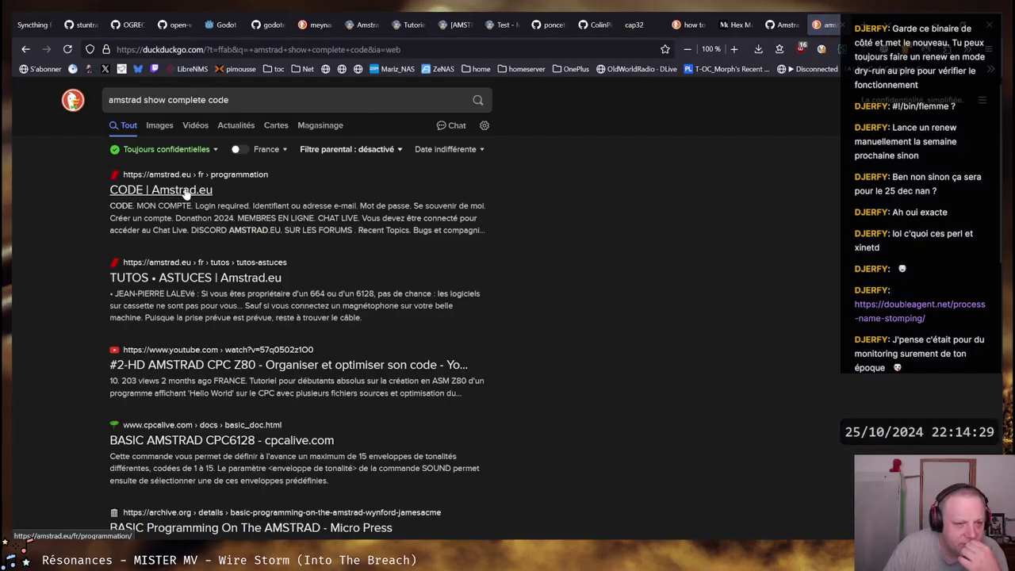
pyautogui.middleClick(262, 279)
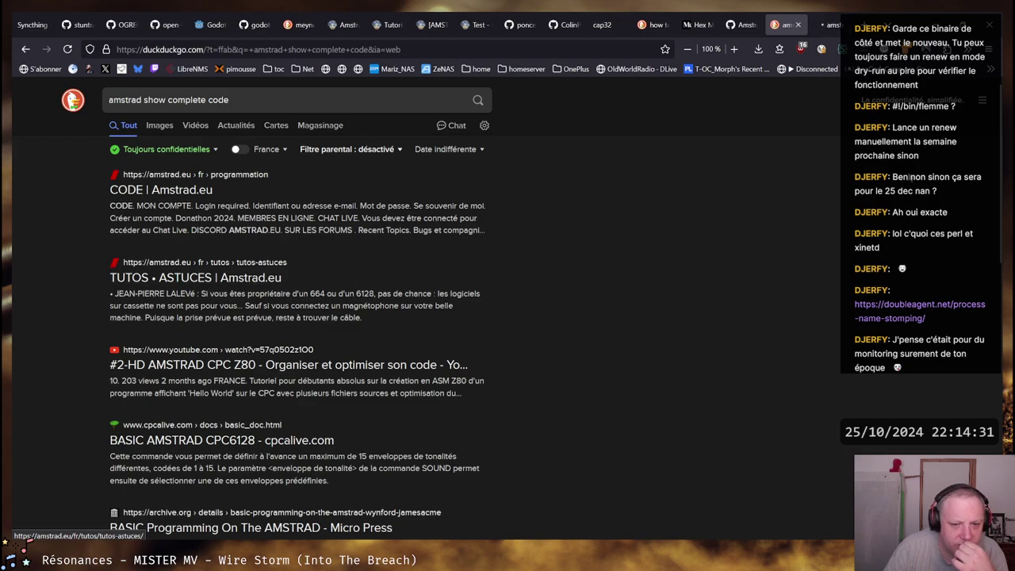
pyautogui.click(829, 24)
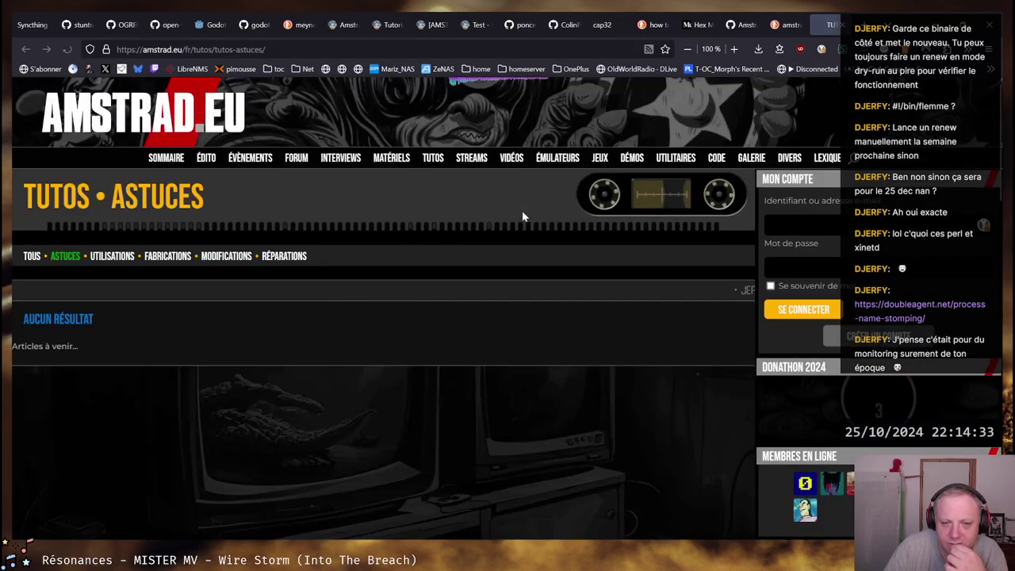
pyautogui.scroll(-3, 409, 277)
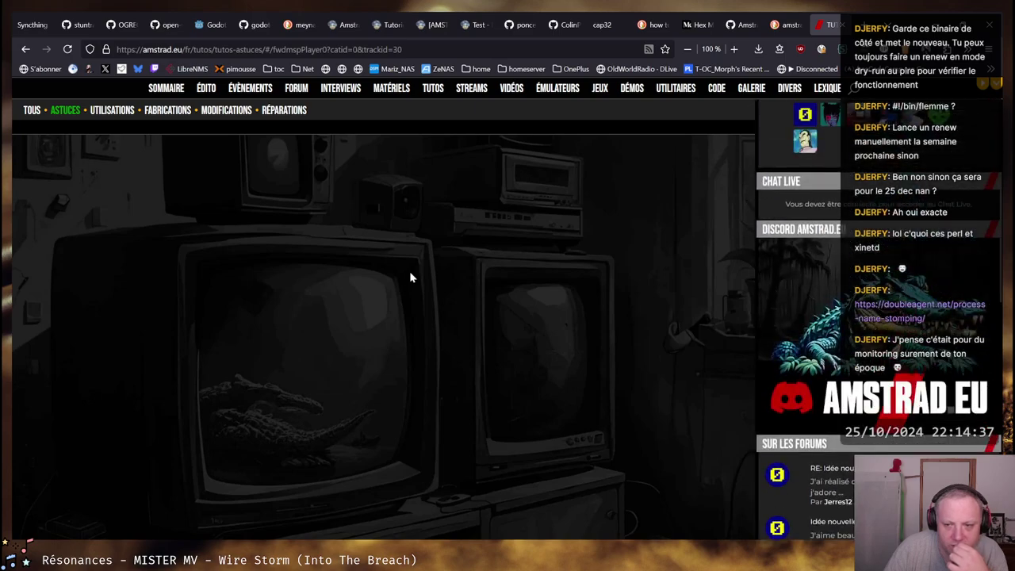
pyautogui.scroll(3, 410, 275)
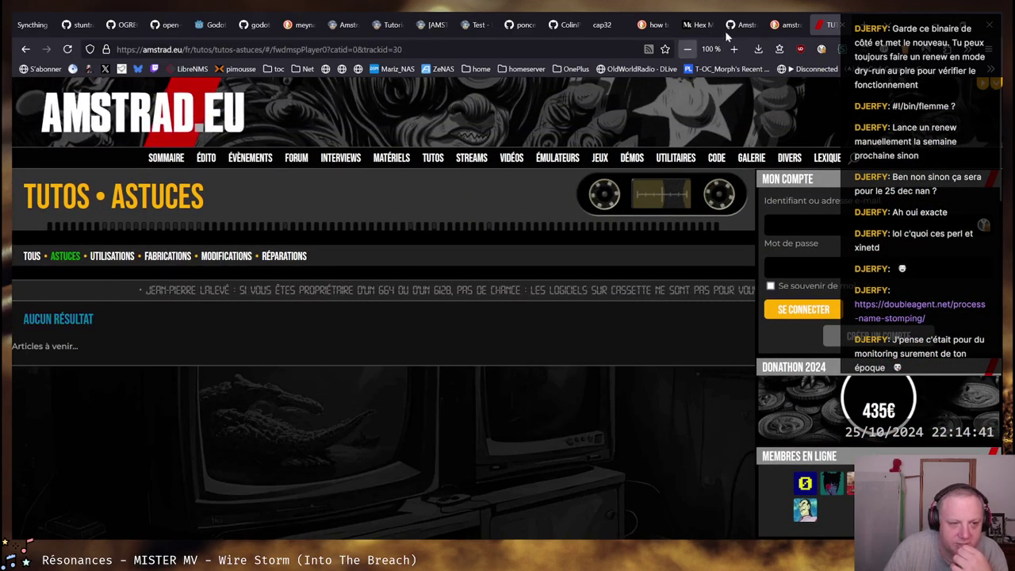
pyautogui.click(830, 31)
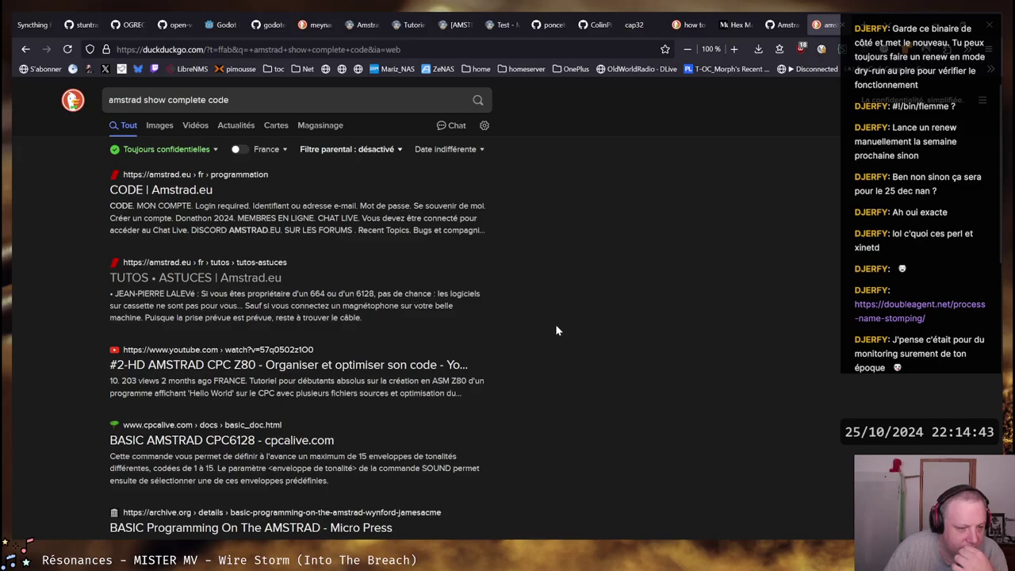
pyautogui.scroll(-1, 556, 330)
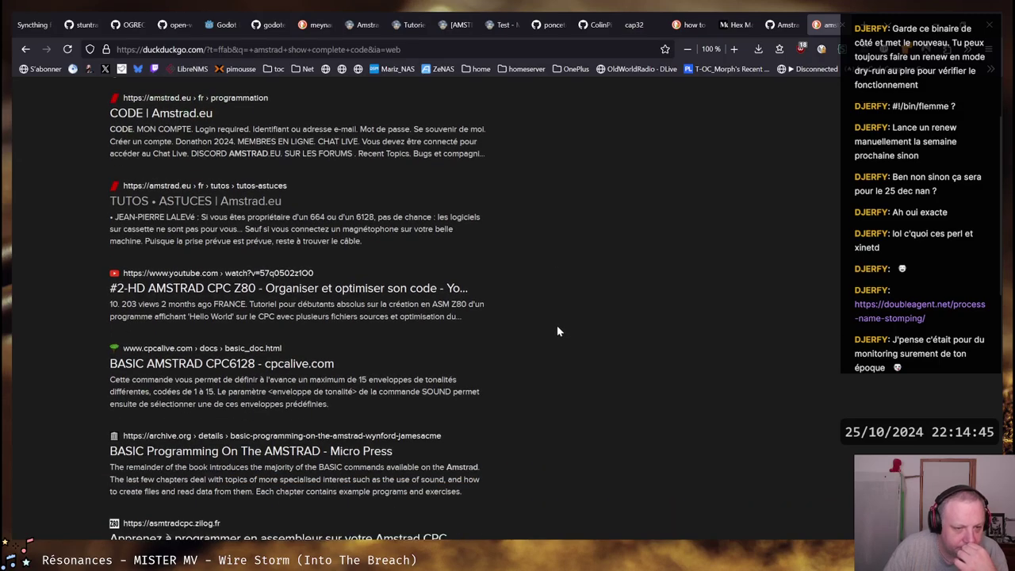
pyautogui.scroll(-2, 558, 332)
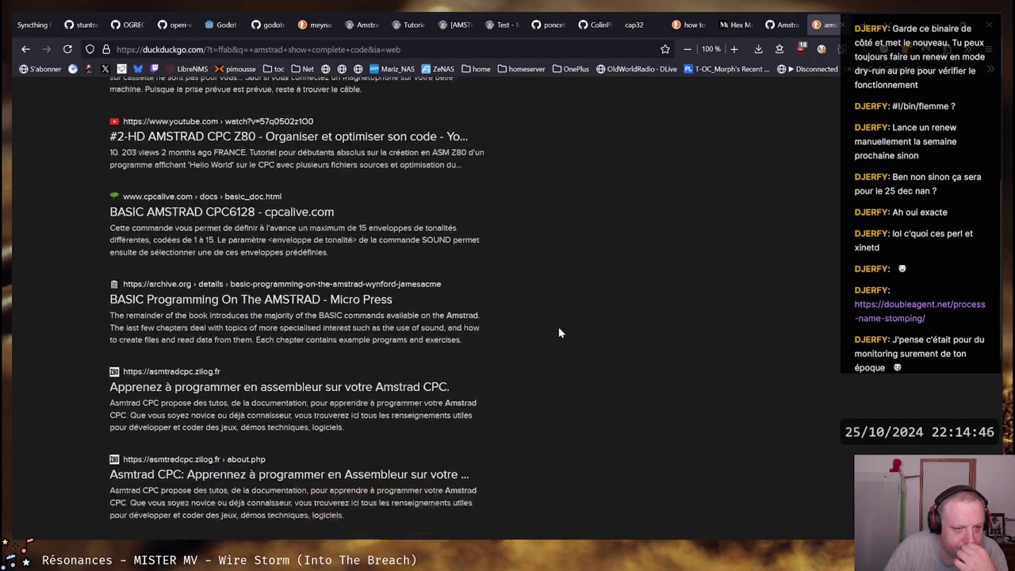
# Open the 'BASIC AMSTRAD CPC6128 - cpcalive.com' result and scroll down to its keyword index
pyautogui.click(183, 213)
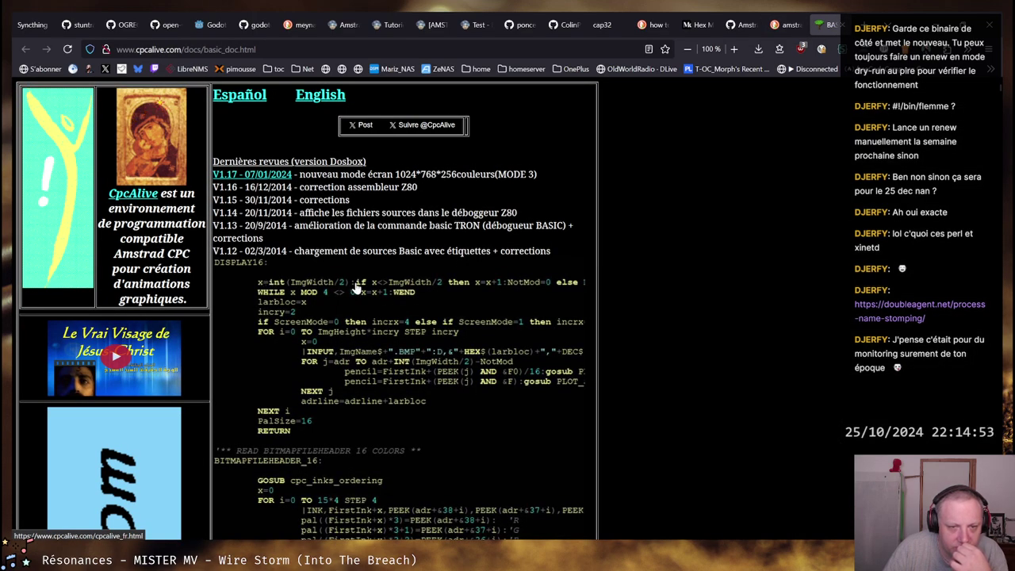
pyautogui.scroll(-3, 357, 288)
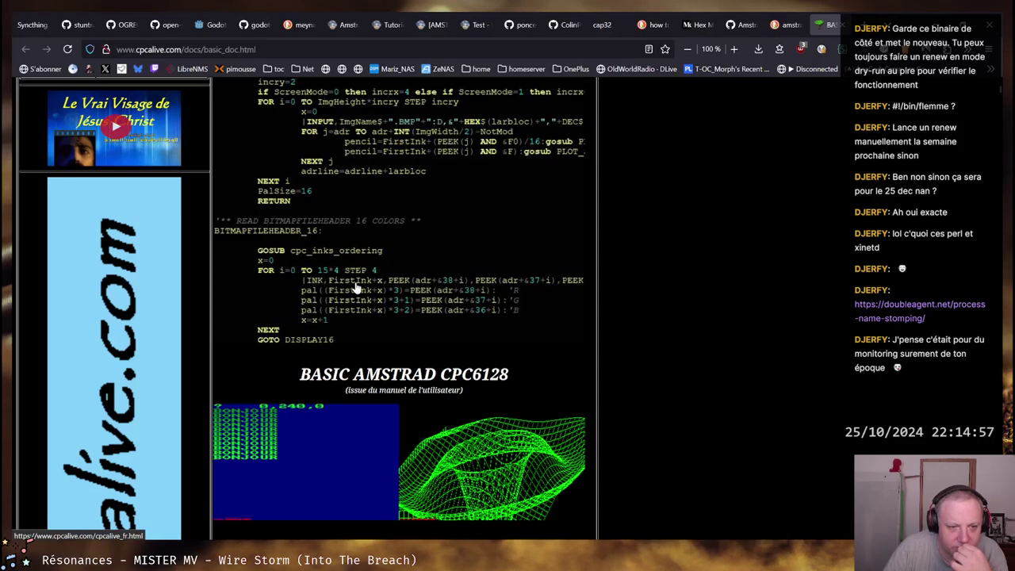
pyautogui.scroll(2, 356, 288)
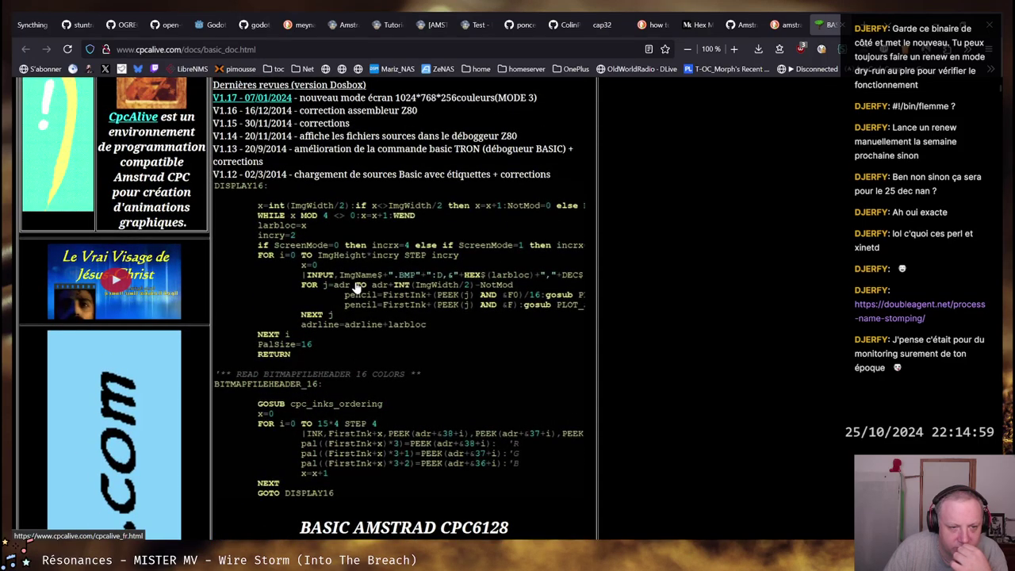
pyautogui.scroll(-8, 356, 288)
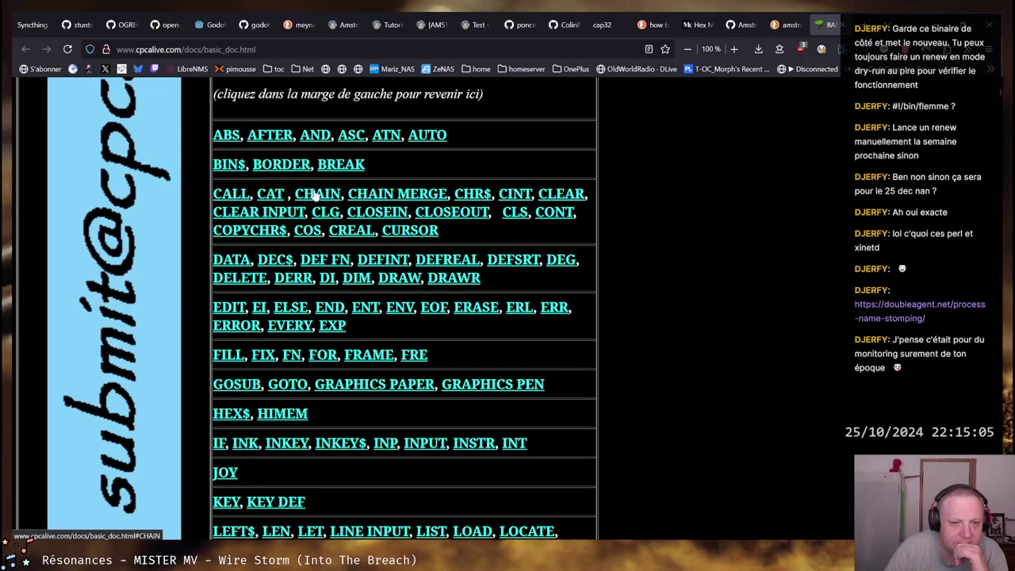
pyautogui.scroll(4, 537, 187)
pyautogui.scroll(-2, 527, 189)
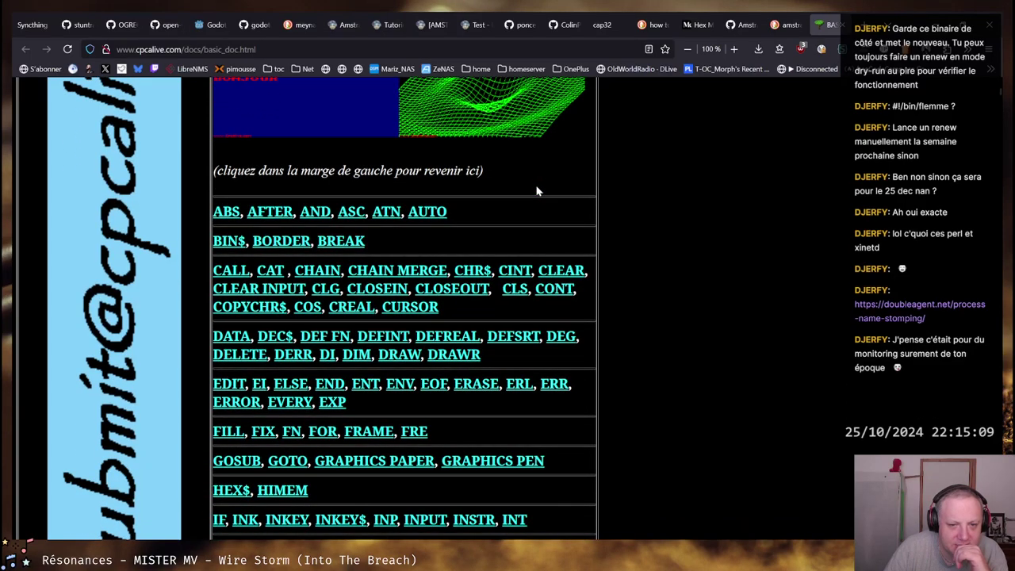
pyautogui.scroll(-2, 537, 190)
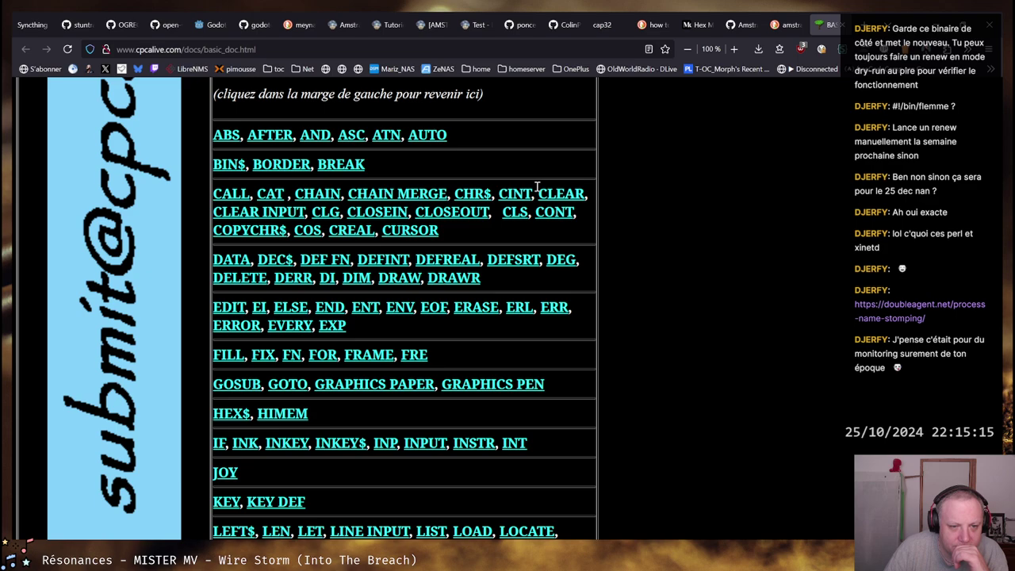
pyautogui.scroll(-2, 537, 187)
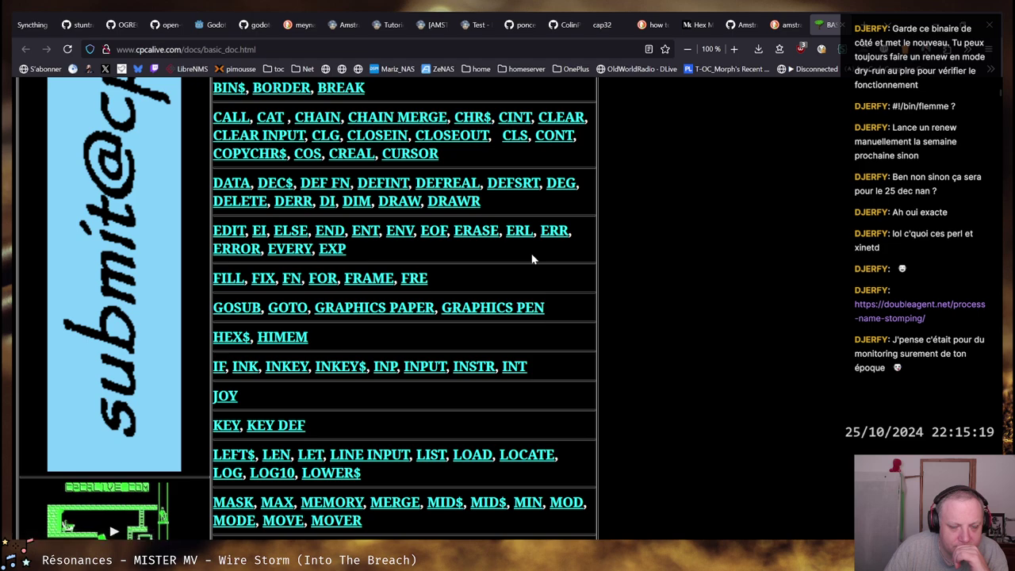
pyautogui.scroll(-2, 533, 259)
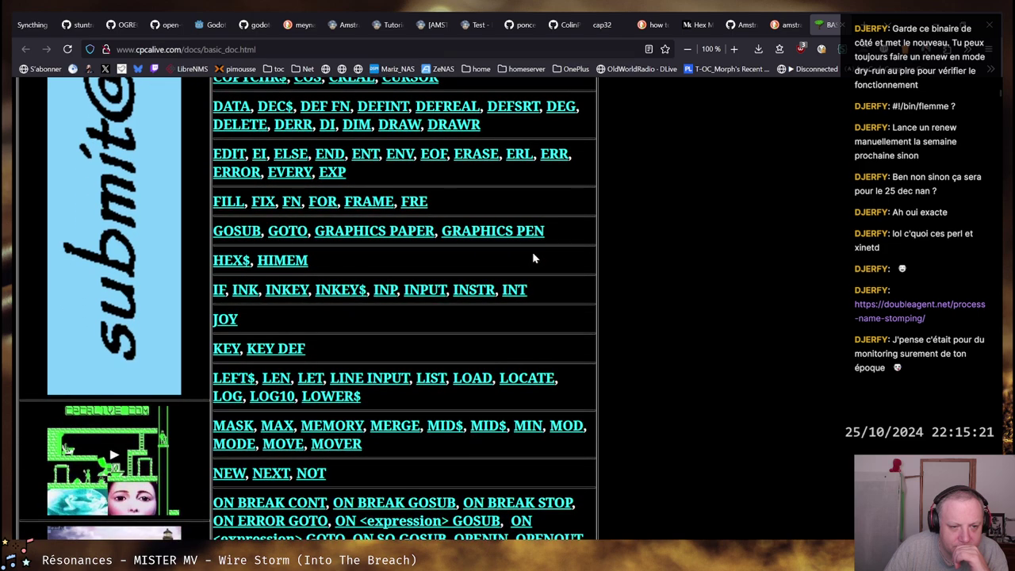
pyautogui.scroll(-4, 534, 257)
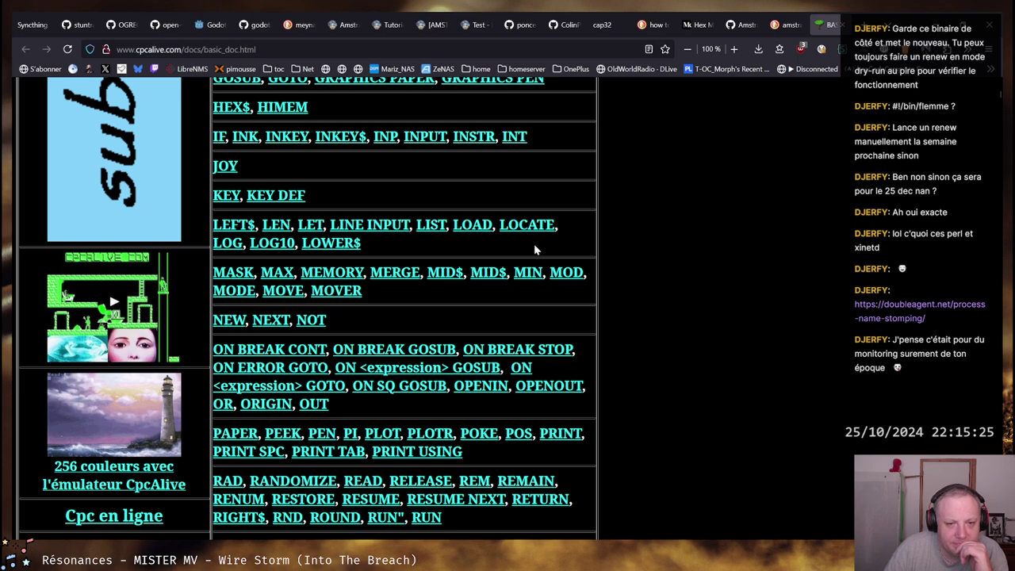
pyautogui.hotkey('alt', 'Tab')
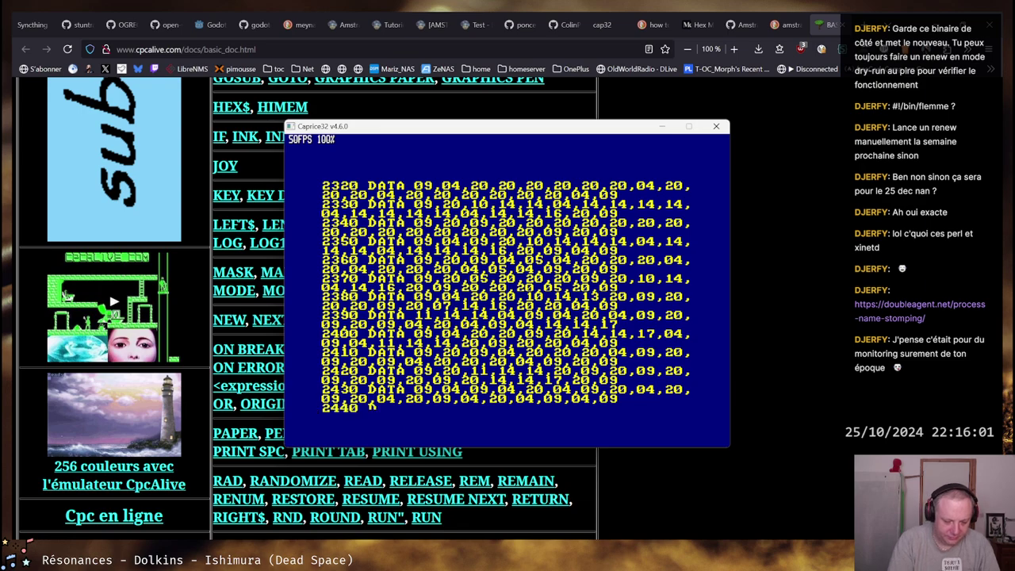
# Break the scrolling listing with Esc and start Meynaupede with run
pyautogui.press('Escape')
pyautogui.press('Escape')
pyautogui.press('Escape')
pyautogui.press('Escape')
pyautogui.press('Escape')
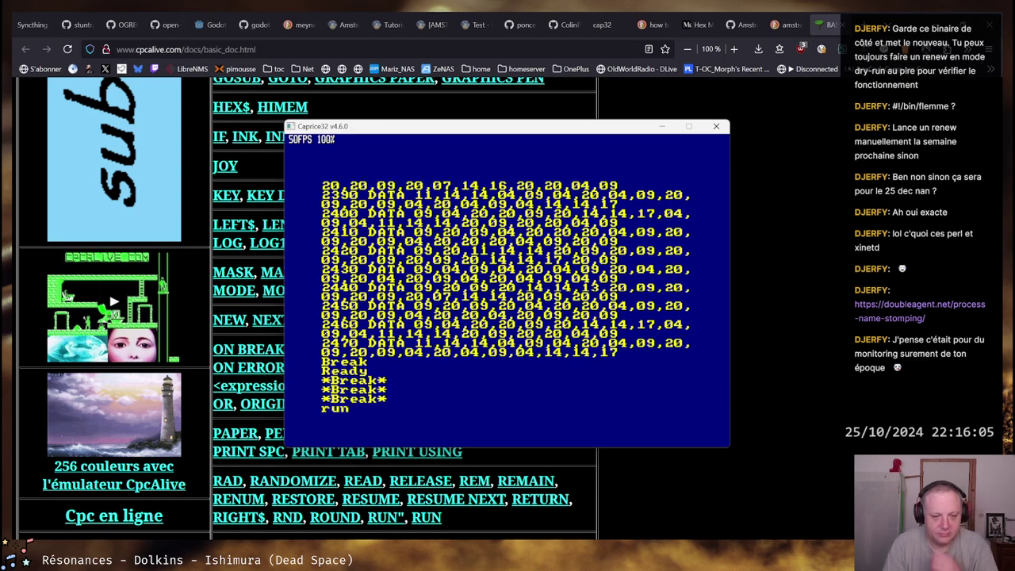
pyautogui.write('run')
pyautogui.press('Return')
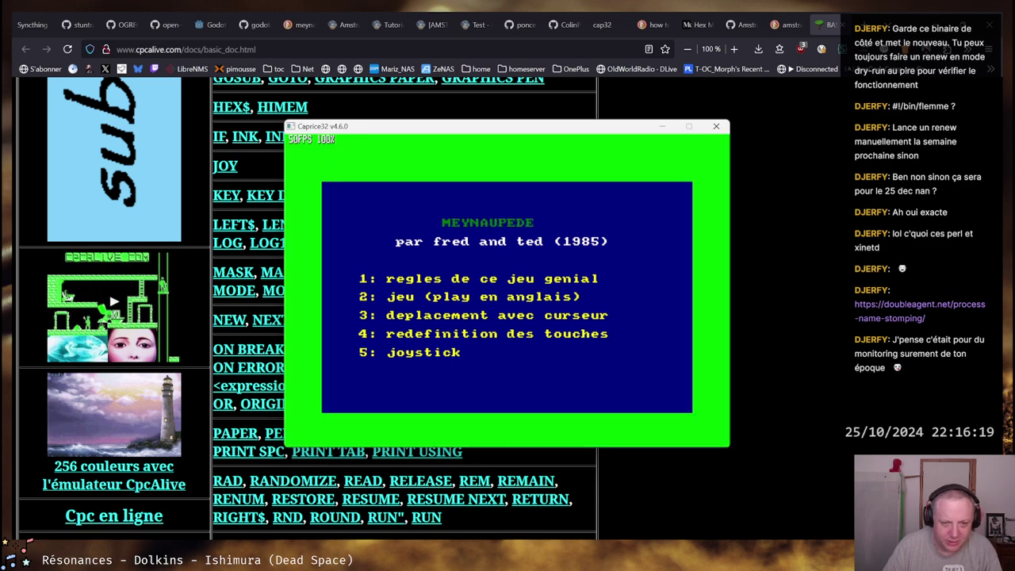
# Start a Meynaupede round, play to game over at 451, and return to the menu
pyautogui.press('1')
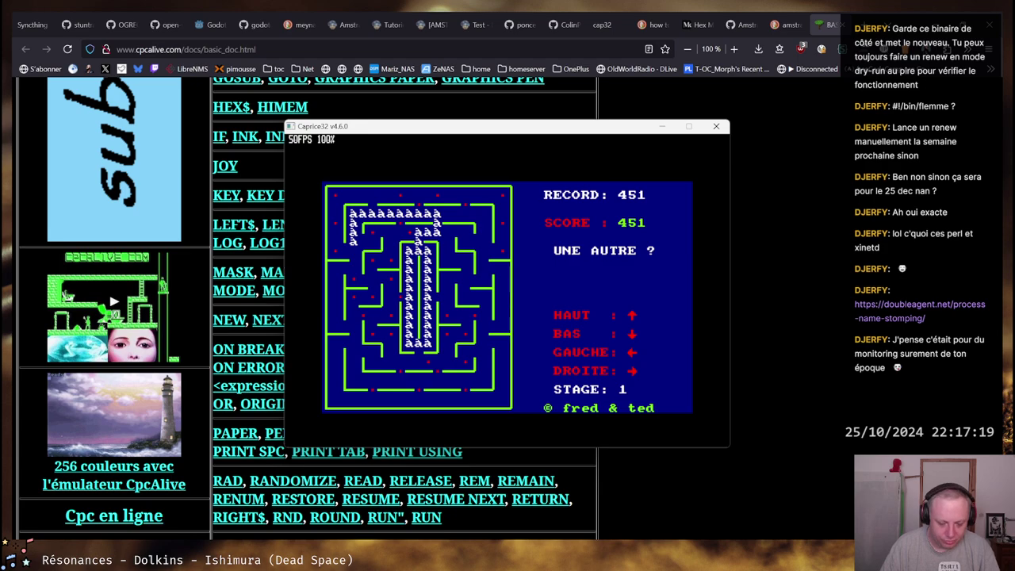
pyautogui.press('o')
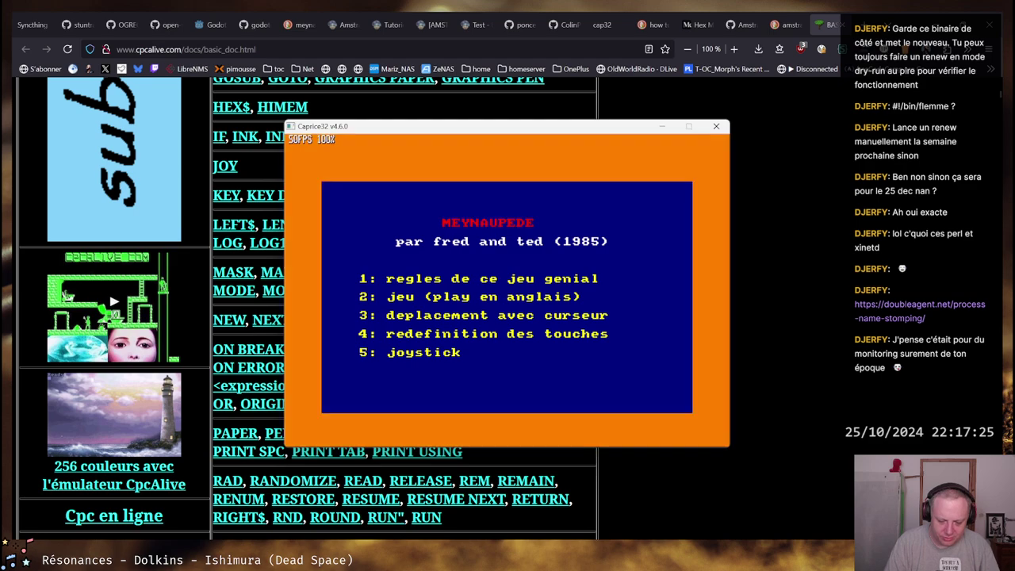
# Reset the emulated Amstrad from the F1 menu, clear the leftover 'exit' text, and quit with F10
pyautogui.press('2')
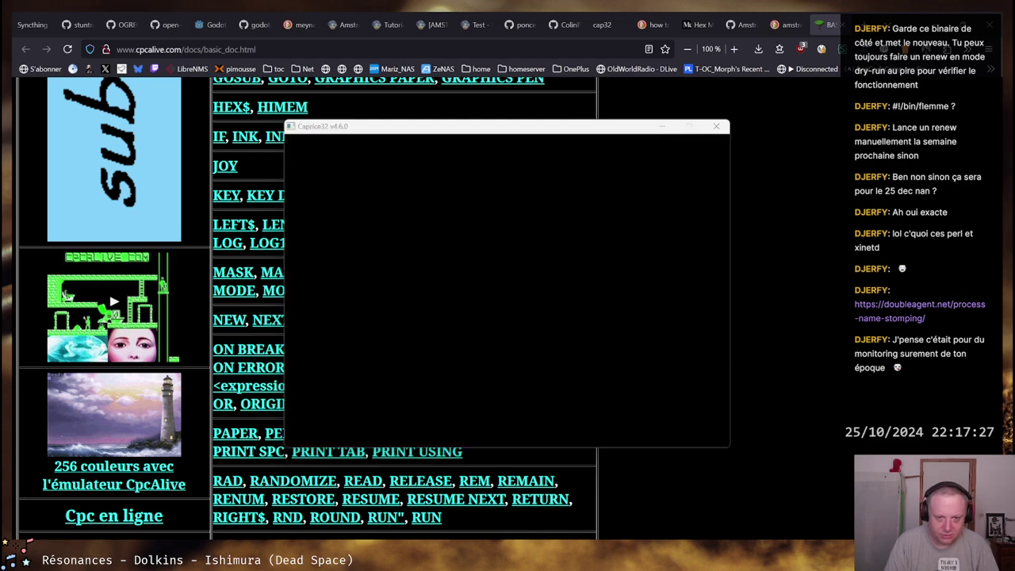
pyautogui.click(319, 139)
pyautogui.press('F1')
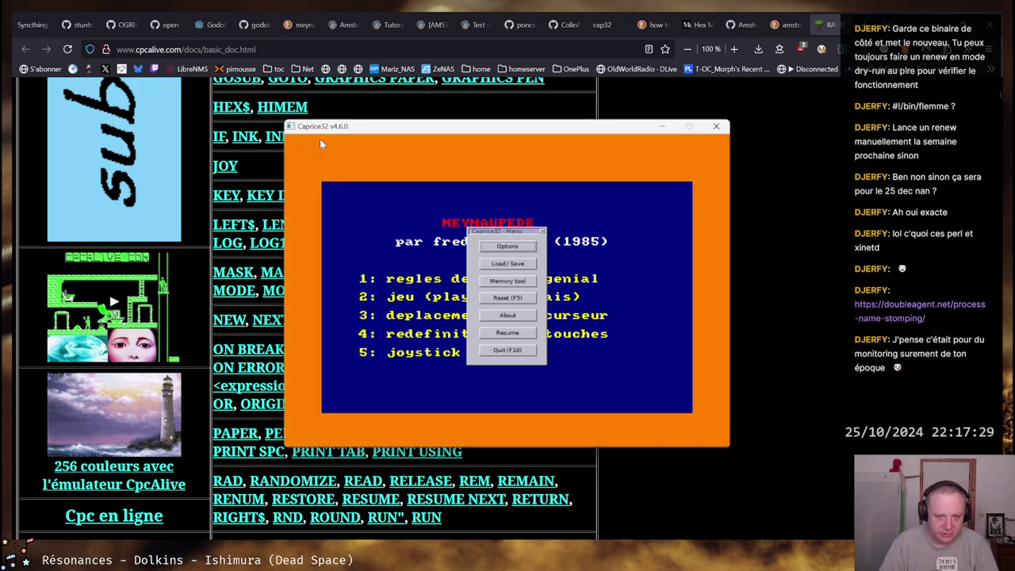
pyautogui.click(507, 298)
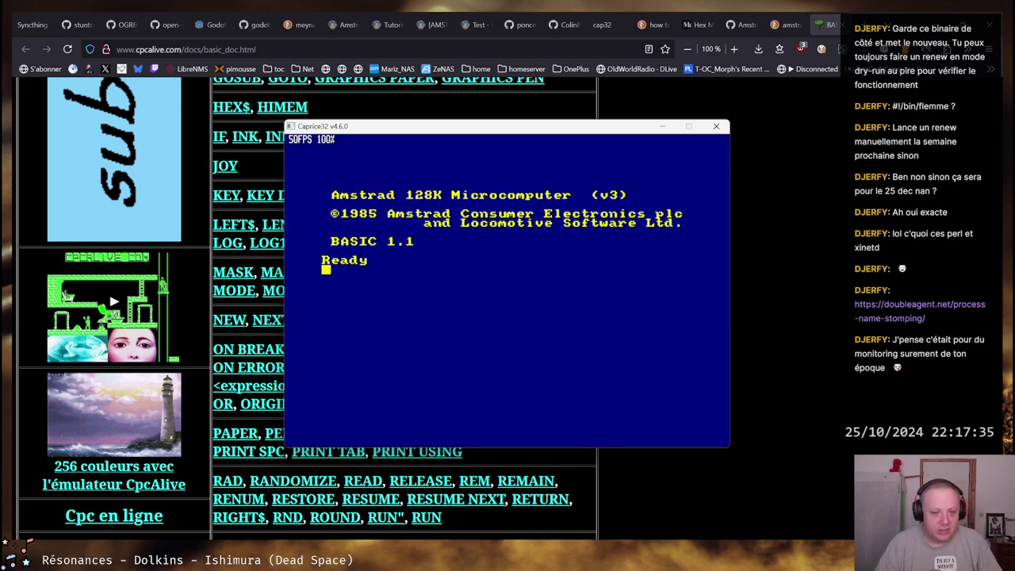
pyautogui.press('BackSpace')
pyautogui.press('BackSpace')
pyautogui.press('BackSpace')
pyautogui.press('BackSpace')
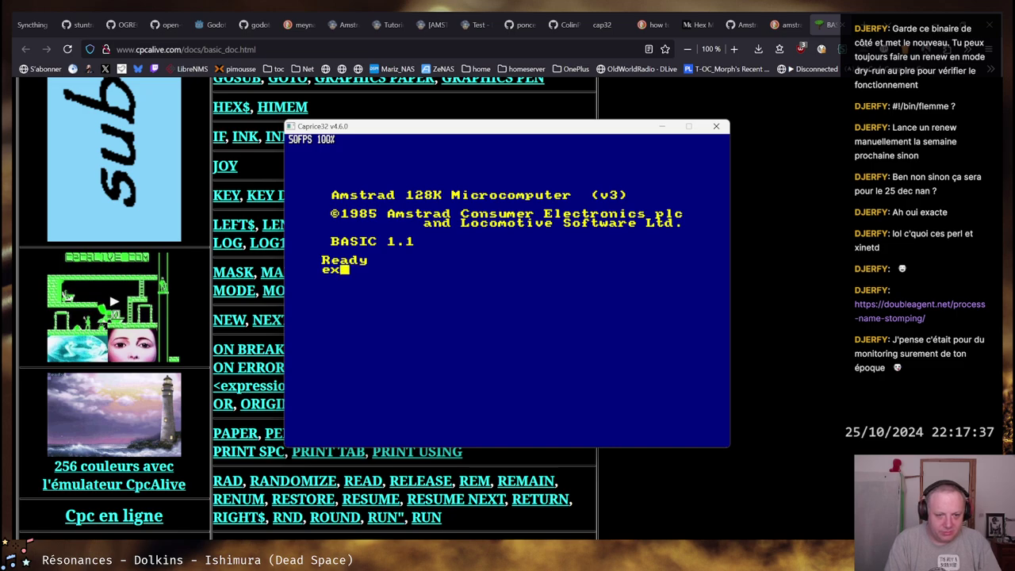
pyautogui.press('F10')
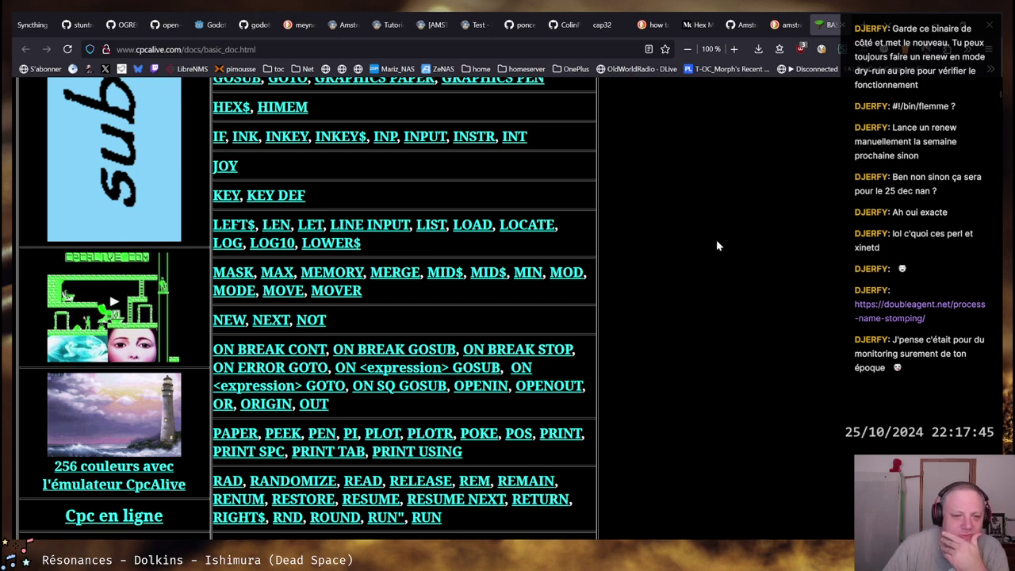
pyautogui.click(739, 26)
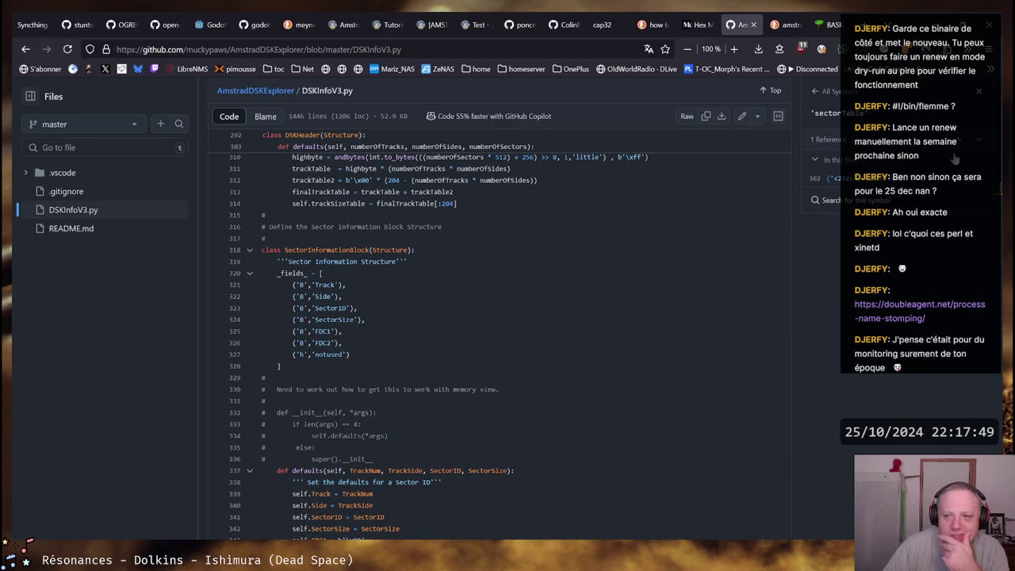
pyautogui.moveTo(998, 127); pyautogui.dragTo(984, 524)
pyautogui.press('Home')
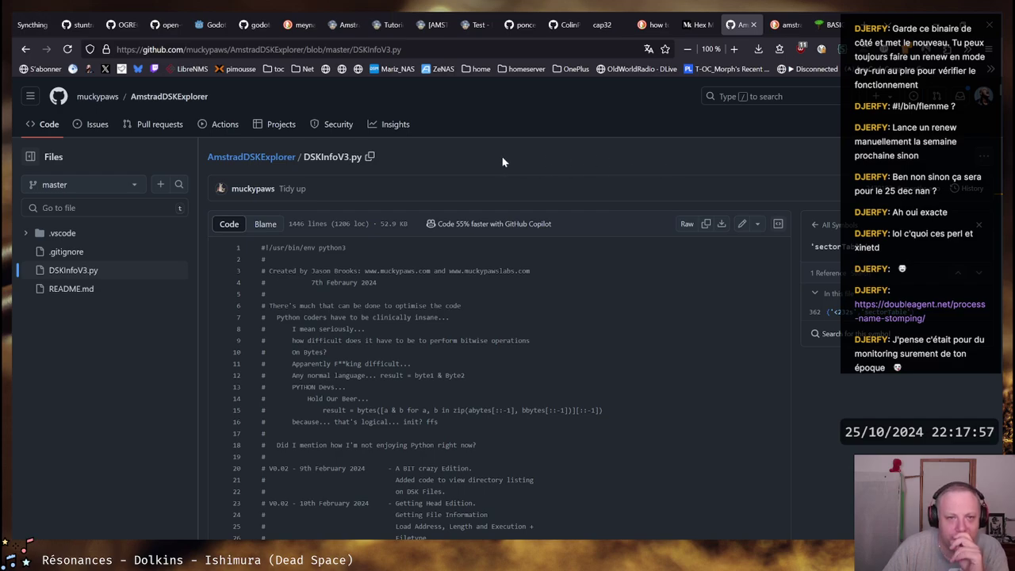
pyautogui.moveTo(213, 28)
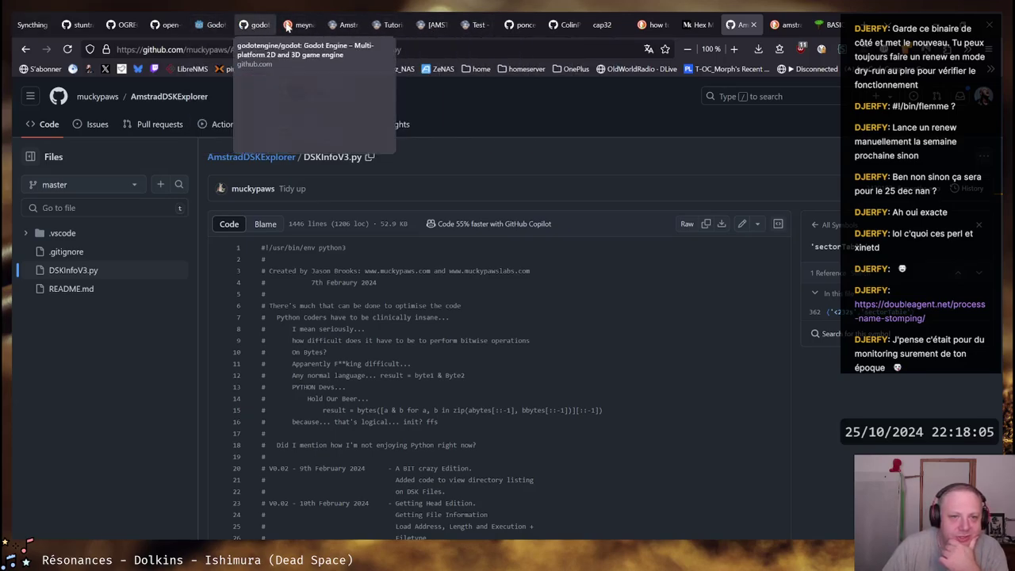
# Review the cpcalive BASIC keyword page, then close it and the DuckDuckGo results tab
pyautogui.click(833, 26)
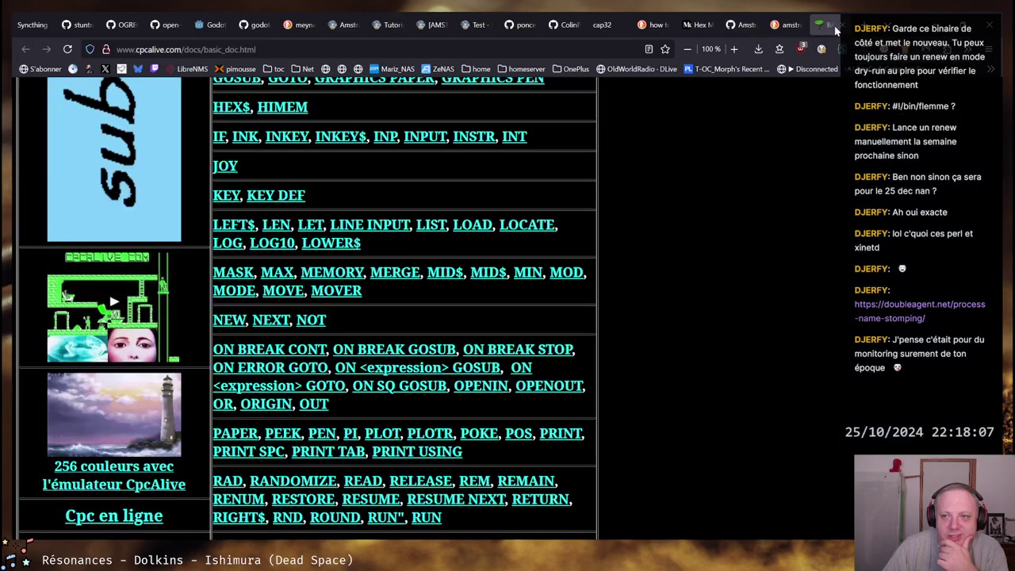
pyautogui.scroll(-10, 409, 321)
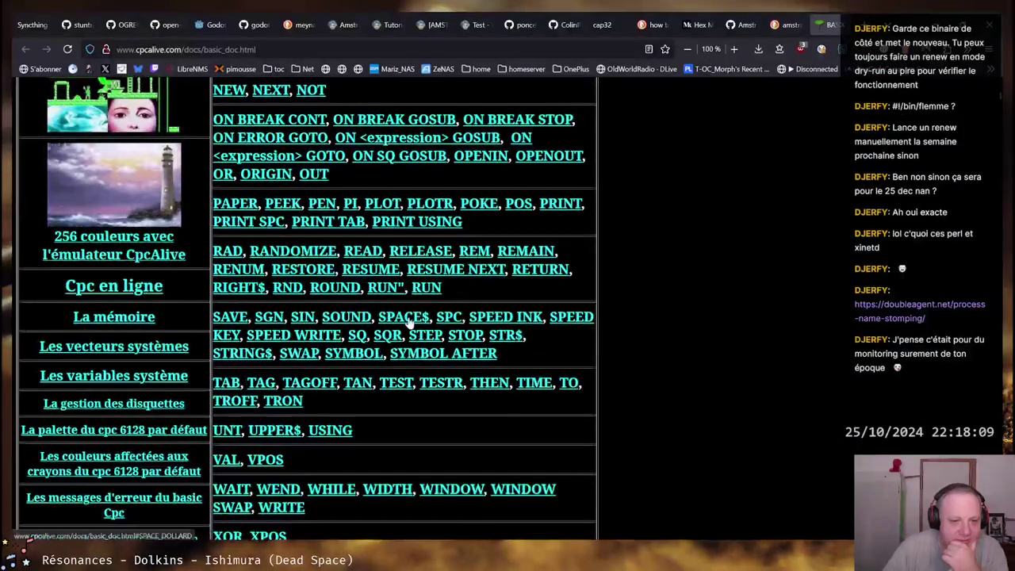
pyautogui.scroll(4, 623, 353)
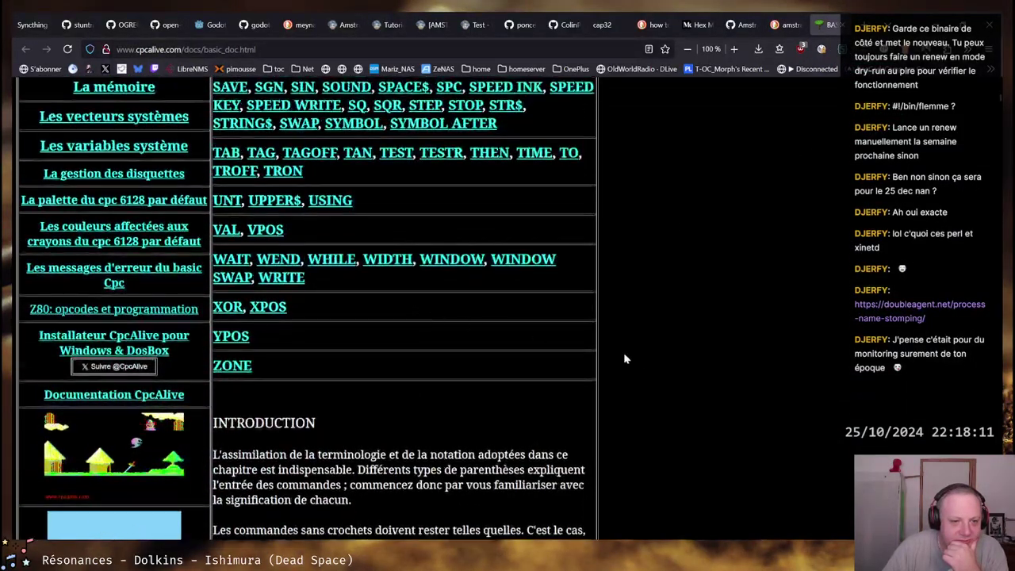
pyautogui.scroll(9, 676, 357)
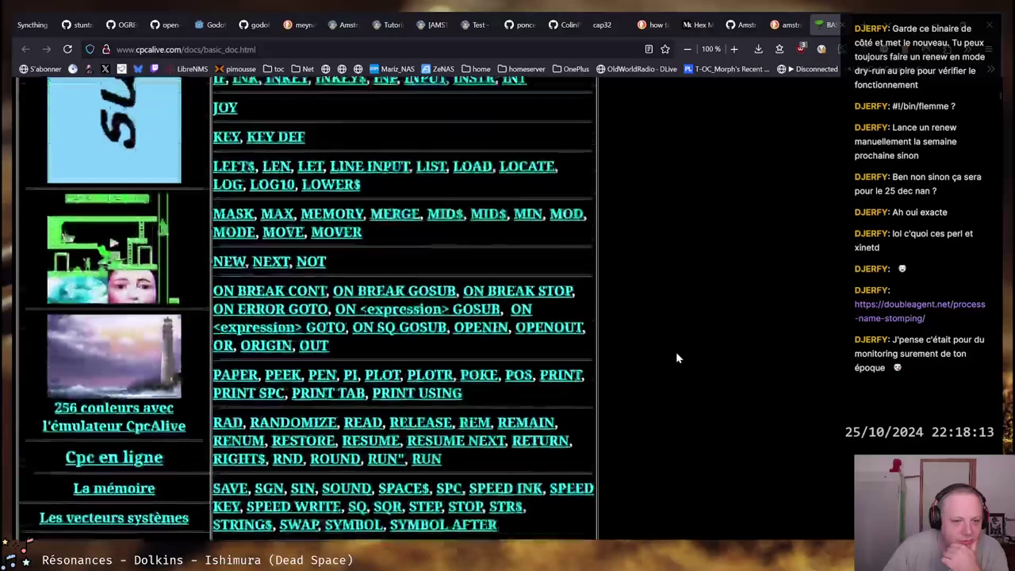
pyautogui.scroll(4, 676, 358)
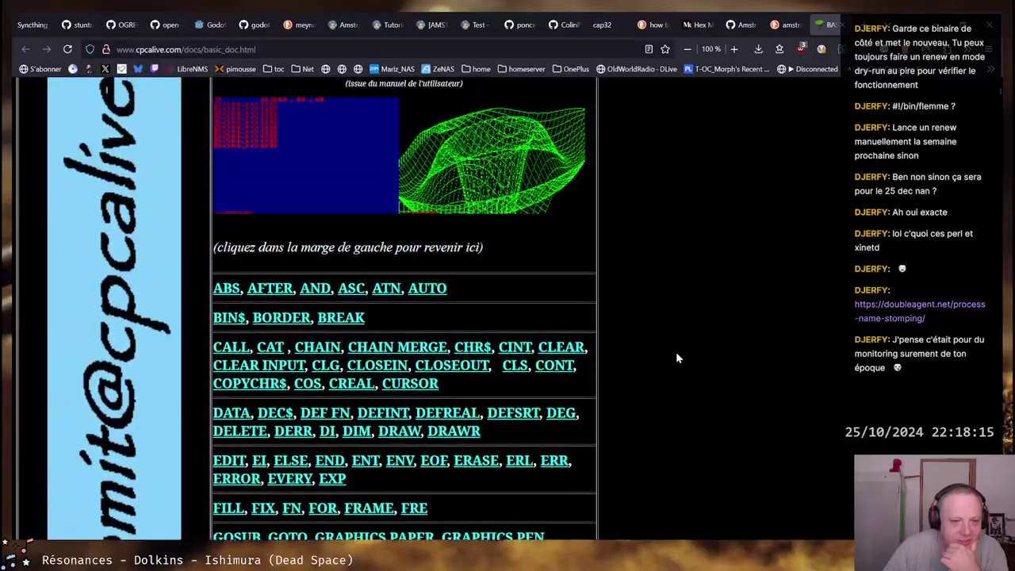
pyautogui.scroll(-2, 676, 358)
pyautogui.scroll(-11, 676, 351)
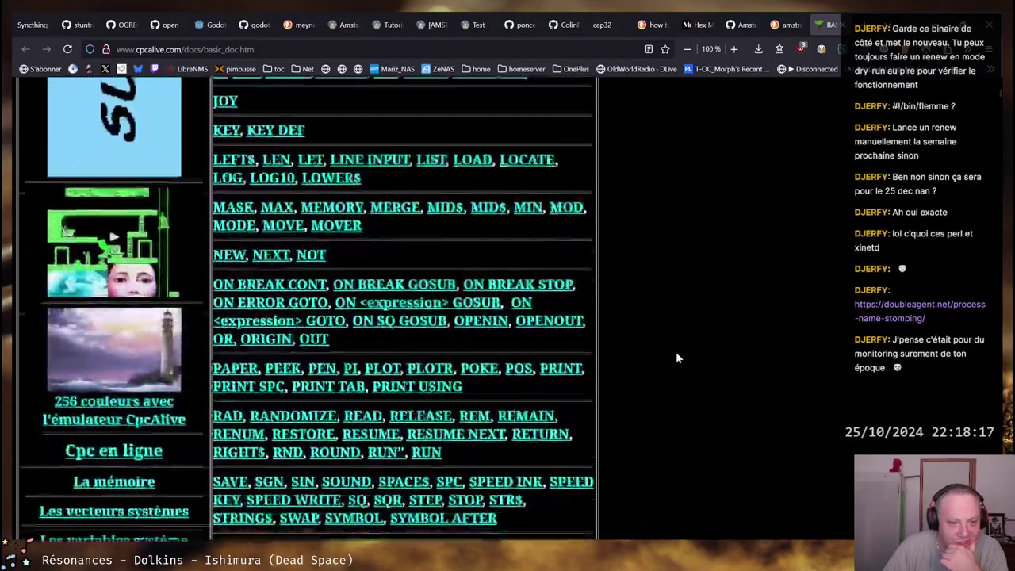
pyautogui.scroll(-7, 677, 355)
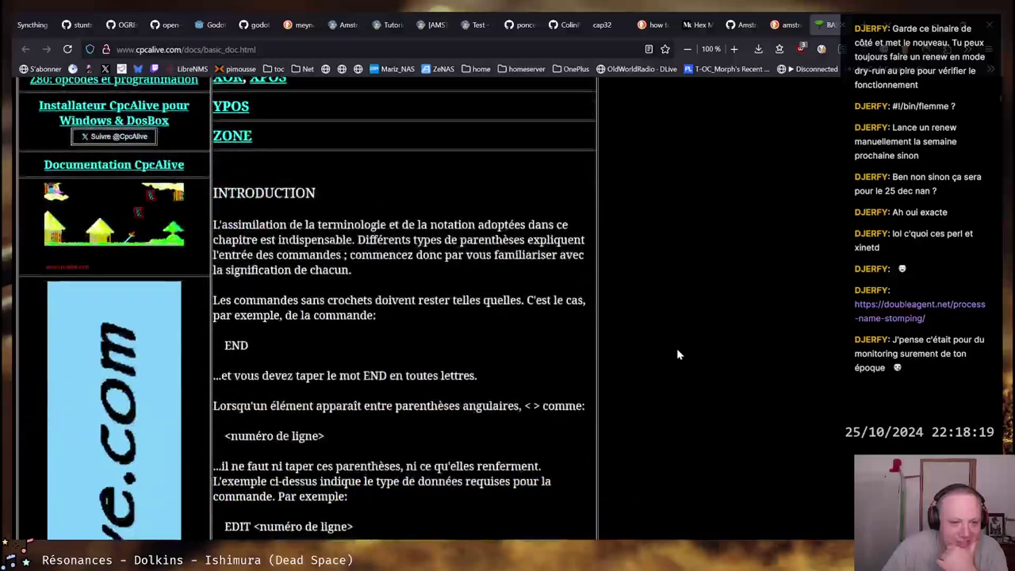
pyautogui.scroll(2, 682, 341)
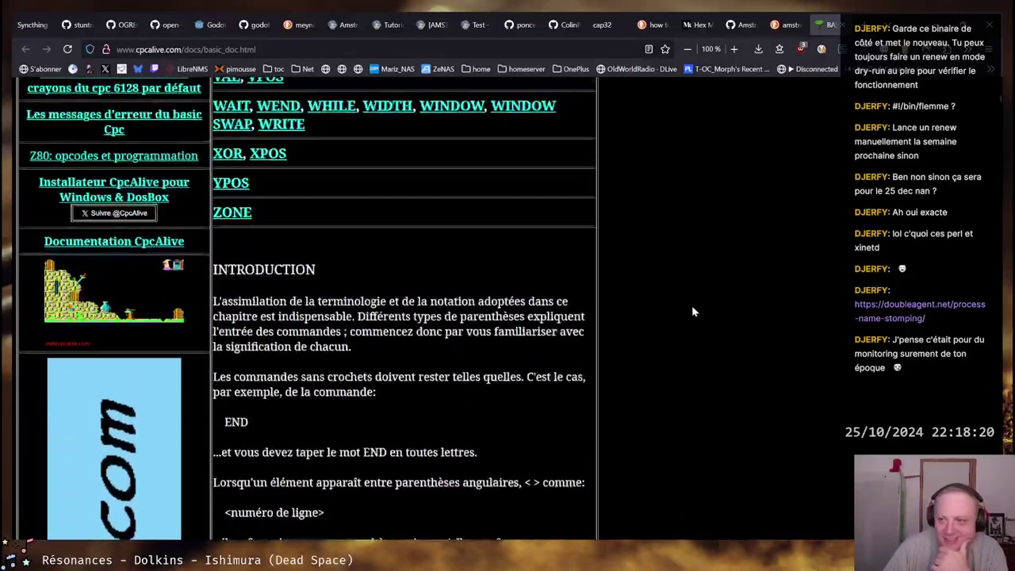
pyautogui.click(830, 25)
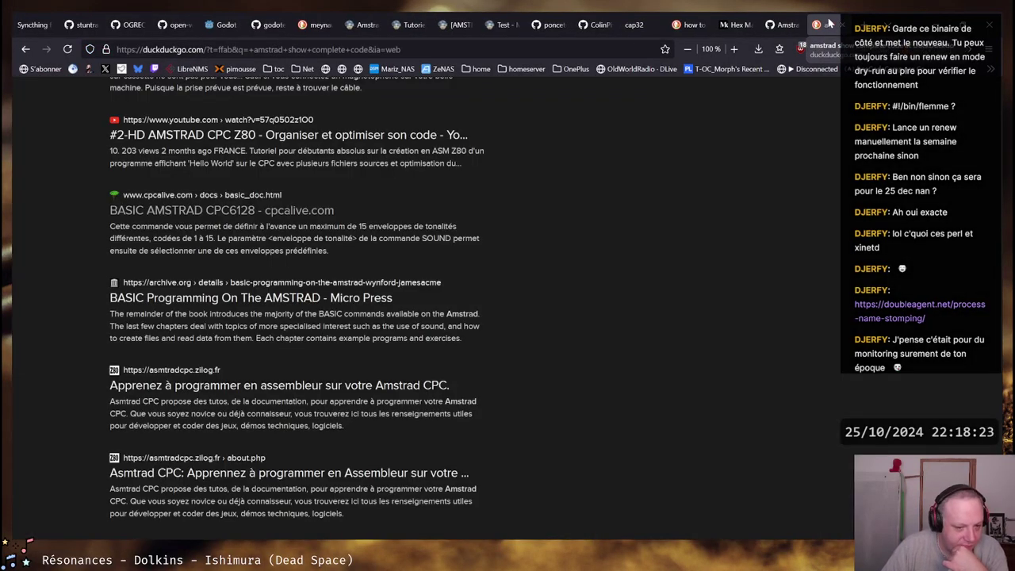
pyautogui.click(830, 25)
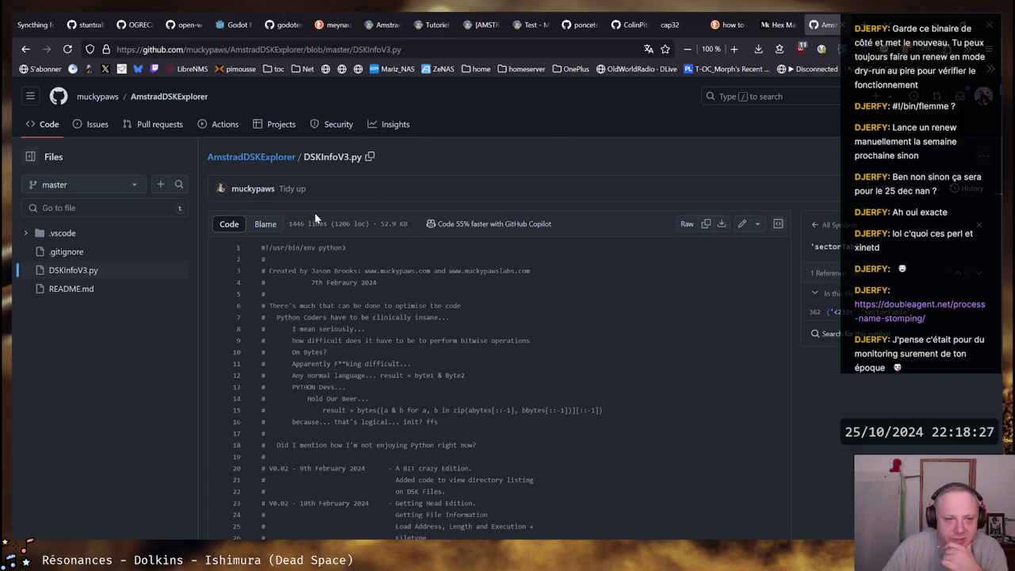
# Close the GitHub DSKInfoV3.py tab and scroll through the Amstrad disk-extraction article
pyautogui.click(826, 25)
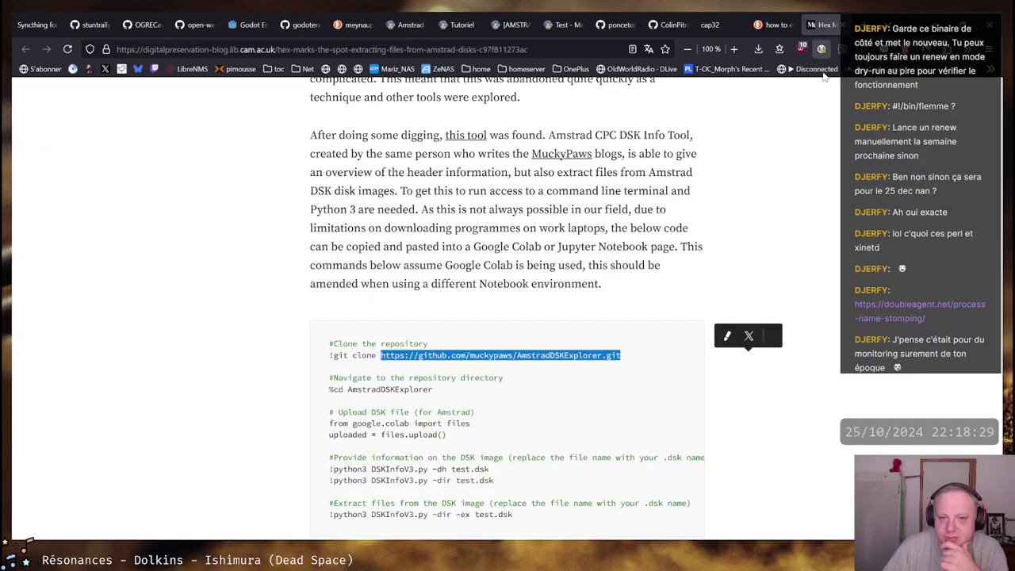
pyautogui.scroll(-5, 614, 288)
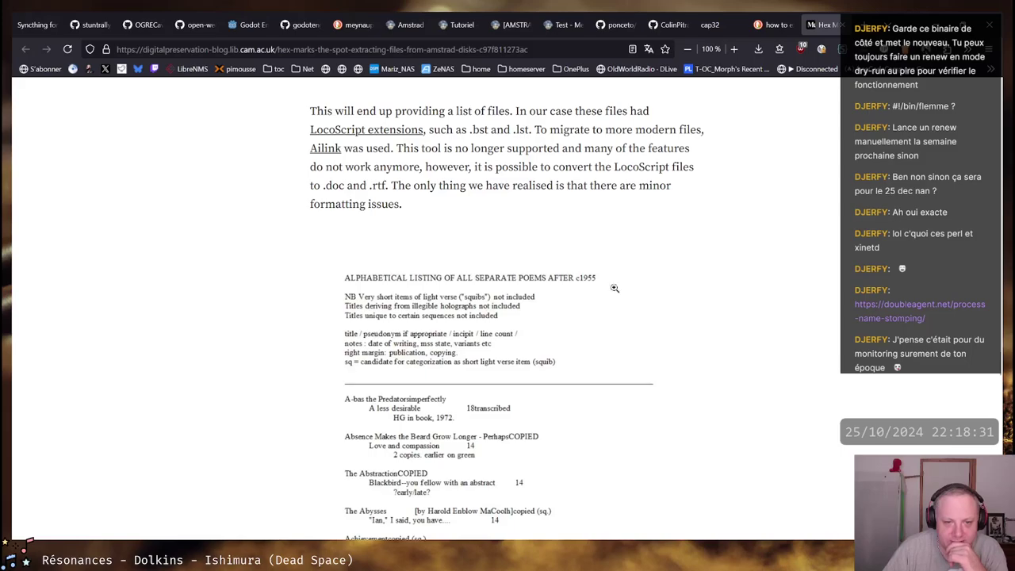
pyautogui.scroll(2, 626, 276)
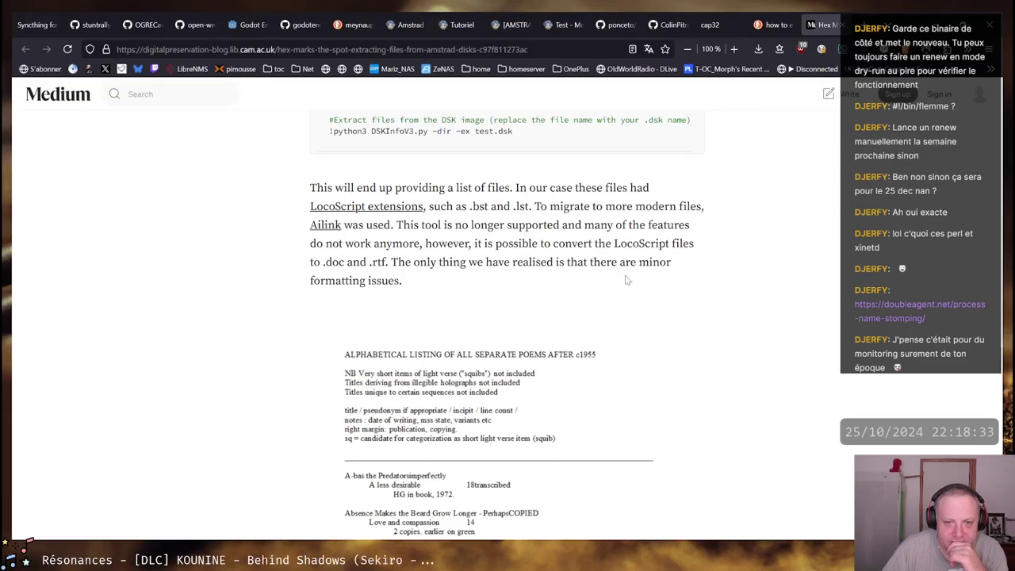
pyautogui.scroll(-2, 626, 279)
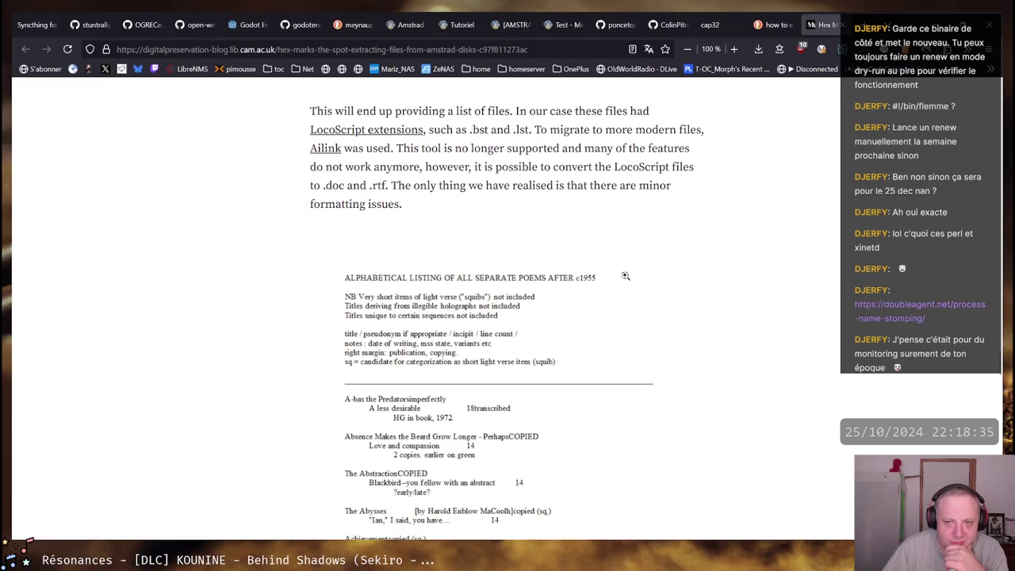
pyautogui.scroll(-10, 626, 276)
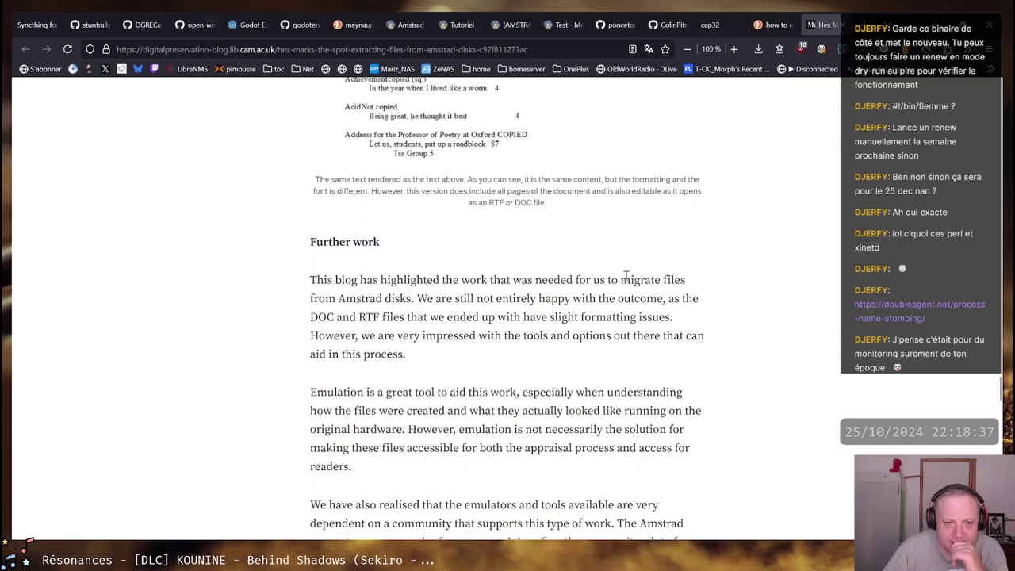
pyautogui.scroll(-11, 625, 276)
pyautogui.scroll(3, 626, 276)
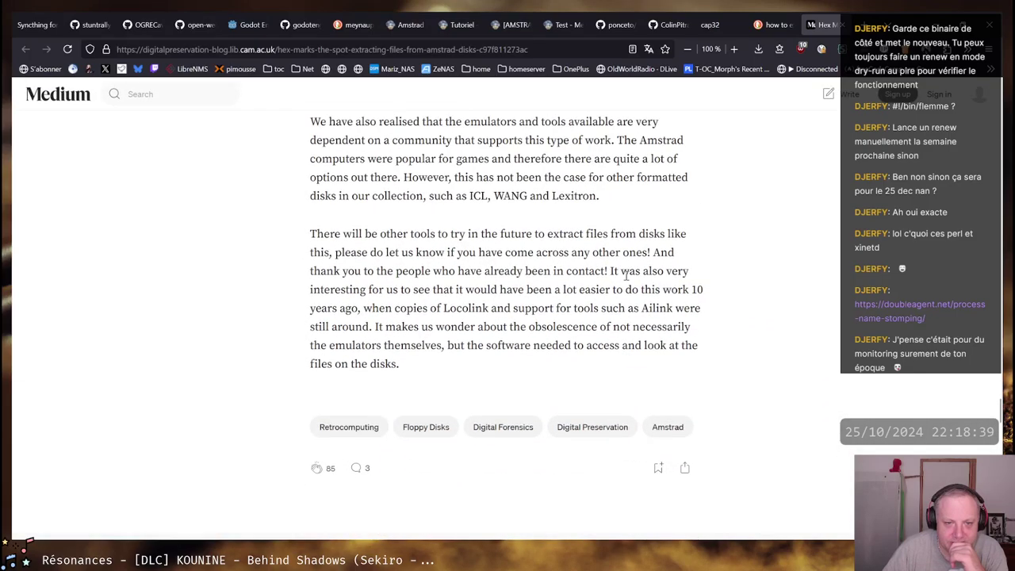
pyautogui.scroll(7, 626, 275)
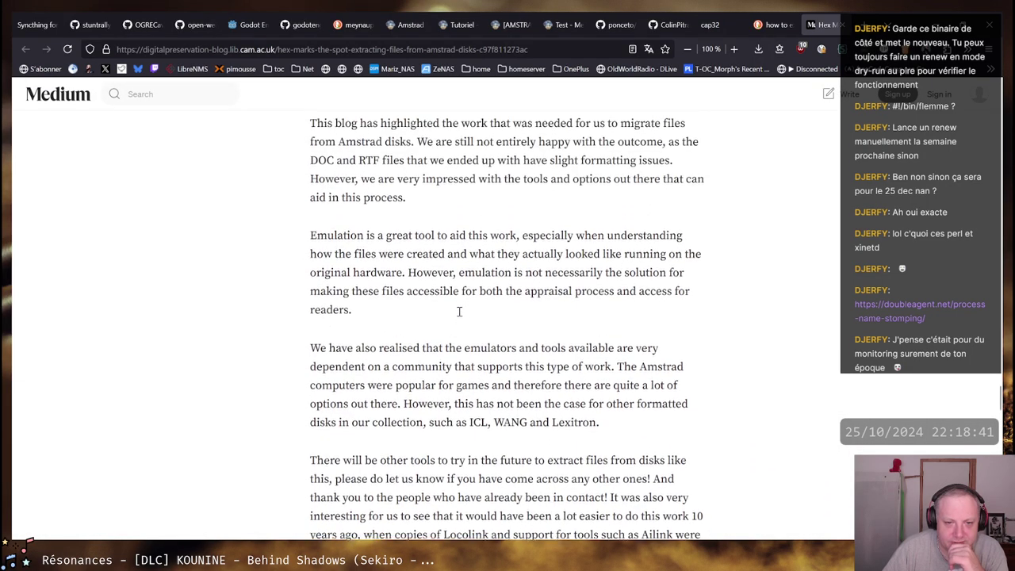
pyautogui.scroll(7, 460, 311)
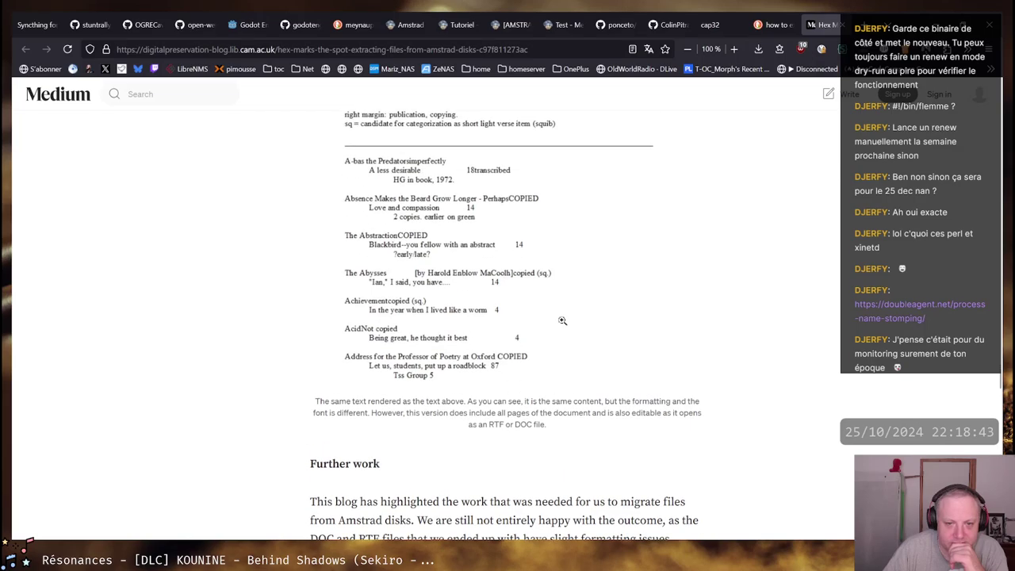
pyautogui.scroll(1, 562, 320)
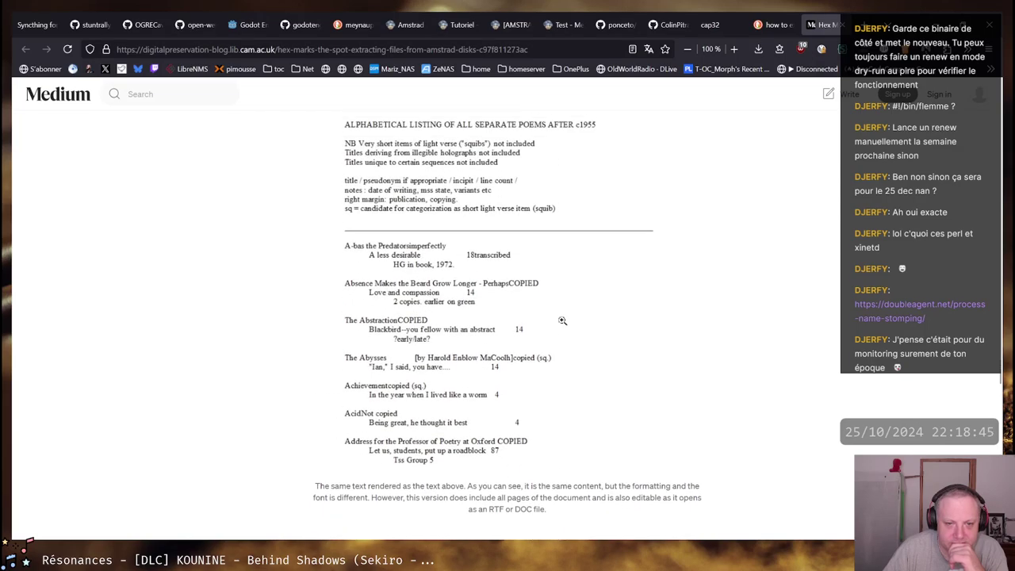
pyautogui.scroll(2, 562, 320)
pyautogui.scroll(8, 562, 321)
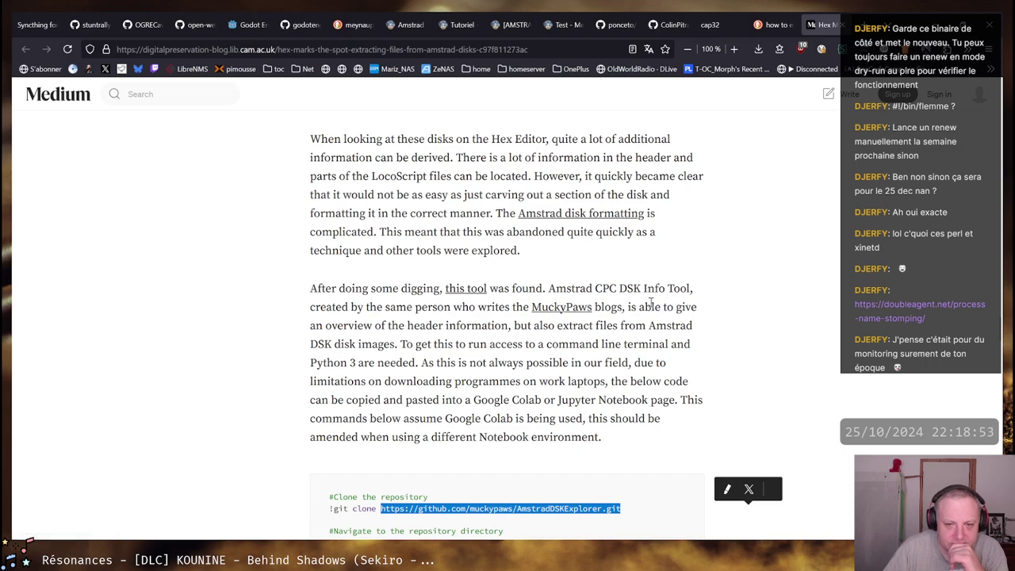
# Scroll back up the article and switch to the DuckDuckGo results on extracting Amstrad BASIC source
pyautogui.scroll(-2, 545, 332)
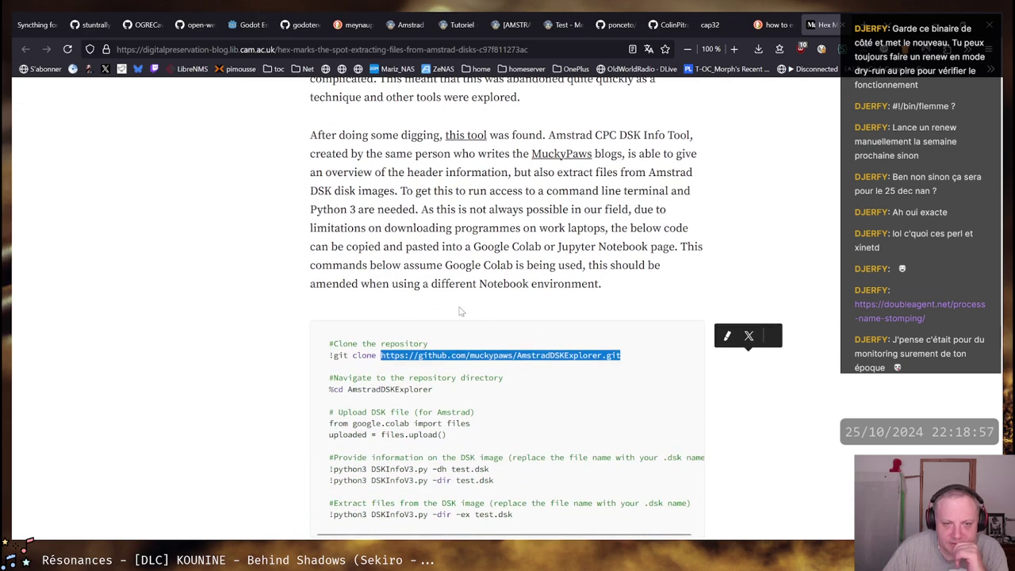
pyautogui.scroll(-2, 461, 311)
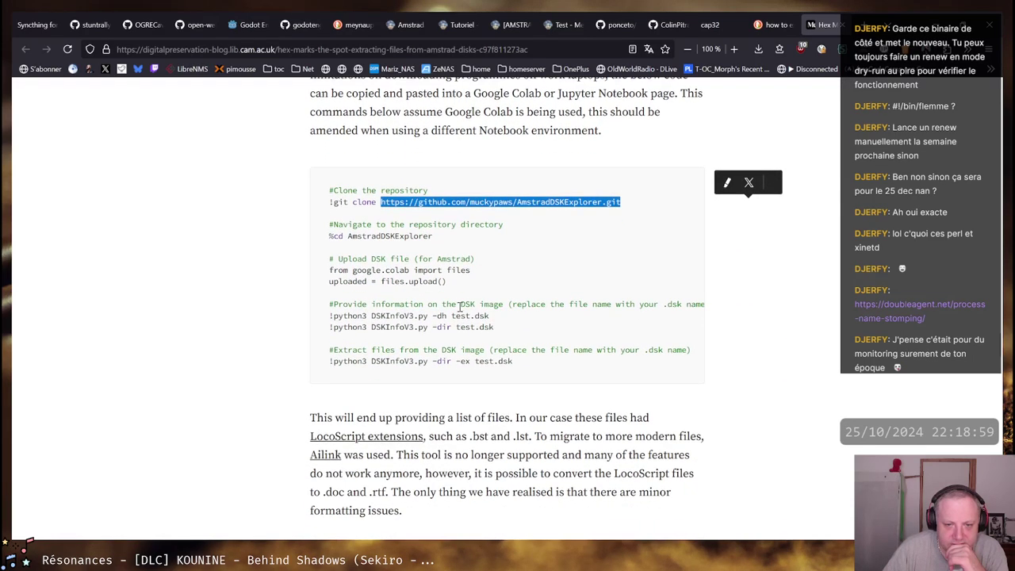
pyautogui.scroll(1, 461, 311)
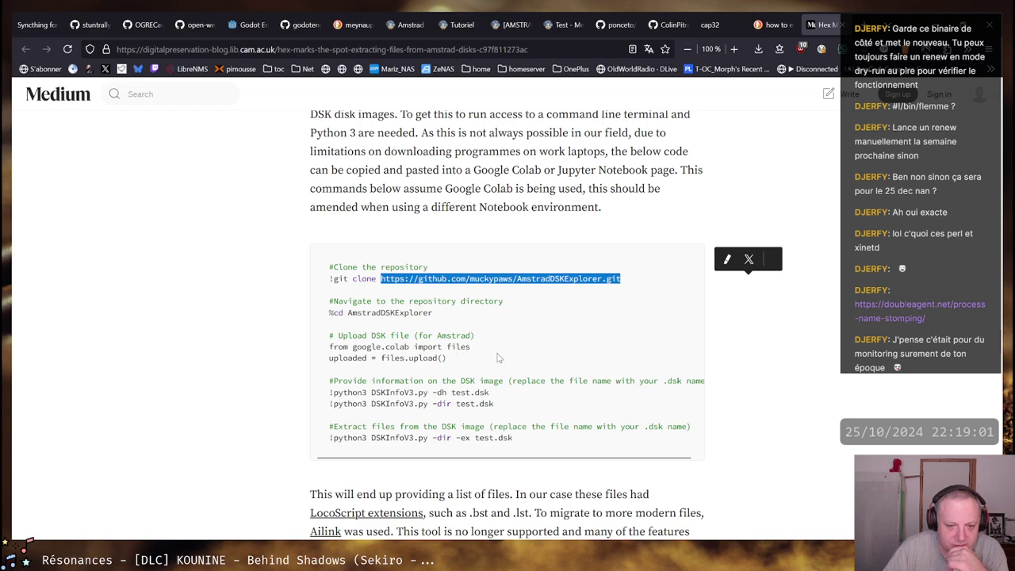
pyautogui.scroll(-1, 444, 357)
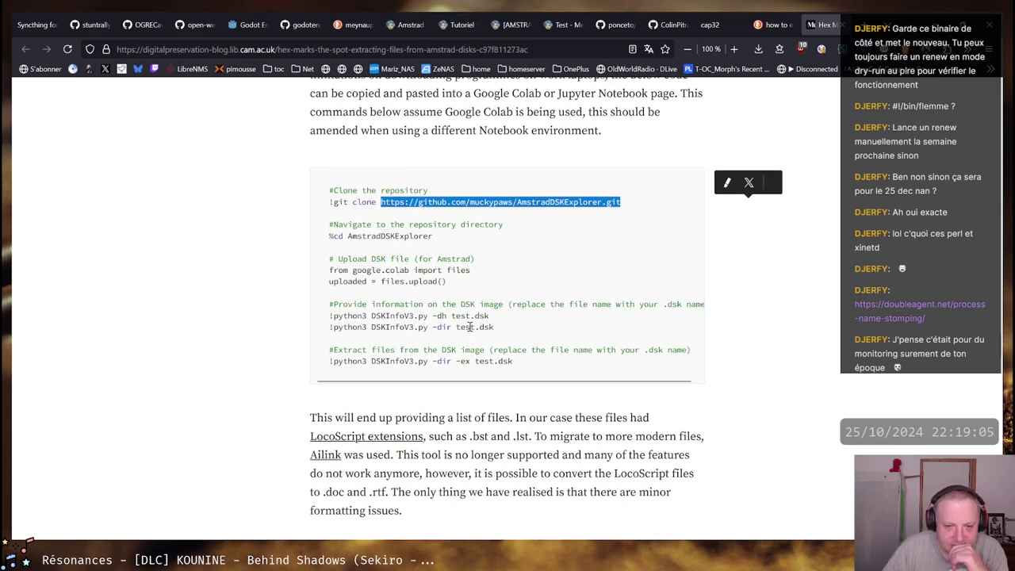
pyautogui.scroll(8, 470, 326)
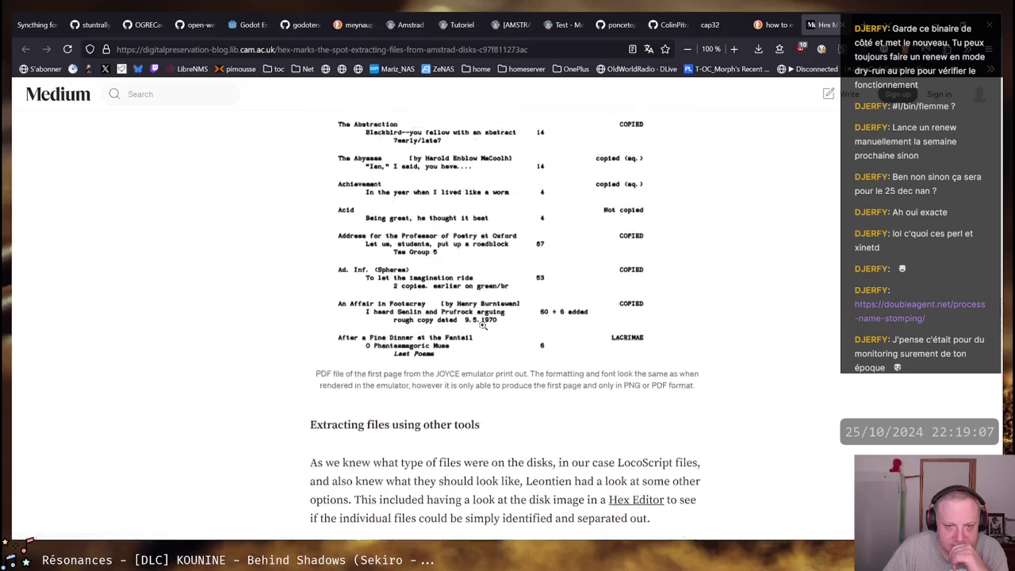
pyautogui.scroll(6, 482, 325)
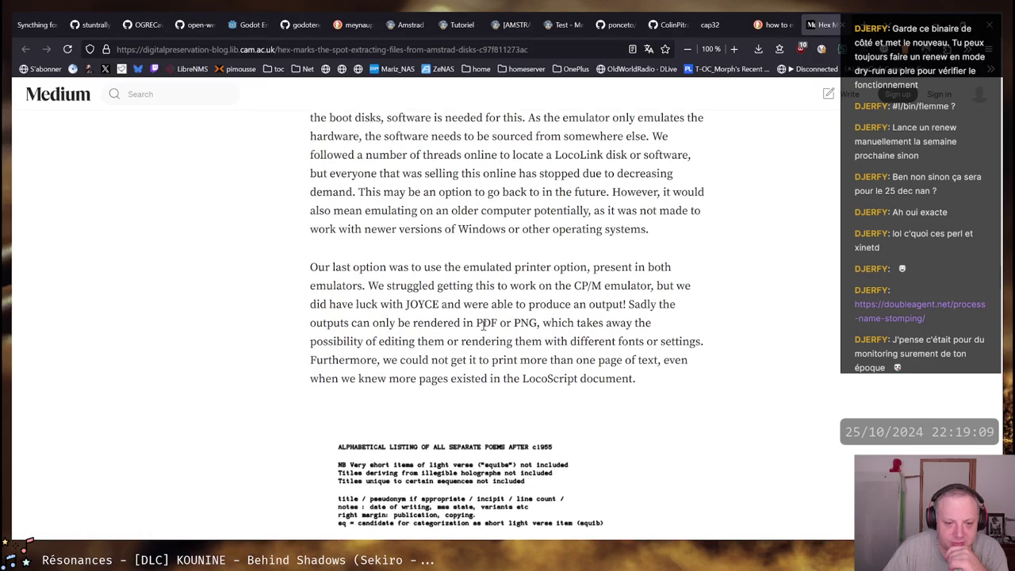
pyautogui.scroll(16, 483, 326)
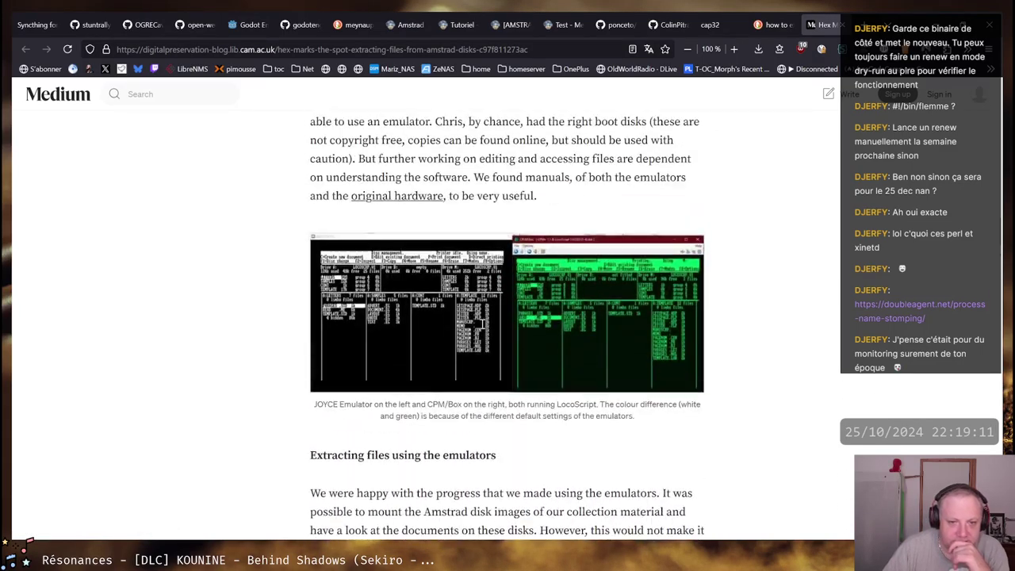
pyautogui.scroll(3, 525, 245)
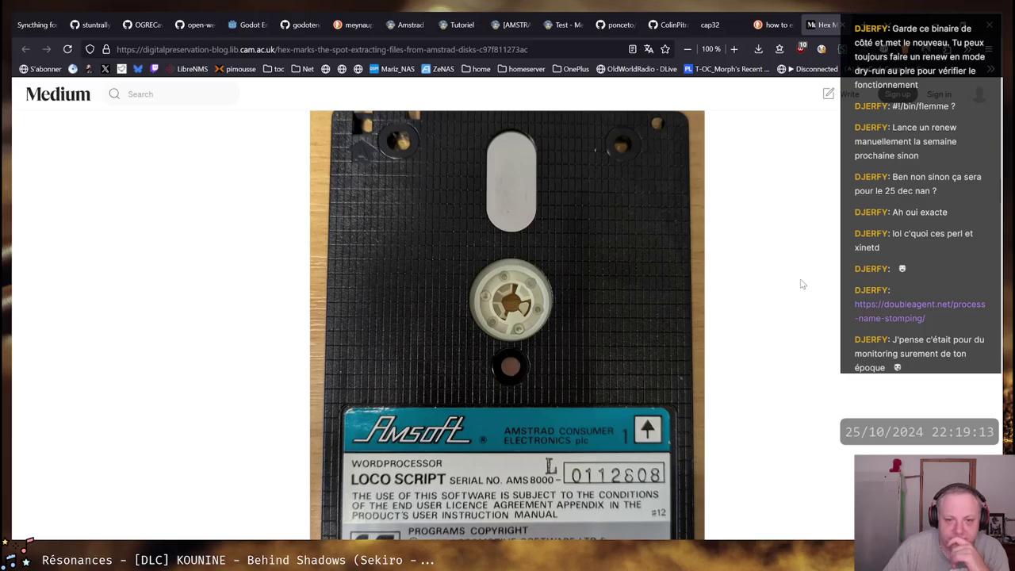
pyautogui.scroll(1, 774, 297)
pyautogui.scroll(-2, 750, 310)
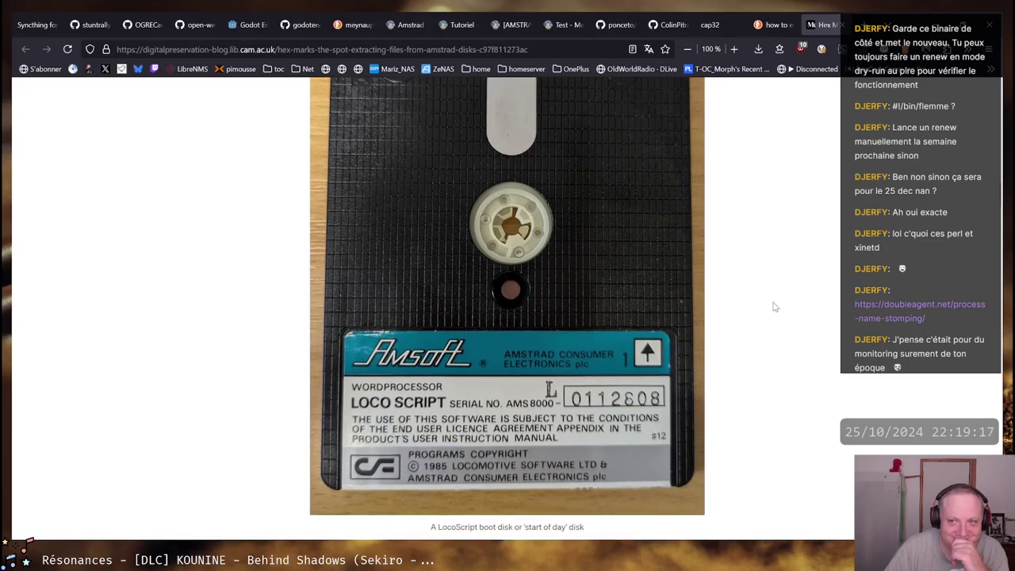
pyautogui.scroll(2, 775, 307)
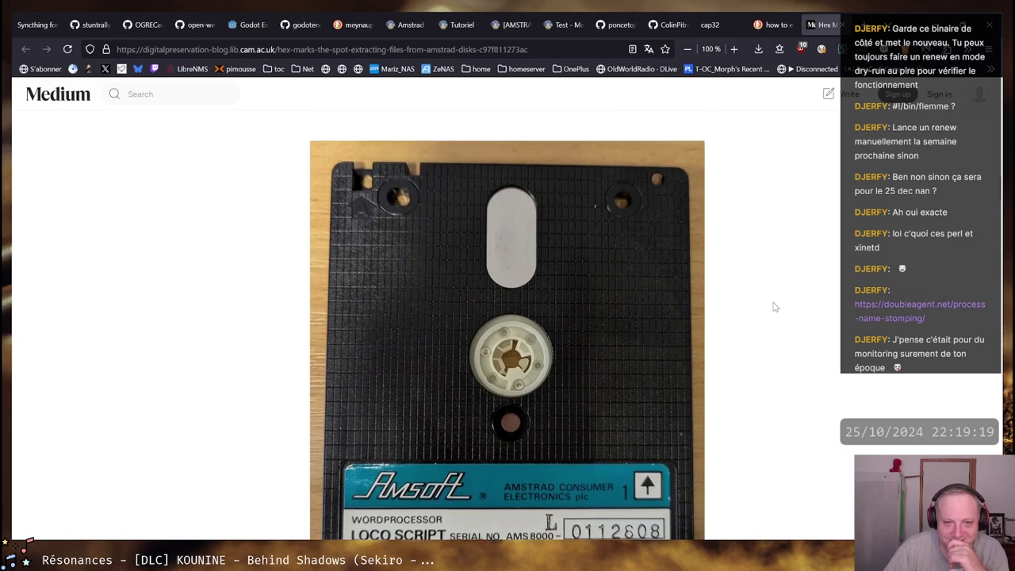
pyautogui.scroll(-1, 775, 307)
pyautogui.scroll(-1, 775, 307)
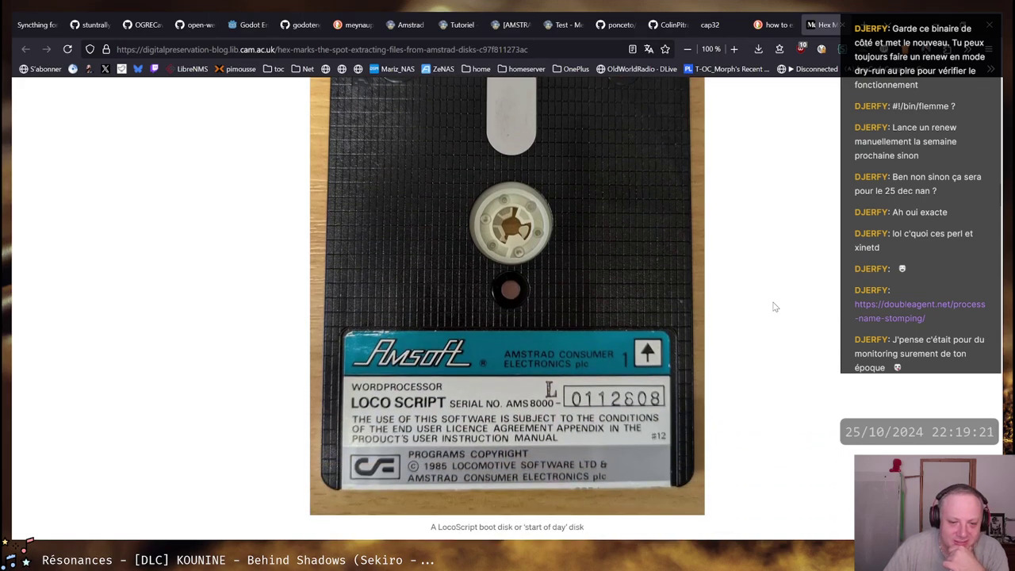
pyautogui.scroll(1, 775, 307)
pyautogui.scroll(-1, 776, 308)
pyautogui.scroll(-1, 776, 308)
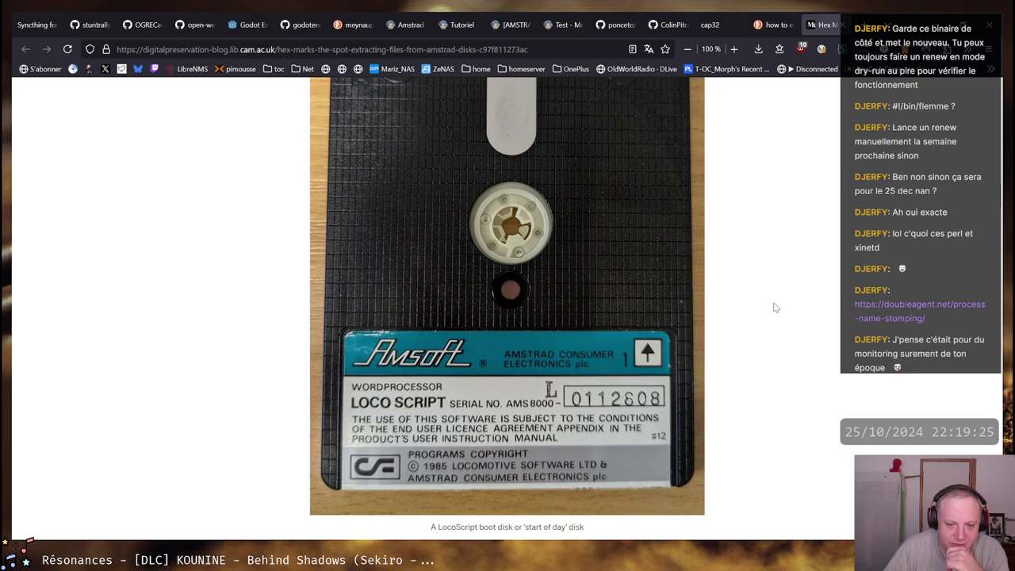
pyautogui.scroll(1, 775, 307)
pyautogui.scroll(5, 762, 315)
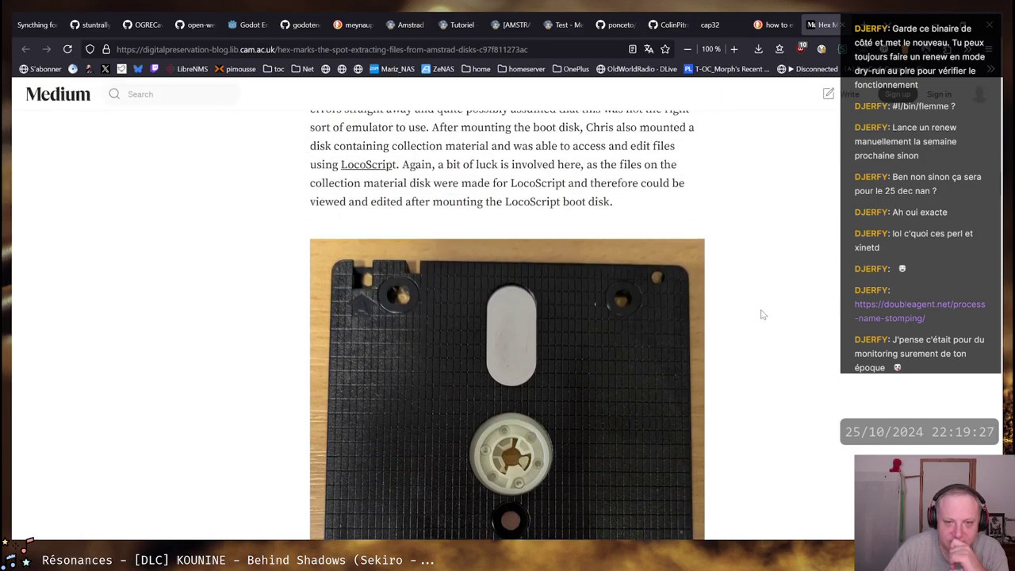
pyautogui.scroll(2, 740, 245)
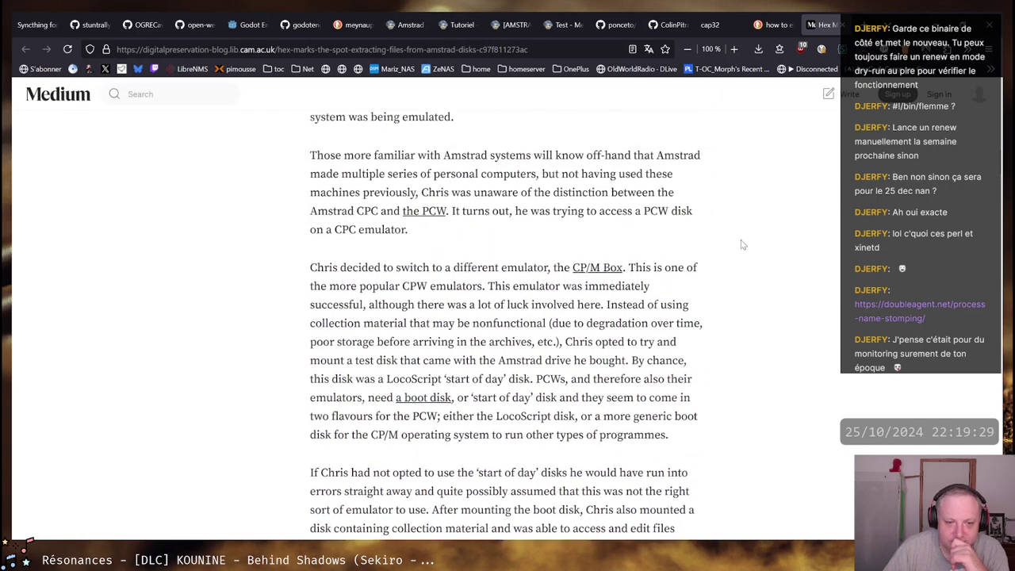
pyautogui.click(822, 20)
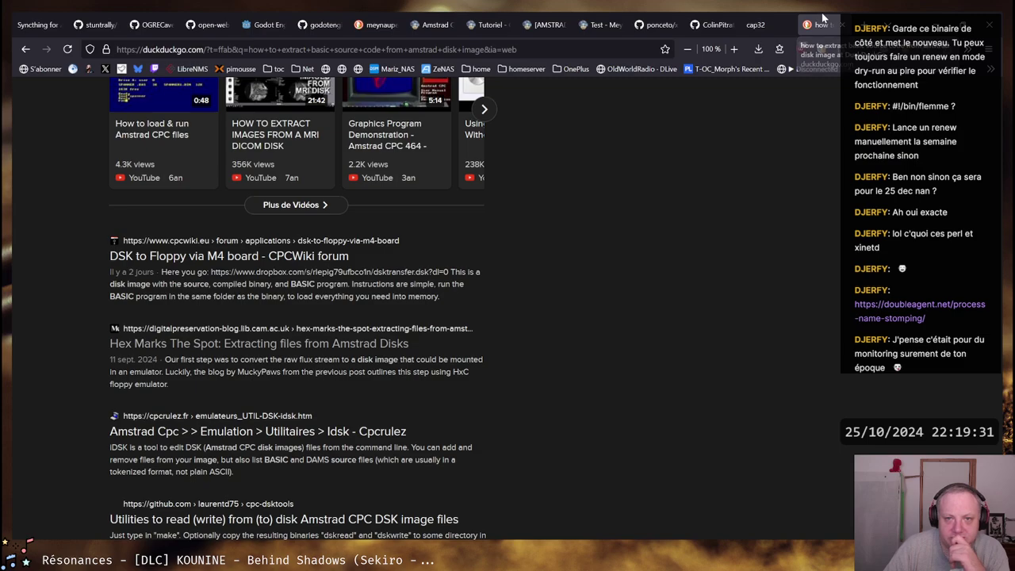
# Close the search results and the remaining Caprice32 and Amstrad tabs with Ctrl+W
pyautogui.hotkey('ctrl', 'w')
pyautogui.hotkey('ctrl', 'w')
pyautogui.hotkey('ctrl', 'w')
pyautogui.hotkey('ctrl', 'w')
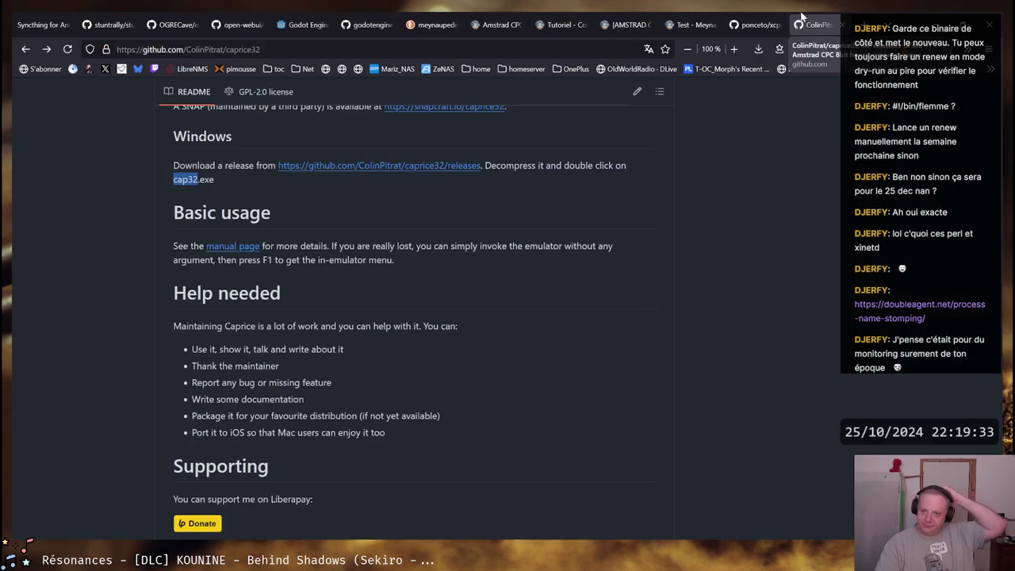
pyautogui.hotkey('ctrl', 'w')
pyautogui.hotkey('ctrl', 'w')
pyautogui.hotkey('ctrl', 'w')
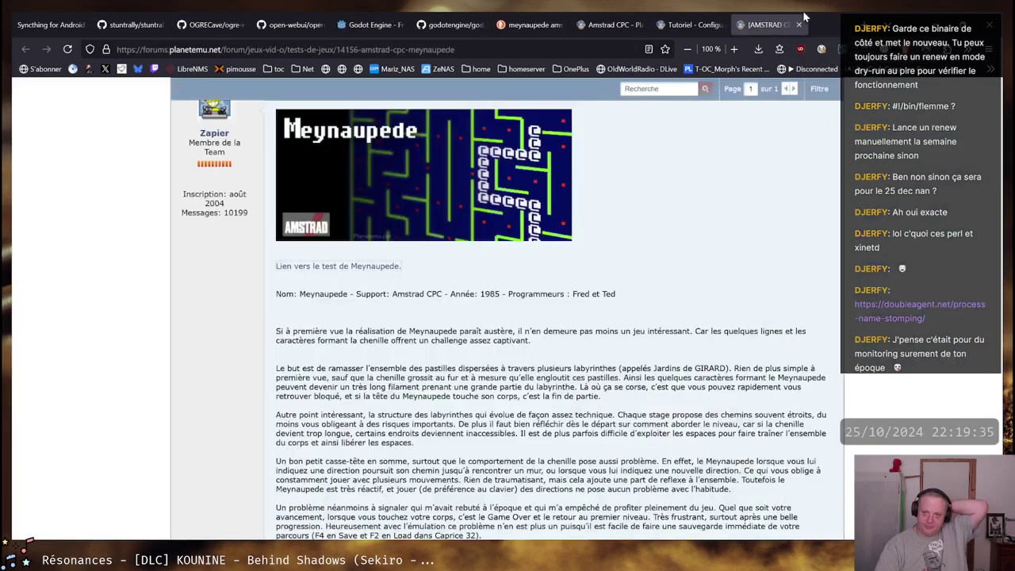
pyautogui.hotkey('ctrl', 'w')
pyautogui.hotkey('ctrl', 'w')
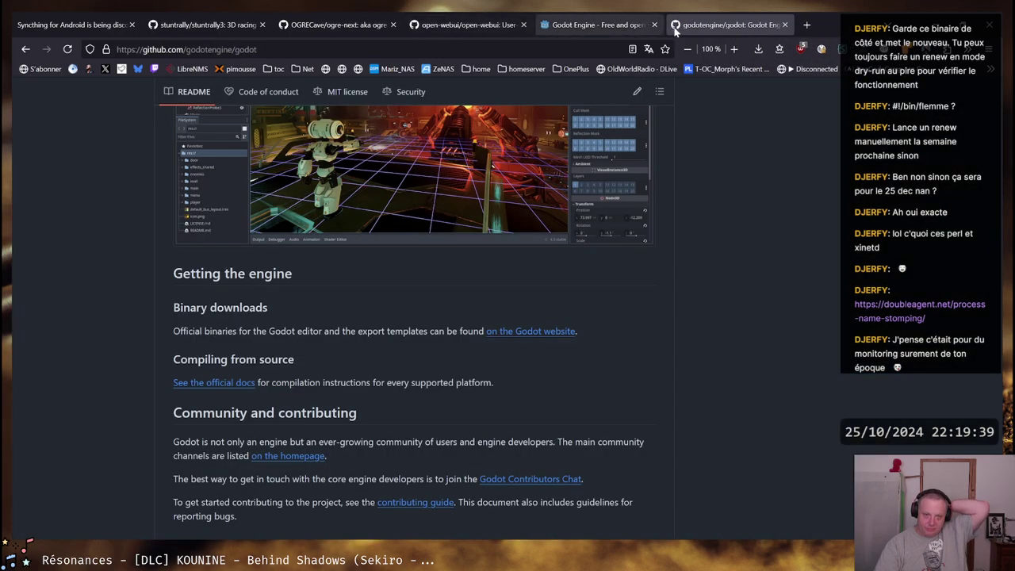
# Read the open-webui GitHub README, noting its Ollama mention, then bring the Ubuntu terminal forward
pyautogui.click(456, 19)
pyautogui.scroll(5, 493, 332)
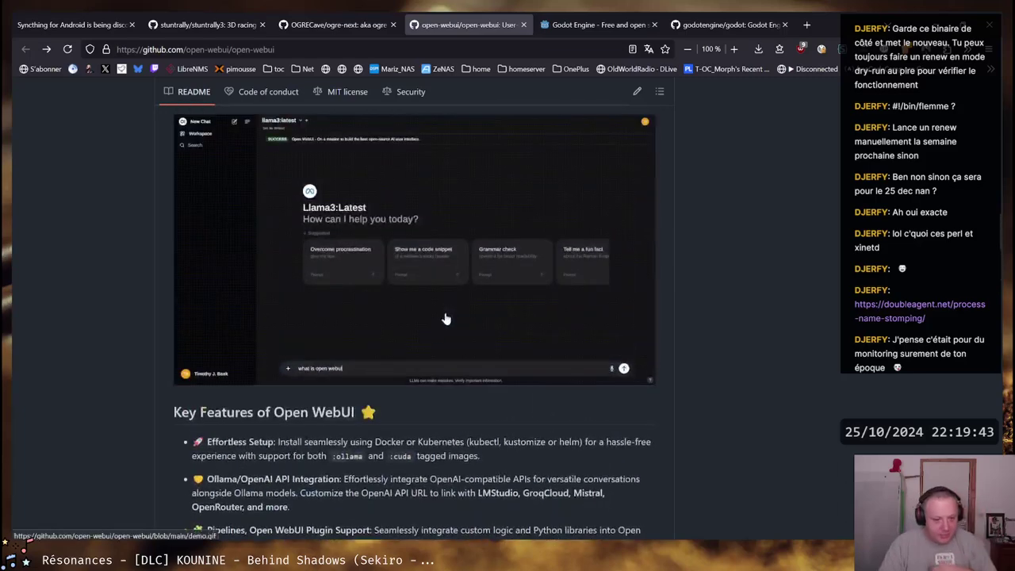
pyautogui.scroll(4, 492, 332)
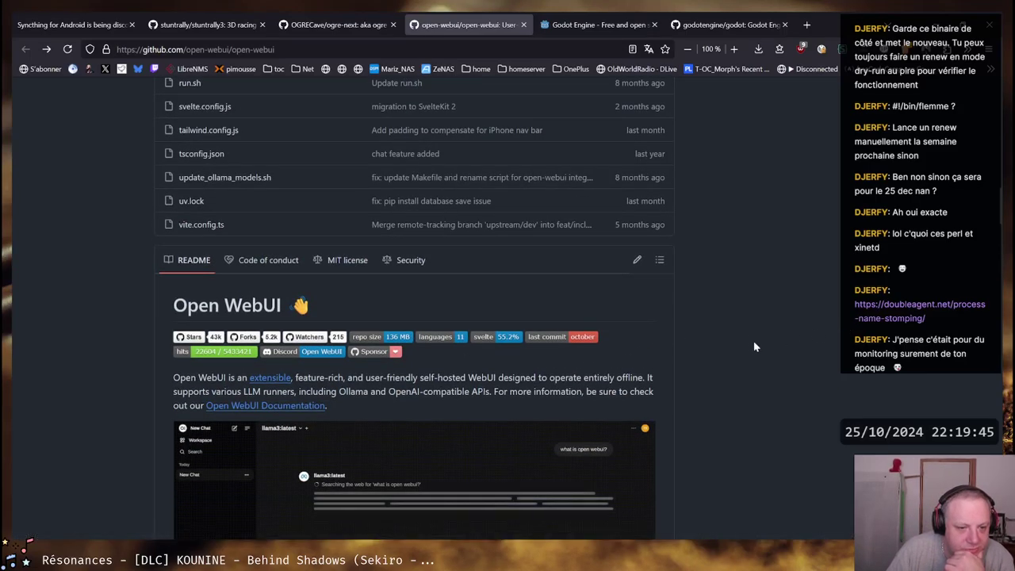
pyautogui.scroll(-3, 749, 341)
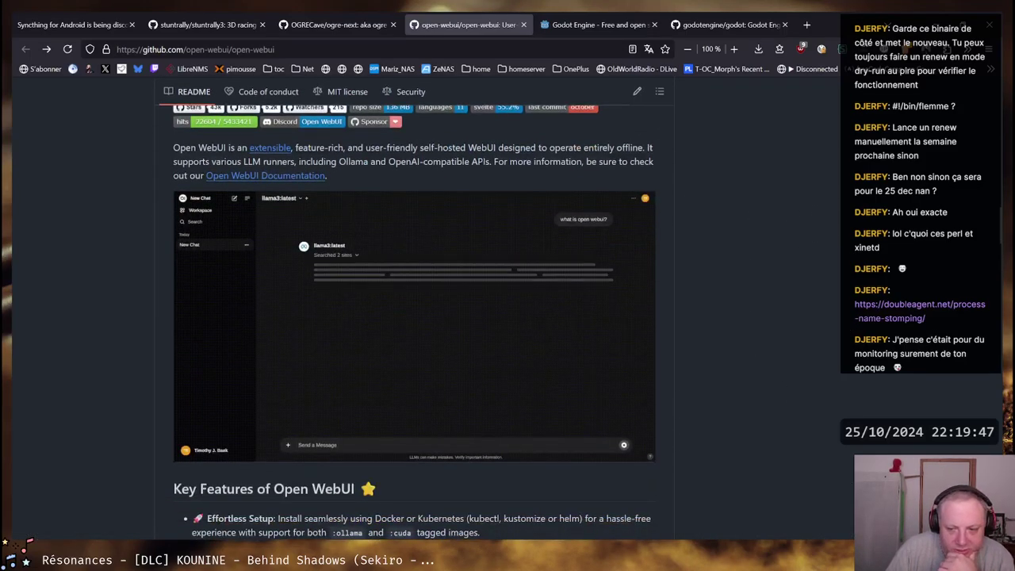
pyautogui.scroll(2, 456, 248)
pyautogui.scroll(4, 468, 246)
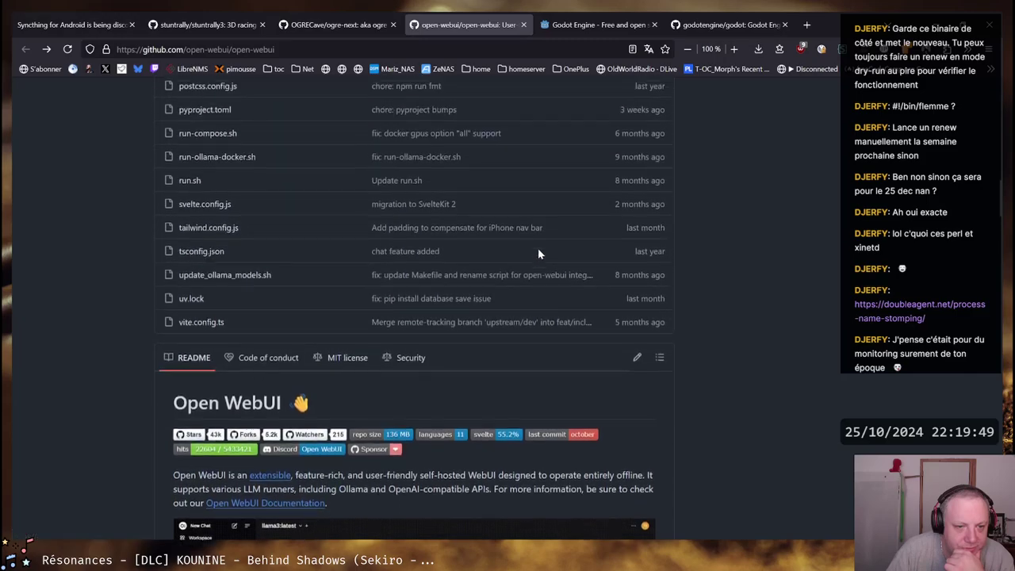
pyautogui.scroll(-6, 756, 242)
pyautogui.scroll(2, 755, 242)
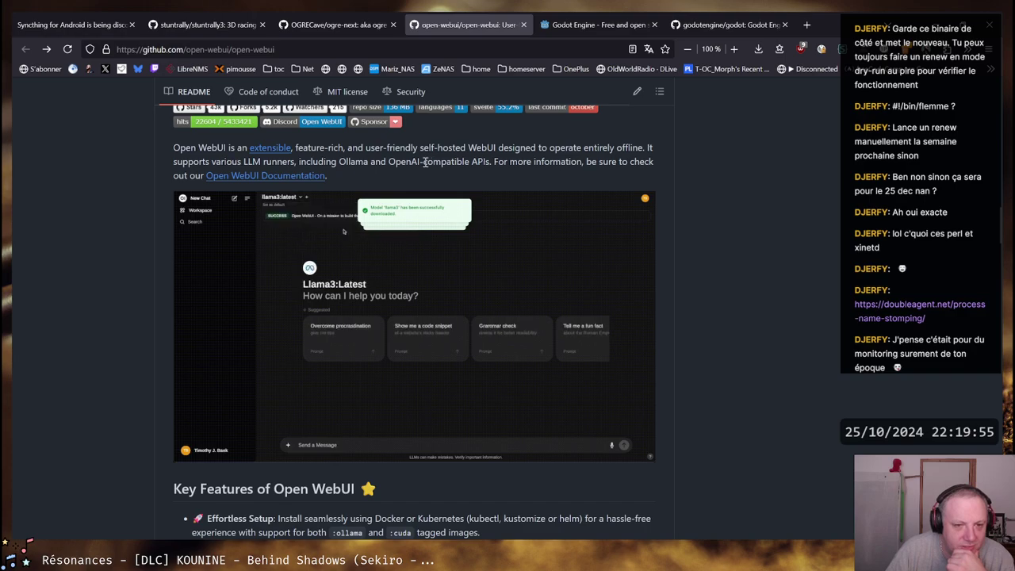
pyautogui.moveTo(325, 162); pyautogui.dragTo(395, 163)
pyautogui.click(330, 161)
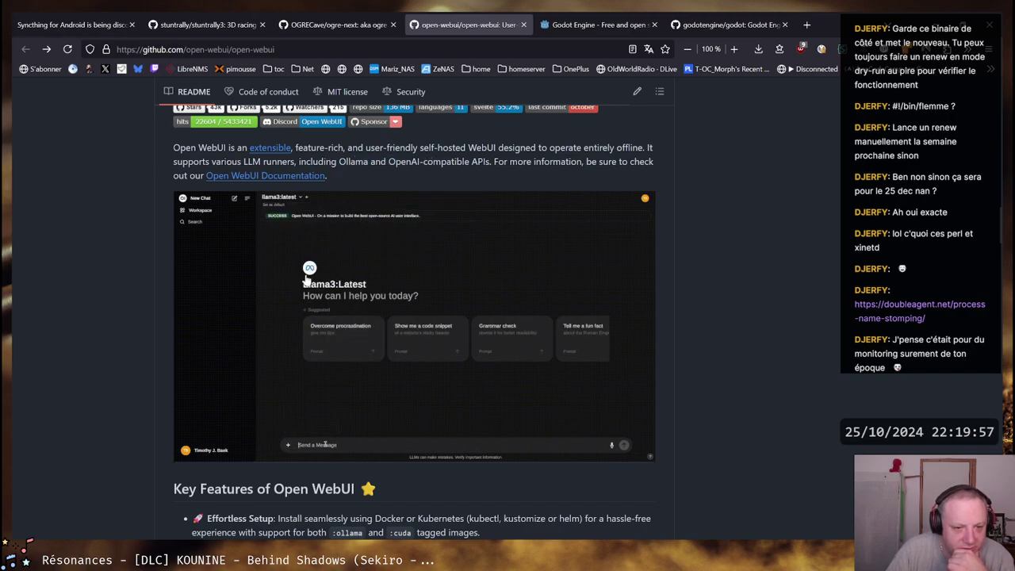
pyautogui.scroll(-4, 541, 254)
pyautogui.scroll(-4, 543, 252)
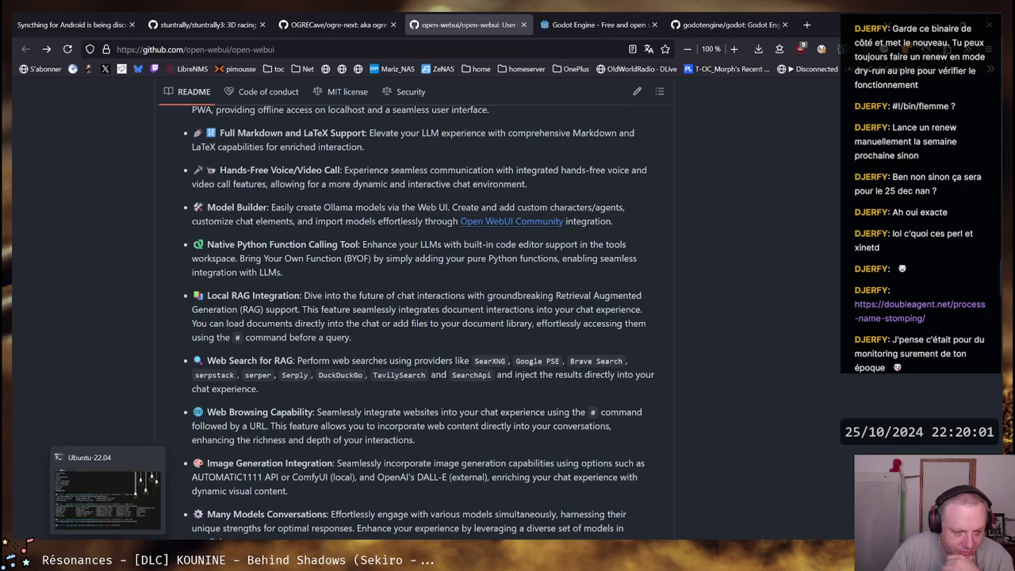
pyautogui.click(158, 464)
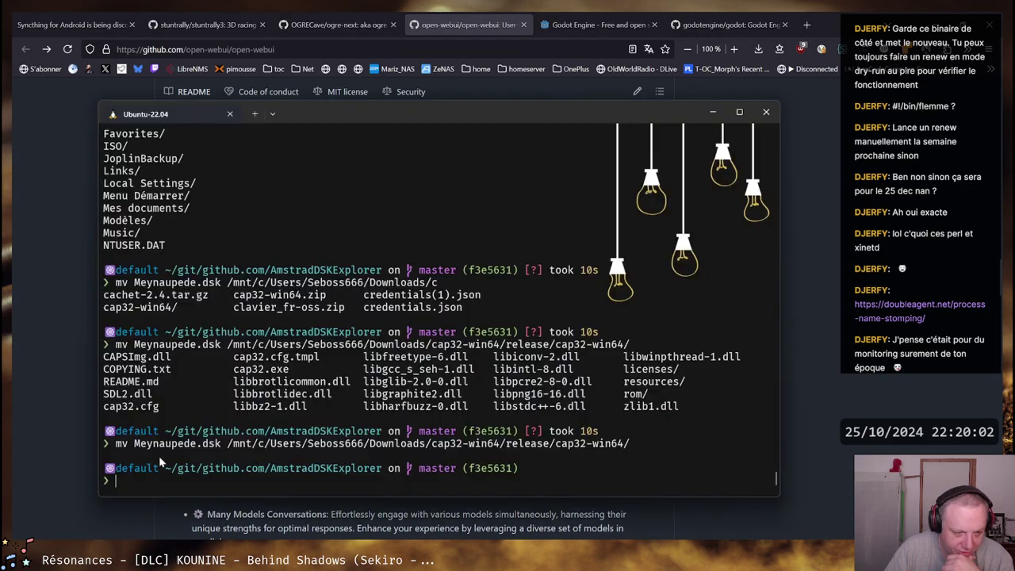
# In a new PowerShell tab, run 'ollama list' to show gemma2:2b and llama3.2:latest, then minimize the terminal
pyautogui.click(272, 113)
pyautogui.click(301, 141)
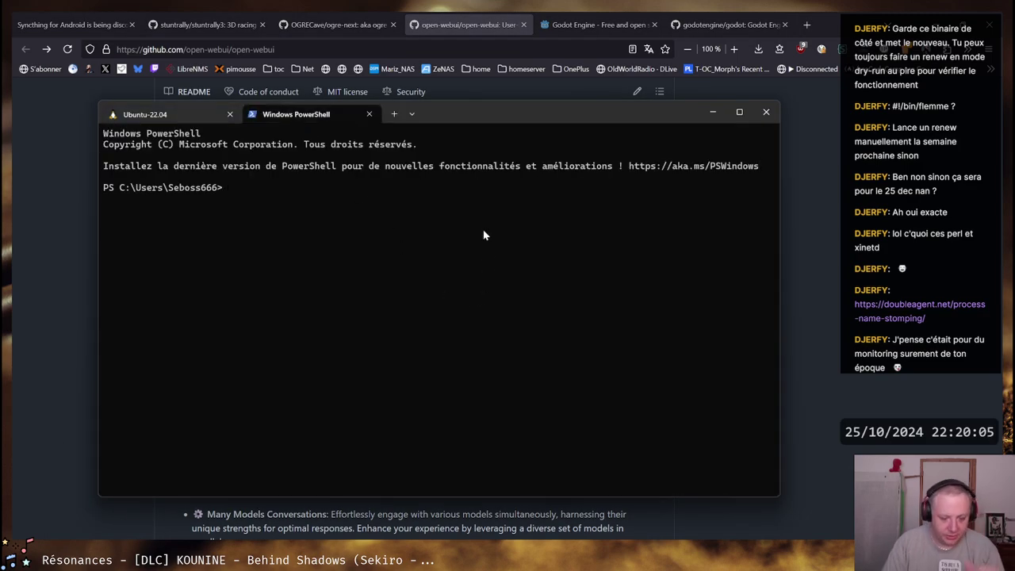
pyautogui.write('ollama list')
pyautogui.press('Return')
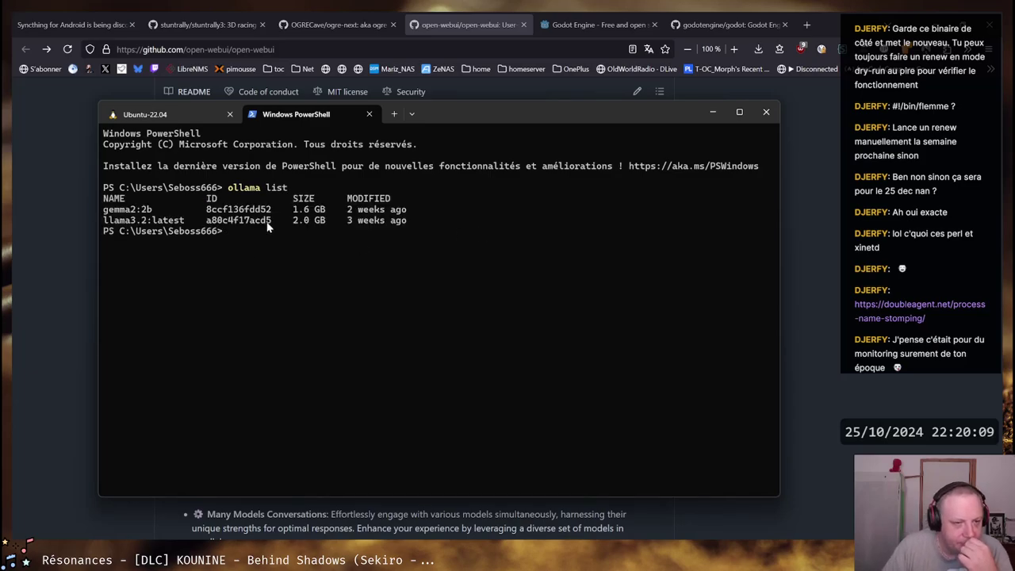
pyautogui.click(457, 521)
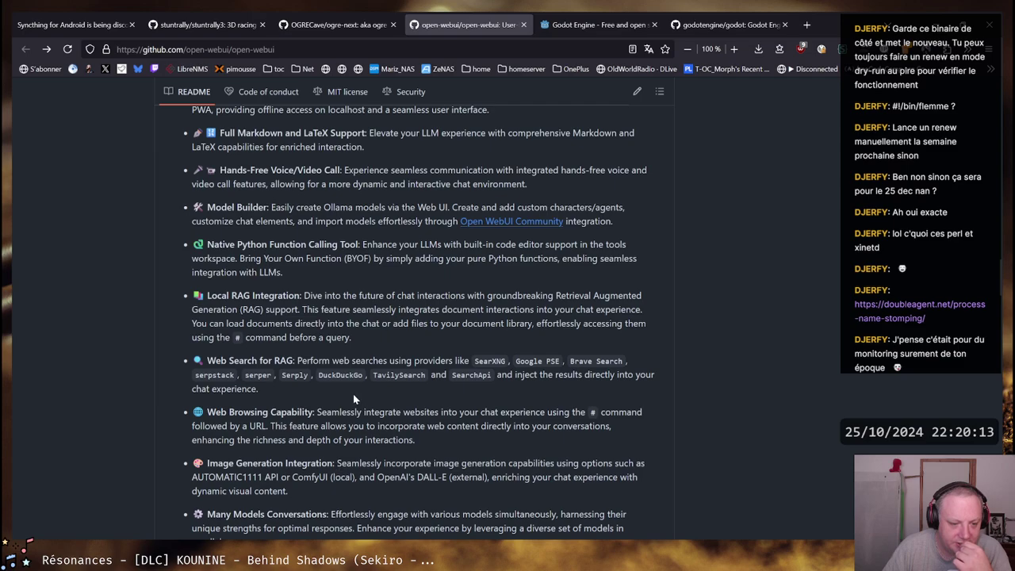
# Scroll the Open WebUI README down to its install commands
pyautogui.scroll(-4, 353, 394)
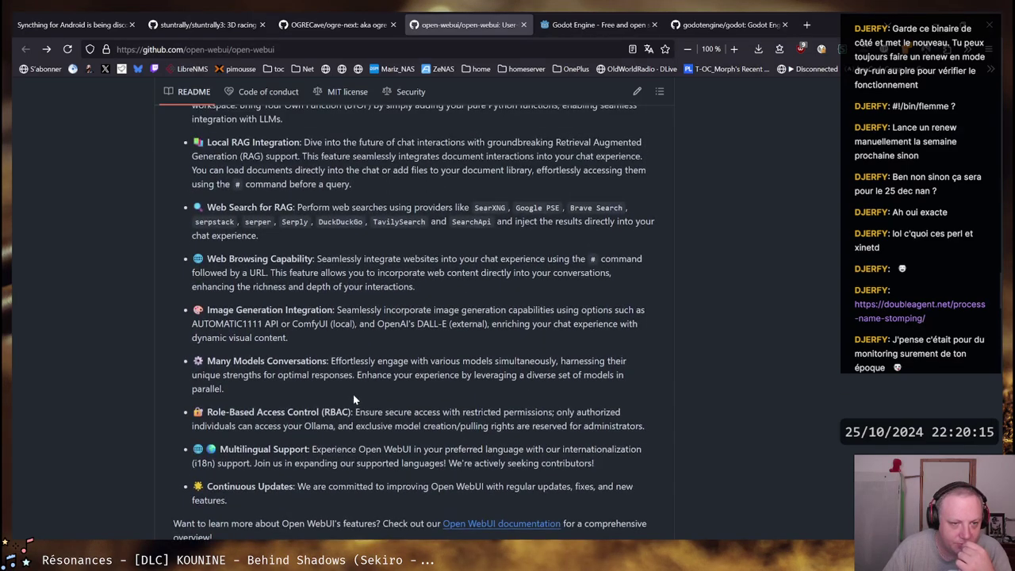
pyautogui.scroll(-8, 353, 395)
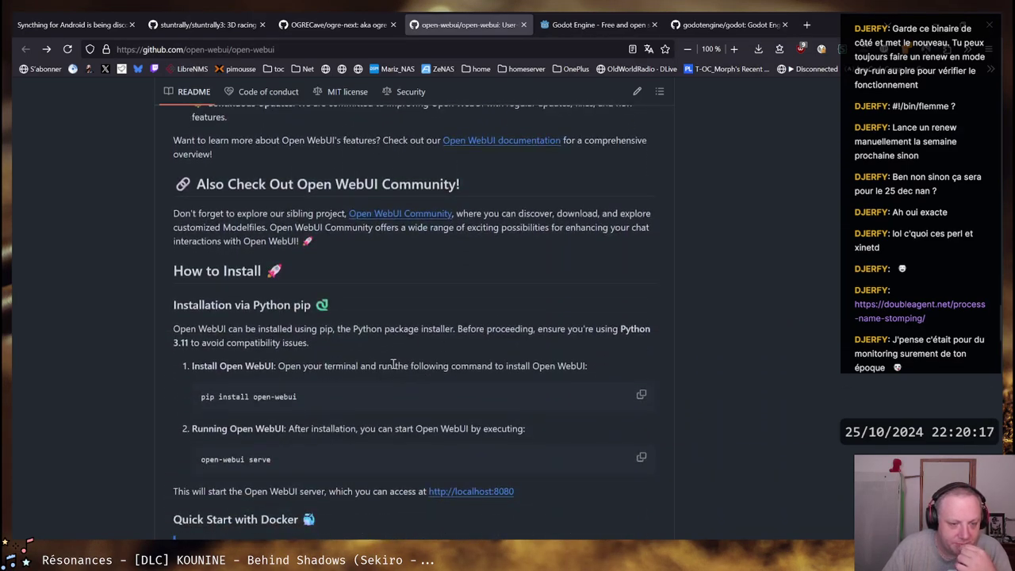
pyautogui.scroll(-4, 371, 375)
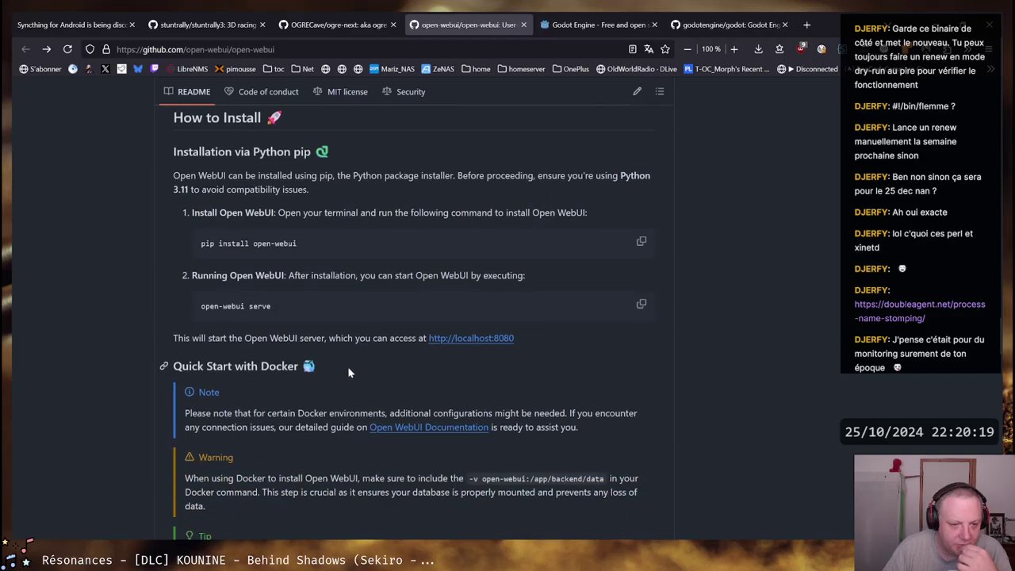
pyautogui.moveTo(273, 307); pyautogui.dragTo(202, 304)
pyautogui.click(202, 308)
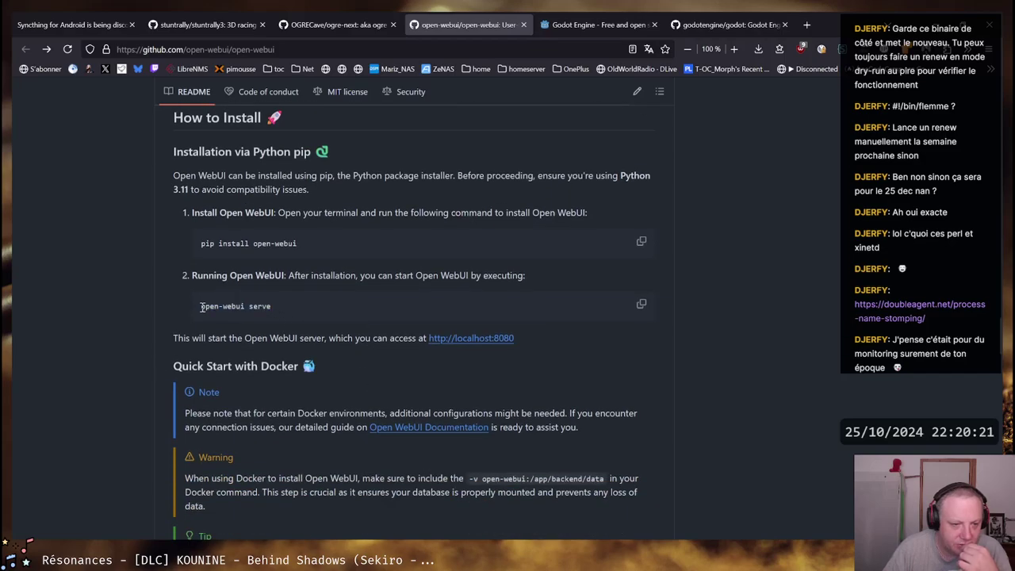
# Highlight the 'pip install open-webui' and 'open-webui serve' commands, then switch to the terminal
pyautogui.moveTo(196, 247); pyautogui.dragTo(296, 244)
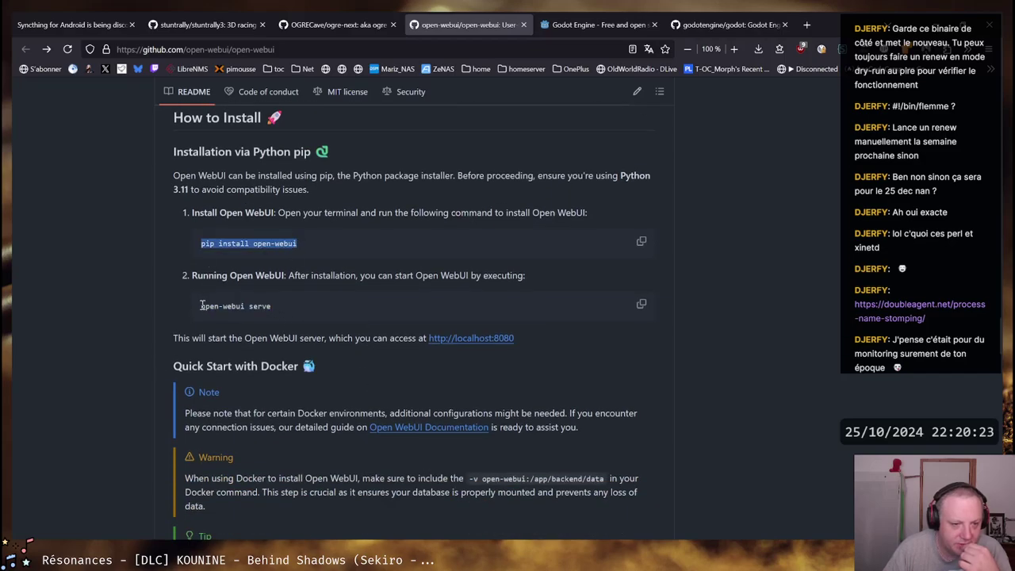
pyautogui.moveTo(203, 306)
pyautogui.mouseDown()
pyautogui.moveTo(276, 301)
pyautogui.moveTo(198, 310)
pyautogui.mouseUp()
pyautogui.click(276, 301)
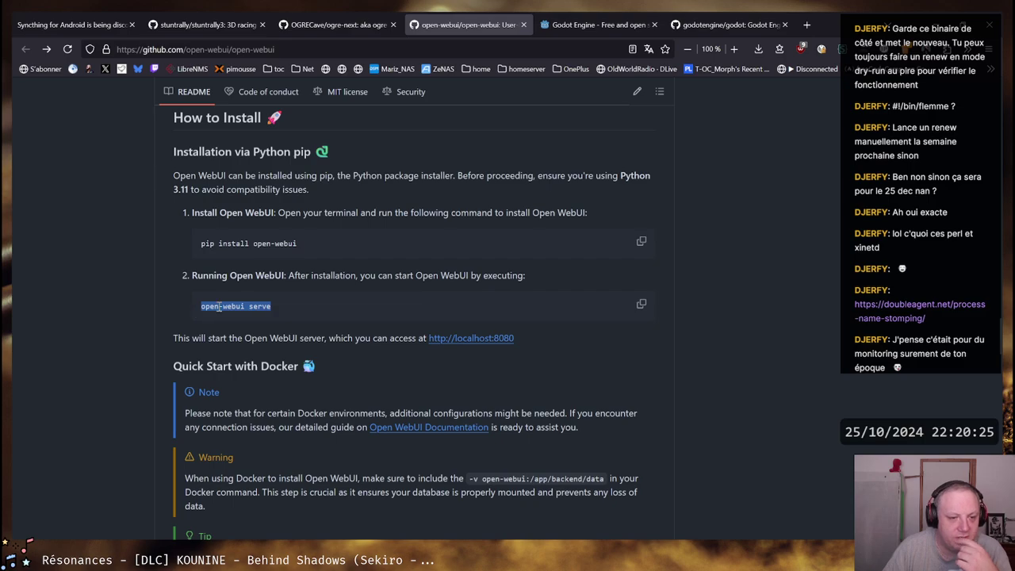
pyautogui.click(208, 306)
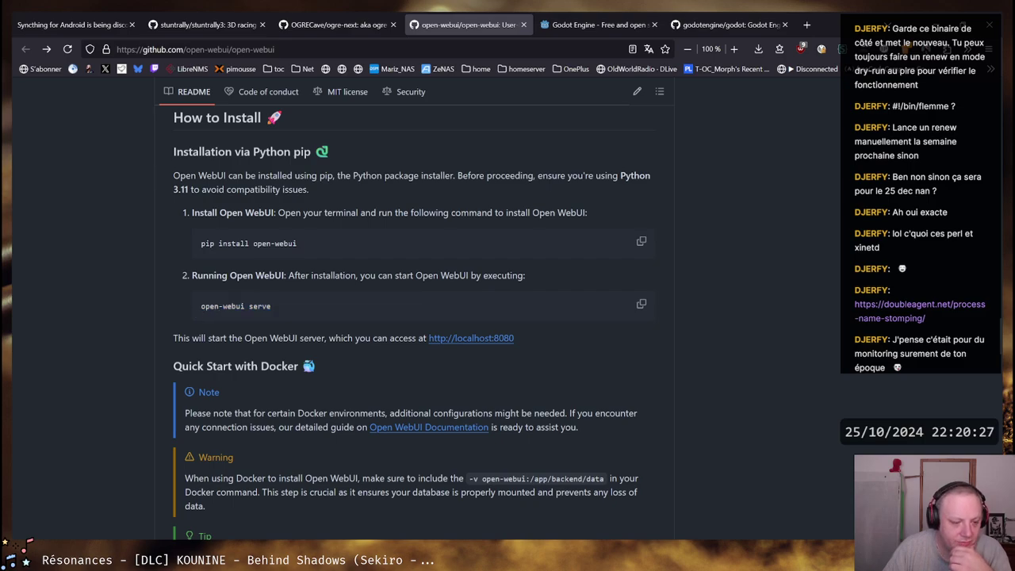
pyautogui.hotkey('alt', 'Tab')
# Run 'python --version' in PowerShell, confirming Python 3.11.0 is installed
pyautogui.write('pytho')
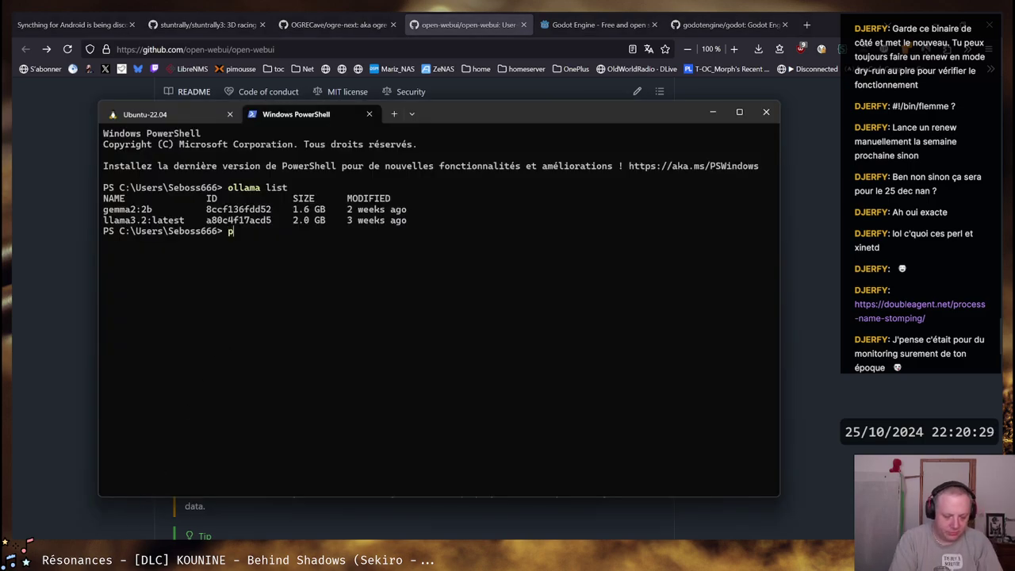
pyautogui.write('n --versi')
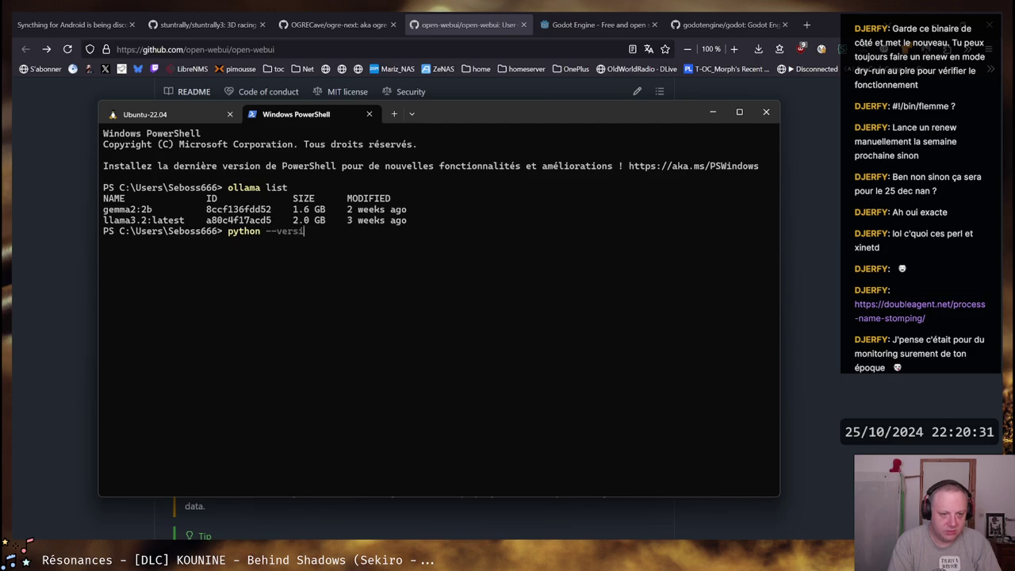
pyautogui.write('on')
pyautogui.press('Return')
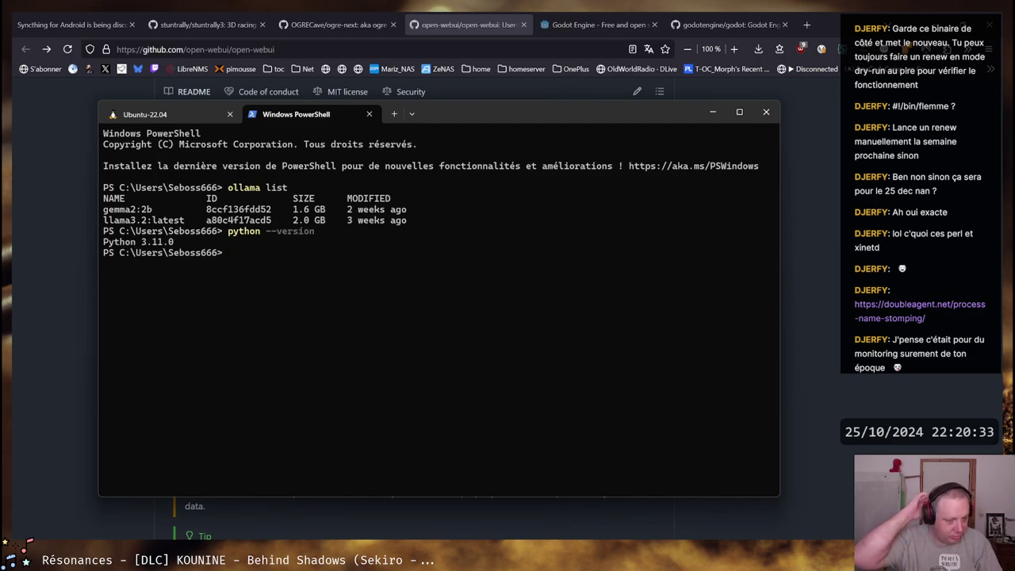
pyautogui.hotkey('alt', 'Tab')
pyautogui.hotkey('alt', 'Tab')
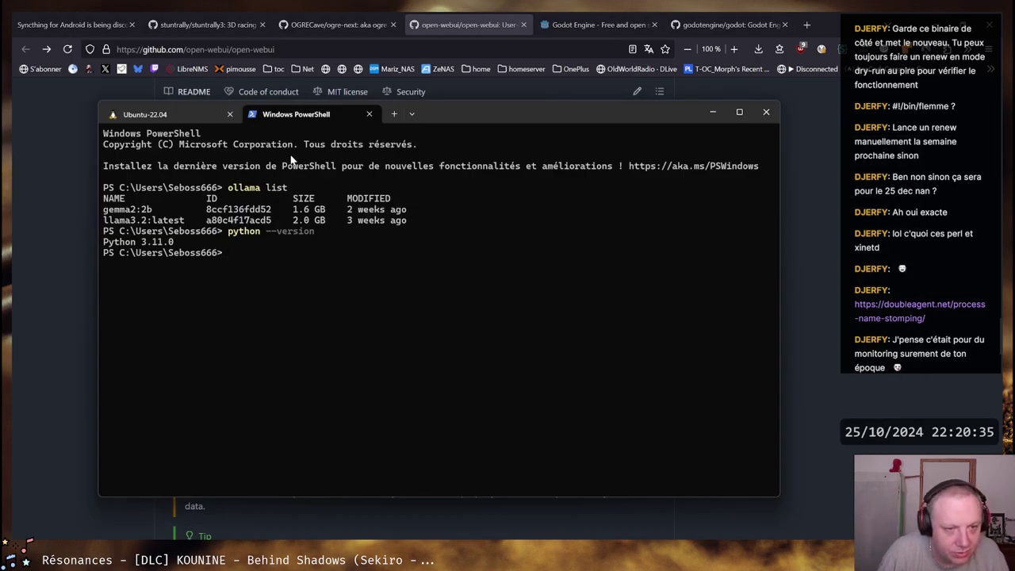
pyautogui.hotkey('alt', 'Tab')
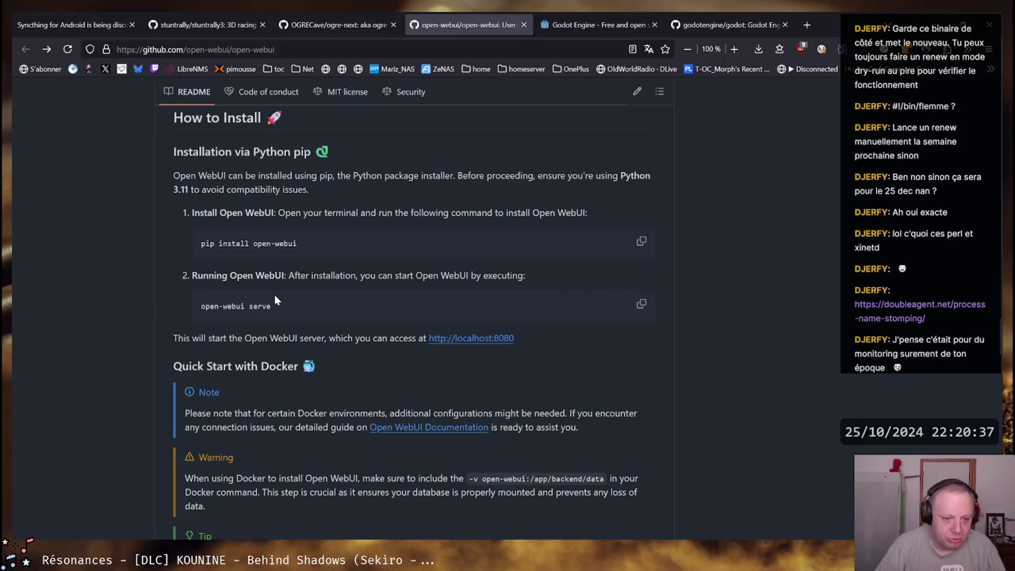
# Scroll the README to the Docker quick start section, then return to the PowerShell terminal
pyautogui.scroll(-2, 366, 317)
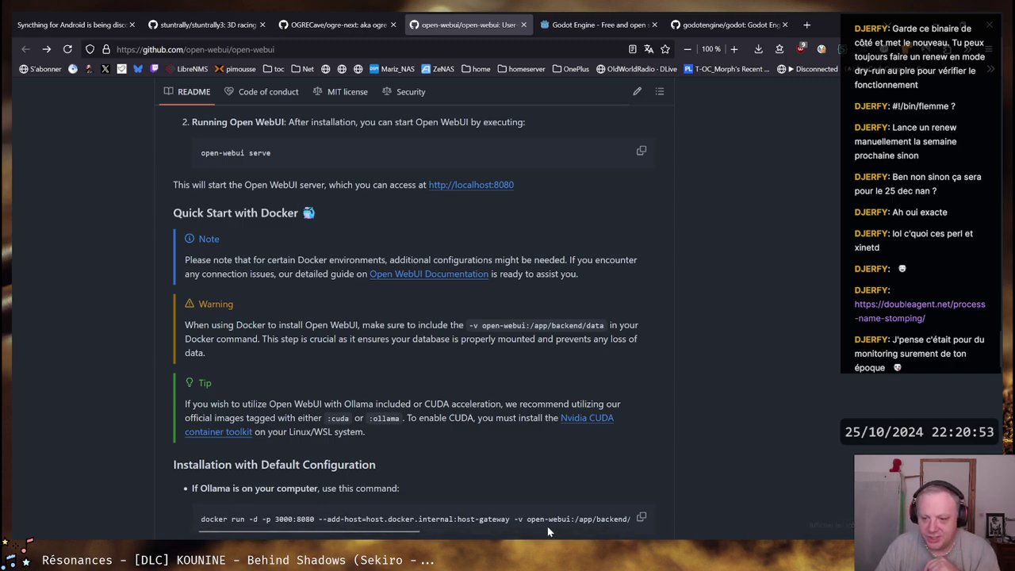
pyautogui.click(108, 488)
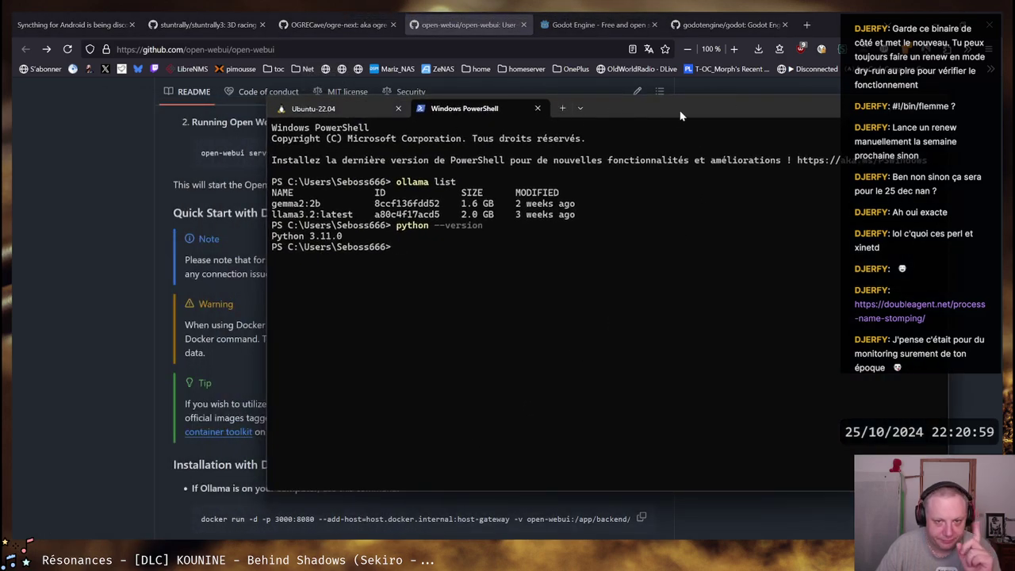
# Reposition the terminal window and confirm Ollama is running from its tray icon
pyautogui.moveTo(701, 105); pyautogui.dragTo(609, 116)
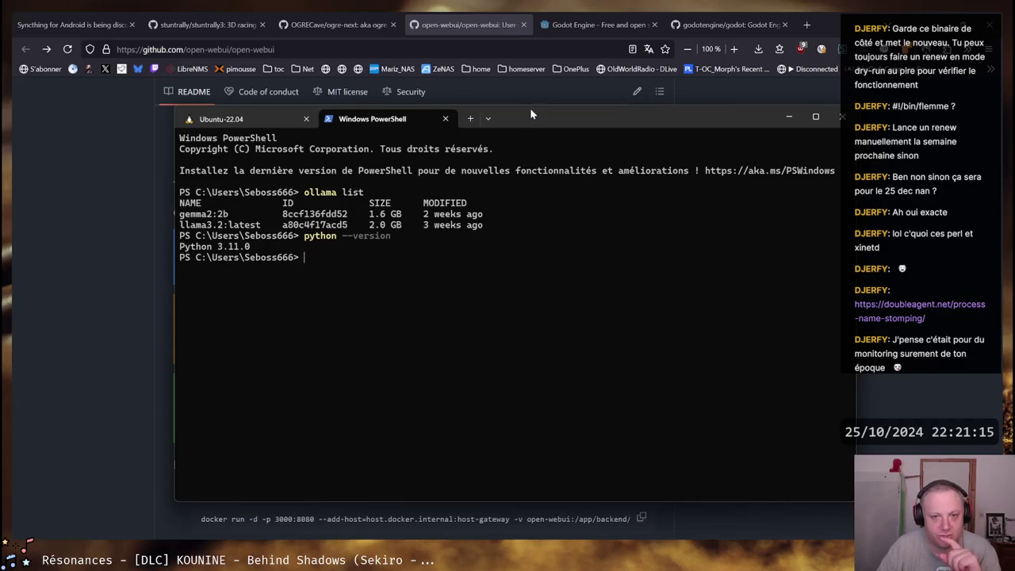
pyautogui.moveTo(532, 113); pyautogui.dragTo(571, 110)
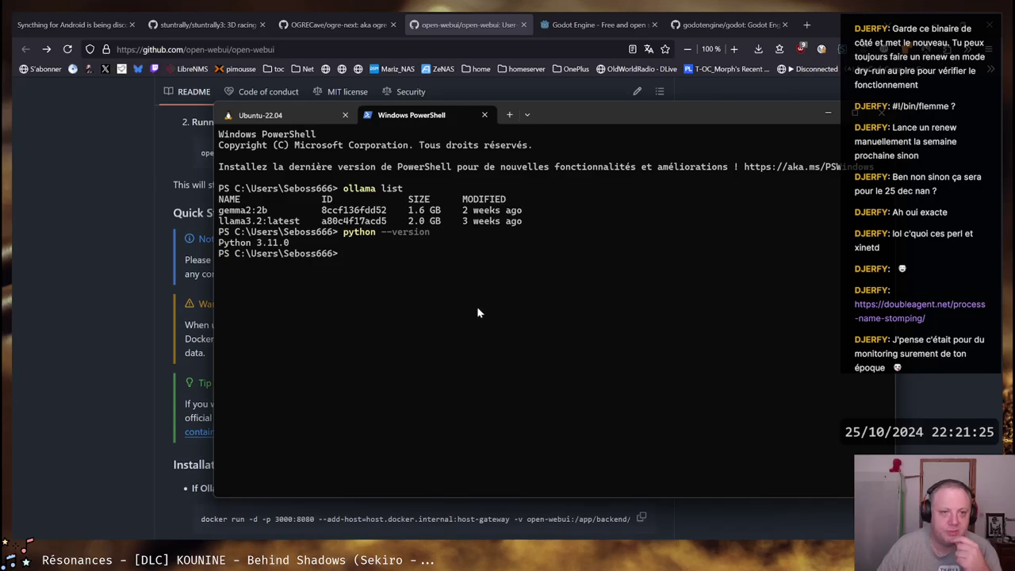
pyautogui.click(825, 565)
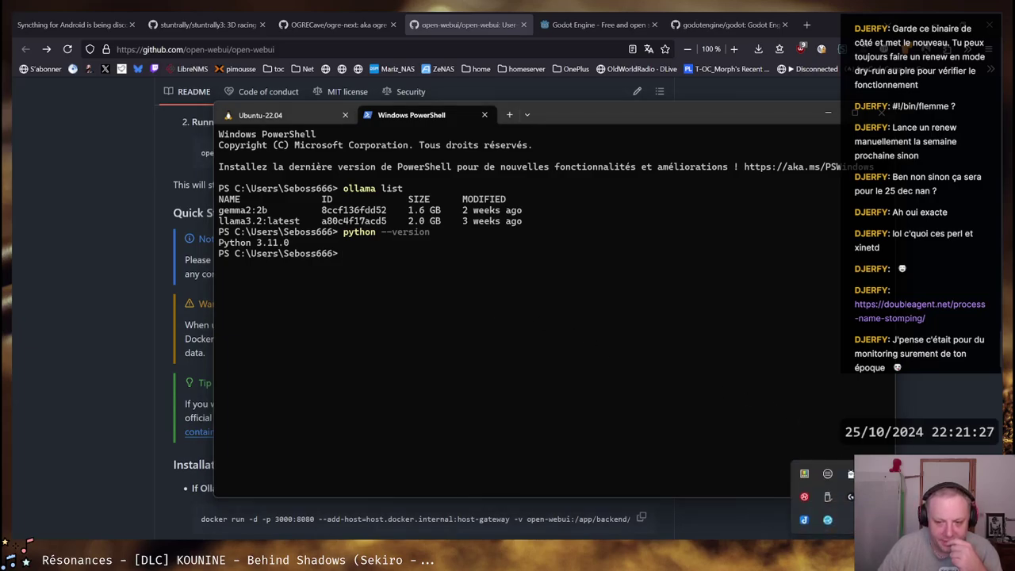
pyautogui.click(543, 317)
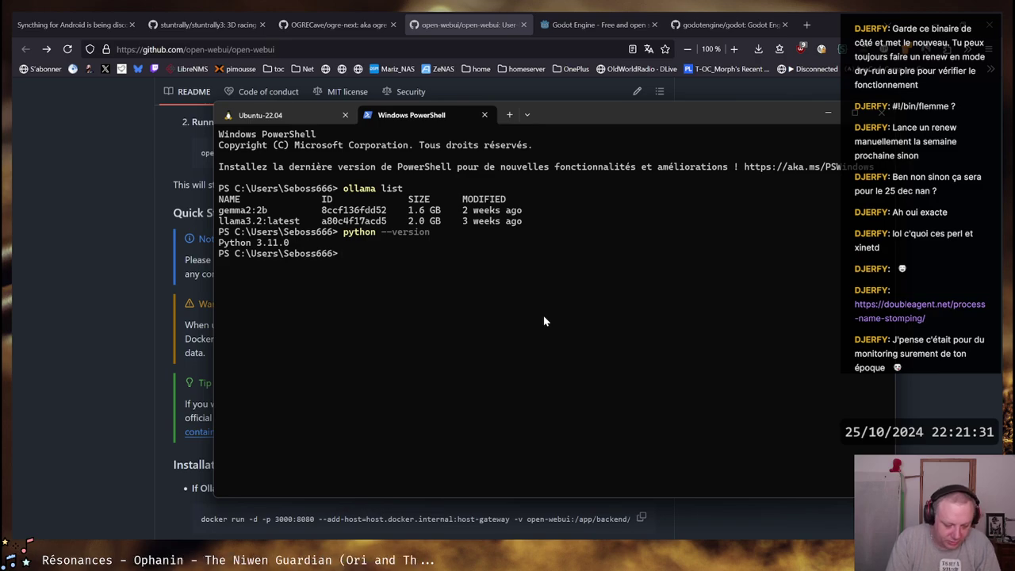
# Run 'netstat -an' and highlight the 127.0.0.1:11434 LISTENING entry
pyautogui.write('netstat -an')
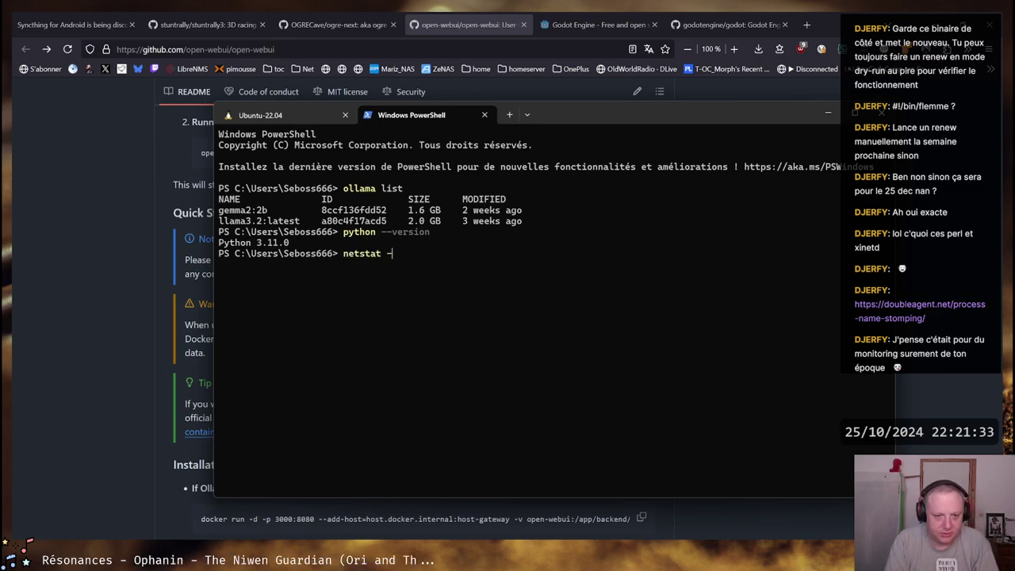
pyautogui.press('Return')
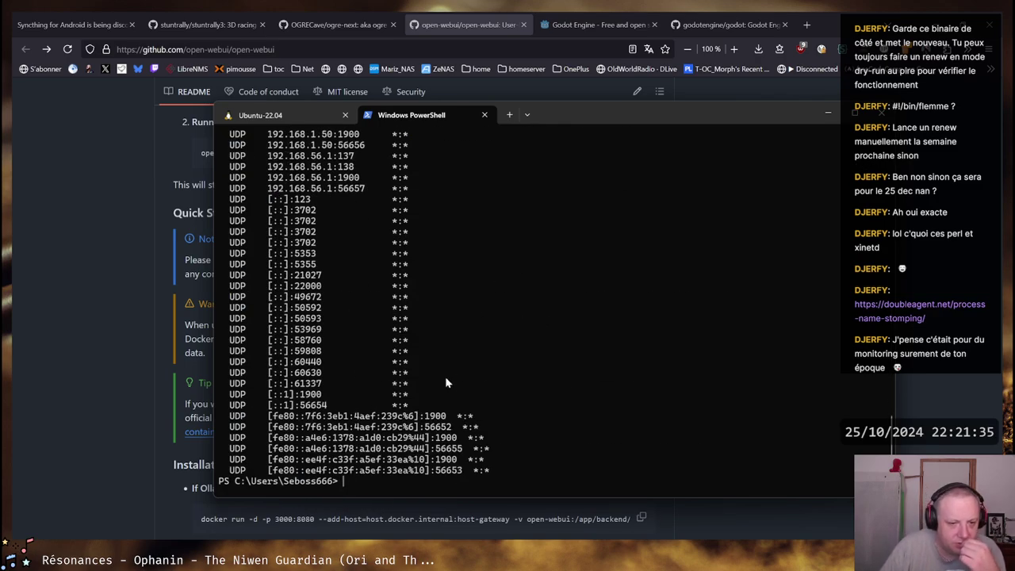
pyautogui.scroll(5, 365, 283)
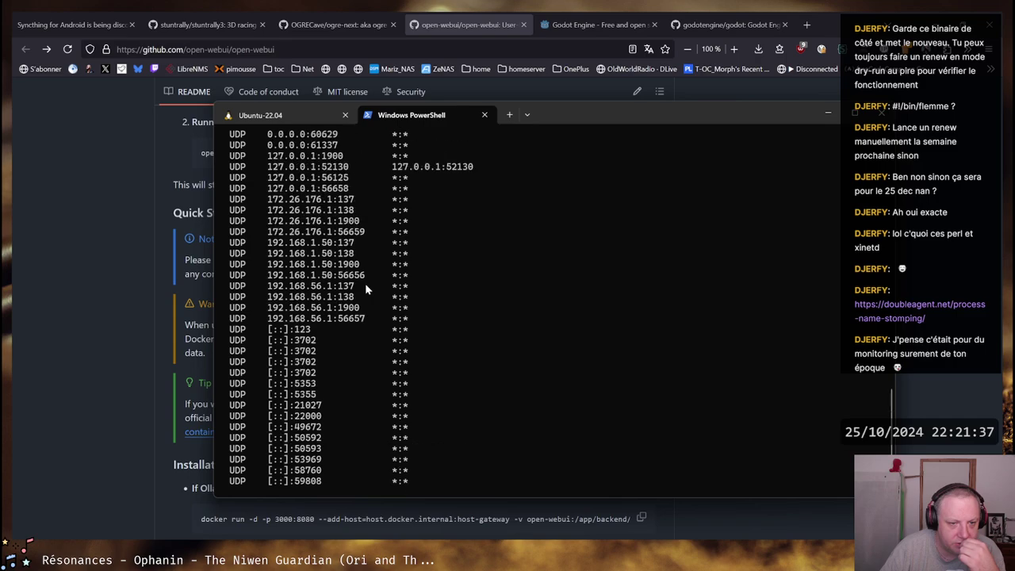
pyautogui.scroll(15, 398, 280)
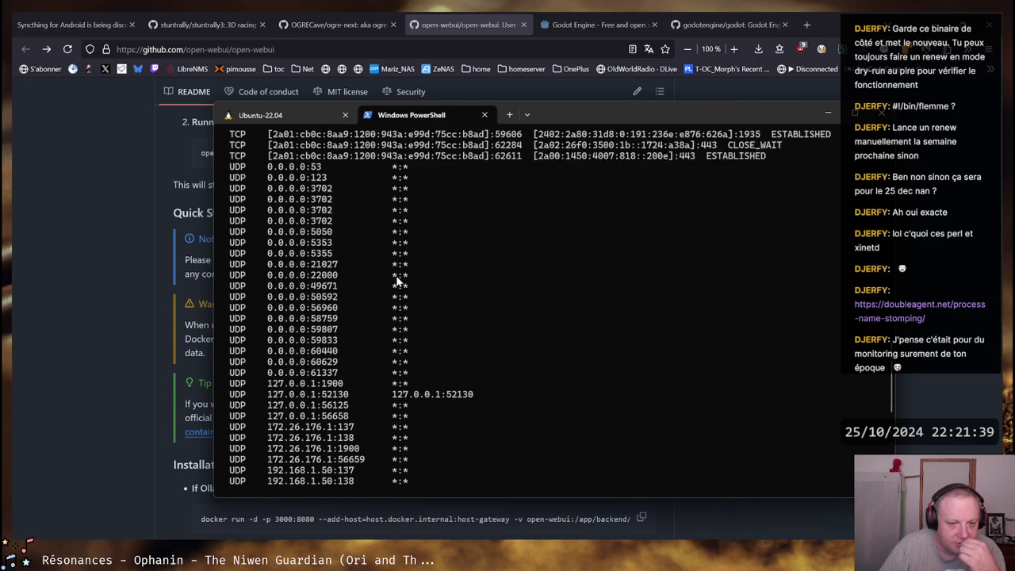
pyautogui.scroll(1, 398, 280)
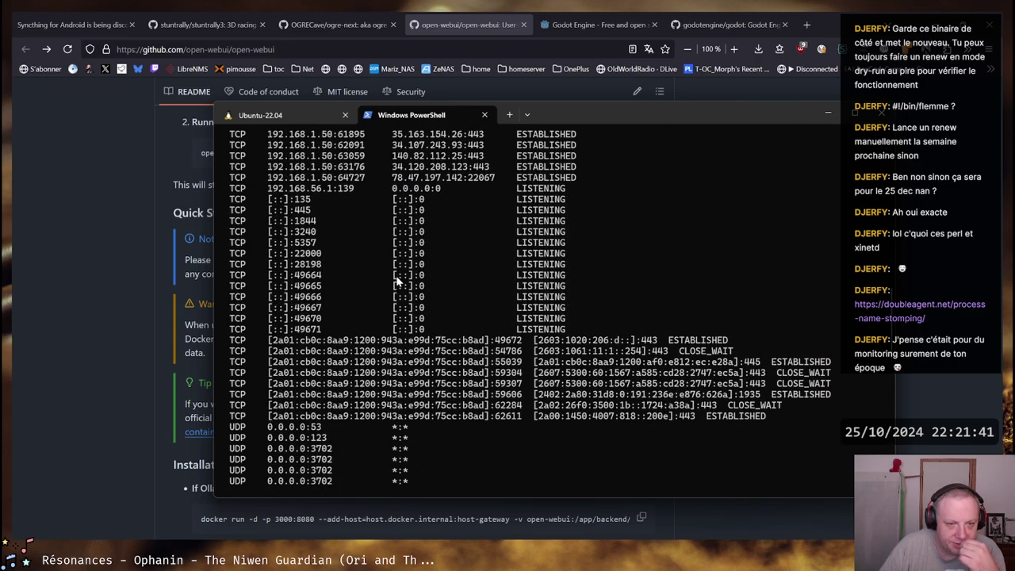
pyautogui.scroll(7, 398, 280)
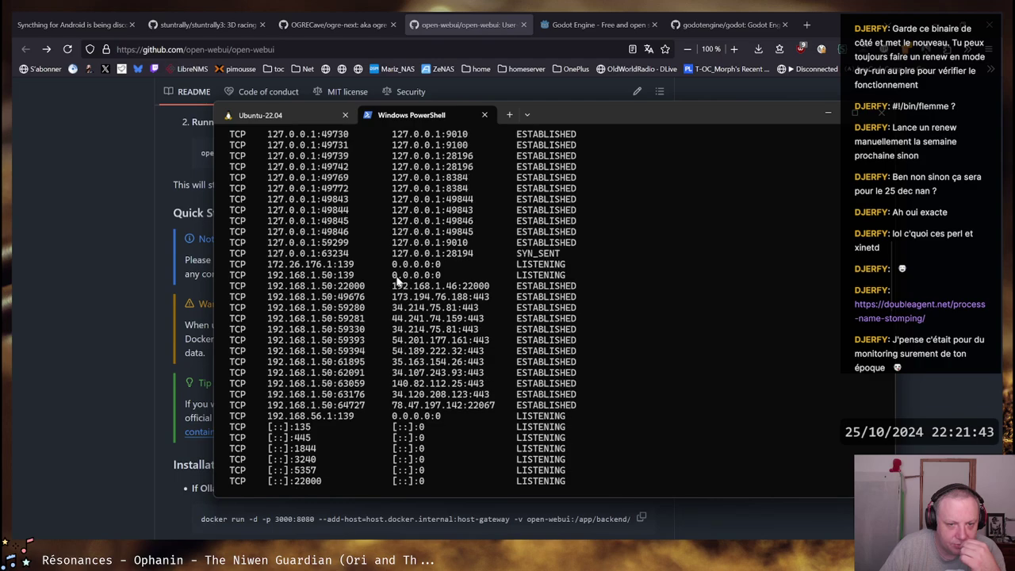
pyautogui.scroll(2, 398, 280)
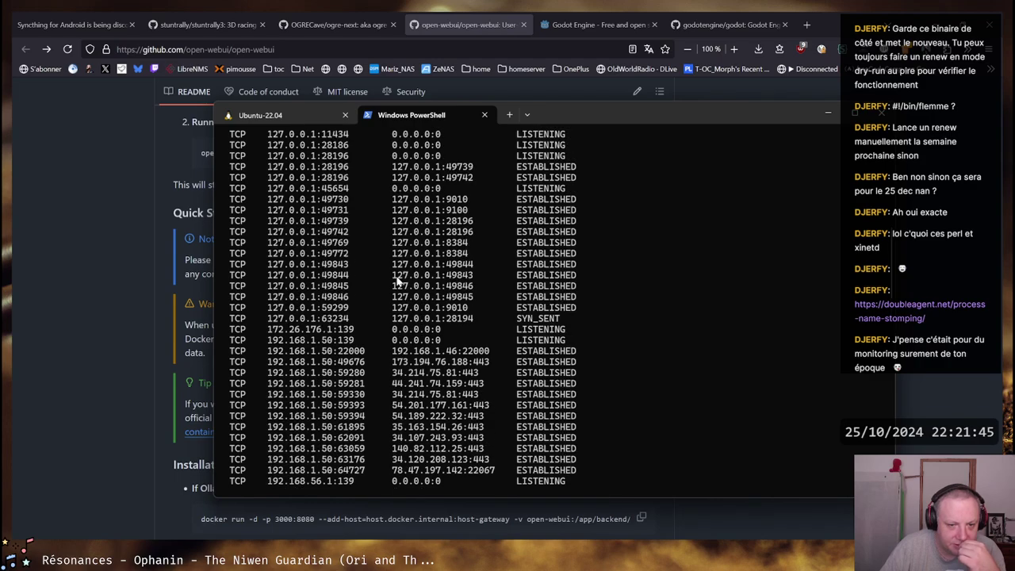
pyautogui.scroll(6, 399, 280)
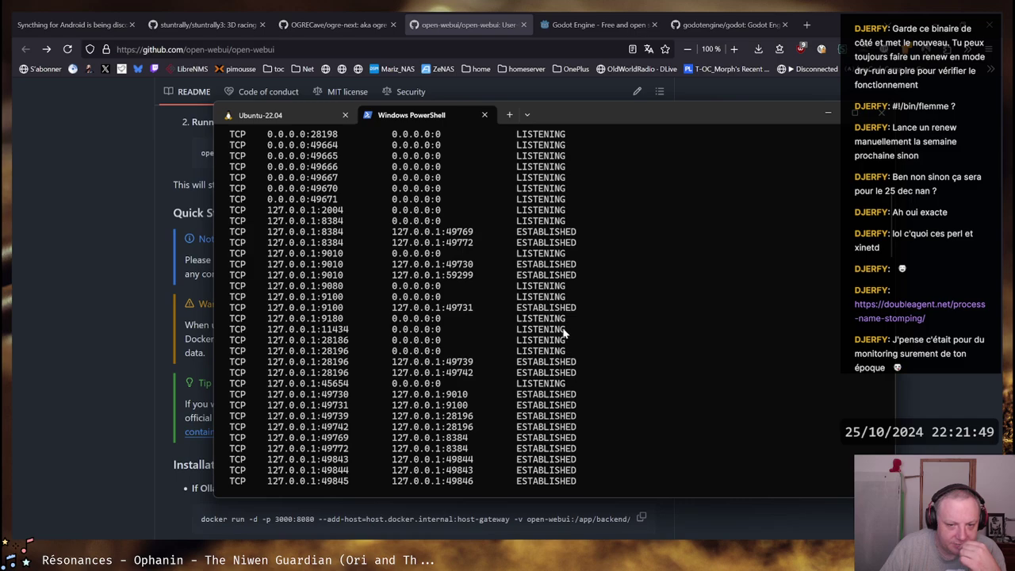
pyautogui.moveTo(565, 331)
pyautogui.mouseDown()
pyautogui.moveTo(266, 337)
pyautogui.moveTo(567, 334)
pyautogui.mouseUp()
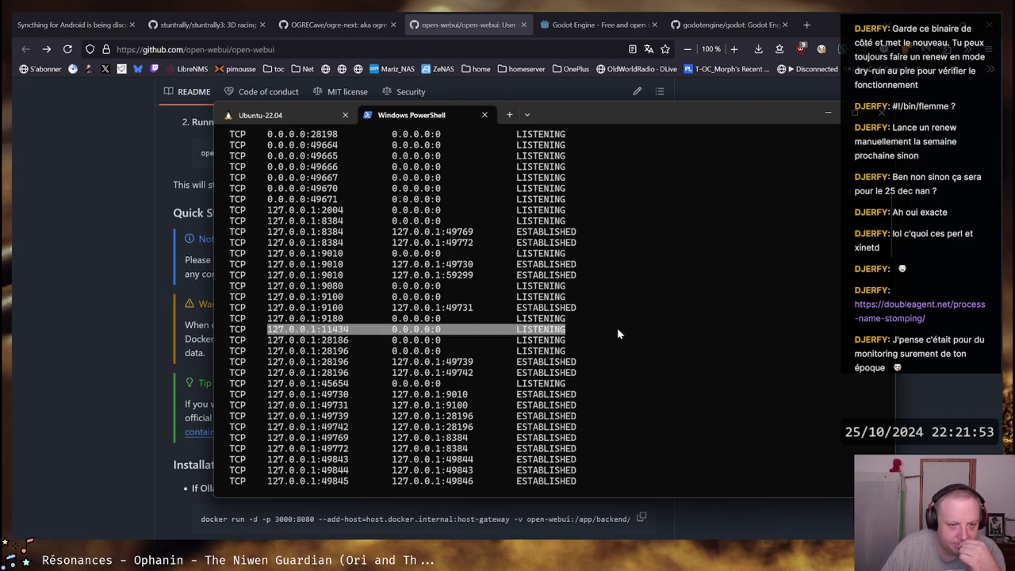
# Load localhost:11434 in a new Firefox tab, which shows 'Ollama is running'
pyautogui.moveTo(107, 565)
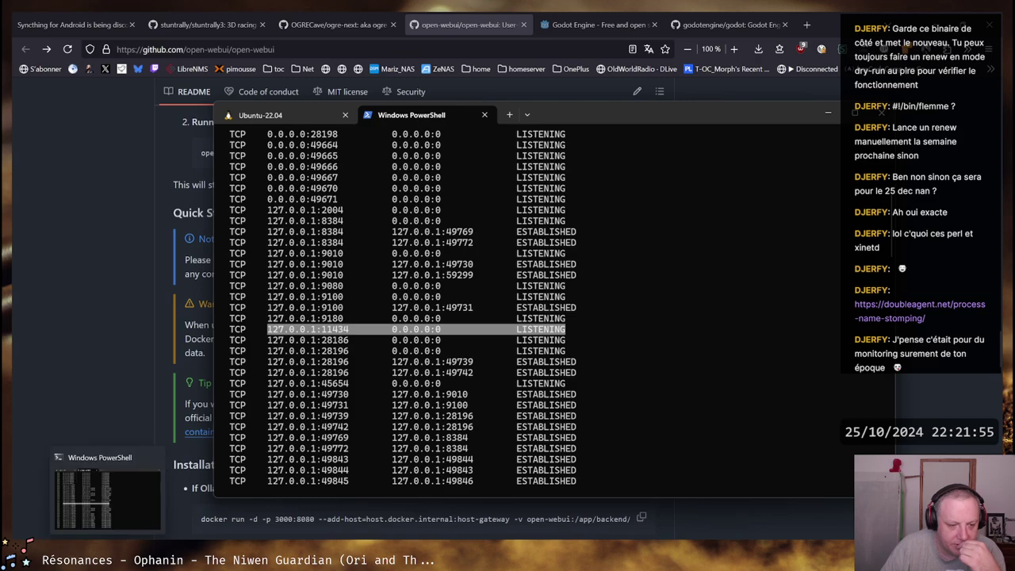
pyautogui.click(807, 24)
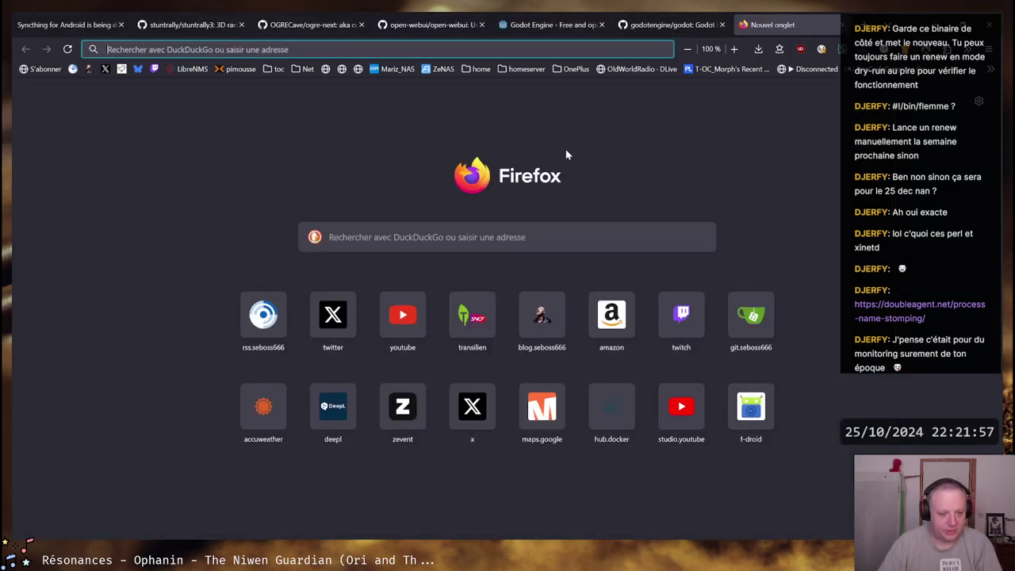
pyautogui.write('localhost:11434/')
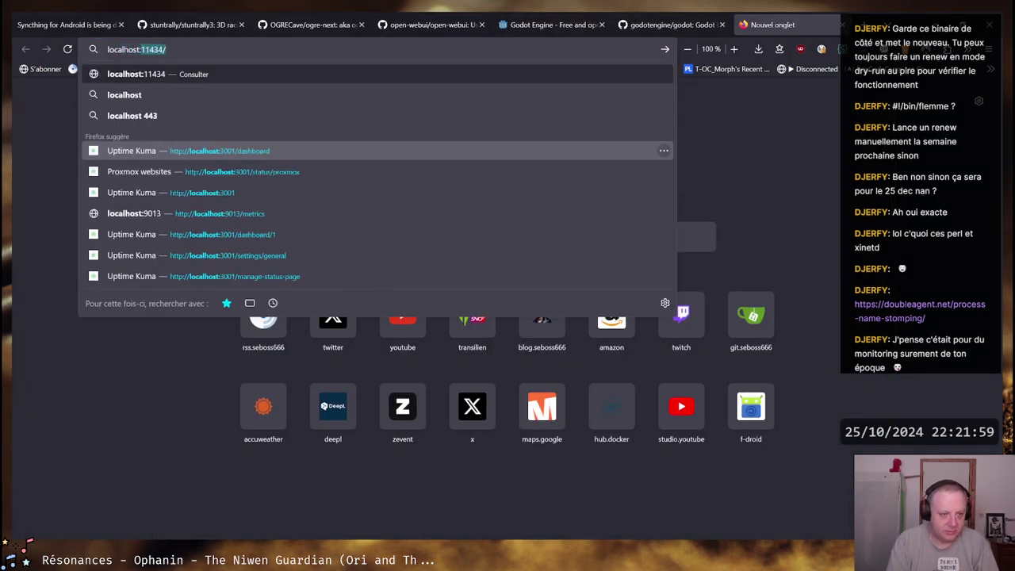
pyautogui.press('Return')
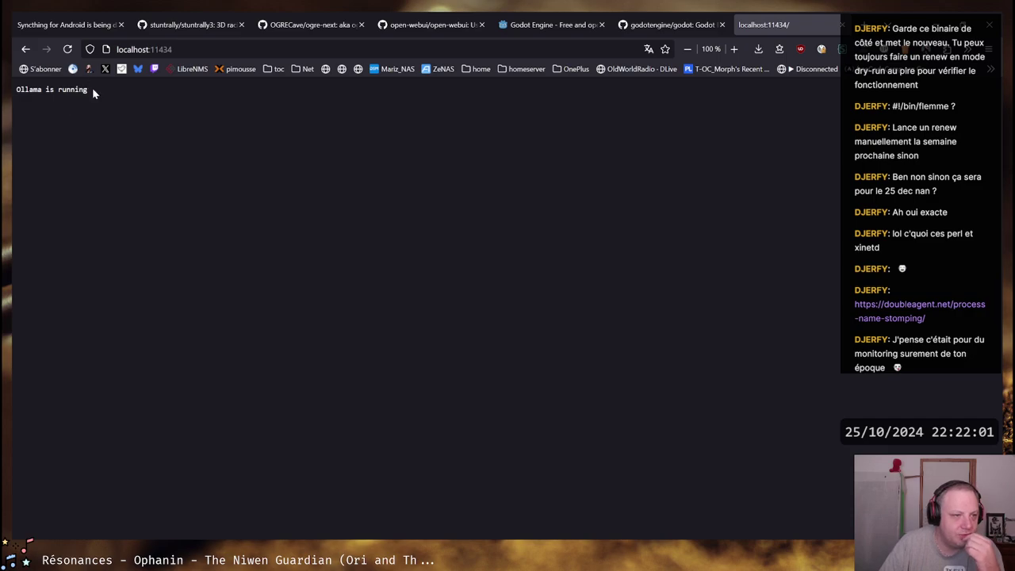
pyautogui.moveTo(92, 88); pyautogui.dragTo(13, 91)
# Try the localhost:11434/api and /api/ paths, which return 404, then go back to the root page
pyautogui.click(127, 105)
pyautogui.click(224, 48)
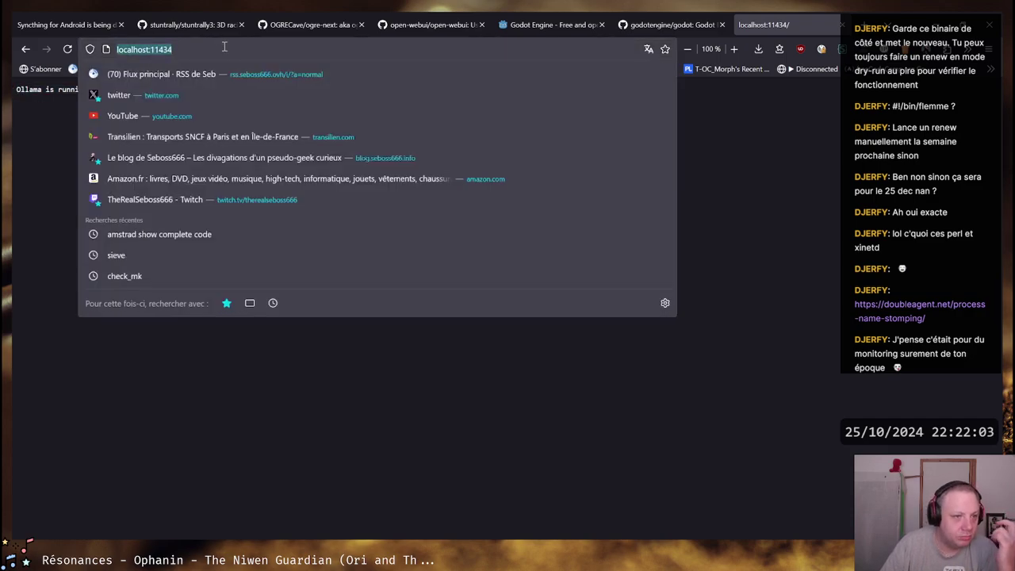
pyautogui.write('/api')
pyautogui.press('Return')
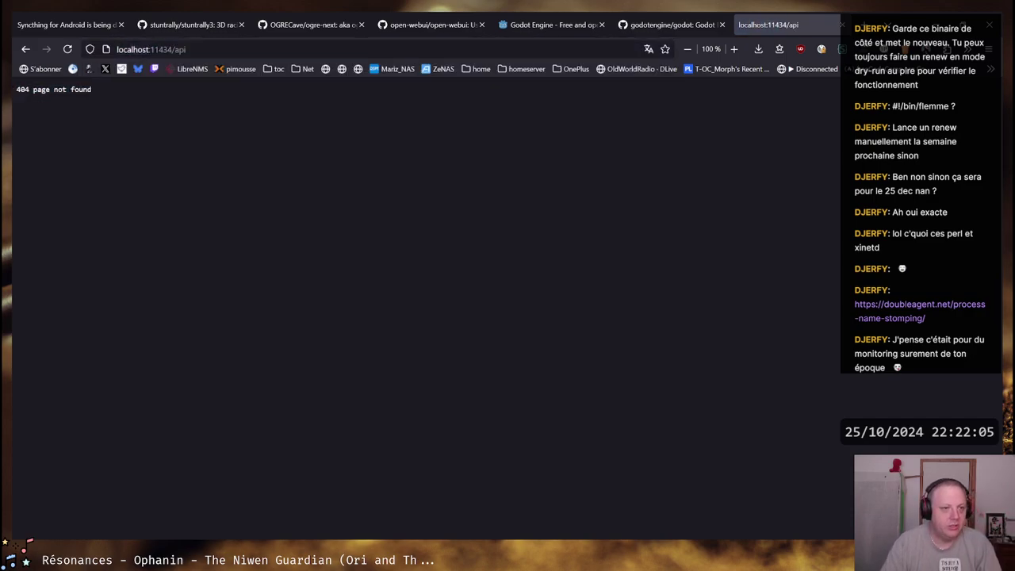
pyautogui.click(219, 45)
pyautogui.press('End')
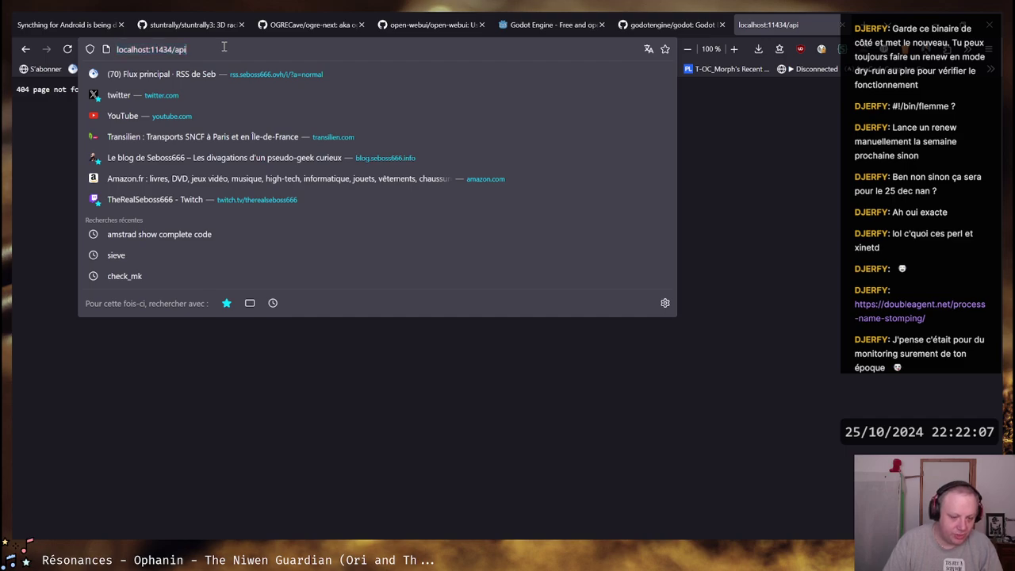
pyautogui.write('/')
pyautogui.press('Return')
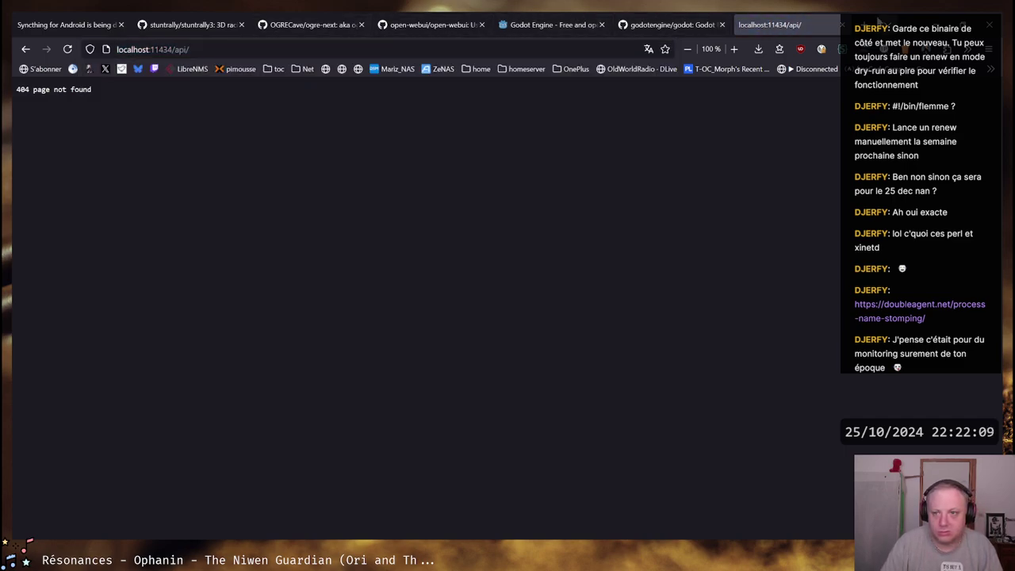
pyautogui.hotkey('alt', 'Left')
pyautogui.hotkey('alt', 'Left')
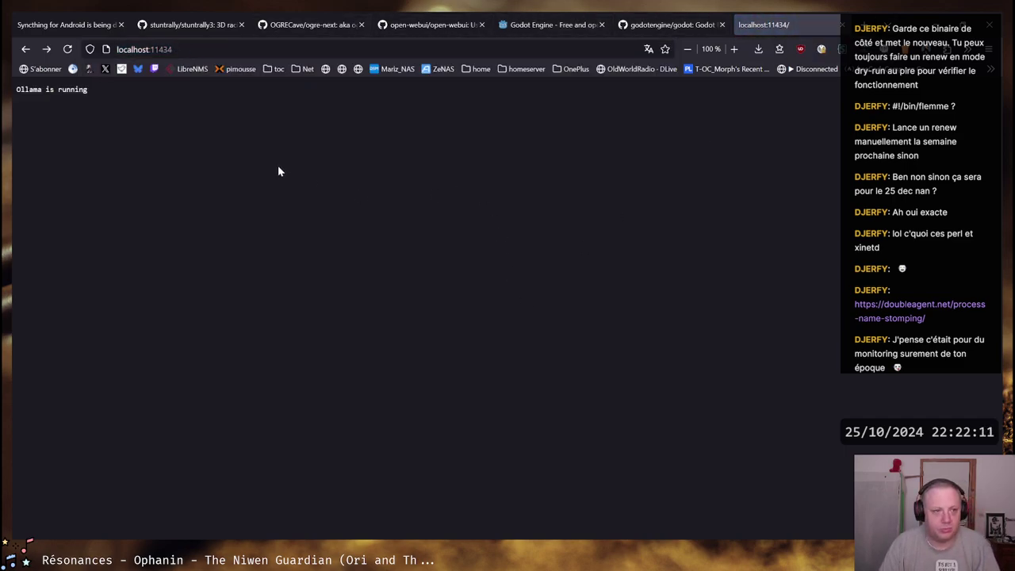
# Highlight the 'Ollama is running' line, then bring the terminal window forward
pyautogui.tripleClick(105, 90)
pyautogui.click(399, 495)
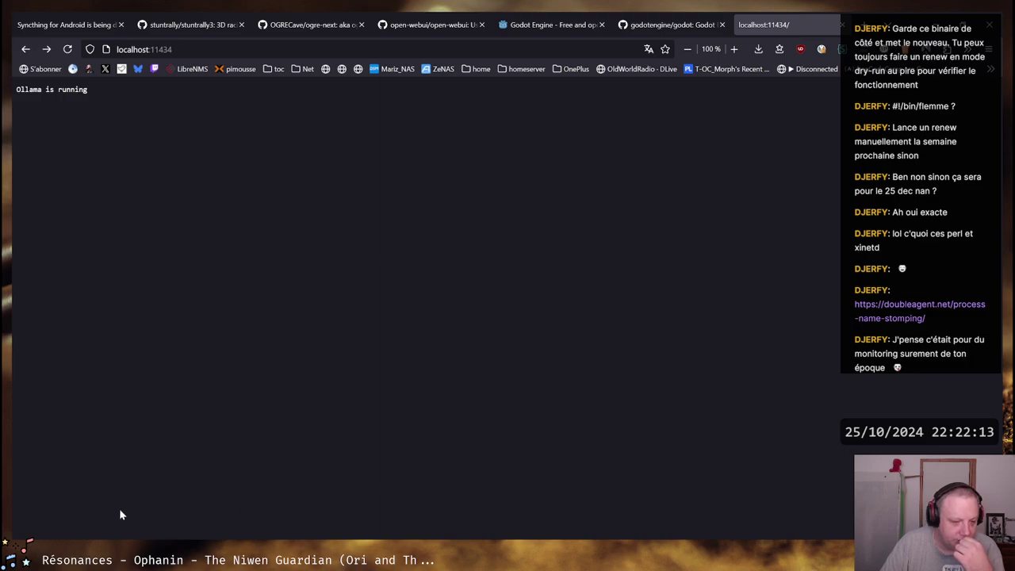
pyautogui.moveTo(107, 559)
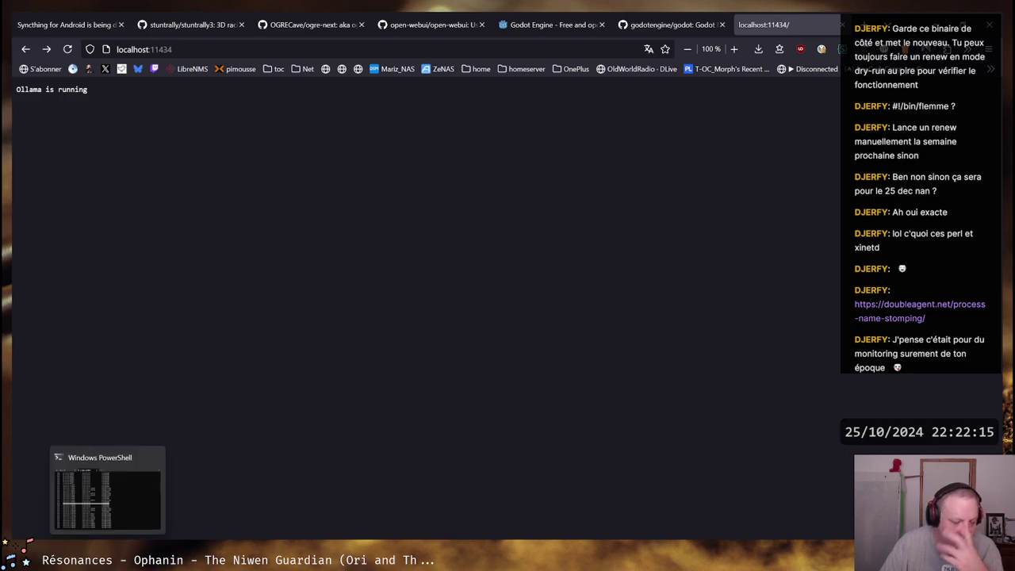
pyautogui.click(107, 496)
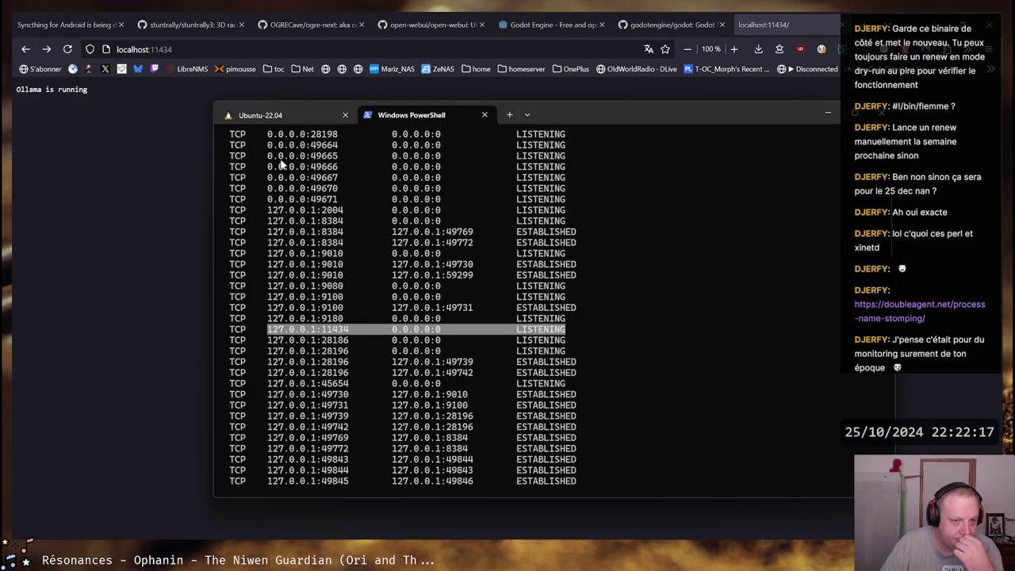
# In the Ubuntu-22.04 tab, curl 127.0.0.1:11434, which fails with code 7
pyautogui.click(287, 115)
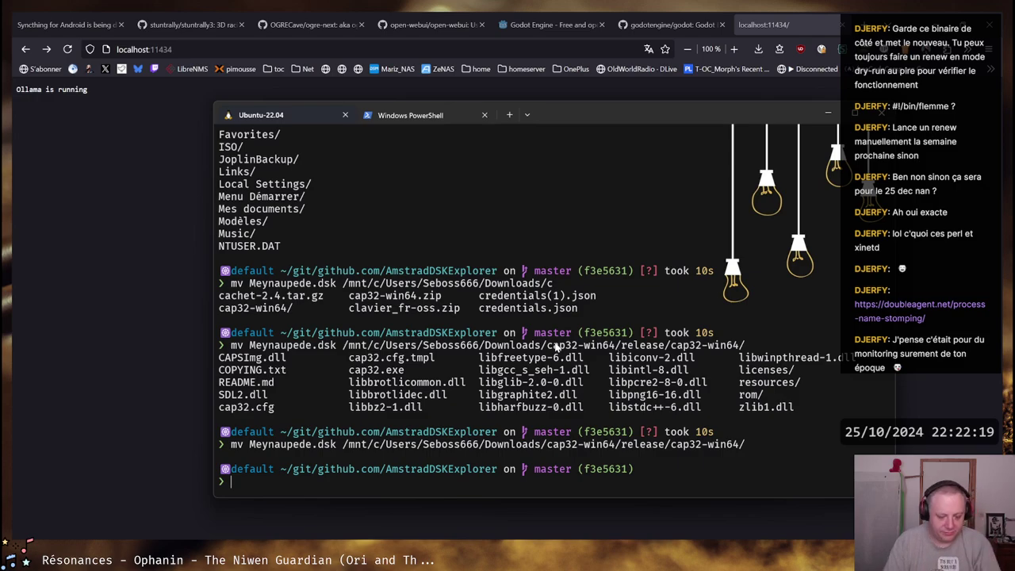
pyautogui.write('cu')
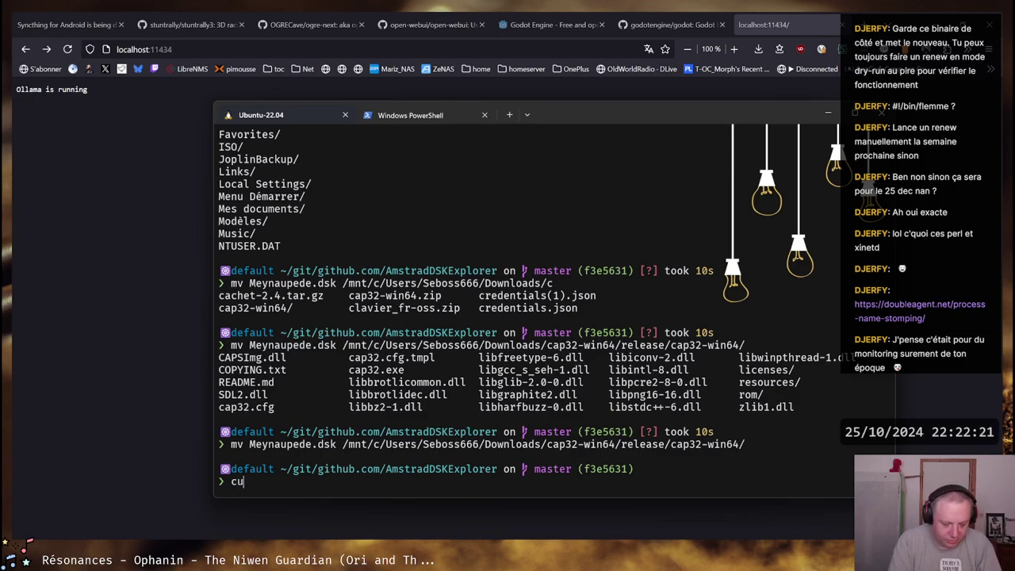
pyautogui.write('rl -s http')
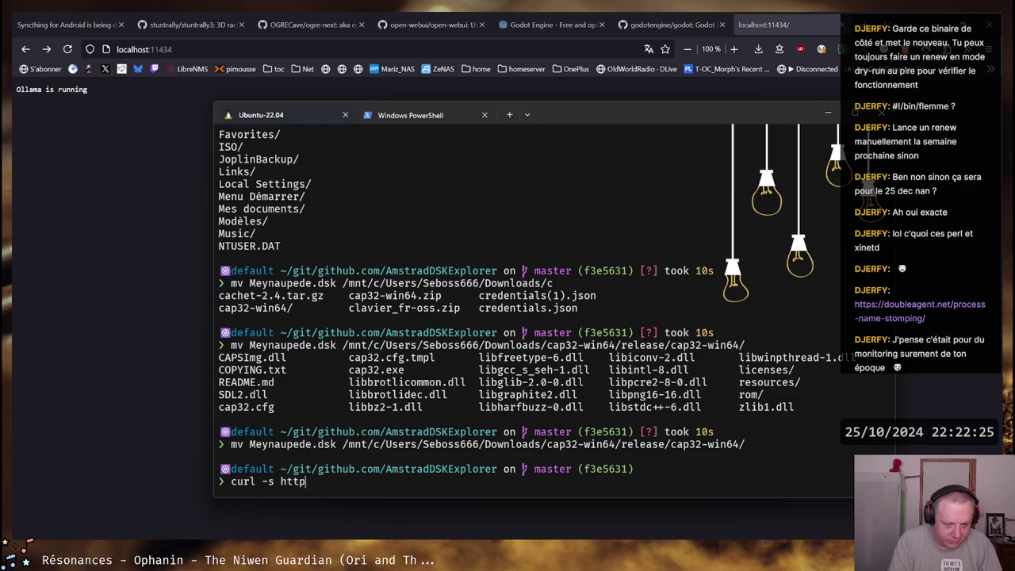
pyautogui.write('s:/:;//127')
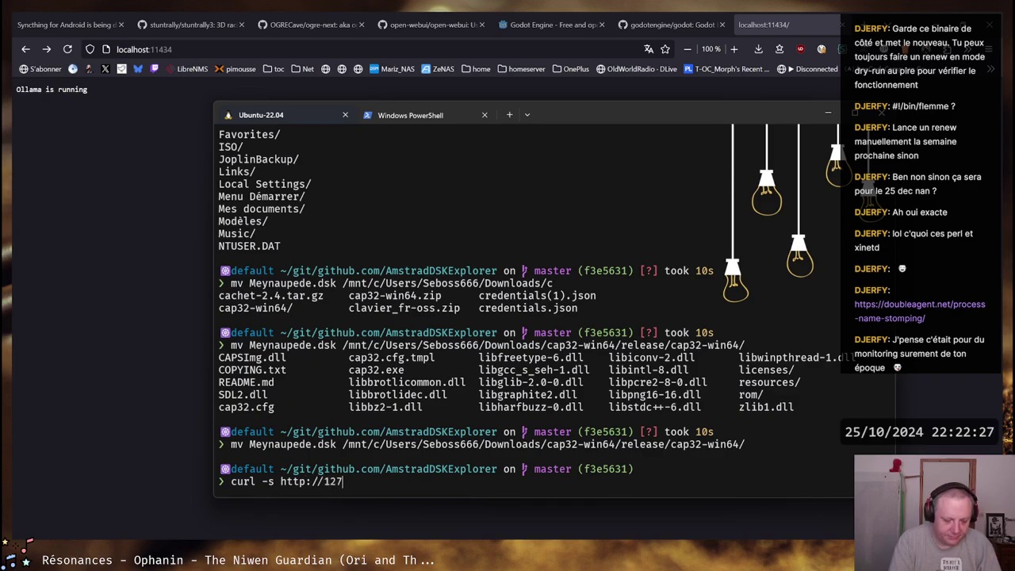
pyautogui.write('.0.0.1:11434')
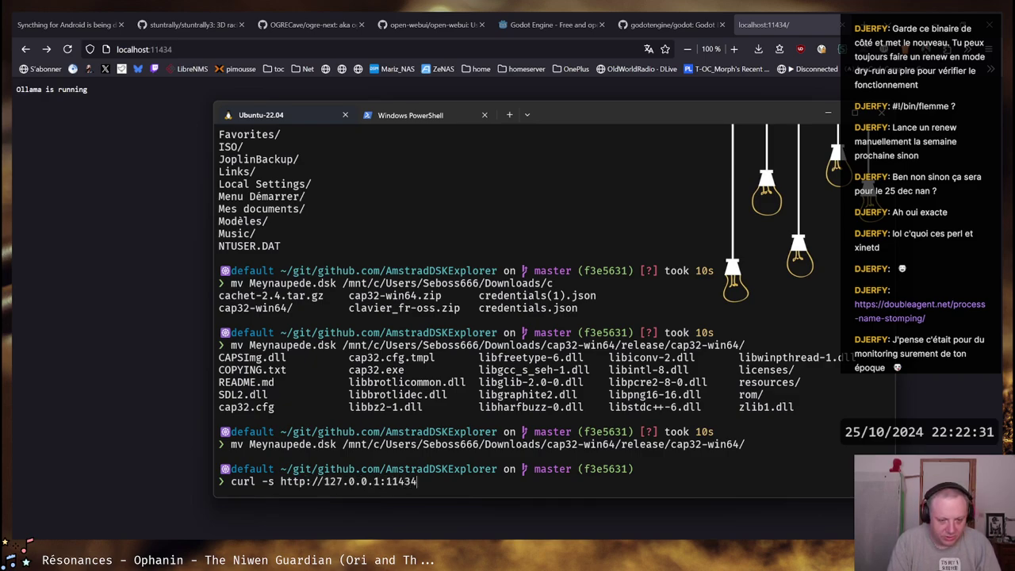
pyautogui.press('Return')
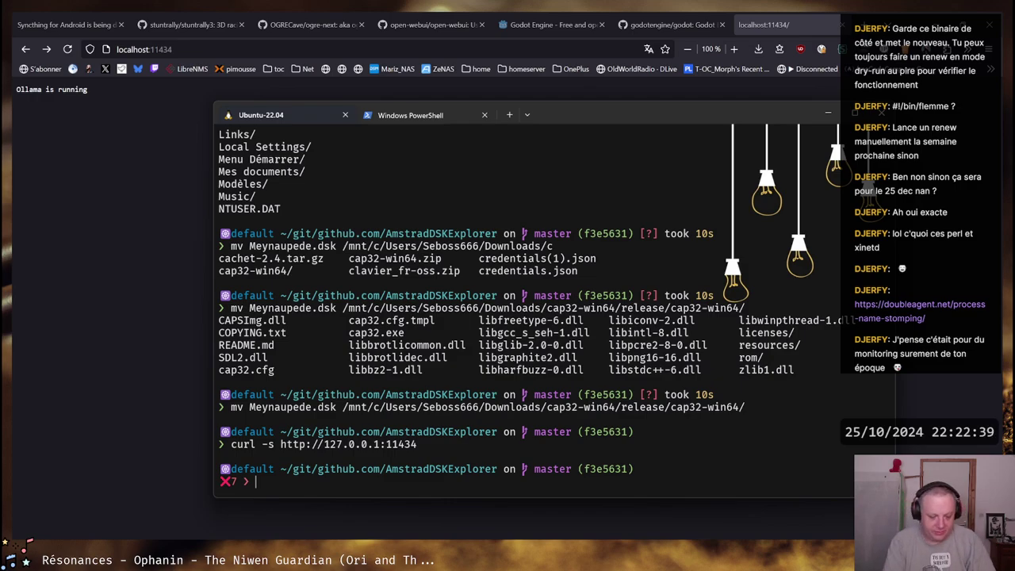
# List the network interfaces with 'ip a', showing eth0 at 172.26.189.133/20
pyautogui.write('ip a')
pyautogui.press('BackSpace')
pyautogui.press('BackSpace')
pyautogui.press('BackSpace')
pyautogui.write('p a')
pyautogui.press('Return')
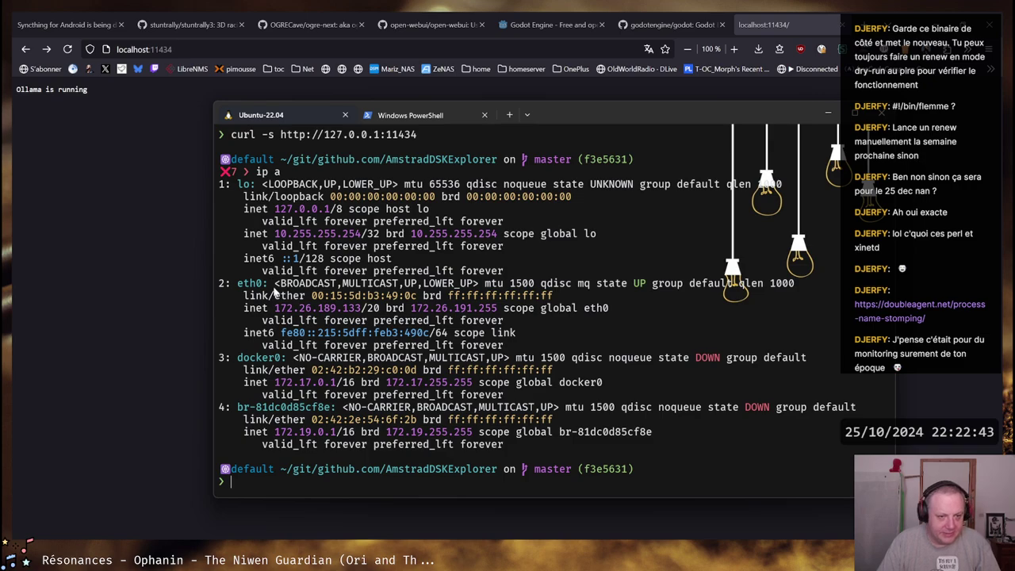
pyautogui.moveTo(275, 209); pyautogui.dragTo(410, 210)
pyautogui.click(283, 215)
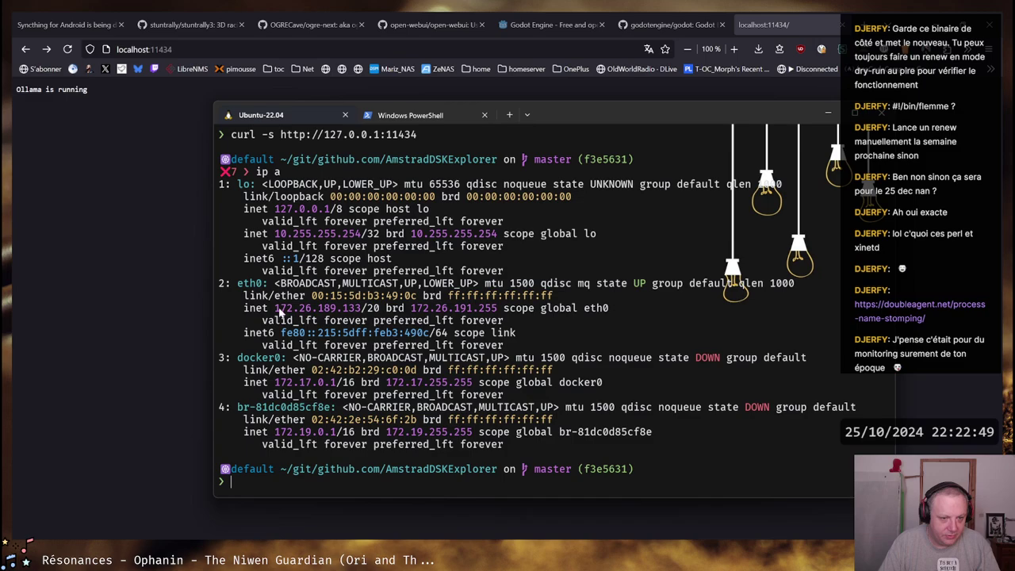
pyautogui.moveTo(275, 309); pyautogui.dragTo(361, 312)
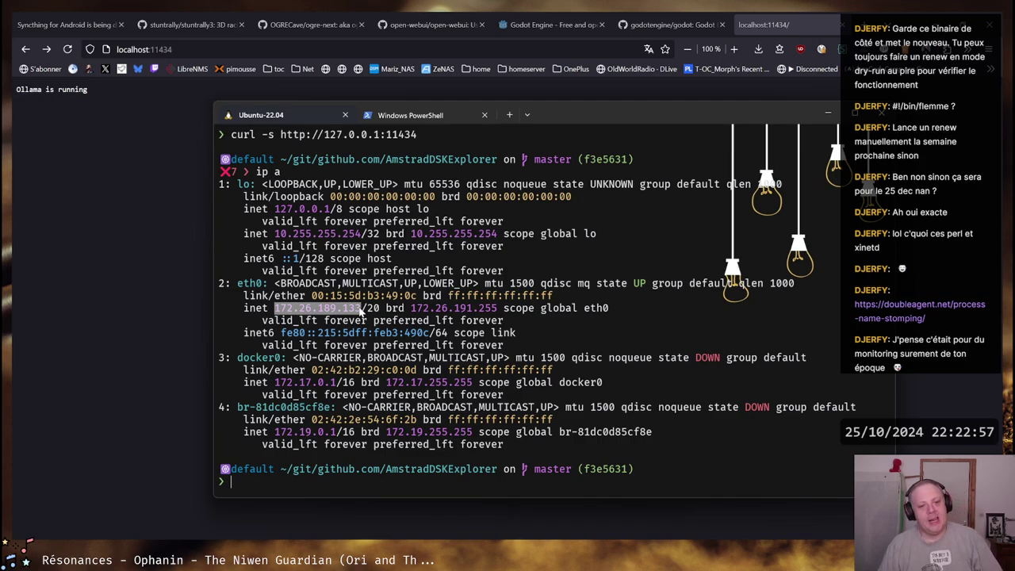
pyautogui.click(287, 314)
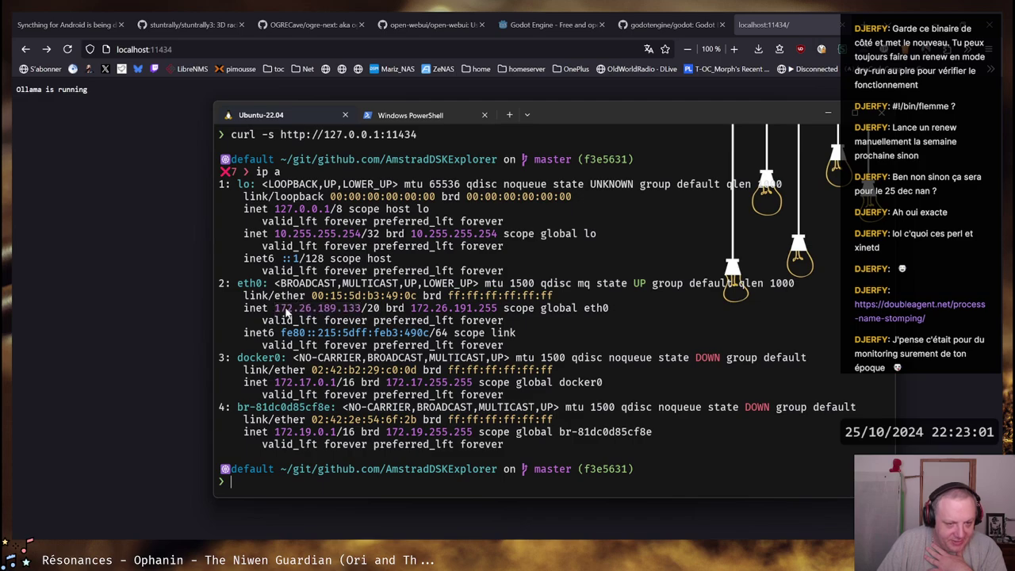
pyautogui.tripleClick(275, 311)
pyautogui.moveTo(275, 311); pyautogui.dragTo(362, 312)
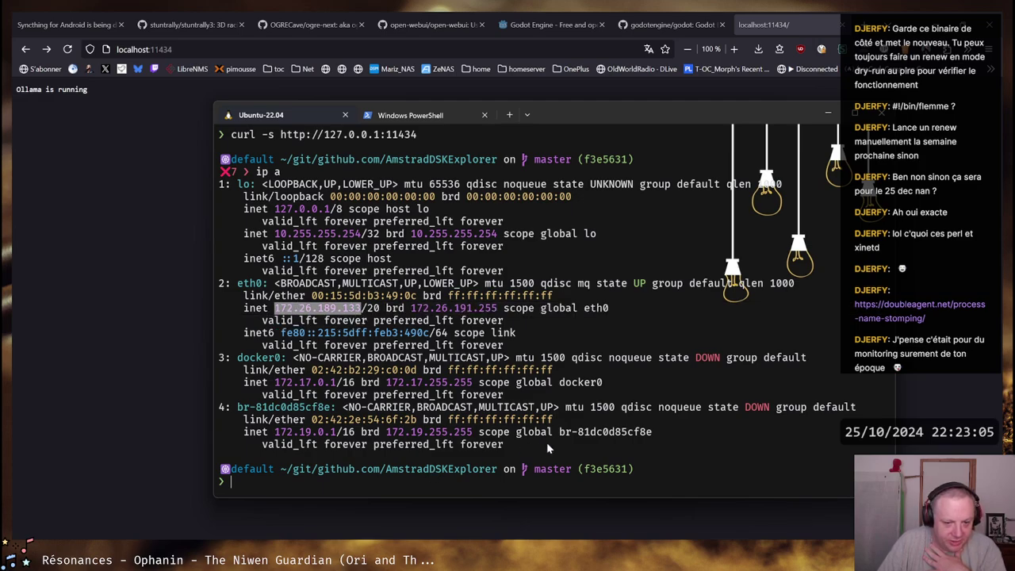
pyautogui.moveTo(275, 383); pyautogui.dragTo(342, 384)
pyautogui.moveTo(275, 434); pyautogui.dragTo(334, 435)
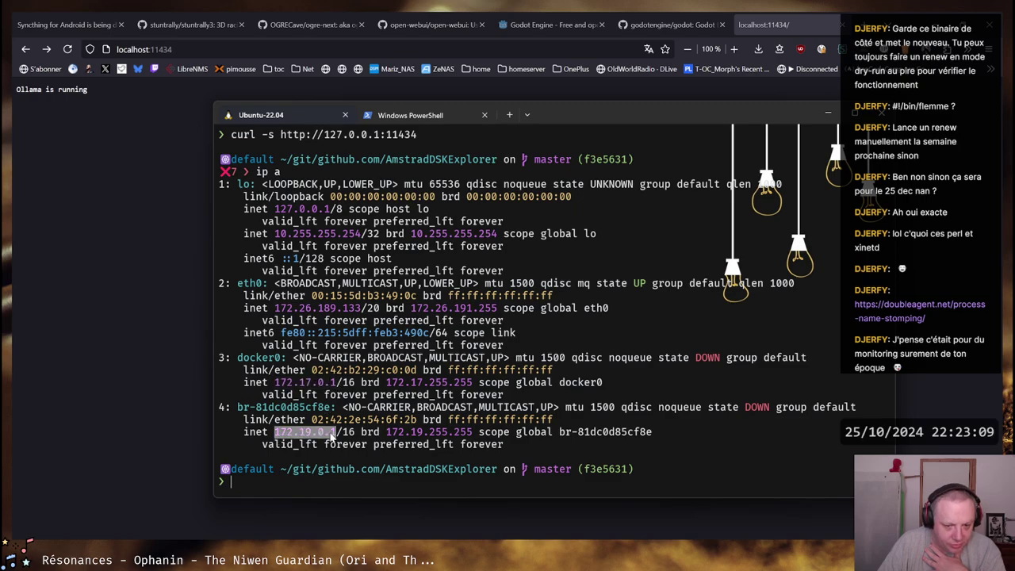
pyautogui.rightClick(332, 436)
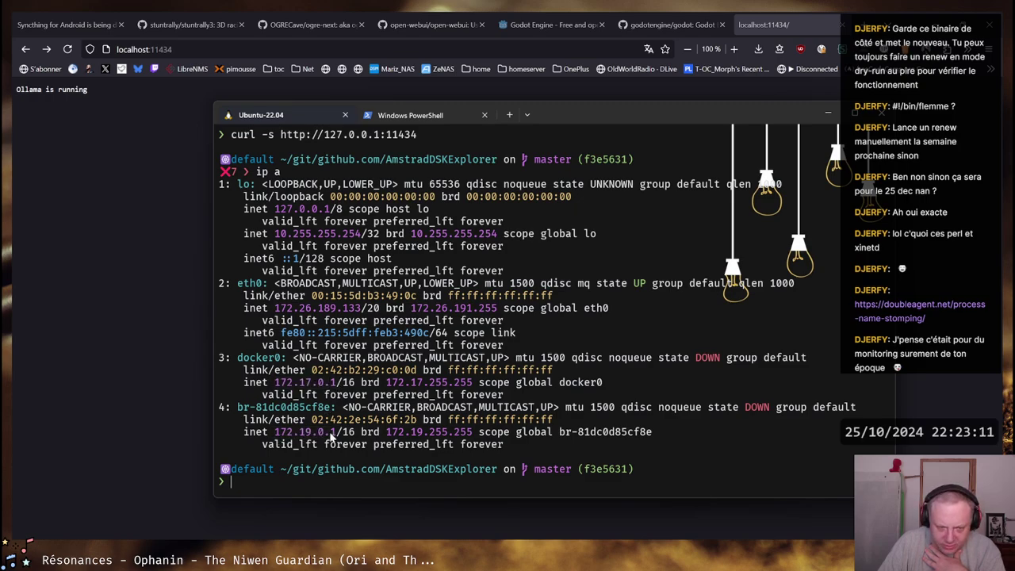
pyautogui.moveTo(337, 435); pyautogui.dragTo(279, 441)
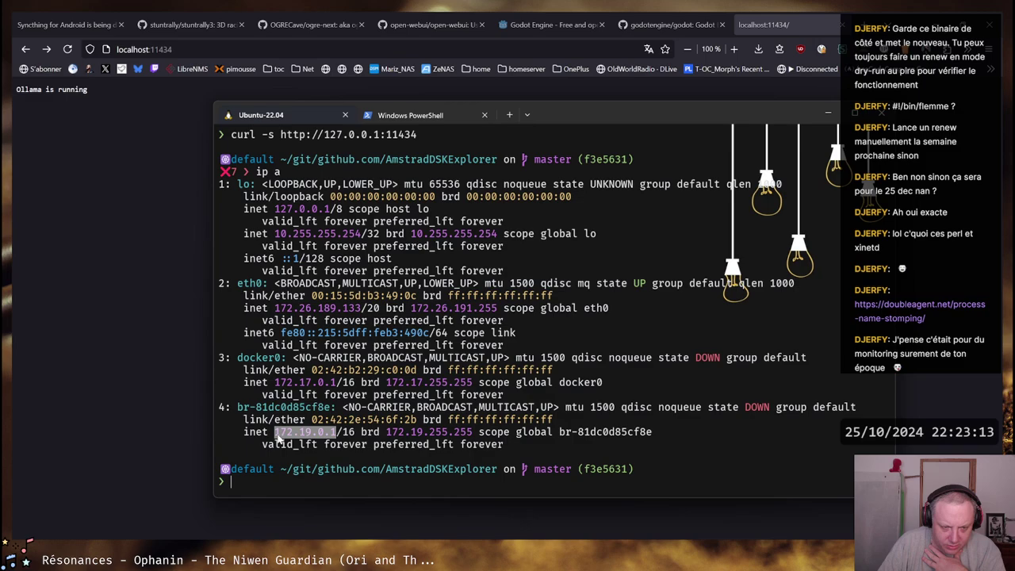
pyautogui.rightClick(279, 441)
# Show the routing table with 'ip route show' and highlight eth0's 172.26.189.133/20 address
pyautogui.write('ip route show')
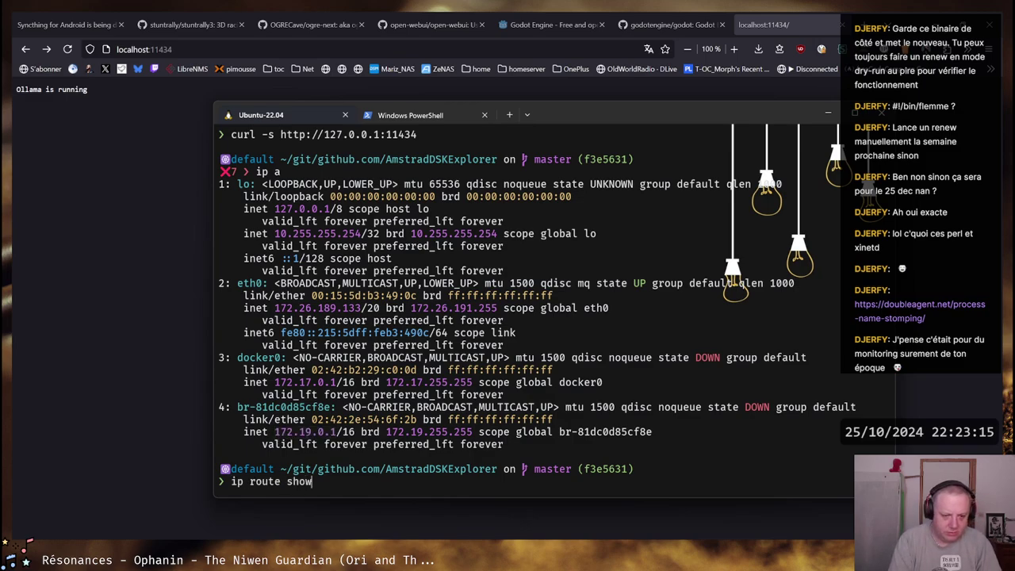
pyautogui.press('Return')
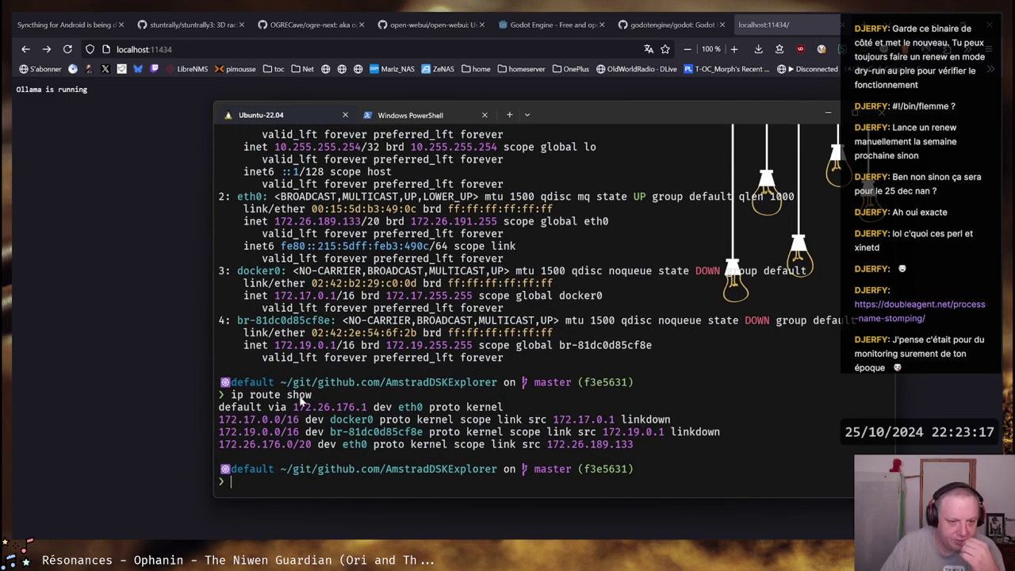
pyautogui.moveTo(276, 224); pyautogui.dragTo(361, 228)
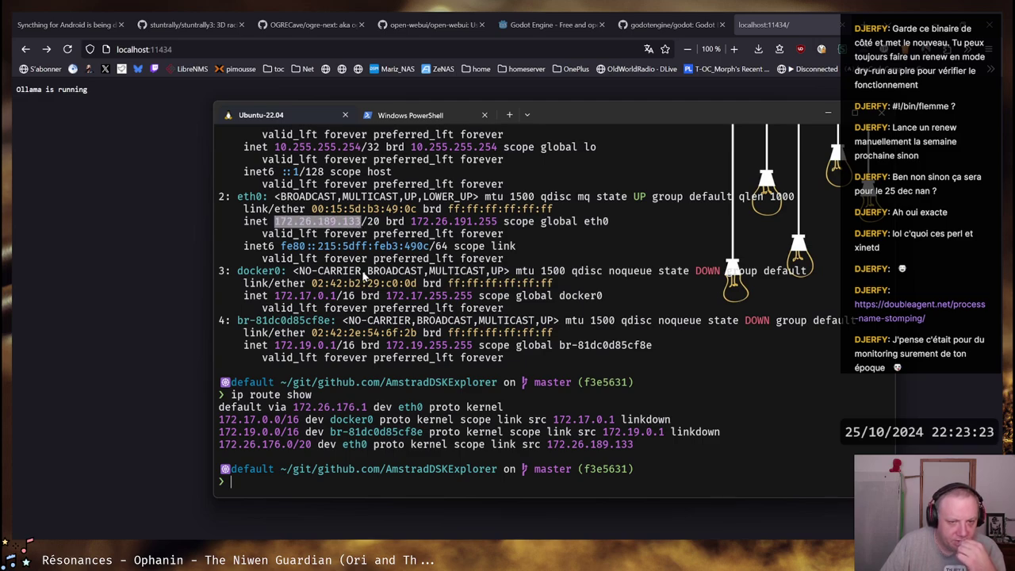
pyautogui.moveTo(381, 225); pyautogui.dragTo(279, 224)
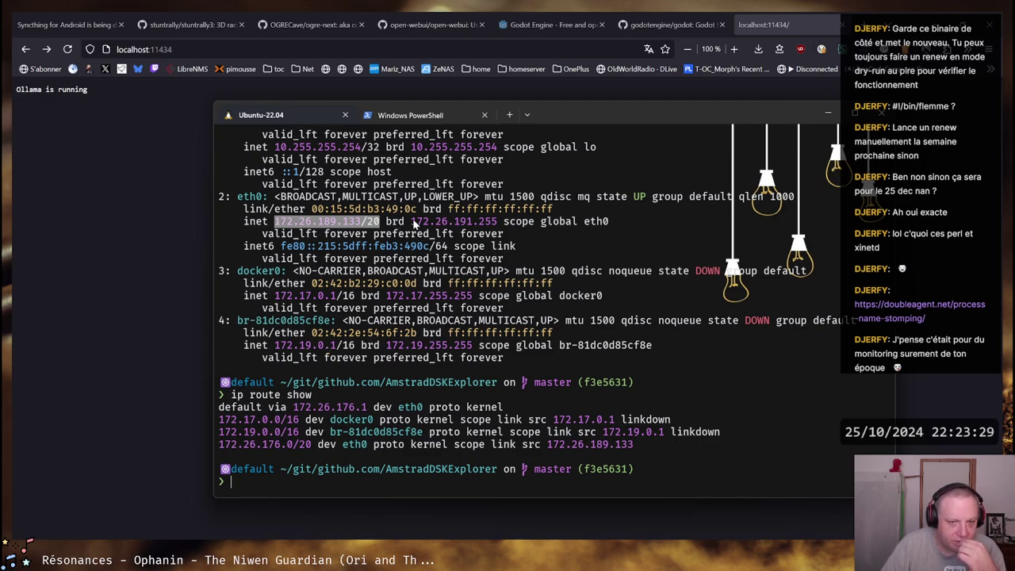
pyautogui.moveTo(276, 225); pyautogui.dragTo(470, 229)
pyautogui.click(471, 228)
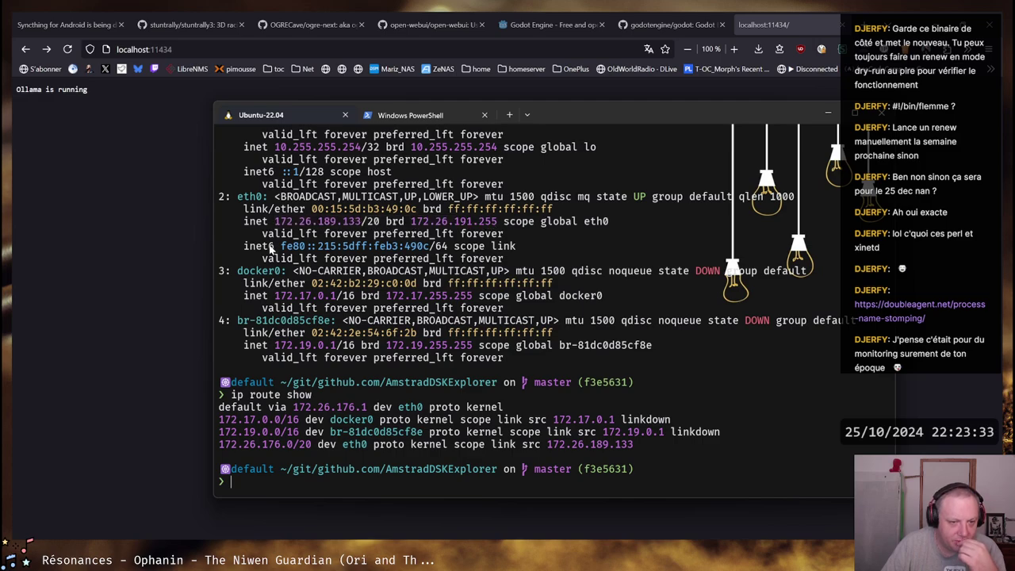
# Rerun the curl request against gateway 172.26.176.1:11434 instead of 127.0.0.1
pyautogui.moveTo(293, 407); pyautogui.dragTo(354, 410)
pyautogui.hotkey('ctrl', 'c')
pyautogui.click(367, 407)
pyautogui.rightClick(354, 409)
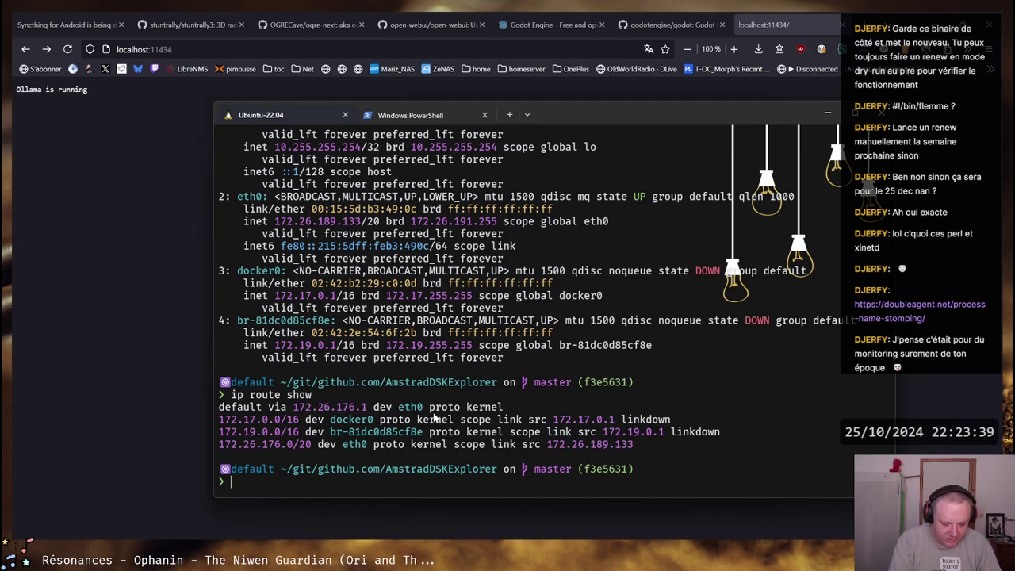
pyautogui.press('Up')
pyautogui.press('Up')
pyautogui.press('Up')
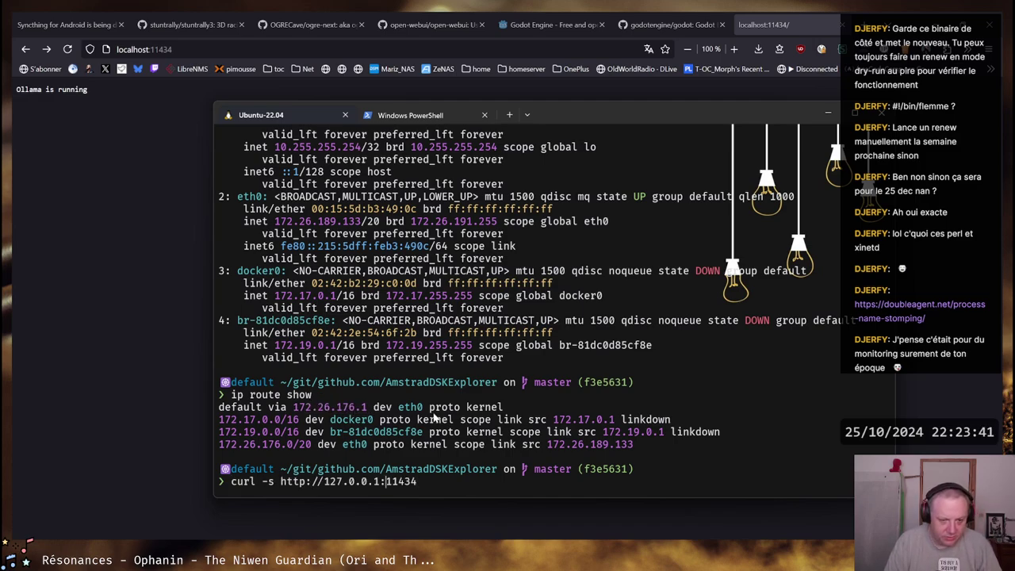
pyautogui.press('Left')
pyautogui.press('BackSpace')
pyautogui.press('BackSpace')
pyautogui.press('BackSpace')
pyautogui.press('BackSpace')
pyautogui.press('BackSpace')
pyautogui.press('BackSpace')
pyautogui.press('BackSpace')
pyautogui.press('BackSpace')
pyautogui.press('BackSpace')
pyautogui.hotkey('ctrl', 'v')
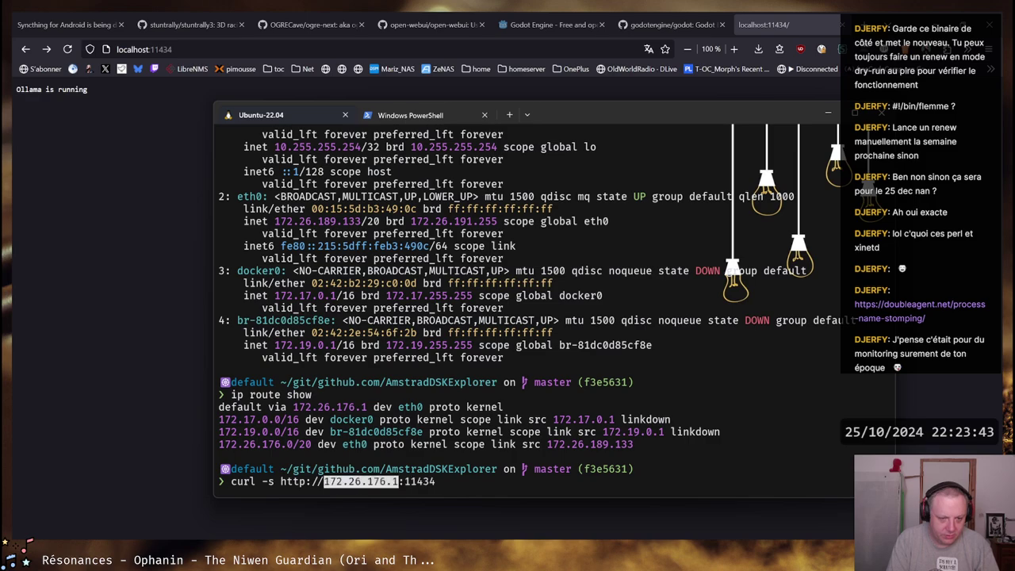
pyautogui.press('Return')
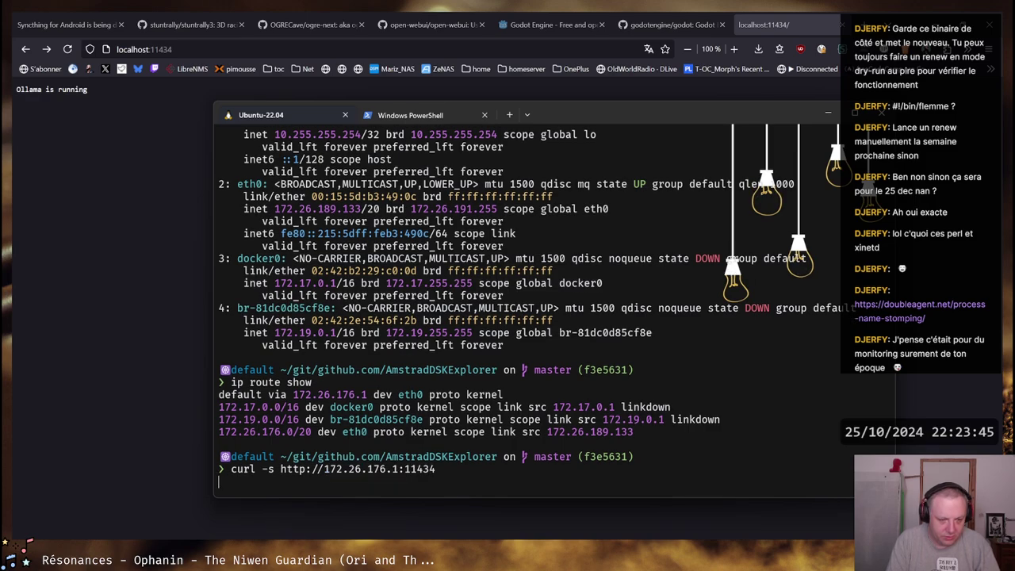
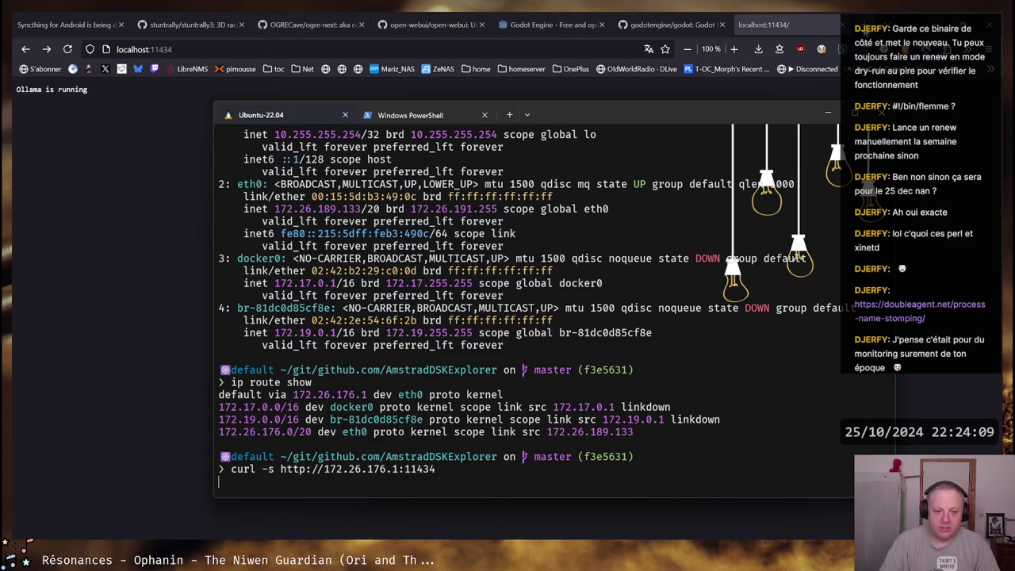
# Search the web for 'wsl2 network mode' and open Microsoft's 'Accessing network applications with WSL' article
pyautogui.hotkey('ctrl', 't')
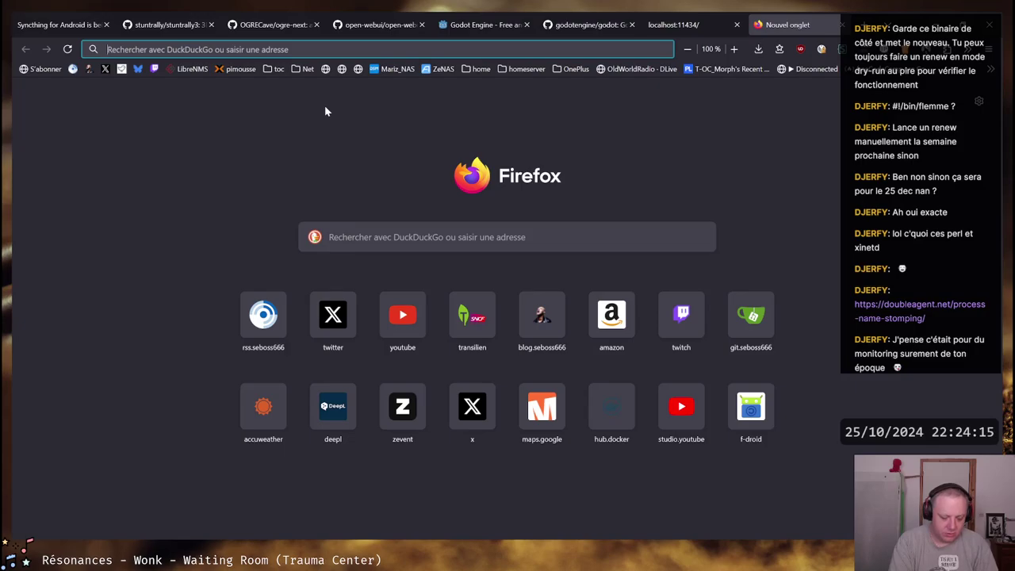
pyautogui.write('wsl')
pyautogui.write('2 netwoa')
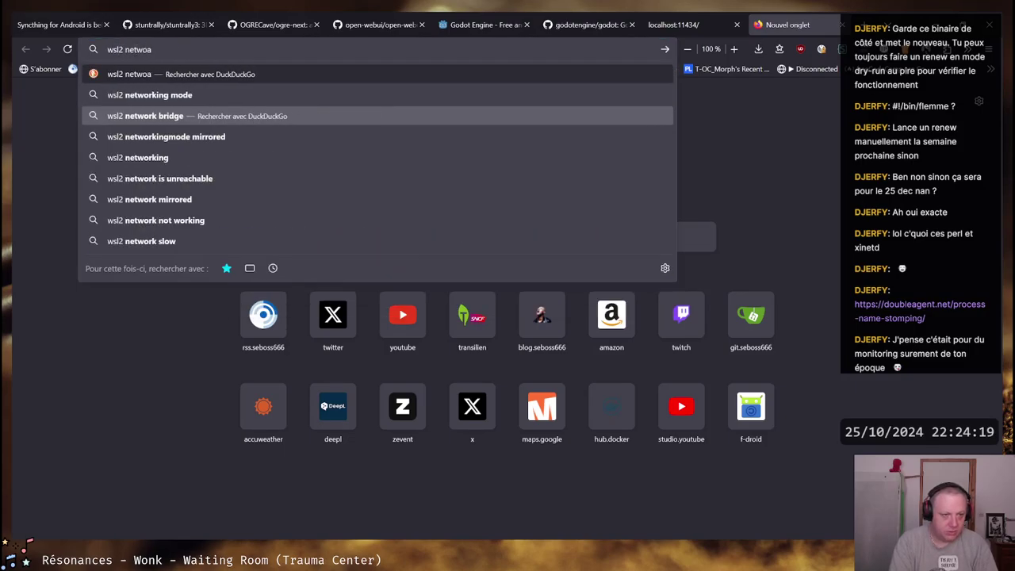
pyautogui.press('BackSpace')
pyautogui.write('r')
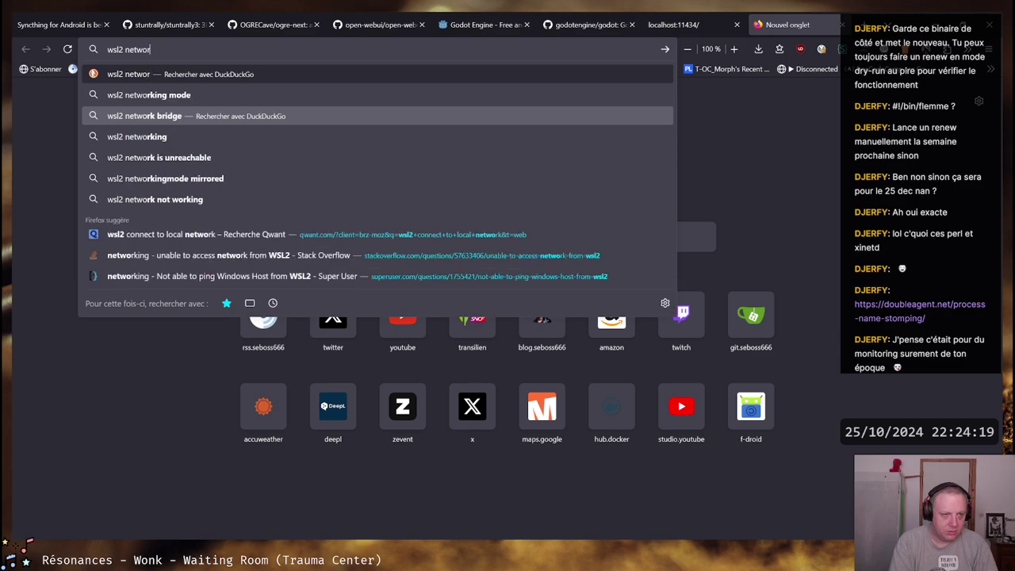
pyautogui.write('k mode')
pyautogui.press('Return')
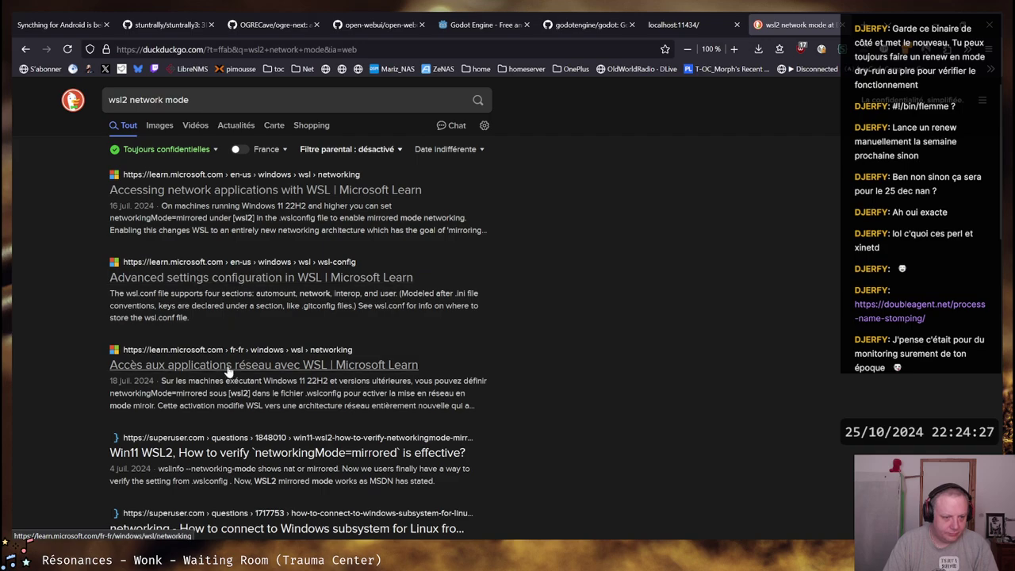
pyautogui.click(238, 196)
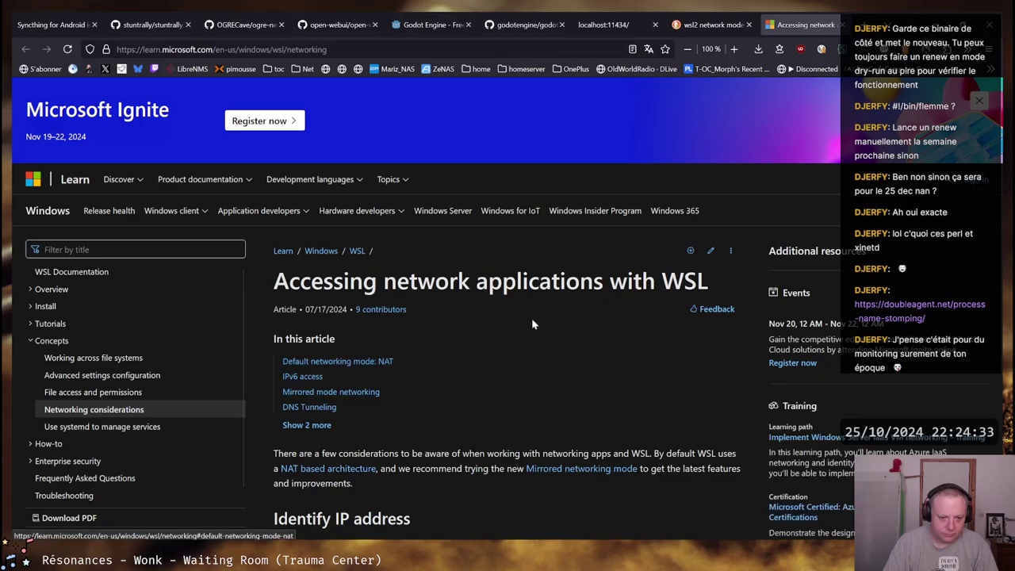
# Read the start of the WSL networking article, highlighting the wsl hostname command
pyautogui.scroll(-5, 531, 318)
pyautogui.moveTo(284, 292); pyautogui.dragTo(452, 290)
pyautogui.click(453, 290)
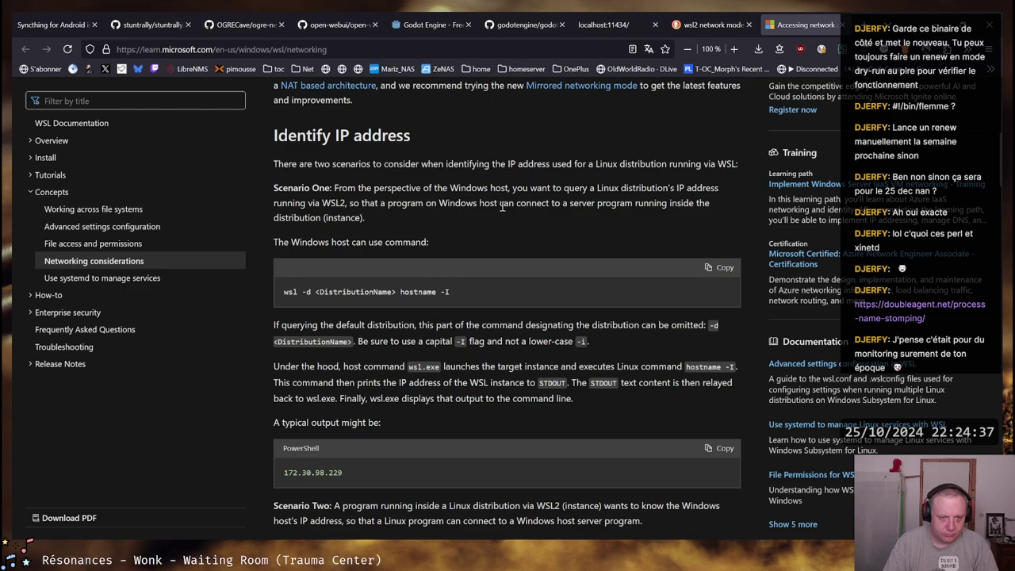
pyautogui.scroll(-3, 502, 208)
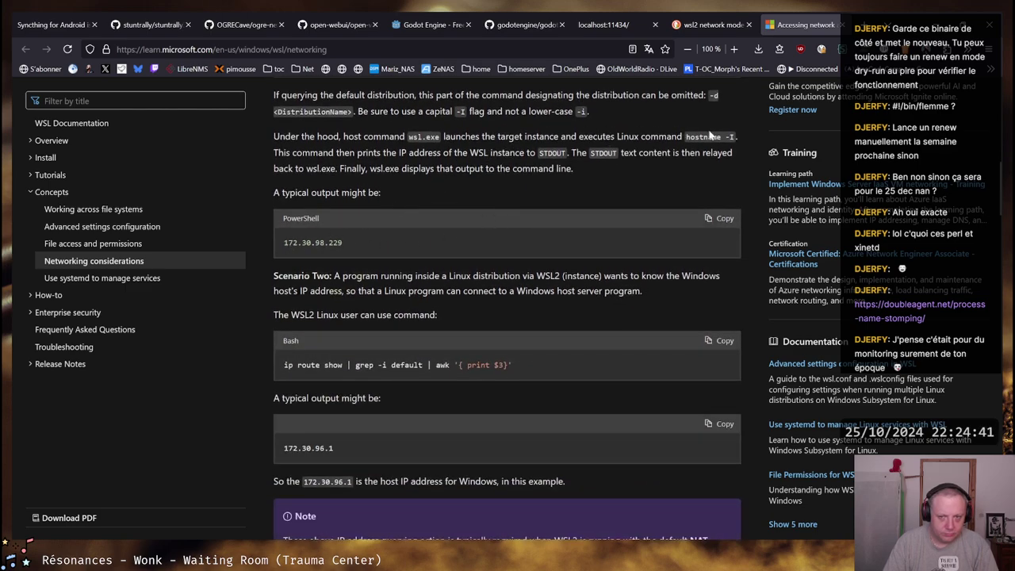
pyautogui.scroll(-2, 487, 198)
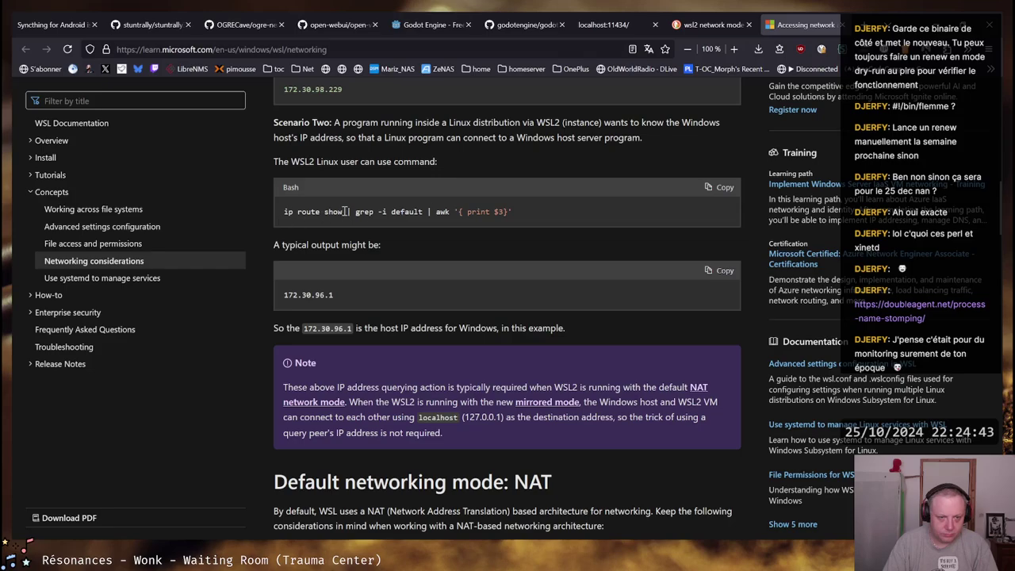
pyautogui.scroll(-2, 454, 250)
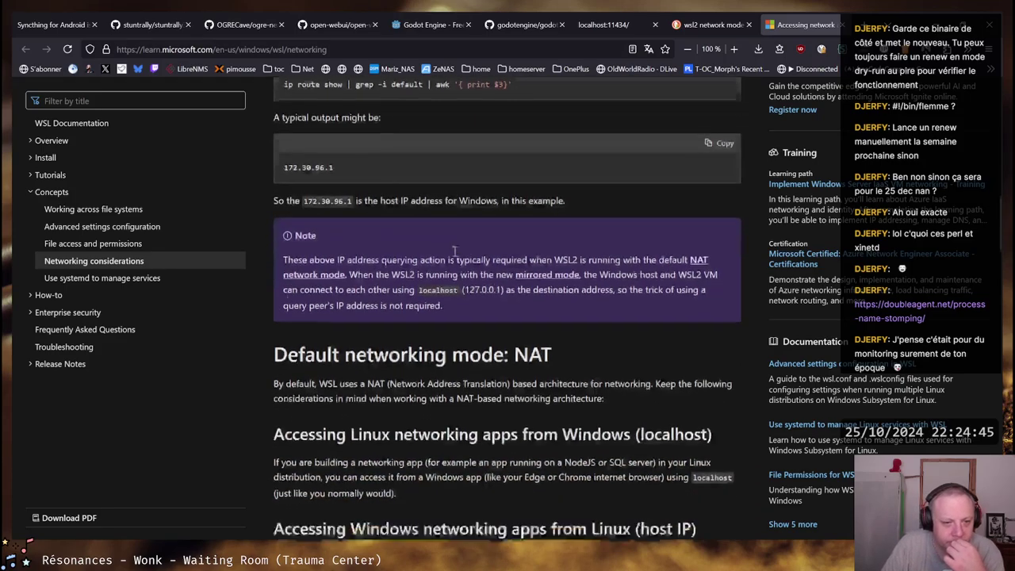
pyautogui.scroll(-1, 482, 217)
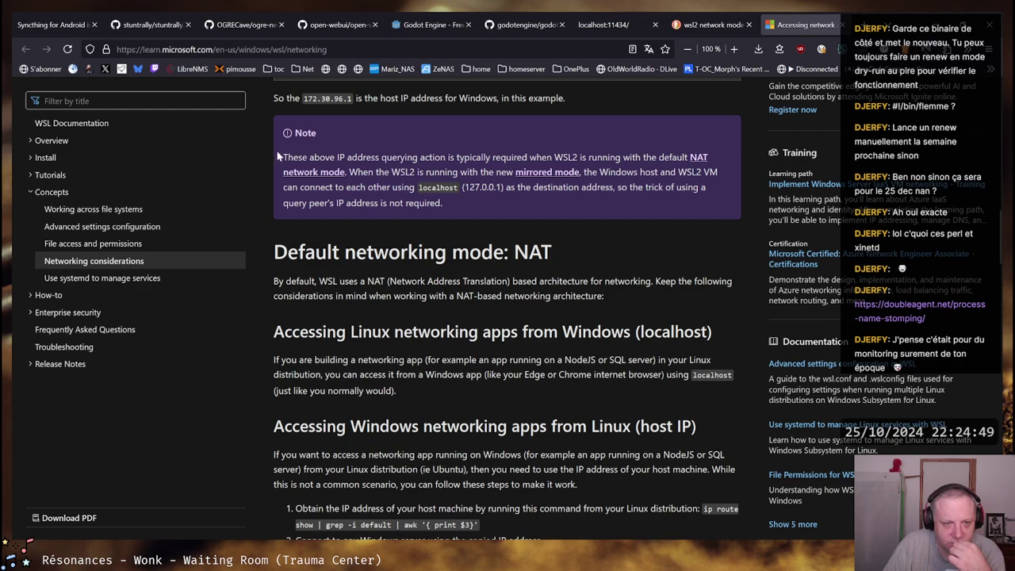
# Read the NAT Note's mirrored-mode and localhost passages, then continue to the host IP section
pyautogui.moveTo(288, 157); pyautogui.dragTo(682, 150)
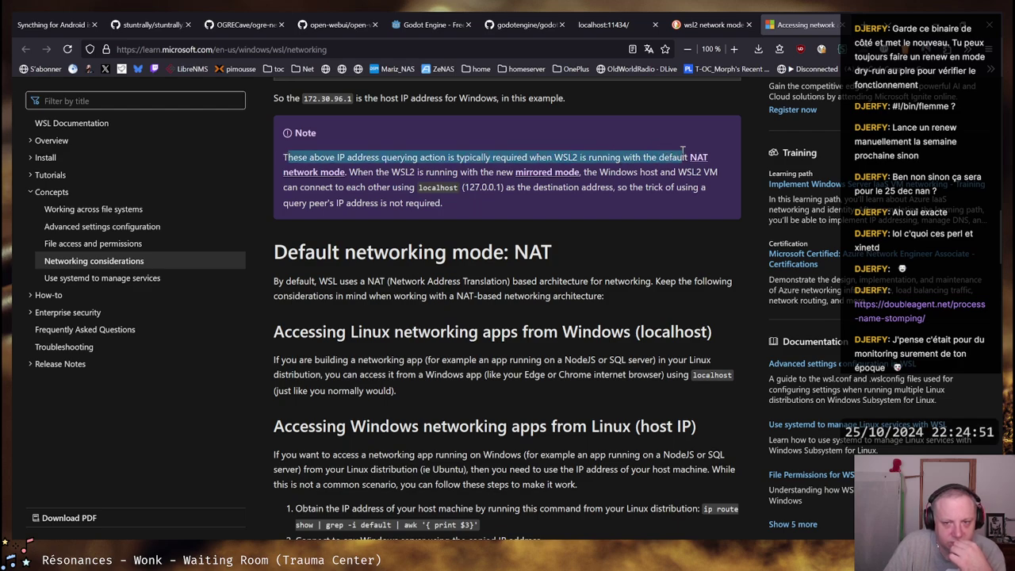
pyautogui.moveTo(349, 173); pyautogui.dragTo(492, 173)
pyautogui.click(507, 173)
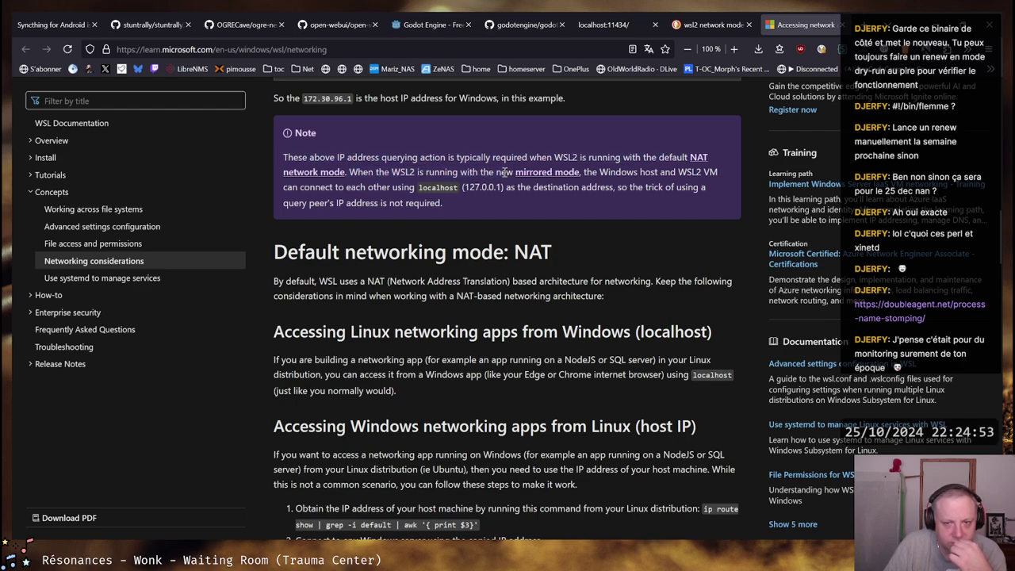
pyautogui.moveTo(284, 189); pyautogui.dragTo(697, 187)
pyautogui.click(378, 205)
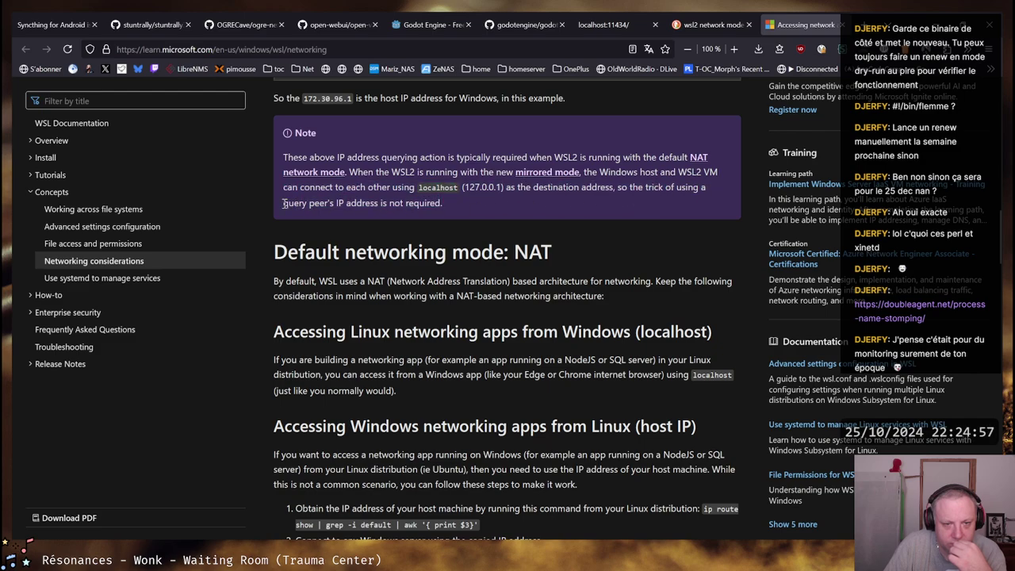
pyautogui.moveTo(284, 203); pyautogui.dragTo(503, 188)
pyautogui.click(443, 204)
pyautogui.click(500, 188)
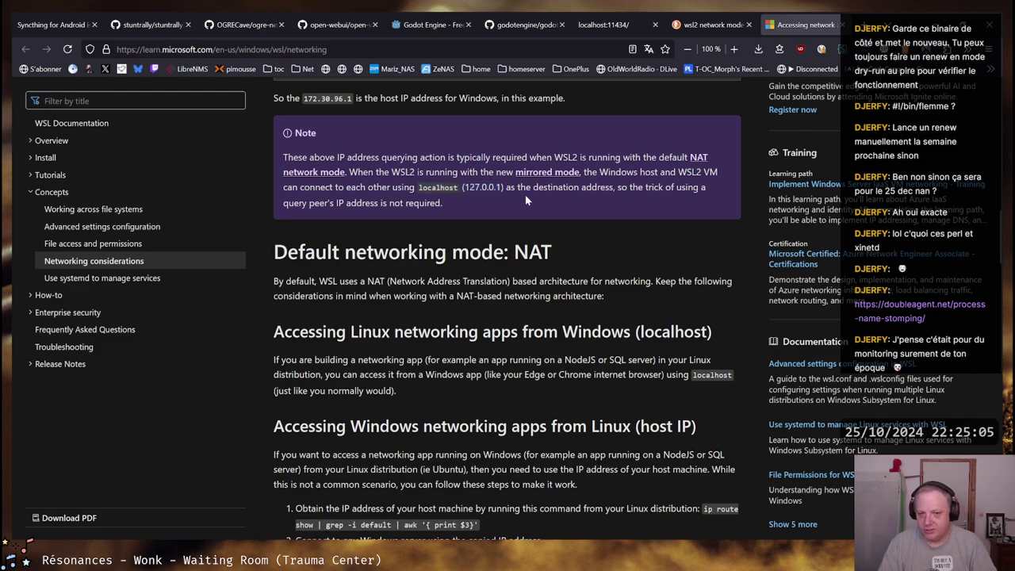
pyautogui.scroll(-1, 526, 200)
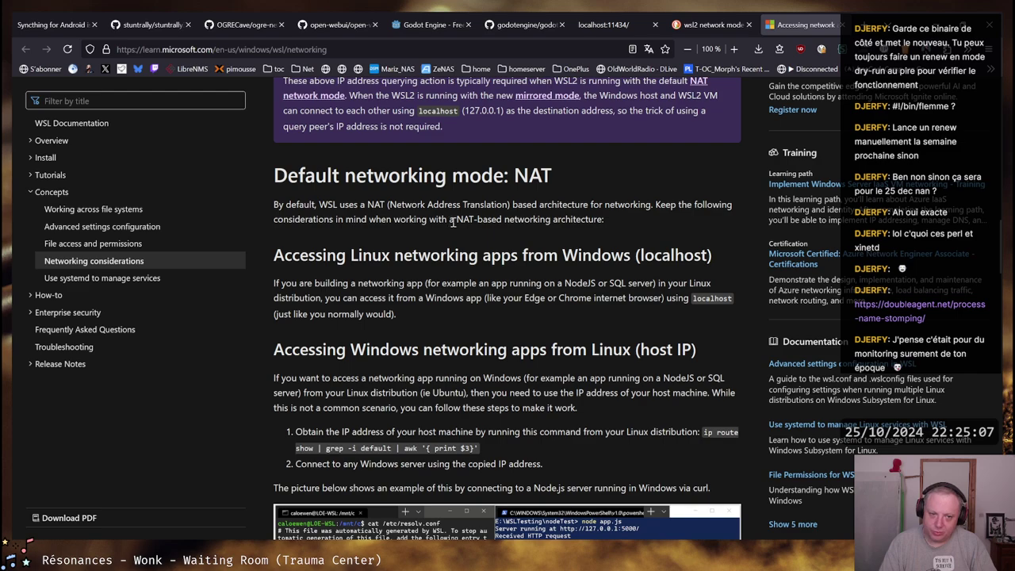
pyautogui.scroll(-2, 453, 223)
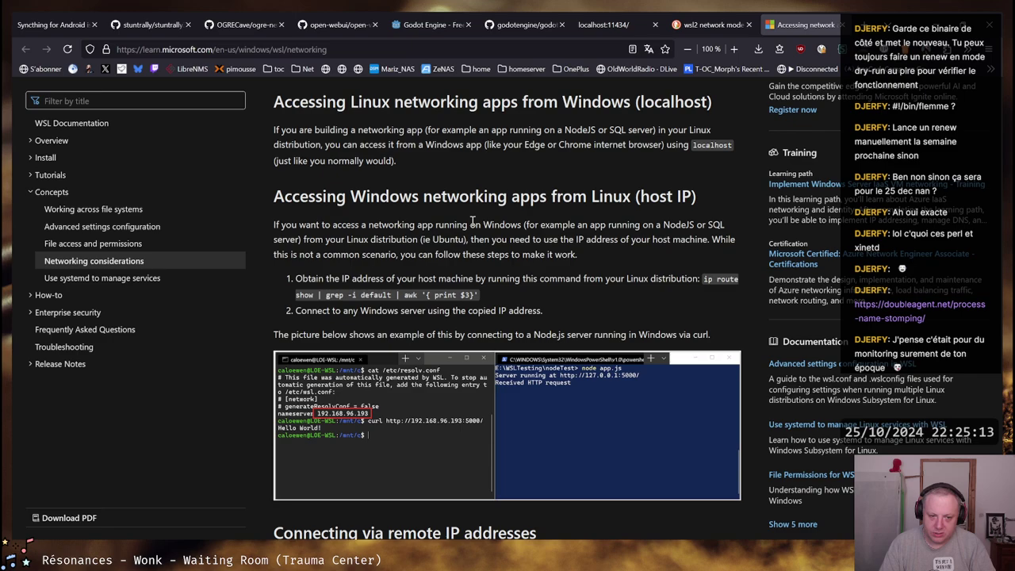
# Rerun the curl to 172.26.176.1:11434 with -vvvv and stop it when it stalls at Trying
pyautogui.hotkey('alt', 'Tab')
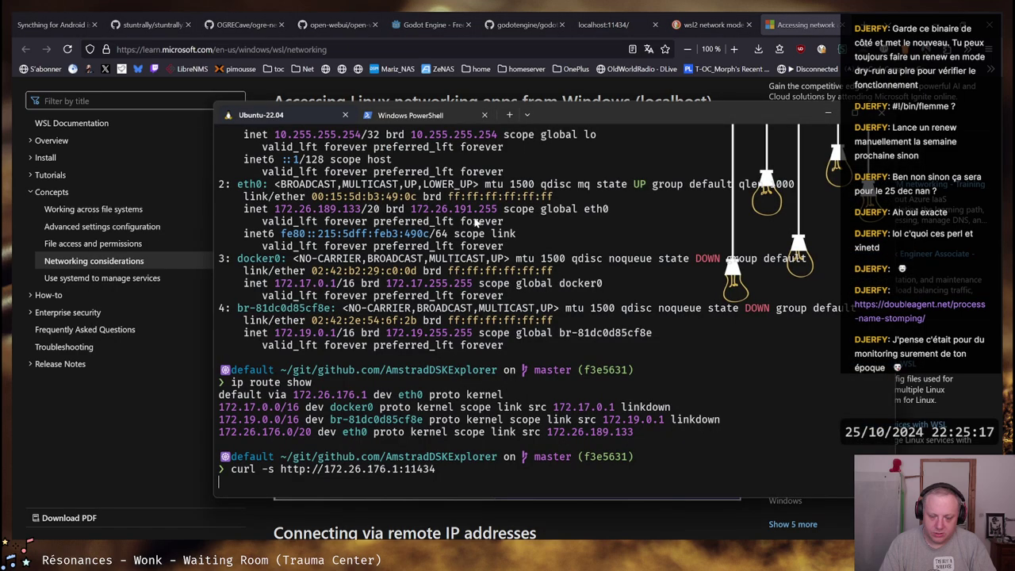
pyautogui.hotkey('ctrl', 'c')
pyautogui.press('Up')
pyautogui.press('Home')
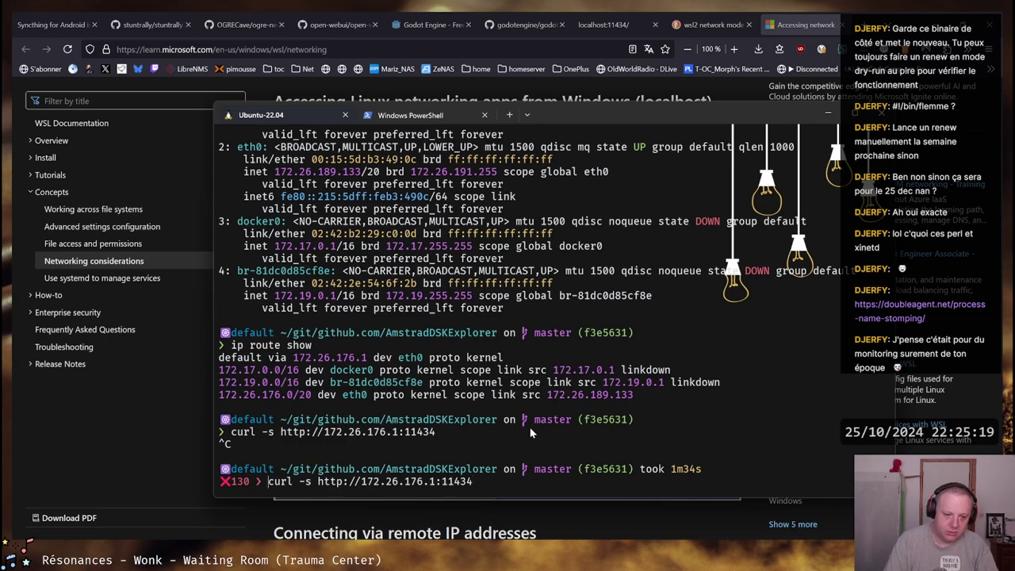
pyautogui.hotkey('ctrl', 'Right')
pyautogui.hotkey('ctrl', 'Right')
pyautogui.write('-')
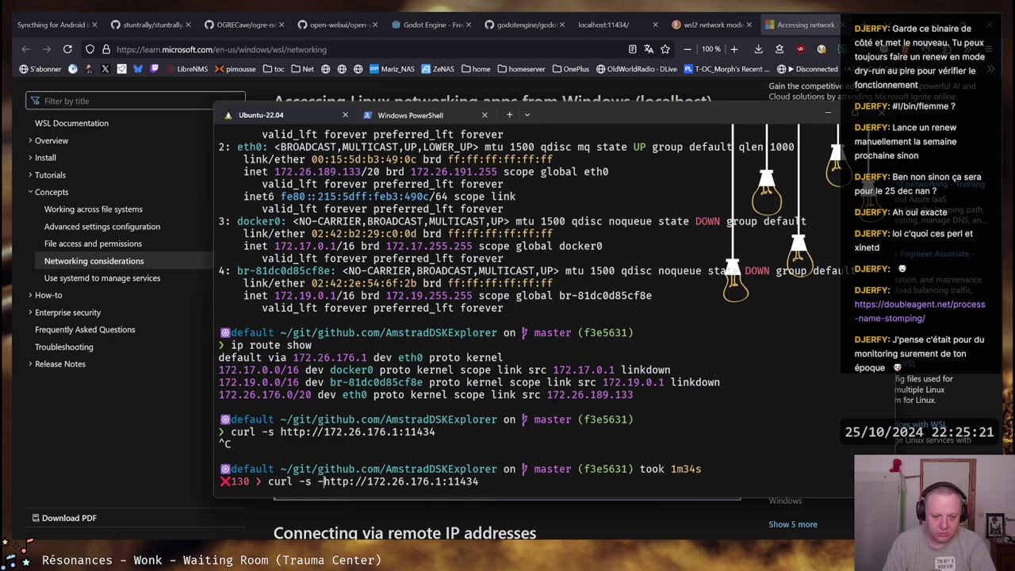
pyautogui.write('vvvv')
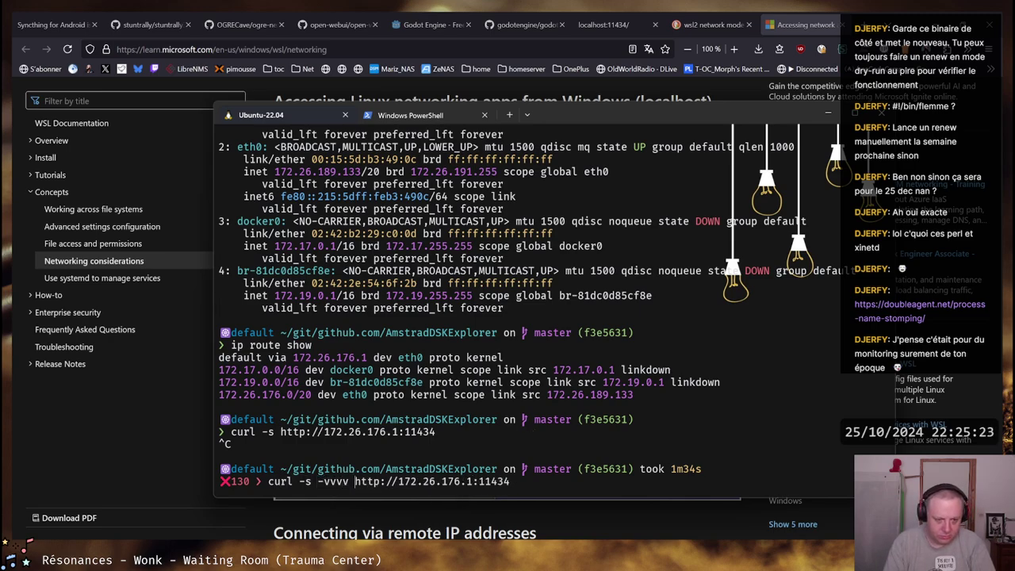
pyautogui.press('Return')
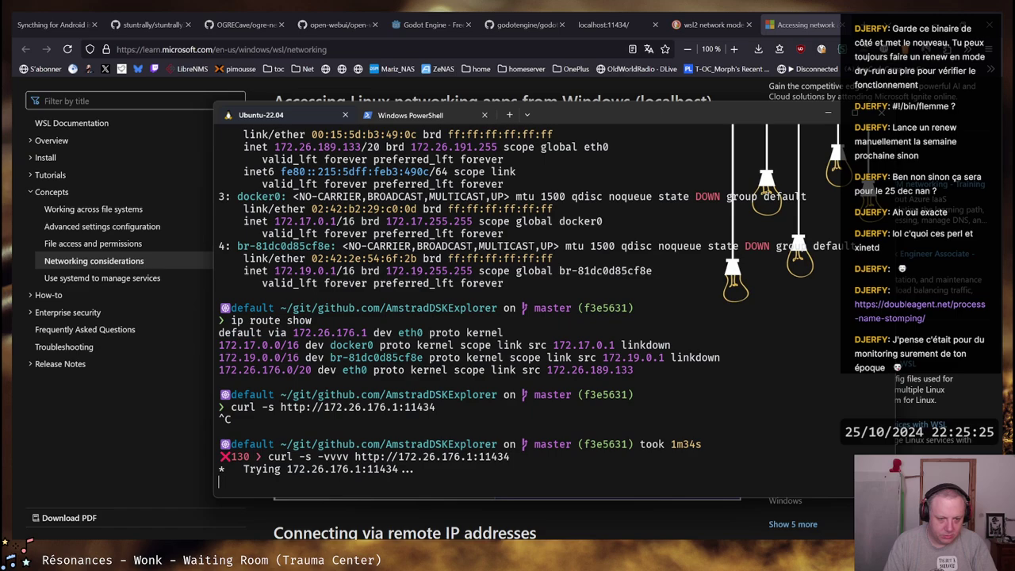
pyautogui.hotkey('ctrl', 'c')
pyautogui.hotkey('alt', 'Tab')
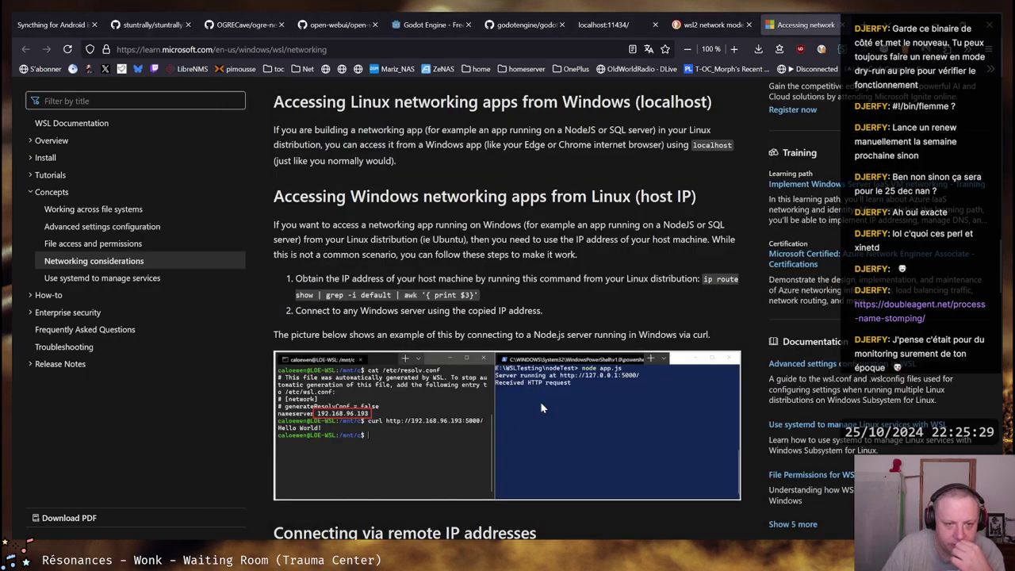
# Read the Mirrored mode intro, highlighting the Windows 11 22H2 requirement and enabling phrase
pyautogui.scroll(-5, 540, 405)
pyautogui.scroll(-9, 542, 409)
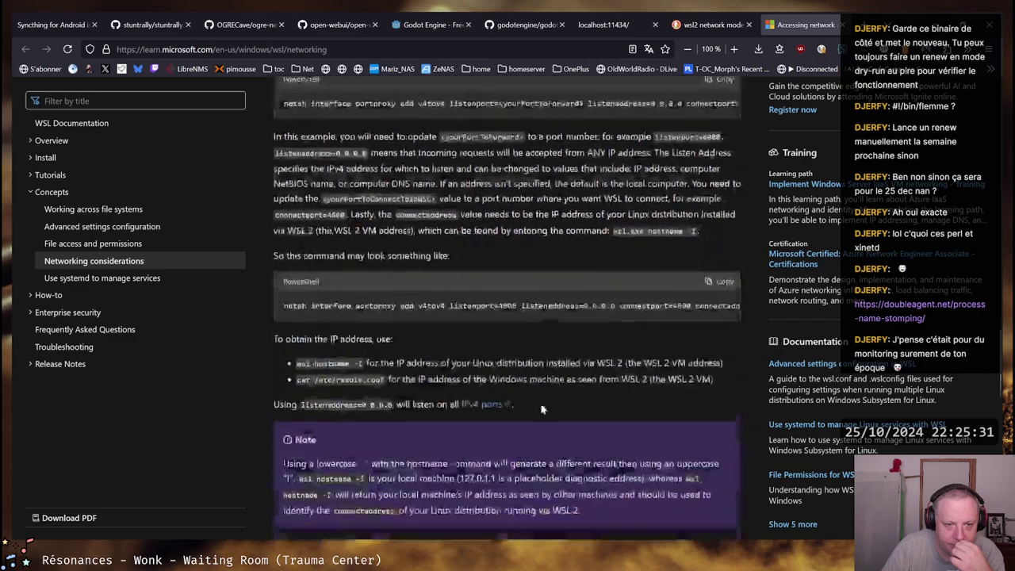
pyautogui.scroll(-1, 553, 390)
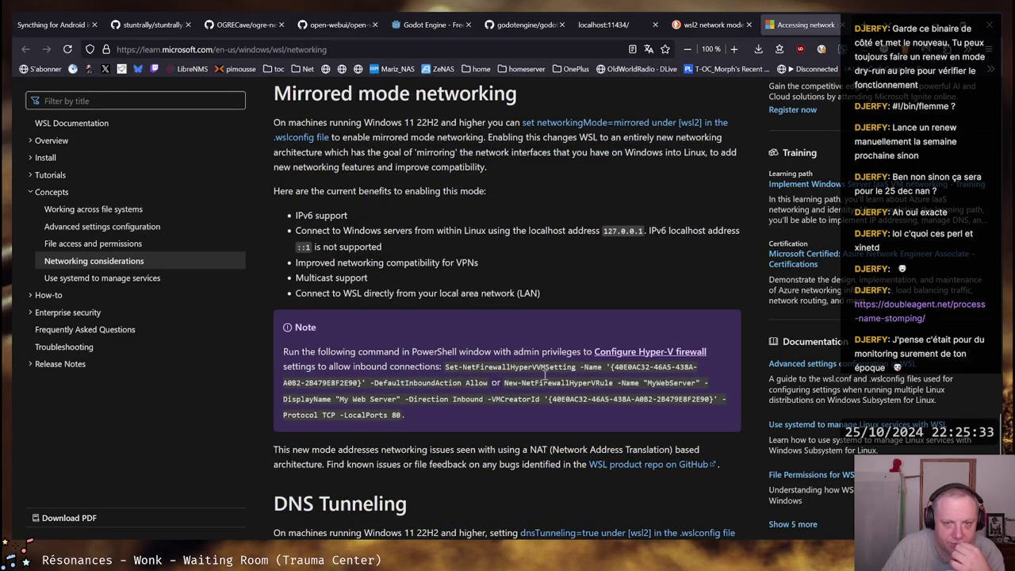
pyautogui.moveTo(287, 121); pyautogui.dragTo(519, 123)
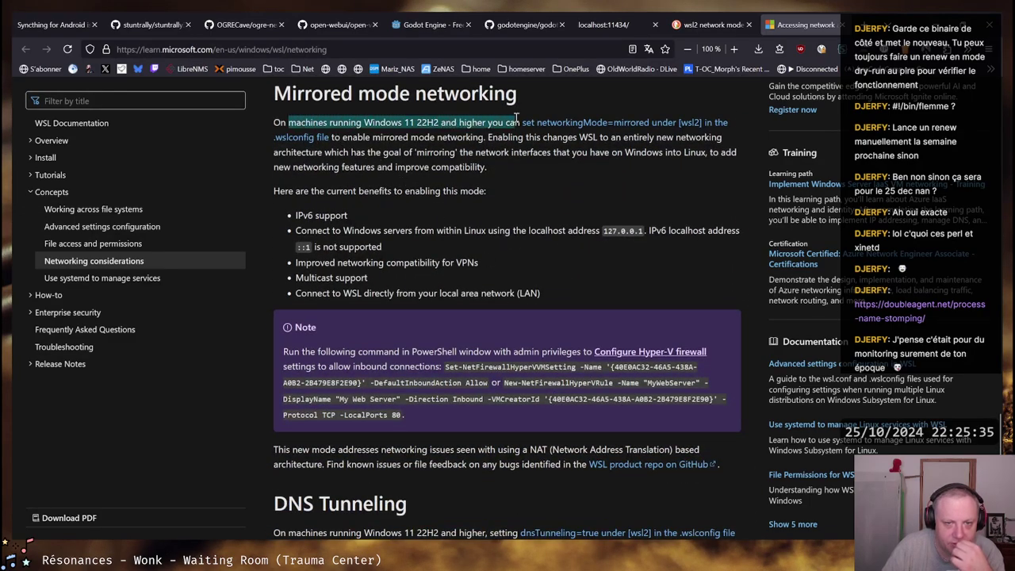
pyautogui.click(514, 122)
pyautogui.moveTo(373, 123); pyautogui.dragTo(517, 123)
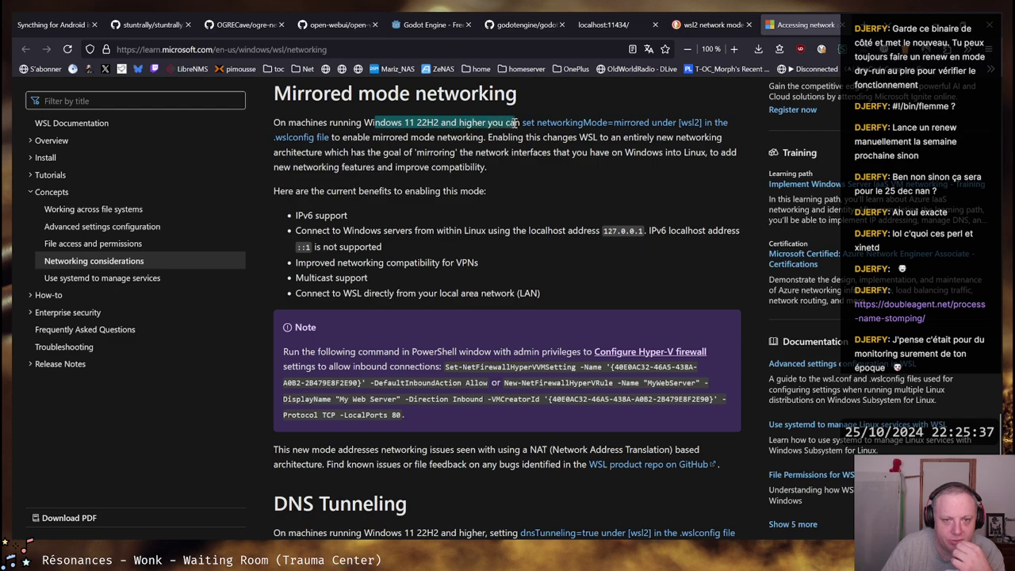
pyautogui.click(511, 126)
pyautogui.moveTo(718, 139); pyautogui.dragTo(350, 139)
pyautogui.click(348, 141)
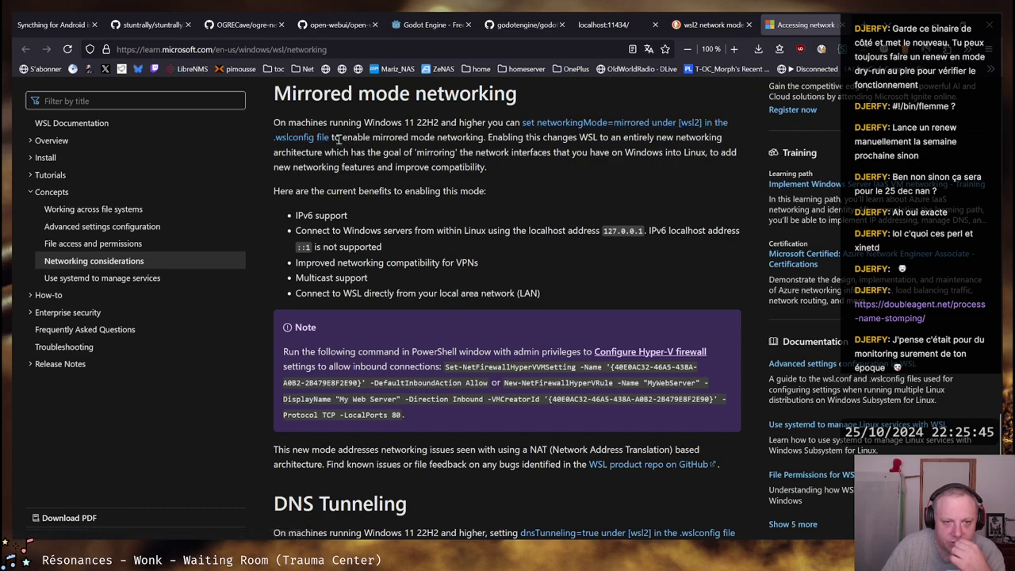
pyautogui.moveTo(335, 139); pyautogui.dragTo(716, 137)
# Highlight the new-architecture, compatibility, benefits-intro and IPv6 support lines while reading
pyautogui.moveTo(281, 152); pyautogui.dragTo(718, 153)
pyautogui.moveTo(382, 153); pyautogui.dragTo(722, 152)
pyautogui.click(697, 152)
pyautogui.moveTo(276, 169); pyautogui.dragTo(487, 169)
pyautogui.click(490, 168)
pyautogui.moveTo(278, 192); pyautogui.dragTo(489, 191)
pyautogui.click(489, 191)
pyautogui.moveTo(327, 216); pyautogui.dragTo(295, 216)
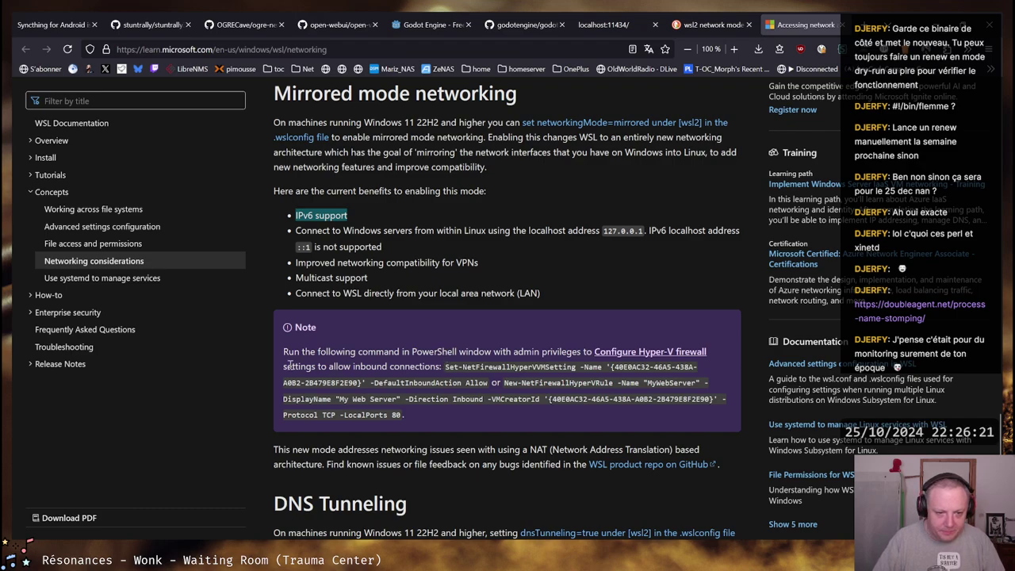
# Highlight the Hyper-V firewall command lines in the Note
pyautogui.moveTo(286, 367); pyautogui.dragTo(643, 400)
pyautogui.click(565, 393)
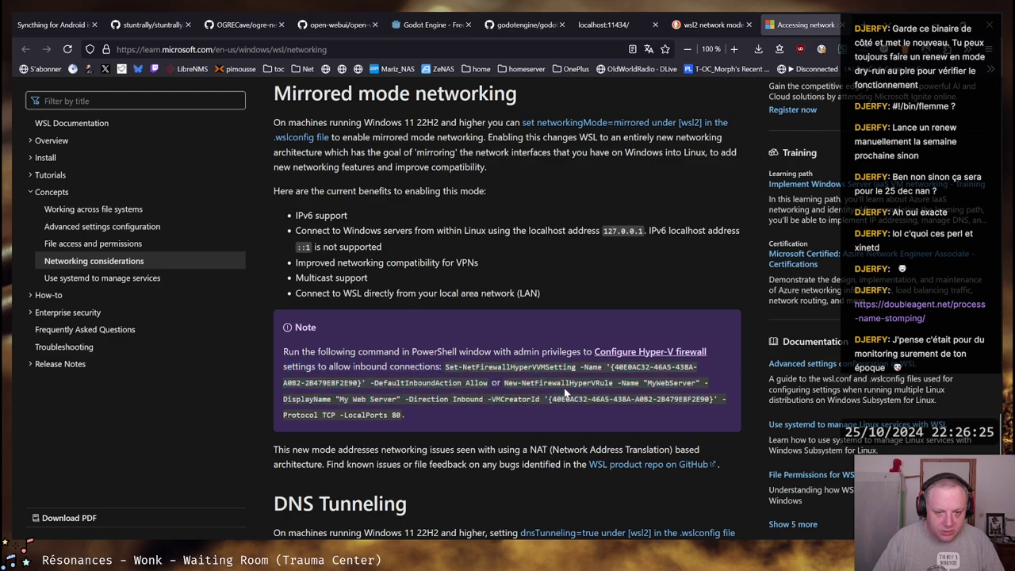
pyautogui.moveTo(373, 399); pyautogui.dragTo(701, 399)
pyautogui.click(702, 399)
# Highlight the VPN compatibility, Multicast support and LAN connection benefits
pyautogui.moveTo(303, 263); pyautogui.dragTo(473, 264)
pyautogui.click(473, 264)
pyautogui.moveTo(299, 277); pyautogui.dragTo(367, 280)
pyautogui.click(365, 281)
pyautogui.moveTo(300, 293); pyautogui.dragTo(541, 295)
pyautogui.click(542, 295)
pyautogui.moveTo(306, 295); pyautogui.dragTo(540, 295)
pyautogui.click(529, 295)
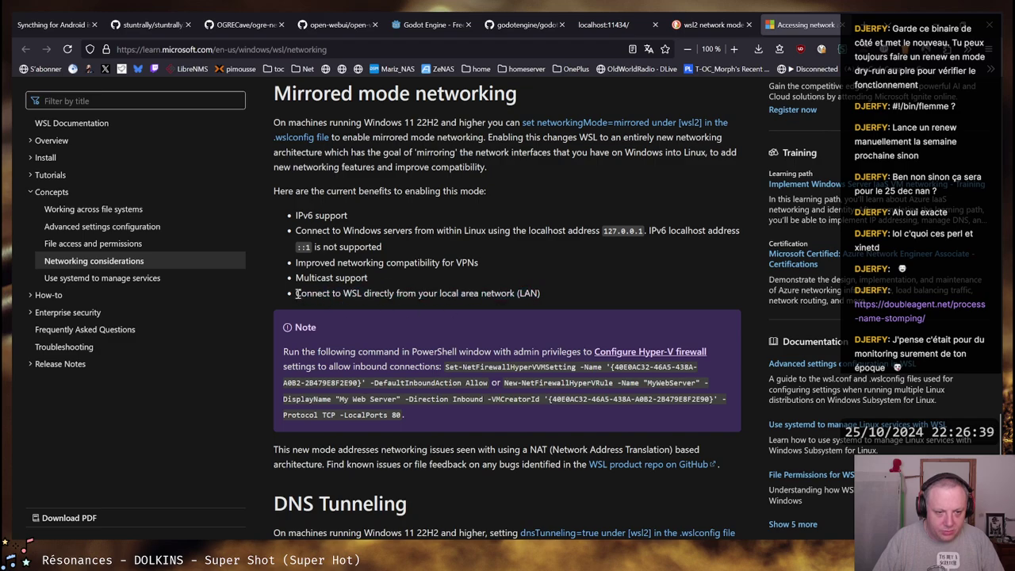
pyautogui.moveTo(296, 293); pyautogui.dragTo(541, 295)
pyautogui.click(541, 295)
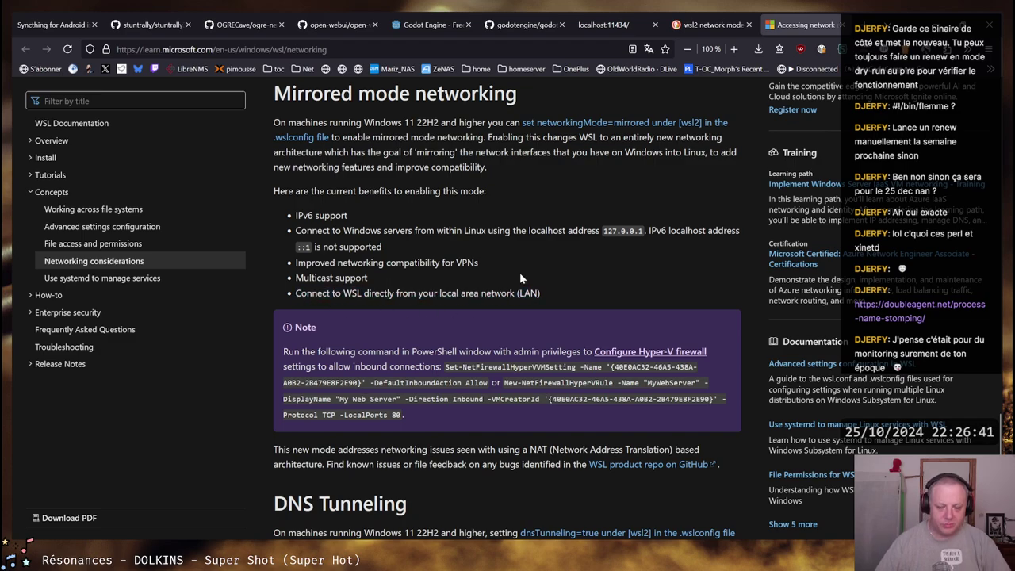
# Skim the DNS Tunneling, Auto Proxy and firewall sections, then return to Mirrored mode networking
pyautogui.scroll(-3, 518, 262)
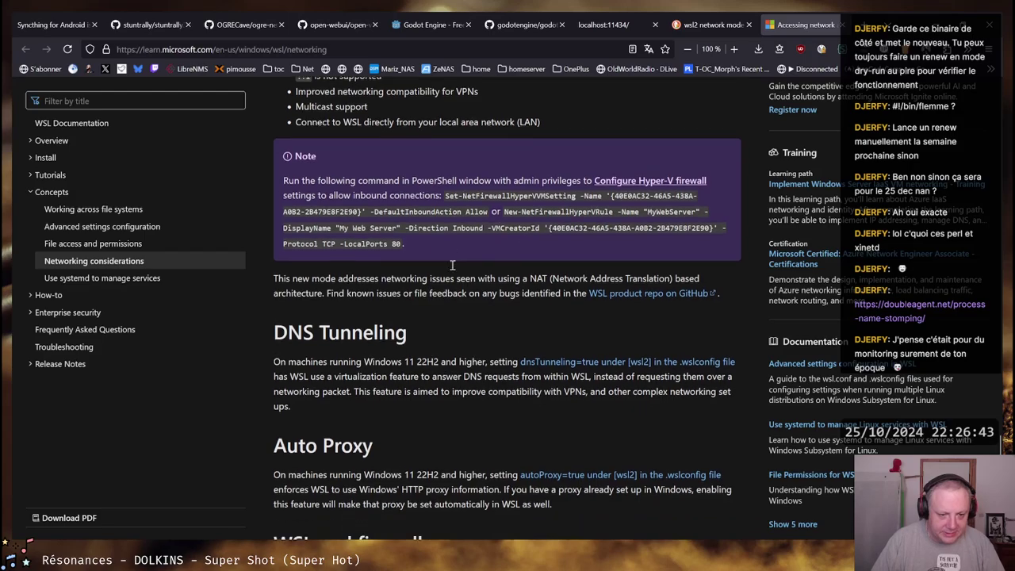
pyautogui.scroll(-1, 452, 265)
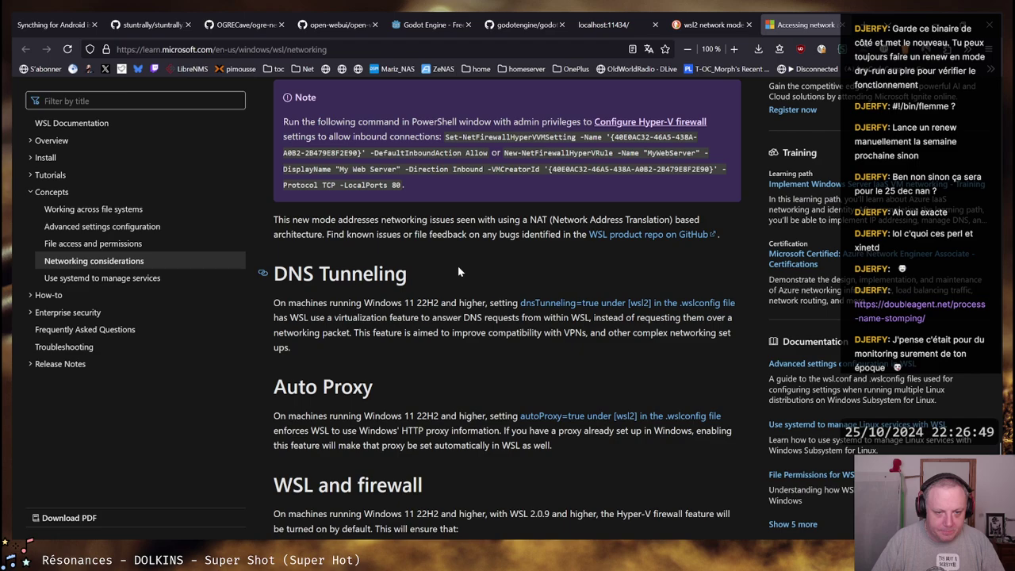
pyautogui.scroll(-2, 482, 269)
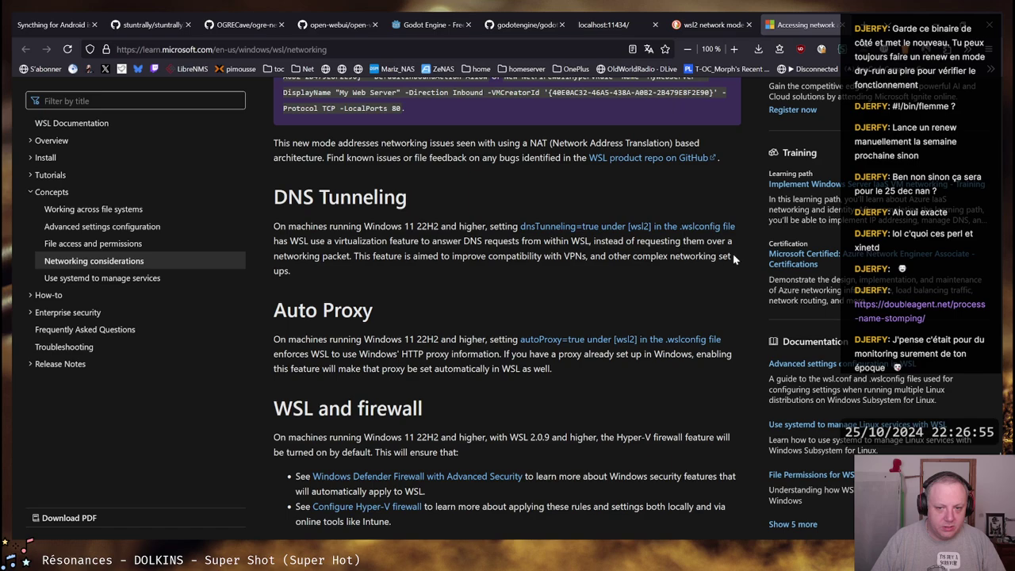
pyautogui.scroll(2, 464, 257)
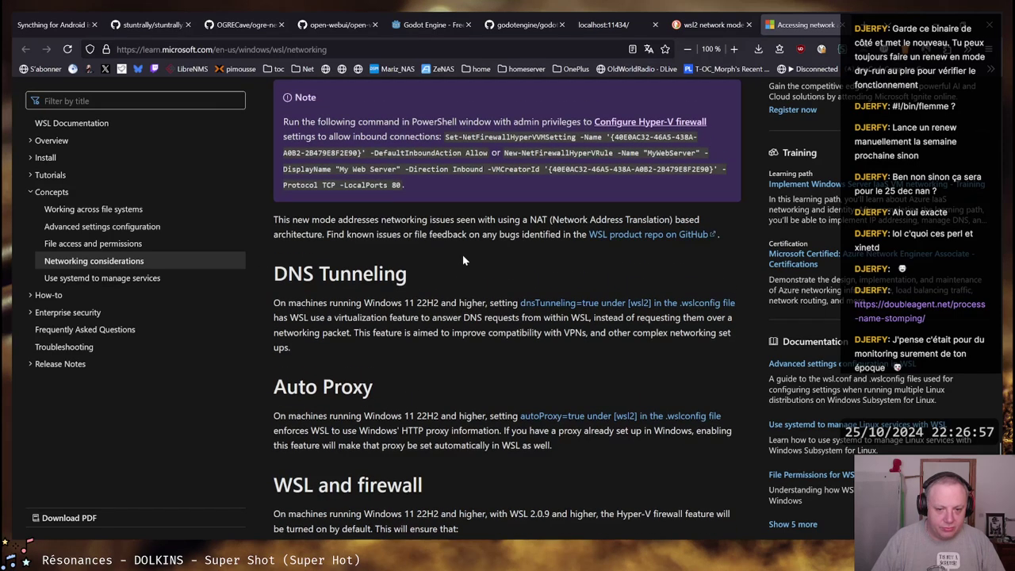
pyautogui.scroll(-6, 463, 261)
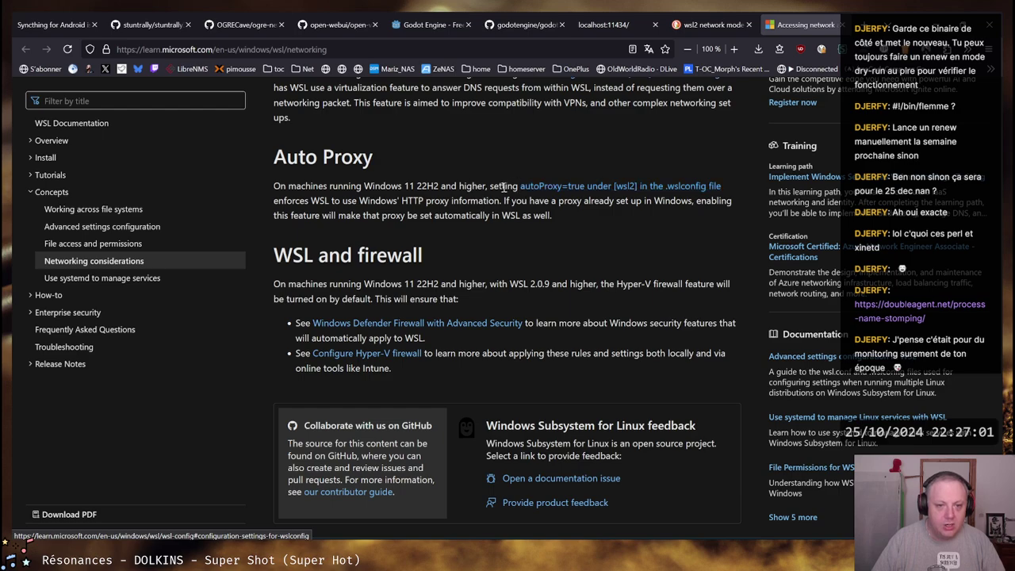
pyautogui.moveTo(274, 187); pyautogui.dragTo(704, 224)
pyautogui.click(667, 216)
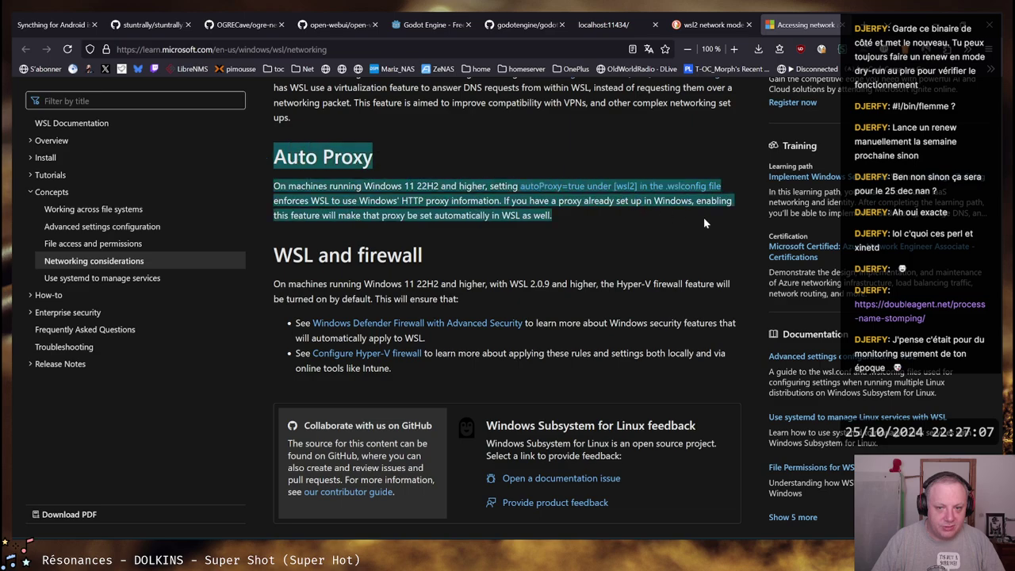
pyautogui.click(708, 224)
pyautogui.moveTo(569, 215); pyautogui.dragTo(278, 157)
pyautogui.click(279, 159)
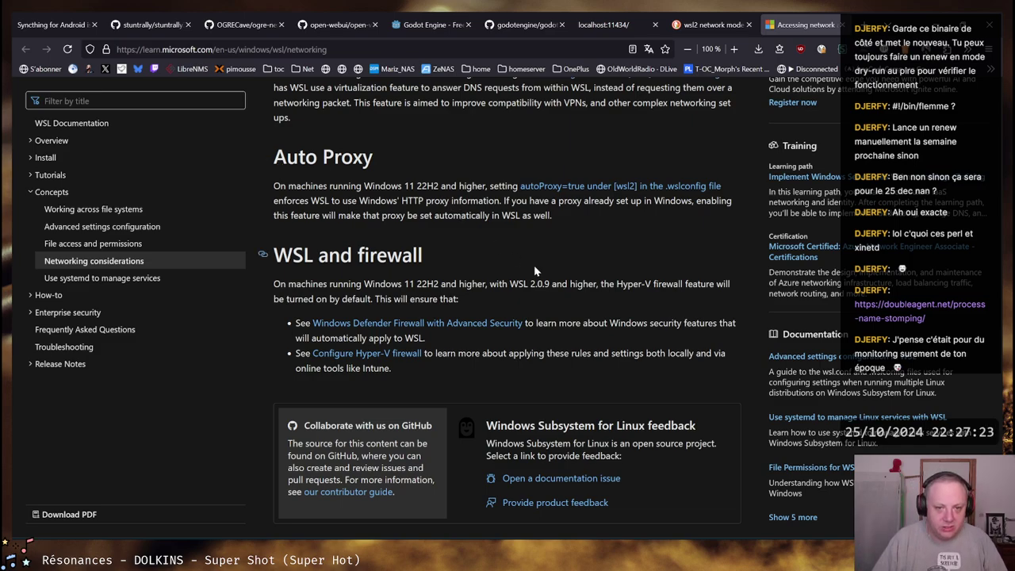
pyautogui.scroll(9, 535, 271)
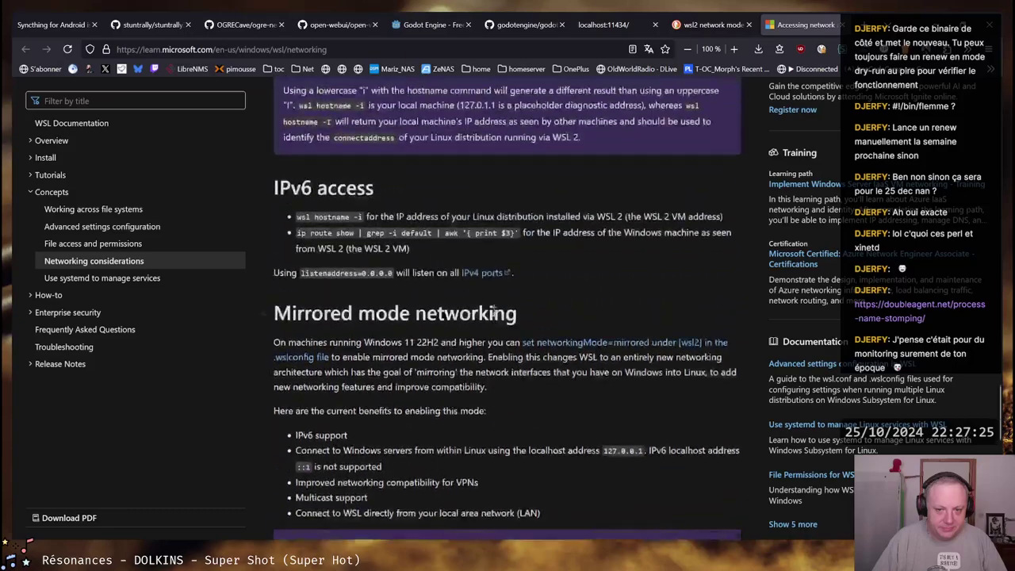
pyautogui.scroll(-1, 494, 311)
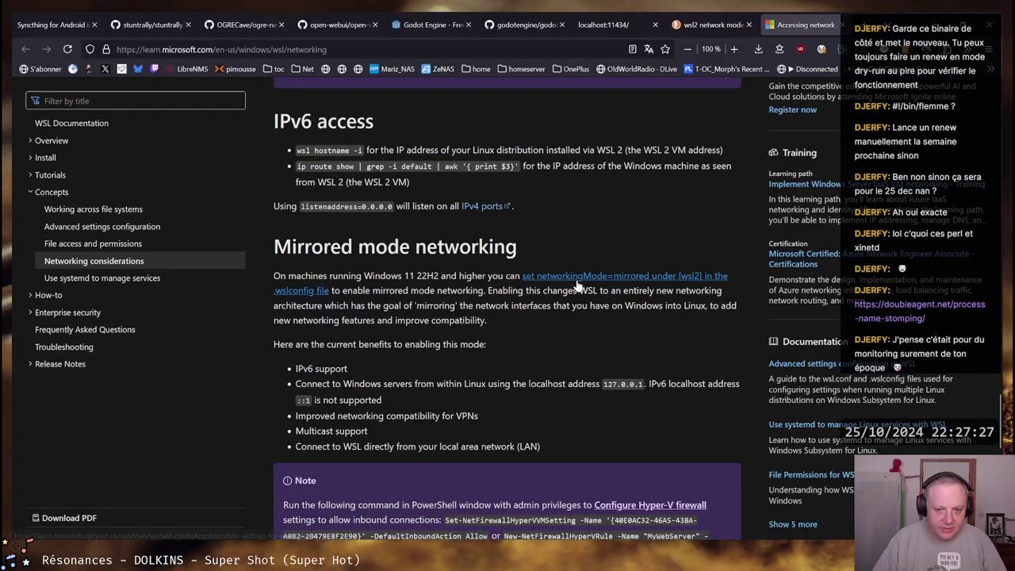
# Open the .wslconfig settings page in a new tab and exit the Ubuntu shell session
pyautogui.middleClick(579, 277)
pyautogui.click(804, 25)
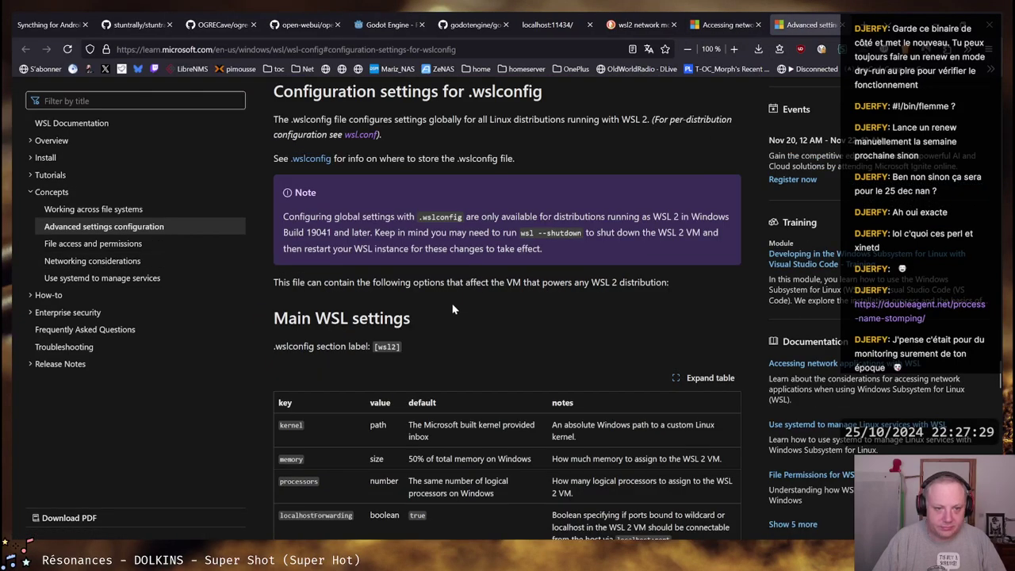
pyautogui.hotkey('alt', 'Tab')
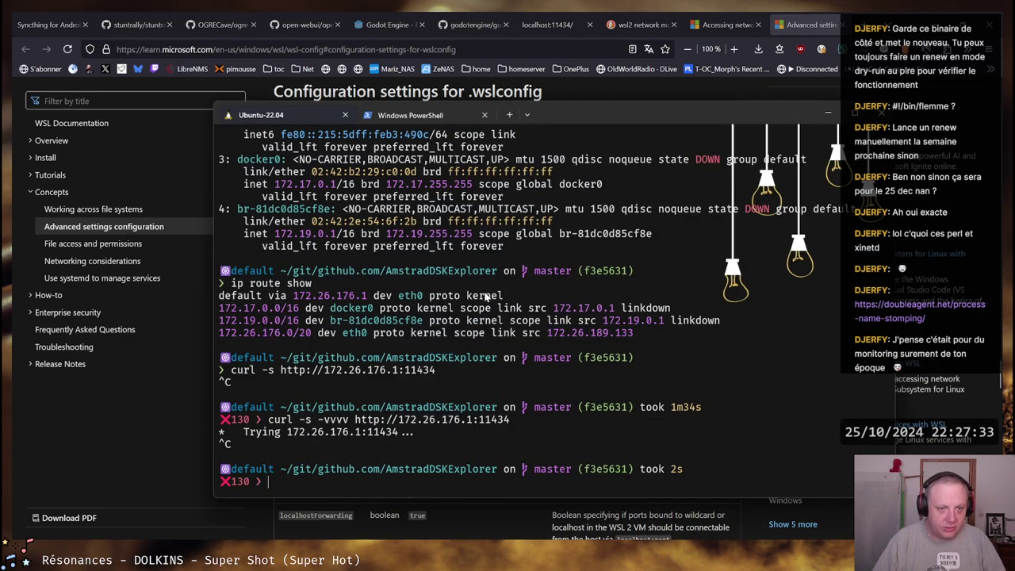
pyautogui.hotkey('ctrl', 'd')
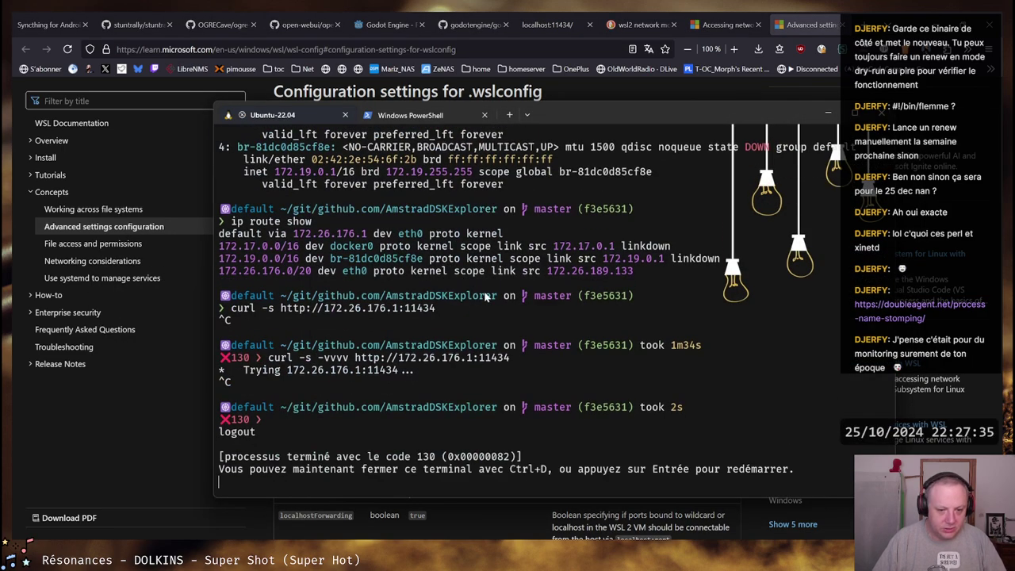
pyautogui.hotkey('ctrl', 'd')
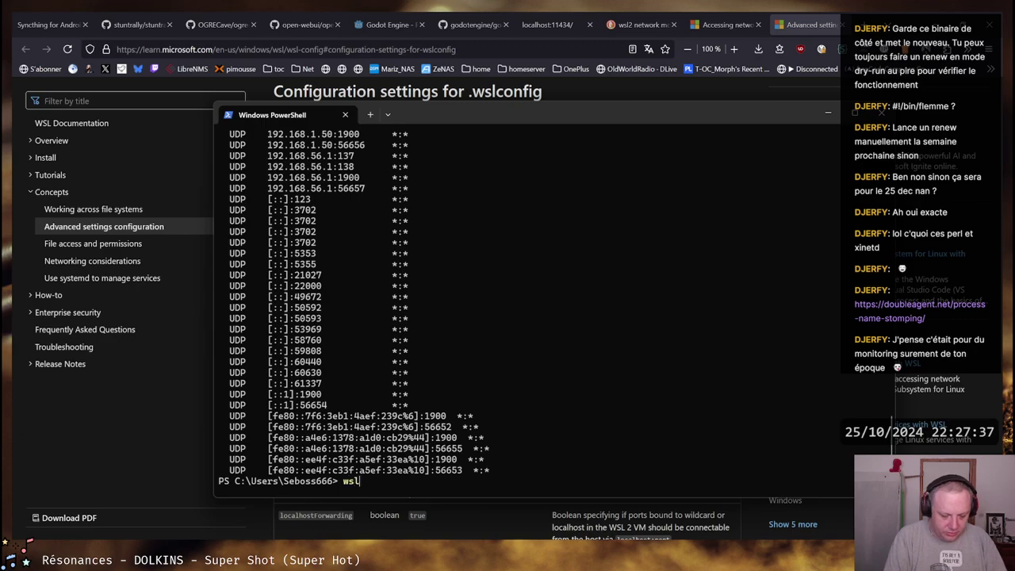
# Shut down WSL with --shutdown, confirm with wsl -l -v, and list the home folder
pyautogui.write('--shu')
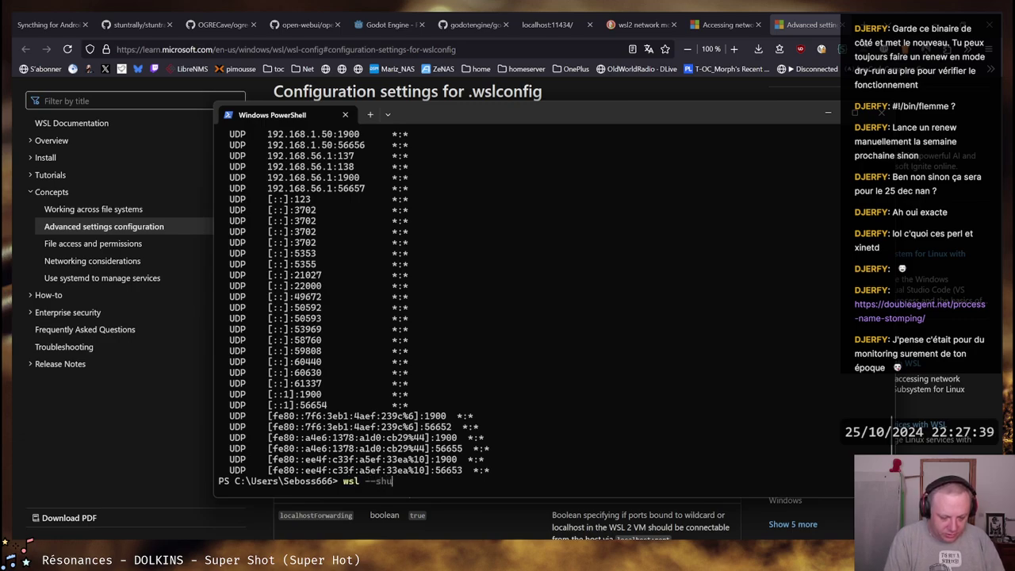
pyautogui.write('tdown')
pyautogui.press('Return')
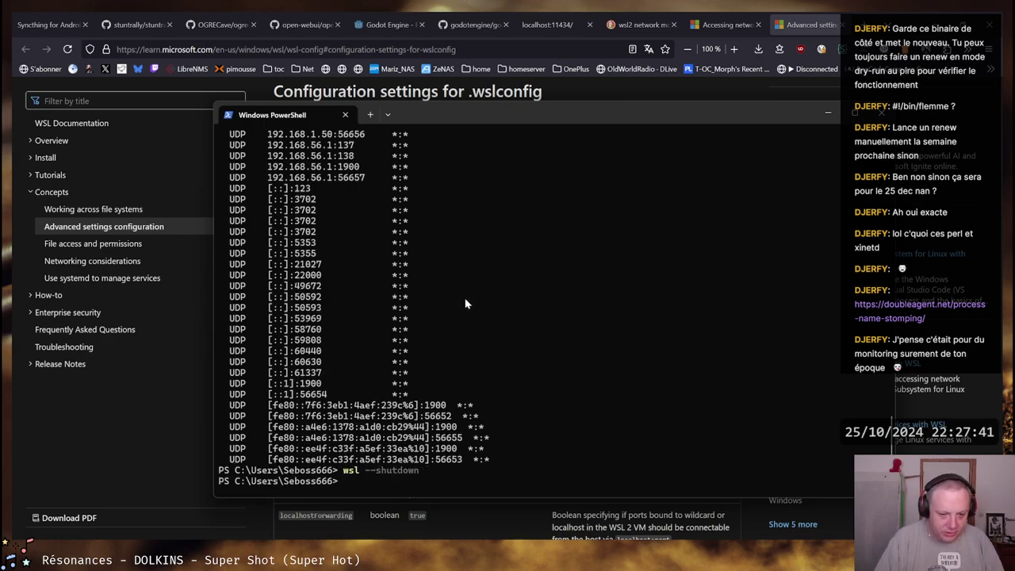
pyautogui.write('wsl')
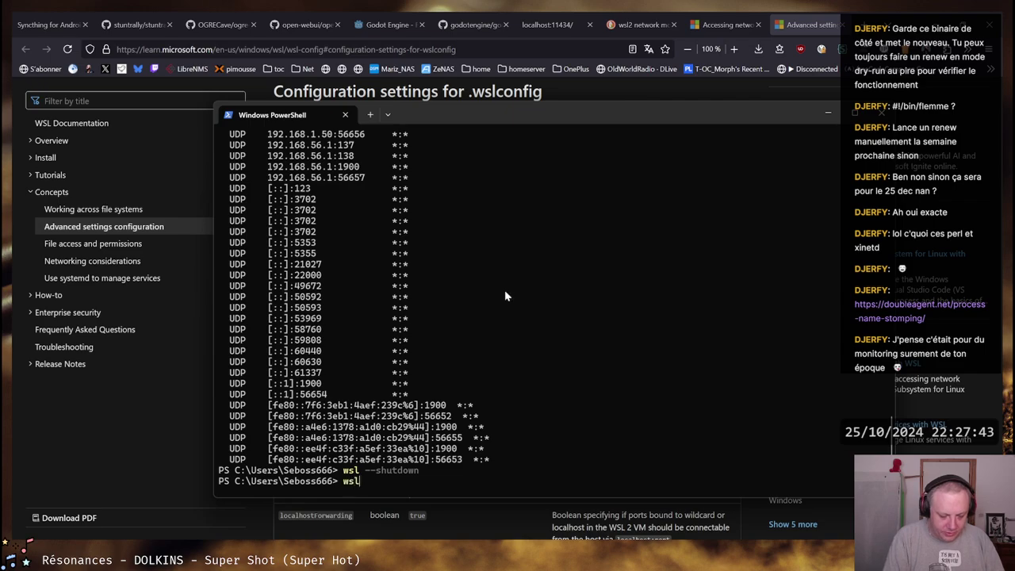
pyautogui.write(' -l -')
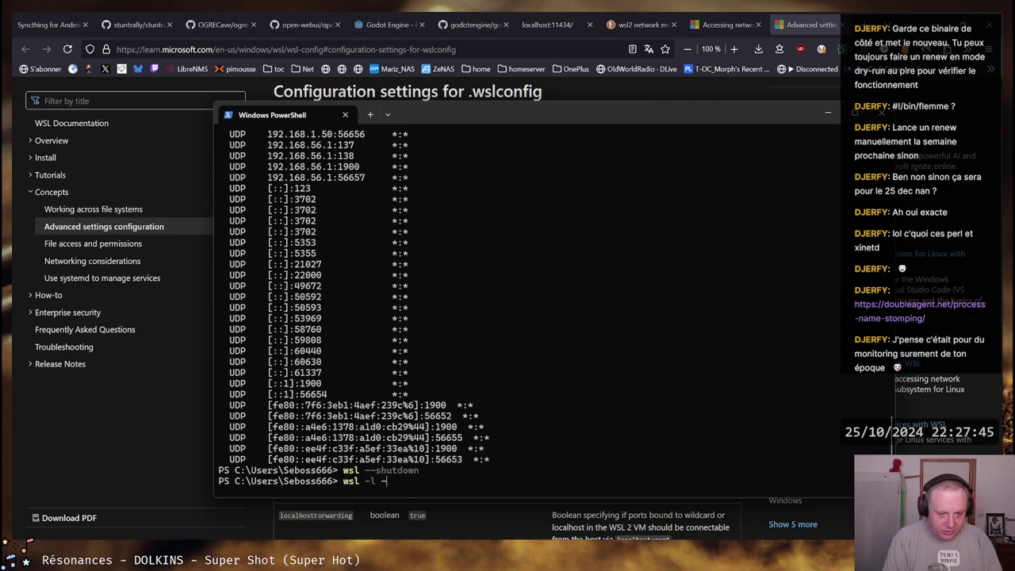
pyautogui.write('v')
pyautogui.press('Return')
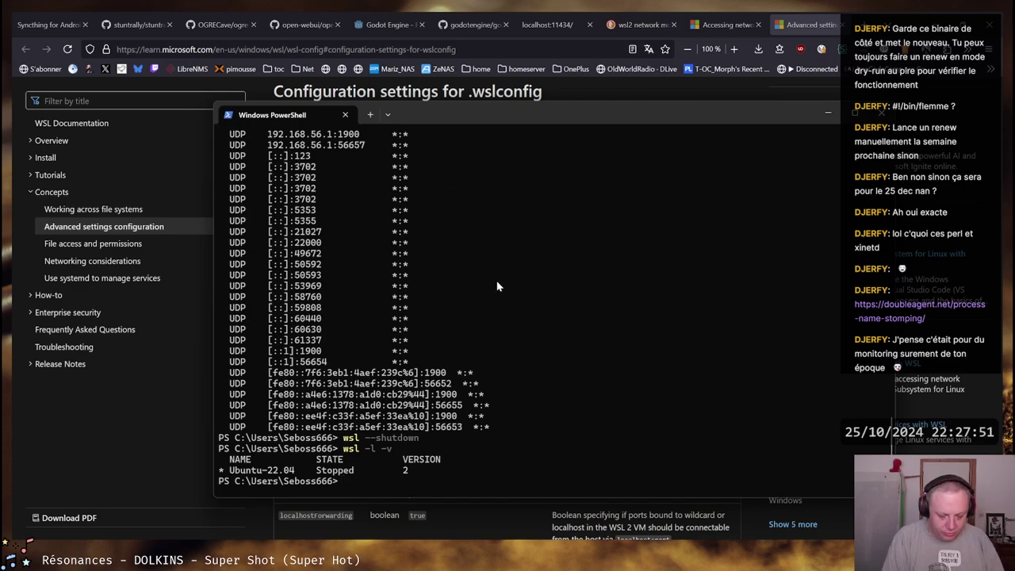
pyautogui.write('ls')
pyautogui.press('Return')
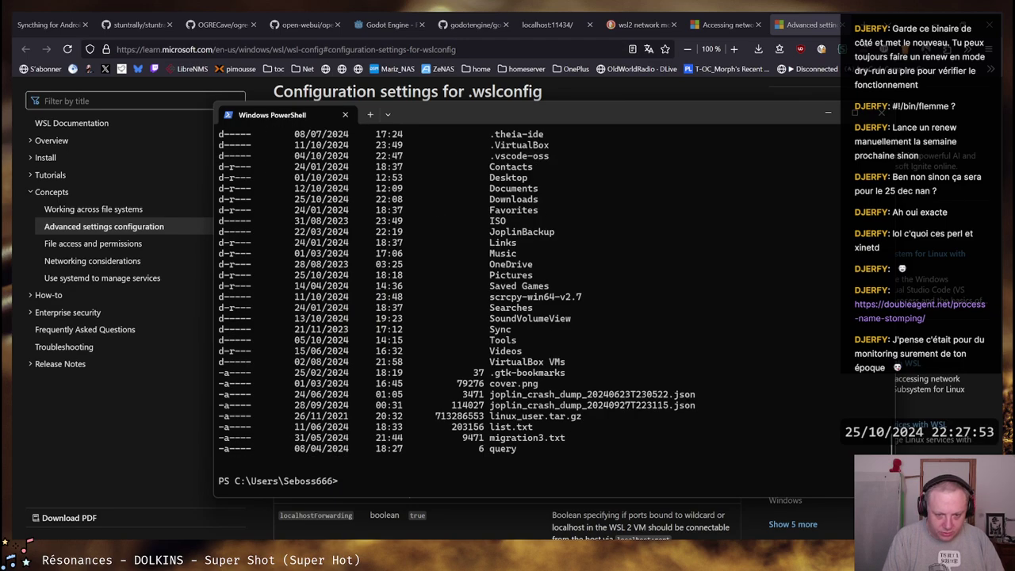
pyautogui.scroll(6, 530, 317)
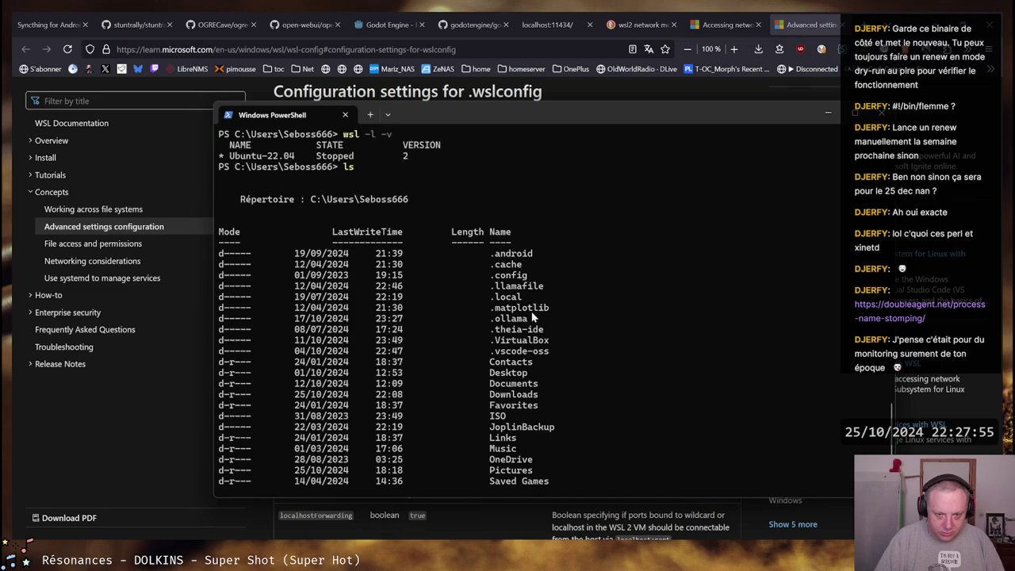
pyautogui.scroll(-1, 540, 266)
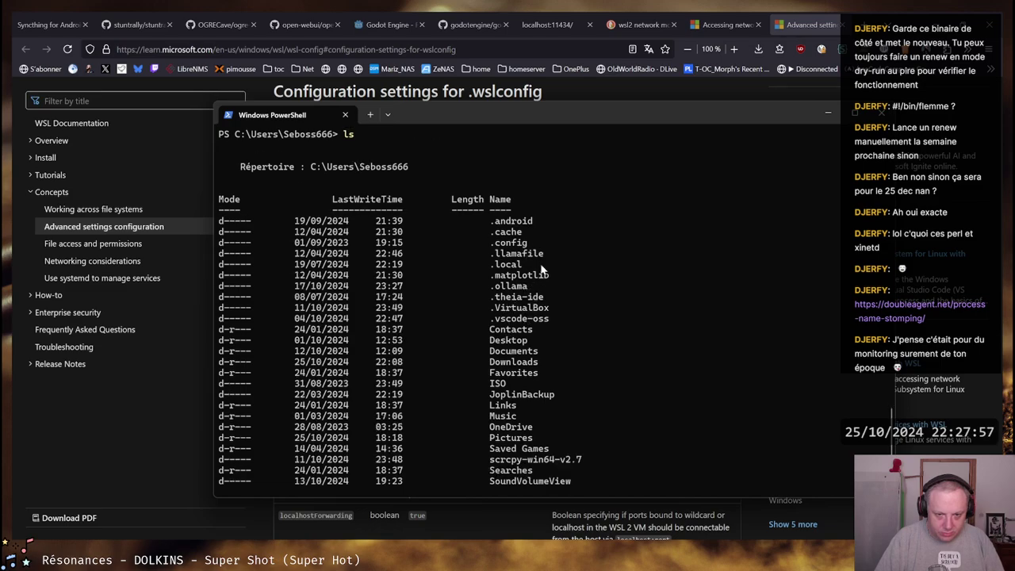
pyautogui.scroll(-2, 542, 266)
# Open the Note's .wslconfig link in another new tab and view that section
pyautogui.hotkey('alt', 'Tab')
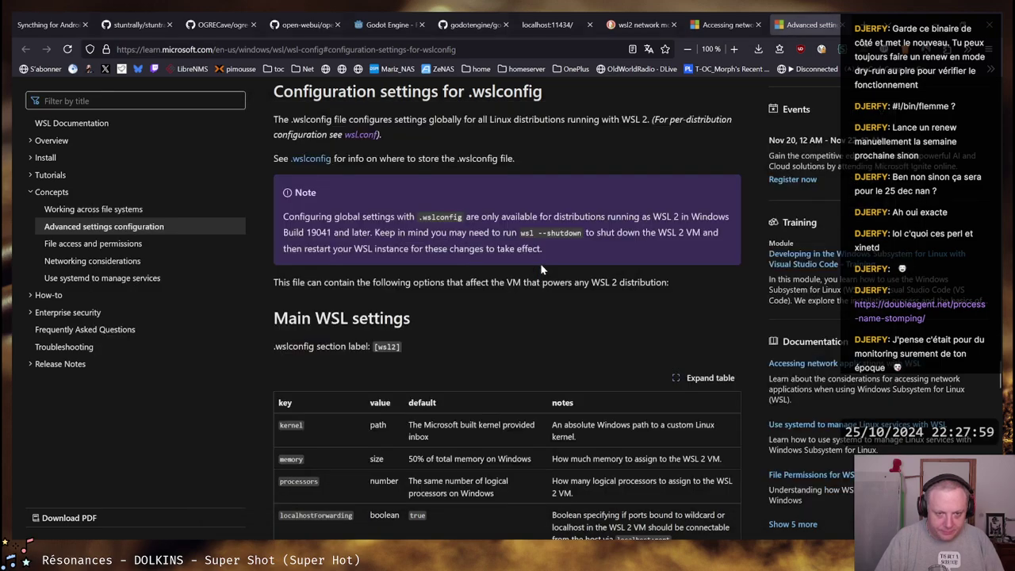
pyautogui.moveTo(282, 216); pyautogui.dragTo(702, 219)
pyautogui.click(702, 219)
pyautogui.middleClick(312, 159)
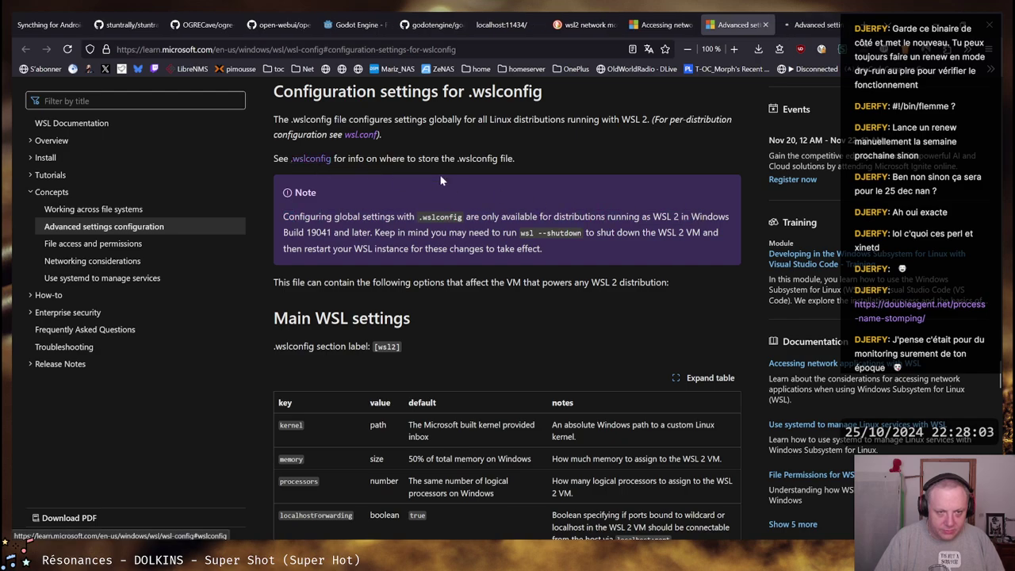
pyautogui.click(824, 22)
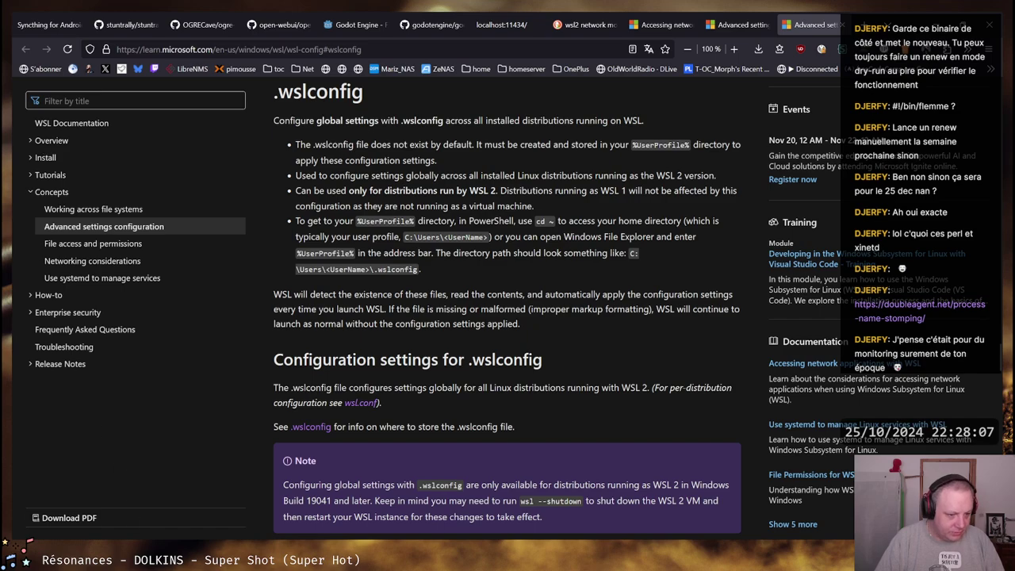
# Scroll through the PowerShell home folder listing and bring Sublime Text to the front
pyautogui.hotkey('alt', 'Tab')
pyautogui.scroll(-2, 618, 349)
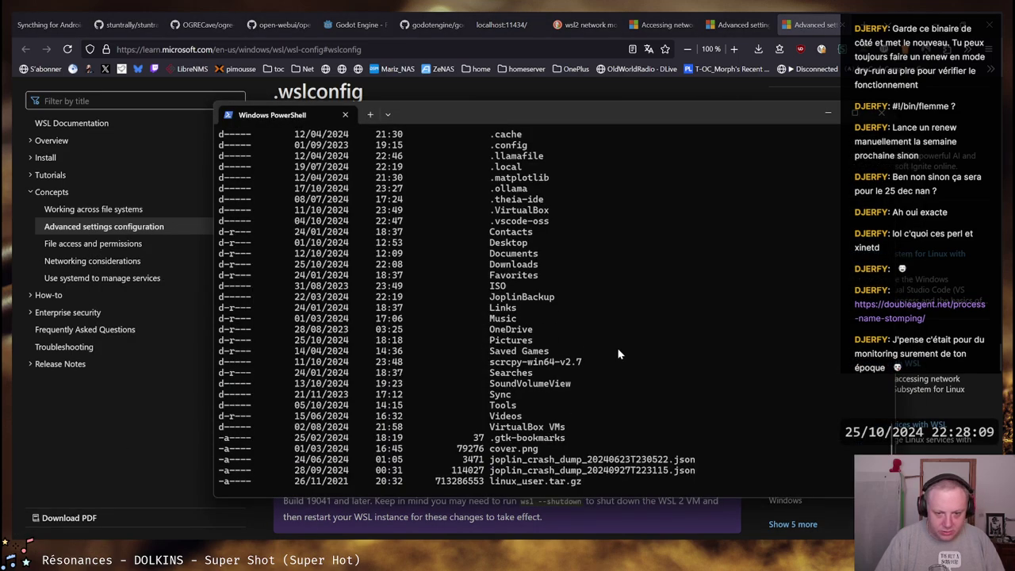
pyautogui.scroll(-1, 620, 351)
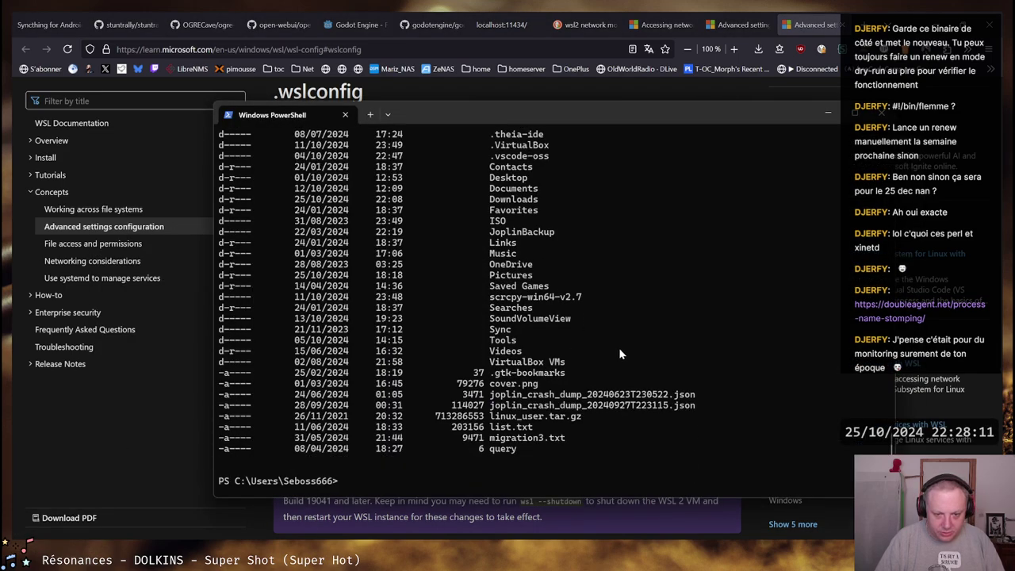
pyautogui.scroll(3, 620, 351)
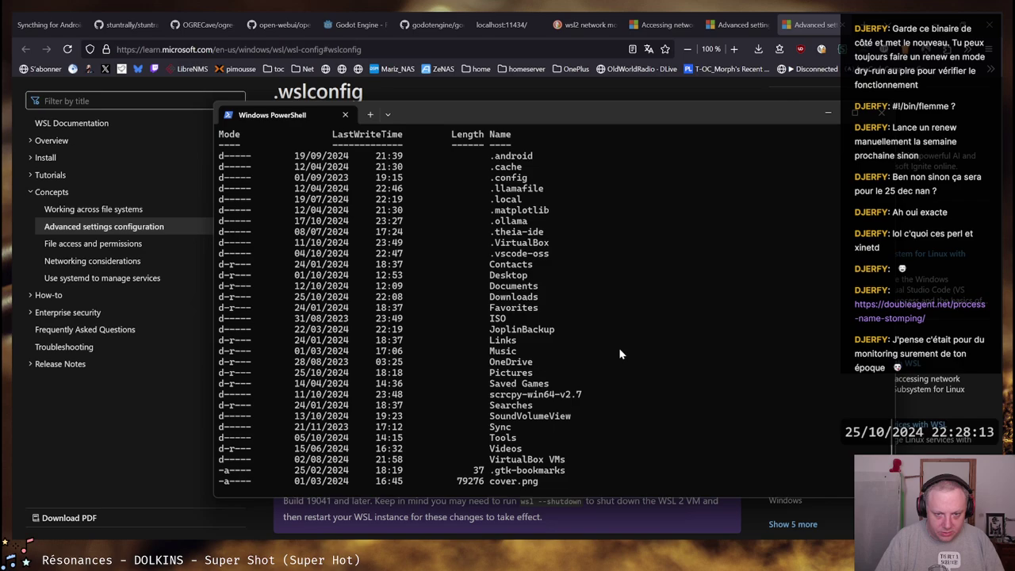
pyautogui.scroll(-3, 619, 347)
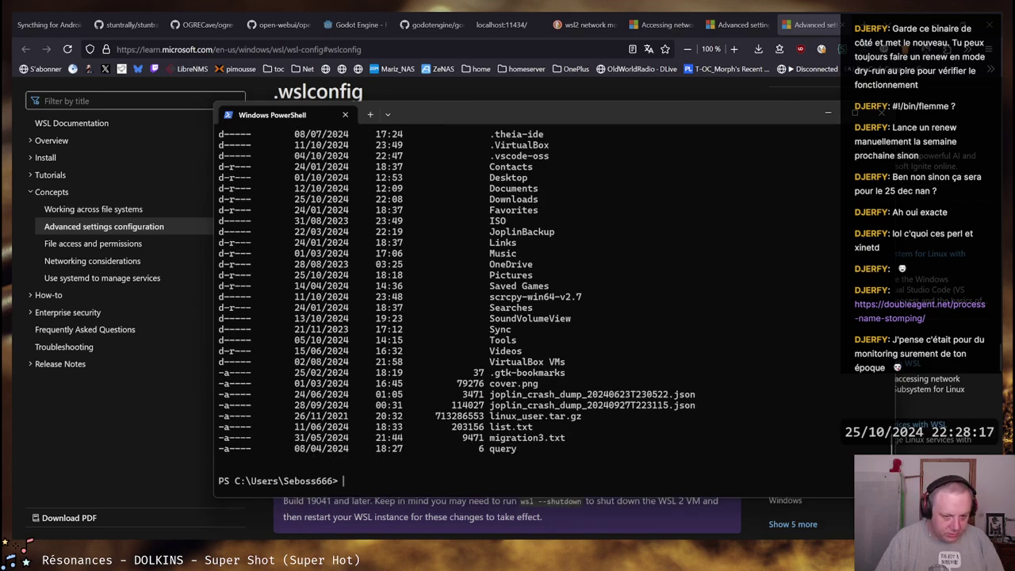
pyautogui.click(376, 496)
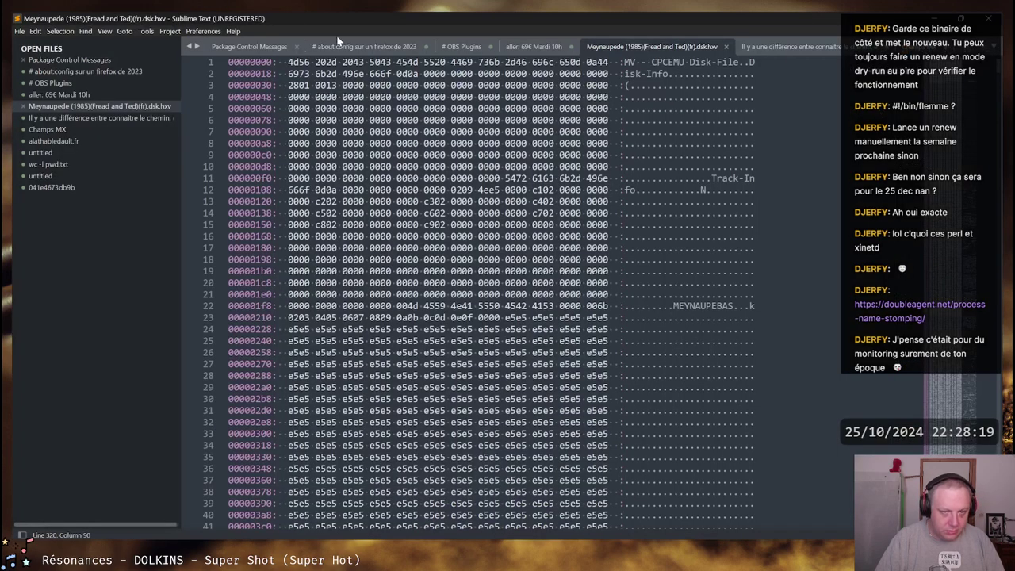
# Create a new file and paste the [wsl2] section label copied from the WSL docs
pyautogui.click(19, 31)
pyautogui.click(34, 43)
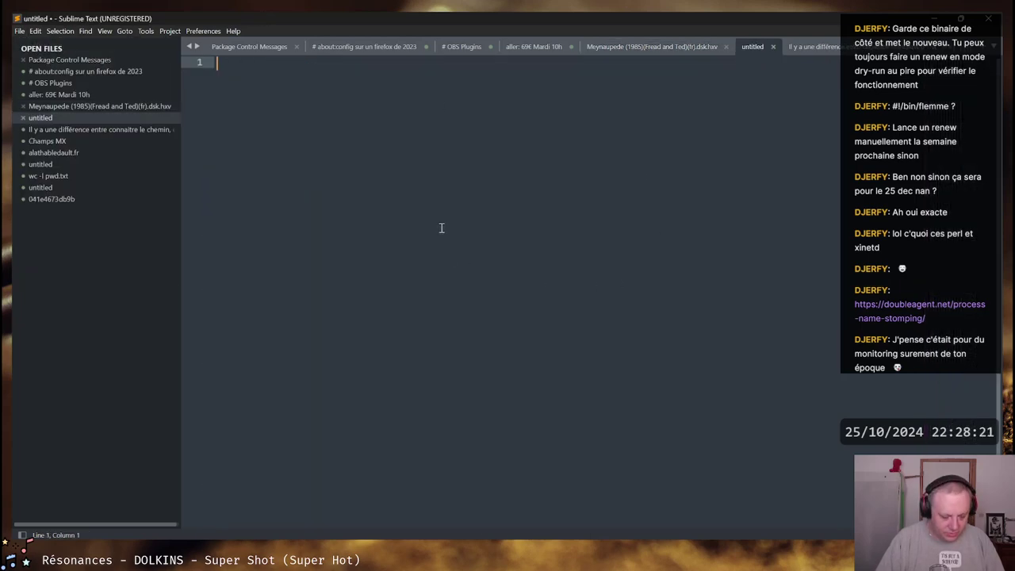
pyautogui.hotkey('alt', 'Tab')
pyautogui.hotkey('alt', 'Tab')
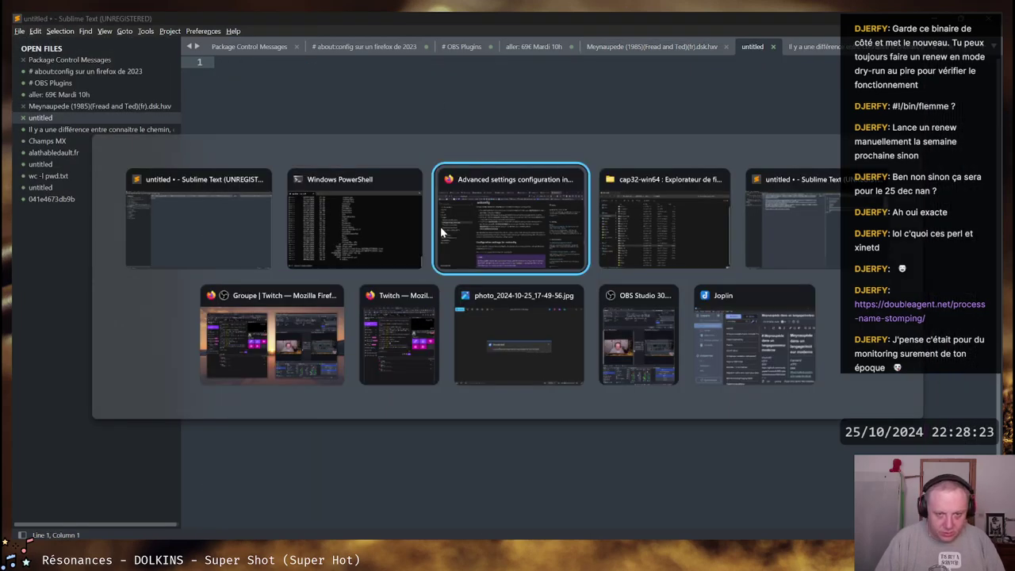
pyautogui.click(440, 226)
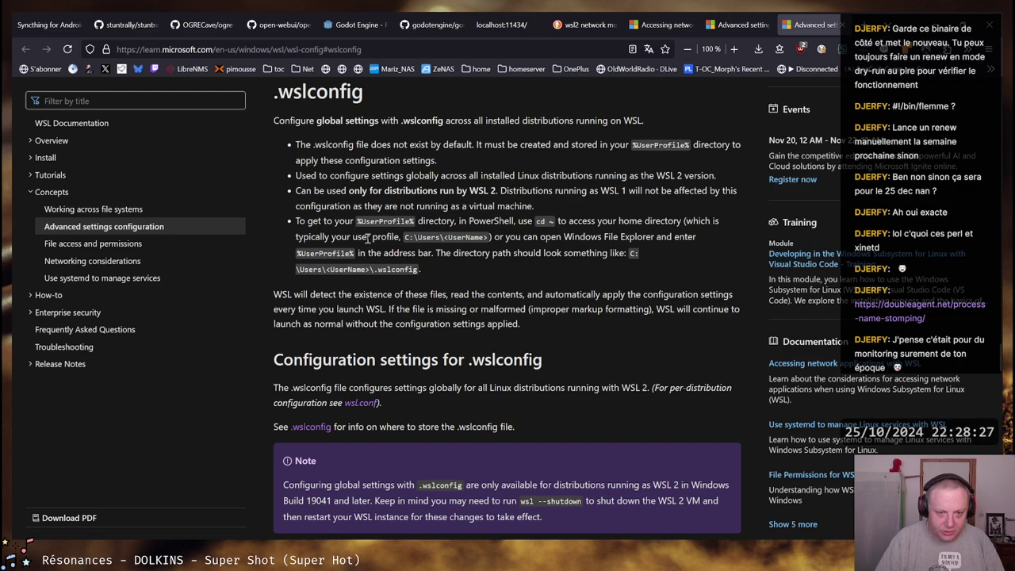
pyautogui.scroll(-7, 510, 261)
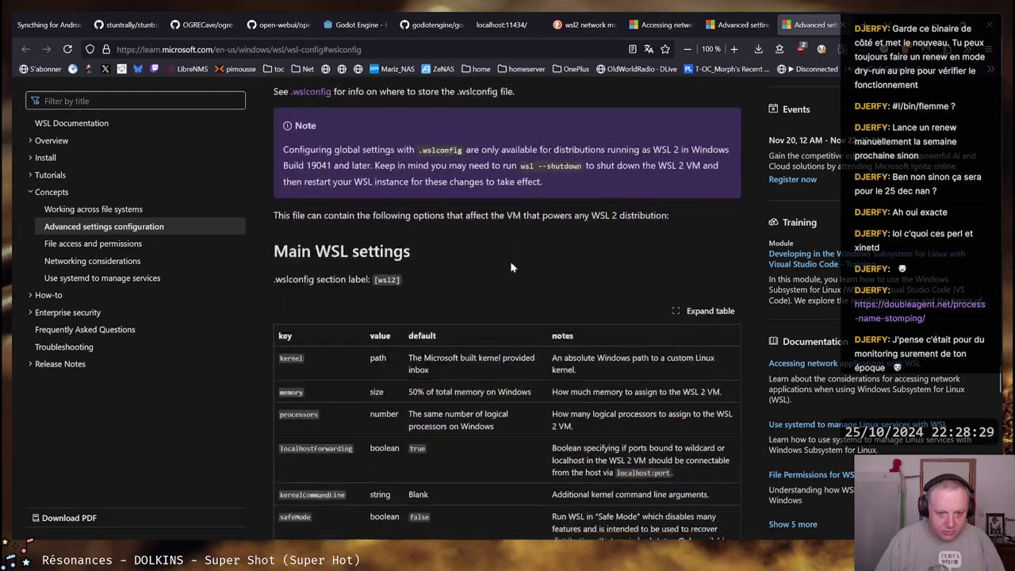
pyautogui.scroll(3, 511, 261)
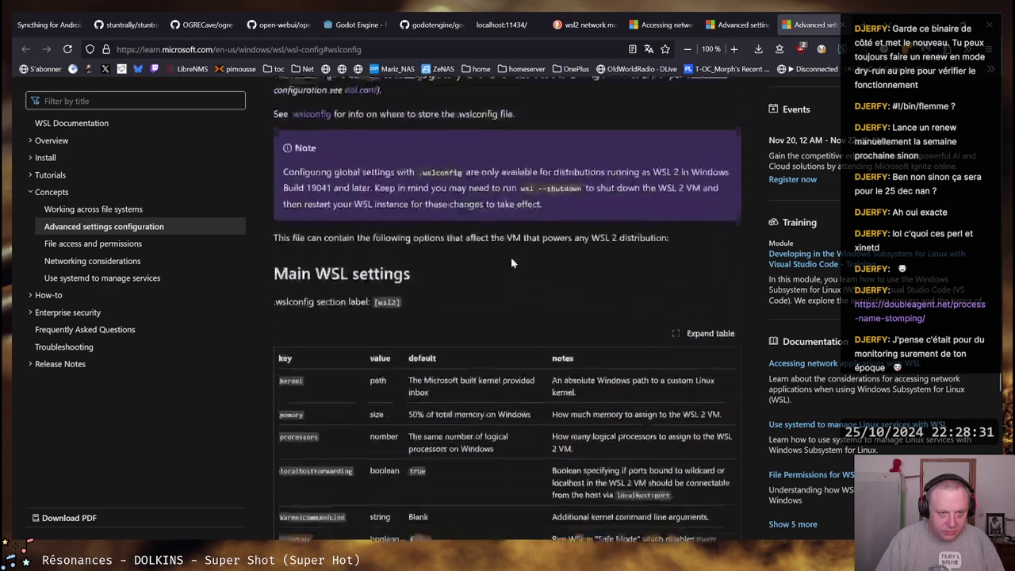
pyautogui.moveTo(374, 308); pyautogui.dragTo(405, 312)
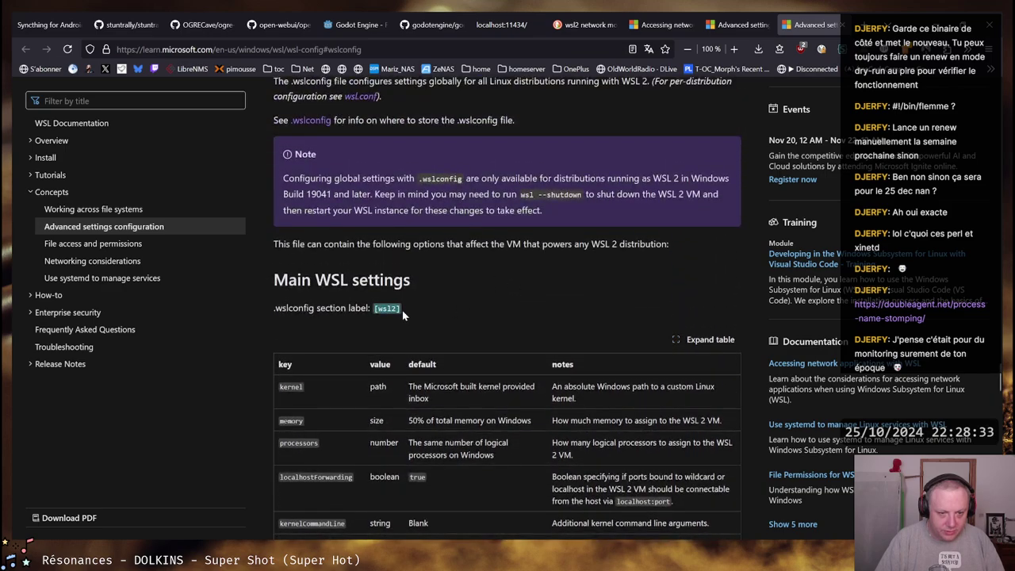
pyautogui.rightClick(393, 309)
pyautogui.click(425, 320)
pyautogui.hotkey('alt', 'Tab')
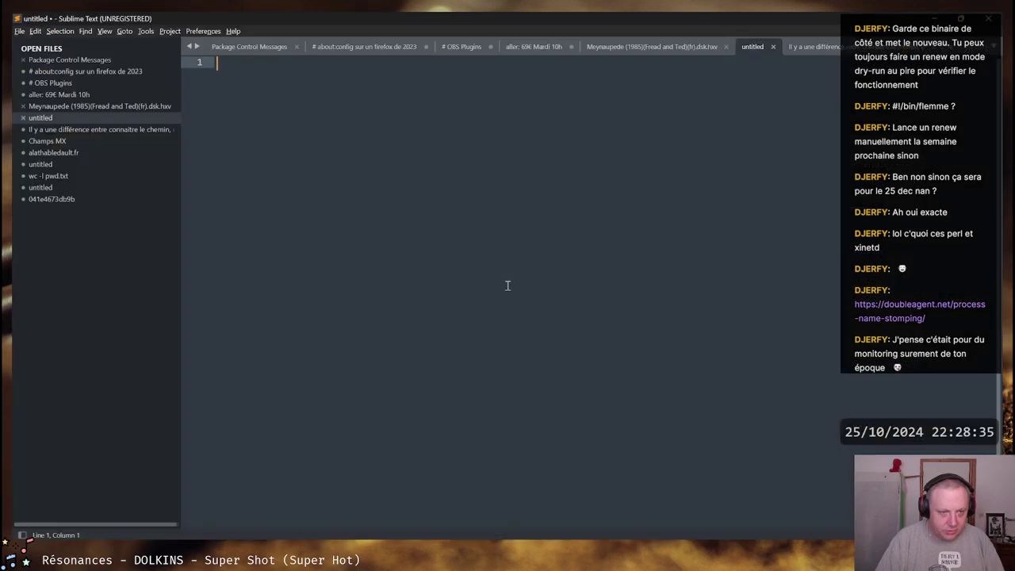
pyautogui.hotkey('ctrl', 'v')
pyautogui.press('Return')
# Add the networkingMode key, copied from the documentation, on line 2
pyautogui.hotkey('alt', 'Tab')
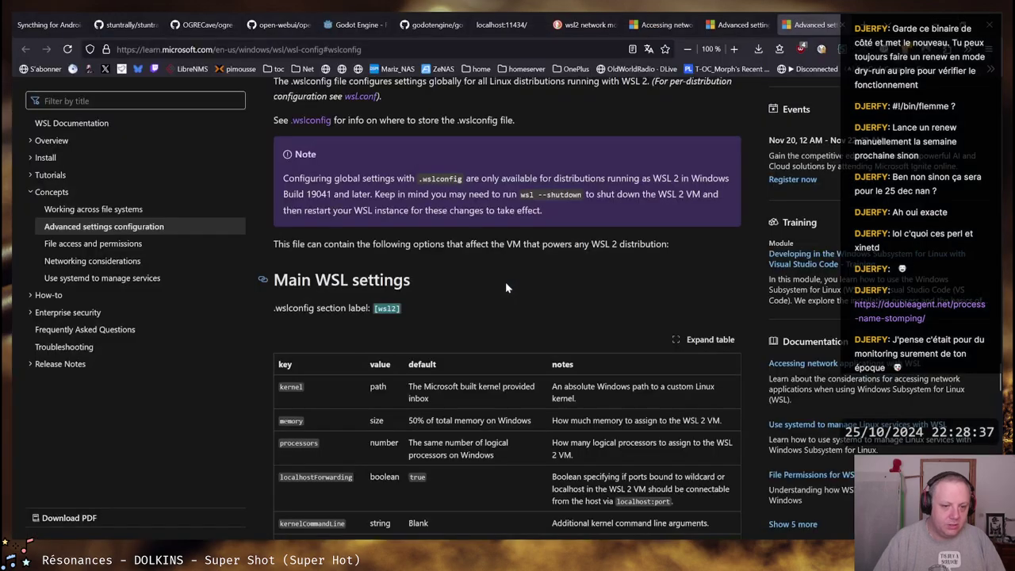
pyautogui.scroll(-3, 506, 283)
pyautogui.scroll(-1, 345, 333)
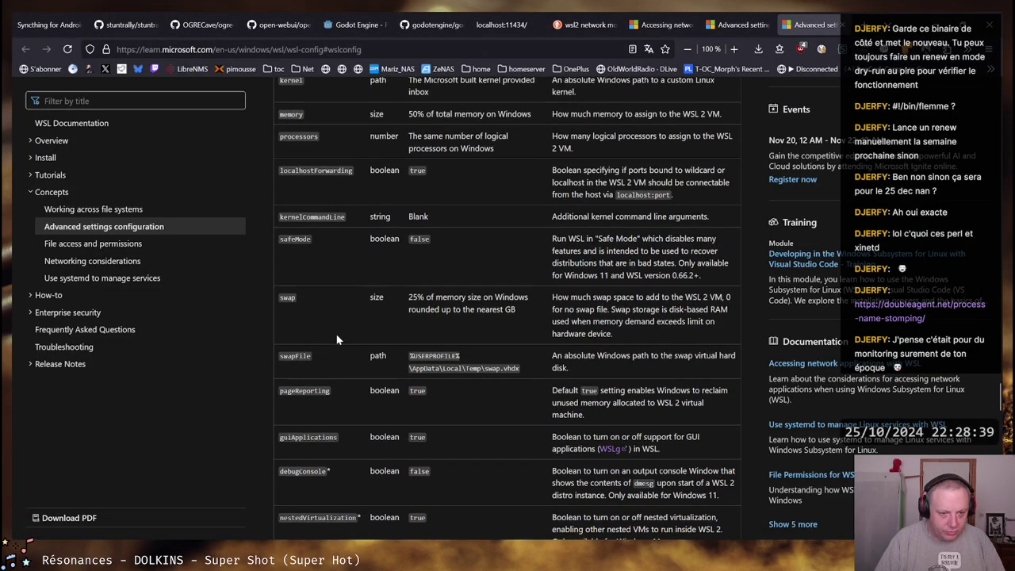
pyautogui.scroll(-2, 354, 329)
pyautogui.scroll(-1, 354, 331)
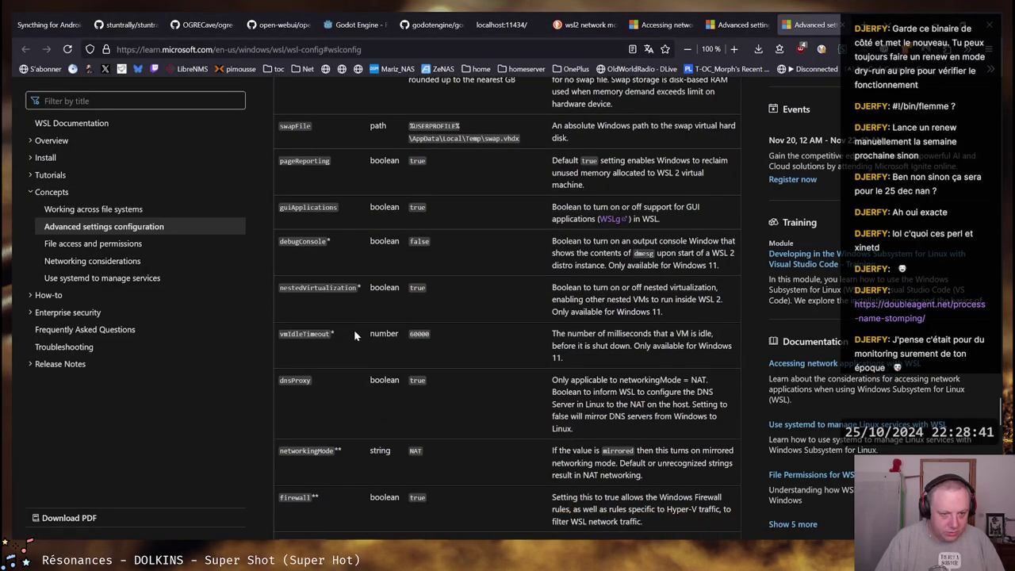
pyautogui.scroll(-3, 356, 331)
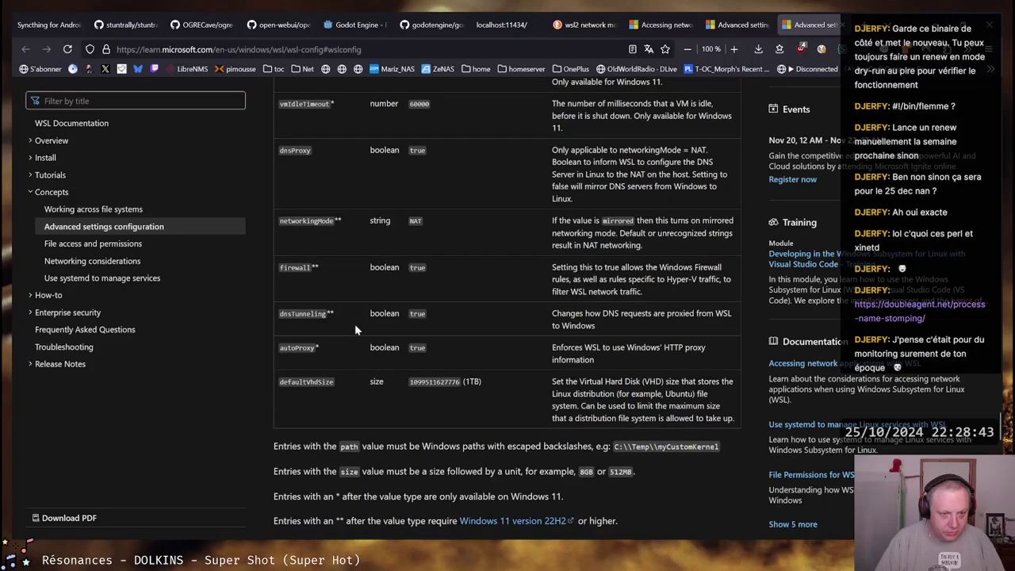
pyautogui.doubleClick(306, 221)
pyautogui.rightClick(294, 214)
pyautogui.click(333, 230)
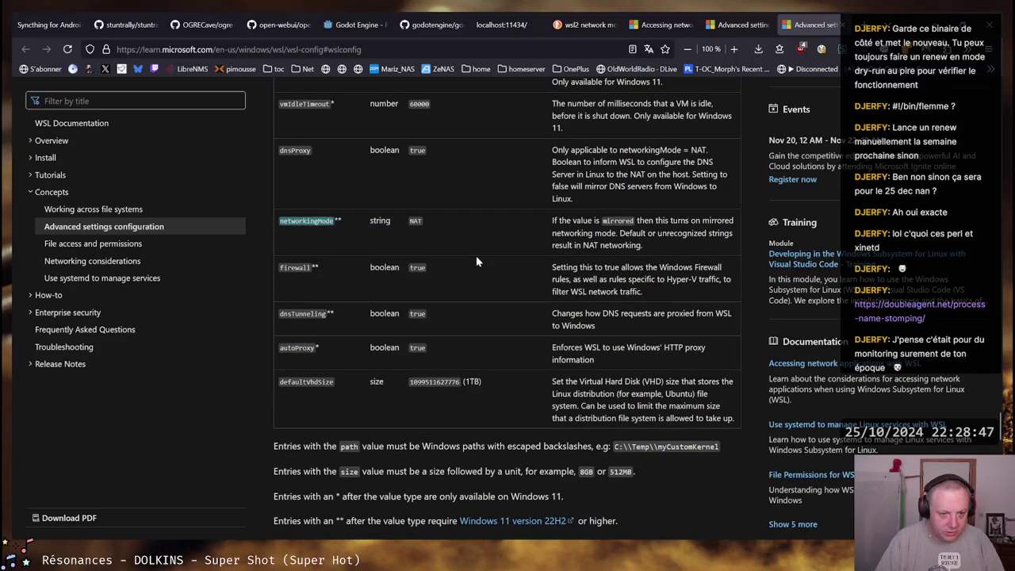
pyautogui.hotkey('alt', 'Tab')
pyautogui.hotkey('ctrl', 'v')
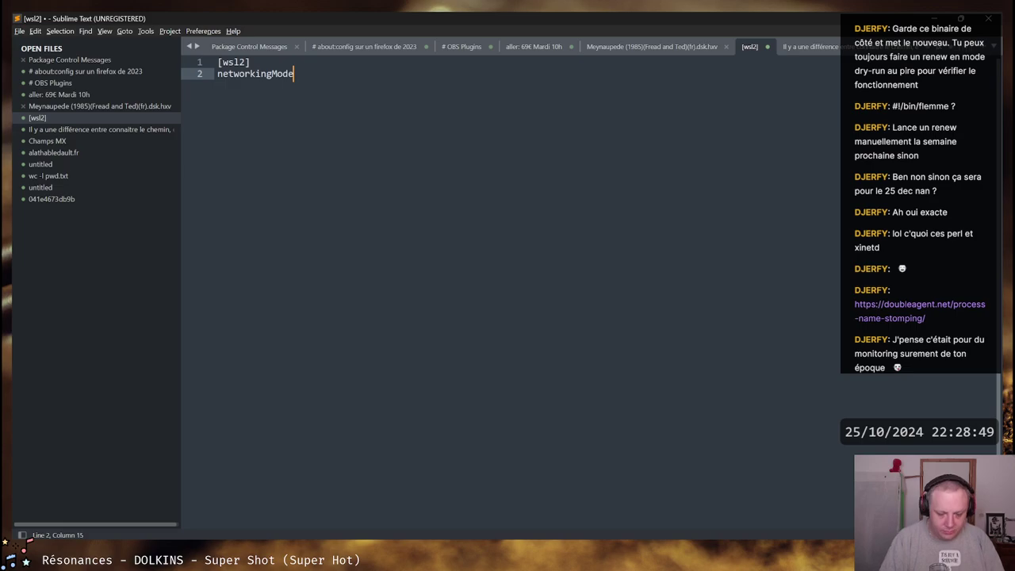
# Complete the line as networkingMode=mirrored and bring up the Save As dialog
pyautogui.hotkey('alt', 'Tab')
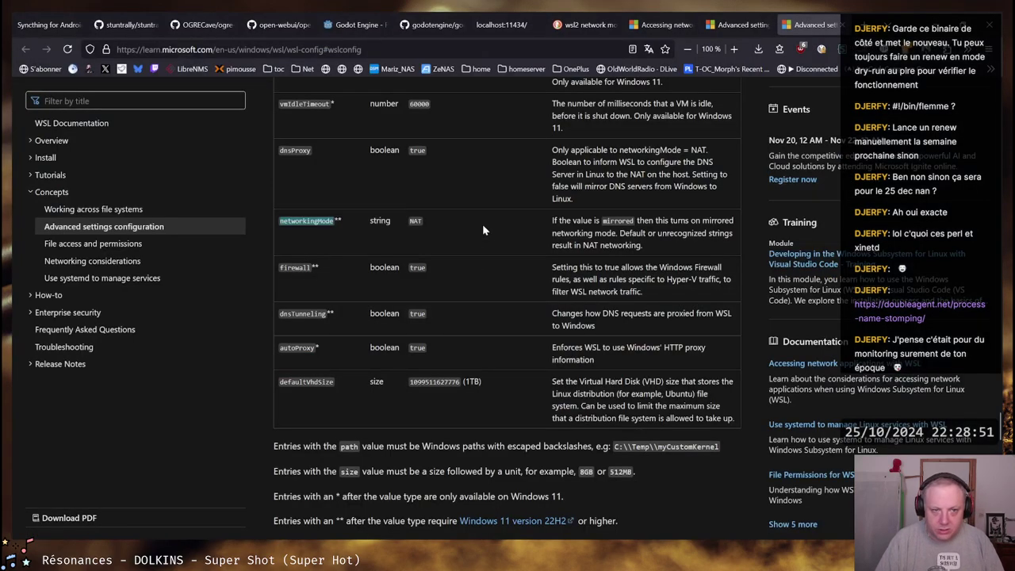
pyautogui.doubleClick(623, 221)
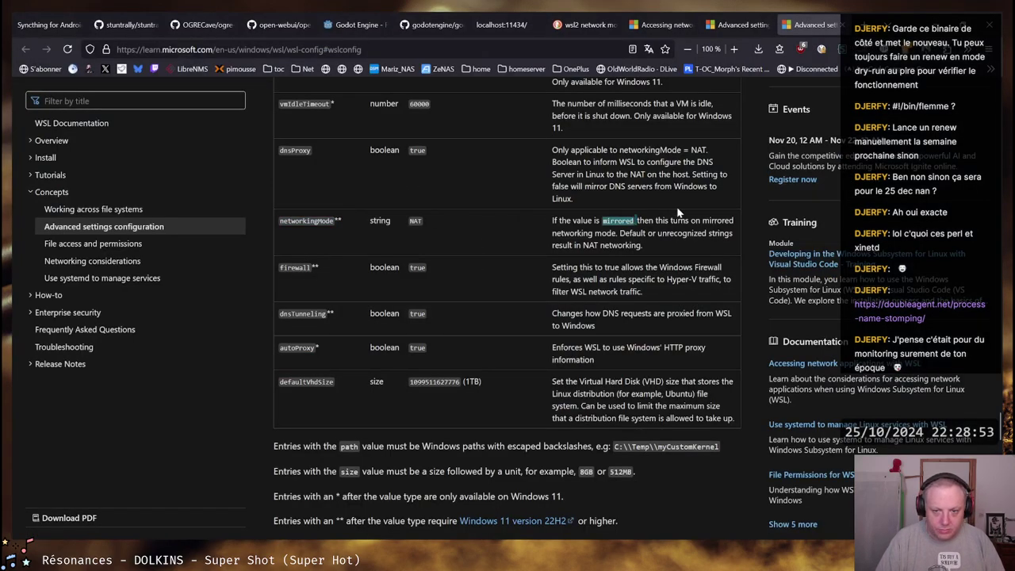
pyautogui.hotkey('alt', 'Tab')
pyautogui.hotkey('ctrl', 'v')
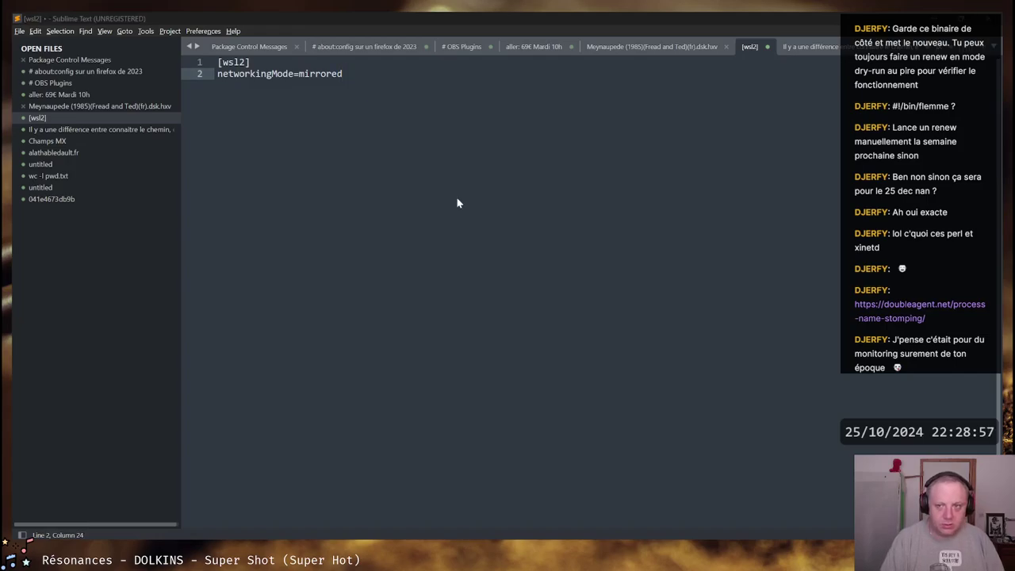
pyautogui.hotkey('ctrl', 's')
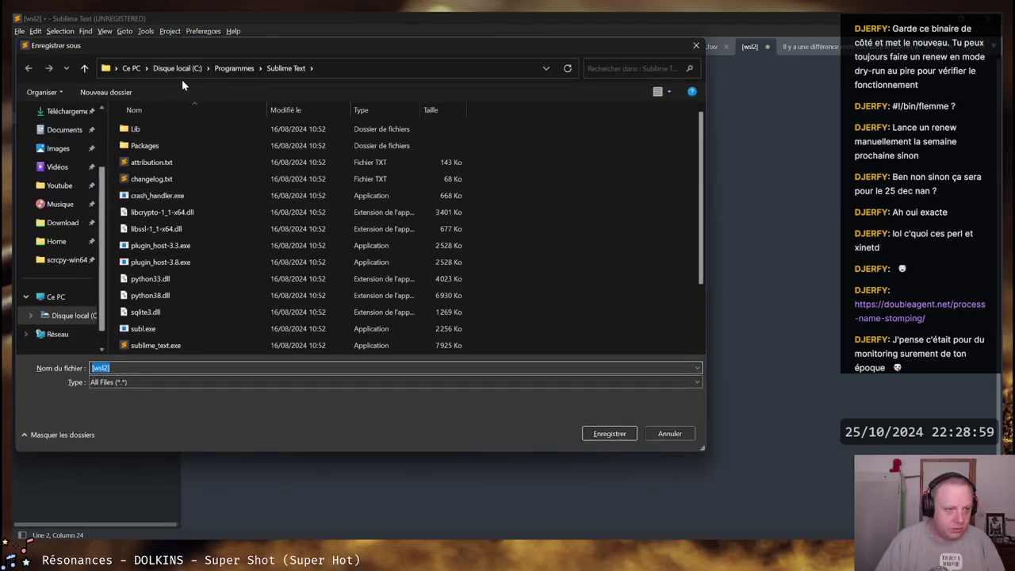
# Browse the Save As dialog from the C: drive through Utilisateurs into the user's home folder
pyautogui.click(179, 70)
pyautogui.doubleClick(148, 296)
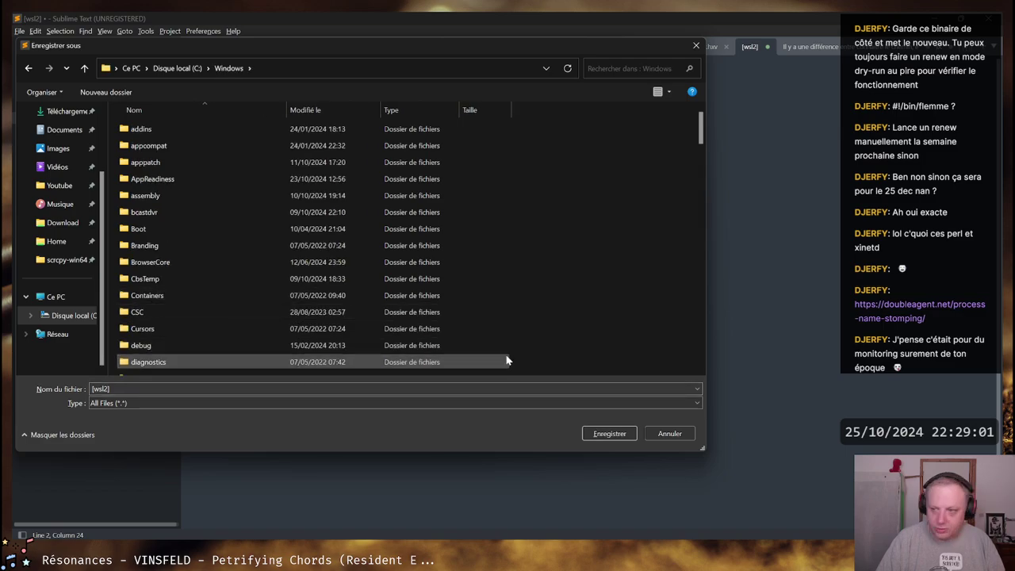
pyautogui.scroll(-20, 164, 267)
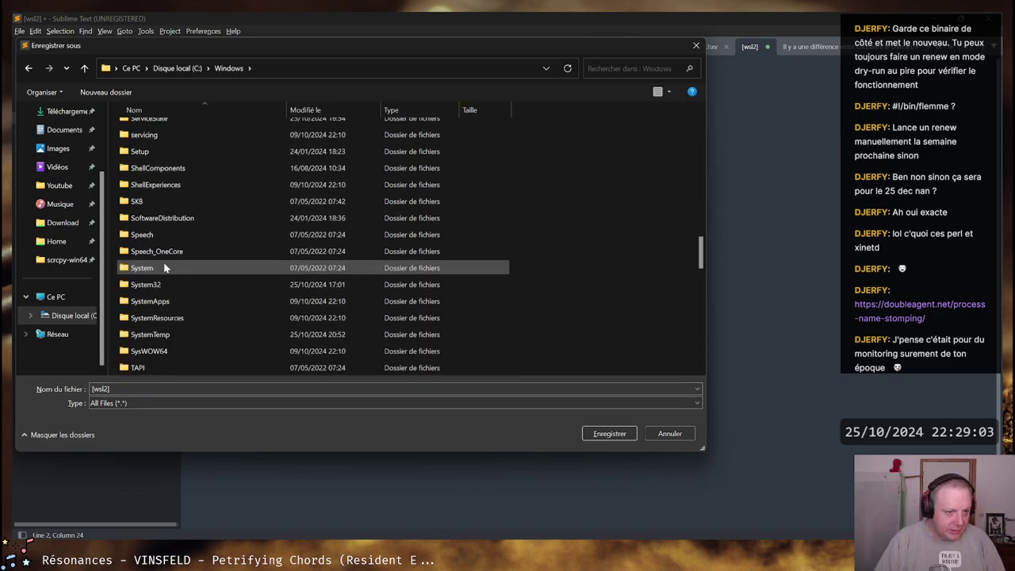
pyautogui.scroll(20, 166, 268)
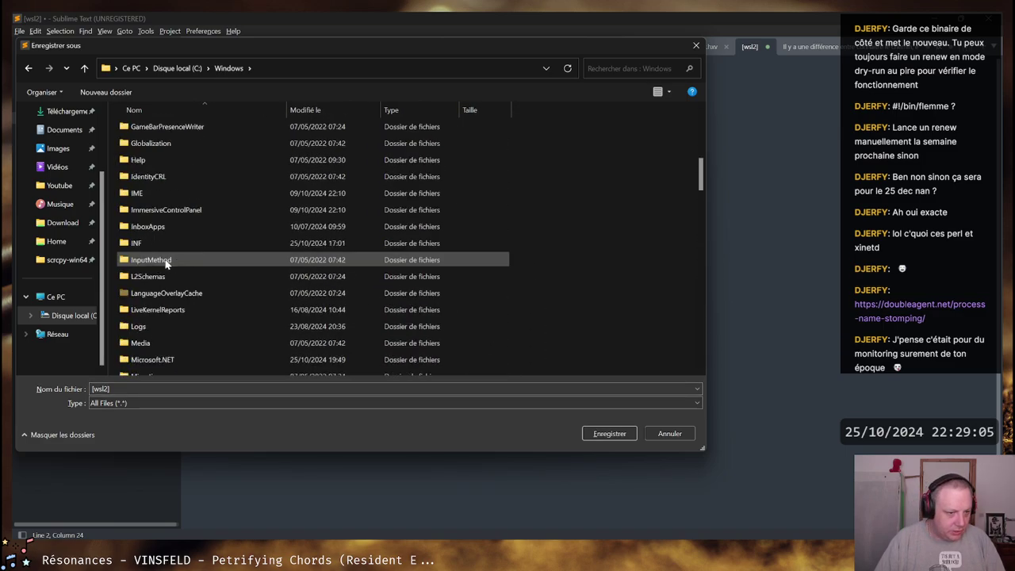
pyautogui.click(176, 68)
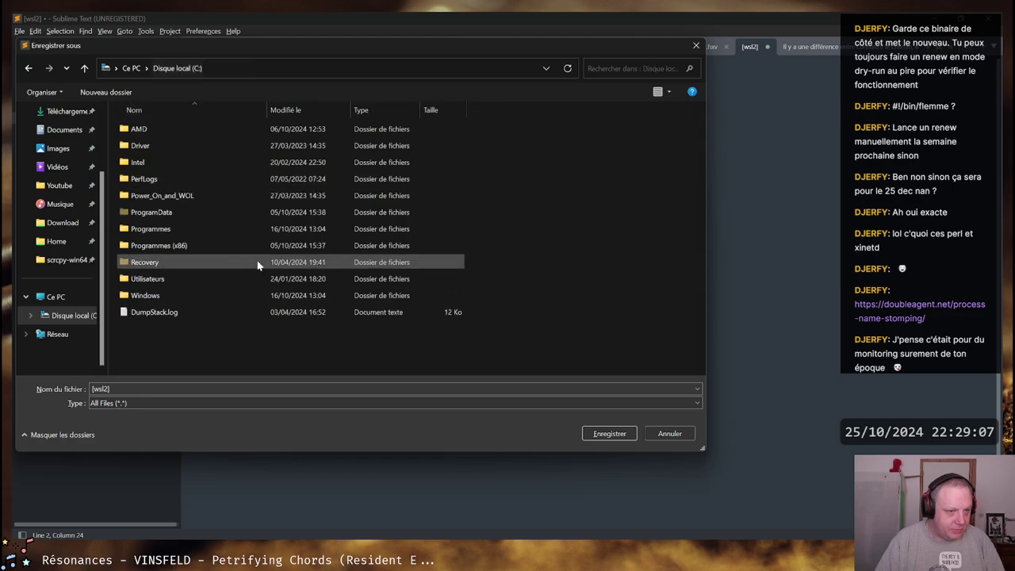
pyautogui.doubleClick(147, 277)
pyautogui.doubleClick(147, 161)
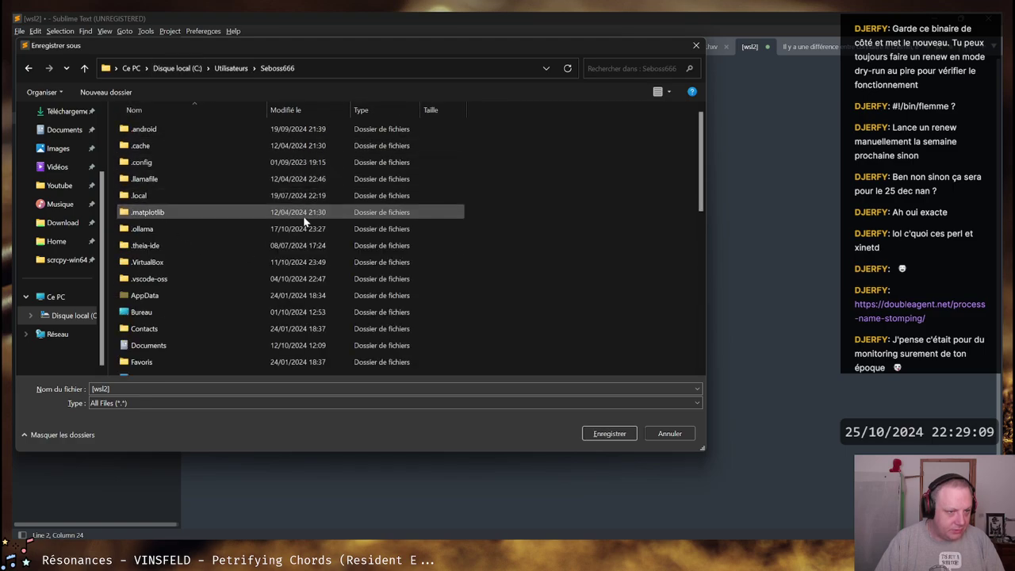
pyautogui.scroll(-7, 213, 198)
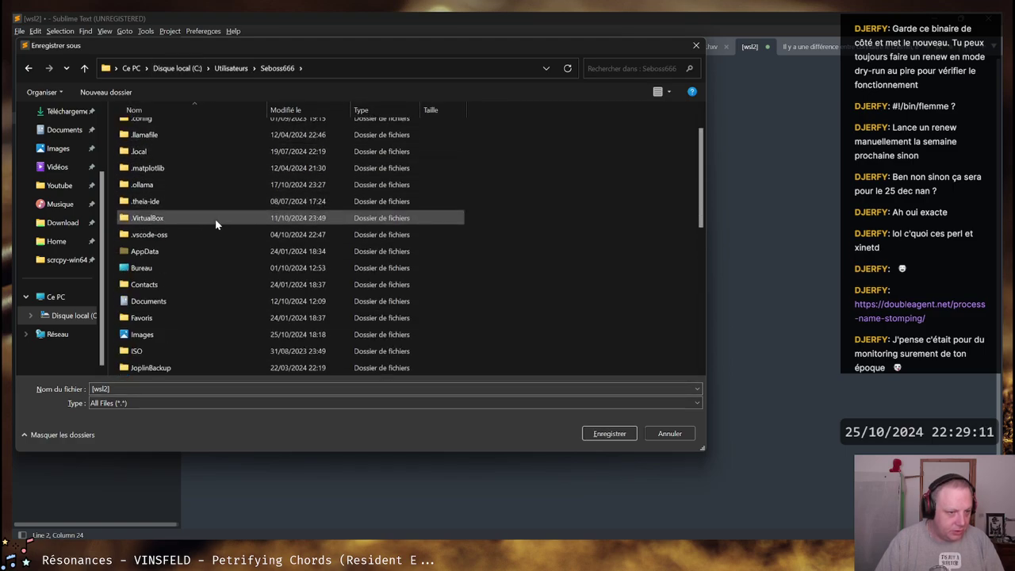
# Replace the file name with .wslconfig and save it there
pyautogui.click(94, 389)
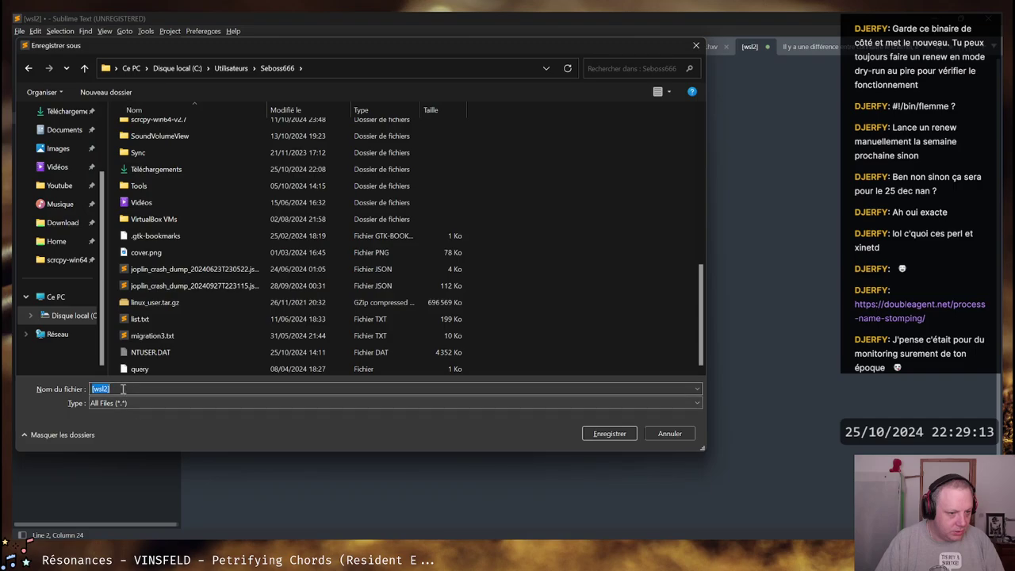
pyautogui.write('.wslconfig')
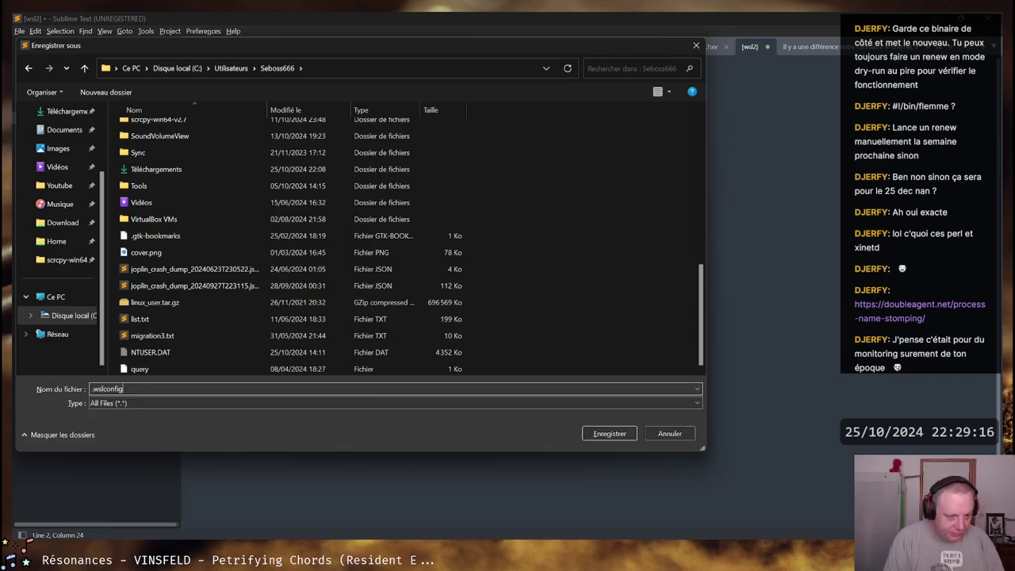
pyautogui.press('Return')
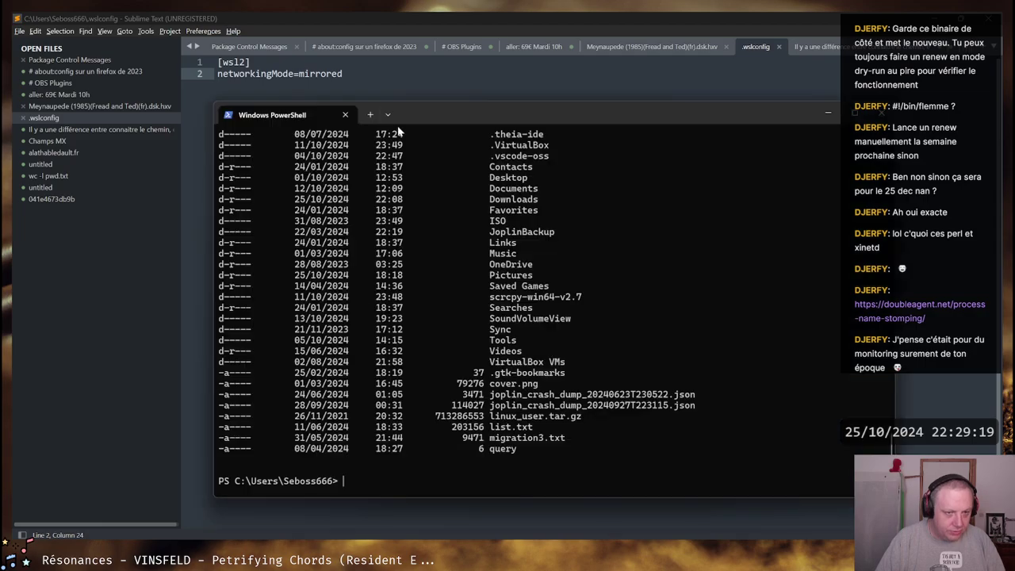
# Open an Ubuntu-22.04 tab, closing the mistakenly opened Ubuntu 22.04.5 LTS tab
pyautogui.click(388, 117)
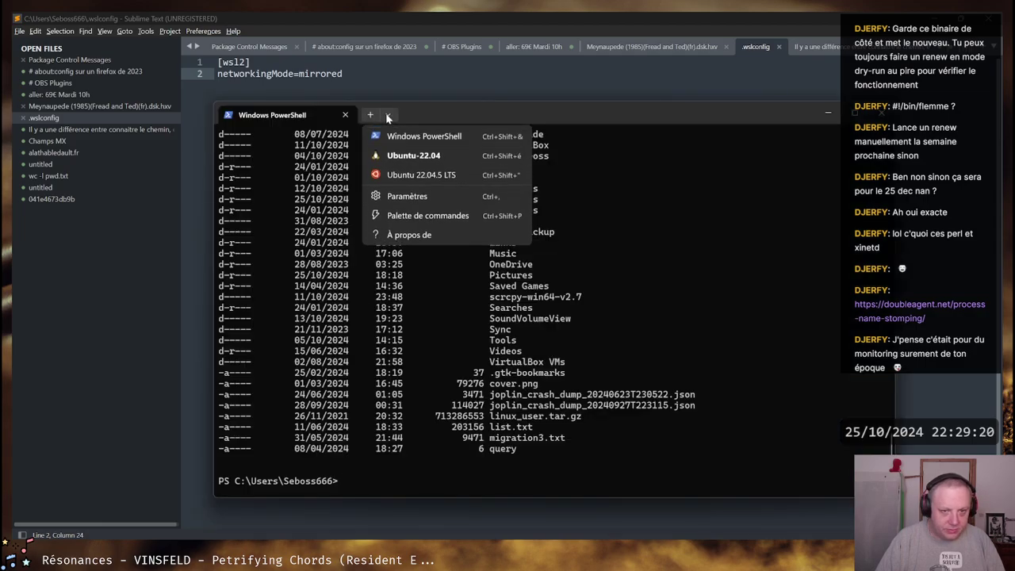
pyautogui.click(406, 176)
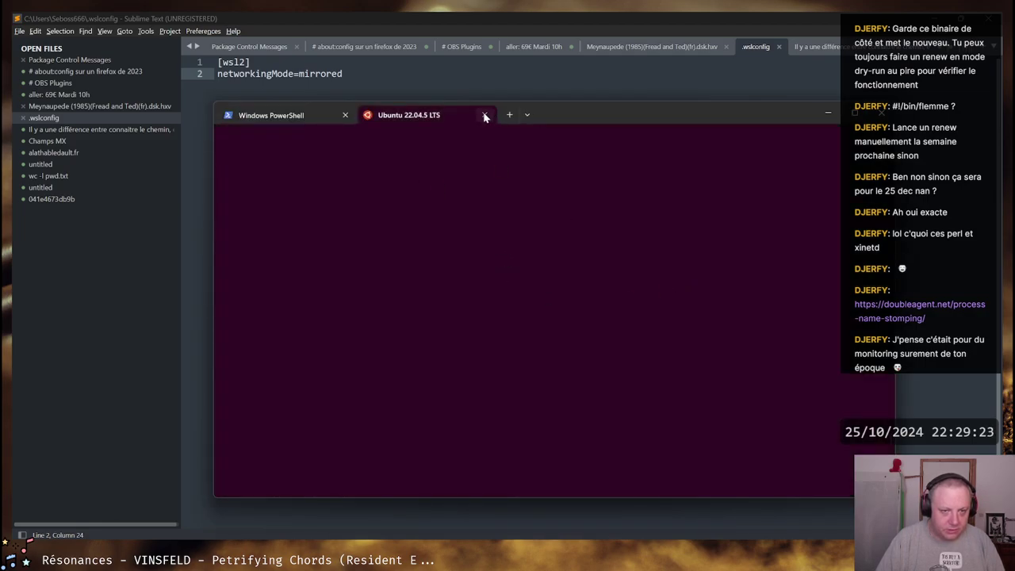
pyautogui.click(484, 115)
pyautogui.click(388, 115)
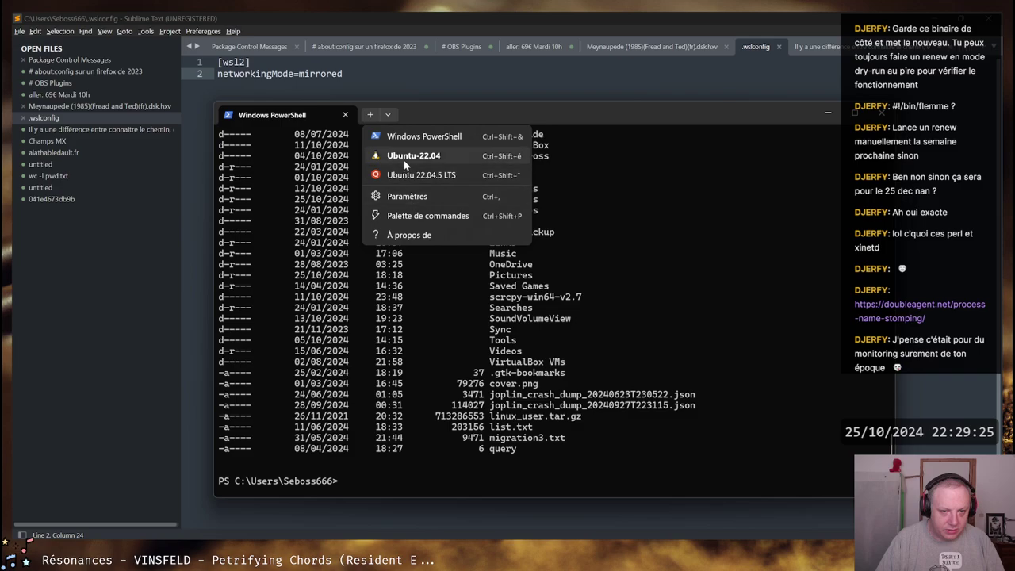
pyautogui.click(413, 154)
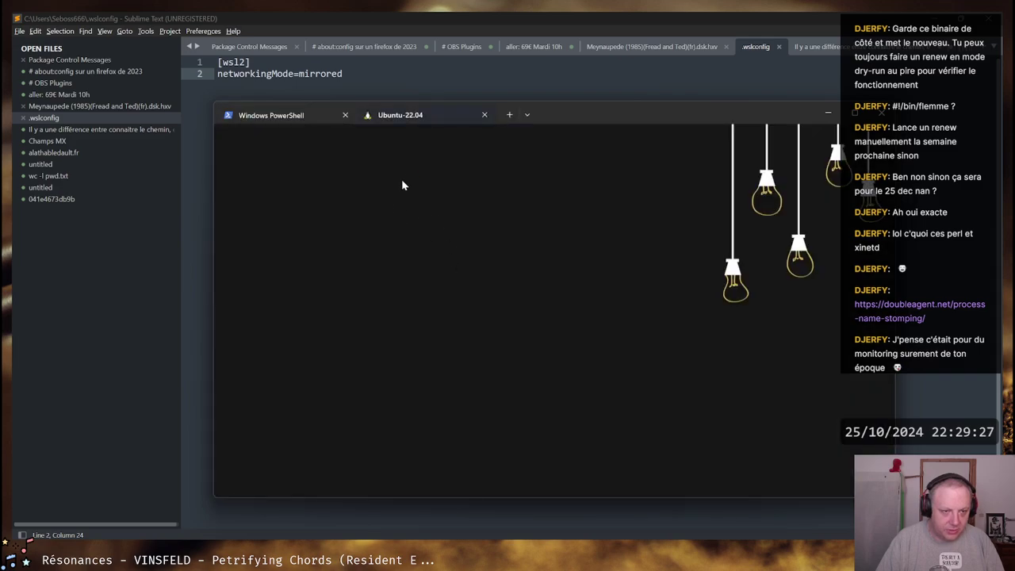
# In the PowerShell tab, list the WSL distributions with wsl -l -v
pyautogui.hotkey('ctrl', 'Tab')
pyautogui.write('ls')
pyautogui.press('BackSpace')
pyautogui.press('BackSpace')
pyautogui.write('wsl -l -v')
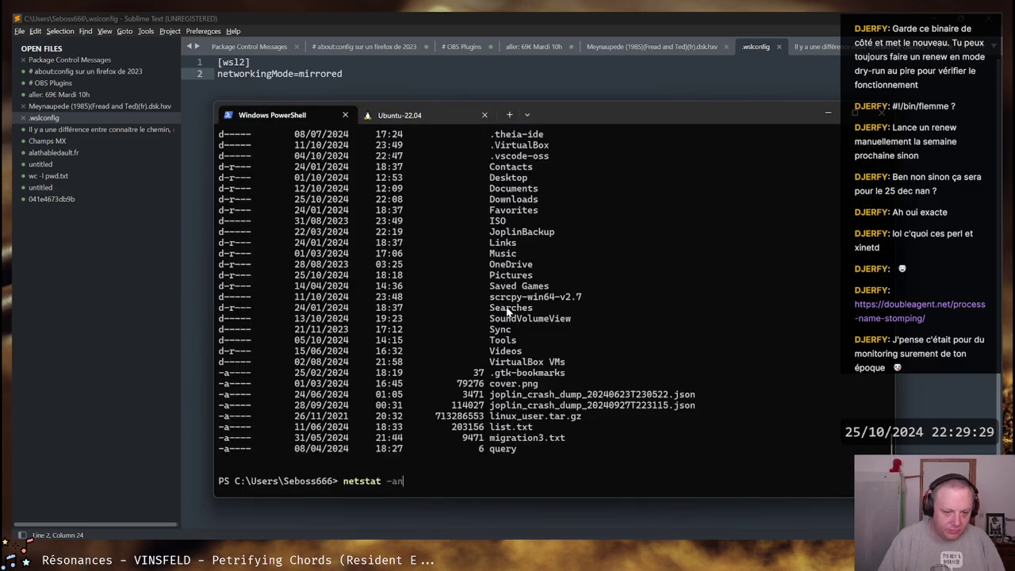
pyautogui.press('Return')
# In the Ubuntu tab, run ip a and copy the eth0 address 192.168.1.50
pyautogui.hotkey('ctrl', 'Tab')
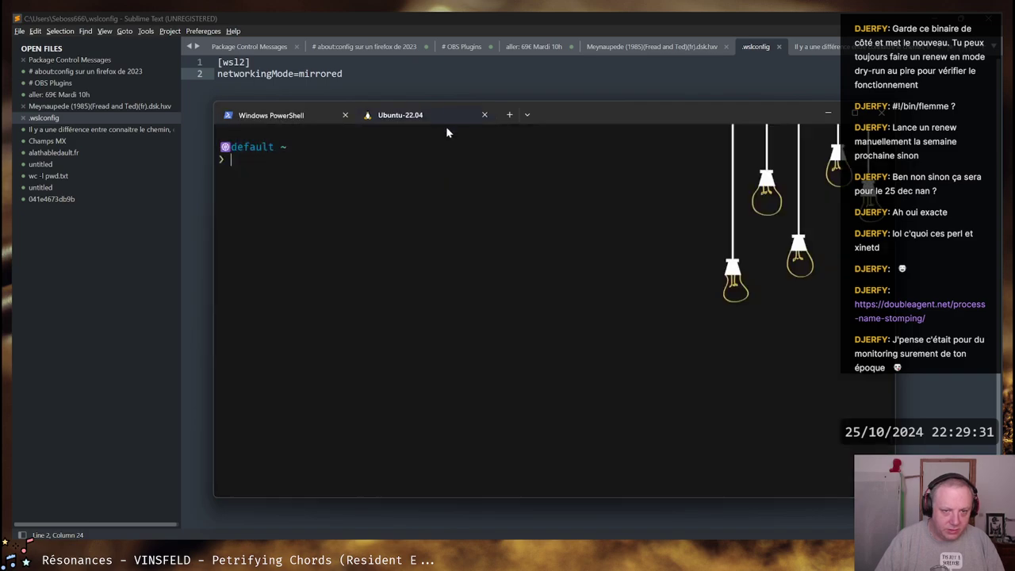
pyautogui.write('ip a')
pyautogui.press('Return')
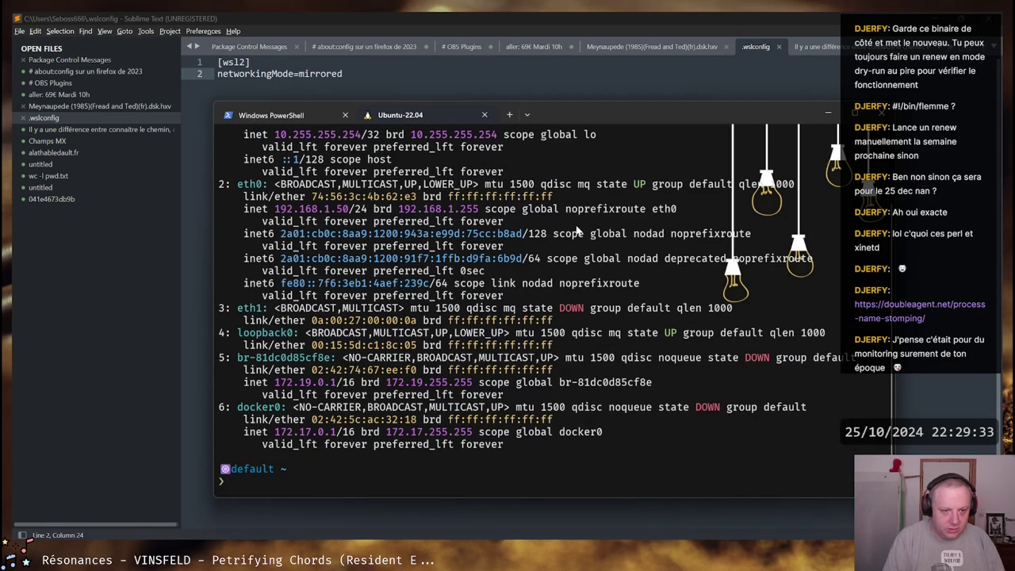
pyautogui.moveTo(281, 235); pyautogui.dragTo(538, 242)
pyautogui.moveTo(282, 210); pyautogui.dragTo(354, 210)
pyautogui.rightClick(354, 210)
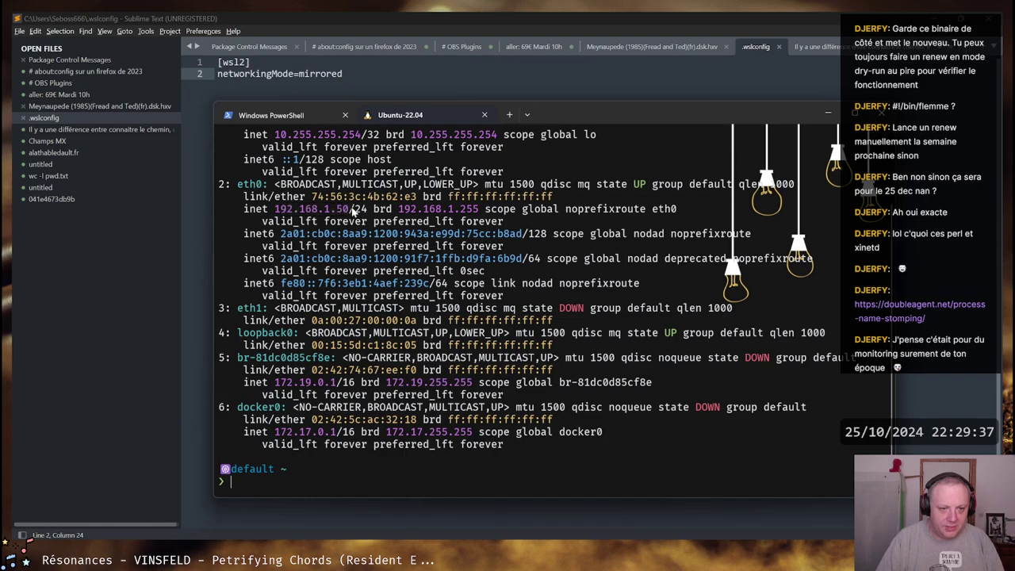
pyautogui.write('cur')
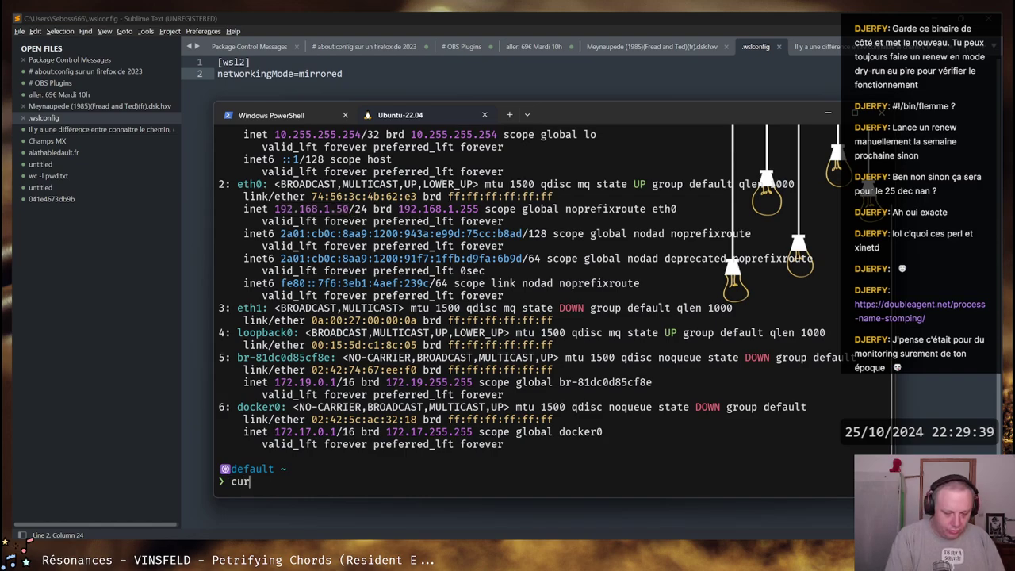
pyautogui.write('l http://')
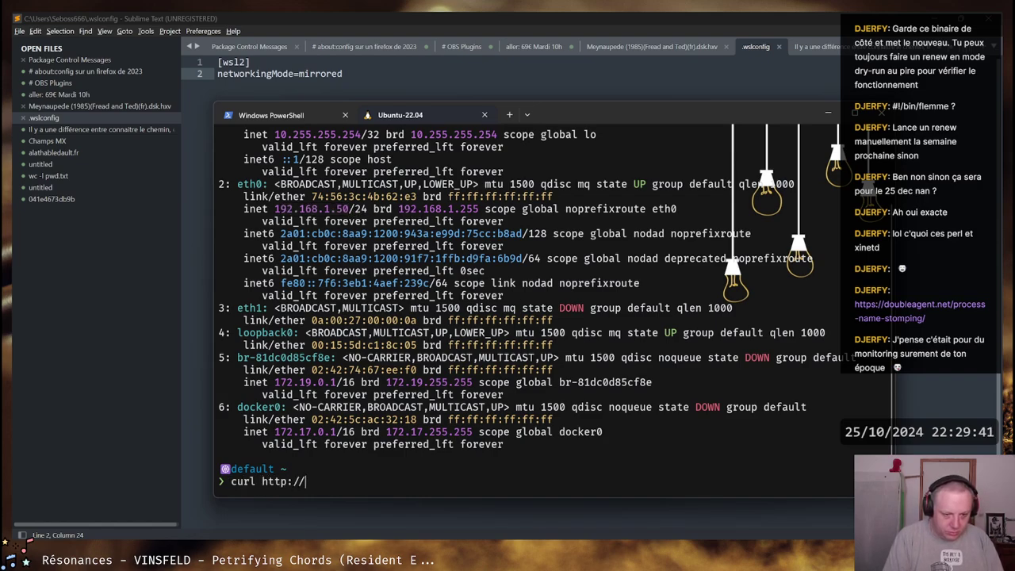
pyautogui.write('127.0.0.1')
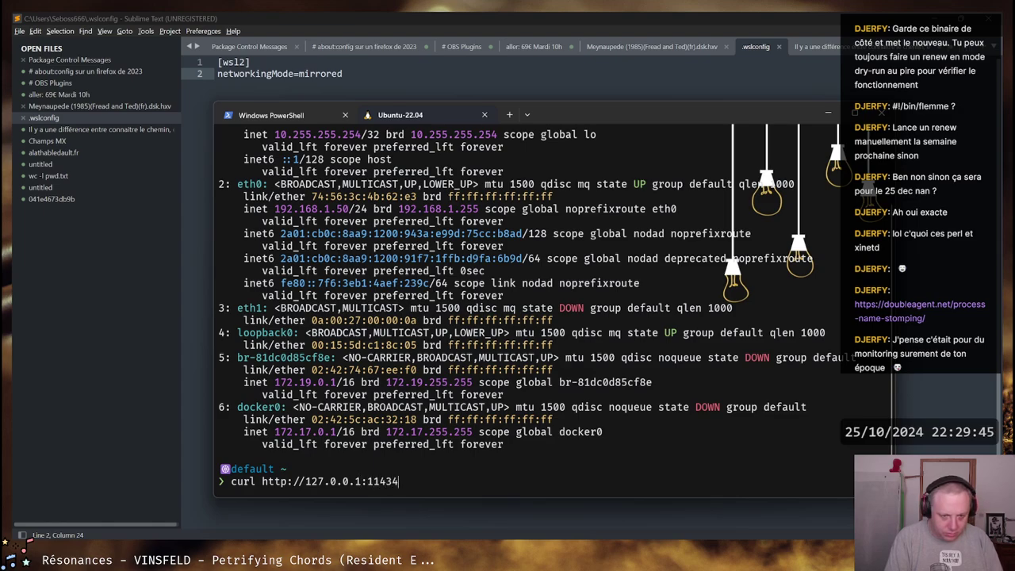
pyautogui.write(':11434')
pyautogui.press('Return')
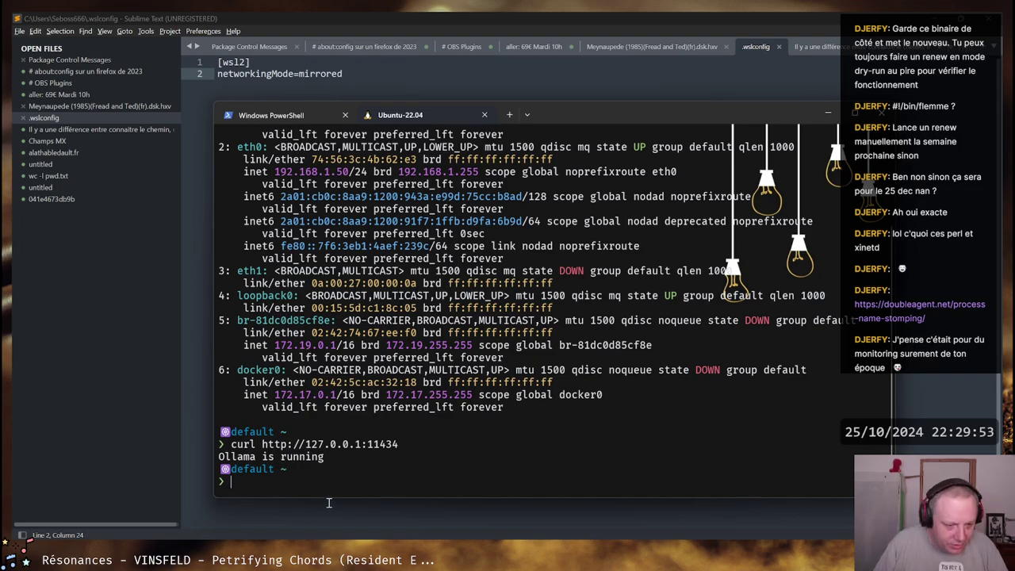
pyautogui.moveTo(171, 560)
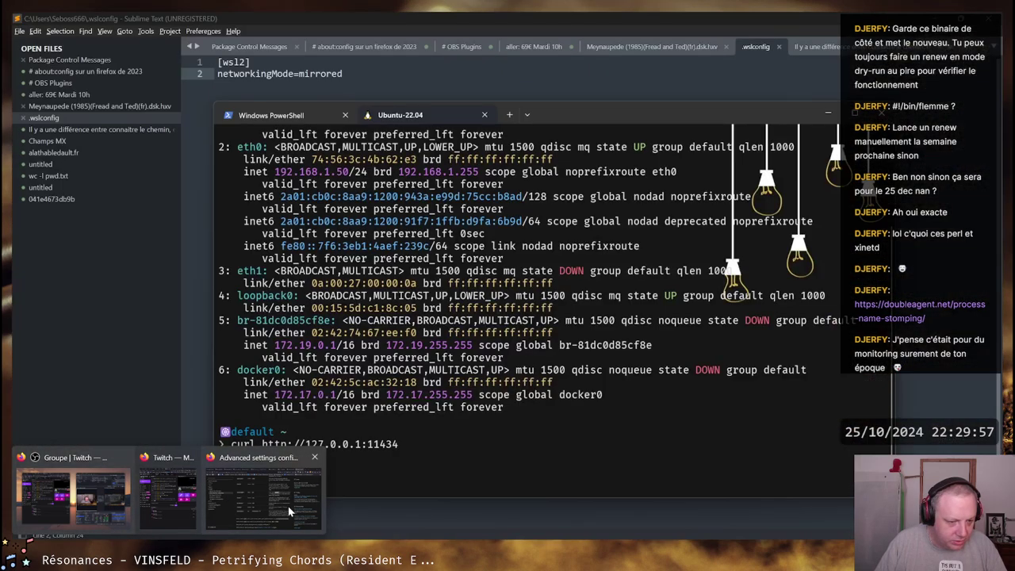
# Scroll the open-webui GitHub README in Firefox to How to Install, then return to the Ubuntu terminal
pyautogui.click(287, 507)
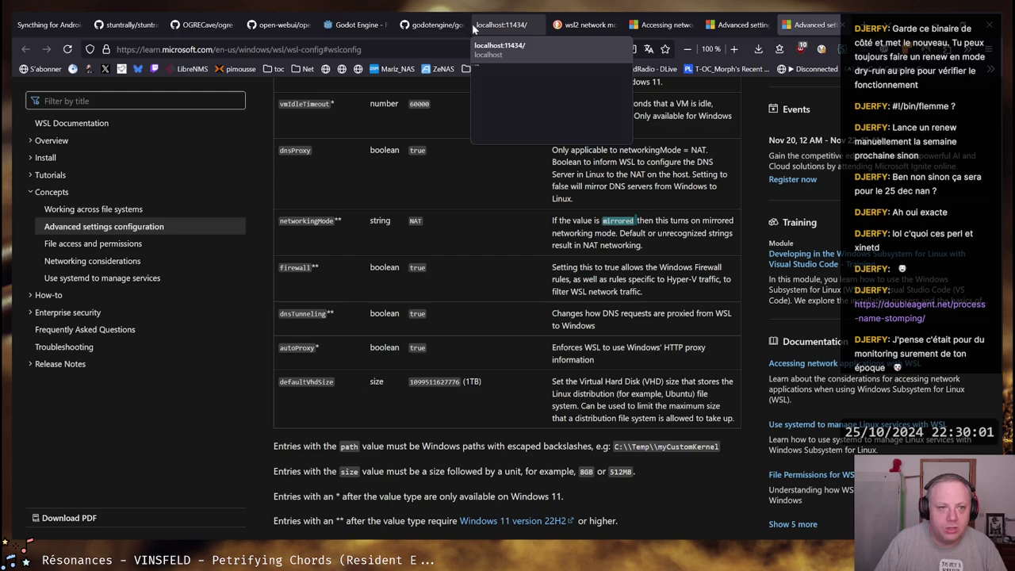
pyautogui.click(278, 25)
pyautogui.scroll(10, 356, 423)
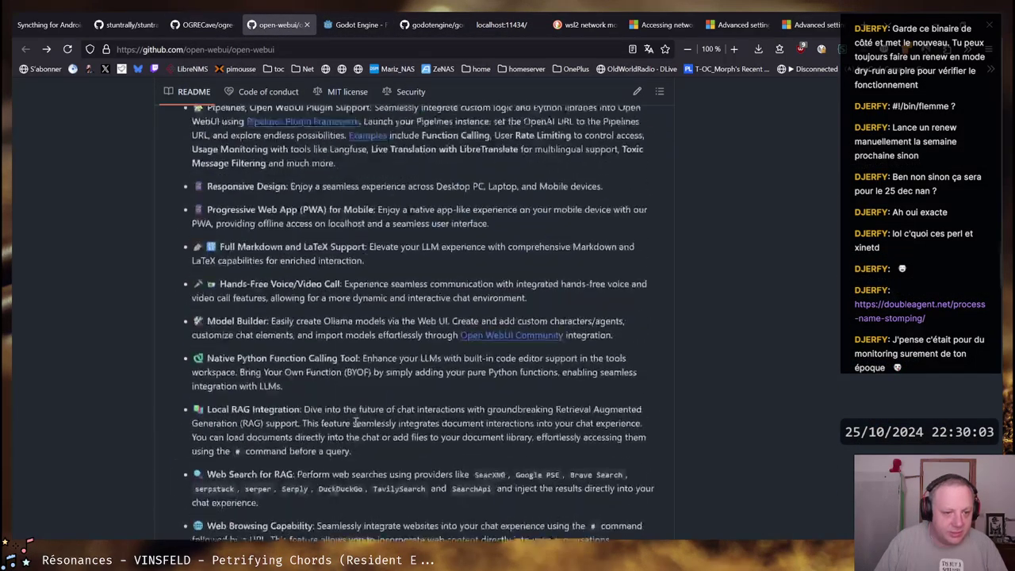
pyautogui.scroll(8, 356, 422)
pyautogui.scroll(-9, 362, 407)
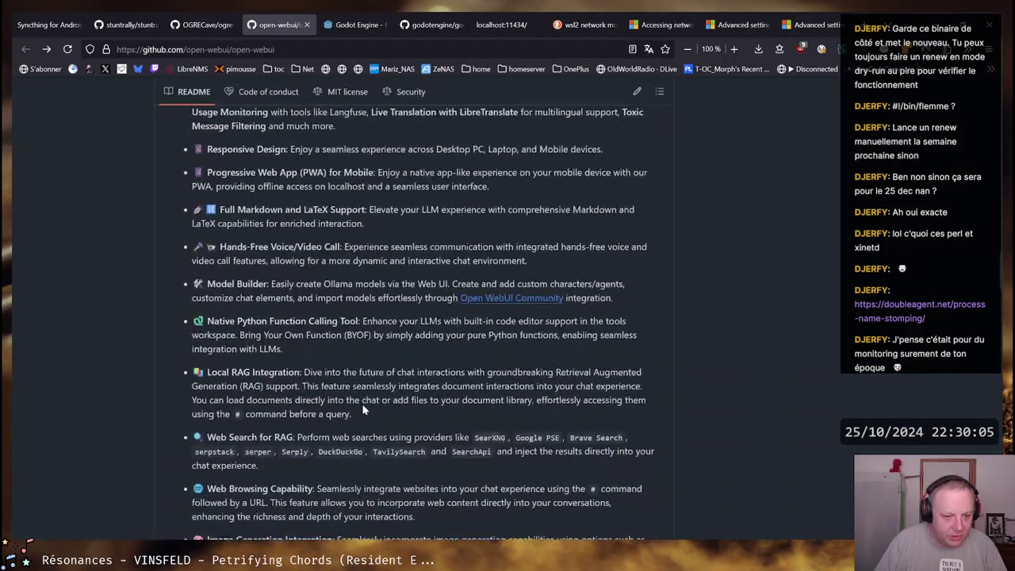
pyautogui.scroll(-10, 361, 405)
pyautogui.scroll(-3, 362, 405)
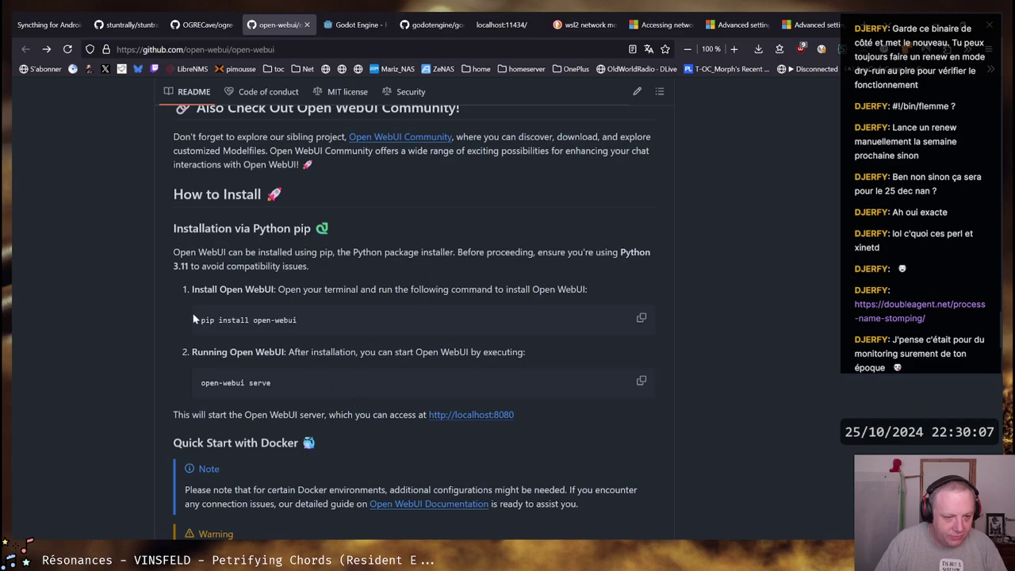
pyautogui.click(111, 498)
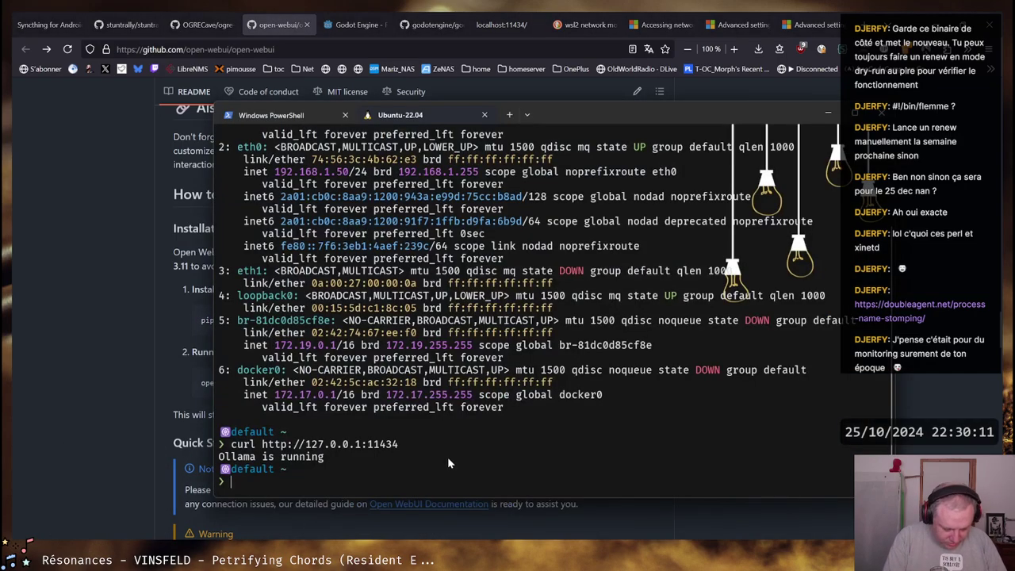
# In ~/tmp, create a .venv virtual environment with python3 -m venv .venv
pyautogui.write('cd tmp/')
pyautogui.press('Return')
pyautogui.write('ll')
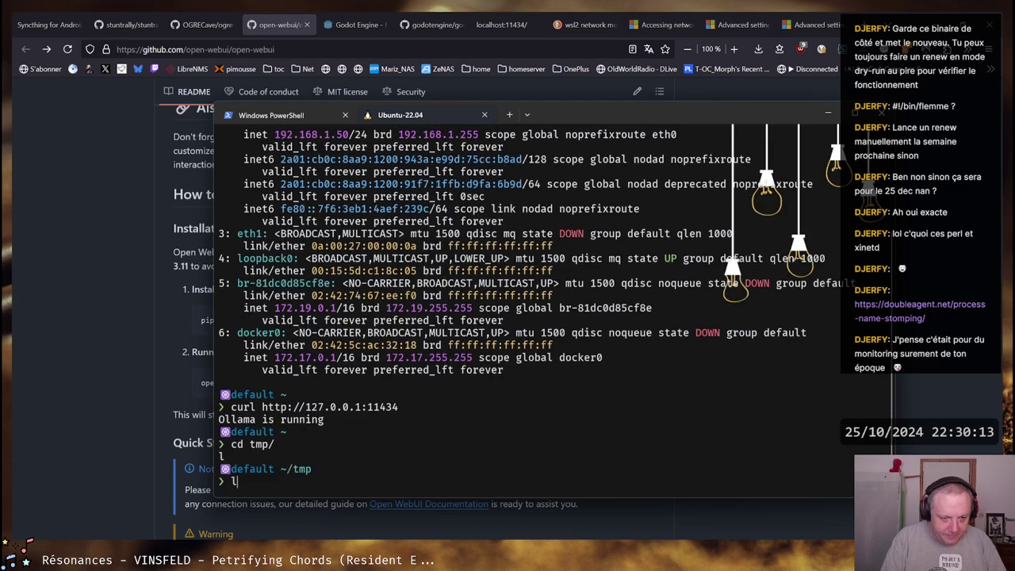
pyautogui.press('Return')
pyautogui.write('pyth')
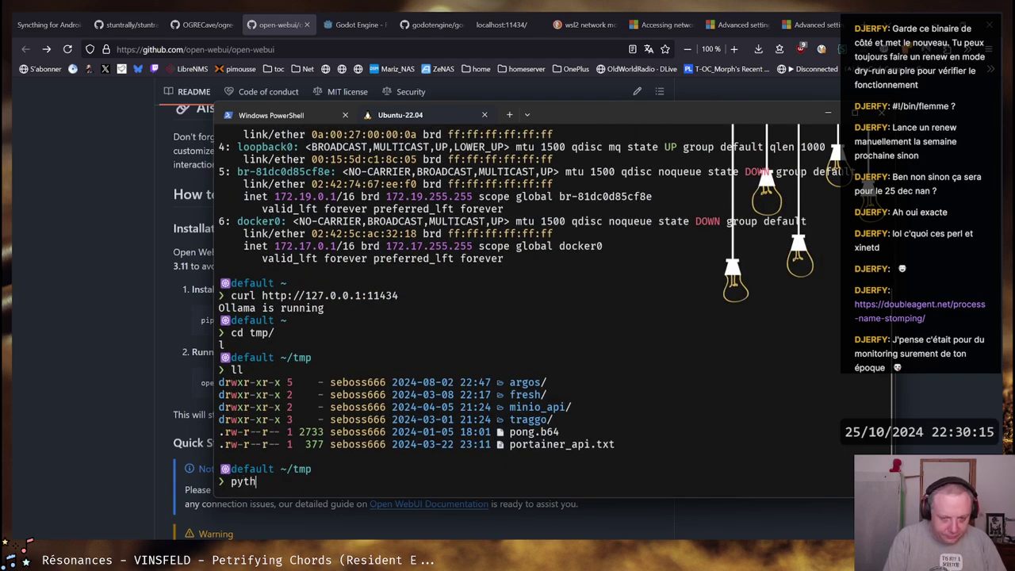
pyautogui.write('on -m ')
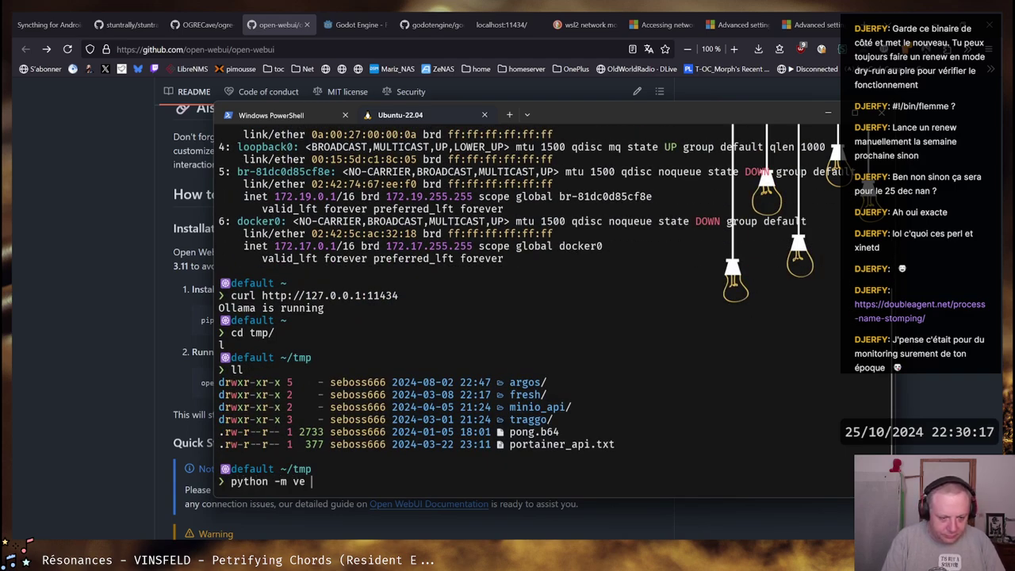
pyautogui.write('venv .venv')
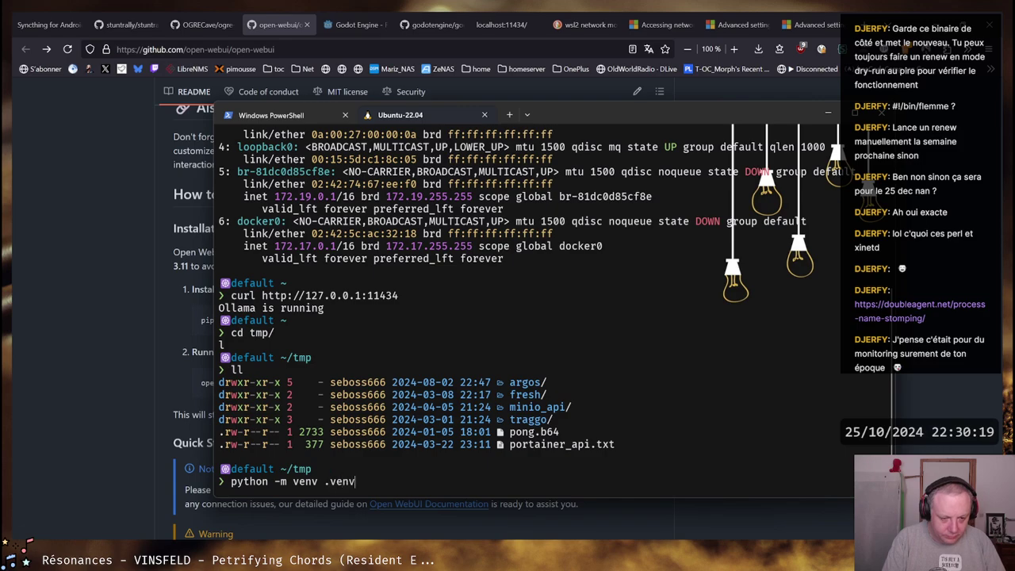
pyautogui.press('Return')
pyautogui.press('Up')
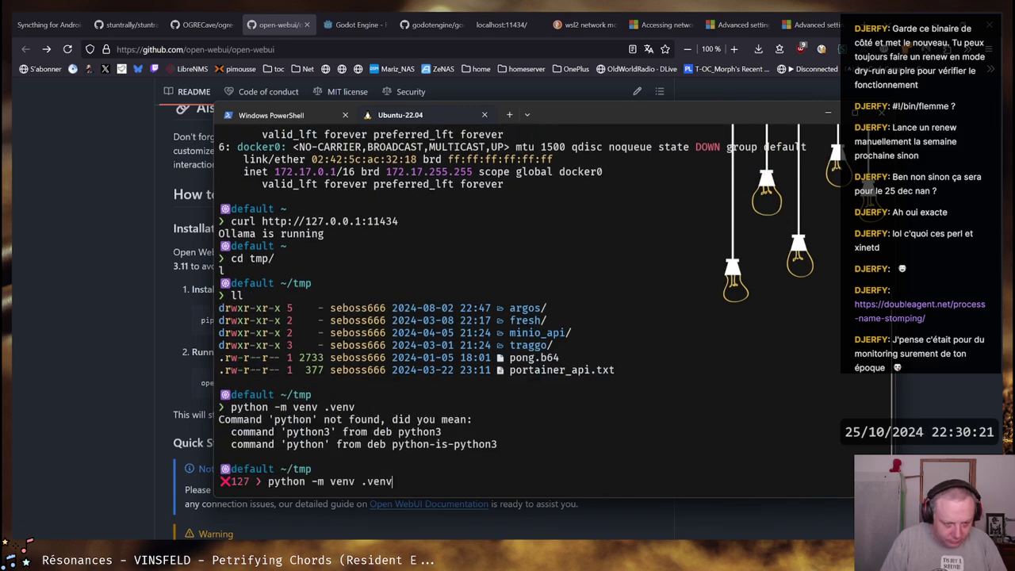
pyautogui.write('3')
pyautogui.press('Return')
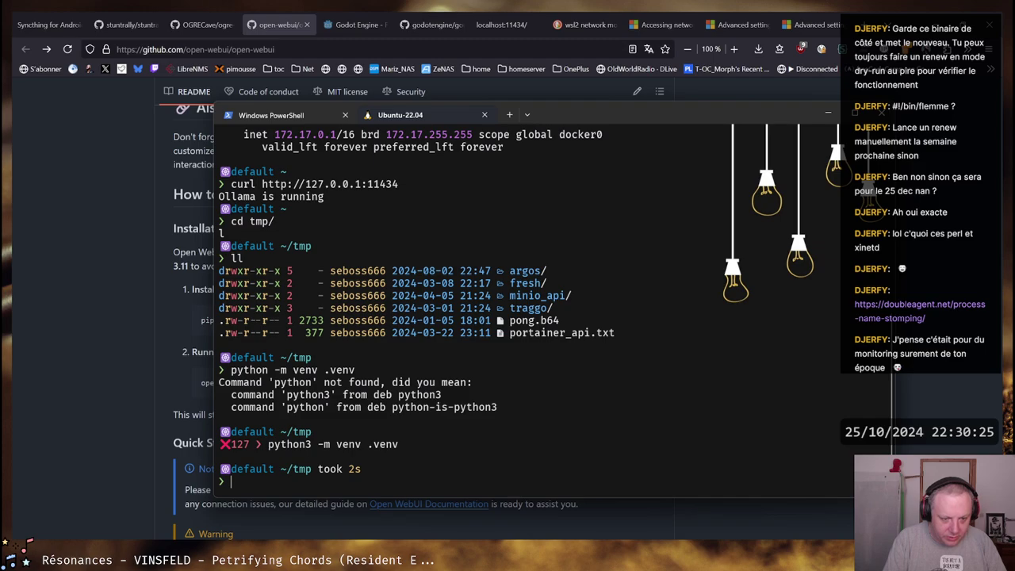
# Activate the environment with source .venv/bin/activate and list the folder
pyautogui.write('souc')
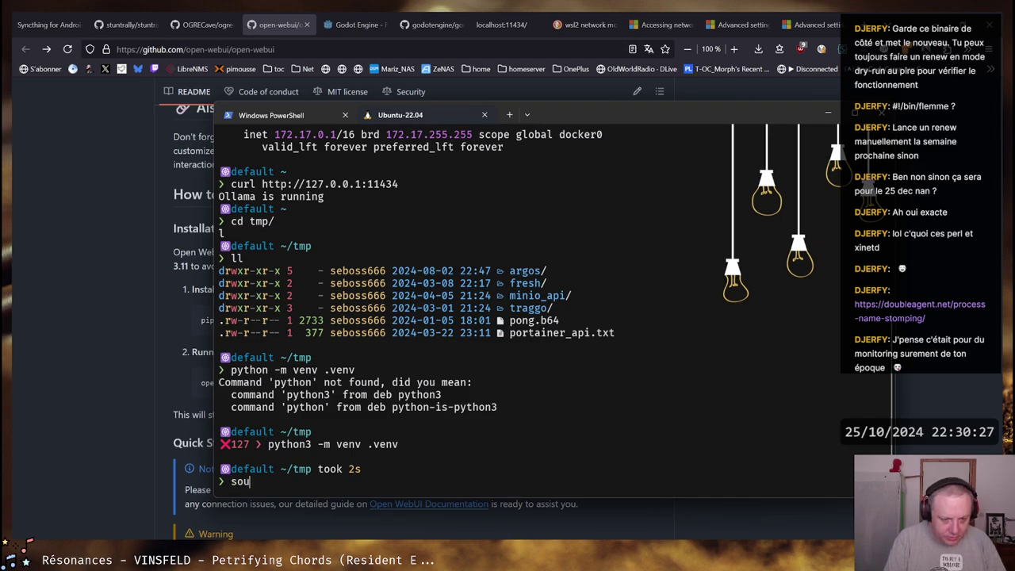
pyautogui.press('BackSpace')
pyautogui.press('BackSpace')
pyautogui.press('BackSpace')
pyautogui.write('spui')
pyautogui.press('BackSpace')
pyautogui.write('ource .venv')
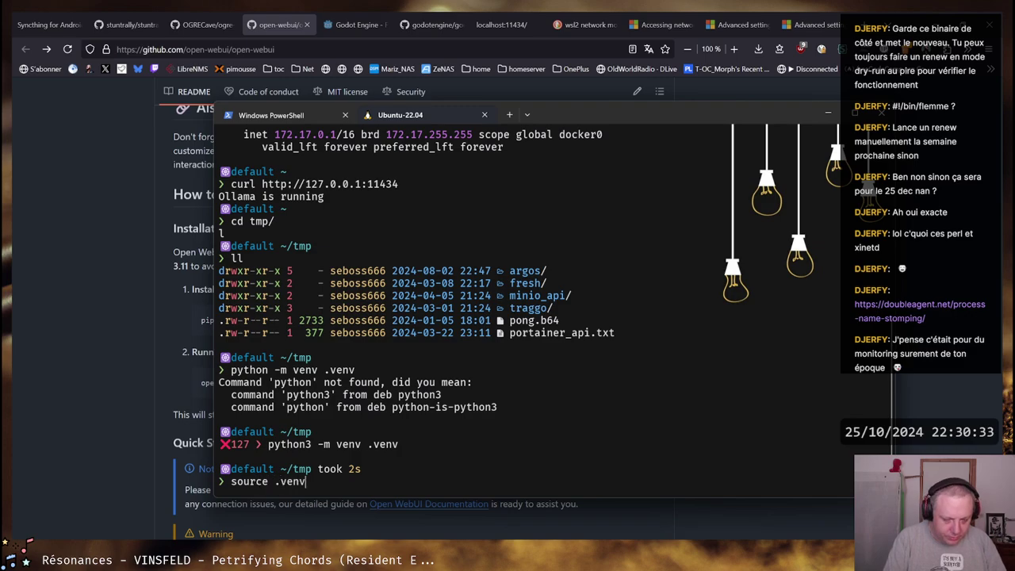
pyautogui.write('/bin/ac')
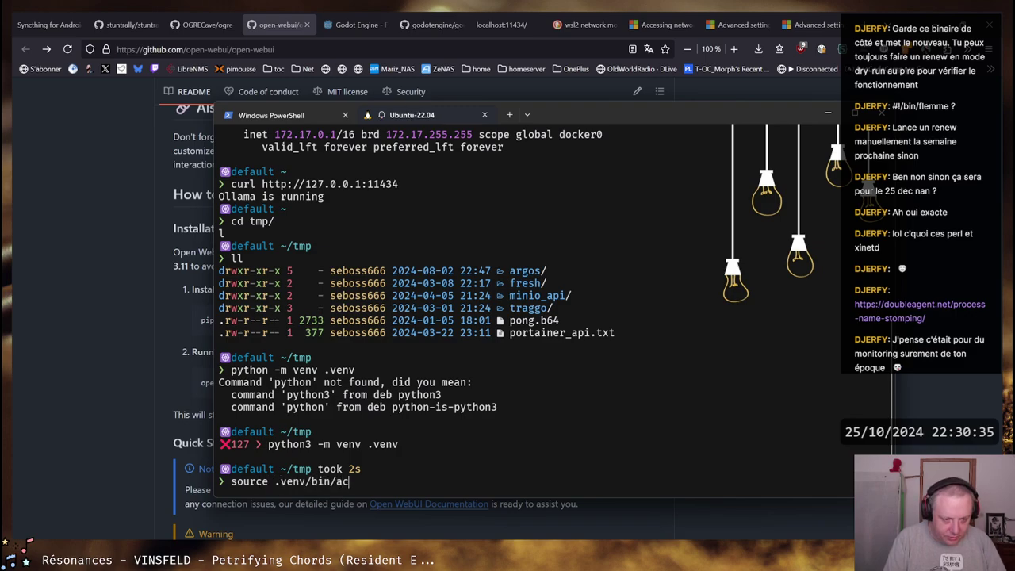
pyautogui.press('Tab')
pyautogui.press('Return')
pyautogui.write('ll')
pyautogui.press('Return')
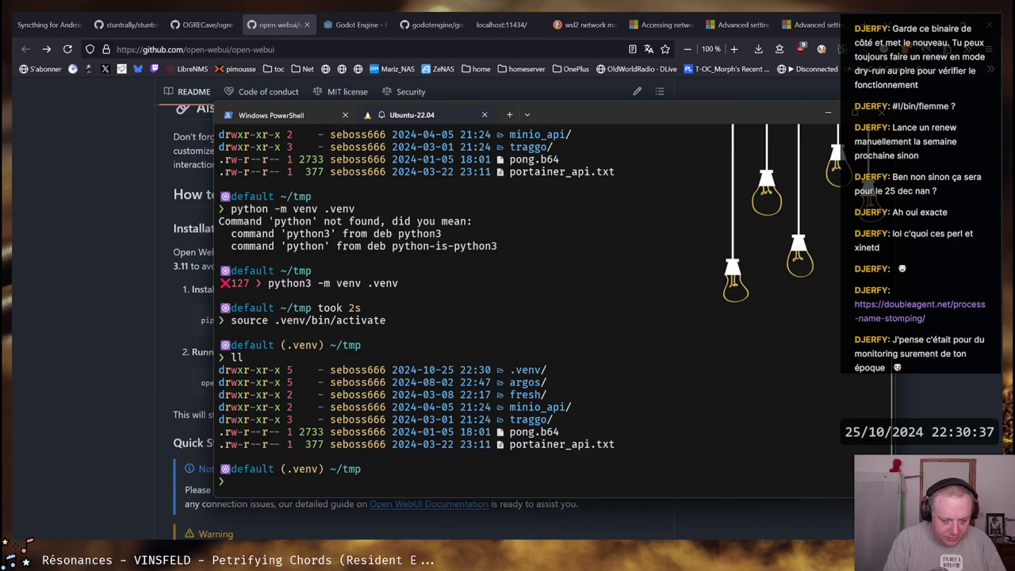
# Run pip install open-webui, which finds no matching distribution, and bring the README forward
pyautogui.write('net')
pyautogui.press('BackSpace')
pyautogui.press('BackSpace')
pyautogui.press('BackSpace')
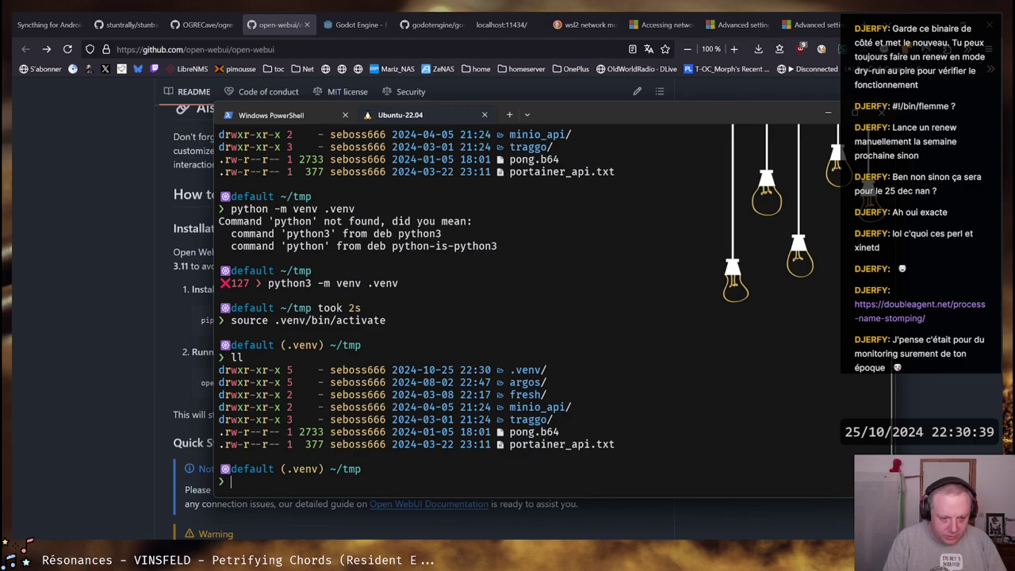
pyautogui.write('pip install')
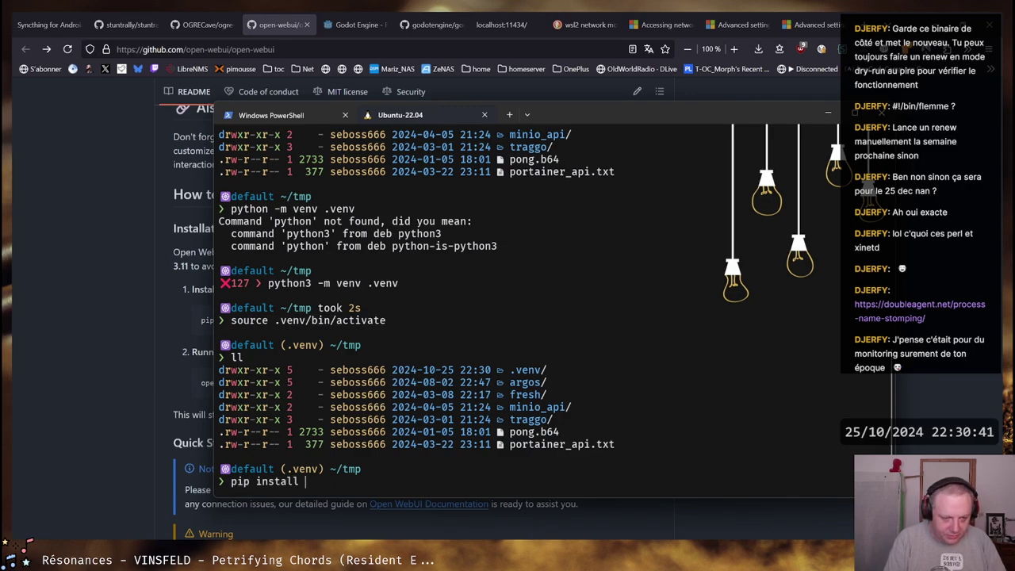
pyautogui.hotkey('alt', 'Tab')
pyautogui.hotkey('alt', 'Tab')
pyautogui.write('open-')
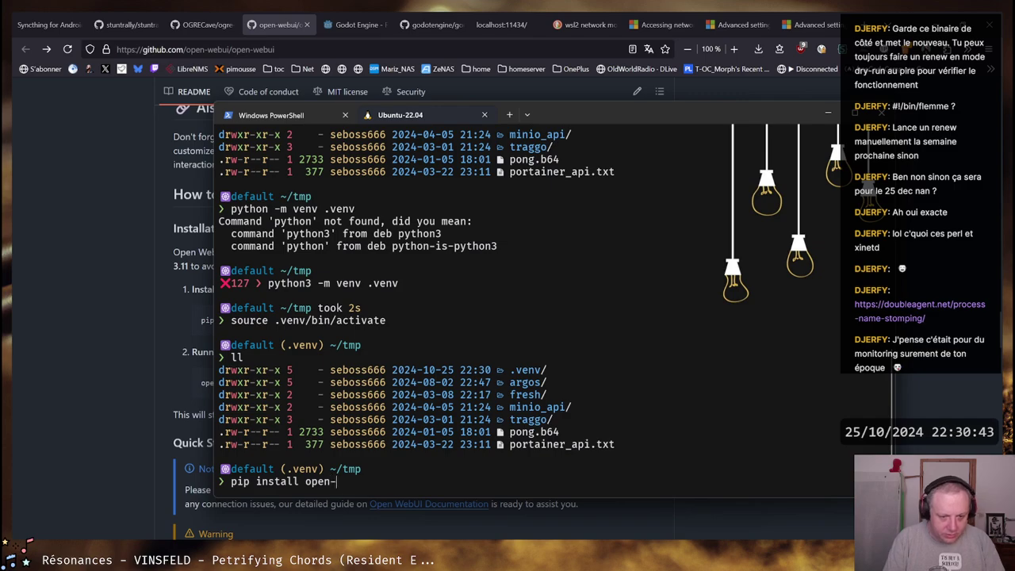
pyautogui.write('webui')
pyautogui.press('Return')
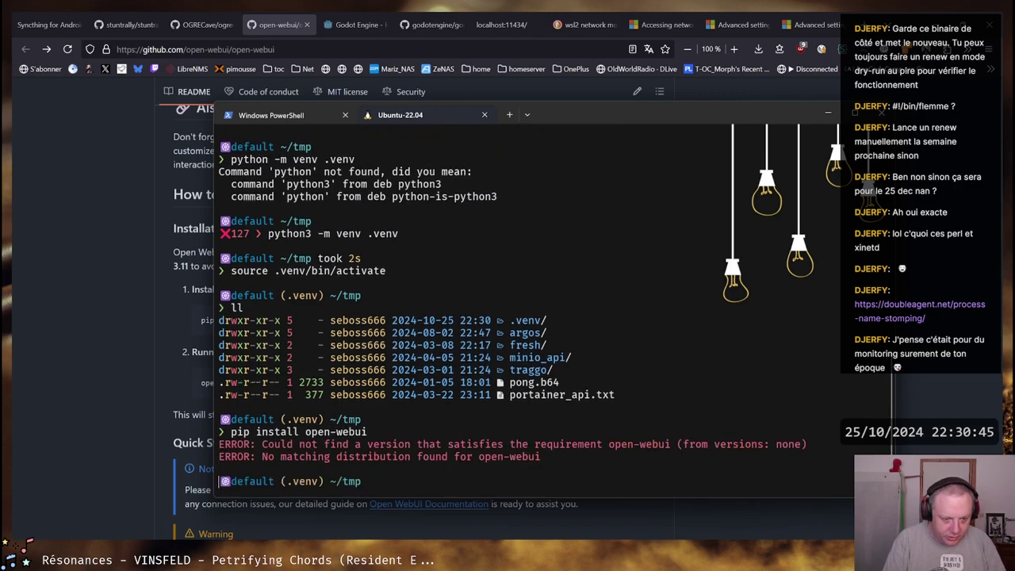
pyautogui.hotkey('alt', 'Tab')
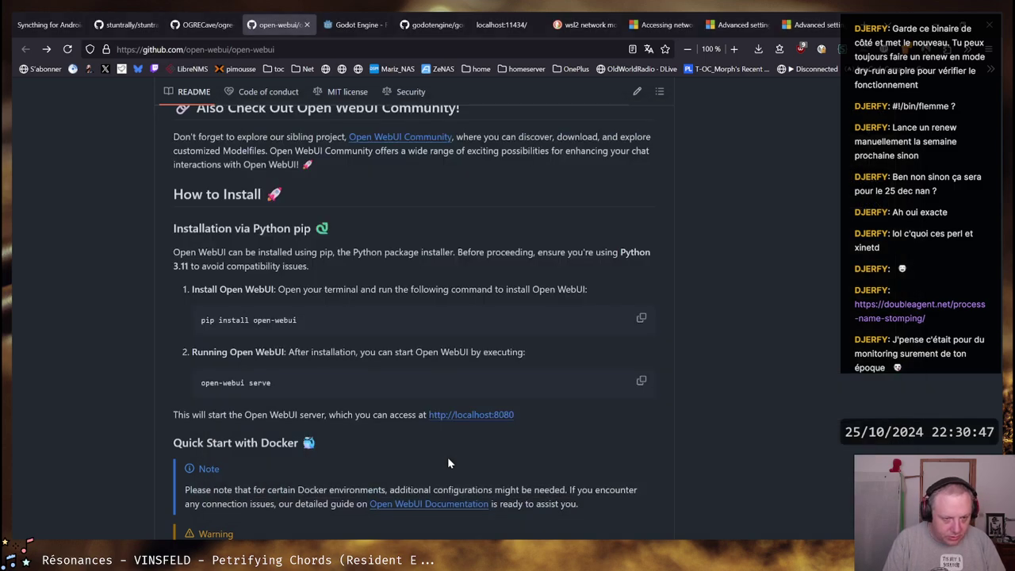
# Highlight the README's Python 3.11 requirement in the install section
pyautogui.hotkey('alt', 'Tab')
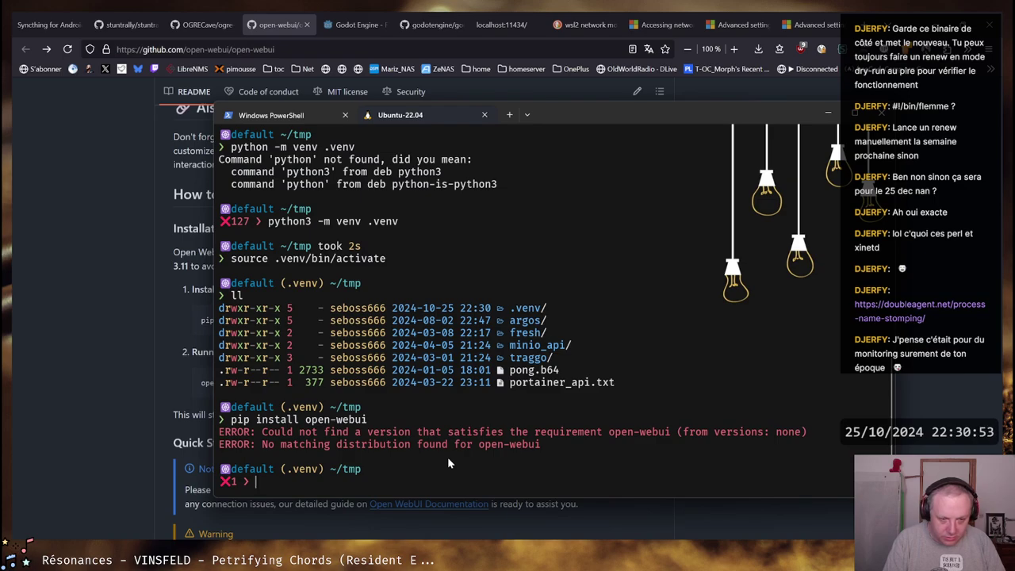
pyautogui.hotkey('alt', 'Tab')
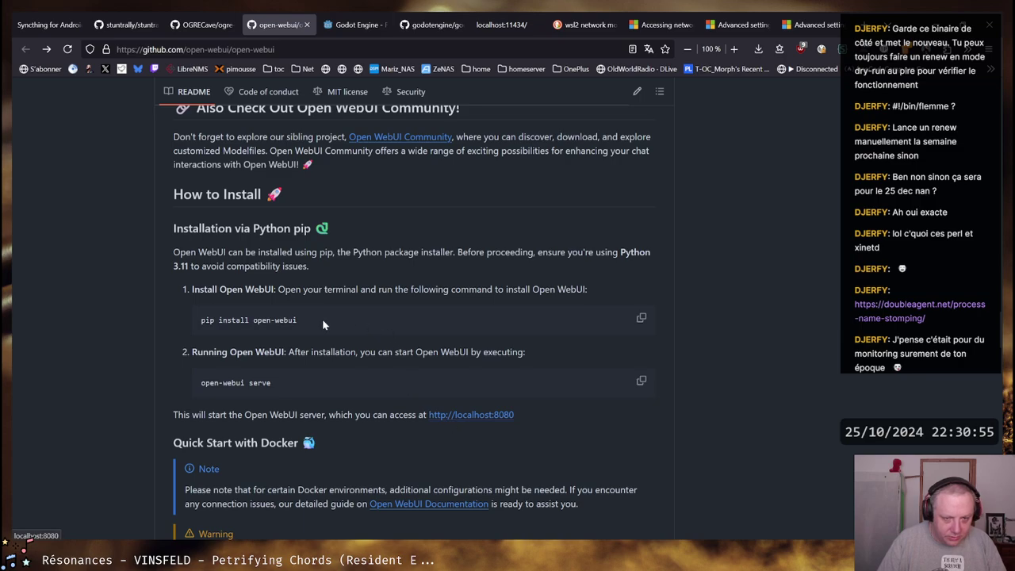
pyautogui.moveTo(267, 321); pyautogui.dragTo(296, 321)
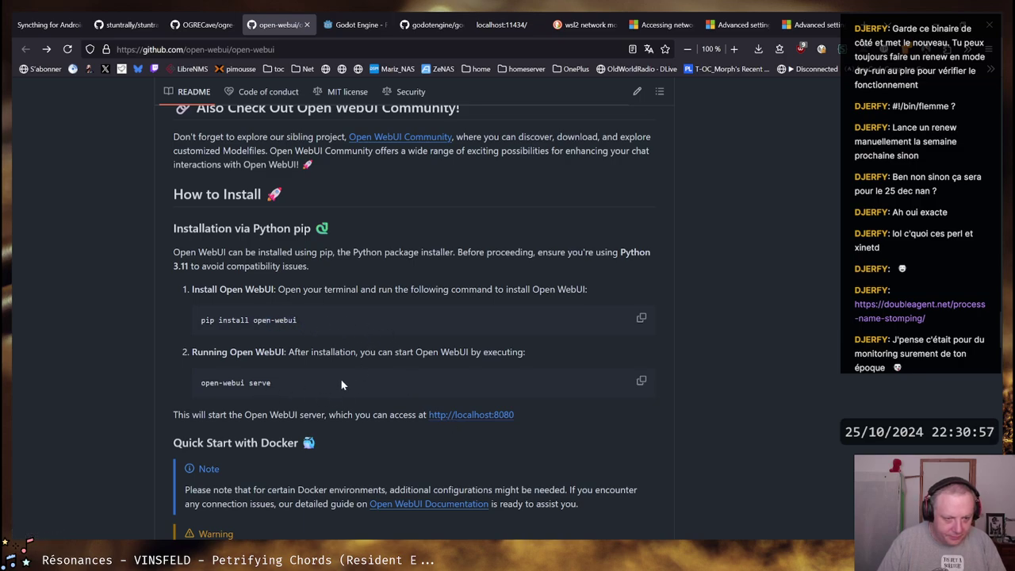
pyautogui.scroll(1, 377, 384)
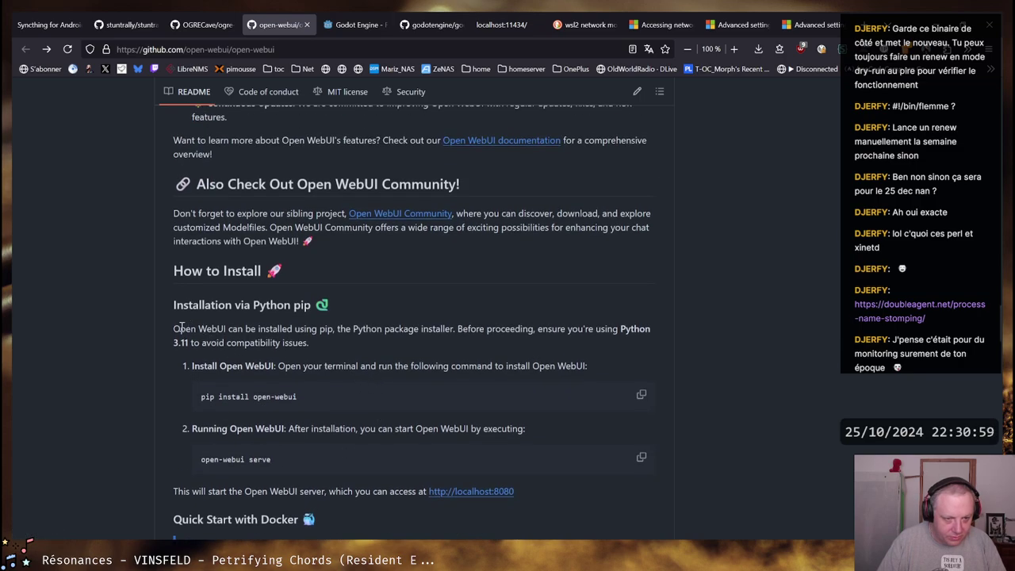
pyautogui.moveTo(177, 329); pyautogui.dragTo(651, 328)
pyautogui.click(508, 328)
# Check the venv's Python version with python -V, which reports 3.10.12
pyautogui.hotkey('alt', 'Tab')
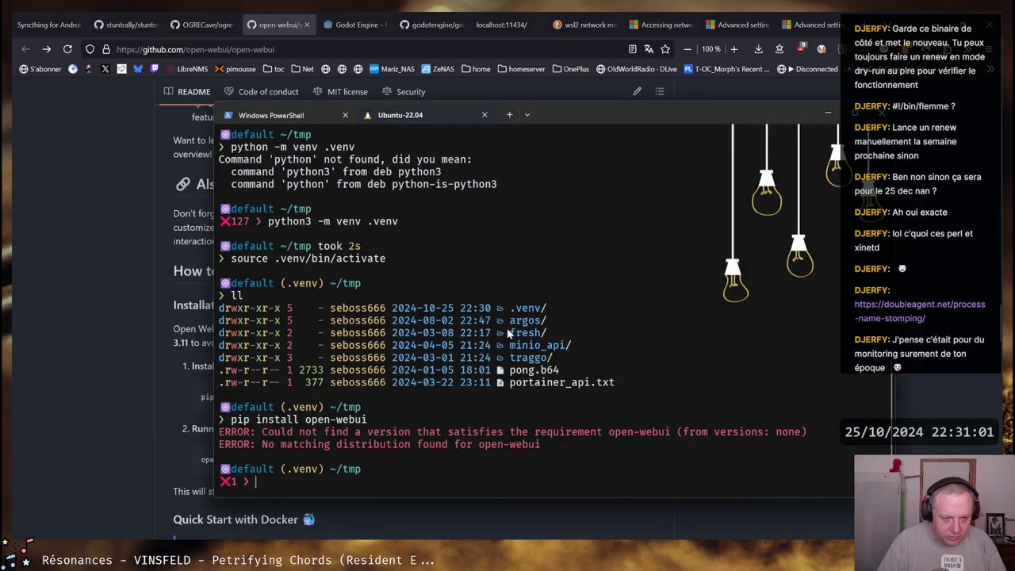
pyautogui.write('python -')
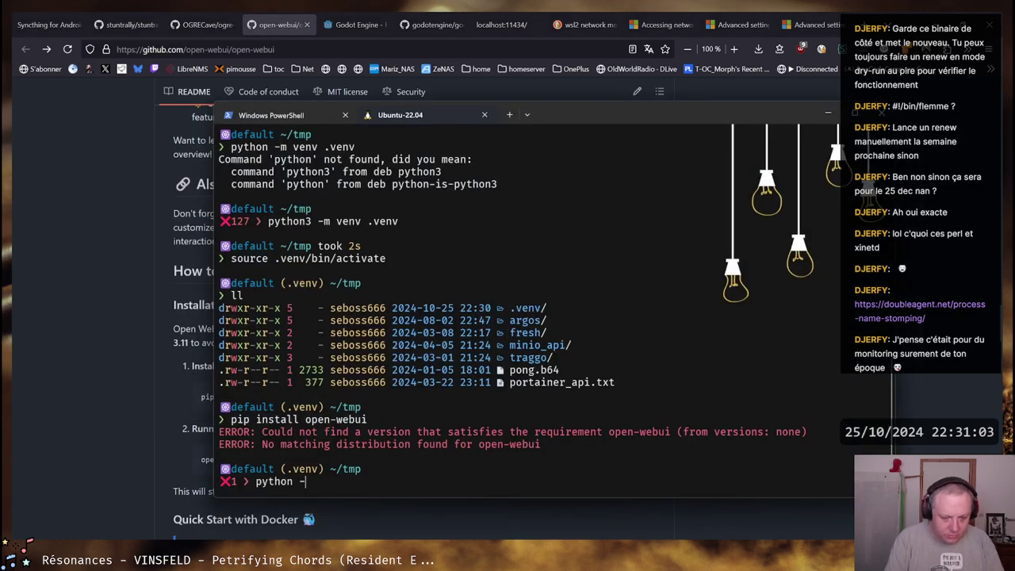
pyautogui.write('V')
pyautogui.press('Return')
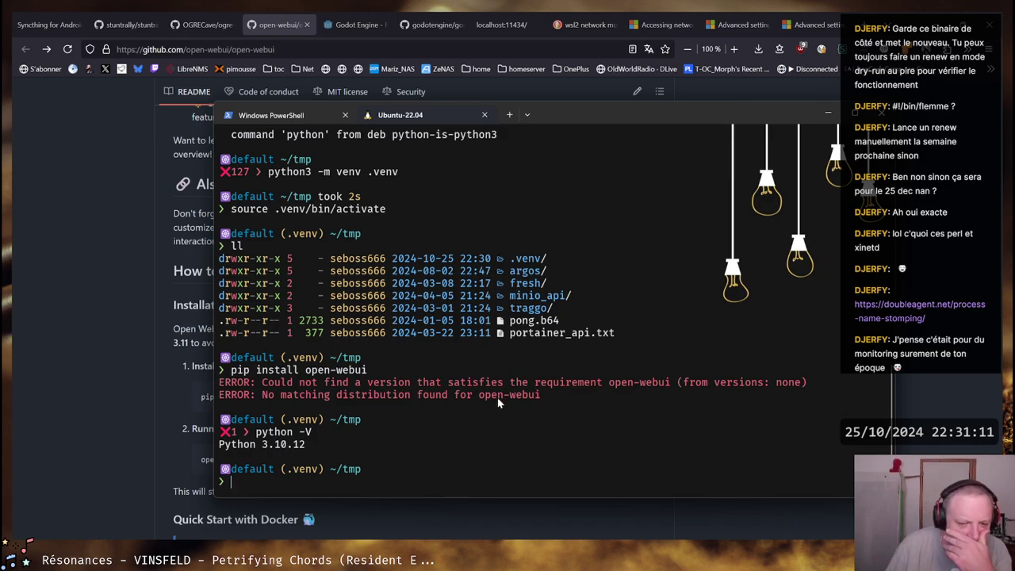
# Scroll the README down to the Docker default-configuration install commands
pyautogui.click(72, 407)
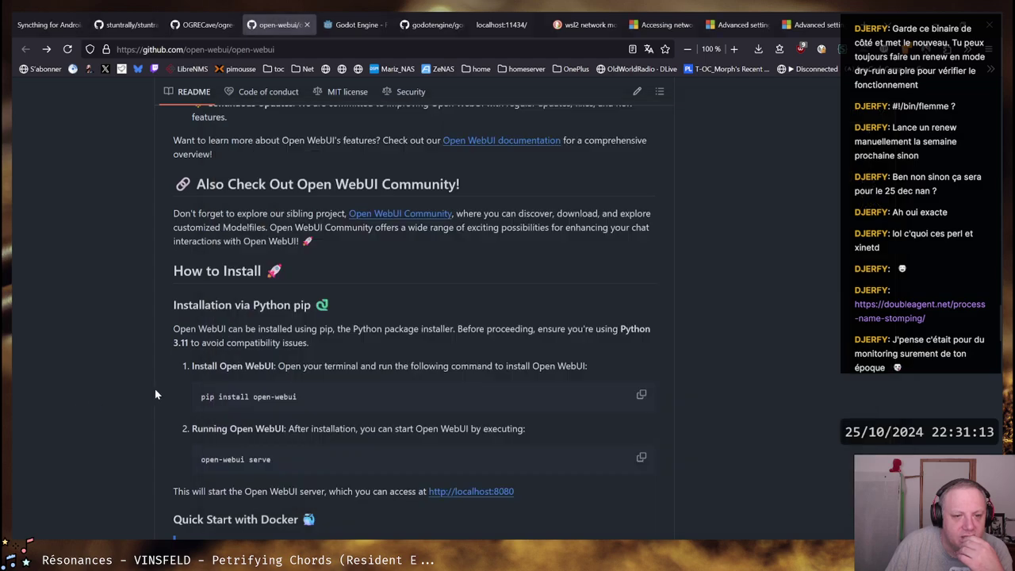
pyautogui.scroll(-6, 138, 397)
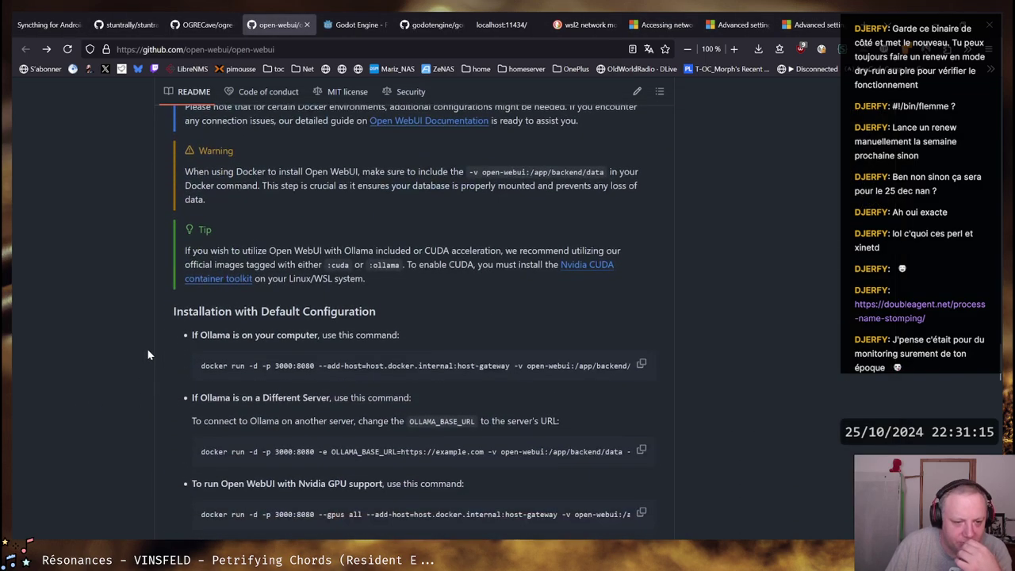
pyautogui.scroll(-2, 147, 355)
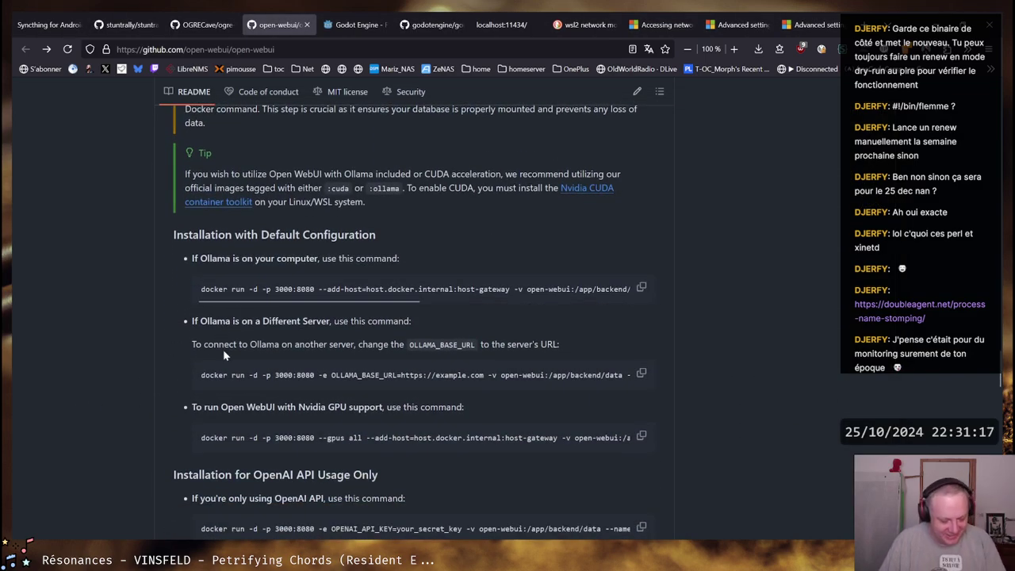
# Run systemctl status docker to confirm the Docker service is active (running)
pyautogui.hotkey('alt', 'Tab')
pyautogui.write('systemctl')
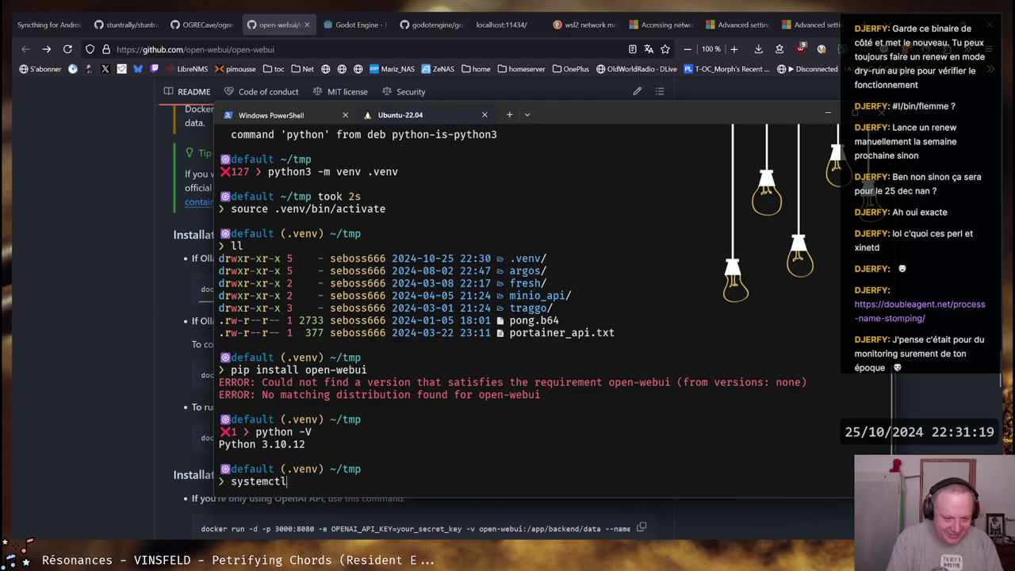
pyautogui.write(' status docker')
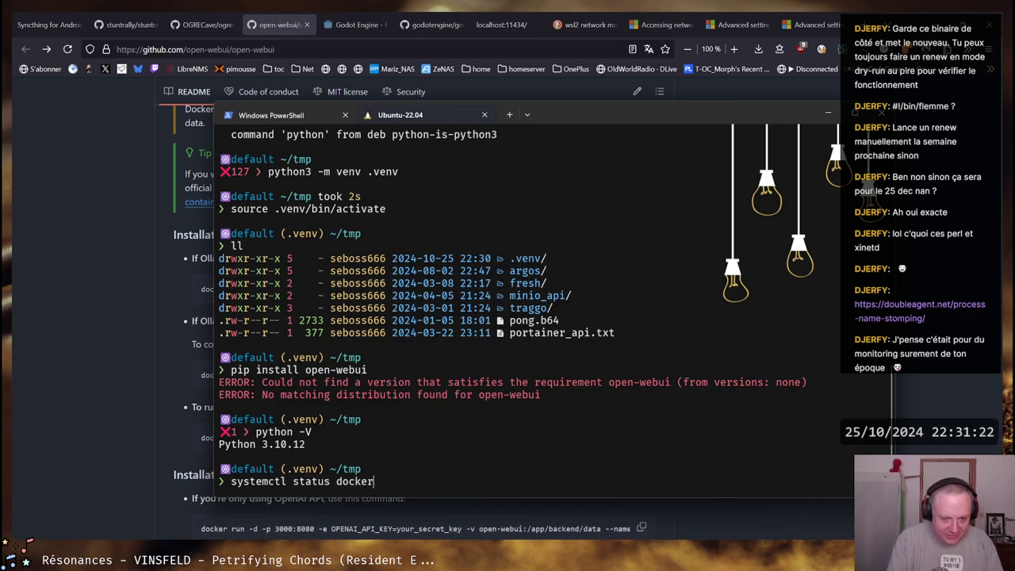
pyautogui.press('Return')
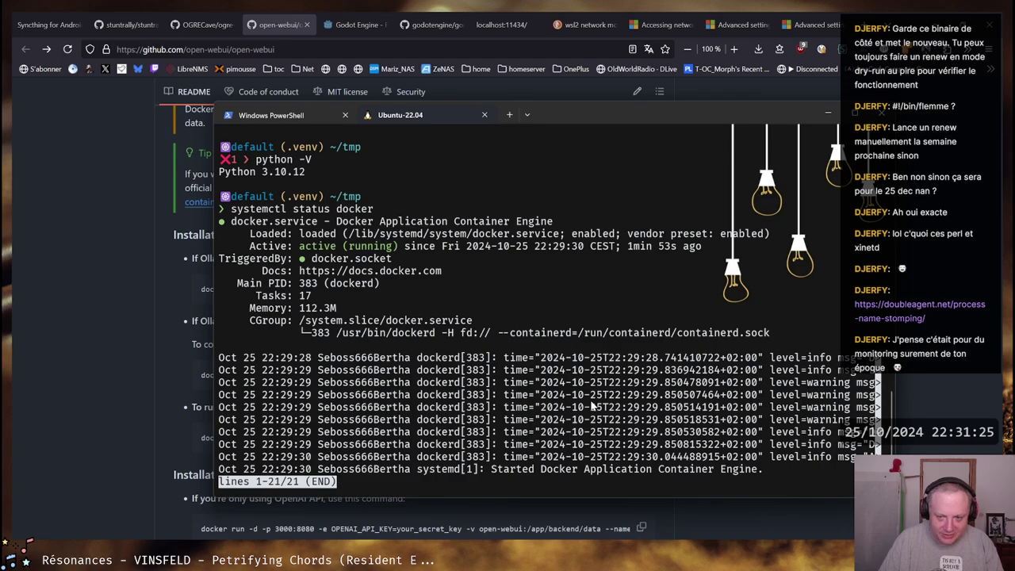
# List all containers with docker container ps -a, showing none exist yet
pyautogui.write('qdocker contaient')
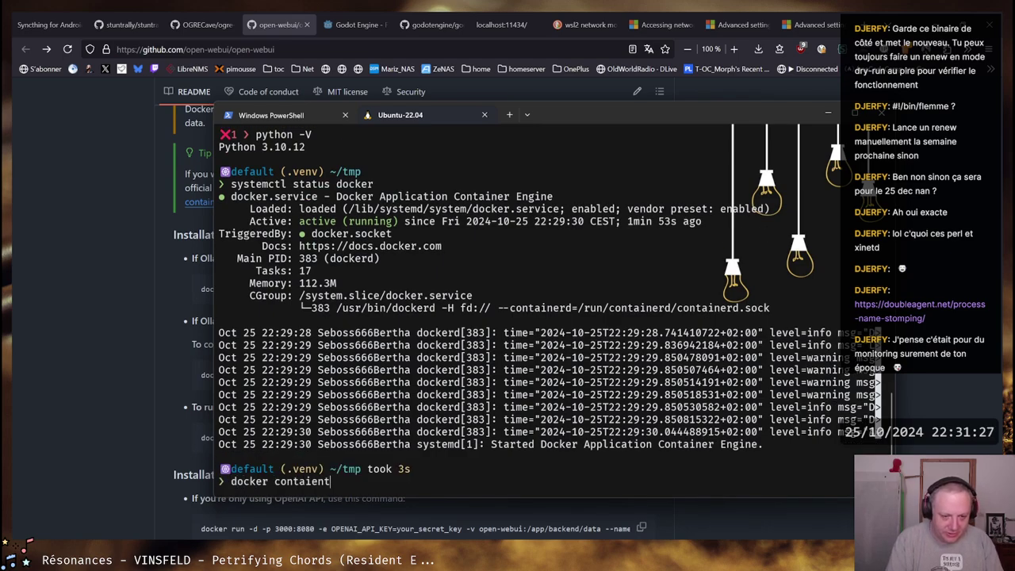
pyautogui.press('BackSpace')
pyautogui.press('BackSpace')
pyautogui.press('BackSpace')
pyautogui.write('ner ps -éa')
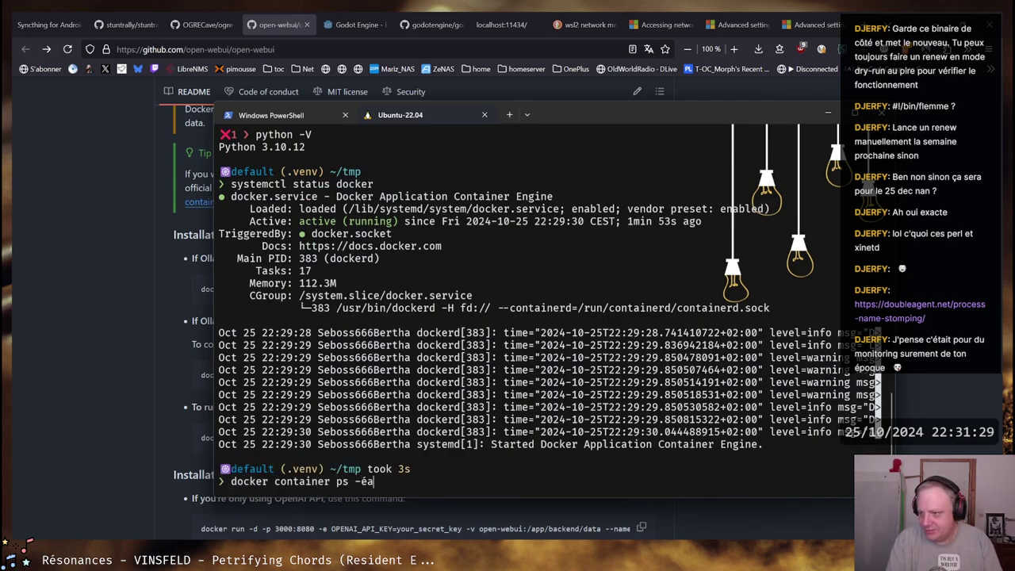
pyautogui.press('Return')
pyautogui.press('Up')
pyautogui.press('Left')
pyautogui.press('BackSpace')
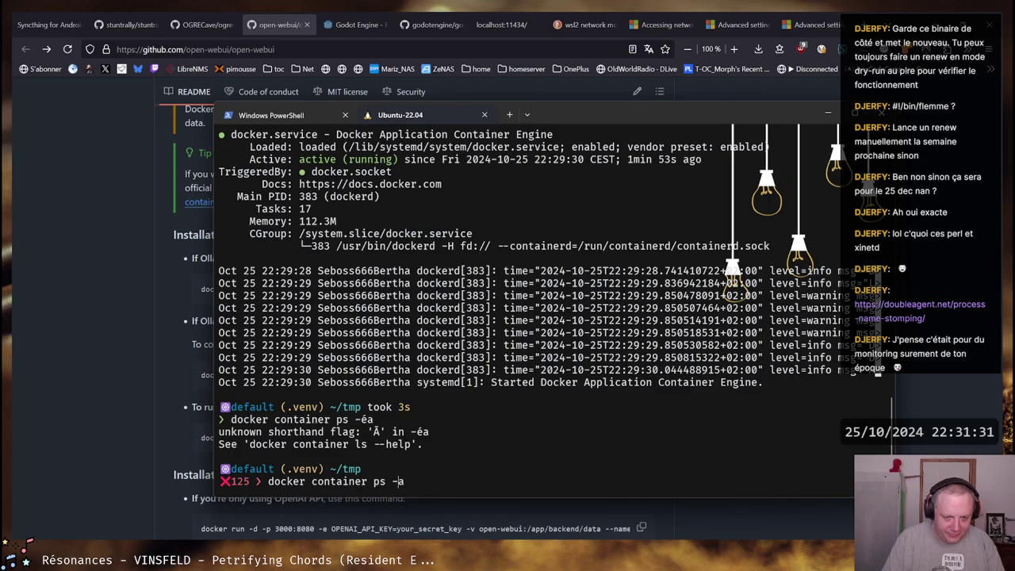
pyautogui.press('Return')
# Back in the README, scroll the command block sideways to the OLLAMA_BASE_URL command
pyautogui.hotkey('alt', 'Tab')
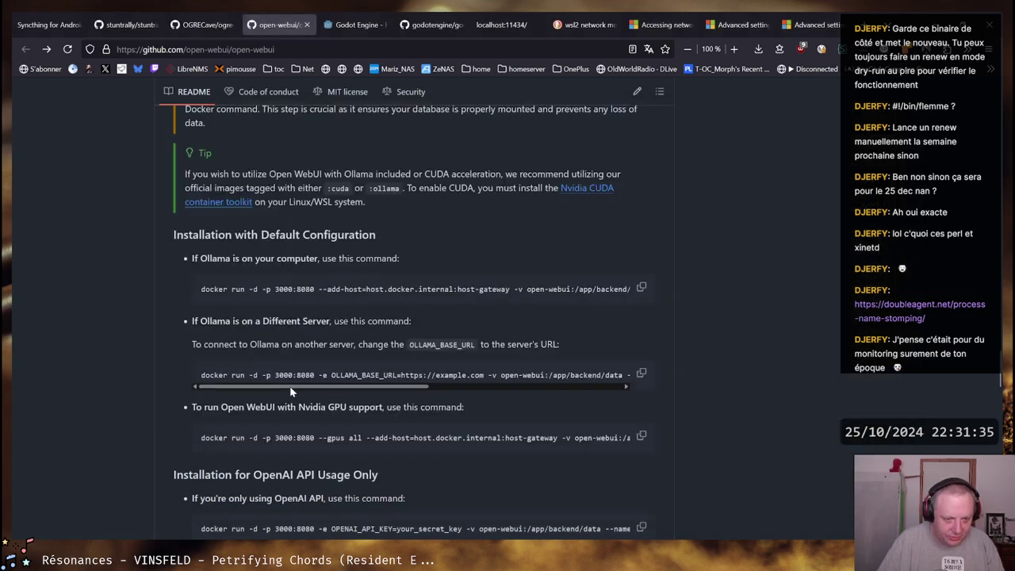
pyautogui.hscroll(3, 349, 388)
pyautogui.hscroll(-2, 368, 387)
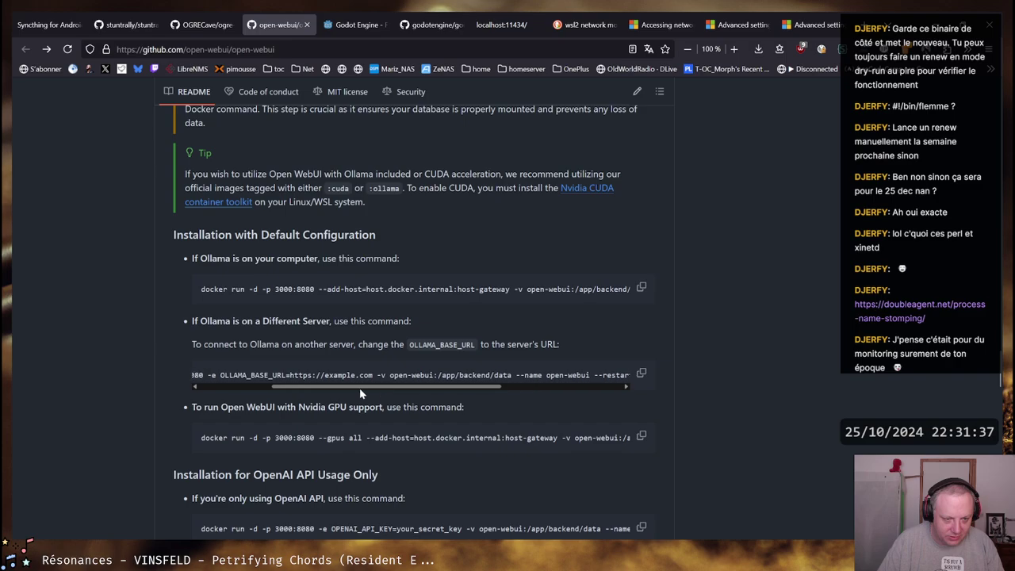
# Copy the 'If Ollama is on your computer' docker run command and paste it at the Ubuntu prompt
pyautogui.moveTo(351, 389); pyautogui.dragTo(299, 390)
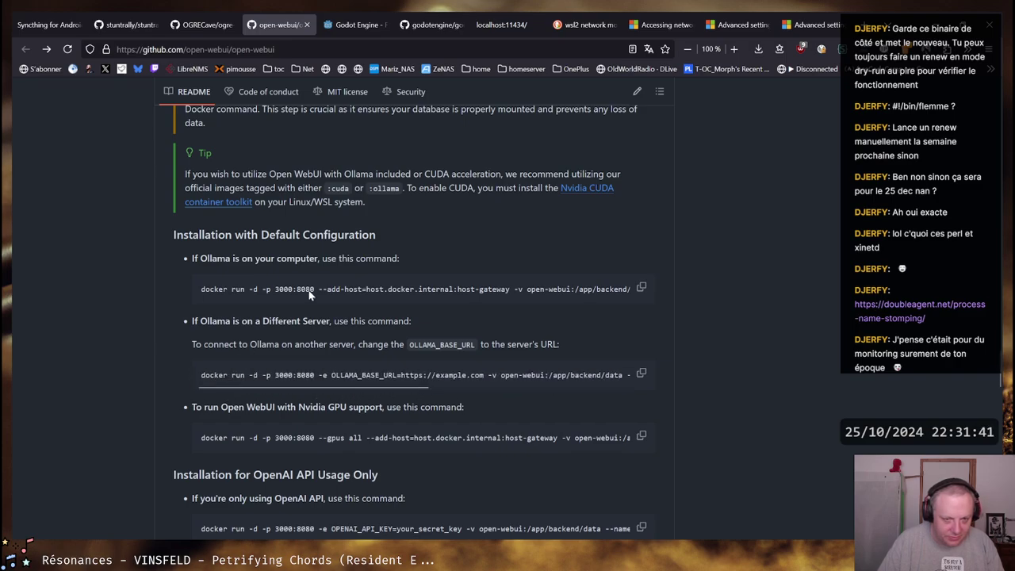
pyautogui.moveTo(399, 304); pyautogui.dragTo(333, 309)
pyautogui.click(641, 289)
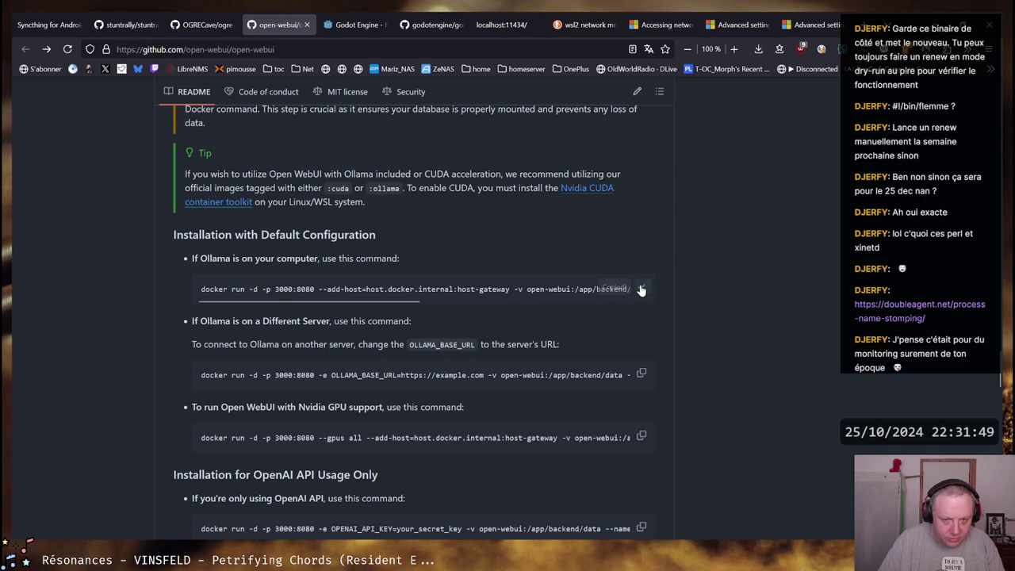
pyautogui.hotkey('alt', 'Tab')
pyautogui.hotkey('ctrl', 'v')
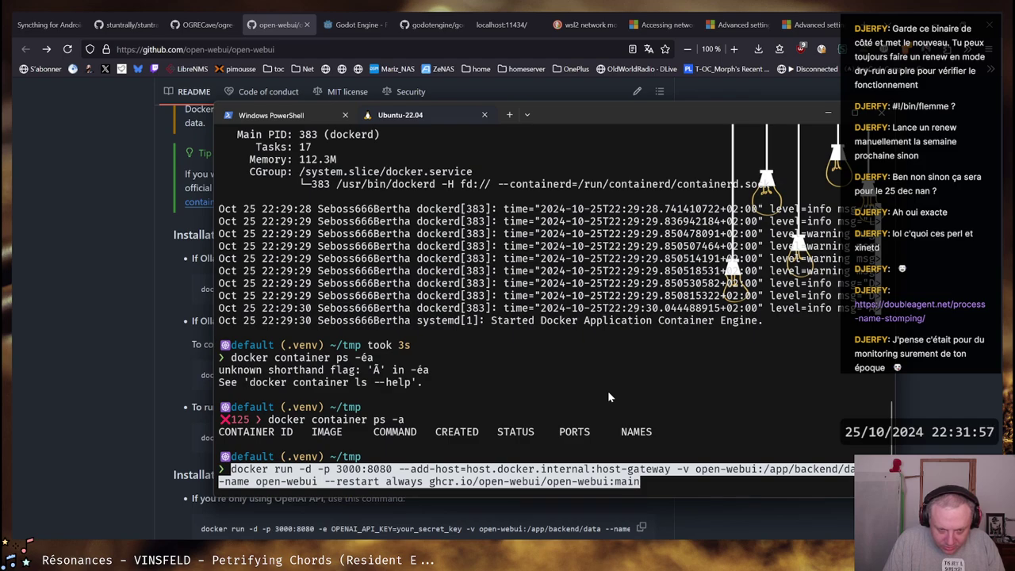
# Run the docker run command pulling open-webui:main, then rerun docker container ps -a to see it up on 3000→8080
pyautogui.press('Return')
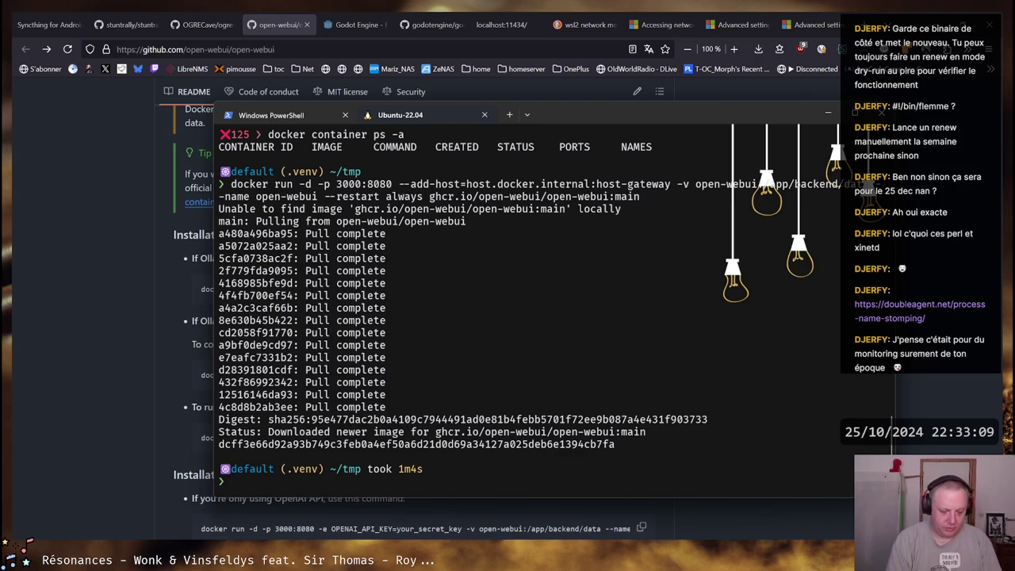
pyautogui.hotkey('ctrl', 'r')
pyautogui.write('ps')
pyautogui.press('Return')
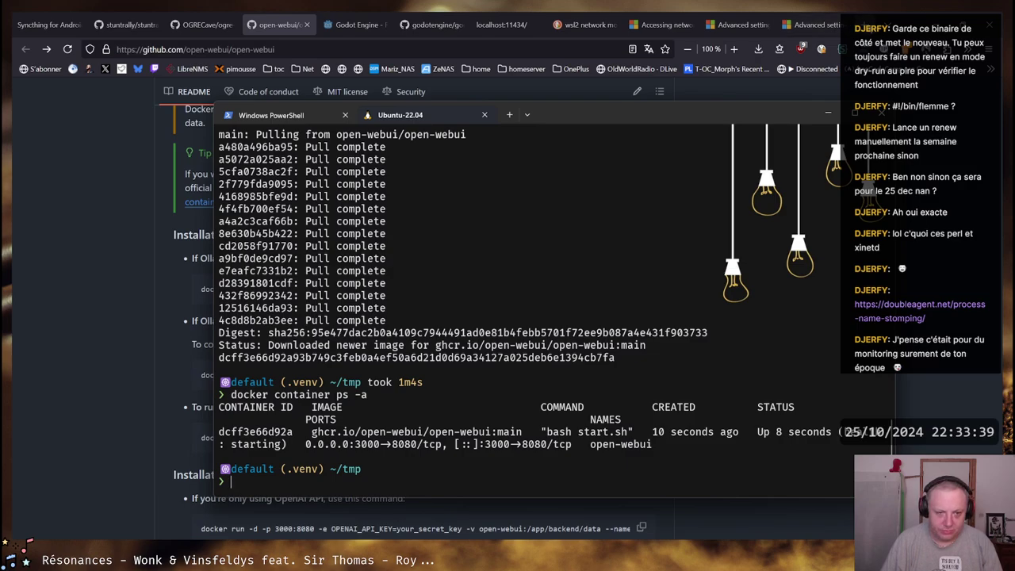
pyautogui.click(853, 24)
pyautogui.write('http')
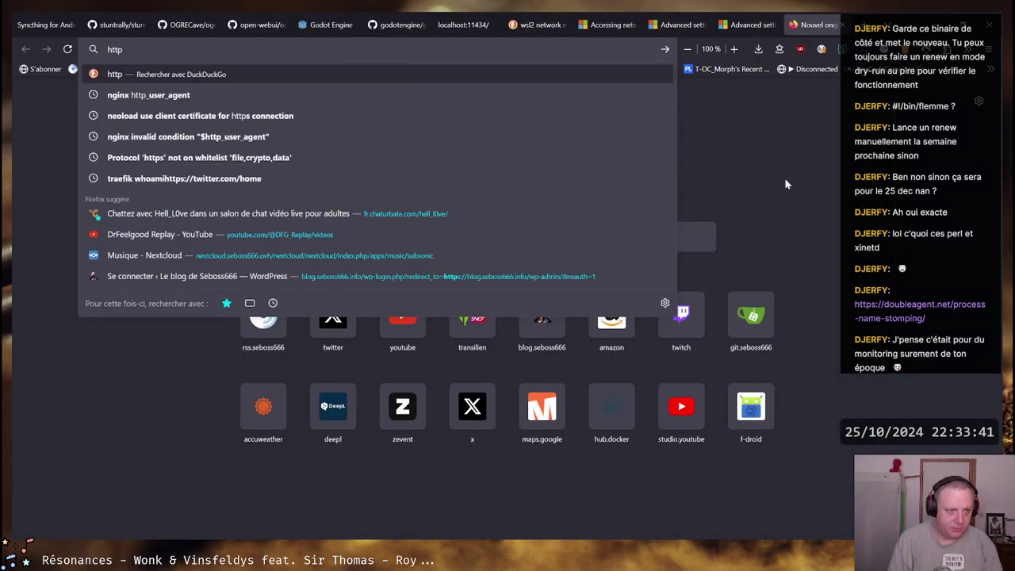
pyautogui.write('://')
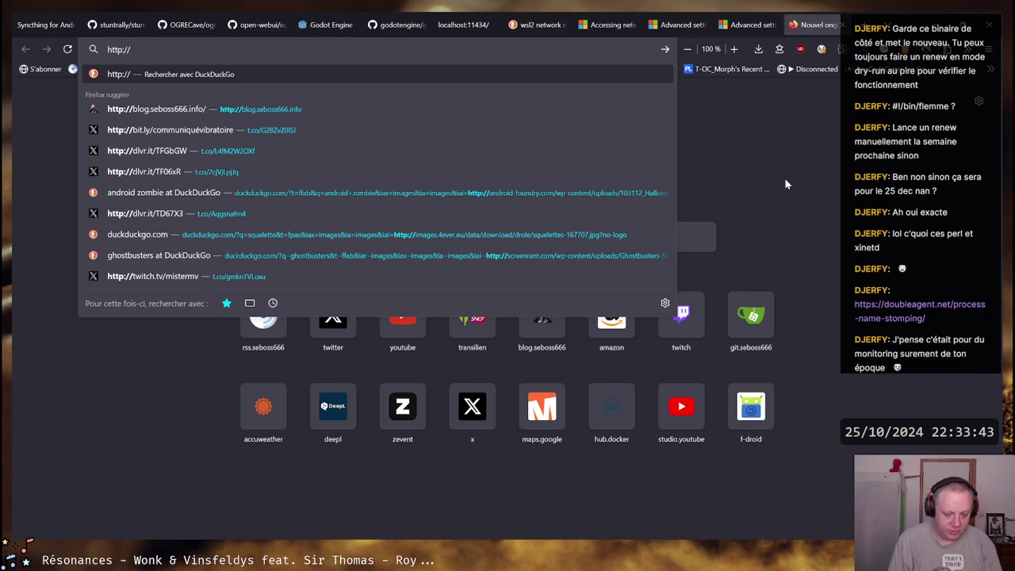
pyautogui.write('127.0.0.1:8000/')
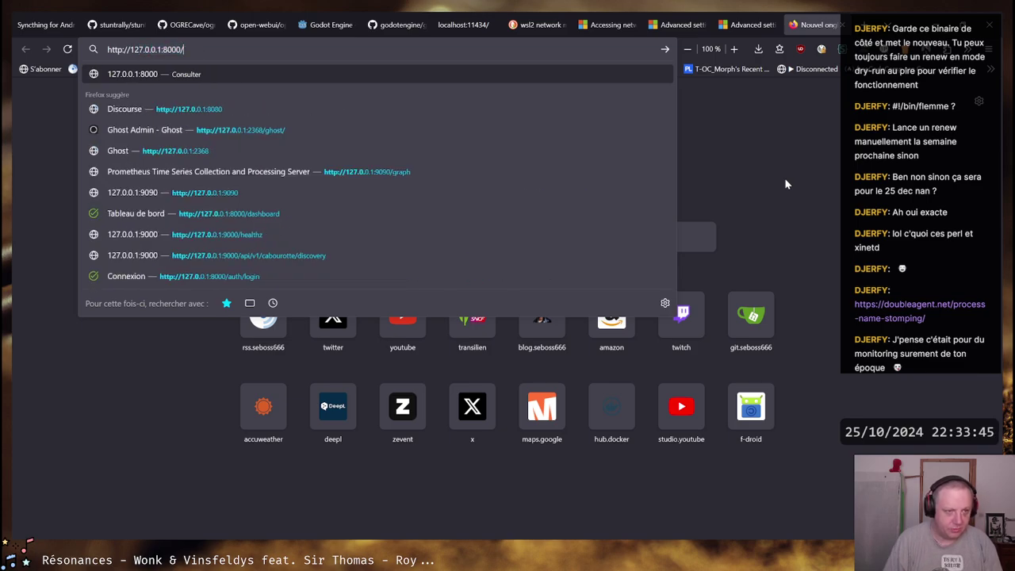
pyautogui.write('8')
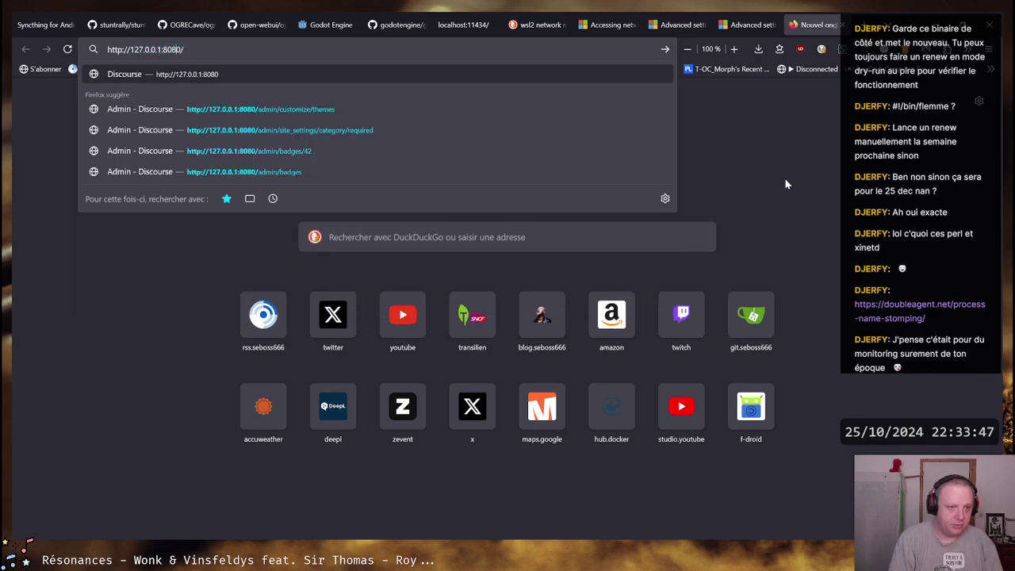
pyautogui.press('Return')
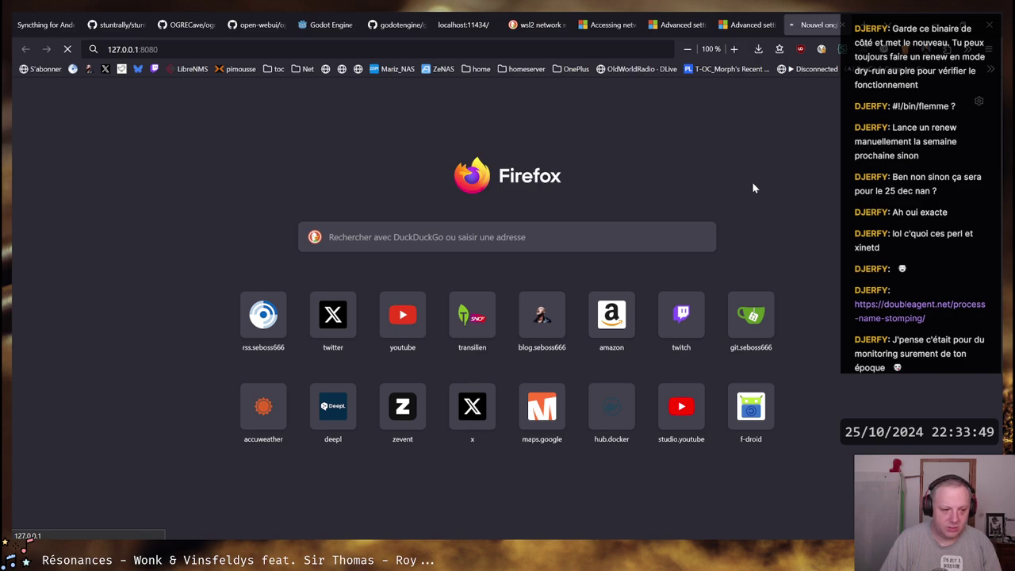
# Check listening ports in the Ubuntu terminal with netstat and ss -nltp
pyautogui.hotkey('alt', 'Tab')
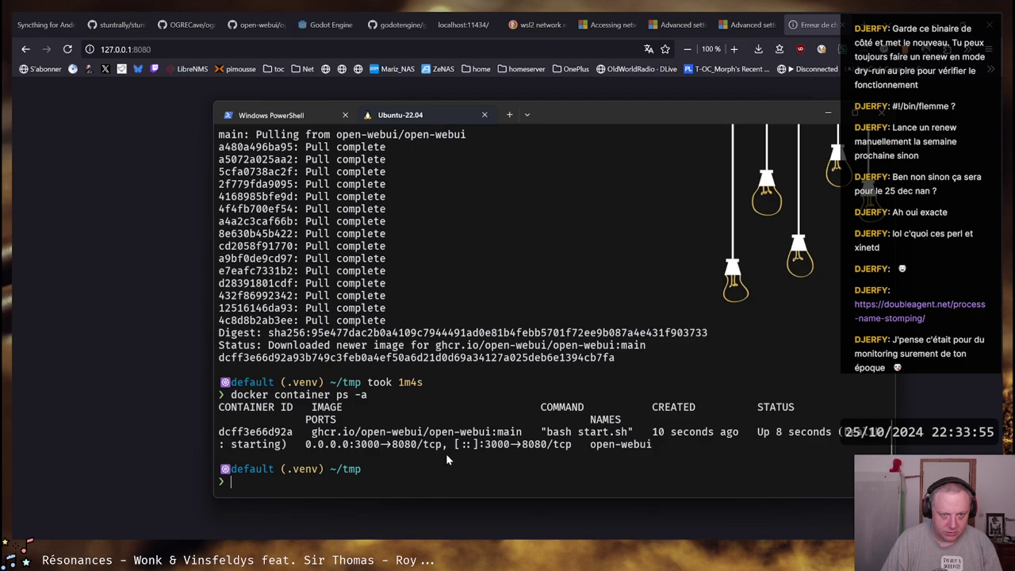
pyautogui.hotkey('ctrl', 'r')
pyautogui.write('netstat')
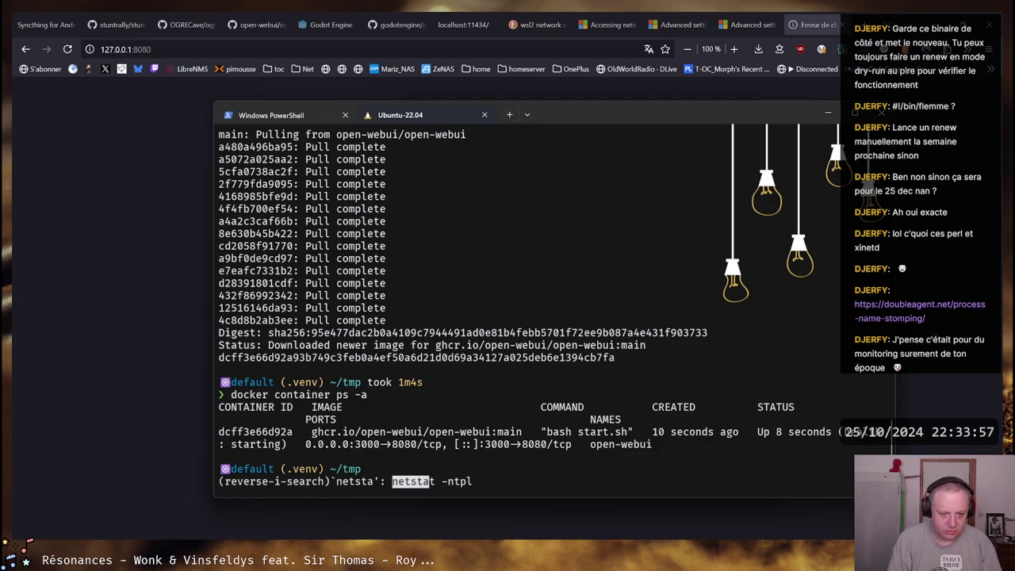
pyautogui.press('Return')
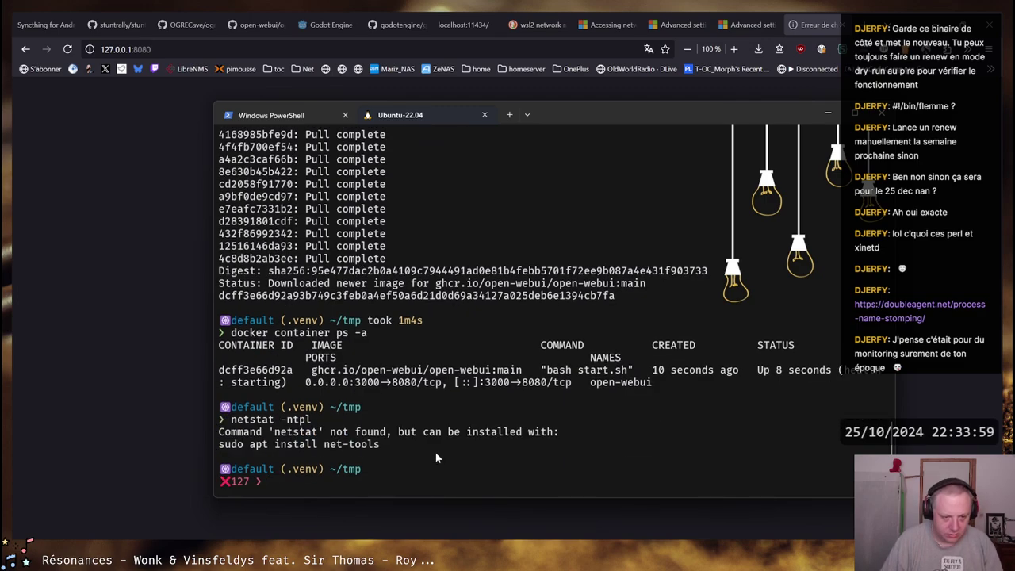
pyautogui.write('ss -ntpl')
pyautogui.press('BackSpace')
pyautogui.press('BackSpace')
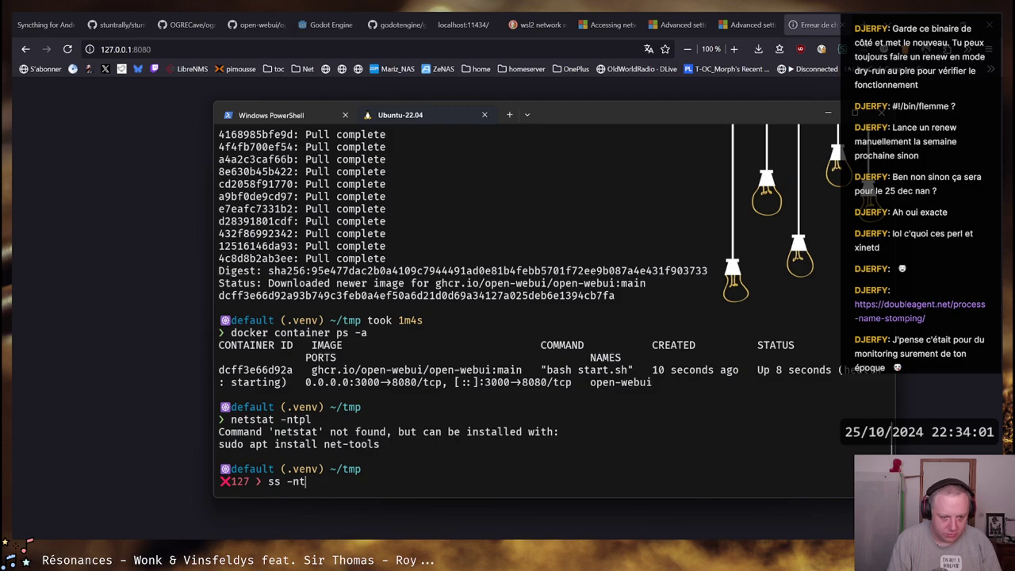
pyautogui.press('BackSpace')
pyautogui.write('ltp')
pyautogui.press('Return')
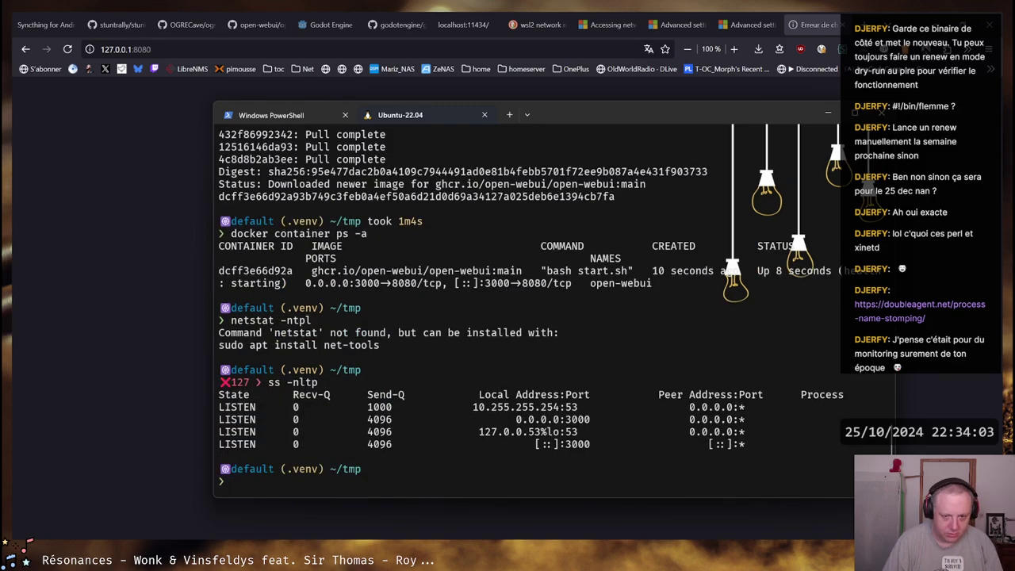
# Change the URL port to 3000 to load the Open WebUI sign-in page
pyautogui.hotkey('alt', 'Tab')
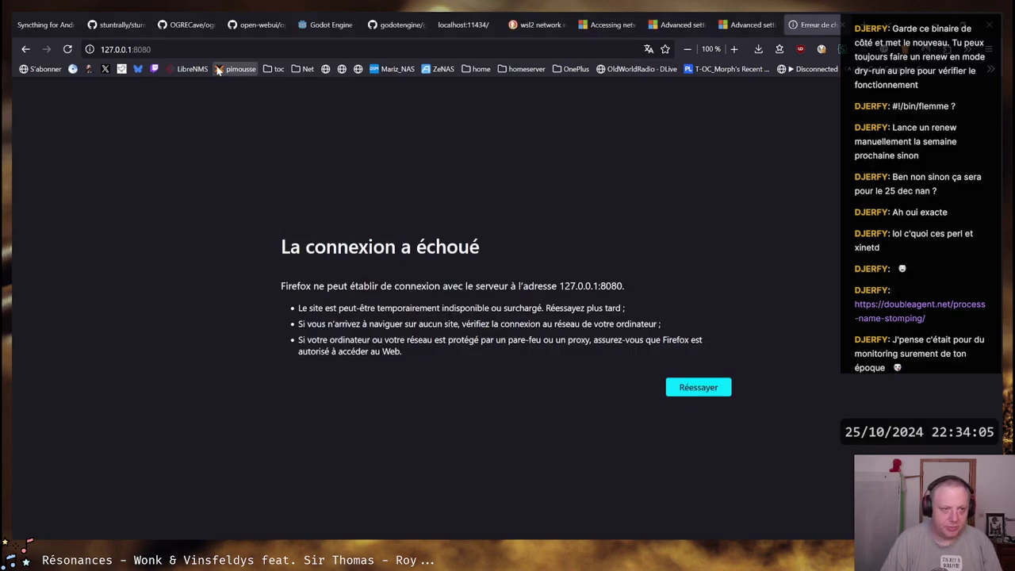
pyautogui.doubleClick(140, 50)
pyautogui.write('3000')
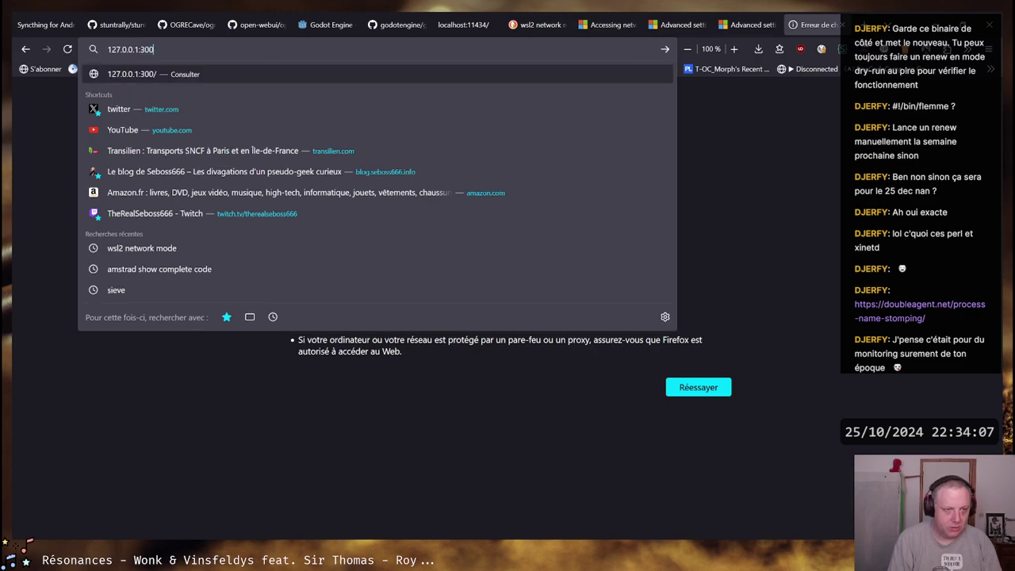
pyautogui.press('Return')
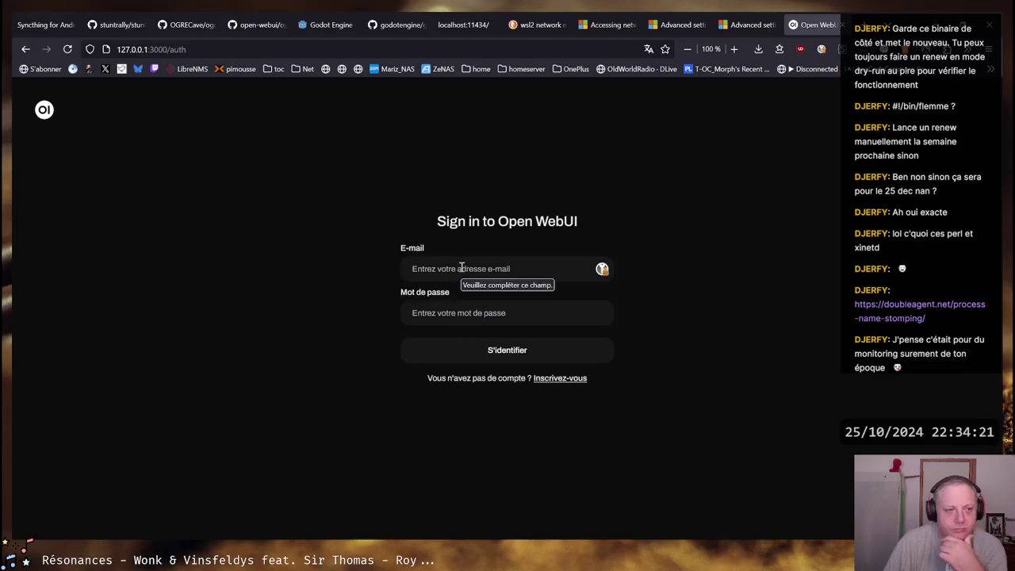
# Return to Open WebUI and switch to the Inscrivez-vous sign-up form
pyautogui.hotkey('alt', 'Tab')
pyautogui.hotkey('alt', 'Tab')
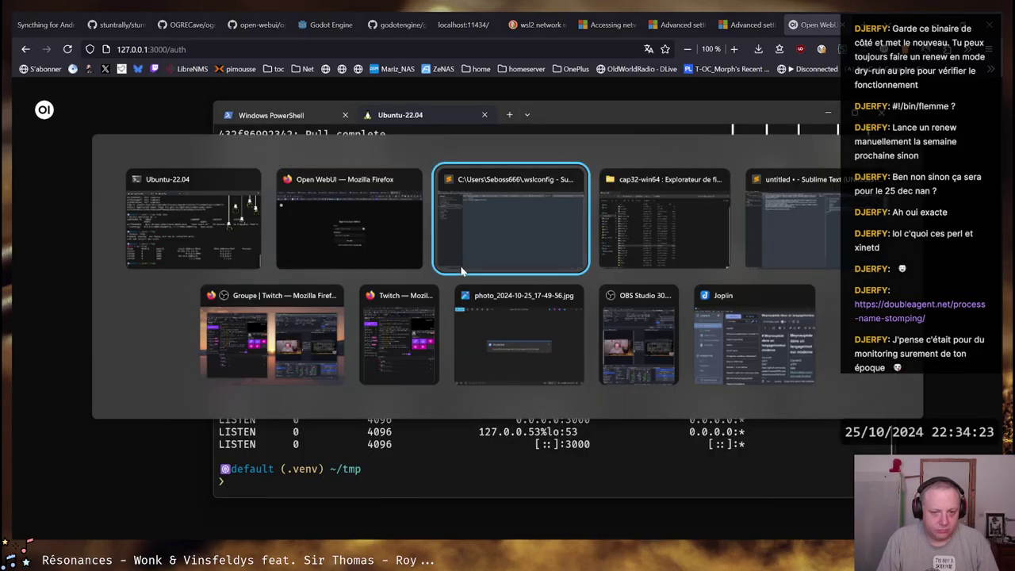
pyautogui.hotkey('alt', 'shift', 'Tab')
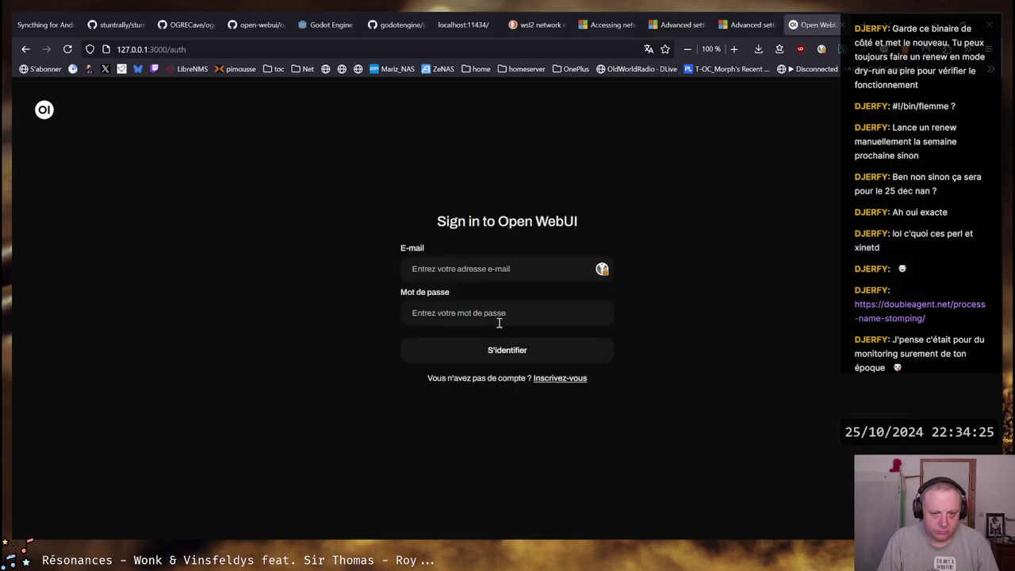
pyautogui.click(565, 385)
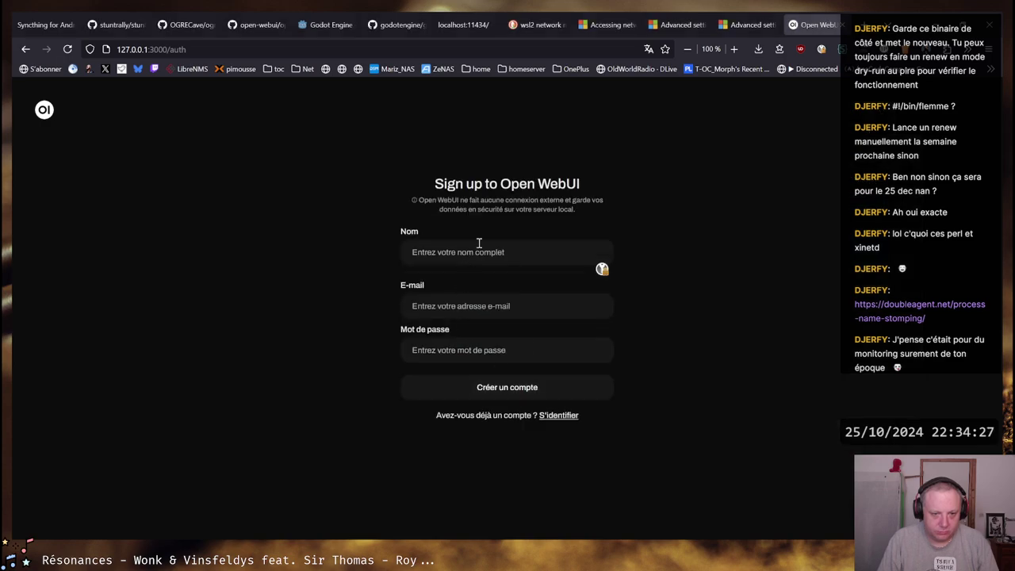
pyautogui.moveTo(476, 200); pyautogui.dragTo(604, 199)
pyautogui.moveTo(453, 213); pyautogui.dragTo(556, 211)
pyautogui.click(434, 215)
# Fill in the account name, e-mail and password, and create the account
pyautogui.write('S')
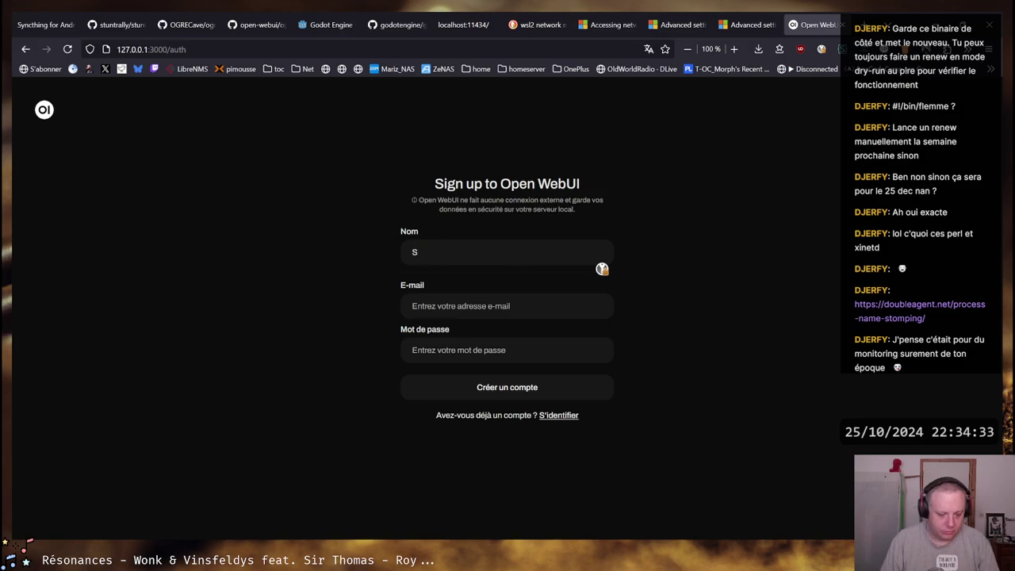
pyautogui.write('eboss666')
pyautogui.press('Tab')
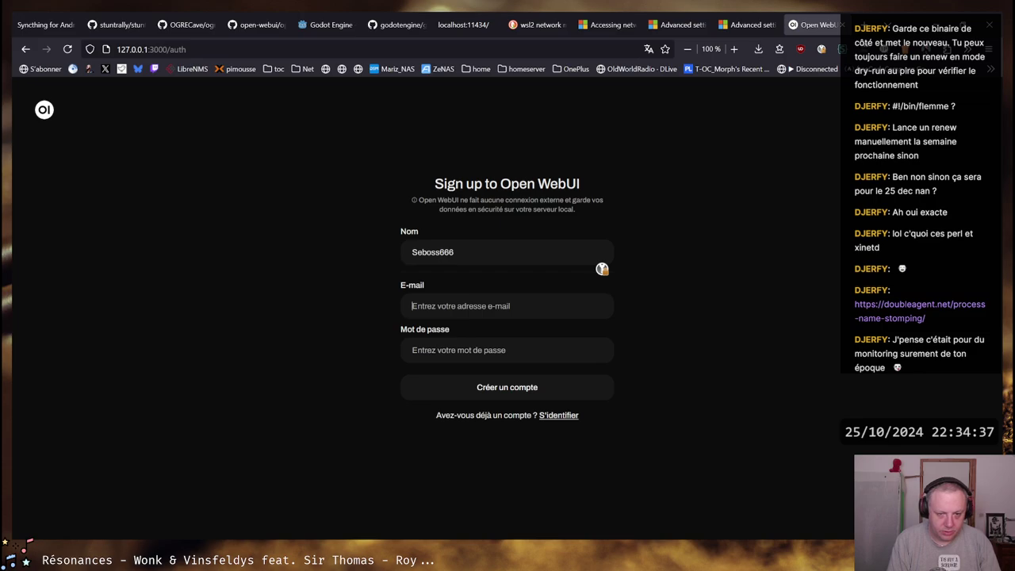
pyautogui.write('sebo')
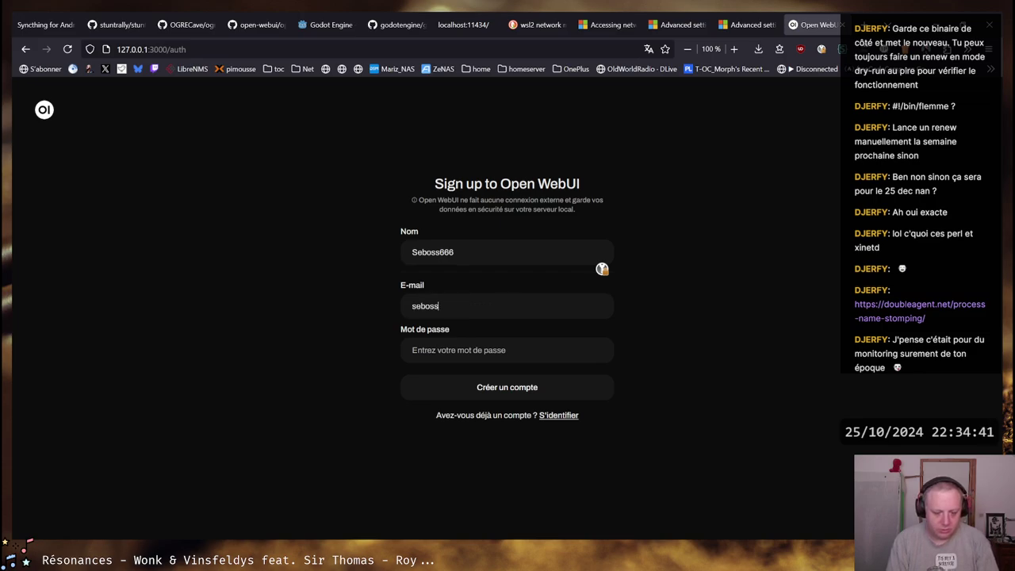
pyautogui.write('ss')
pyautogui.press('BackSpace')
pyautogui.press('BackSpace')
pyautogui.press('BackSpace')
pyautogui.press('BackSpace')
pyautogui.press('BackSpace')
pyautogui.press('BackSpace')
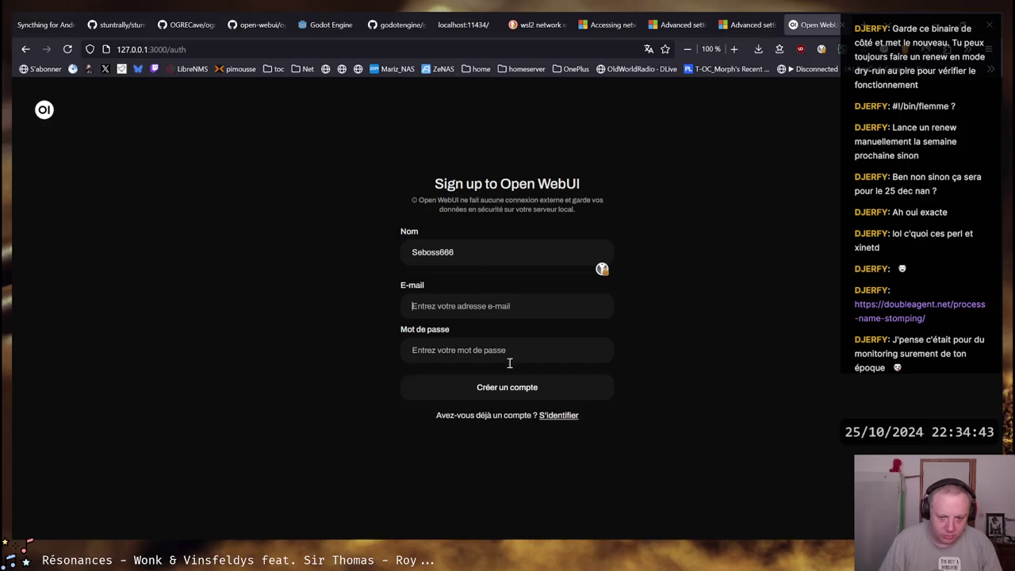
pyautogui.hotkey('alt', 'Tab')
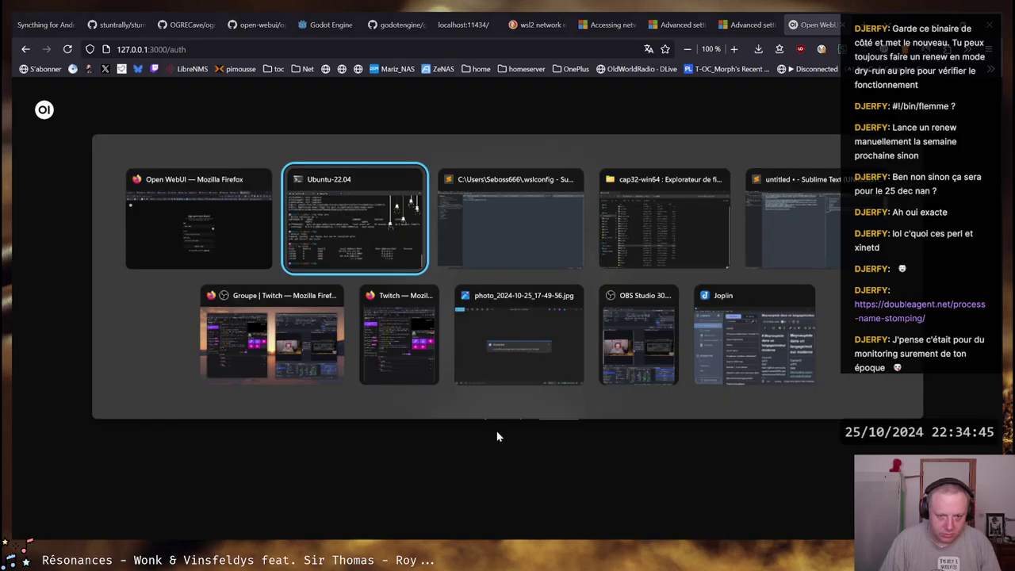
pyautogui.hotkey('alt', 'Tab')
pyautogui.hotkey('alt', 'shift', 'Tab')
pyautogui.hotkey('alt', 'shift', 'Tab')
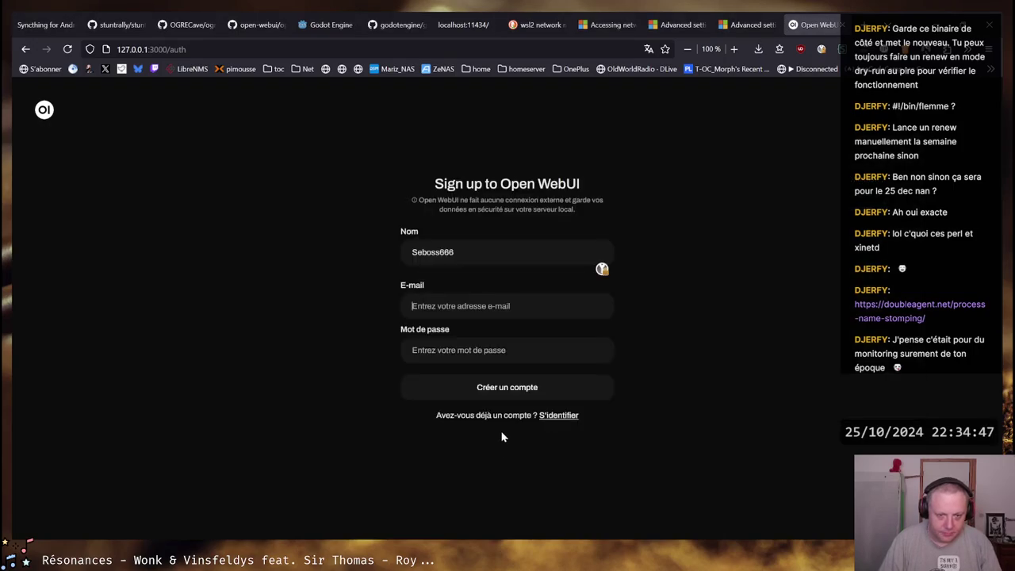
pyautogui.click(526, 308)
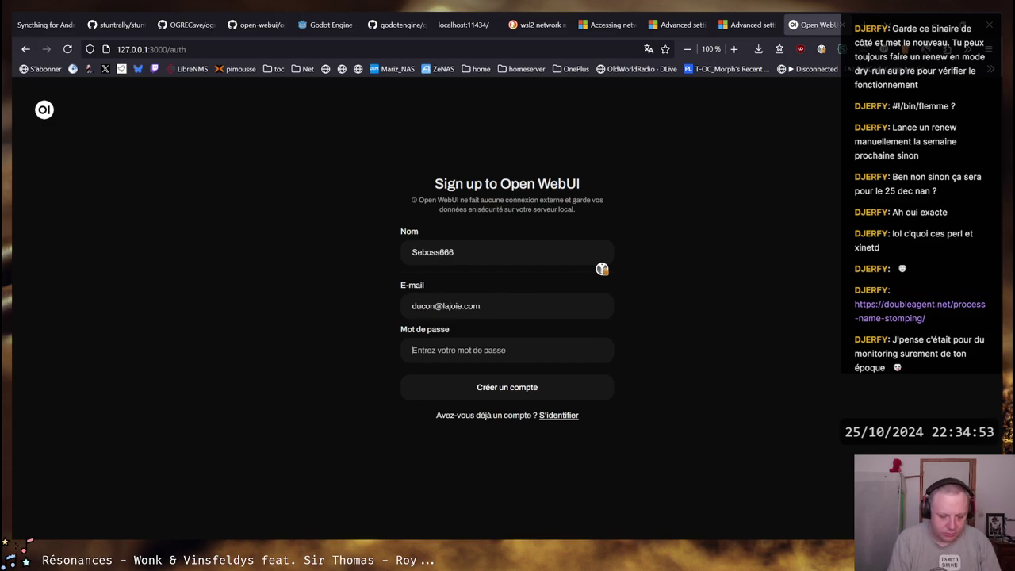
pyautogui.write('***')
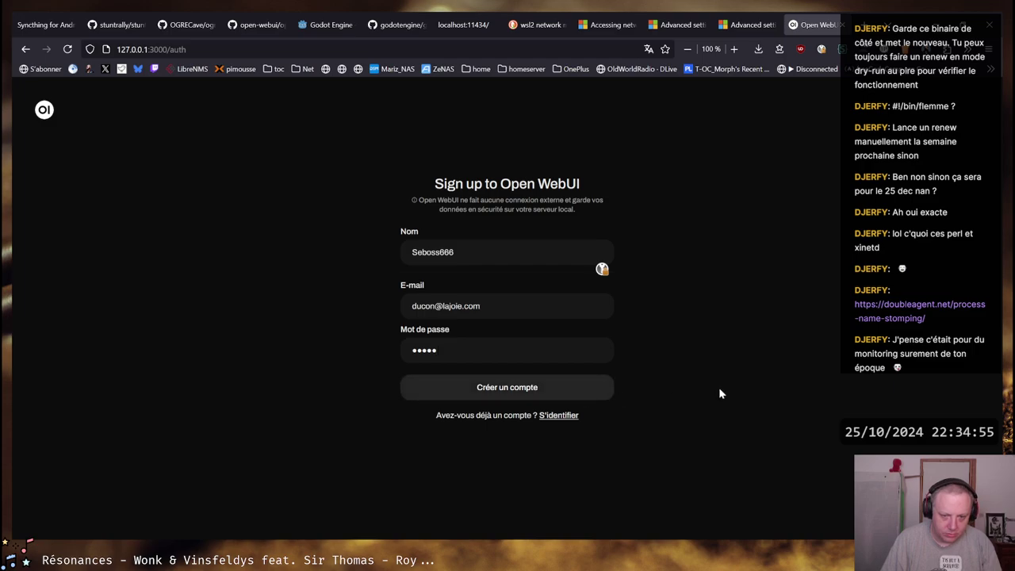
pyautogui.click(510, 385)
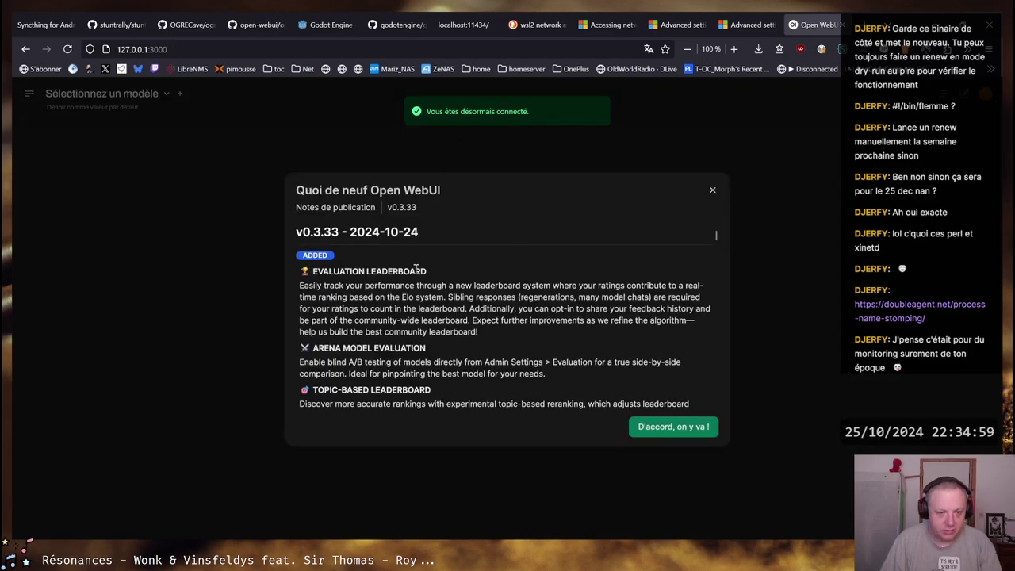
# Dismiss the What's new release notes, find the model list empty, and open the chat sidebar
pyautogui.click(713, 193)
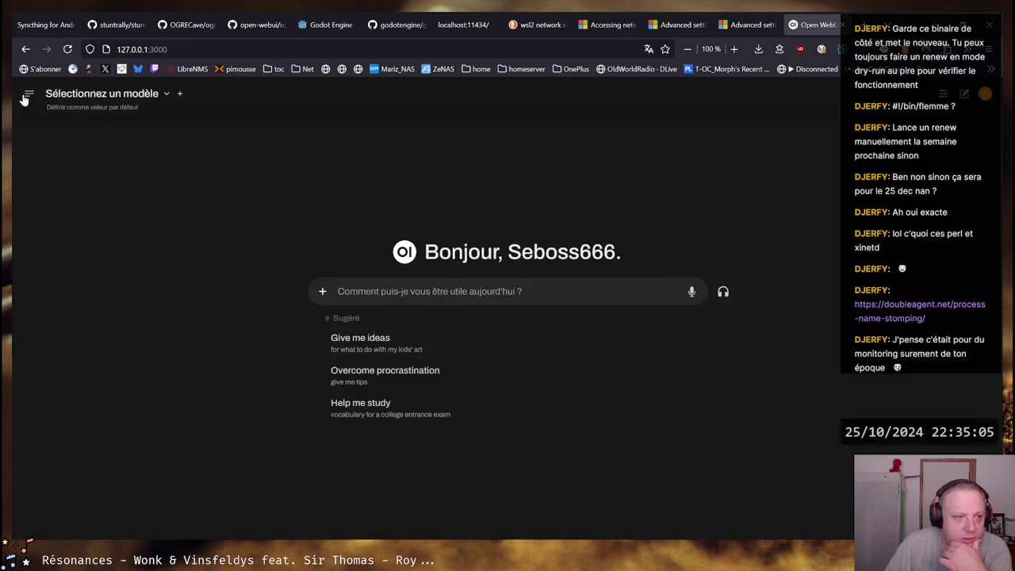
pyautogui.click(167, 94)
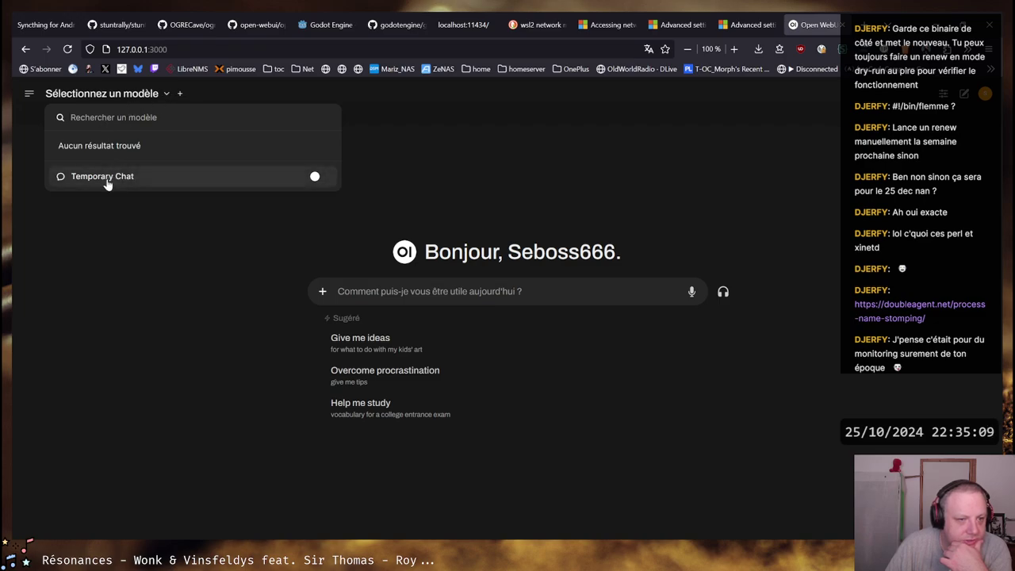
pyautogui.click(30, 94)
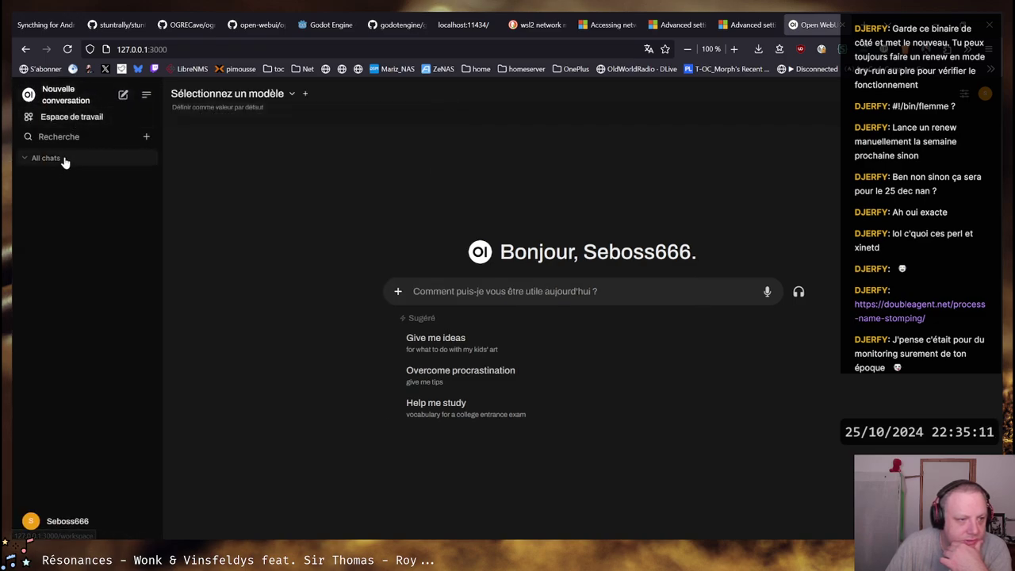
# Open the Chat Controls panel and scroll through its options
pyautogui.click(971, 95)
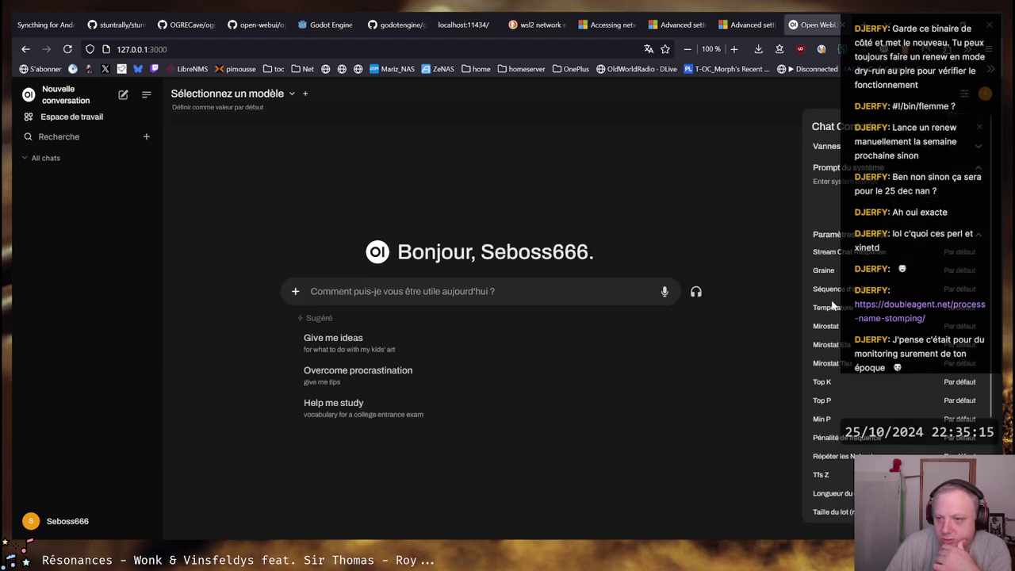
pyautogui.scroll(-2, 829, 310)
pyautogui.scroll(-1, 907, 371)
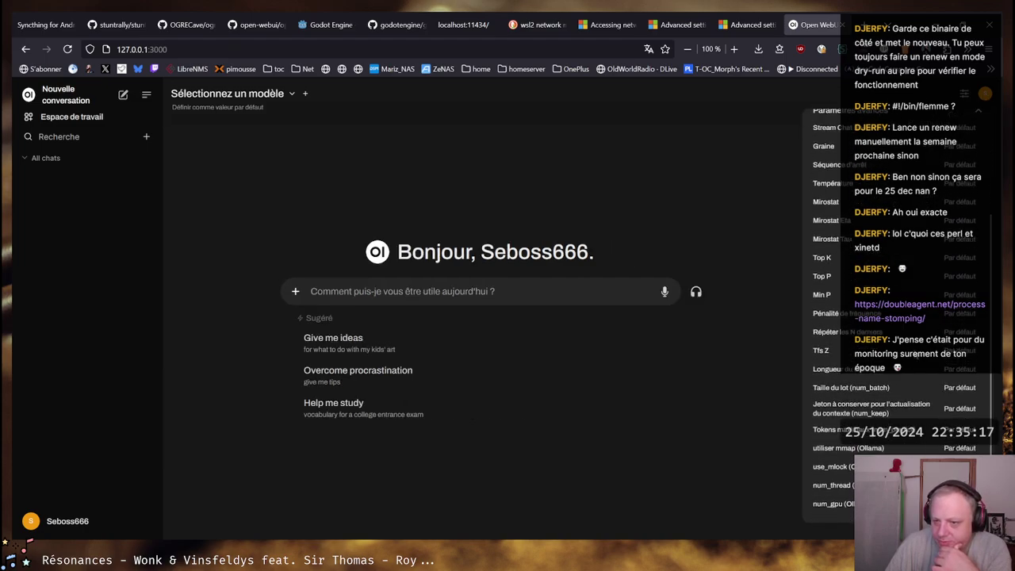
pyautogui.scroll(3, 908, 378)
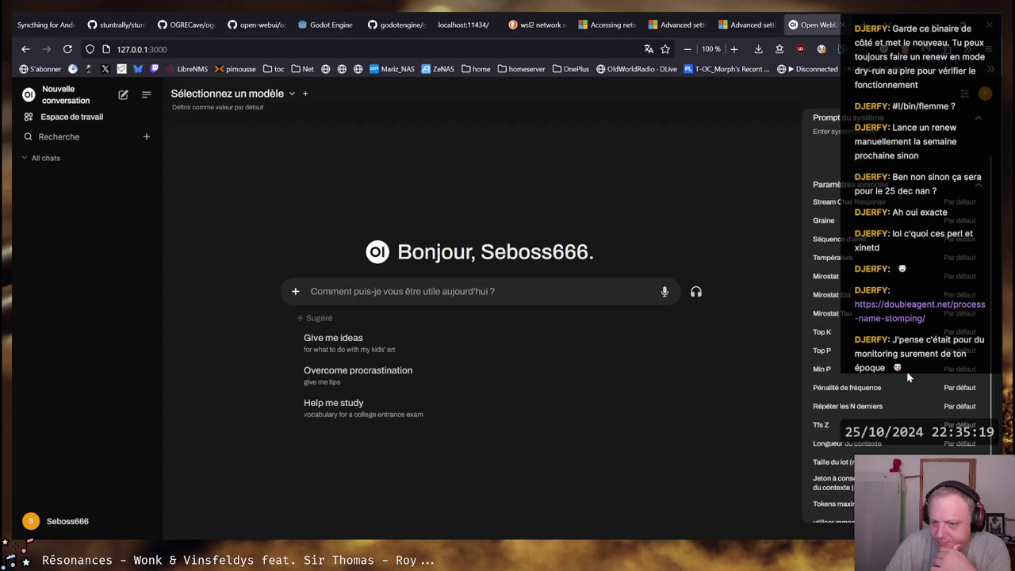
pyautogui.scroll(-2, 836, 463)
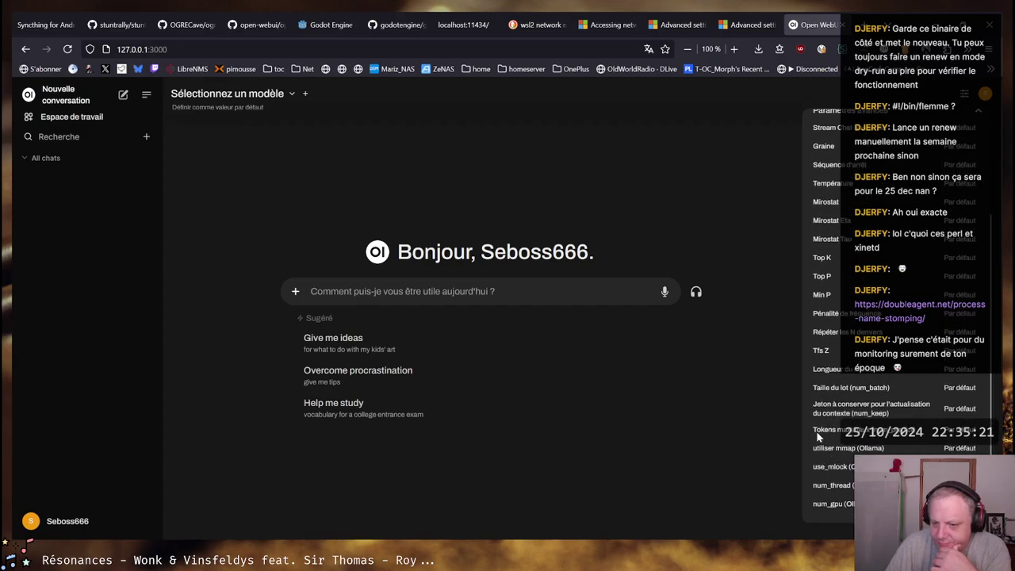
pyautogui.scroll(5, 818, 435)
pyautogui.scroll(-3, 982, 174)
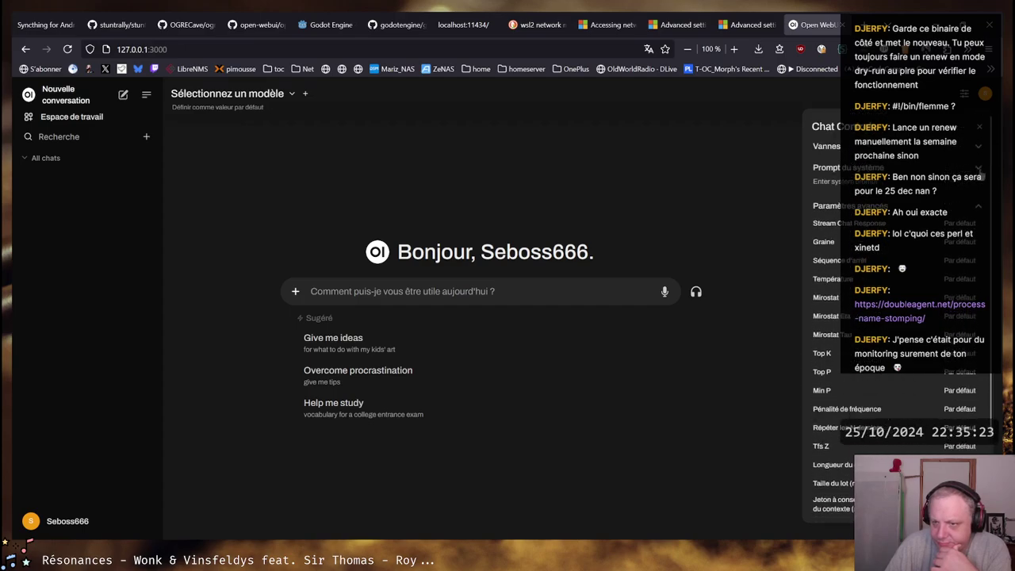
pyautogui.scroll(3, 984, 167)
# Try the Vannes valve types Fonctions and Outils, then close Chat Controls
pyautogui.click(980, 149)
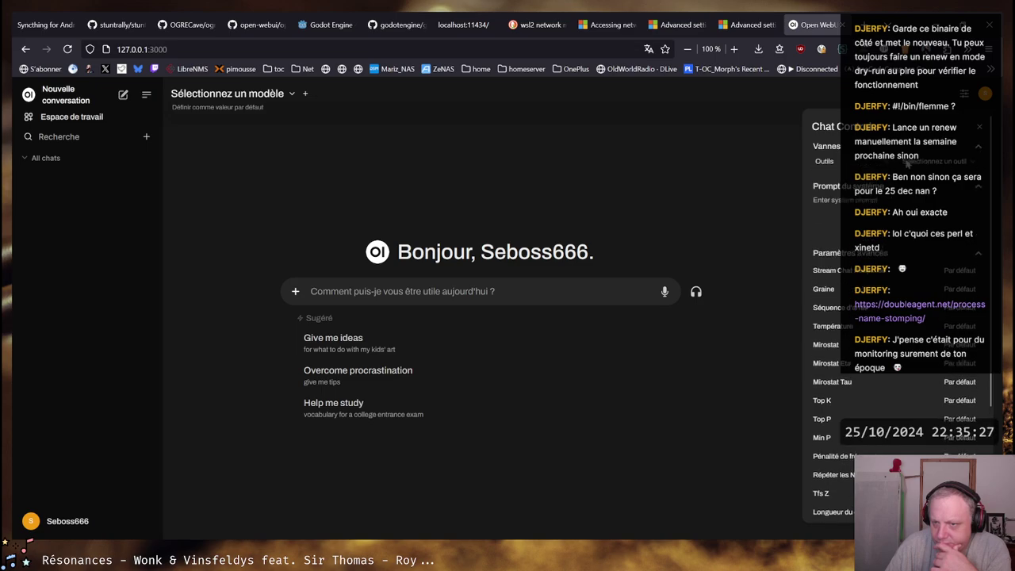
pyautogui.click(825, 161)
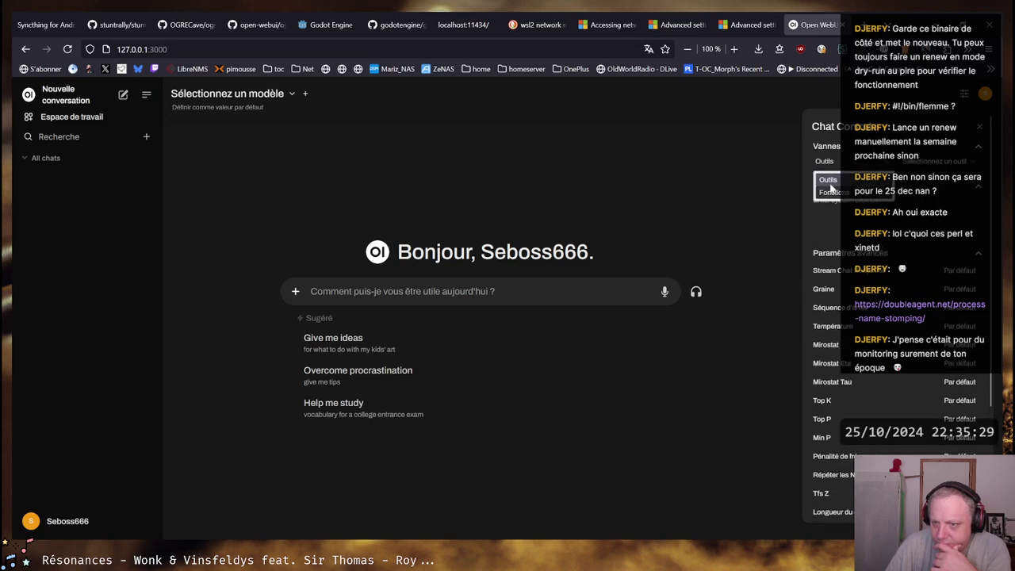
pyautogui.click(829, 182)
pyautogui.click(948, 161)
pyautogui.click(825, 161)
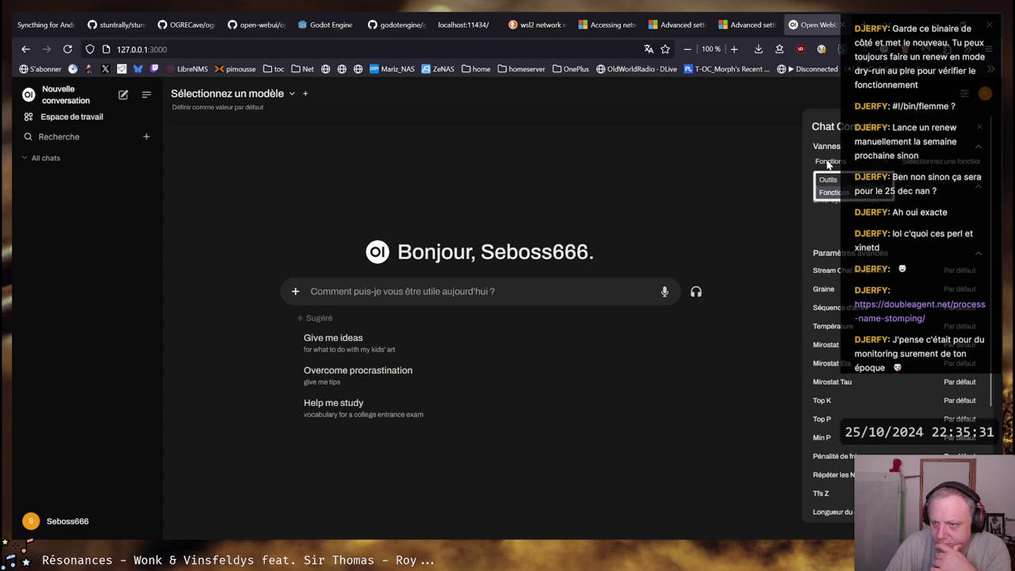
pyautogui.click(881, 170)
pyautogui.click(967, 96)
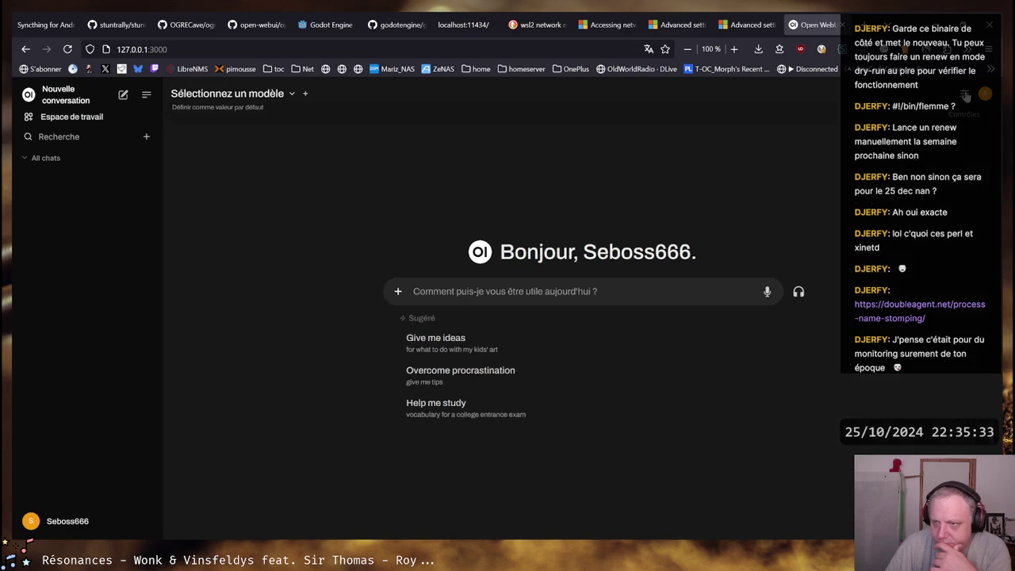
pyautogui.click(967, 96)
pyautogui.click(965, 96)
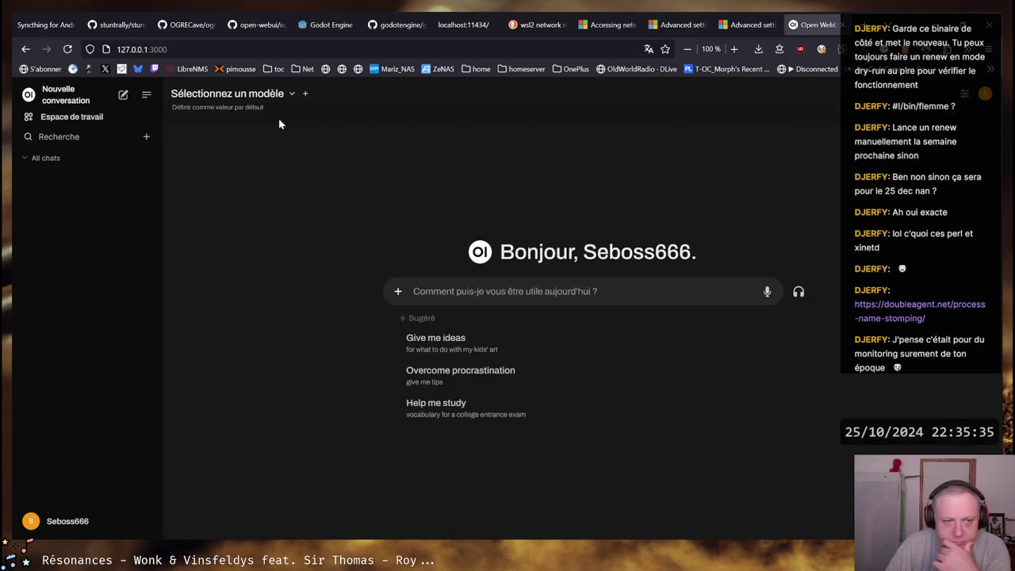
# Add and remove a second model selector; the model search still finds no models
pyautogui.click(308, 93)
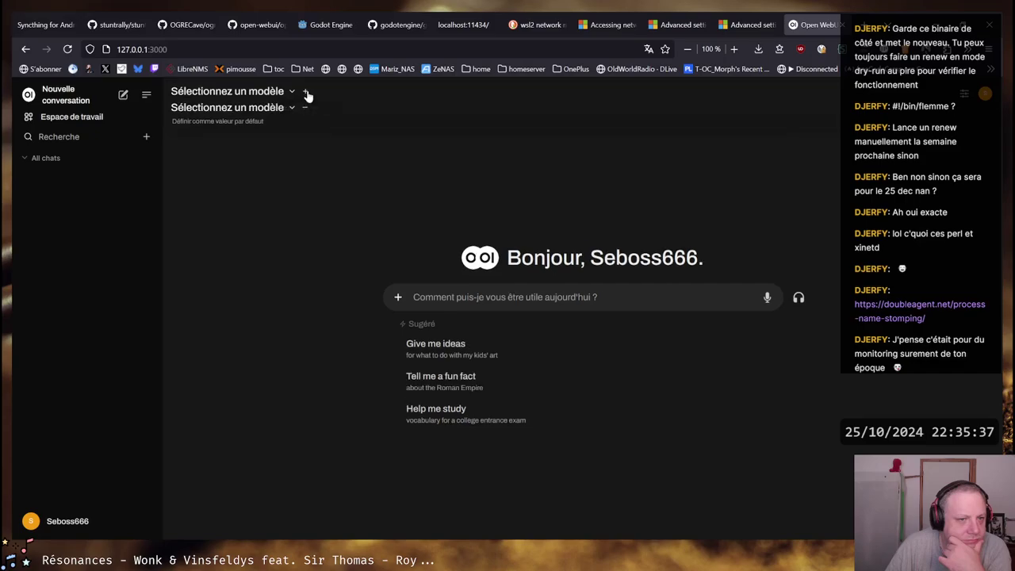
pyautogui.click(212, 111)
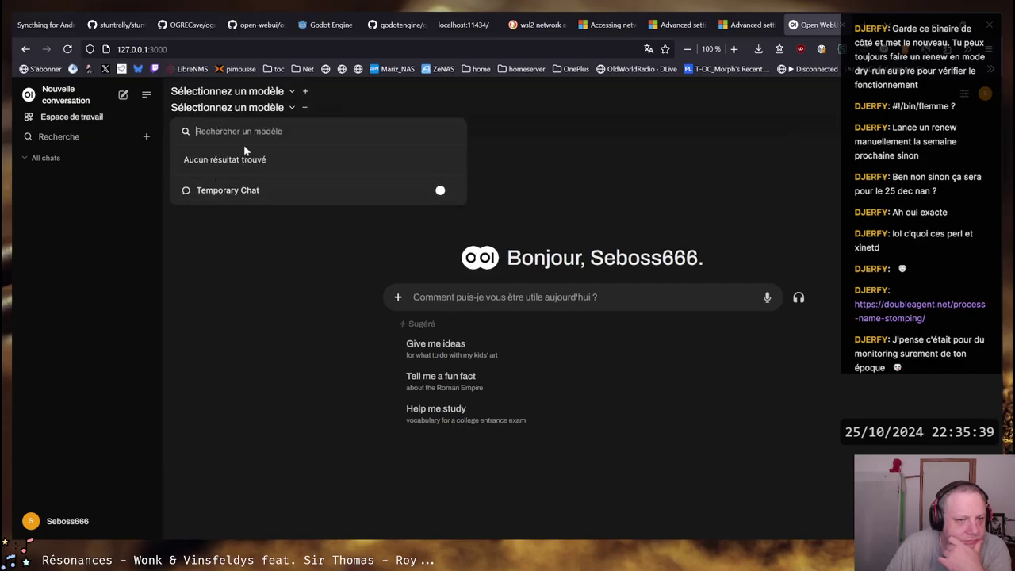
pyautogui.click(305, 108)
pyautogui.click(196, 94)
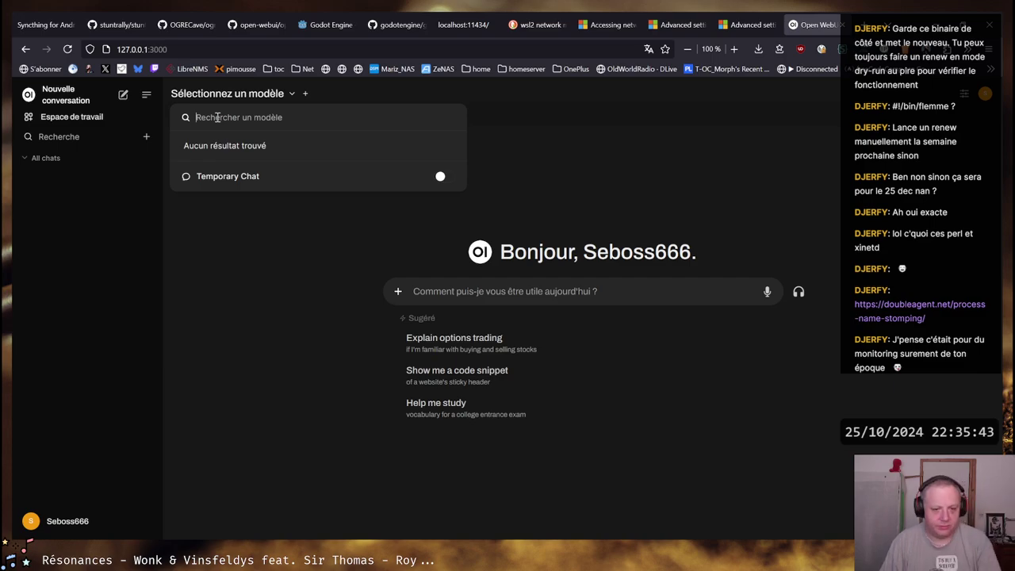
pyautogui.click(274, 306)
# Set Langue to French (France) in Paramètres, then go to Paramètres admin
pyautogui.click(53, 529)
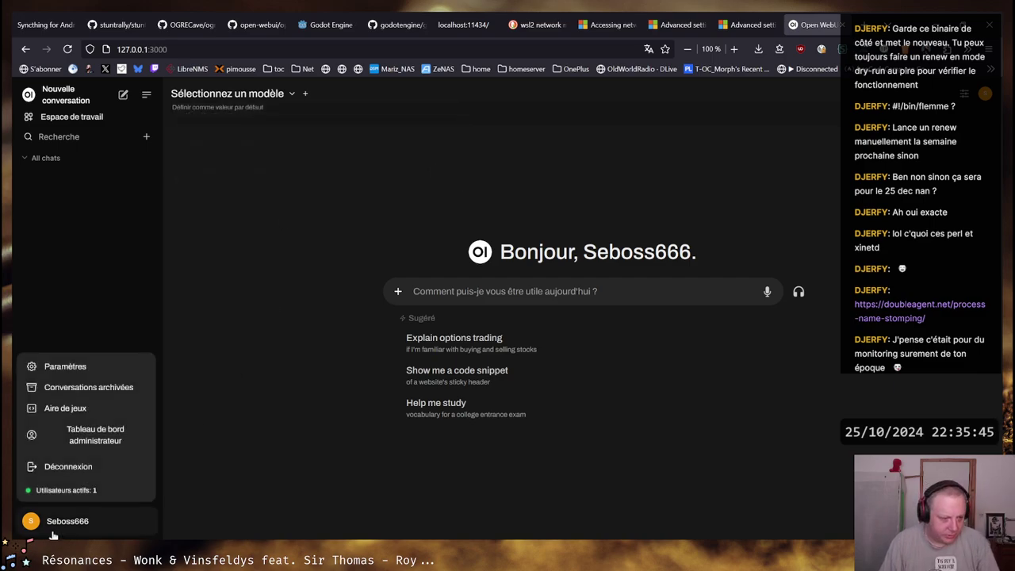
pyautogui.click(45, 365)
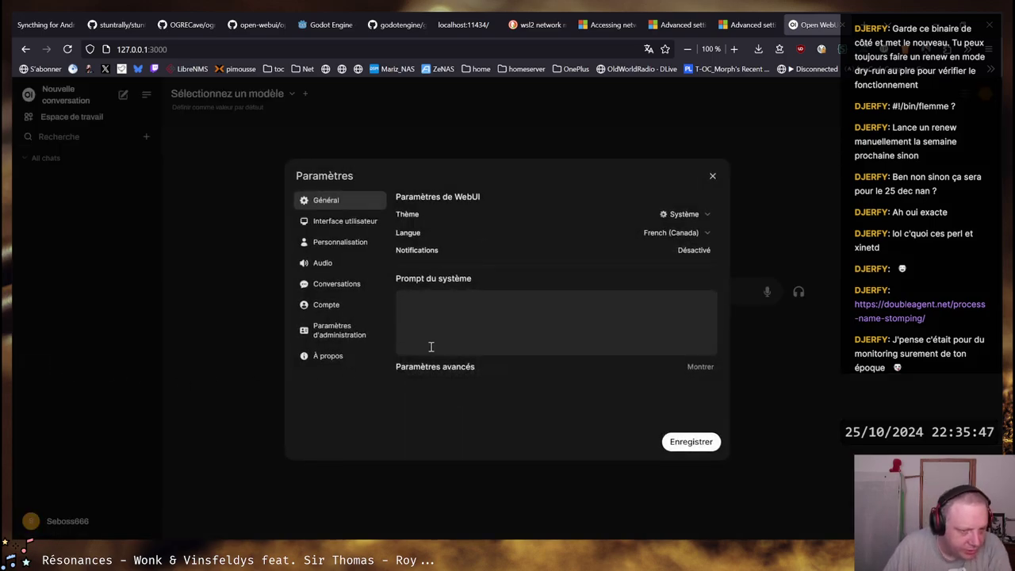
pyautogui.click(698, 231)
pyautogui.click(641, 432)
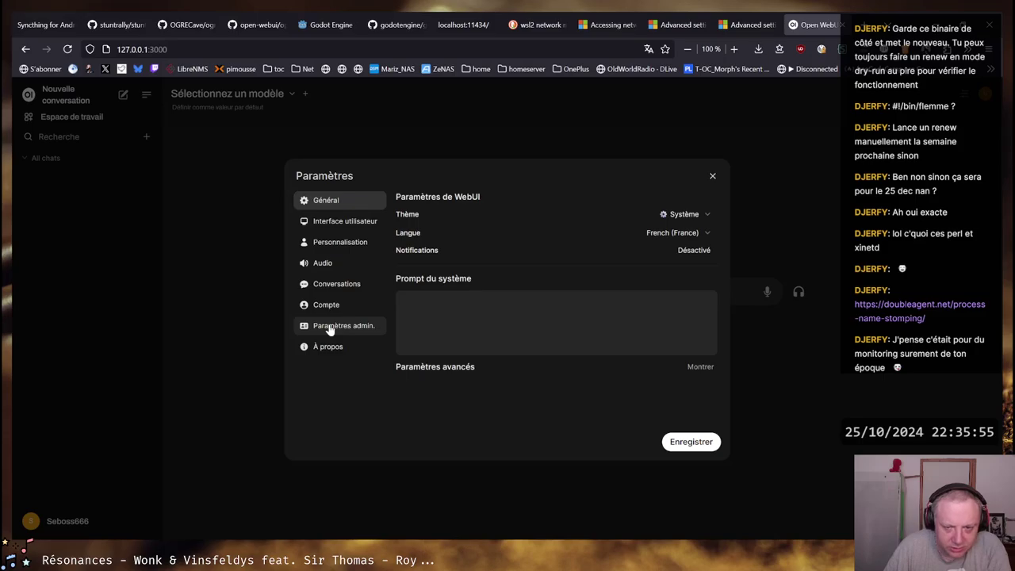
pyautogui.click(376, 327)
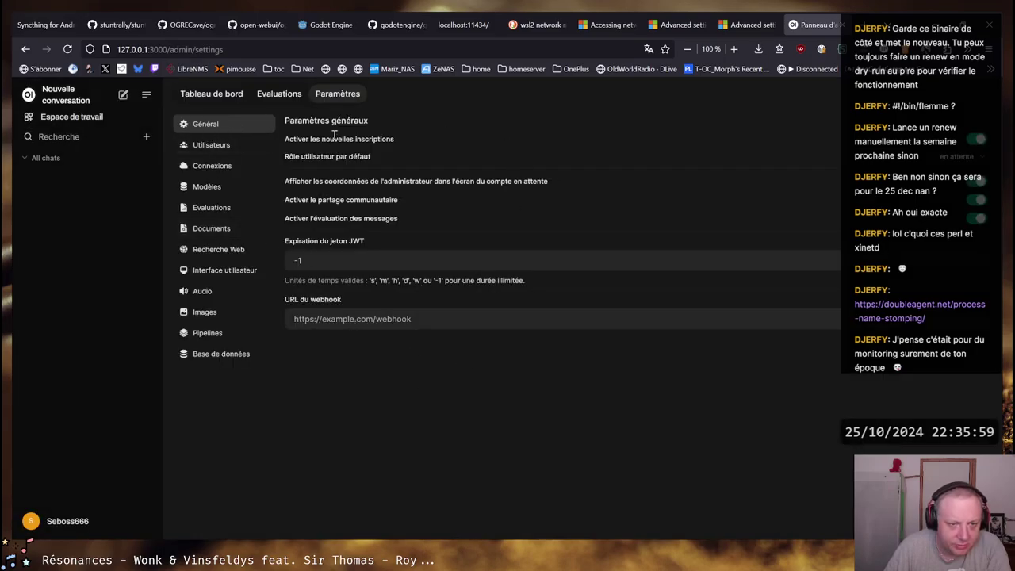
pyautogui.click(221, 171)
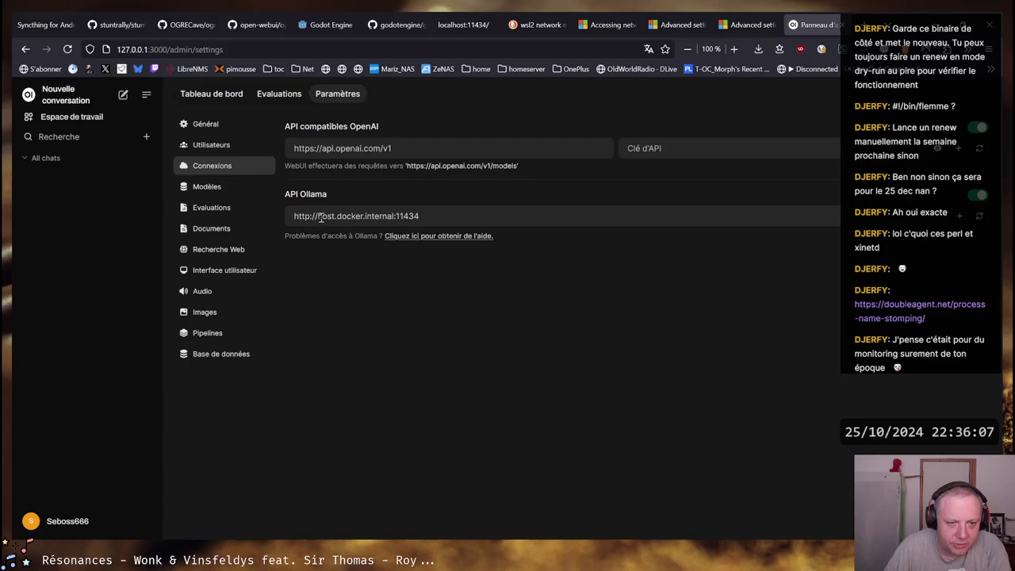
pyautogui.click(979, 216)
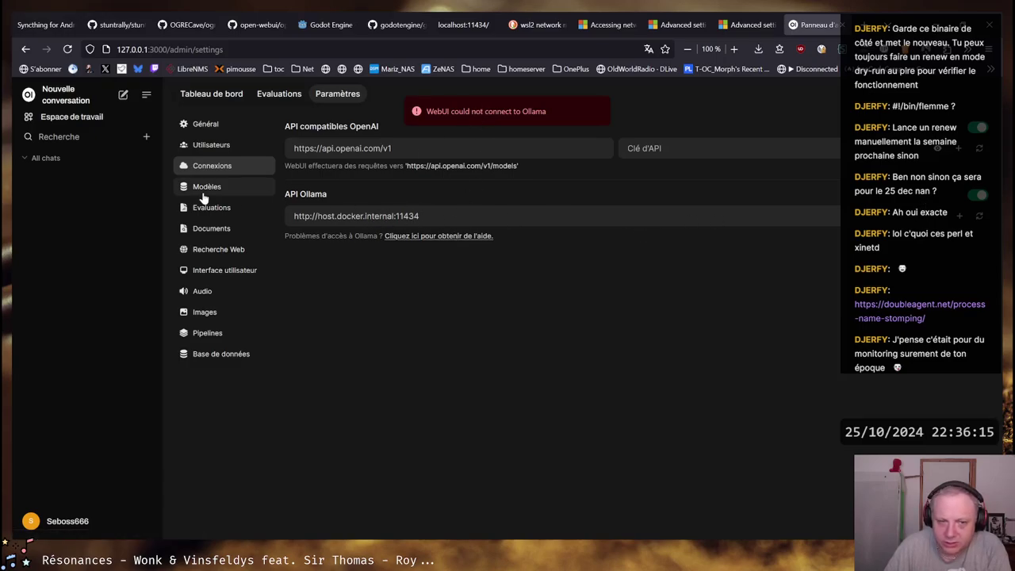
pyautogui.moveTo(394, 215); pyautogui.dragTo(317, 216)
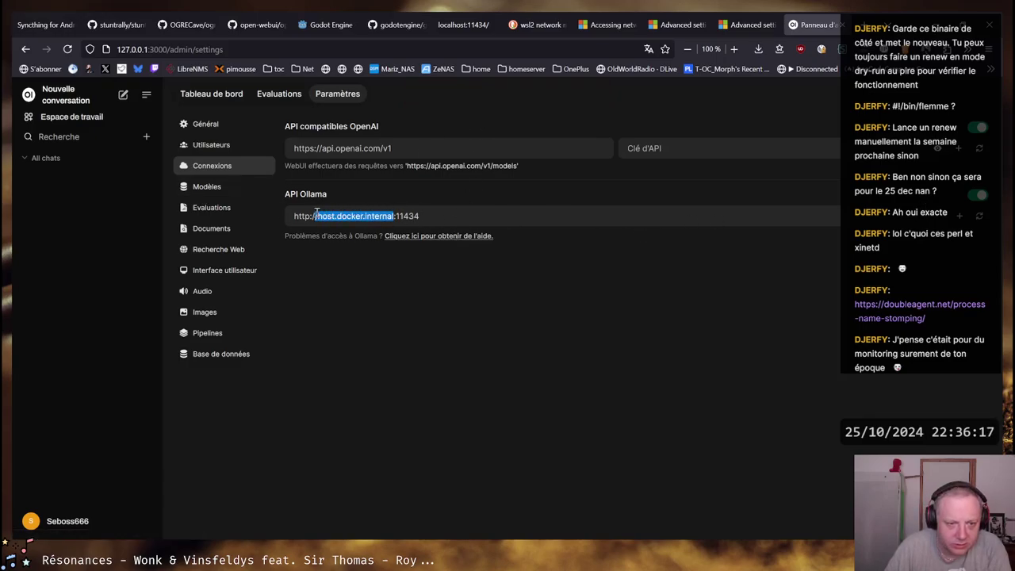
pyautogui.write('127.0.0.1')
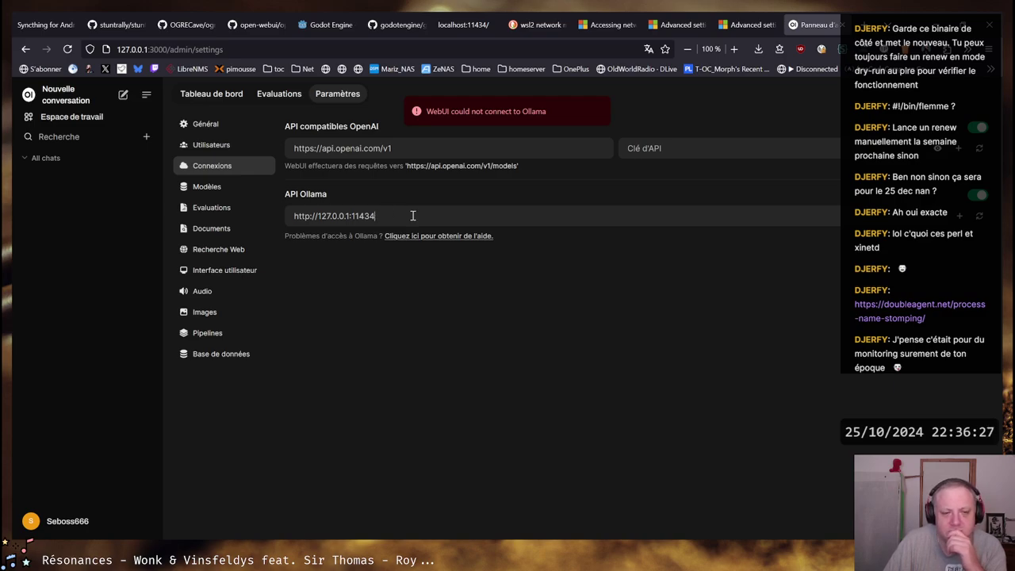
pyautogui.moveTo(349, 215); pyautogui.dragTo(318, 216)
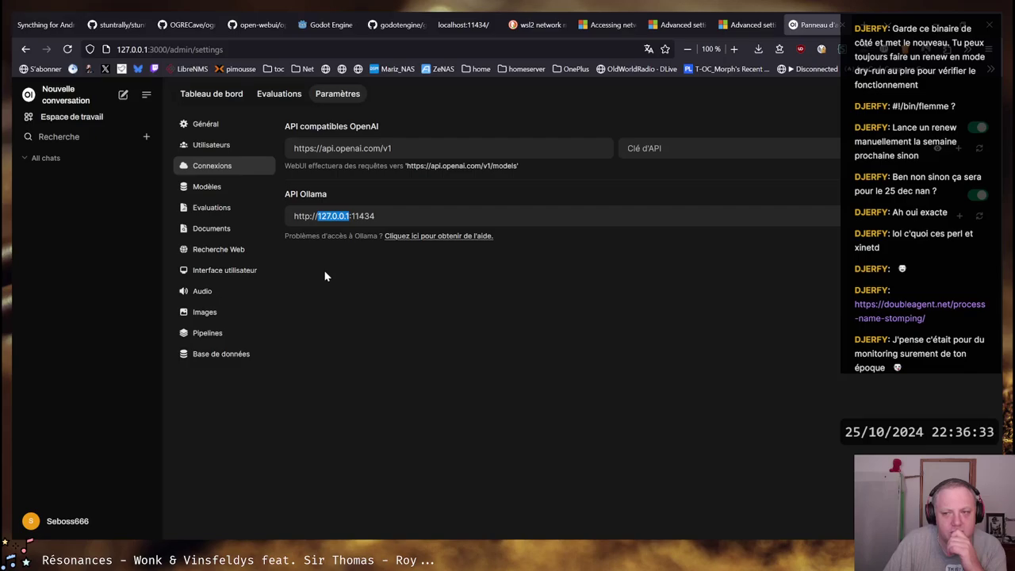
pyautogui.click(853, 126)
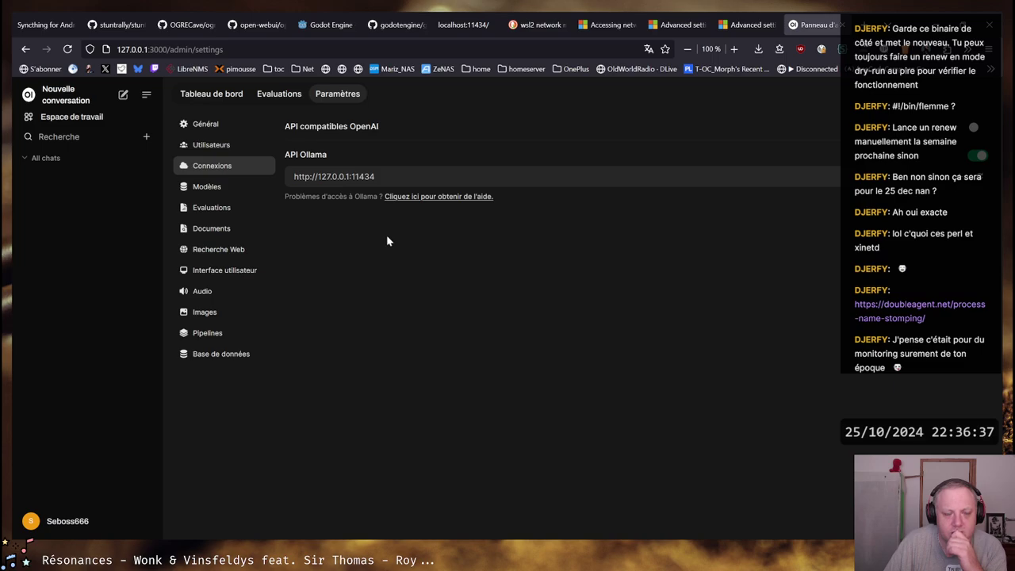
# In the Ubuntu terminal, select and copy the image digest hash from earlier output
pyautogui.hotkey('alt', 'Tab')
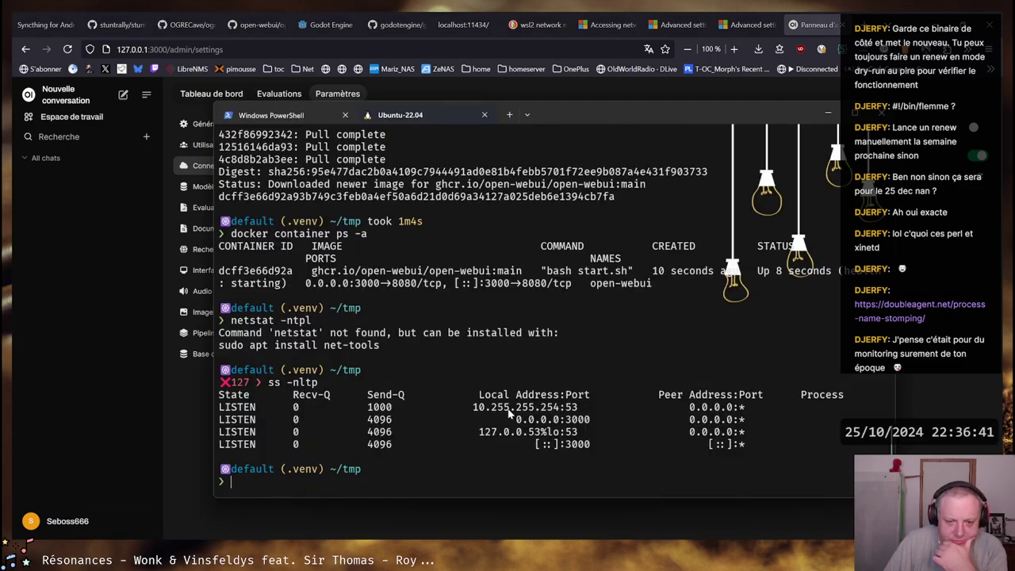
pyautogui.scroll(1, 503, 437)
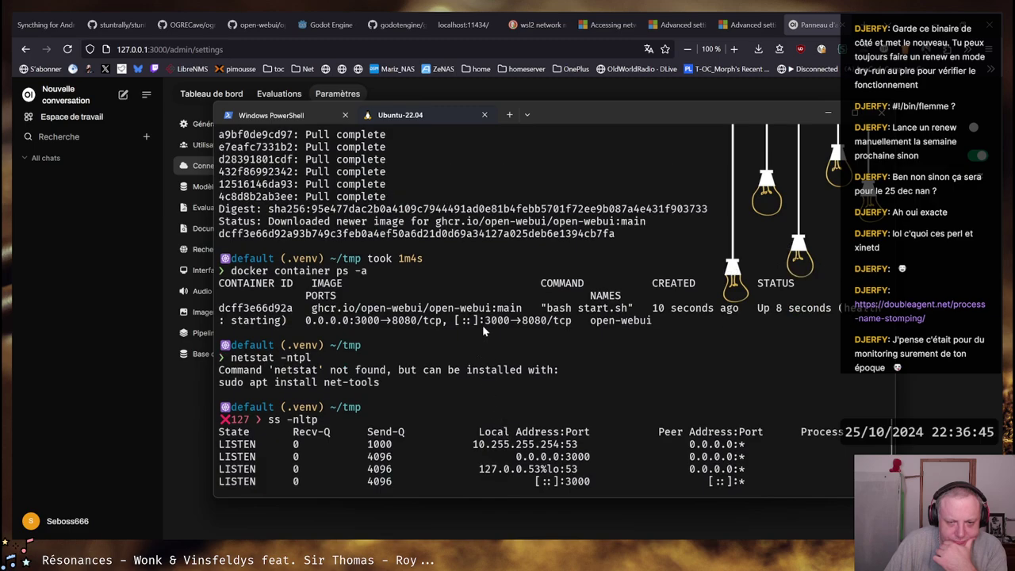
pyautogui.scroll(3, 482, 331)
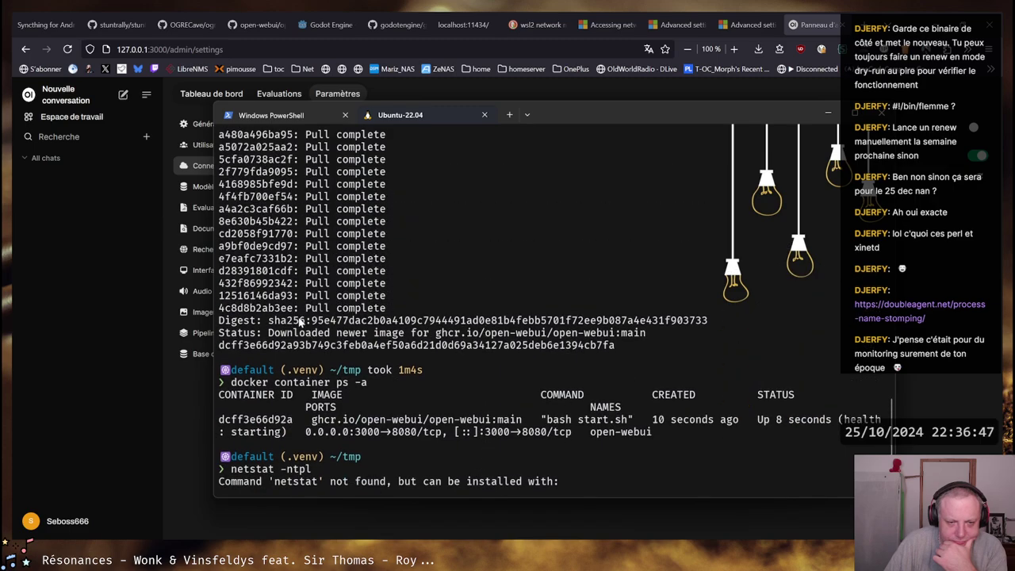
pyautogui.moveTo(311, 322); pyautogui.dragTo(707, 324)
pyautogui.rightClick(689, 319)
# Review the earlier docker run command and its host-gateway mapping option
pyautogui.scroll(4, 513, 357)
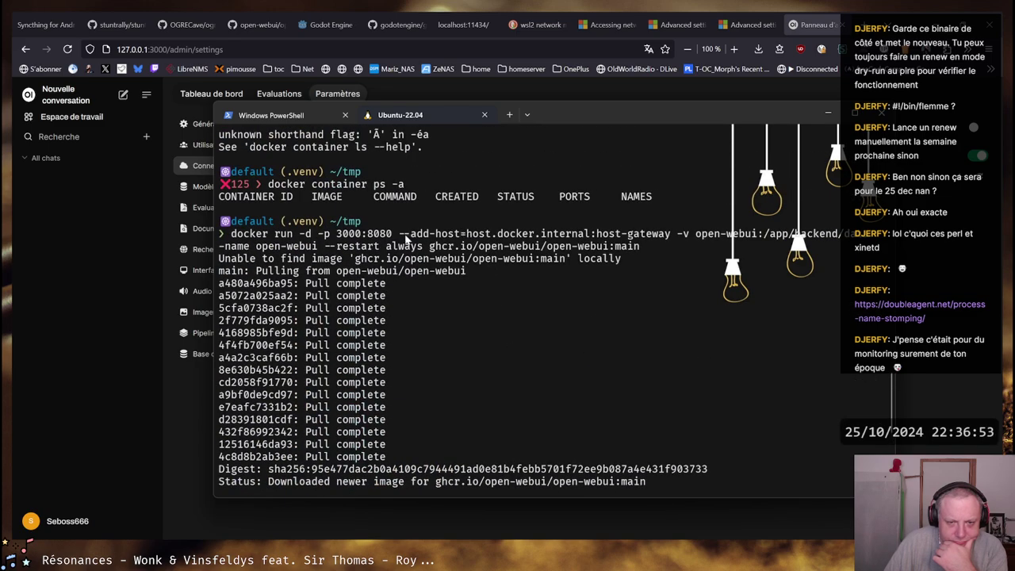
pyautogui.moveTo(399, 235); pyautogui.dragTo(671, 237)
pyautogui.click(671, 237)
pyautogui.moveTo(596, 235); pyautogui.dragTo(671, 234)
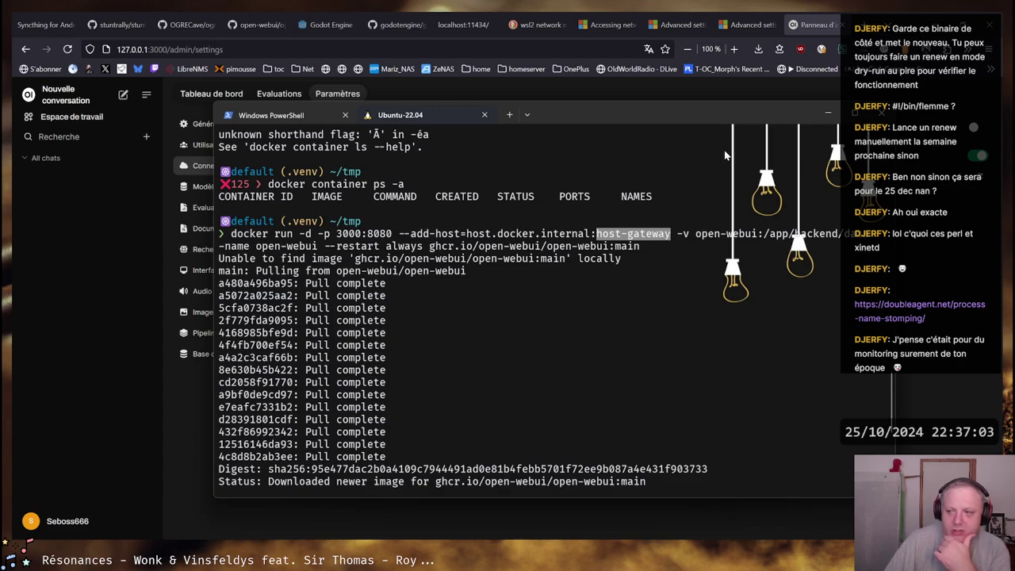
pyautogui.scroll(-8, 517, 287)
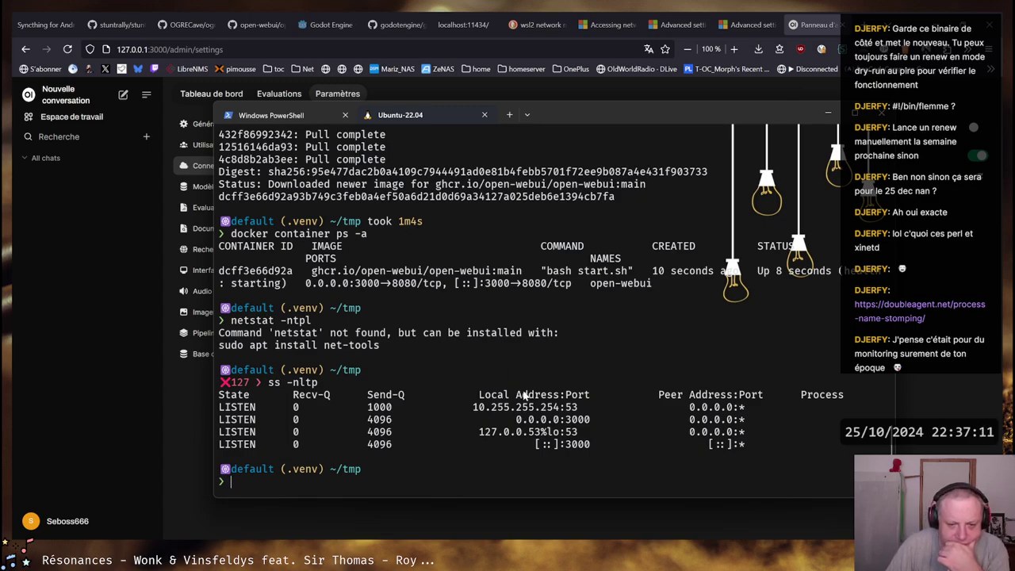
pyautogui.scroll(7, 480, 306)
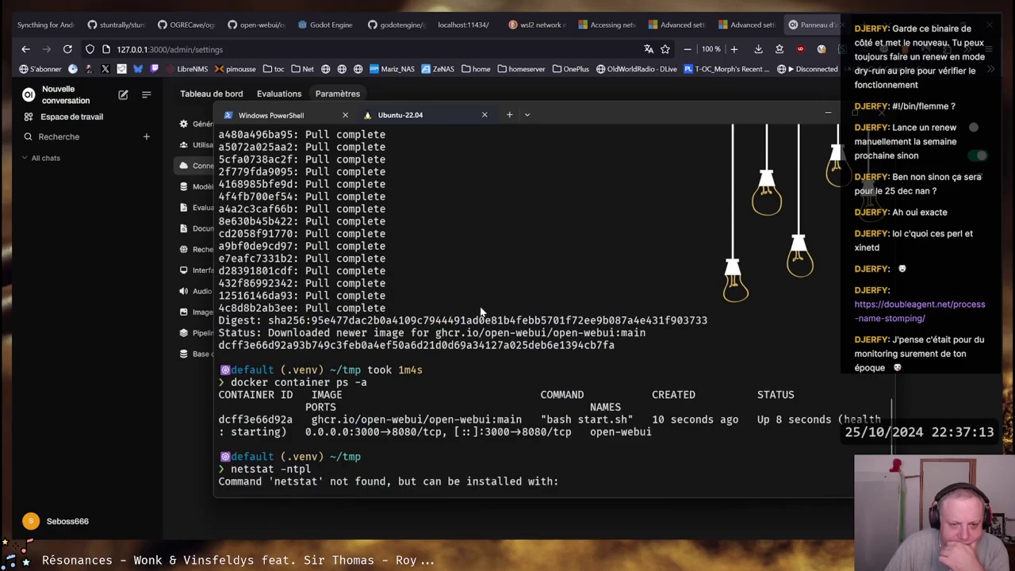
pyautogui.scroll(1, 483, 309)
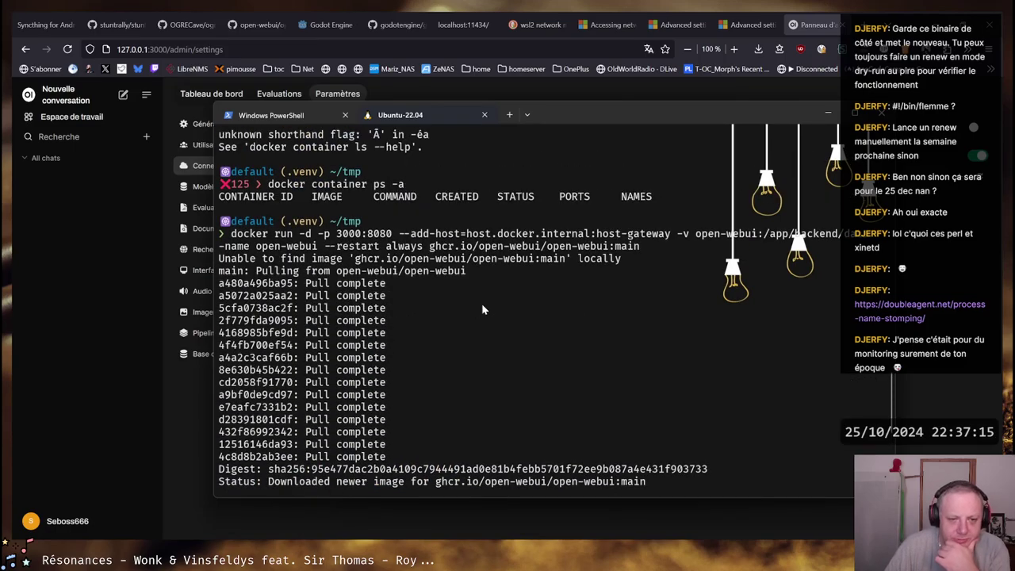
pyautogui.scroll(1, 482, 309)
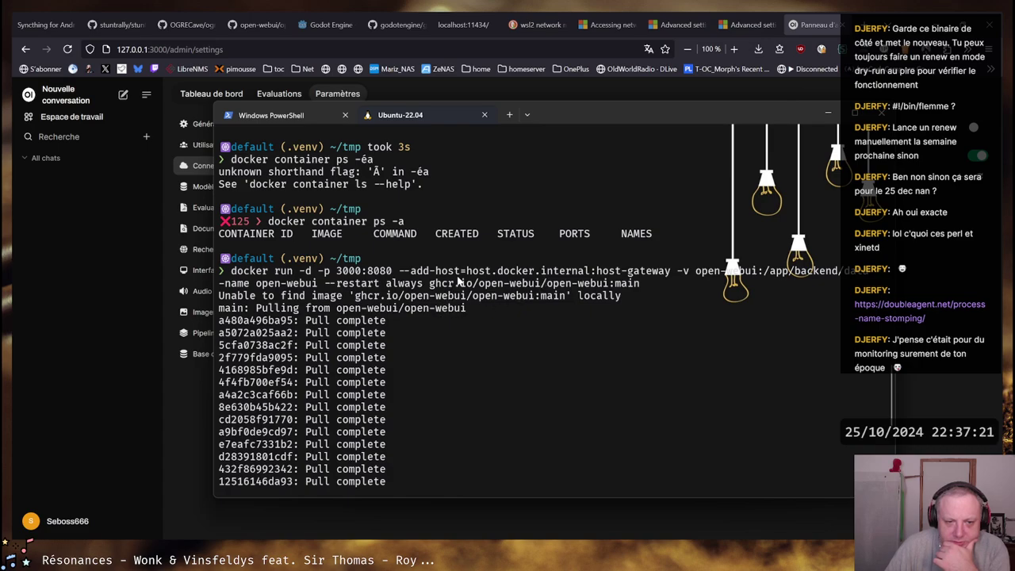
pyautogui.moveTo(231, 271); pyautogui.dragTo(640, 298)
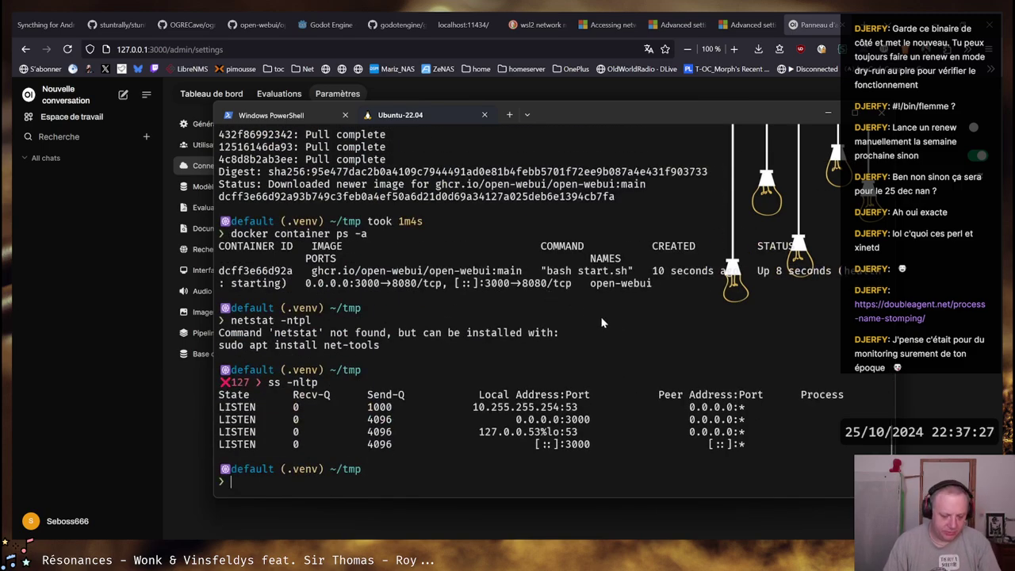
# Run 'docker container stop open-webui', then recall it and delete the word stop
pyautogui.write('d')
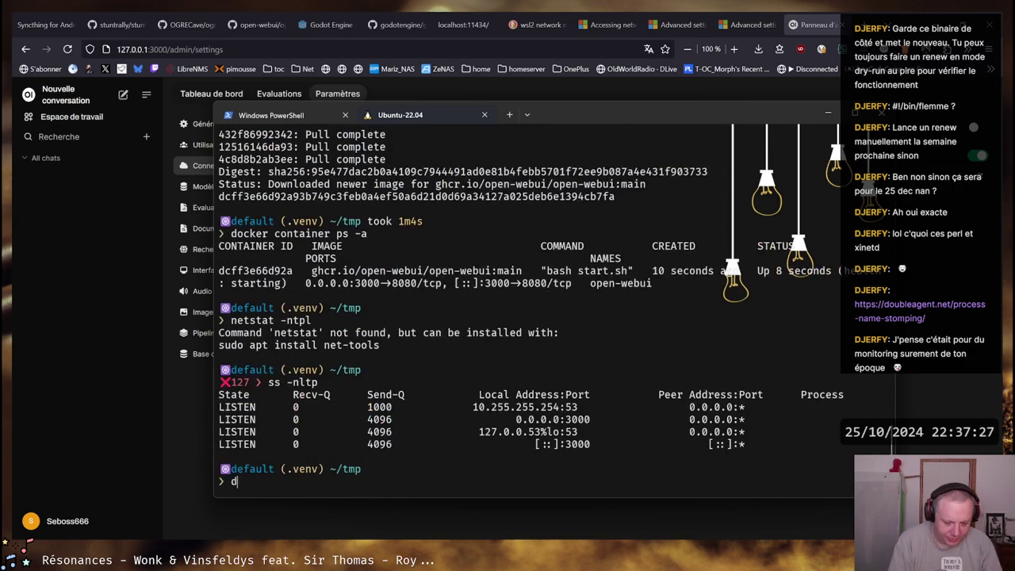
pyautogui.write('ocker container ')
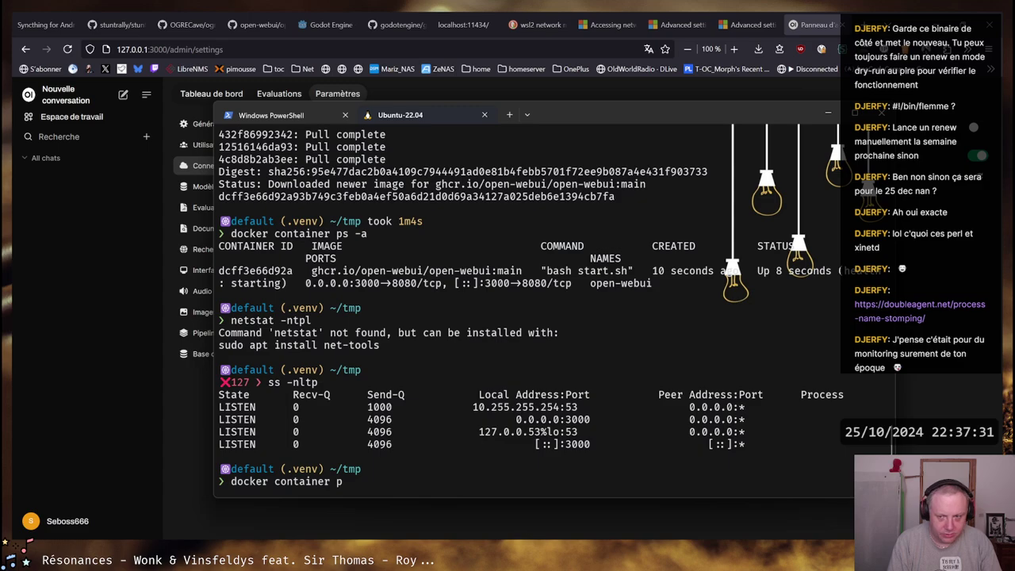
pyautogui.write('stop open-webui')
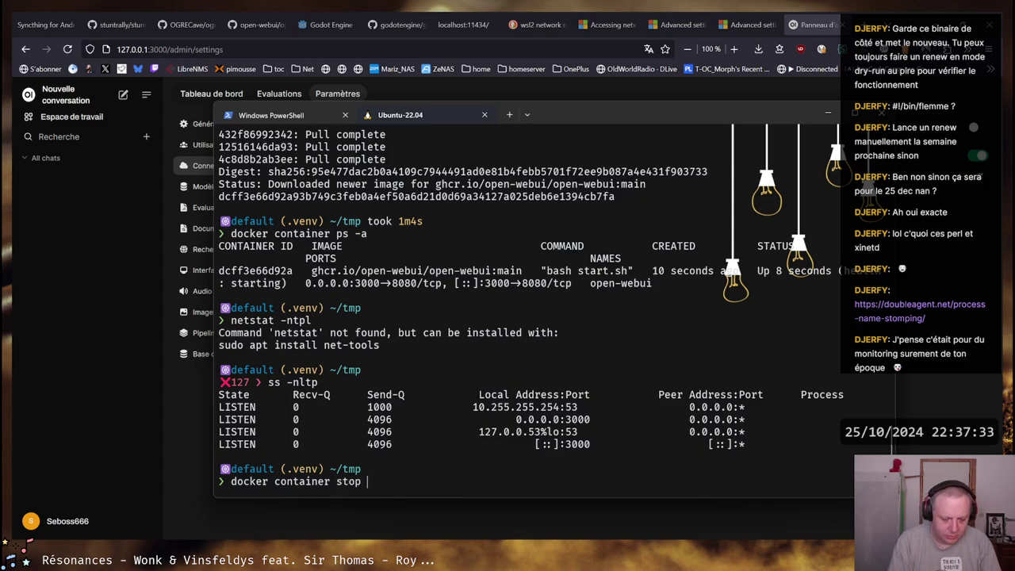
pyautogui.press('Return')
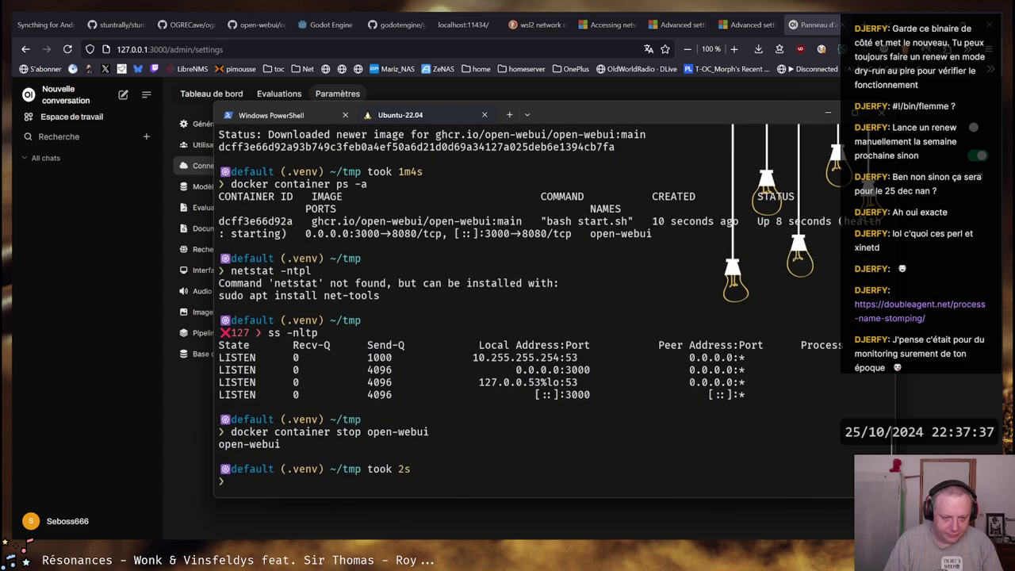
pyautogui.press('Up')
pyautogui.press('Delete')
pyautogui.press('Delete')
pyautogui.press('Delete')
pyautogui.press('Delete')
pyautogui.press('Delete')
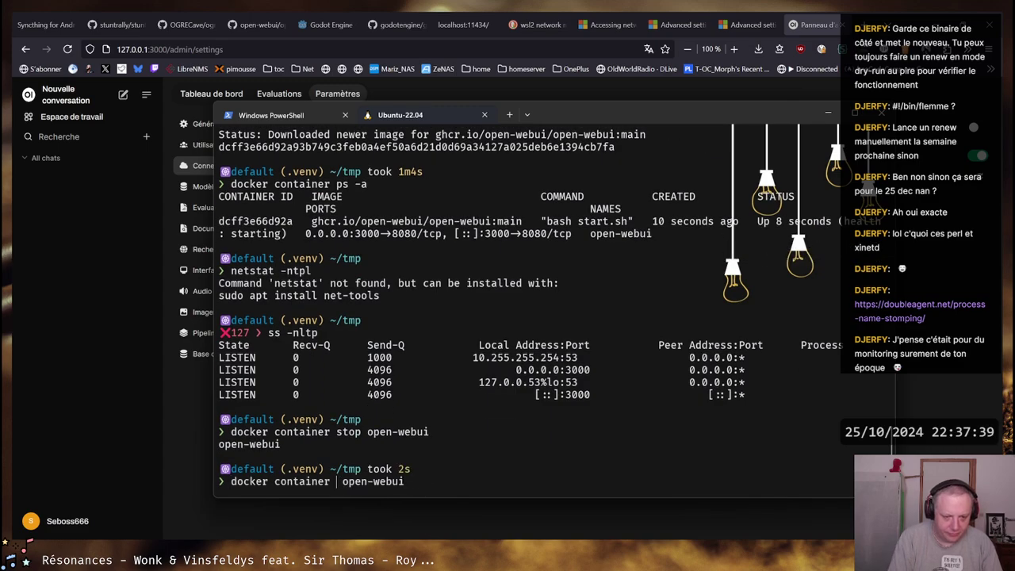
# Remove the old container with 'docker container rm open-webui' and recall the docker run command
pyautogui.write('rm')
pyautogui.press('Return')
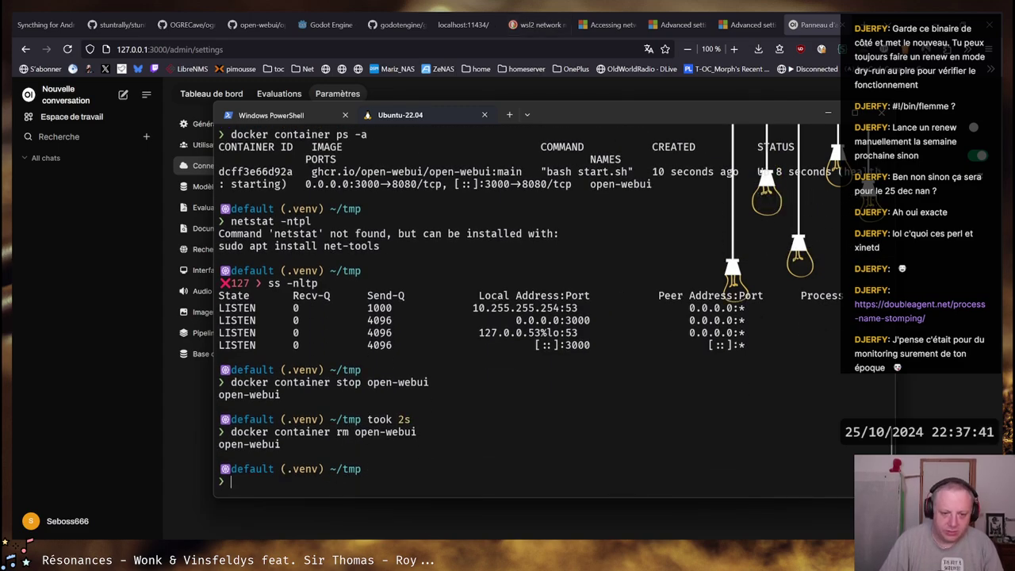
pyautogui.hotkey('ctrl', 'r')
pyautogui.write('run')
pyautogui.press('End')
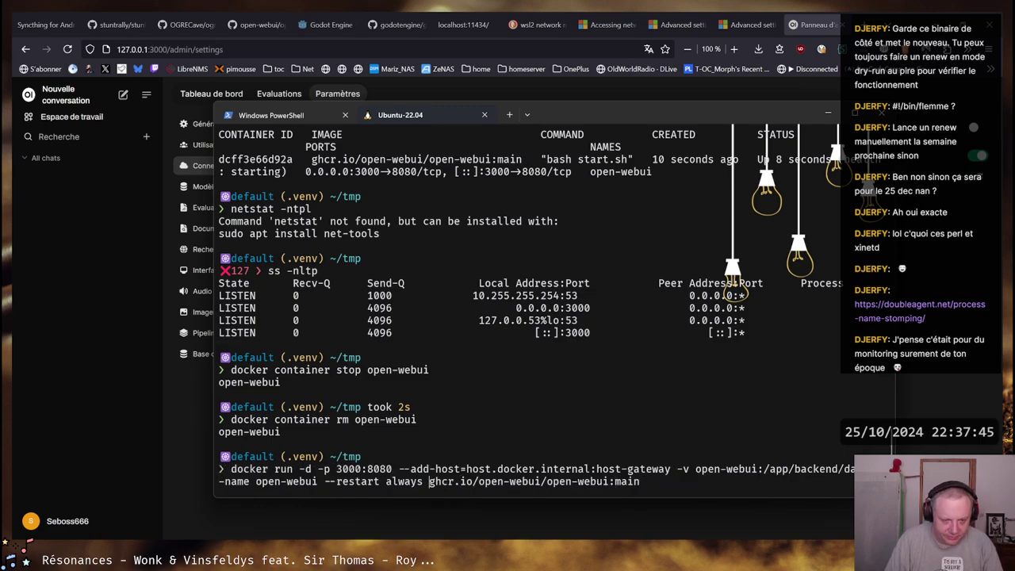
# Replace the --add-host option with --network=host and launch the new open-webui container
pyautogui.click(795, 469)
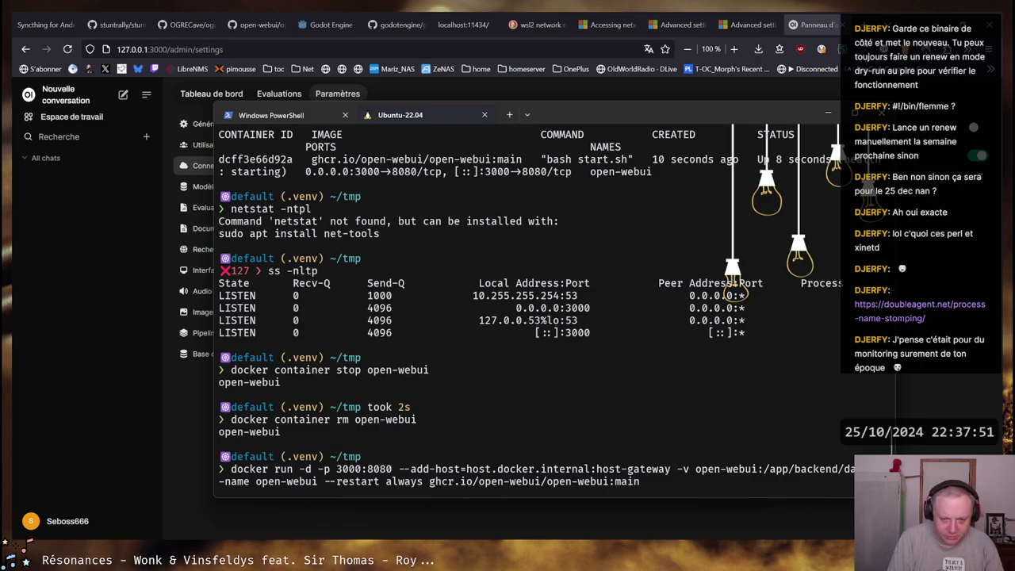
pyautogui.press('BackSpace')
pyautogui.press('BackSpace')
pyautogui.press('BackSpace')
pyautogui.press('BackSpace')
pyautogui.press('BackSpace')
pyautogui.press('BackSpace')
pyautogui.press('BackSpace')
pyautogui.press('BackSpace')
pyautogui.press('BackSpace')
pyautogui.press('BackSpace')
pyautogui.press('BackSpace')
pyautogui.press('BackSpace')
pyautogui.press('BackSpace')
pyautogui.press('BackSpace')
pyautogui.press('BackSpace')
pyautogui.press('BackSpace')
pyautogui.press('BackSpace')
pyautogui.press('BackSpace')
pyautogui.press('BackSpace')
pyautogui.press('BackSpace')
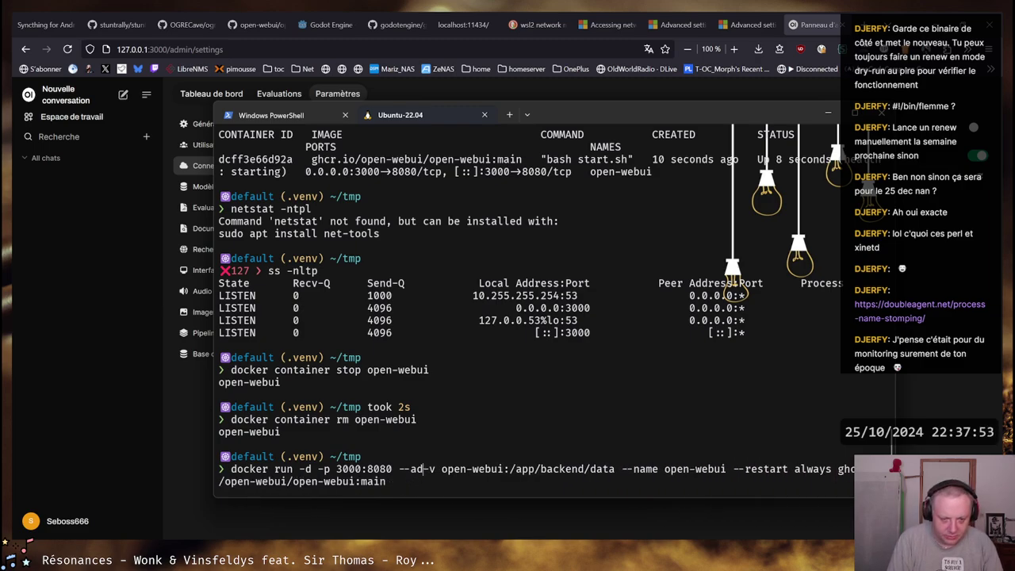
pyautogui.press('BackSpace')
pyautogui.press('BackSpace')
pyautogui.write('network=host')
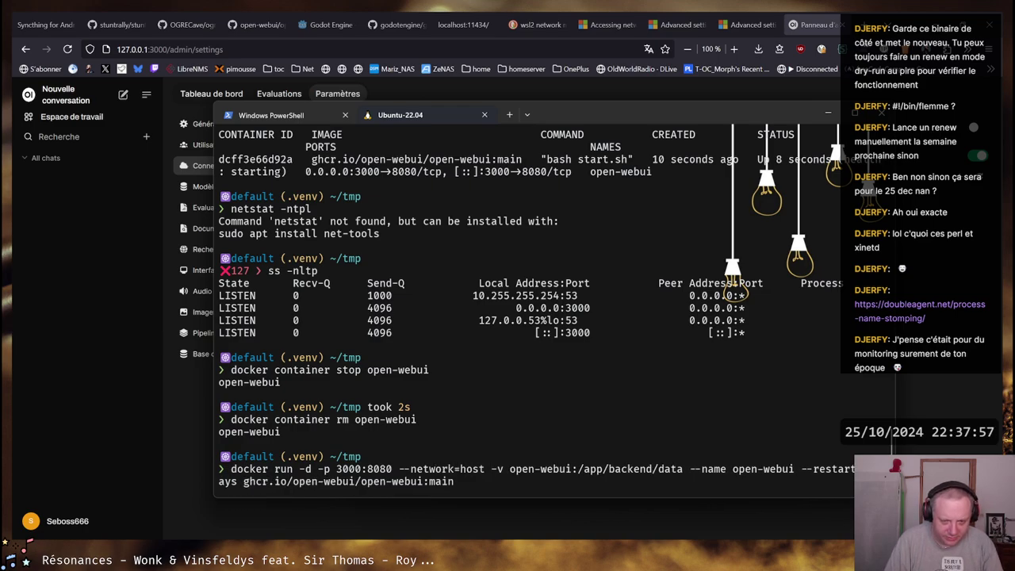
pyautogui.press('Return')
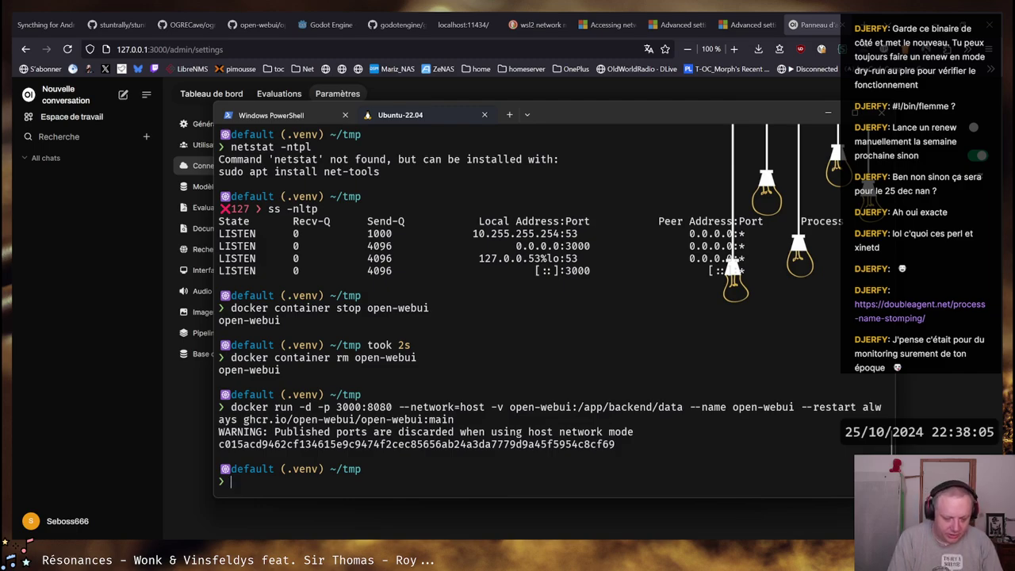
pyautogui.hotkey('ctrl', 'r')
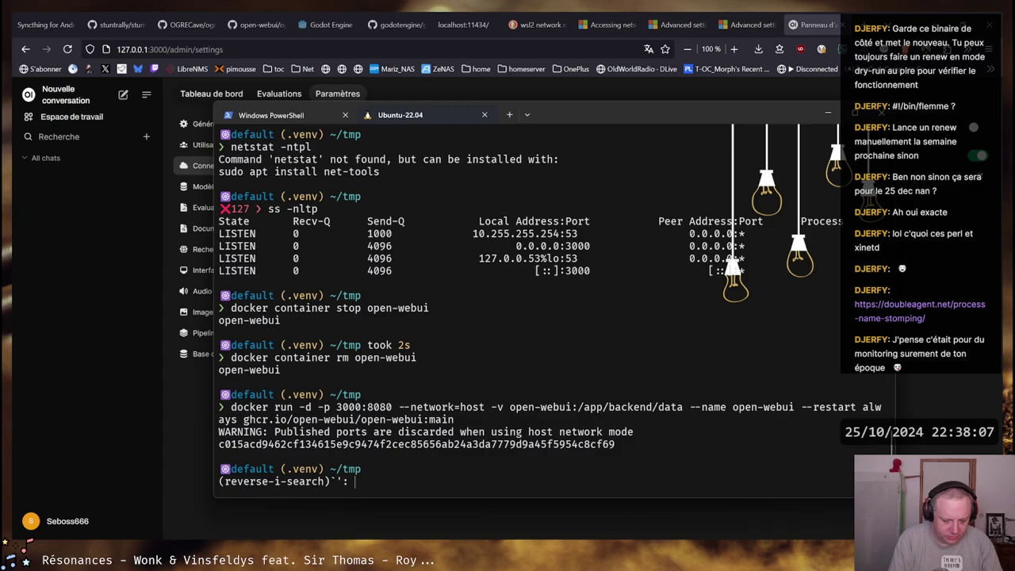
# Run 'docker container ps -a' three times to check the new container's status
pyautogui.write('ps')
pyautogui.press('Return')
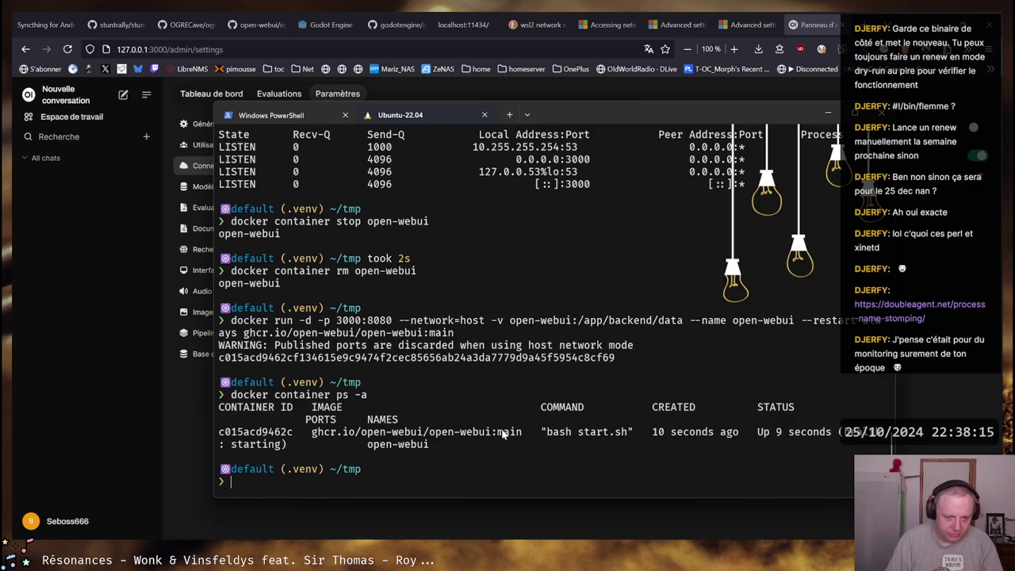
pyautogui.press('Up')
pyautogui.press('Return')
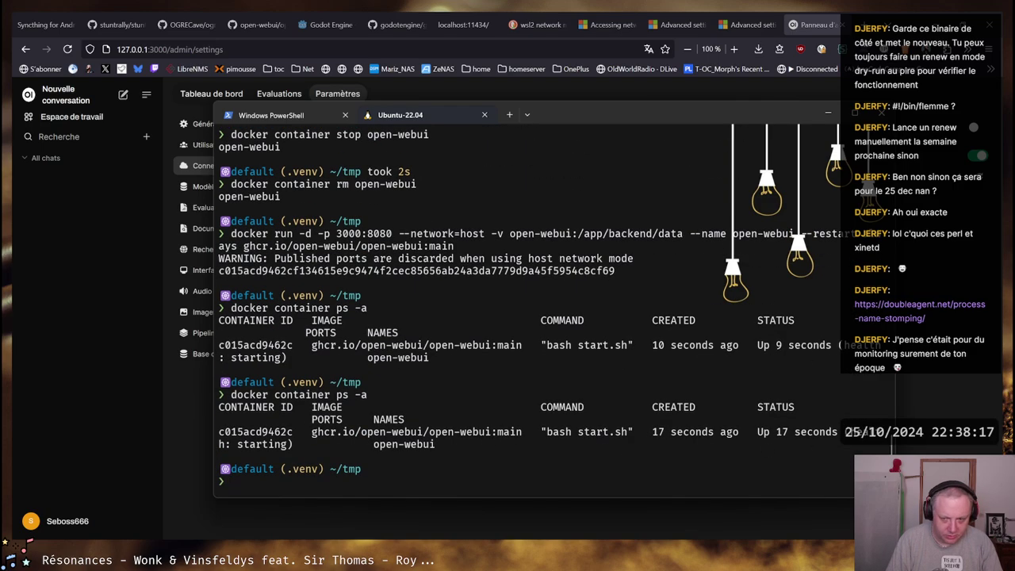
pyautogui.press('Up')
pyautogui.press('Return')
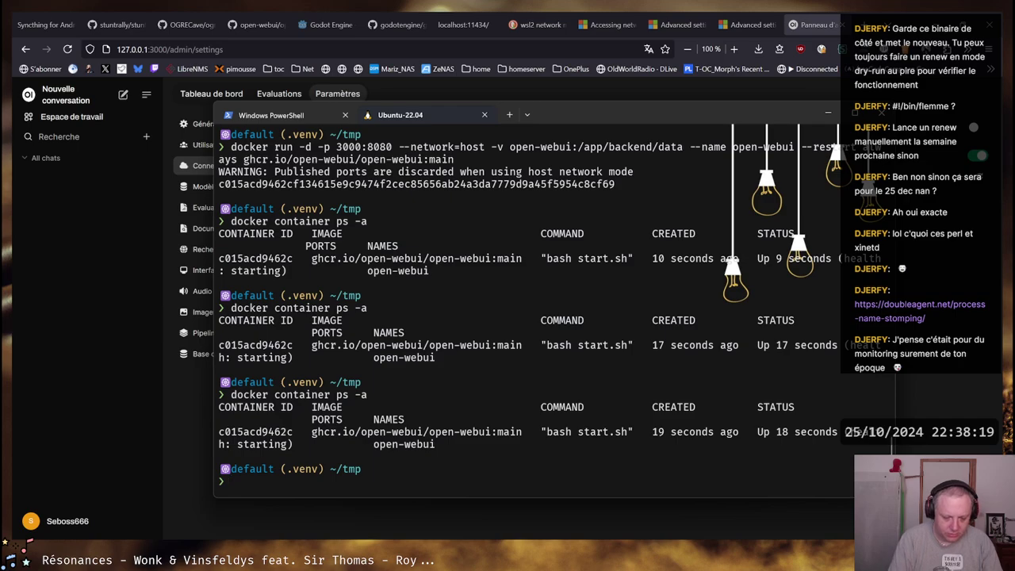
# Show the logs with 'docker container logs open-webui', then rerun it with -f to follow
pyautogui.write('docker logs')
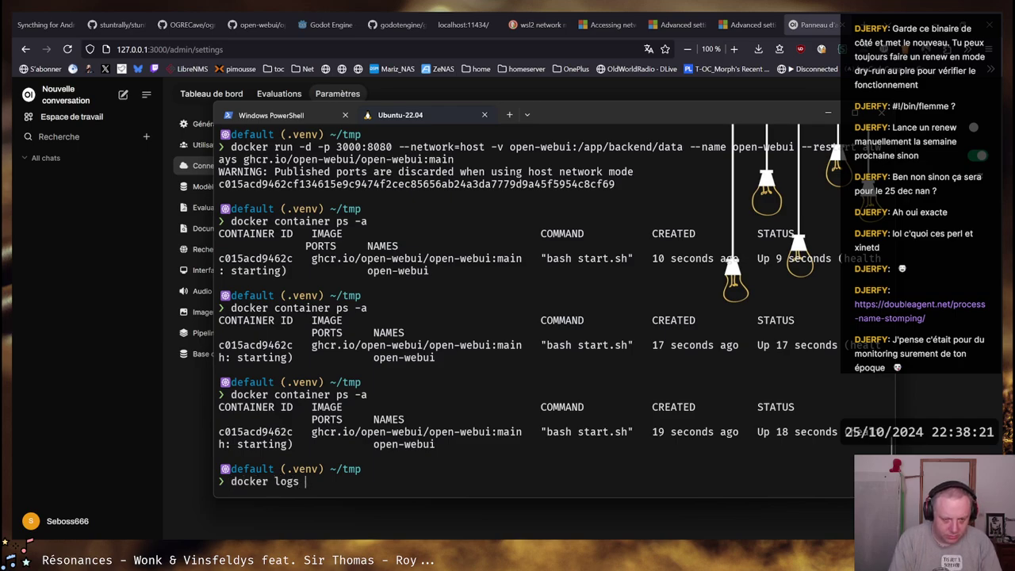
pyautogui.press('BackSpace')
pyautogui.press('BackSpace')
pyautogui.press('BackSpace')
pyautogui.press('BackSpace')
pyautogui.press('BackSpace')
pyautogui.write('coiantioe')
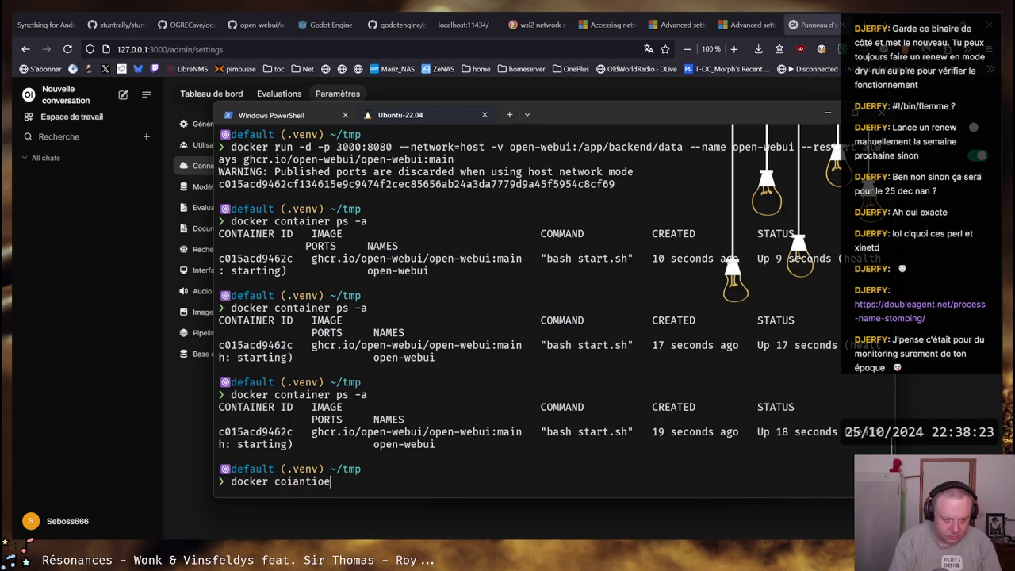
pyautogui.press('BackSpace')
pyautogui.press('BackSpace')
pyautogui.press('BackSpace')
pyautogui.press('BackSpace')
pyautogui.press('BackSpace')
pyautogui.press('BackSpace')
pyautogui.press('BackSpace')
pyautogui.write('ntaine')
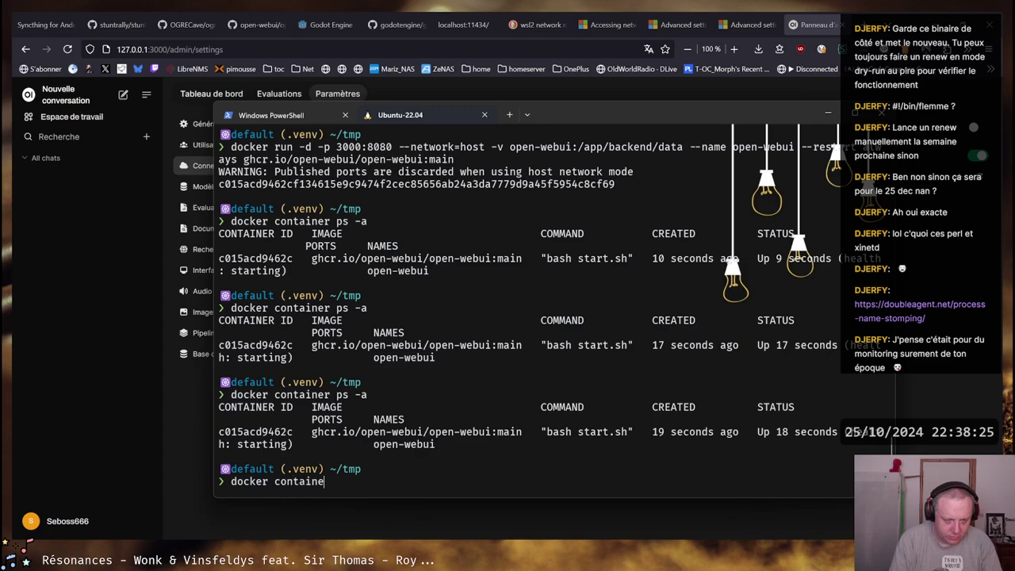
pyautogui.write('r logs')
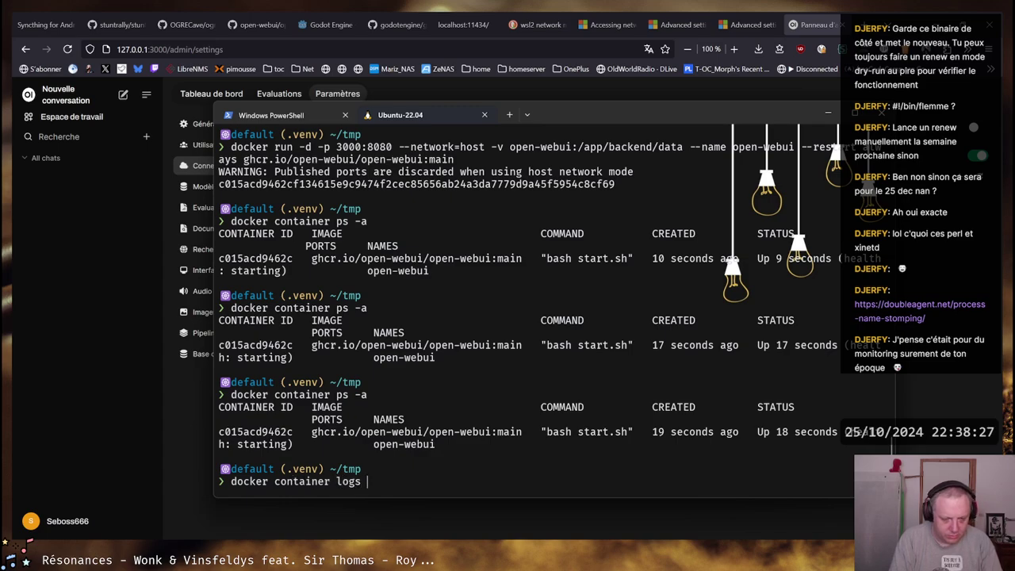
pyautogui.write(' open')
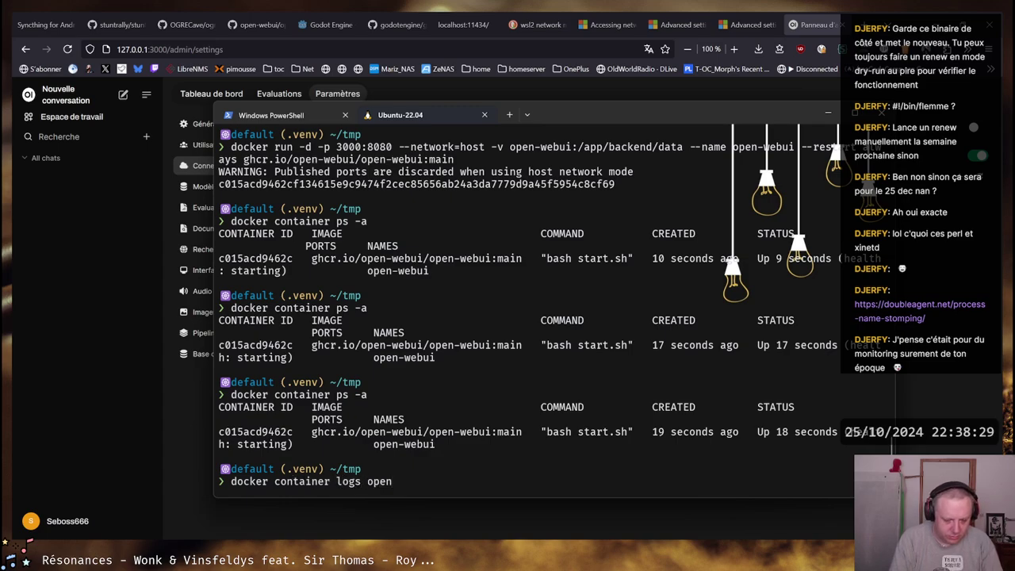
pyautogui.write('-webui')
pyautogui.press('Return')
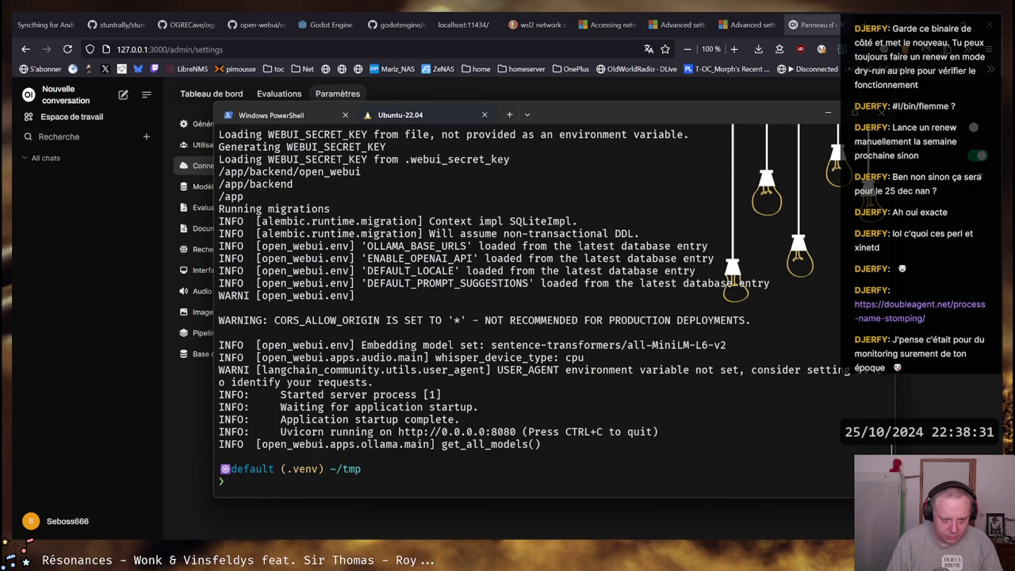
pyautogui.press('Up')
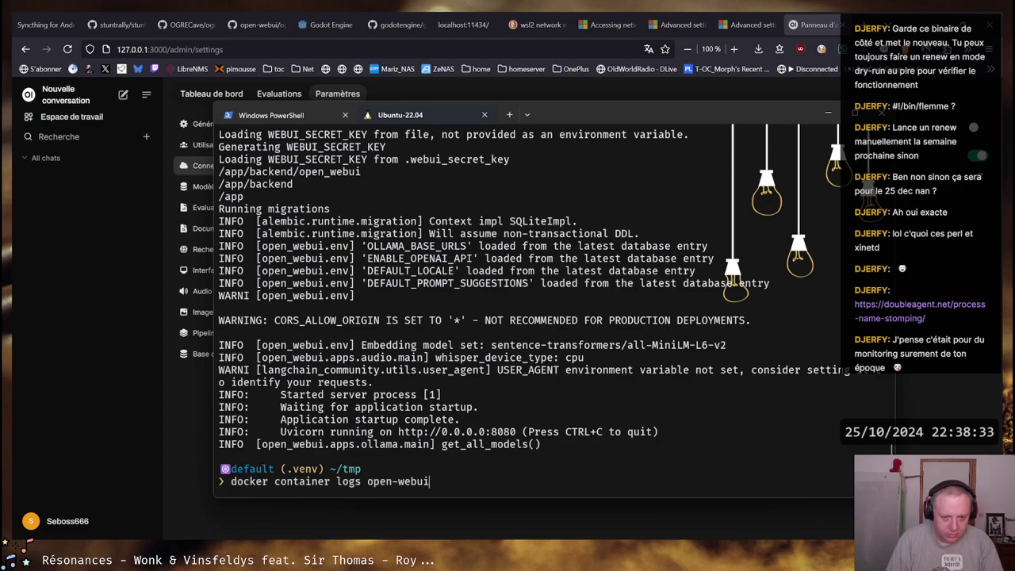
pyautogui.write('-f')
pyautogui.press('Return')
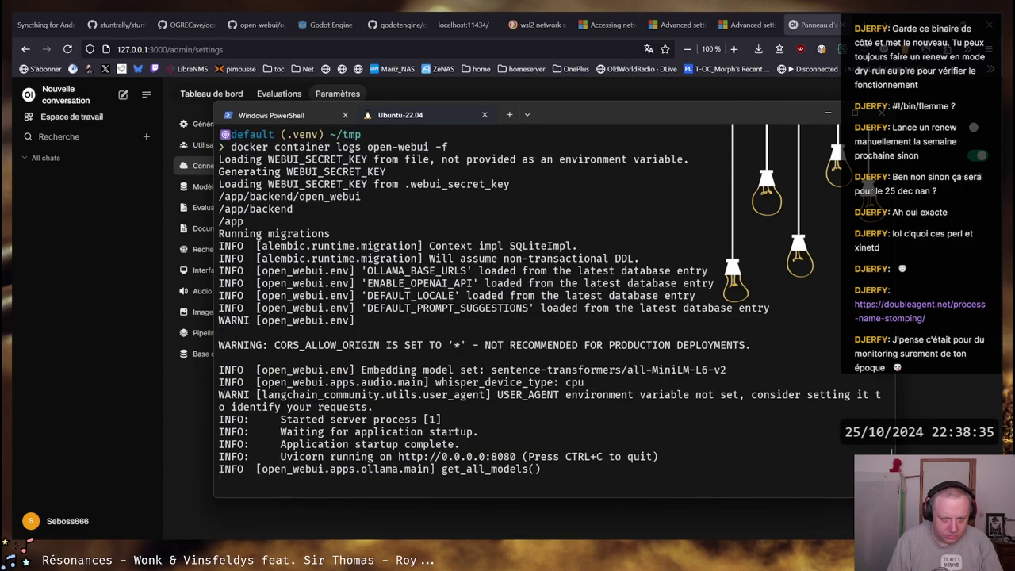
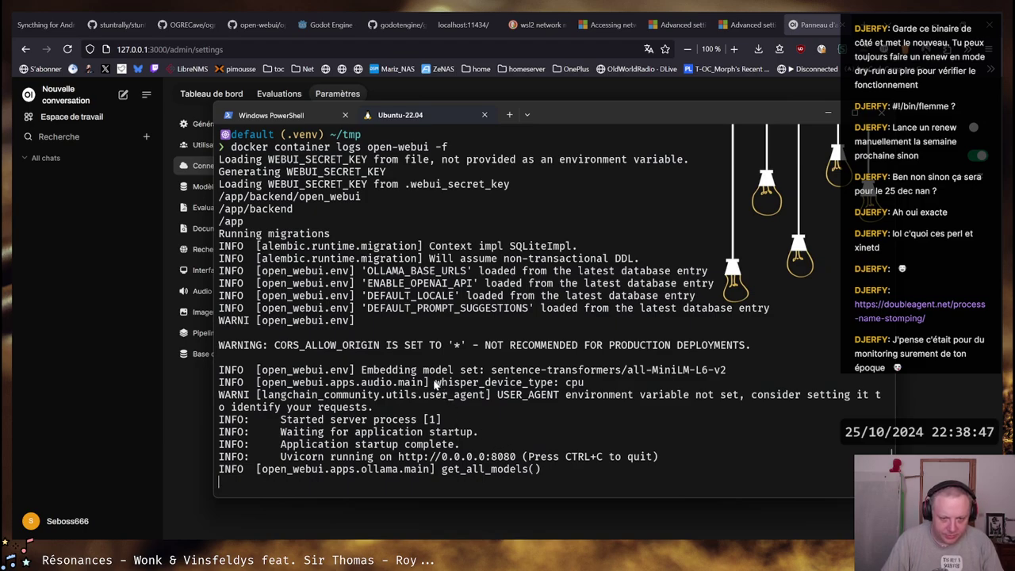
# Highlight the whisper device, audio module, embedding model and OLLAMA_BASE_URLS lines in the container logs
pyautogui.moveTo(432, 384); pyautogui.dragTo(571, 382)
pyautogui.click(571, 382)
pyautogui.moveTo(243, 382); pyautogui.dragTo(530, 382)
pyautogui.click(524, 383)
pyautogui.moveTo(725, 373)
pyautogui.mouseDown()
pyautogui.moveTo(323, 373)
pyautogui.moveTo(727, 371)
pyautogui.mouseUp()
pyautogui.click(325, 373)
pyautogui.click(434, 382)
pyautogui.scroll(2, 444, 314)
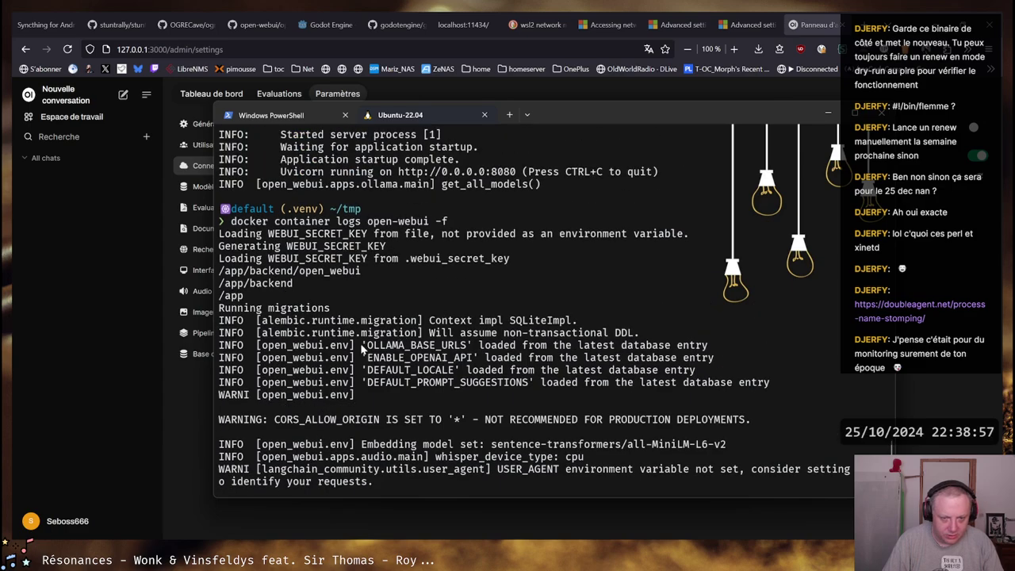
pyautogui.moveTo(705, 348); pyautogui.dragTo(369, 349)
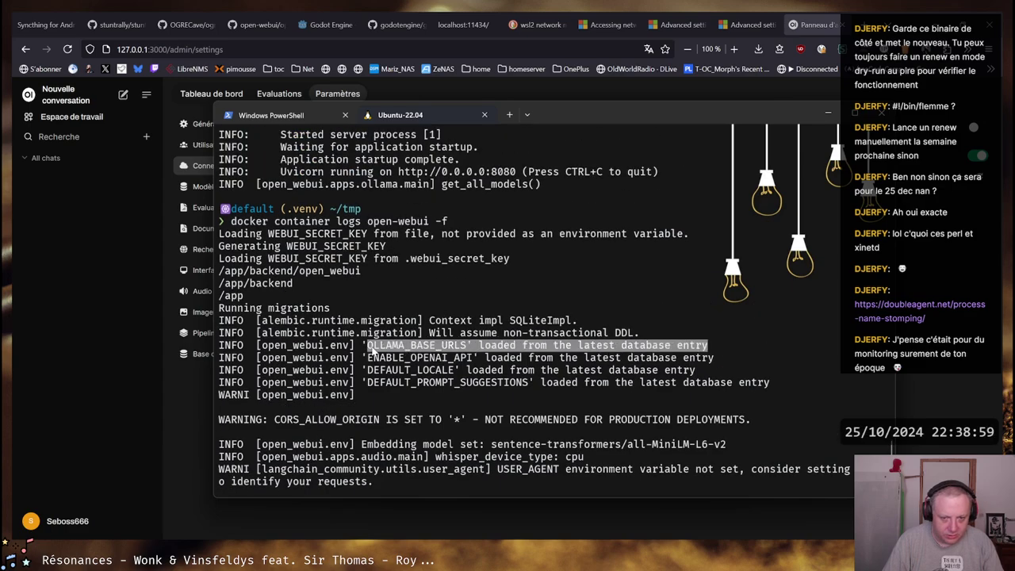
pyautogui.click(371, 350)
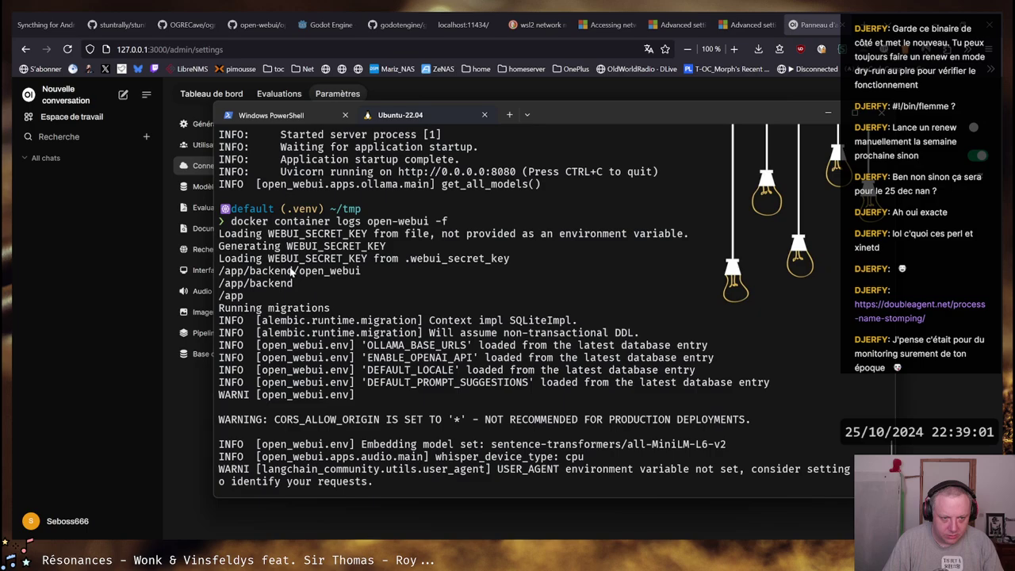
# Stop following the open-webui container logs and list the directory with ll
pyautogui.hotkey('ctrl', 'c')
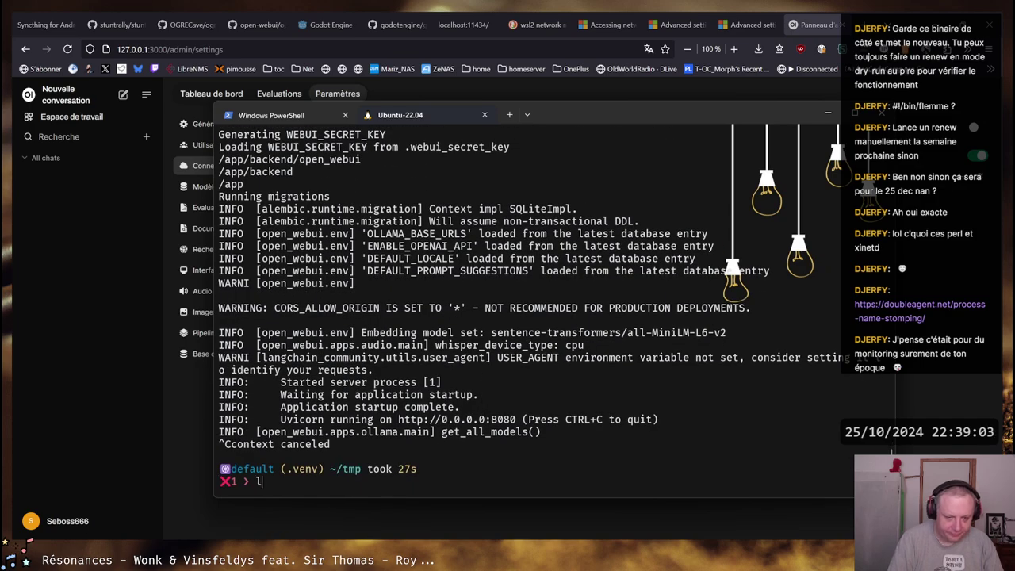
pyautogui.write('ll')
pyautogui.press('Return')
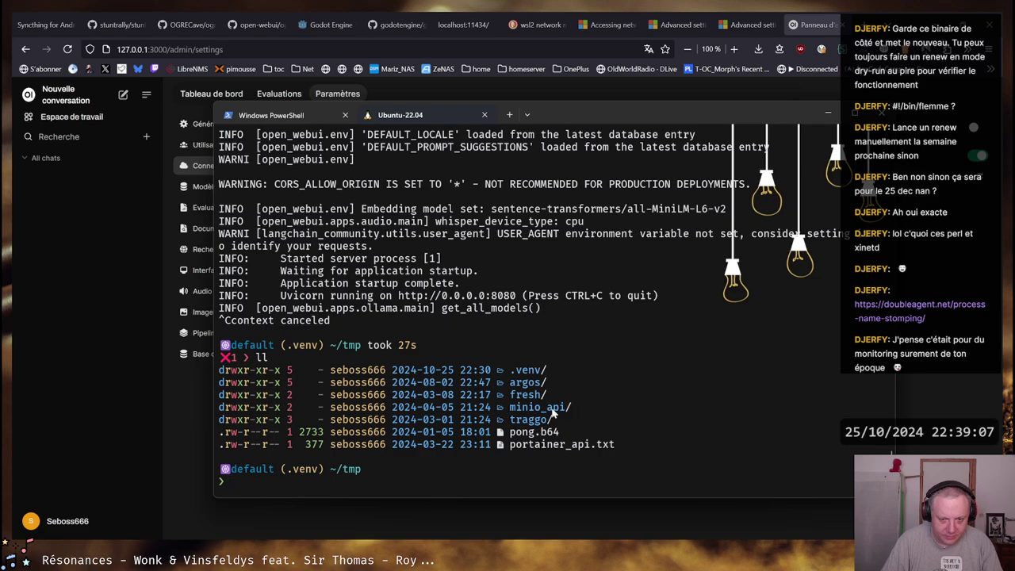
pyautogui.scroll(15, 464, 377)
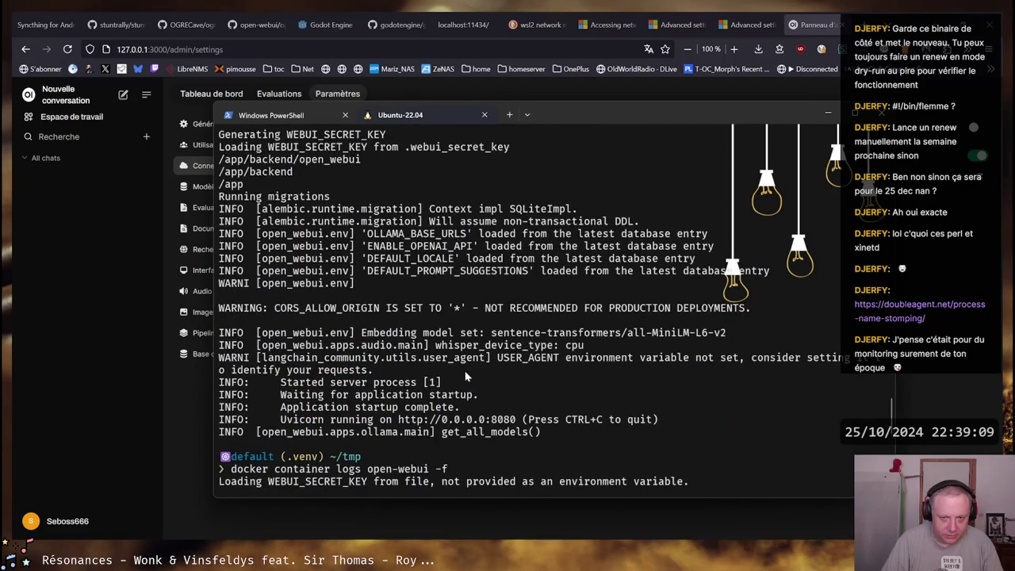
pyautogui.scroll(8, 467, 376)
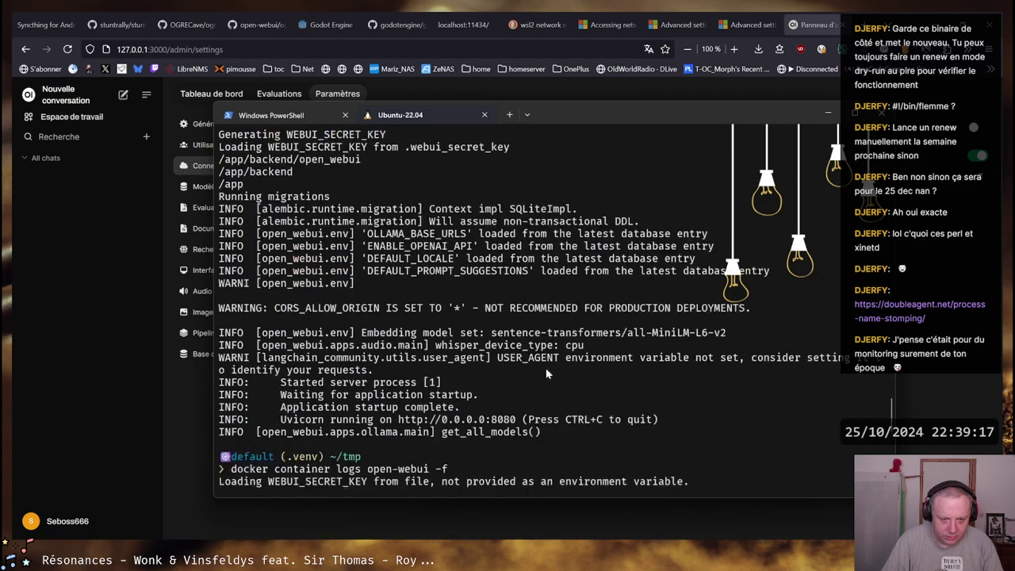
pyautogui.hotkey('ctrl', 'c')
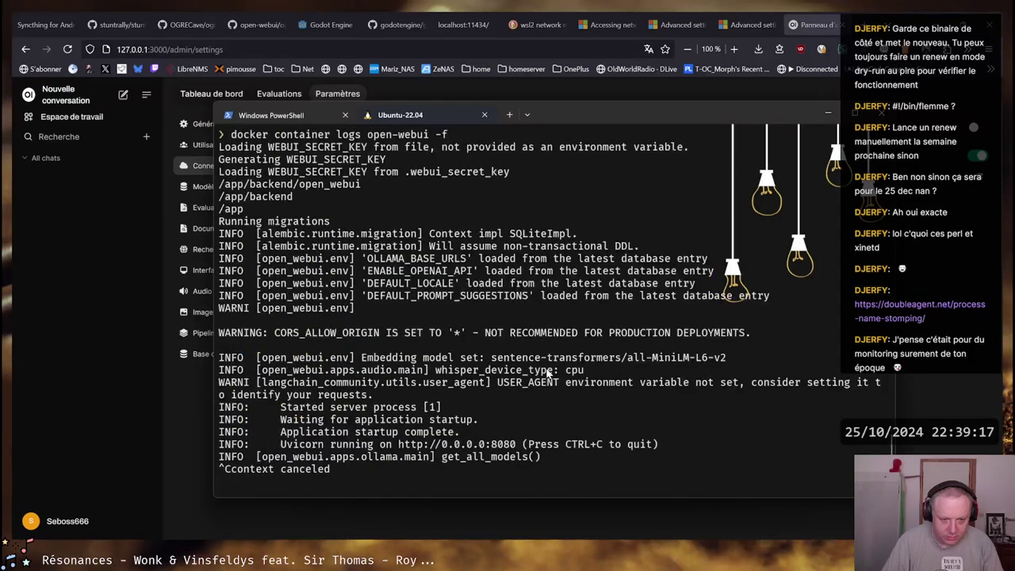
pyautogui.write('ll')
pyautogui.press('Return')
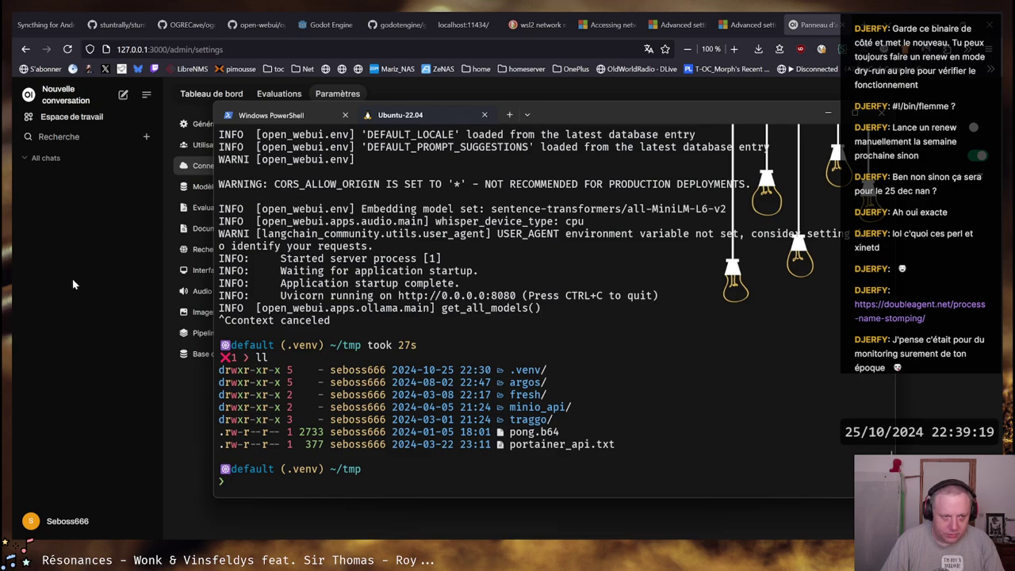
# Reload the Open WebUI settings page, then confirm with ss -ntlp that only ports 8080 and 53 listen
pyautogui.click(72, 279)
pyautogui.press('F5')
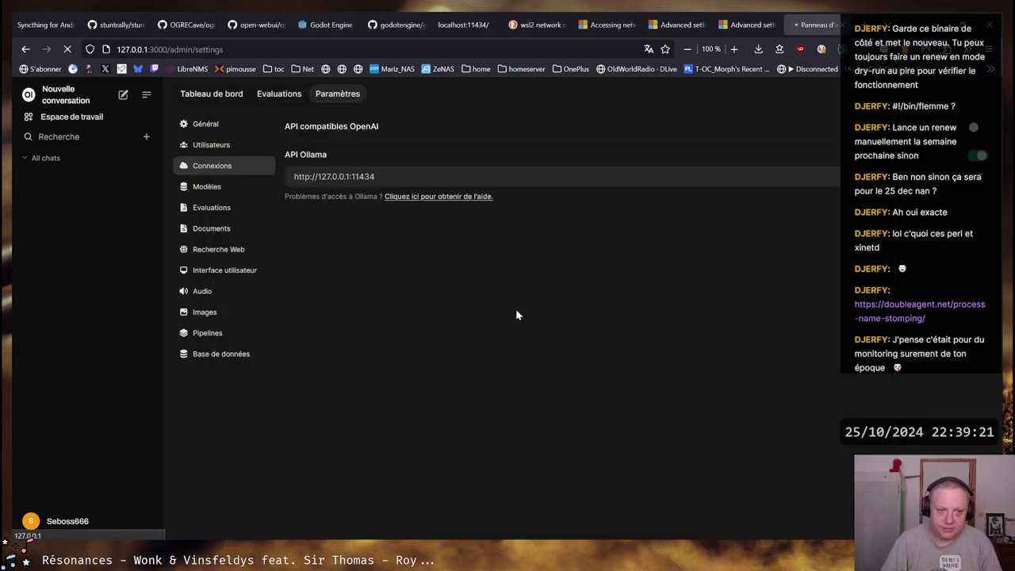
pyautogui.hotkey('alt', 'Tab')
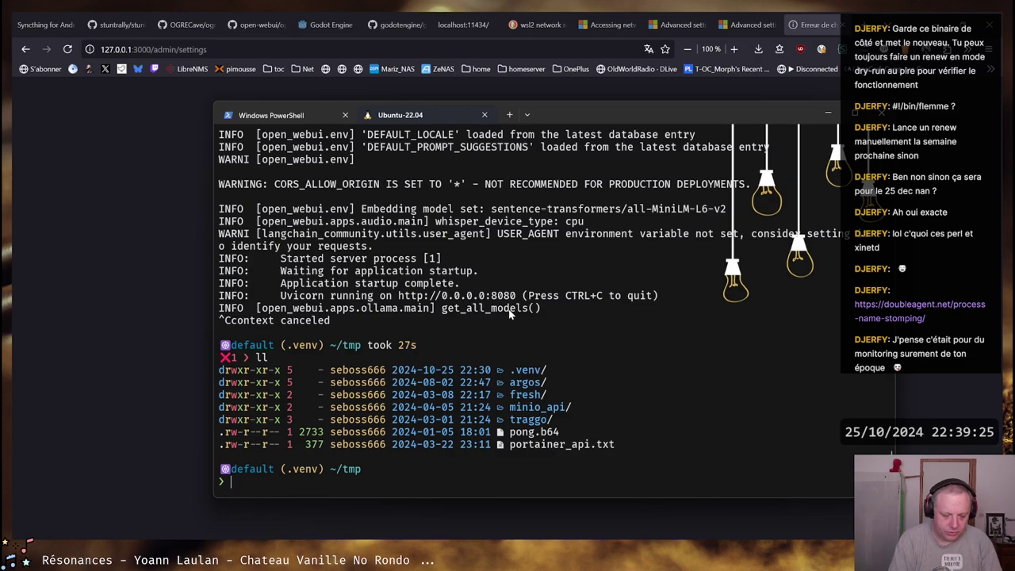
pyautogui.write('ss -ntlp')
pyautogui.press('Return')
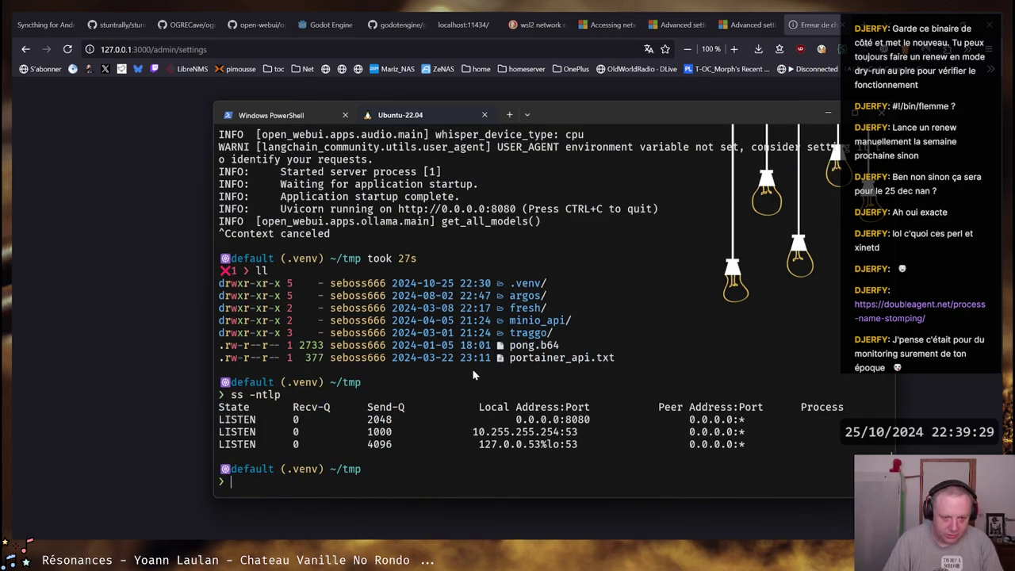
pyautogui.hotkey('alt', 'Tab')
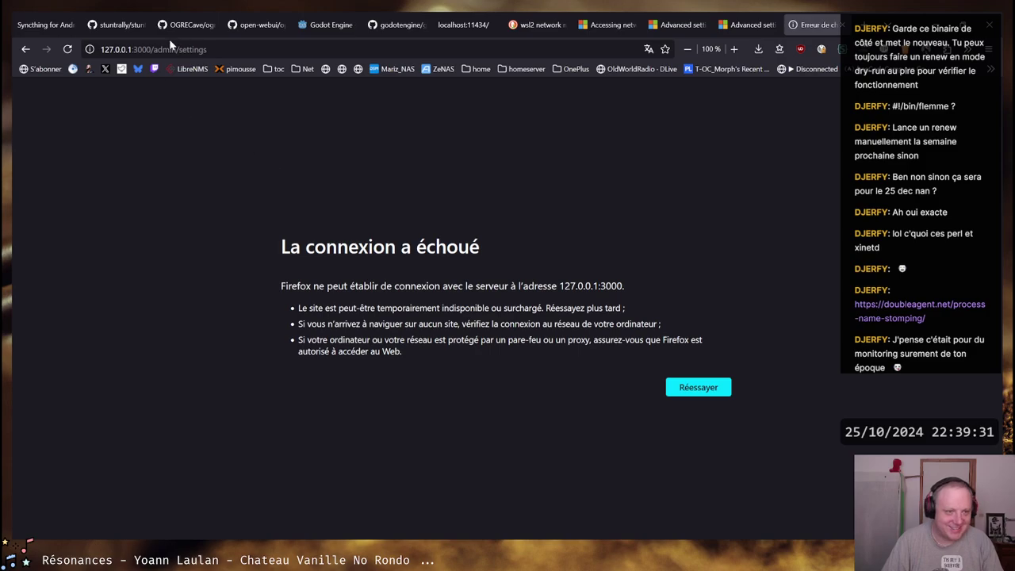
# Load Open WebUI at 127.0.0.1 on port 8080 instead of 3000
pyautogui.doubleClick(142, 50)
pyautogui.write('87')
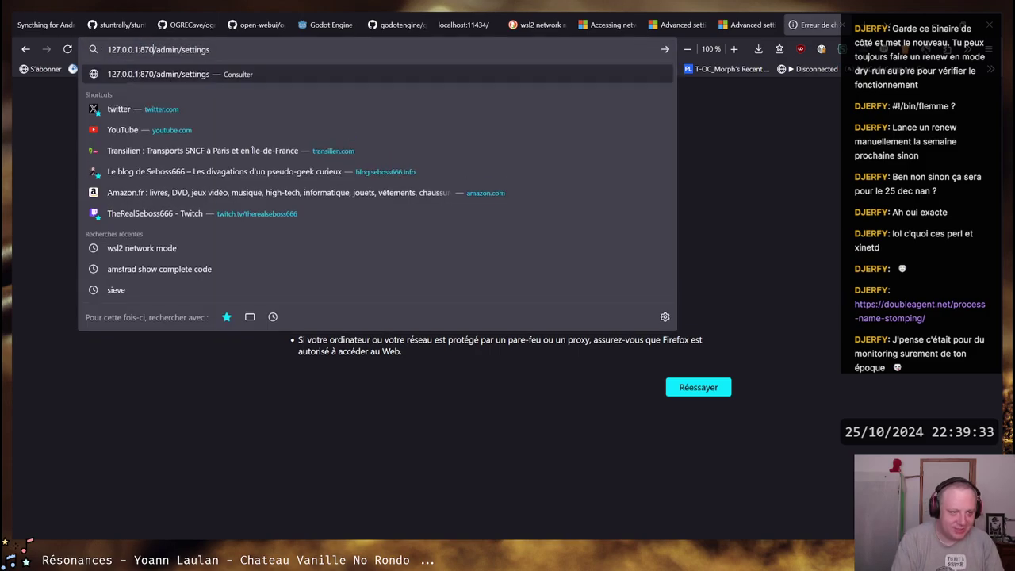
pyautogui.write('80')
pyautogui.press('Return')
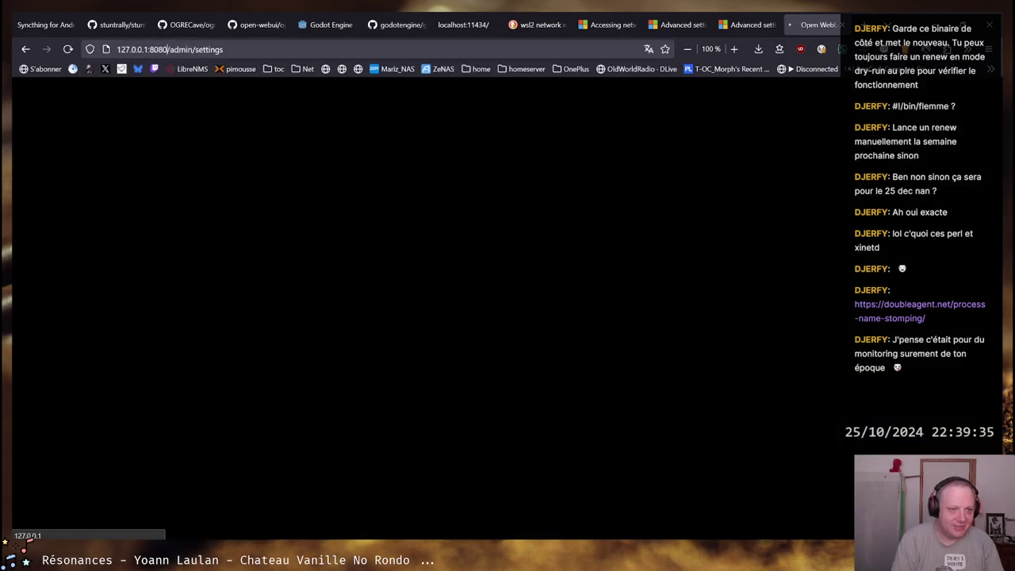
# Sign in with the account e-mail and password, skip saving the password, and dismiss the release notes
pyautogui.click(495, 270)
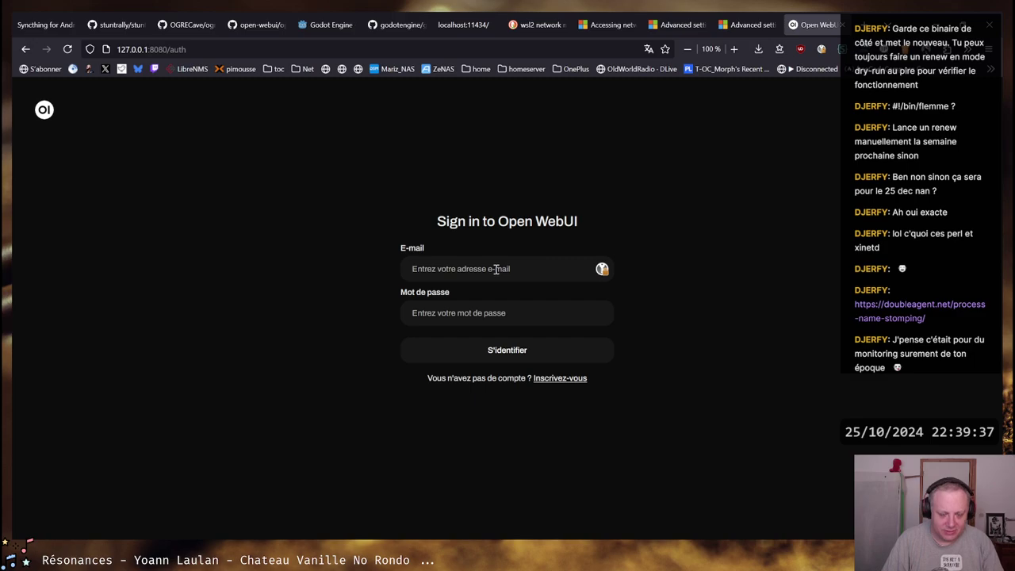
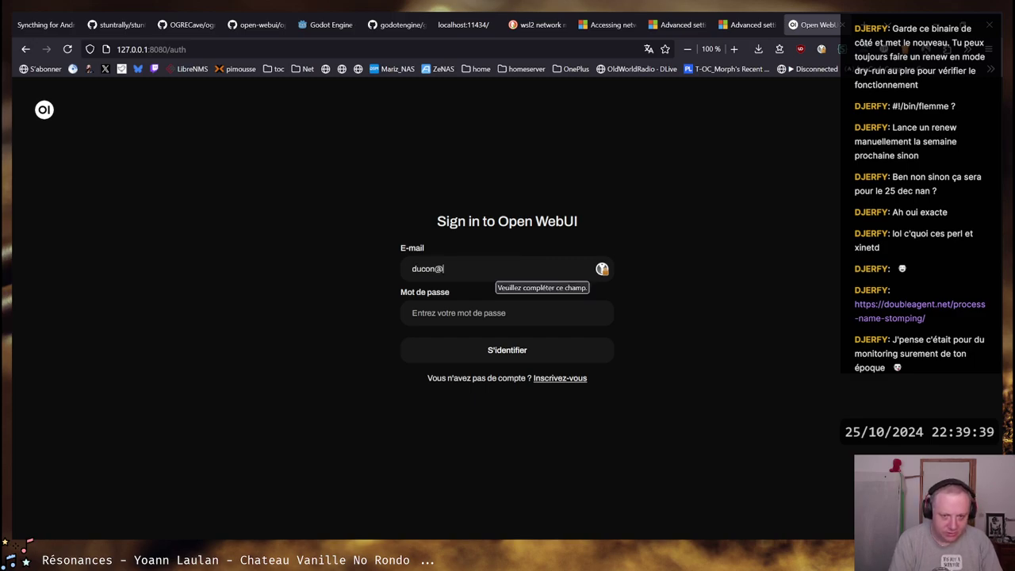
pyautogui.press('Tab')
pyautogui.write('*****')
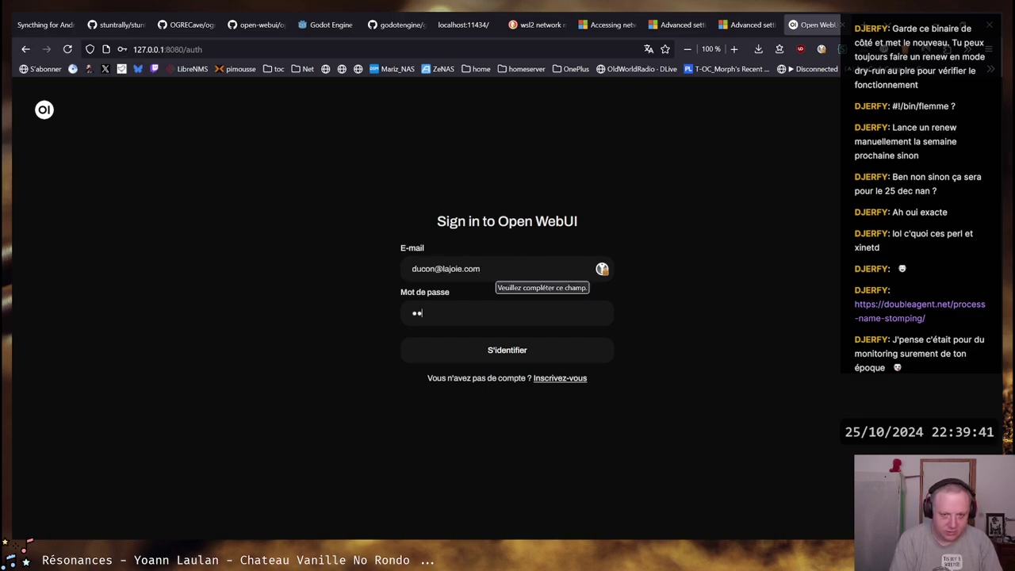
pyautogui.press('Return')
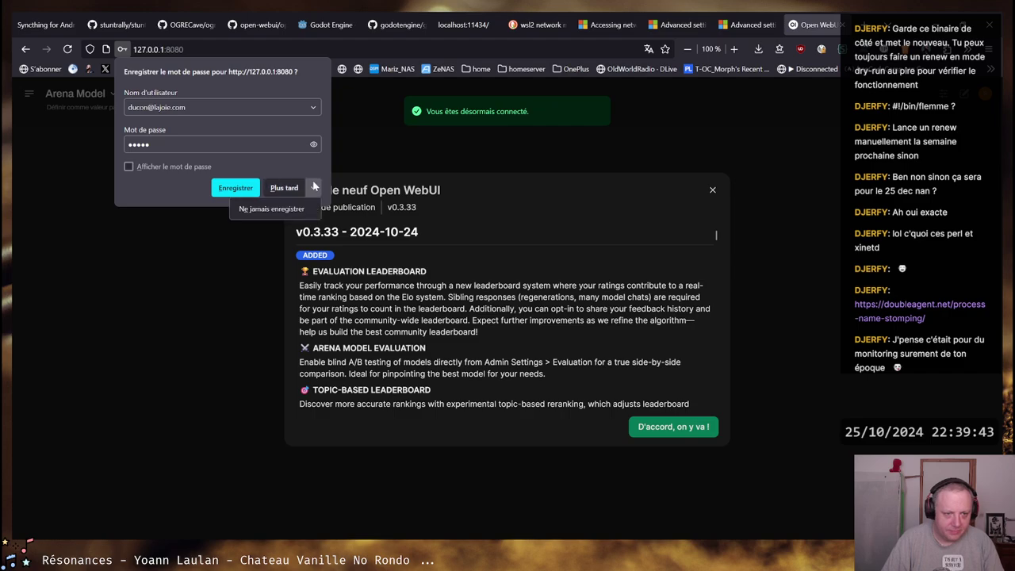
pyautogui.click(284, 188)
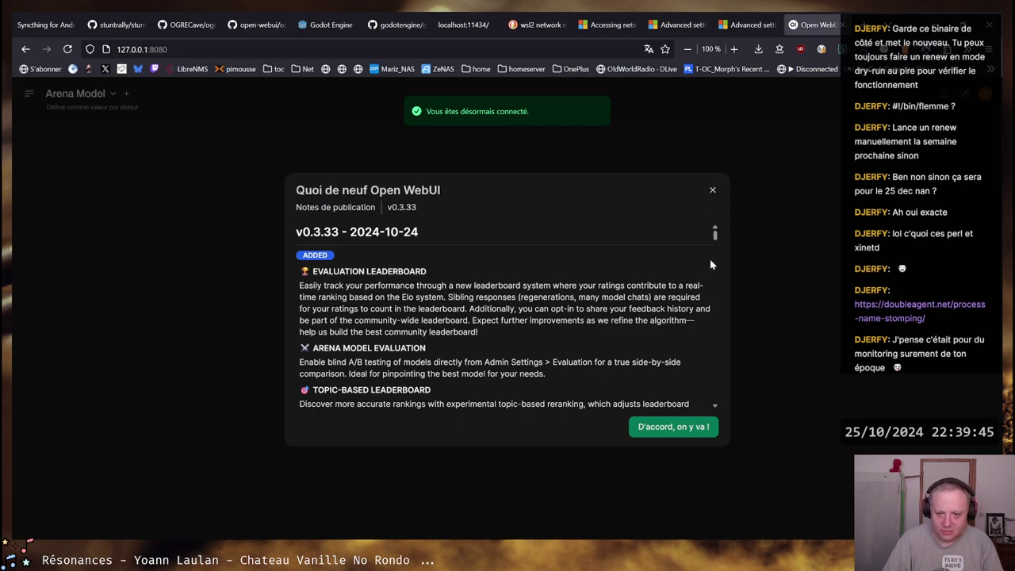
pyautogui.click(690, 427)
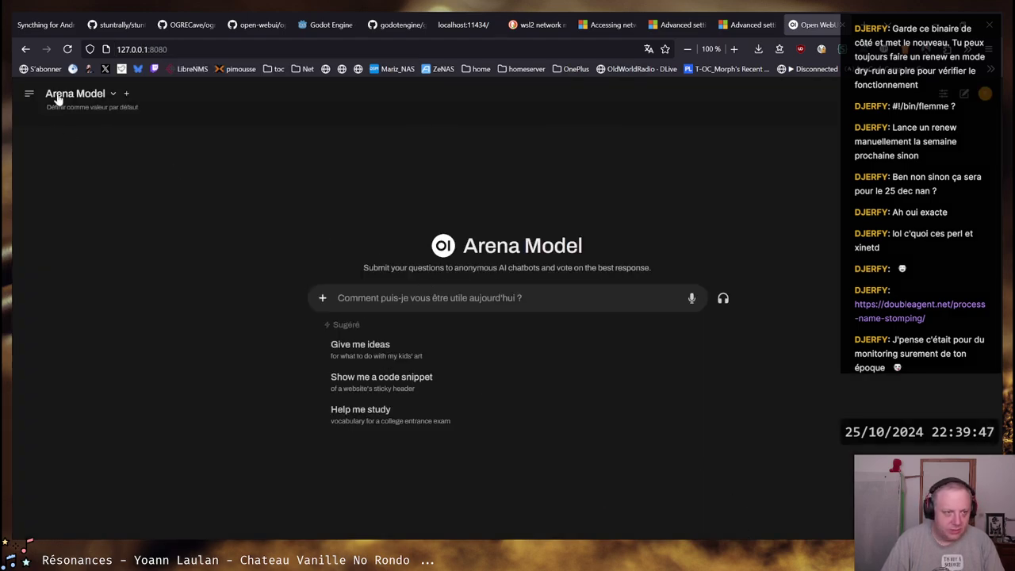
# Switch the chat model to llama3.2:latest and show the conversations sidebar
pyautogui.click(113, 95)
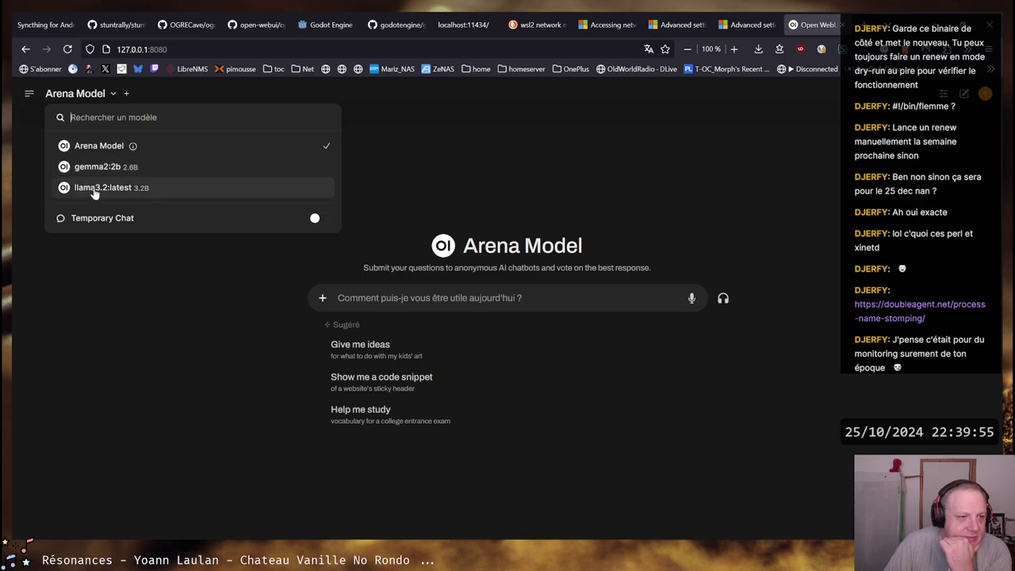
pyautogui.click(99, 189)
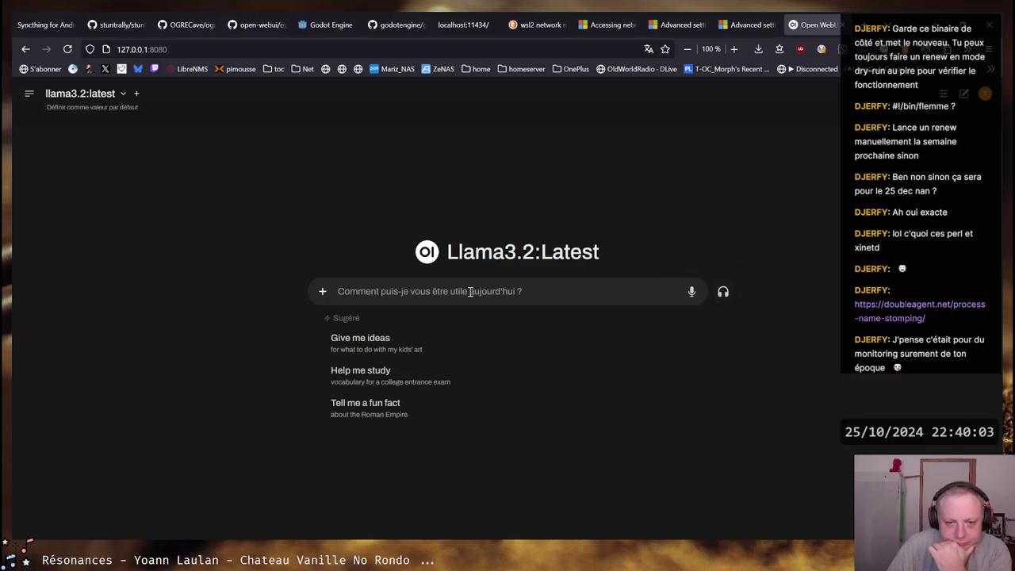
pyautogui.click(24, 94)
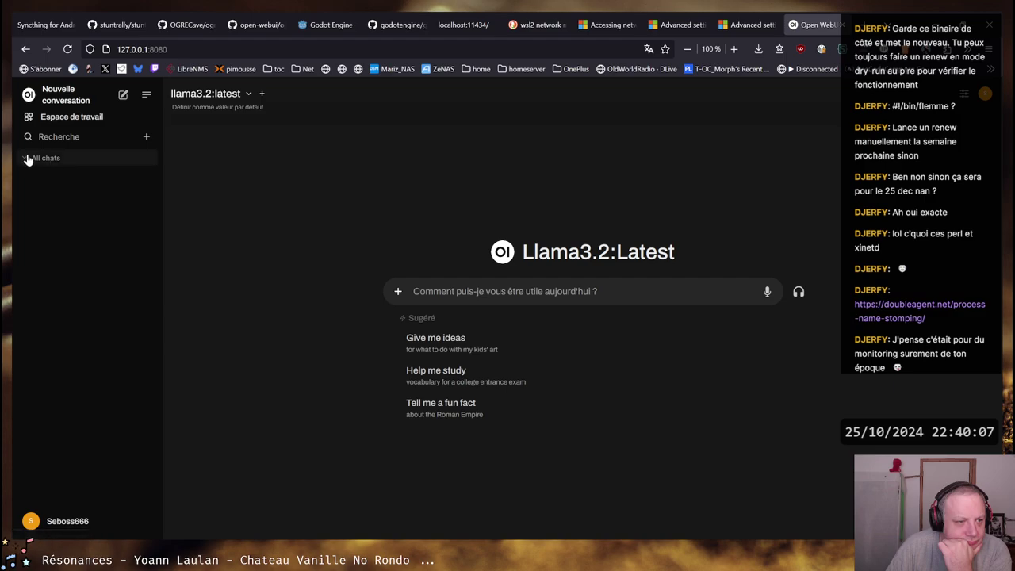
# Send the question 'comment coder un snake en langage python' to the model
pyautogui.click(534, 291)
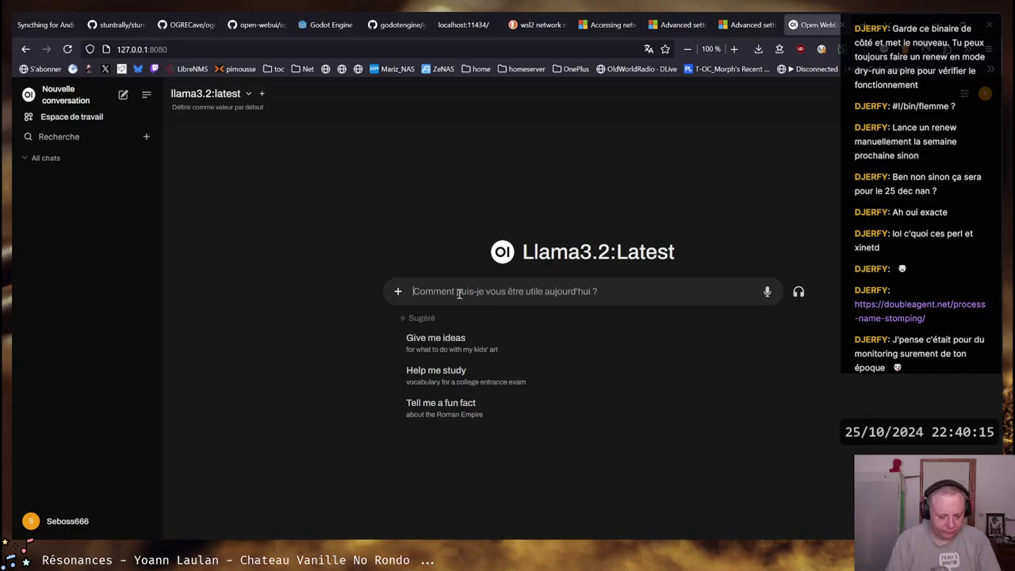
pyautogui.write('comment coder ')
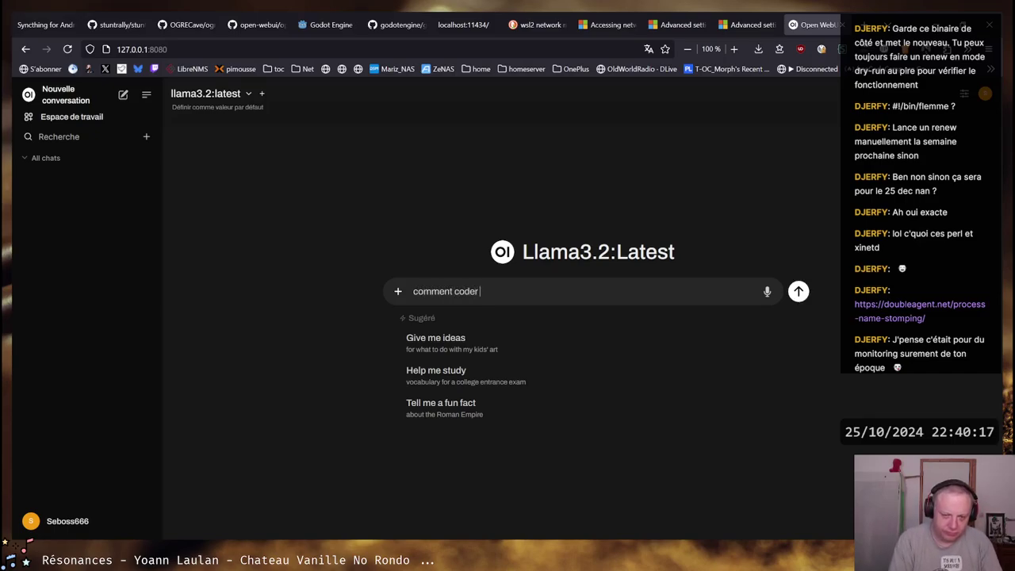
pyautogui.write('un ')
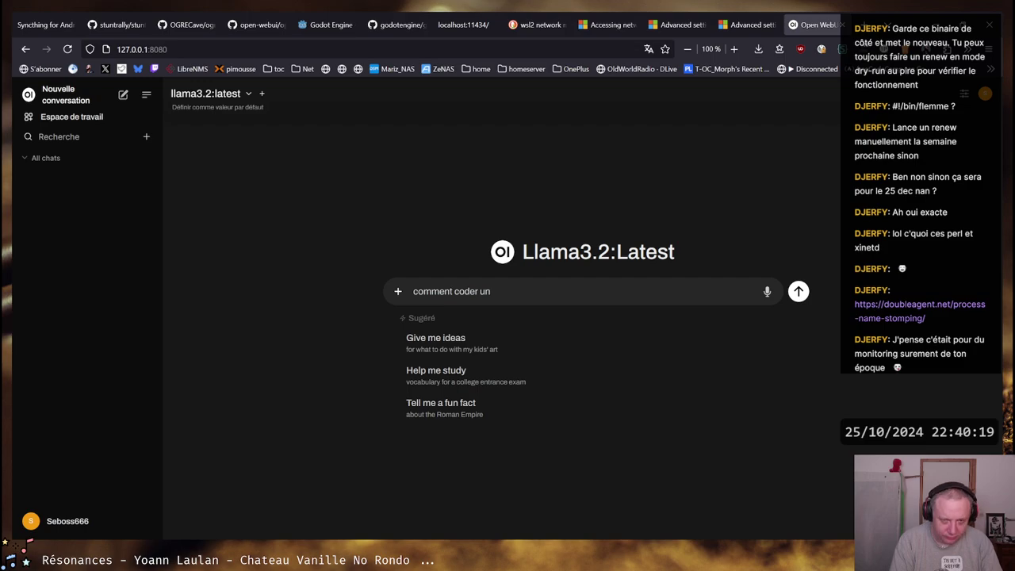
pyautogui.write('snalke')
pyautogui.press('BackSpace')
pyautogui.press('BackSpace')
pyautogui.write('e')
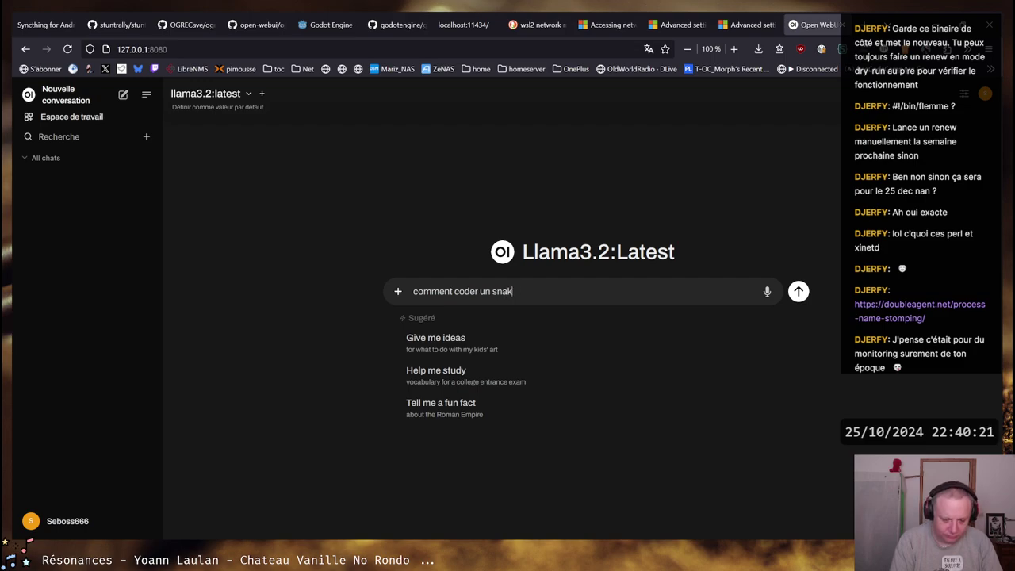
pyautogui.write('e en langage pyt')
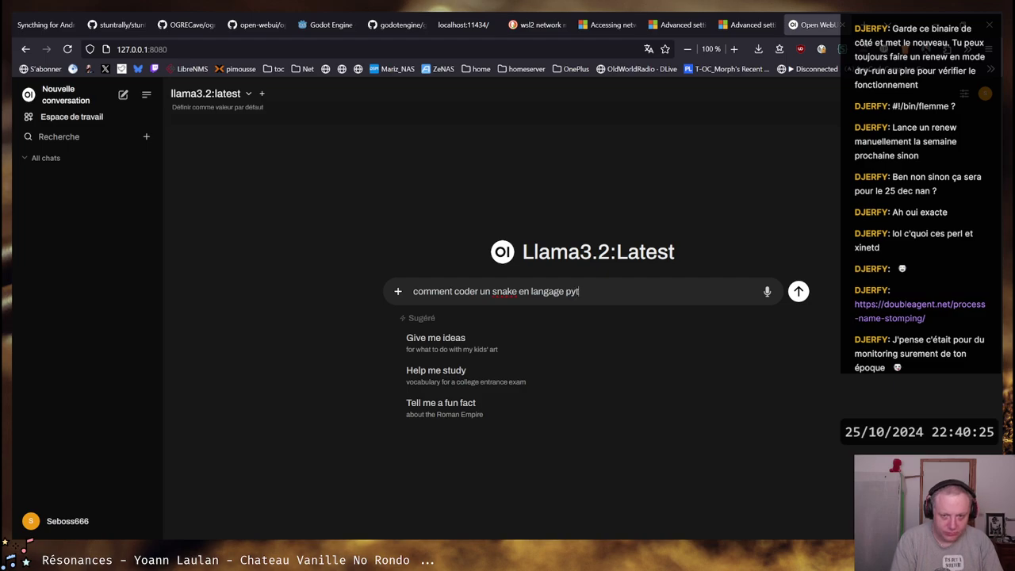
pyautogui.write('hon')
pyautogui.press('Return')
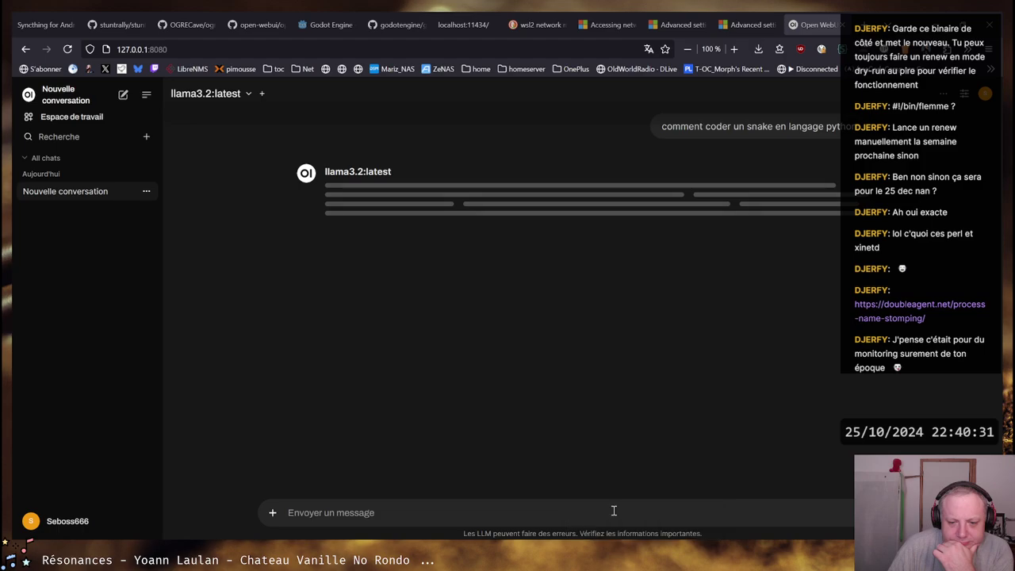
pyautogui.hotkey('ctrl', 'shift', 'Escape')
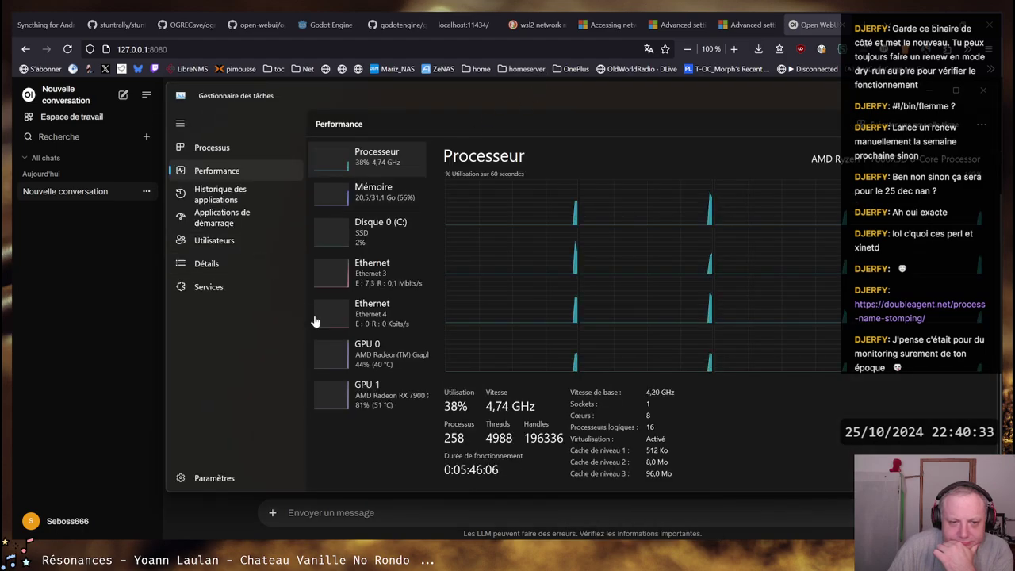
# Show GPU 1's performance and switch its Copy 1 graph to track Compute 1
pyautogui.click(384, 411)
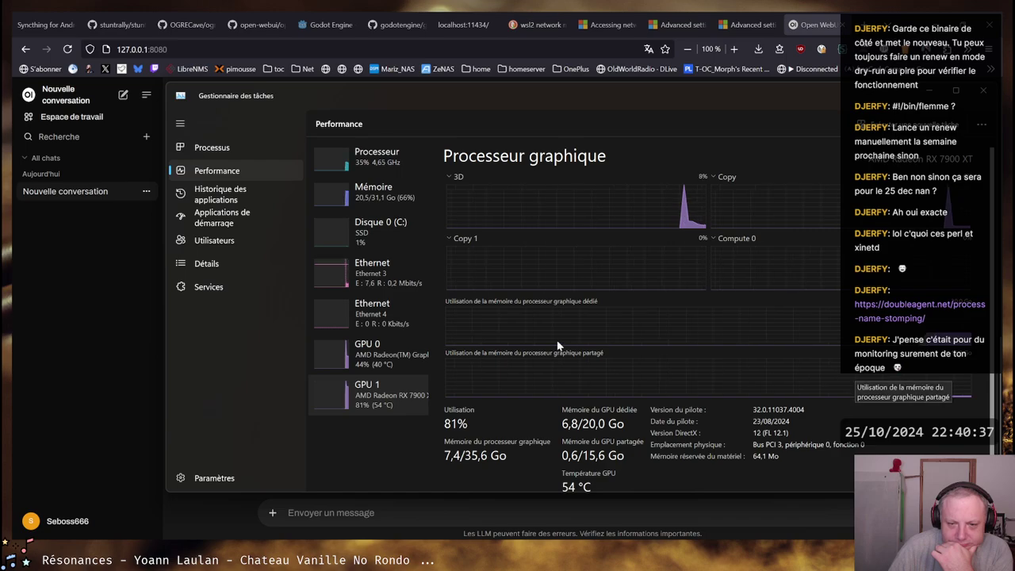
pyautogui.click(467, 241)
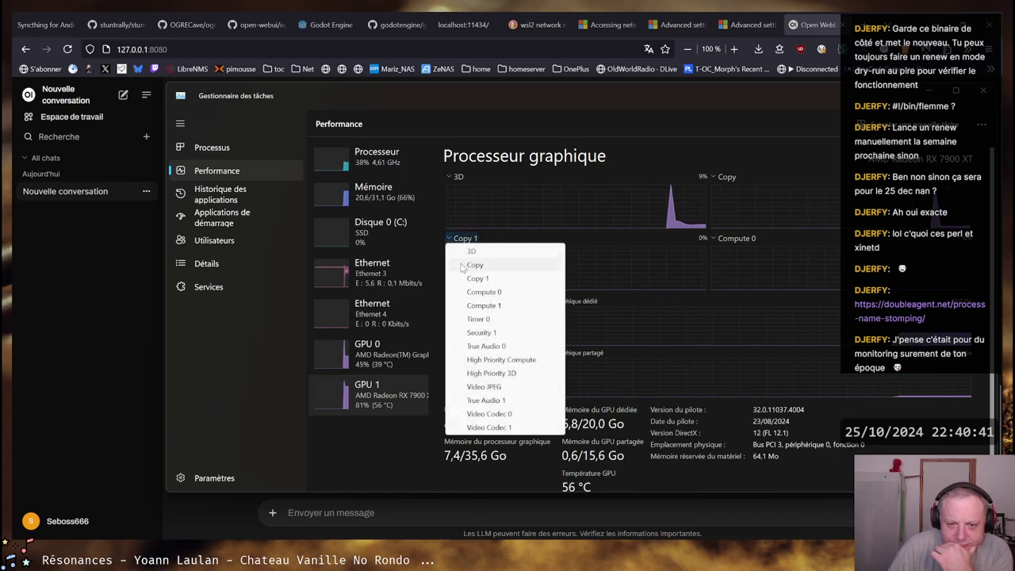
pyautogui.click(495, 307)
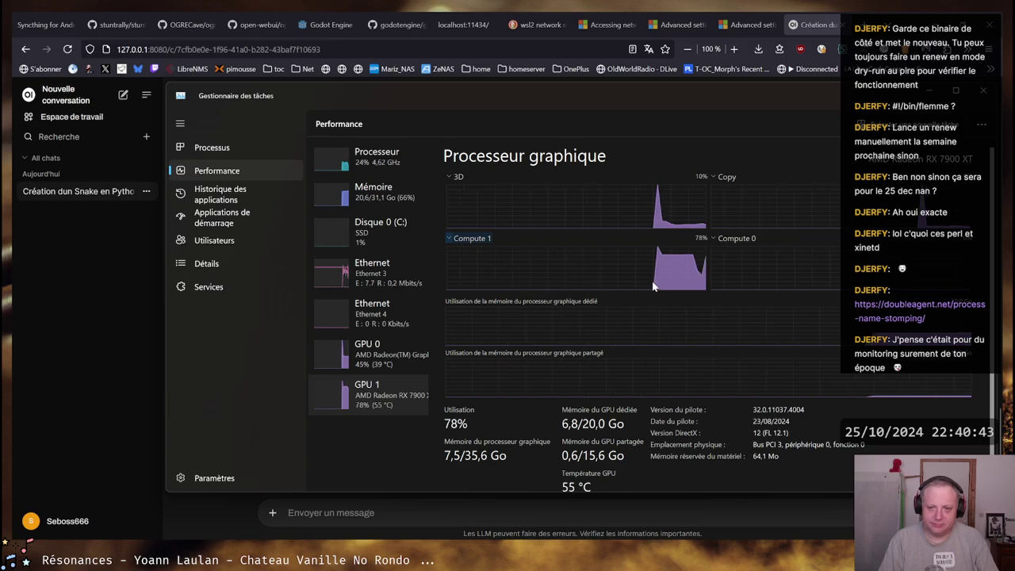
# Read through llama3.2's pygame Snake script and its Explication section, then return to the code's top
pyautogui.hotkey('alt', 'Tab')
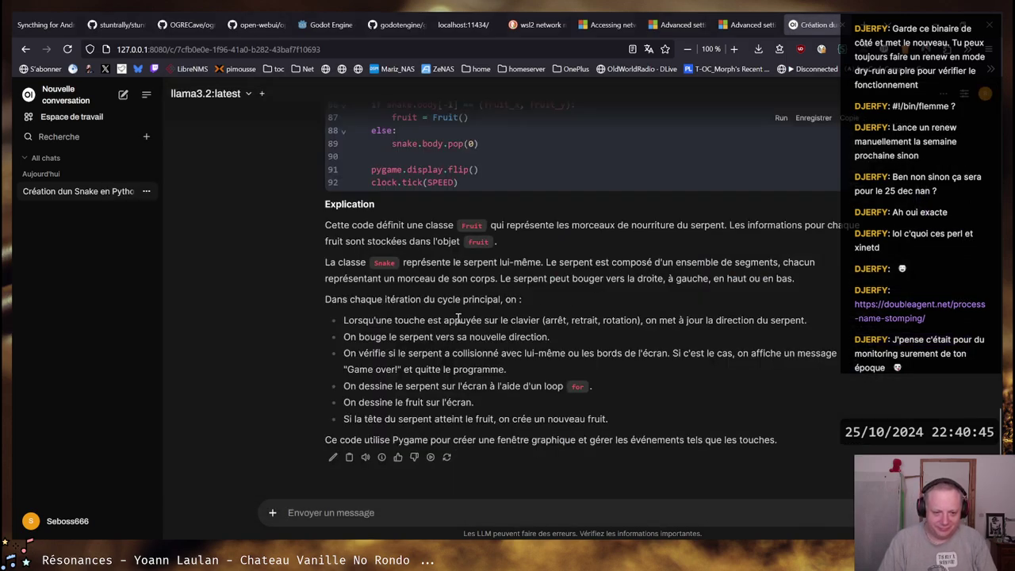
pyautogui.scroll(3, 563, 327)
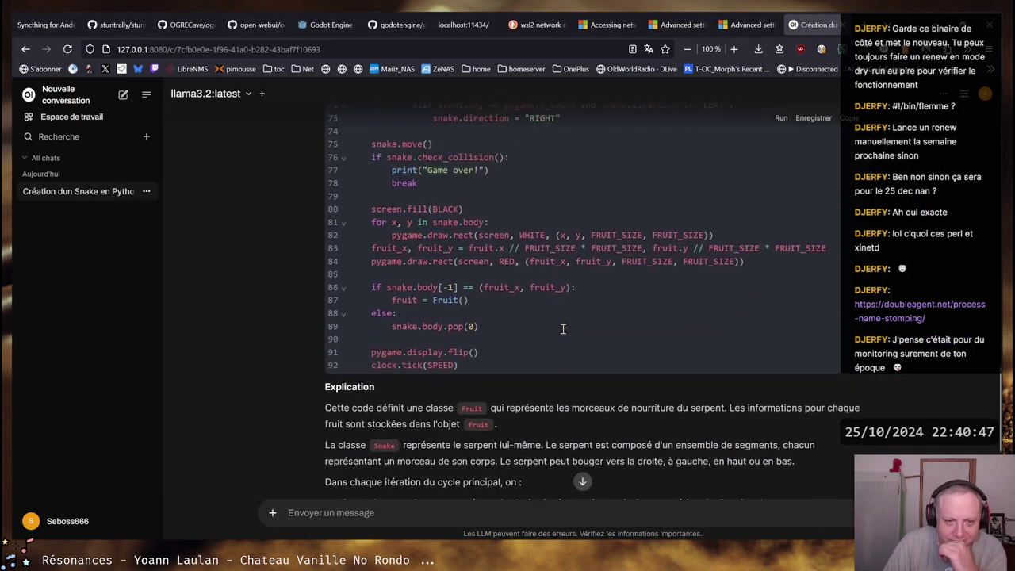
pyautogui.scroll(15, 563, 328)
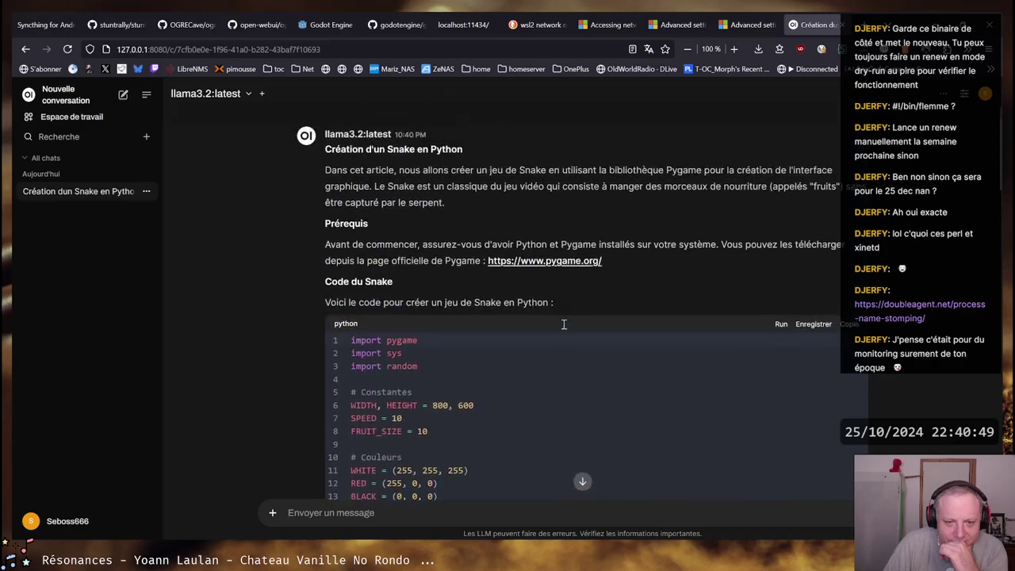
pyautogui.scroll(1, 564, 323)
pyautogui.scroll(-4, 563, 317)
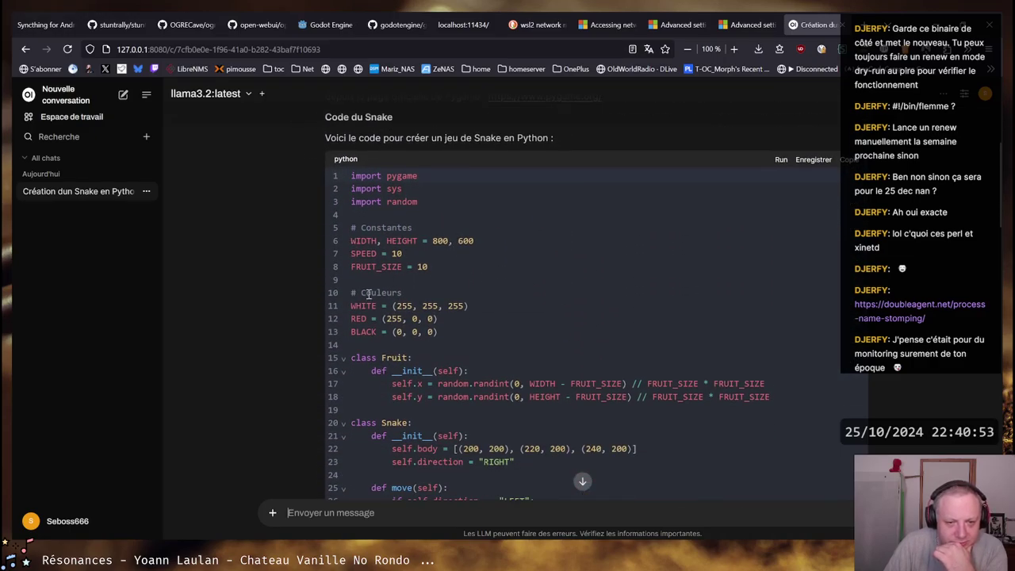
pyautogui.scroll(-3, 458, 306)
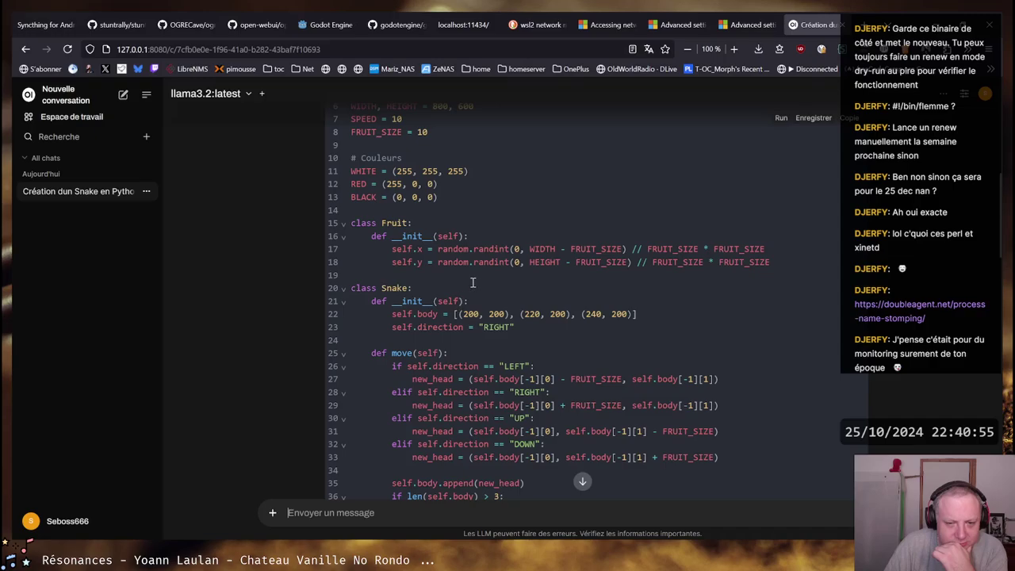
pyautogui.scroll(2, 413, 221)
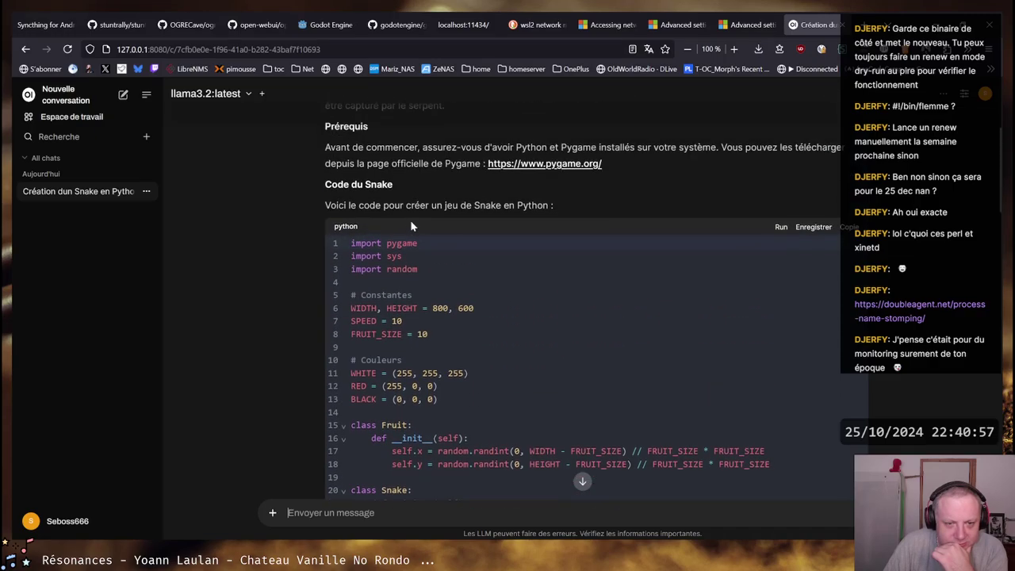
pyautogui.doubleClick(396, 243)
pyautogui.scroll(-4, 555, 253)
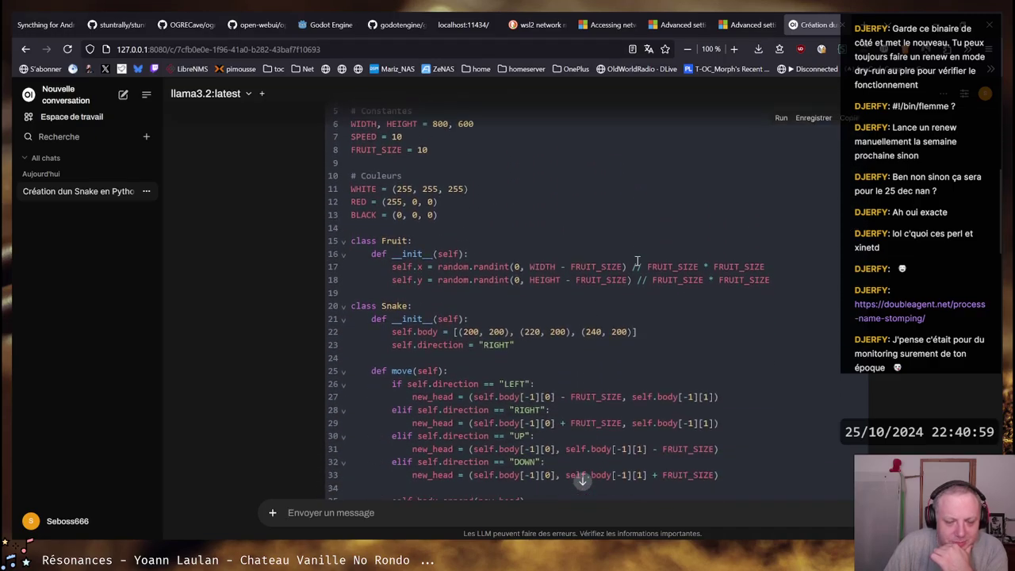
pyautogui.scroll(-1, 637, 258)
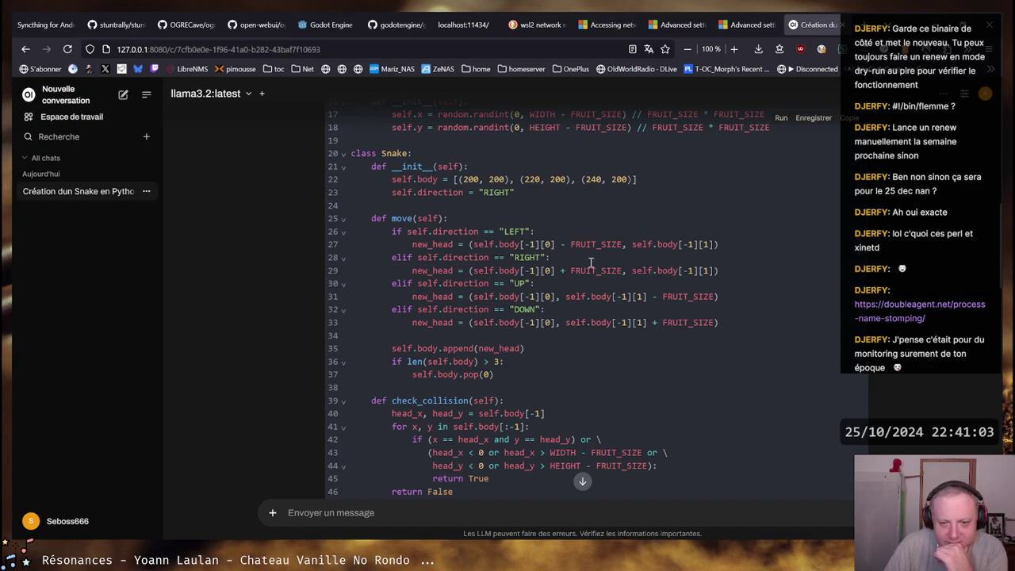
pyautogui.scroll(-1, 729, 319)
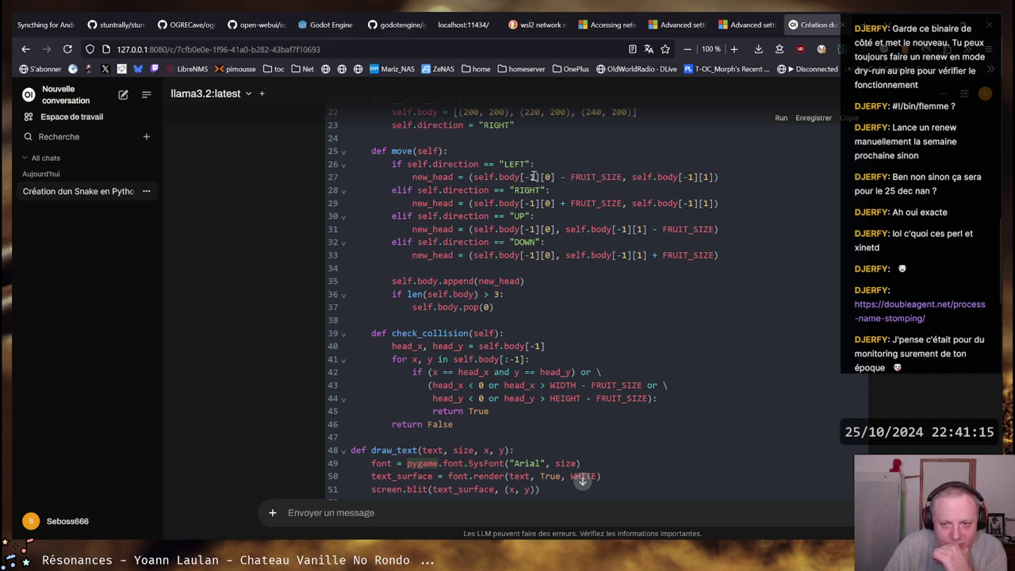
pyautogui.scroll(-1, 529, 177)
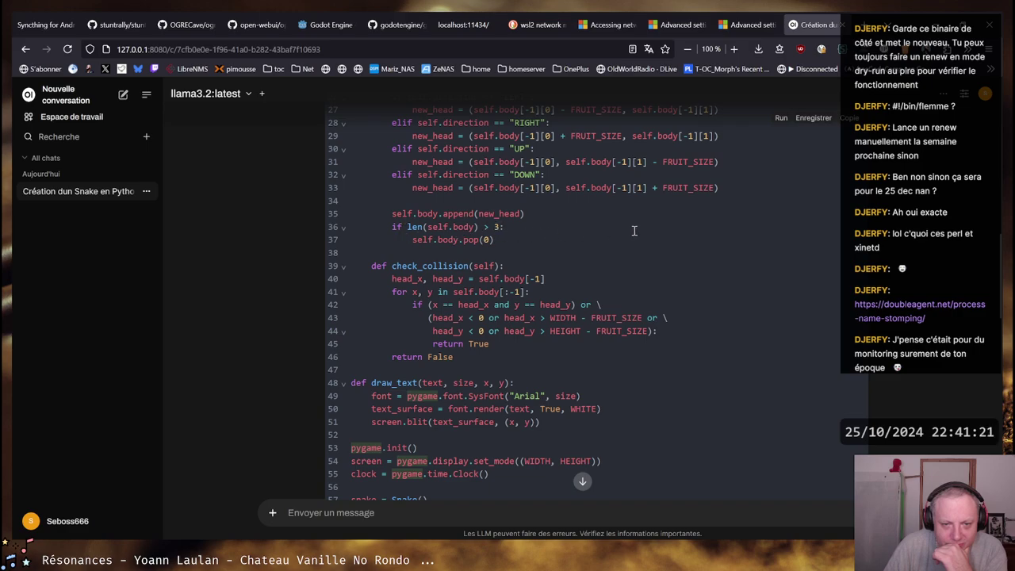
pyautogui.scroll(-1, 635, 230)
pyautogui.scroll(-1, 634, 230)
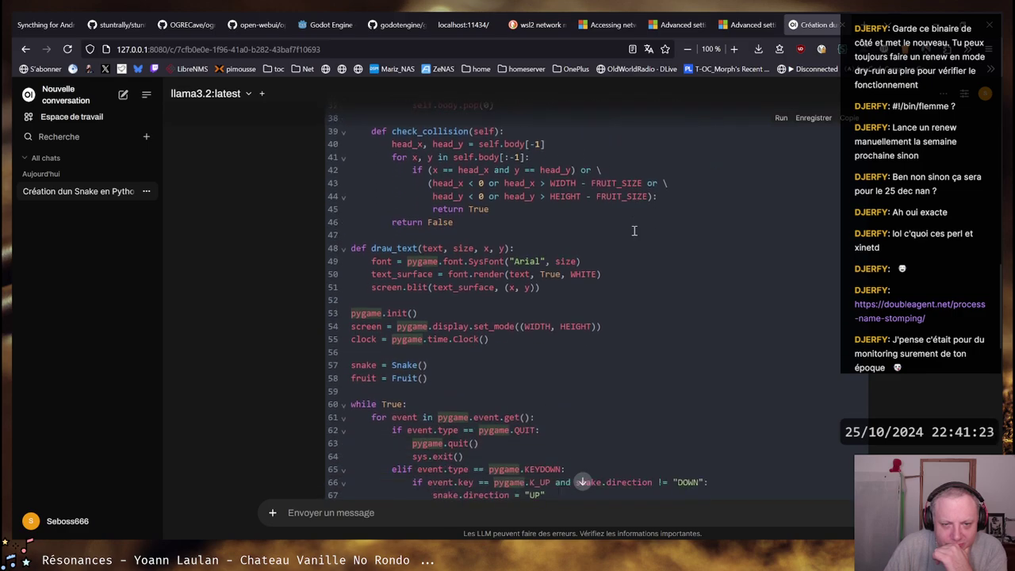
pyautogui.scroll(-2, 639, 222)
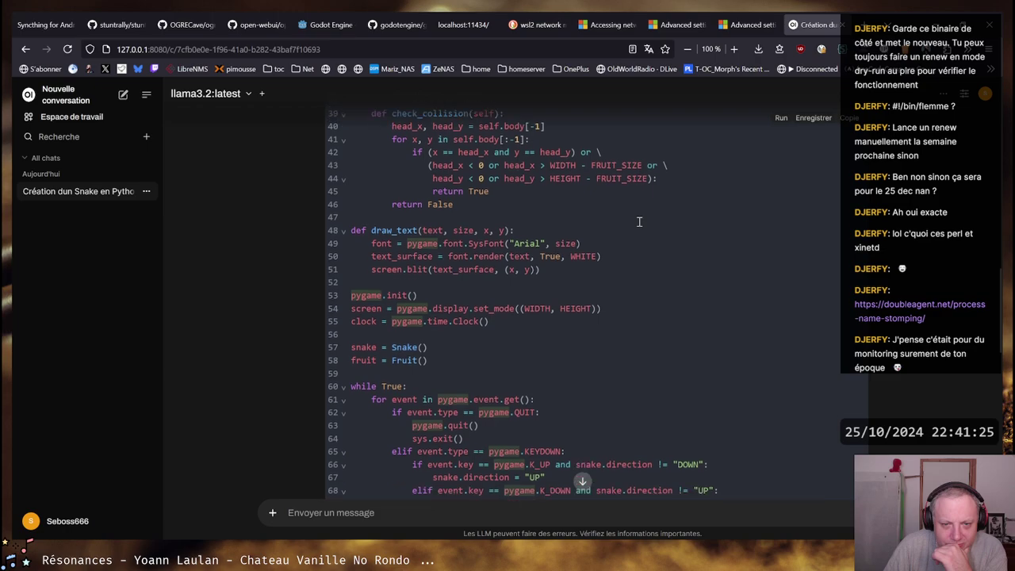
pyautogui.scroll(-1, 640, 222)
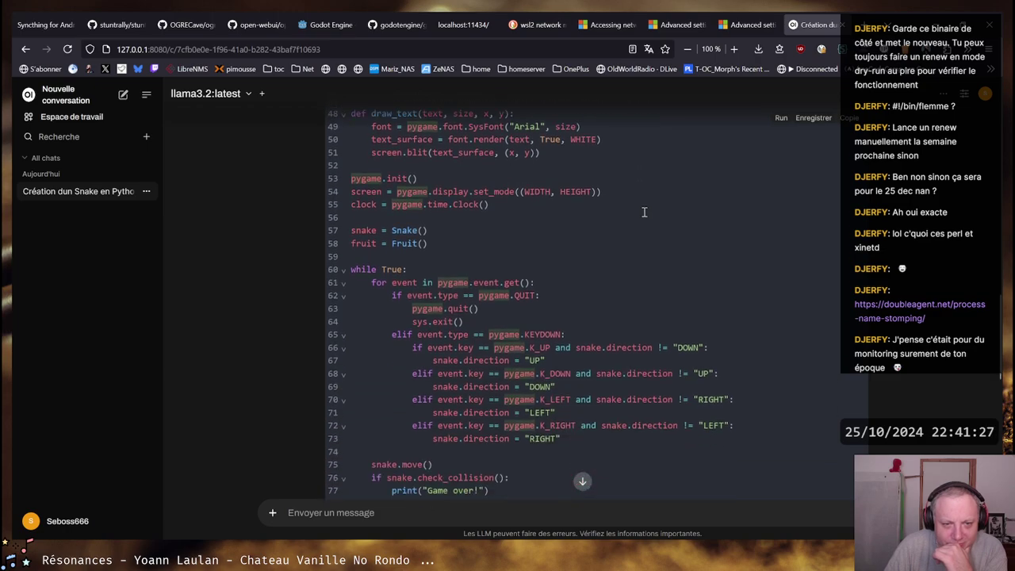
pyautogui.scroll(-1, 643, 215)
pyautogui.scroll(-2, 644, 207)
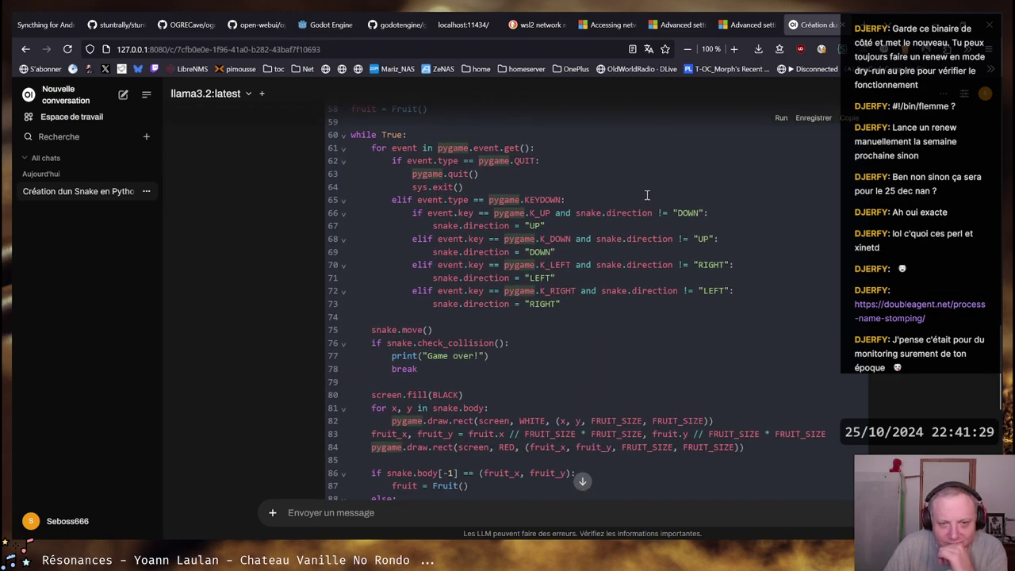
pyautogui.scroll(-4, 646, 198)
pyautogui.scroll(-1, 647, 195)
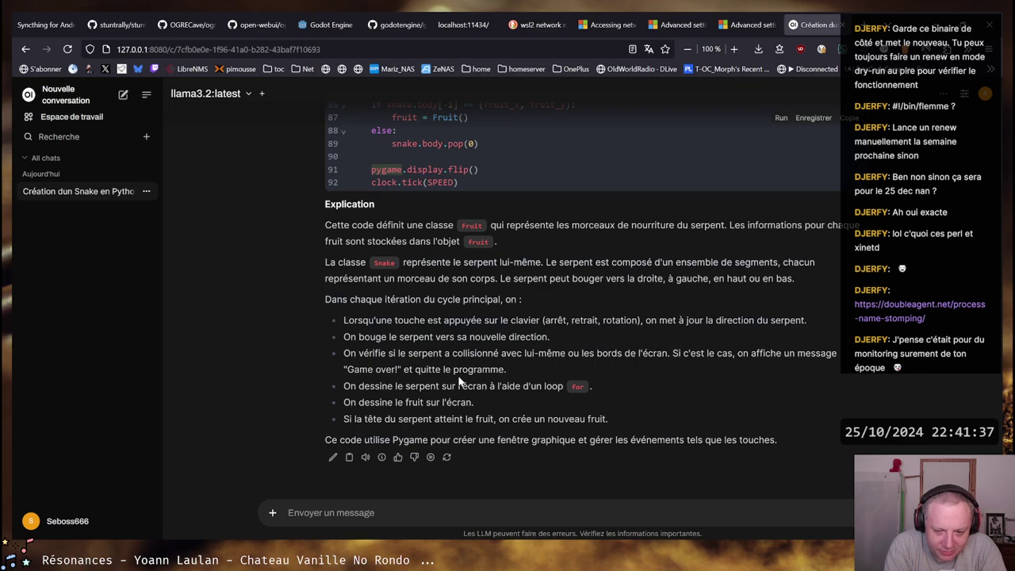
pyautogui.scroll(2, 569, 373)
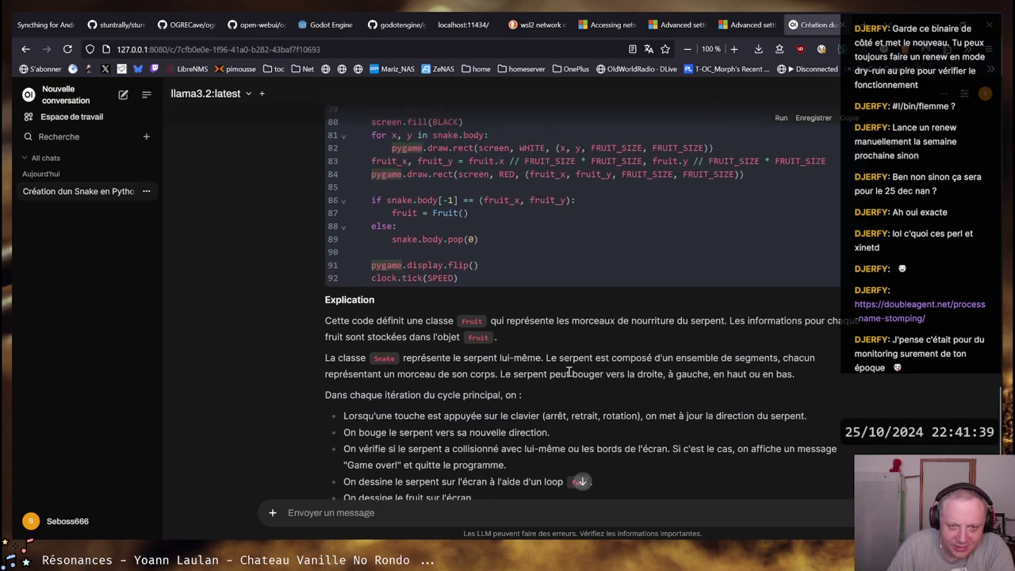
pyautogui.scroll(15, 569, 373)
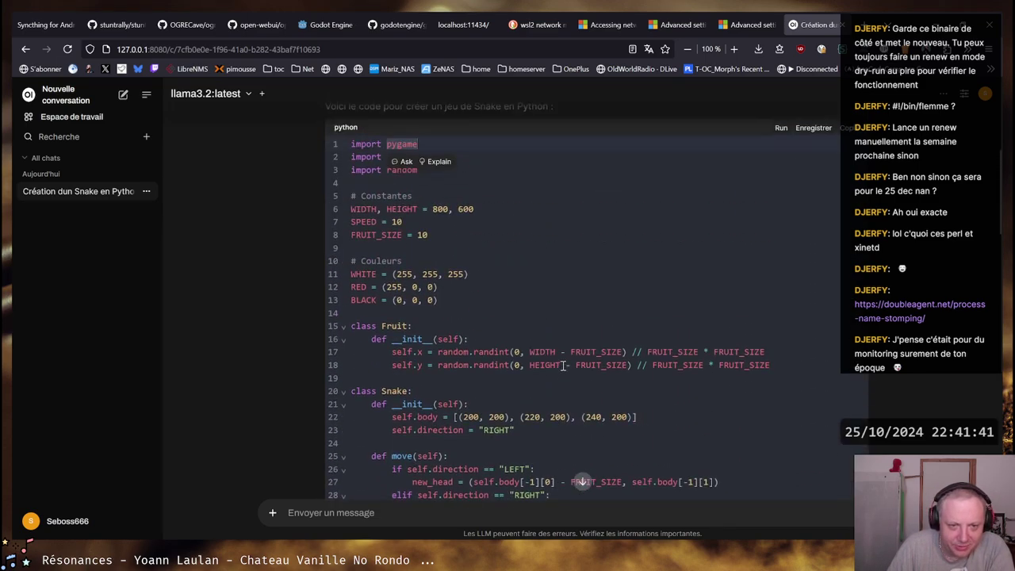
pyautogui.click(352, 145)
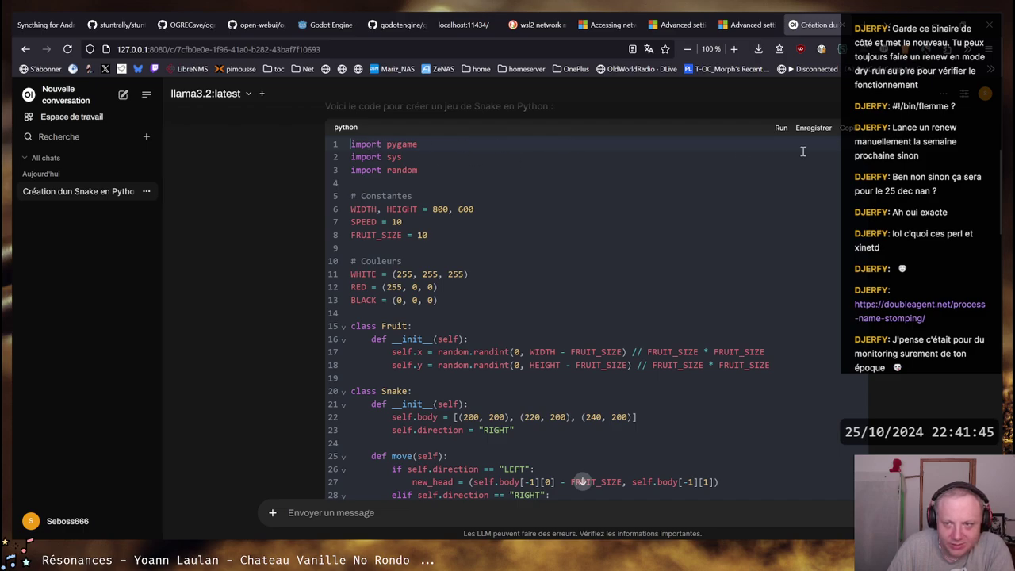
# Create a snake folder, move into it, and open snake.py in vim
pyautogui.hotkey('alt', 'Tab')
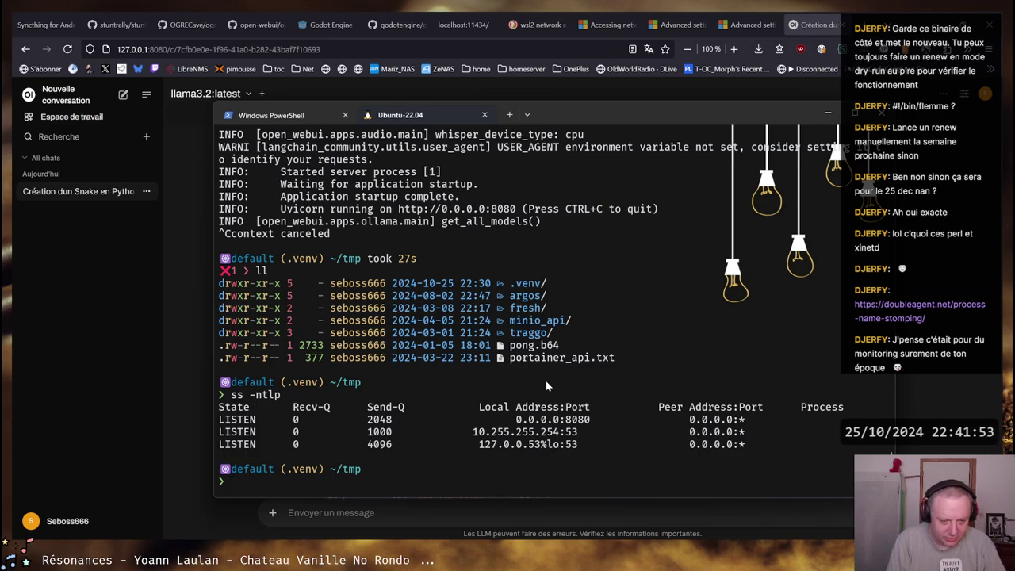
pyautogui.write('mkdi')
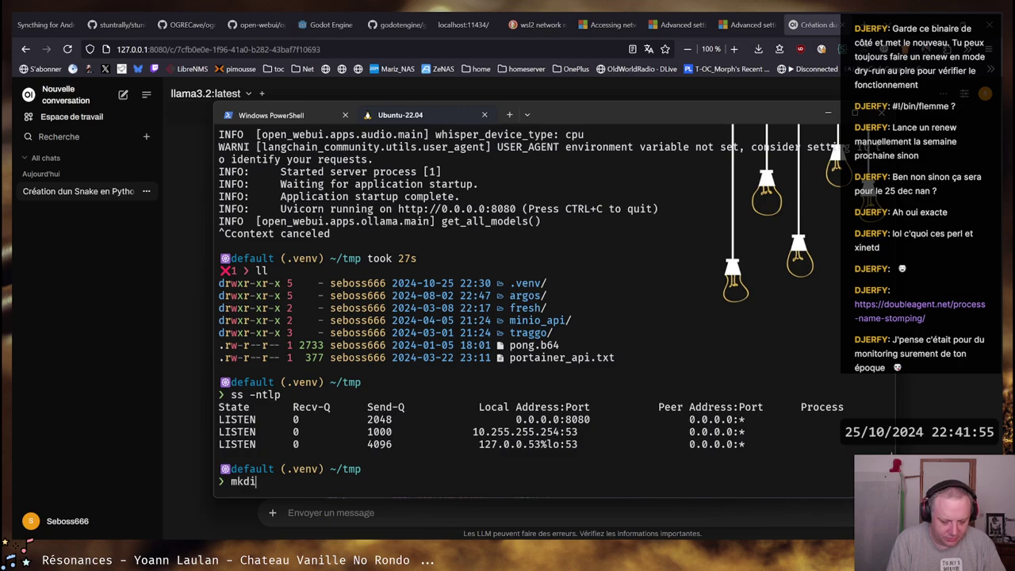
pyautogui.write('r snake')
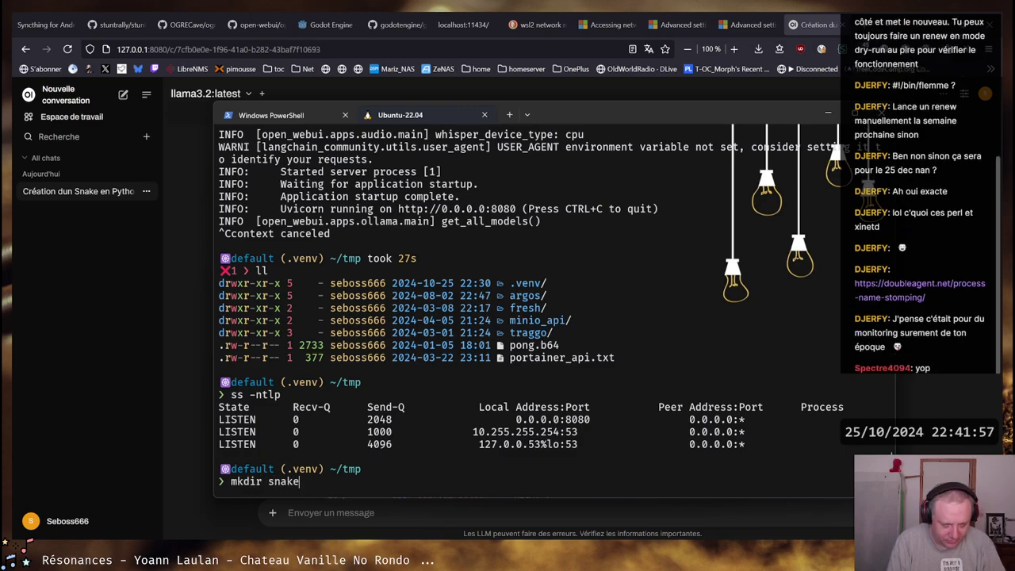
pyautogui.press('Return')
pyautogui.write('cd sn')
pyautogui.press('Tab')
pyautogui.press('Return')
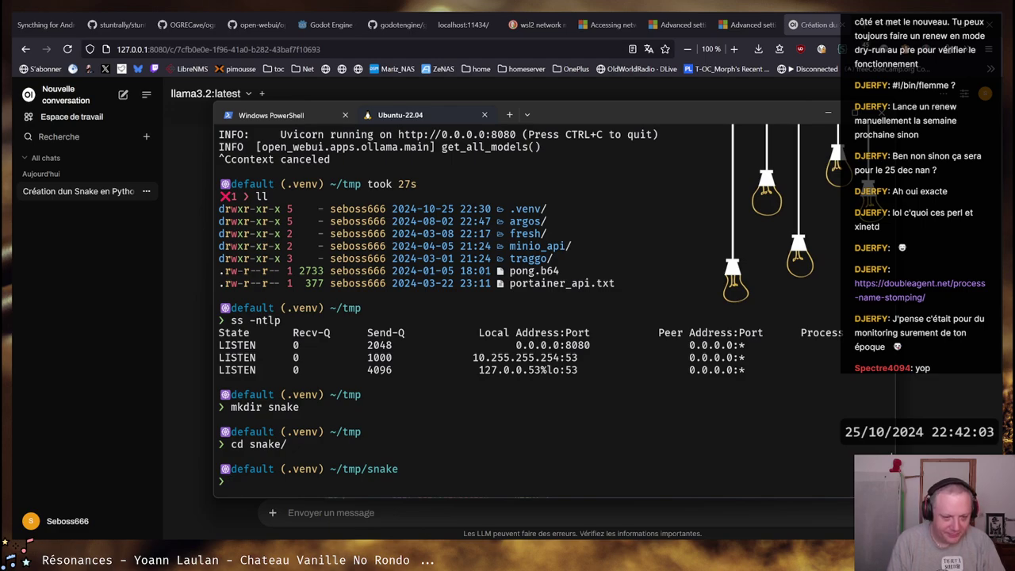
pyautogui.write('vi')
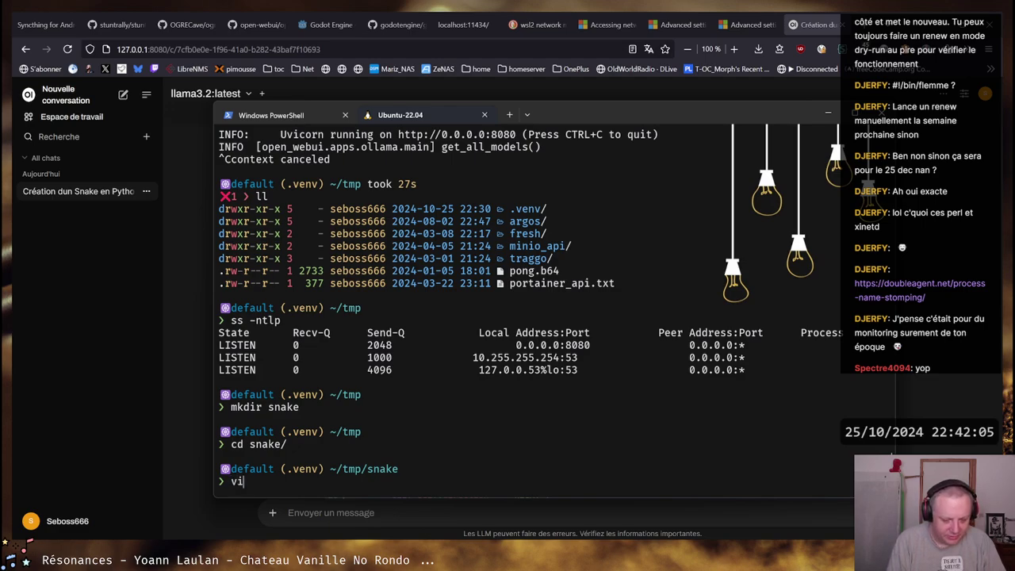
pyautogui.write('m snake.py')
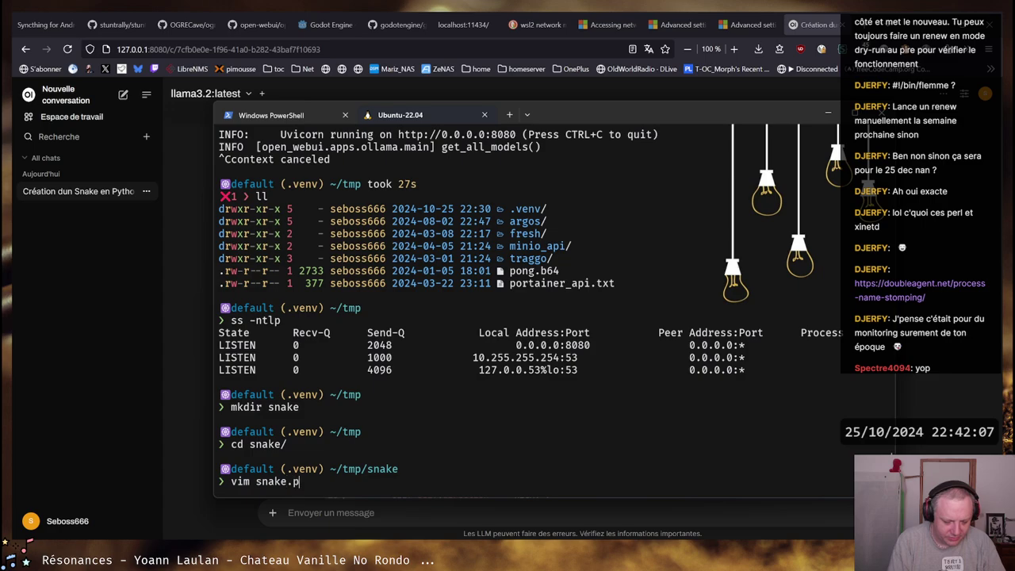
pyautogui.press('Return')
# With :set paste enabled, paste the Snake game code into snake.py and save with :wq
pyautogui.write(':setr')
pyautogui.press('BackSpace')
pyautogui.press('BackSpace')
pyautogui.write('paste')
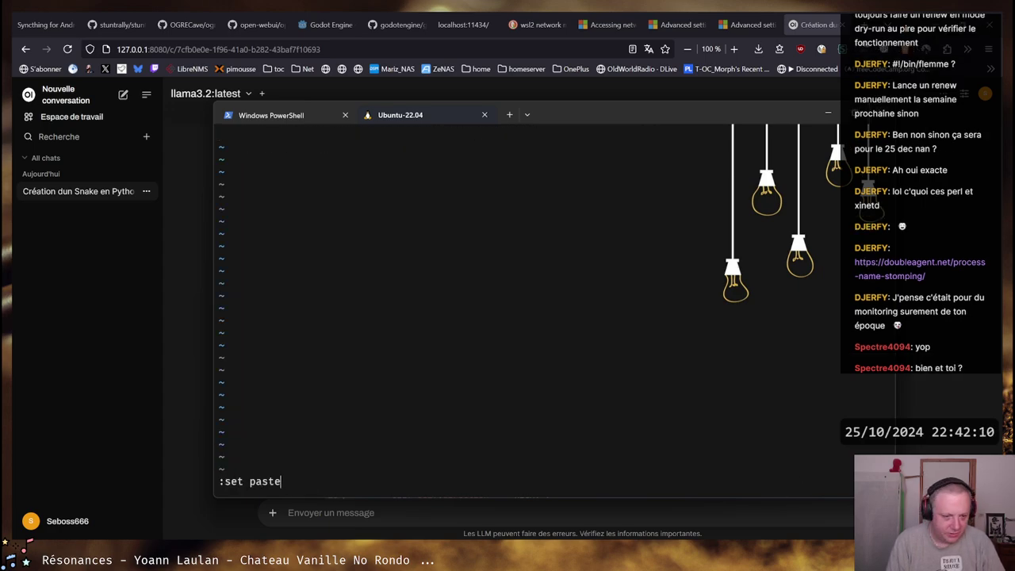
pyautogui.press('Return')
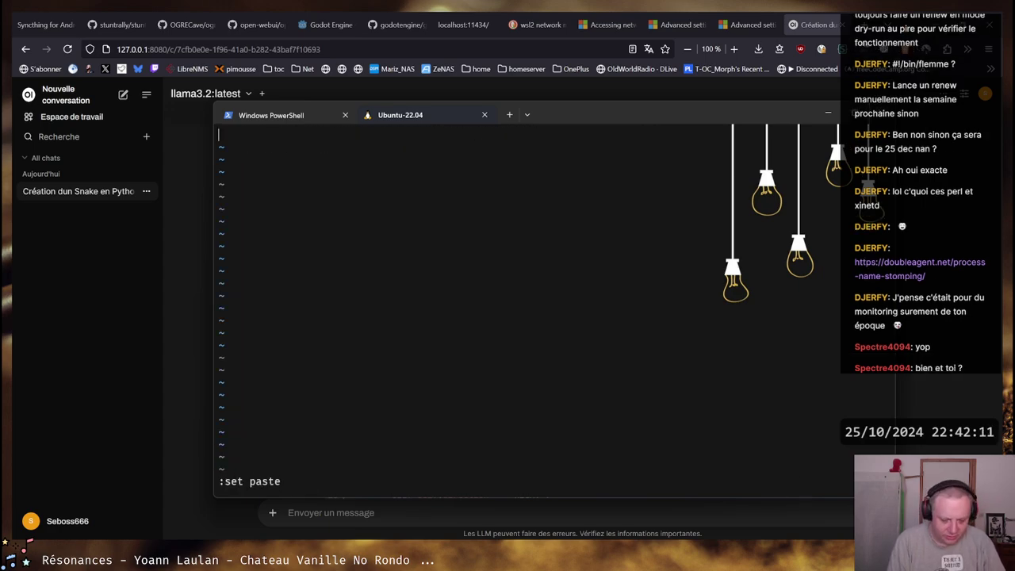
pyautogui.press('i')
pyautogui.hotkey('ctrl', 'v')
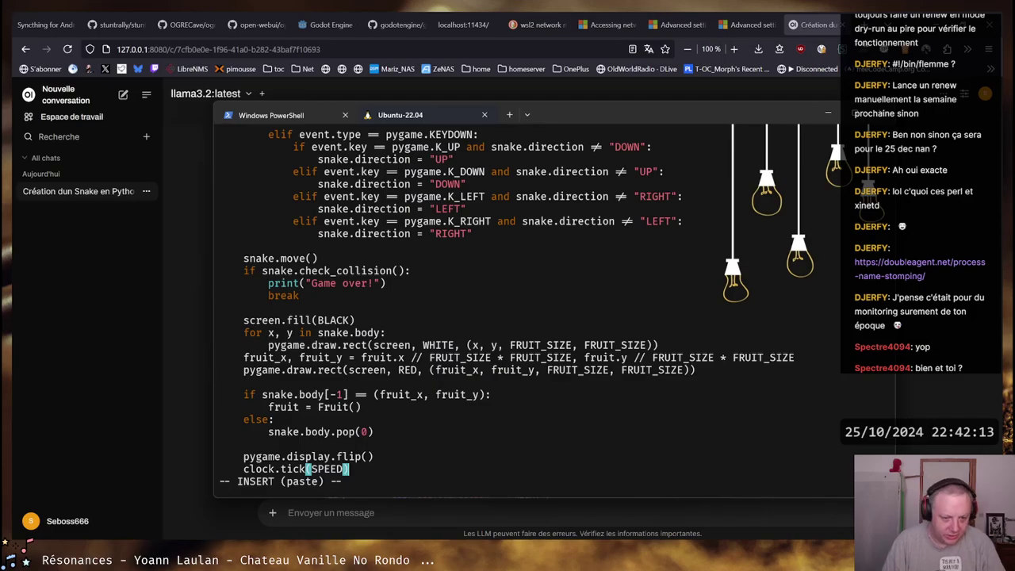
pyautogui.scroll(15, 508, 309)
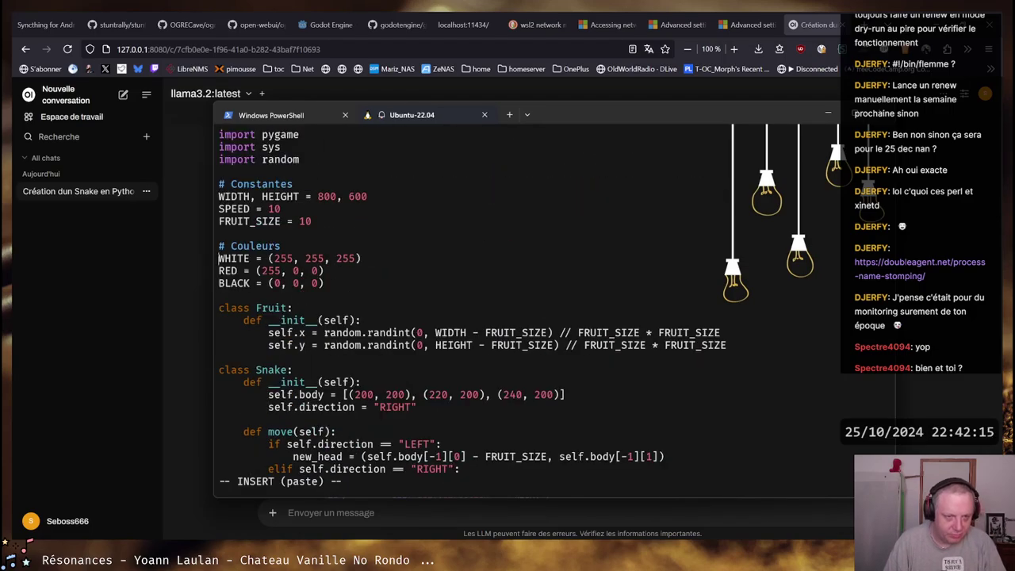
pyautogui.scroll(3, 508, 309)
pyautogui.scroll(-10, 508, 309)
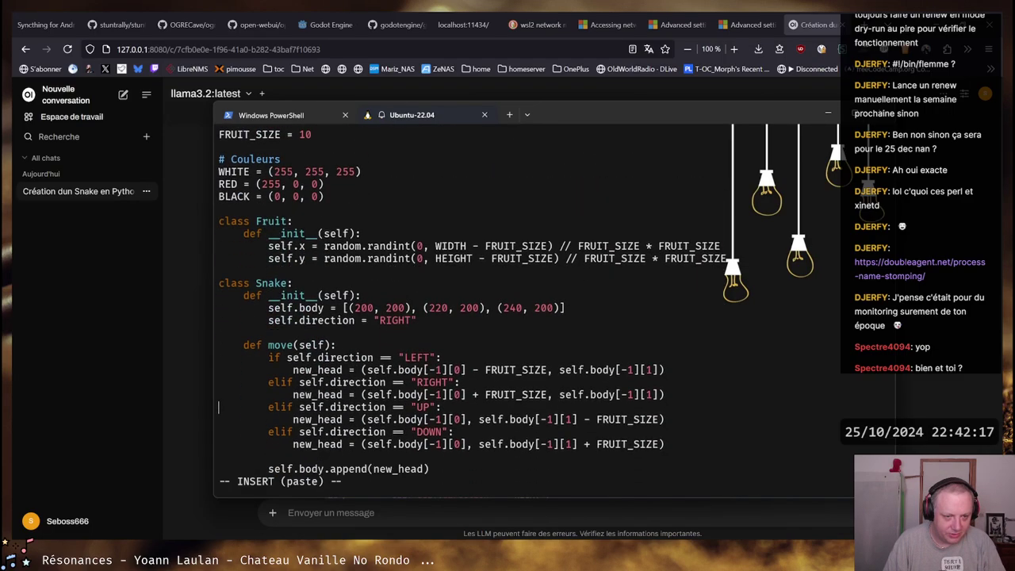
pyautogui.scroll(-20, 507, 309)
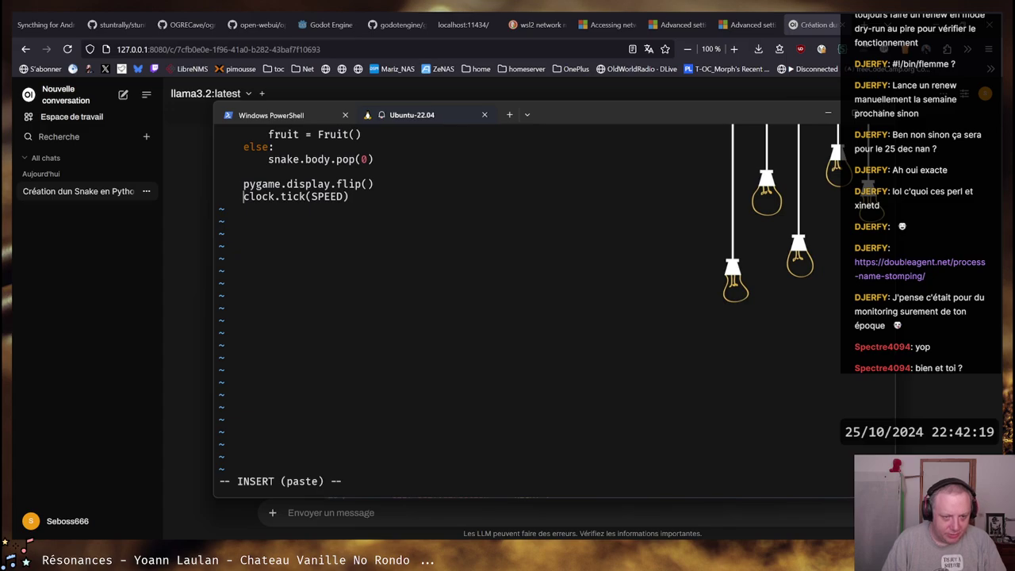
pyautogui.press('Escape')
pyautogui.write(':wq')
pyautogui.press('Return')
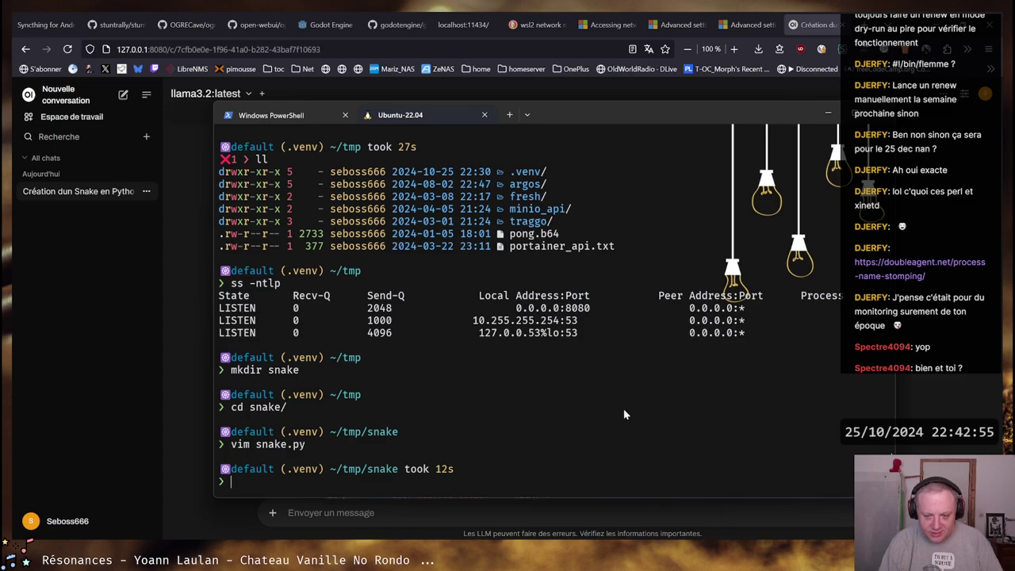
# Check the hidden system tray icons and glance at the Snake code chat in the browser
pyautogui.click(814, 567)
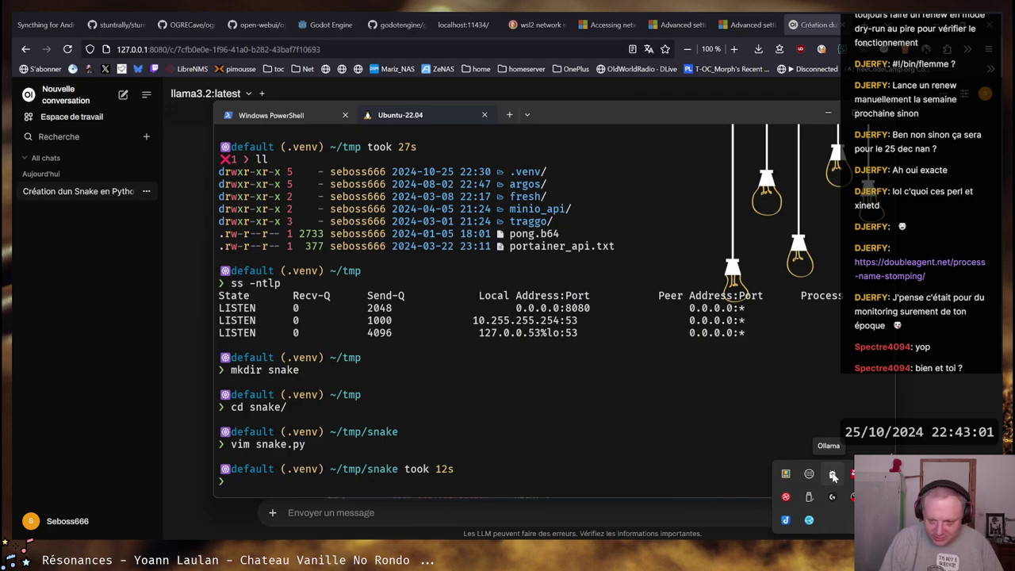
pyautogui.click(589, 413)
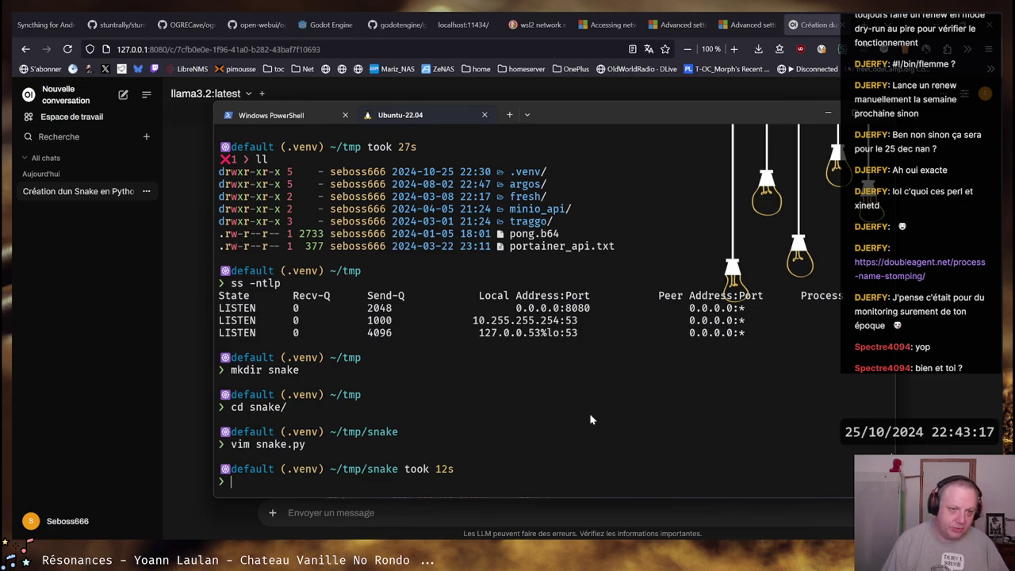
pyautogui.click(184, 195)
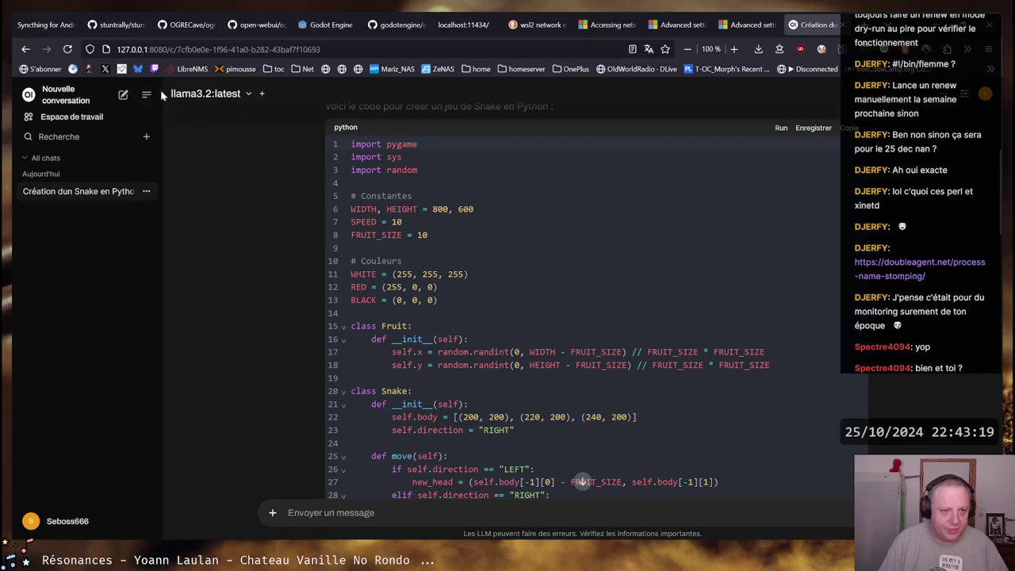
pyautogui.hotkey('alt', 'Tab')
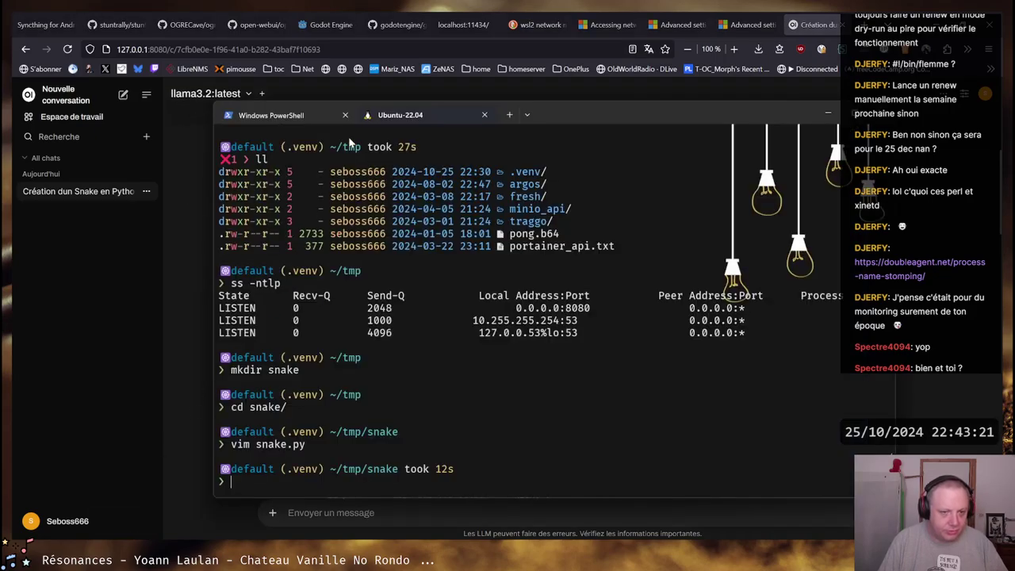
# Scroll the PowerShell session back to the WSL shutdown and wsl -l -v output
pyautogui.hotkey('ctrl', 'shift', 'Tab')
pyautogui.scroll(3, 427, 451)
pyautogui.scroll(-3, 427, 450)
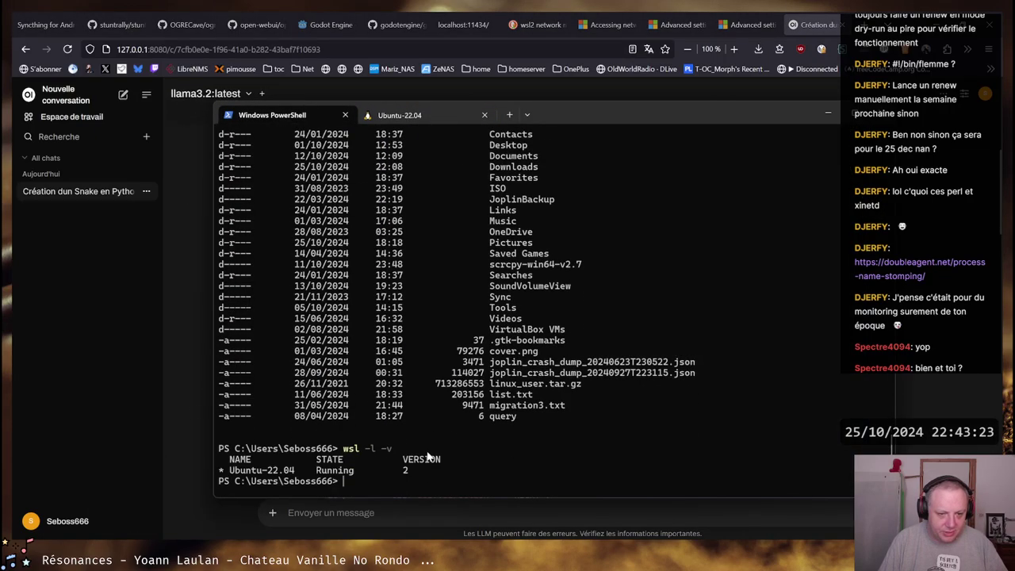
pyautogui.scroll(13, 355, 340)
pyautogui.scroll(1, 355, 340)
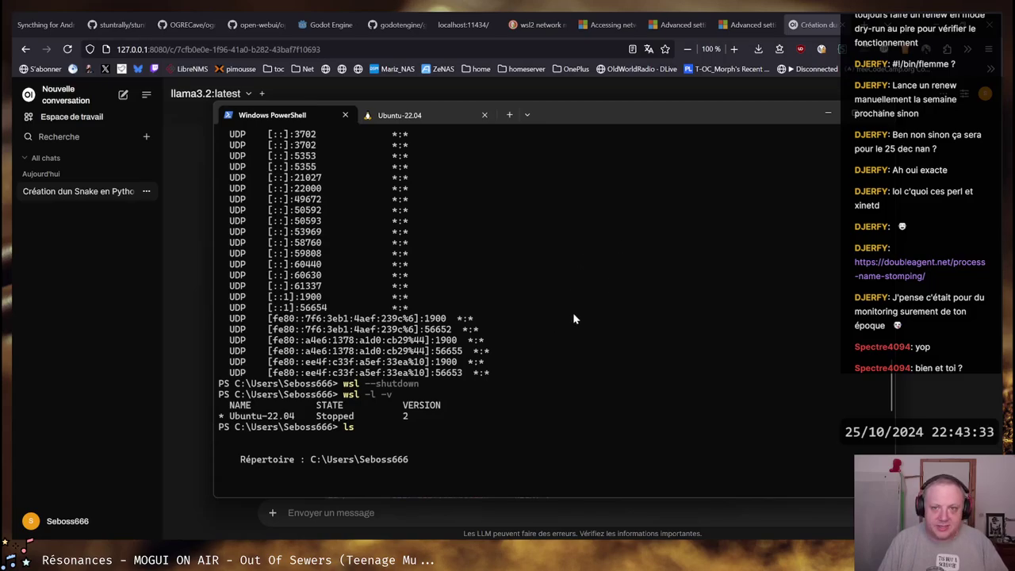
# Look up the 'mirrored' networkingMode option in the WSL advanced settings documentation
pyautogui.click(740, 24)
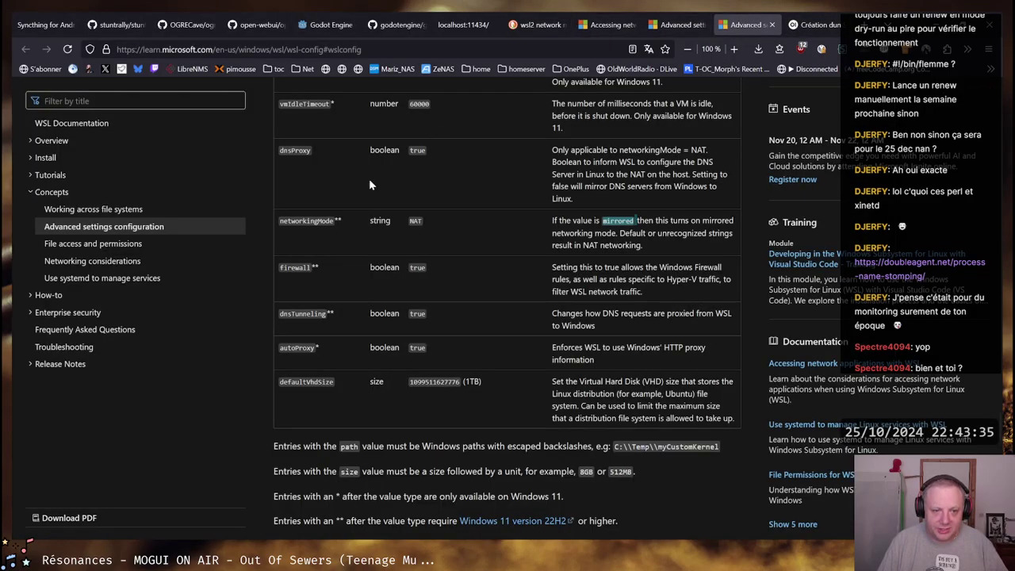
pyautogui.click(610, 219)
pyautogui.doubleClick(610, 220)
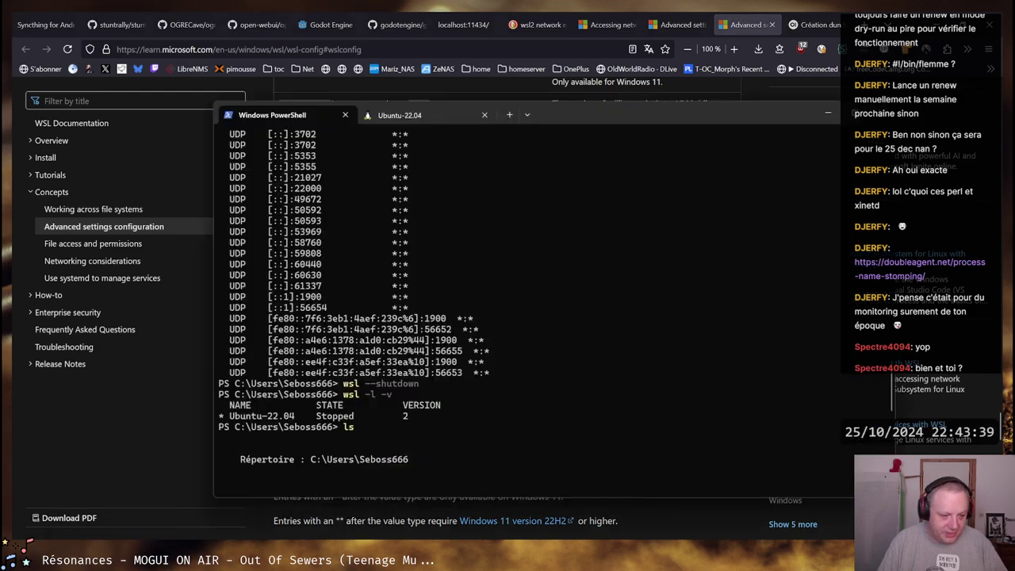
# Run ip a in the Ubuntu-22.04 shell to list network interfaces
pyautogui.hotkey('alt', 'Tab')
pyautogui.click(432, 113)
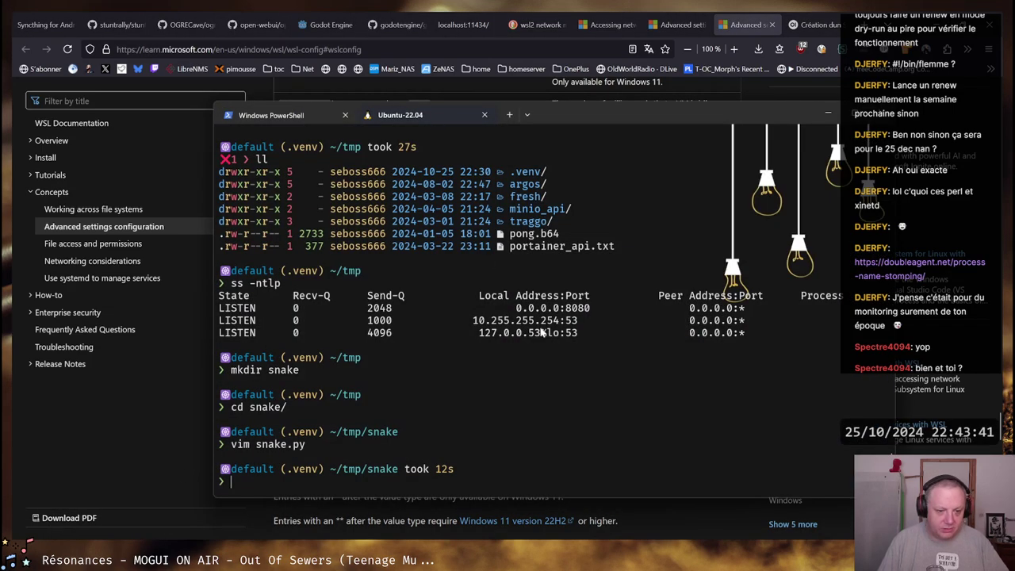
pyautogui.write('ip a')
pyautogui.press('Return')
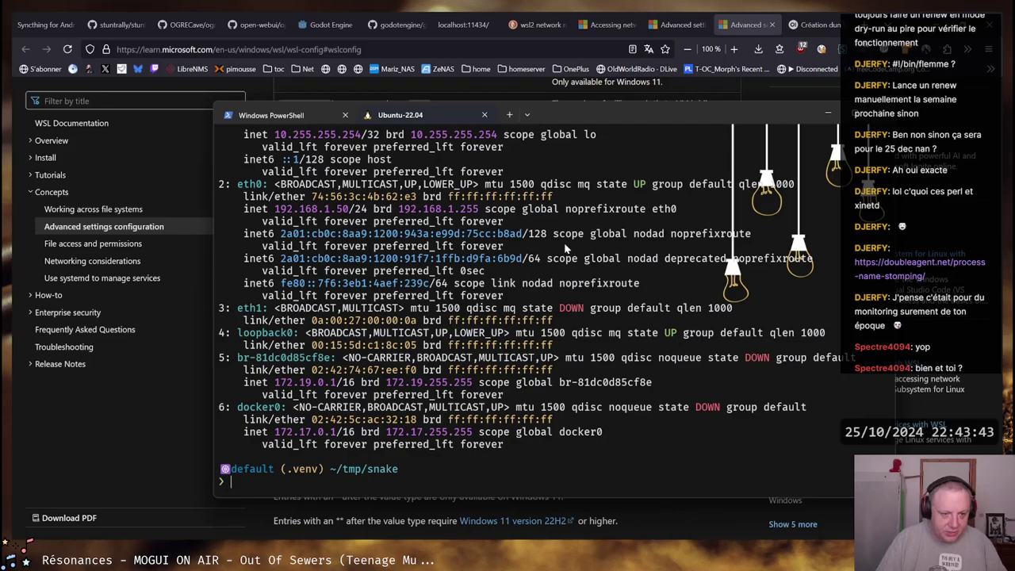
# Select and copy eth0's 192.168.1.50 and IPv6 address lines, then the loopback addresses
pyautogui.scroll(1, 281, 370)
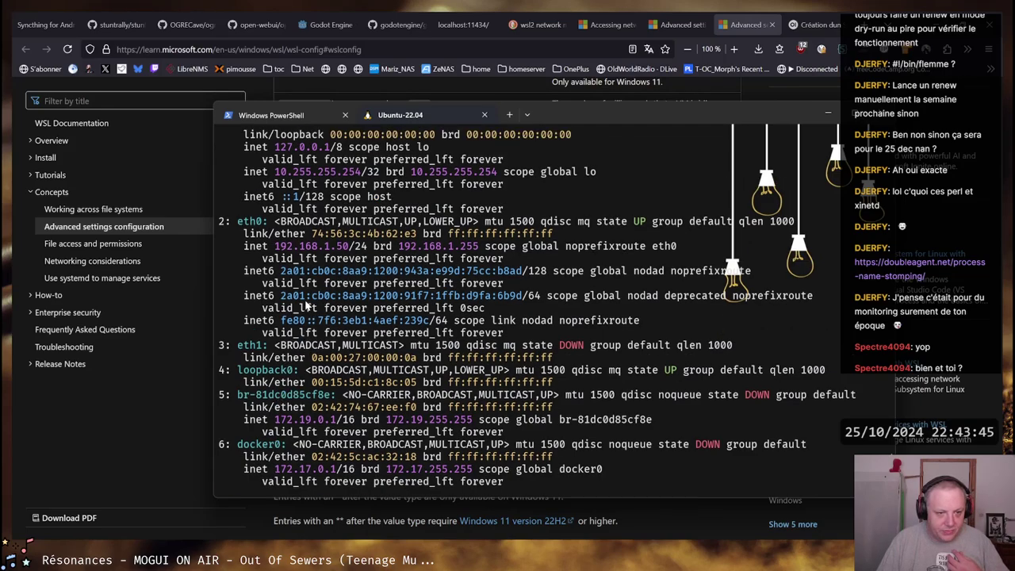
pyautogui.moveTo(276, 248); pyautogui.dragTo(668, 249)
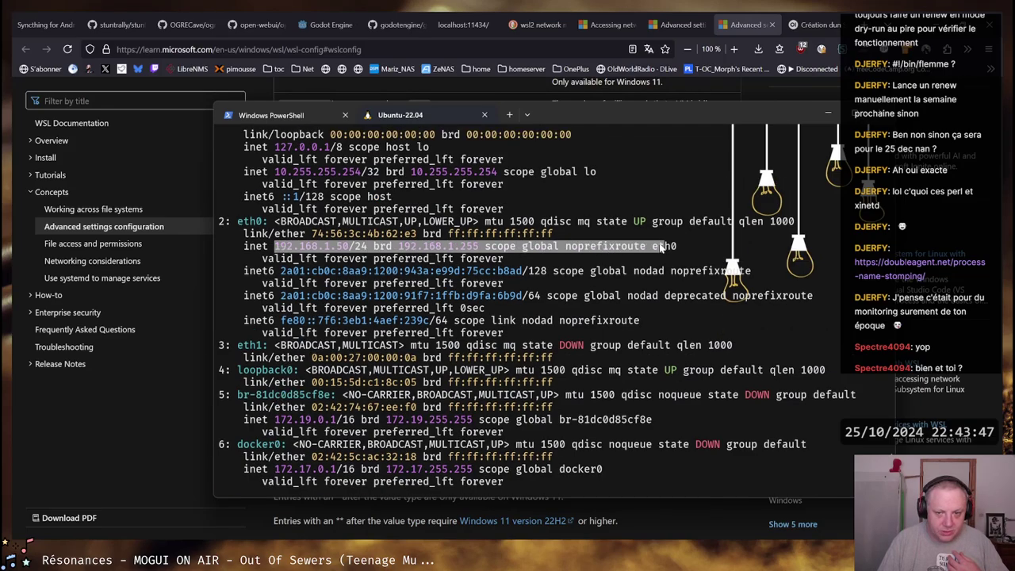
pyautogui.moveTo(271, 272); pyautogui.dragTo(599, 318)
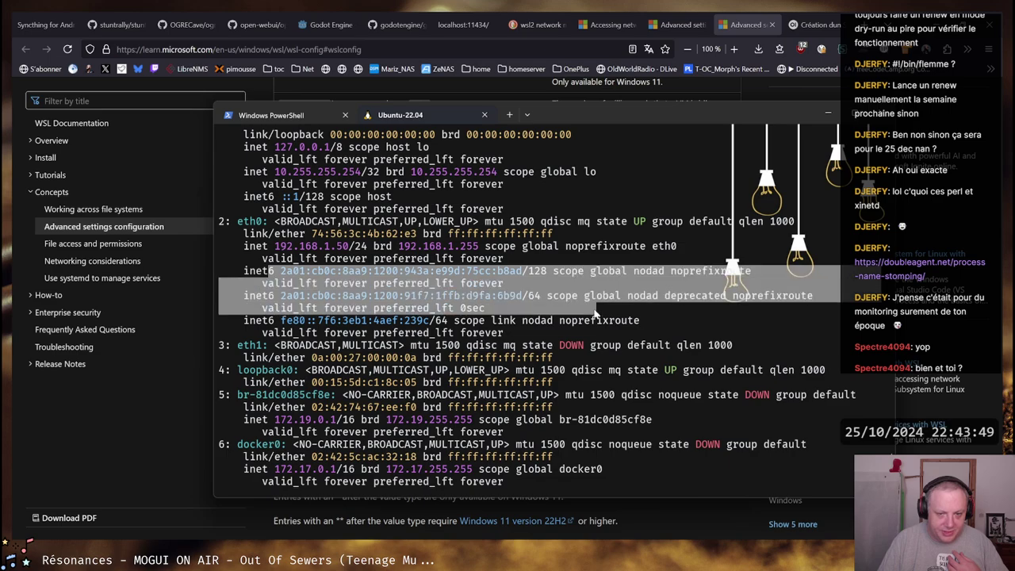
pyautogui.rightClick(599, 318)
pyautogui.moveTo(273, 264); pyautogui.dragTo(464, 305)
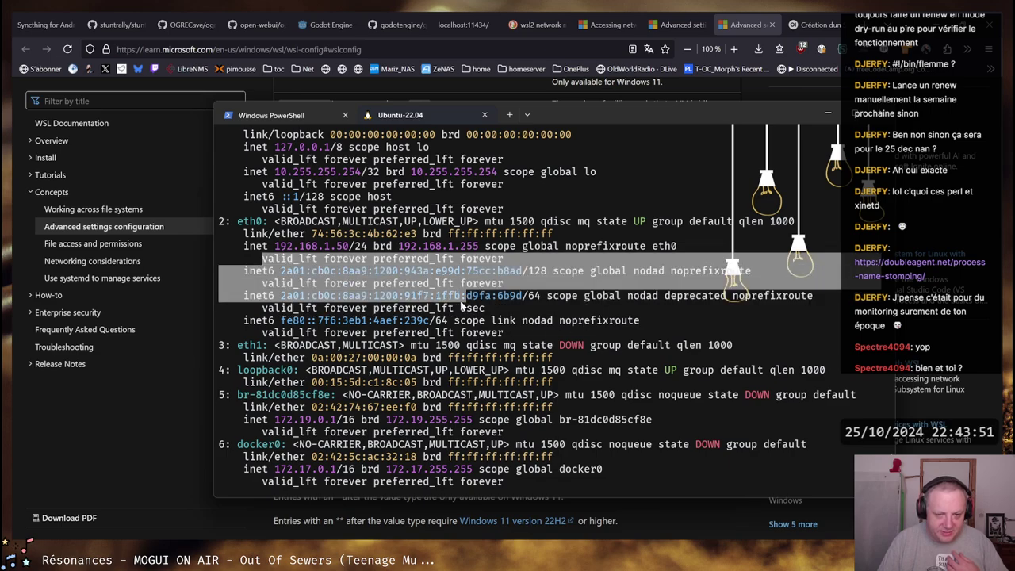
pyautogui.rightClick(464, 305)
pyautogui.moveTo(639, 321); pyautogui.dragTo(223, 229)
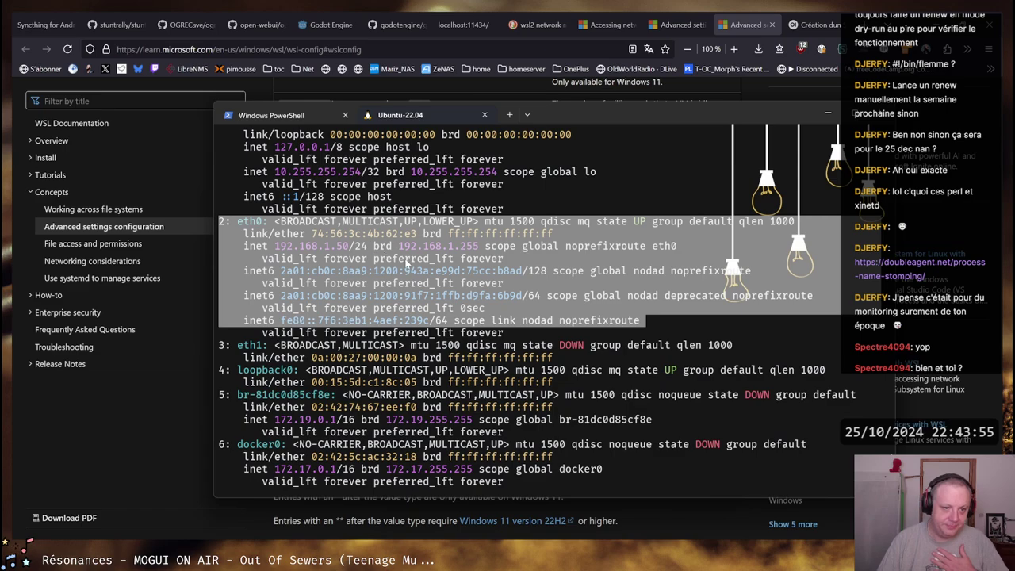
pyautogui.scroll(1, 407, 264)
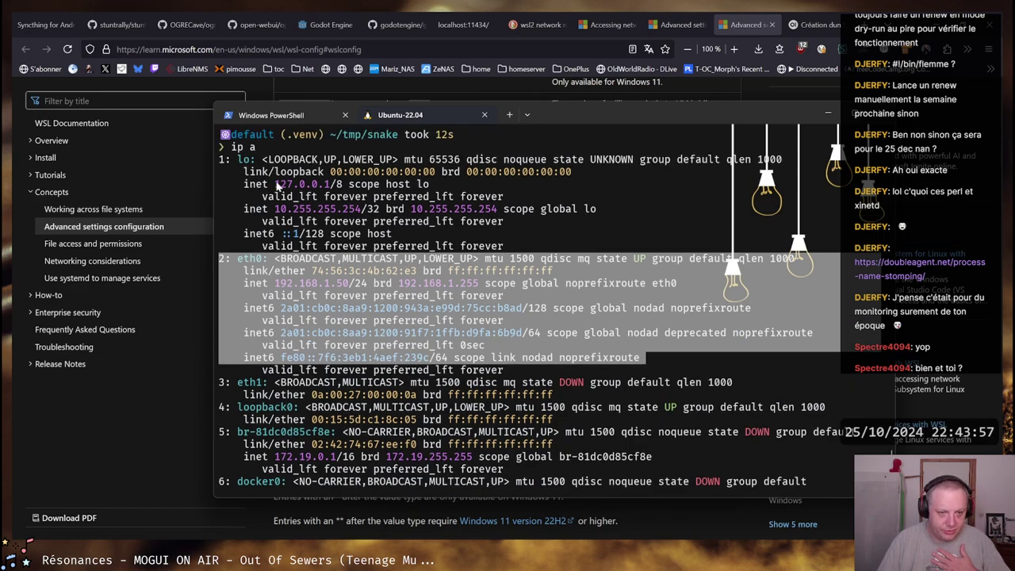
pyautogui.moveTo(274, 184); pyautogui.dragTo(411, 238)
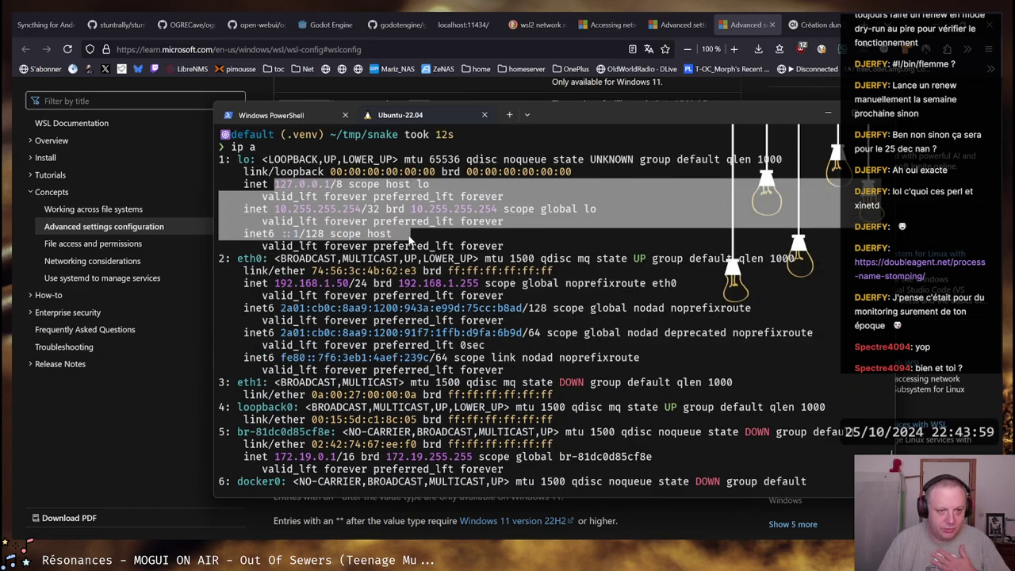
pyautogui.click(411, 238)
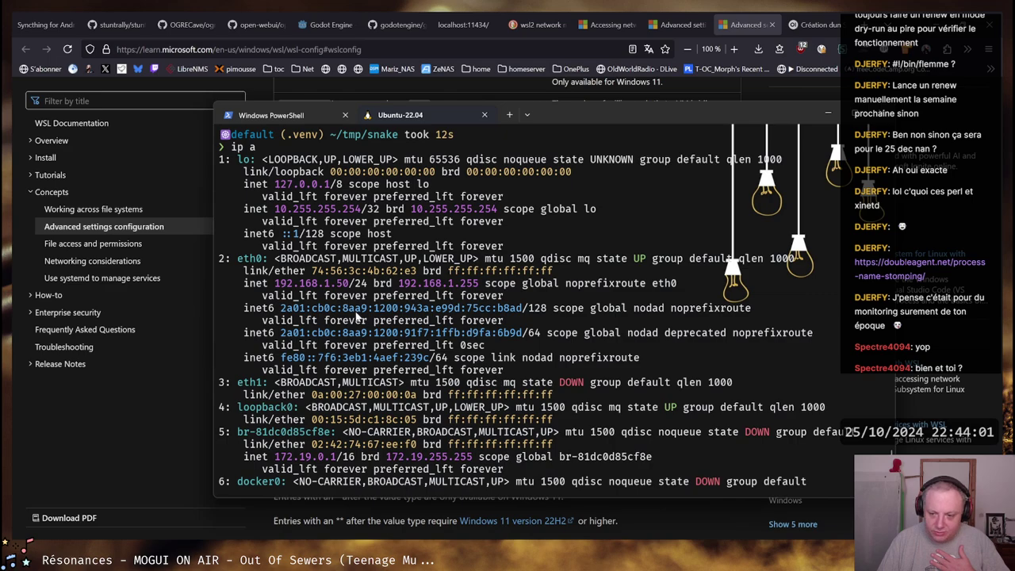
# Find the open-webui docker run command and highlight its --network=host option and discarded-ports warning
pyautogui.scroll(-2, 358, 316)
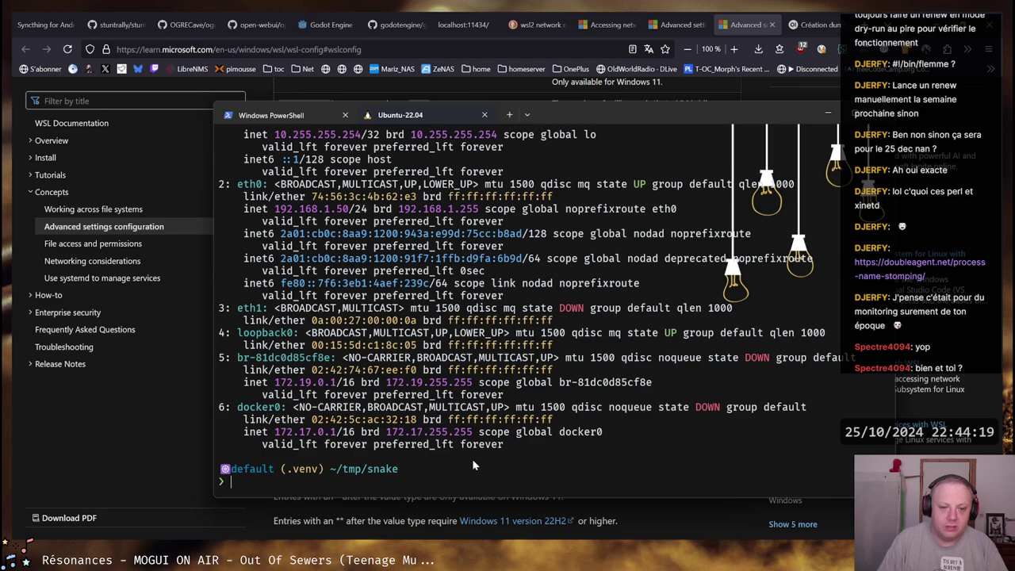
pyautogui.scroll(15, 477, 357)
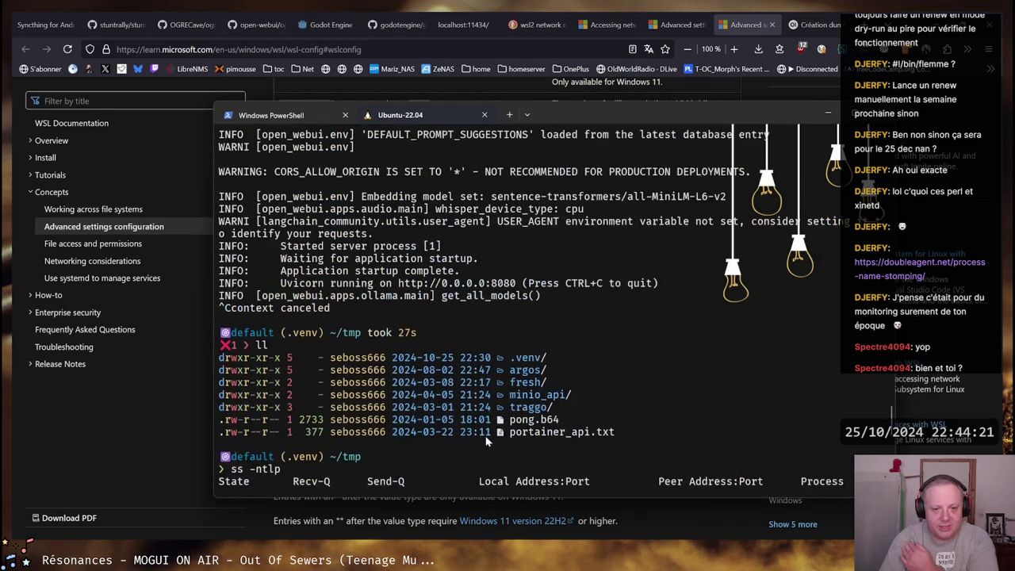
pyautogui.scroll(4, 488, 442)
pyautogui.scroll(7, 487, 440)
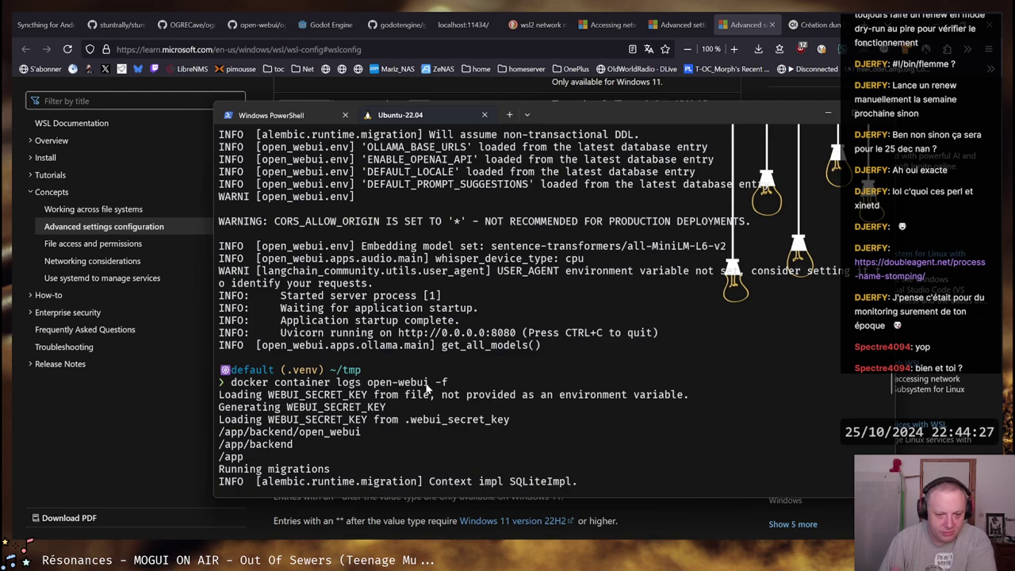
pyautogui.scroll(10, 426, 387)
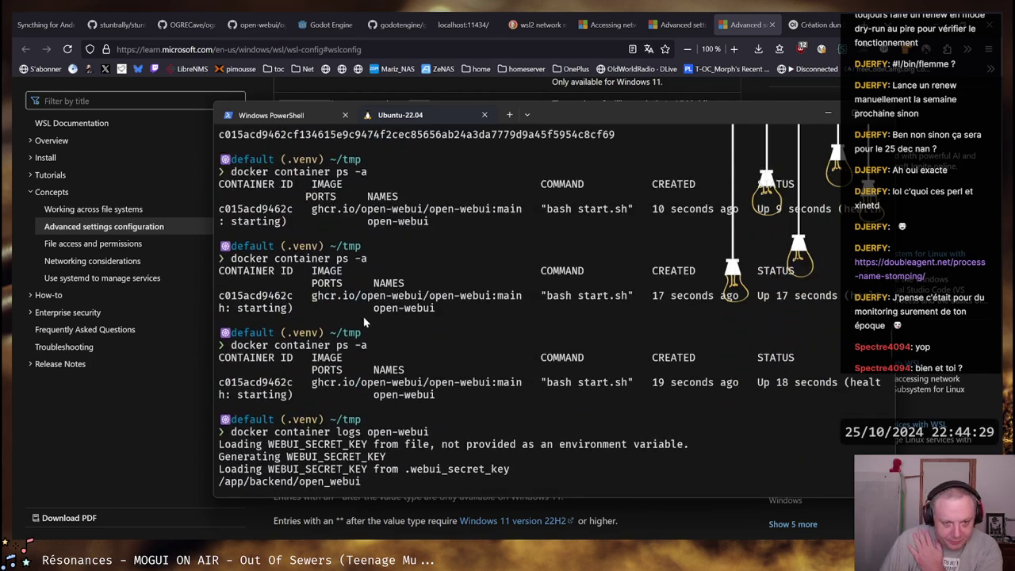
pyautogui.scroll(6, 492, 416)
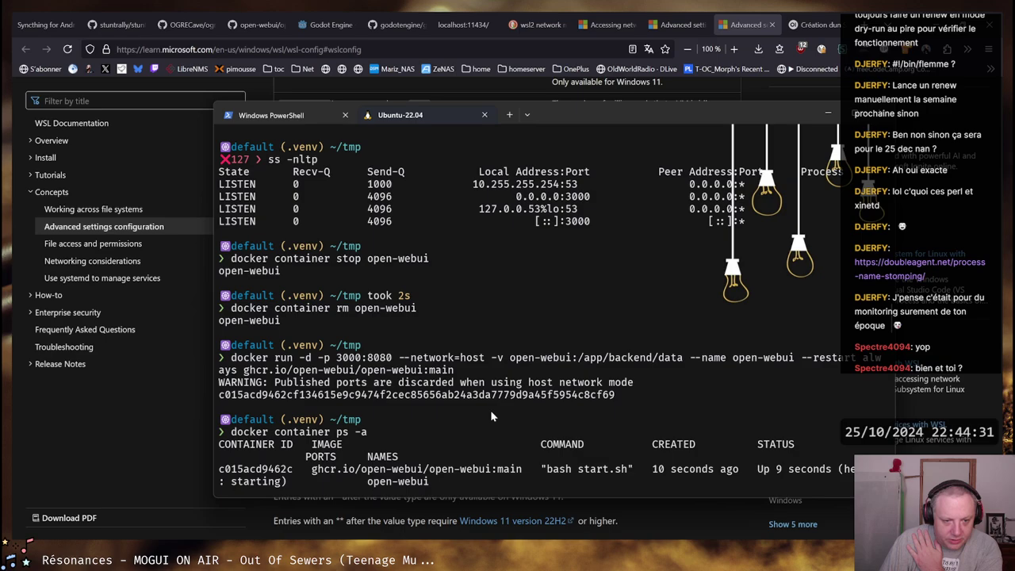
pyautogui.scroll(1, 478, 314)
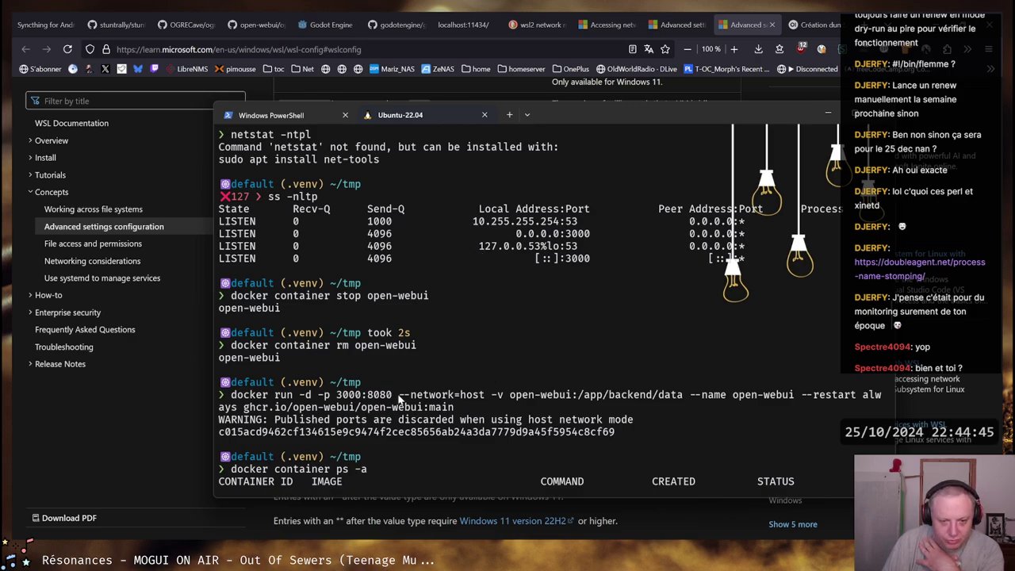
pyautogui.moveTo(401, 399); pyautogui.dragTo(485, 397)
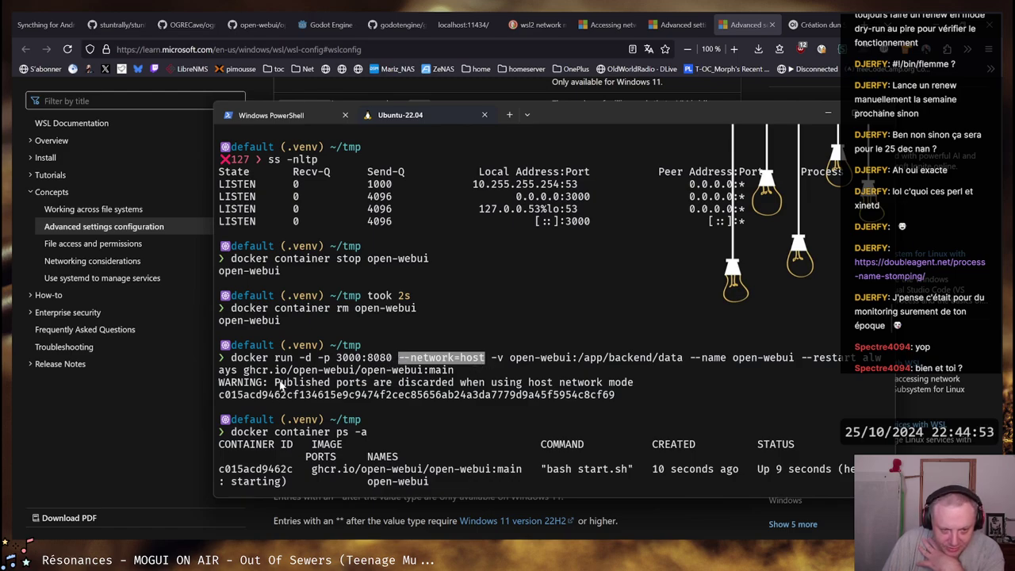
pyautogui.moveTo(275, 383); pyautogui.dragTo(579, 383)
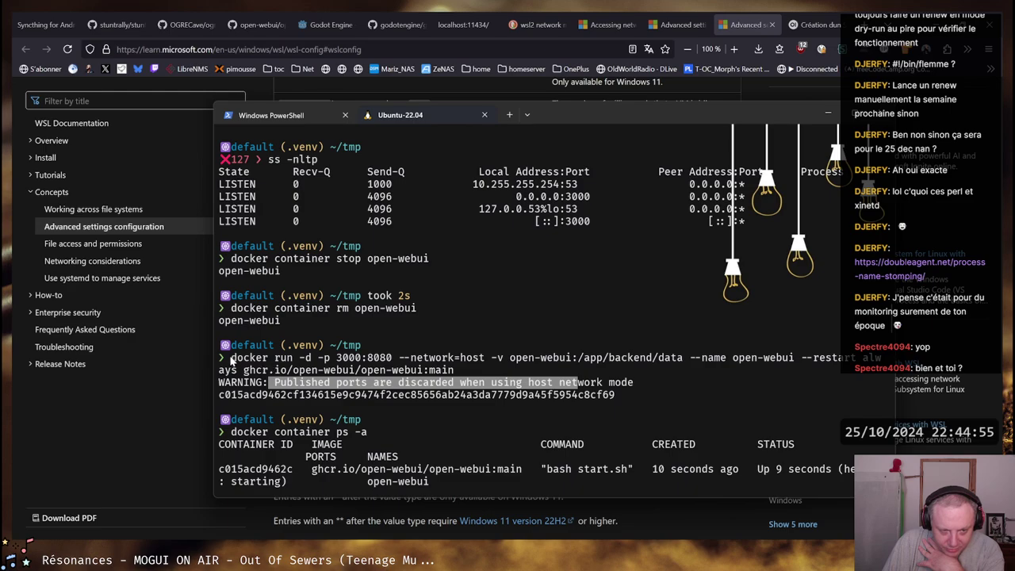
pyautogui.moveTo(231, 359); pyautogui.dragTo(879, 359)
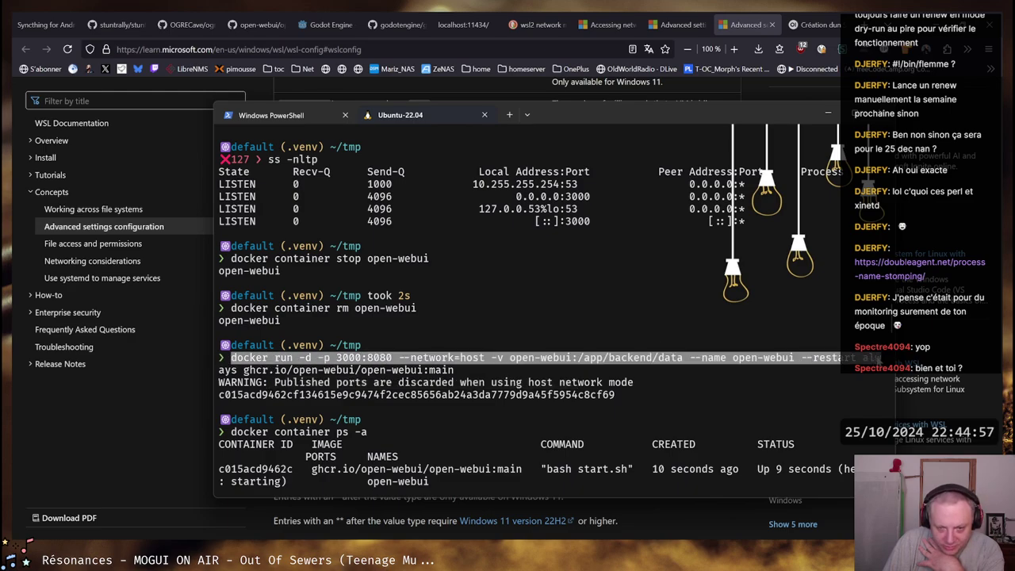
pyautogui.click(495, 371)
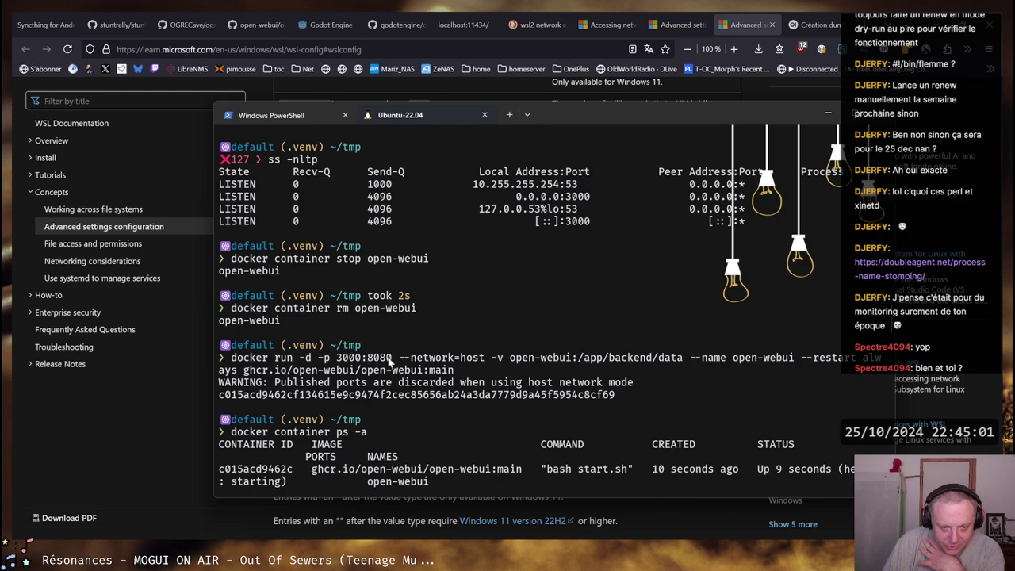
# Highlight the 8080 port in the run command, then show the 'Création dun Snake en Python' chat
pyautogui.doubleClick(373, 361)
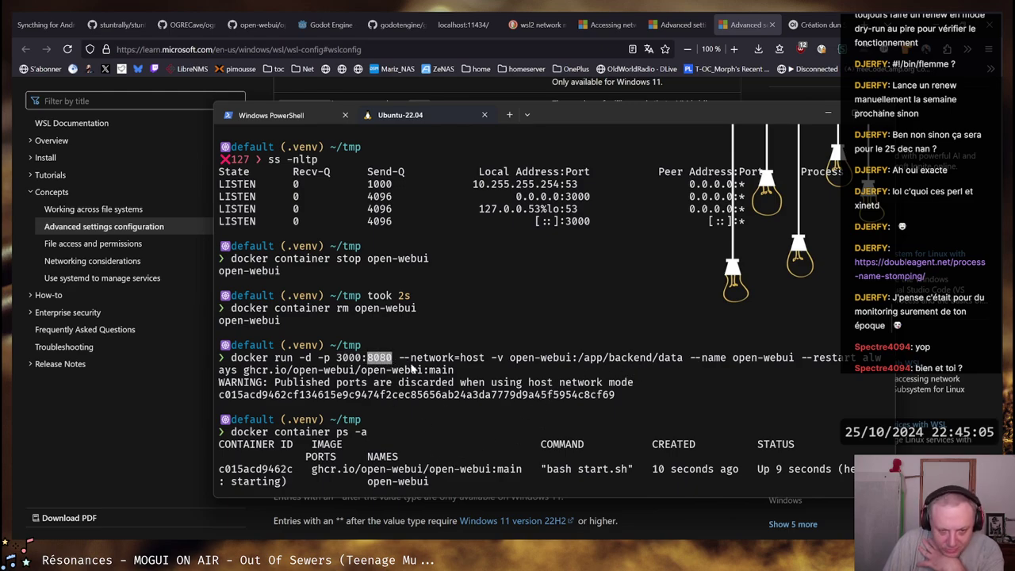
pyautogui.scroll(-20, 412, 368)
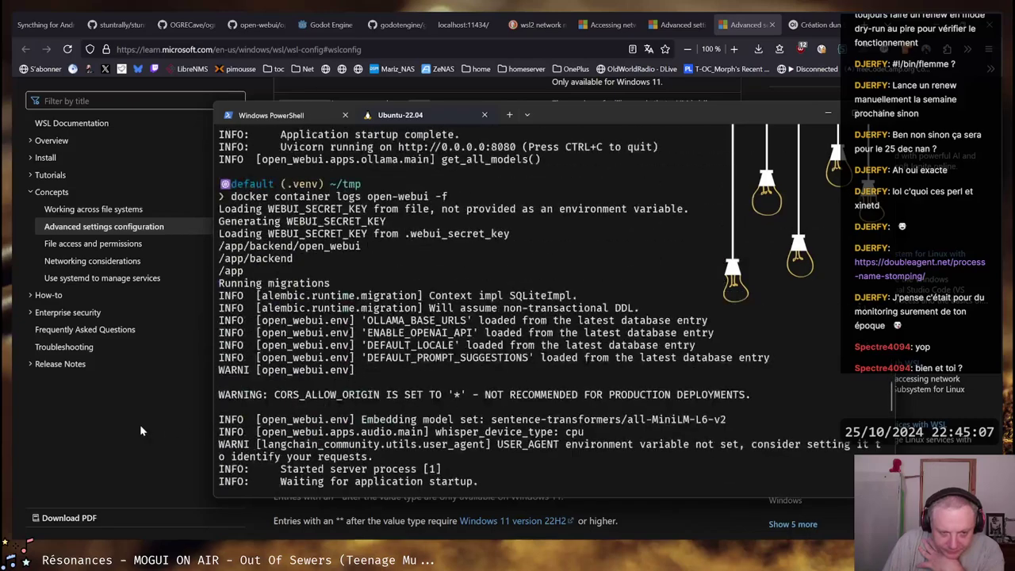
pyautogui.click(140, 424)
pyautogui.click(816, 25)
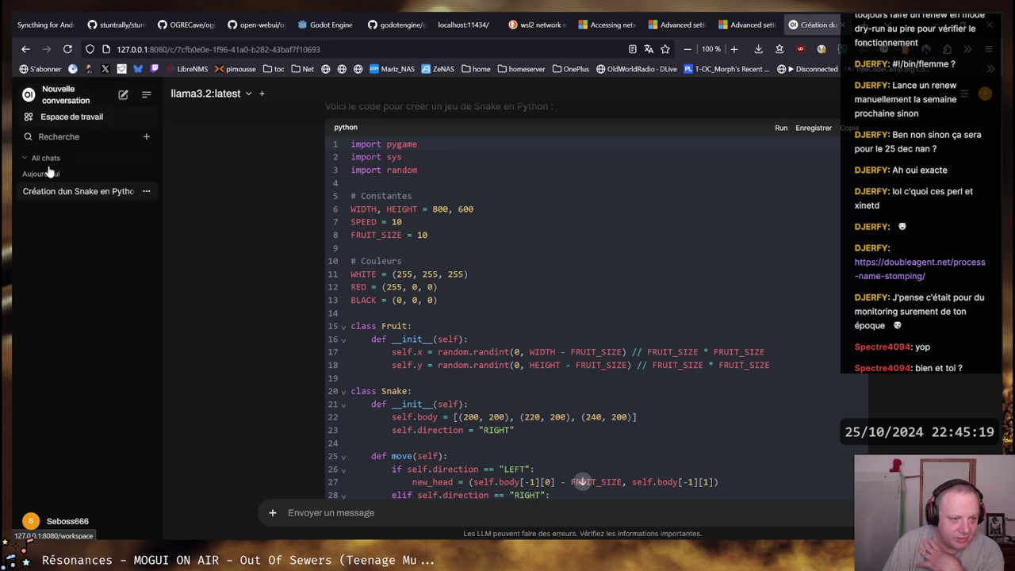
# Scroll up and down through llama3.2's Snake game code, then switch back to the Ubuntu terminal
pyautogui.scroll(-2, 680, 233)
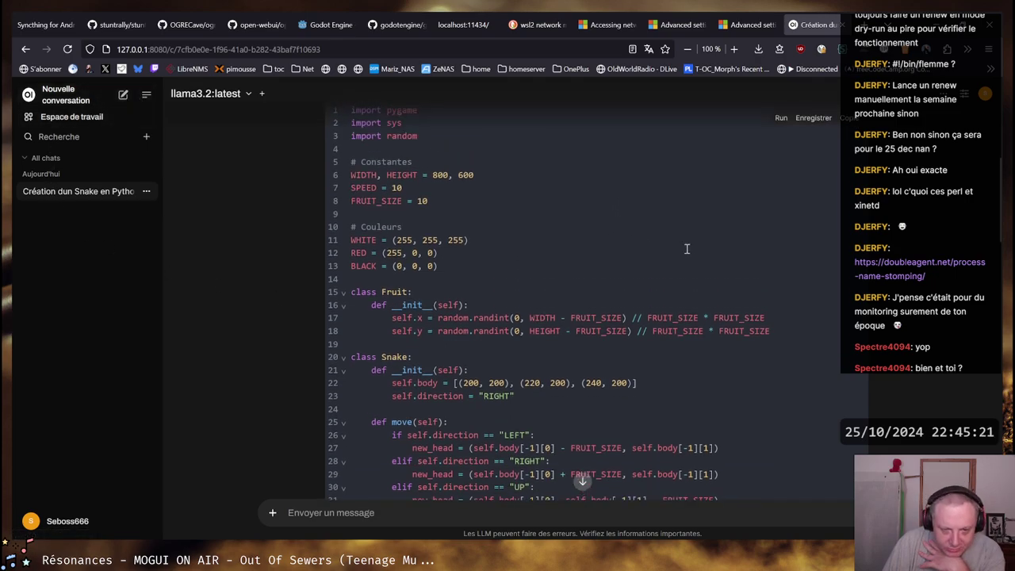
pyautogui.scroll(4, 687, 249)
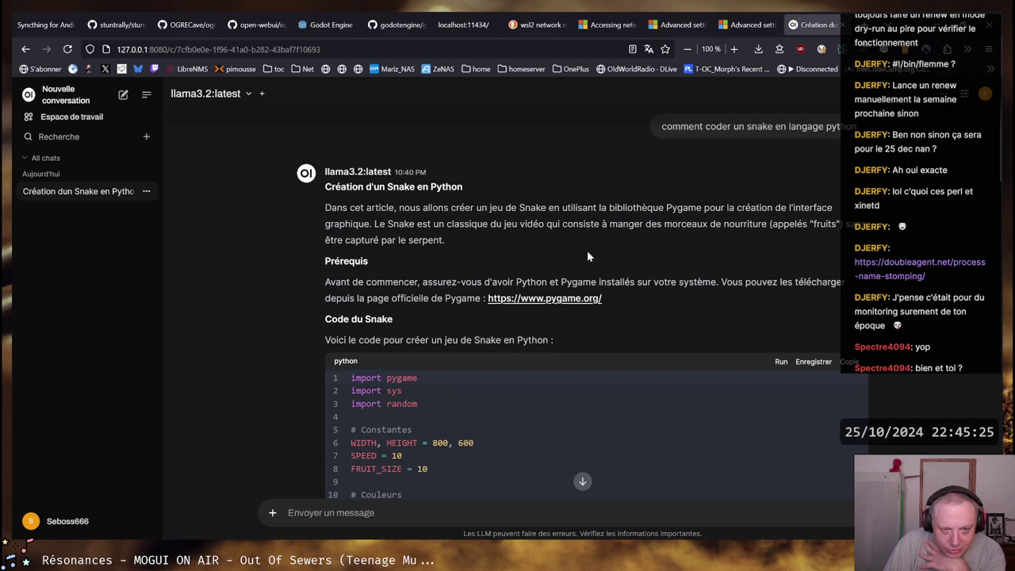
pyautogui.scroll(-15, 591, 250)
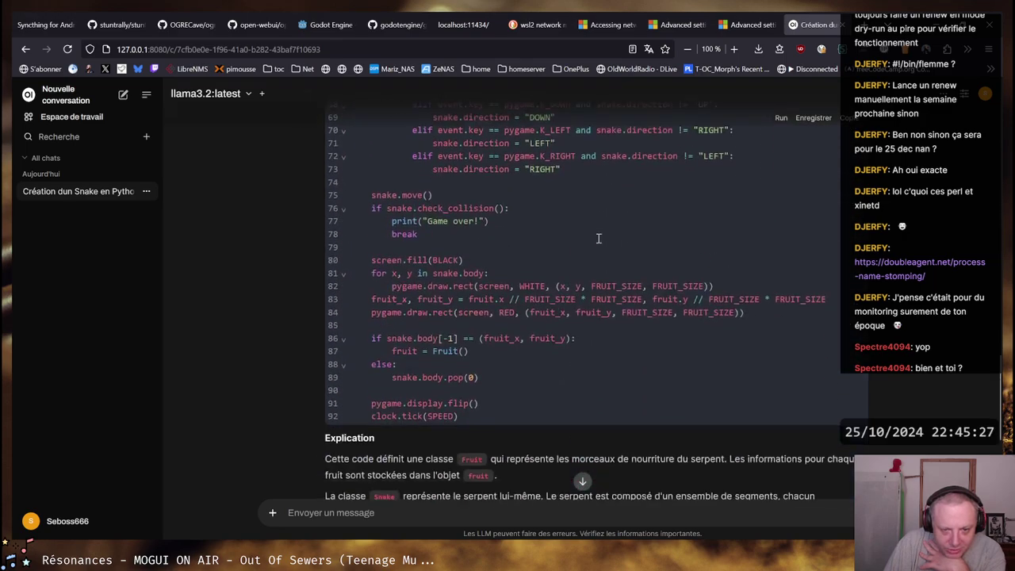
pyautogui.scroll(10, 410, 395)
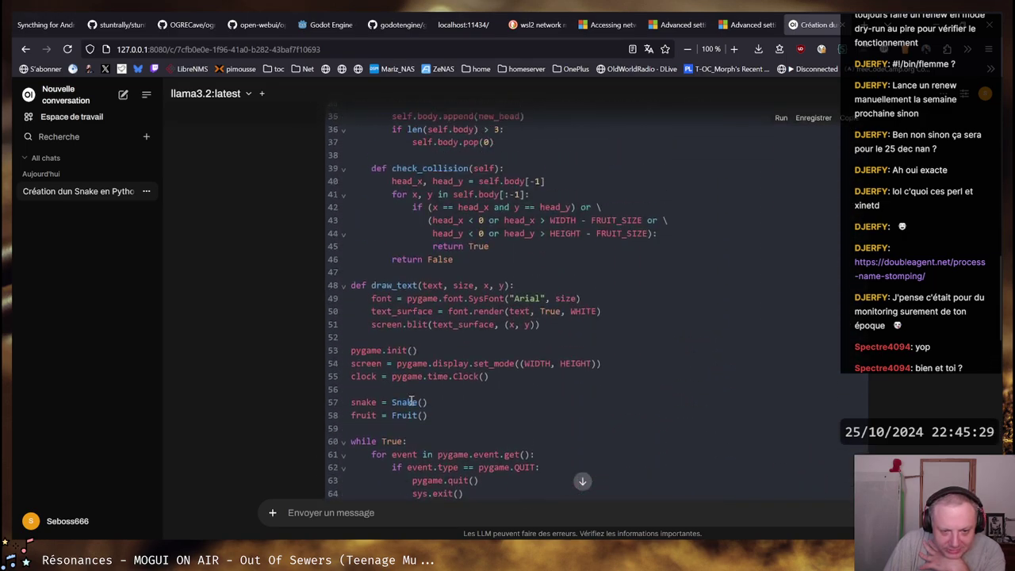
pyautogui.scroll(5, 460, 363)
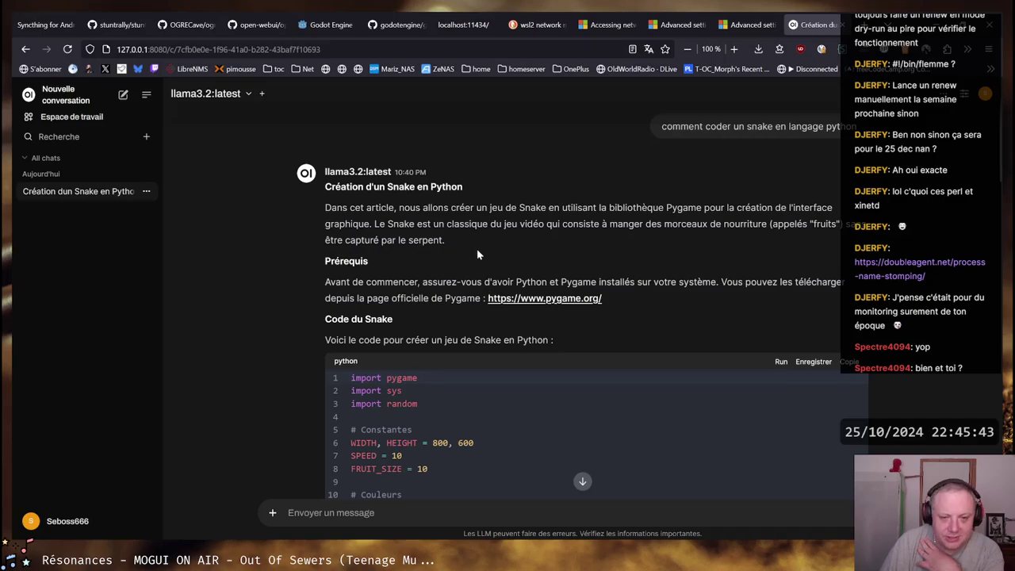
pyautogui.scroll(-8, 690, 246)
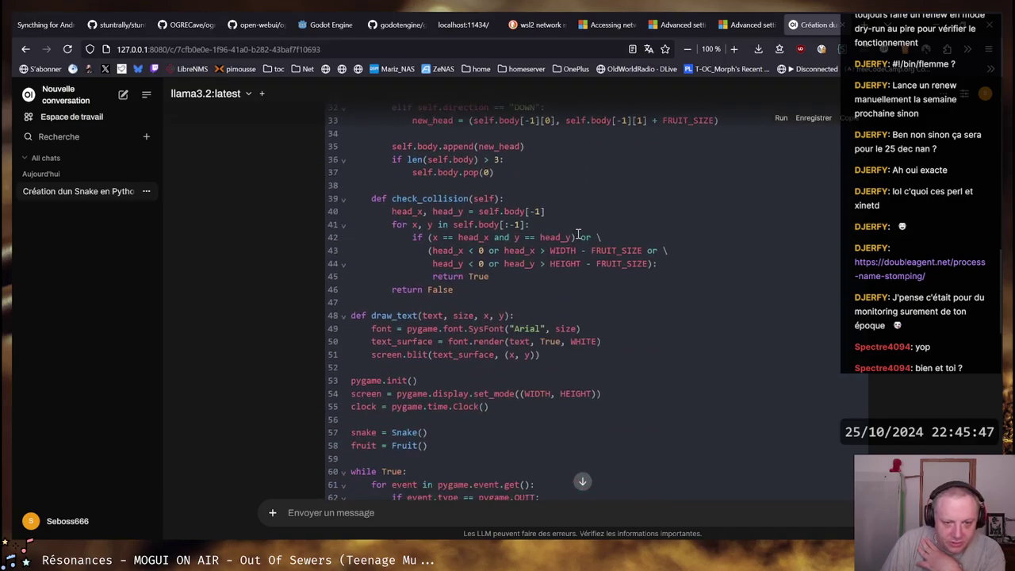
pyautogui.scroll(-4, 579, 236)
pyautogui.scroll(-4, 579, 234)
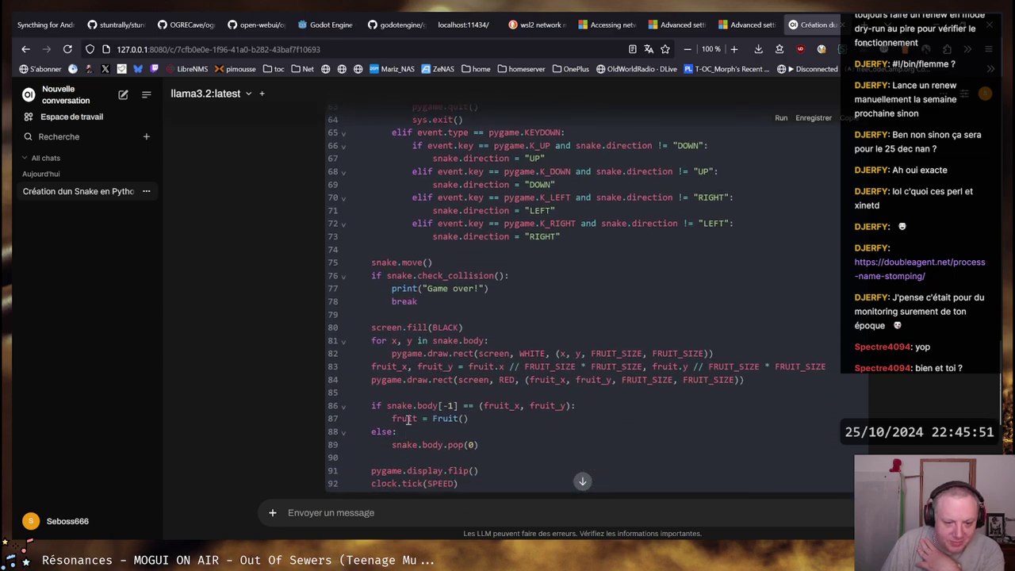
pyautogui.scroll(2, 434, 297)
pyautogui.scroll(-5, 434, 297)
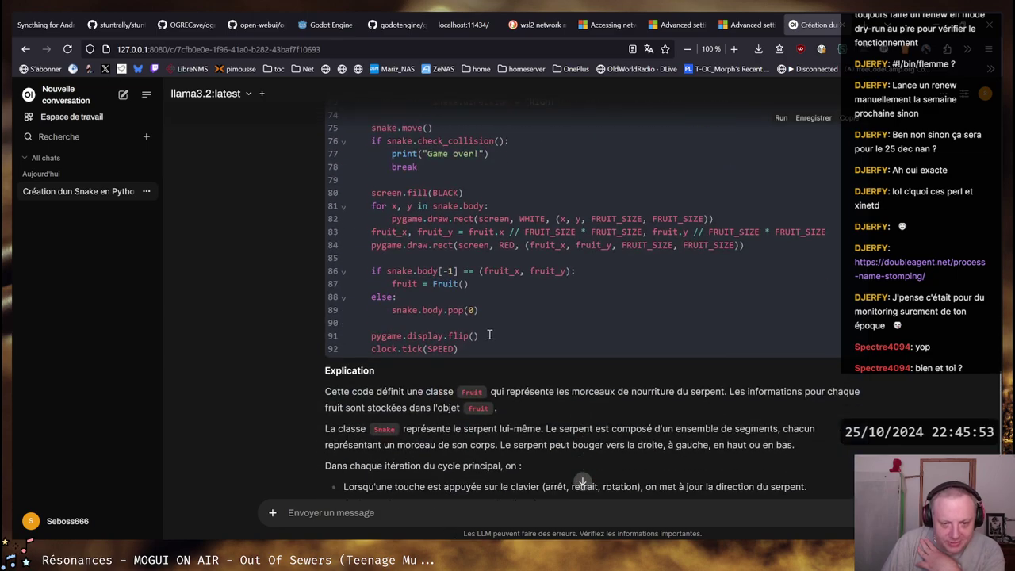
pyautogui.scroll(15, 489, 335)
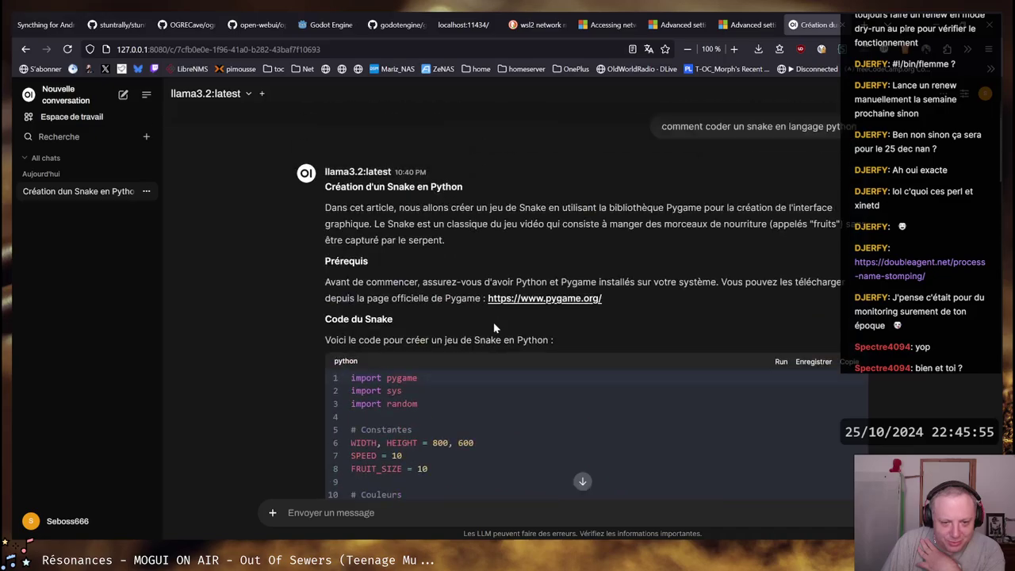
pyautogui.scroll(-5, 494, 328)
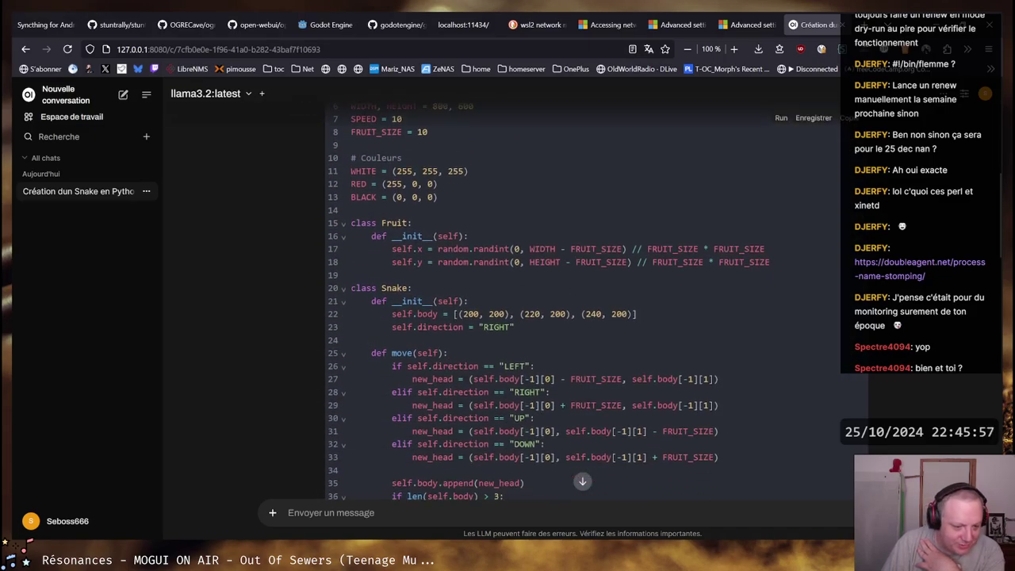
pyautogui.hotkey('alt', 'Tab')
pyautogui.scroll(-10, 546, 382)
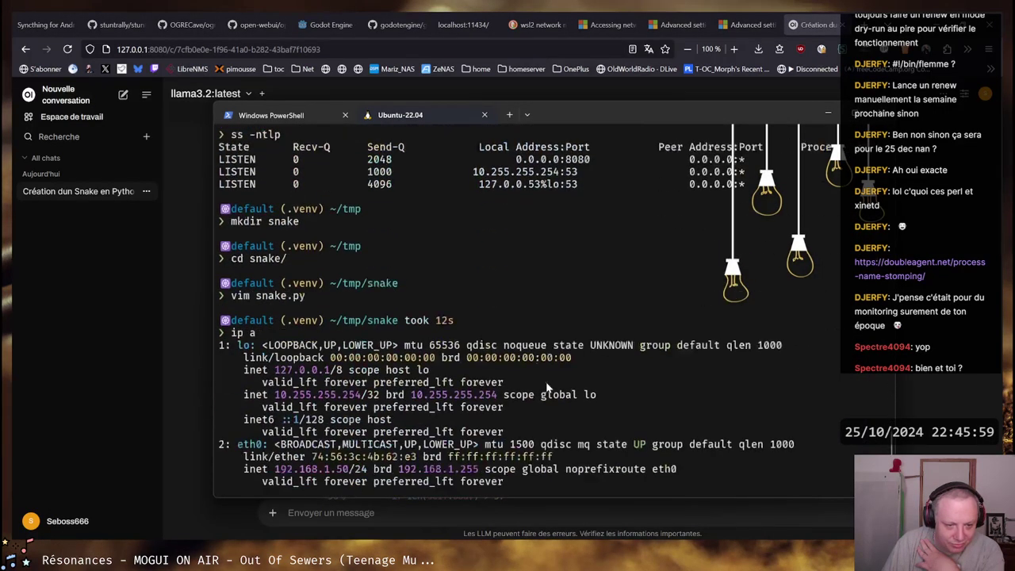
# In the Ubuntu-22.04 tab, create requirements.txt in vim with paste mode and insert 'pygame'
pyautogui.scroll(-7, 546, 387)
pyautogui.click(294, 115)
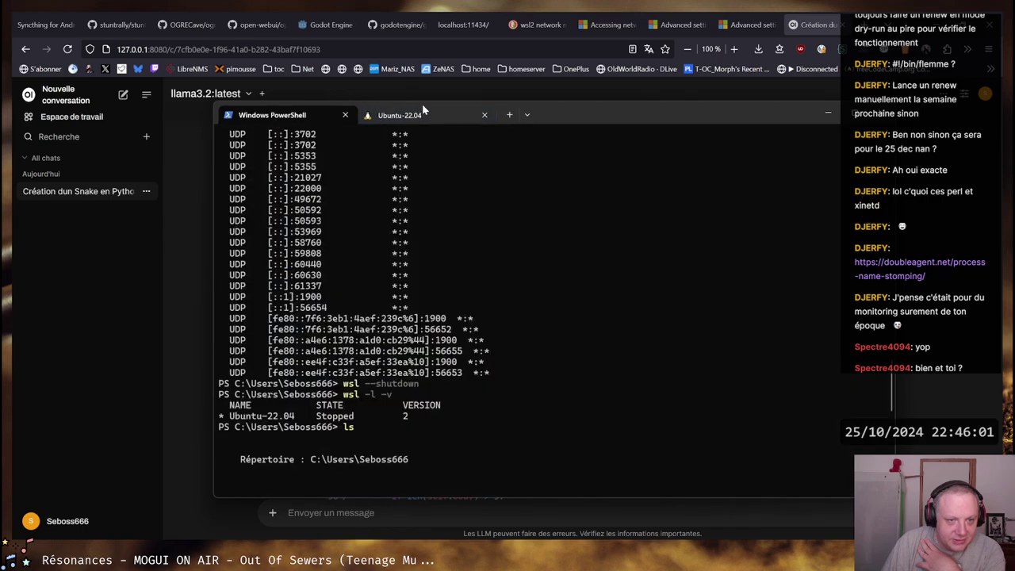
pyautogui.click(413, 115)
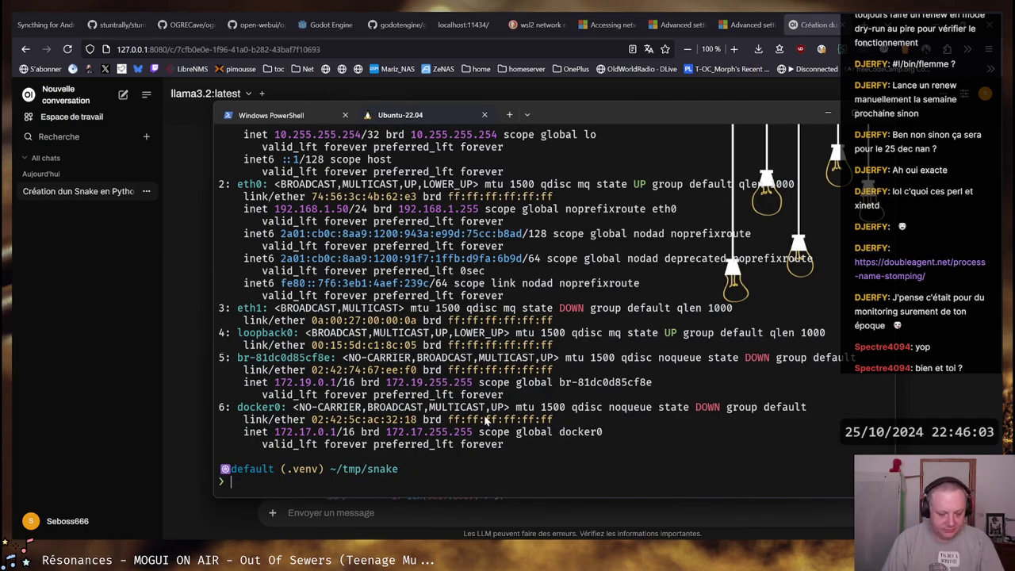
pyautogui.write('vim require')
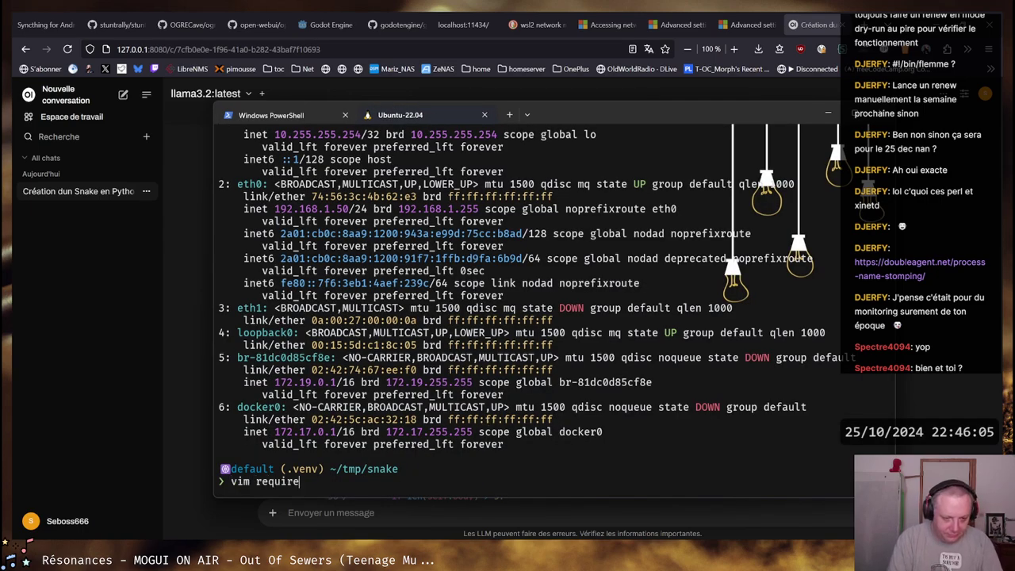
pyautogui.write('ments.txt')
pyautogui.press('Return')
pyautogui.write(':set paste')
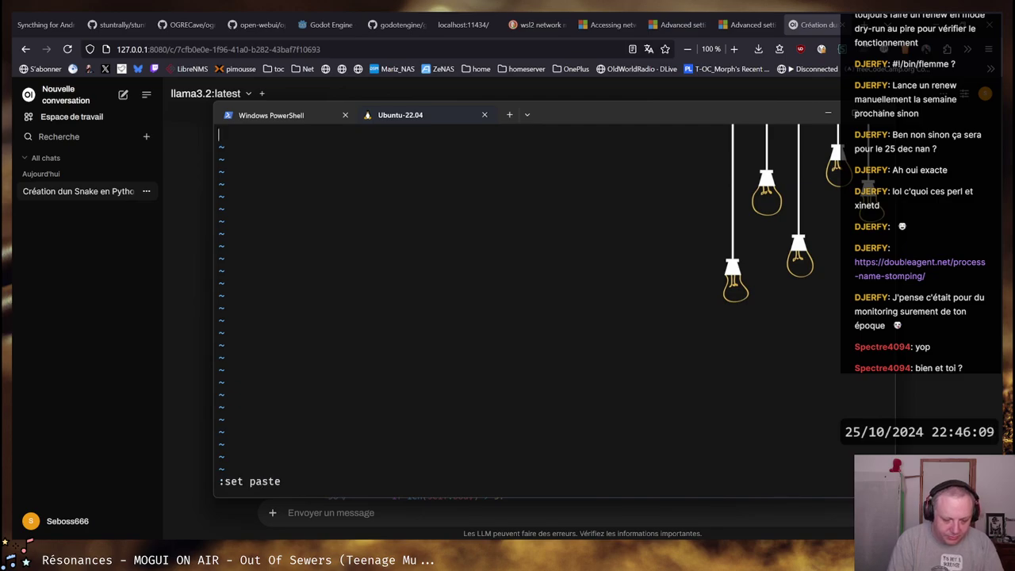
pyautogui.press('Return')
pyautogui.write('i')
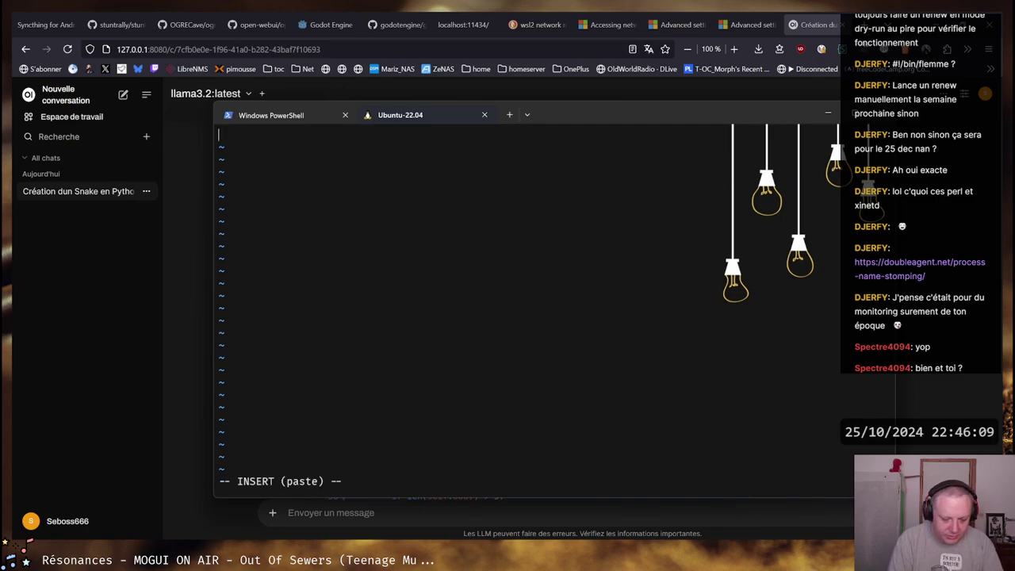
pyautogui.write('pygame')
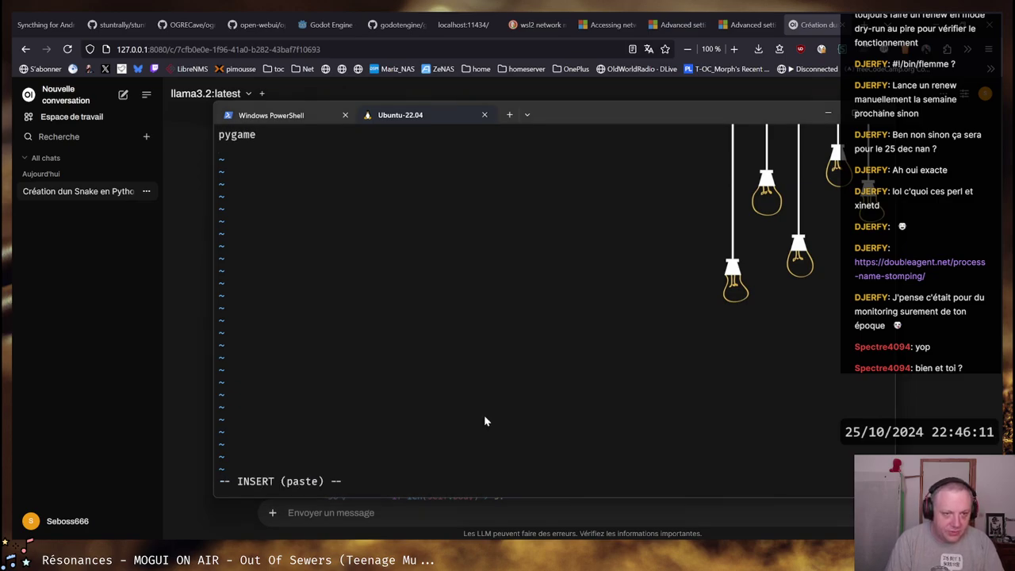
# Glance at the Snake code in the chat, then save requirements.txt and quit vim
pyautogui.hotkey('alt', 'Tab')
pyautogui.scroll(5, 485, 413)
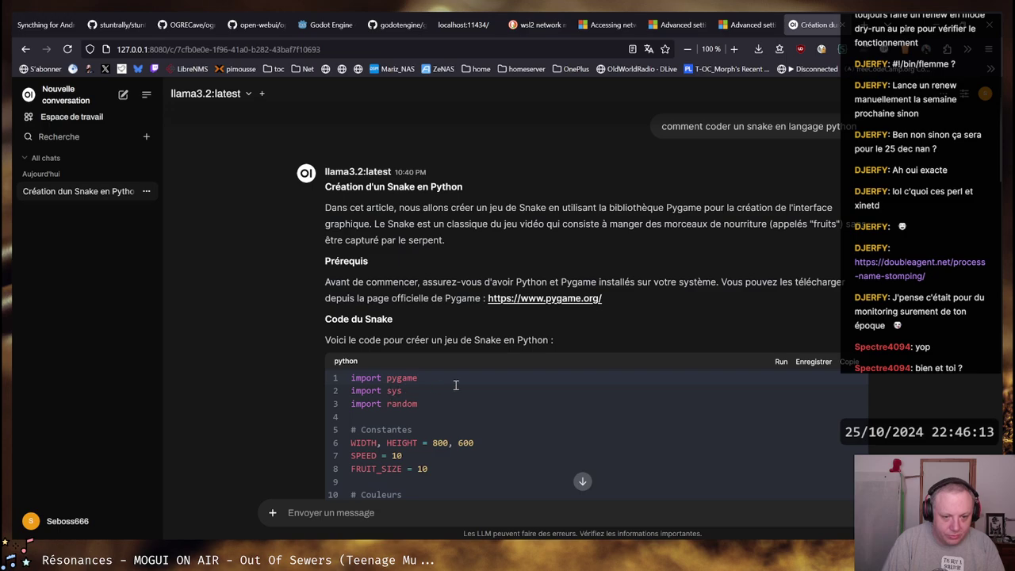
pyautogui.hotkey('alt', 'Tab')
pyautogui.press('Escape')
pyautogui.write(':wq')
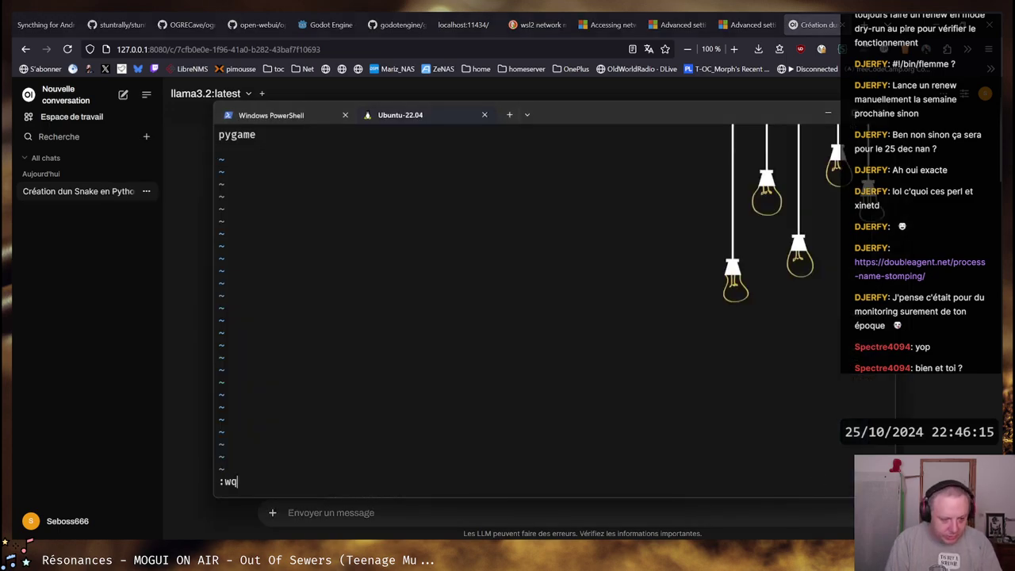
pyautogui.press('Return')
# Install the requirements with pip, adding pygame 2.6.1, and type the snake.py run command
pyautogui.write('pip i')
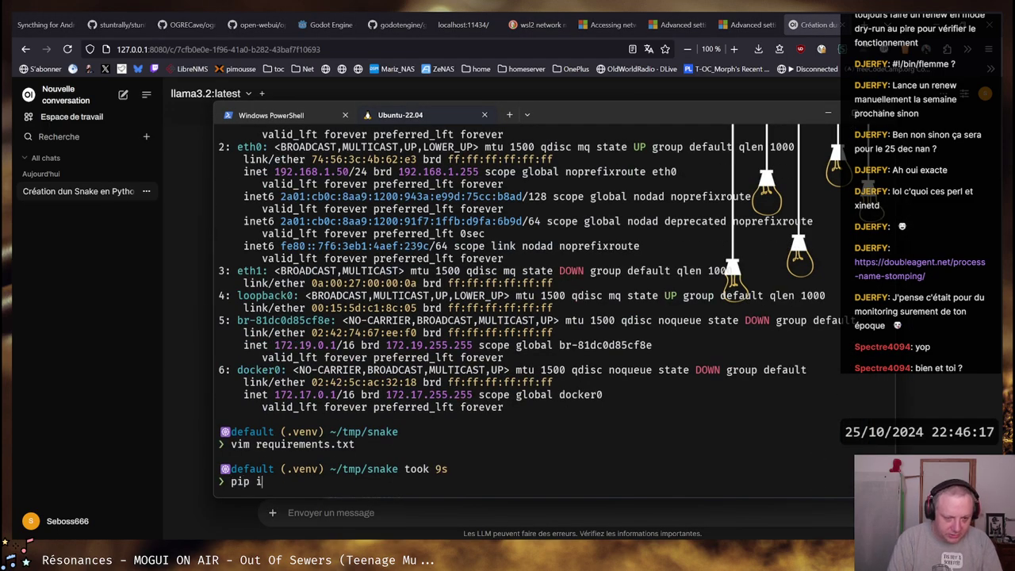
pyautogui.write('nstall -r requirements.txt')
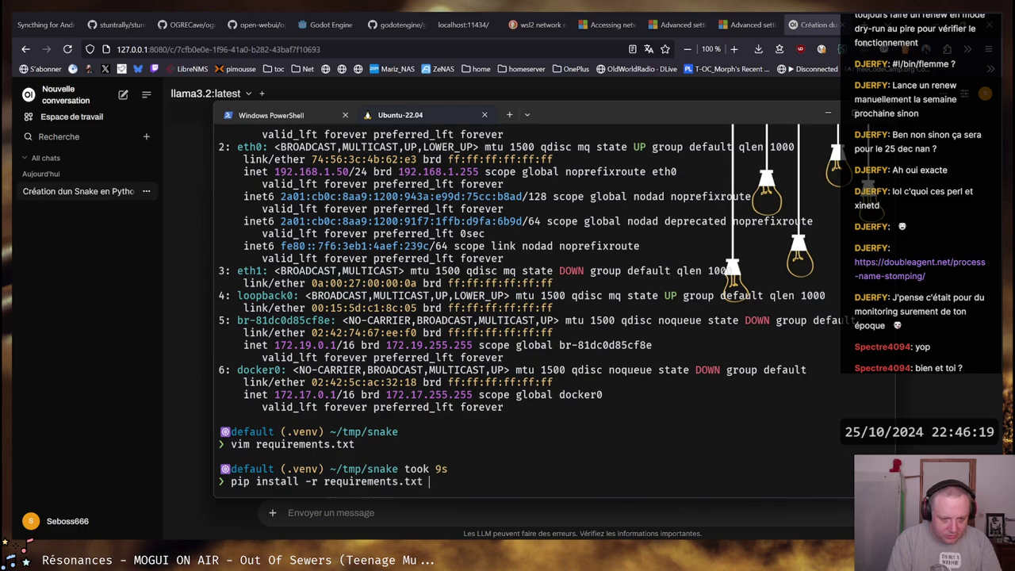
pyautogui.press('Return')
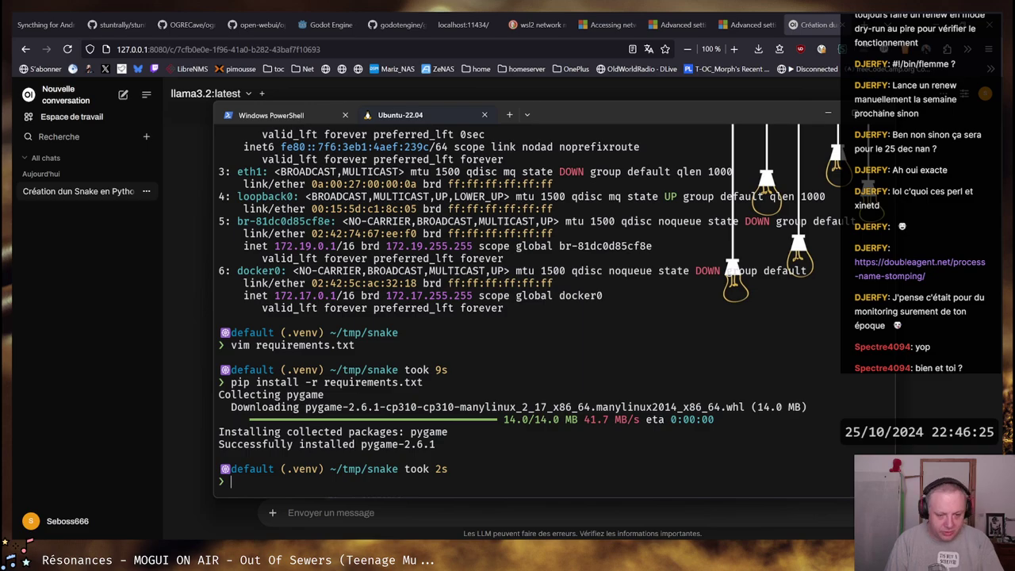
pyautogui.write('python -')
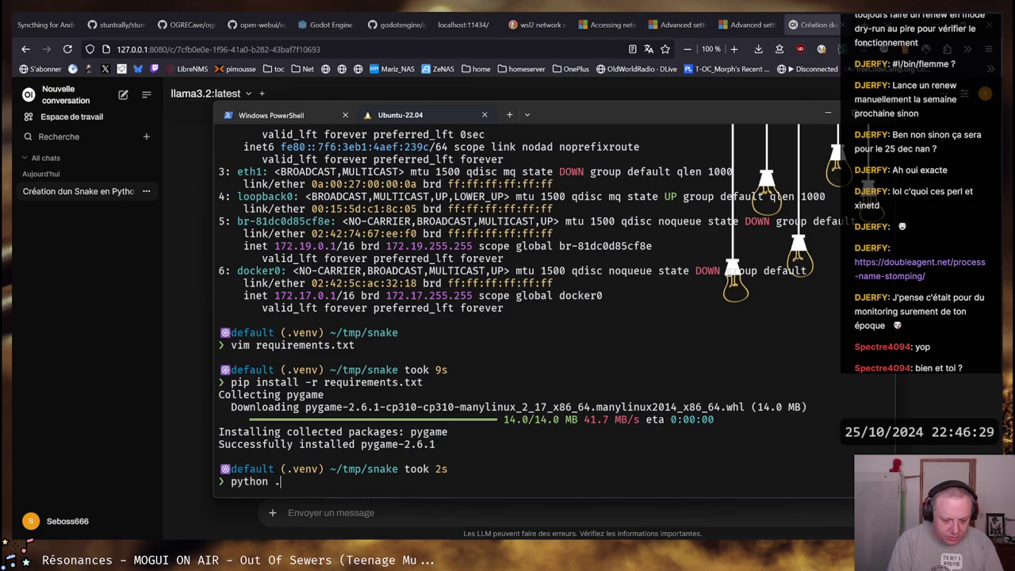
pyautogui.write('/snake.py')
# Launch snake.py and steer the snake up and left to eat the first food
pyautogui.press('Return')
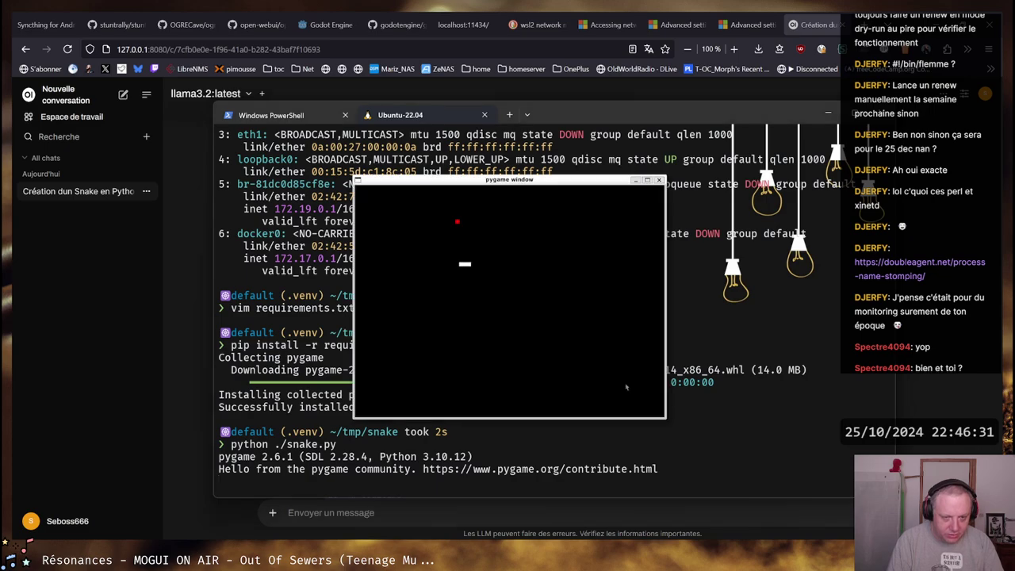
pyautogui.press('Up')
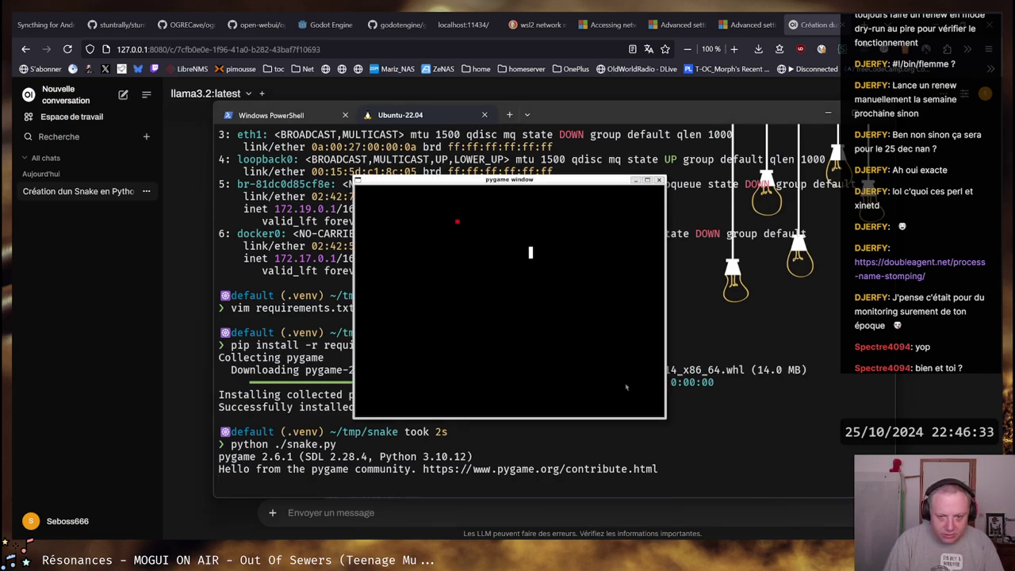
pyautogui.press('Left')
pyautogui.press('Up')
pyautogui.press('Left')
pyautogui.press('Up')
pyautogui.press('Left')
pyautogui.press('Down')
pyautogui.press('Left')
pyautogui.press('Up')
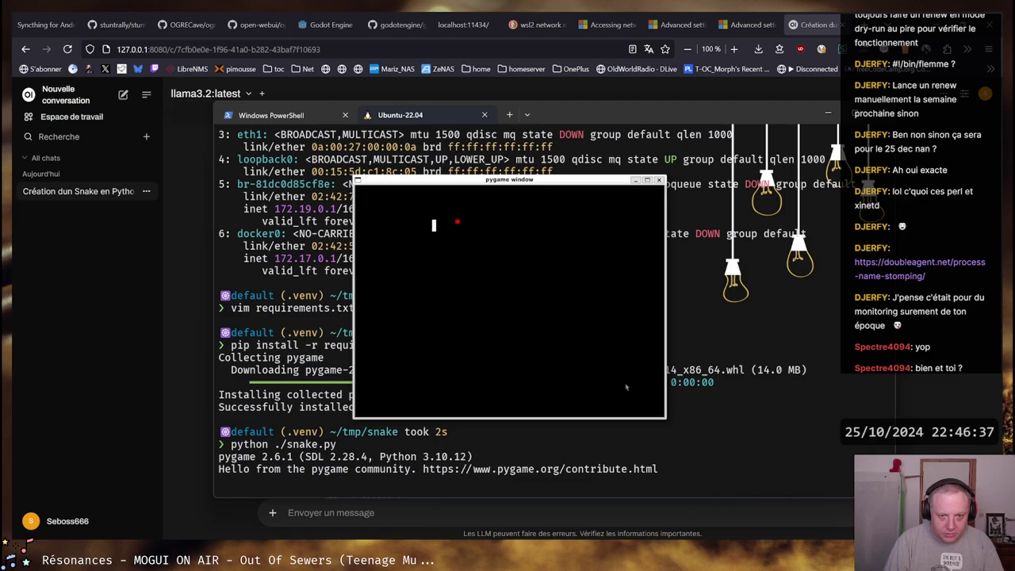
pyautogui.press('Right')
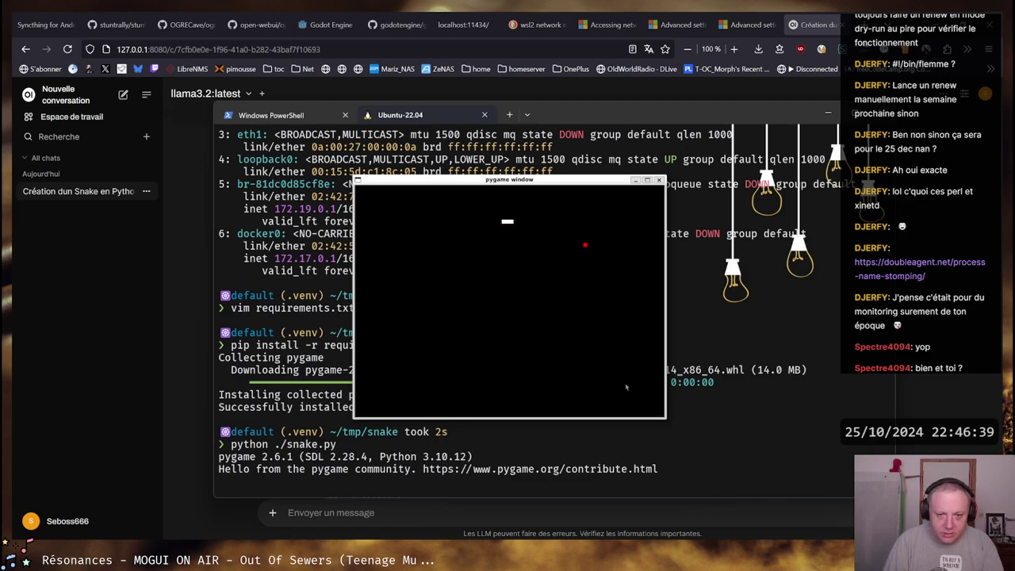
# Keep steering the snake with the arrow keys to eat the next pieces of red food
pyautogui.press('Down')
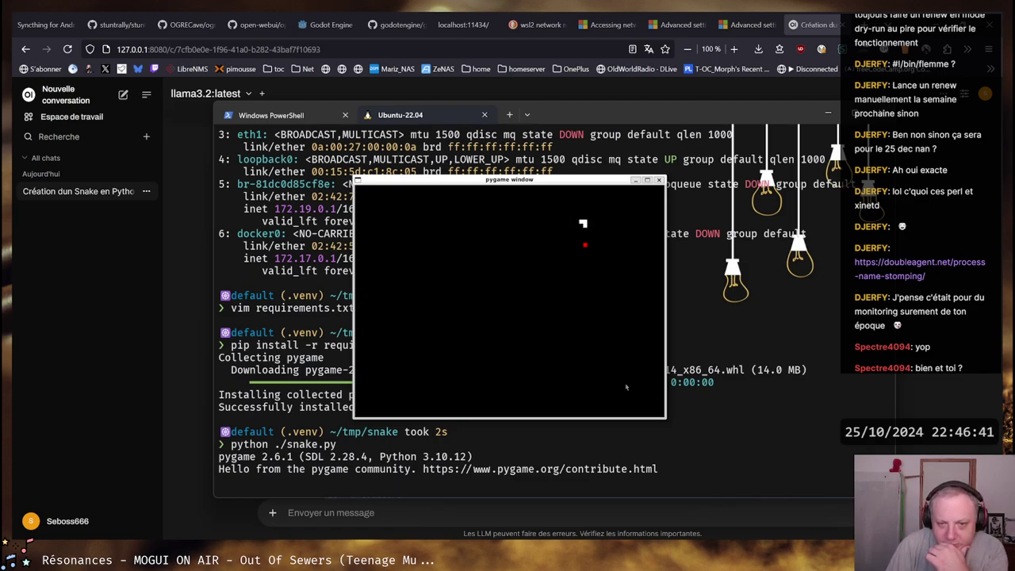
pyautogui.press('Left')
pyautogui.press('Up')
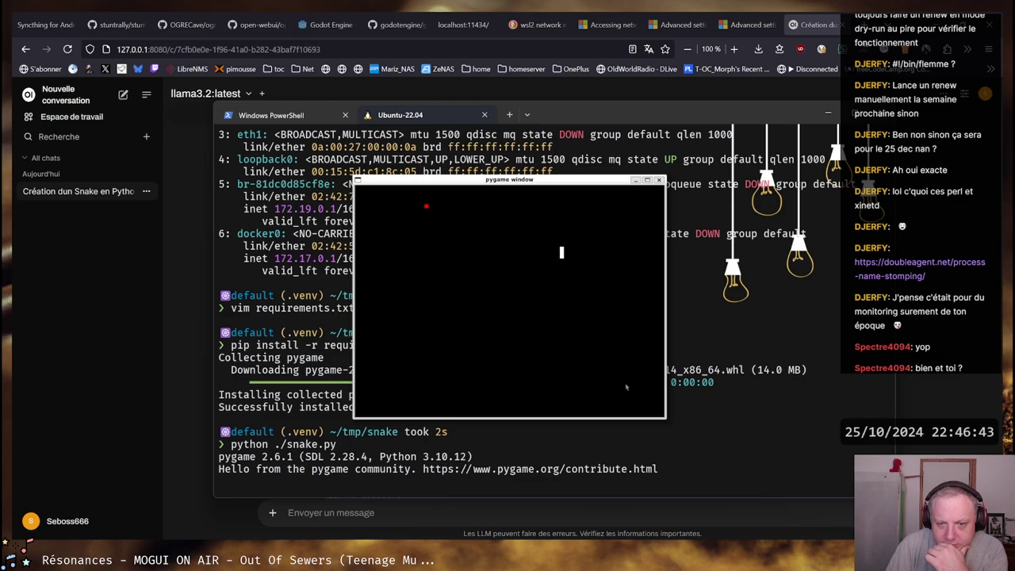
pyautogui.press('Left')
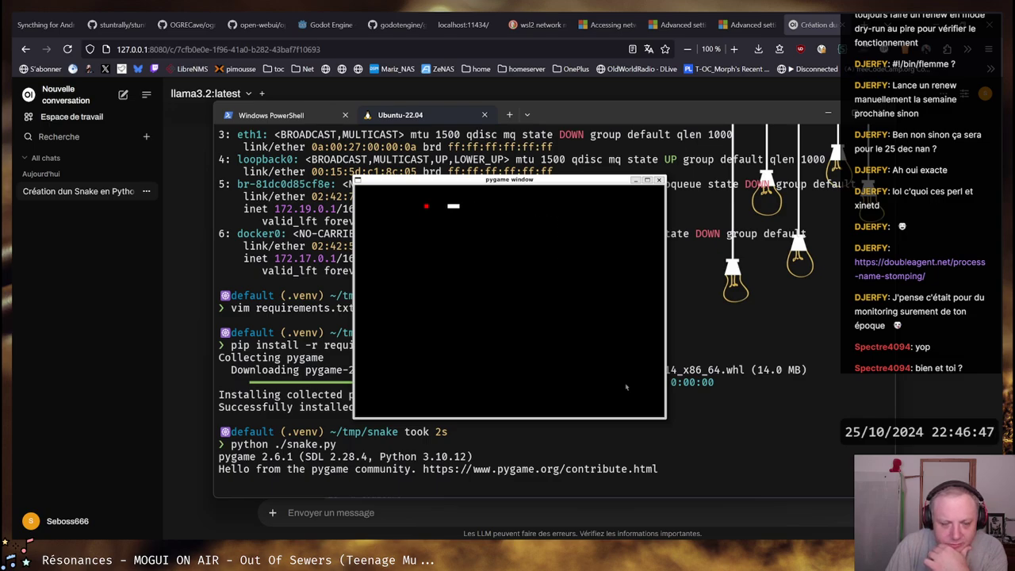
pyautogui.press('Up')
pyautogui.press('Right')
pyautogui.press('Up')
pyautogui.press('Right')
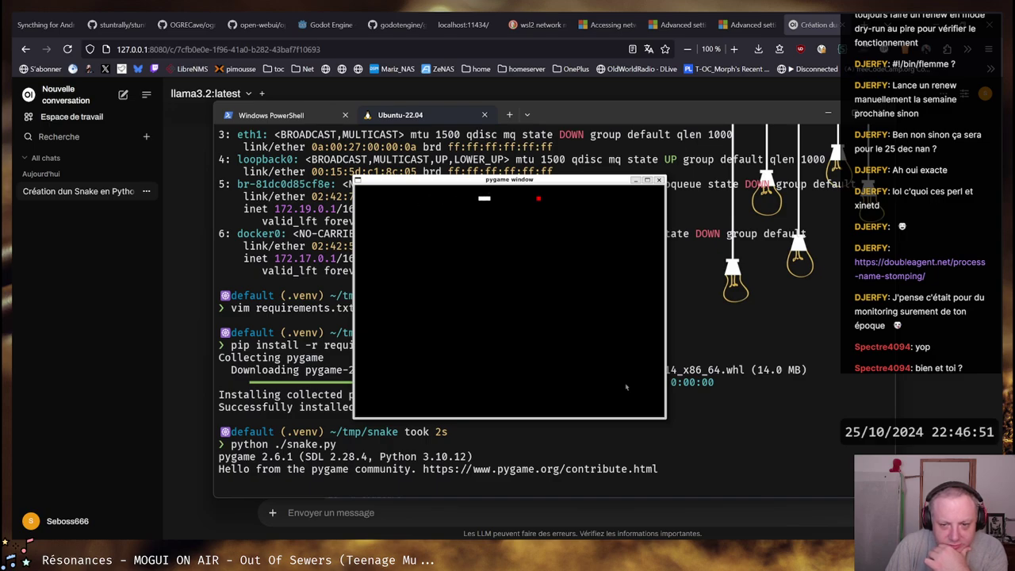
pyautogui.press('Down')
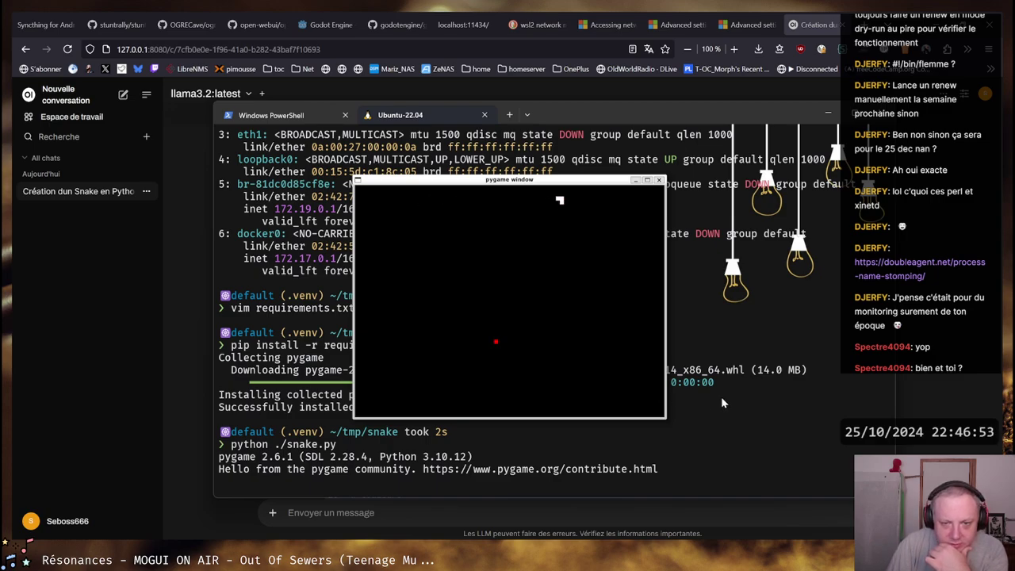
pyautogui.press('Left')
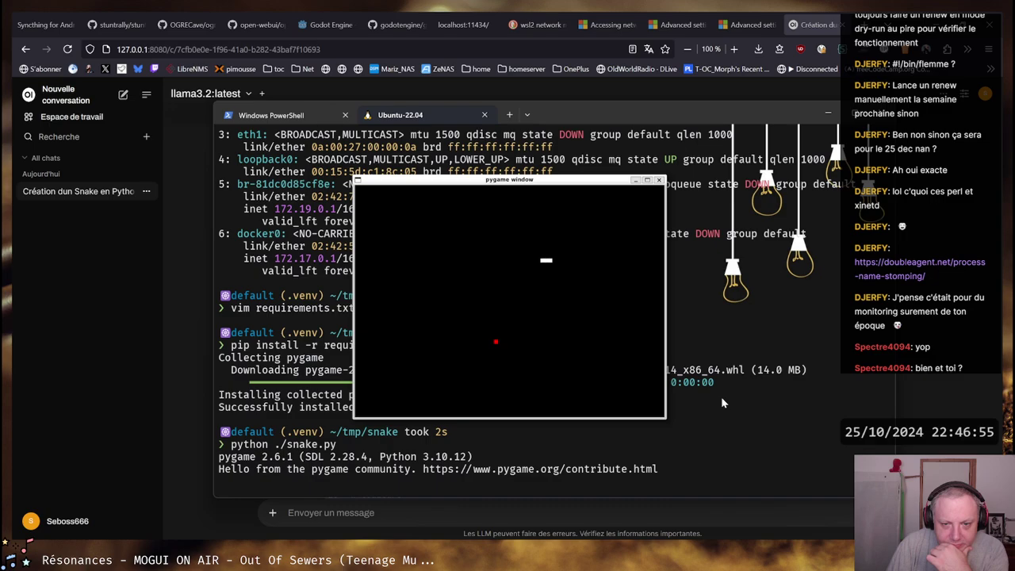
pyautogui.press('Down')
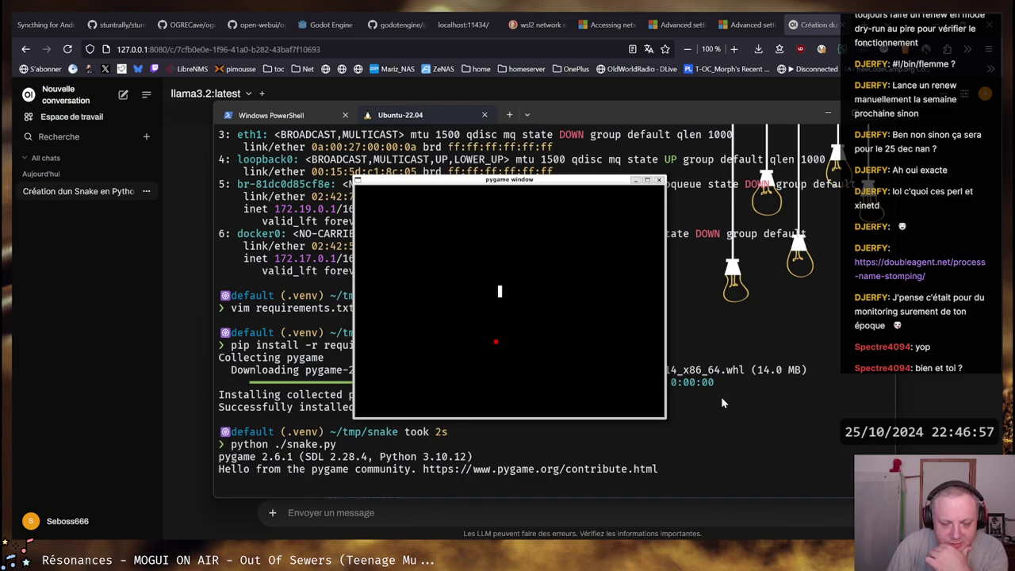
pyautogui.press('Left')
pyautogui.press('Down')
pyautogui.press('Right')
pyautogui.press('Down')
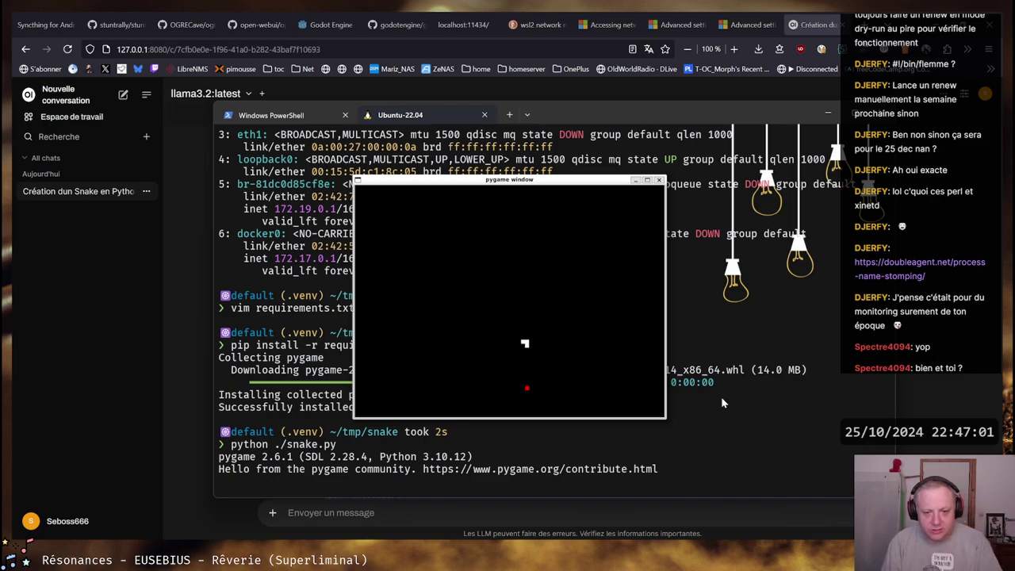
# Eat a few more pieces, then close the game window and select the SDL version text
pyautogui.press('Right')
pyautogui.press('Up')
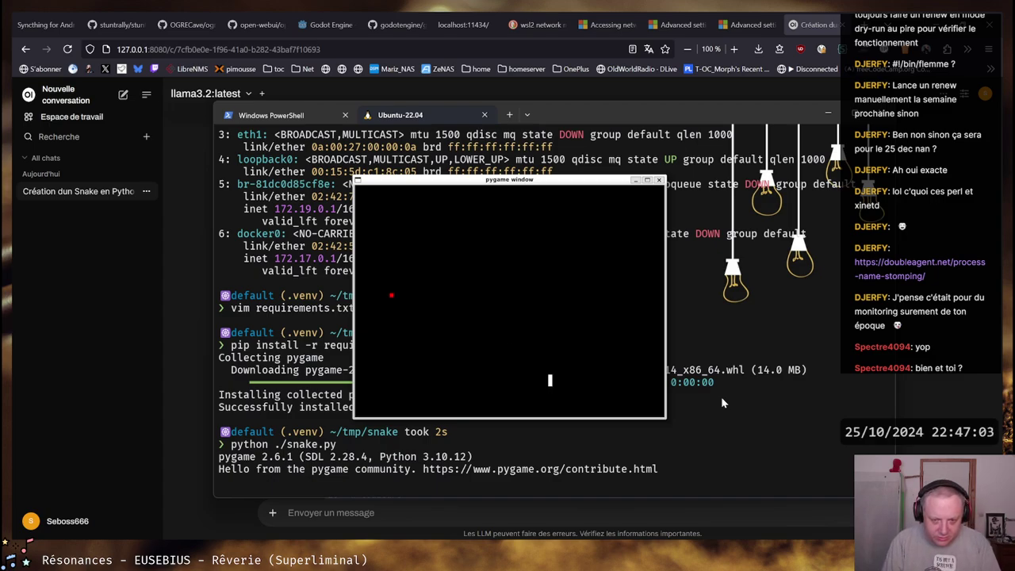
pyautogui.press('Left')
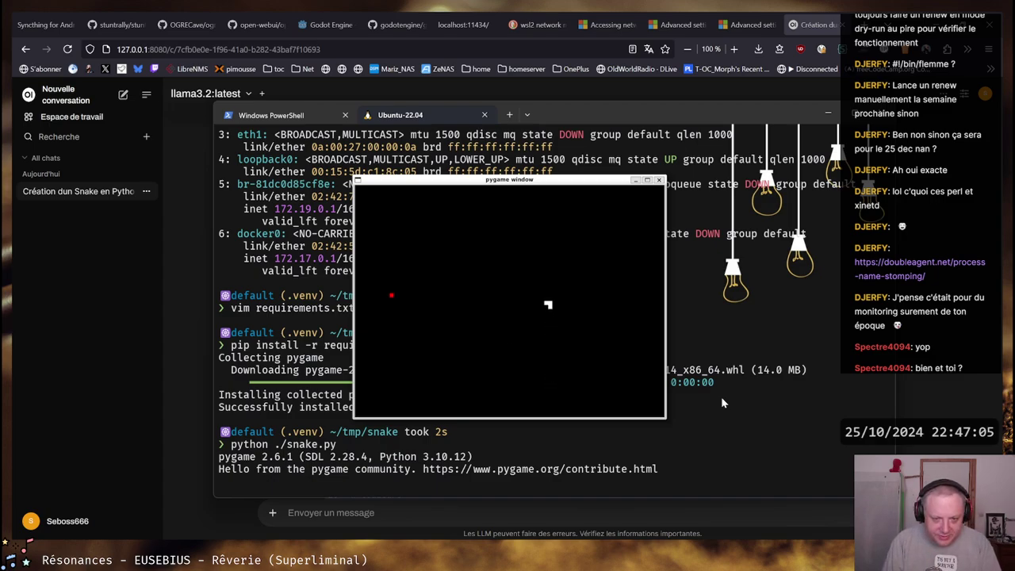
pyautogui.press('Up')
pyautogui.press('Left')
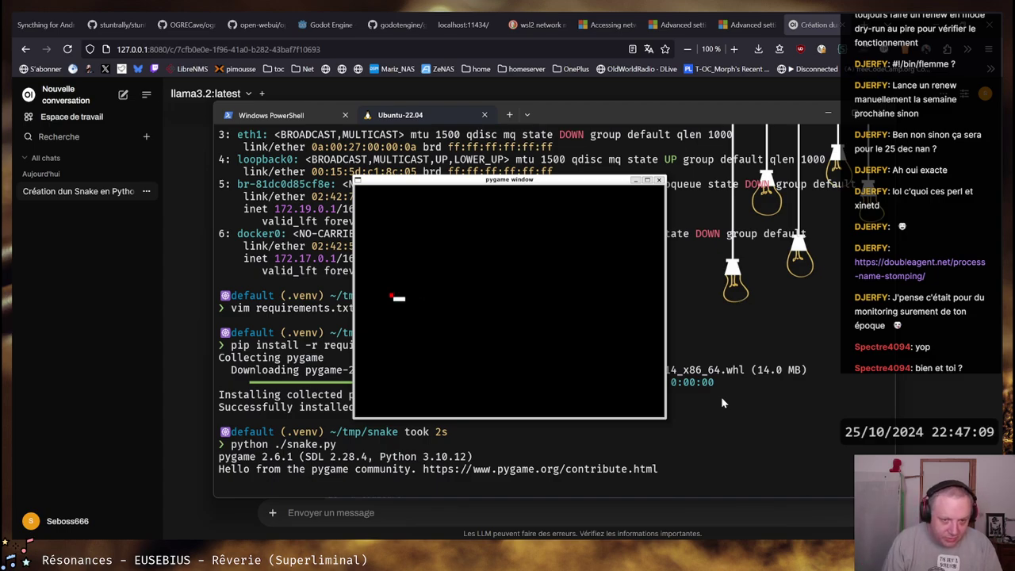
pyautogui.press('Up')
pyautogui.press('Right')
pyautogui.press('Down')
pyautogui.press('Right')
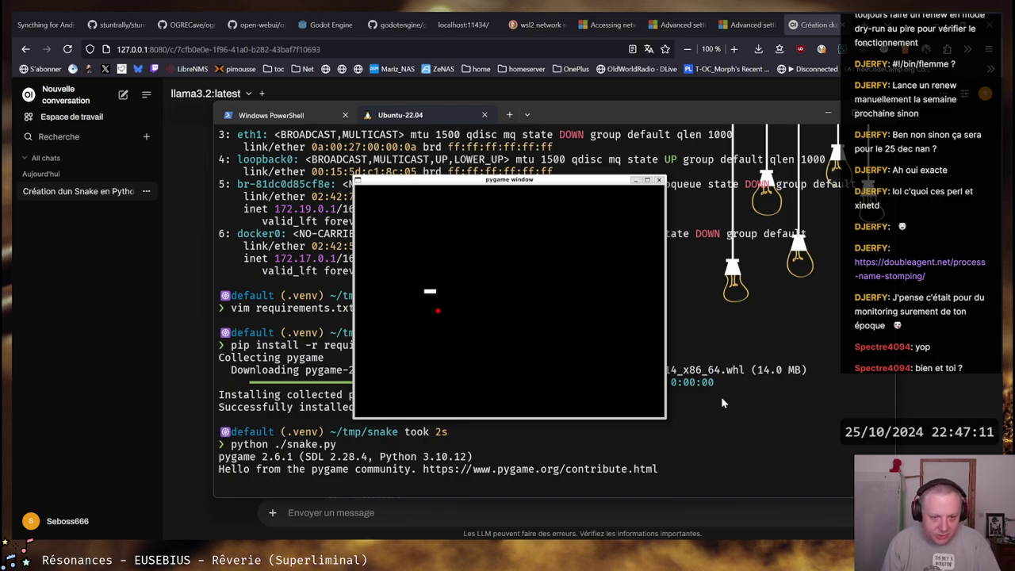
pyautogui.press('Down')
pyautogui.press('Right')
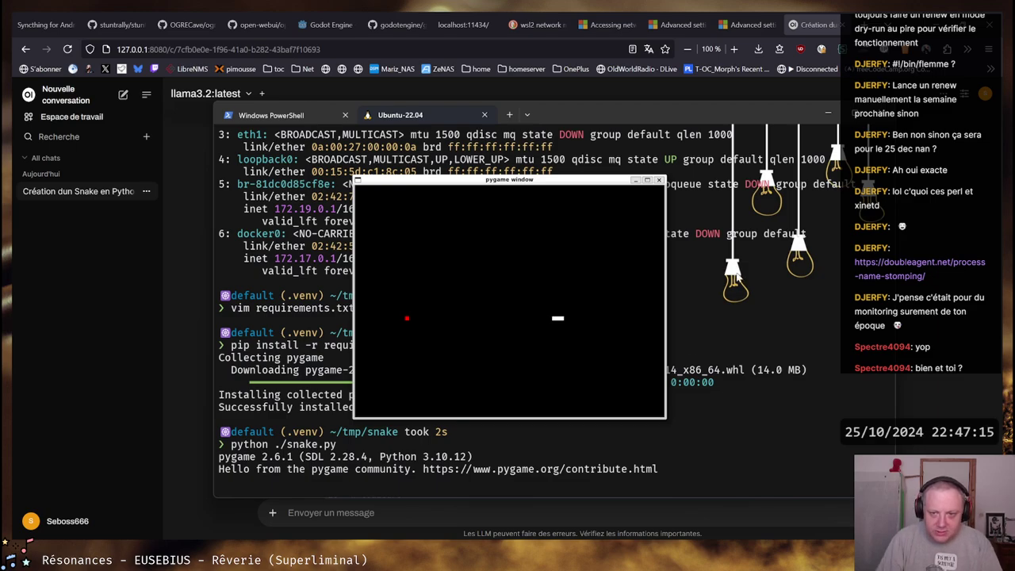
pyautogui.click(659, 180)
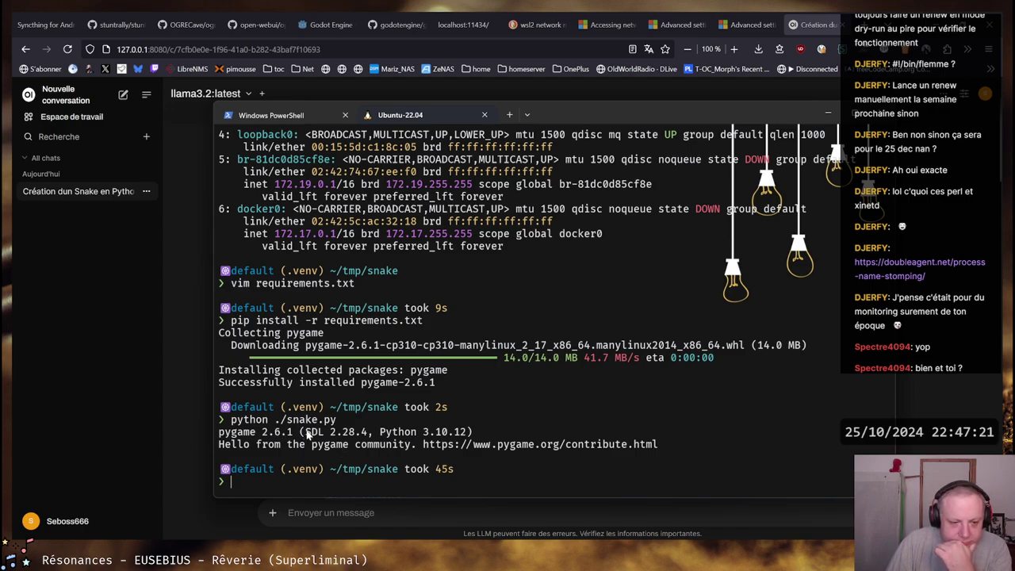
pyautogui.moveTo(306, 433); pyautogui.dragTo(373, 435)
# Bring the Open WebUI Snake chat forward and scroll down through the code block
pyautogui.click(373, 435)
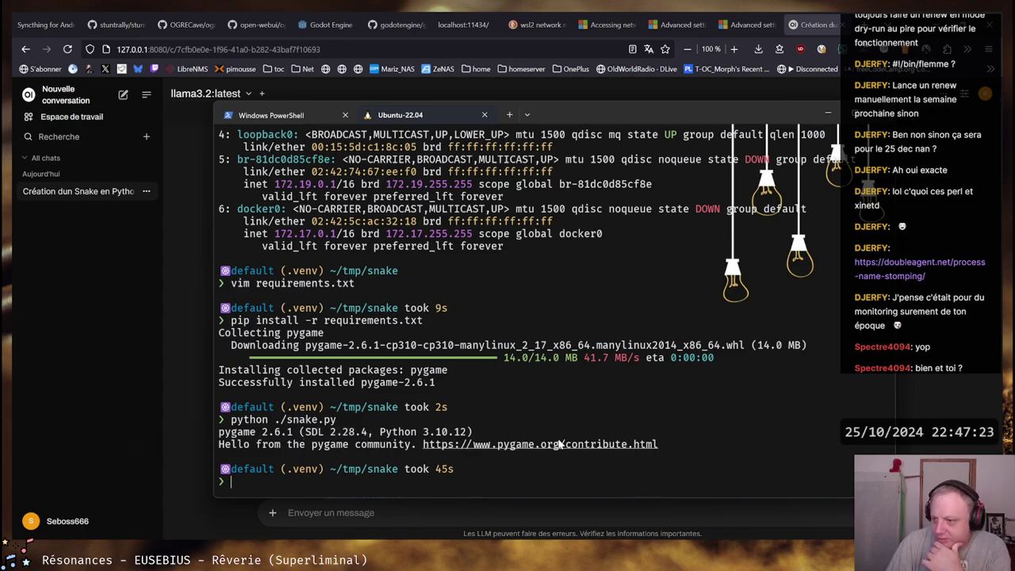
pyautogui.click(159, 403)
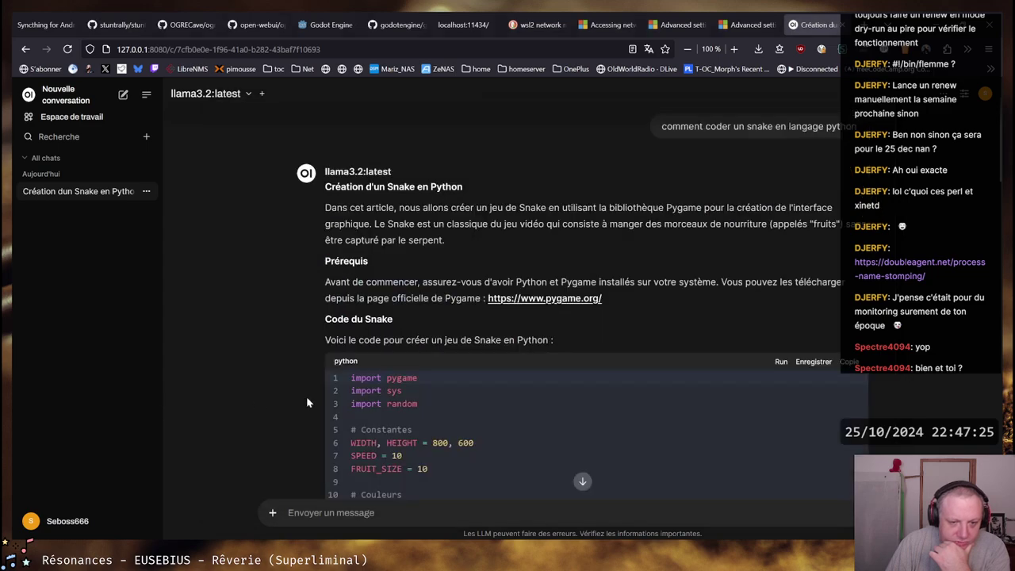
pyautogui.scroll(-3, 490, 401)
pyautogui.scroll(-5, 492, 394)
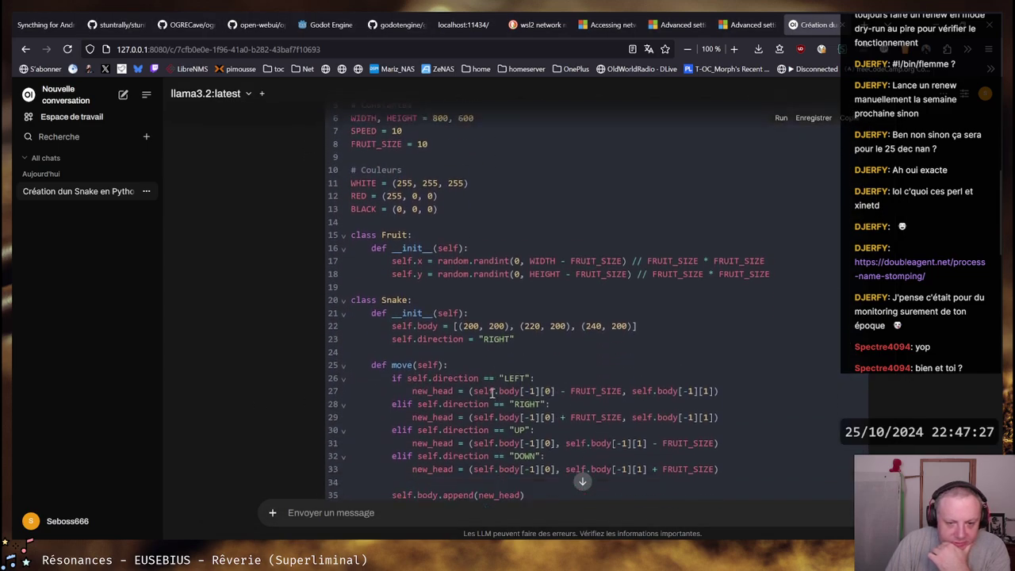
pyautogui.scroll(-3, 492, 394)
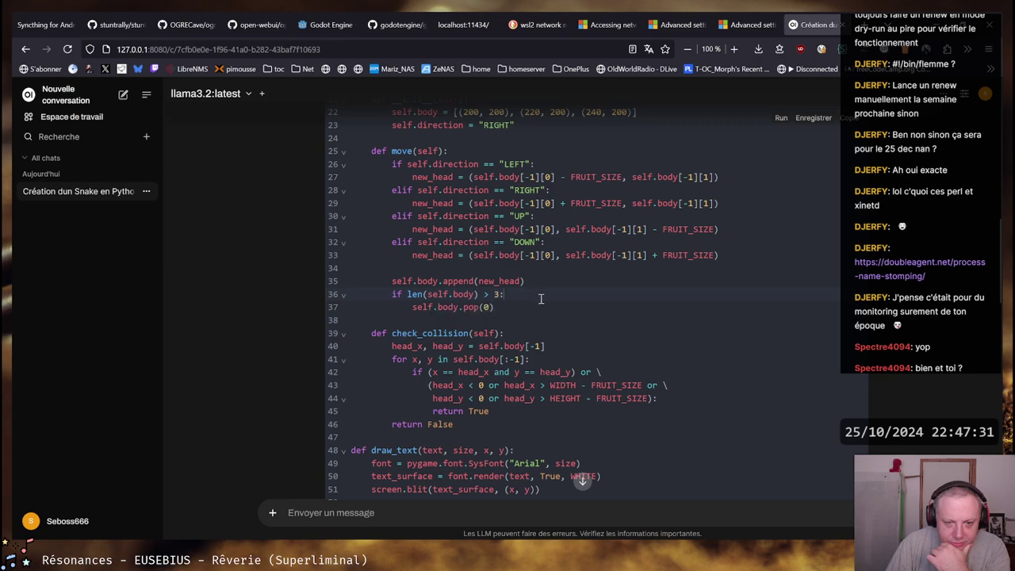
# Select the pop(0) argument and line 36's length limit 3, then scroll to the Explication
pyautogui.moveTo(490, 309); pyautogui.dragTo(476, 307)
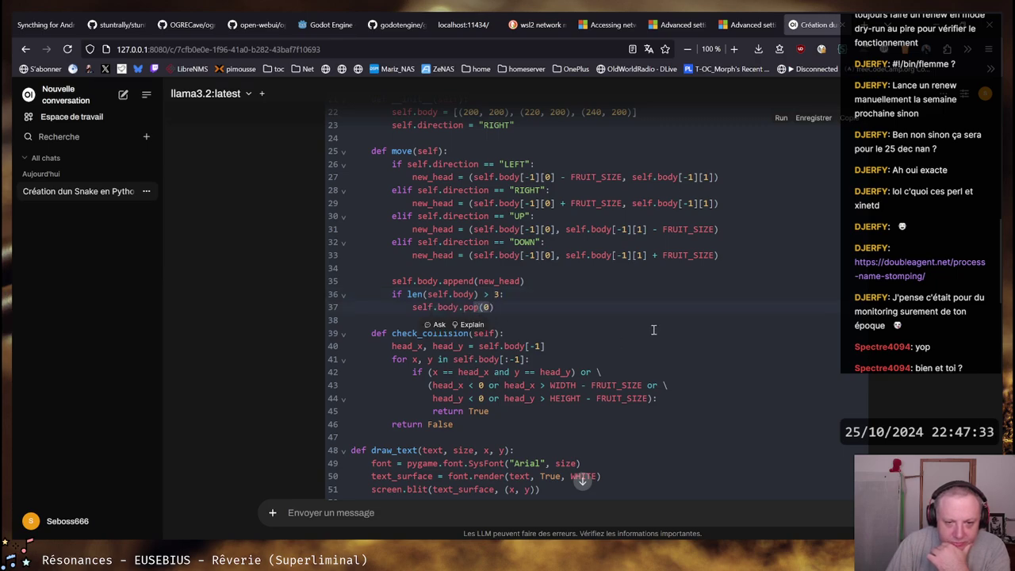
pyautogui.click(652, 302)
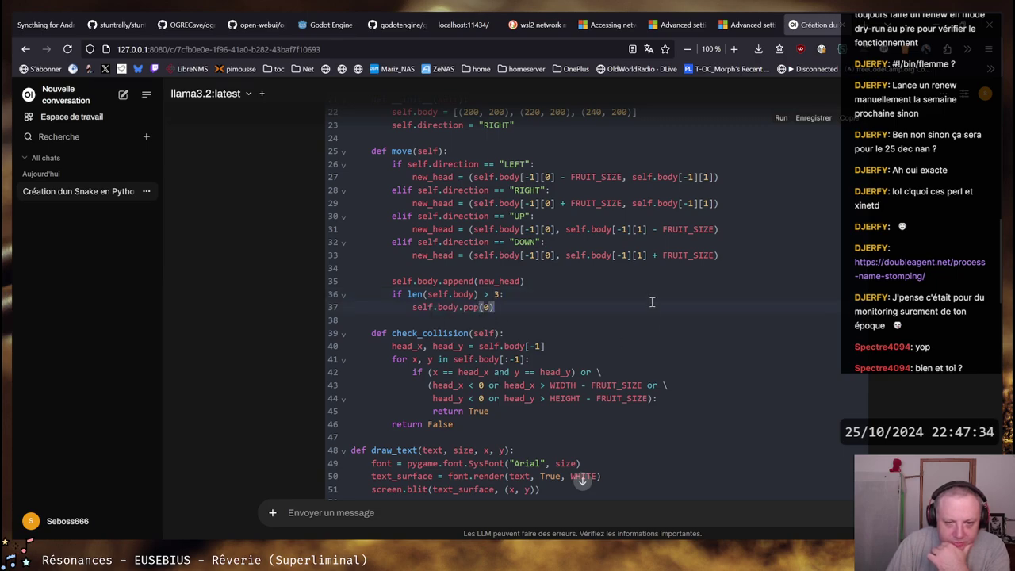
pyautogui.click(496, 294)
pyautogui.doubleClick(498, 294)
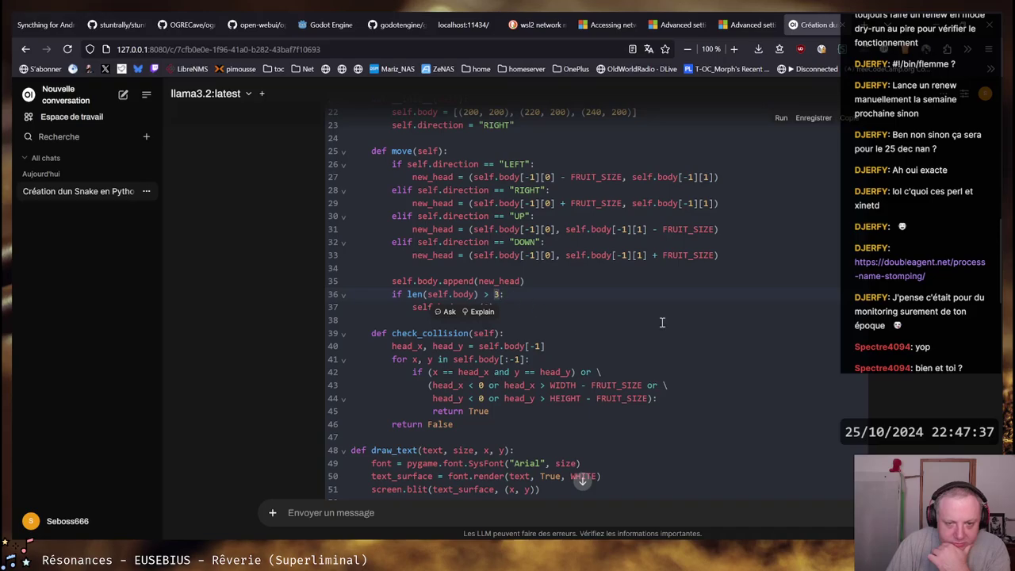
pyautogui.scroll(-5, 662, 321)
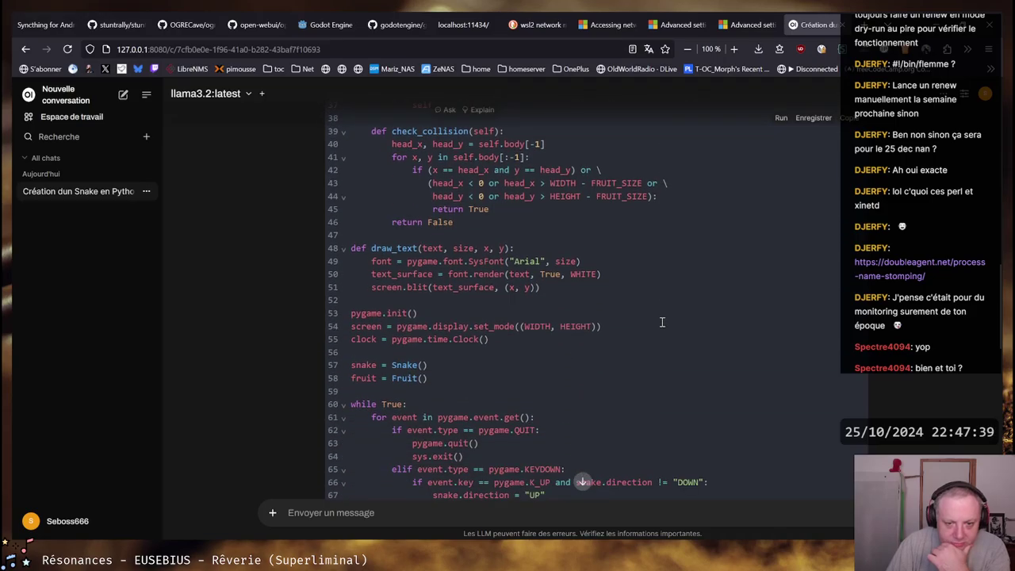
pyautogui.scroll(-13, 663, 321)
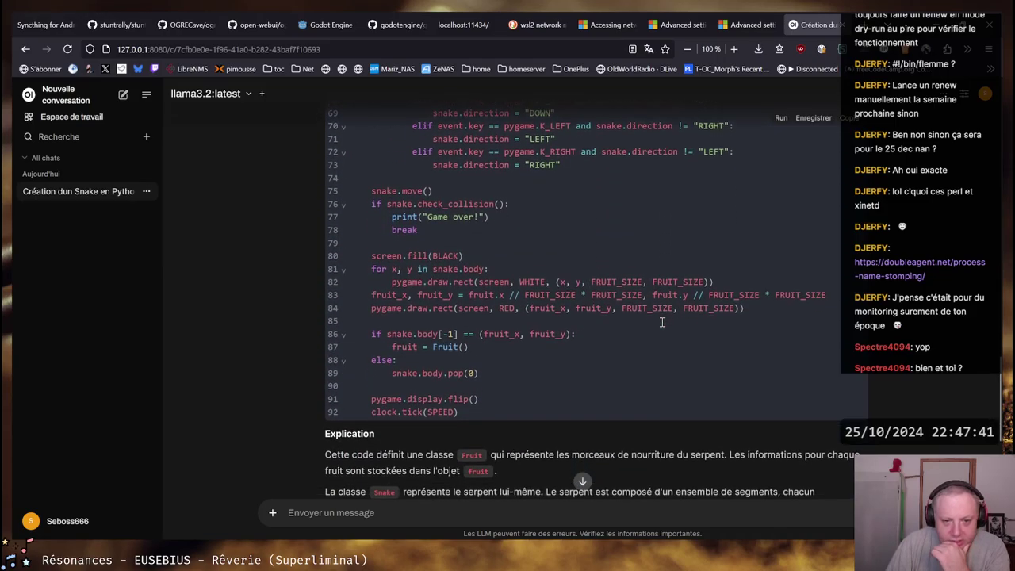
pyautogui.scroll(-3, 662, 321)
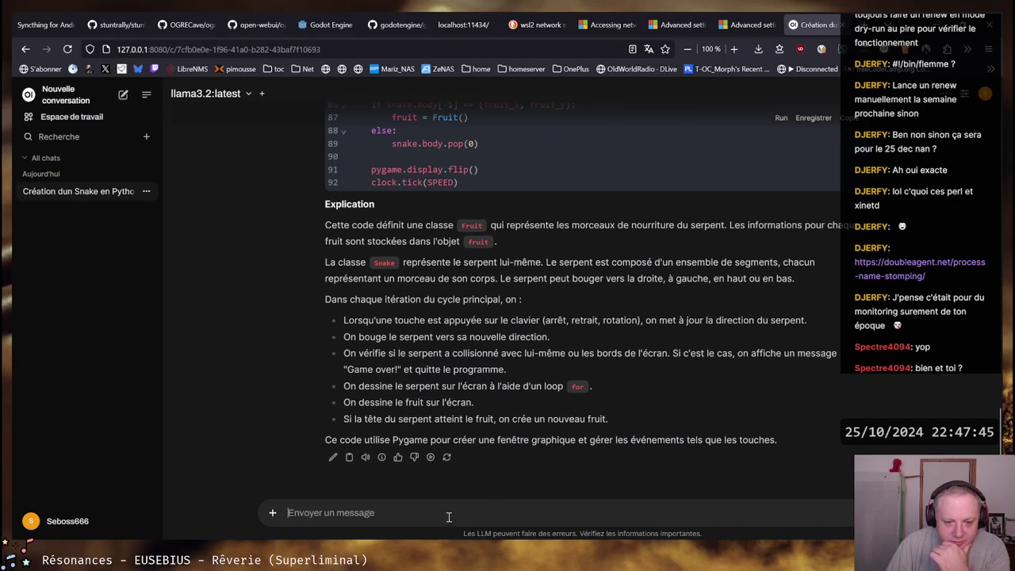
# Type 'je viens de tester, mais le serpent ne grossit pas en mangeant les fruits. Peux-tu le corriger ?'
pyautogui.click(448, 514)
pyautogui.write('je v')
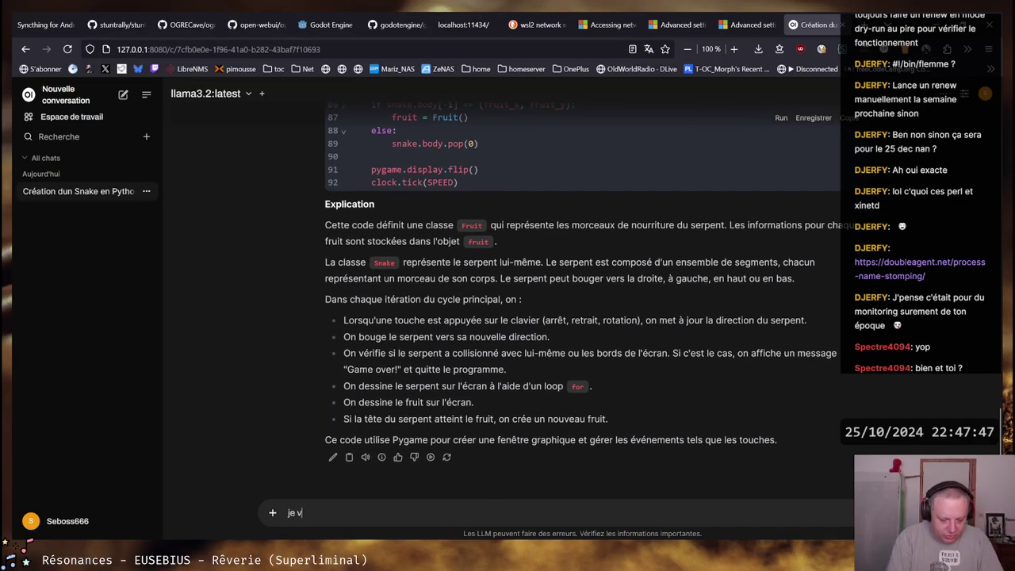
pyautogui.write('iens de tester, m')
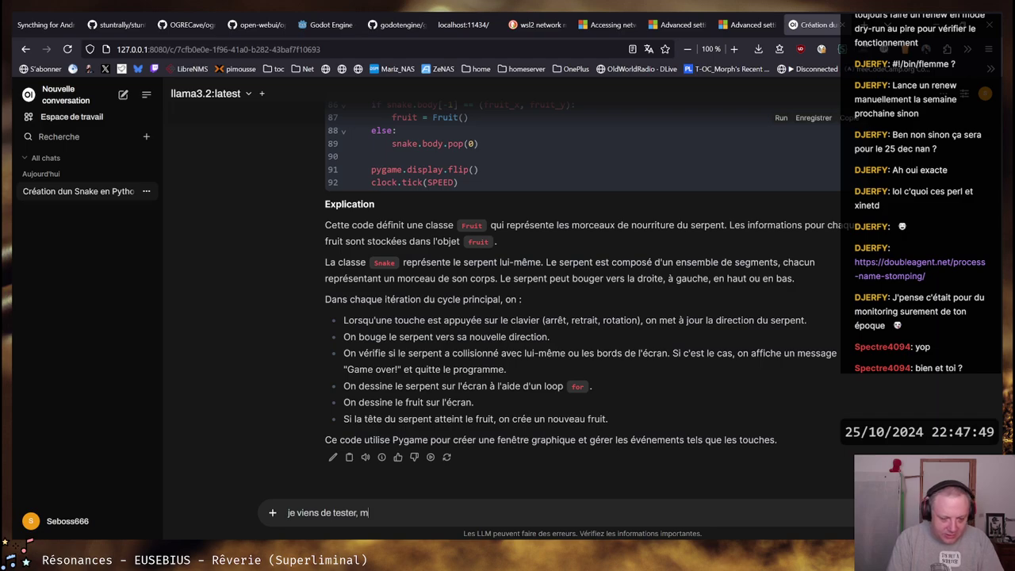
pyautogui.write('ais ')
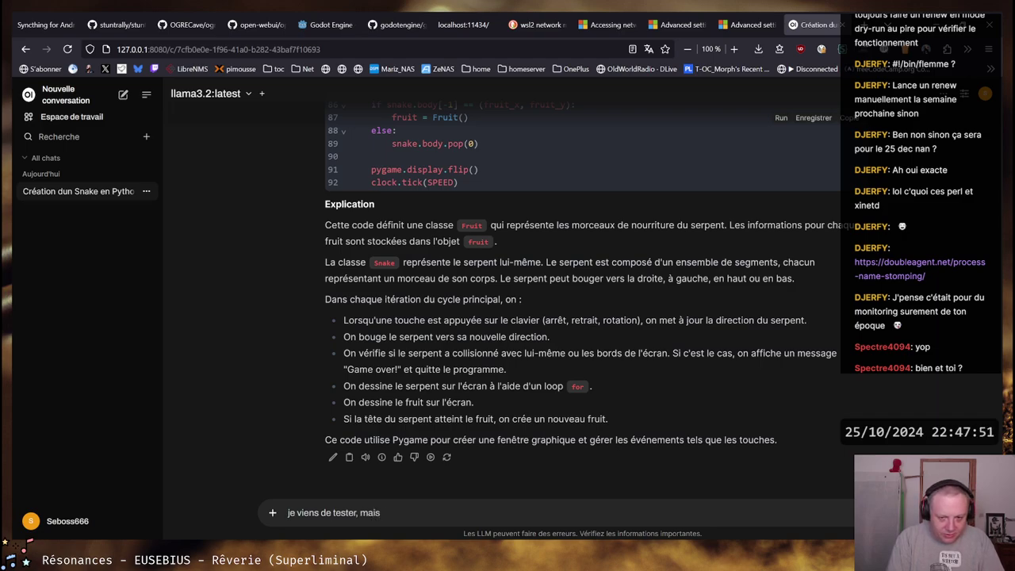
pyautogui.write('le serpent ne g')
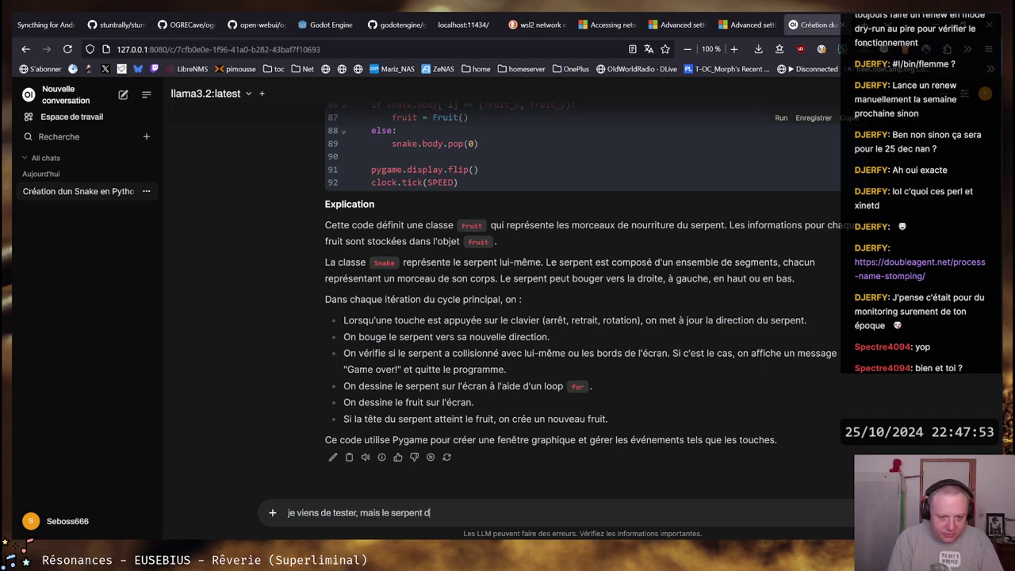
pyautogui.write('rossit ')
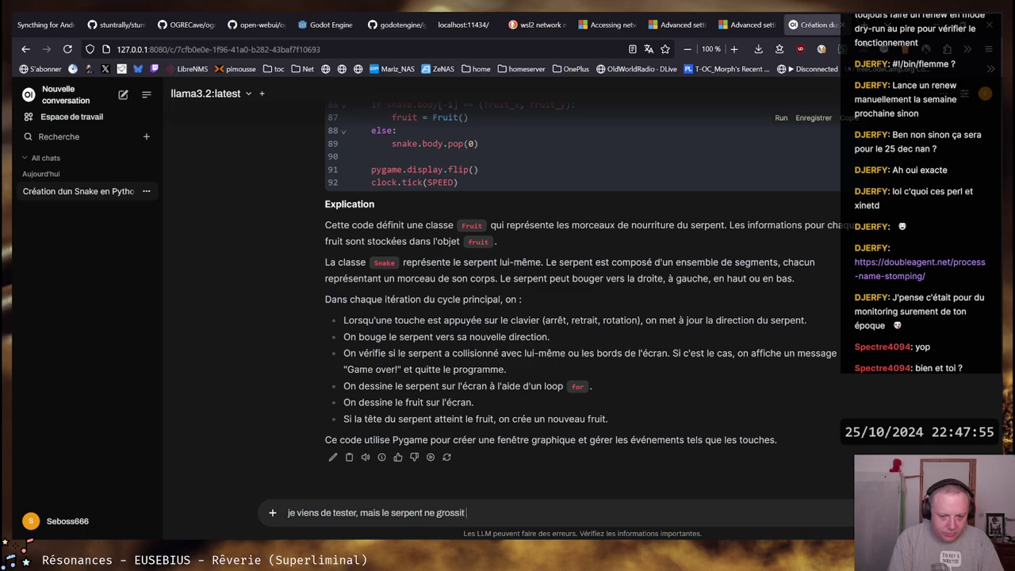
pyautogui.write('pas')
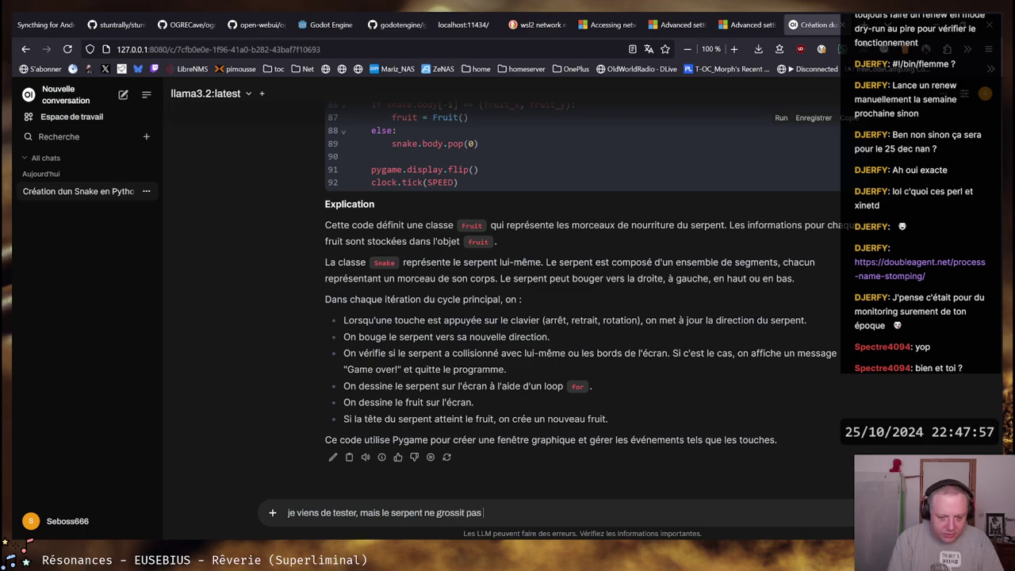
pyautogui.write(' en mangeant les f')
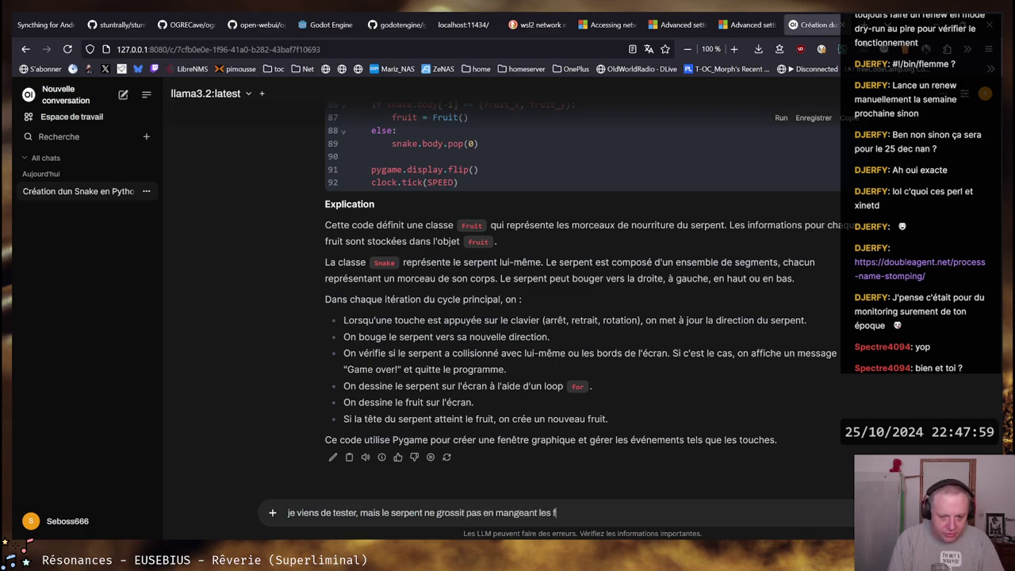
pyautogui.write('ruits.')
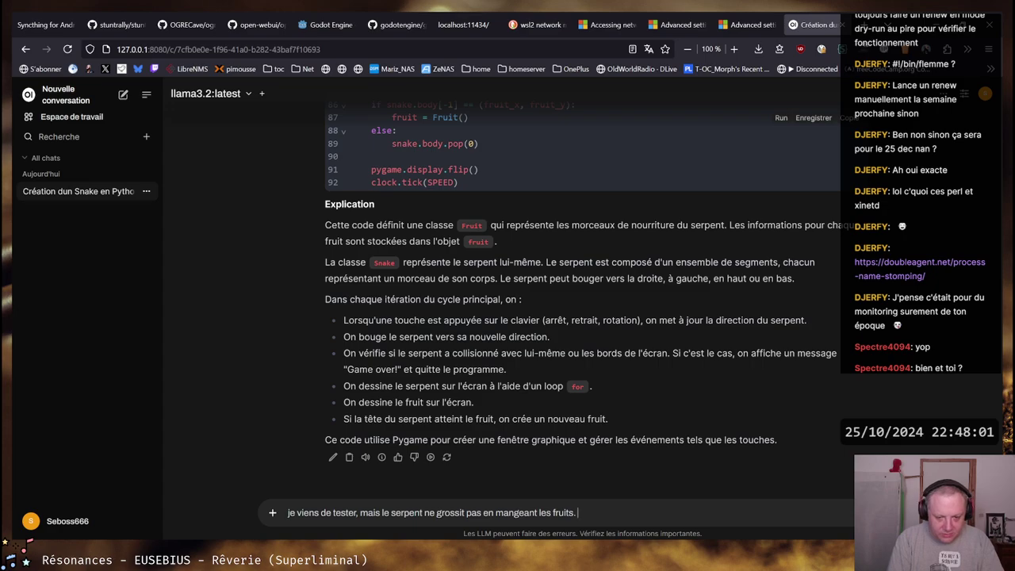
pyautogui.write(' O')
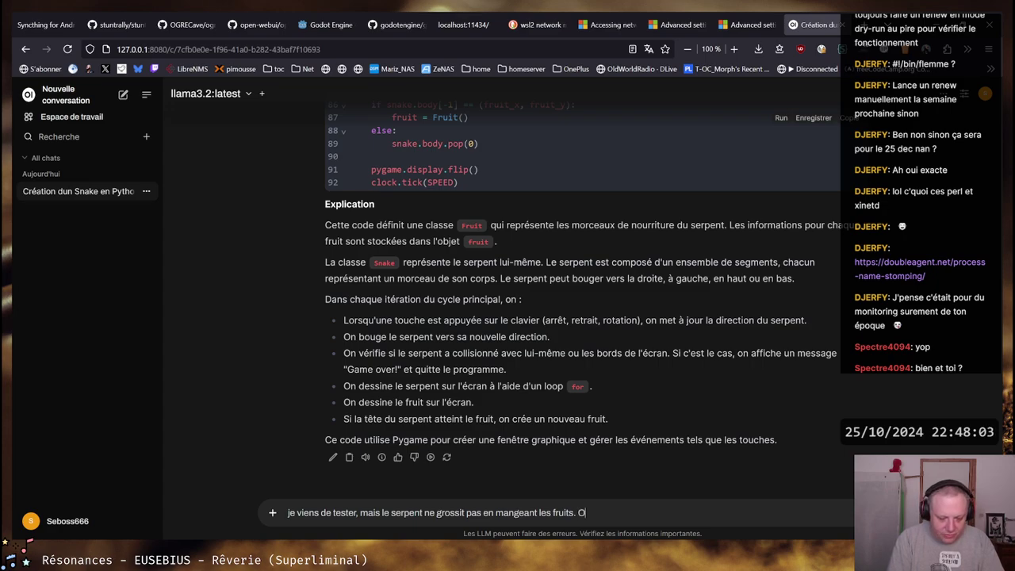
pyautogui.write('u')
pyautogui.write(' se t')
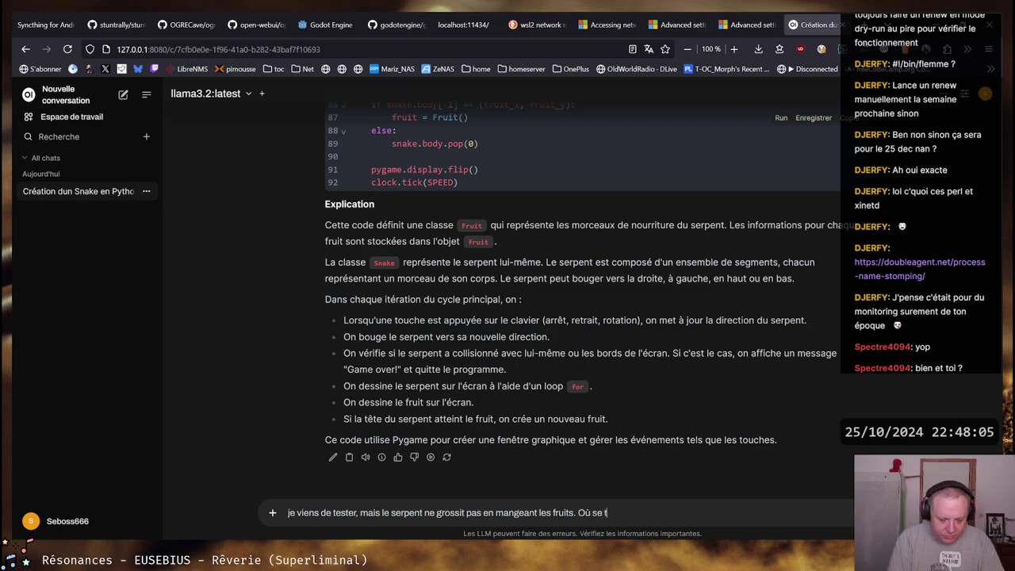
pyautogui.write('rouve lm')
pyautogui.press('BackSpace')
pyautogui.press('BackSpace')
pyautogui.press('BackSpace')
pyautogui.press('BackSpace')
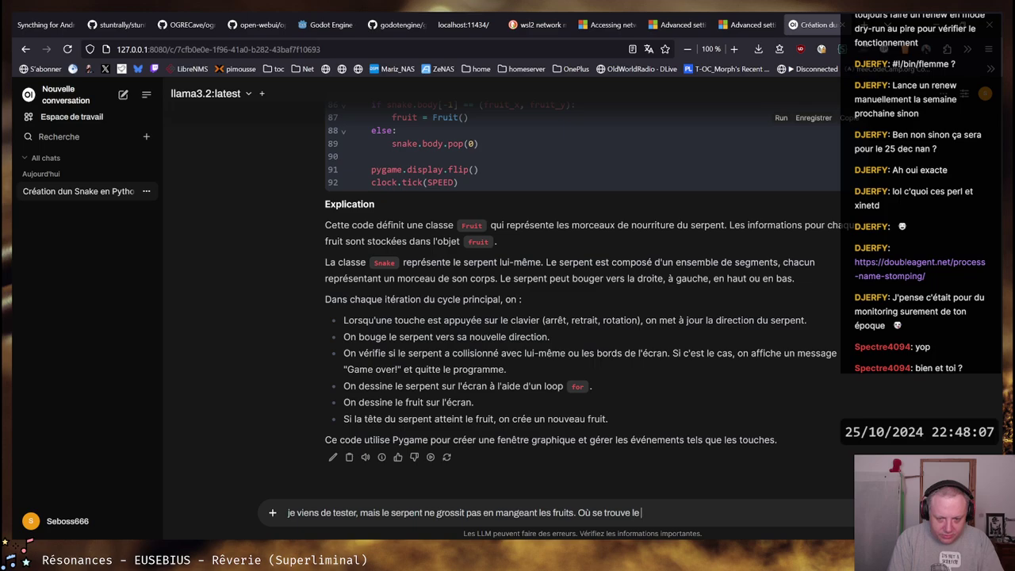
pyautogui.write('problème e')
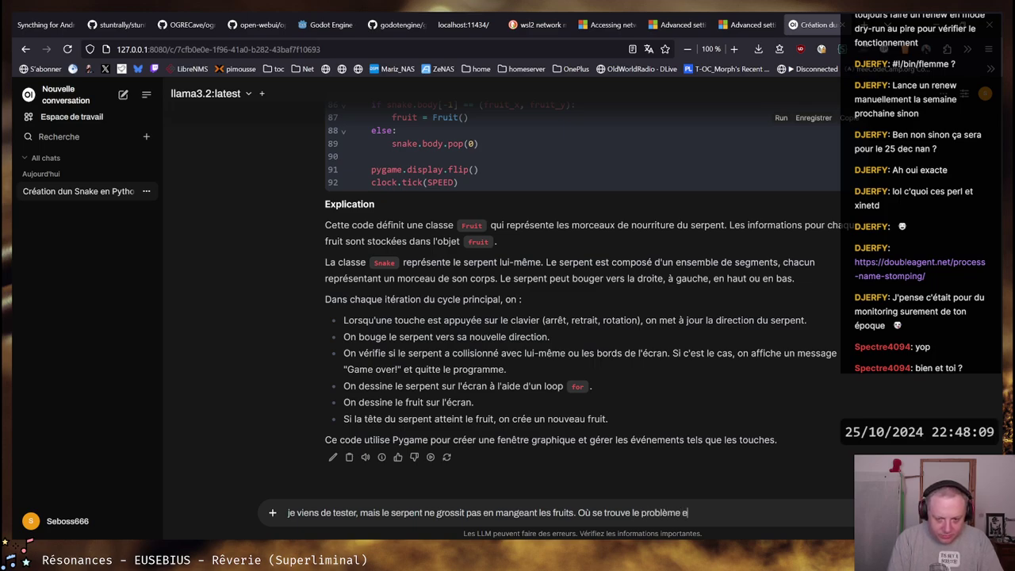
pyautogui.write('t')
pyautogui.press('BackSpace')
pyautogui.press('BackSpace')
pyautogui.press('BackSpace')
pyautogui.press('BackSpace')
pyautogui.press('BackSpace')
pyautogui.press('BackSpace')
pyautogui.press('BackSpace')
pyautogui.press('BackSpace')
pyautogui.press('BackSpace')
pyautogui.press('BackSpace')
pyautogui.press('BackSpace')
pyautogui.press('BackSpace')
pyautogui.press('BackSpace')
pyautogui.press('BackSpace')
pyautogui.press('BackSpace')
pyautogui.press('BackSpace')
pyautogui.press('BackSpace')
pyautogui.press('BackSpace')
pyautogui.press('BackSpace')
pyautogui.press('BackSpace')
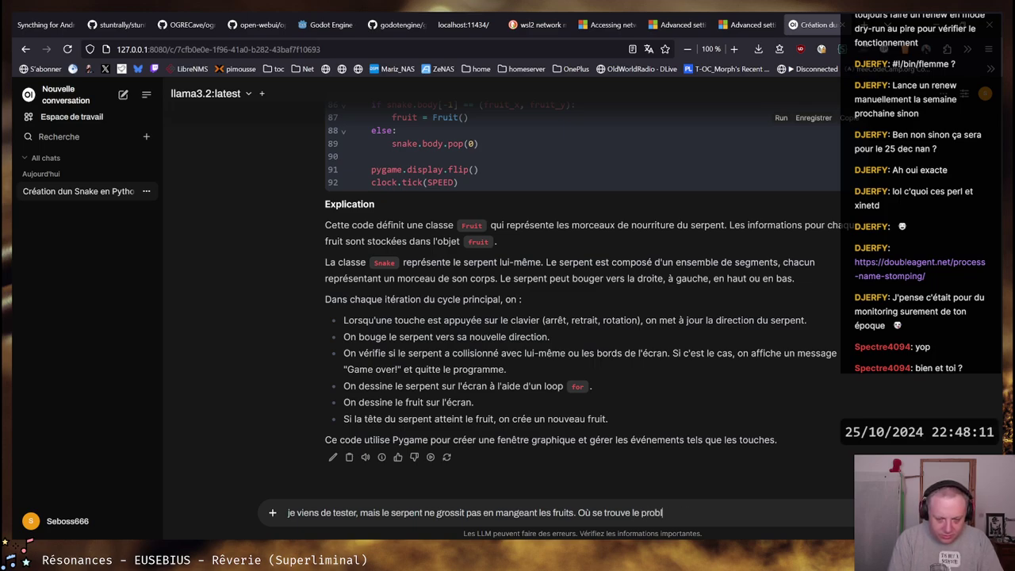
pyautogui.write('Peux')
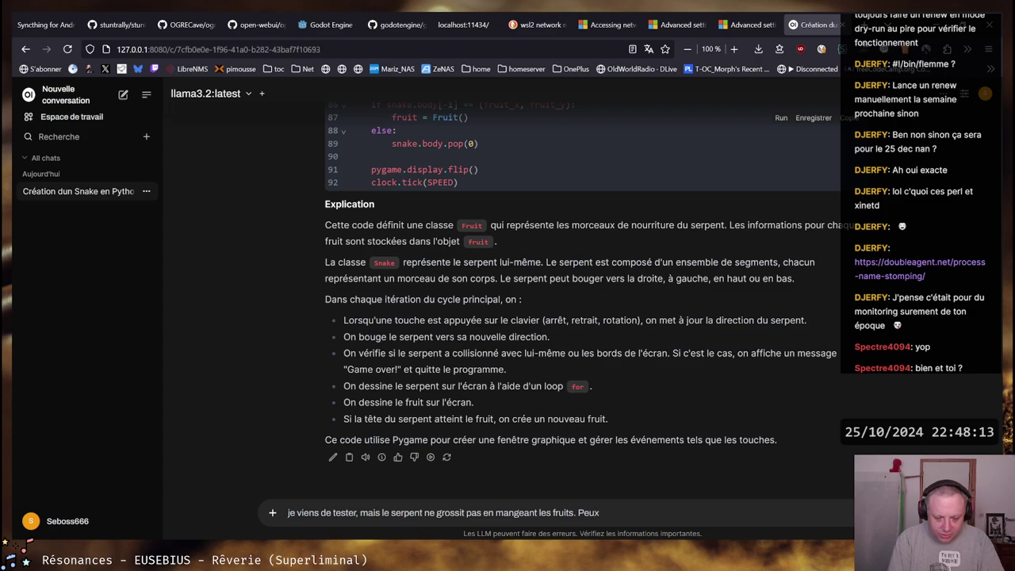
pyautogui.write('-tu le corrig')
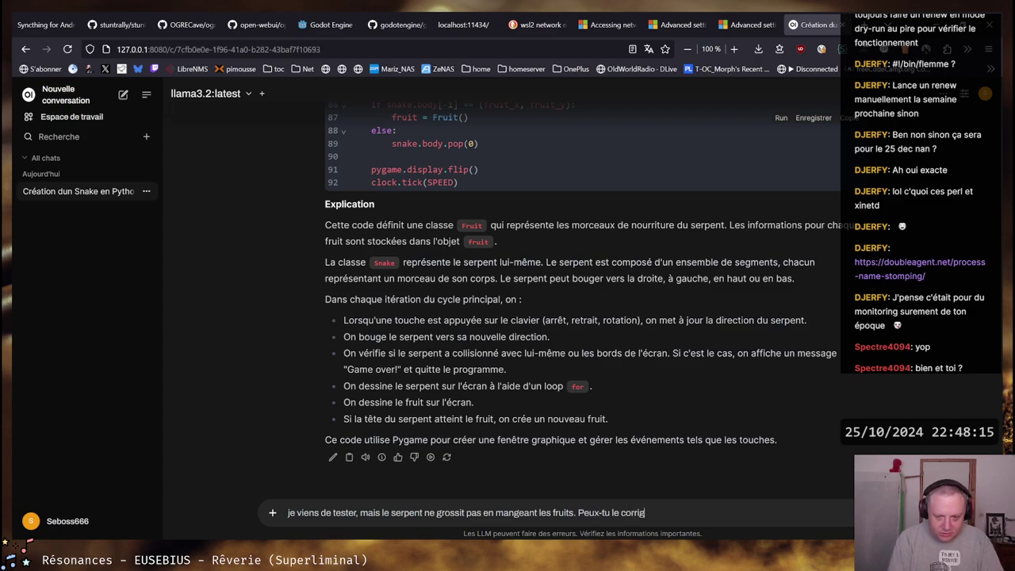
pyautogui.write('er ?')
pyautogui.scroll(8, 491, 268)
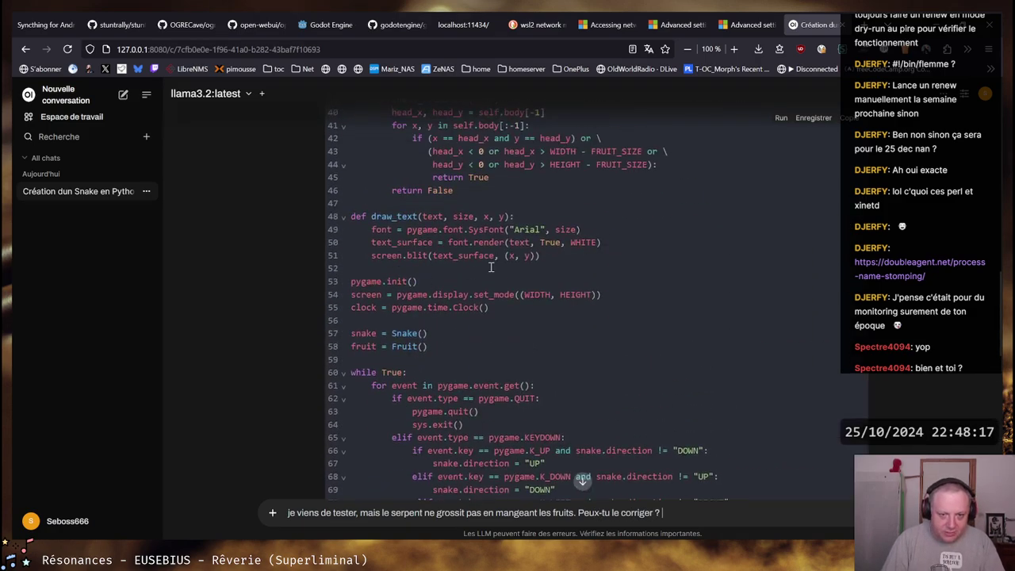
pyautogui.scroll(5, 660, 276)
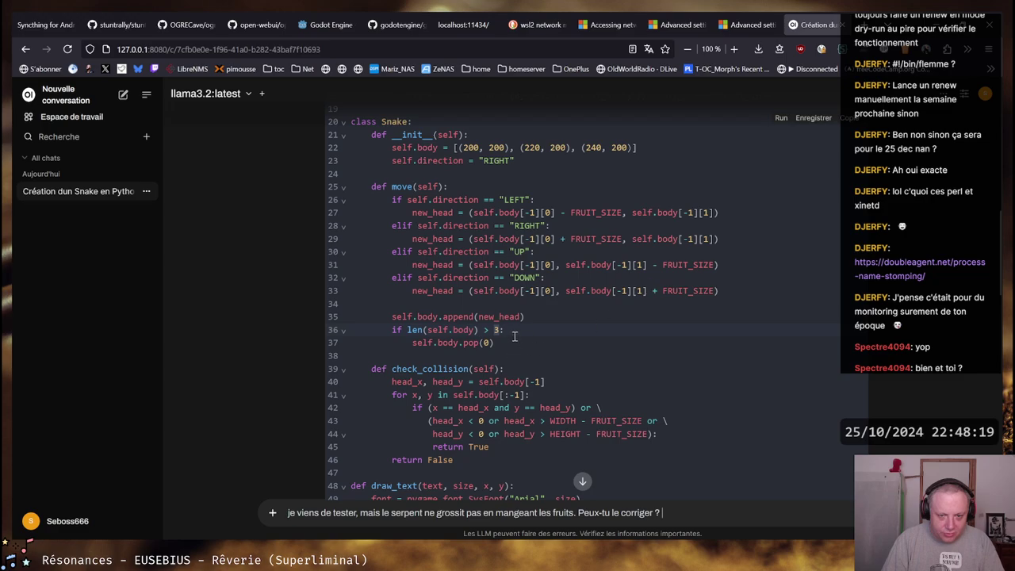
pyautogui.moveTo(394, 330); pyautogui.dragTo(462, 344)
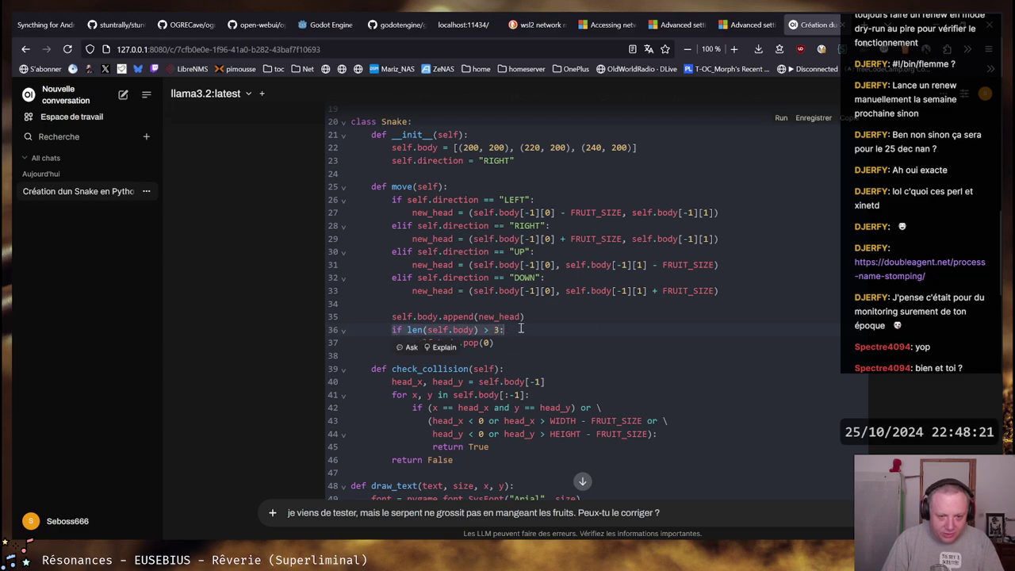
pyautogui.click(548, 333)
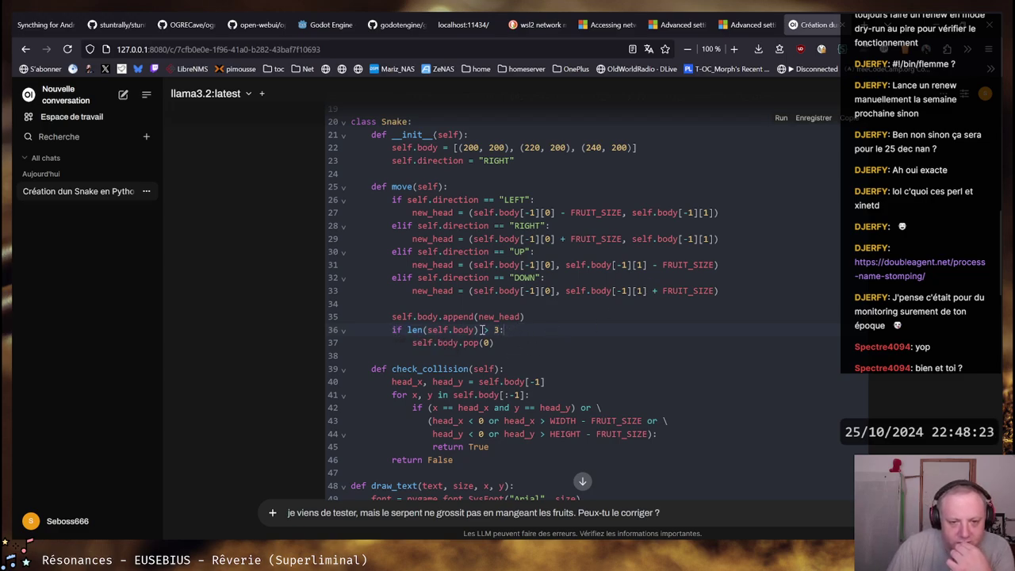
pyautogui.doubleClick(497, 330)
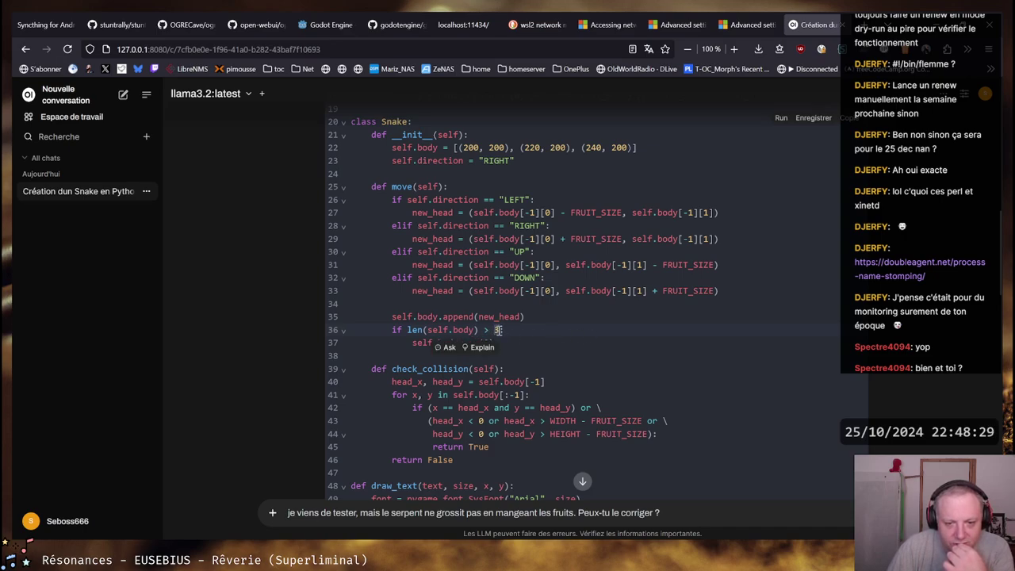
pyautogui.scroll(-5, 513, 329)
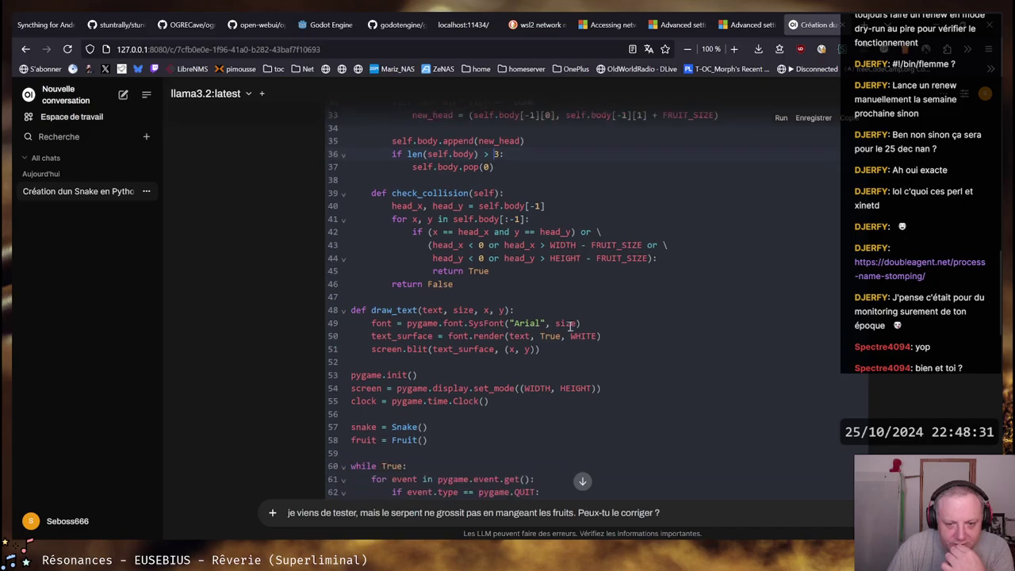
pyautogui.scroll(-3, 570, 326)
pyautogui.scroll(8, 570, 327)
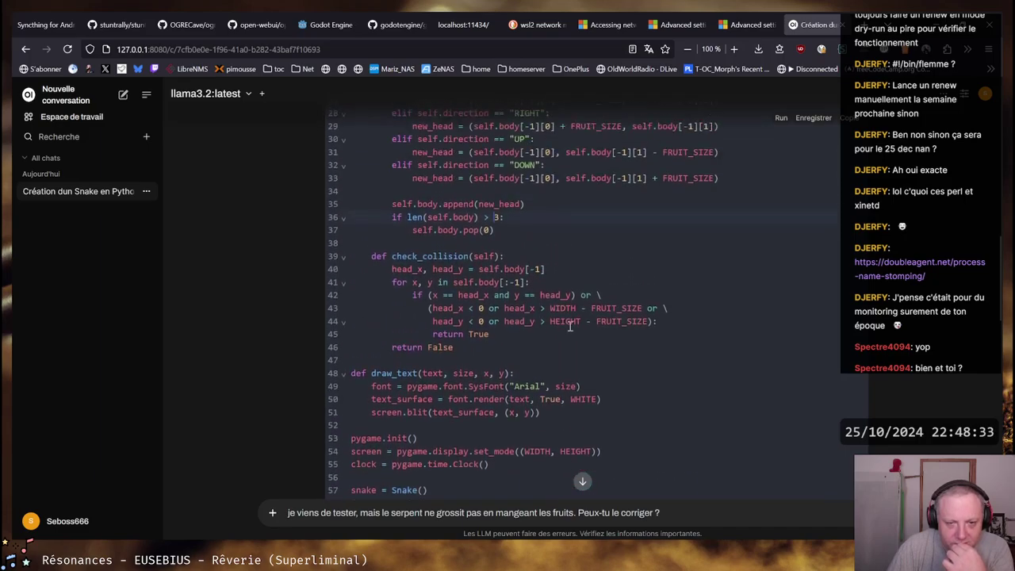
pyautogui.scroll(5, 570, 326)
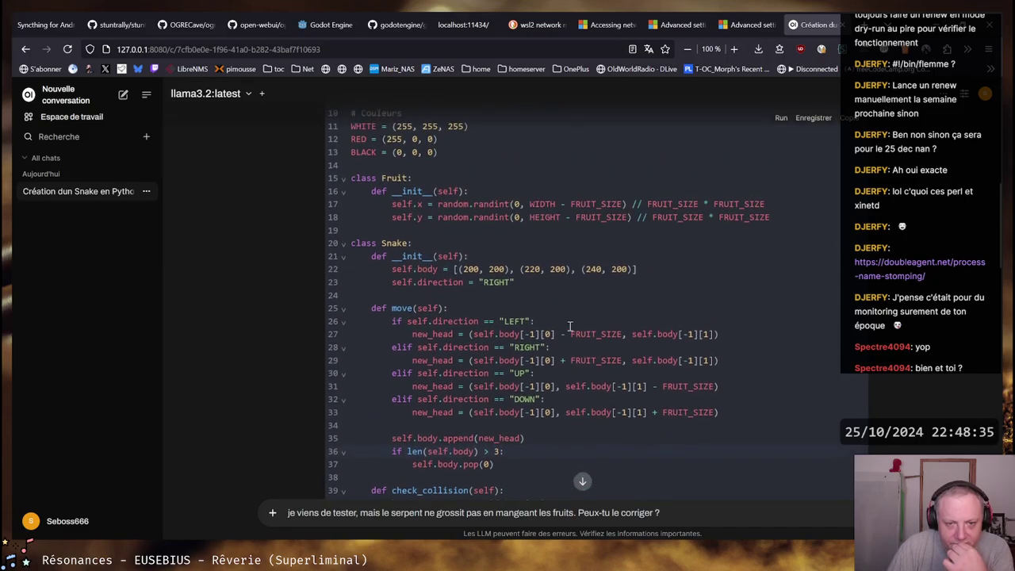
pyautogui.scroll(5, 569, 326)
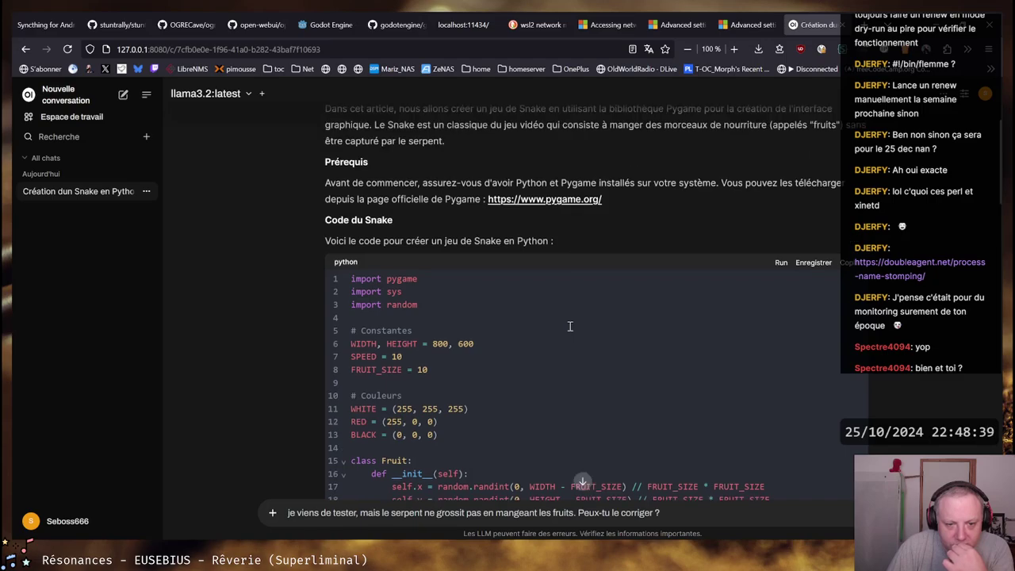
pyautogui.scroll(-5, 570, 326)
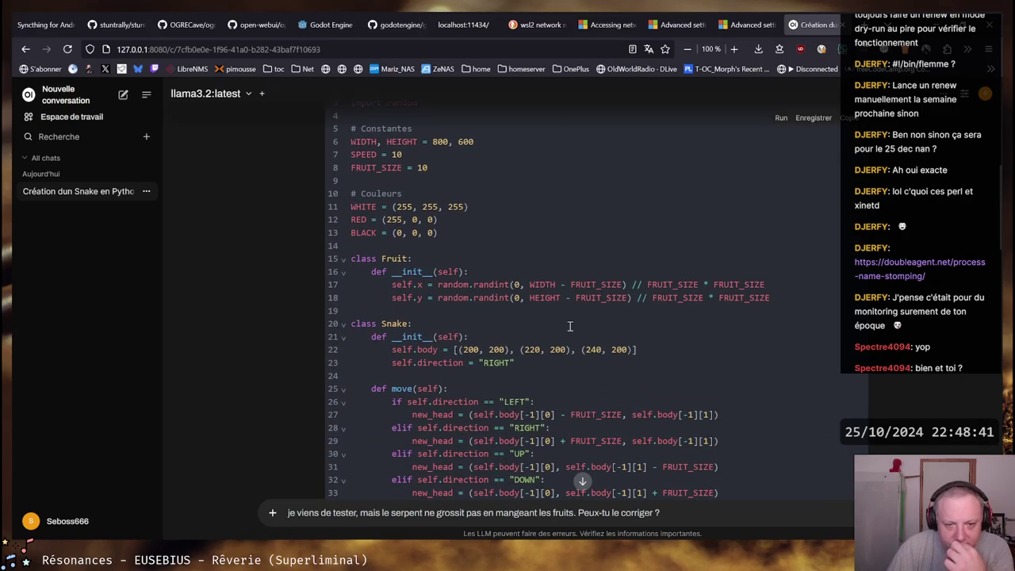
pyautogui.scroll(-5, 569, 326)
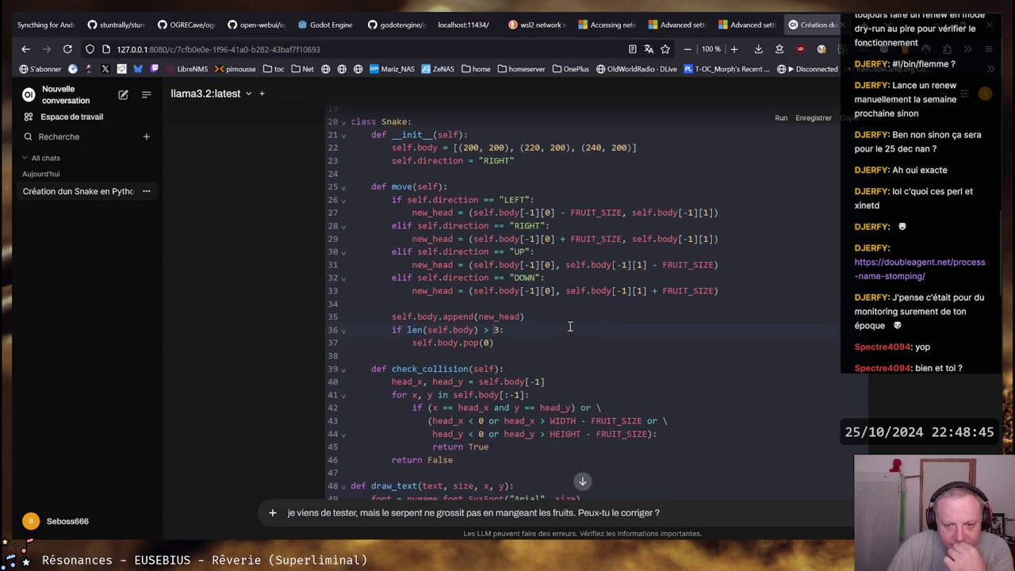
pyautogui.scroll(-3, 570, 326)
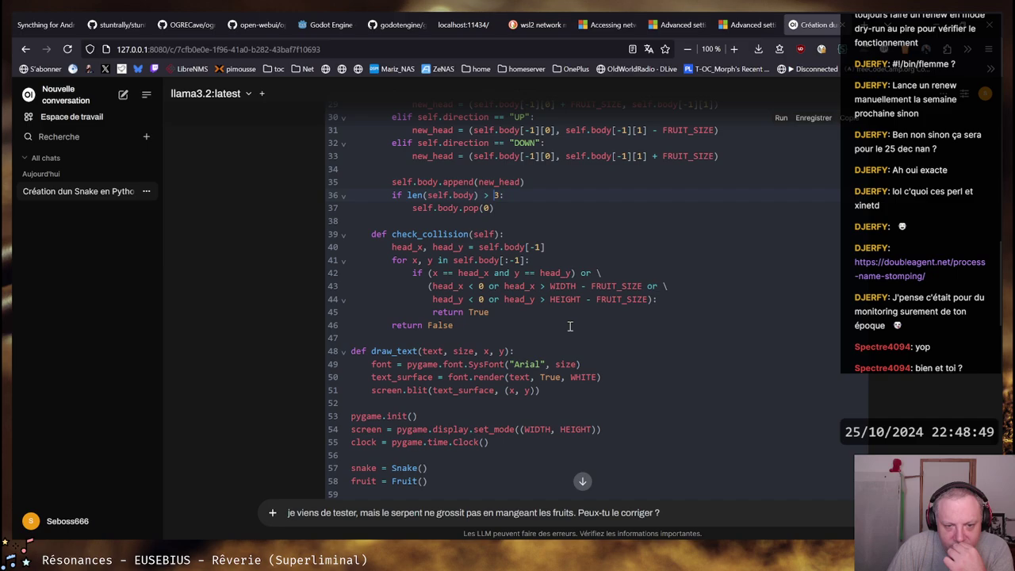
pyautogui.scroll(-3, 570, 326)
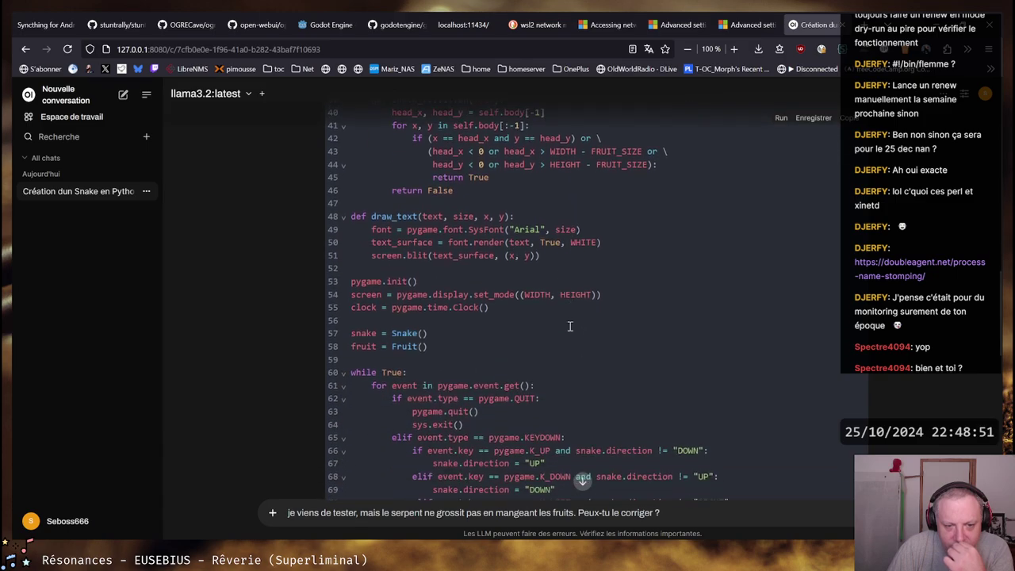
pyautogui.scroll(5, 570, 326)
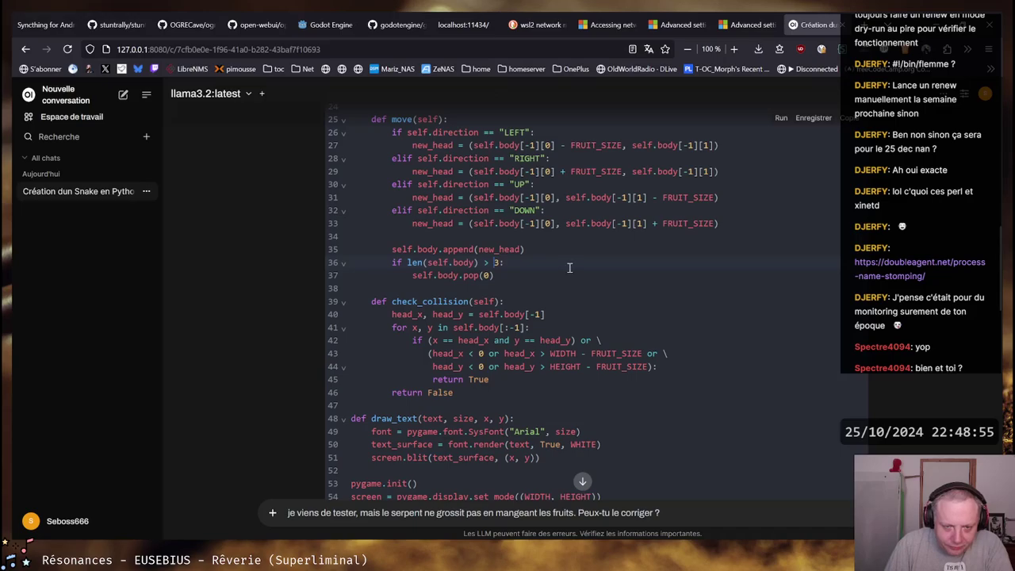
pyautogui.scroll(-10, 570, 268)
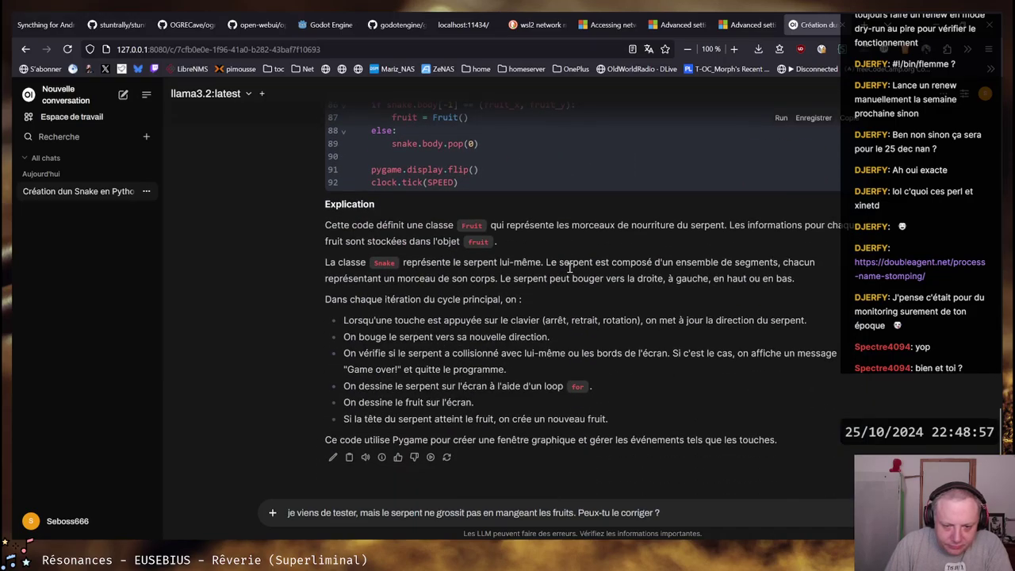
# Insert 'le code' after 'tester' in the follow-up and send it to llama3.2
pyautogui.click(706, 511)
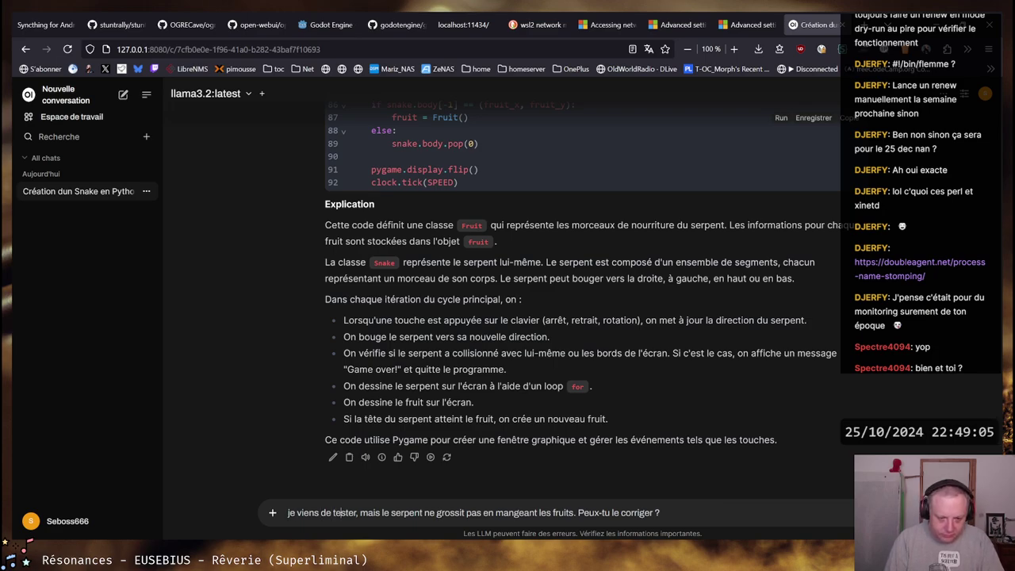
pyautogui.write('le code')
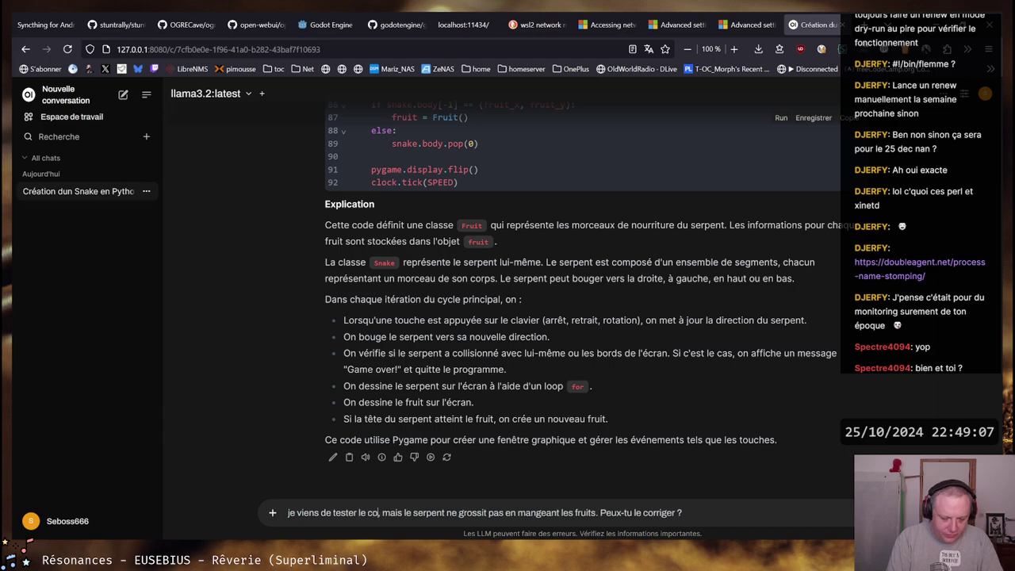
pyautogui.press('Return')
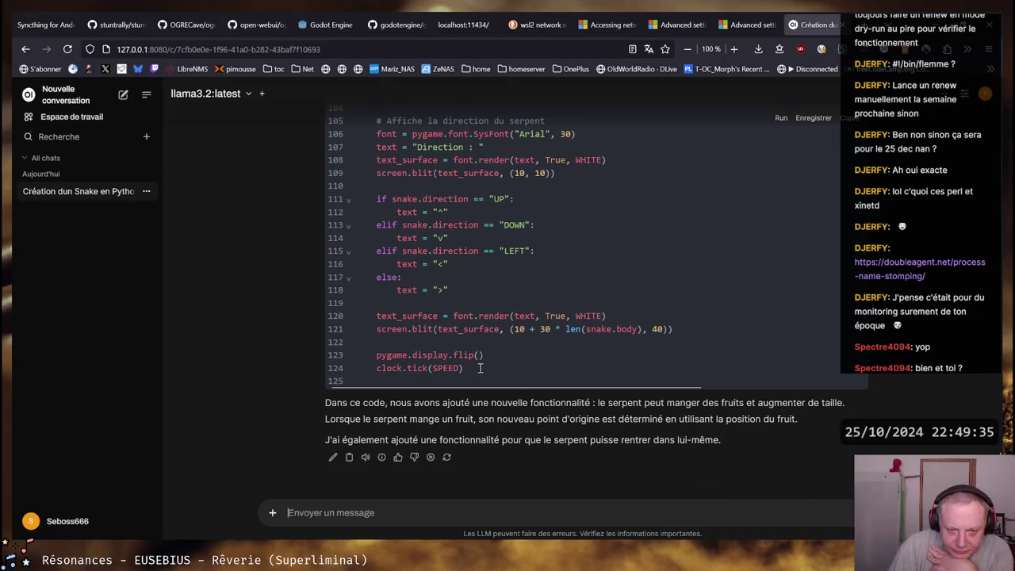
# Scroll back to the top of the revised code under 'Corriger le code pour faire grossir le serpent'
pyautogui.scroll(7, 497, 374)
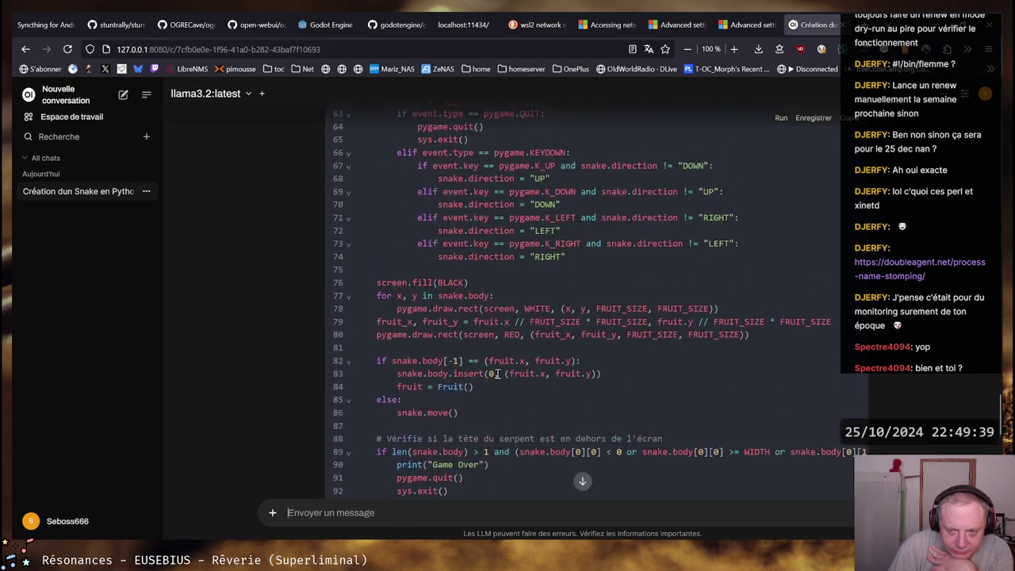
pyautogui.scroll(-7, 498, 373)
pyautogui.moveTo(481, 375); pyautogui.dragTo(500, 250)
pyautogui.scroll(4, 498, 248)
pyautogui.scroll(6, 497, 250)
pyautogui.scroll(13, 809, 211)
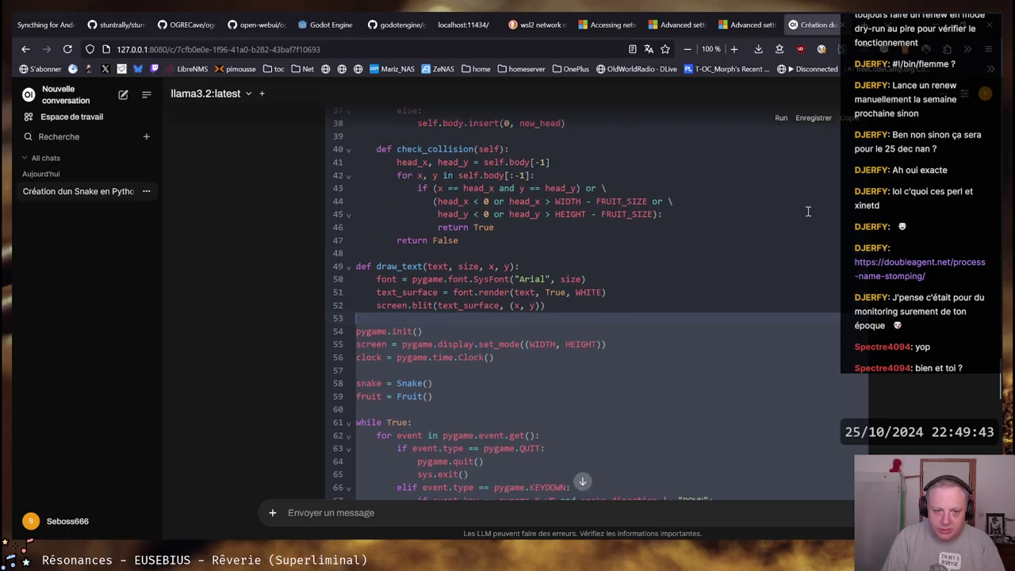
pyautogui.scroll(-3, 809, 210)
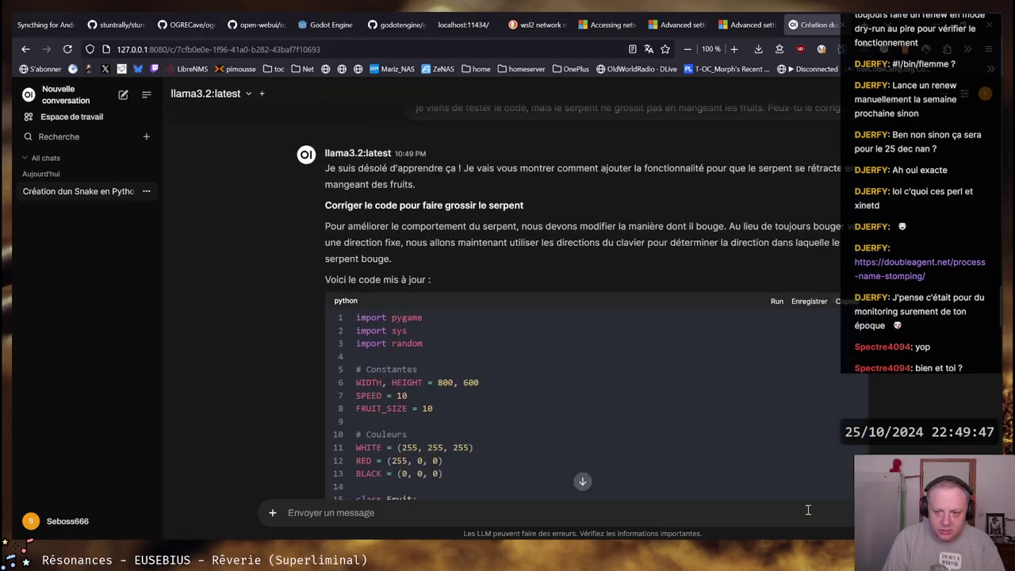
# In the Ubuntu terminal, open a new snake2.py in vim and turn on paste mode
pyautogui.hotkey('alt', 'Tab')
pyautogui.write('vim snalke')
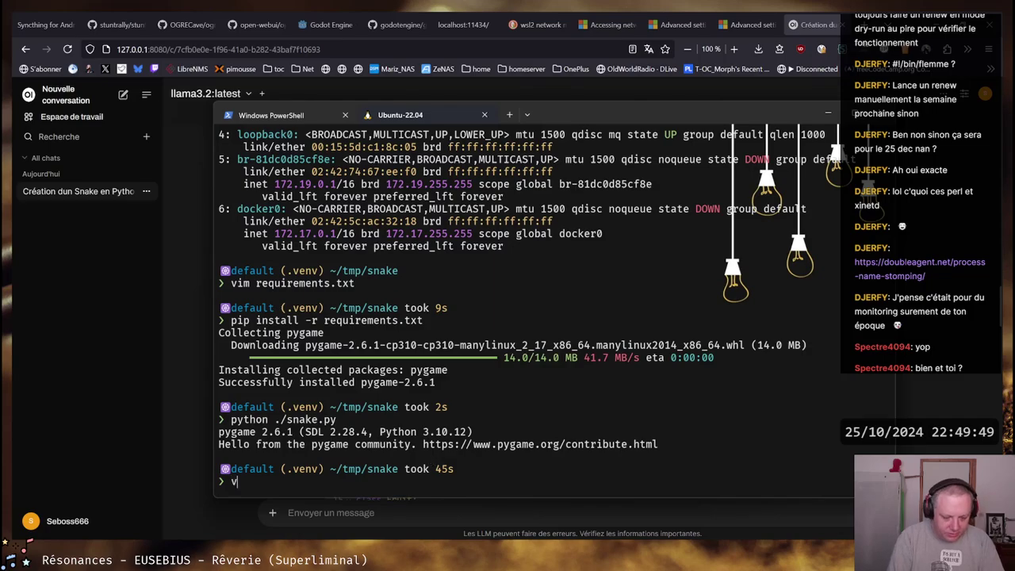
pyautogui.press('BackSpace')
pyautogui.press('BackSpace')
pyautogui.press('BackSpace')
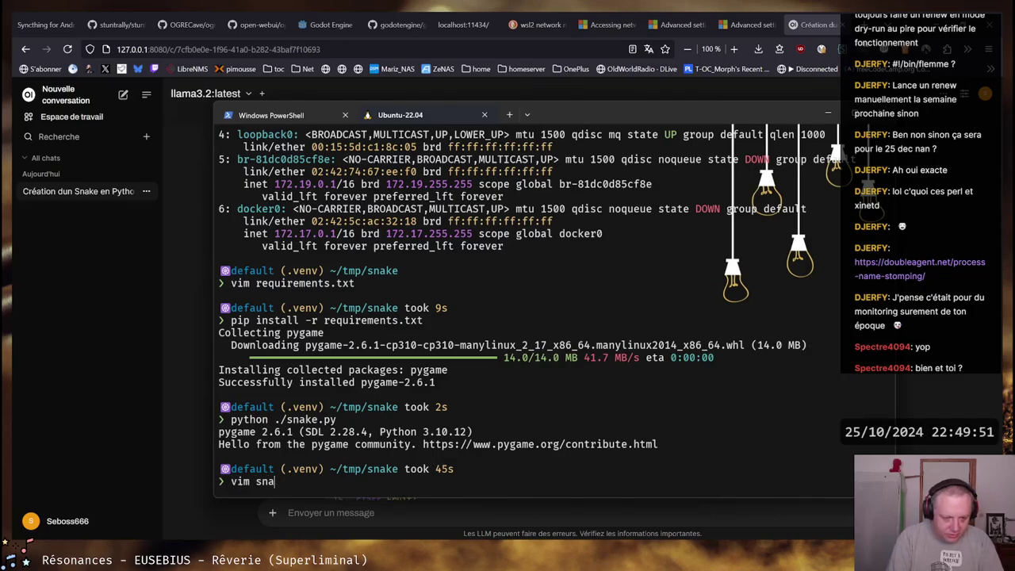
pyautogui.write('ke2.py')
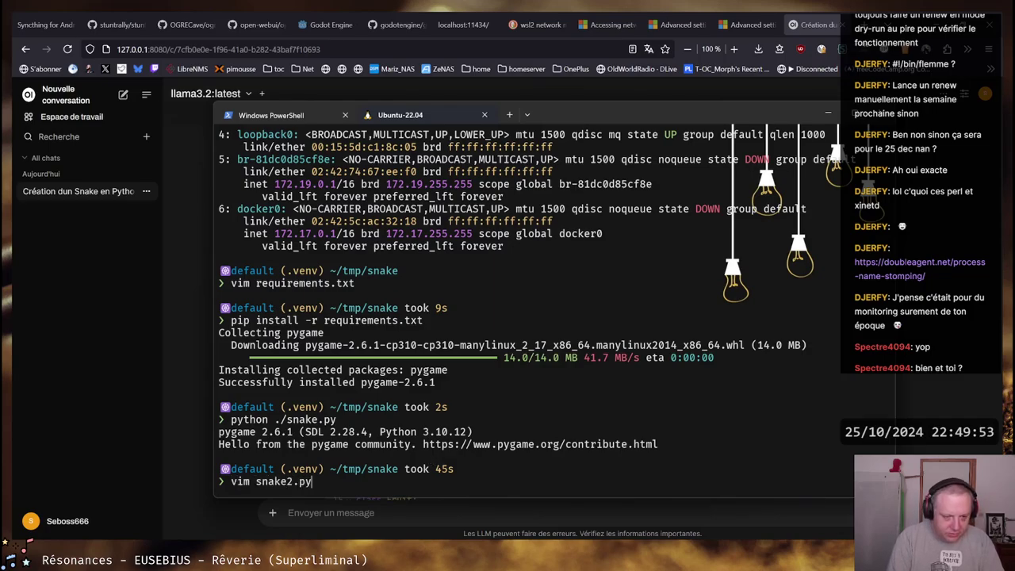
pyautogui.press('Return')
pyautogui.write(':set pa')
pyautogui.press('Tab')
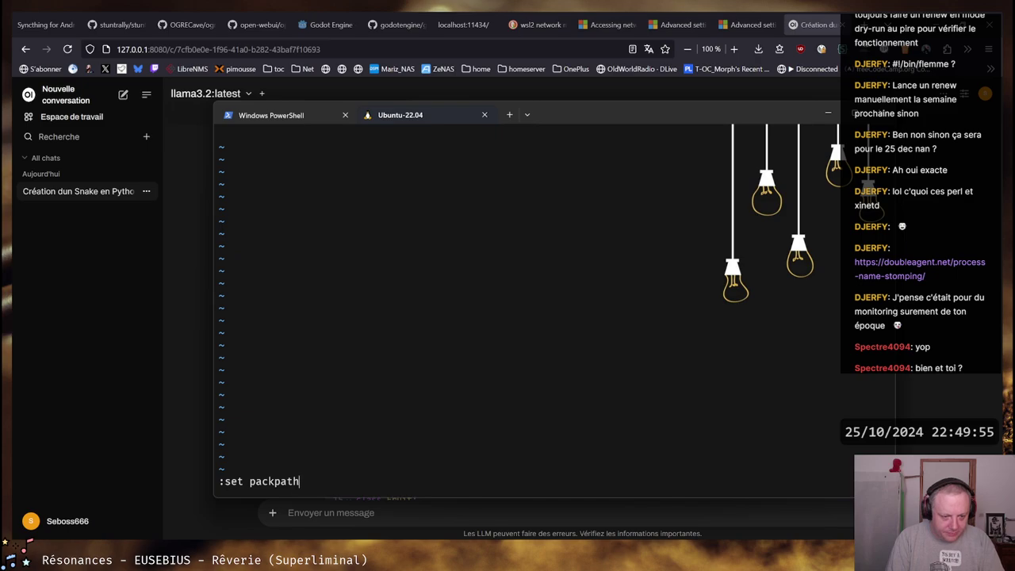
pyautogui.press('BackSpace')
pyautogui.press('BackSpace')
pyautogui.press('BackSpace')
pyautogui.press('BackSpace')
pyautogui.press('BackSpace')
pyautogui.press('BackSpace')
pyautogui.write('ste')
pyautogui.press('Return')
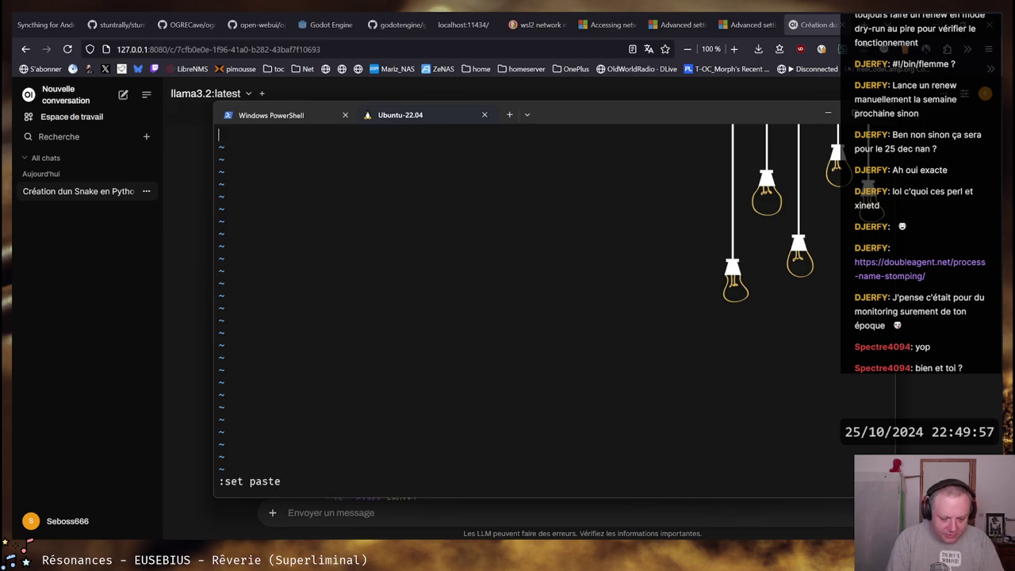
# Paste the revised Snake code, save snake2.py, and type diff -us snake* to compare
pyautogui.press('i')
pyautogui.hotkey('ctrl', 'shift', 'v')
pyautogui.press('Escape')
pyautogui.write(':wq')
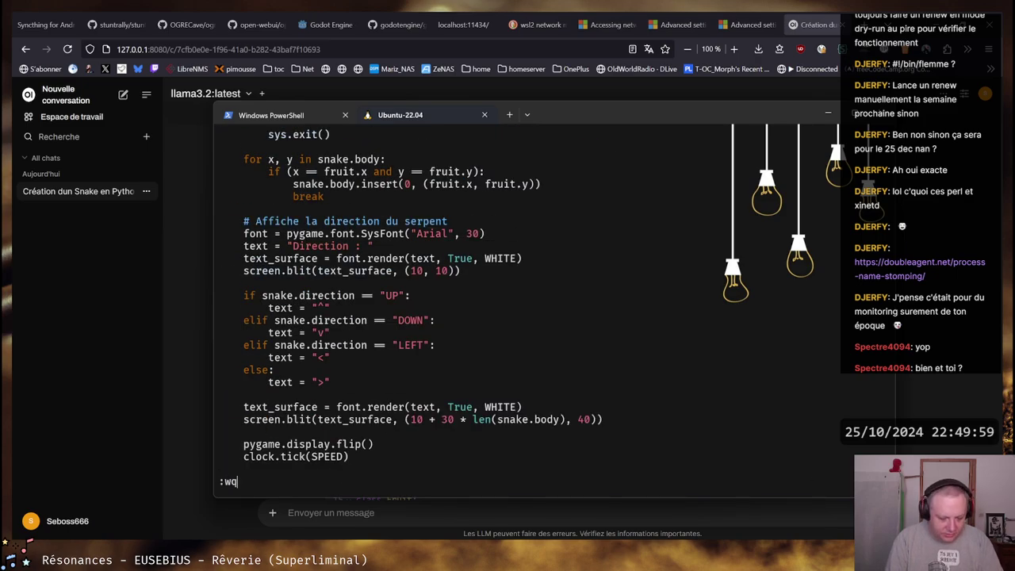
pyautogui.press('Return')
pyautogui.write('diff -us ')
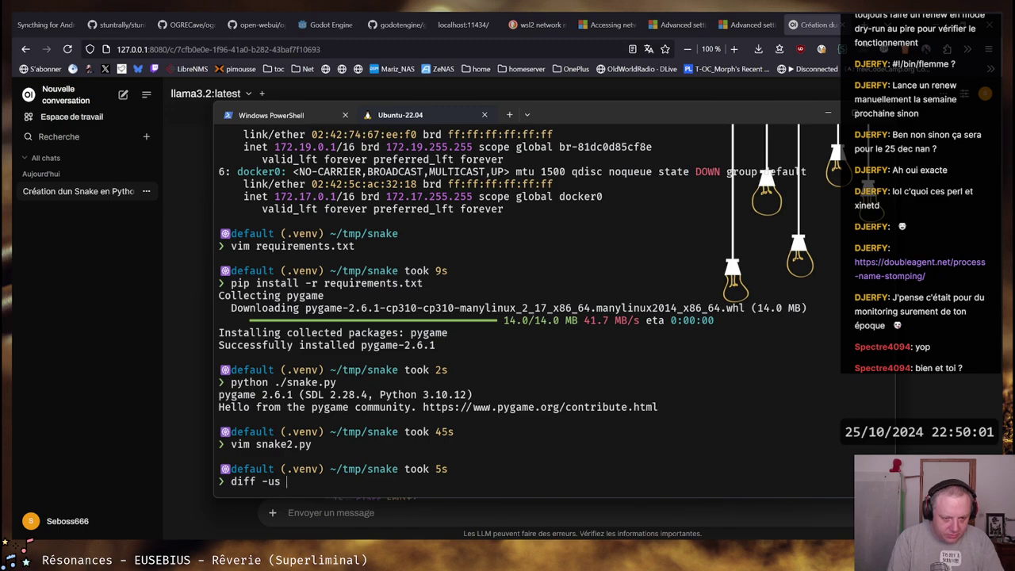
pyautogui.write('snake*')
pyautogui.press('Return')
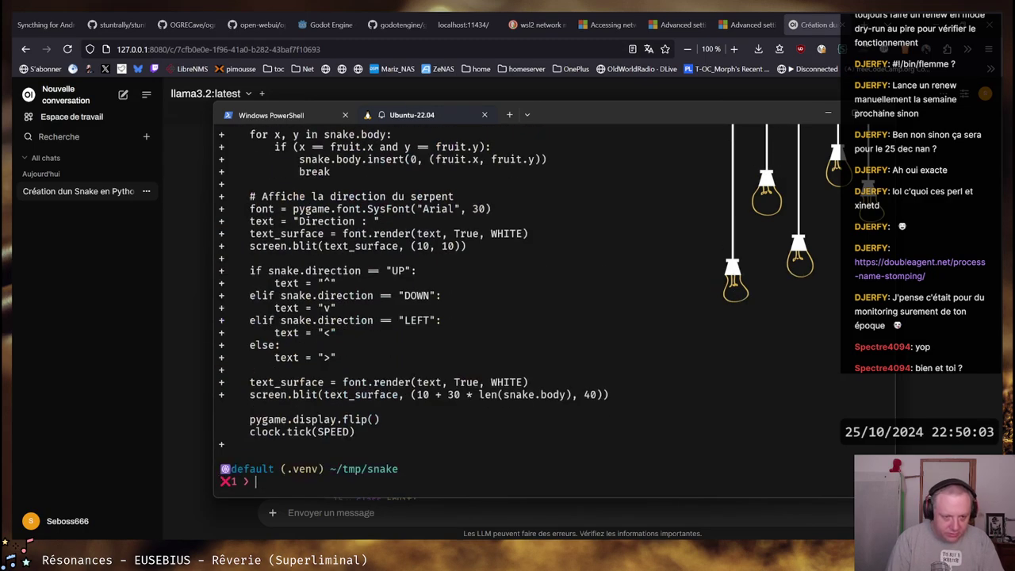
pyautogui.scroll(20, 364, 357)
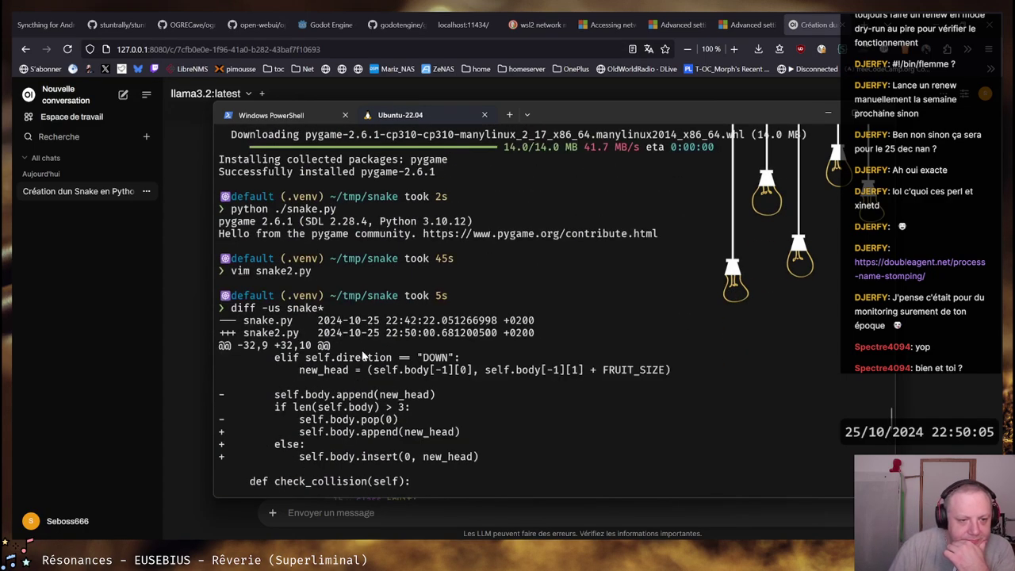
pyautogui.scroll(-2, 364, 357)
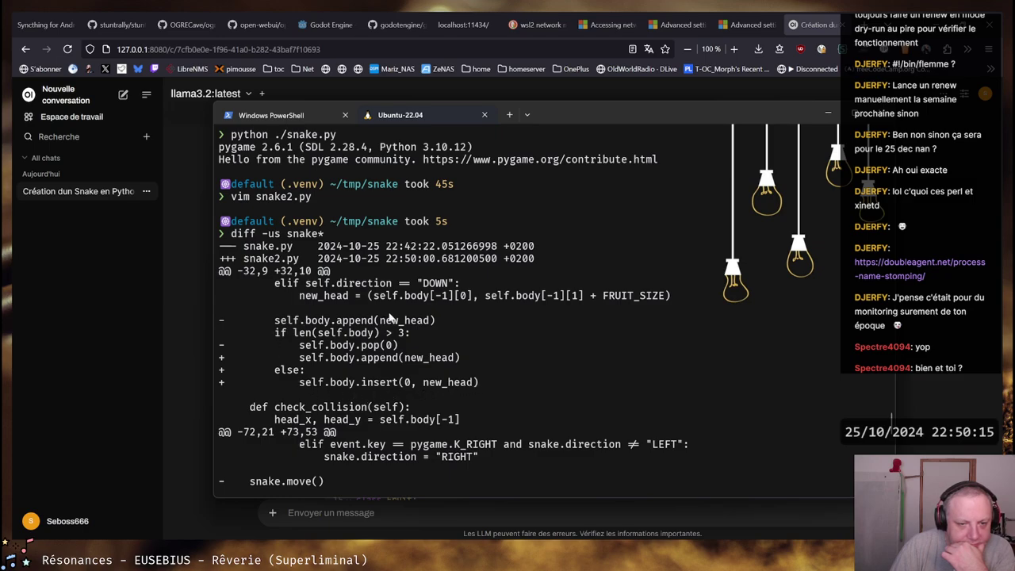
pyautogui.moveTo(379, 298); pyautogui.dragTo(679, 298)
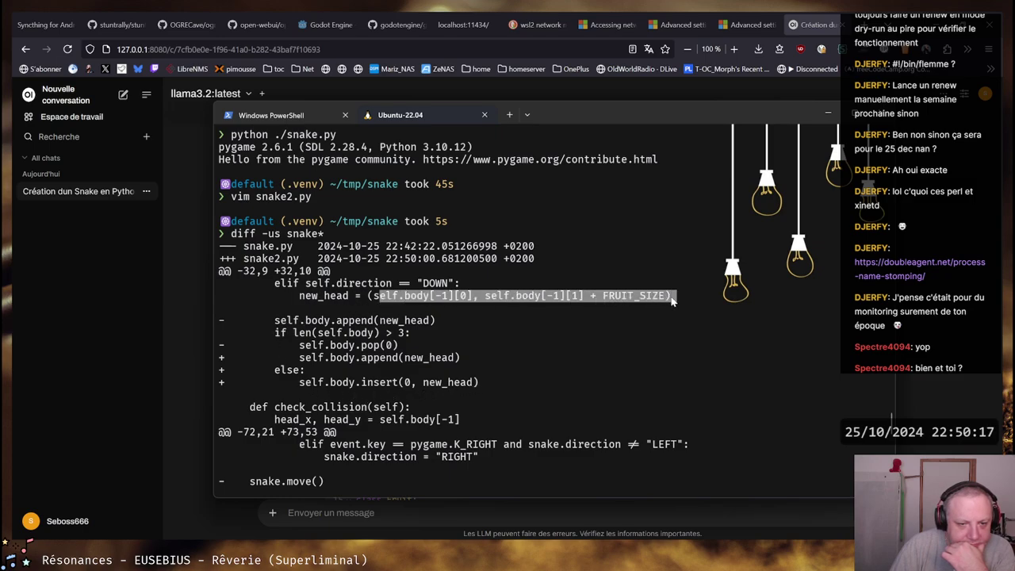
pyautogui.click(454, 297)
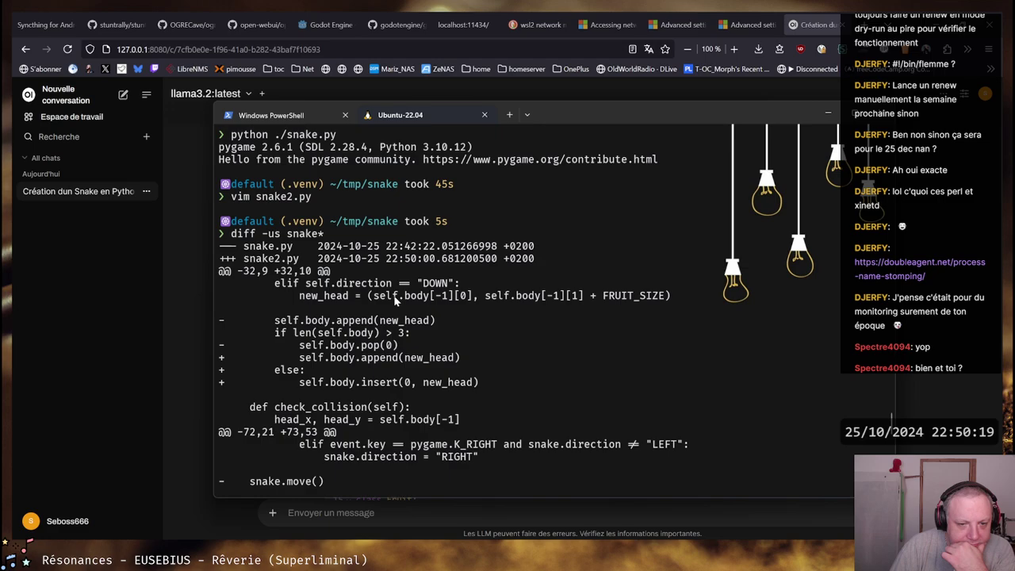
pyautogui.scroll(-3, 397, 300)
pyautogui.scroll(-2, 396, 300)
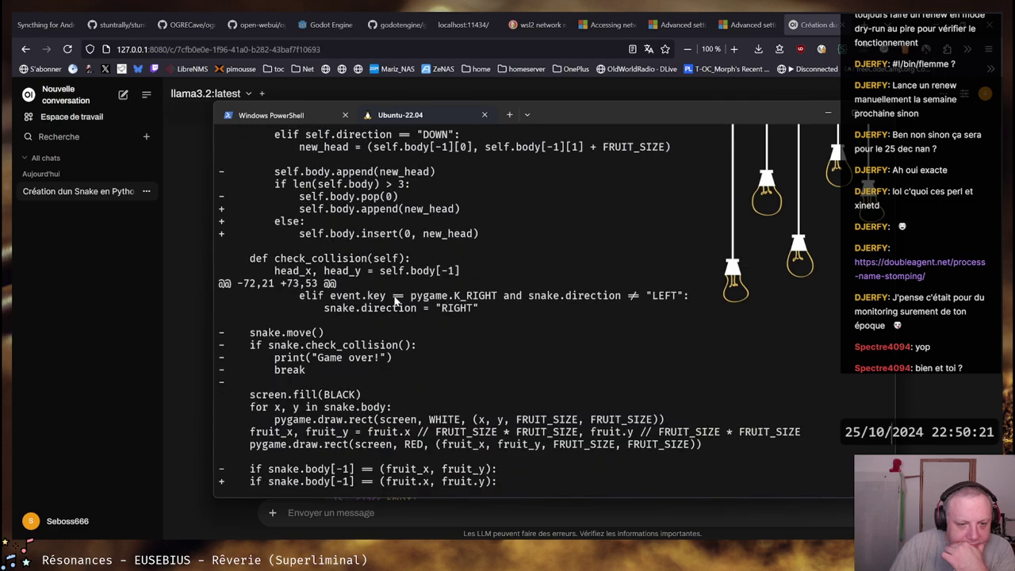
pyautogui.scroll(-3, 397, 300)
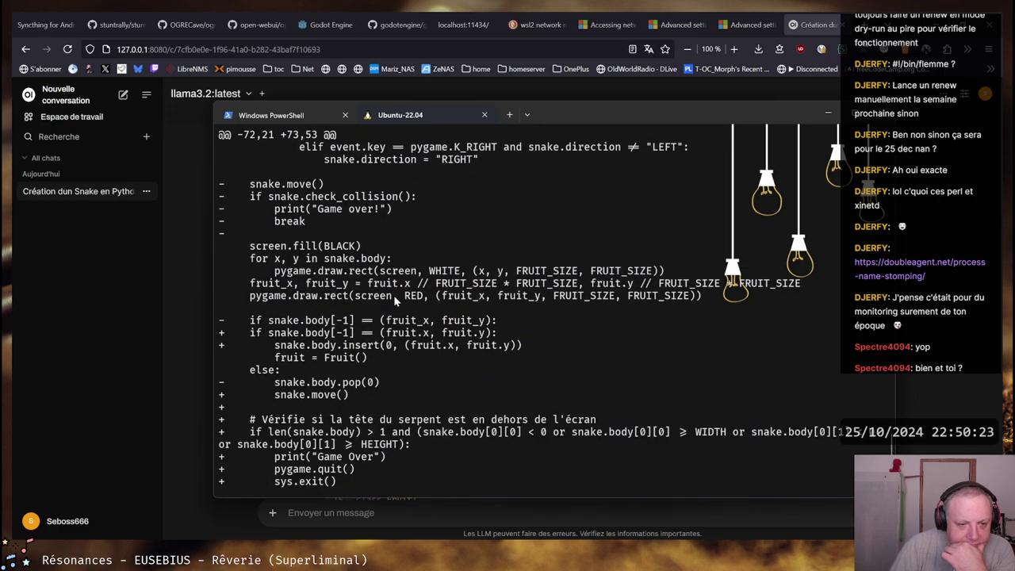
pyautogui.scroll(-3, 394, 295)
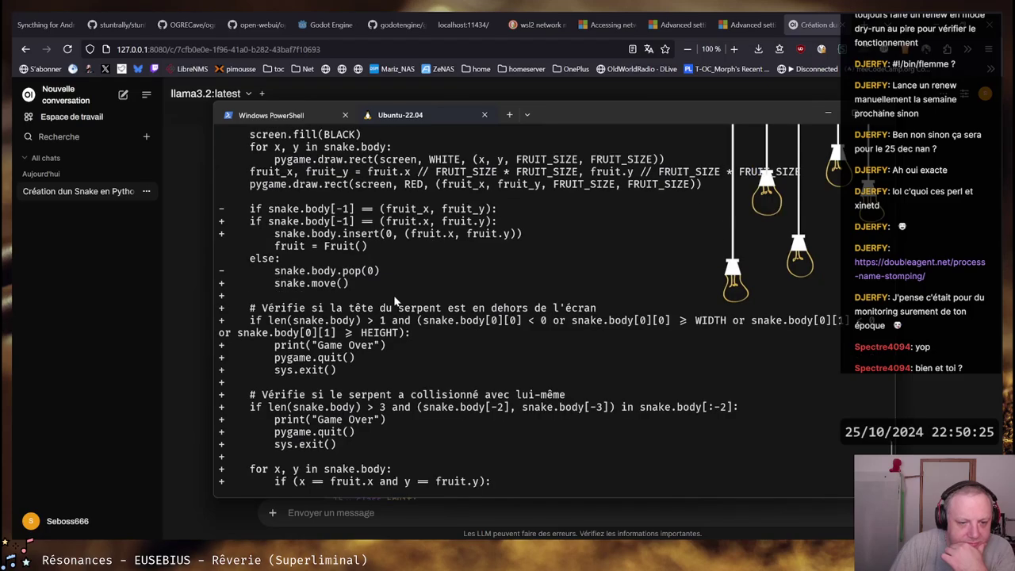
pyautogui.scroll(-6, 351, 311)
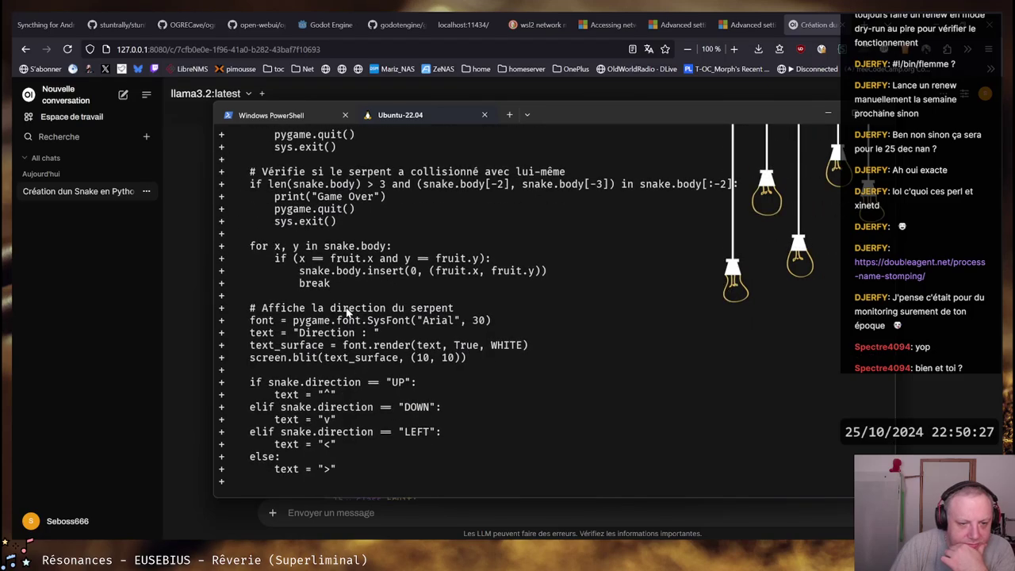
pyautogui.scroll(-3, 347, 312)
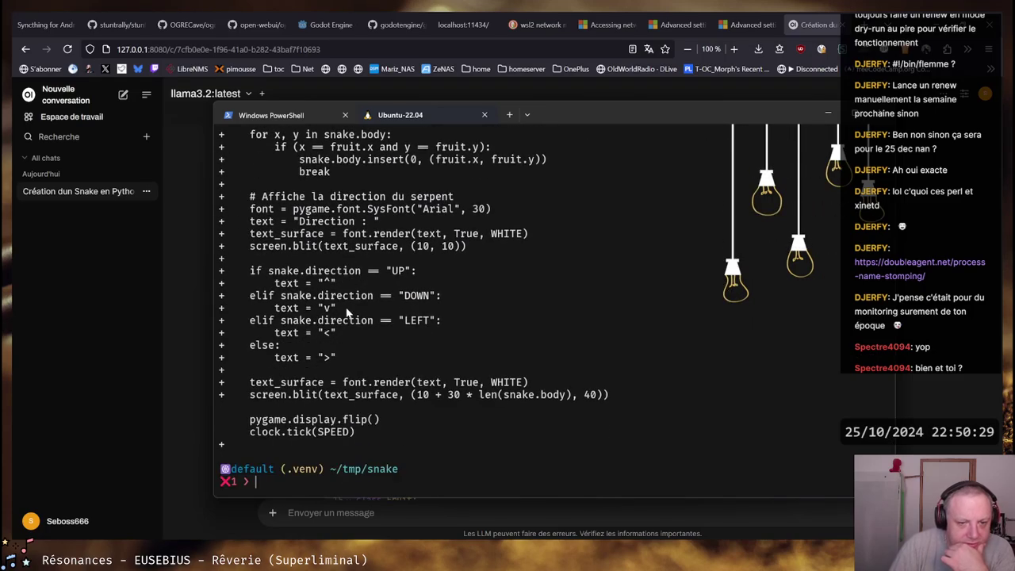
# Run python ./snake2.py, steer the snake onto the red fruit, then close the game window
pyautogui.write('py')
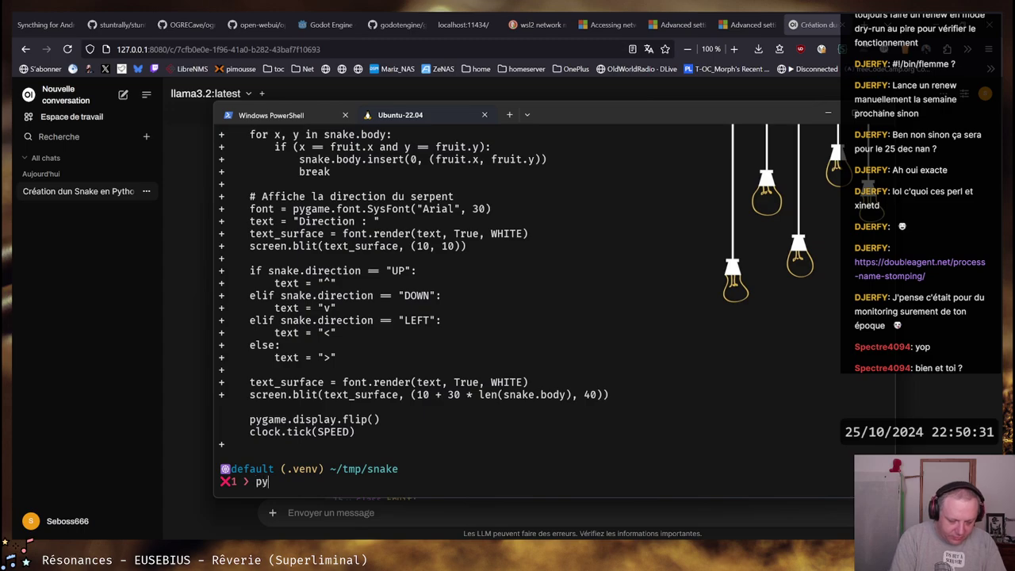
pyautogui.write('thon ./snake2.py')
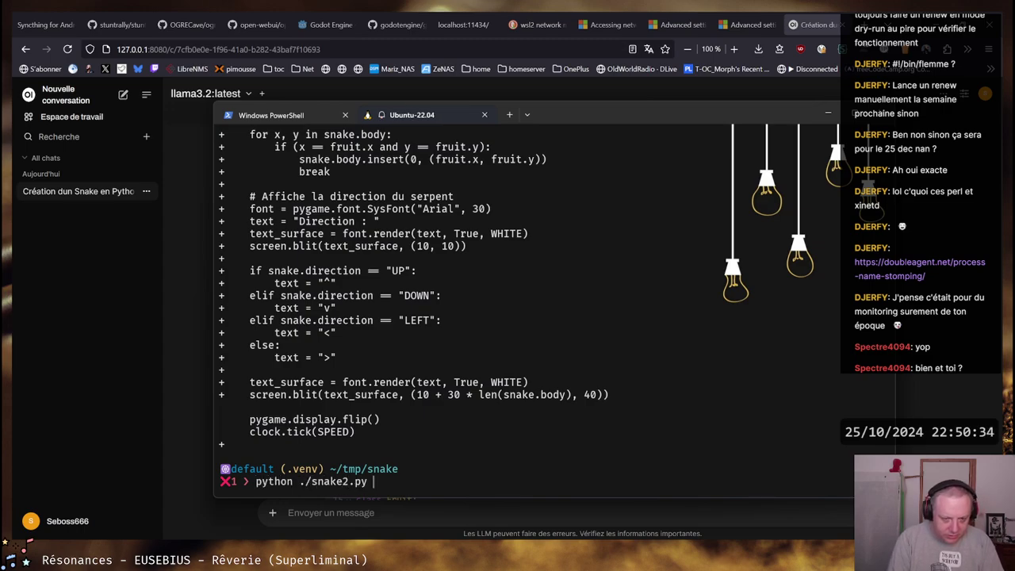
pyautogui.press('Return')
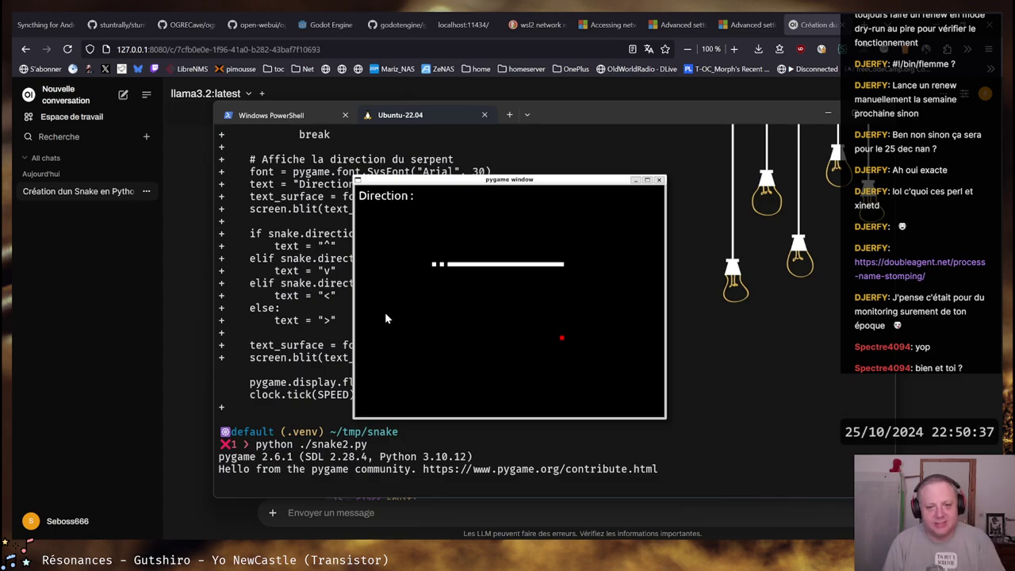
pyautogui.press('Up')
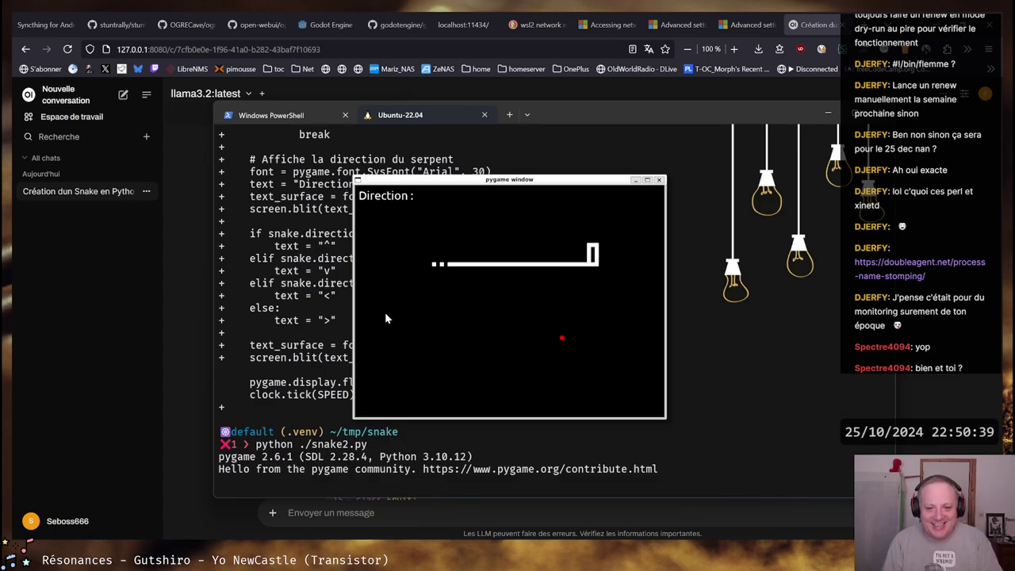
pyautogui.press('Down')
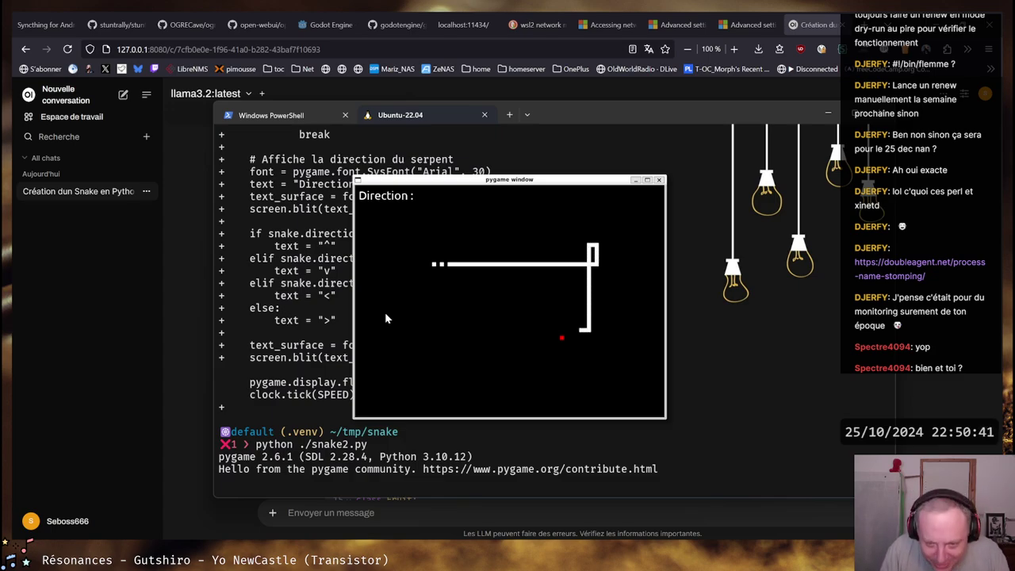
pyautogui.press('Down')
pyautogui.press('Left')
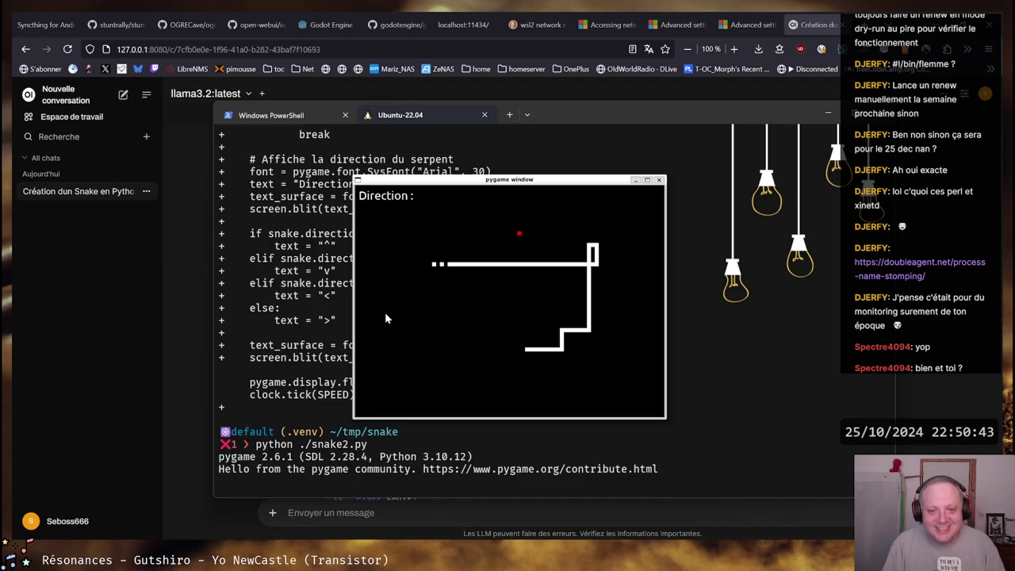
pyautogui.press('Up')
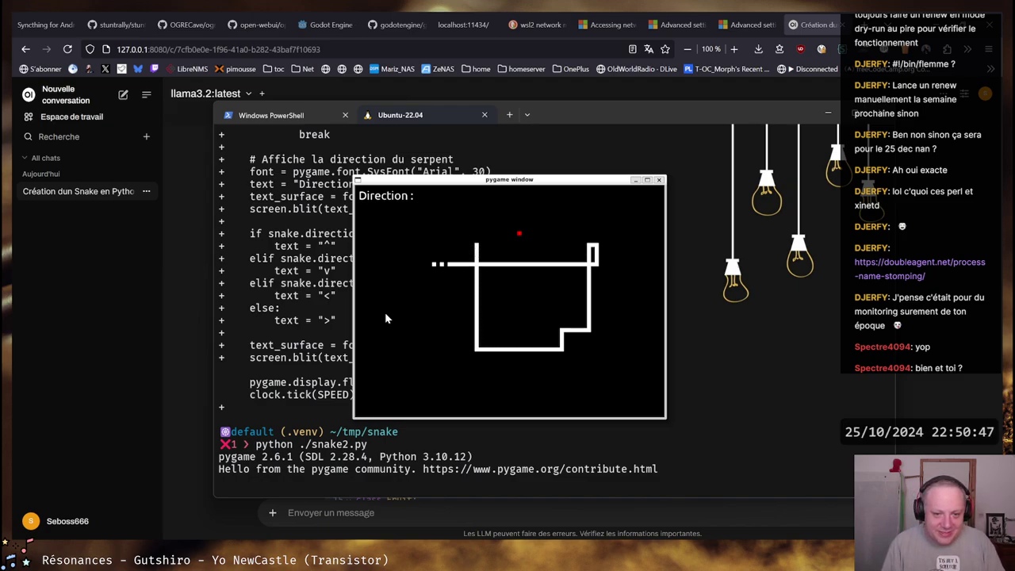
pyautogui.press('Right')
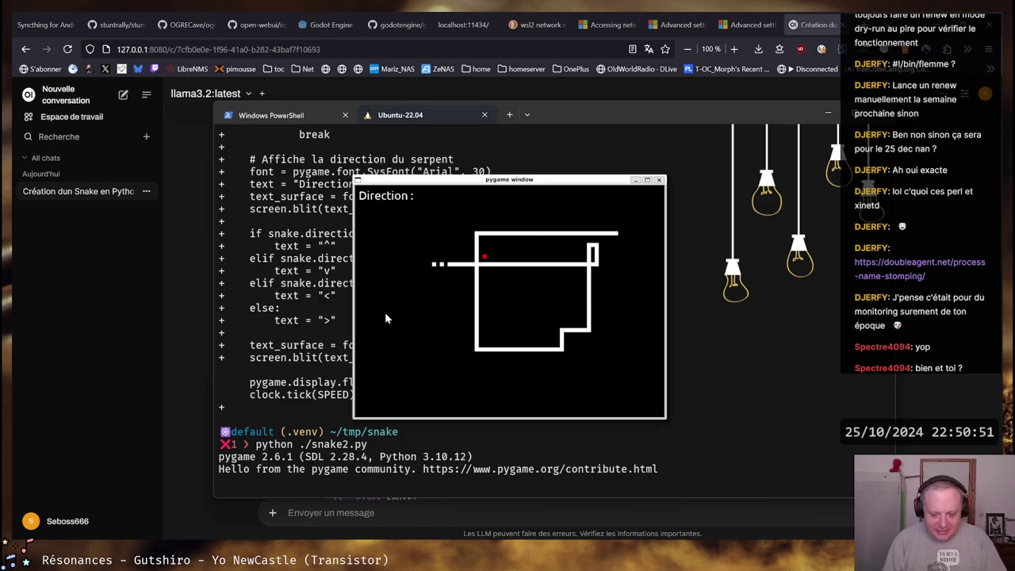
pyautogui.press('Down')
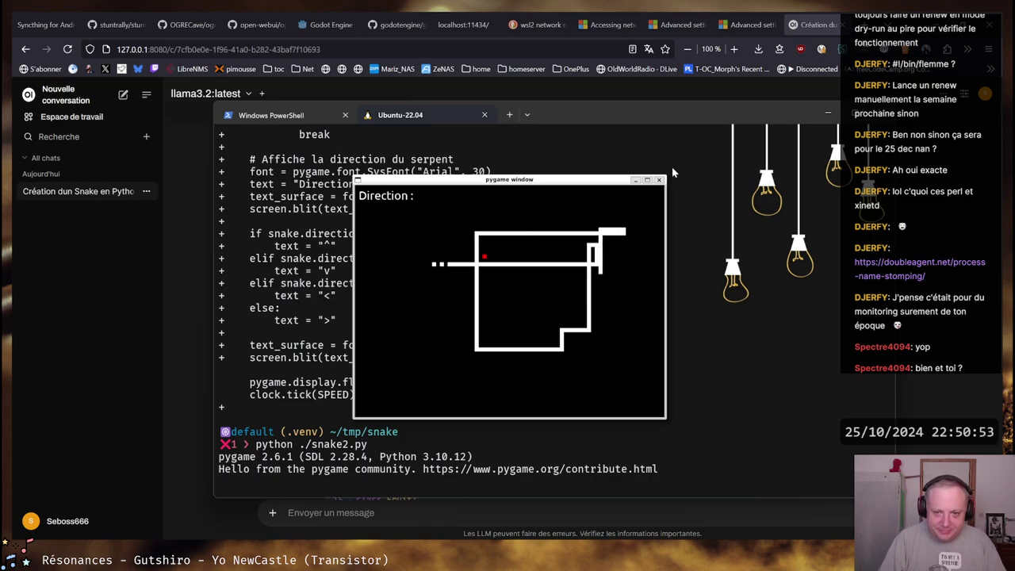
pyautogui.click(660, 180)
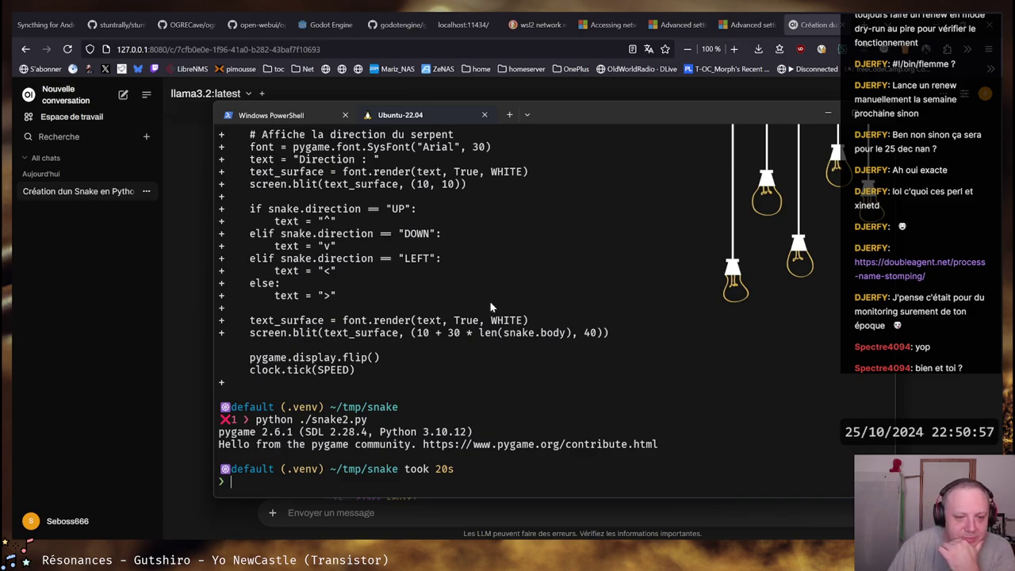
# Scroll up through the terminal's earlier output, then back down to the prompt
pyautogui.scroll(20, 490, 301)
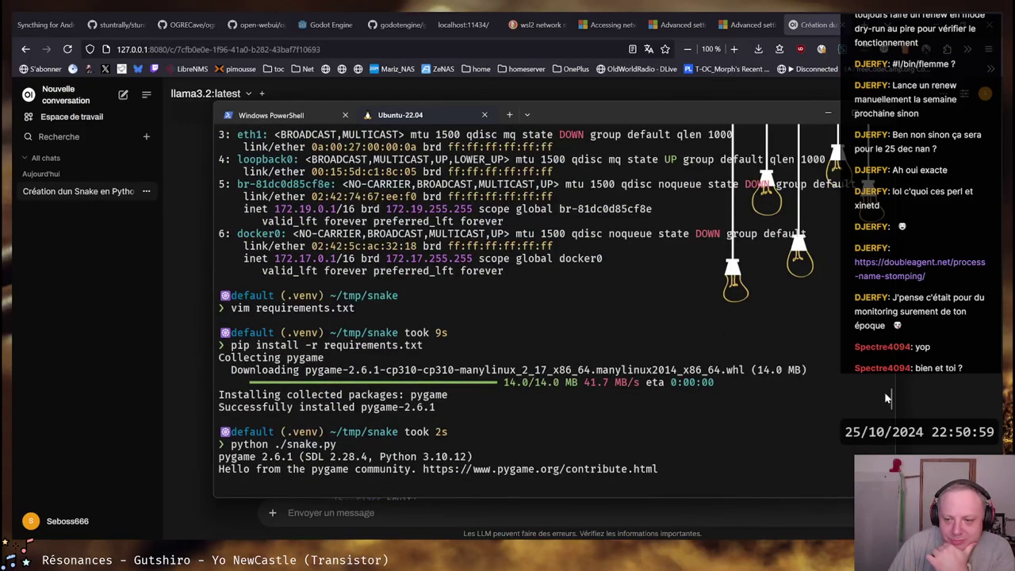
pyautogui.moveTo(886, 399); pyautogui.dragTo(888, 121)
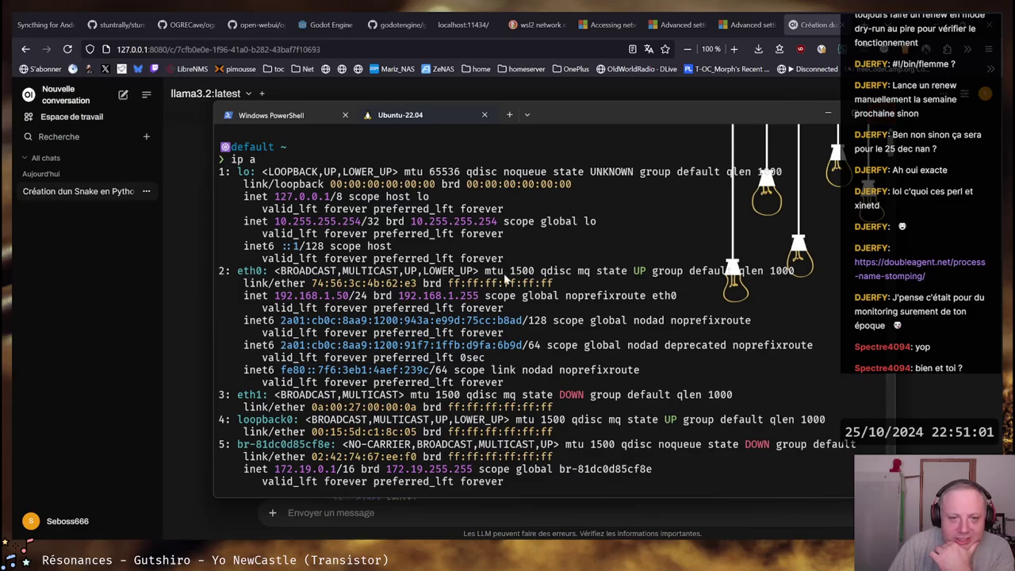
pyautogui.scroll(-20, 505, 277)
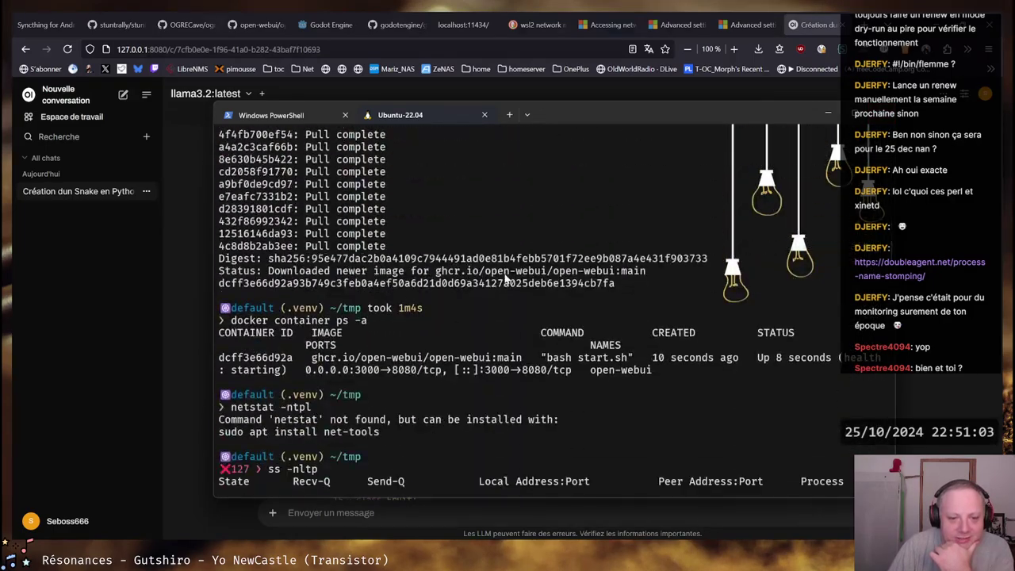
pyautogui.scroll(-15, 505, 276)
pyautogui.hotkey('alt', 'Tab')
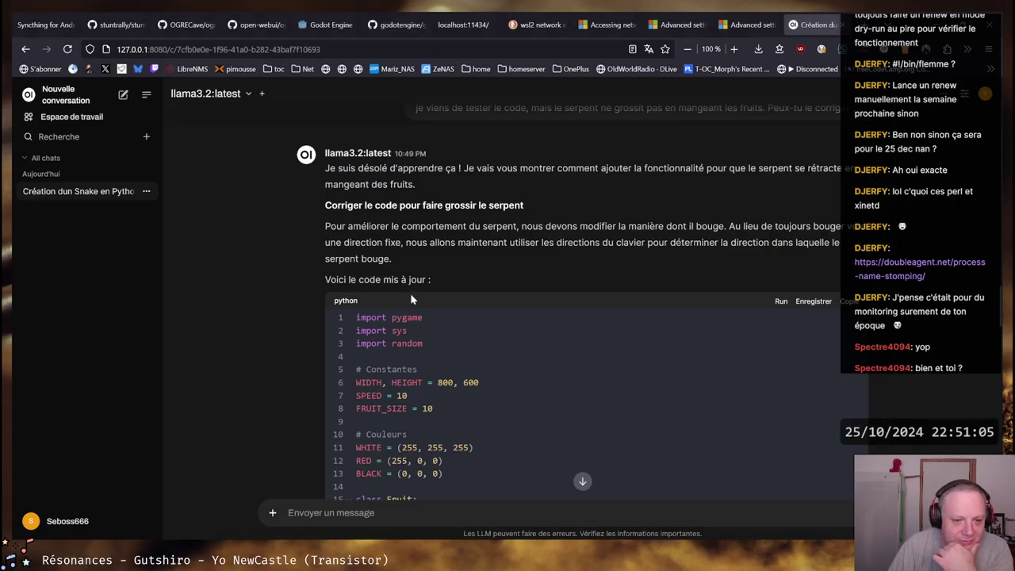
pyautogui.scroll(-15, 692, 313)
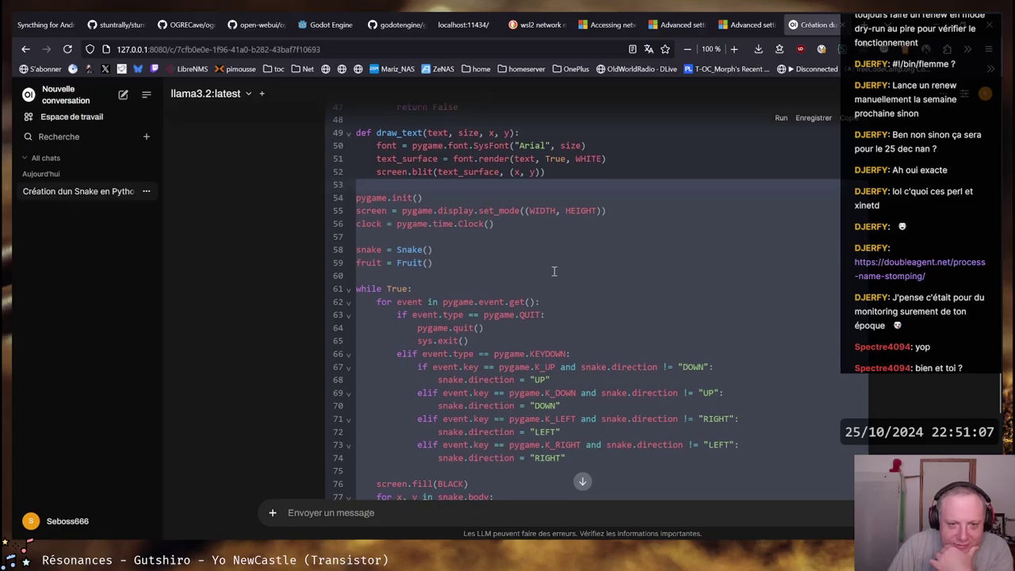
pyautogui.scroll(-8, 555, 272)
pyautogui.scroll(20, 554, 271)
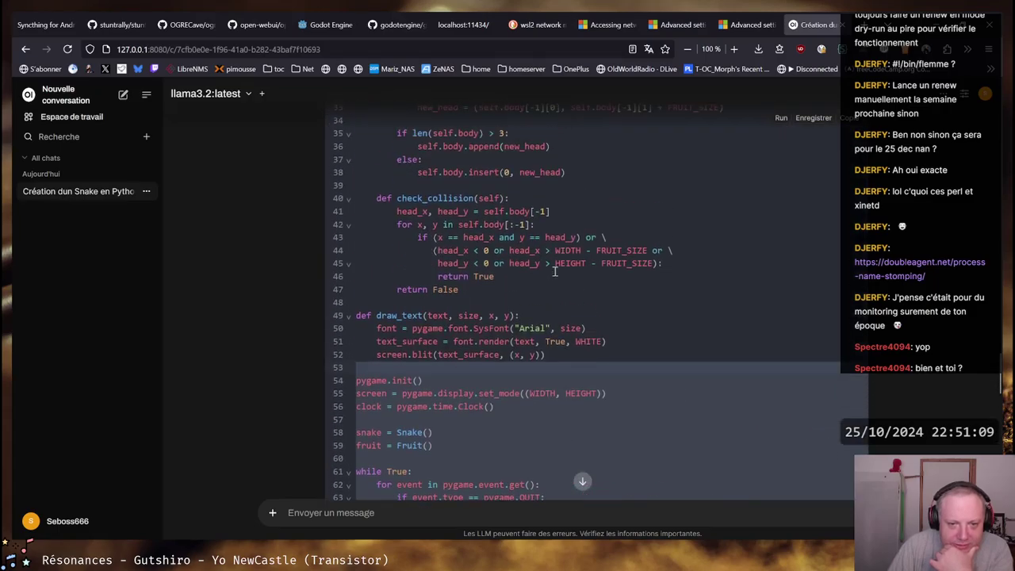
pyautogui.scroll(-15, 555, 271)
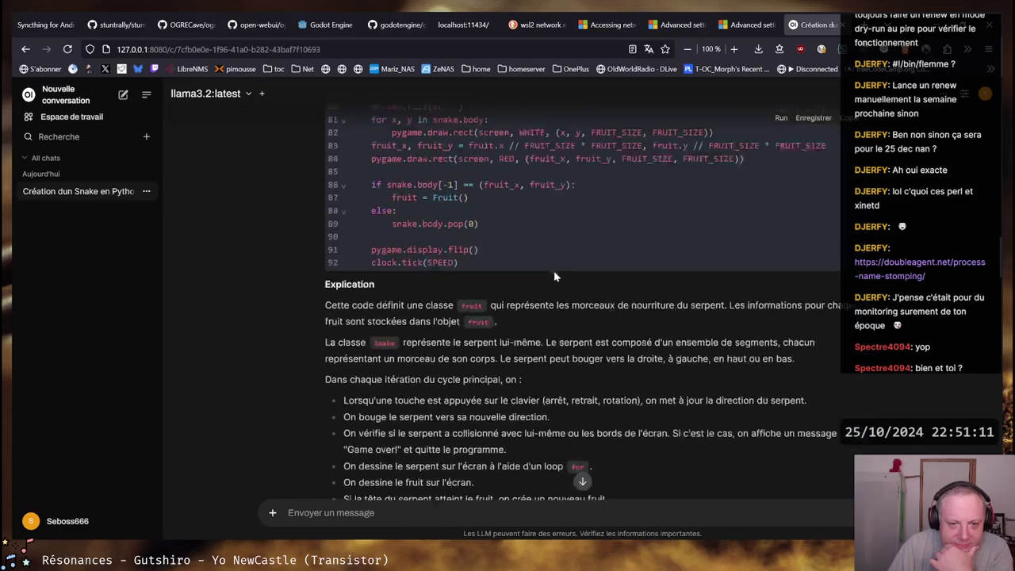
pyautogui.scroll(6, 555, 271)
pyautogui.scroll(10, 556, 275)
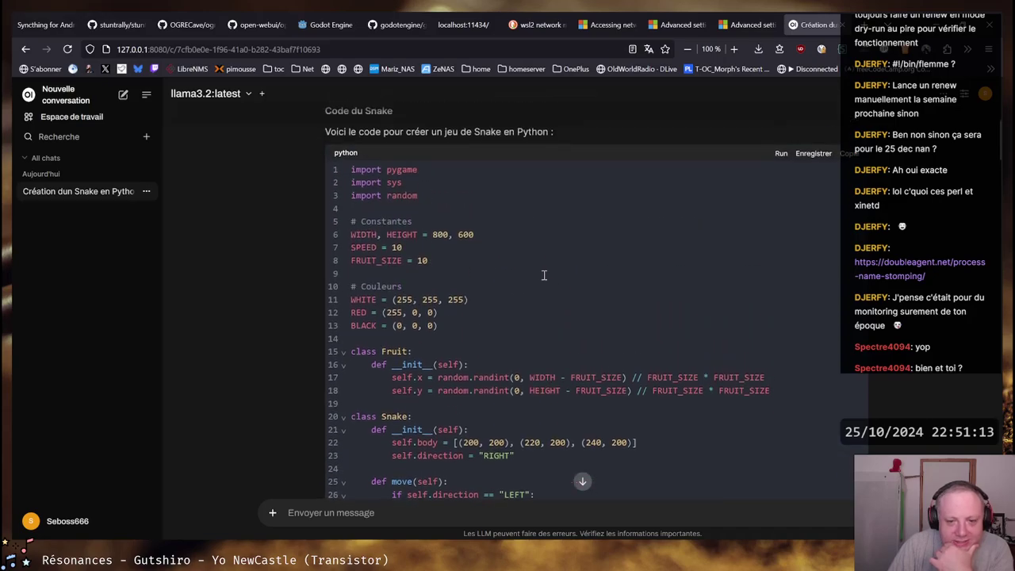
pyautogui.scroll(5, 542, 275)
# Check GPU 1's load in Task Manager, then close it to return to the snake chat
pyautogui.hotkey('ctrl', 'shift', 'Escape')
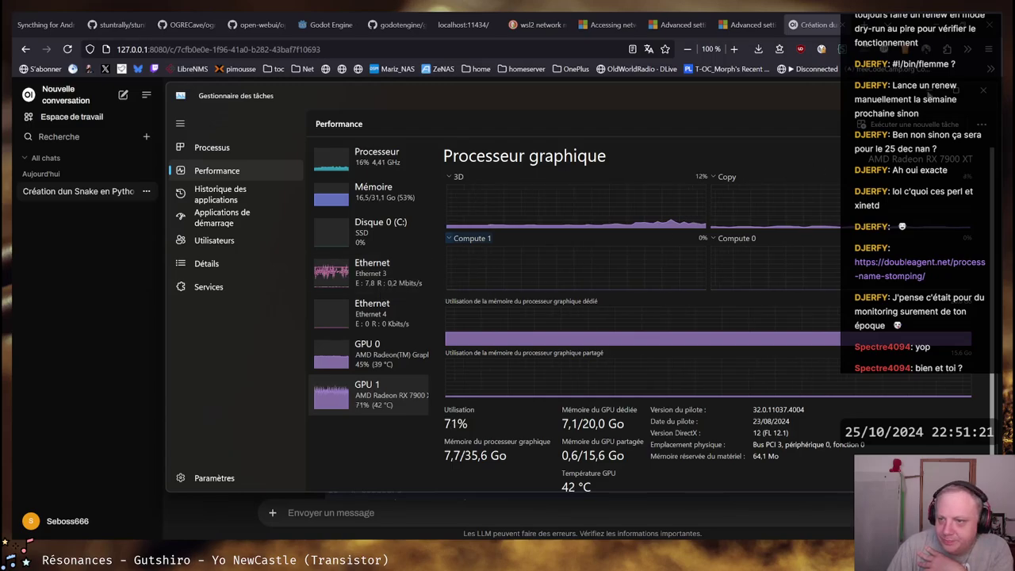
pyautogui.click(896, 97)
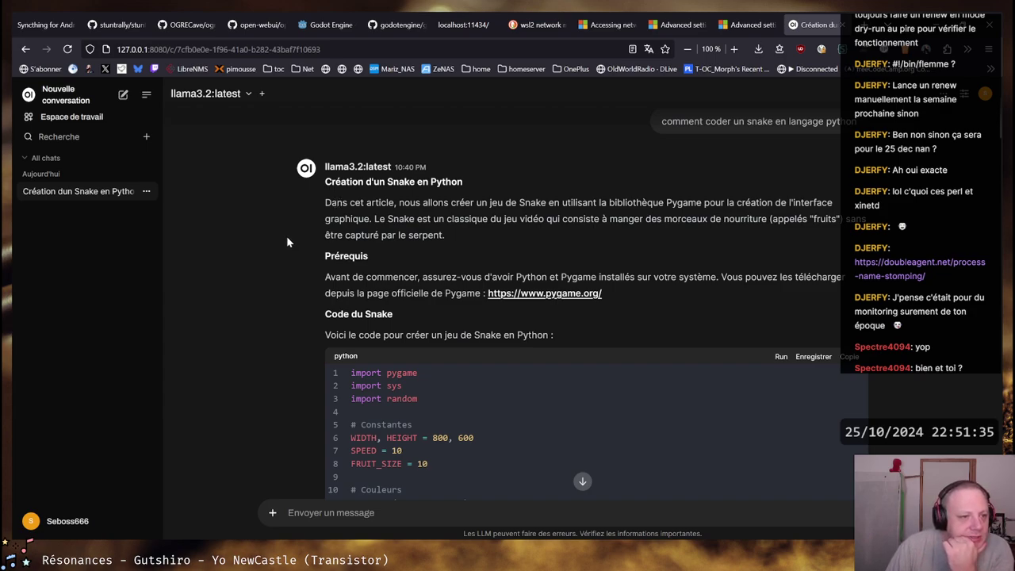
pyautogui.click(248, 94)
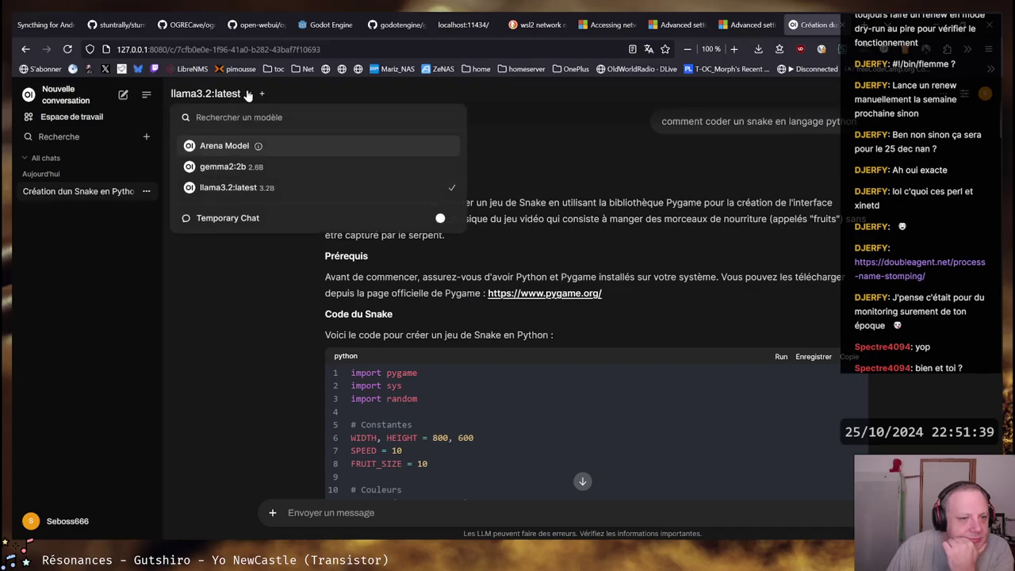
pyautogui.click(244, 304)
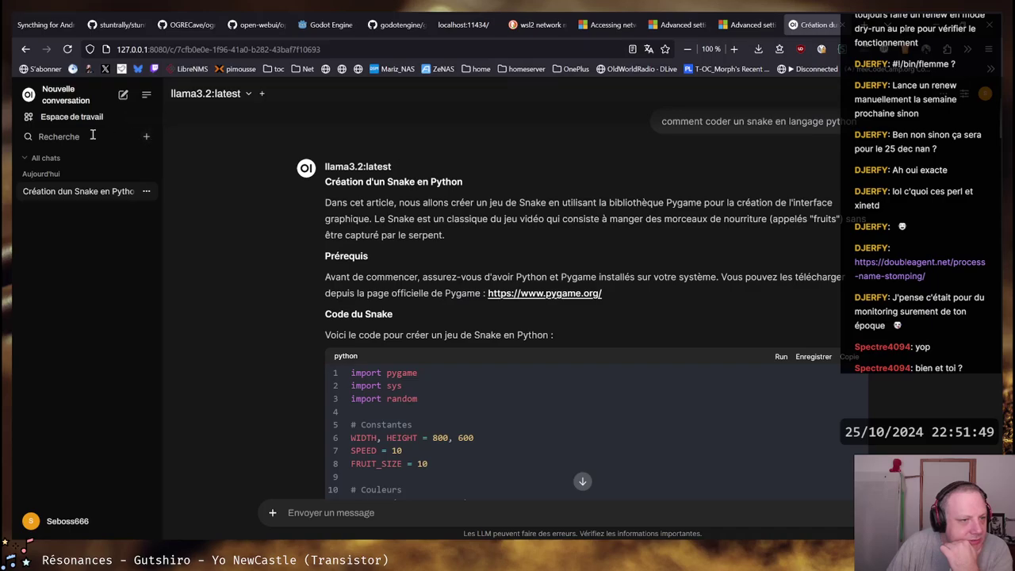
pyautogui.click(89, 136)
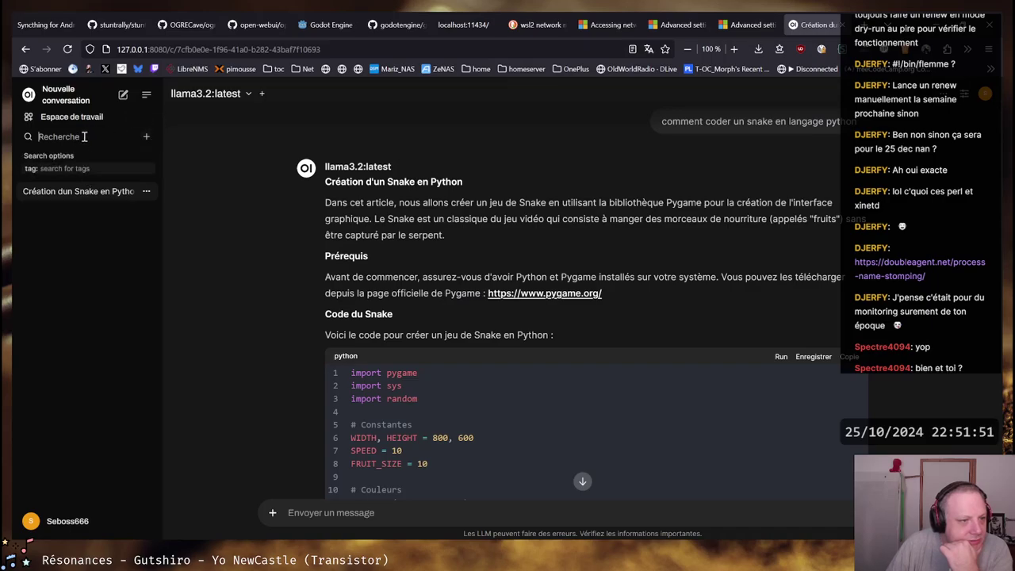
pyautogui.click(147, 95)
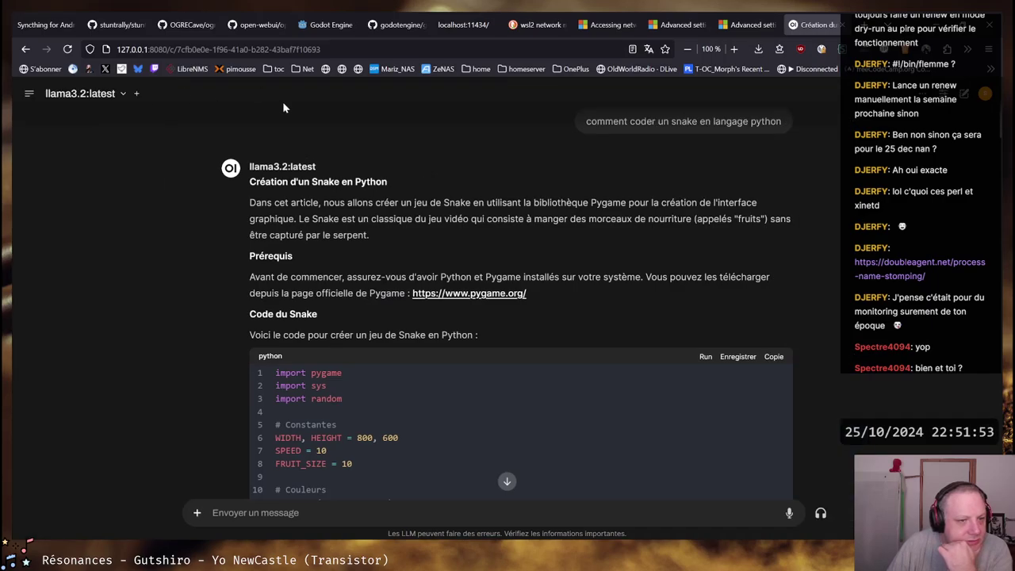
pyautogui.click(28, 93)
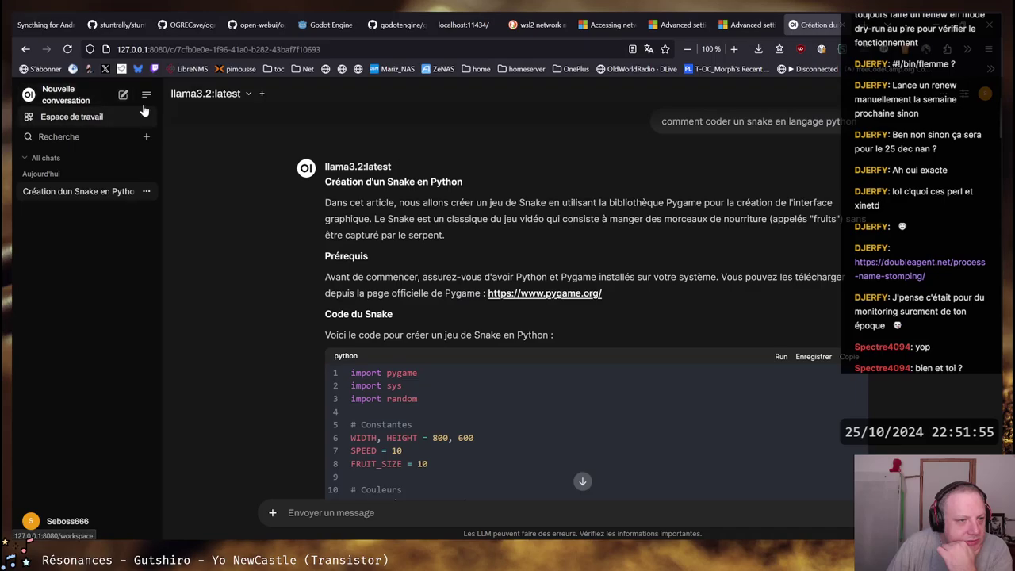
# Collapse the chat sidebar, then look through the chat menu and Chat Controls, including the Vannes tool options
pyautogui.click(148, 95)
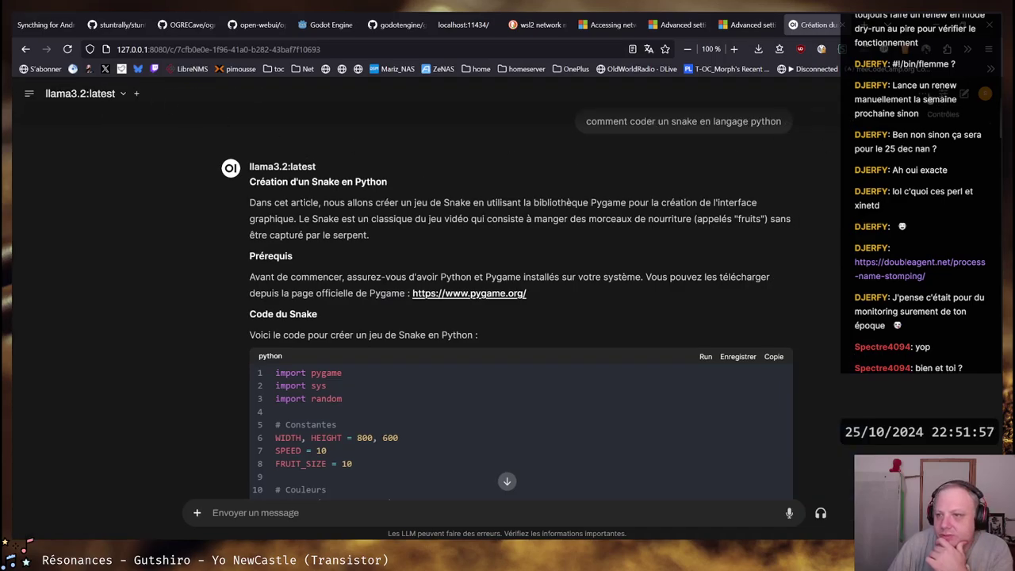
pyautogui.click(926, 95)
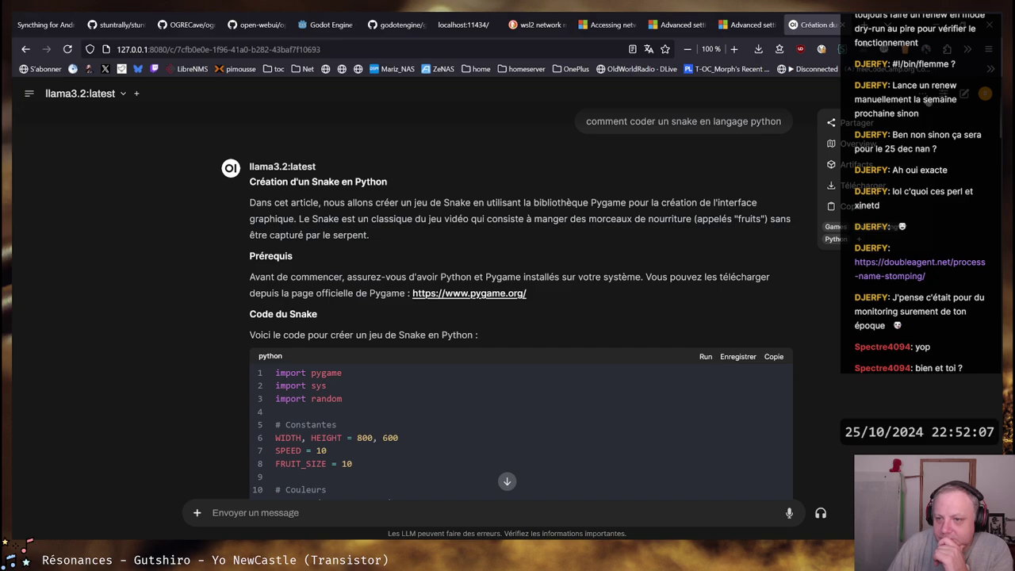
pyautogui.click(948, 95)
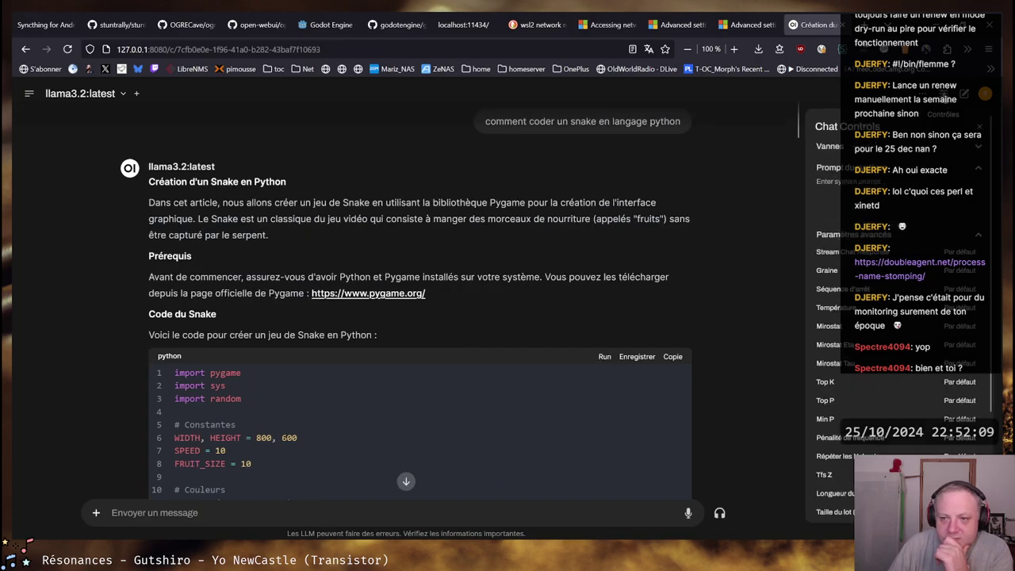
pyautogui.scroll(-3, 896, 317)
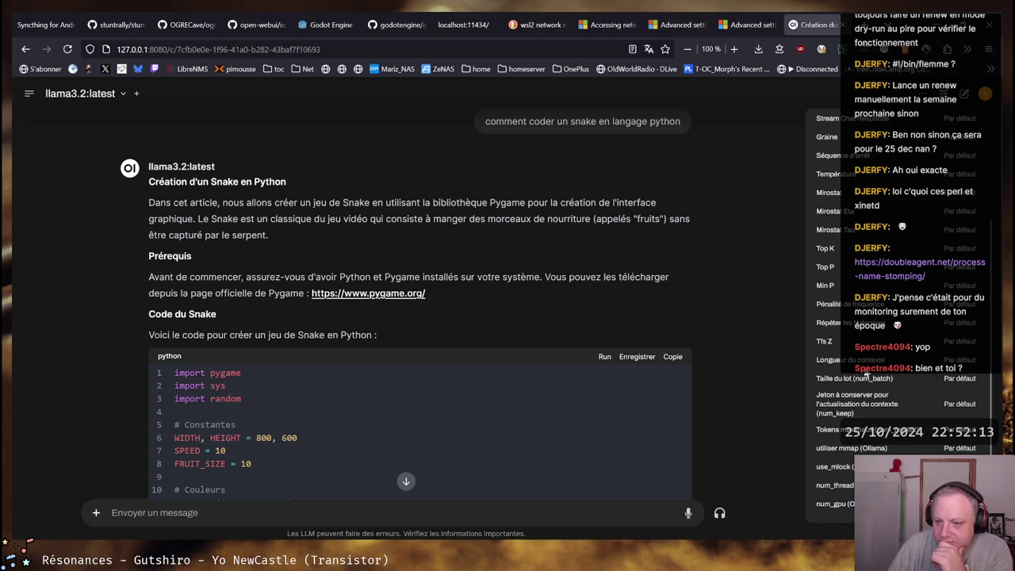
pyautogui.scroll(3, 869, 378)
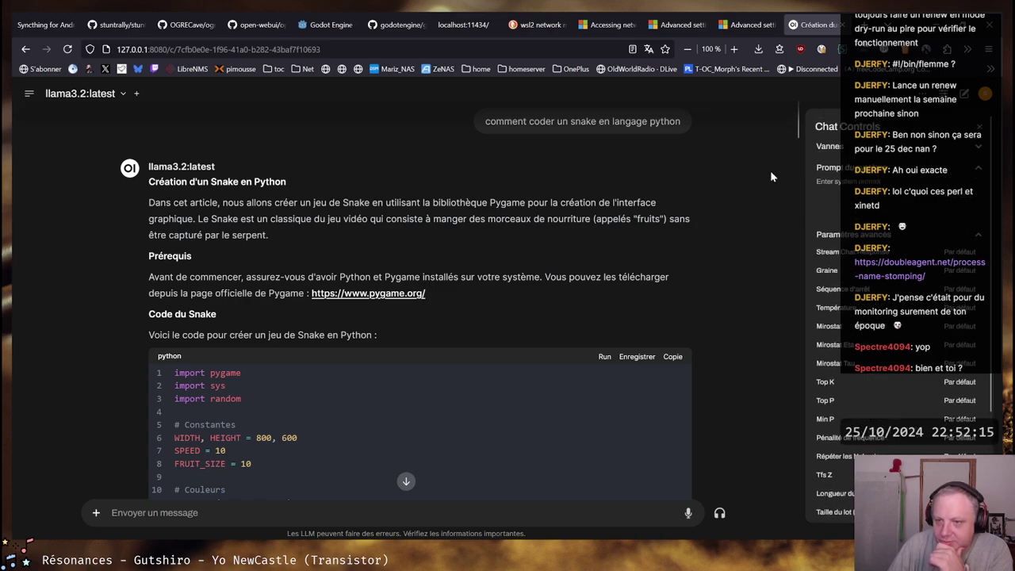
pyautogui.click(862, 150)
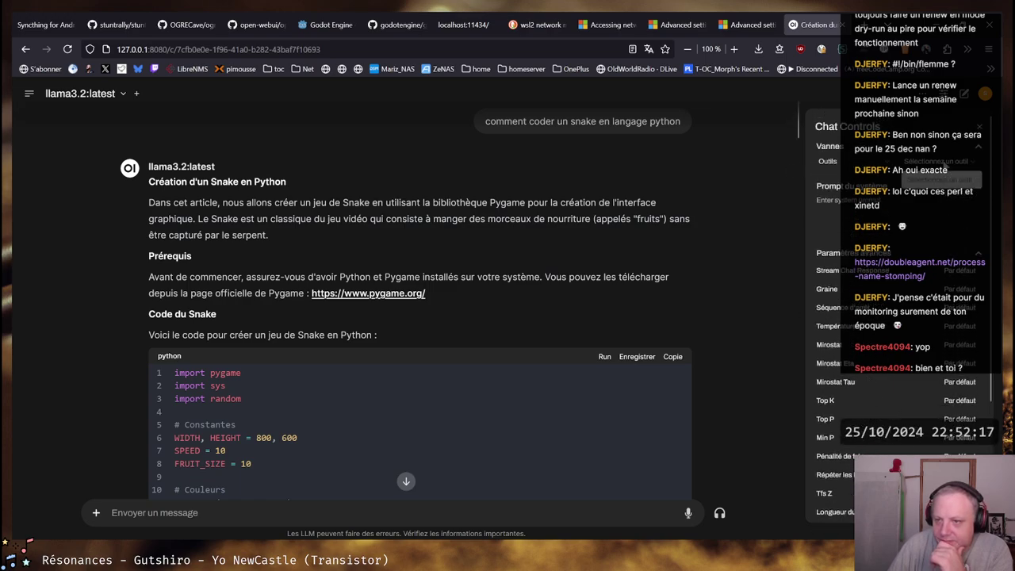
pyautogui.click(830, 163)
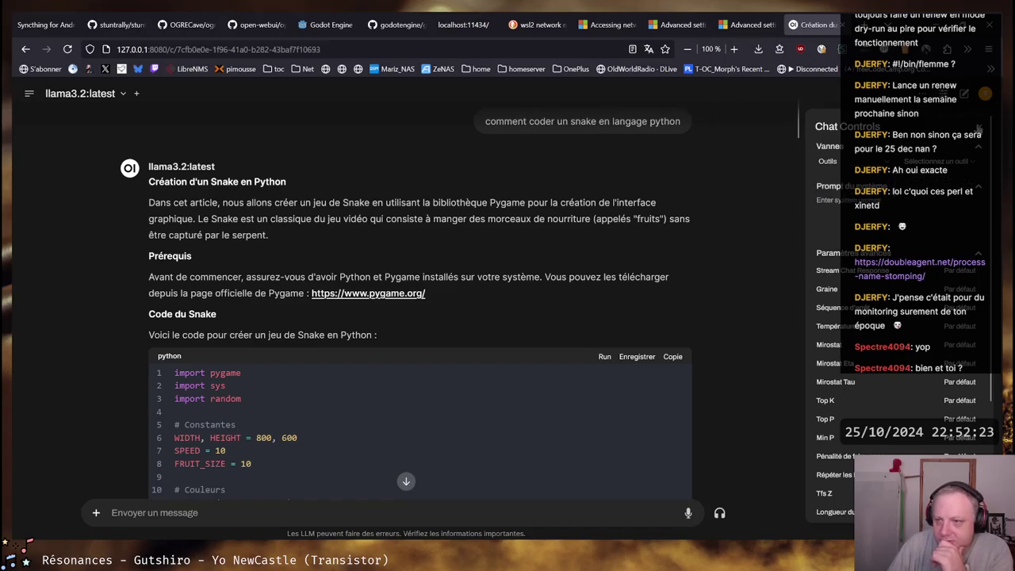
pyautogui.click(980, 128)
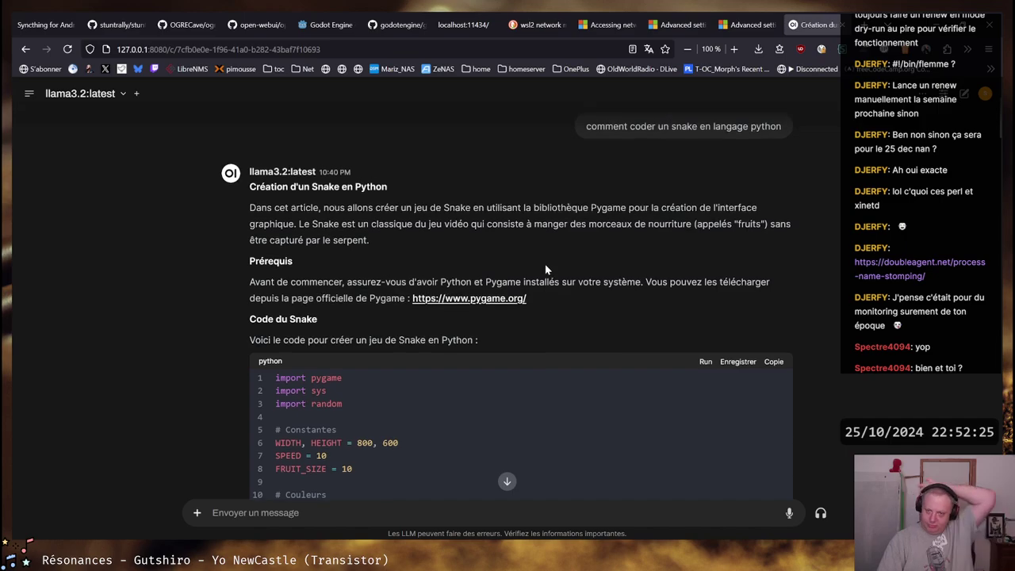
# Start a file upload from the attachment menu, then cancel it
pyautogui.scroll(-8, 508, 166)
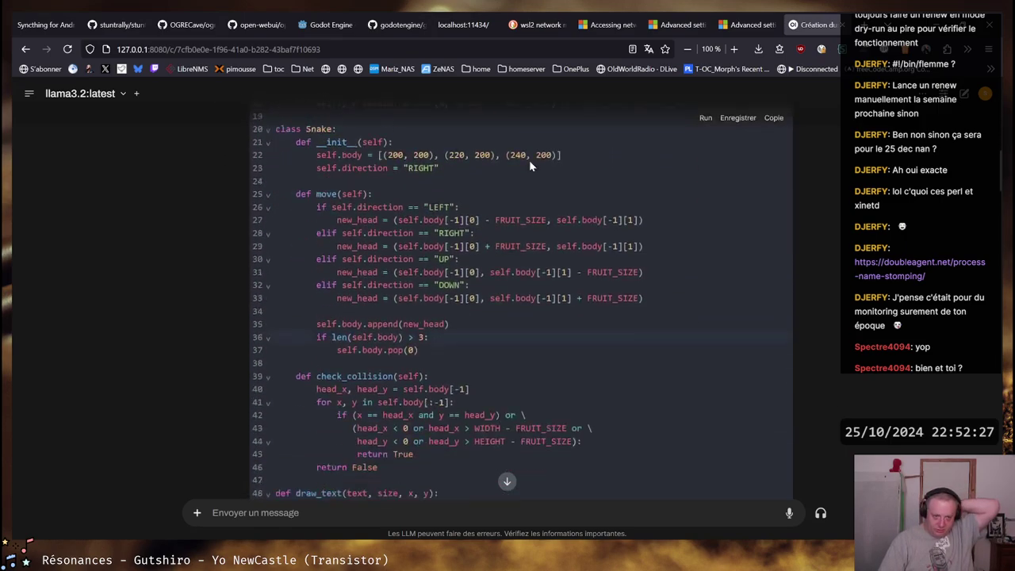
pyautogui.scroll(-6, 528, 164)
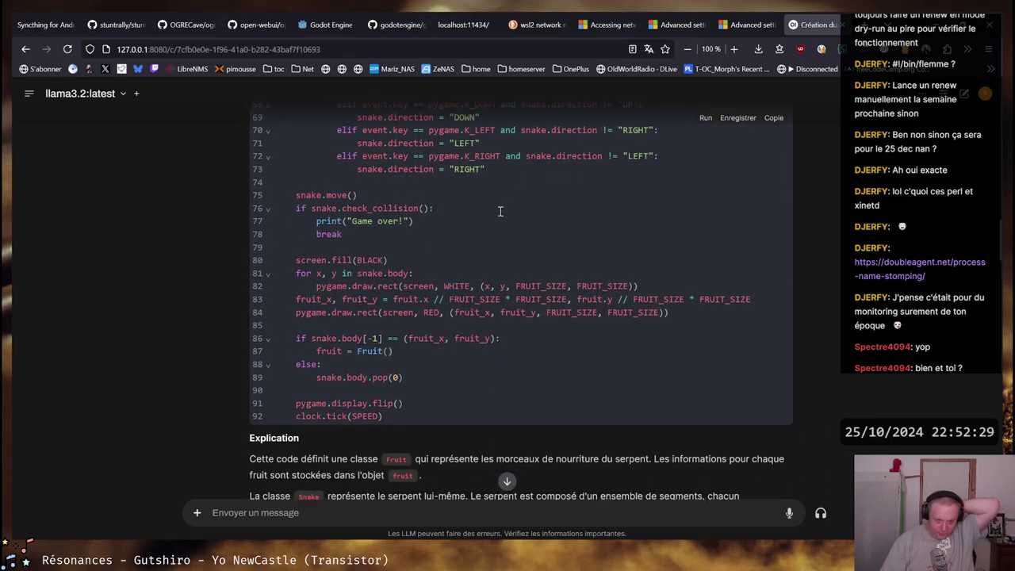
pyautogui.click(197, 512)
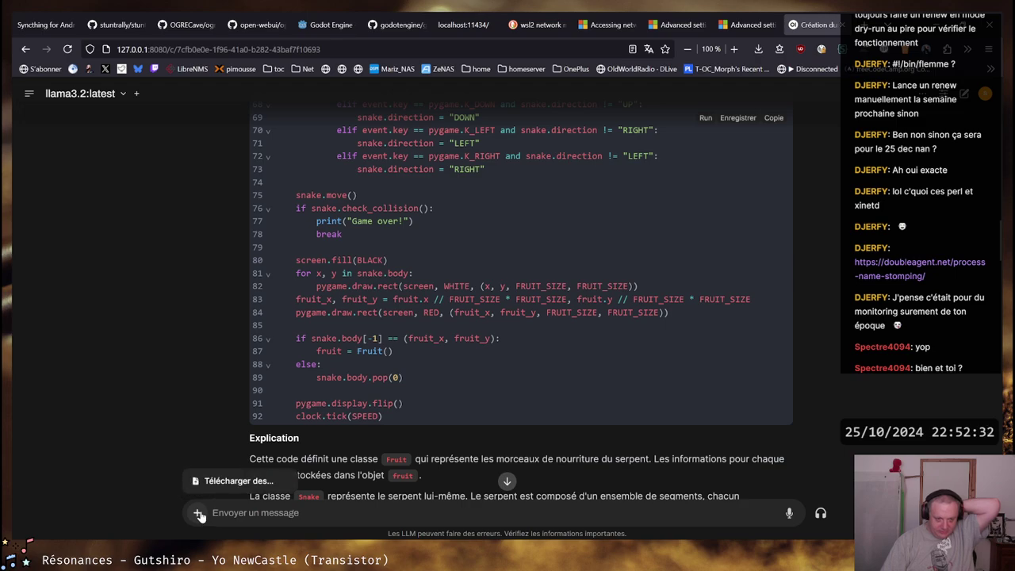
pyautogui.click(230, 481)
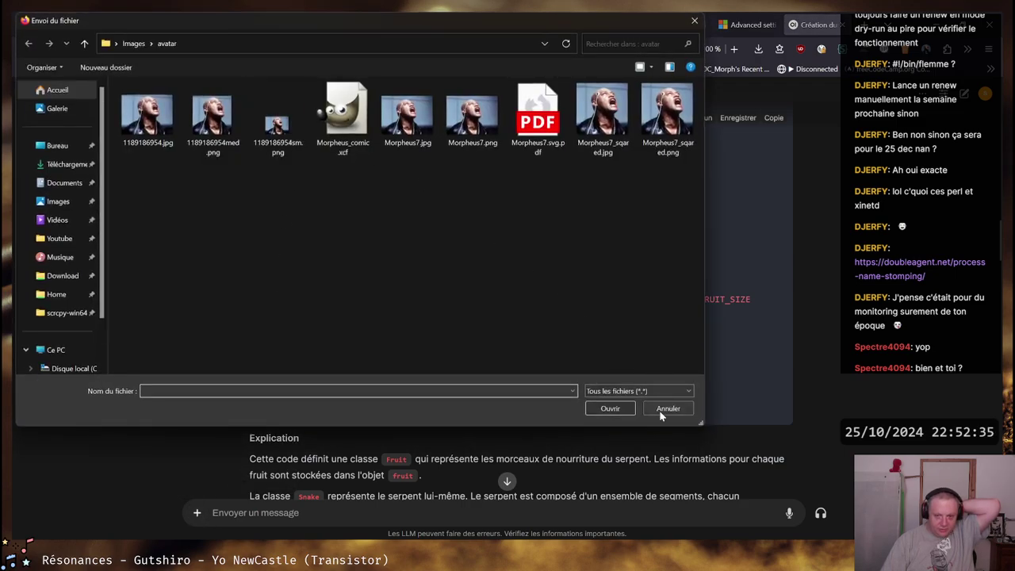
pyautogui.click(660, 410)
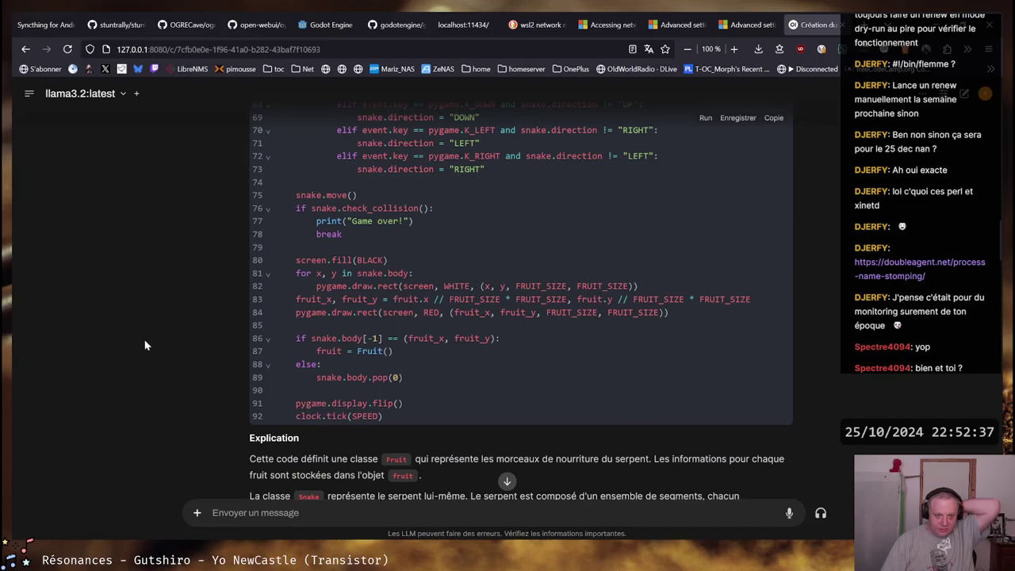
# Have llama3.2 continue its unfinished Snake-in-Python answer
pyautogui.scroll(-20, 346, 394)
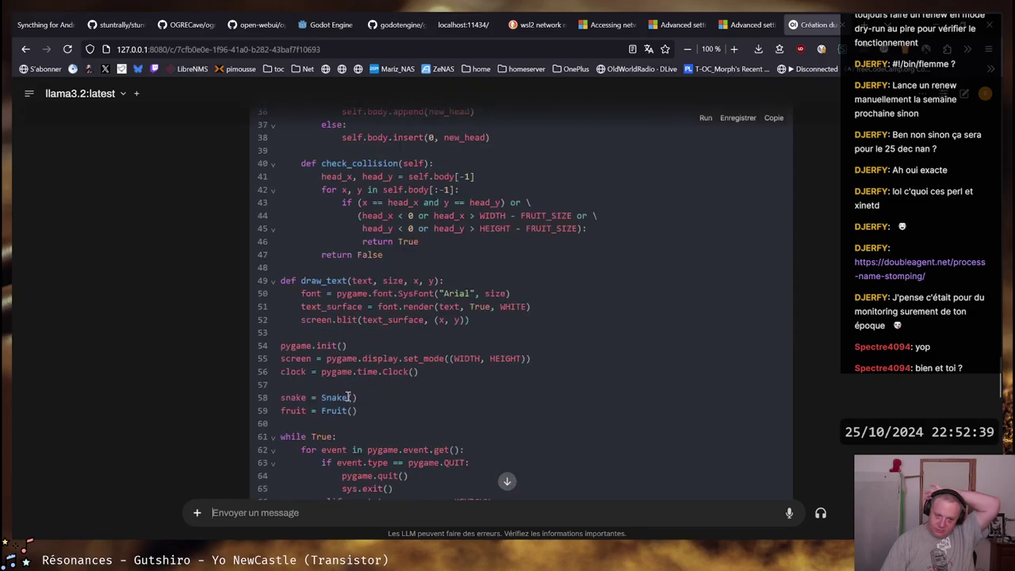
pyautogui.scroll(-3, 346, 394)
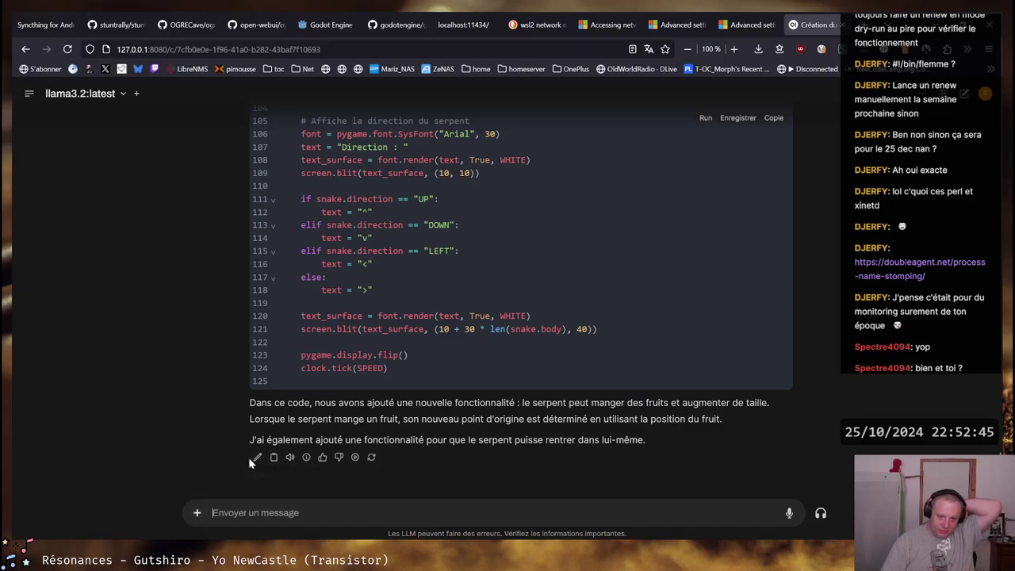
pyautogui.click(355, 457)
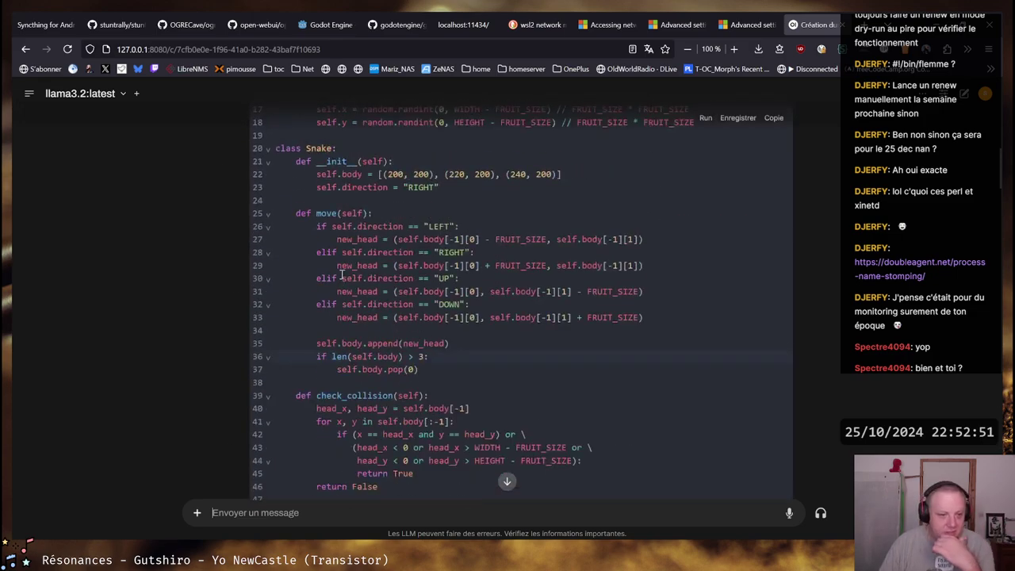
# Start a new chat and send llama3.2 the question 'comment vas-tu aujourd'hui'
pyautogui.click(29, 94)
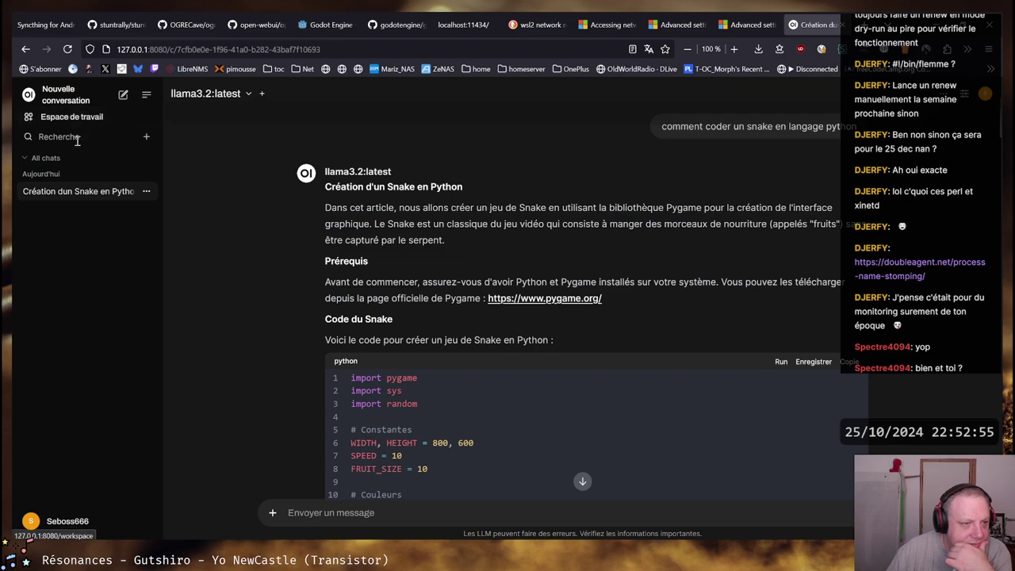
pyautogui.click(123, 94)
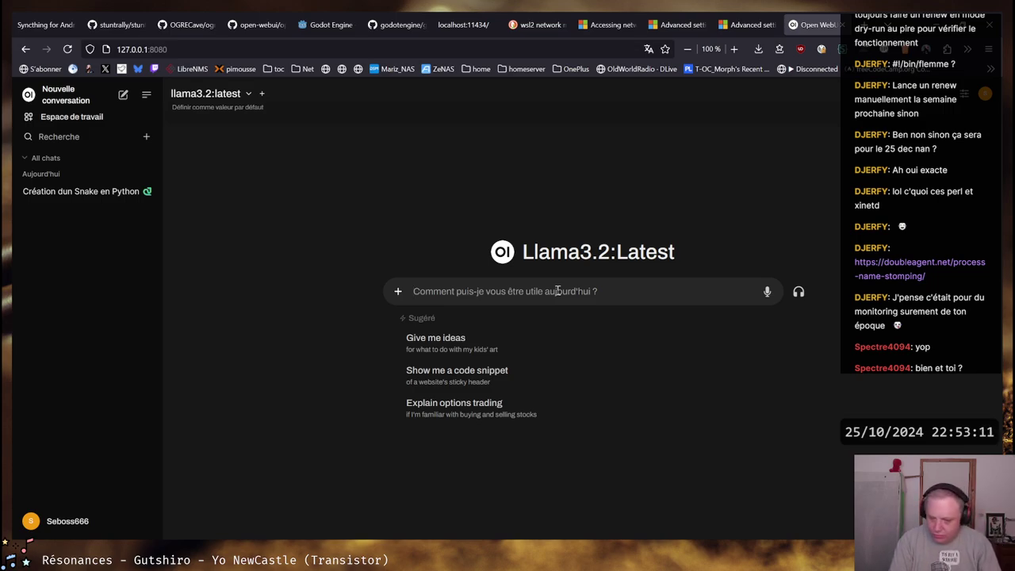
pyautogui.write('com')
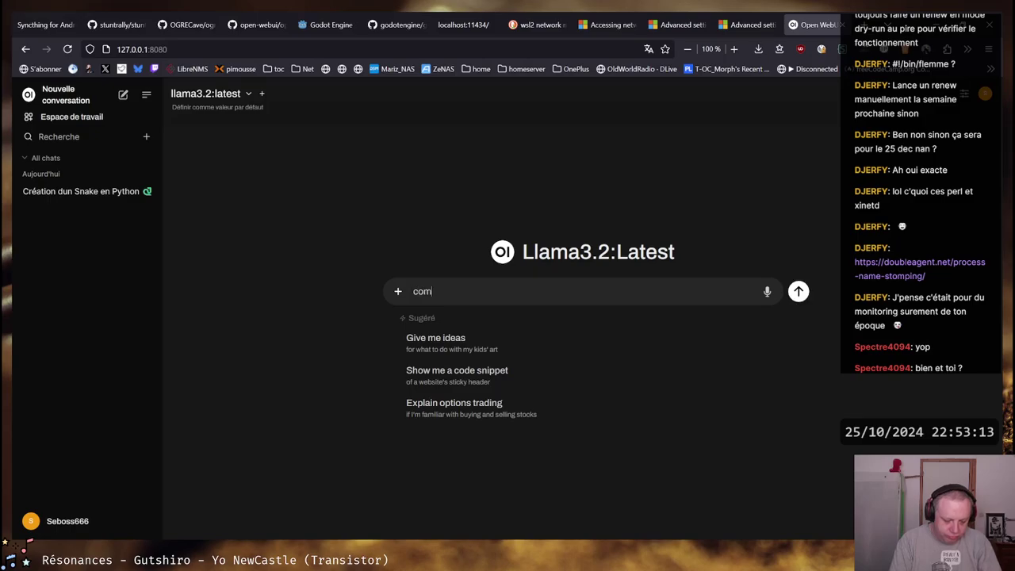
pyautogui.write('ment vba')
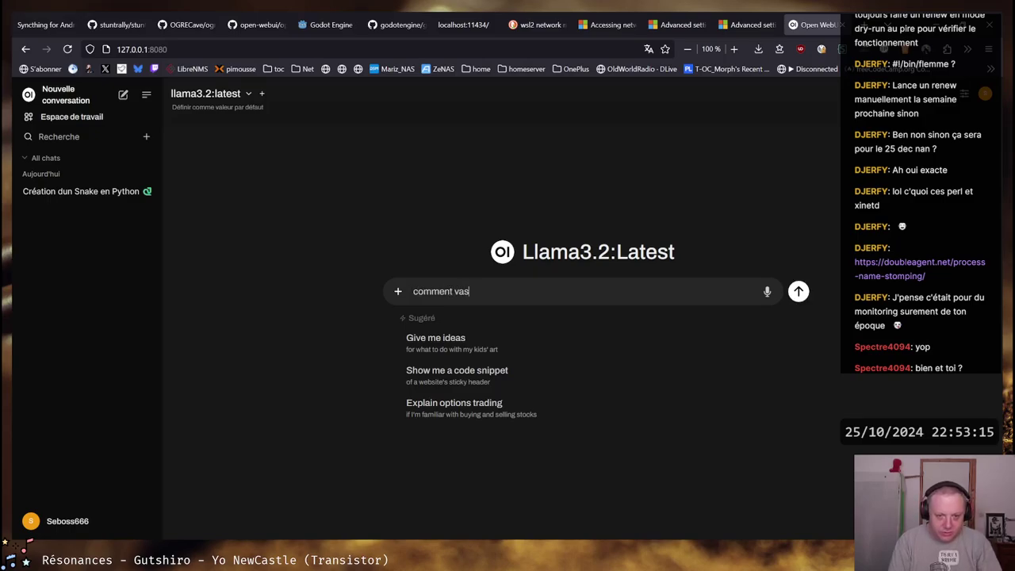
pyautogui.write("-tu aujourd'(")
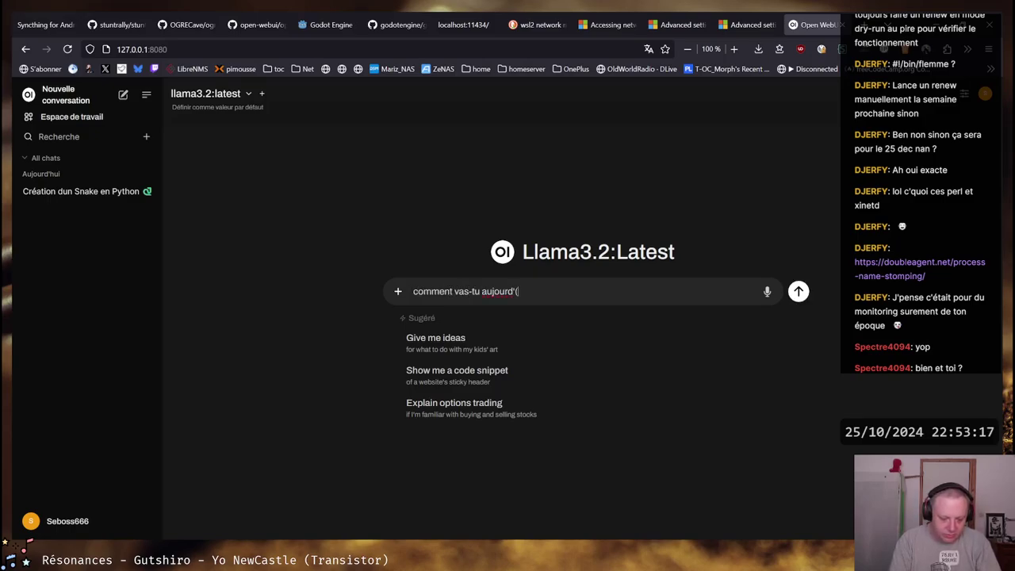
pyautogui.write('hhui')
pyautogui.press('Return')
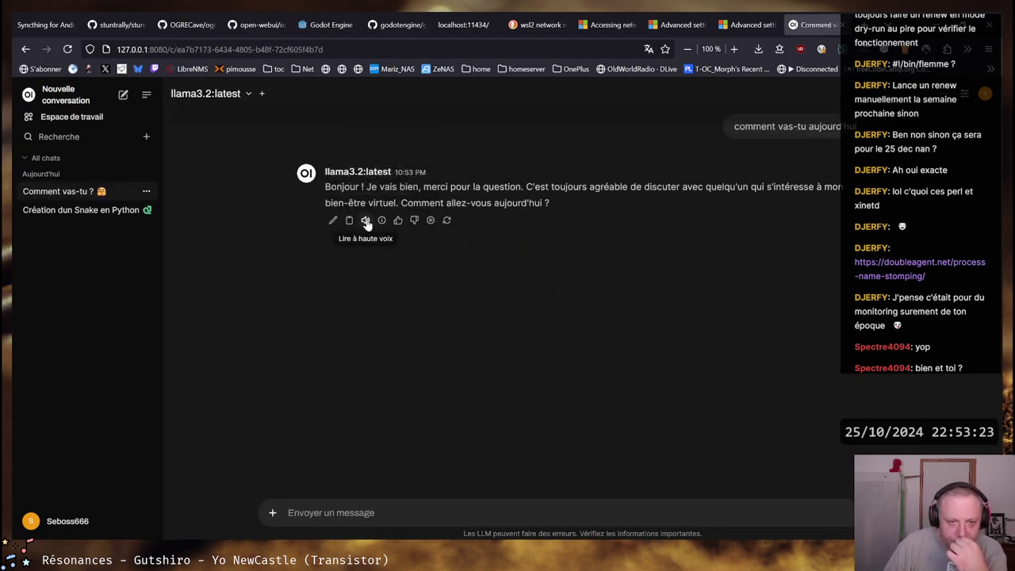
# Play the French reply aloud, review the chat parameters, and open the user account menu
pyautogui.click(365, 222)
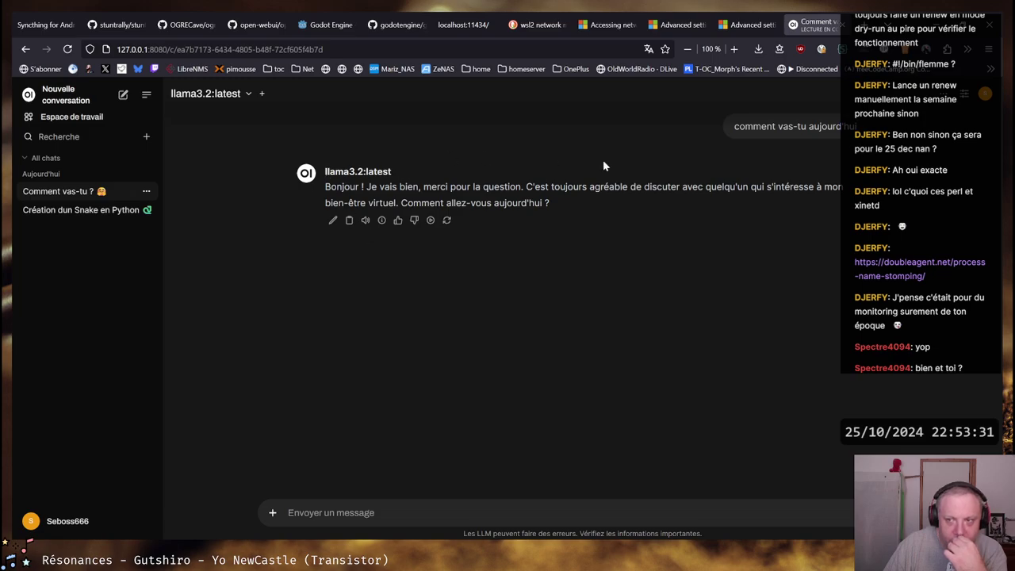
pyautogui.click(965, 94)
pyautogui.scroll(-3, 912, 332)
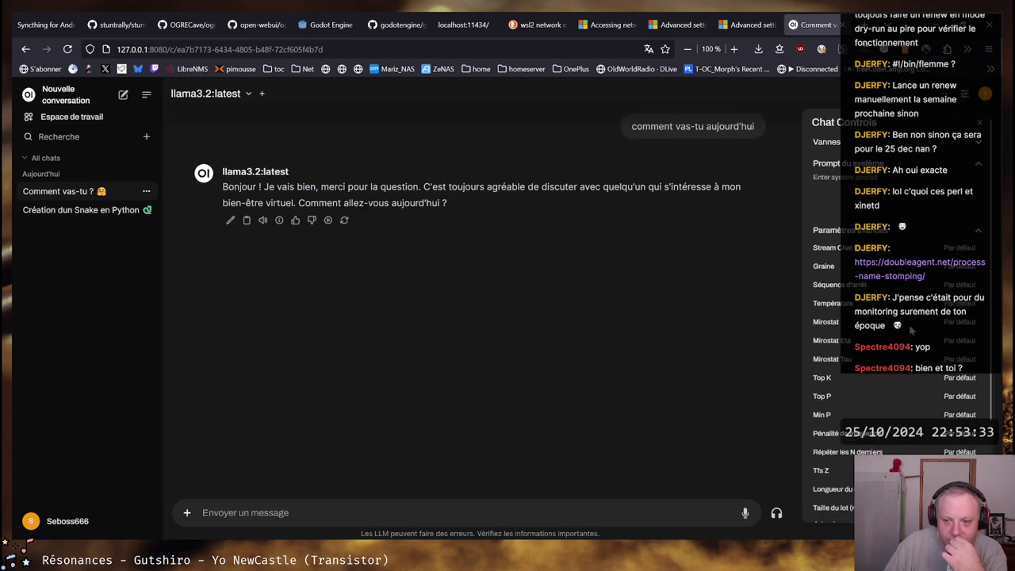
pyautogui.scroll(3, 897, 317)
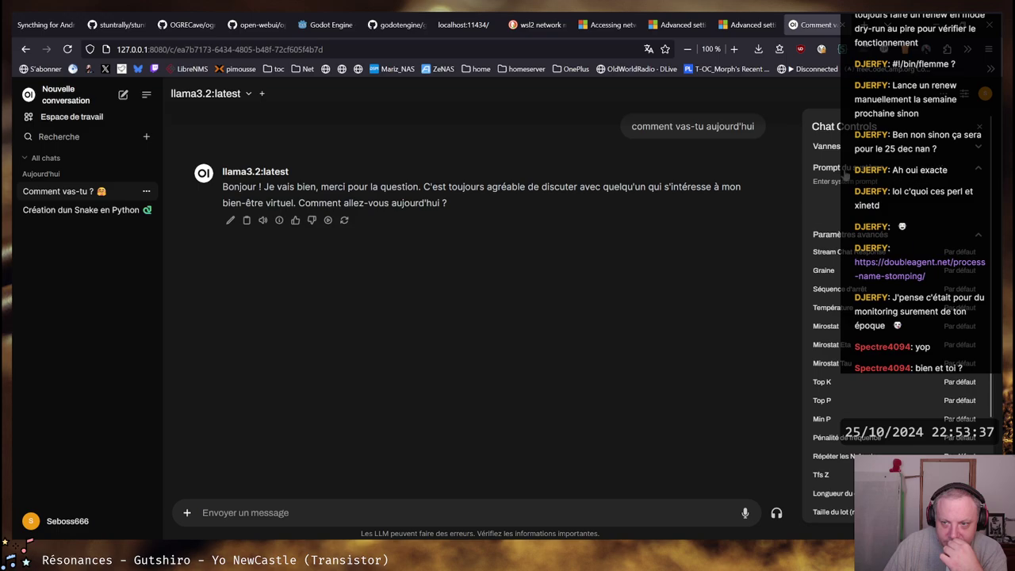
pyautogui.click(980, 127)
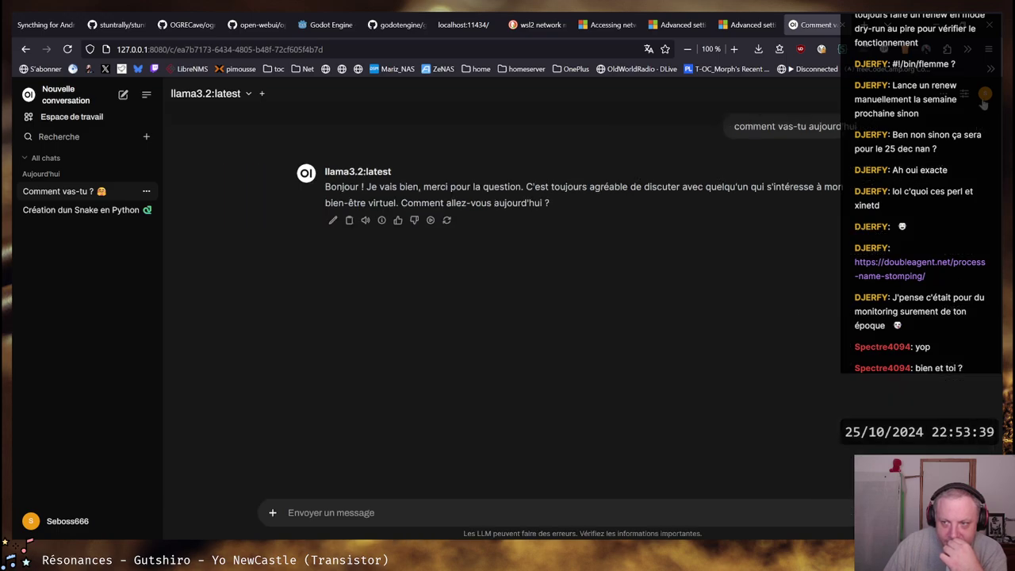
pyautogui.click(985, 94)
# In Audio settings, choose the 'Microsoft Julie - French (France)' voice and save
pyautogui.click(933, 123)
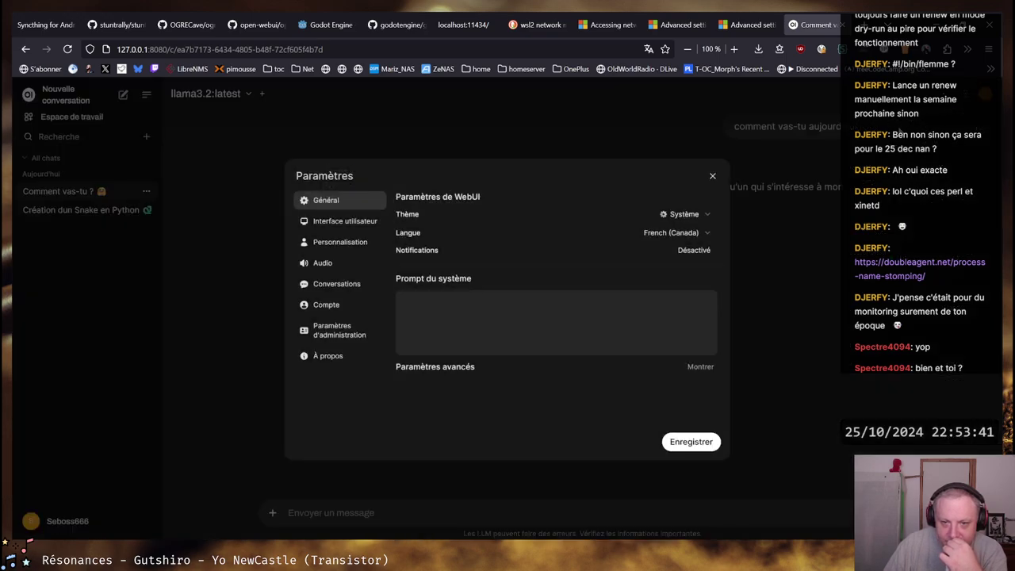
pyautogui.click(322, 263)
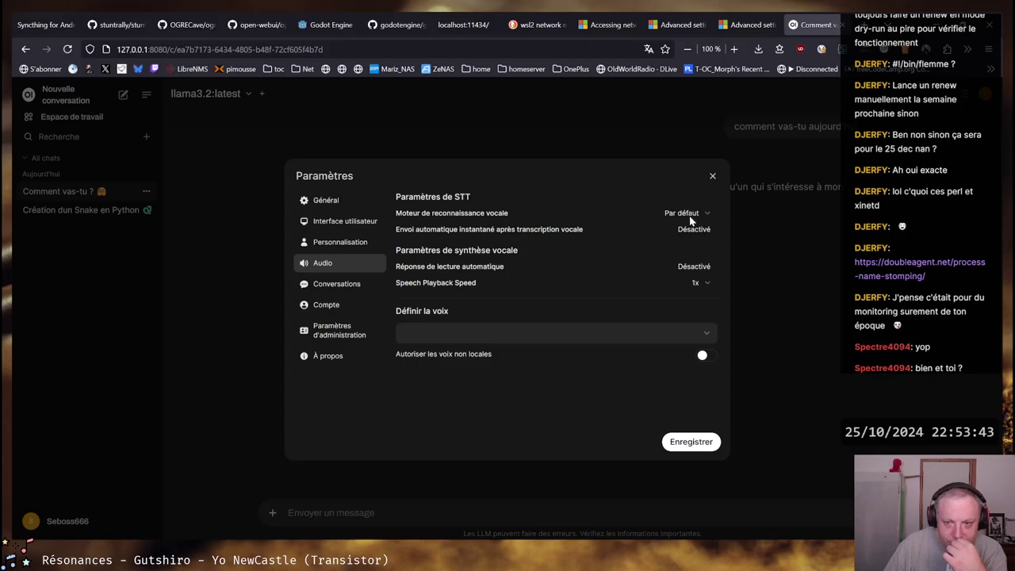
pyautogui.click(666, 218)
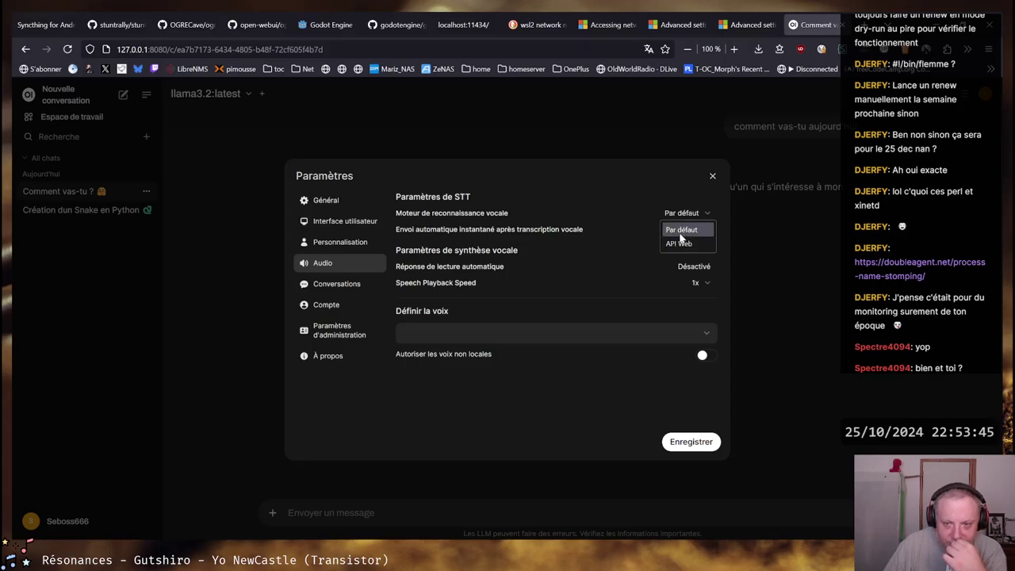
pyautogui.click(684, 229)
pyautogui.click(696, 232)
pyautogui.click(698, 230)
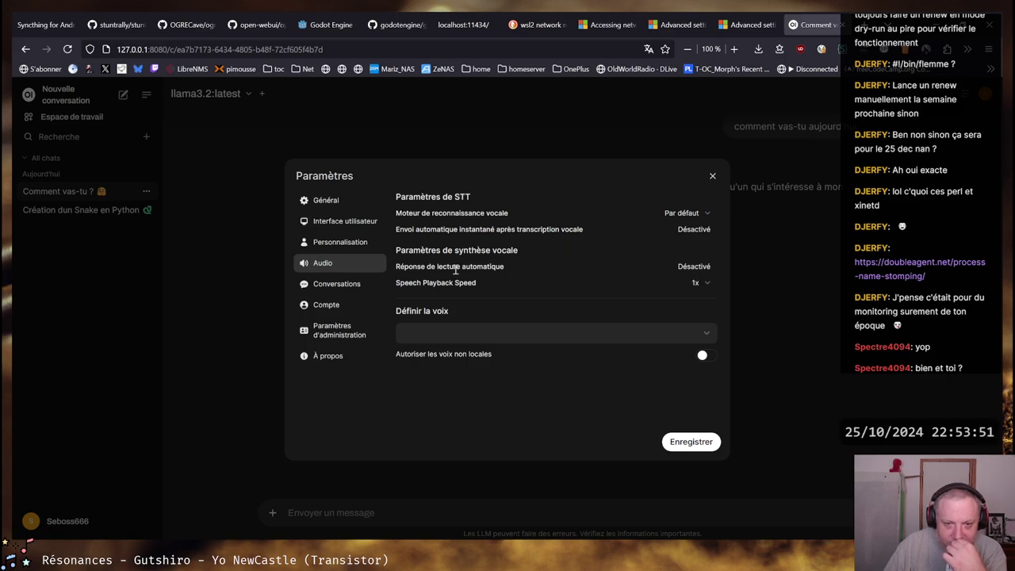
pyautogui.click(707, 333)
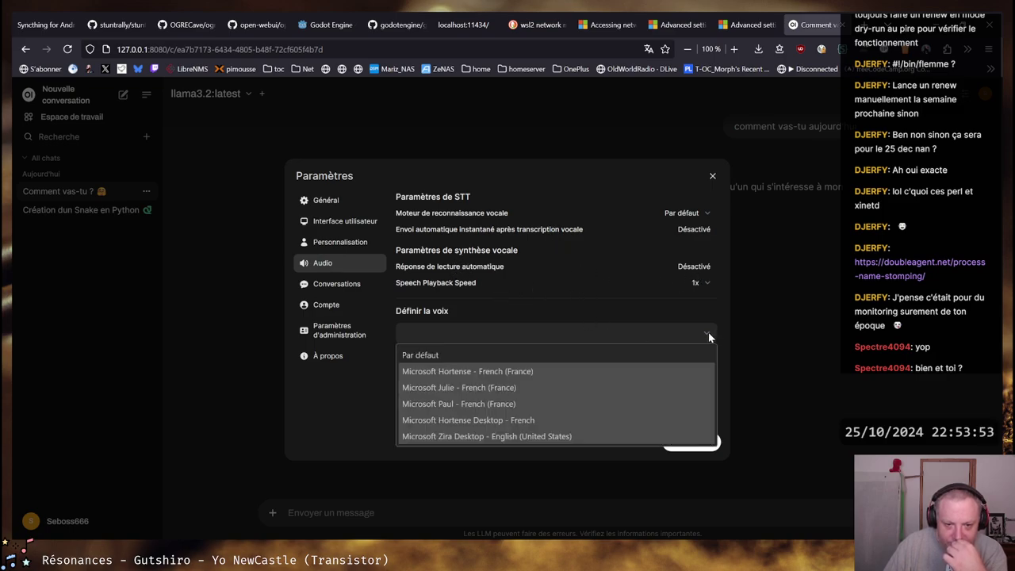
pyautogui.click(512, 388)
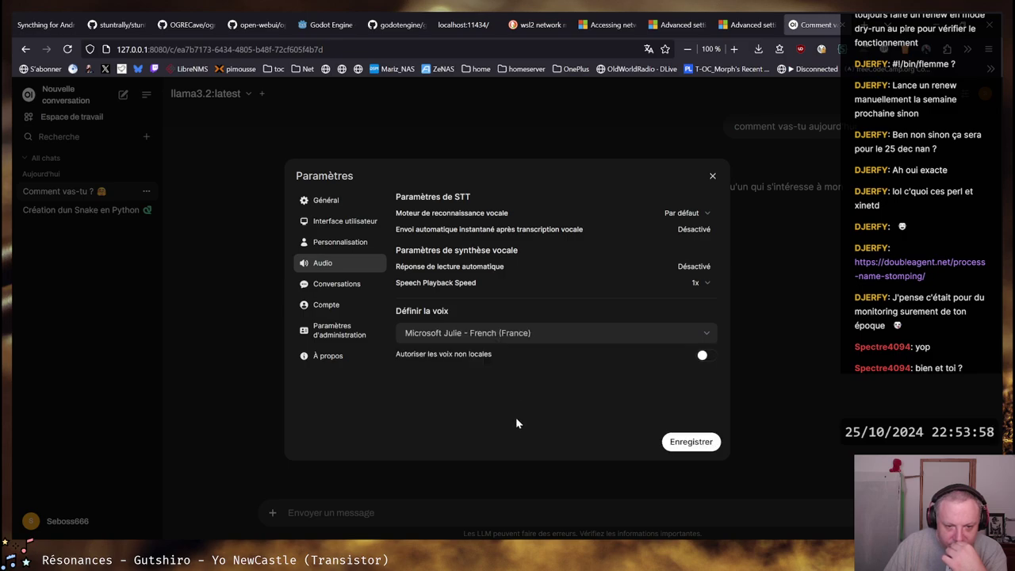
pyautogui.click(688, 452)
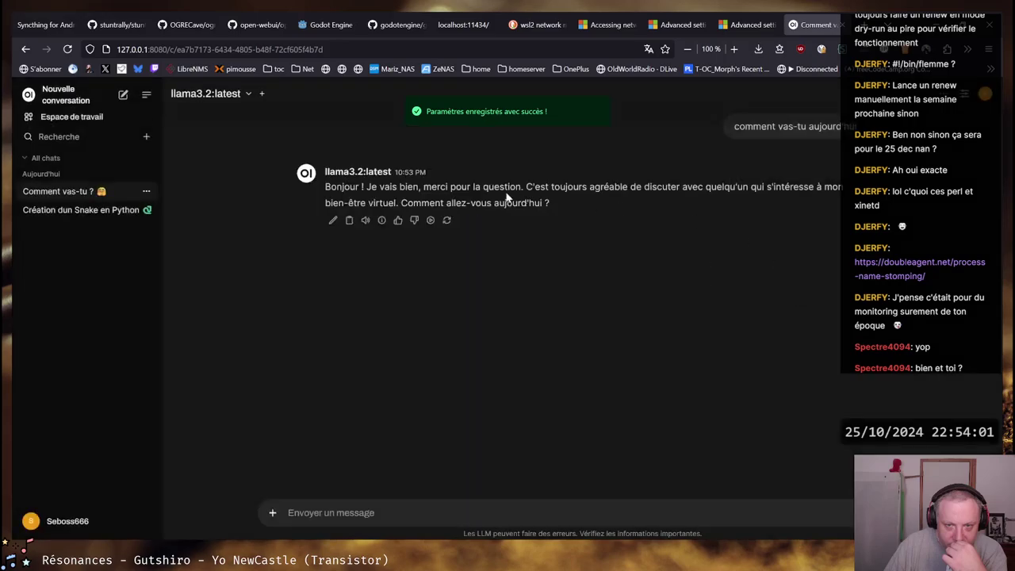
# Play the reply in the Microsoft Julie voice, replaying it twice after checking the share and account menus
pyautogui.click(366, 222)
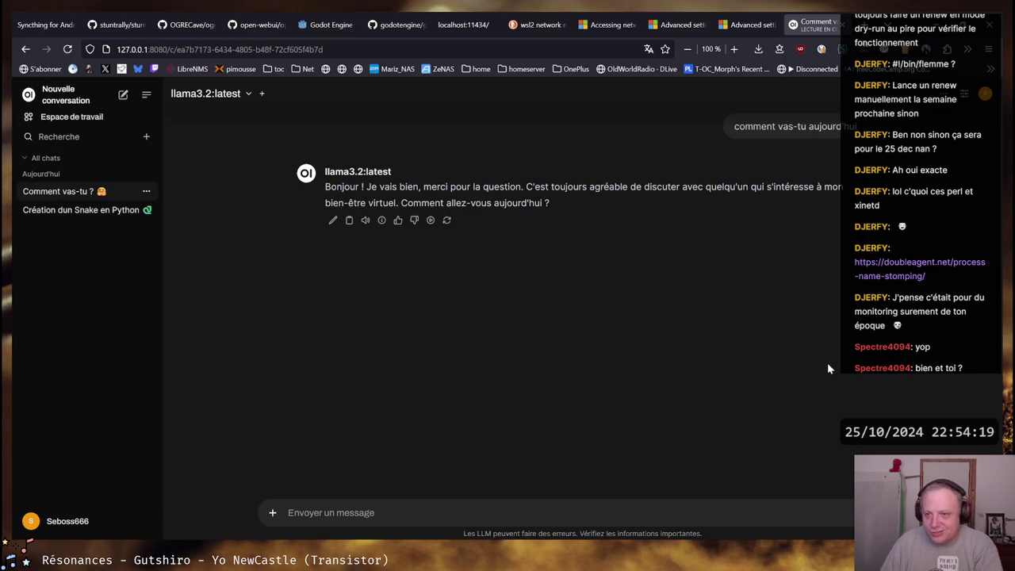
pyautogui.click(950, 98)
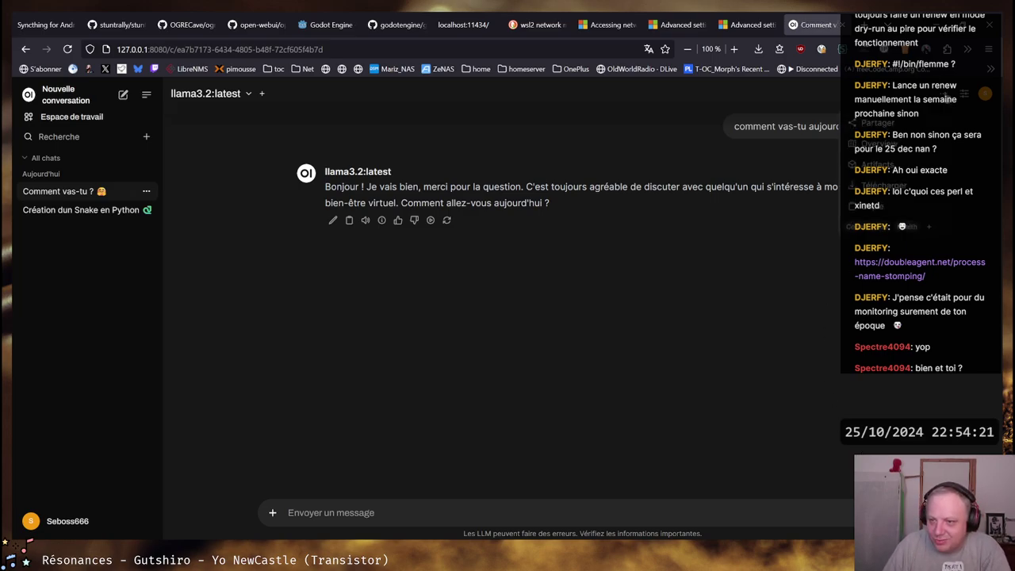
pyautogui.click(949, 102)
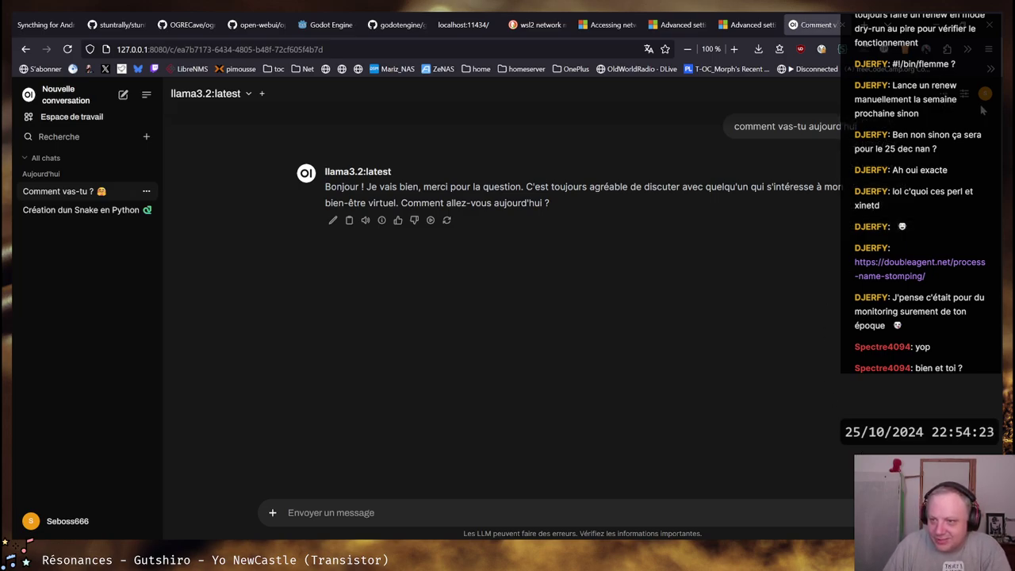
pyautogui.click(986, 95)
pyautogui.click(986, 95)
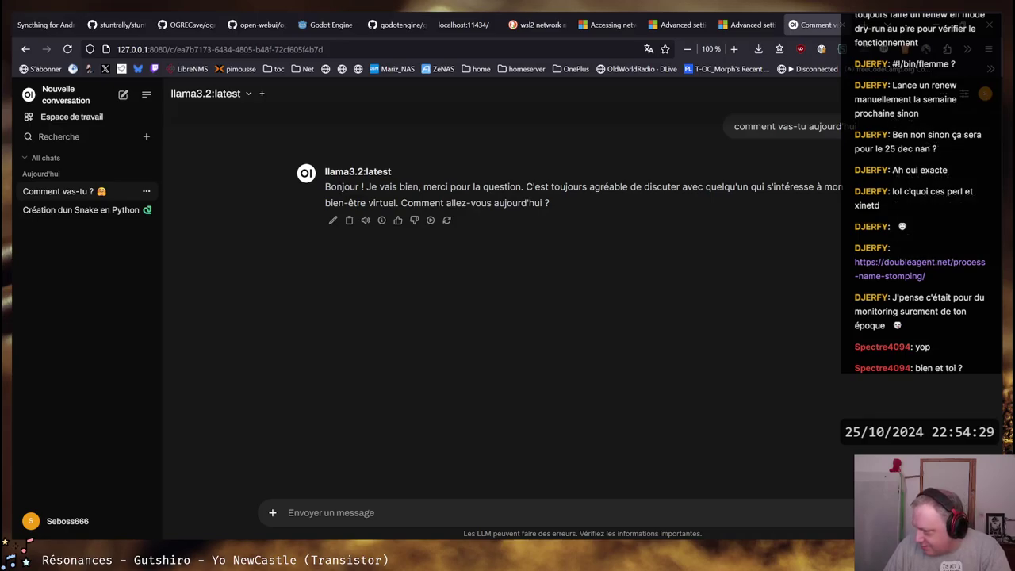
pyautogui.click(365, 221)
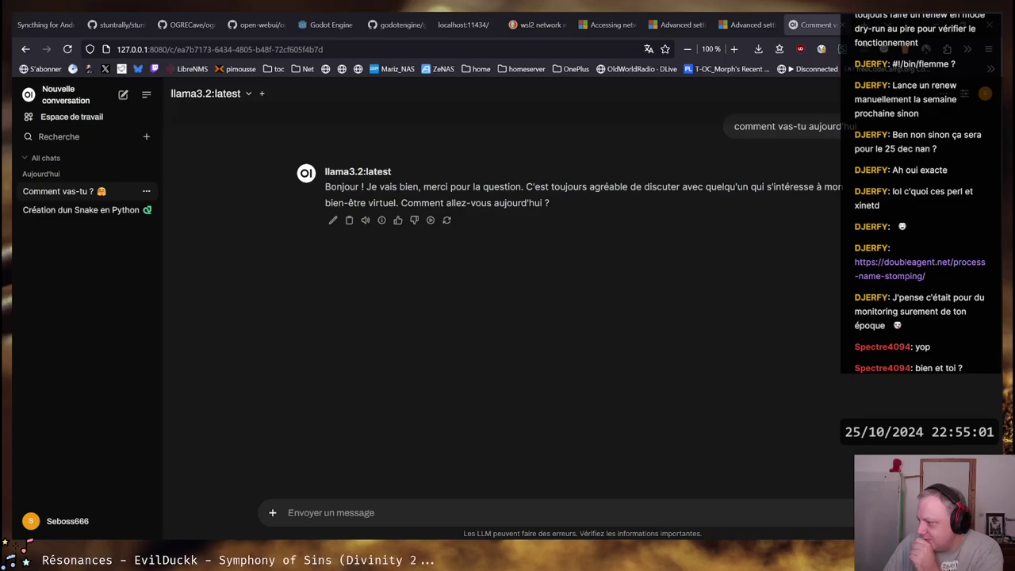
pyautogui.click(365, 220)
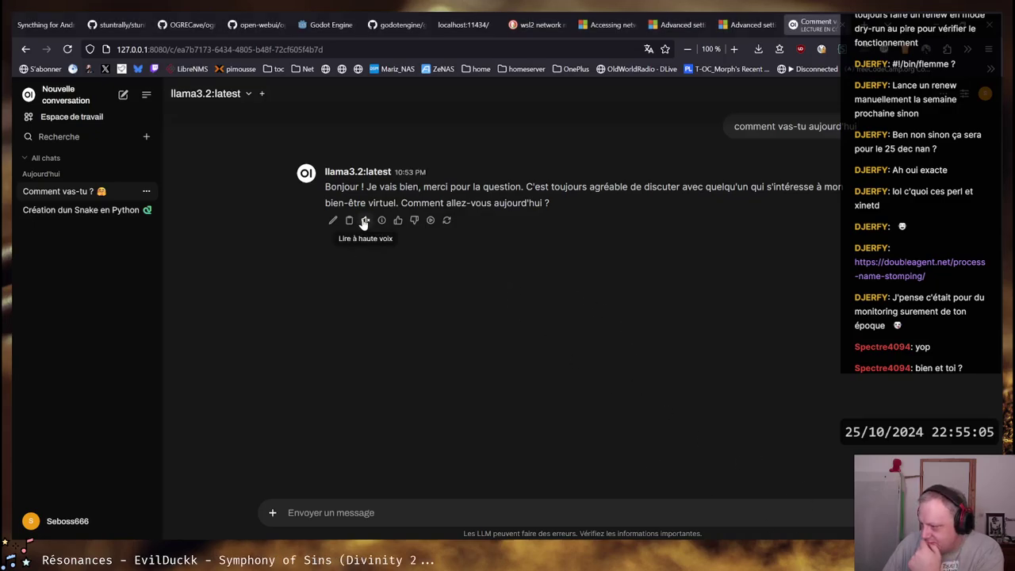
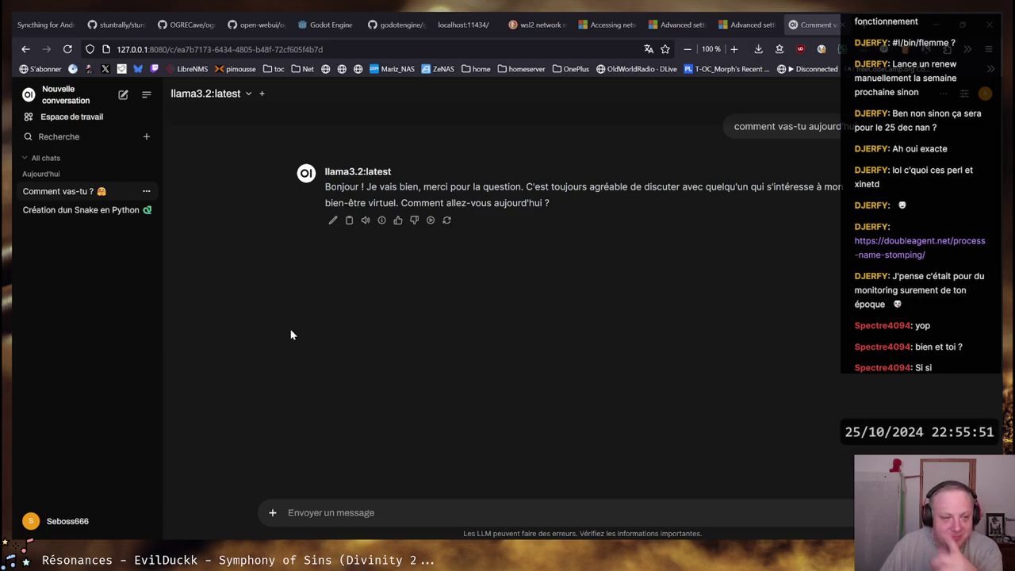
# Review the installed extensions in the add-ons manager, then close the extra tabs
pyautogui.click(990, 51)
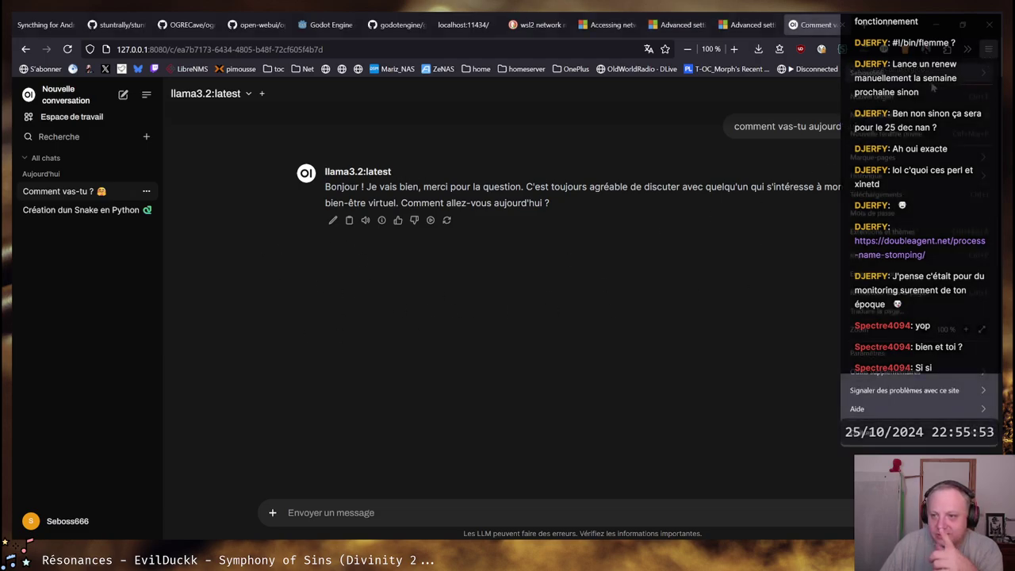
pyautogui.click(905, 231)
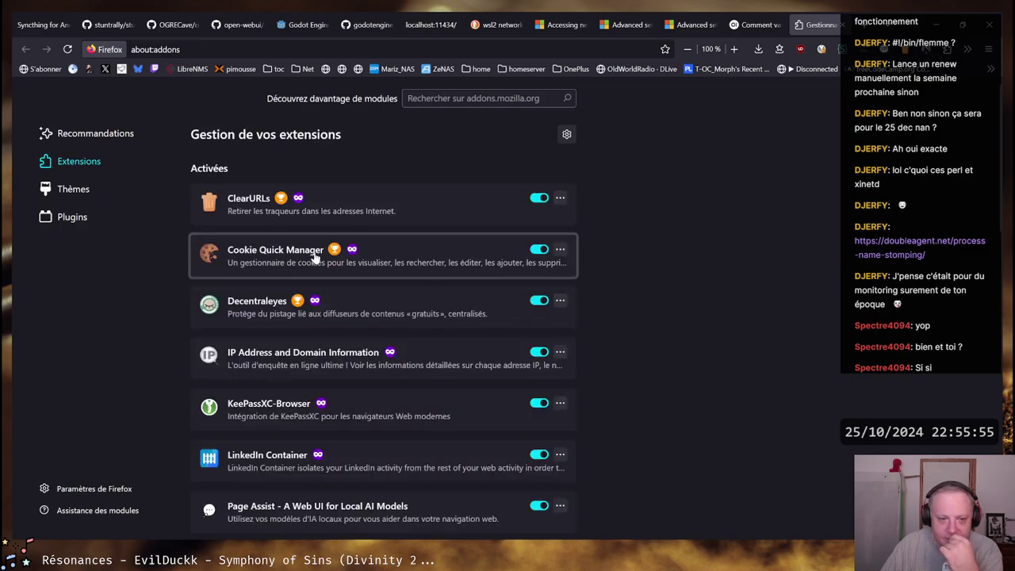
pyautogui.scroll(-10, 688, 248)
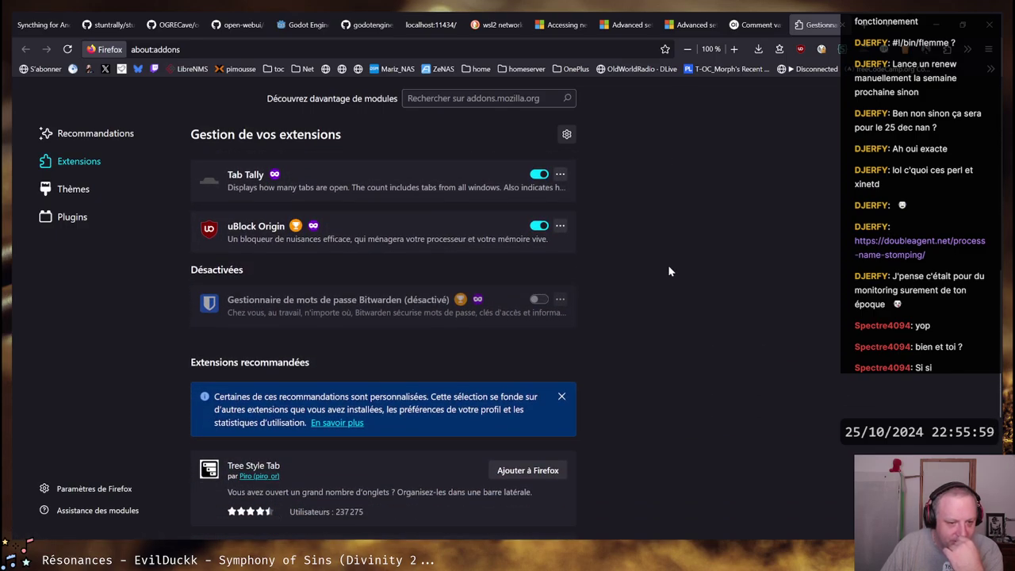
pyautogui.scroll(-3, 669, 270)
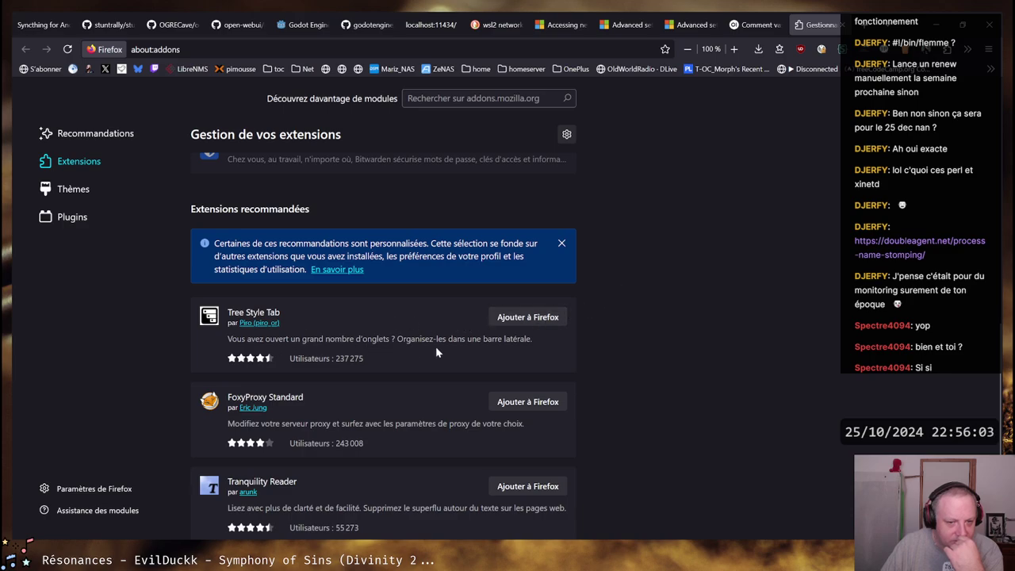
pyautogui.scroll(-3, 617, 341)
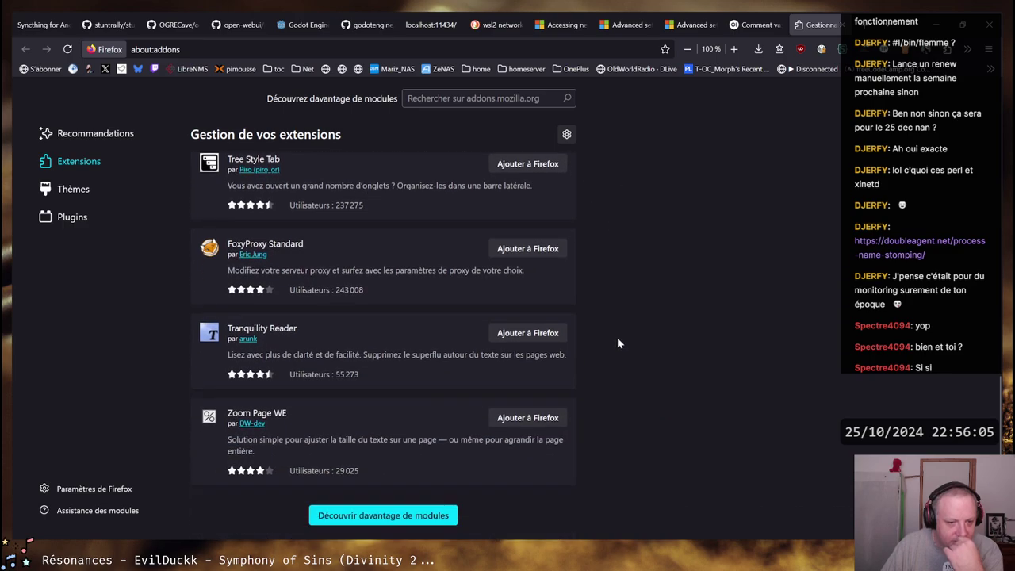
pyautogui.scroll(8, 617, 340)
pyautogui.scroll(4, 618, 343)
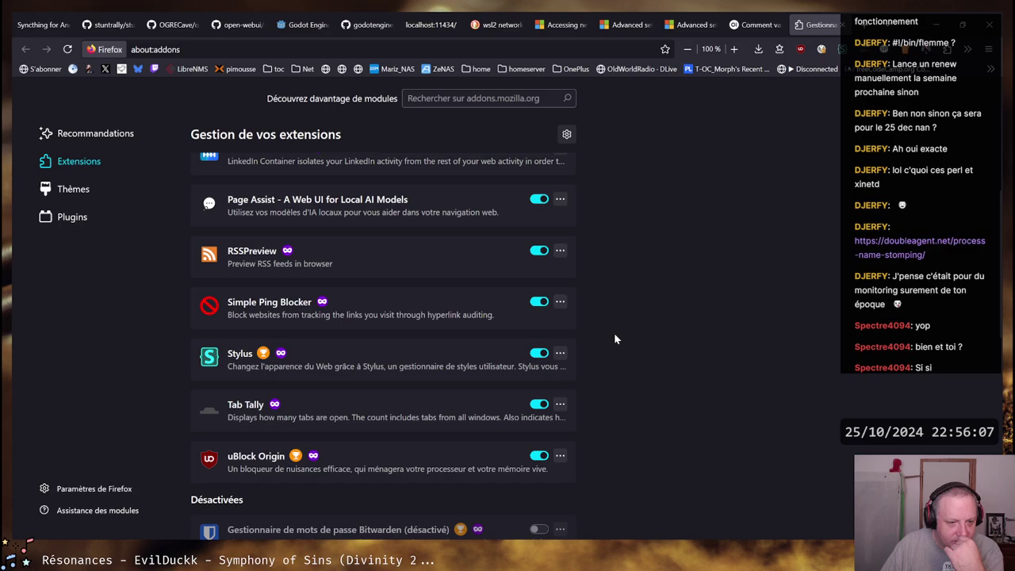
pyautogui.scroll(2, 614, 332)
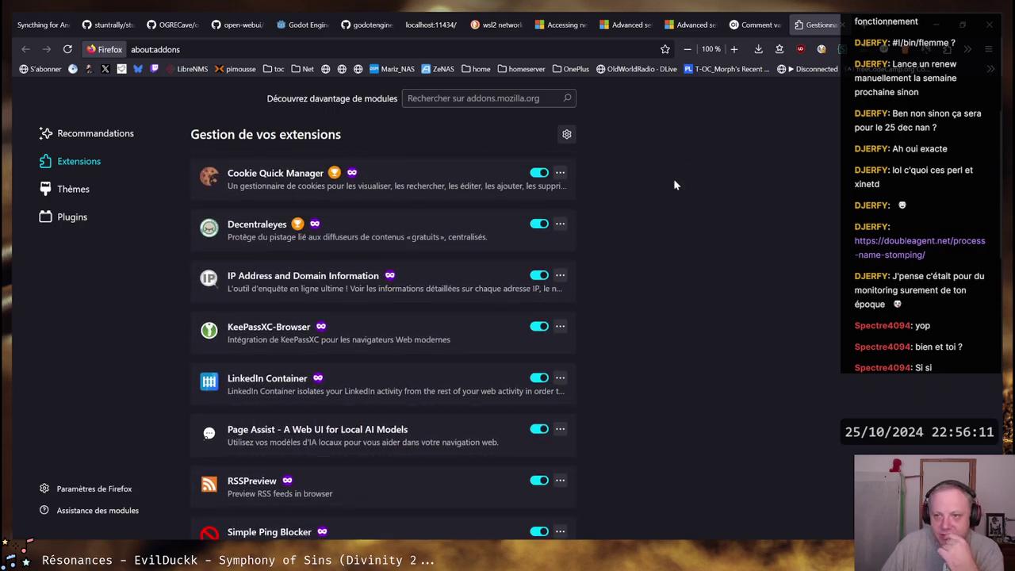
pyautogui.middleClick(818, 26)
pyautogui.hotkey('ctrl', 't')
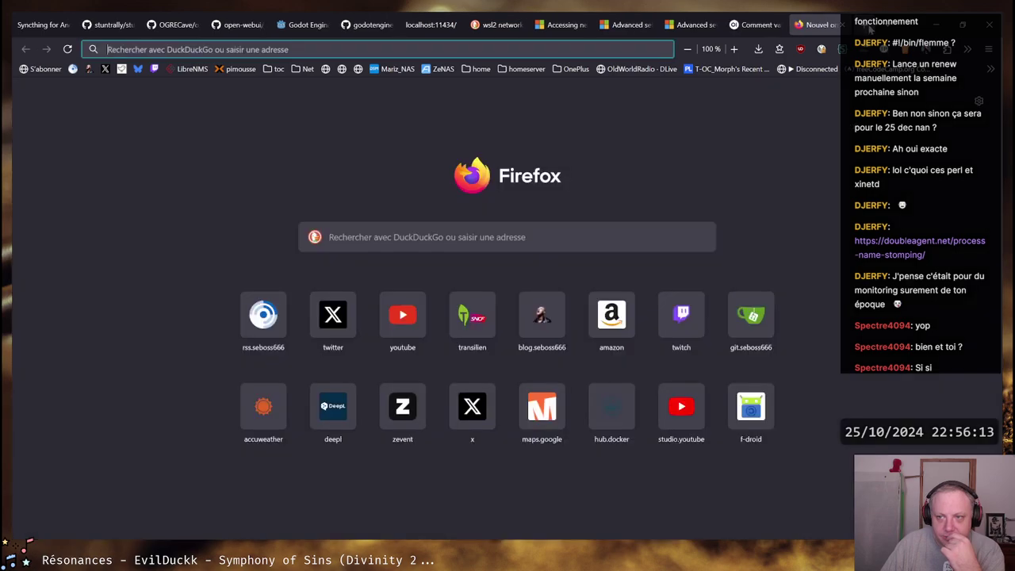
pyautogui.middleClick(819, 30)
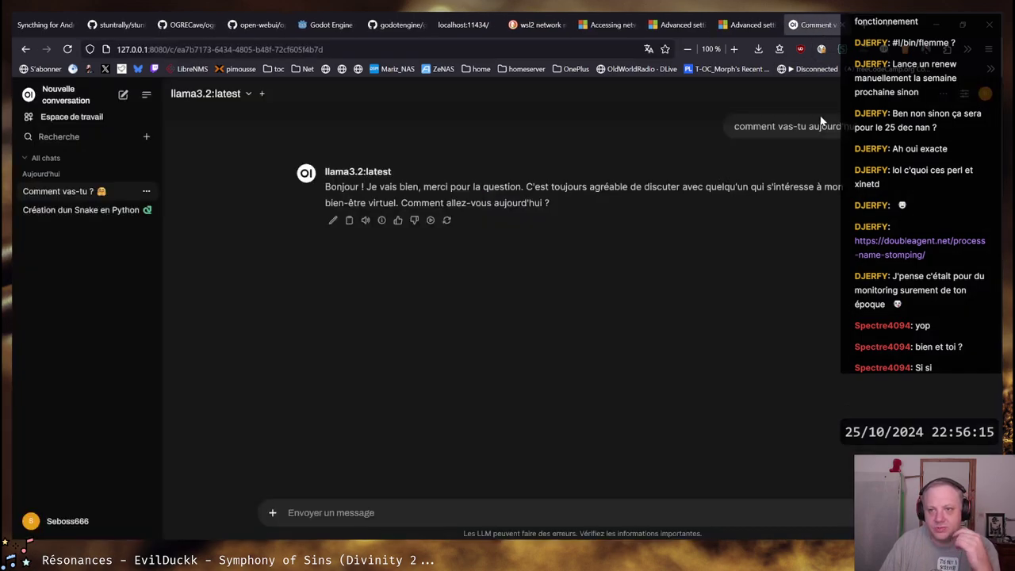
# Show the Page Assist panel in the browser sidebar
pyautogui.hotkey('ctrl', 'b')
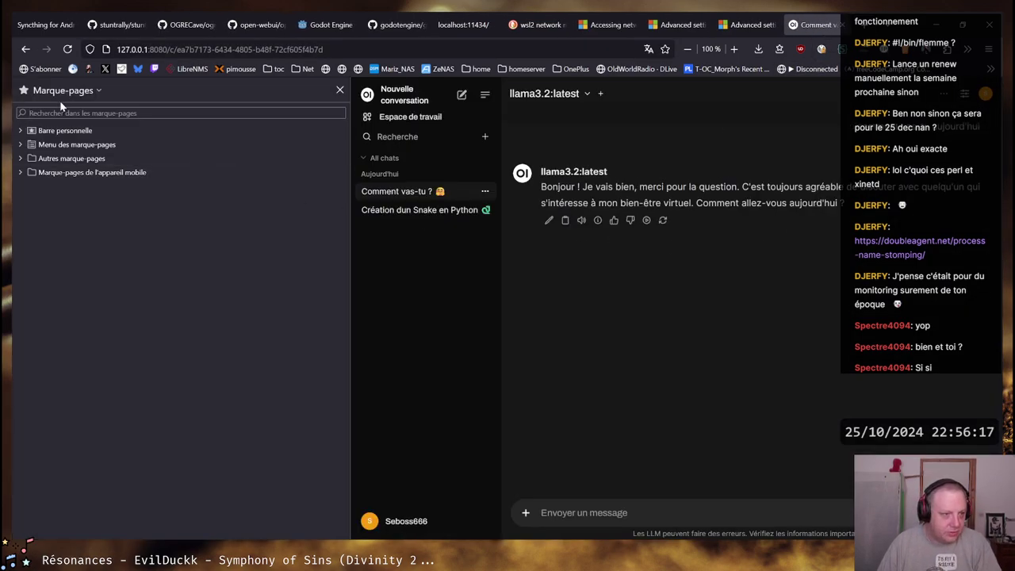
pyautogui.click(64, 91)
pyautogui.click(84, 173)
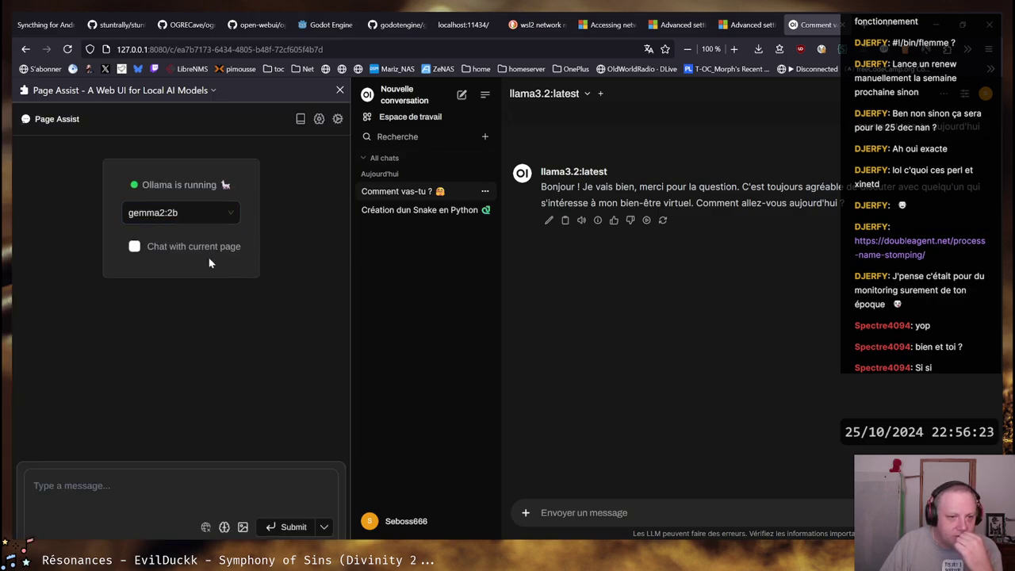
pyautogui.click(81, 488)
# Switch the chat model from gemma2:2b to llama3.2:latest and narrow the panel
pyautogui.click(220, 211)
pyautogui.click(163, 260)
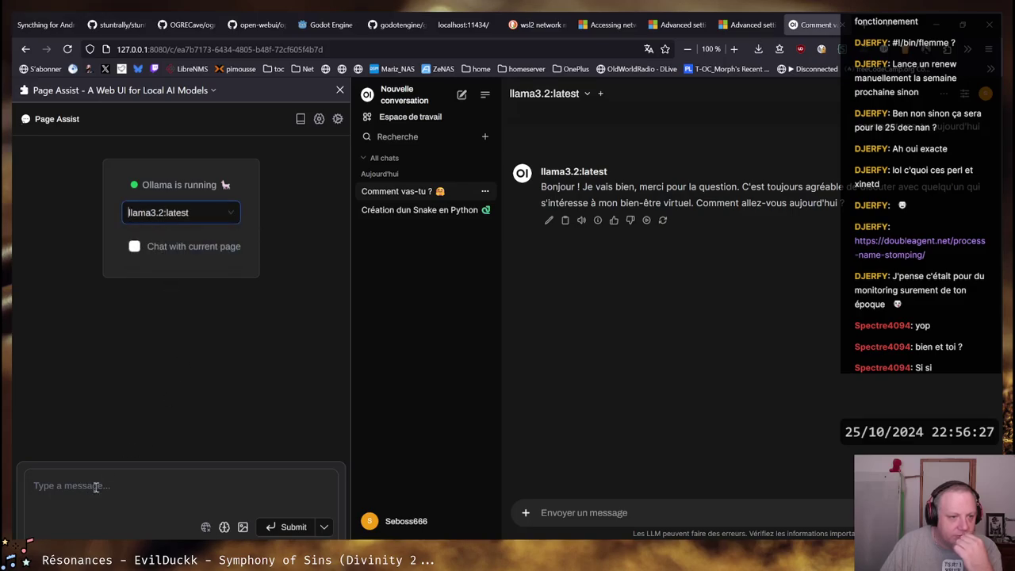
pyautogui.click(95, 488)
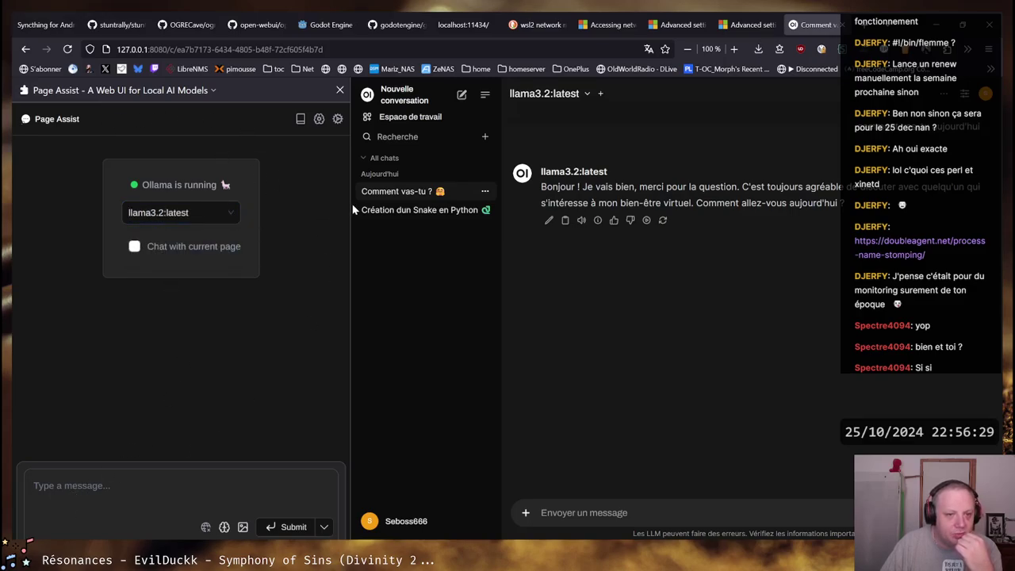
pyautogui.moveTo(353, 209); pyautogui.dragTo(310, 205)
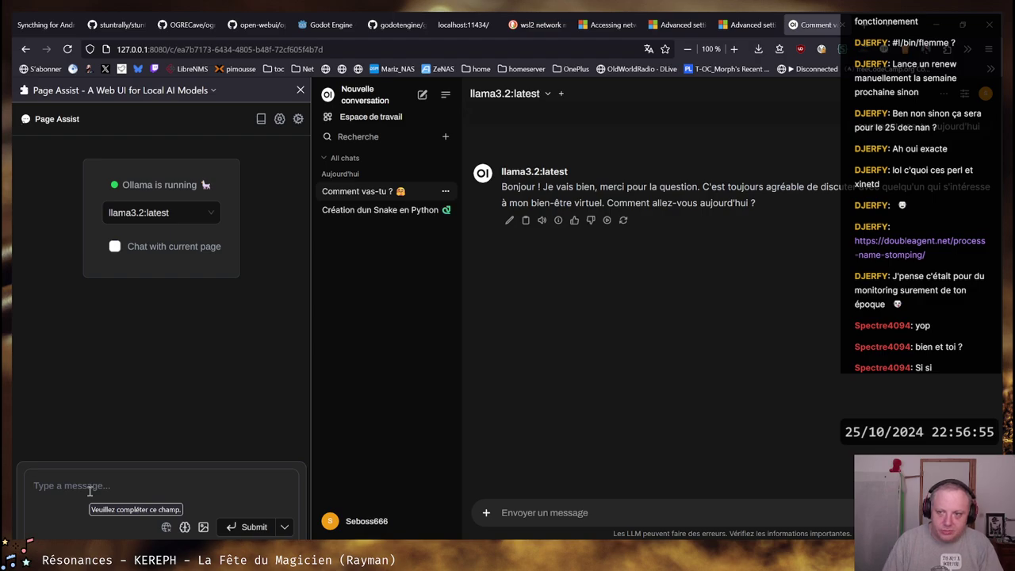
# Send llama3.2:latest the question "Comment vas-tu aujourd'hui ?"
pyautogui.write('Comment vas-')
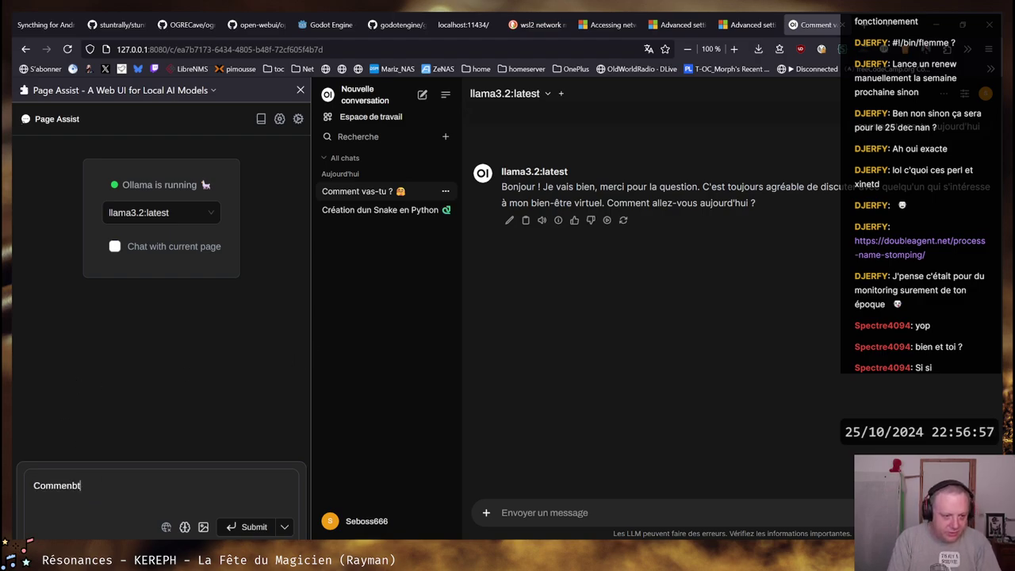
pyautogui.write('tu')
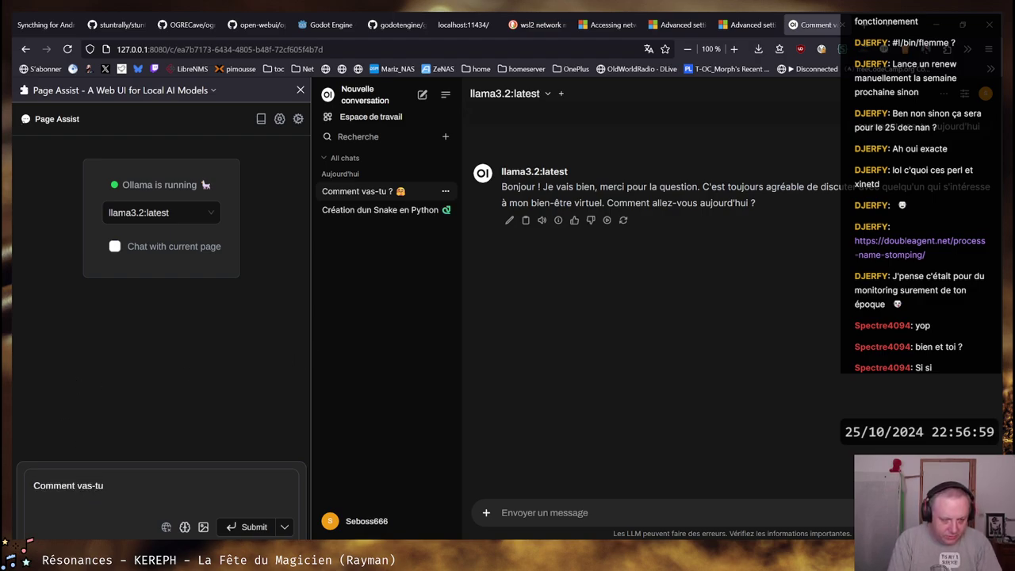
pyautogui.write(" aujourd'")
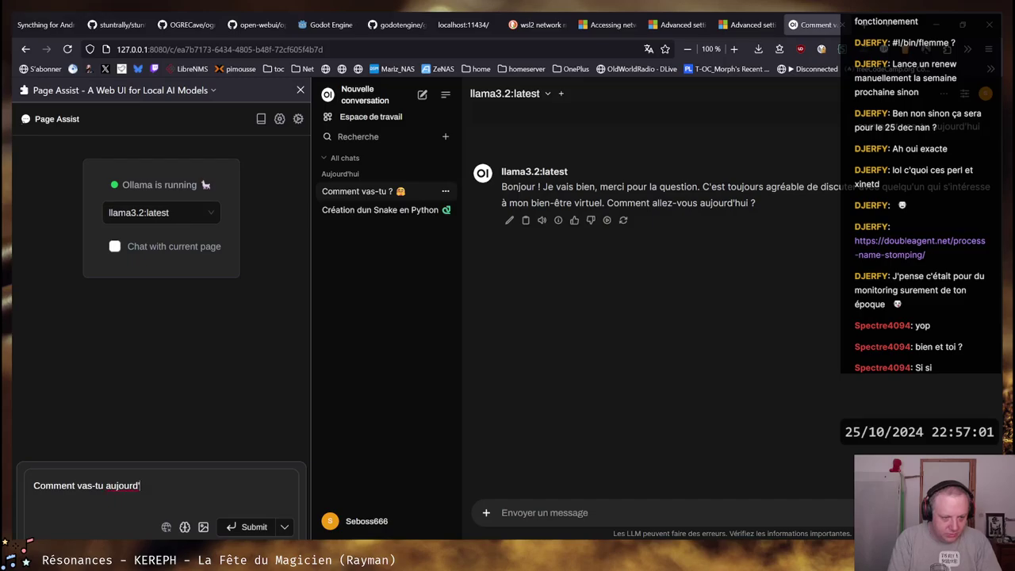
pyautogui.write('hui ?')
pyautogui.press('Return')
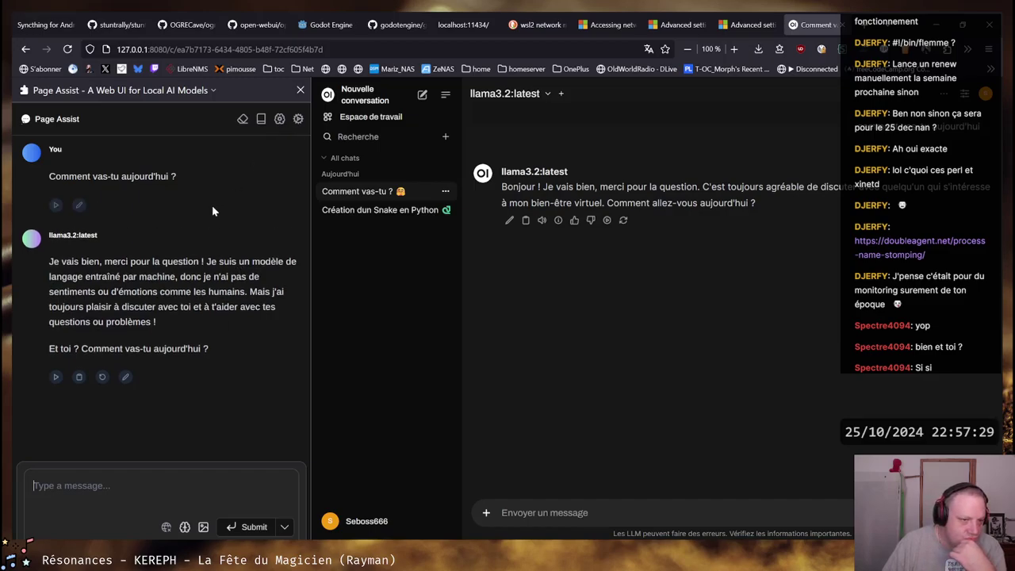
pyautogui.moveTo(131, 179)
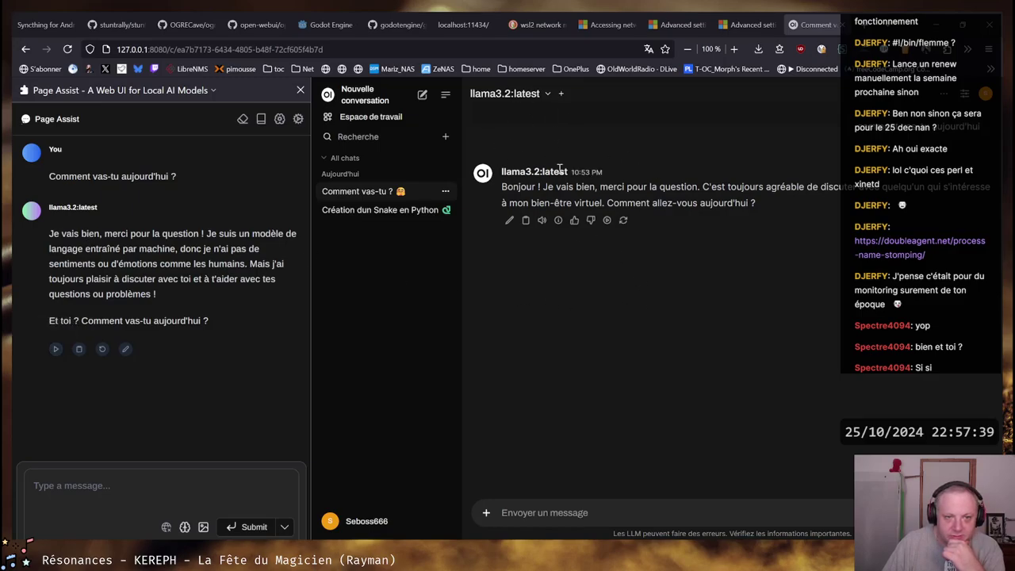
# Have llama3.2's French answer to "Comment vas-tu aujourd'hui ?" read aloud
pyautogui.click(57, 351)
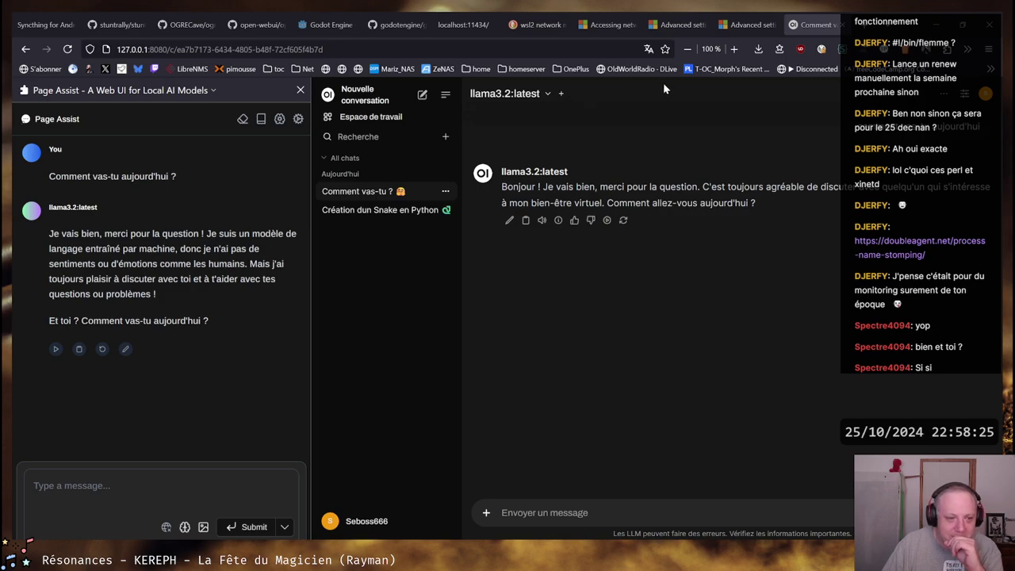
# Look over the current chat's model settings, including the additional options, then close them
pyautogui.click(279, 119)
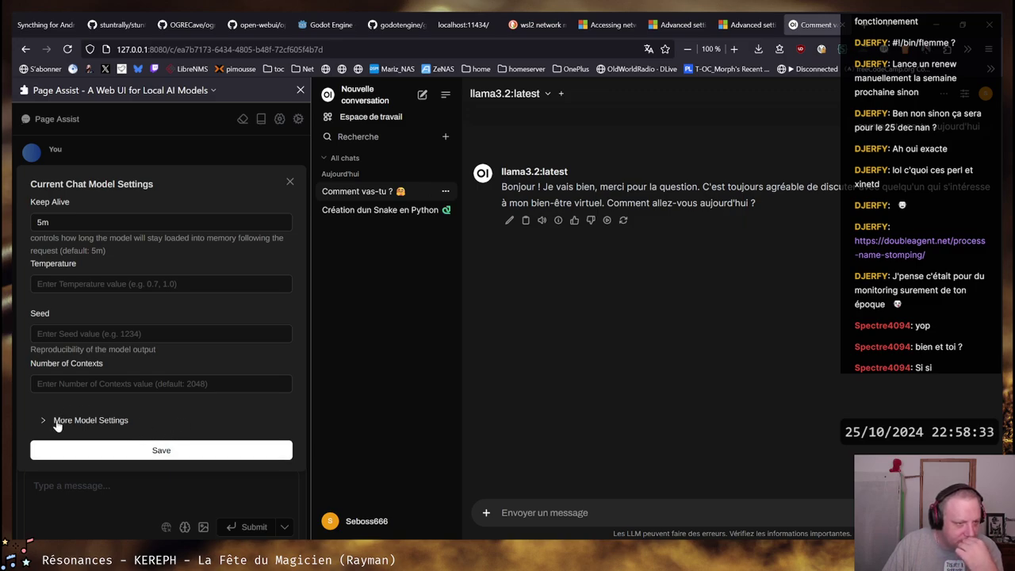
pyautogui.click(57, 421)
pyautogui.click(180, 414)
pyautogui.click(299, 120)
# Set the RAG embedding model to llama3.2:latest and note the recommended nomic-embed-text
pyautogui.click(300, 119)
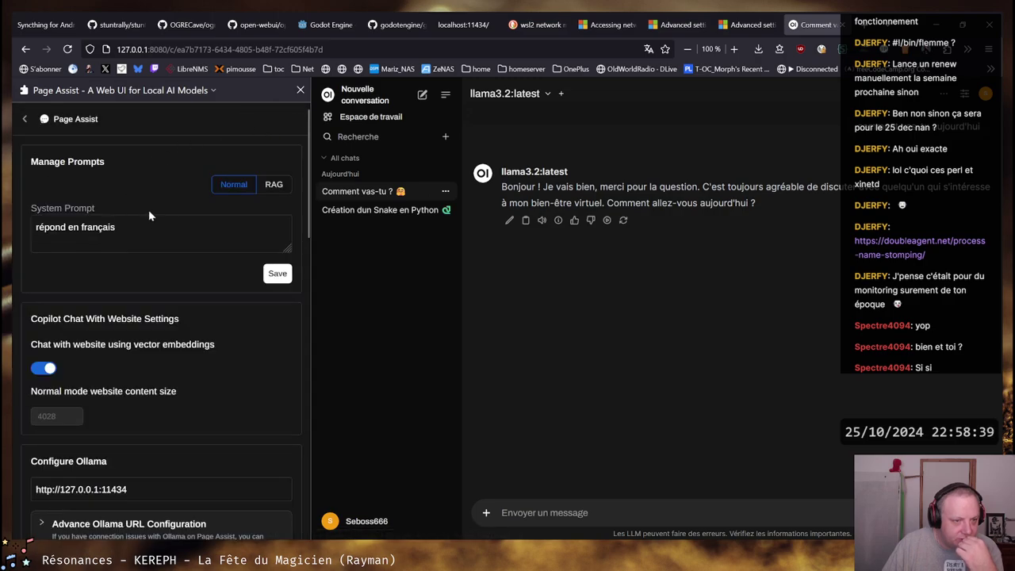
pyautogui.scroll(-3, 148, 209)
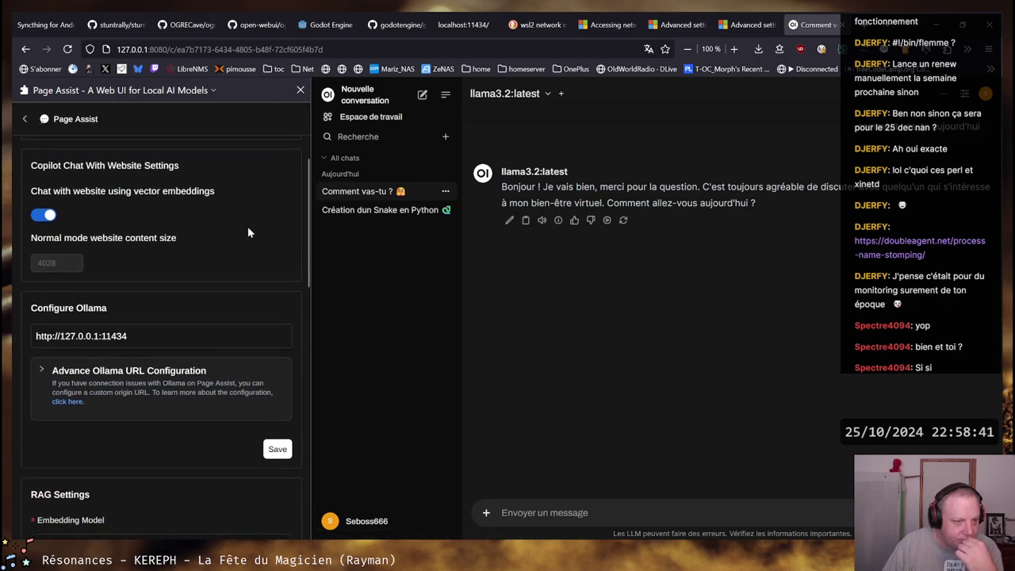
pyautogui.scroll(-5, 248, 232)
pyautogui.scroll(-5, 181, 253)
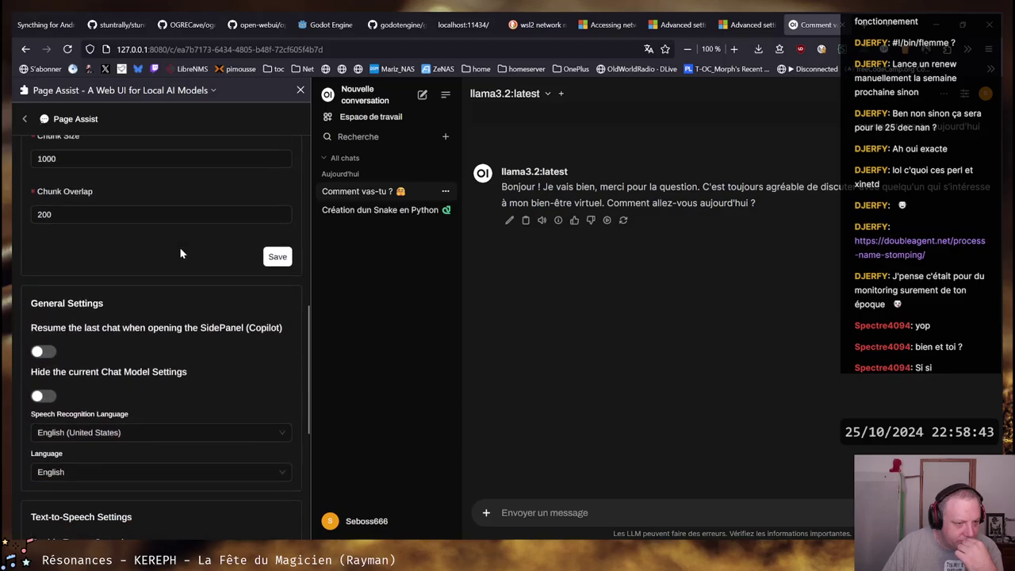
pyautogui.scroll(3, 181, 251)
pyautogui.click(268, 241)
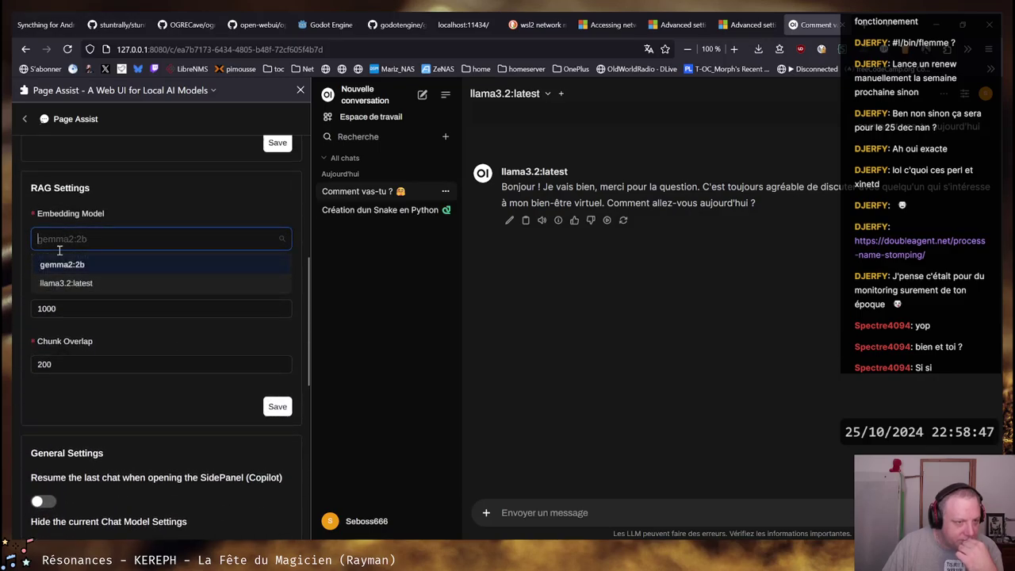
pyautogui.click(61, 284)
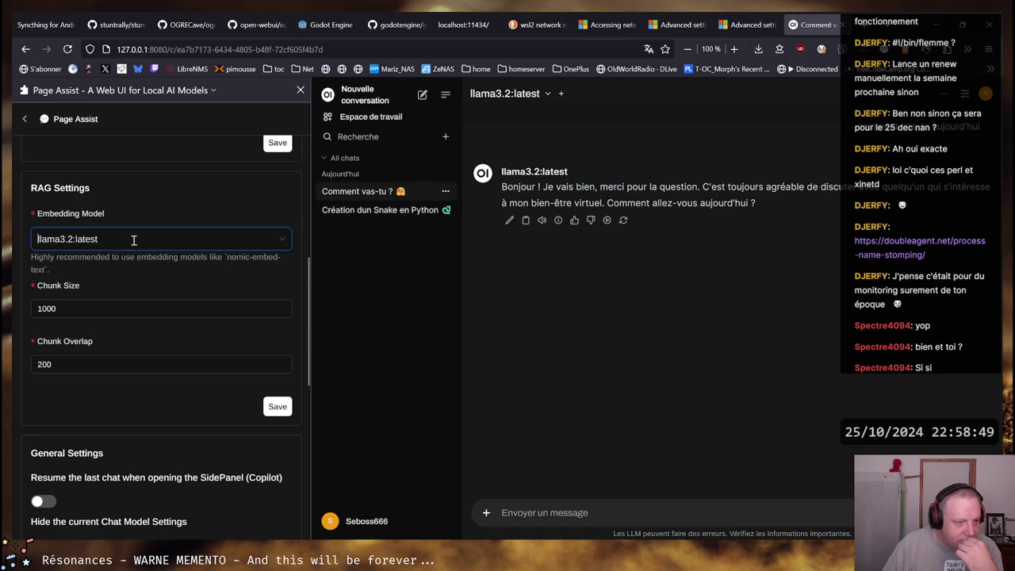
pyautogui.moveTo(56, 258); pyautogui.dragTo(281, 257)
pyautogui.click(225, 257)
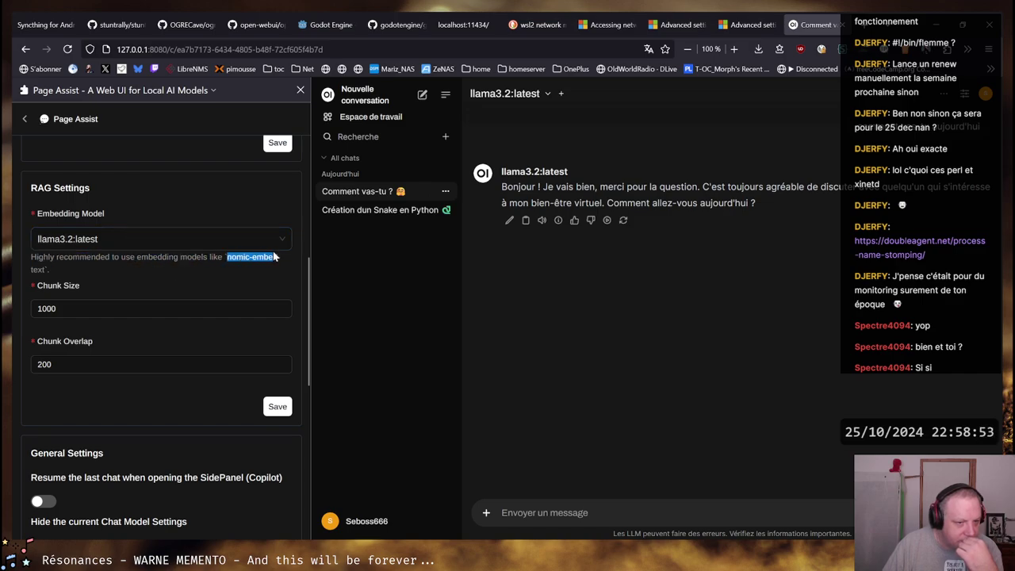
pyautogui.click(260, 261)
# Rerun wsl -l -v in the PowerShell tab to check WSL distribution status
pyautogui.hotkey('alt', 'Tab')
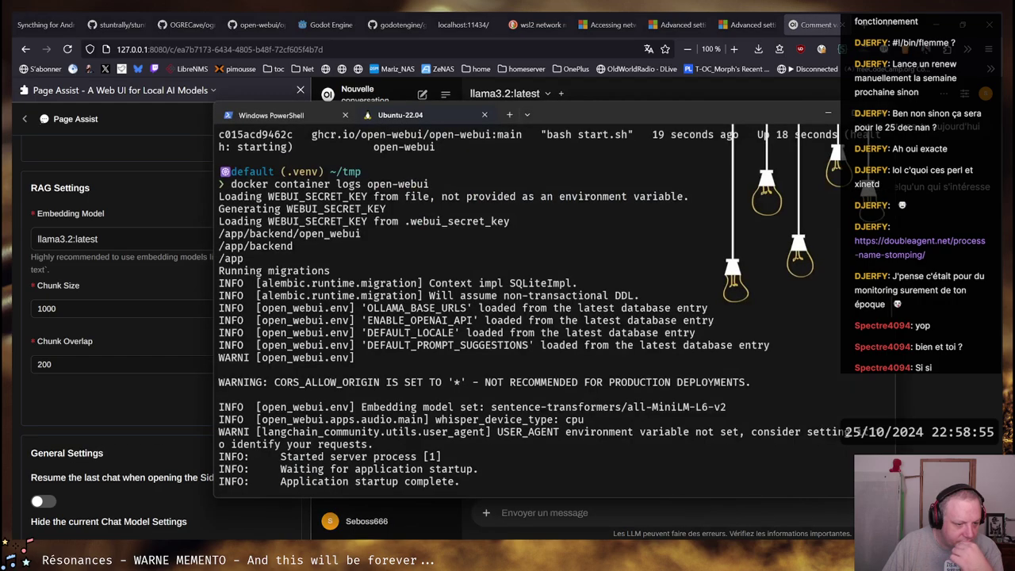
pyautogui.click(317, 115)
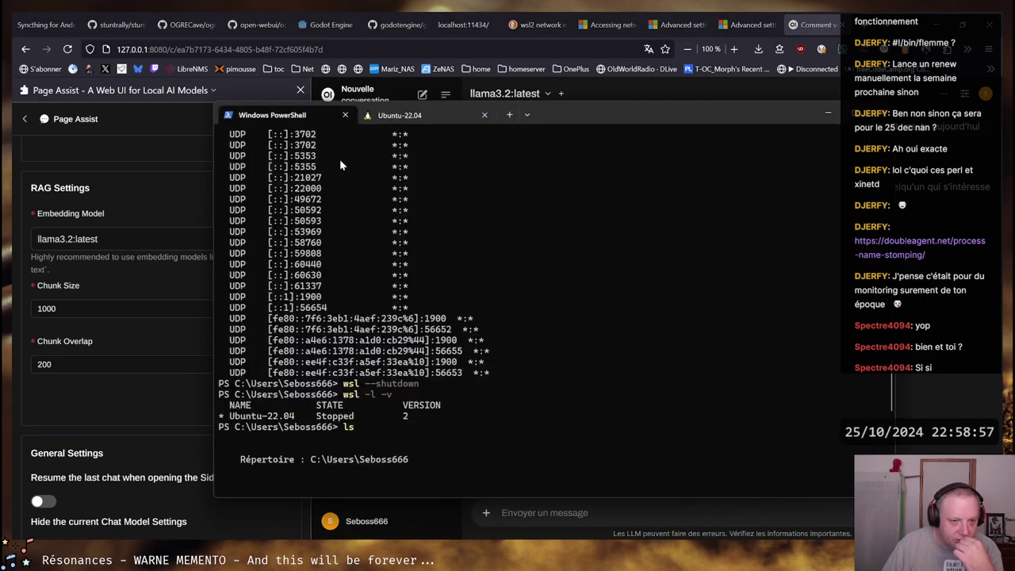
pyautogui.press('Up')
pyautogui.press('Up')
pyautogui.press('Return')
# Download the embedding model with 'ollama pull nomic-embed-text'
pyautogui.write('ollama ')
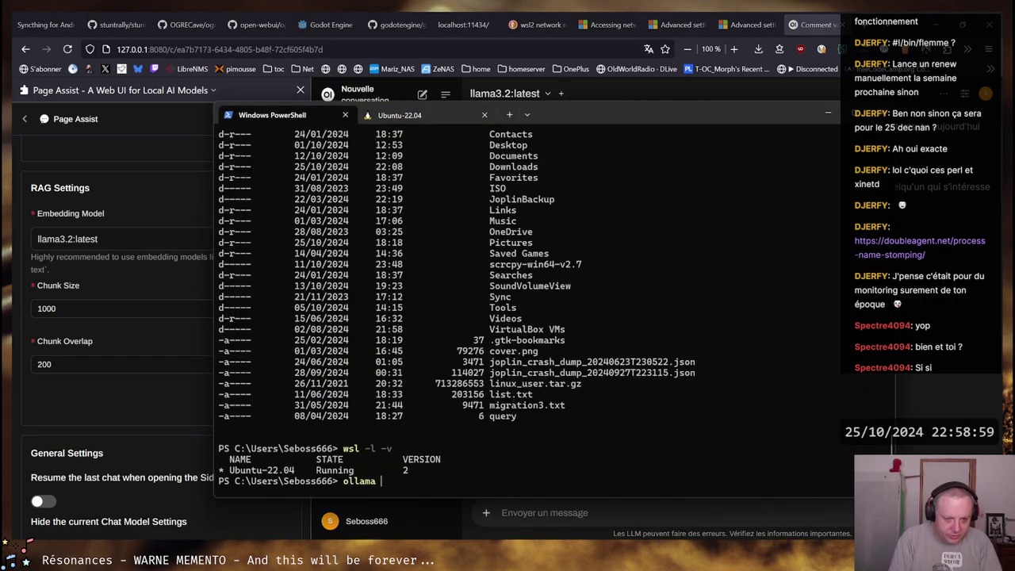
pyautogui.write('pull')
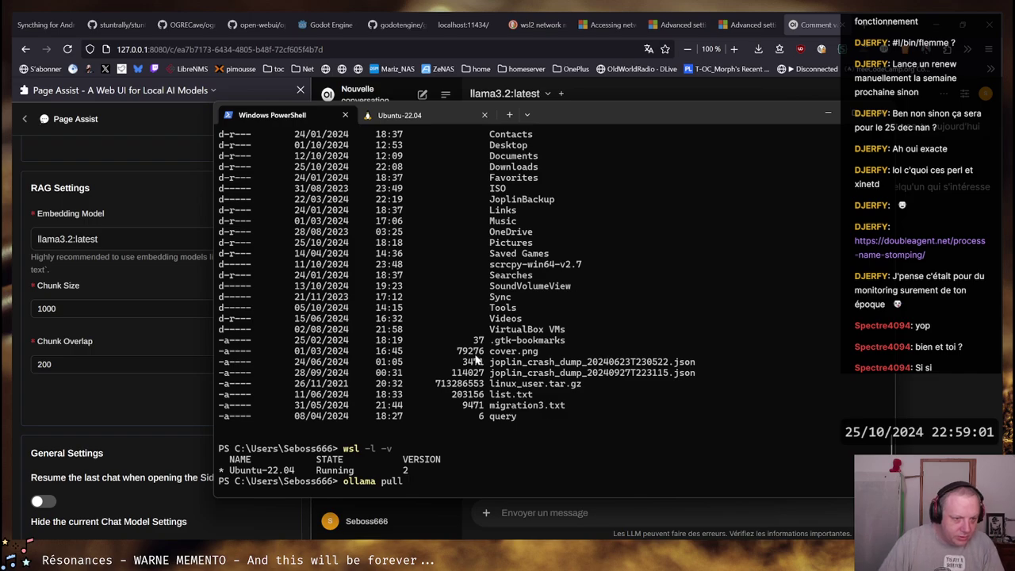
pyautogui.moveTo(545, 126); pyautogui.dragTo(671, 122)
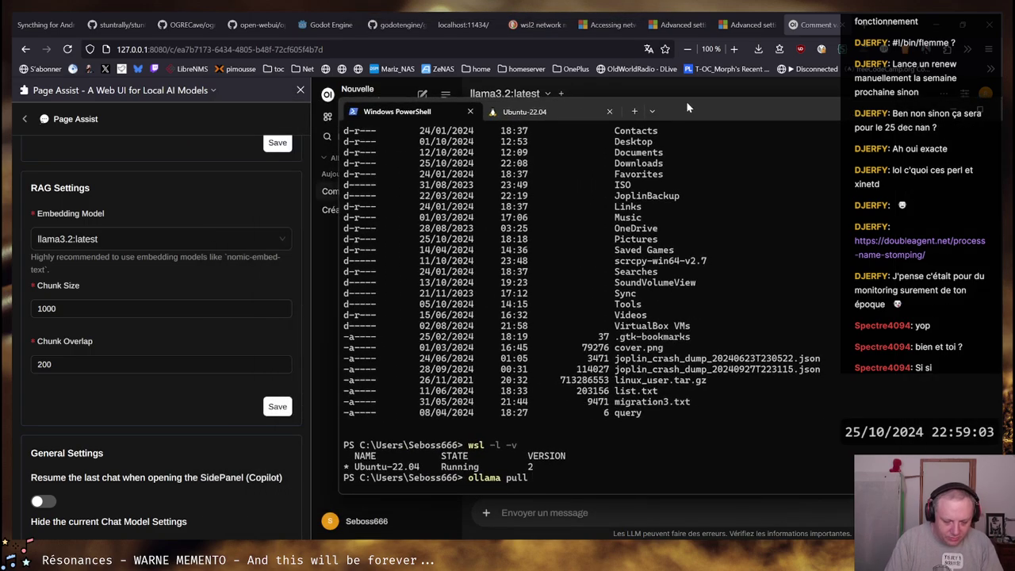
pyautogui.write('nomic-embed-text')
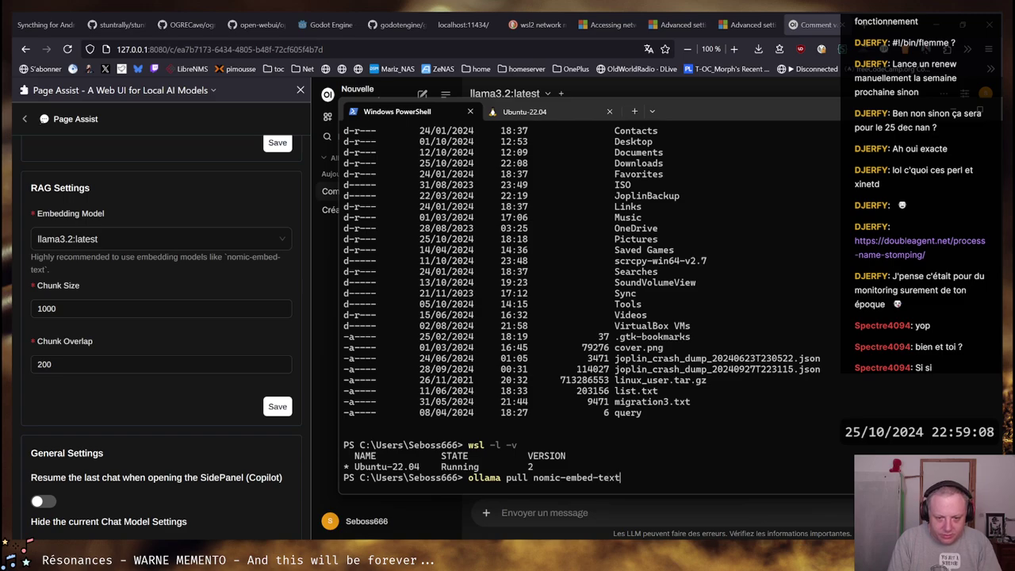
pyautogui.press('Return')
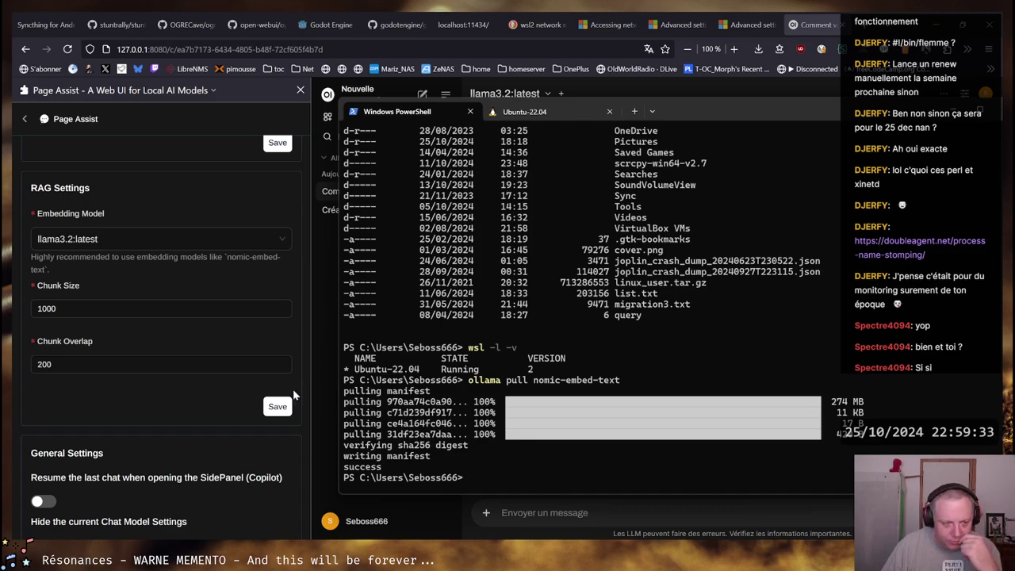
# Check the embedding model choices in Page Assist settings, then return to the chat
pyautogui.scroll(4, 186, 395)
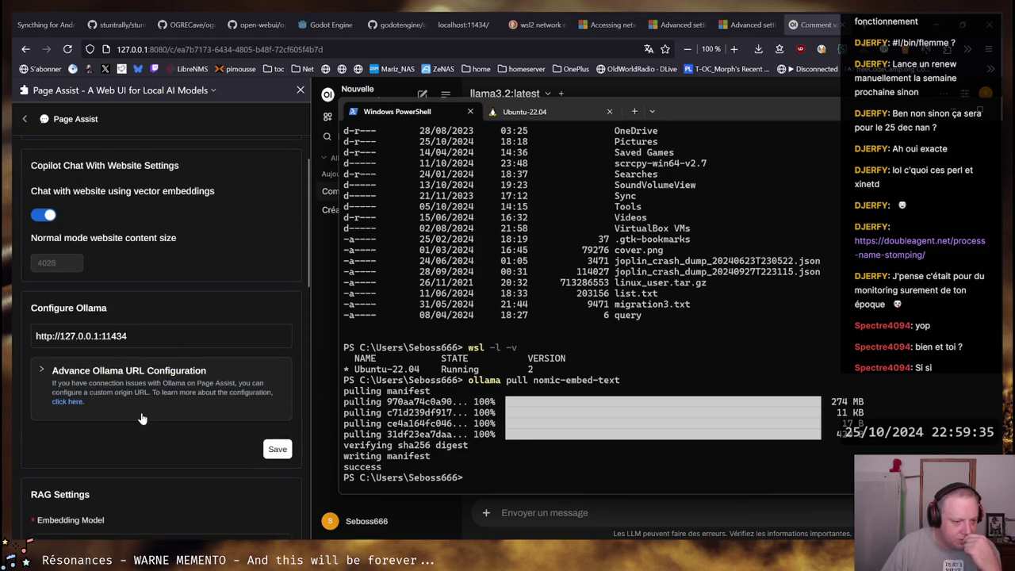
pyautogui.scroll(-3, 142, 418)
pyautogui.click(129, 315)
pyautogui.click(130, 315)
pyautogui.click(129, 315)
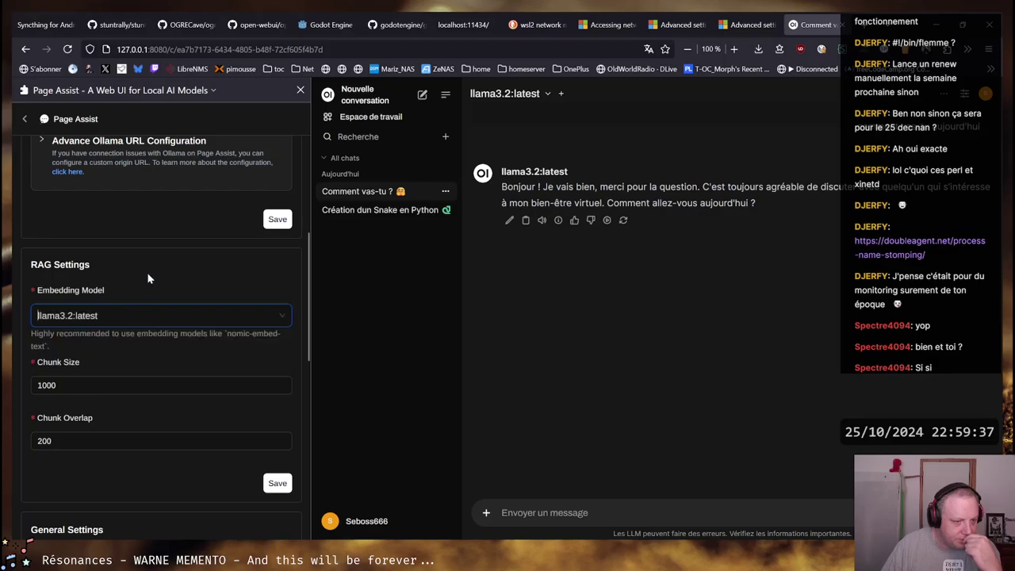
pyautogui.scroll(5, 261, 264)
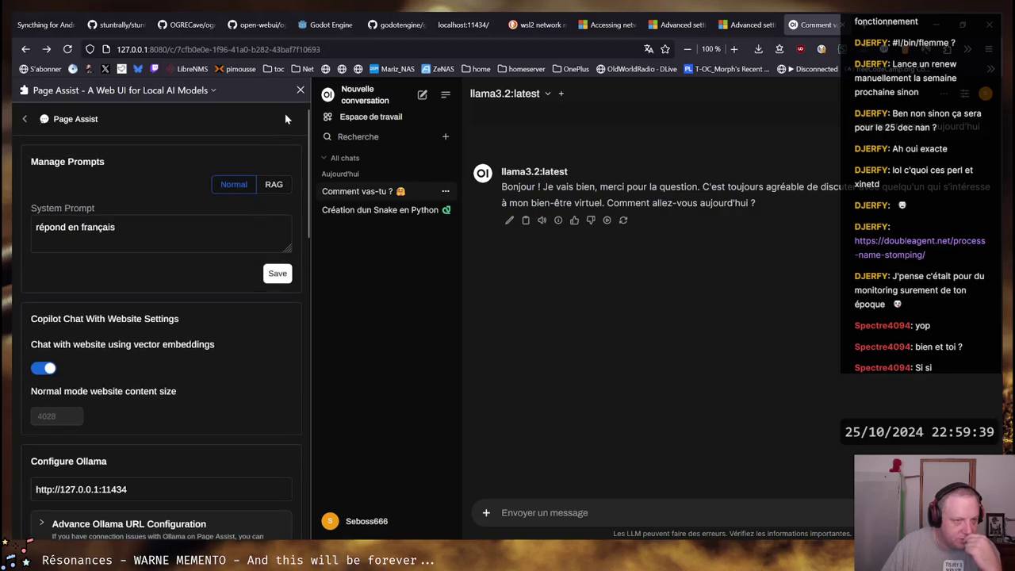
pyautogui.click(25, 119)
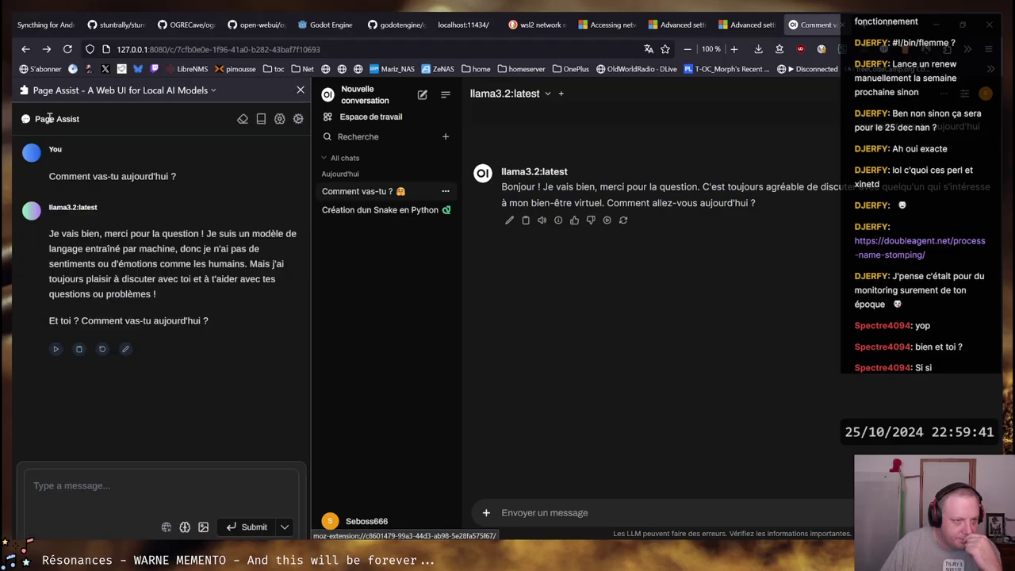
# Reopen settings and browse the embedding model list and the page's context menu
pyautogui.click(299, 119)
pyautogui.scroll(-5, 263, 342)
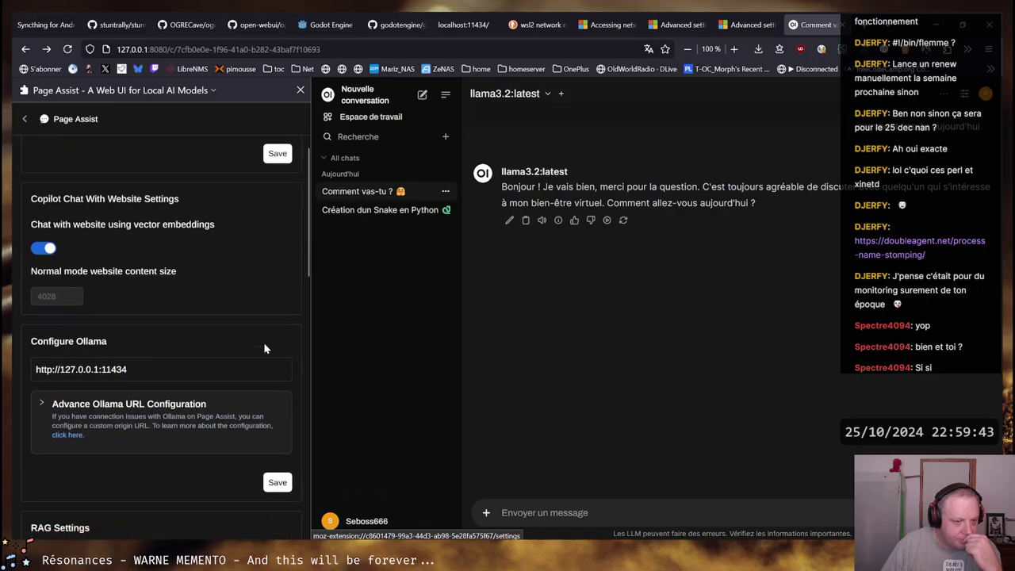
pyautogui.click(212, 468)
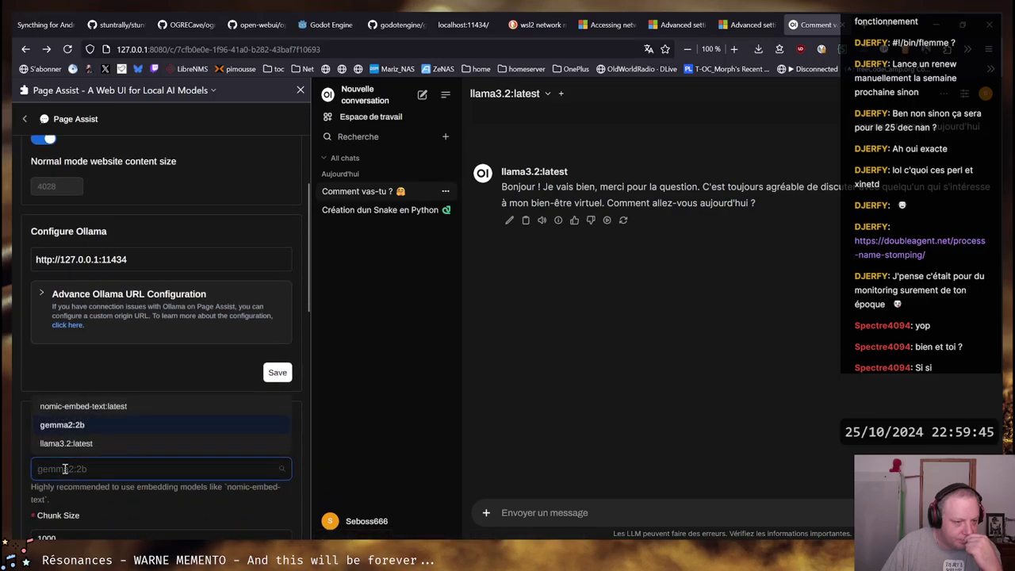
pyautogui.click(212, 434)
pyautogui.rightClick(210, 408)
pyautogui.click(175, 399)
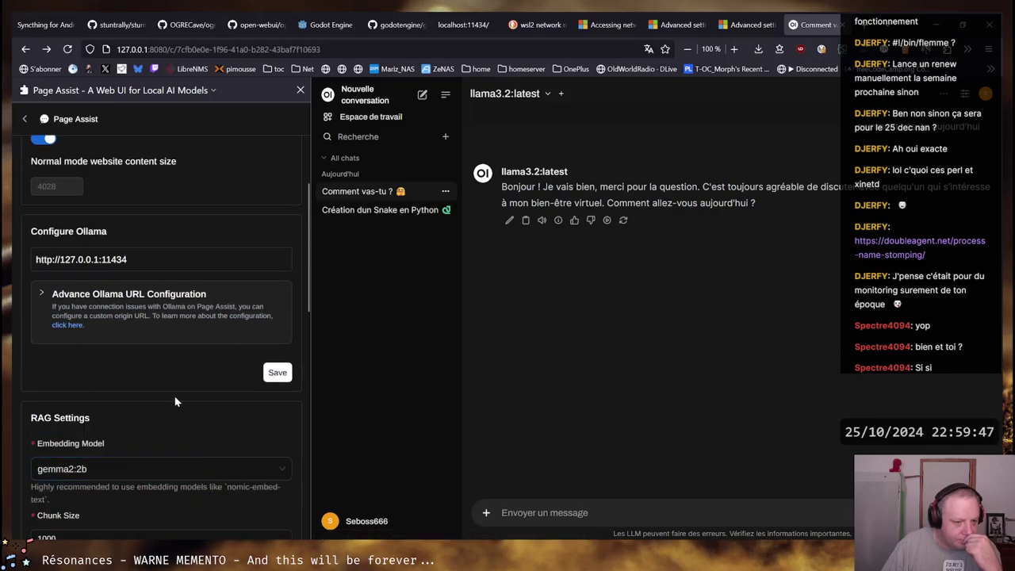
pyautogui.rightClick(171, 391)
pyautogui.rightClick(151, 394)
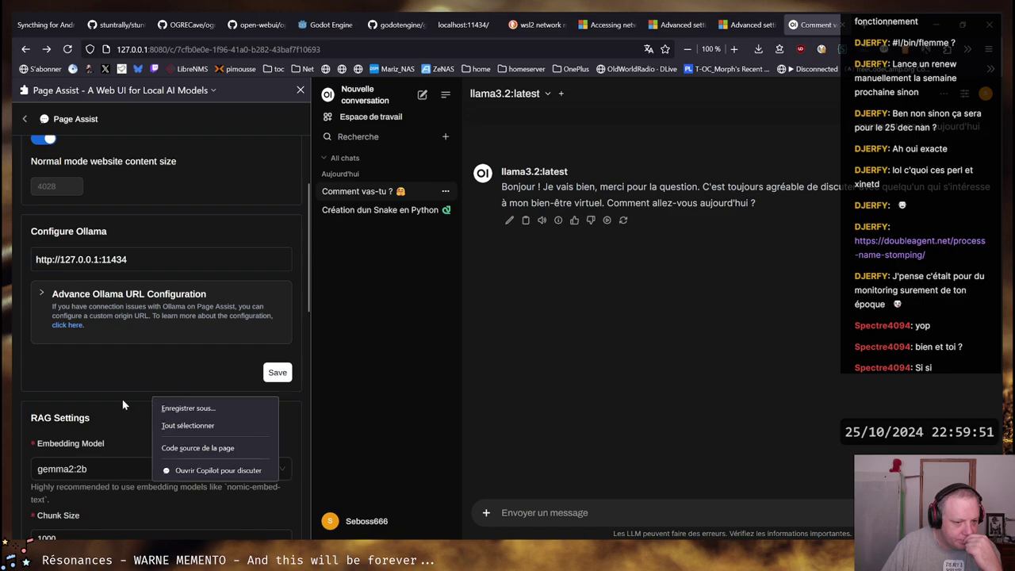
pyautogui.click(123, 403)
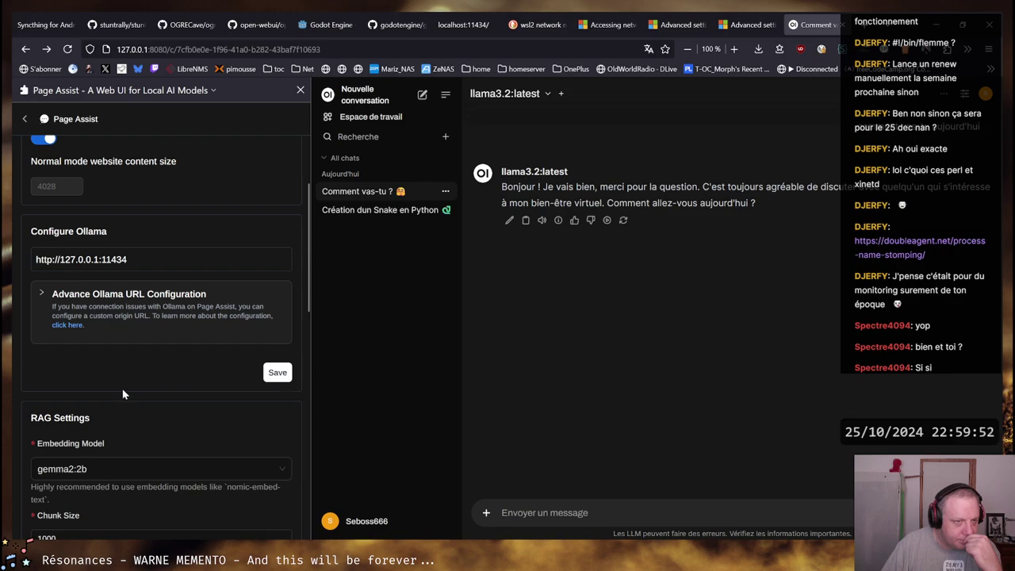
# Close the Page Assist sidebar and reopen it on the Page Assist panel
pyautogui.click(300, 91)
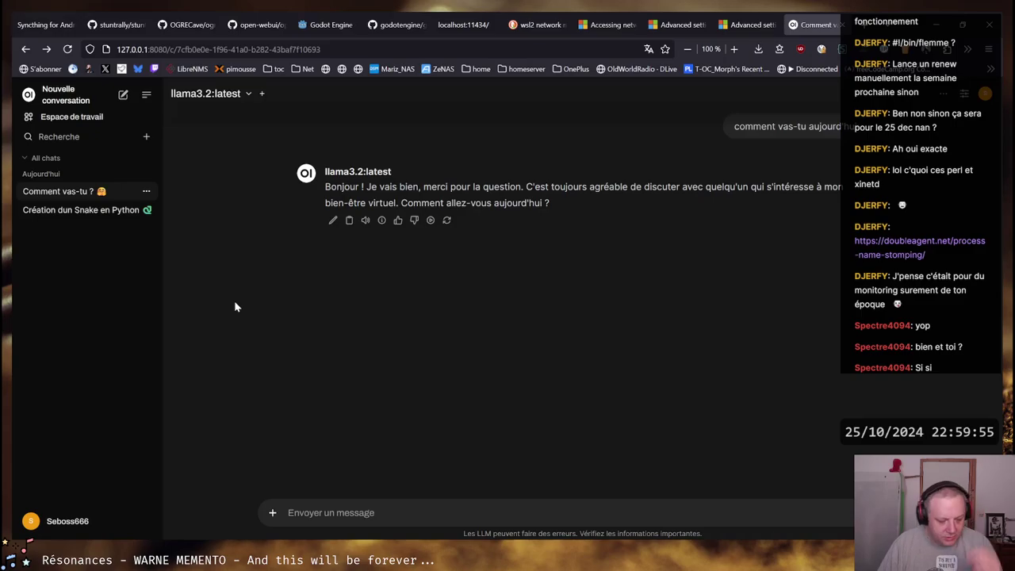
pyautogui.hotkey('ctrl', 'b')
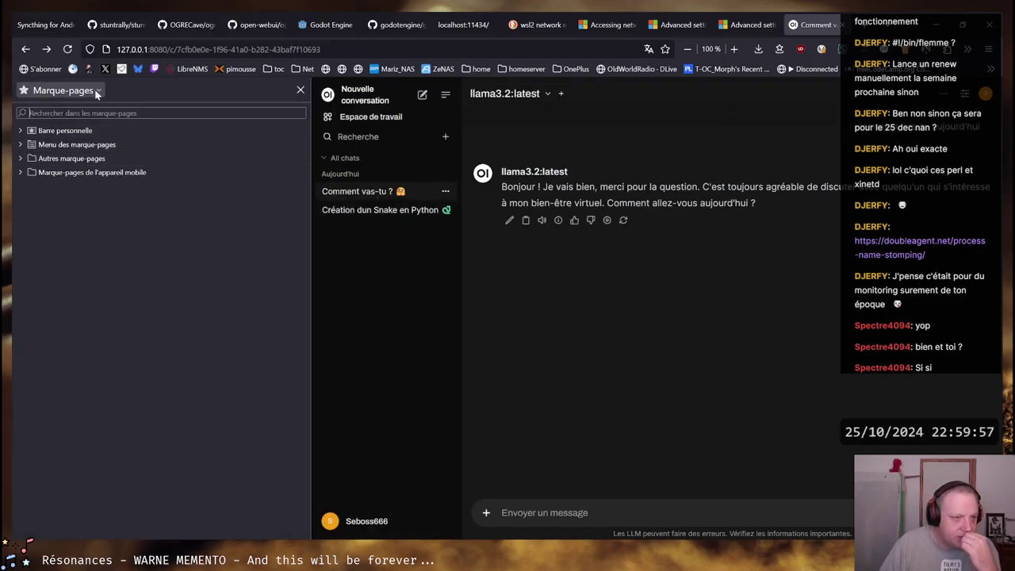
pyautogui.click(96, 92)
pyautogui.click(83, 170)
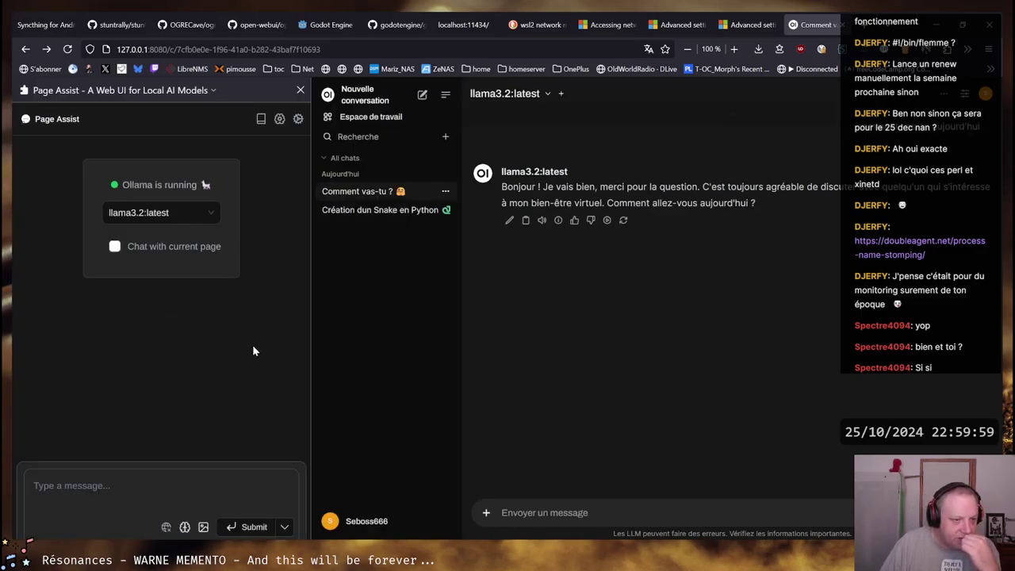
# Choose nomic-embed-text:latest as the RAG embedding model and save
pyautogui.click(298, 119)
pyautogui.scroll(-4, 210, 316)
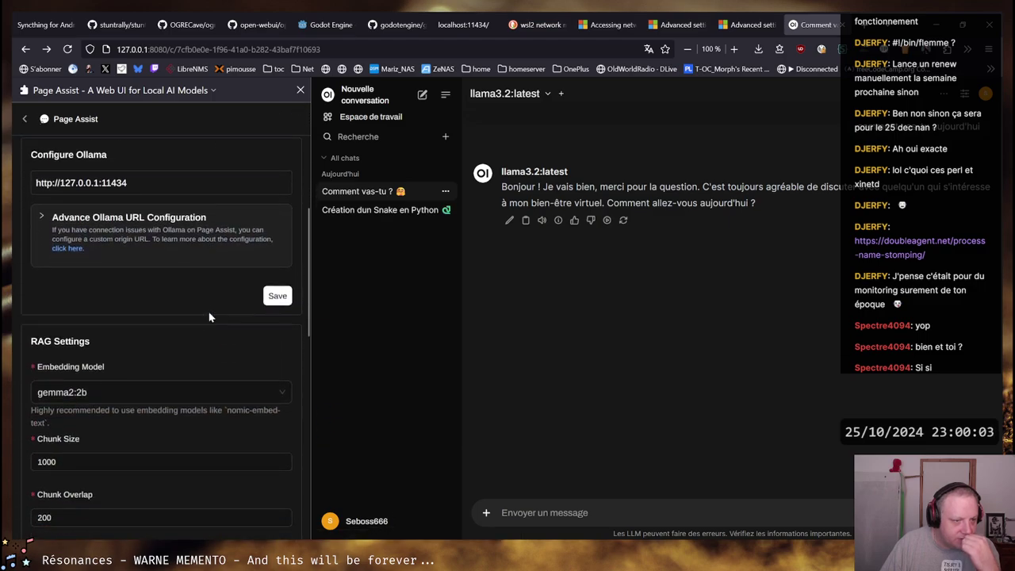
pyautogui.click(101, 392)
pyautogui.click(95, 418)
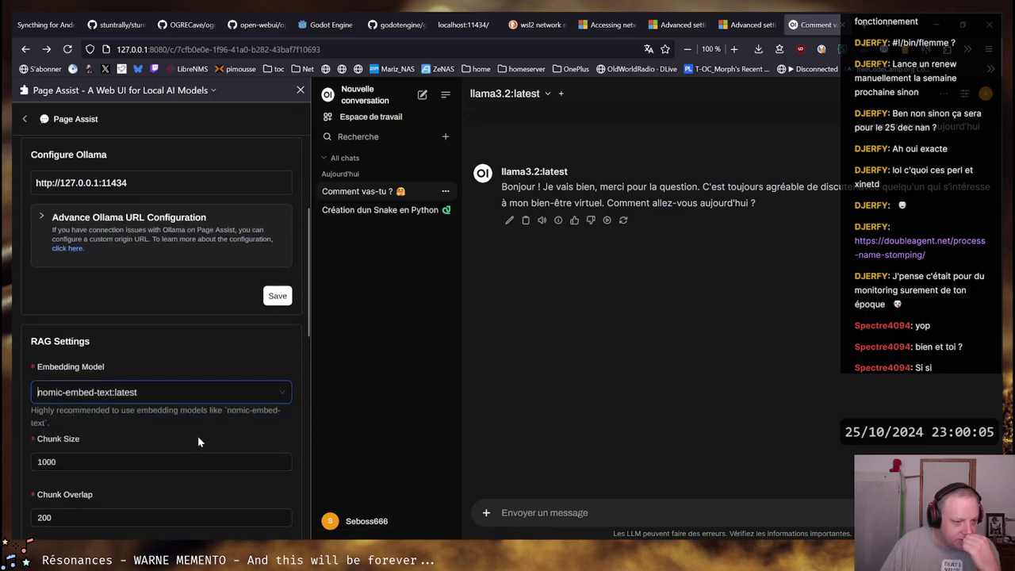
pyautogui.scroll(-5, 292, 363)
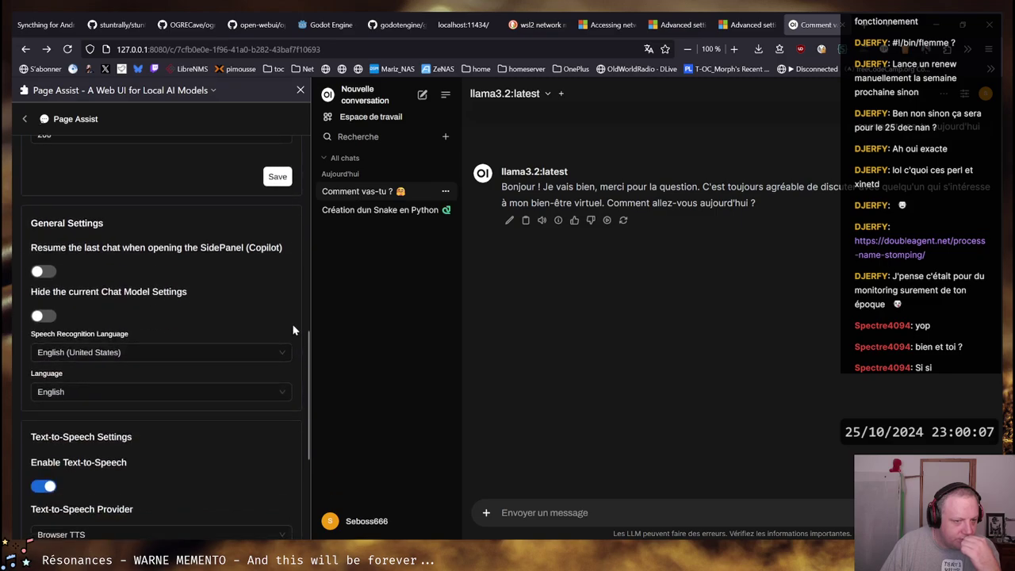
pyautogui.click(276, 177)
# Set the speech recognition language to Français
pyautogui.scroll(-3, 312, 333)
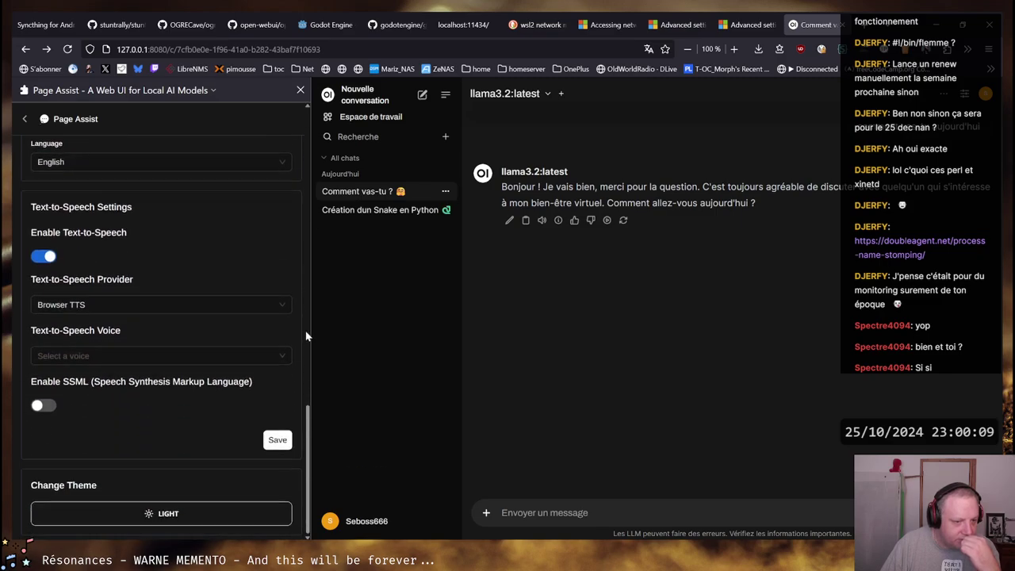
pyautogui.scroll(2, 310, 335)
pyautogui.scroll(1, 307, 336)
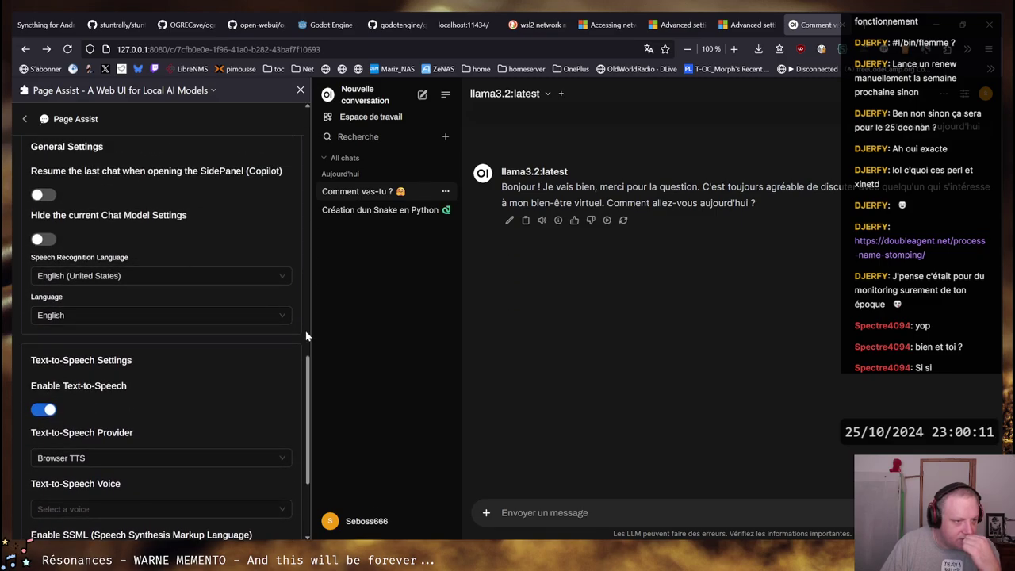
pyautogui.scroll(3, 307, 337)
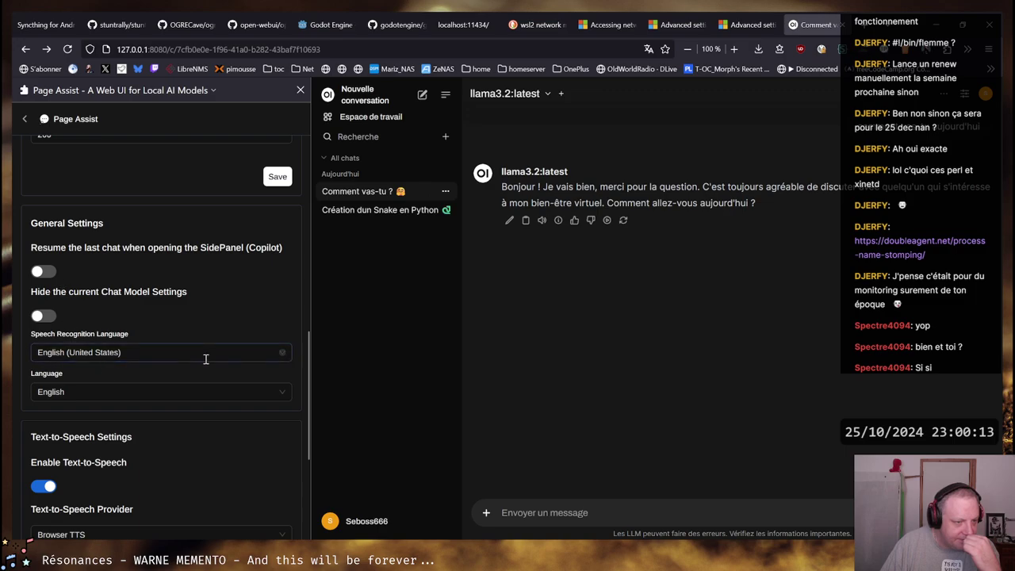
pyautogui.click(281, 353)
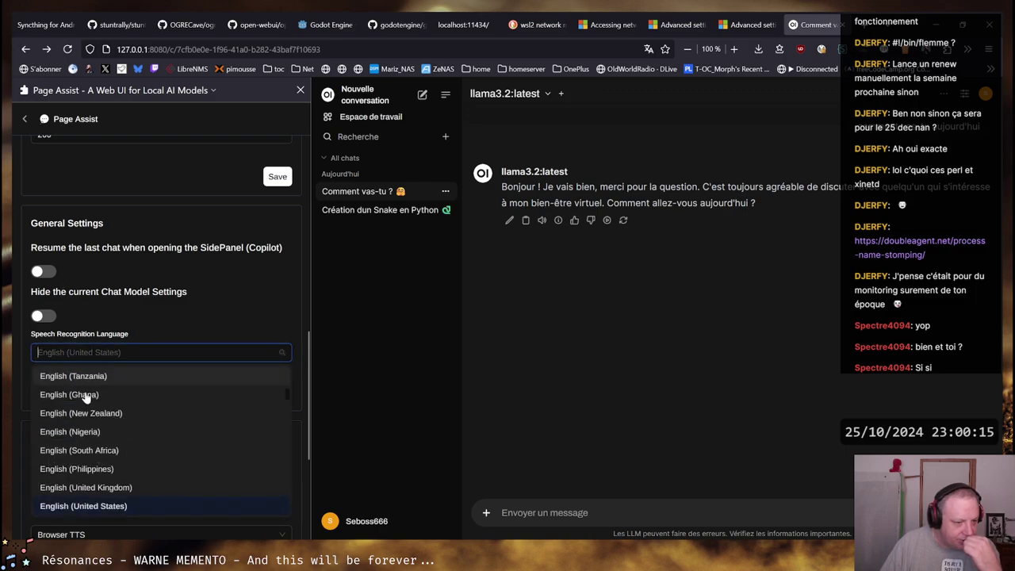
pyautogui.scroll(-3, 148, 456)
pyautogui.scroll(-5, 148, 456)
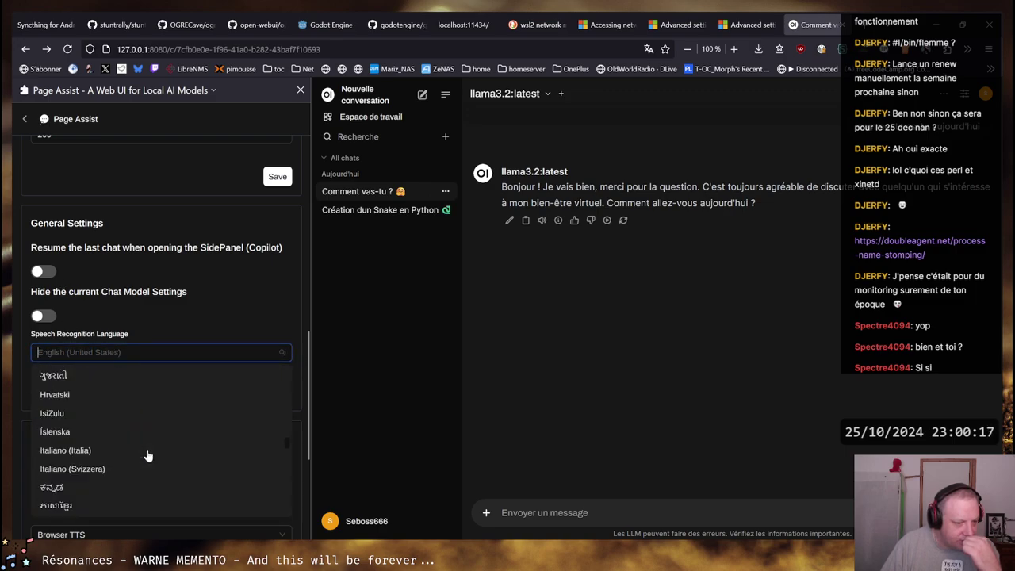
pyautogui.scroll(2, 148, 456)
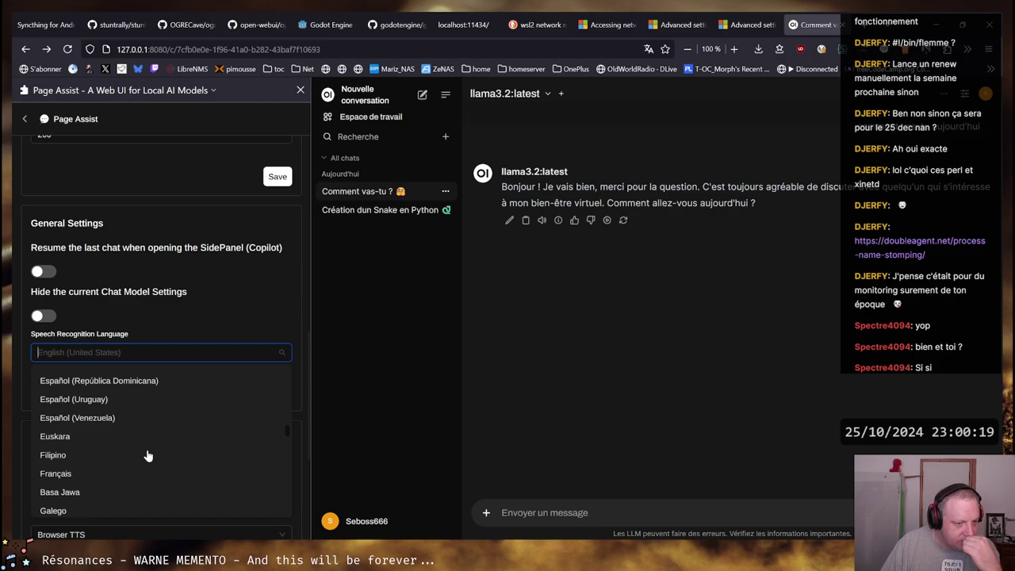
pyautogui.click(55, 473)
# Set the interface language to Français
pyautogui.click(285, 390)
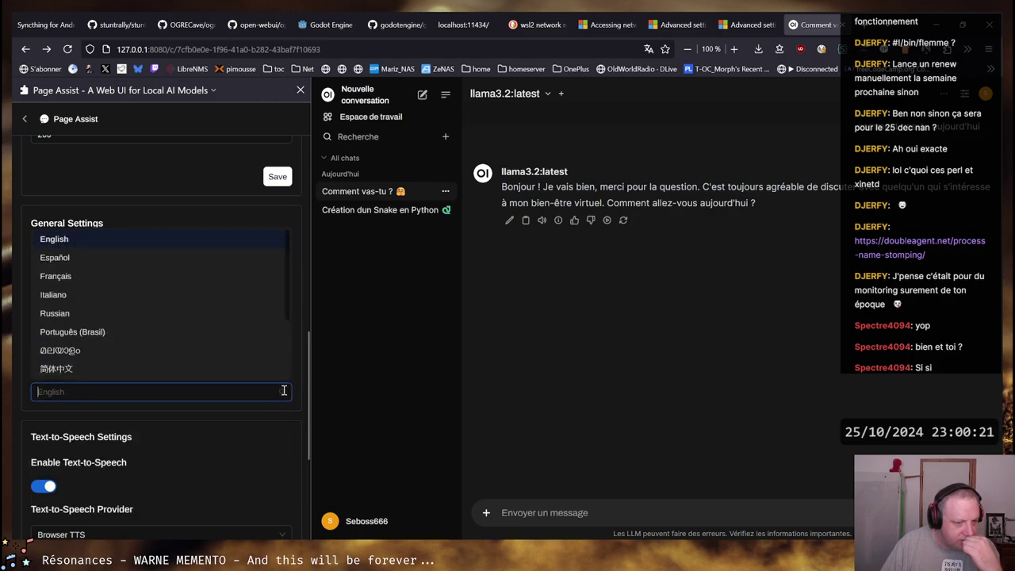
pyautogui.scroll(-2, 119, 303)
pyautogui.scroll(2, 113, 298)
pyautogui.click(188, 276)
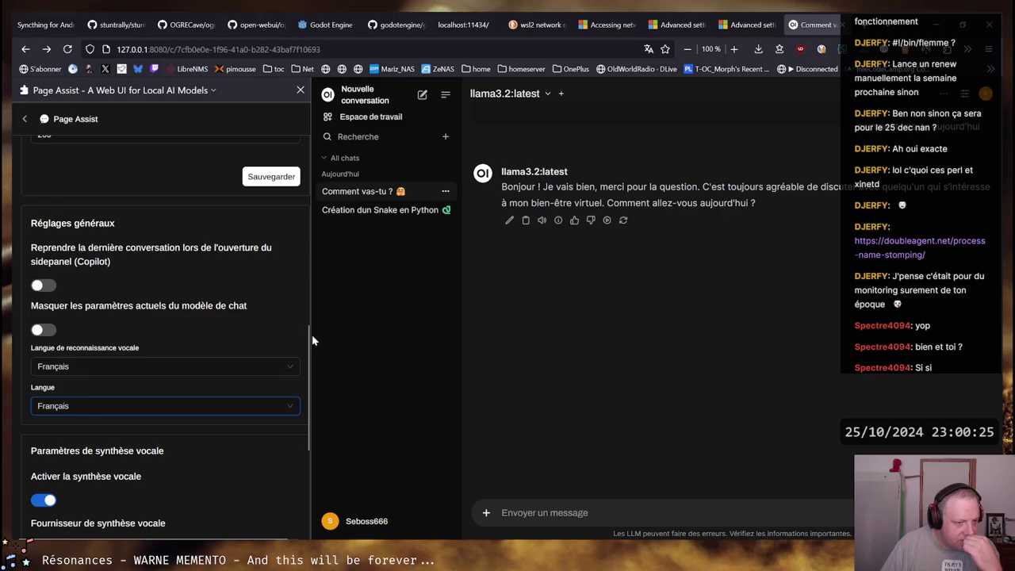
pyautogui.moveTo(312, 339); pyautogui.dragTo(309, 441)
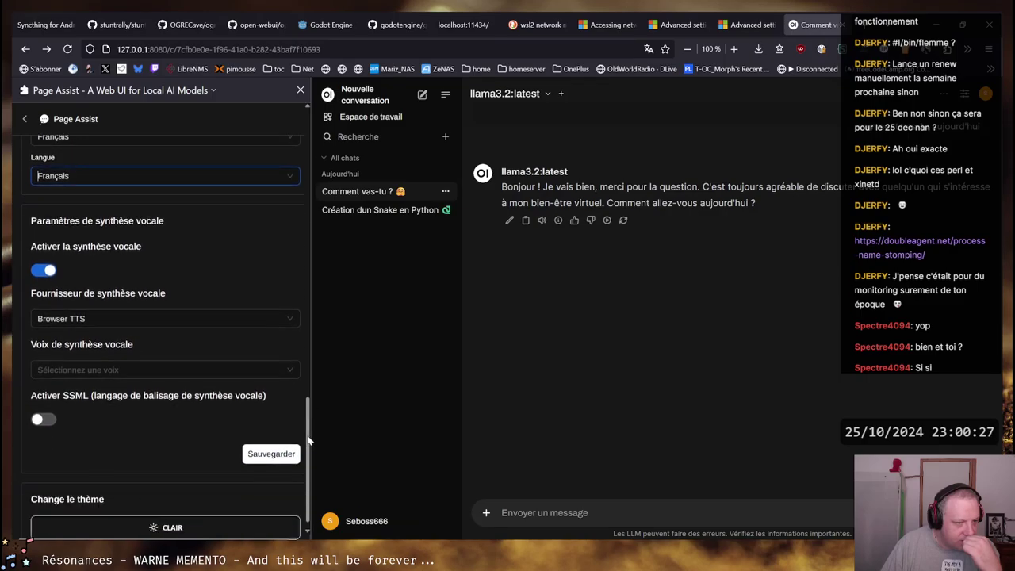
# Keep Browser TTS, set the voice to Microsoft Hortense Desktop - French, save, and return to the chat
pyautogui.click(295, 321)
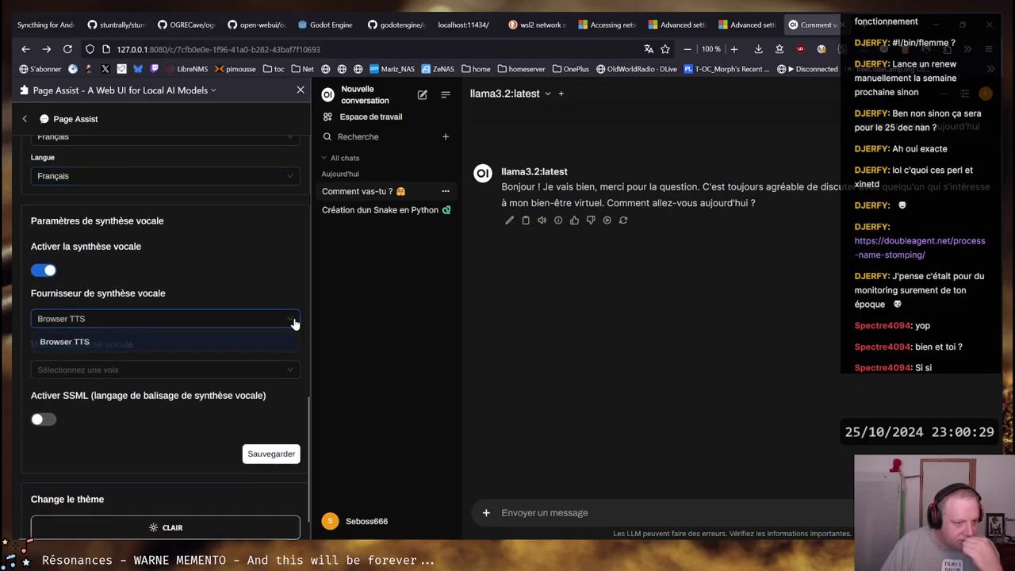
pyautogui.click(293, 341)
pyautogui.click(293, 370)
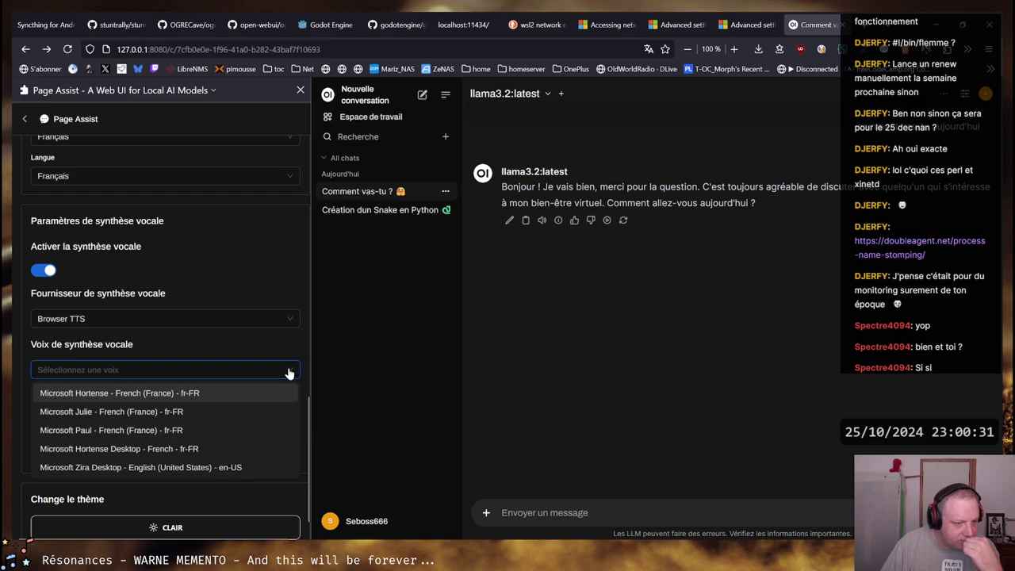
pyautogui.click(213, 412)
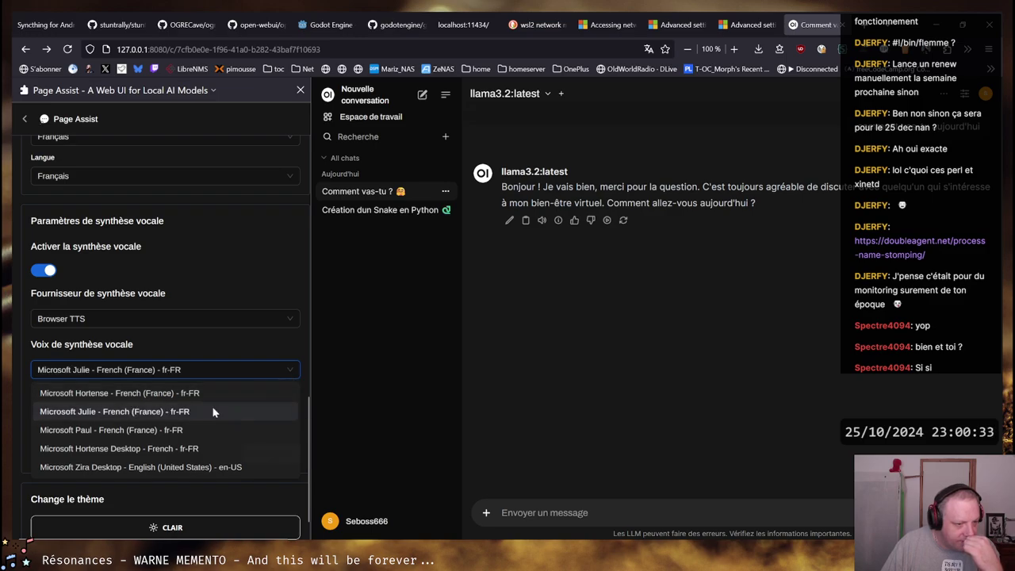
pyautogui.click(275, 456)
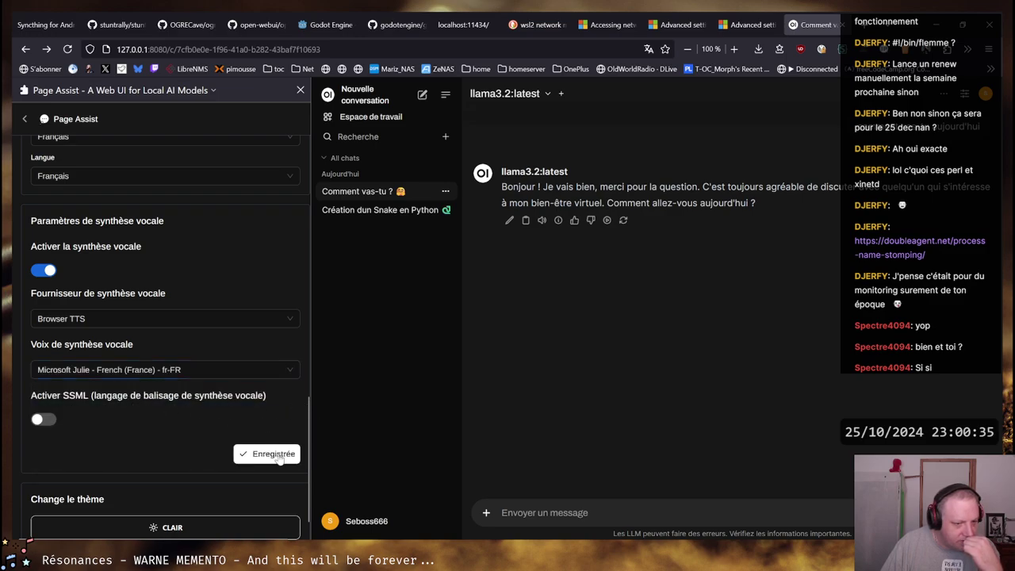
pyautogui.click(286, 371)
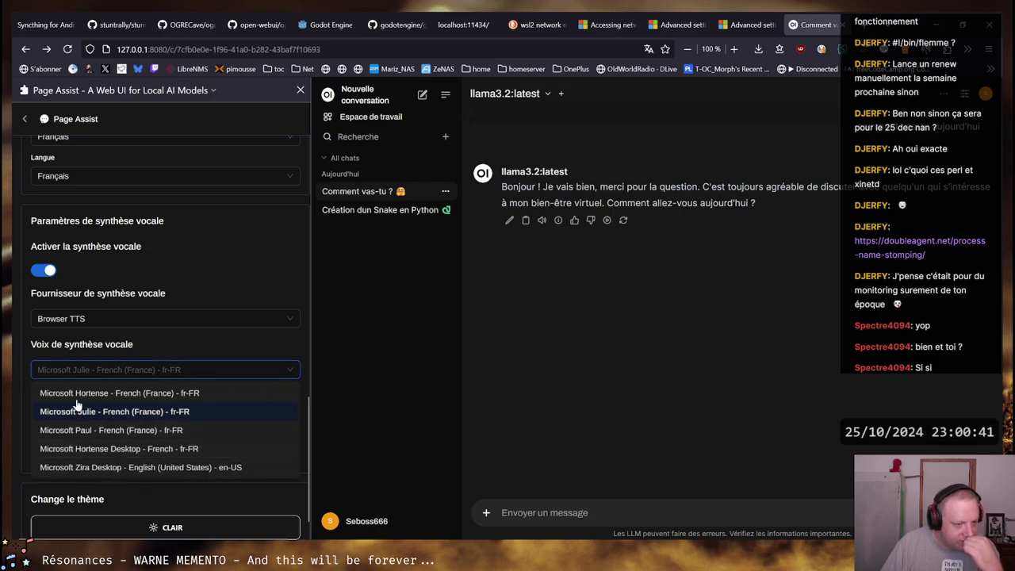
pyautogui.click(68, 450)
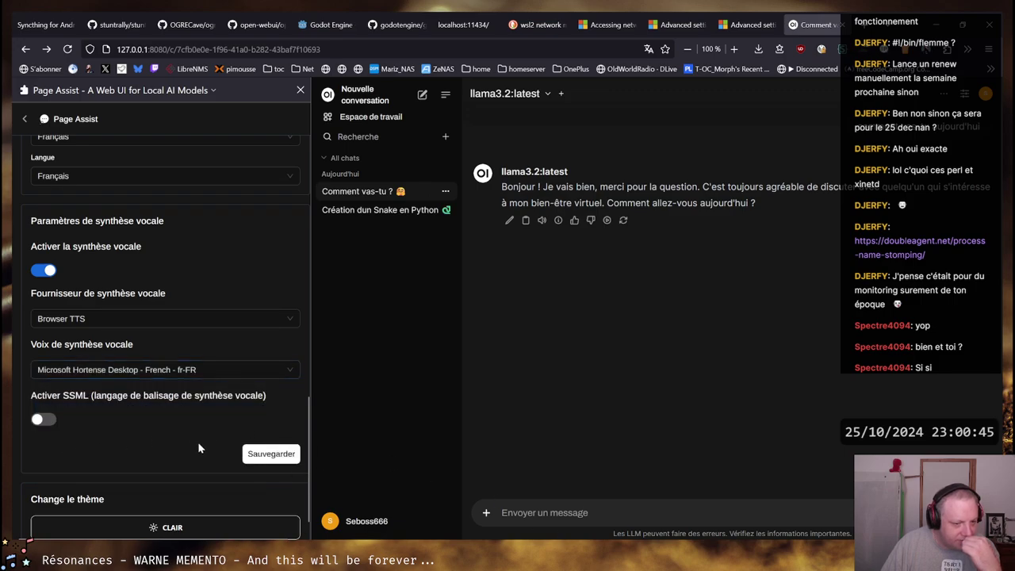
pyautogui.click(24, 118)
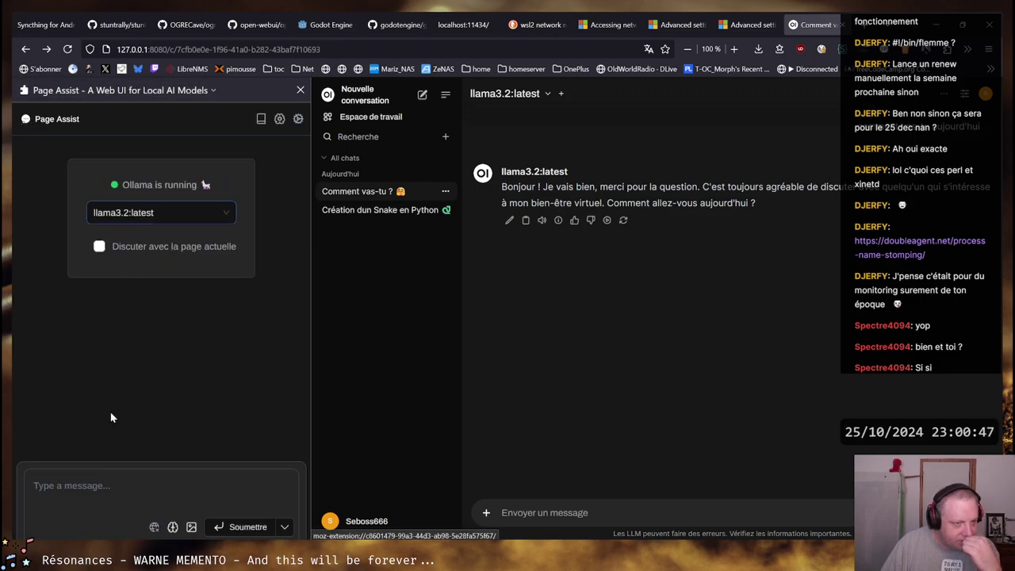
# Ask llama3.2 "Comment vas-tu aujourd'hui ?" and play its French reply aloud
pyautogui.click(120, 491)
pyautogui.write('Comme')
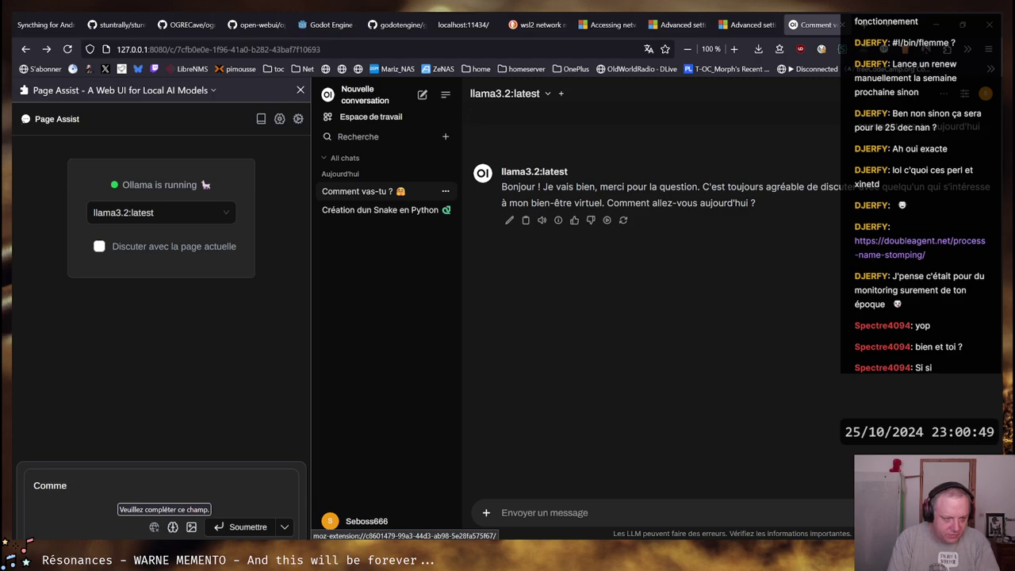
pyautogui.write('nt vas-tu aujour')
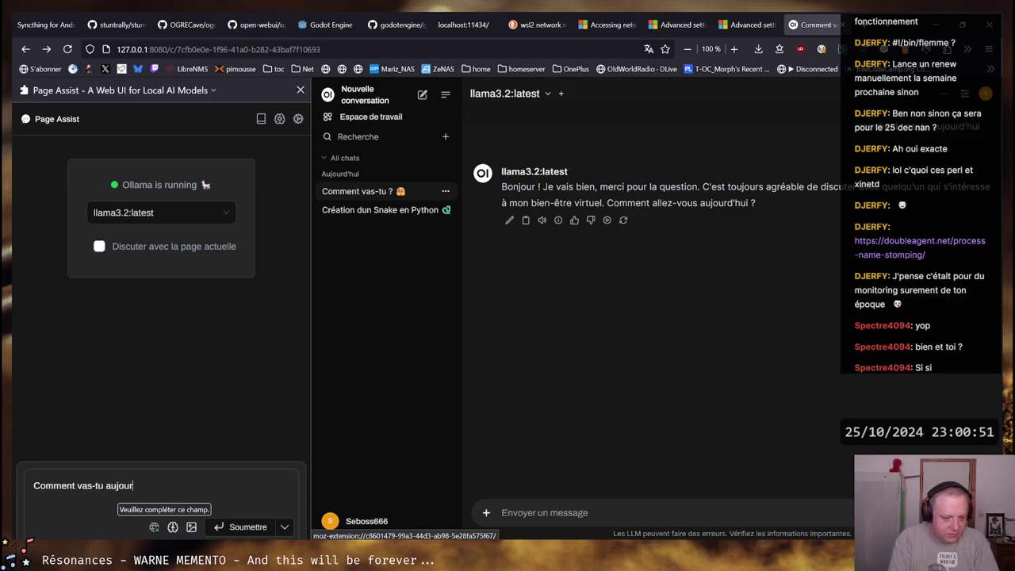
pyautogui.write("dh'u")
pyautogui.press('BackSpace')
pyautogui.press('BackSpace')
pyautogui.press('BackSpace')
pyautogui.write("'hui")
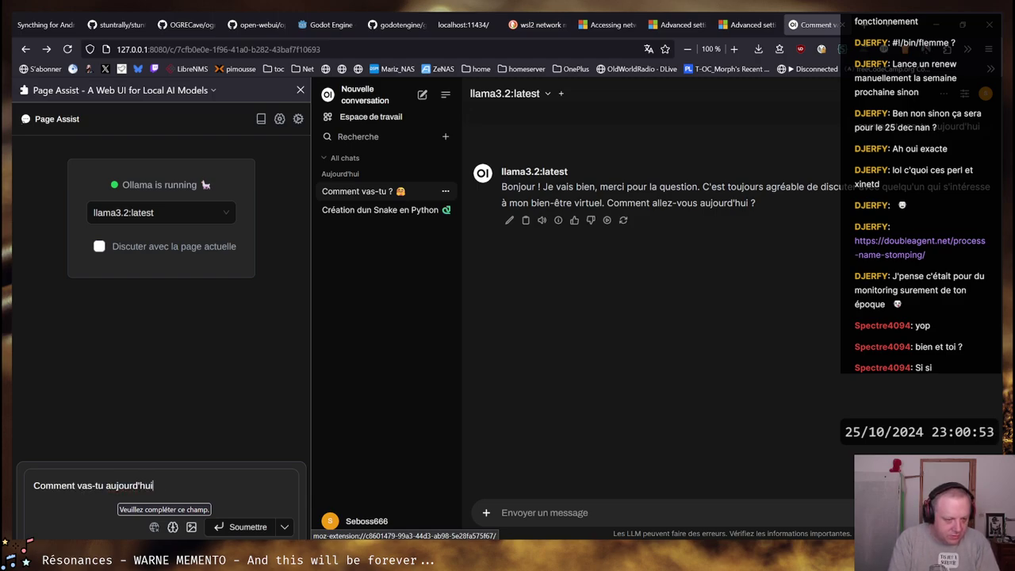
pyautogui.write(' ?')
pyautogui.press('Return')
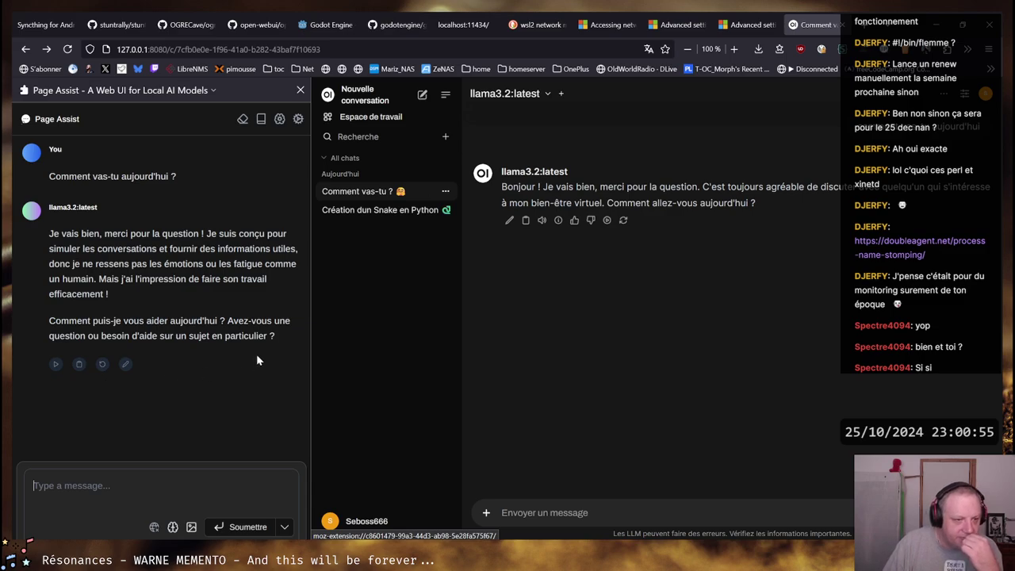
pyautogui.click(55, 364)
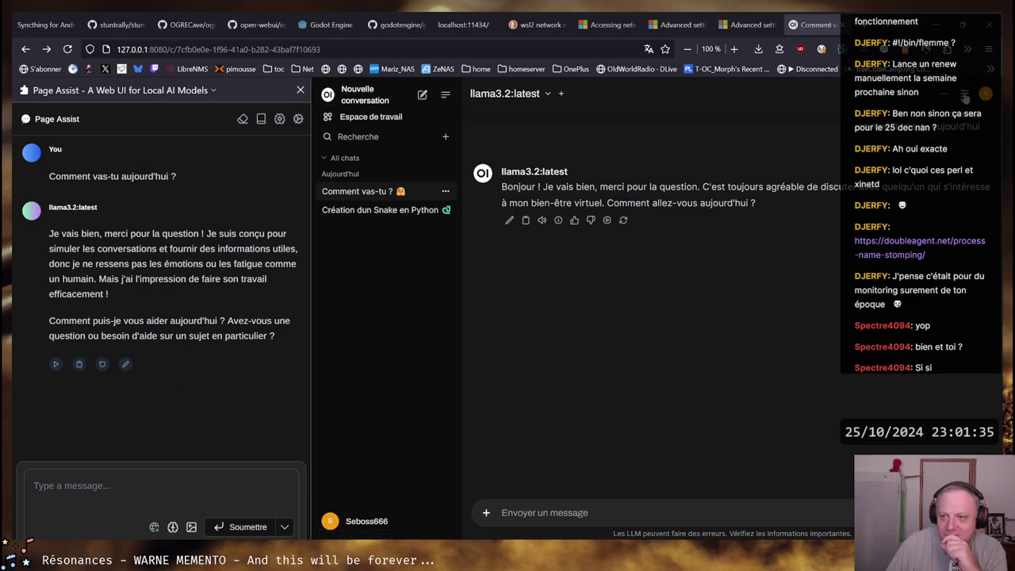
# Set Open WebUI's audio voice to Microsoft Hortense Desktop - French, save, and close settings
pyautogui.click(964, 94)
pyautogui.scroll(3, 927, 322)
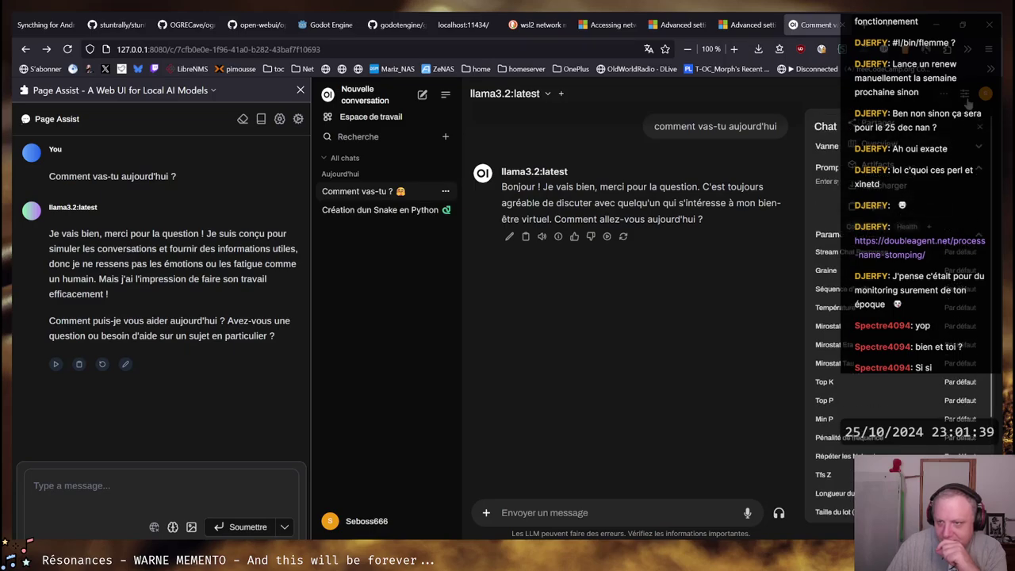
pyautogui.click(894, 200)
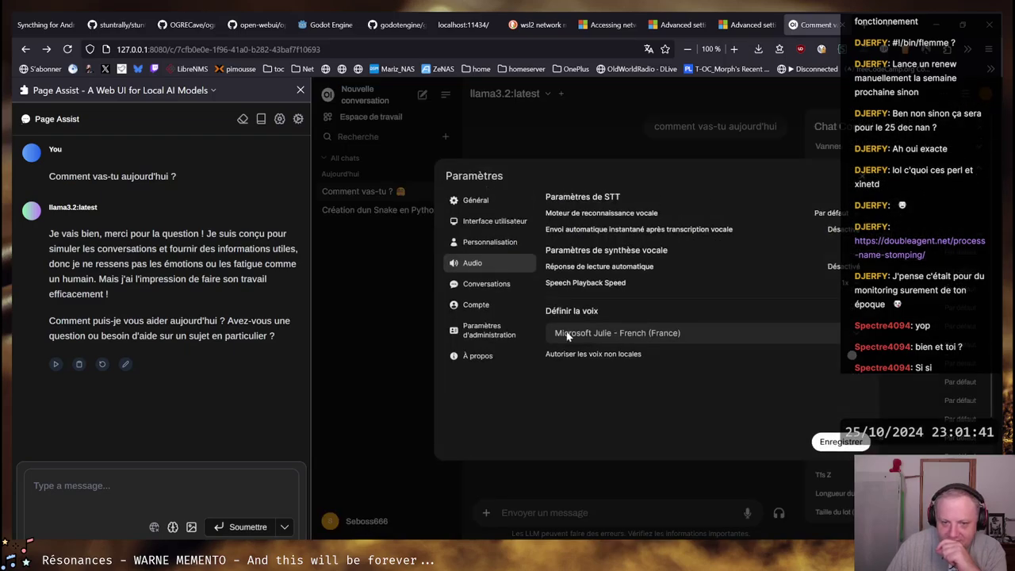
pyautogui.click(675, 333)
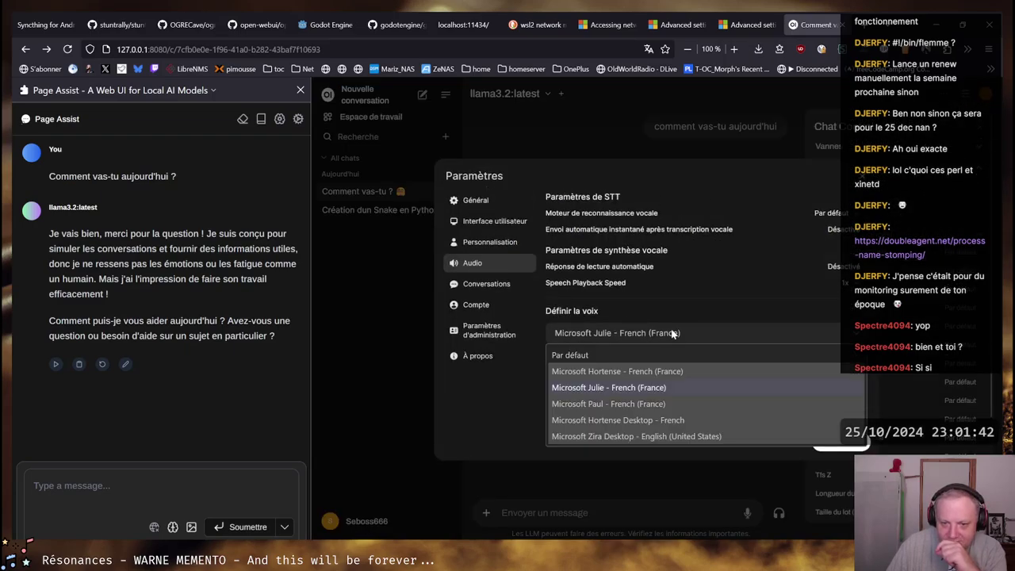
pyautogui.click(616, 422)
pyautogui.click(821, 438)
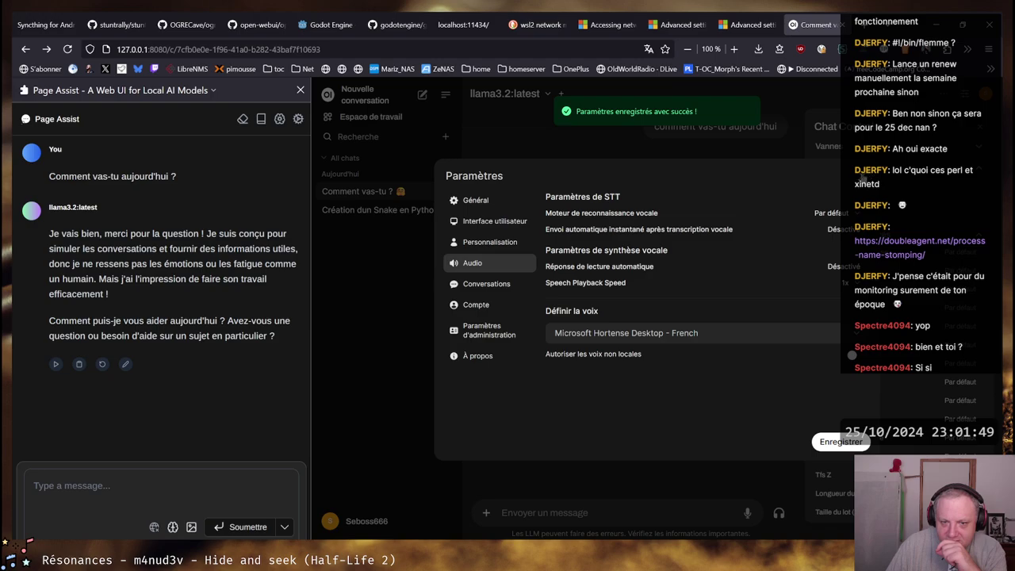
pyautogui.click(512, 284)
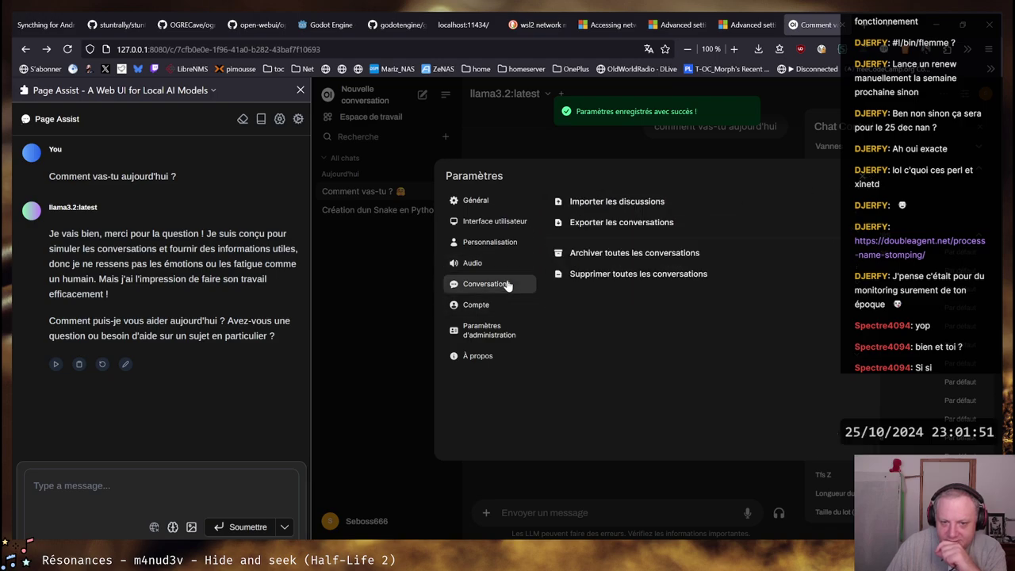
pyautogui.click(495, 270)
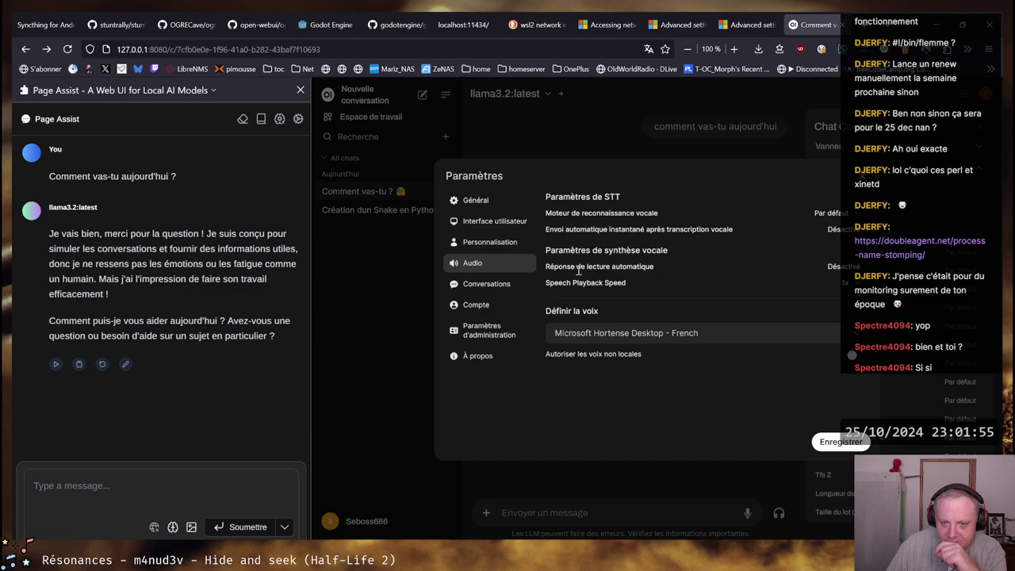
pyautogui.moveTo(554, 270); pyautogui.dragTo(638, 272)
pyautogui.click(638, 271)
pyautogui.press('Escape')
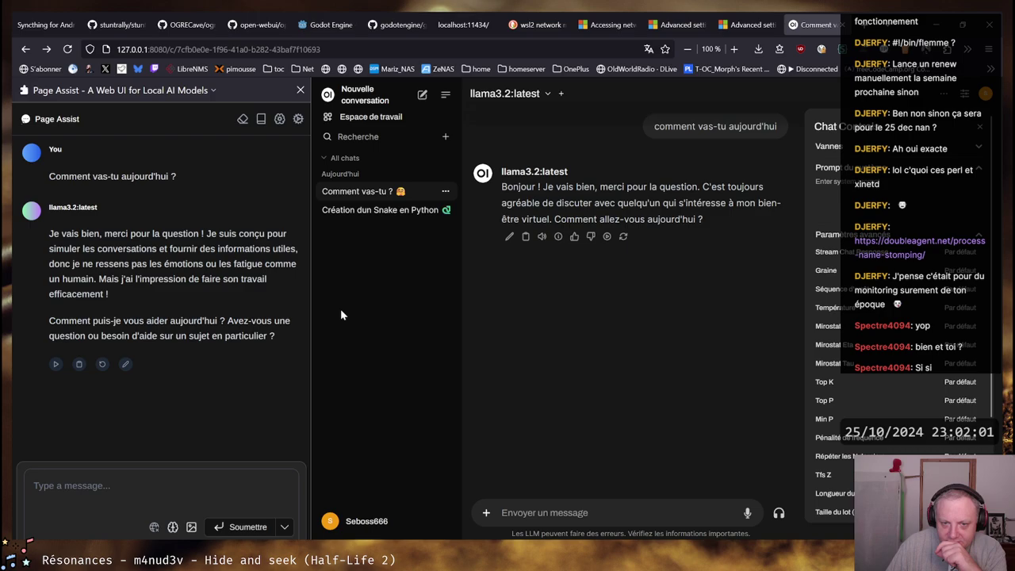
# Read the French llama3.2 reply aloud, then close the chat controls side panel
pyautogui.click(542, 237)
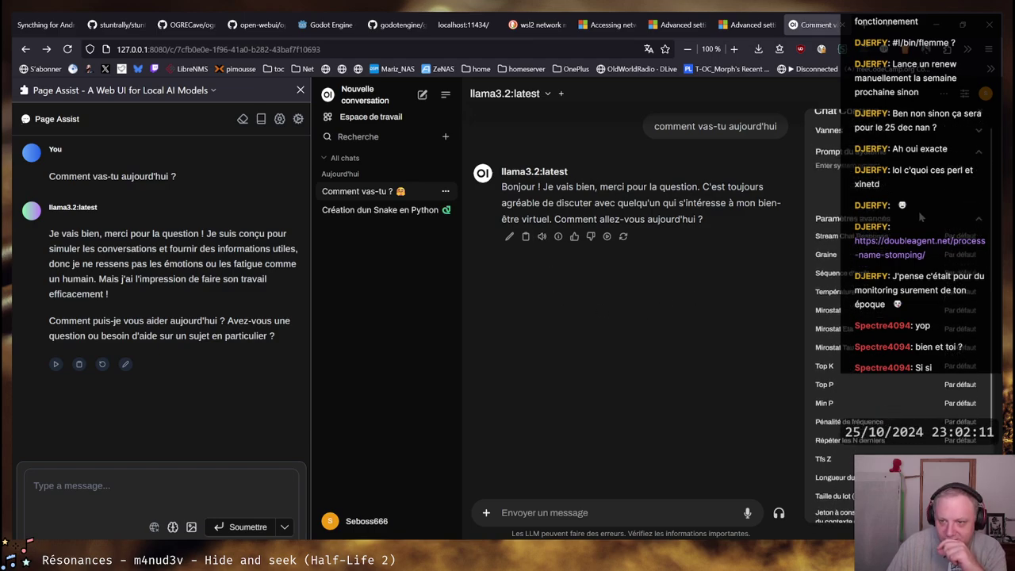
pyautogui.click(982, 120)
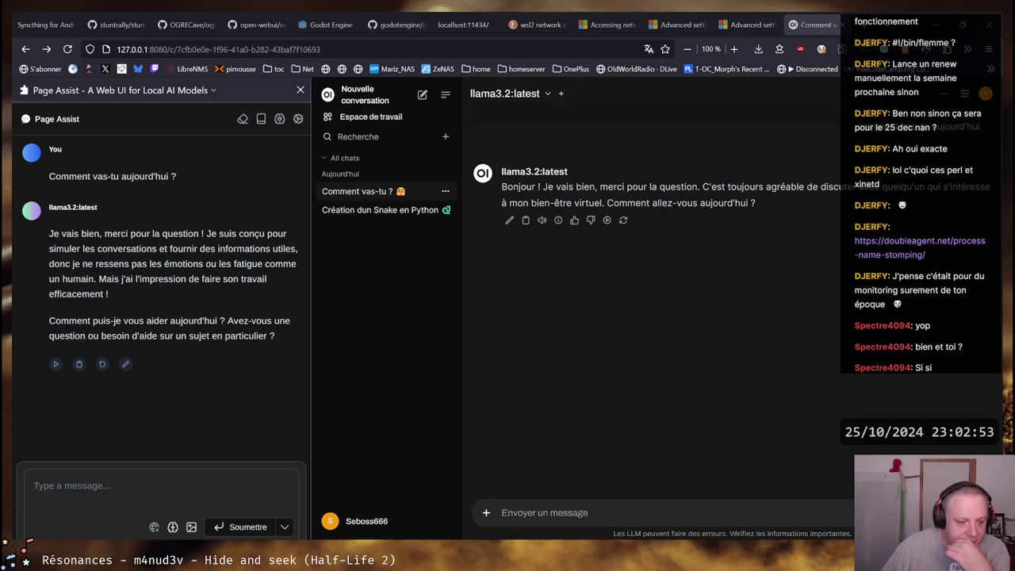
pyautogui.moveTo(107, 565)
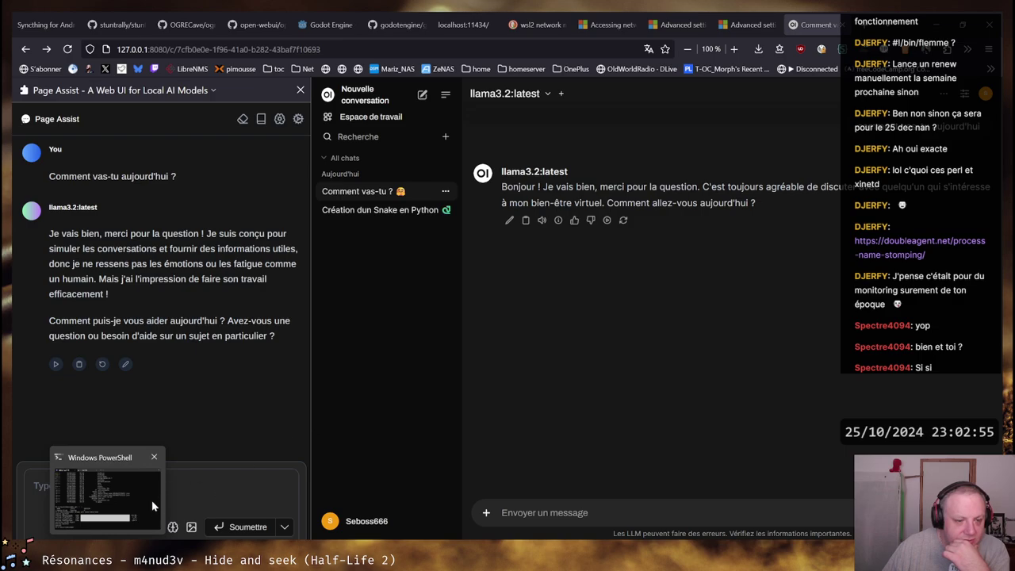
# Bring Windows Terminal forward on the Ubuntu-22.04 tab showing the snake2.py run, shifted left
pyautogui.click(107, 496)
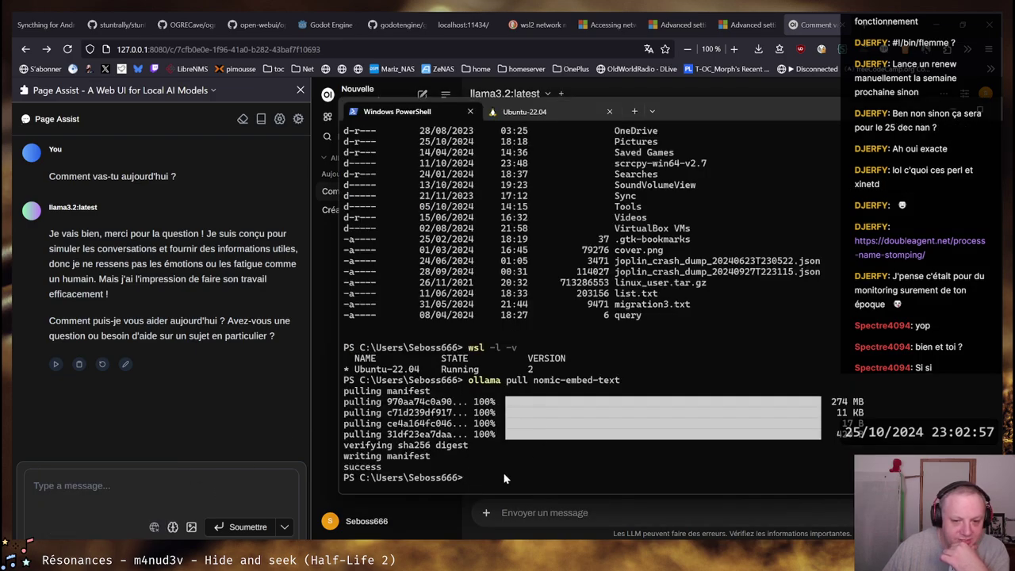
pyautogui.click(524, 111)
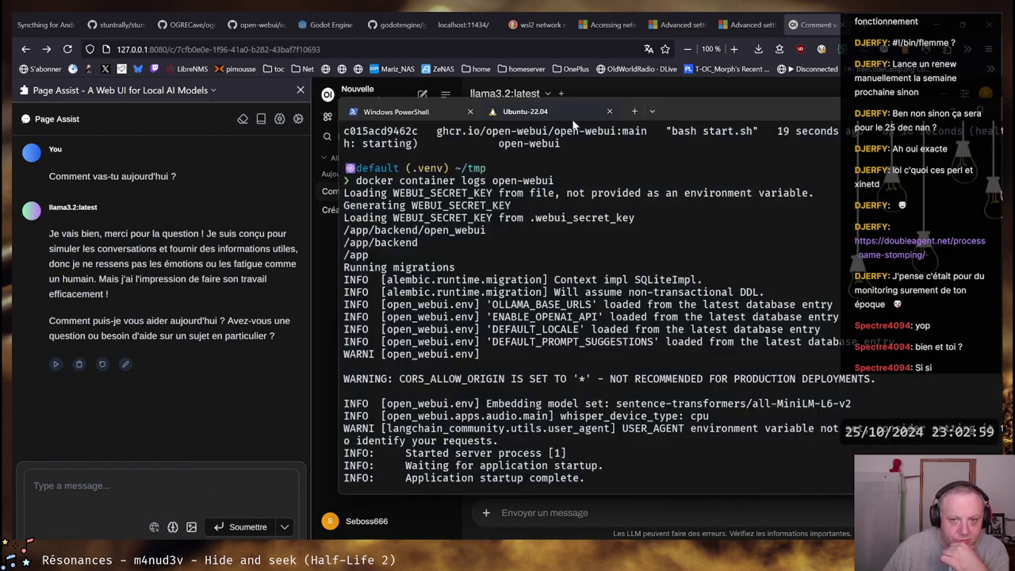
pyautogui.moveTo(712, 110); pyautogui.dragTo(516, 88)
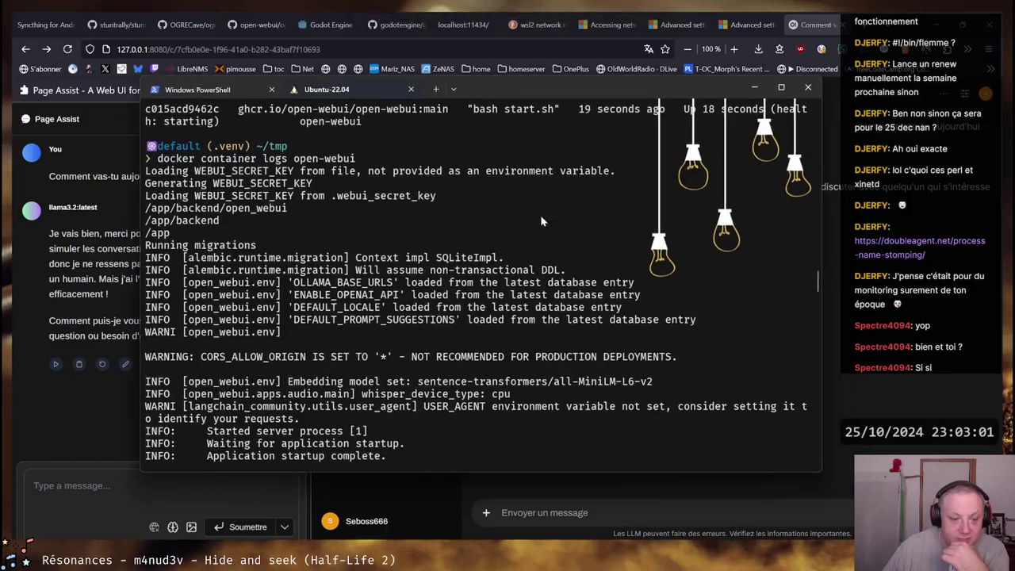
pyautogui.scroll(10, 549, 264)
pyautogui.scroll(-15, 549, 264)
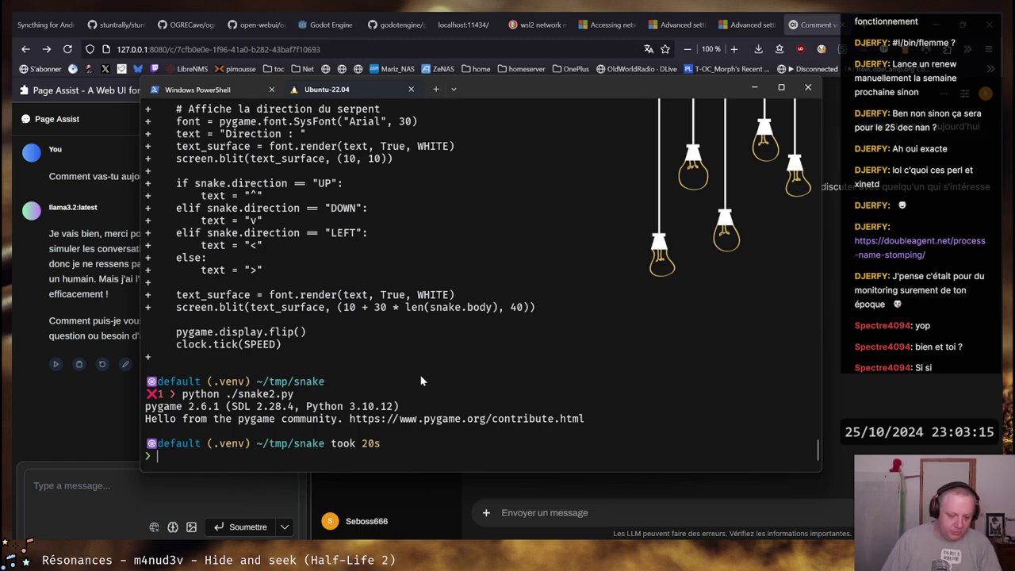
# Go to git/git.seboss666.ovh/joshua_local from the home directory and list its files
pyautogui.write('ll')
pyautogui.press('Return')
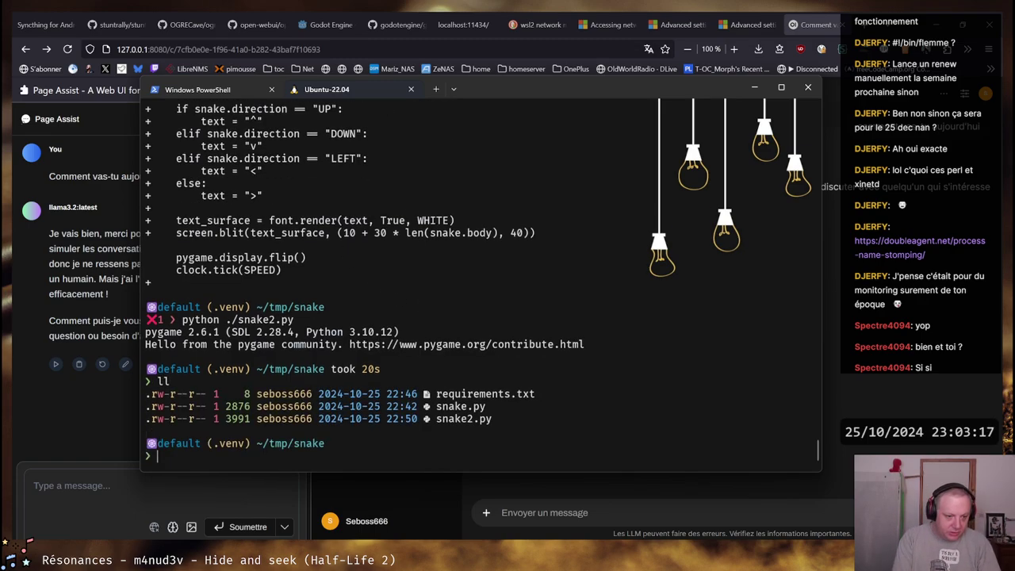
pyautogui.write('cd ')
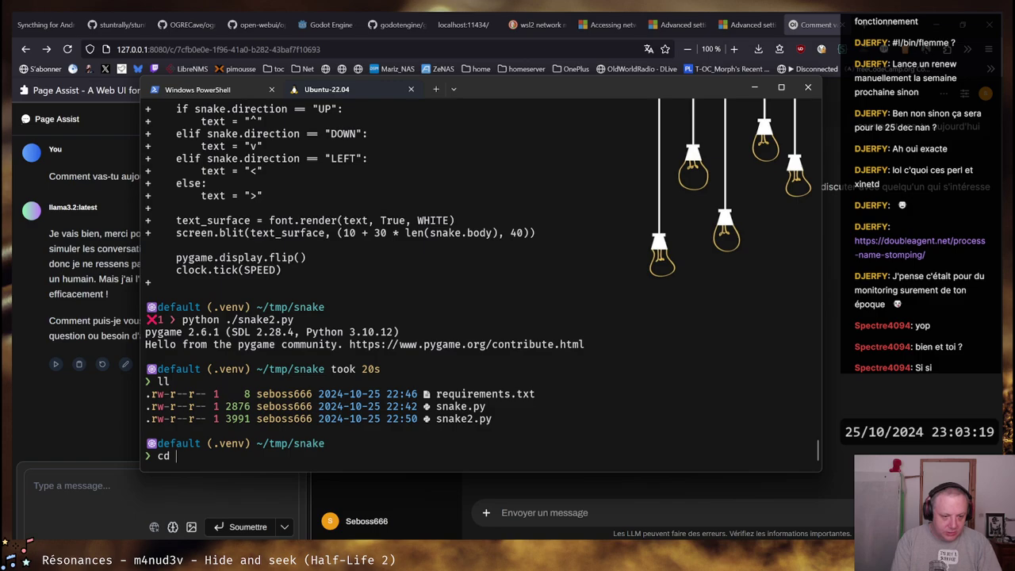
pyautogui.write('..')
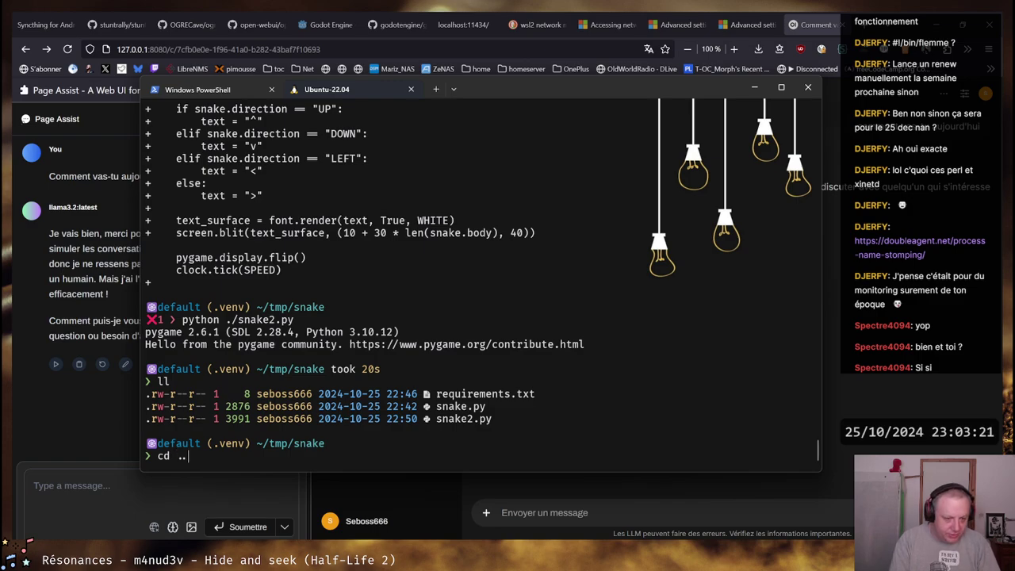
pyautogui.press('BackSpace')
pyautogui.press('BackSpace')
pyautogui.press('Return')
pyautogui.write('cd ')
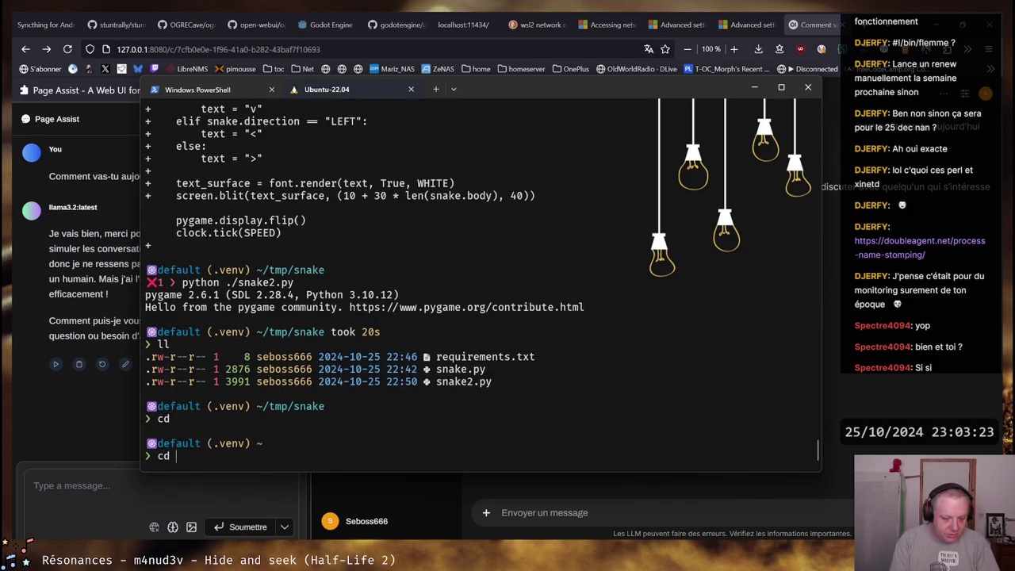
pyautogui.write('git/git')
pyautogui.press('Tab')
pyautogui.write('j')
pyautogui.press('Tab')
pyautogui.press('Return')
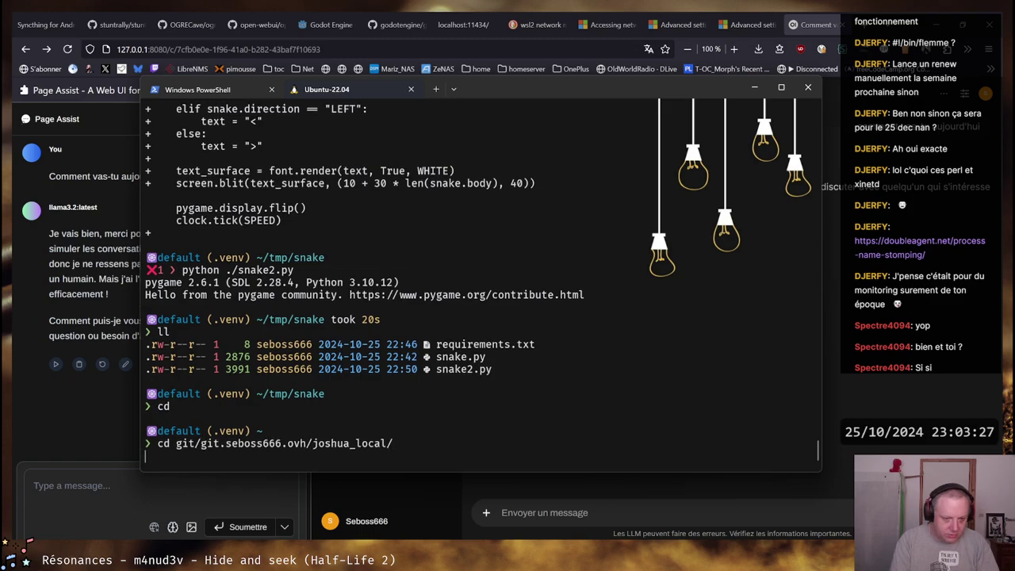
pyautogui.write('ll')
pyautogui.press('Return')
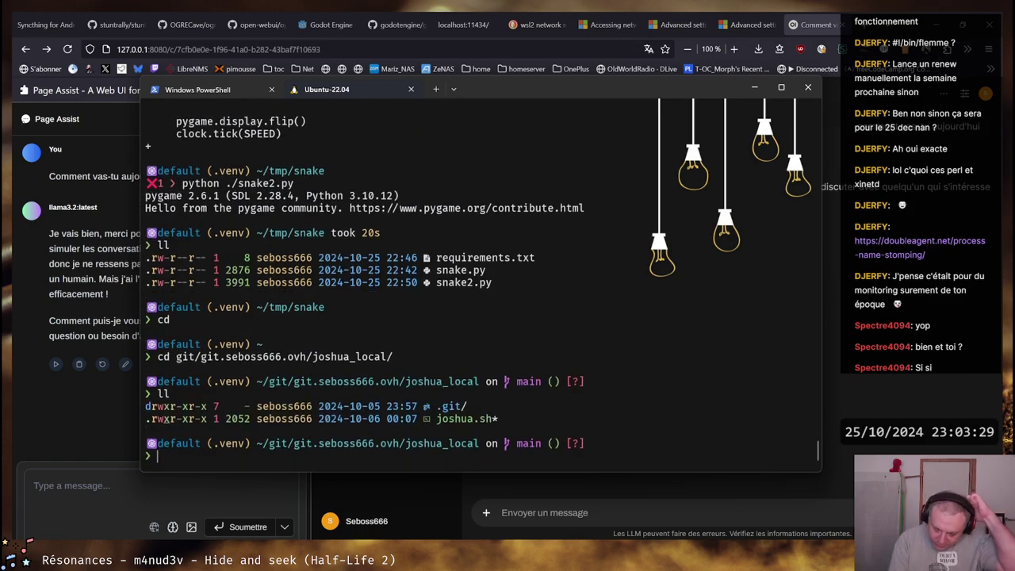
# Open joshua.sh in vim for a quick look, then quit back to the shell
pyautogui.write('vim joshua.sh')
pyautogui.press('Return')
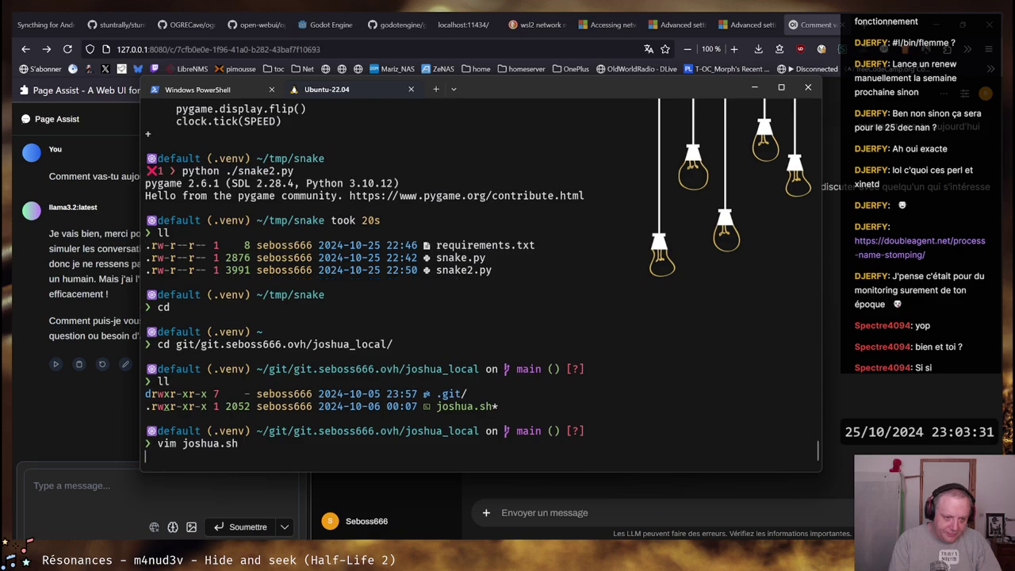
pyautogui.write(':q')
pyautogui.press('Return')
# Look for espeak commands, finding espeak and espeak-ng via completion after failed history searches
pyautogui.hotkey('ctrl', 'r')
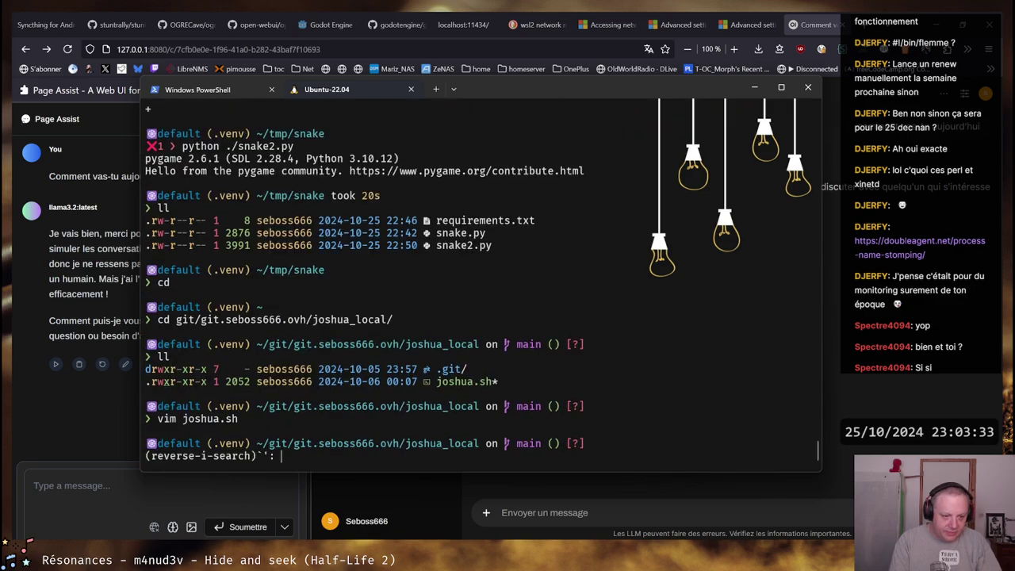
pyautogui.write('aspe')
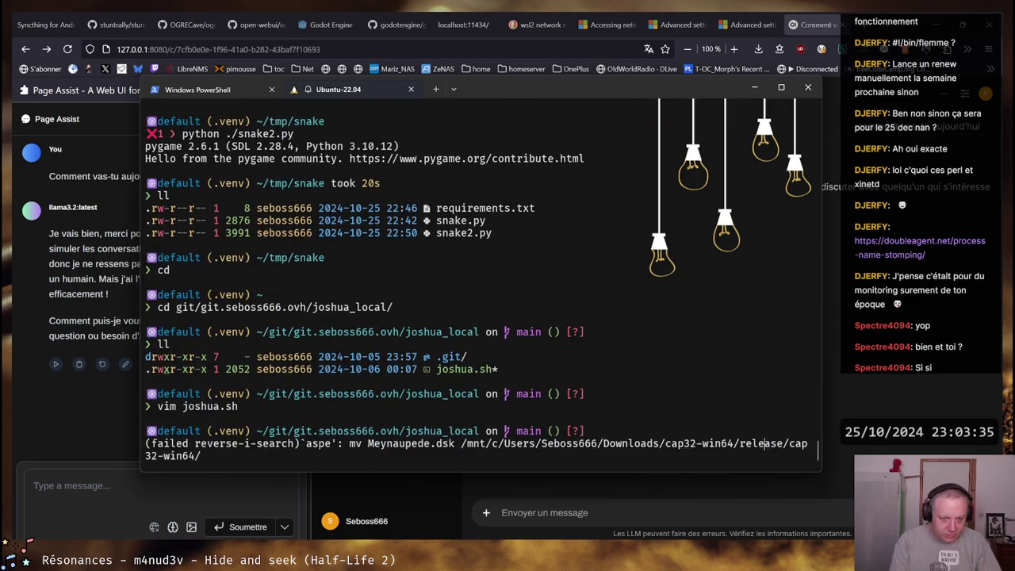
pyautogui.hotkey('ctrl', 'c')
pyautogui.hotkey('ctrl', 'r')
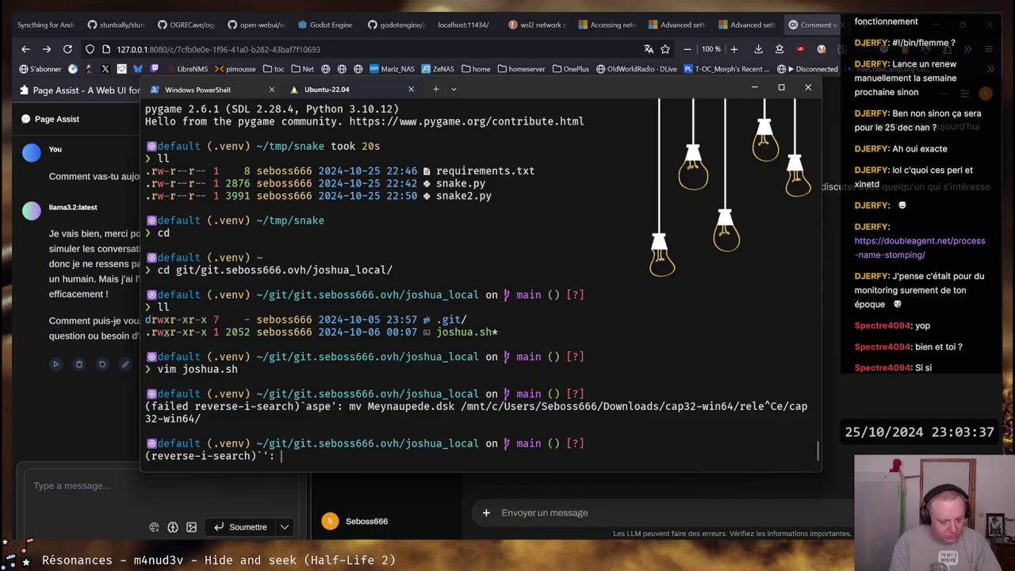
pyautogui.write('esp')
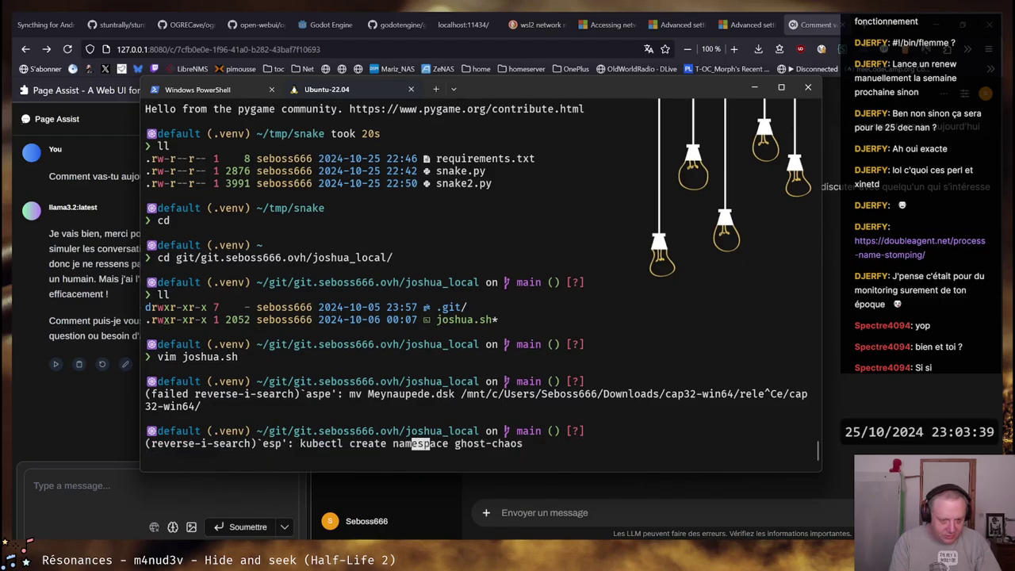
pyautogui.write('ace')
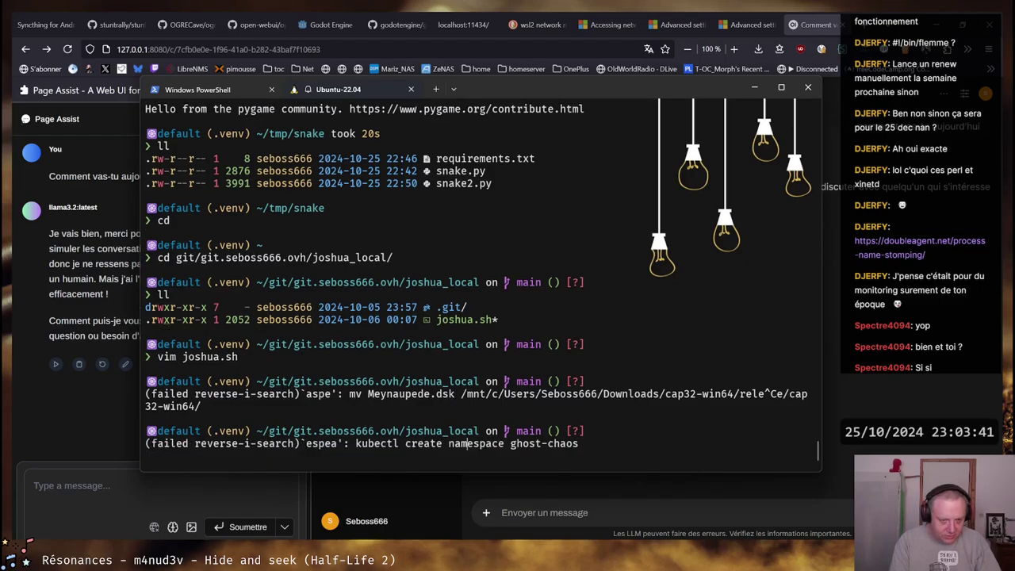
pyautogui.hotkey('ctrl', 'c')
pyautogui.hotkey('ctrl', 'r')
pyautogui.write('spe')
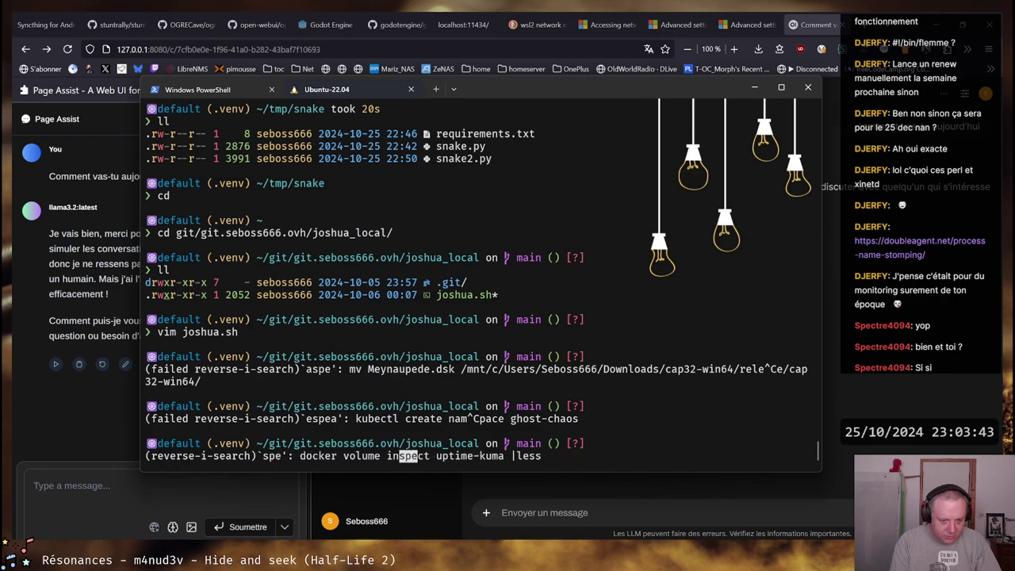
pyautogui.write('ailed')
pyautogui.hotkey('ctrl', 'c')
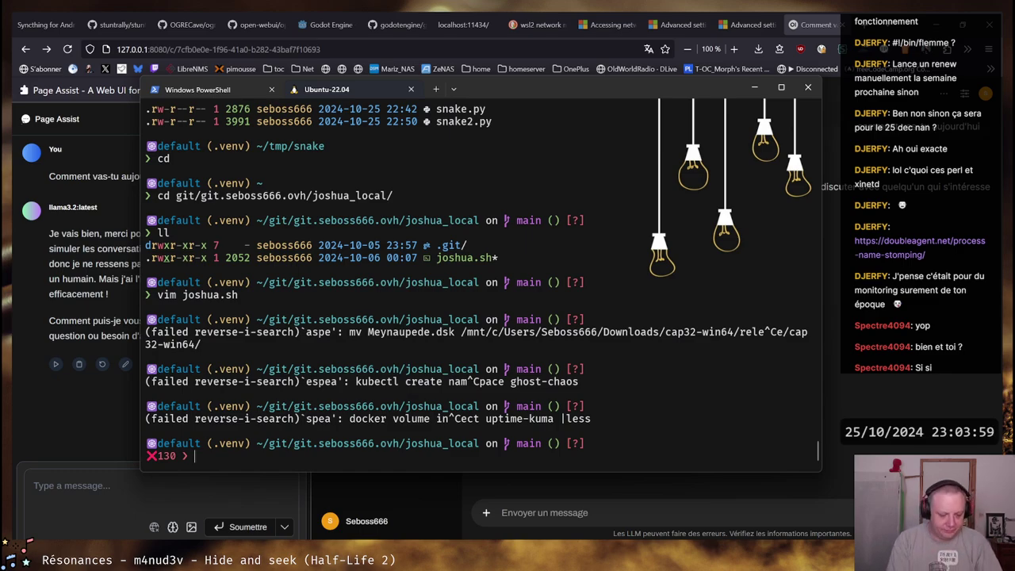
pyautogui.write('esp')
pyautogui.press('Tab')
pyautogui.press('Tab')
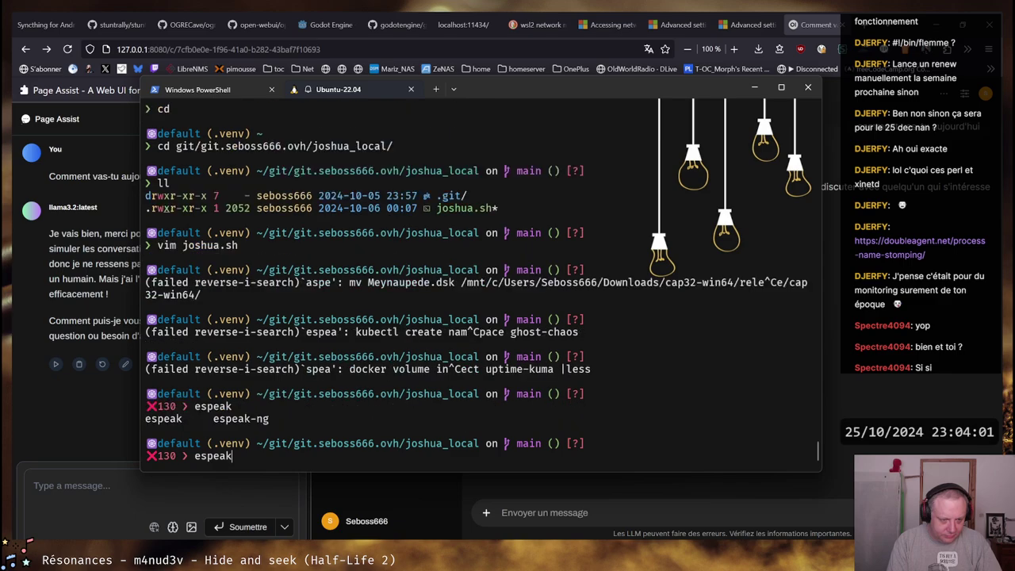
pyautogui.press('BackSpace')
pyautogui.press('BackSpace')
pyautogui.press('BackSpace')
pyautogui.press('BackSpace')
pyautogui.press('BackSpace')
pyautogui.press('BackSpace')
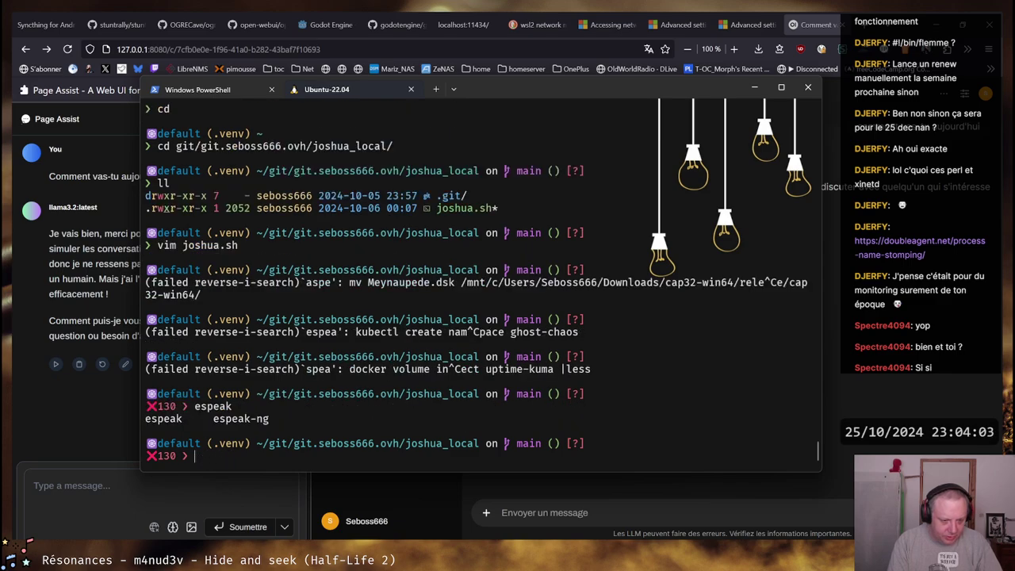
# Reopen joshua.sh in vim to view its display_text function
pyautogui.write('vim jos')
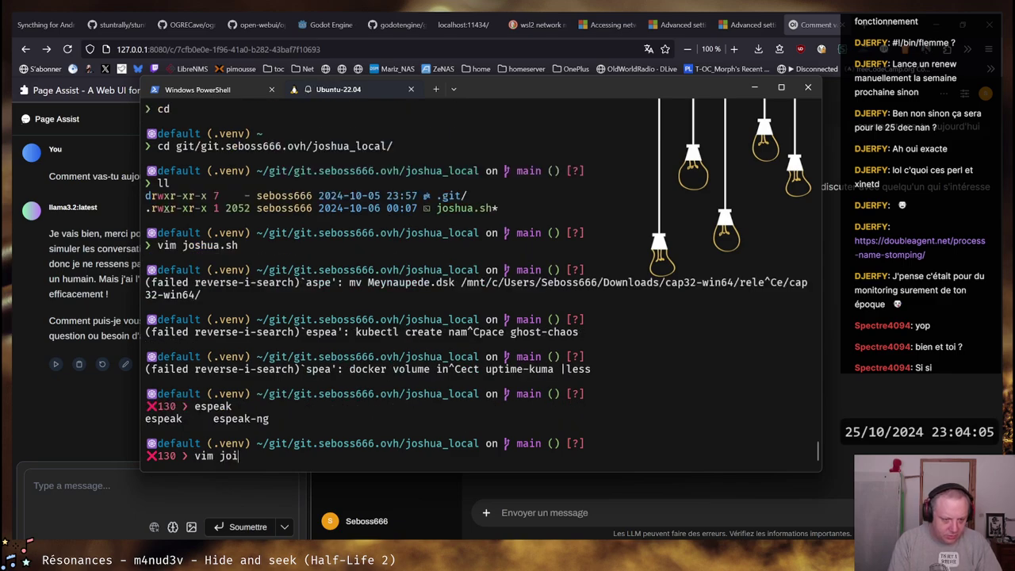
pyautogui.press('Tab')
pyautogui.press('Return')
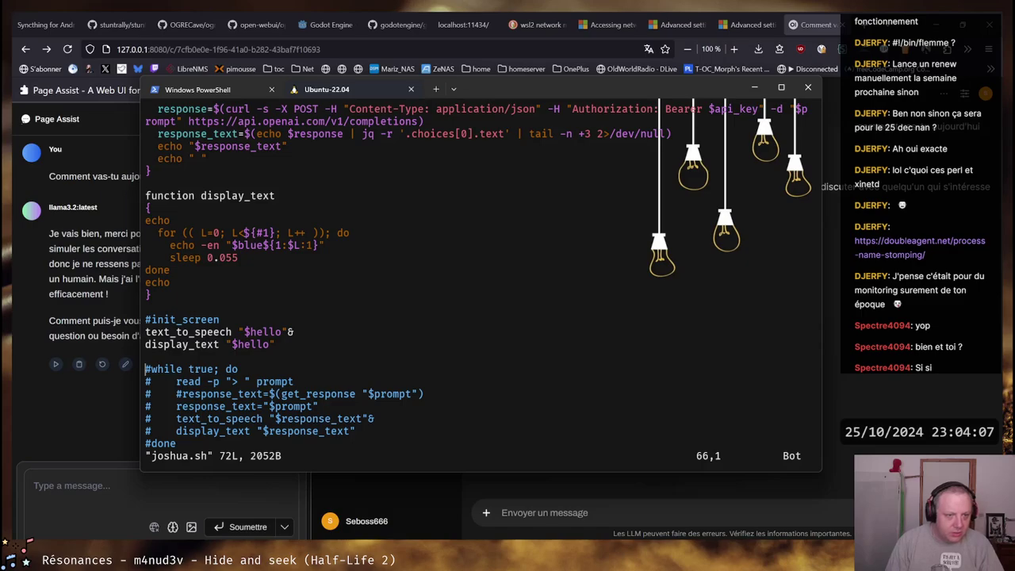
# Quit vim and run ./joshua.sh, getting 'Bonjour Professeur Falken, comment puis-je vous aider ?'
pyautogui.scroll(15, 476, 278)
pyautogui.scroll(-20, 476, 278)
pyautogui.write(':')
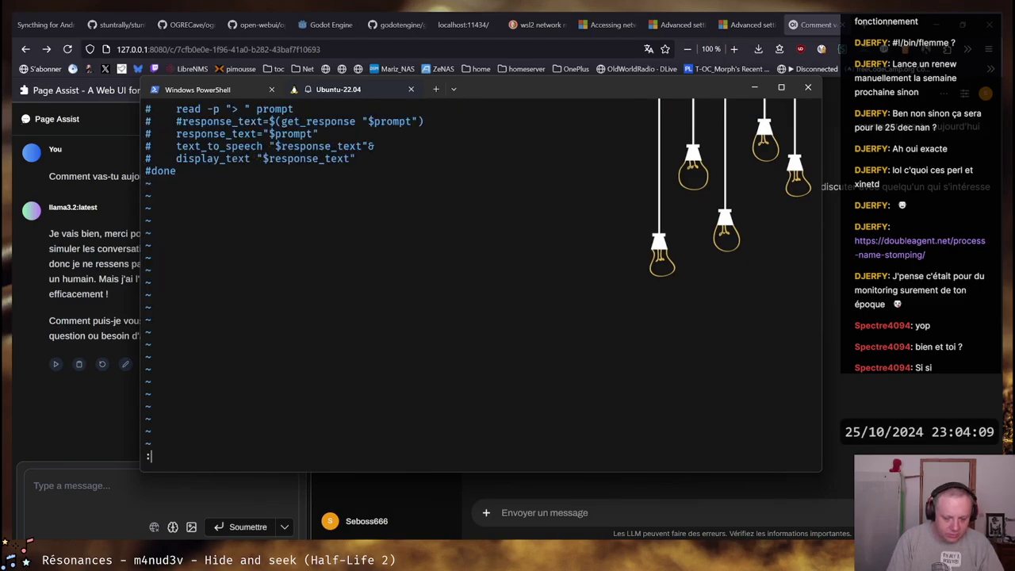
pyautogui.write('q')
pyautogui.press('Return')
pyautogui.write('./j')
pyautogui.press('Tab')
pyautogui.press('Return')
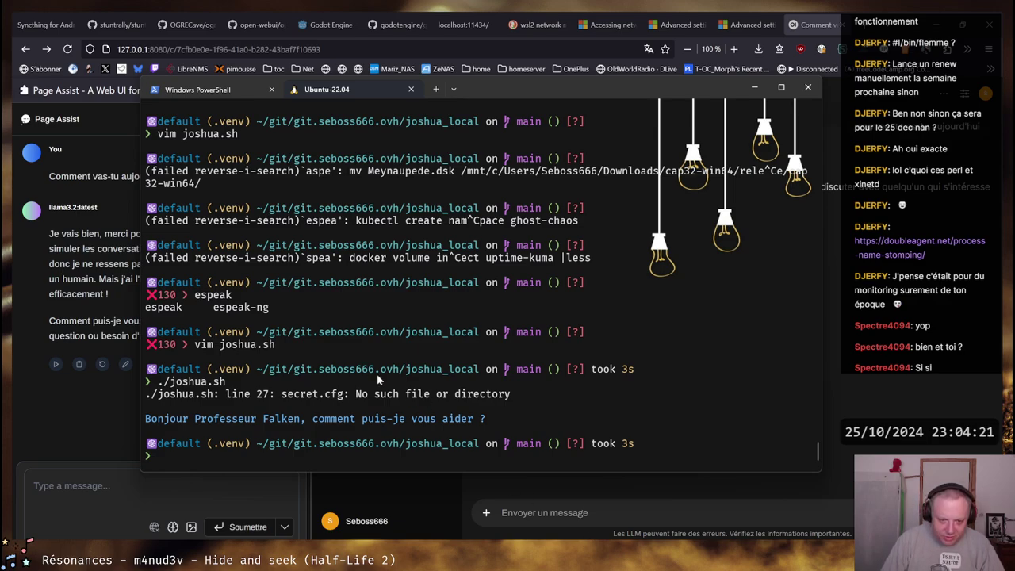
# Rerun ./joshua.sh from history to get the same French greeting
pyautogui.press('Up')
pyautogui.press('Return')
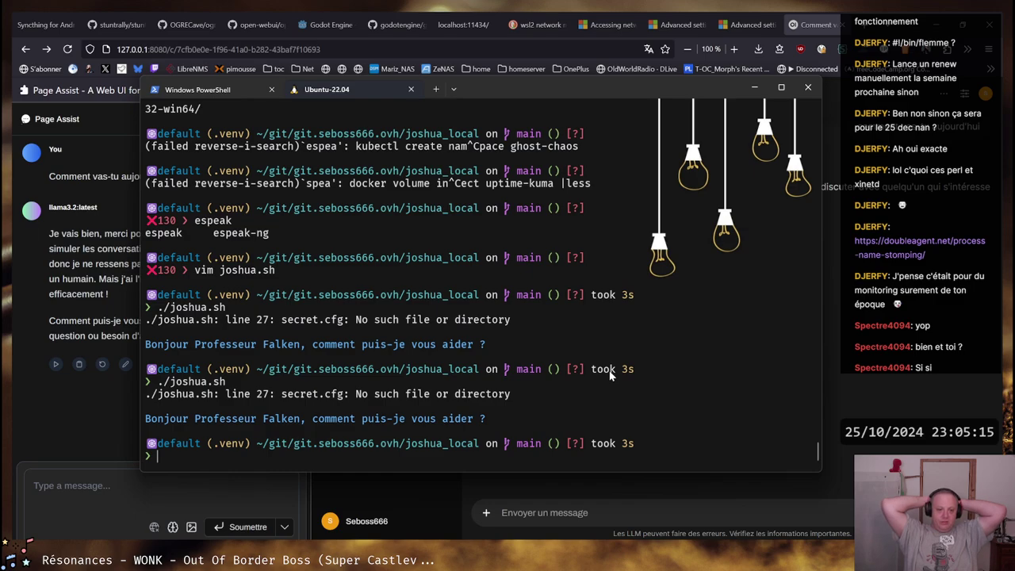
# Run systemctl status ollama and ollama --version in Ubuntu, showing ollama isn't installed there
pyautogui.write('ollama')
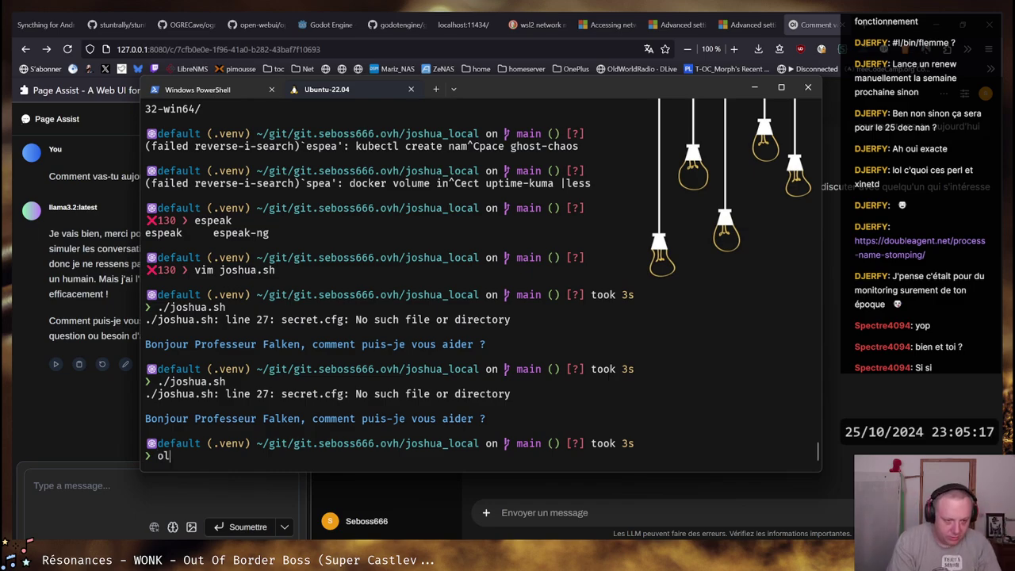
pyautogui.press('BackSpace')
pyautogui.press('BackSpace')
pyautogui.press('BackSpace')
pyautogui.press('BackSpace')
pyautogui.press('BackSpace')
pyautogui.press('BackSpace')
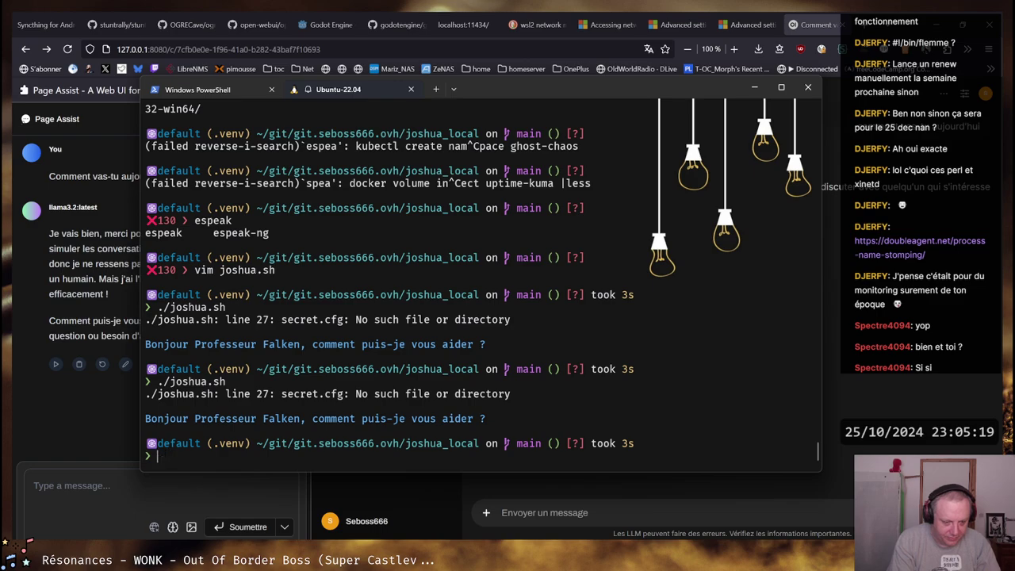
pyautogui.write('systemctl status ')
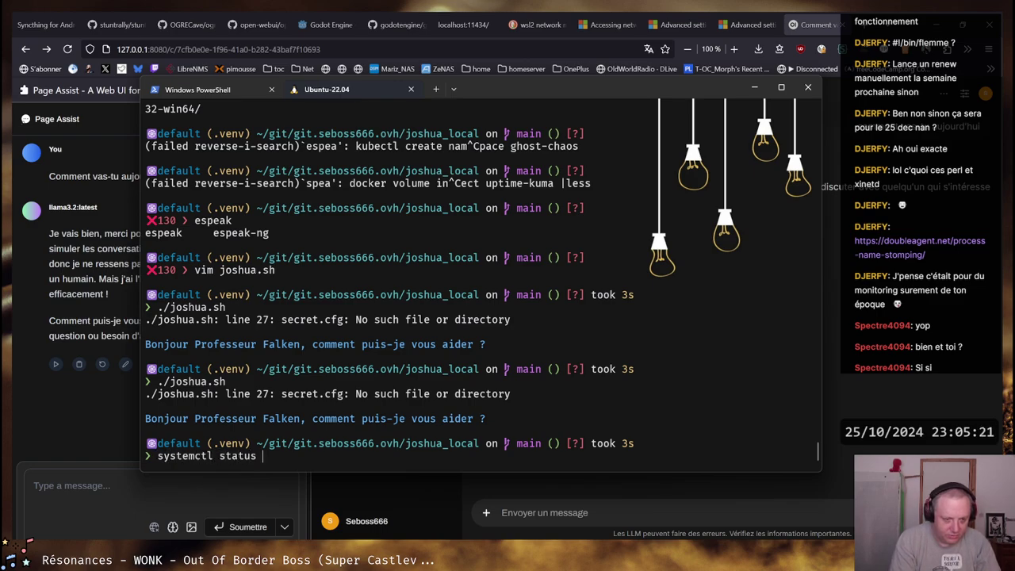
pyautogui.write('ollama')
pyautogui.press('Return')
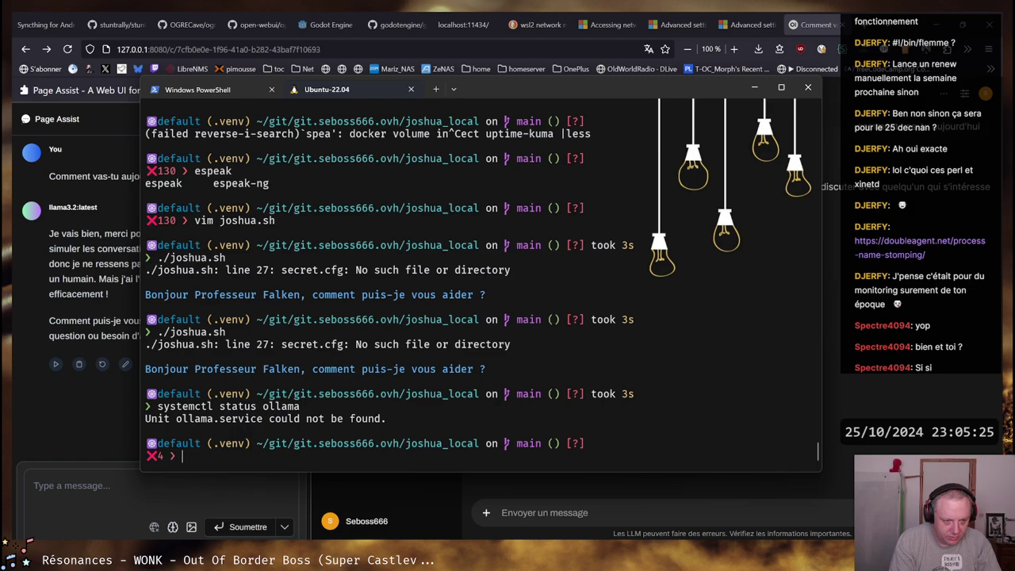
pyautogui.write('ollama')
pyautogui.press('Tab')
pyautogui.press('Tab')
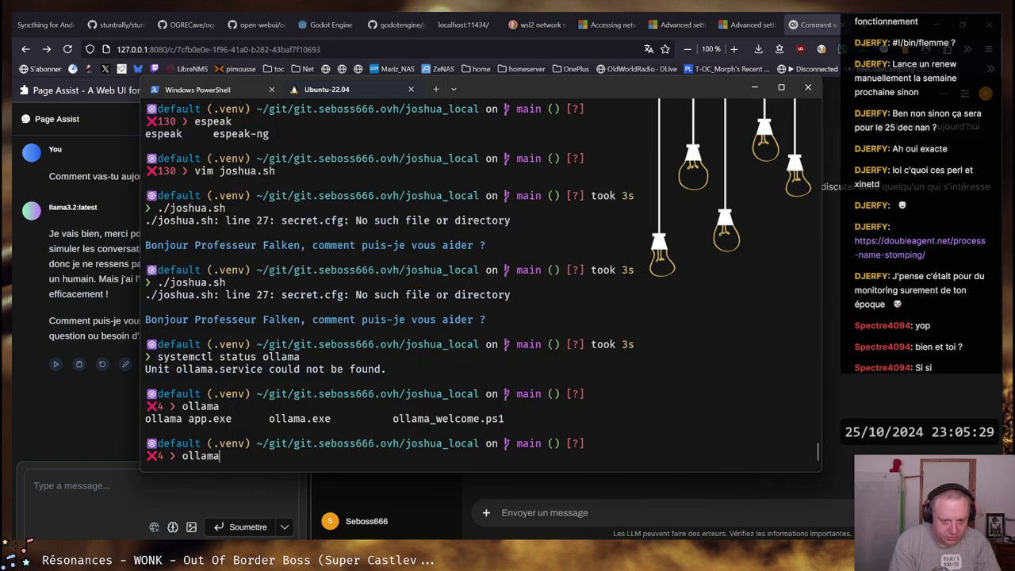
pyautogui.write('--version')
pyautogui.press('Return')
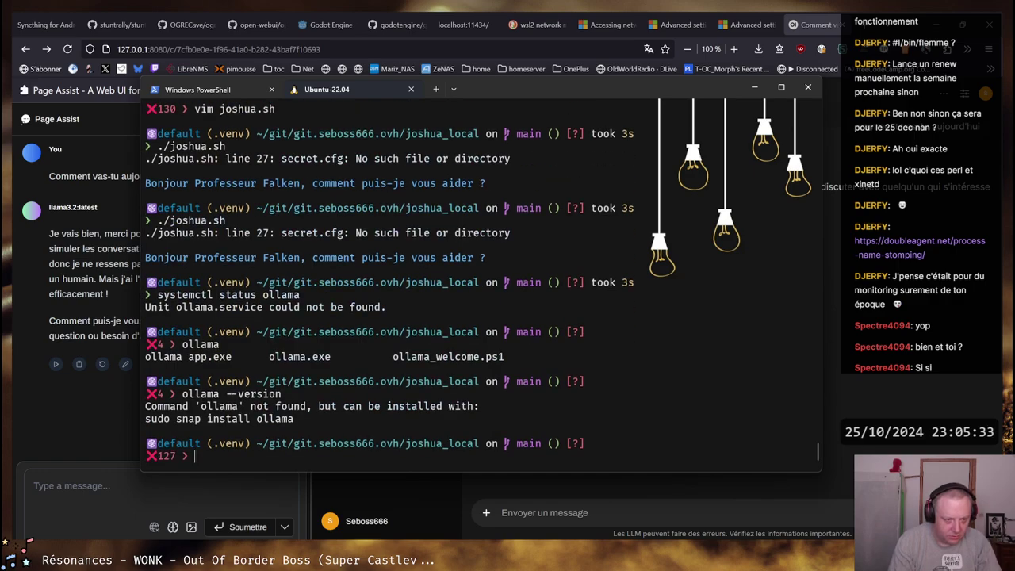
pyautogui.press('Up')
pyautogui.press('BackSpace')
pyautogui.press('BackSpace')
pyautogui.press('BackSpace')
pyautogui.press('BackSpace')
pyautogui.press('BackSpace')
pyautogui.press('BackSpace')
pyautogui.press('BackSpace')
pyautogui.press('BackSpace')
pyautogui.press('BackSpace')
pyautogui.press('BackSpace')
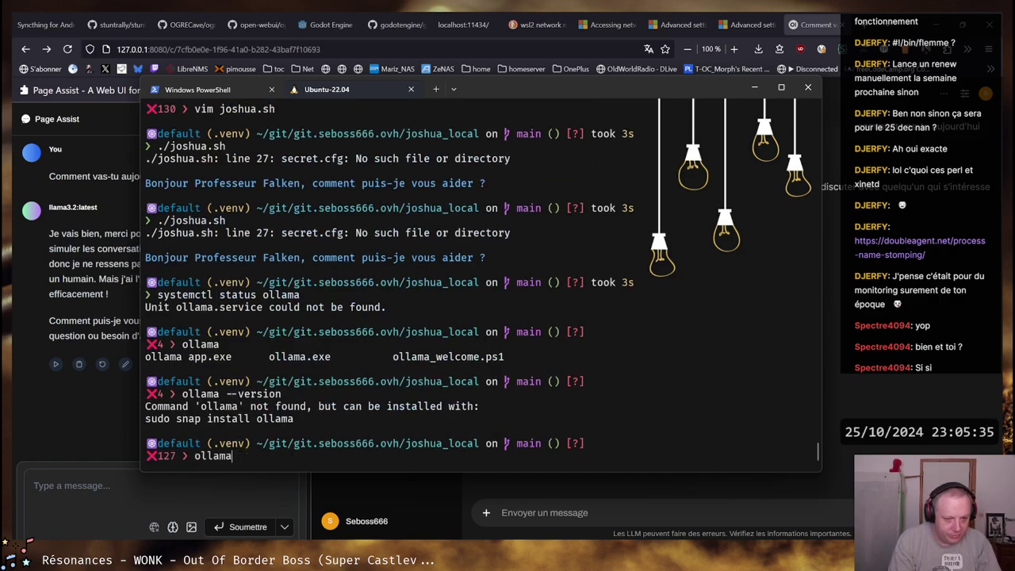
pyautogui.press('BackSpace')
pyautogui.press('BackSpace')
pyautogui.press('BackSpace')
pyautogui.press('BackSpace')
pyautogui.press('BackSpace')
pyautogui.press('BackSpace')
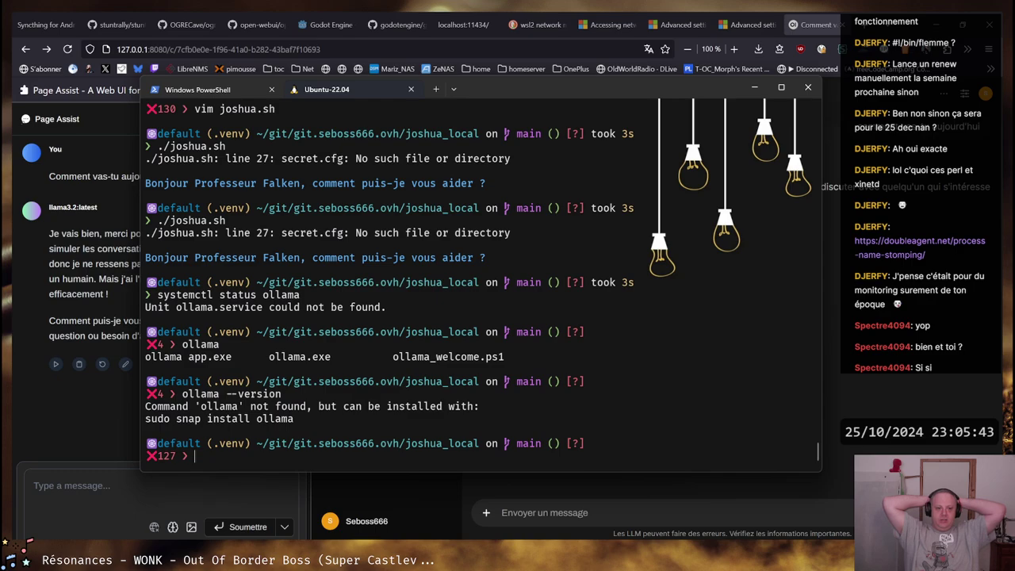
# Check the PowerShell tab's nomic-embed-text pull, then return to the Open WebUI chat in Firefox
pyautogui.hotkey('ctrl', 'Tab')
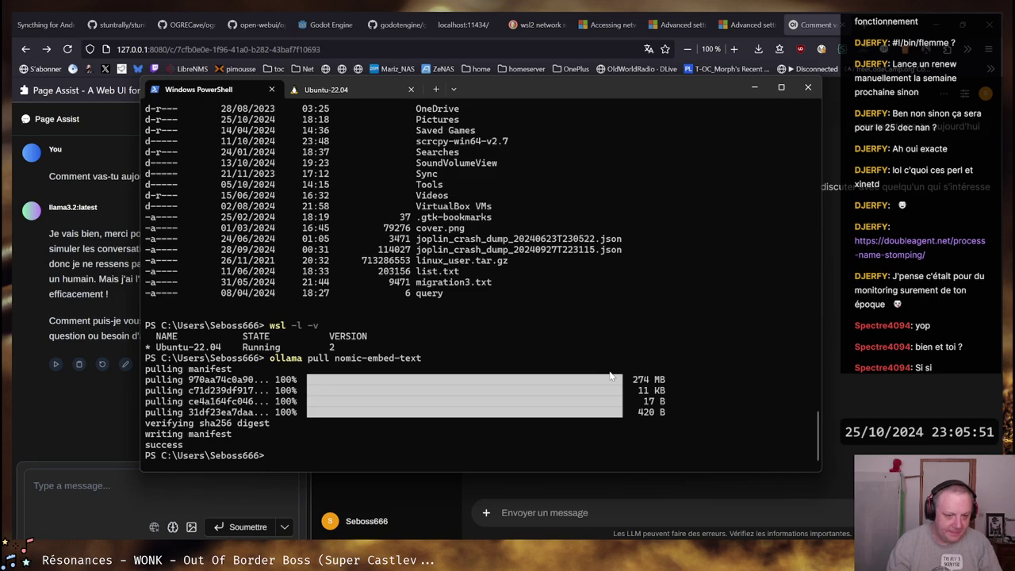
pyautogui.hotkey('alt', 'Tab')
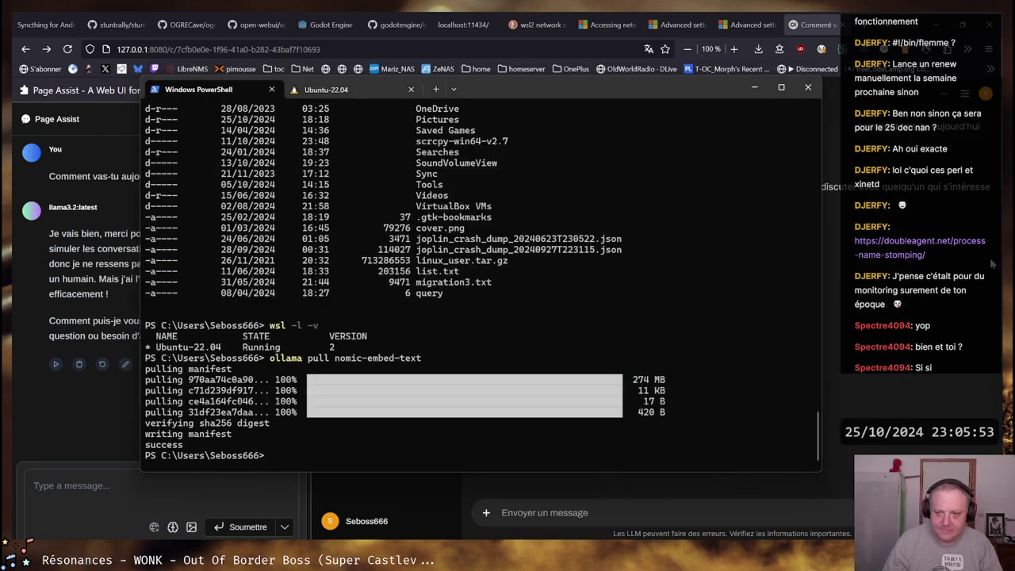
pyautogui.hotkey('alt', 'Tab')
pyautogui.moveTo(576, 186); pyautogui.dragTo(960, 187)
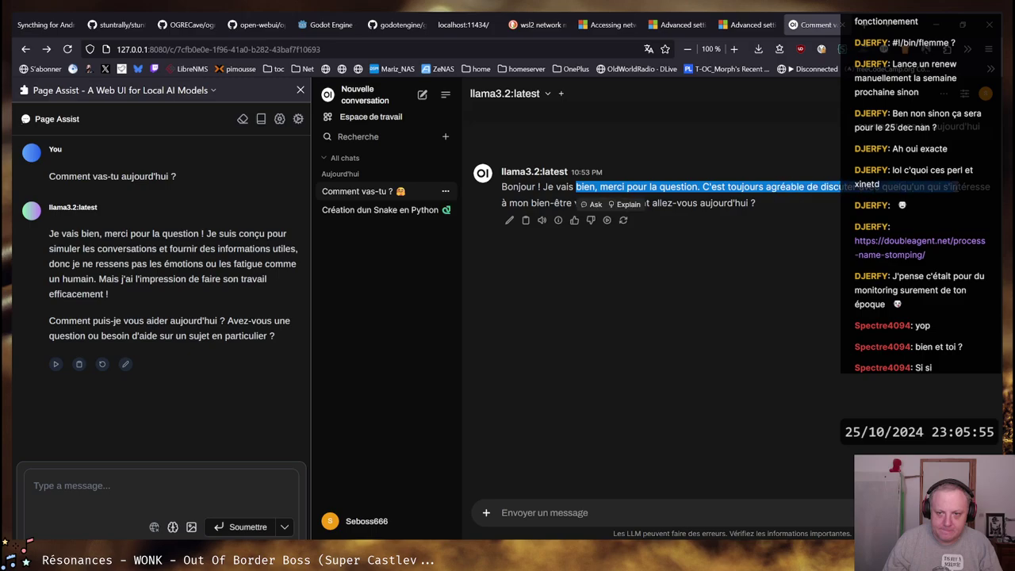
# Clear the reply selection and collapse Open WebUI's chat list so the llama3.2 reply fills the page
pyautogui.click(959, 187)
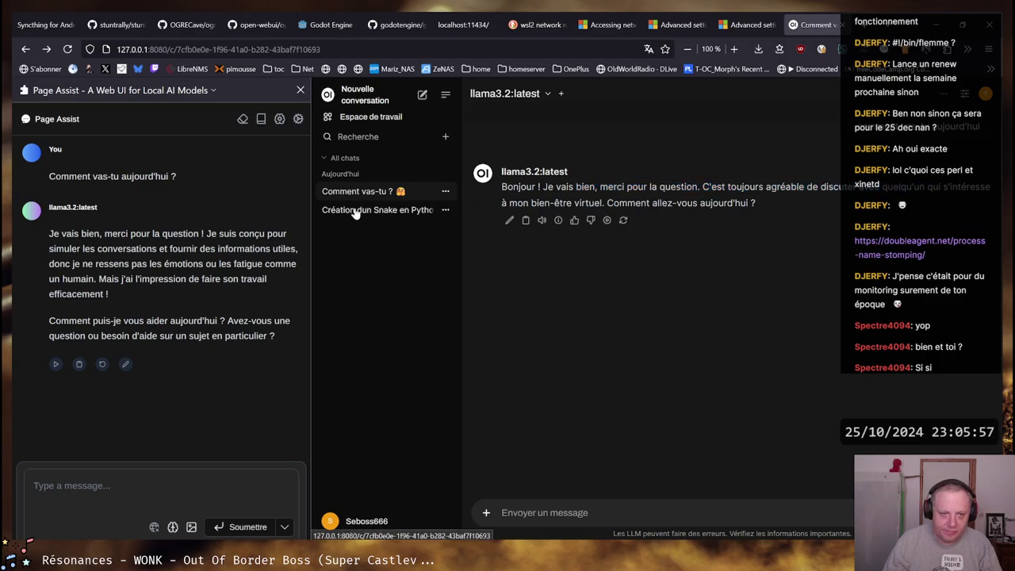
pyautogui.click(446, 96)
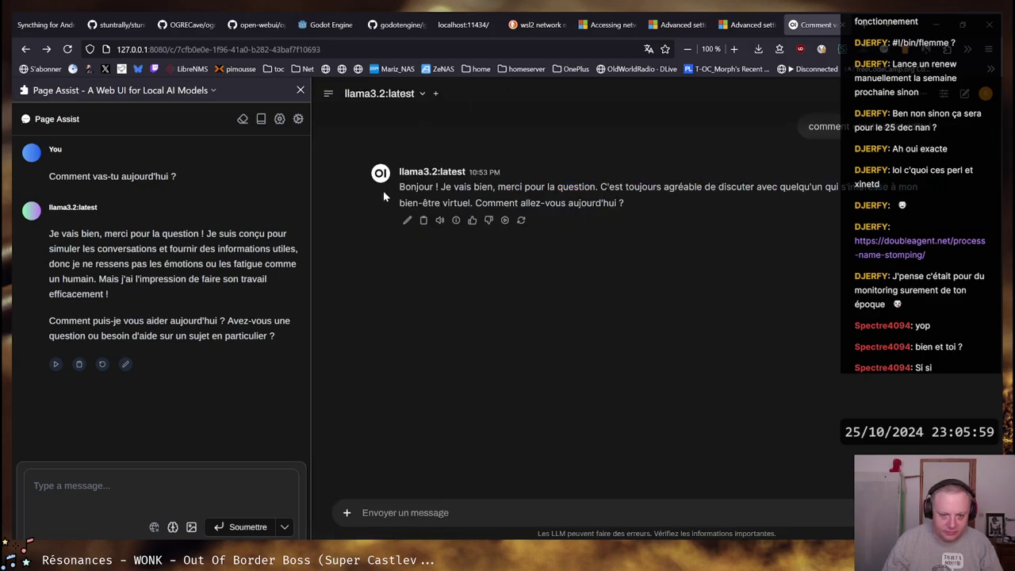